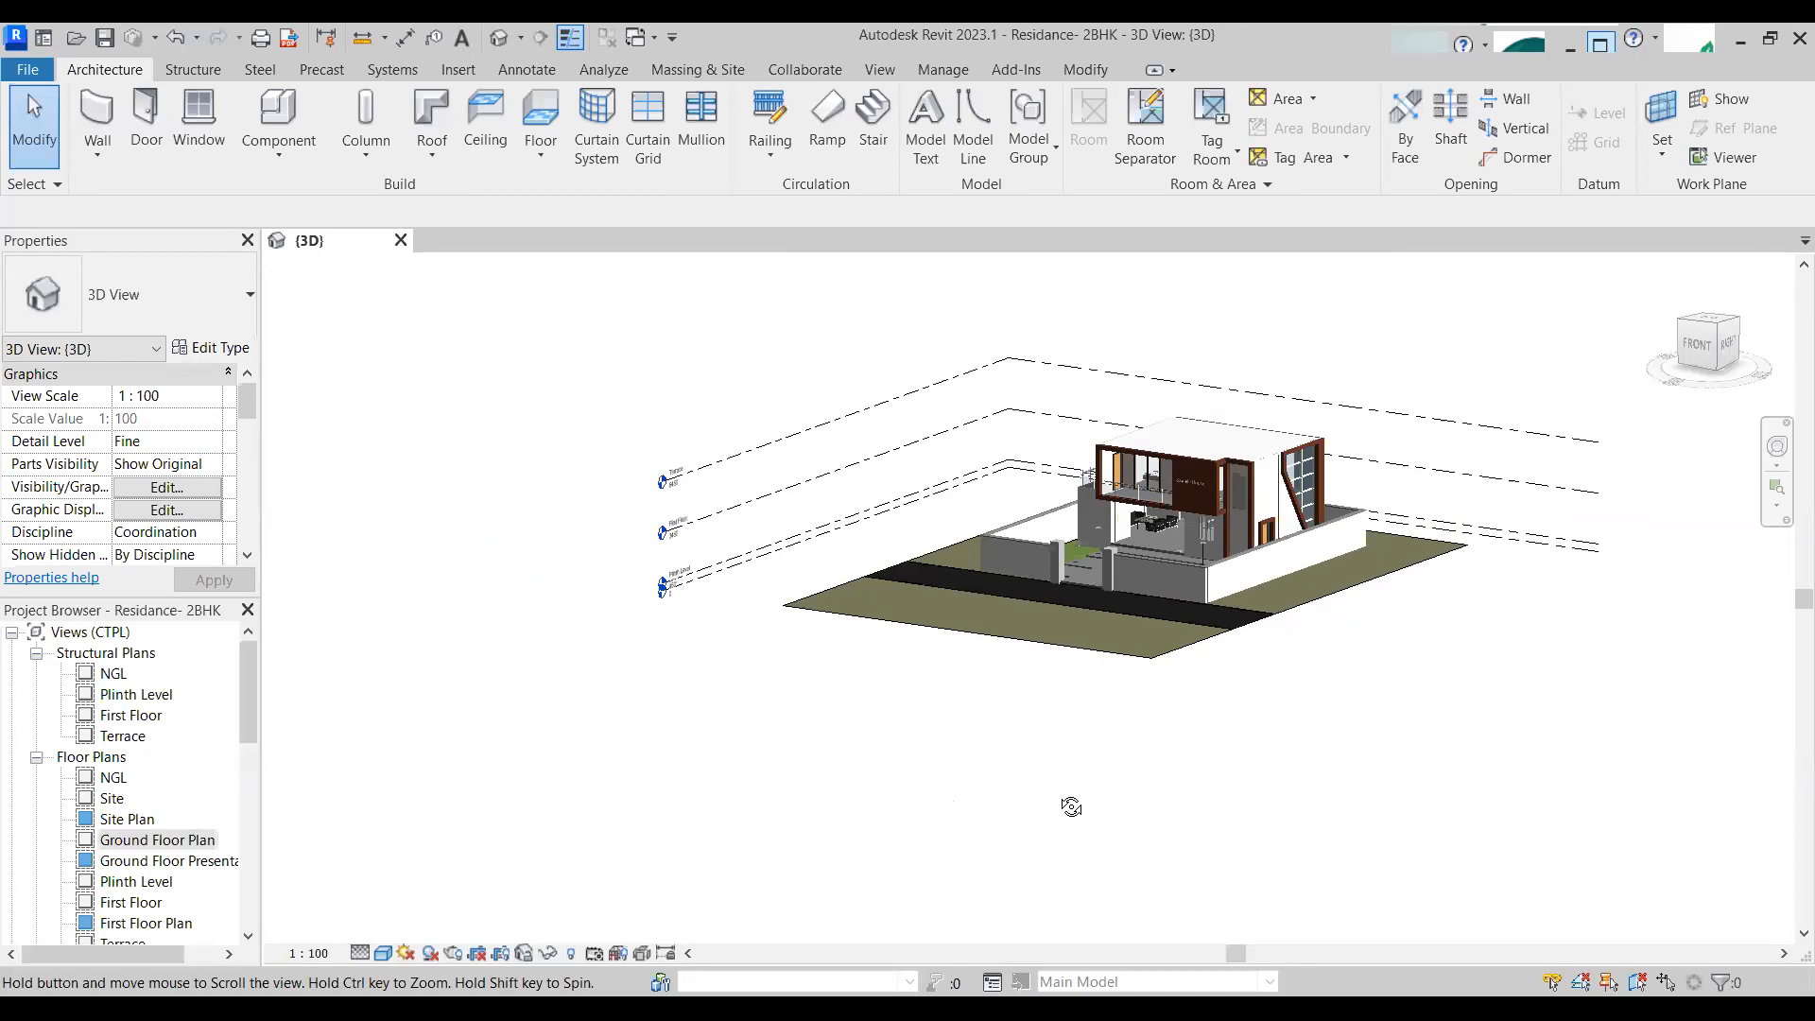
{"action": "scroll", "coordinate": [758, 514], "scroll_direction": "up", "scroll_amount": 3}
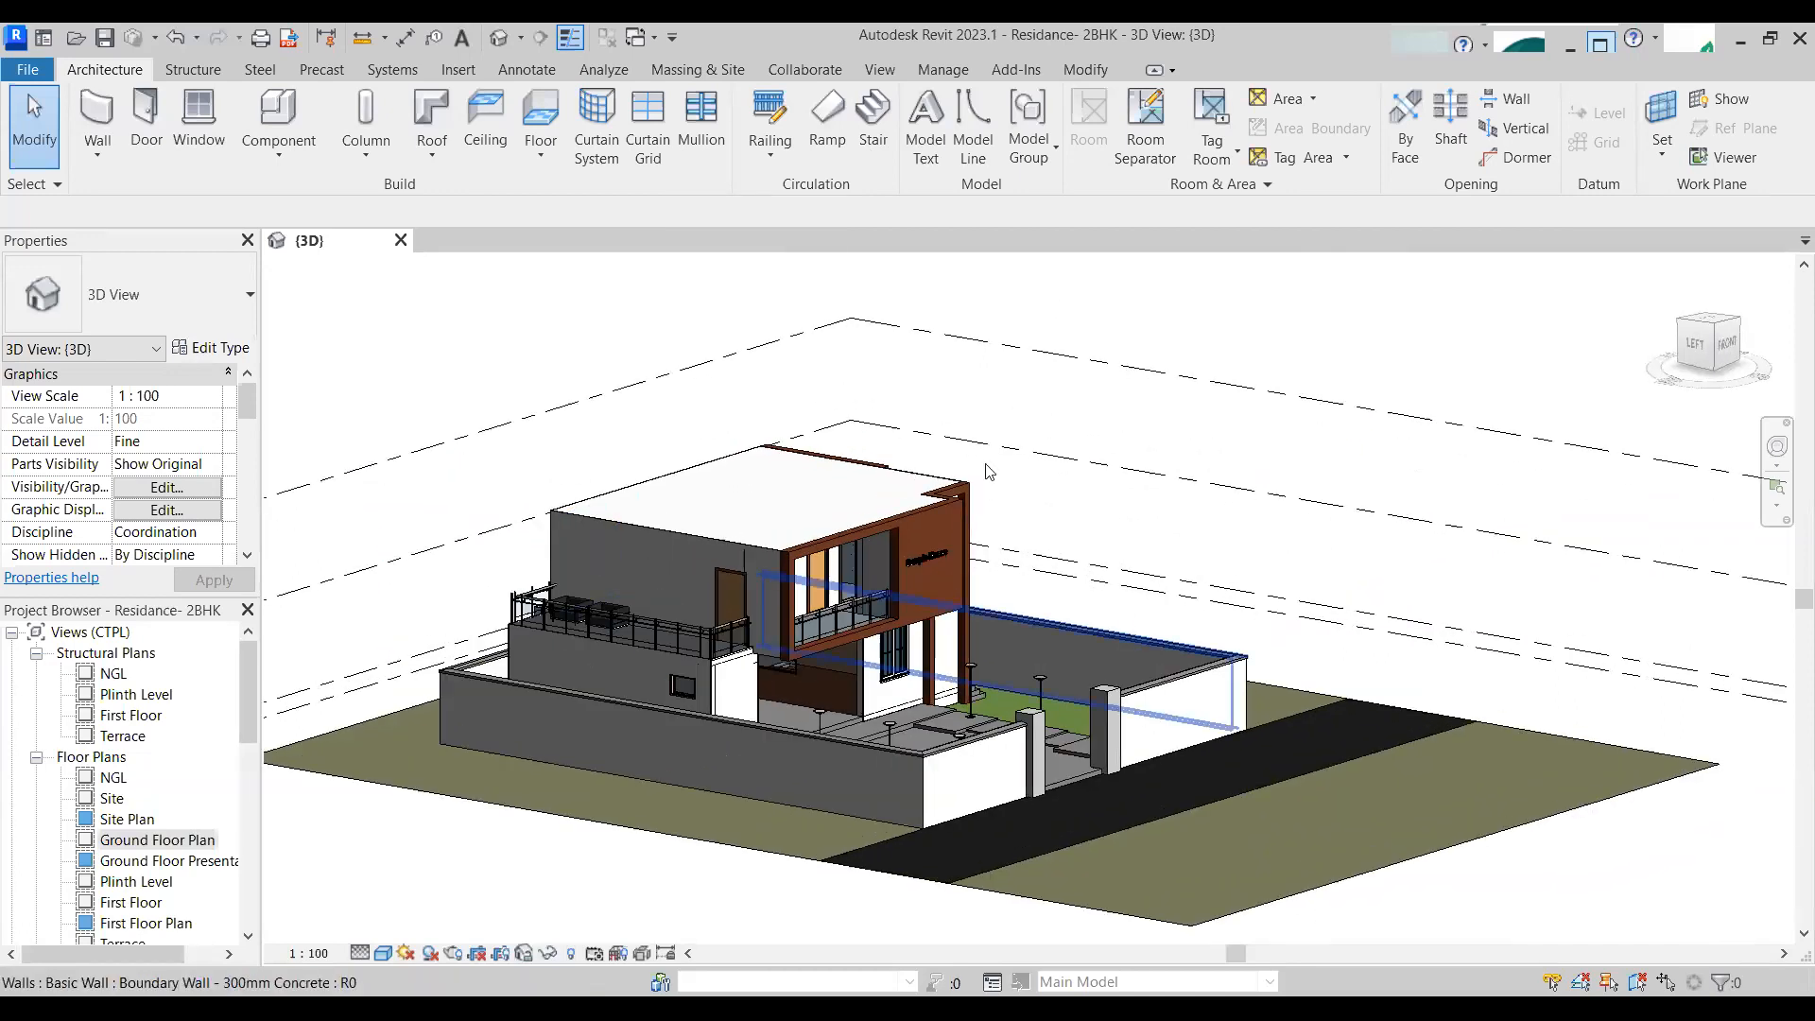
{"action": "mouse_move", "coordinate": [1150, 592]}
{"action": "middle_mouse_down", "text": "shift"}
{"action": "mouse_move", "coordinate": [887, 612]}
{"action": "mouse_move", "coordinate": [1177, 718]}
{"action": "mouse_move", "coordinate": [1158, 567]}
{"action": "middle_mouse_up", "text": "shift"}
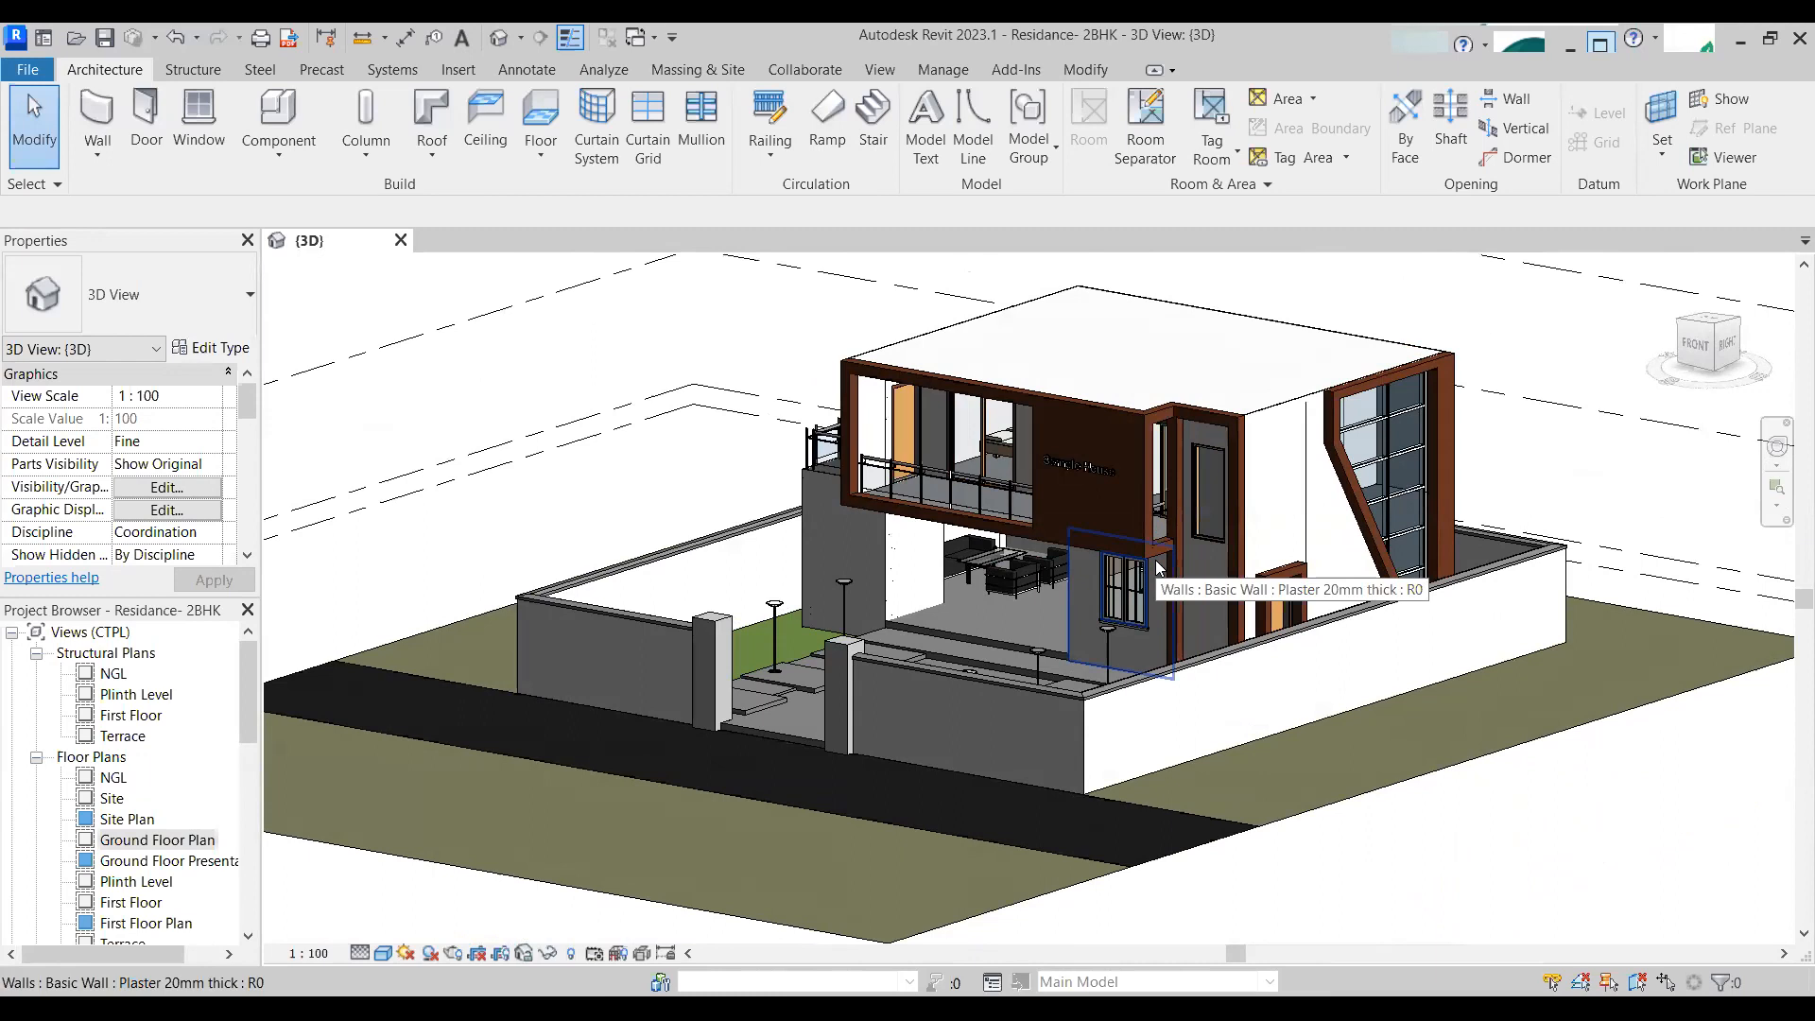
{"action": "scroll", "coordinate": [164, 819], "scroll_direction": "down", "scroll_amount": 2}
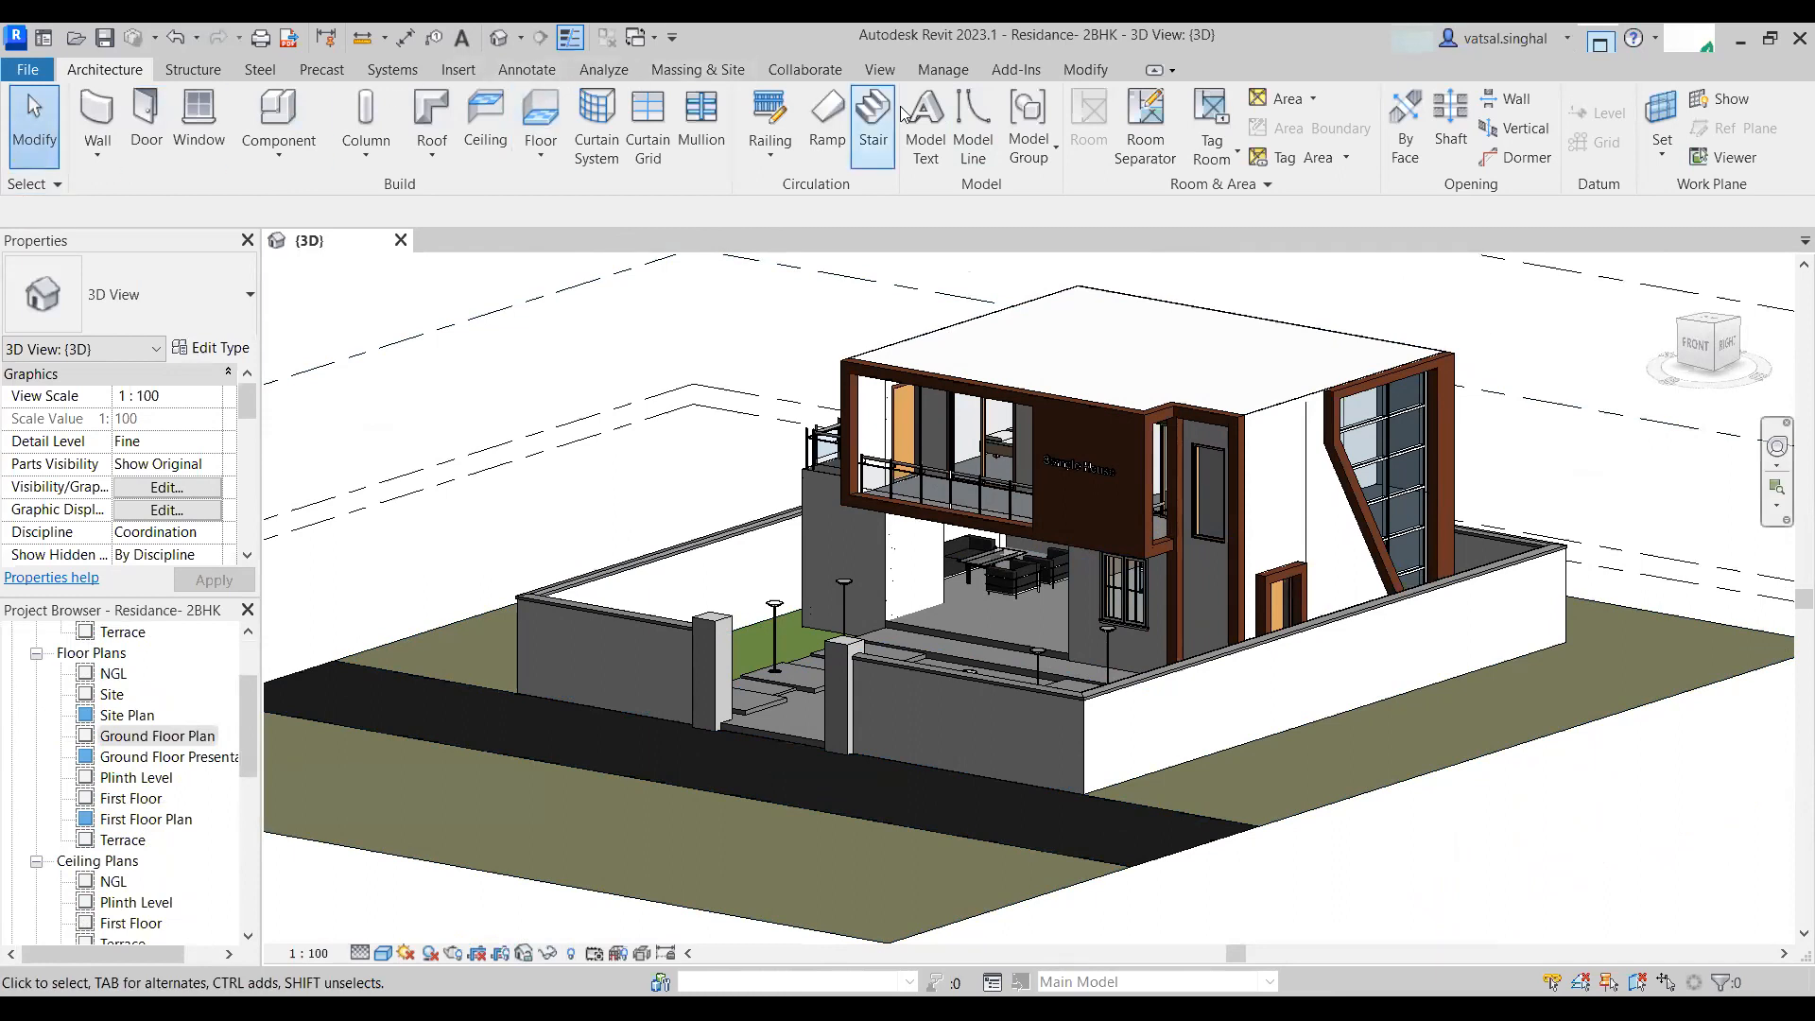
{"action": "left_click", "coordinate": [869, 78]}
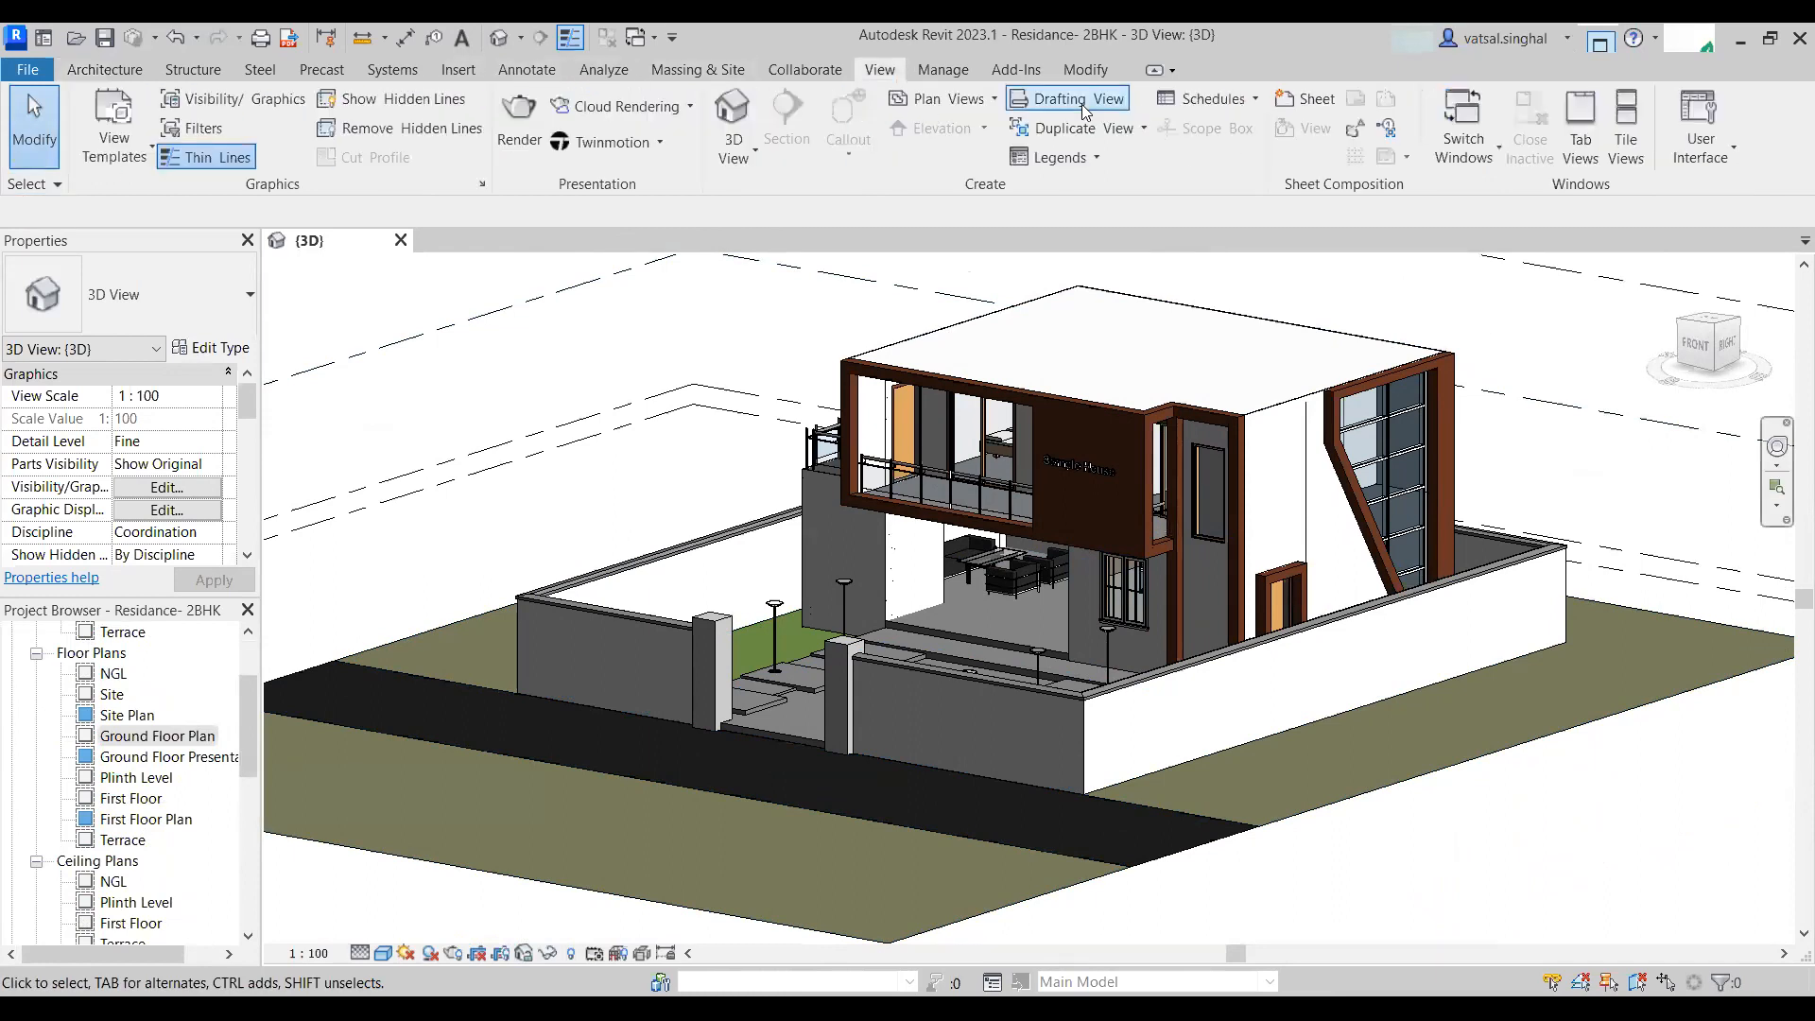
{"action": "left_click", "coordinate": [1229, 100]}
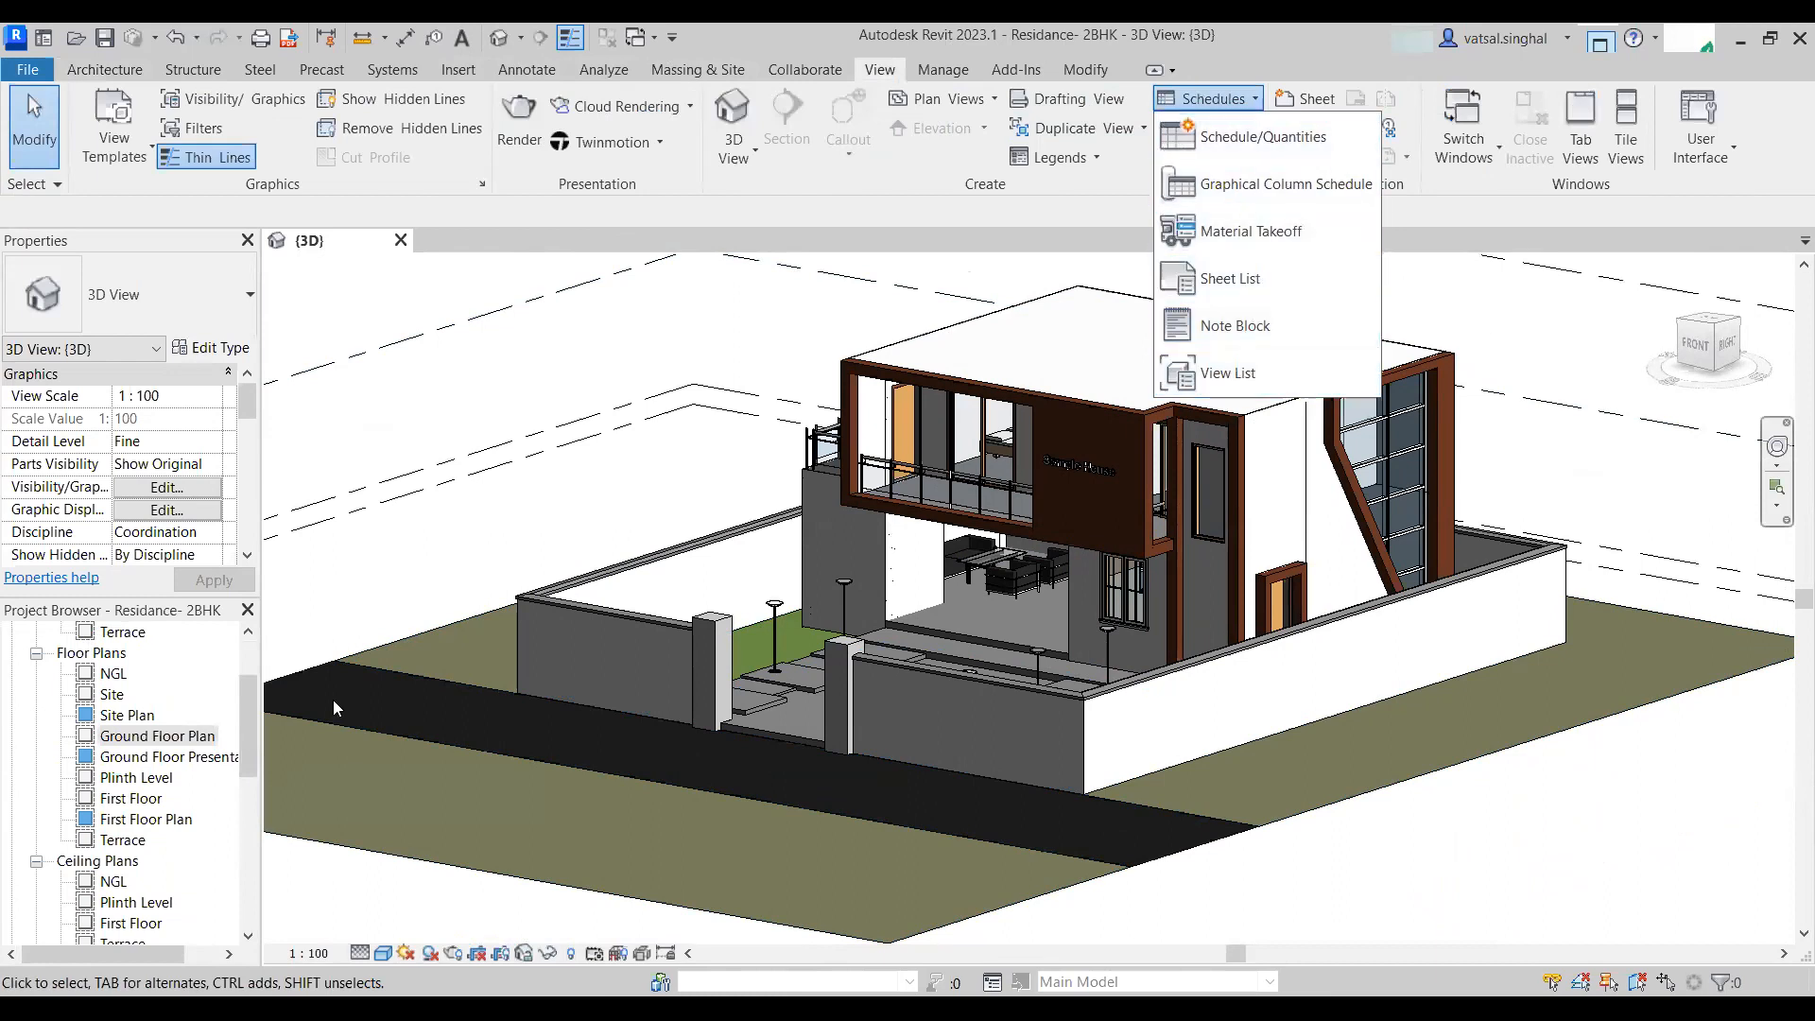
{"action": "scroll", "coordinate": [192, 772], "scroll_direction": "down", "scroll_amount": 7}
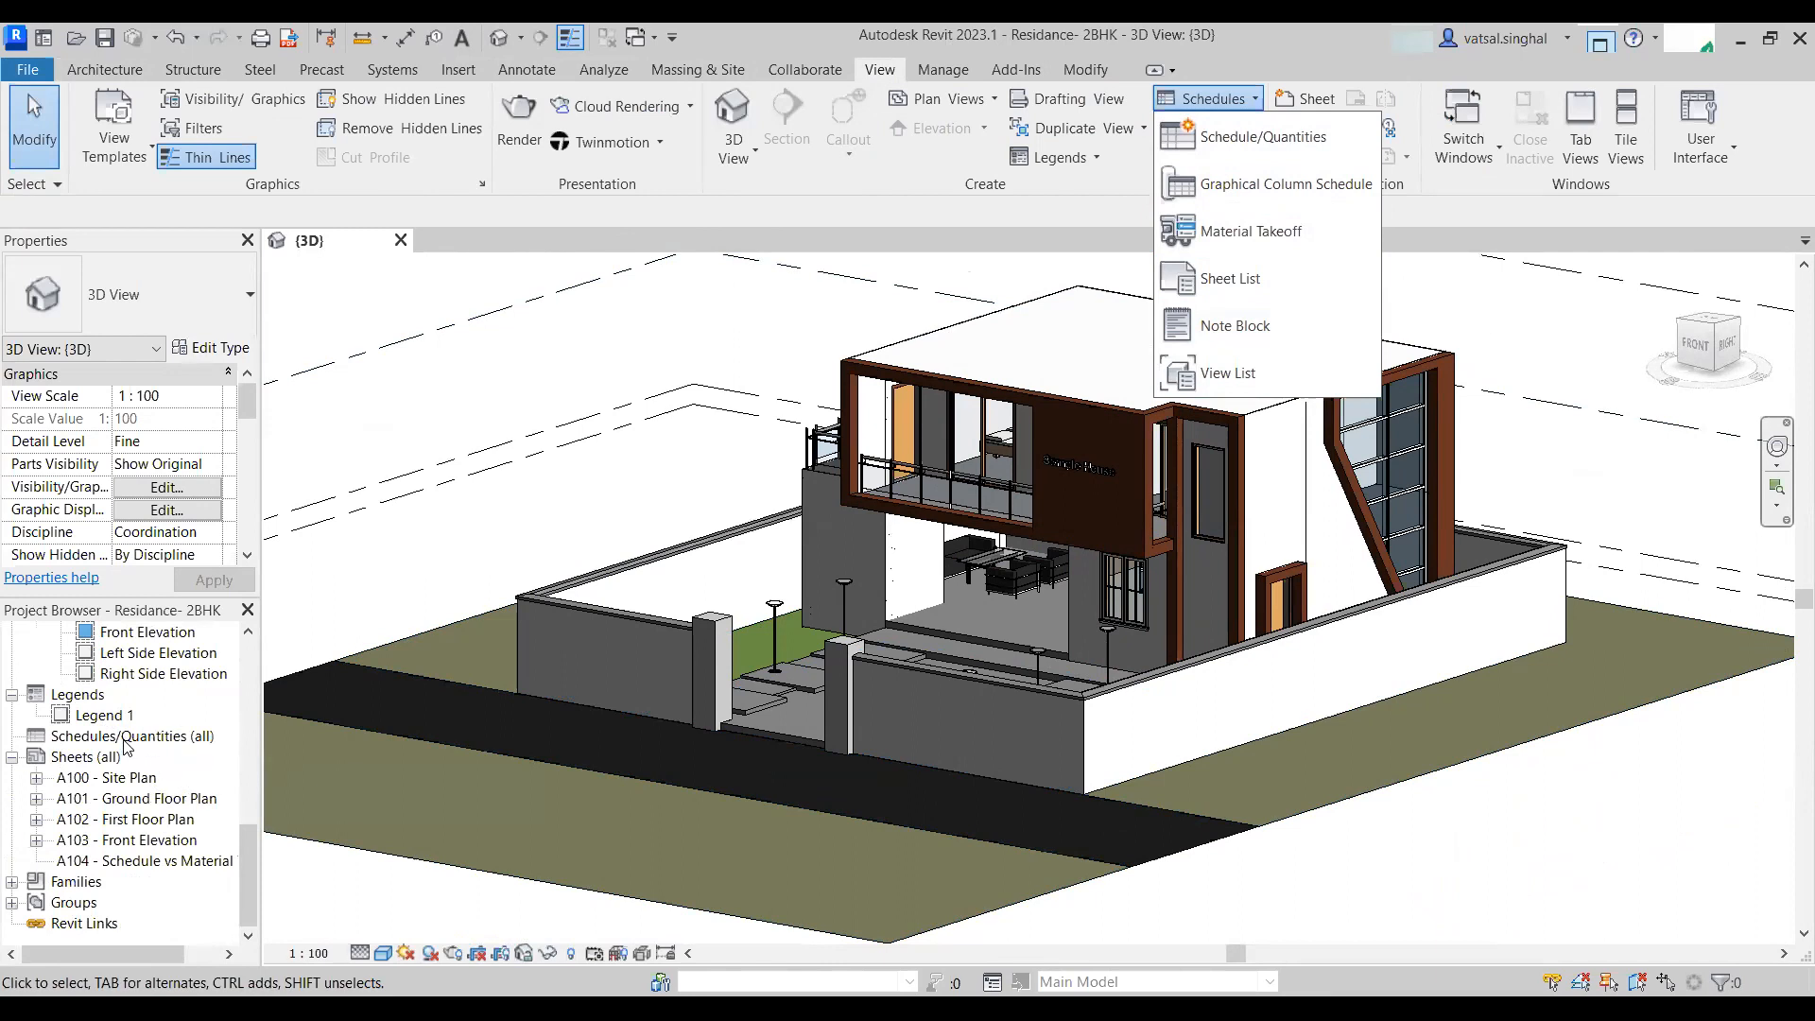
{"action": "left_click", "coordinate": [127, 747]}
{"action": "left_click", "coordinate": [135, 737]}
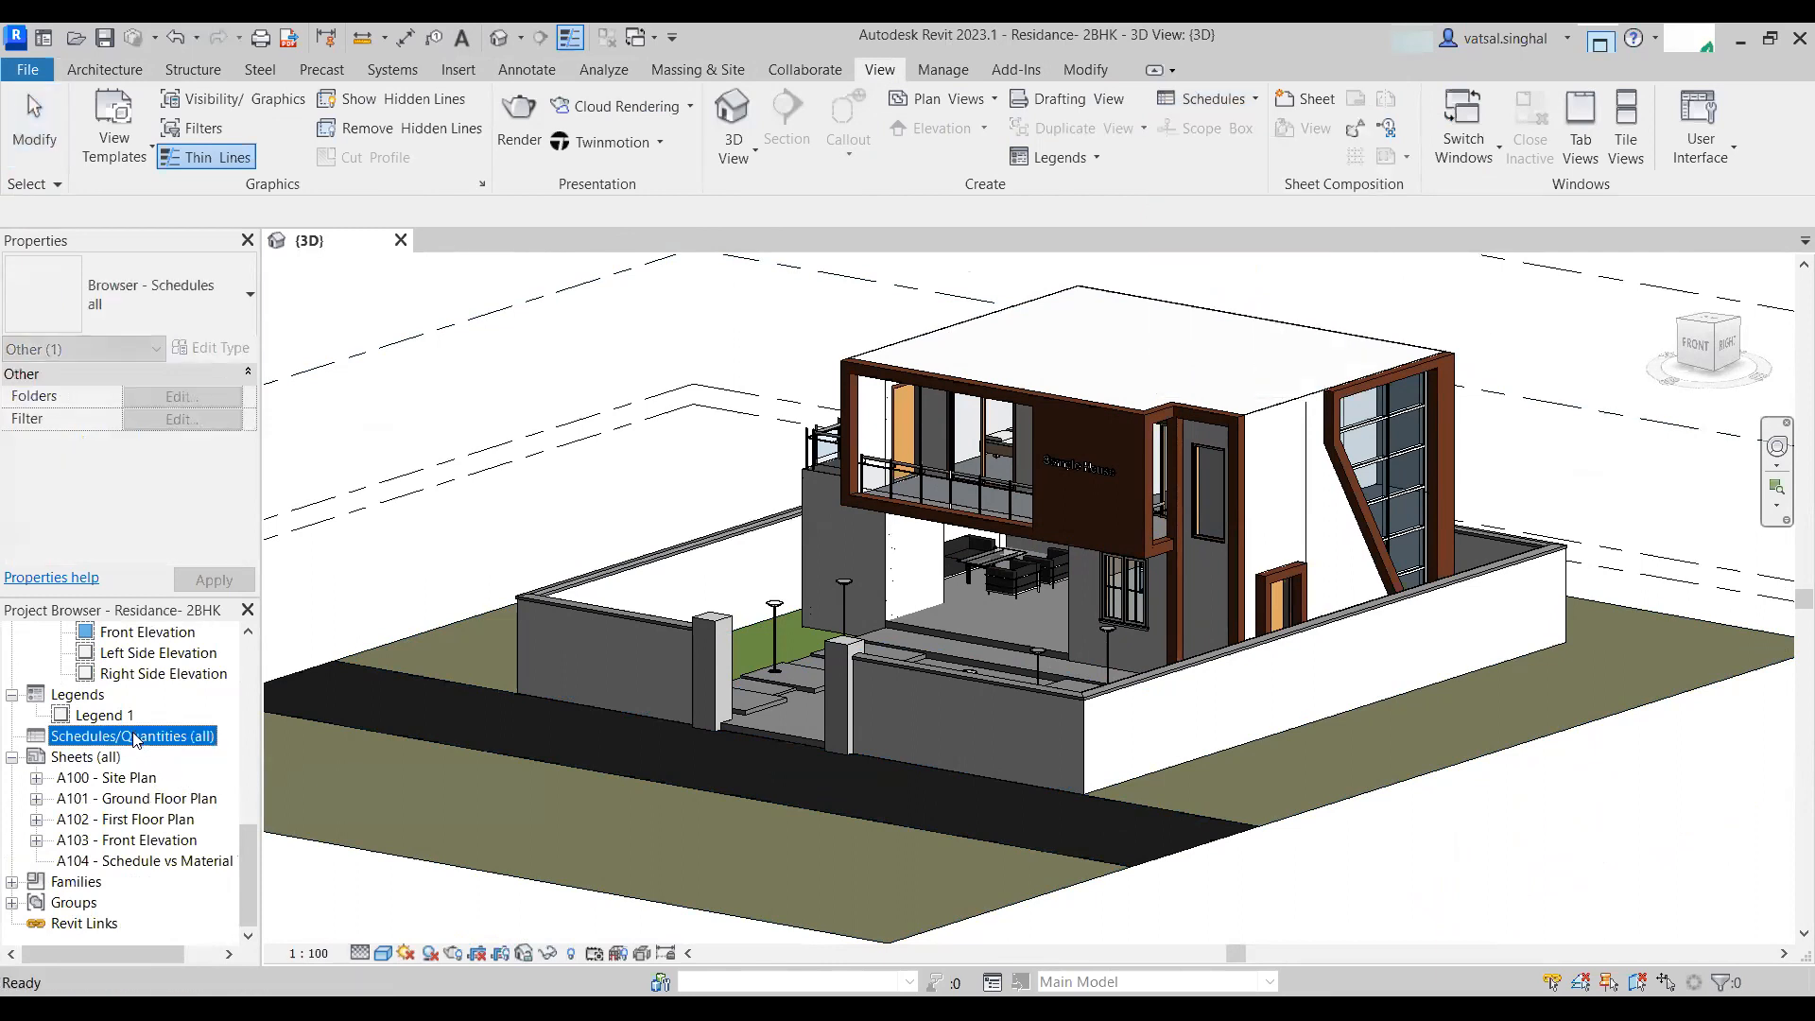
{"action": "right_click", "coordinate": [135, 738]}
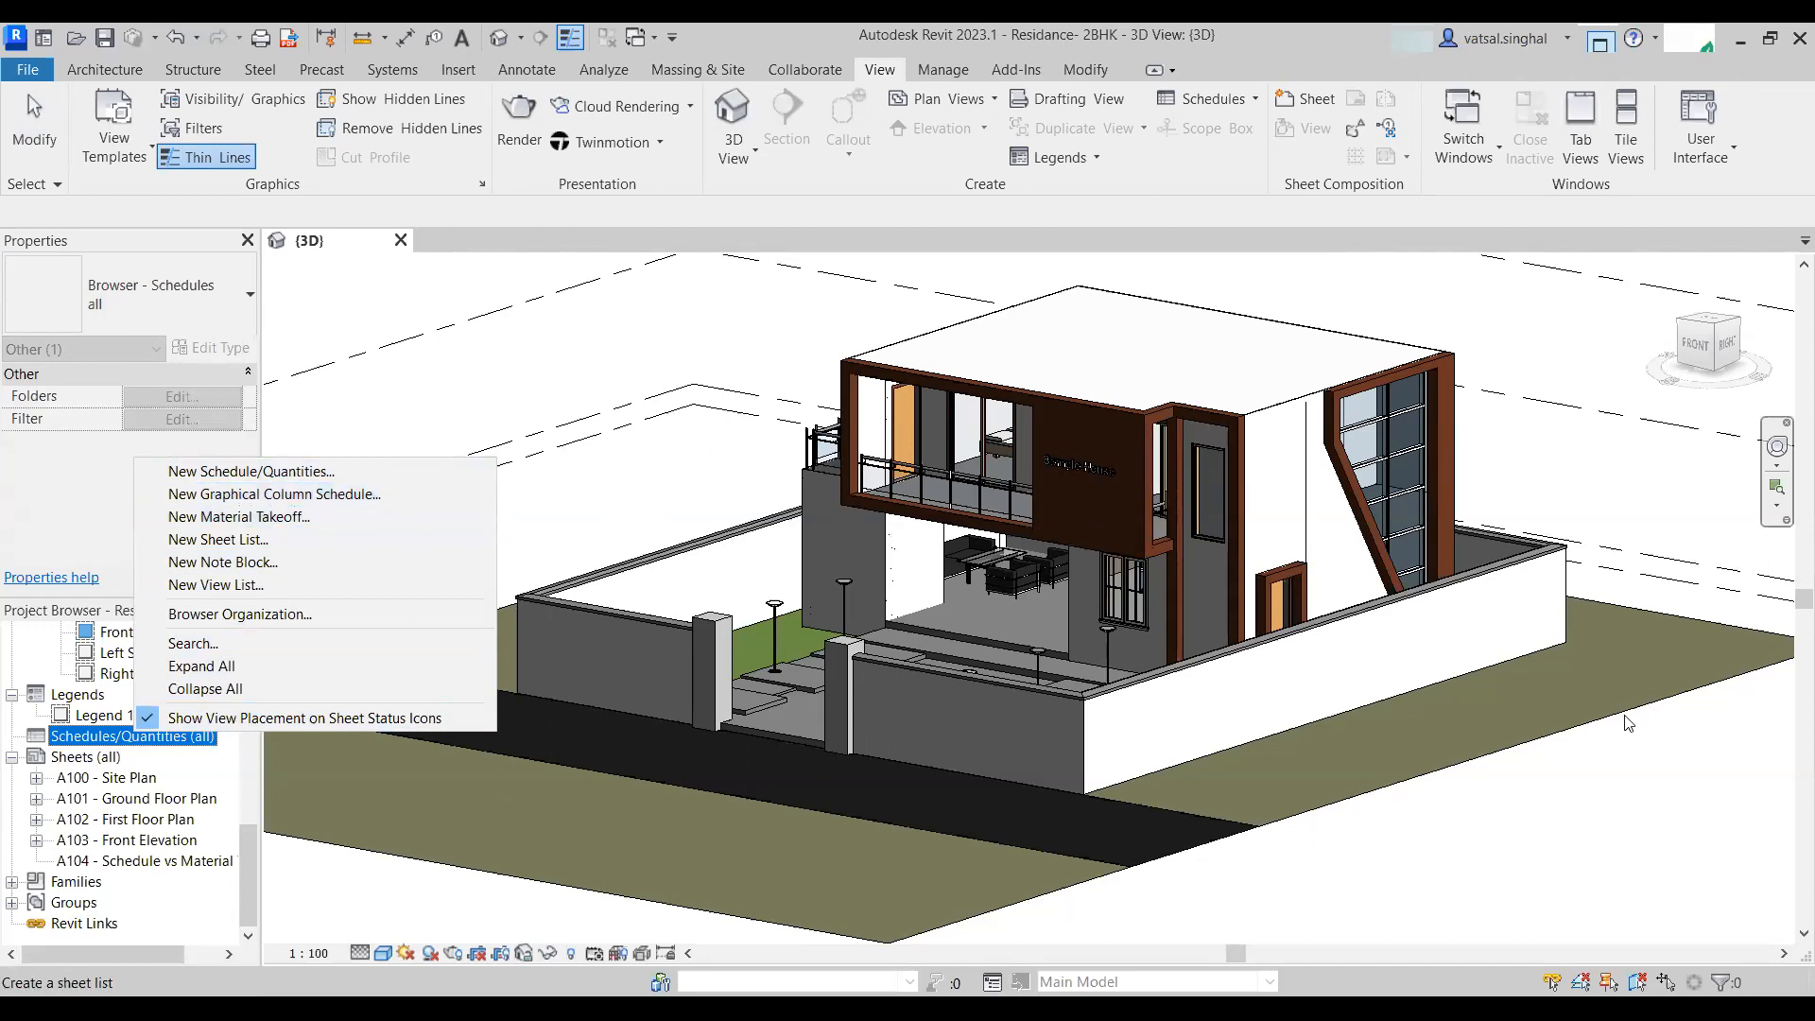
{"action": "left_click", "coordinate": [938, 513]}
{"action": "scroll", "coordinate": [888, 530], "scroll_direction": "down", "scroll_amount": 4}
{"action": "scroll", "coordinate": [822, 661], "scroll_direction": "up", "scroll_amount": 2}
{"action": "middle_click_drag", "start_coordinate": [822, 661], "coordinate": [933, 662], "text": "shift"}
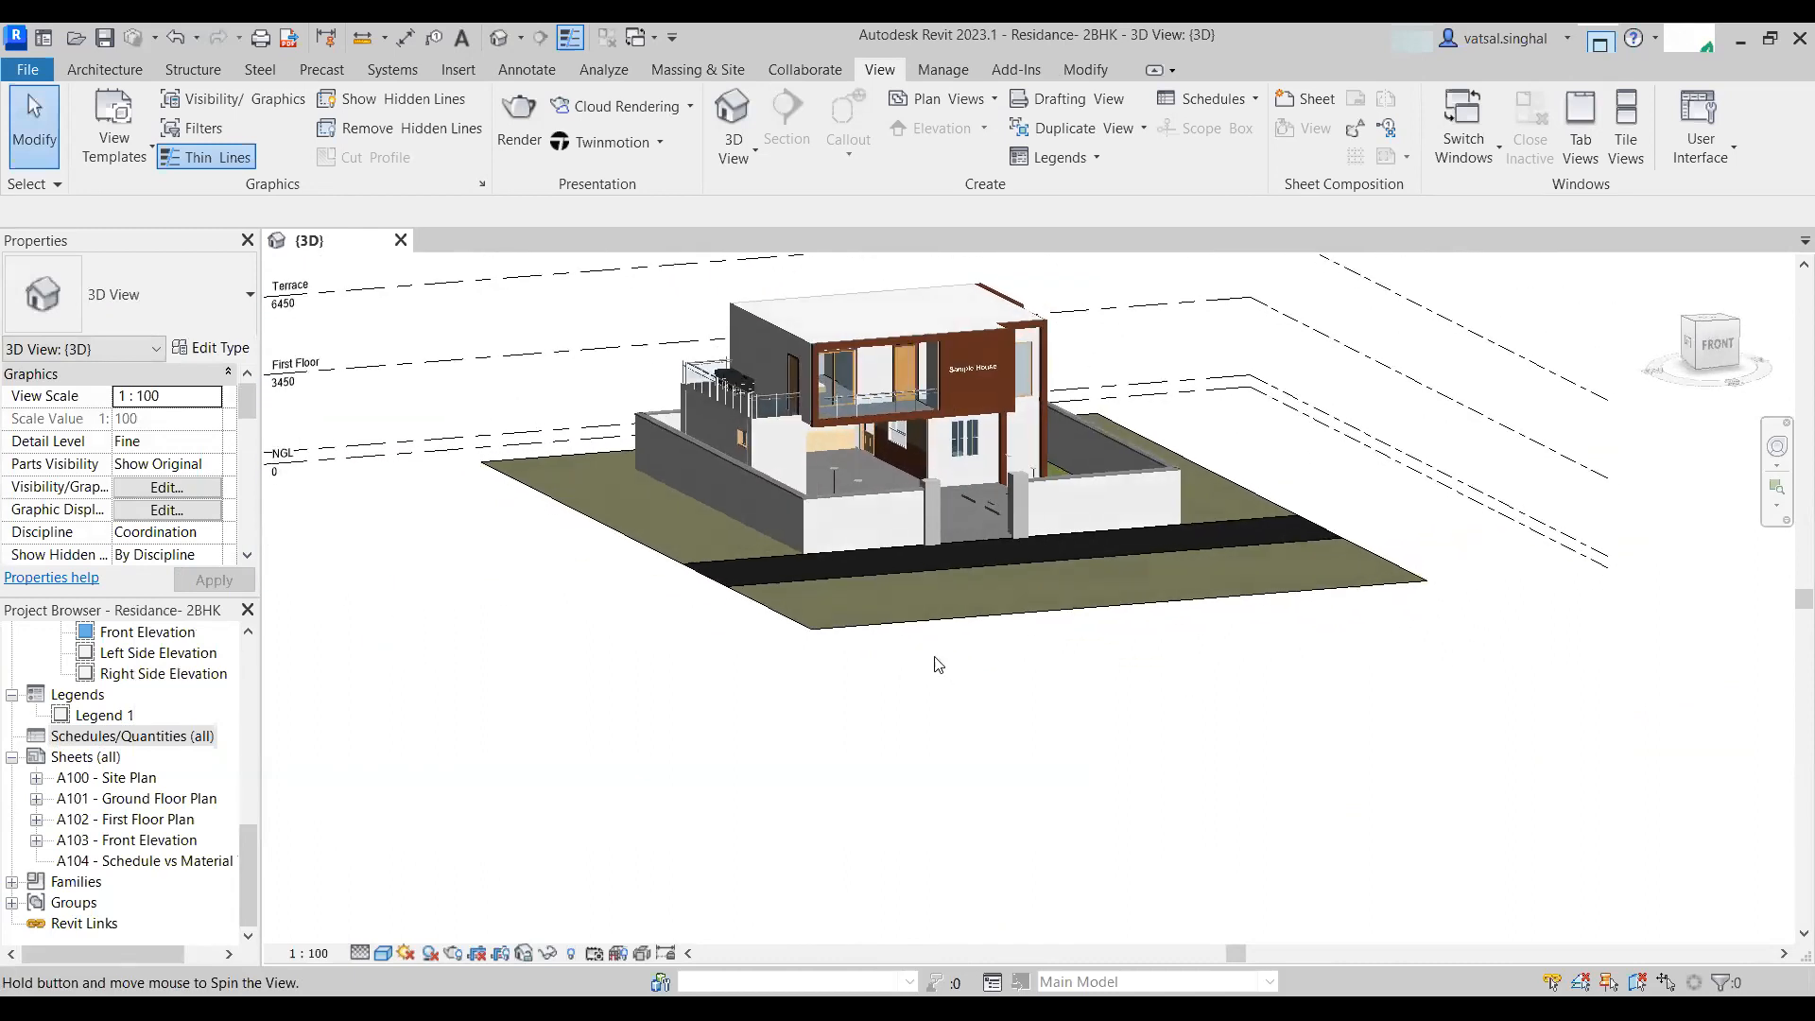
{"action": "scroll", "coordinate": [907, 656], "scroll_direction": "down", "scroll_amount": 2}
- Select the whole model and filter the selection down to structural columns and floors
{"action": "left_click_drag", "start_coordinate": [678, 746], "coordinate": [1168, 393]}
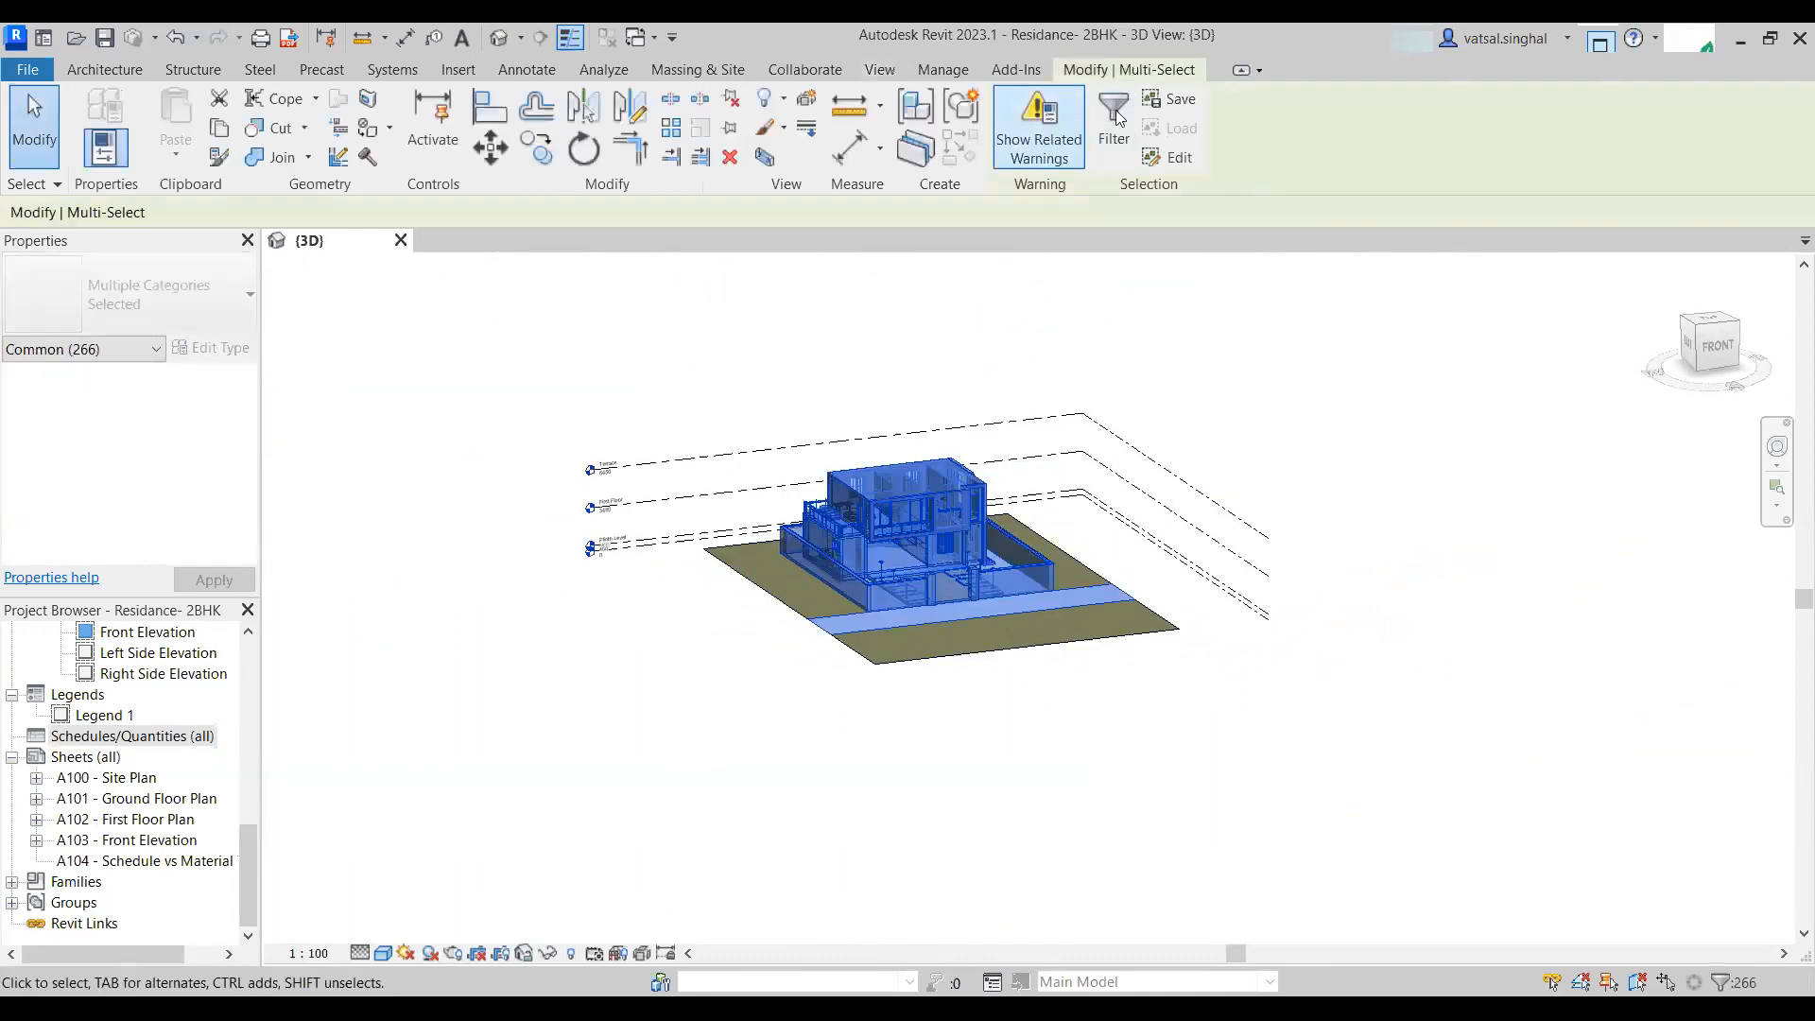
{"action": "left_click", "coordinate": [1096, 134]}
{"action": "left_click", "coordinate": [1049, 408]}
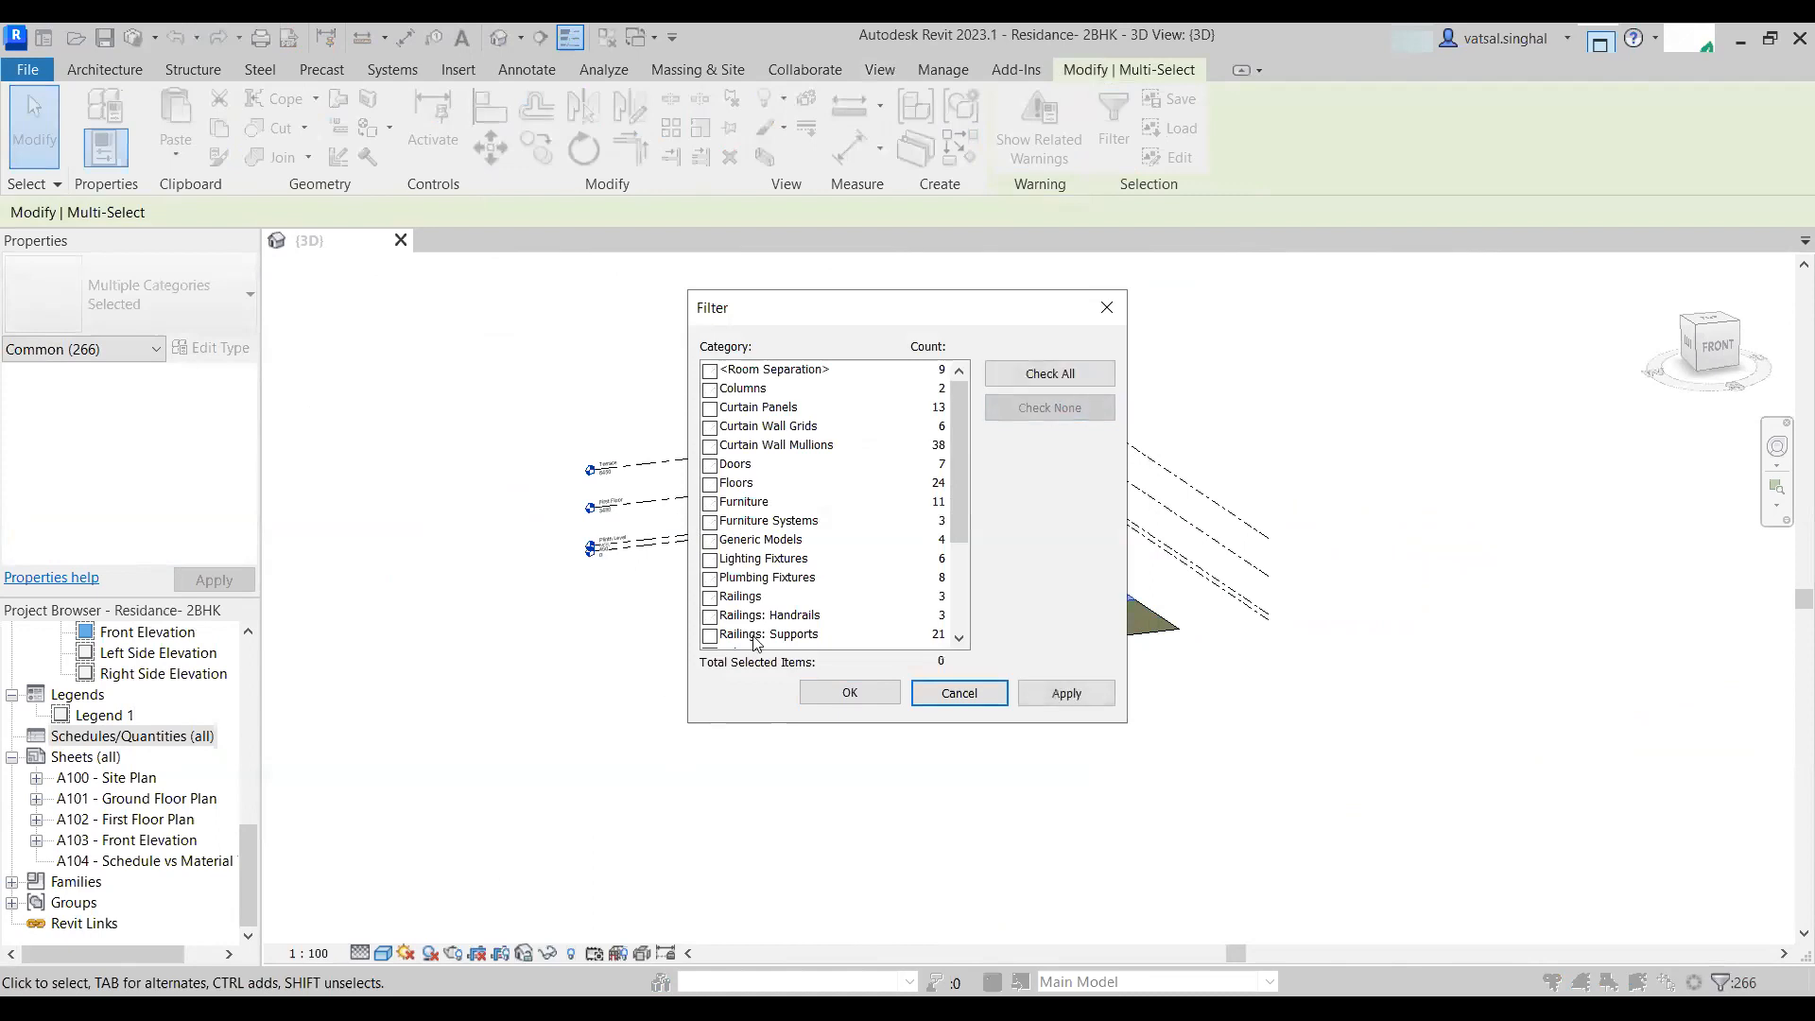
{"action": "scroll", "coordinate": [723, 629], "scroll_direction": "down", "scroll_amount": 3}
{"action": "scroll", "coordinate": [718, 520], "scroll_direction": "up", "scroll_amount": 3}
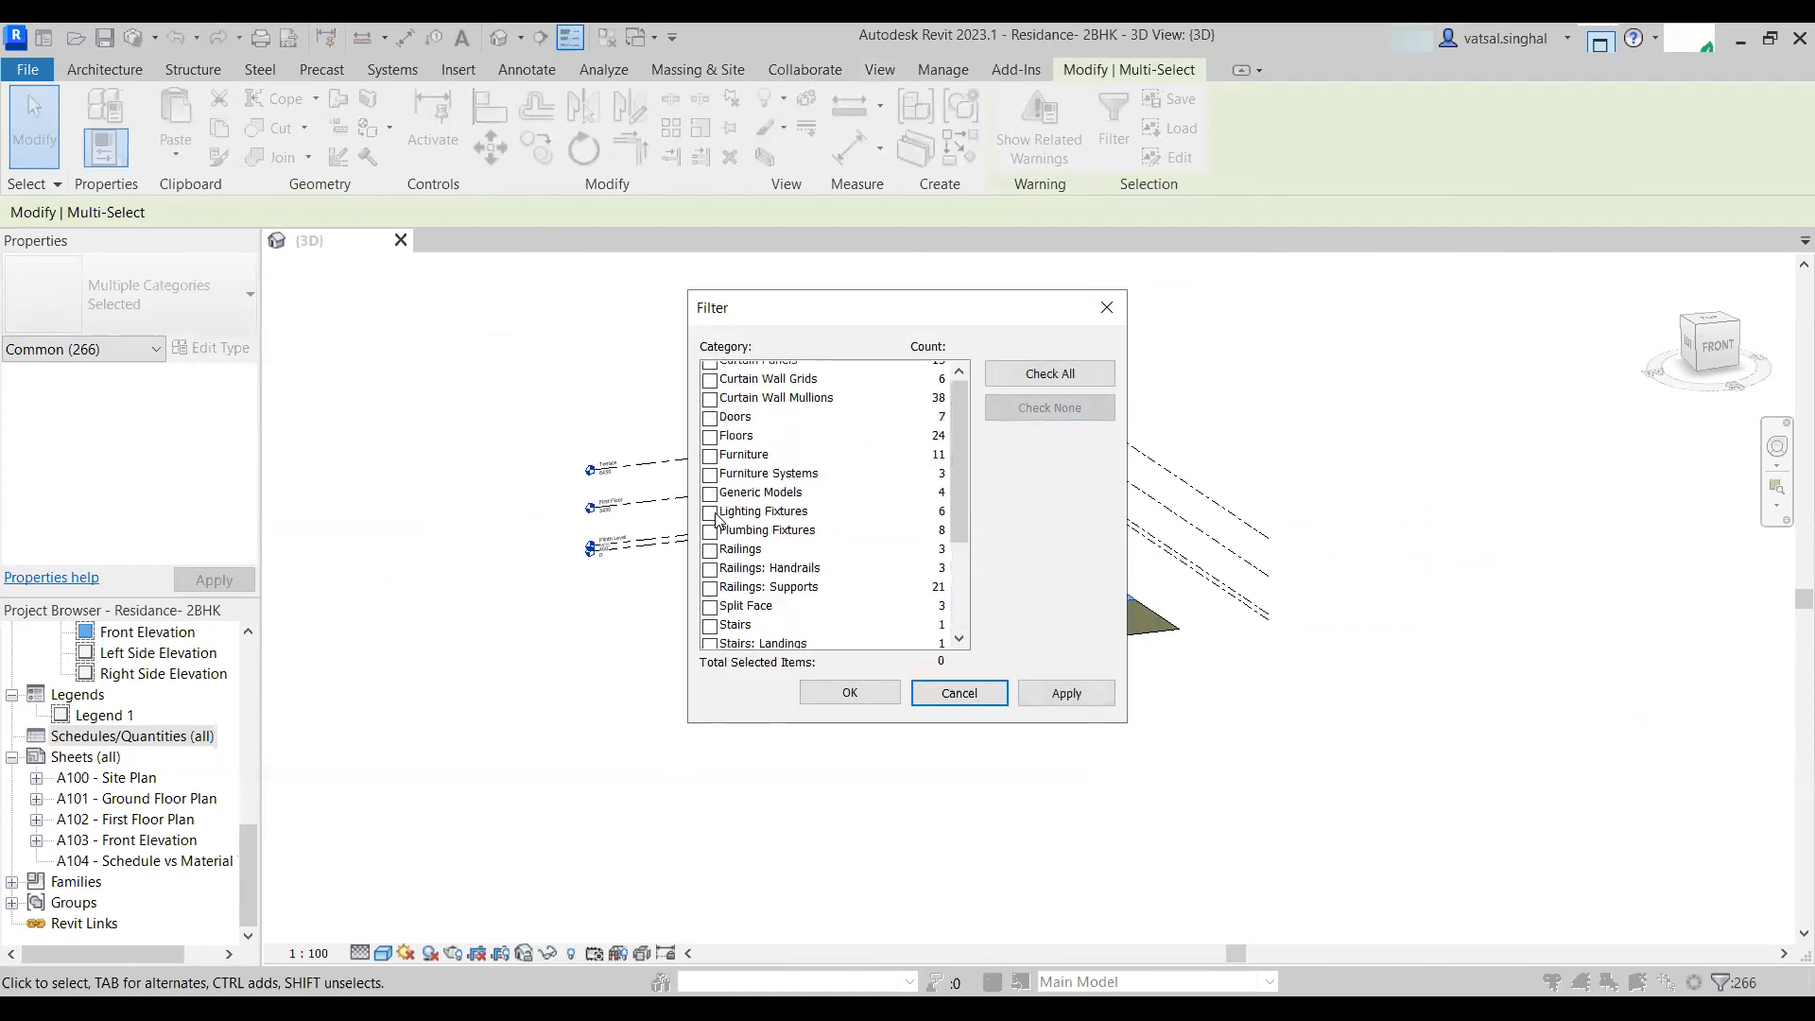
{"action": "scroll", "coordinate": [742, 614], "scroll_direction": "down", "scroll_amount": 3}
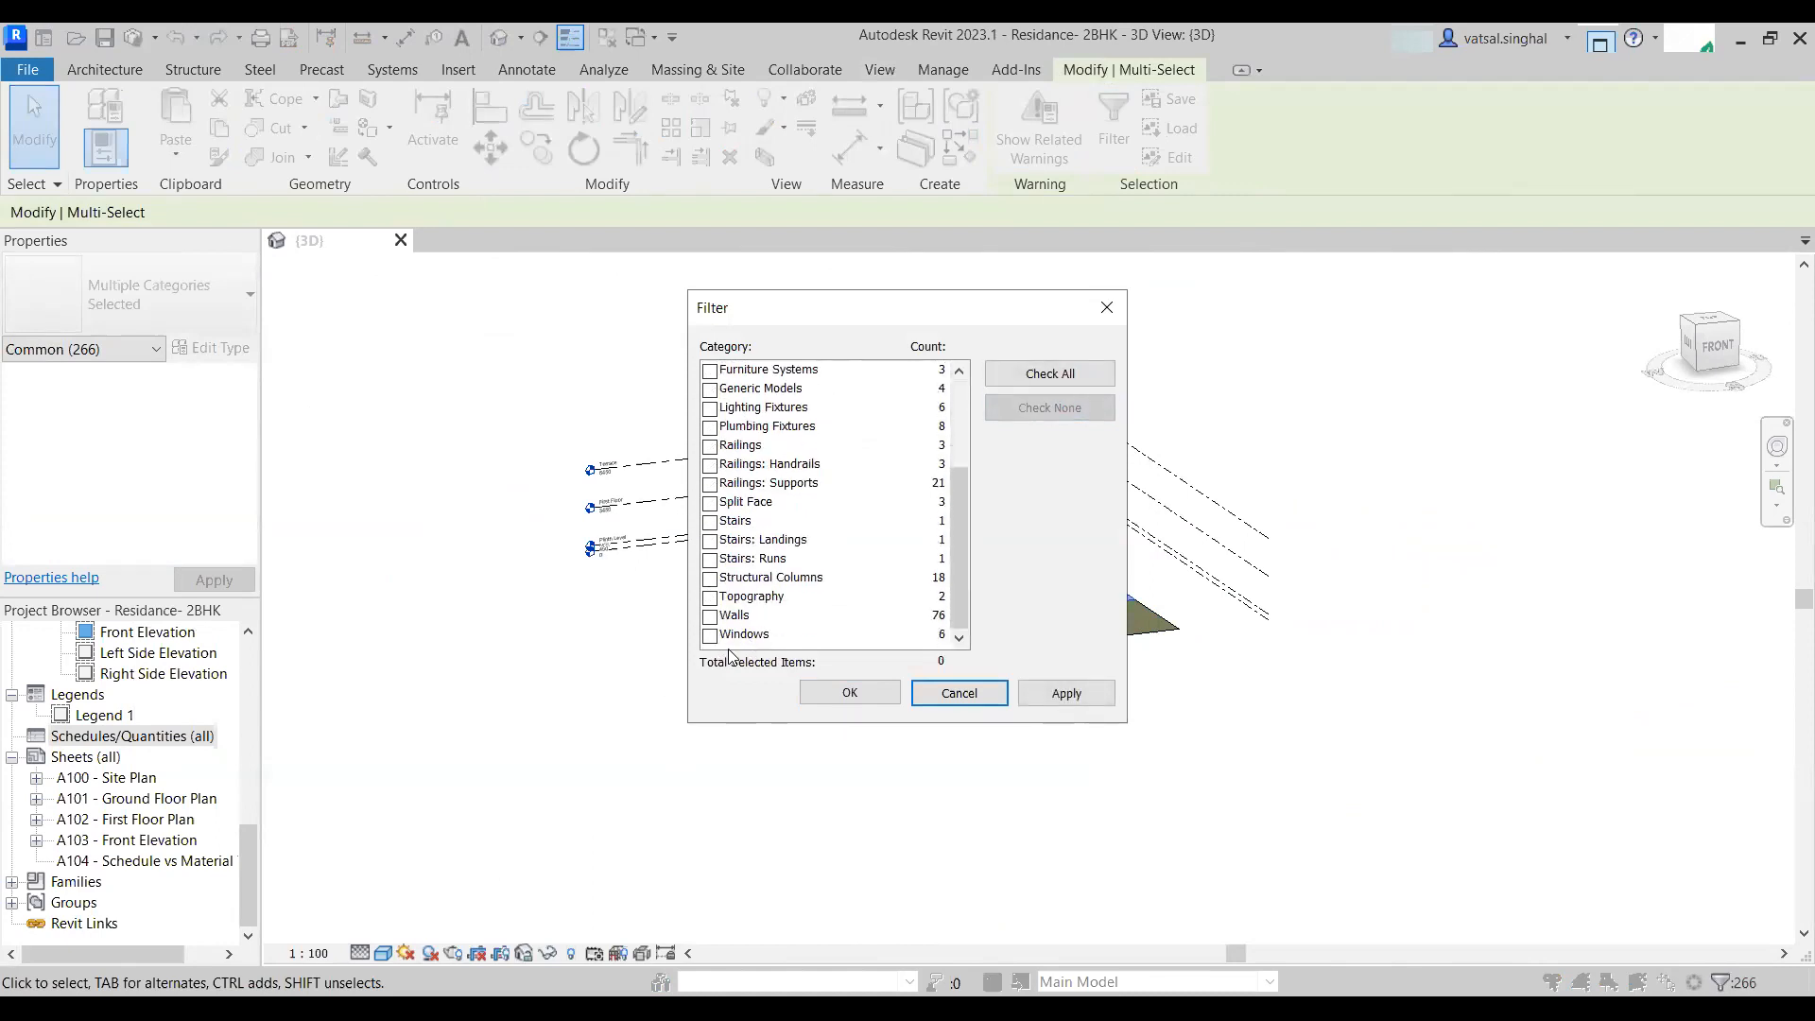
{"action": "left_click", "coordinate": [710, 579]}
{"action": "scroll", "coordinate": [714, 512], "scroll_direction": "up", "scroll_amount": 3}
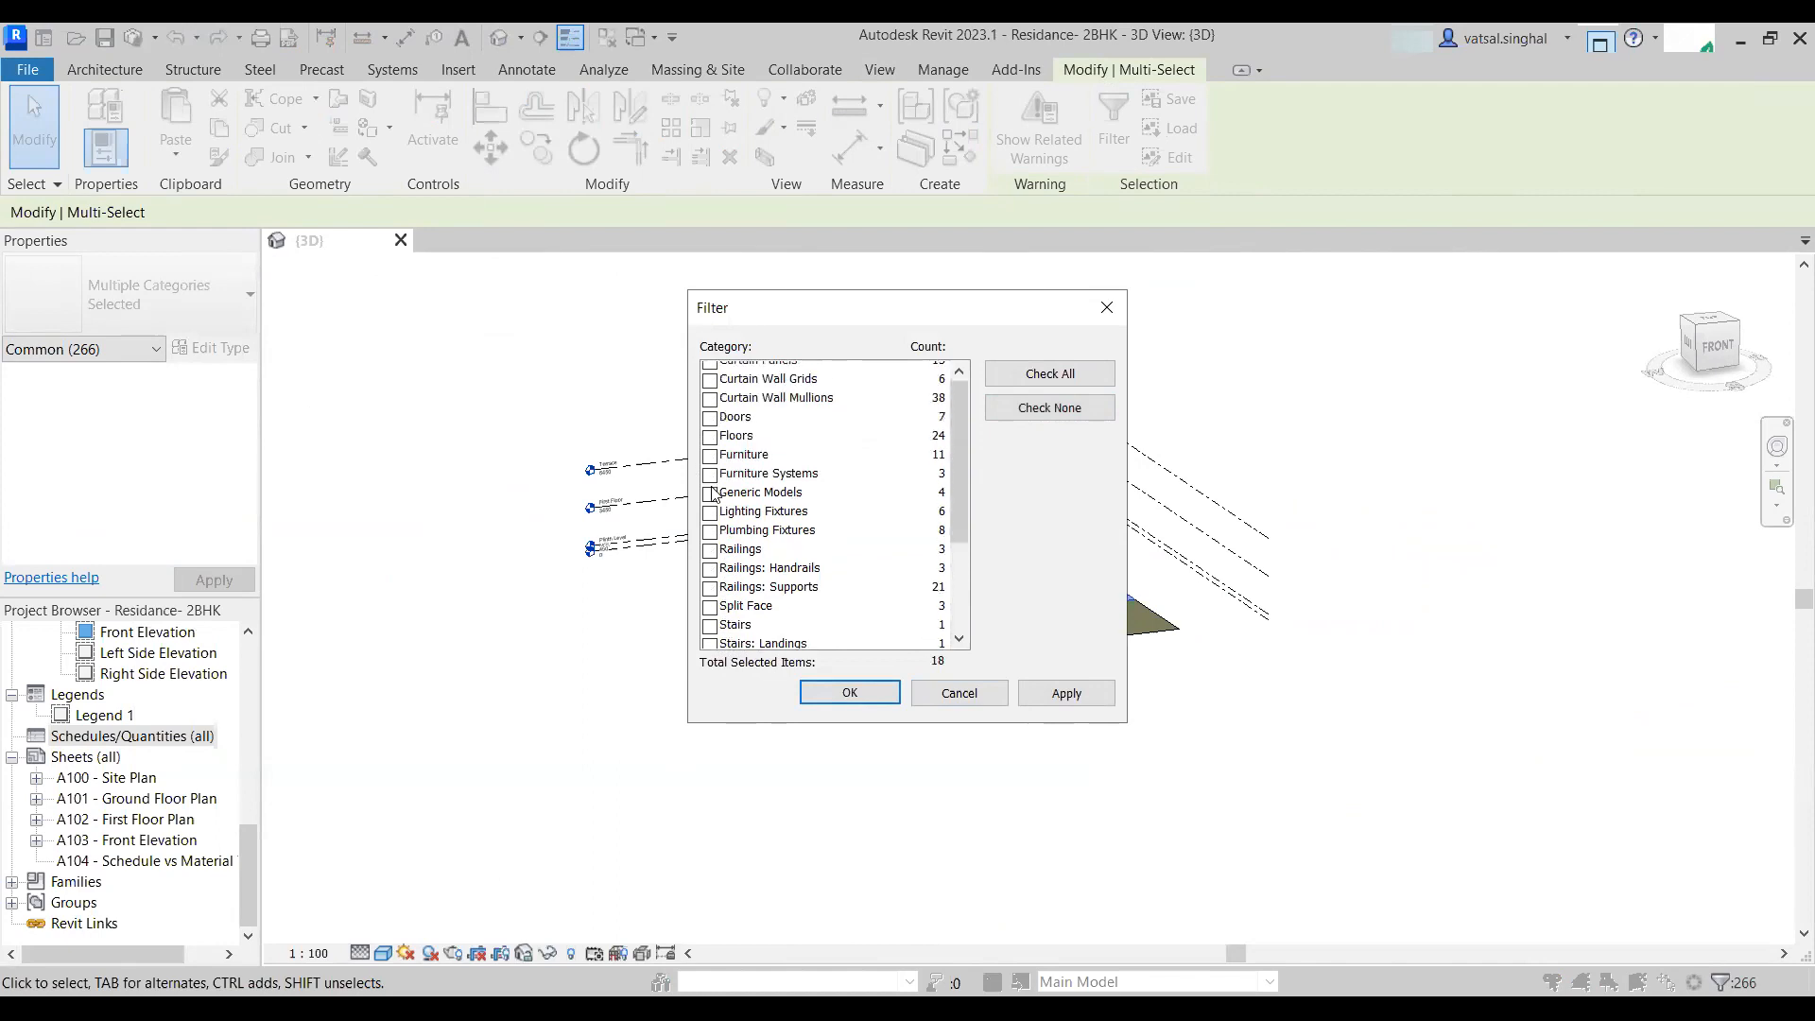
{"action": "left_click", "coordinate": [710, 473]}
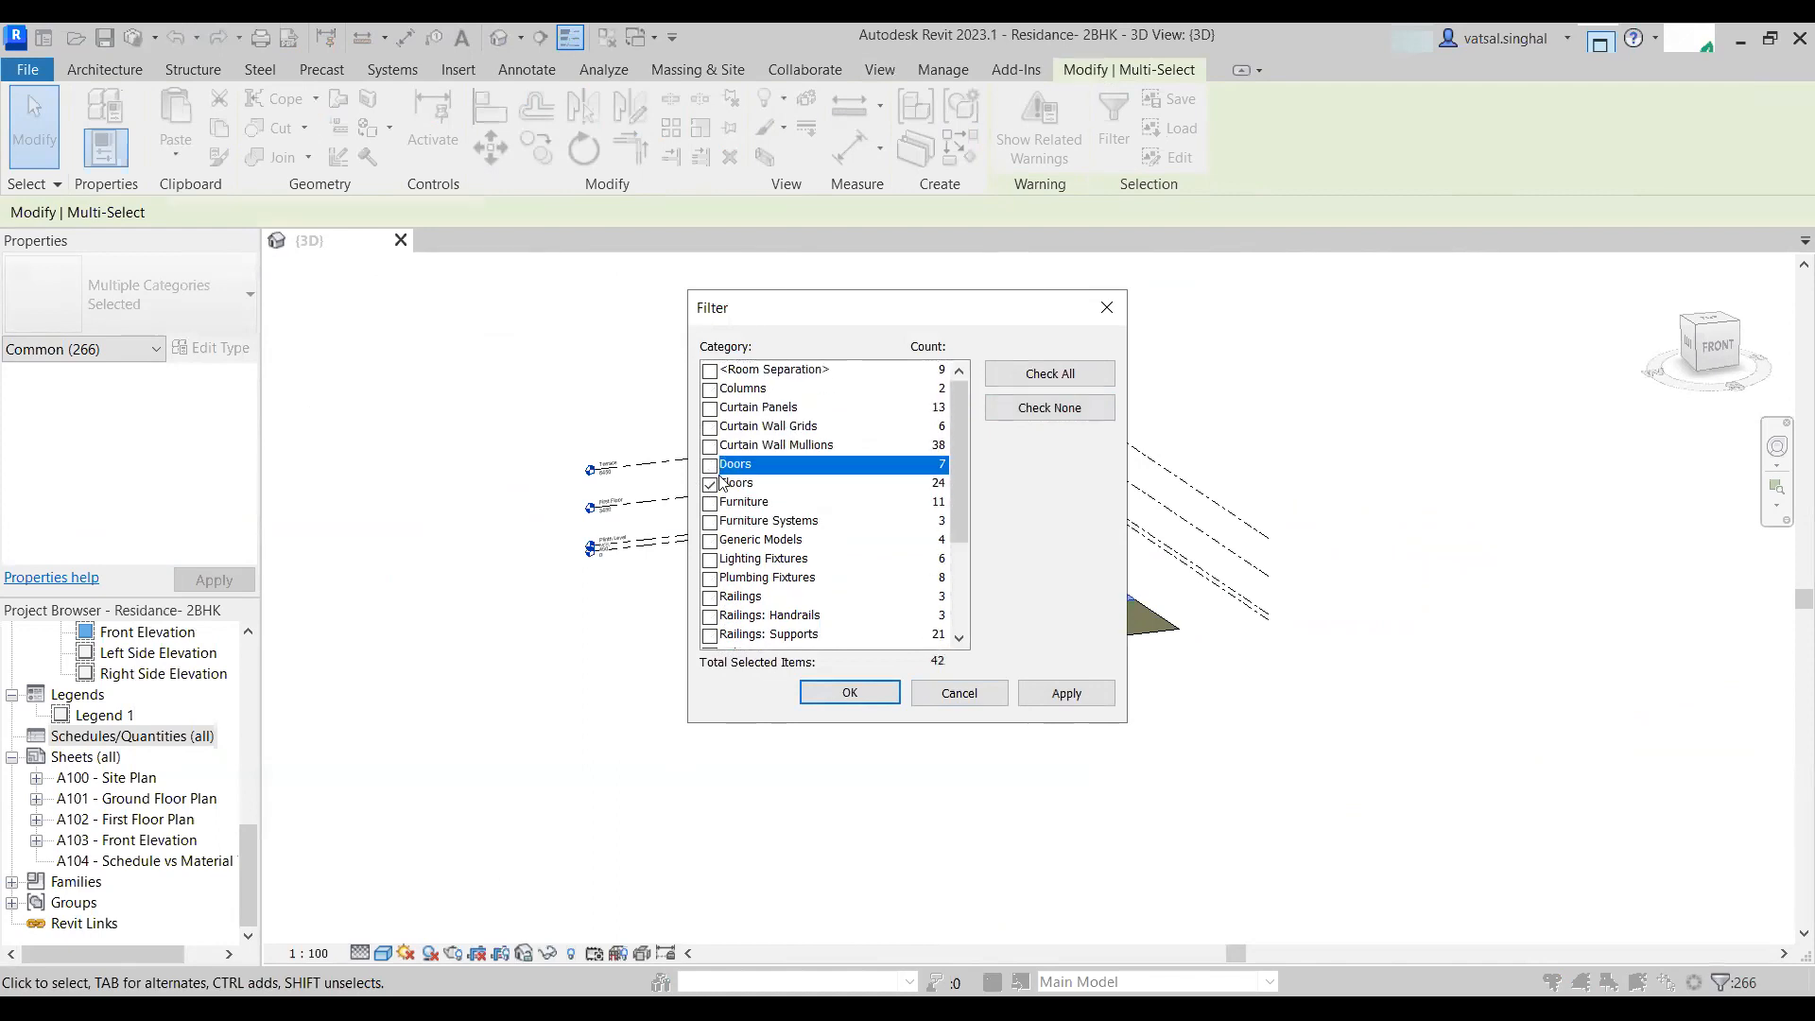
{"action": "left_click", "coordinate": [830, 691]}
{"action": "scroll", "coordinate": [758, 521], "scroll_direction": "up", "scroll_amount": 3}
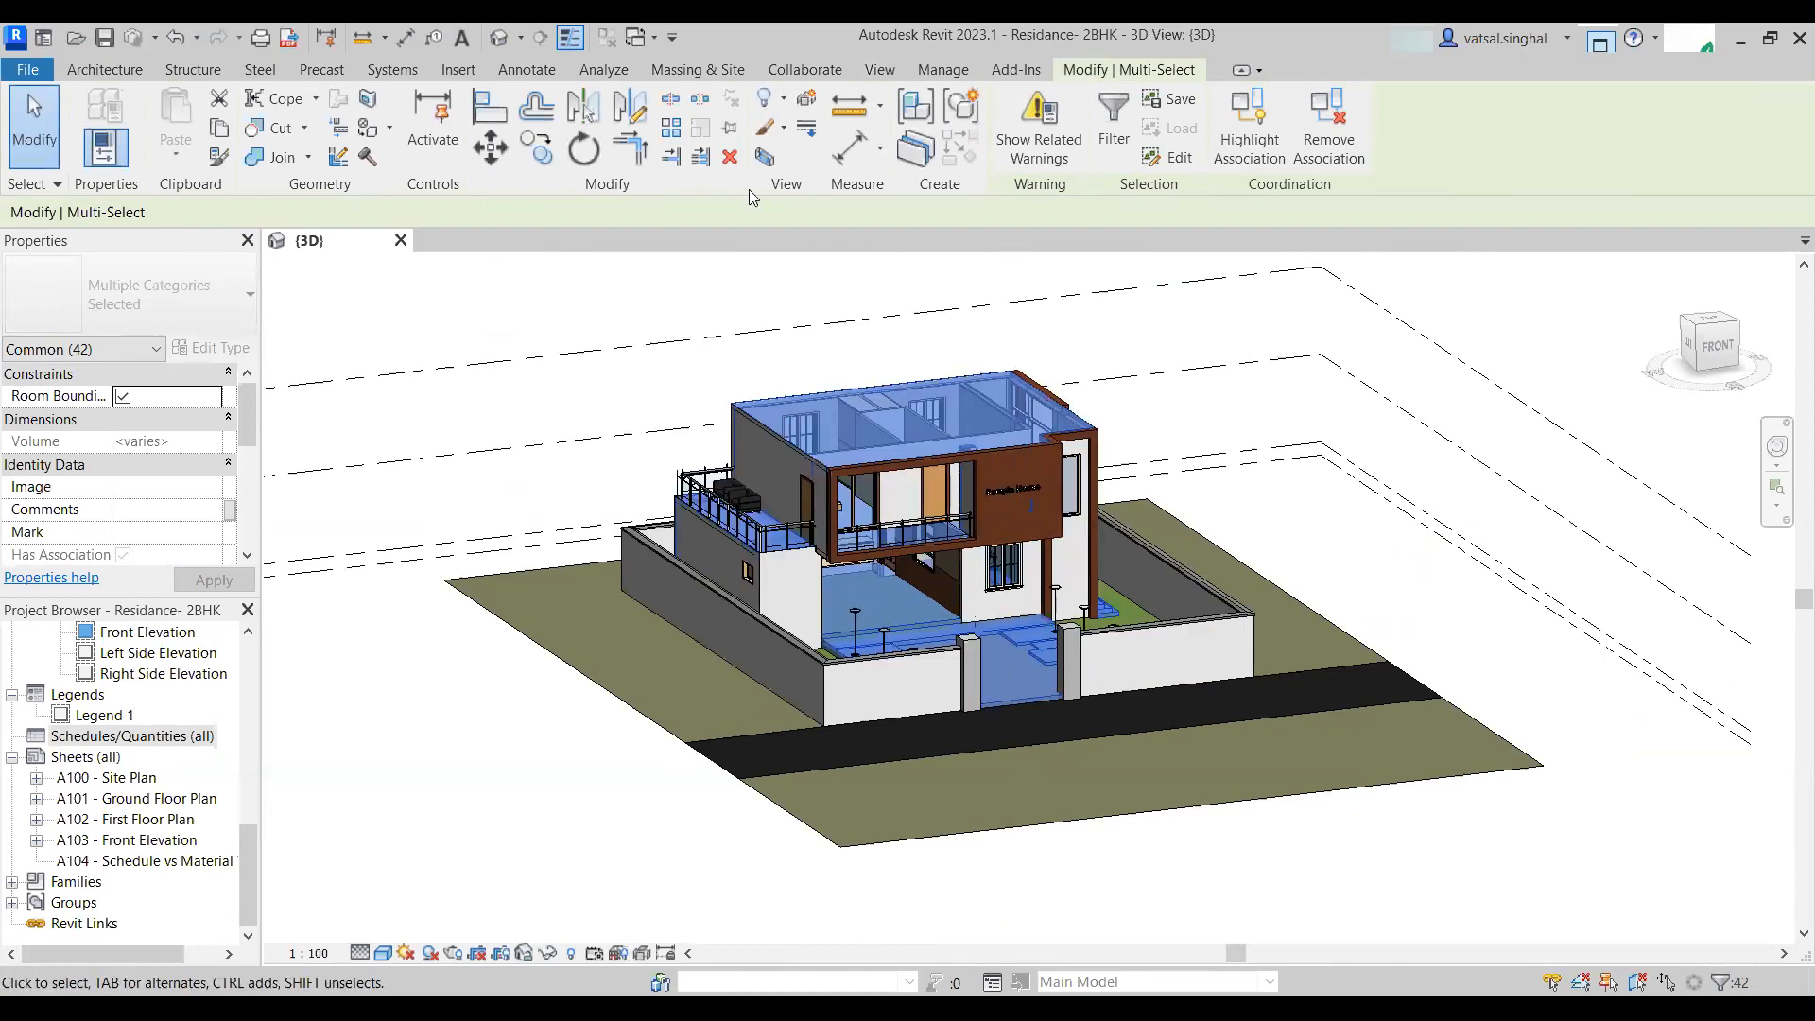
{"action": "left_click", "coordinate": [572, 956]}
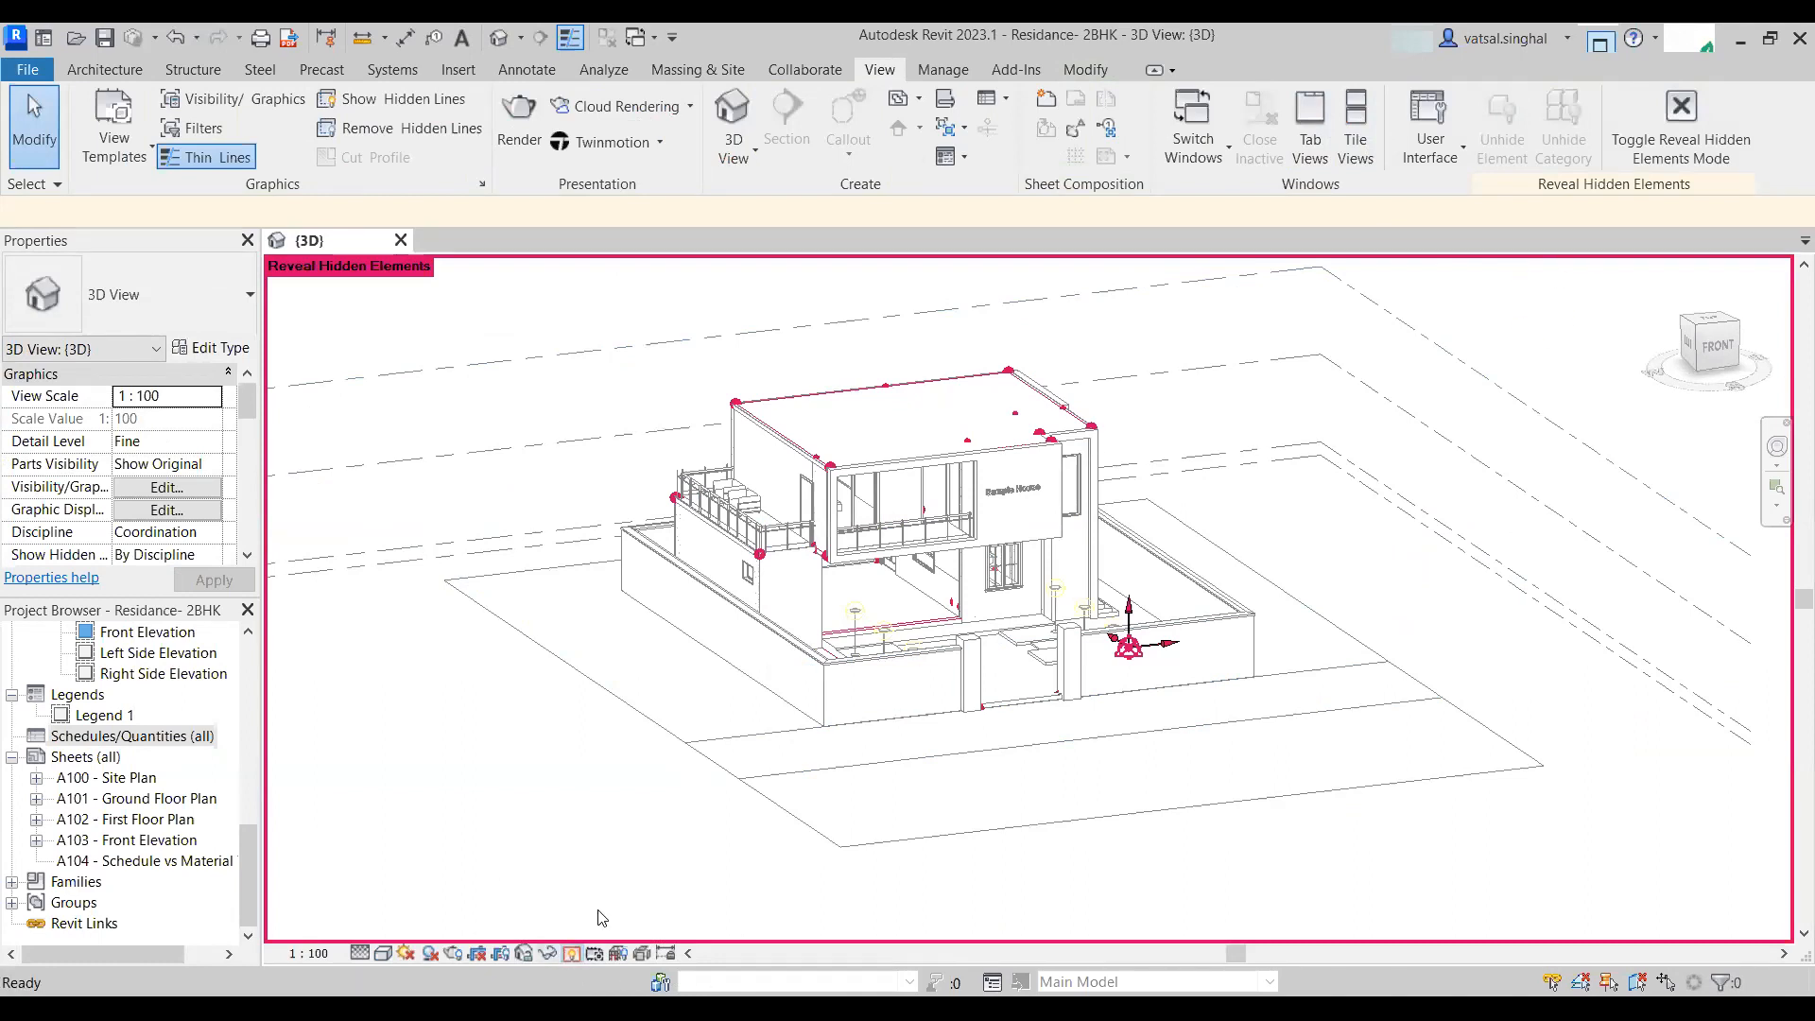
{"action": "left_click", "coordinate": [571, 953]}
{"action": "mouse_move", "coordinate": [737, 822]}
{"action": "middle_mouse_down", "text": "shift"}
{"action": "mouse_move", "coordinate": [1094, 831]}
{"action": "mouse_move", "coordinate": [1049, 893]}
{"action": "middle_mouse_up", "text": "shift"}
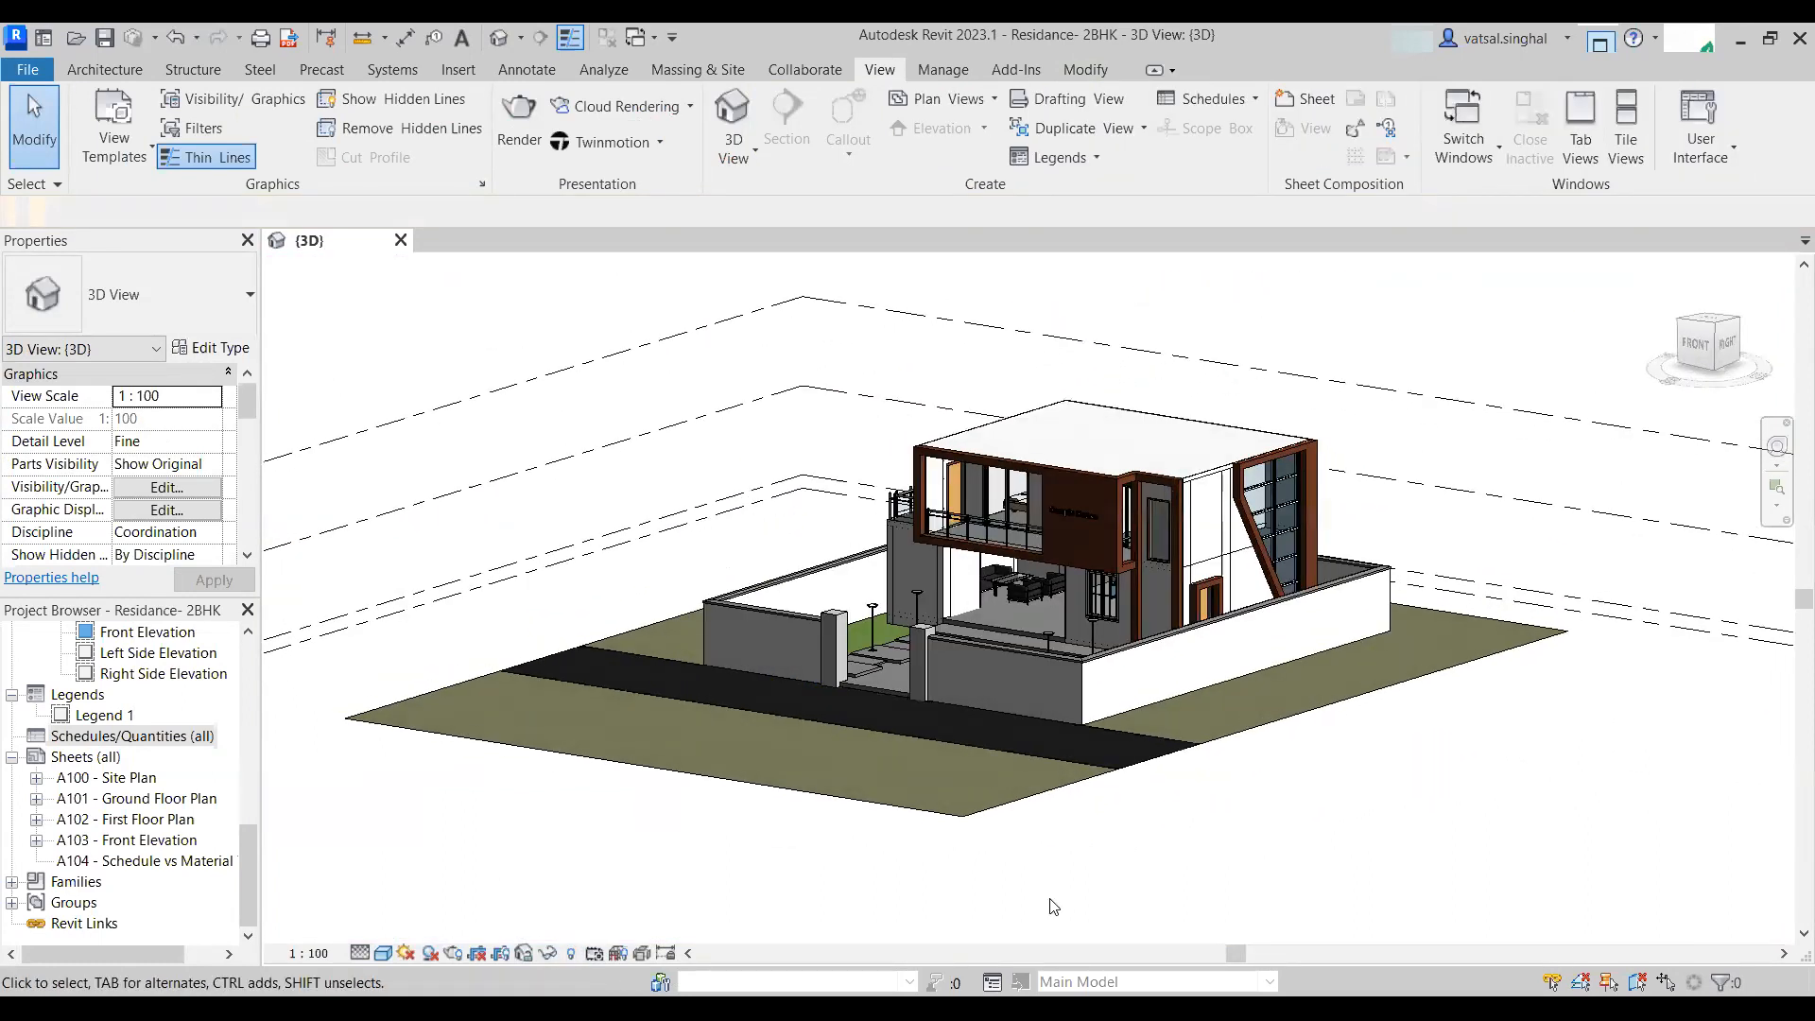
{"action": "scroll", "coordinate": [1049, 893], "scroll_direction": "down", "scroll_amount": 3}
{"action": "scroll", "coordinate": [1057, 680], "scroll_direction": "up", "scroll_amount": 2}
{"action": "middle_click_drag", "start_coordinate": [1057, 681], "coordinate": [1266, 747], "text": "shift"}
- Start a new schedule/quantities from the schedules node of the project browser
{"action": "left_click", "coordinate": [142, 739]}
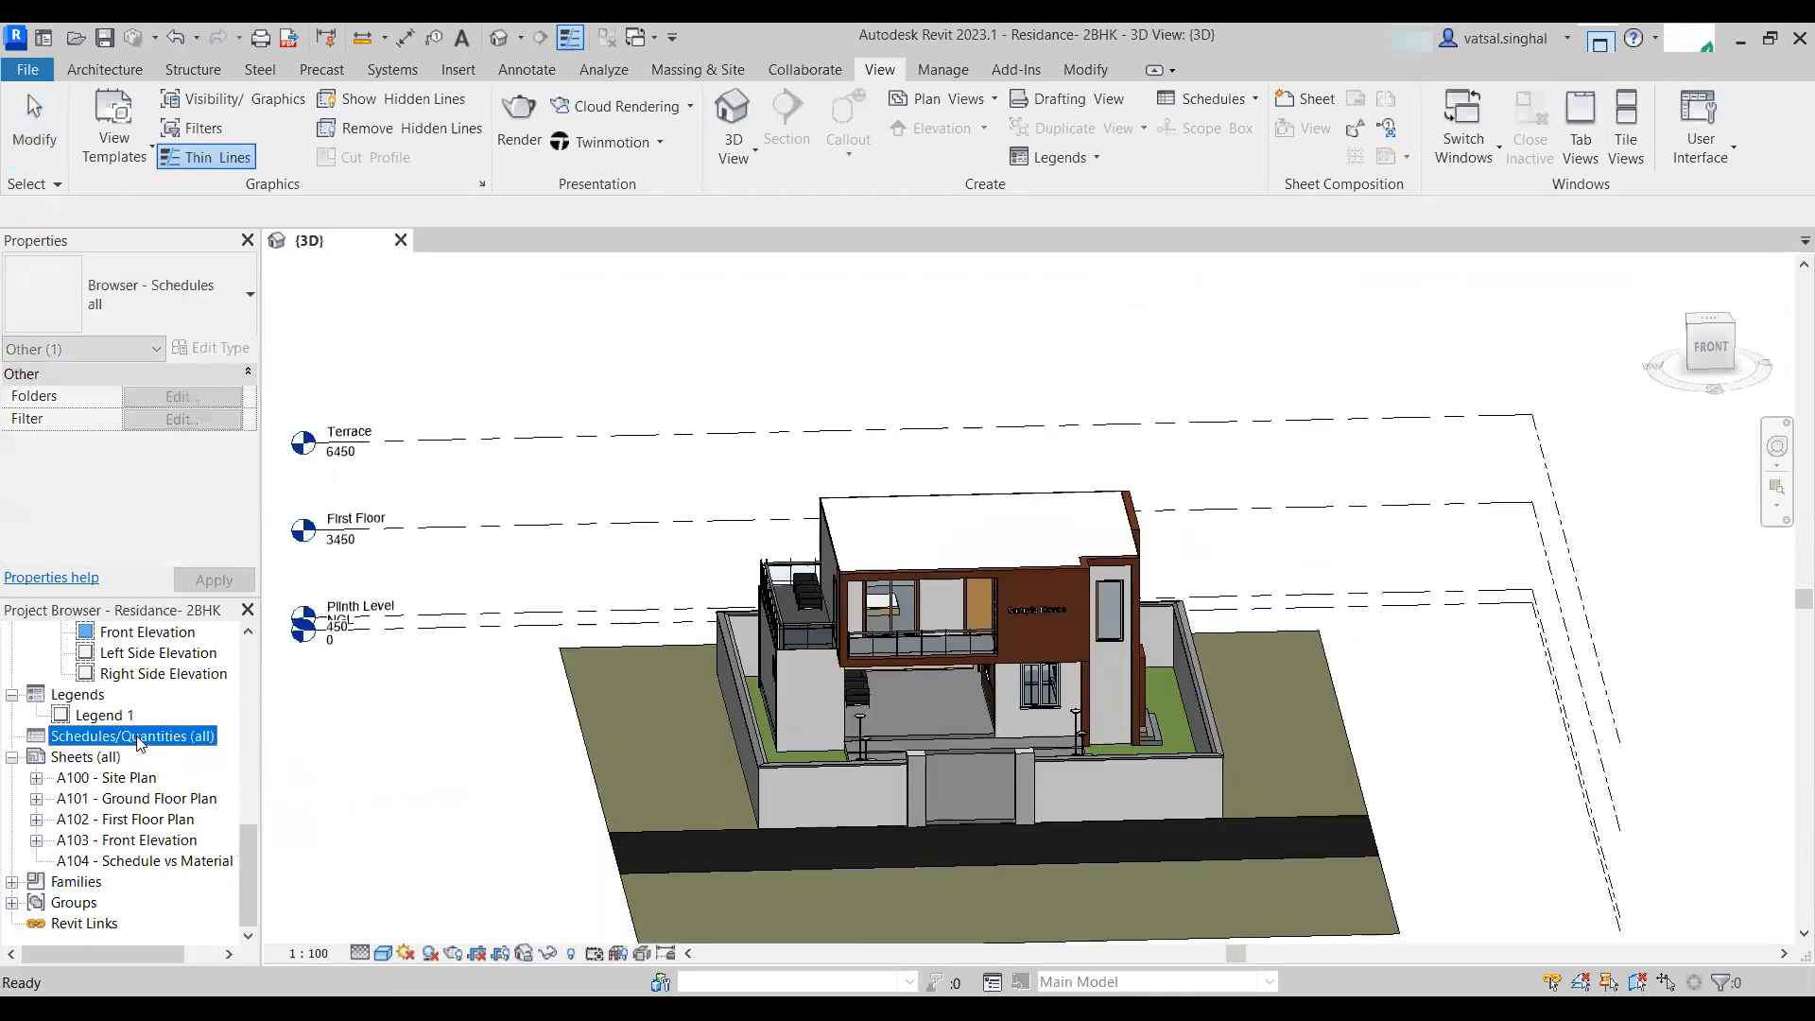
{"action": "right_click", "coordinate": [132, 740]}
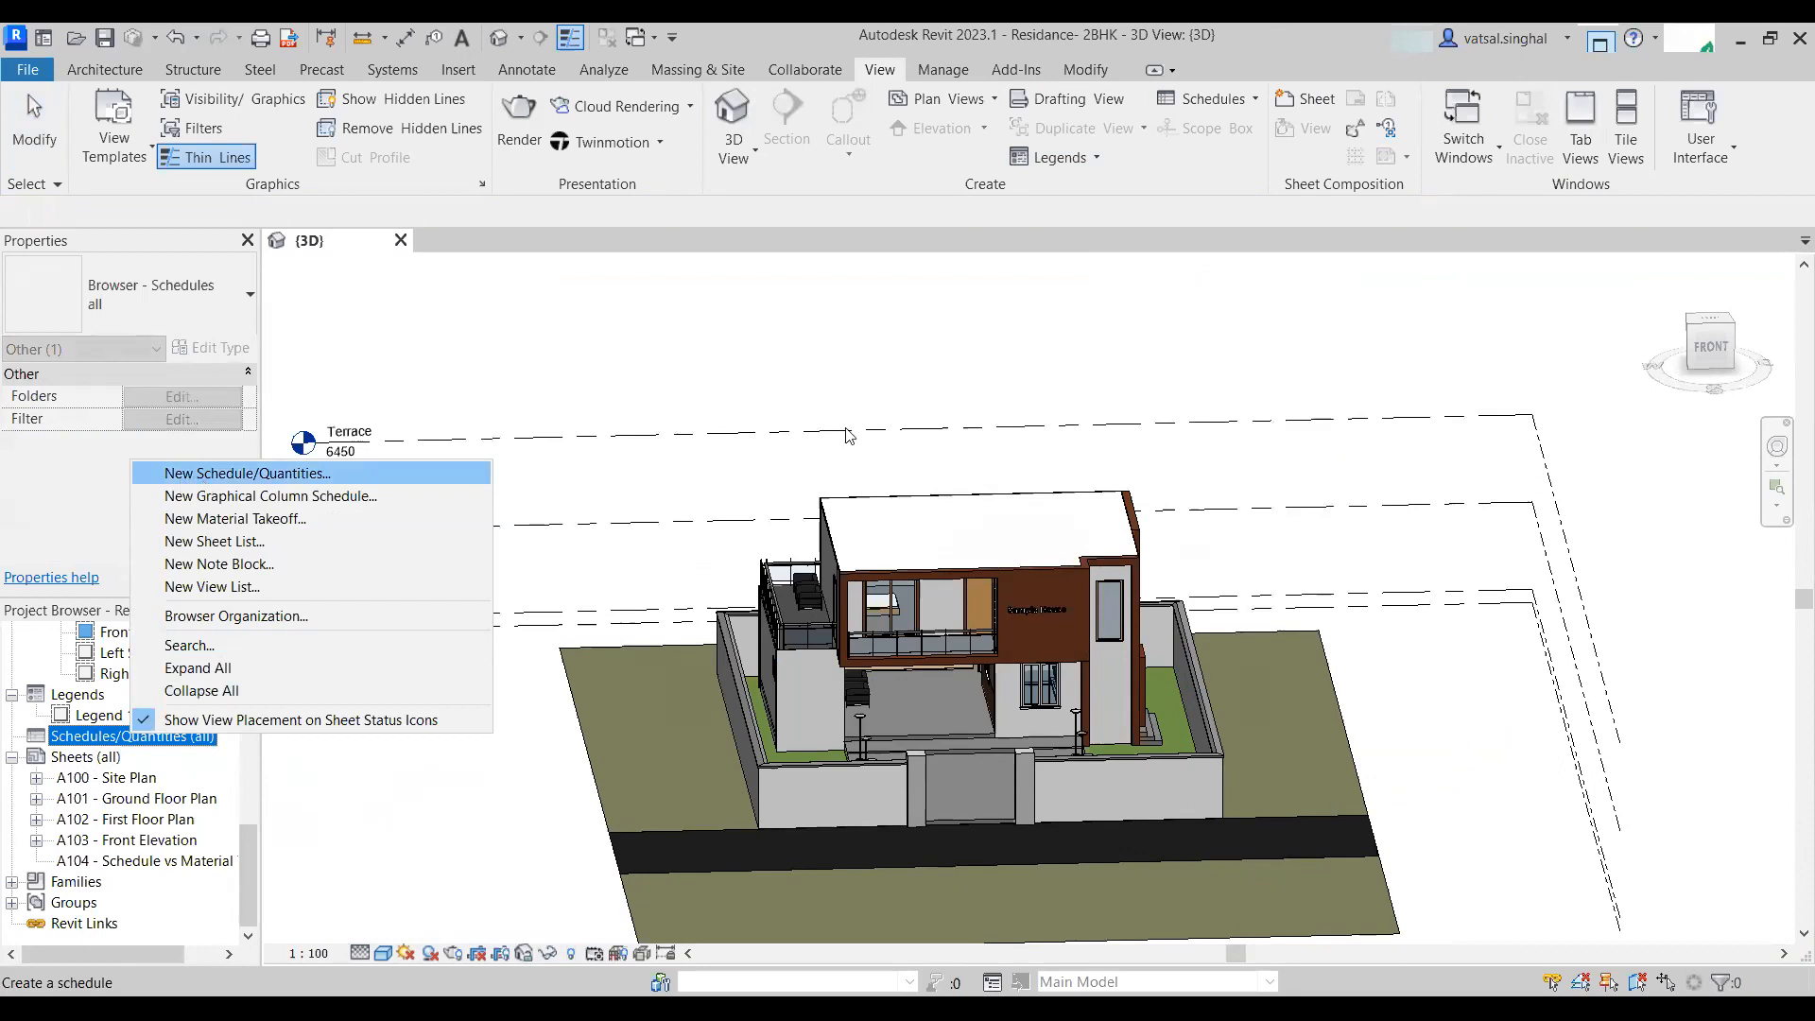
{"action": "key", "text": "Return"}
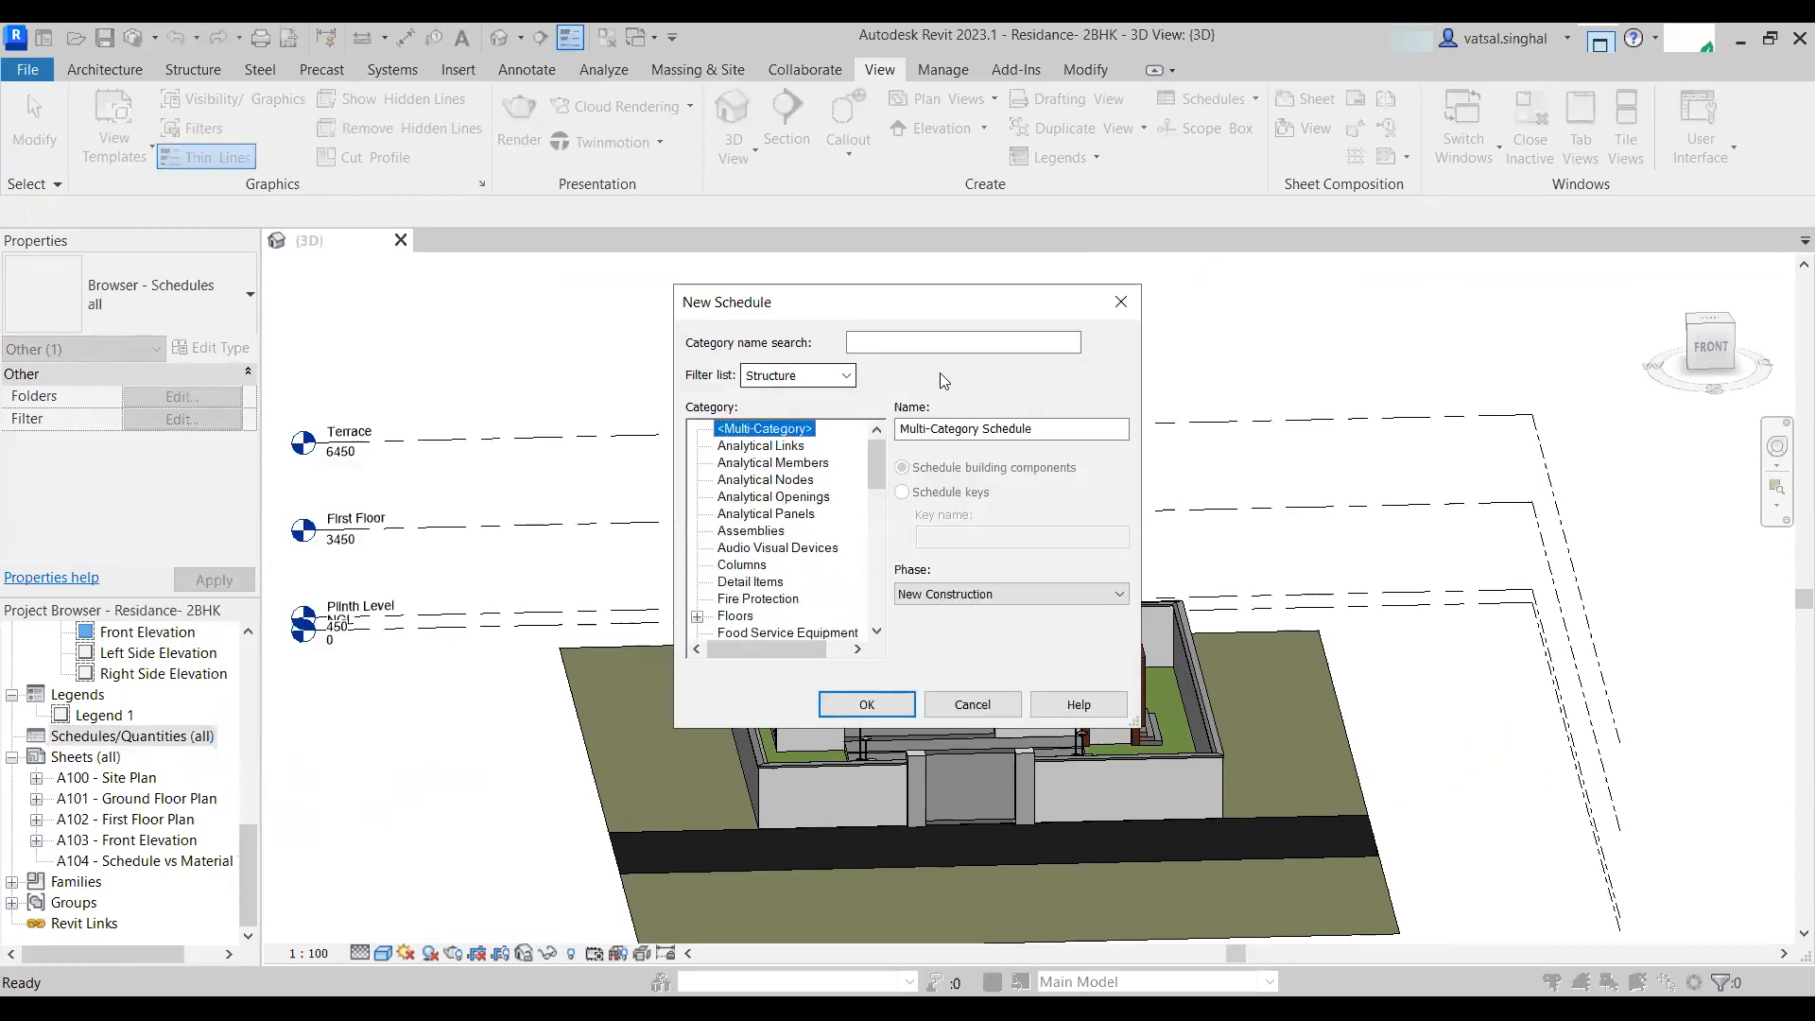
- Tick all disciplines in the new schedule's category filter list
{"action": "left_click", "coordinate": [846, 376]}
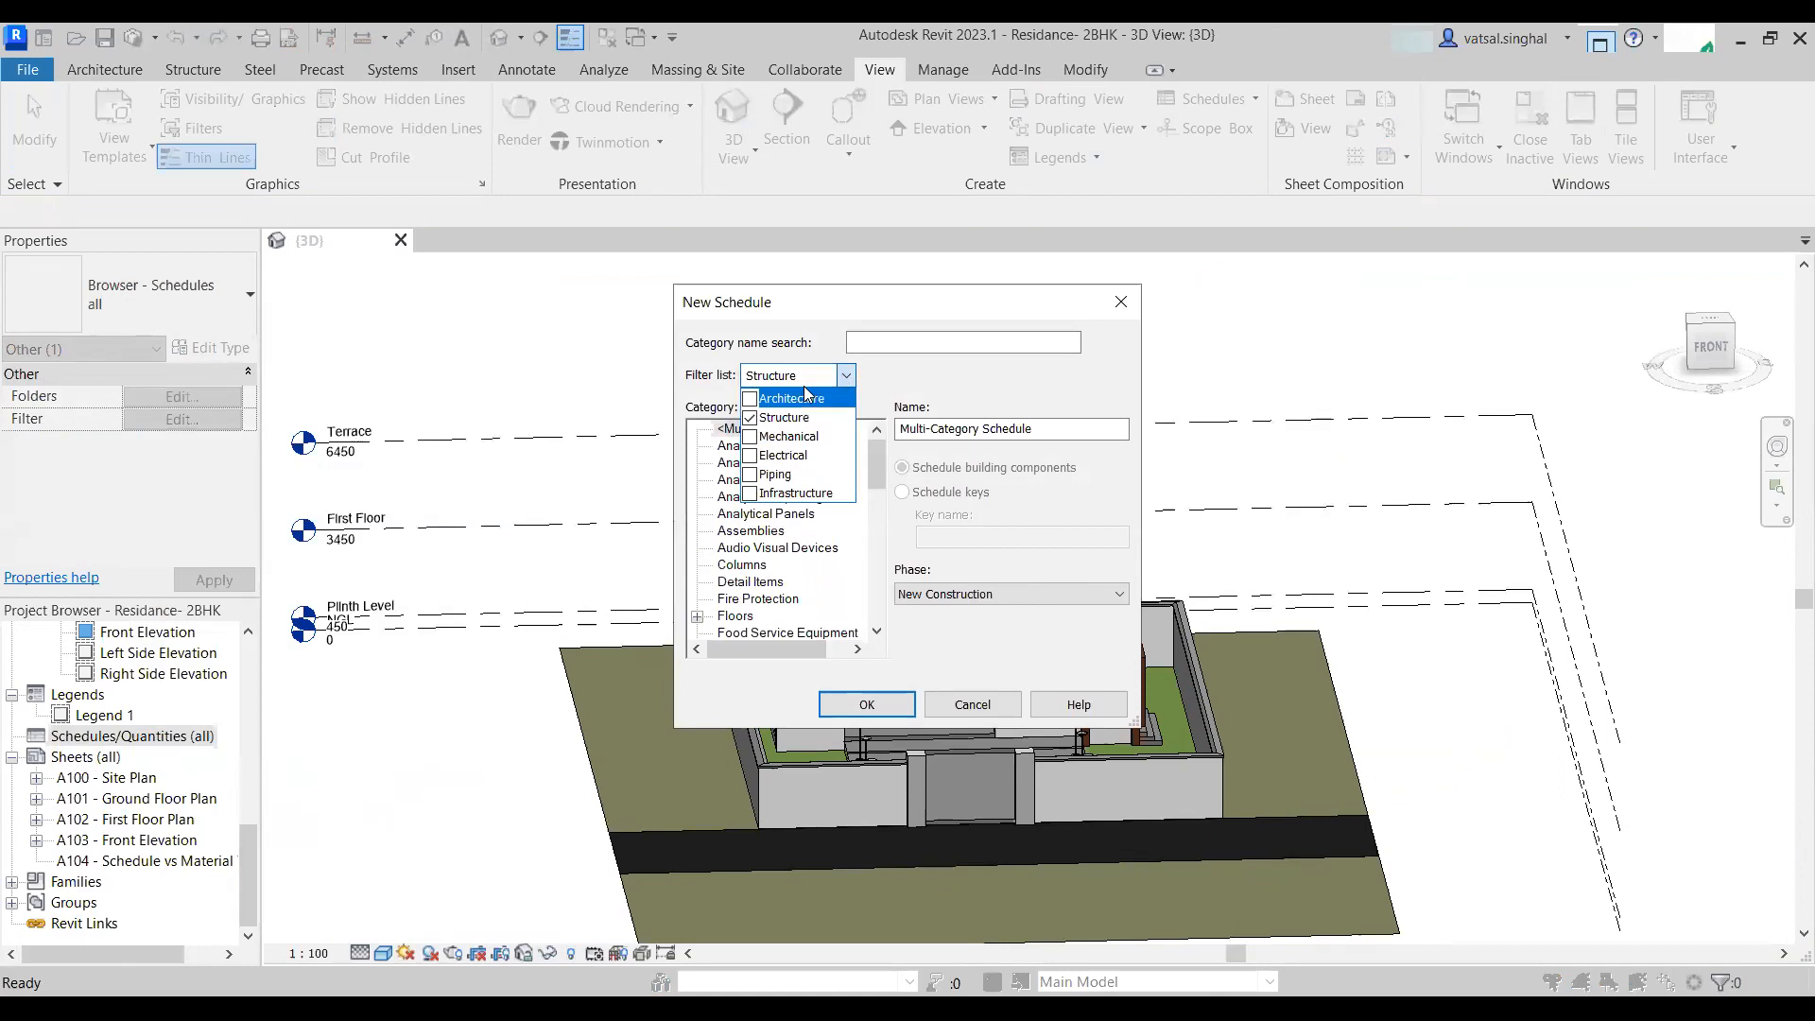
{"action": "left_click", "coordinate": [750, 436]}
{"action": "left_click", "coordinate": [750, 456]}
{"action": "left_click", "coordinate": [751, 475]}
{"action": "left_click", "coordinate": [751, 498]}
{"action": "left_click", "coordinate": [751, 400]}
{"action": "left_click", "coordinate": [880, 498]}
{"action": "scroll", "coordinate": [880, 504], "scroll_direction": "down", "scroll_amount": 12}
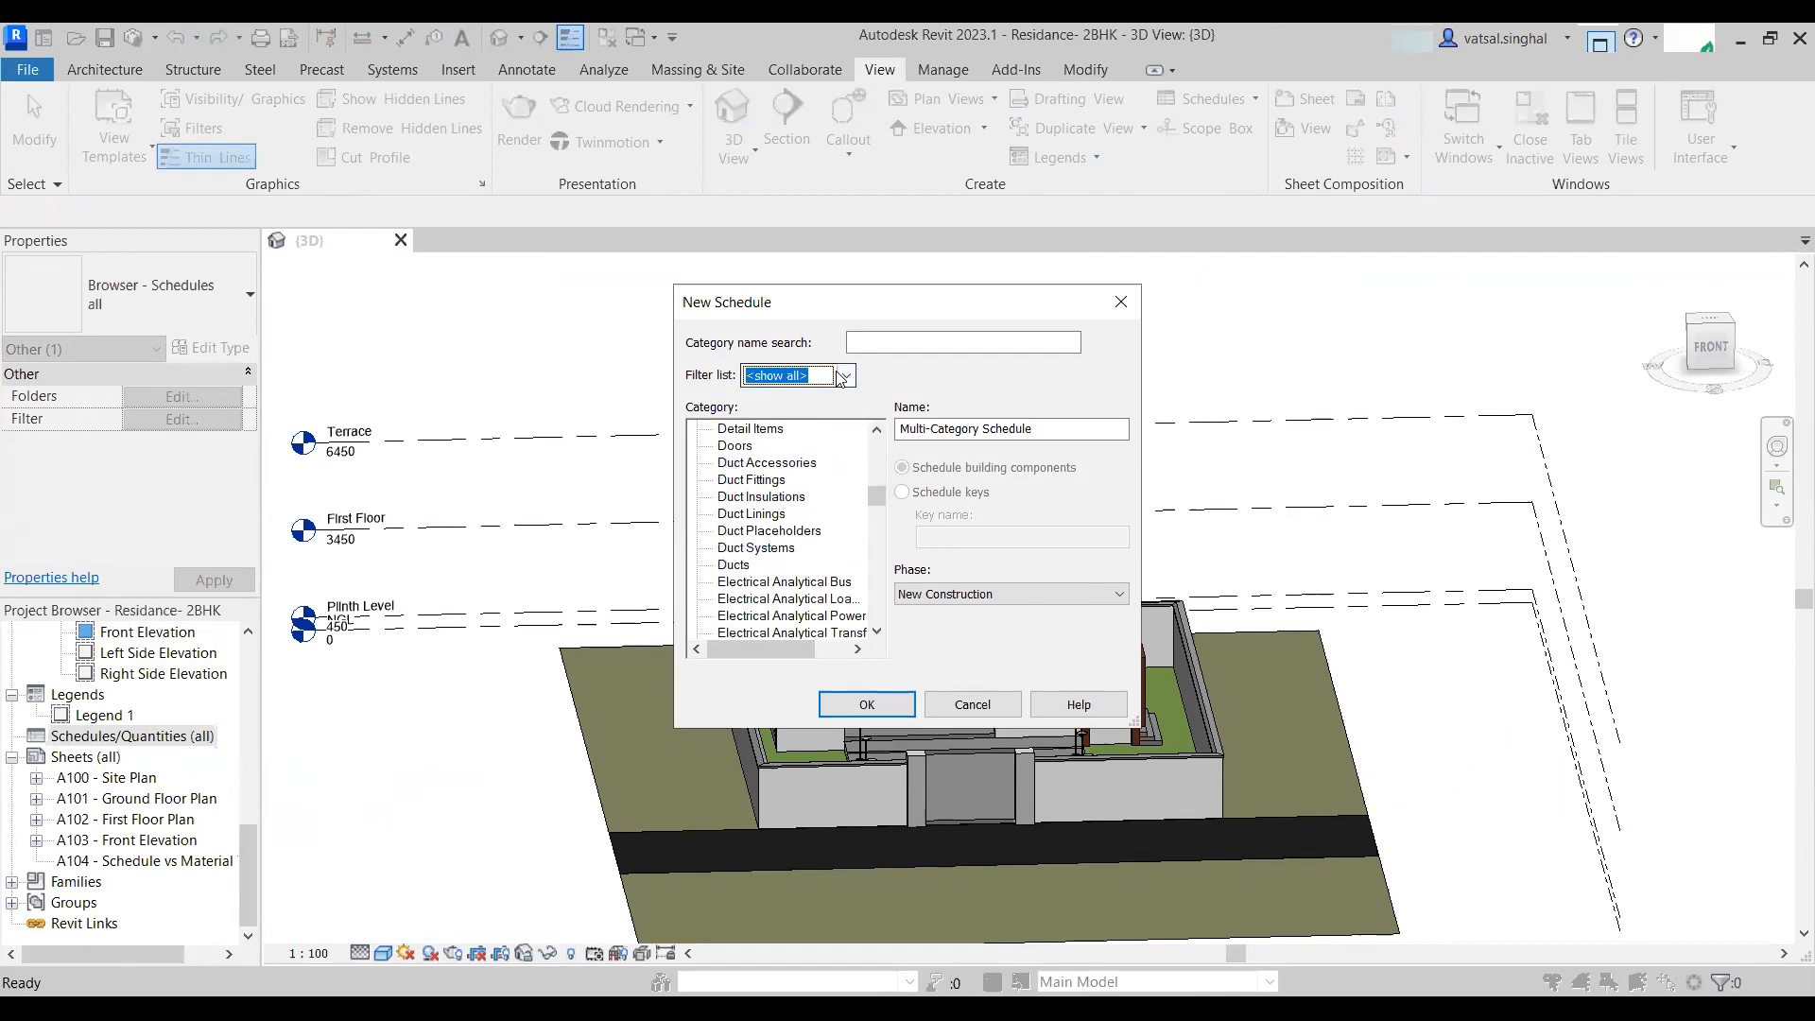
- Untick every discipline except Structure in the category filter list
{"action": "left_click", "coordinate": [838, 377]}
{"action": "left_click", "coordinate": [751, 437]}
{"action": "left_click", "coordinate": [751, 456]}
{"action": "left_click", "coordinate": [750, 475]}
{"action": "left_click", "coordinate": [751, 493]}
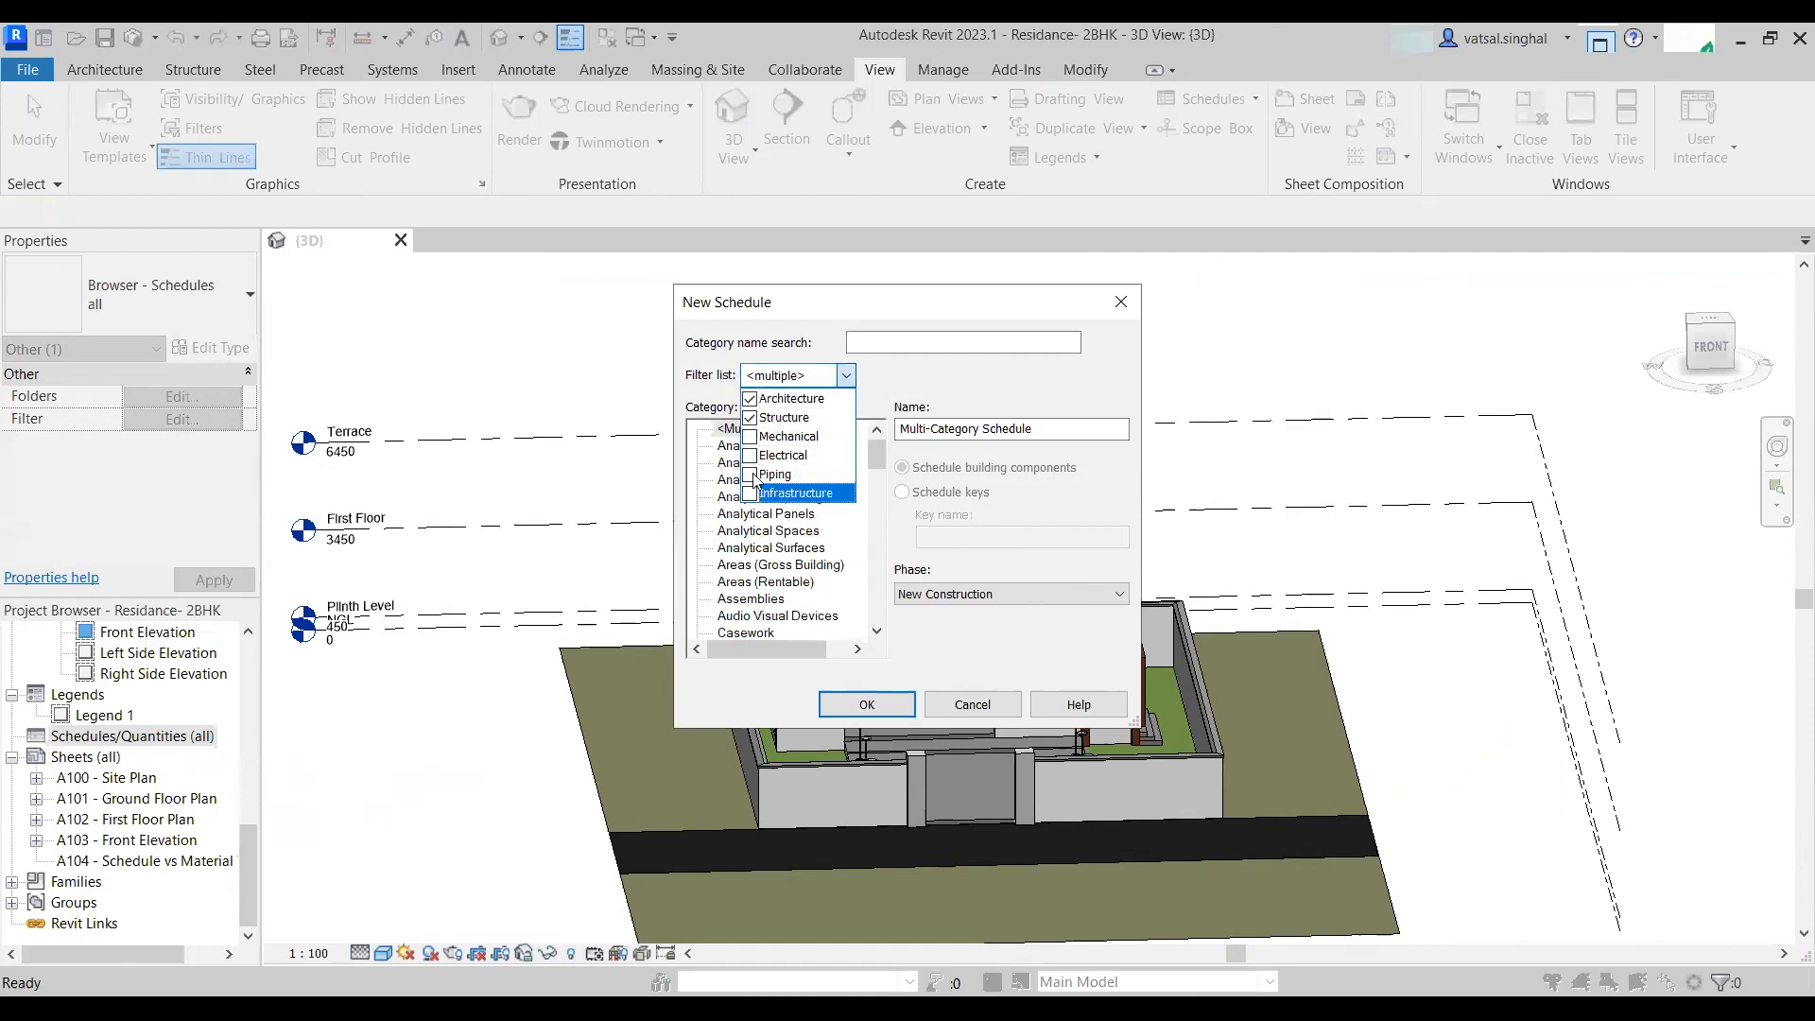
{"action": "left_click", "coordinate": [751, 399]}
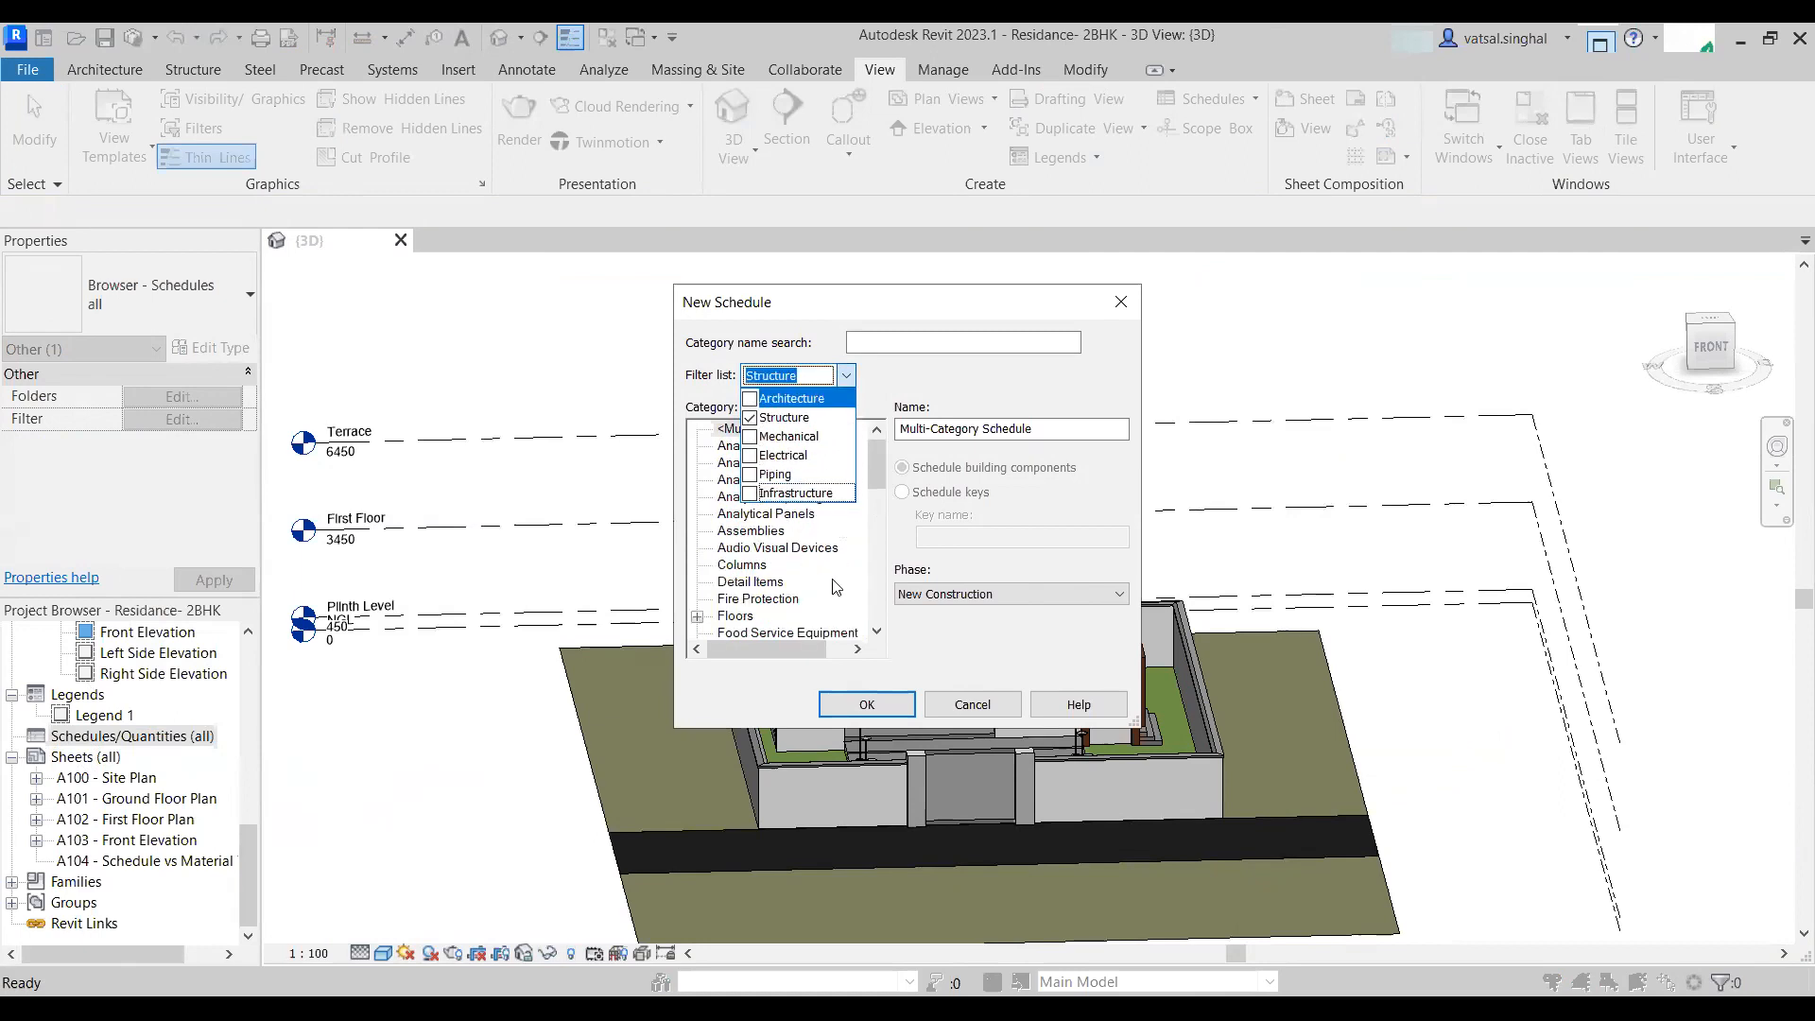
- Create a Structural Column Schedule for the Structural Columns category
{"action": "scroll", "coordinate": [836, 586], "scroll_direction": "down", "scroll_amount": 15}
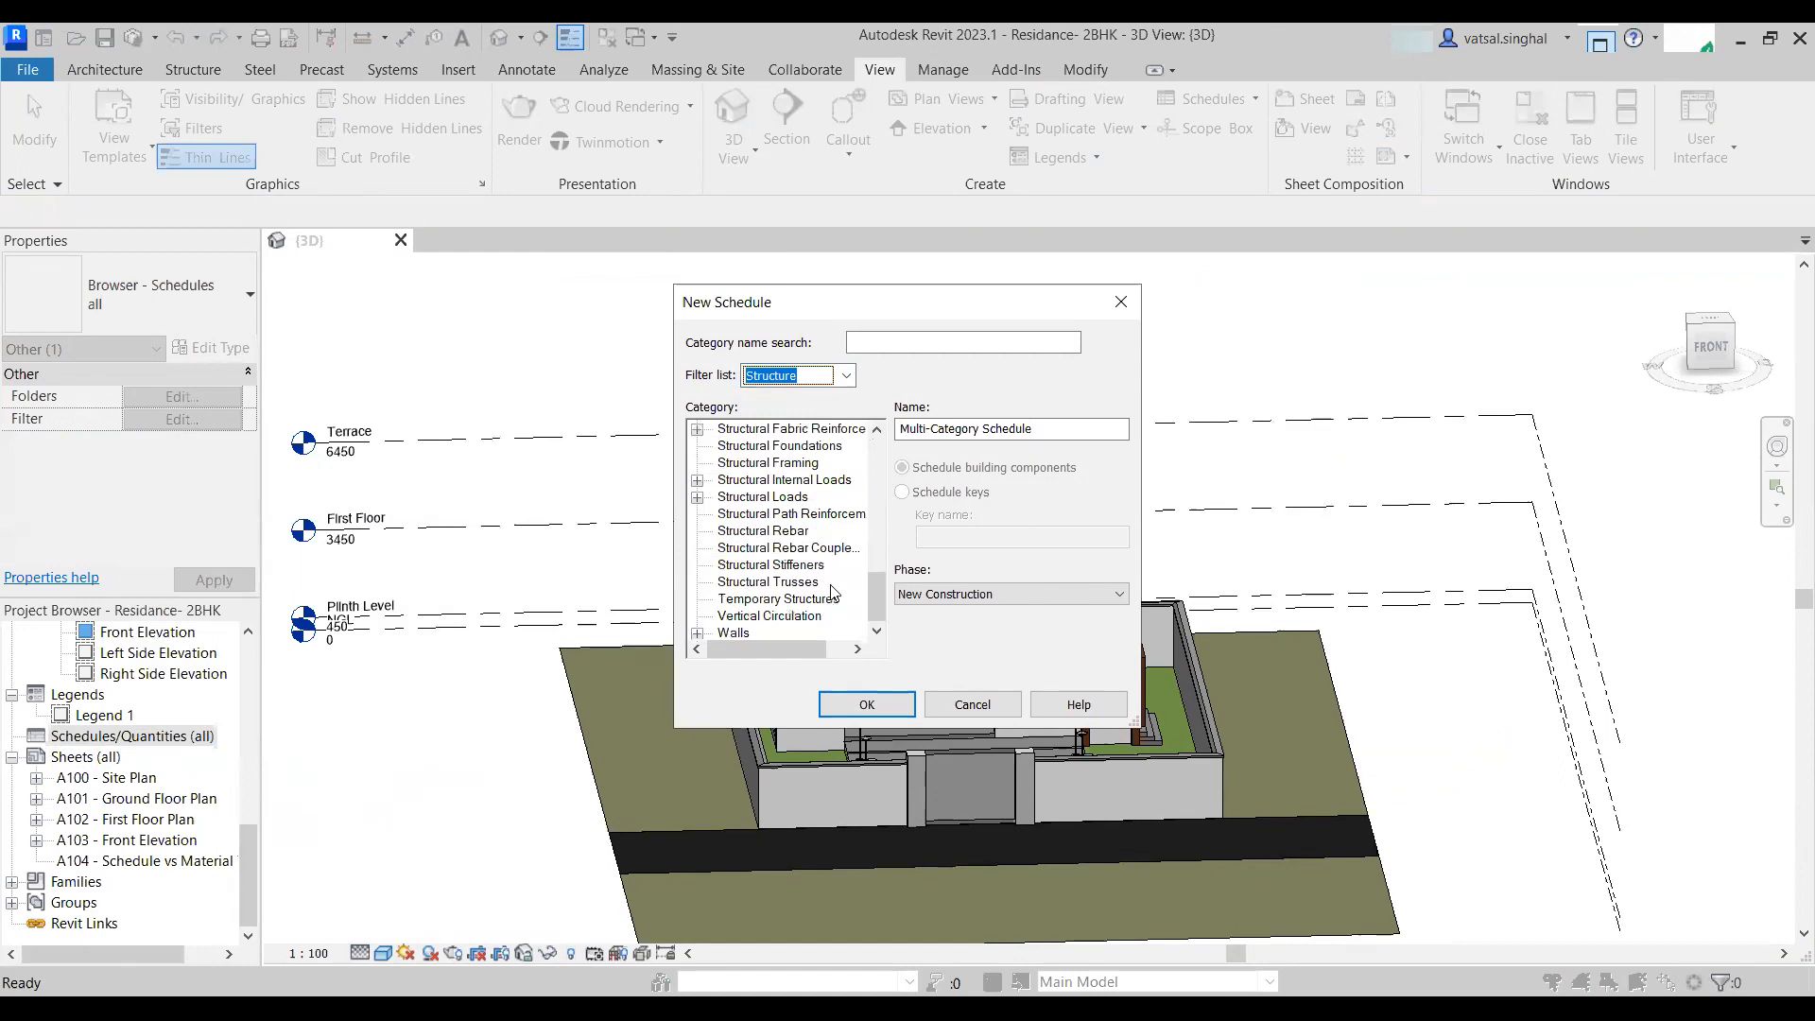
{"action": "scroll", "coordinate": [831, 499], "scroll_direction": "up", "scroll_amount": 2}
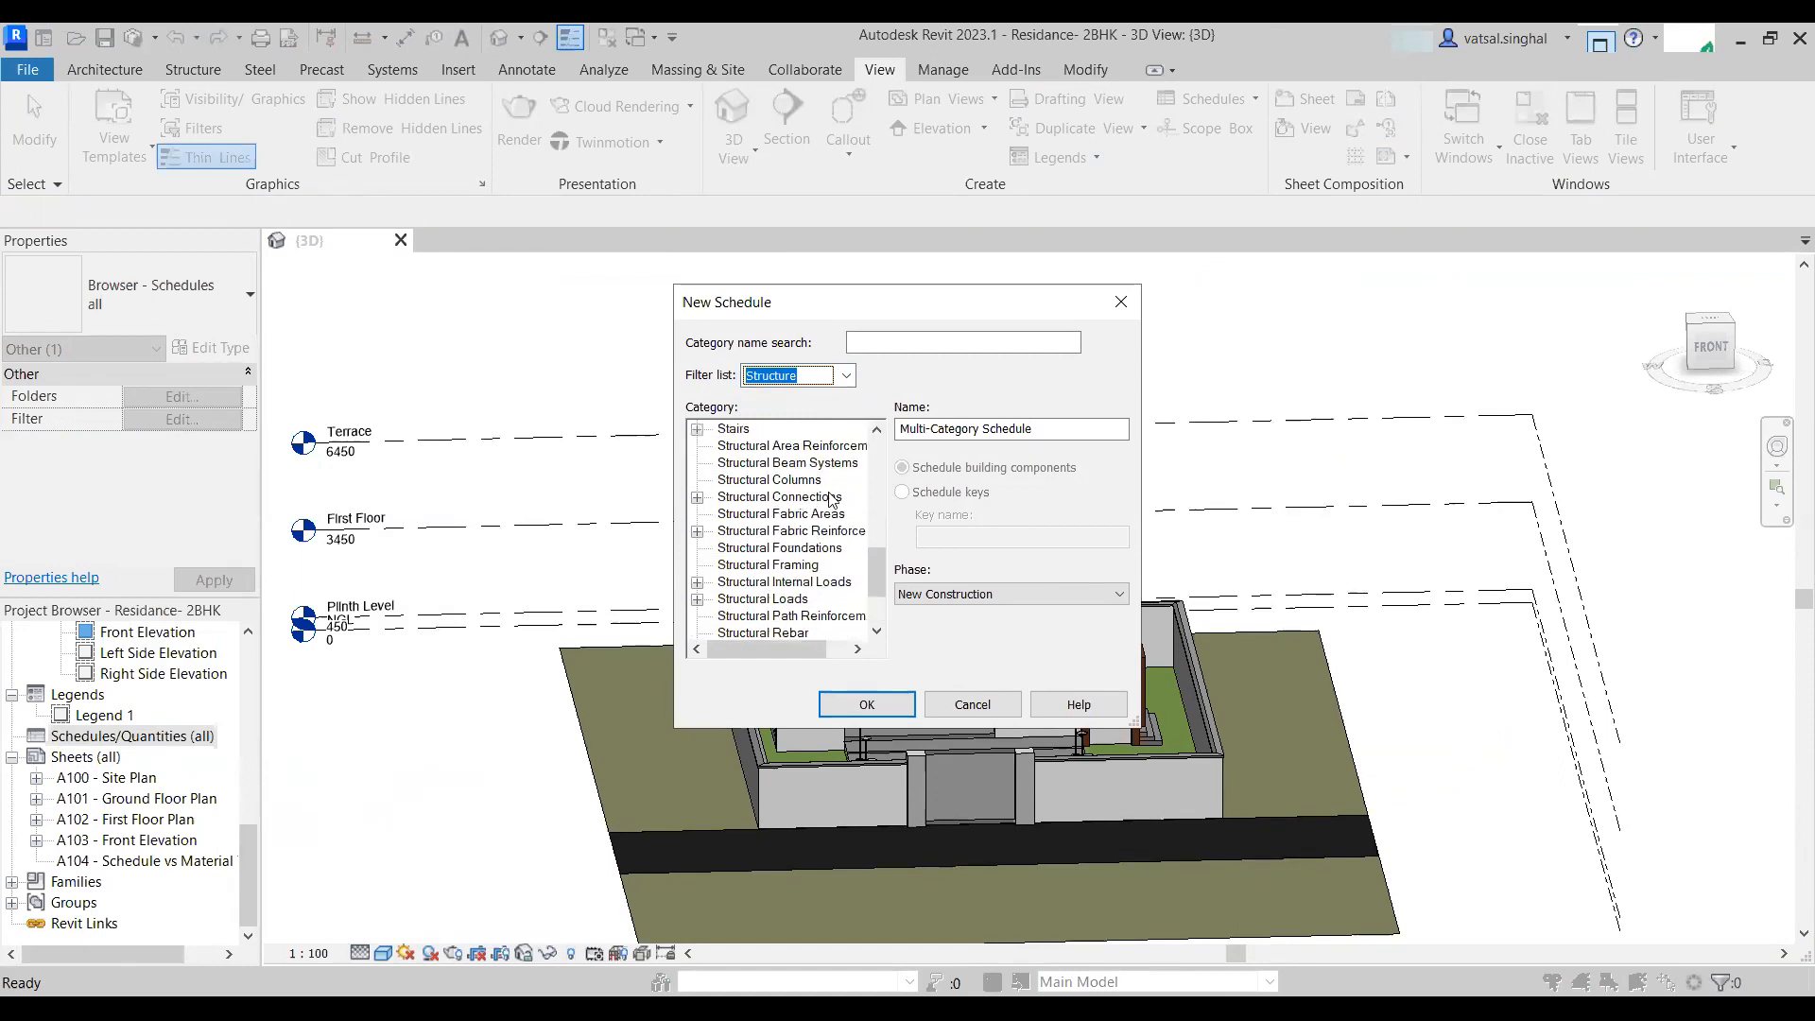
{"action": "left_click", "coordinate": [808, 482]}
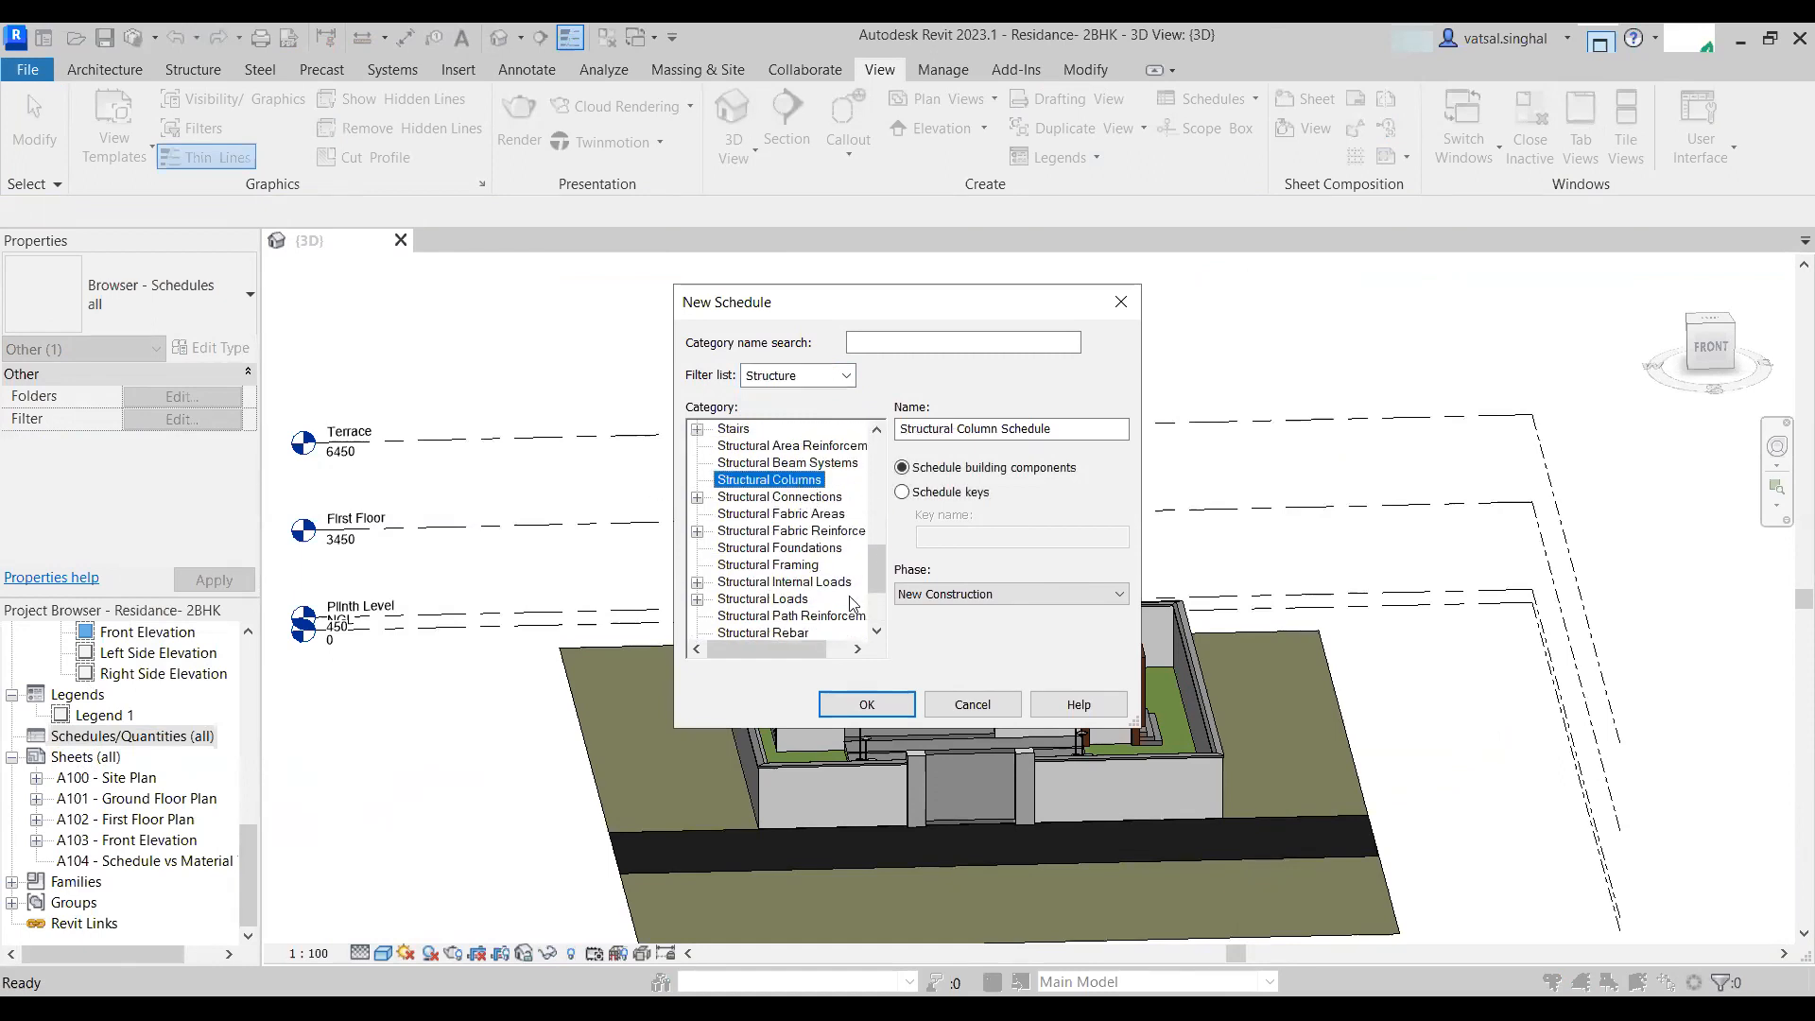
{"action": "left_click", "coordinate": [866, 706]}
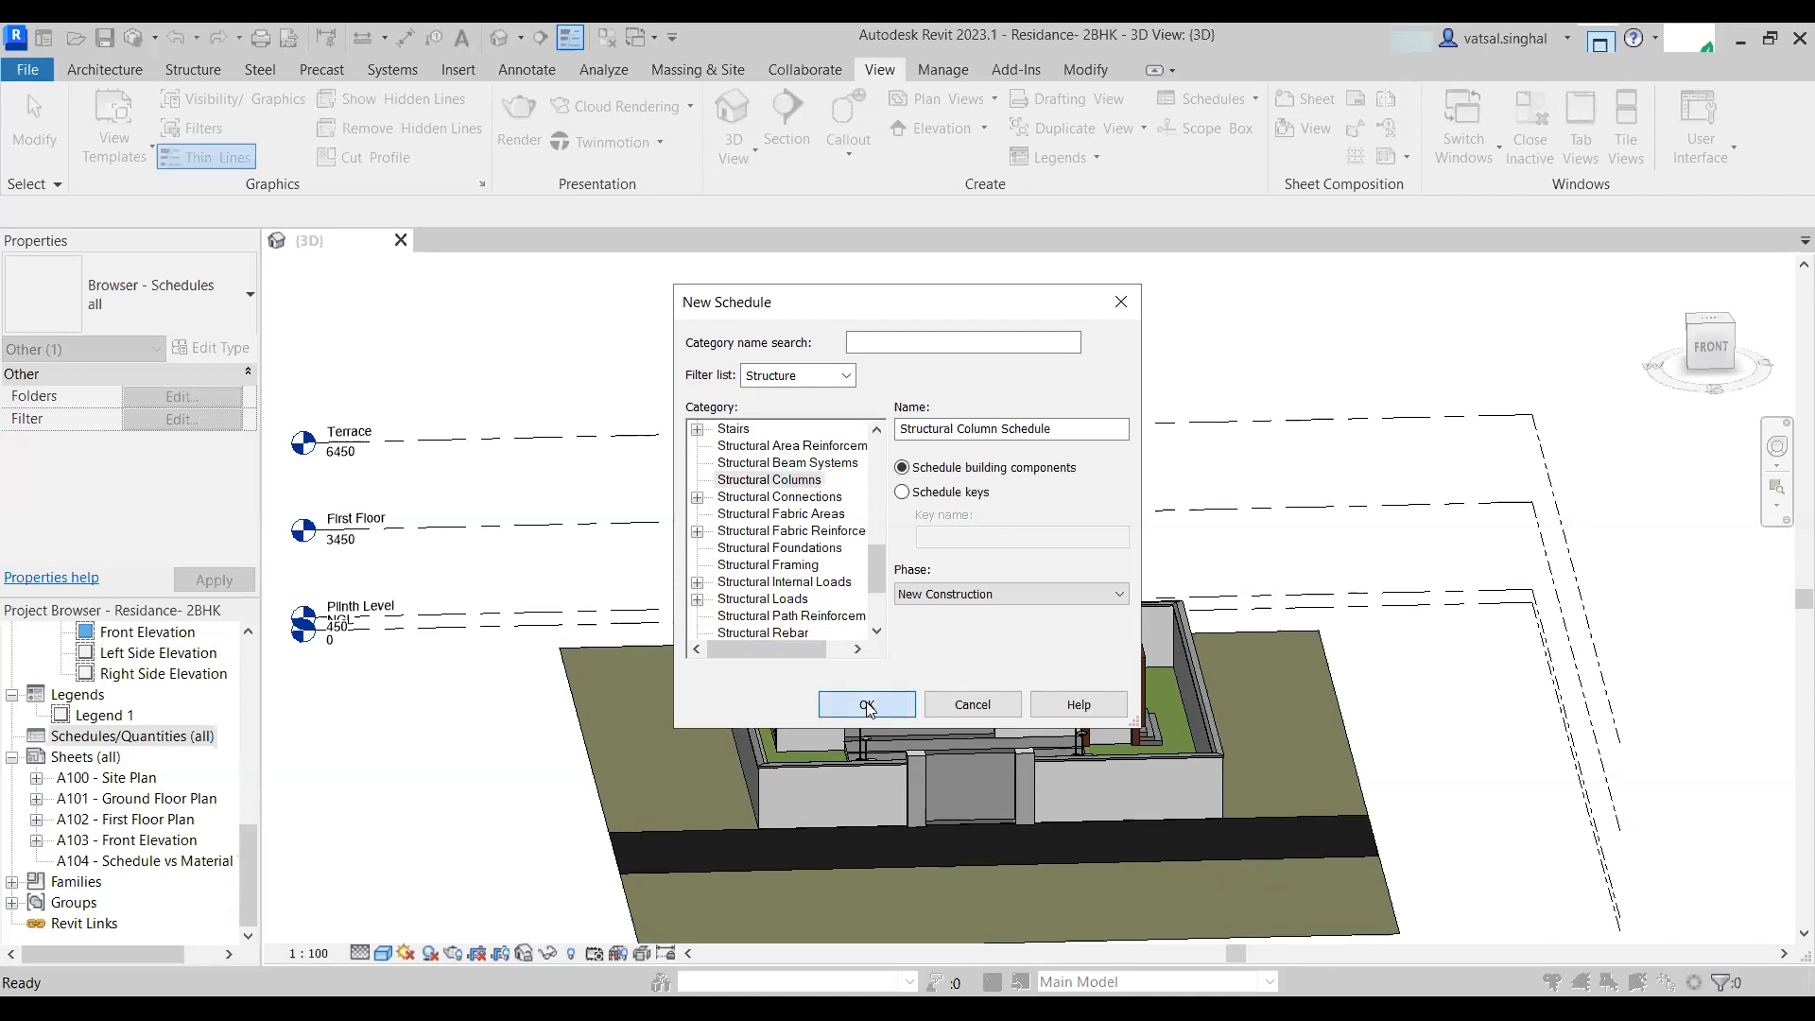
- Add the Family and Type field to the schedule's scheduled fields
{"action": "left_click_drag", "start_coordinate": [1402, 311], "coordinate": [818, 184]}
{"action": "scroll", "coordinate": [803, 425], "scroll_direction": "down", "scroll_amount": 9}
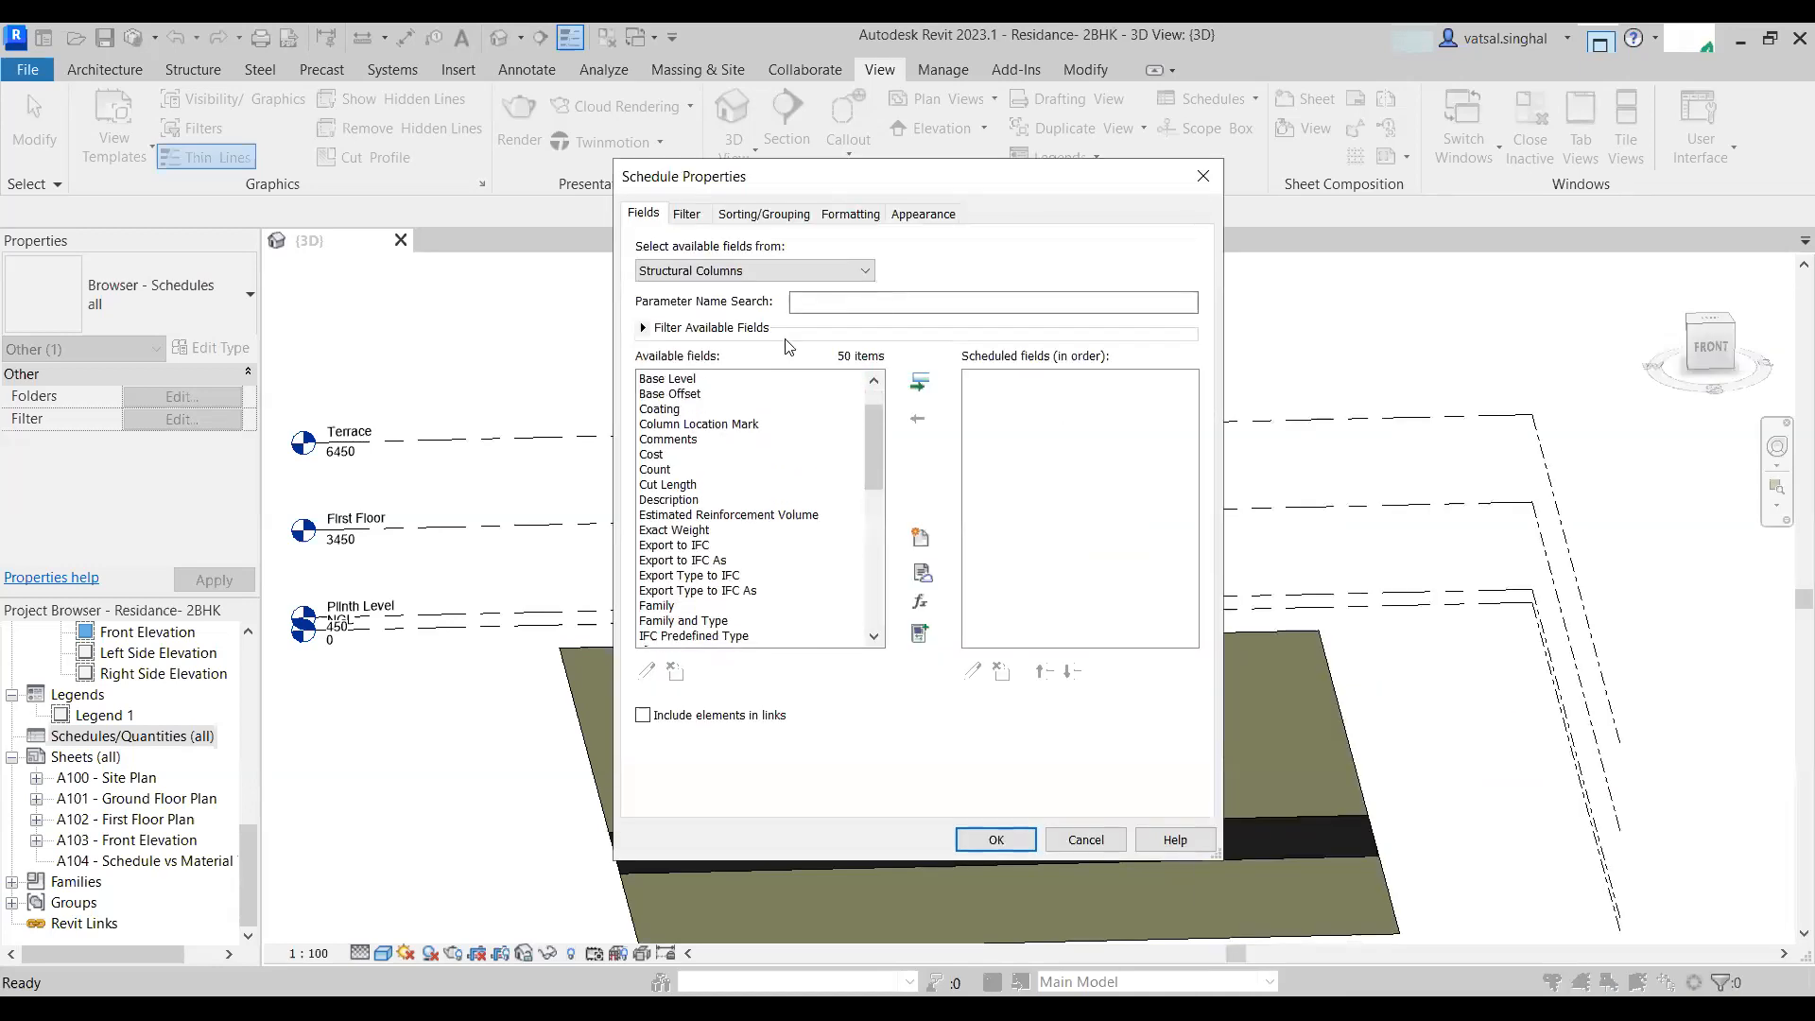
{"action": "scroll", "coordinate": [841, 484], "scroll_direction": "down", "scroll_amount": 3}
{"action": "scroll", "coordinate": [793, 504], "scroll_direction": "up", "scroll_amount": 9}
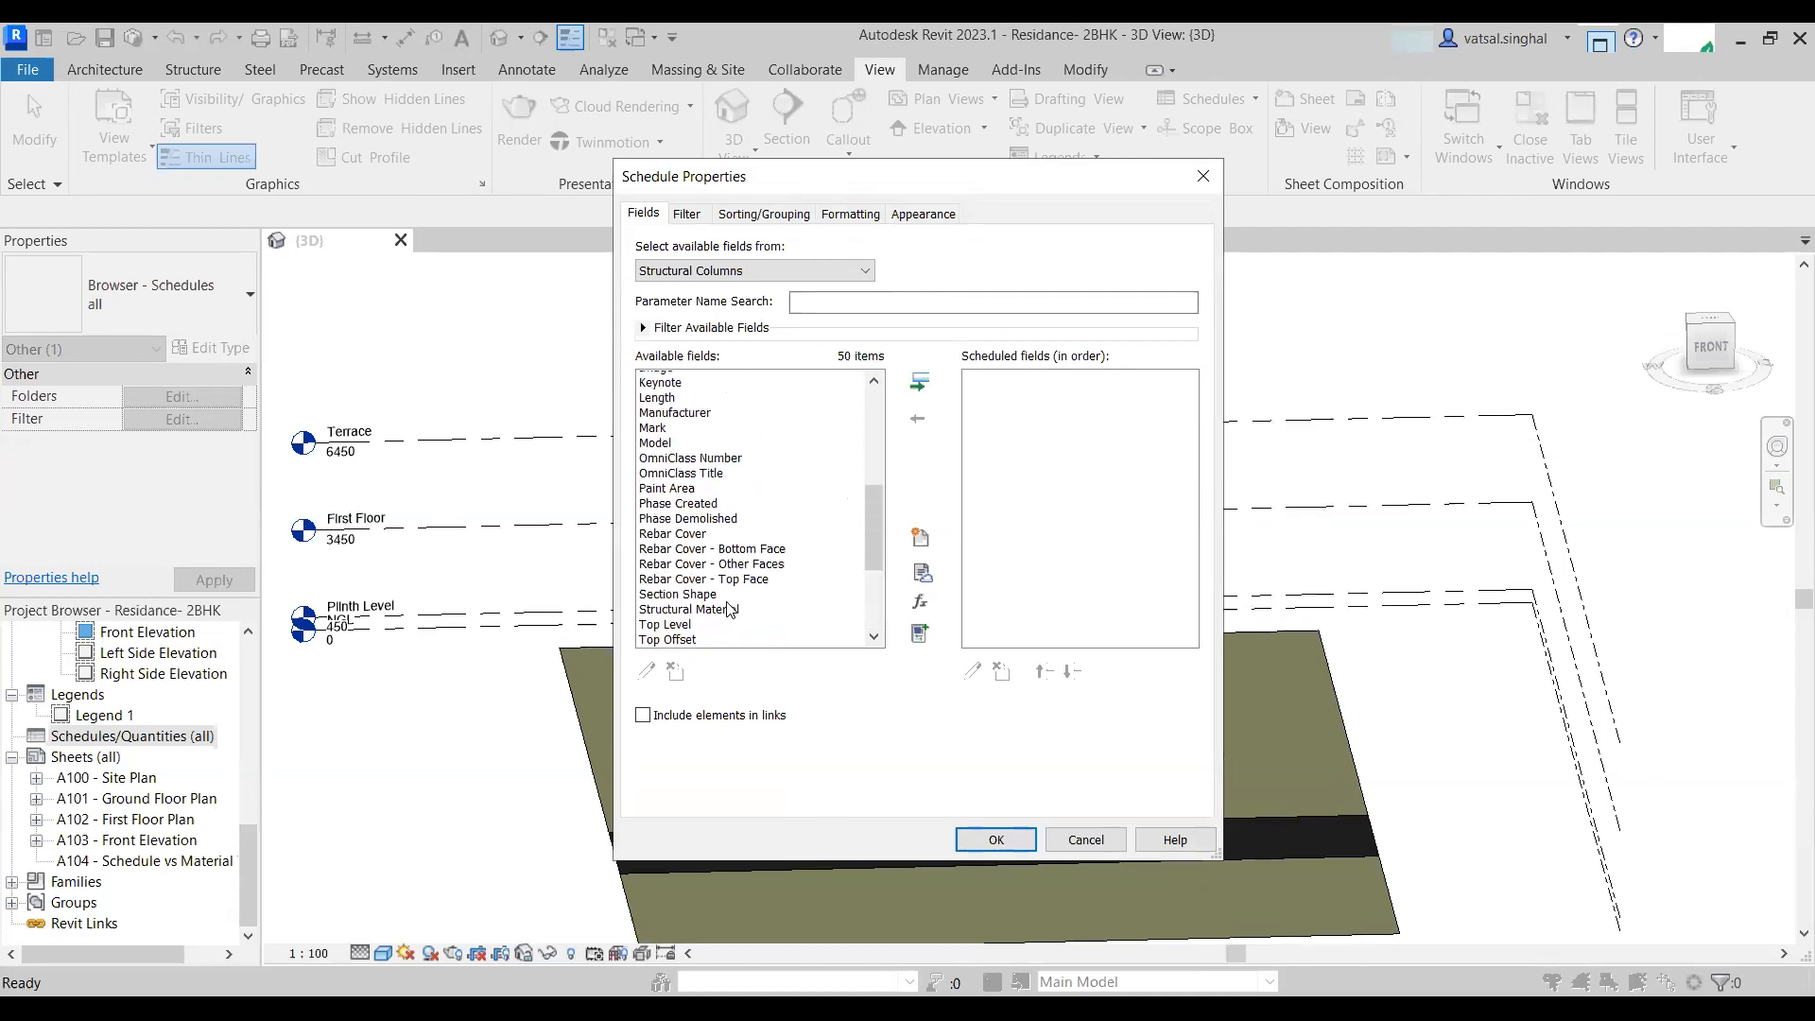
{"action": "scroll", "coordinate": [724, 495], "scroll_direction": "down", "scroll_amount": 10}
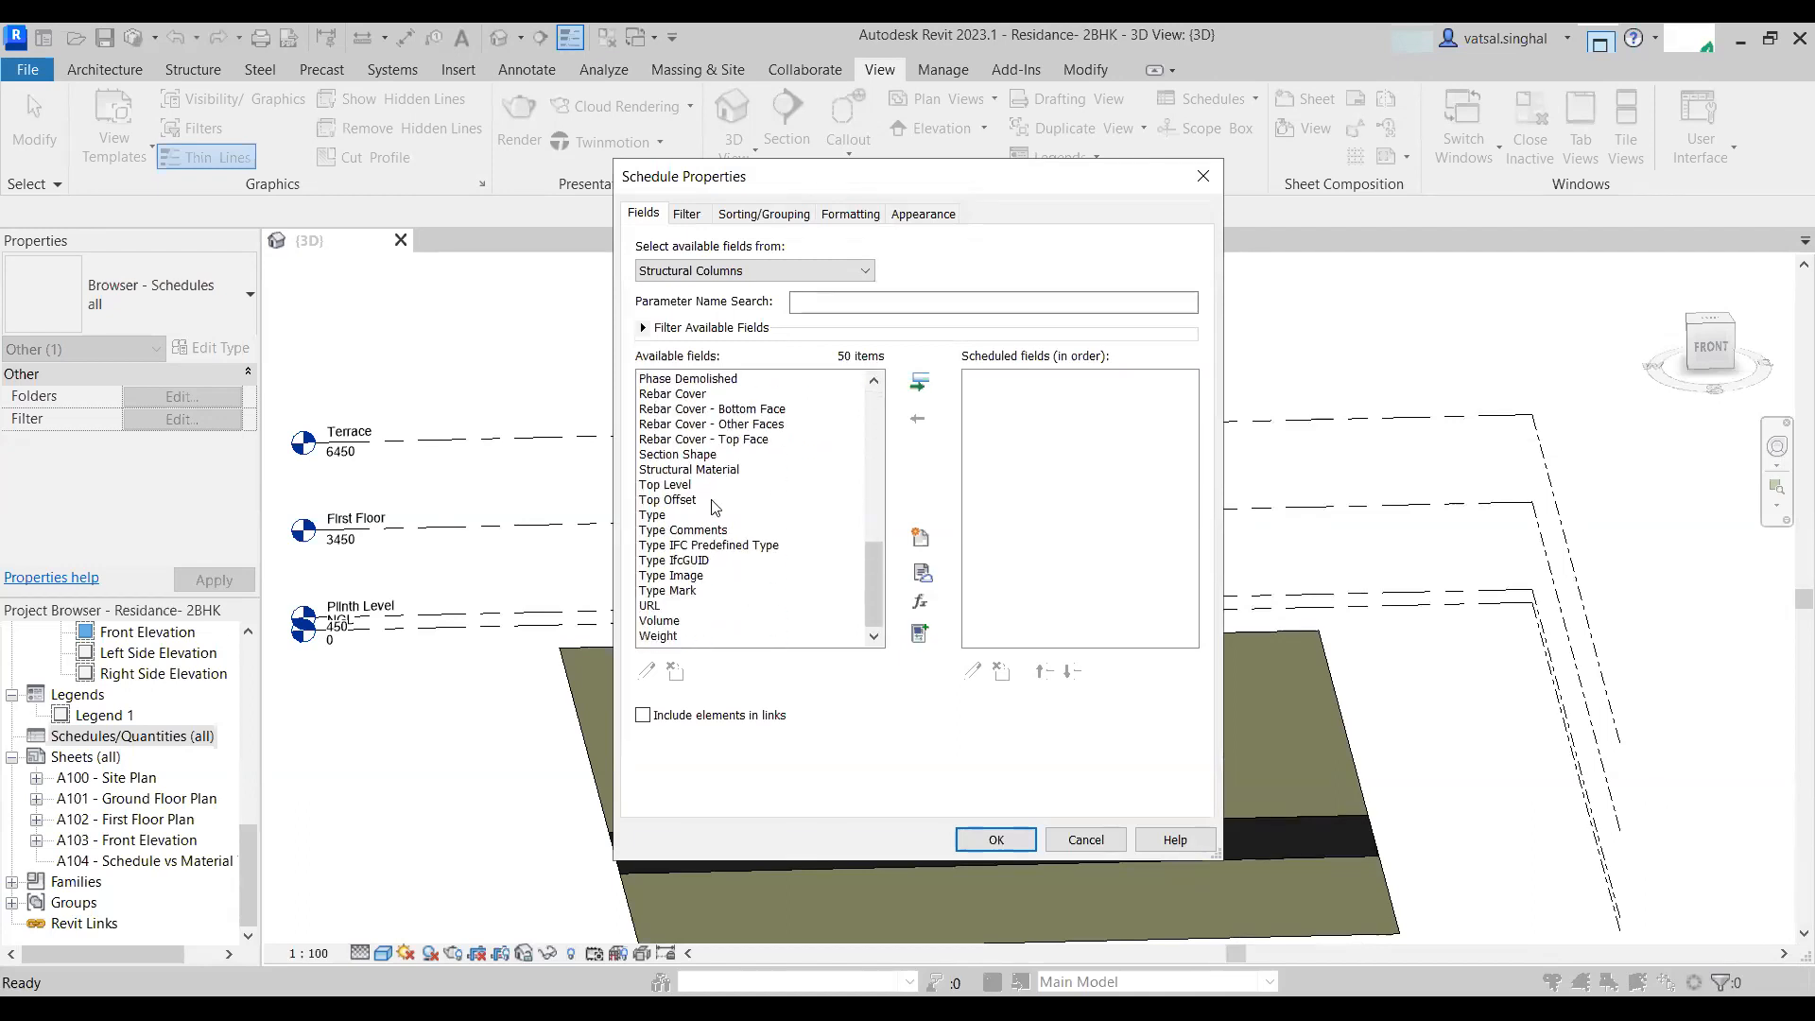
{"action": "scroll", "coordinate": [695, 553], "scroll_direction": "up", "scroll_amount": 7}
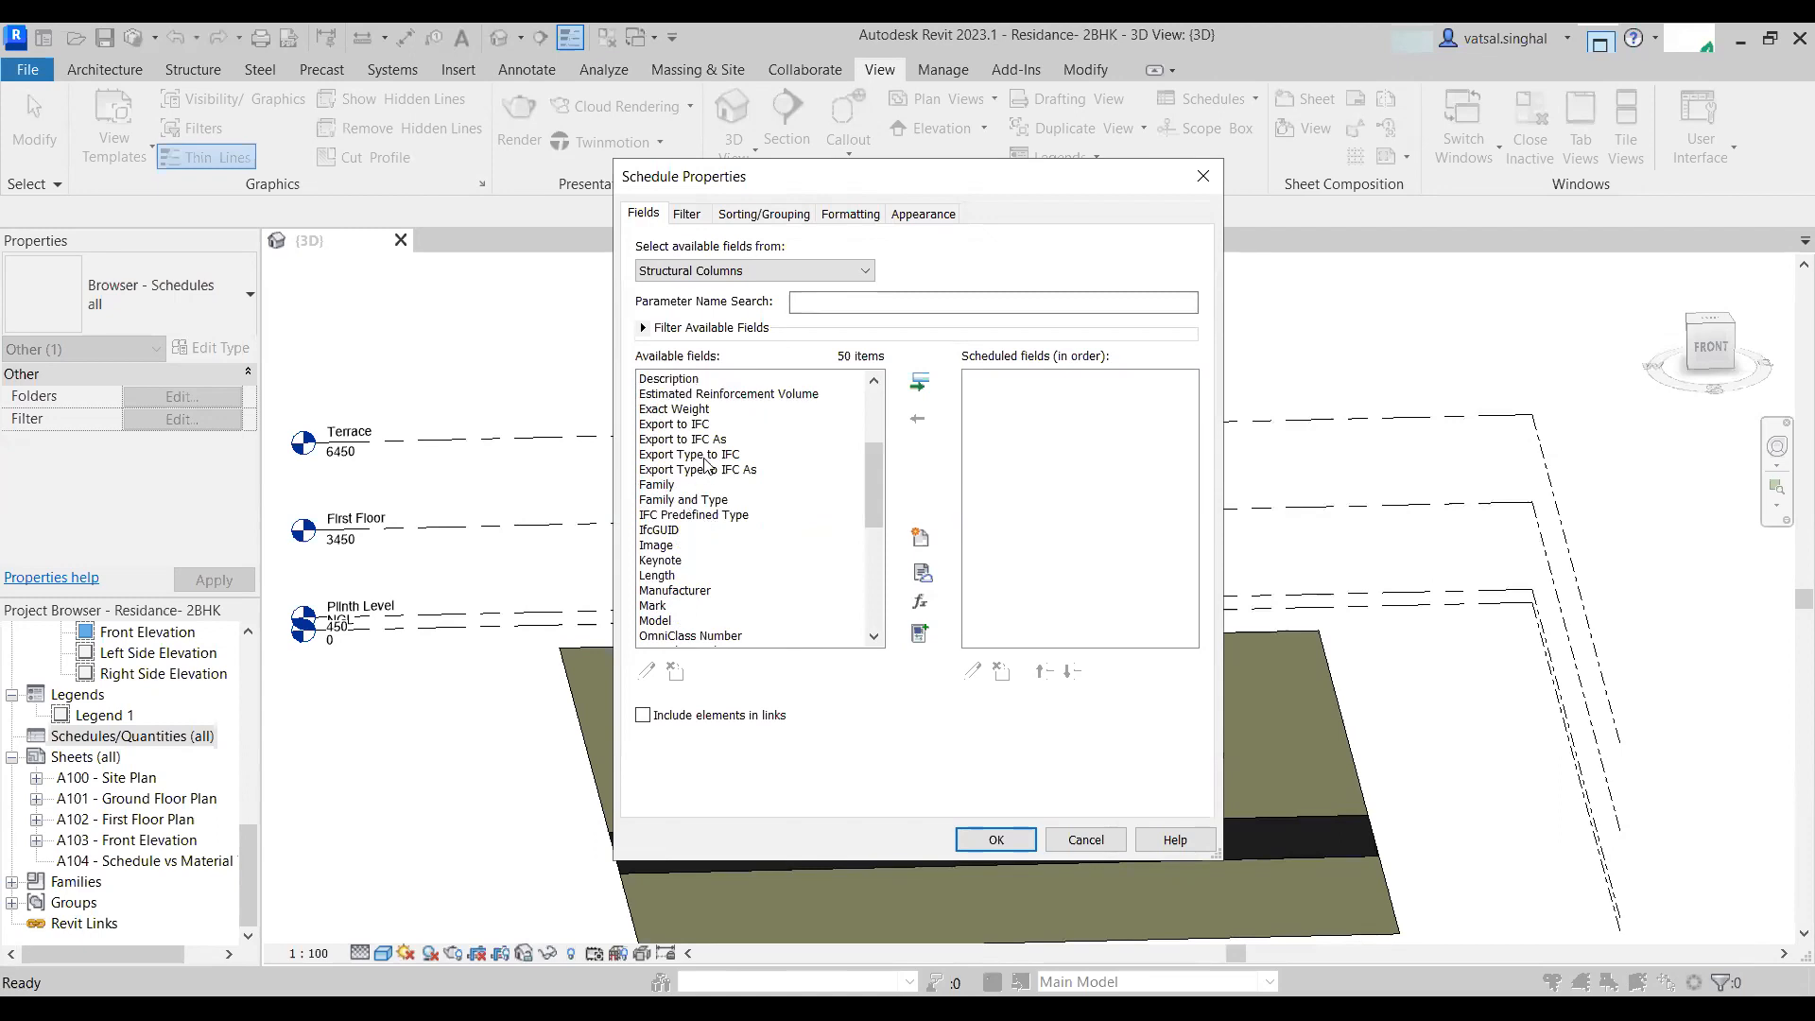
{"action": "left_click", "coordinate": [695, 500]}
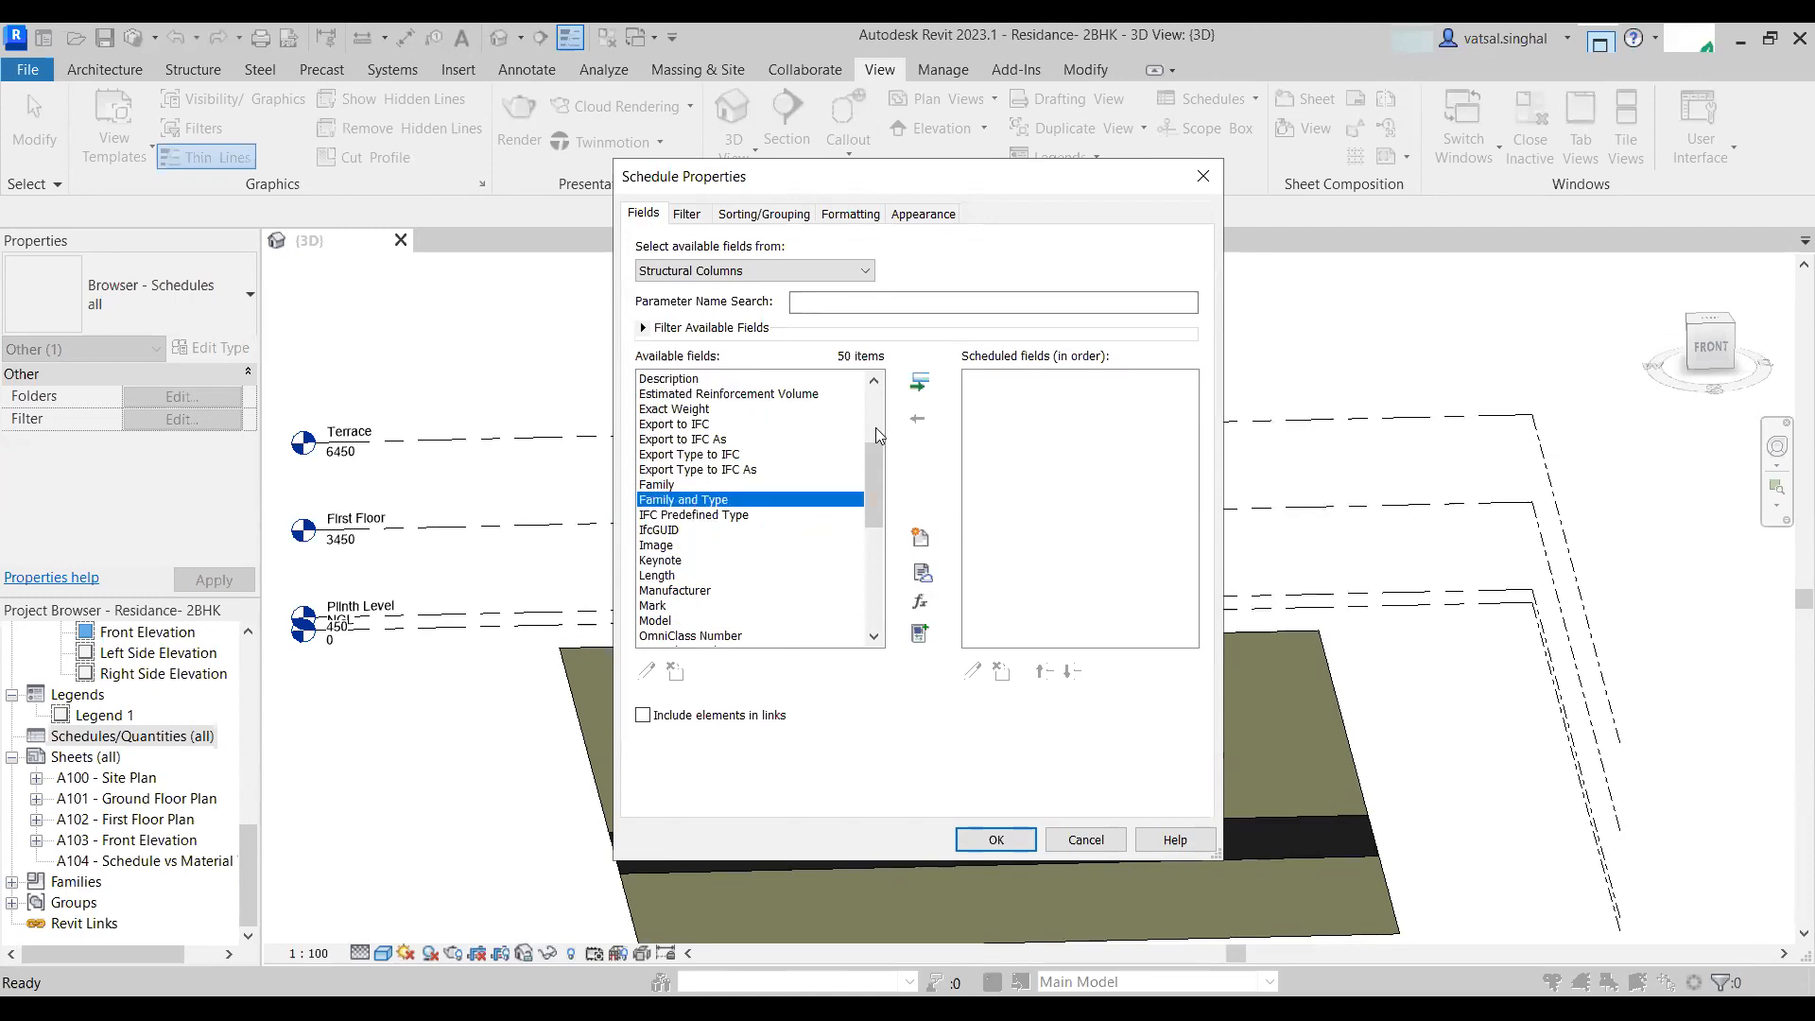
{"action": "left_click", "coordinate": [915, 384]}
{"action": "scroll", "coordinate": [775, 487], "scroll_direction": "up", "scroll_amount": 4}
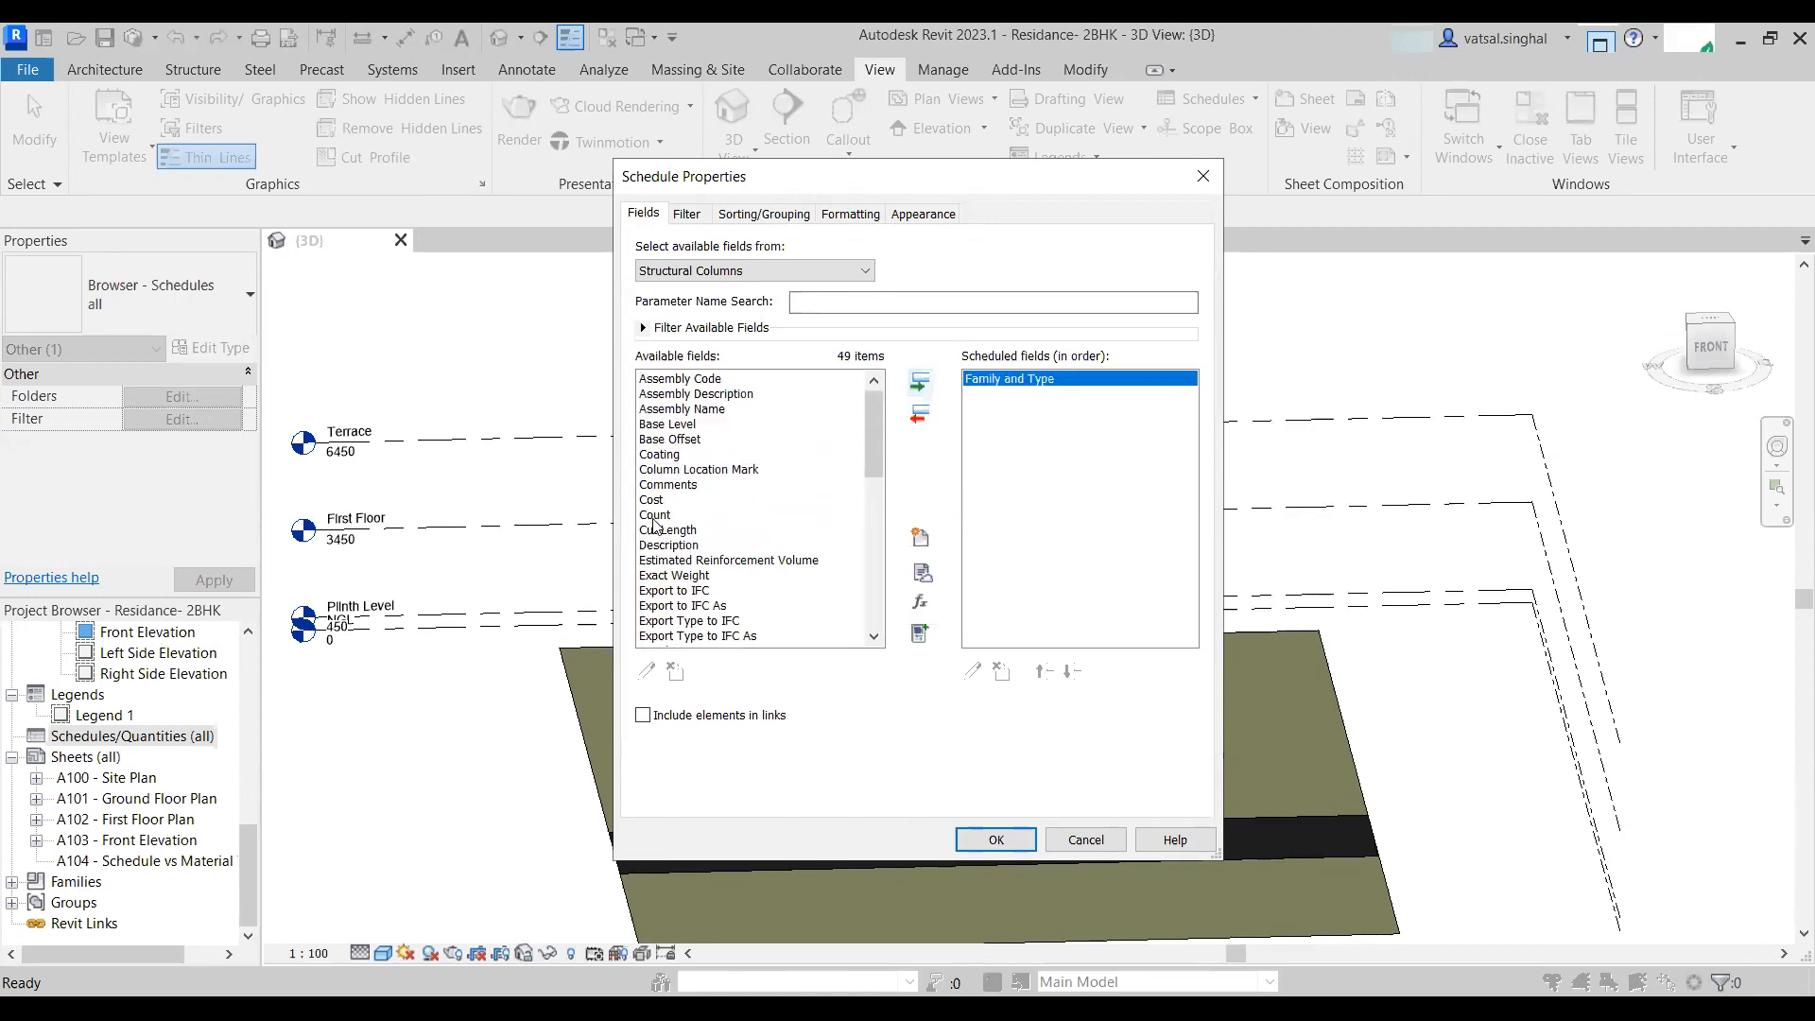
- Add the Count, Length and Volume fields to the schedule's scheduled fields
{"action": "left_click", "coordinate": [655, 516]}
{"action": "left_click", "coordinate": [929, 385]}
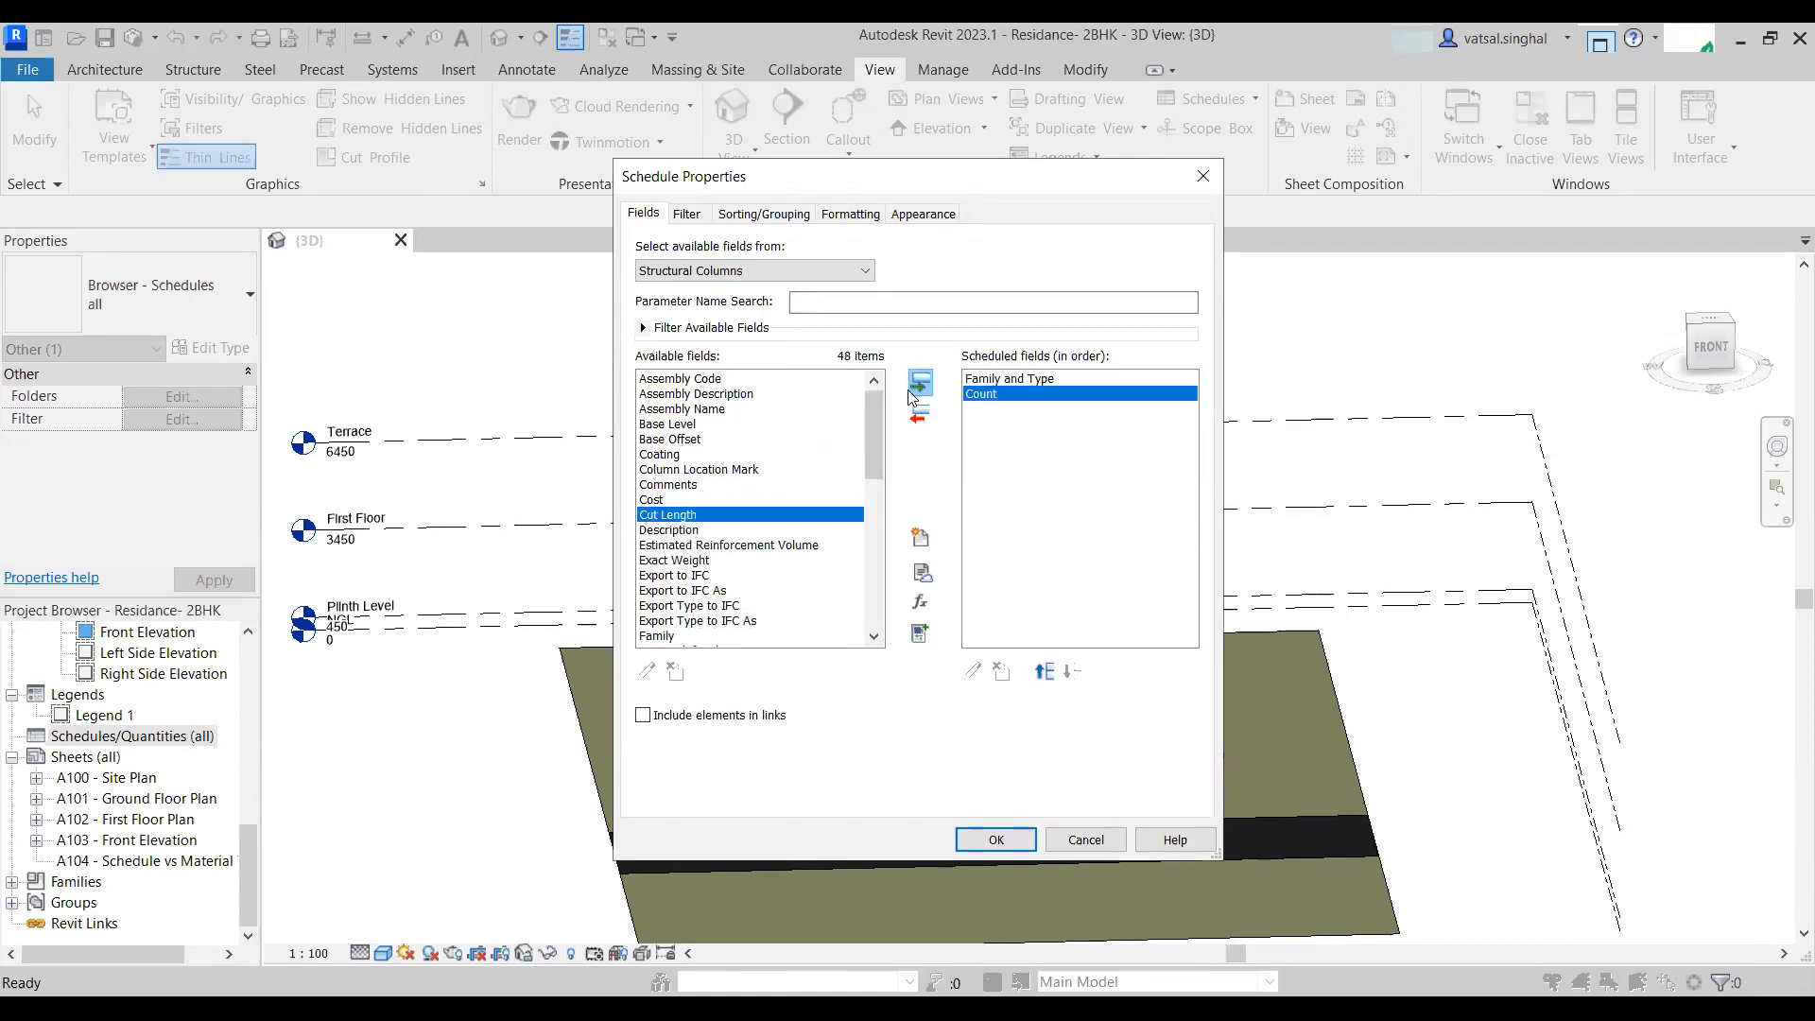
{"action": "scroll", "coordinate": [654, 533], "scroll_direction": "down", "scroll_amount": 5}
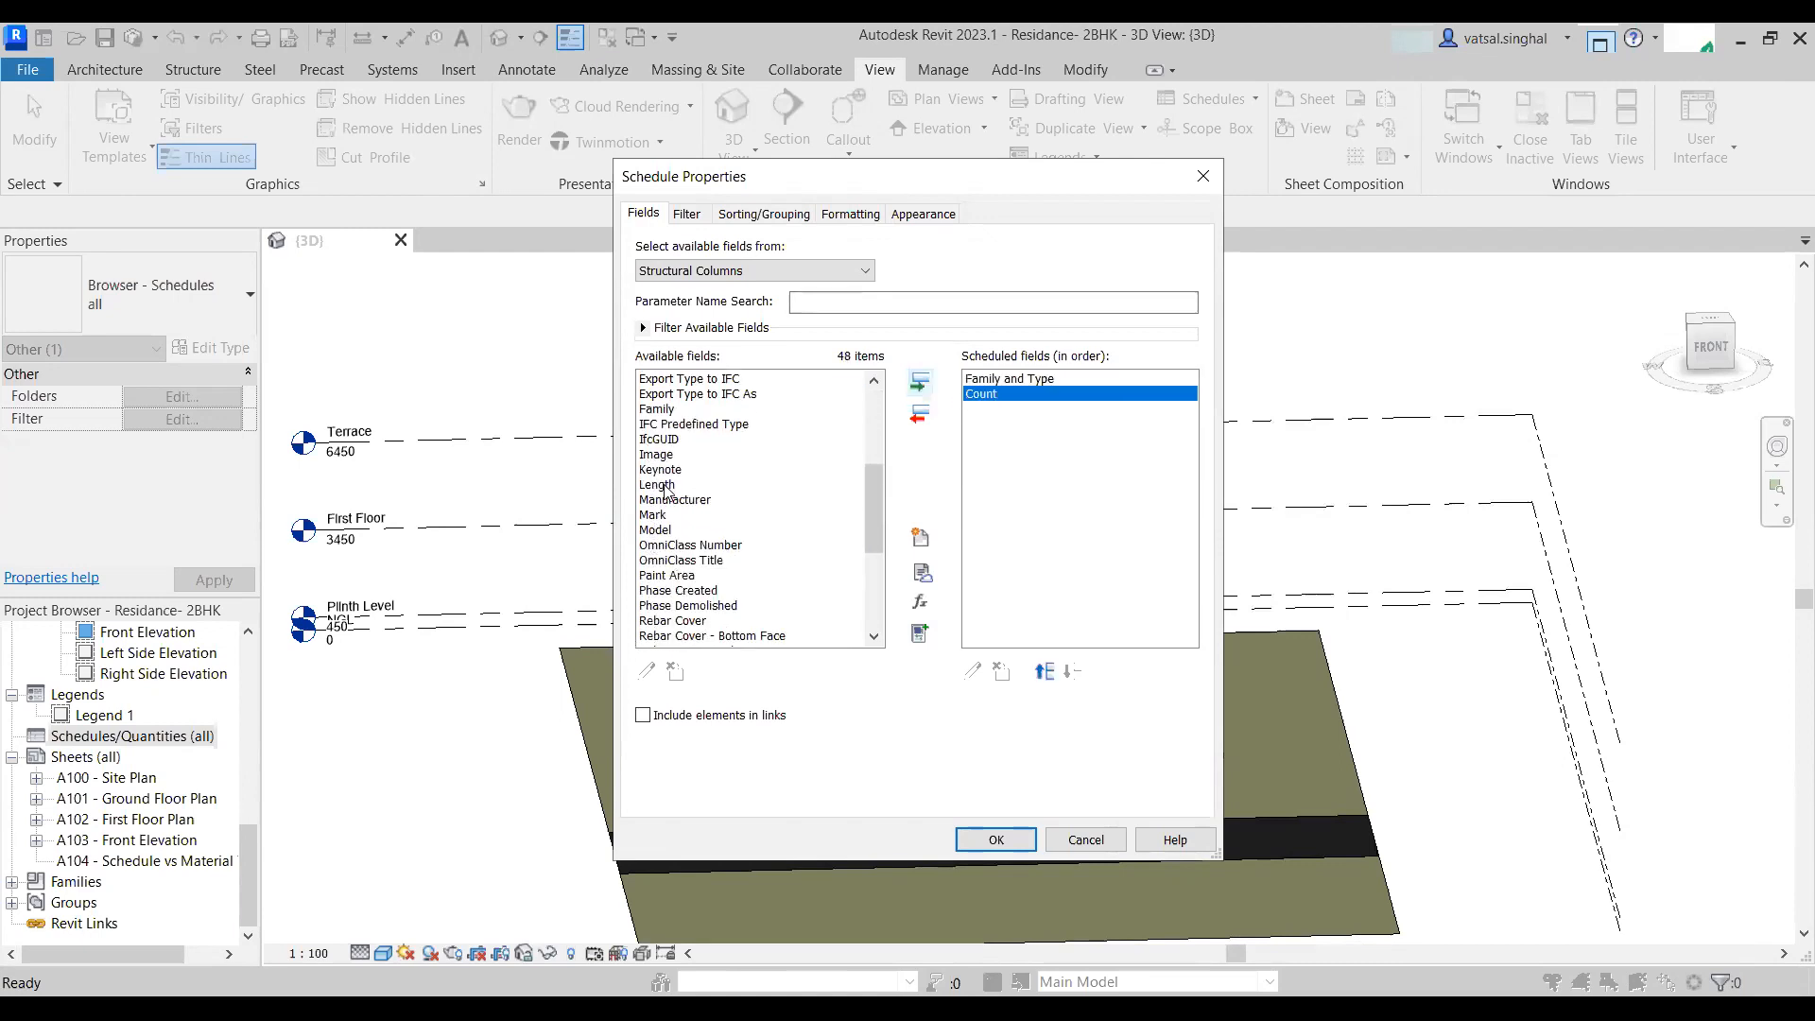
{"action": "left_click", "coordinate": [657, 485]}
{"action": "left_click", "coordinate": [917, 384]}
{"action": "scroll", "coordinate": [677, 592], "scroll_direction": "down", "scroll_amount": 5}
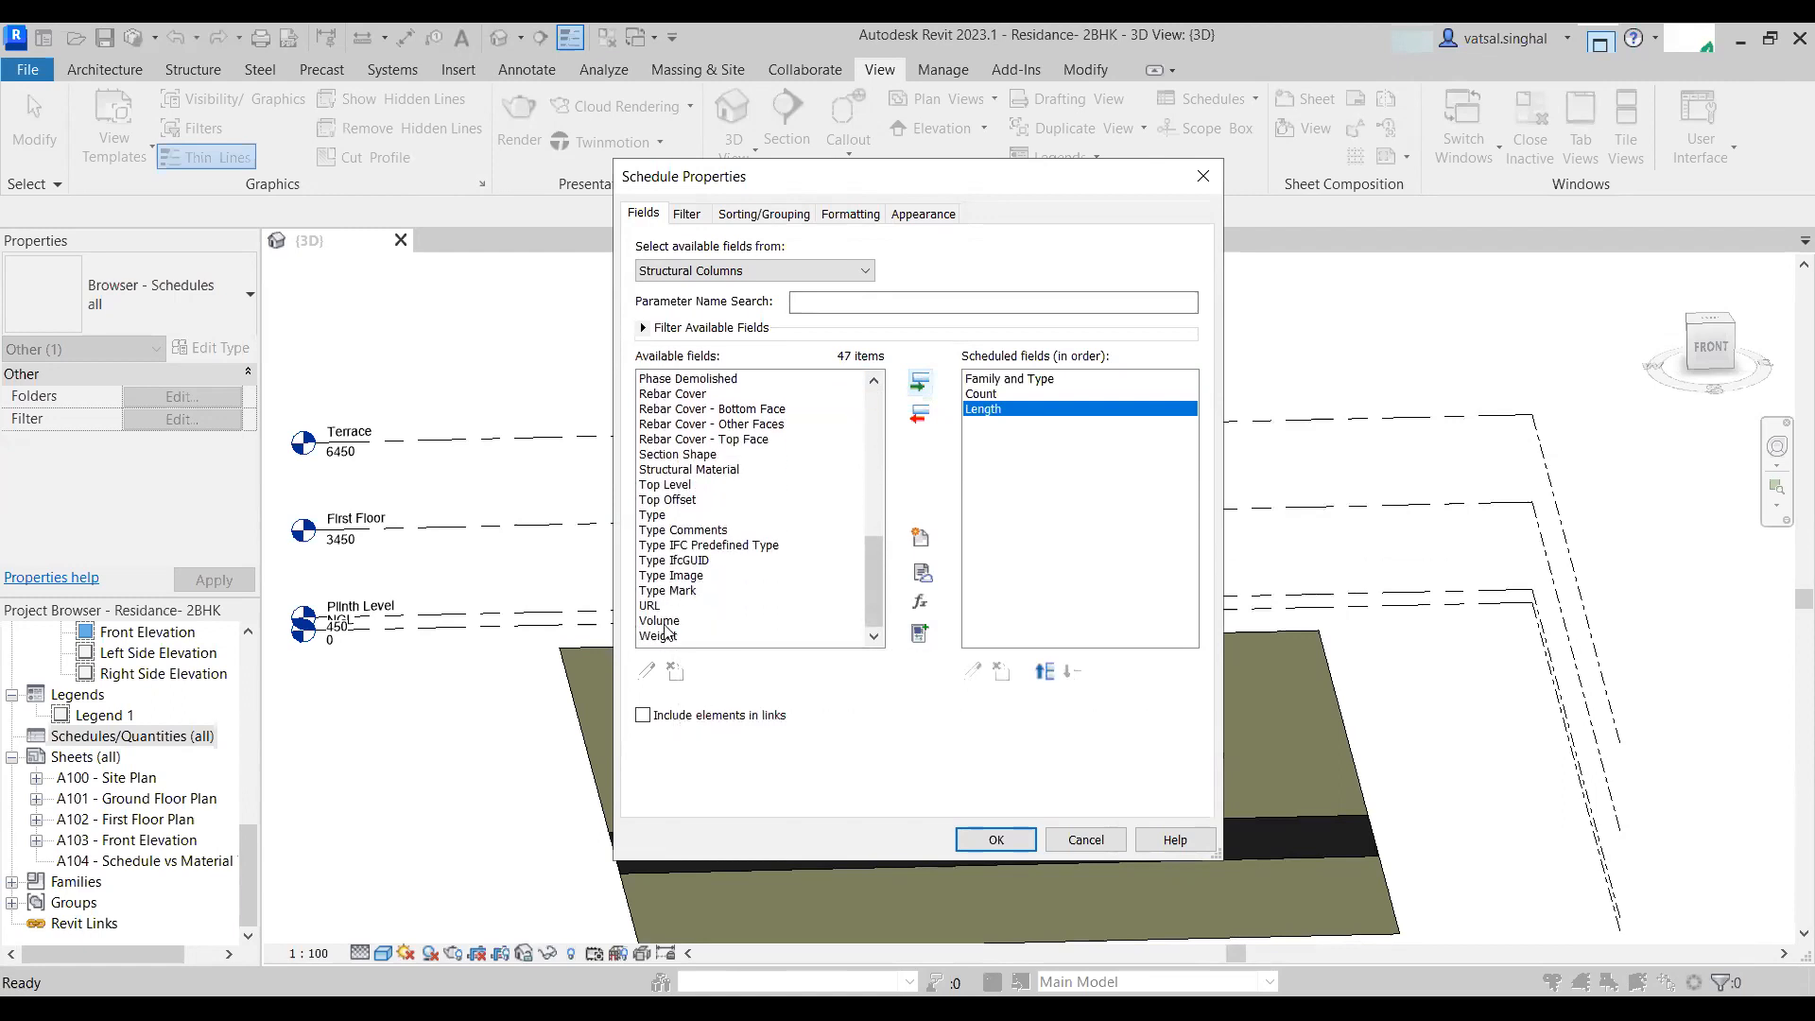
{"action": "left_click", "coordinate": [659, 620]}
{"action": "left_click", "coordinate": [920, 382]}
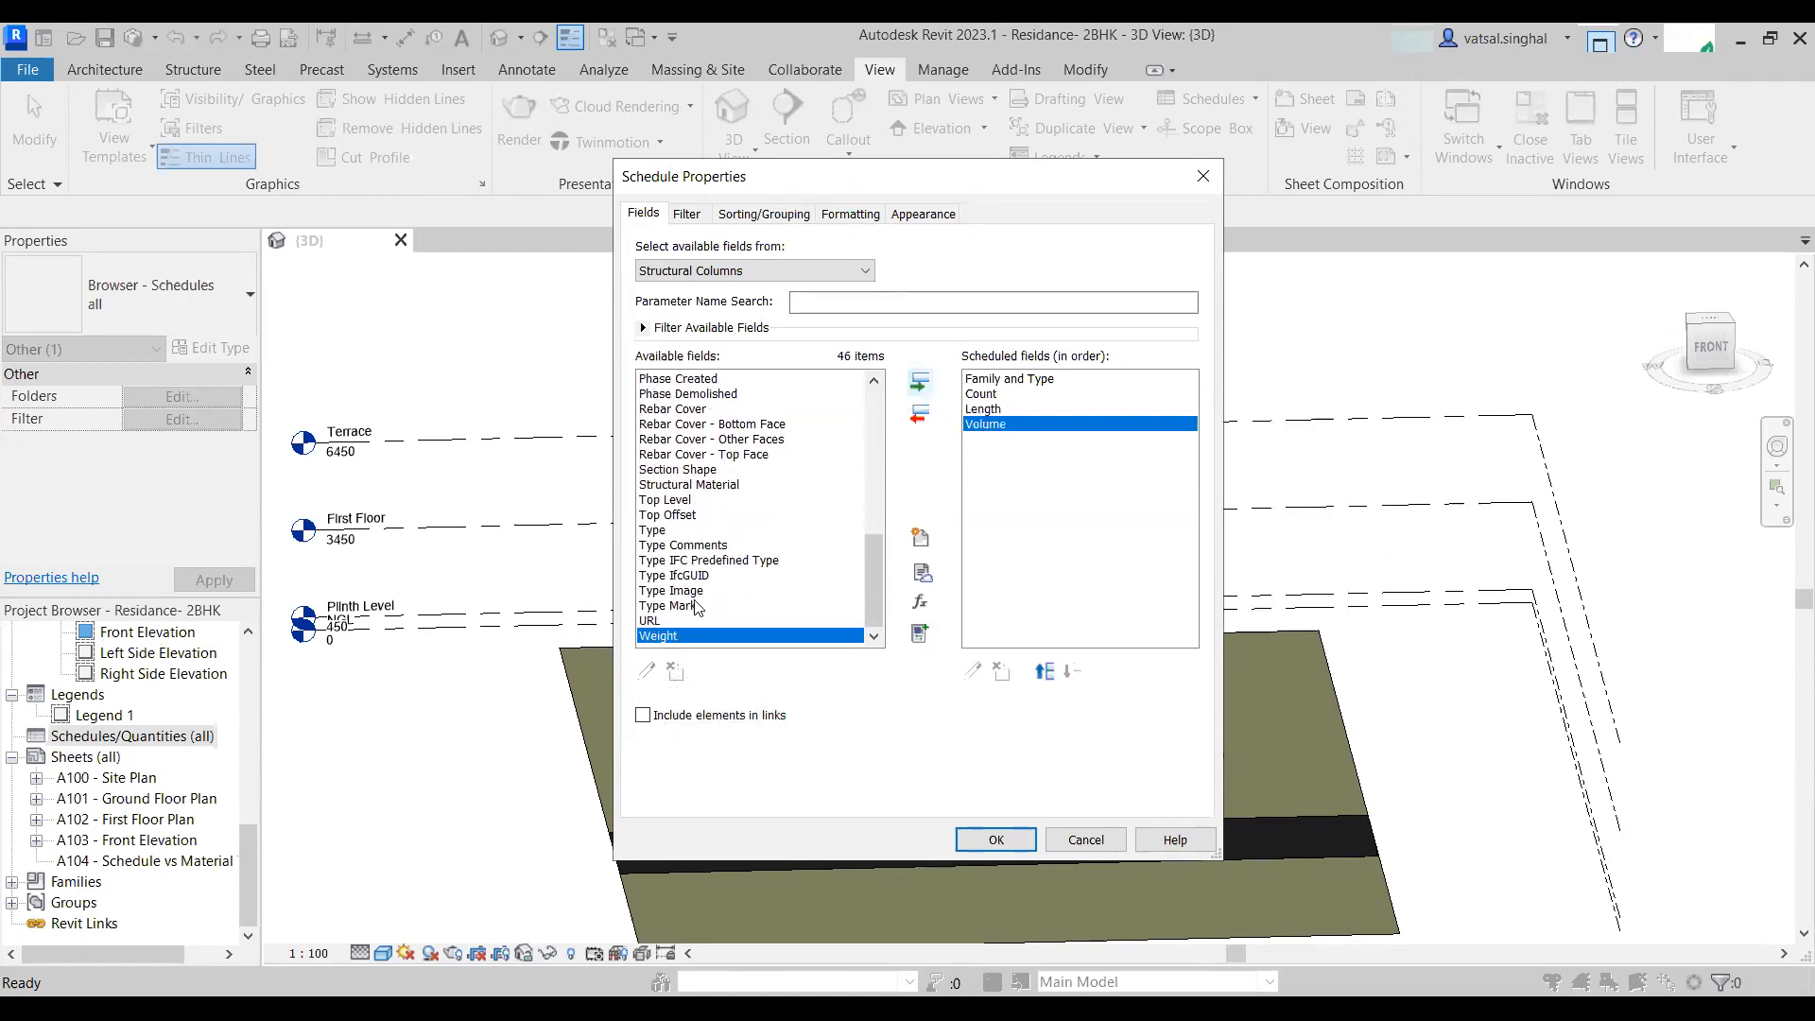
- Add the Base Level and Top Level fields to the scheduled fields
{"action": "scroll", "coordinate": [699, 603], "scroll_direction": "up", "scroll_amount": 6}
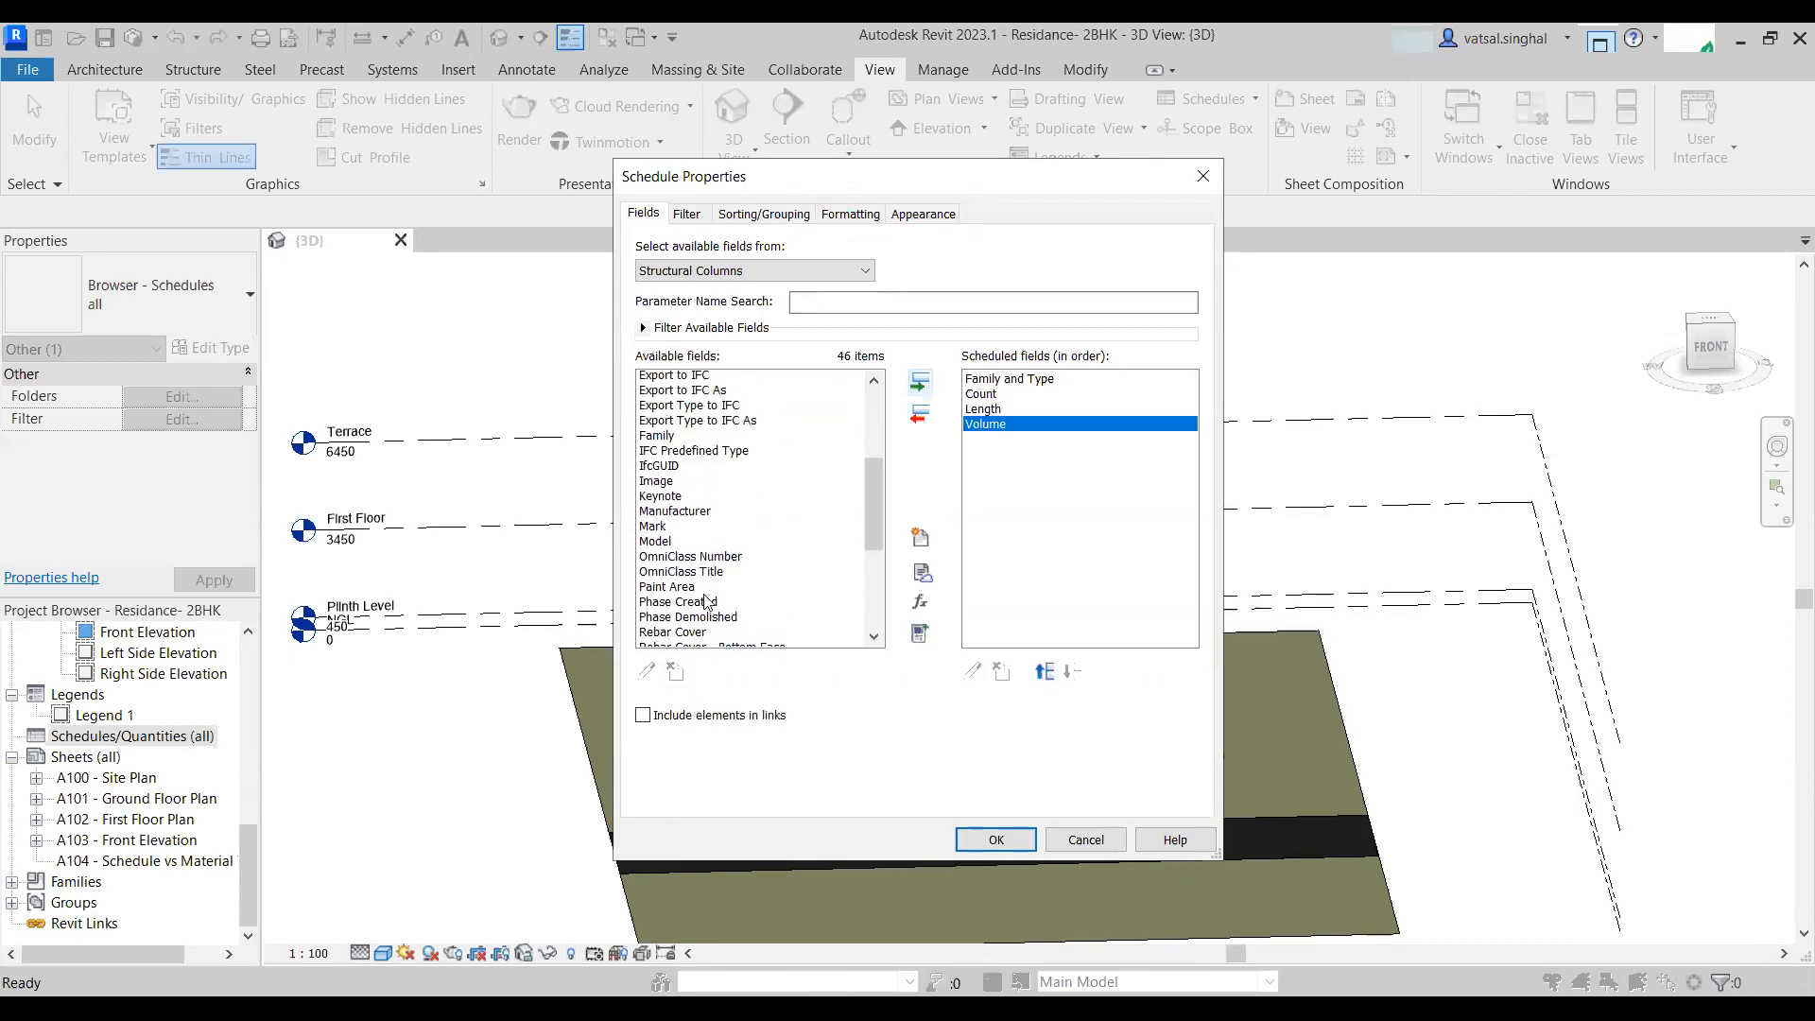
{"action": "scroll", "coordinate": [689, 610], "scroll_direction": "up", "scroll_amount": 3}
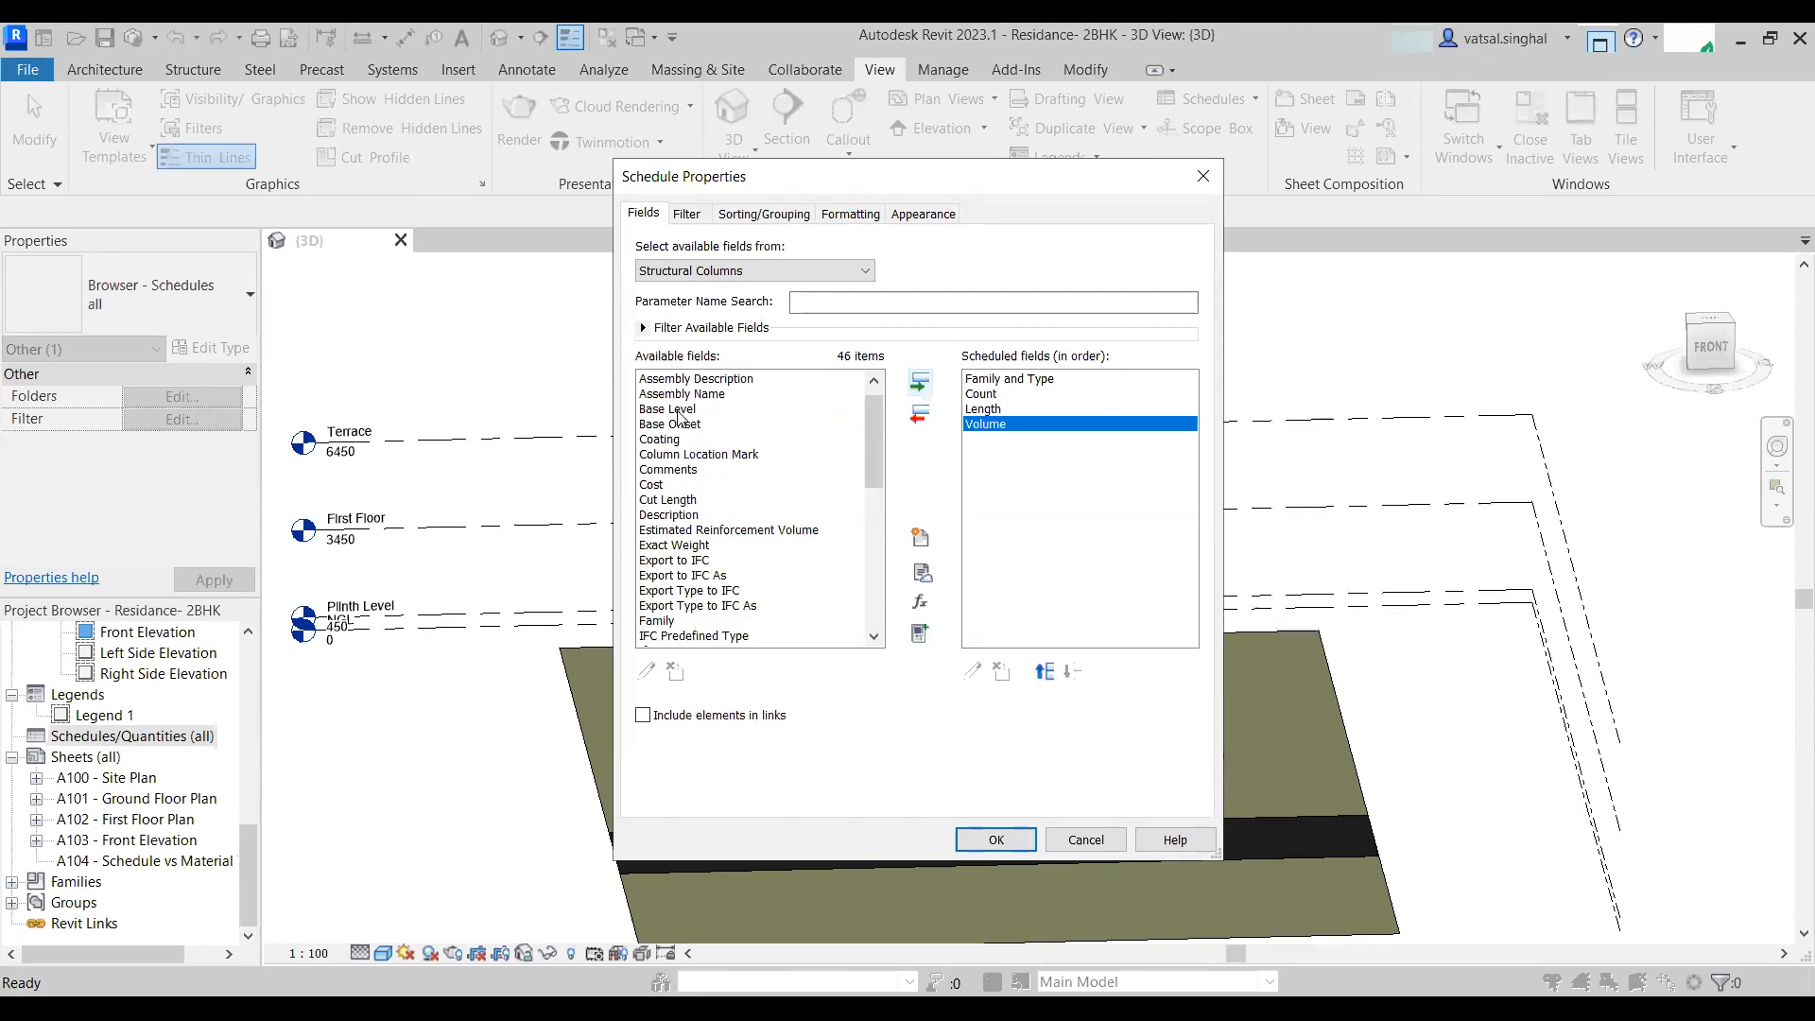
{"action": "left_click", "coordinate": [678, 410]}
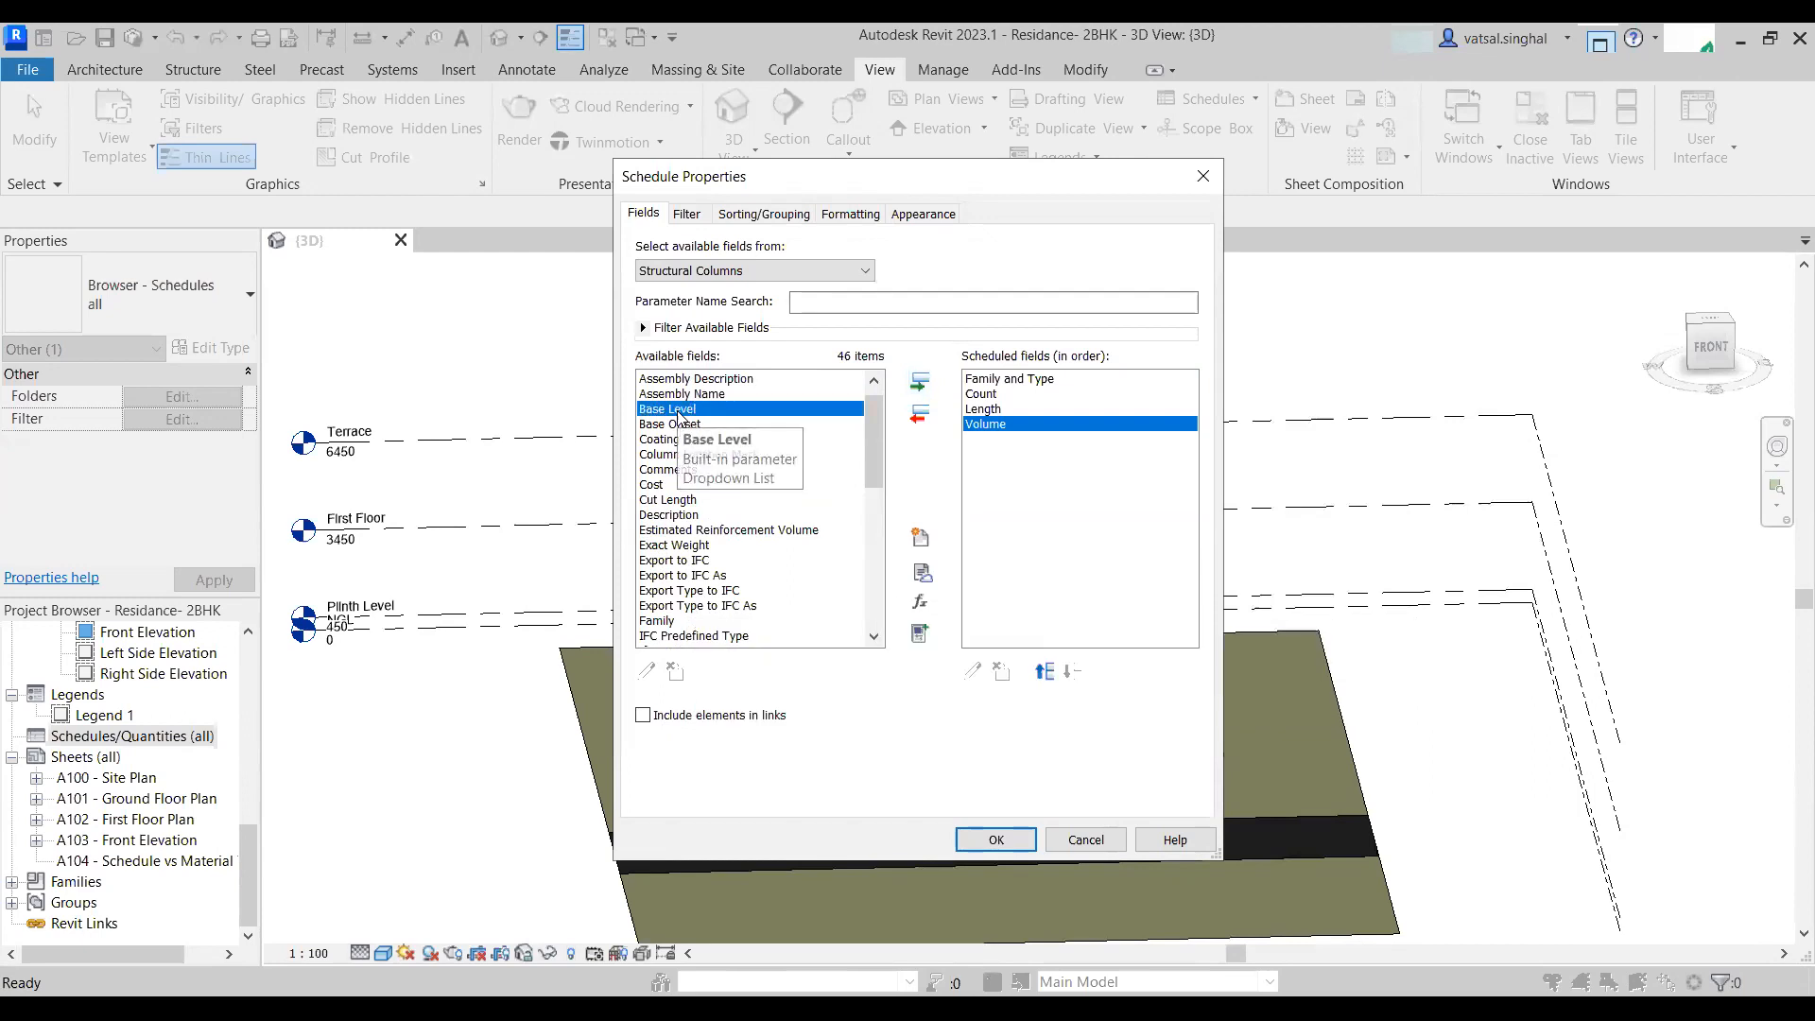
{"action": "left_click", "coordinate": [922, 382]}
{"action": "scroll", "coordinate": [733, 595], "scroll_direction": "down", "scroll_amount": 6}
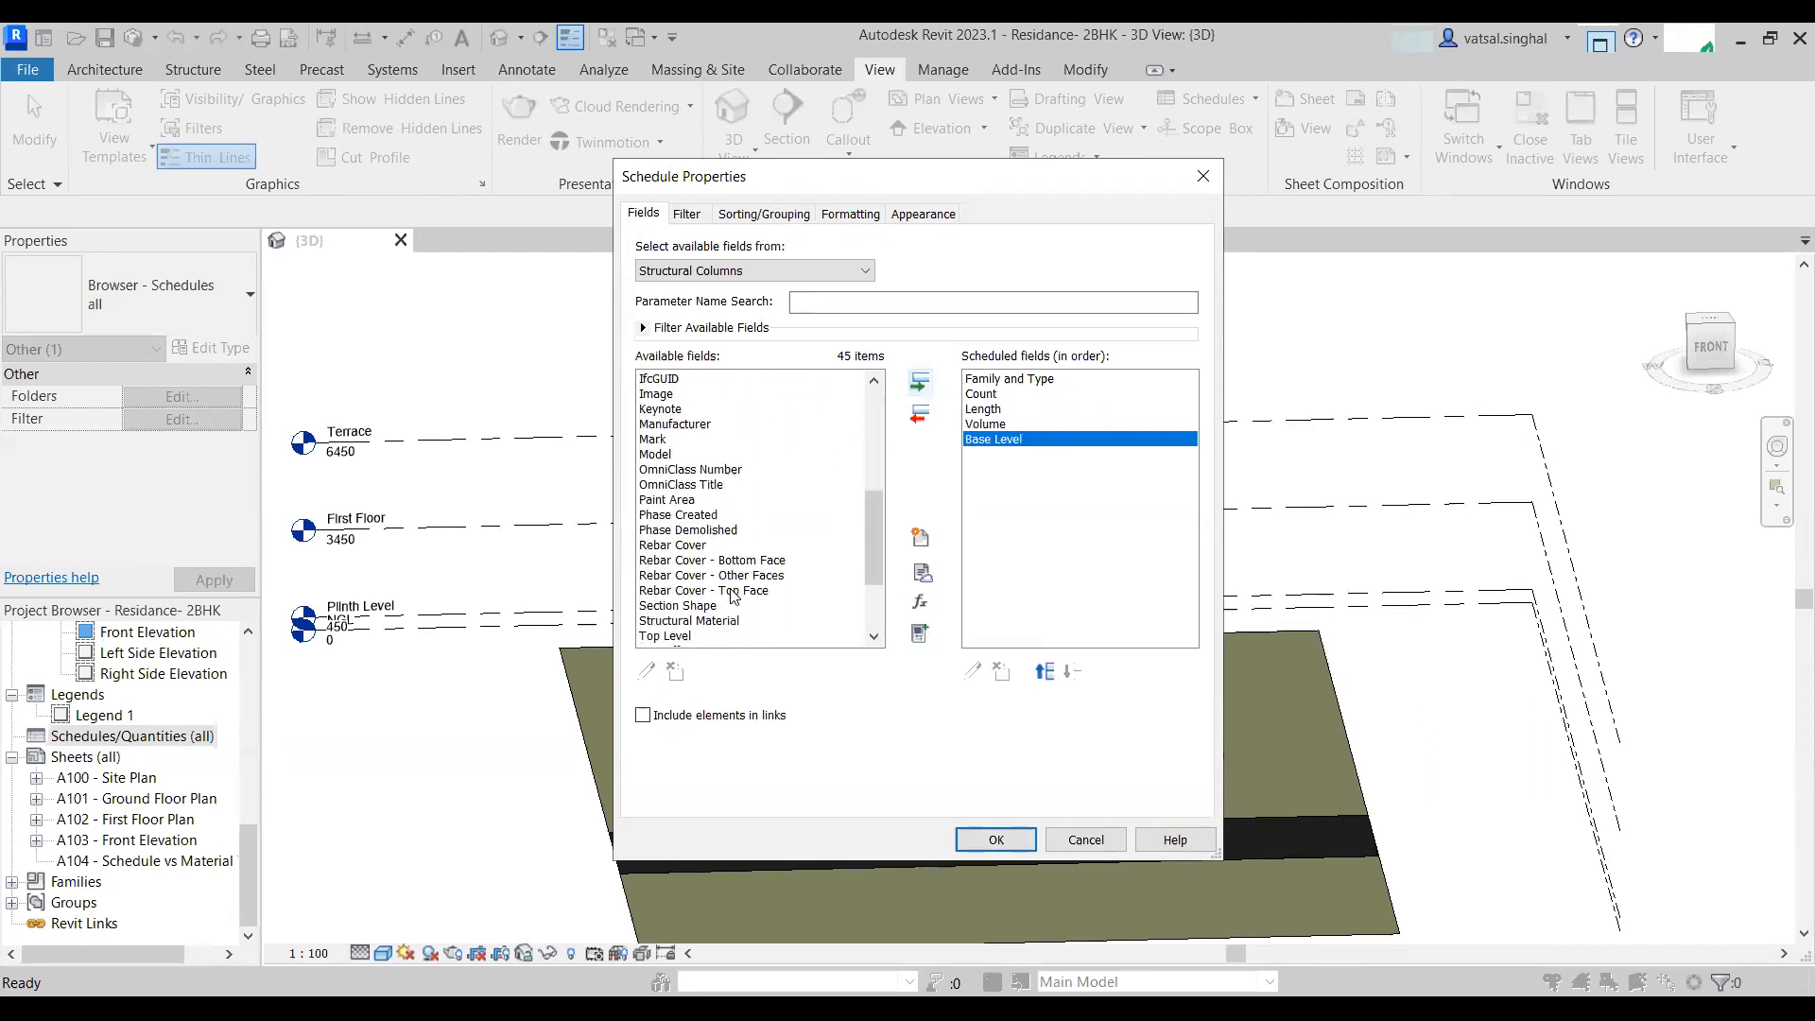
{"action": "scroll", "coordinate": [734, 595], "scroll_direction": "down", "scroll_amount": 3}
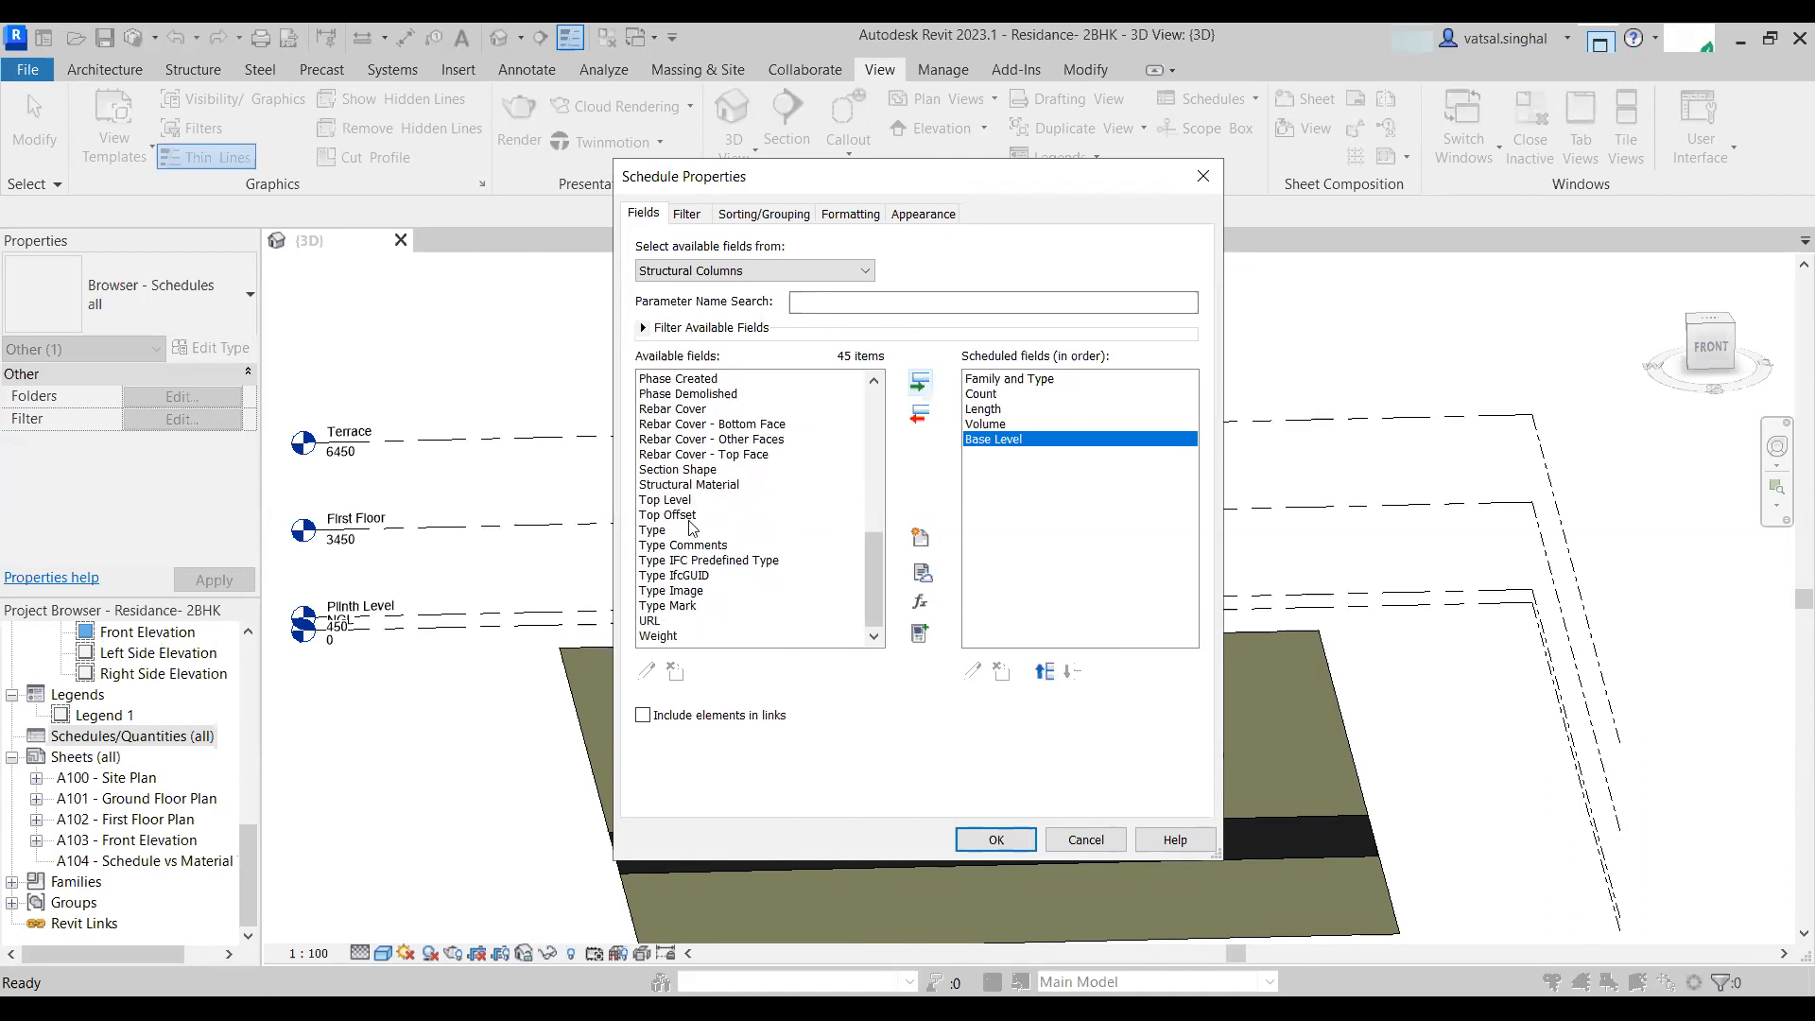
{"action": "left_click", "coordinate": [668, 504]}
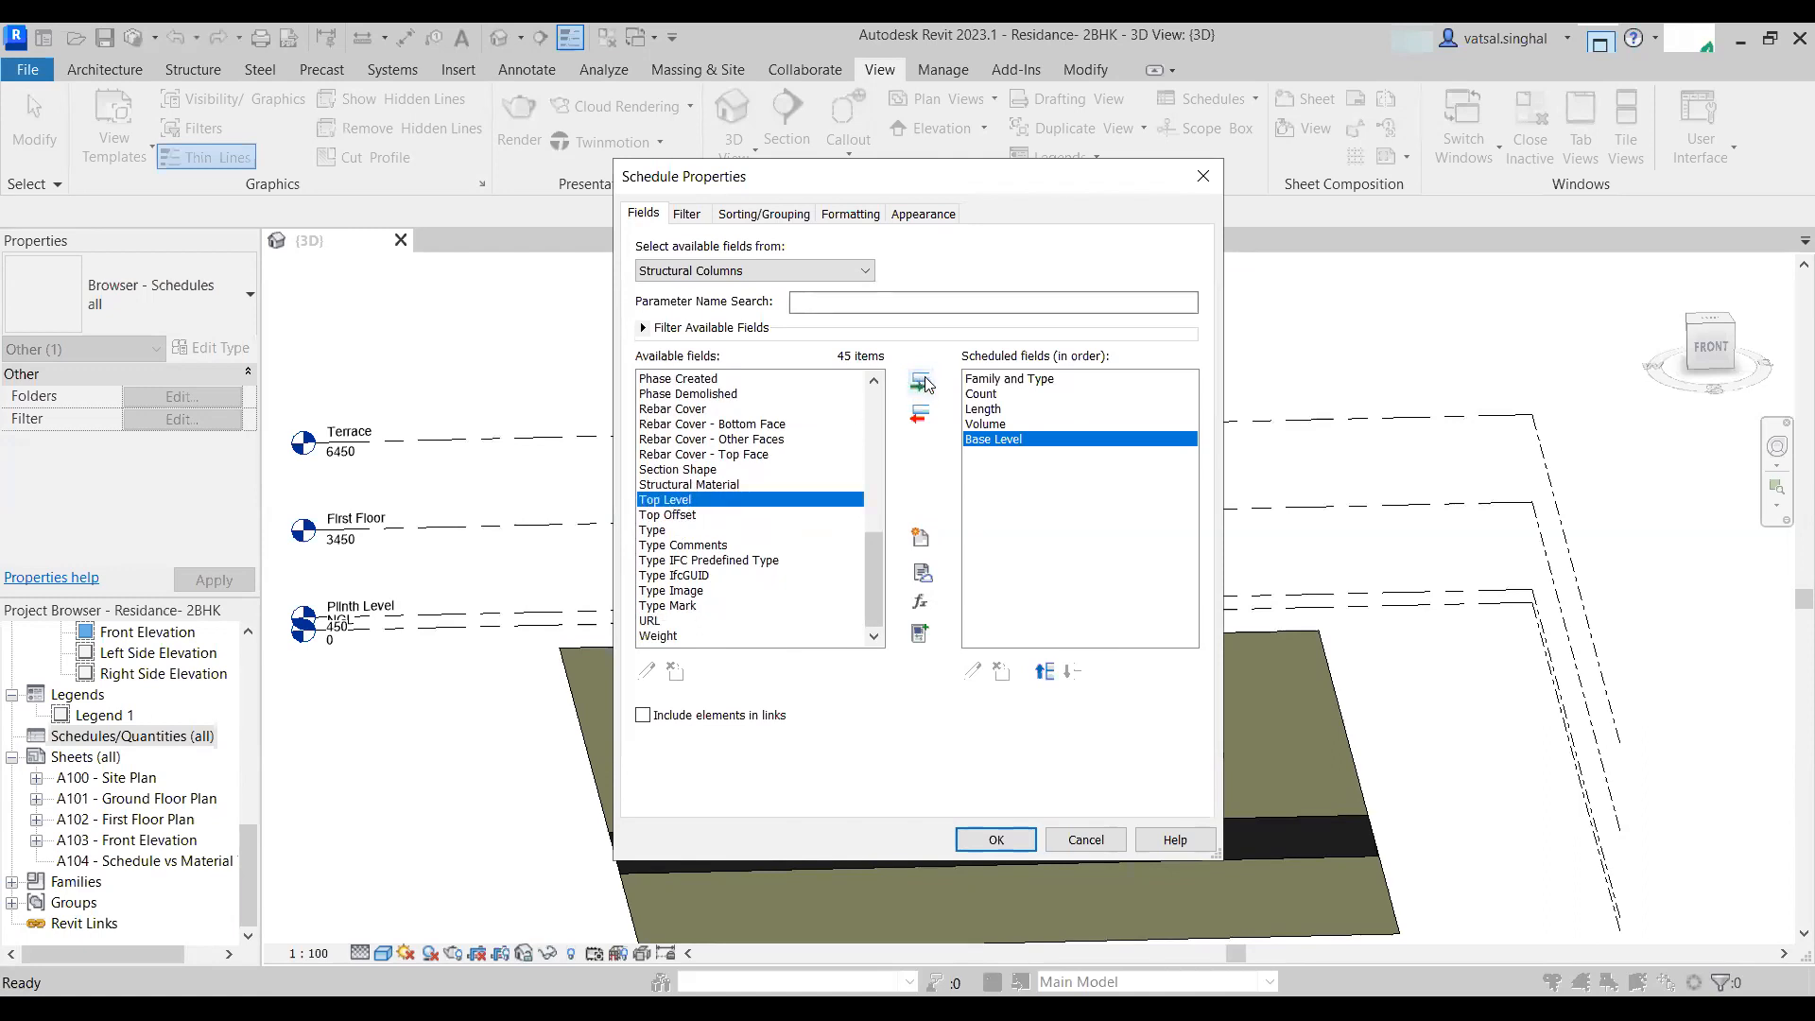
{"action": "left_click", "coordinate": [925, 384]}
- Move the Length field above Count in the scheduled field order and confirm the schedule properties
{"action": "scroll", "coordinate": [726, 583], "scroll_direction": "up", "scroll_amount": 9}
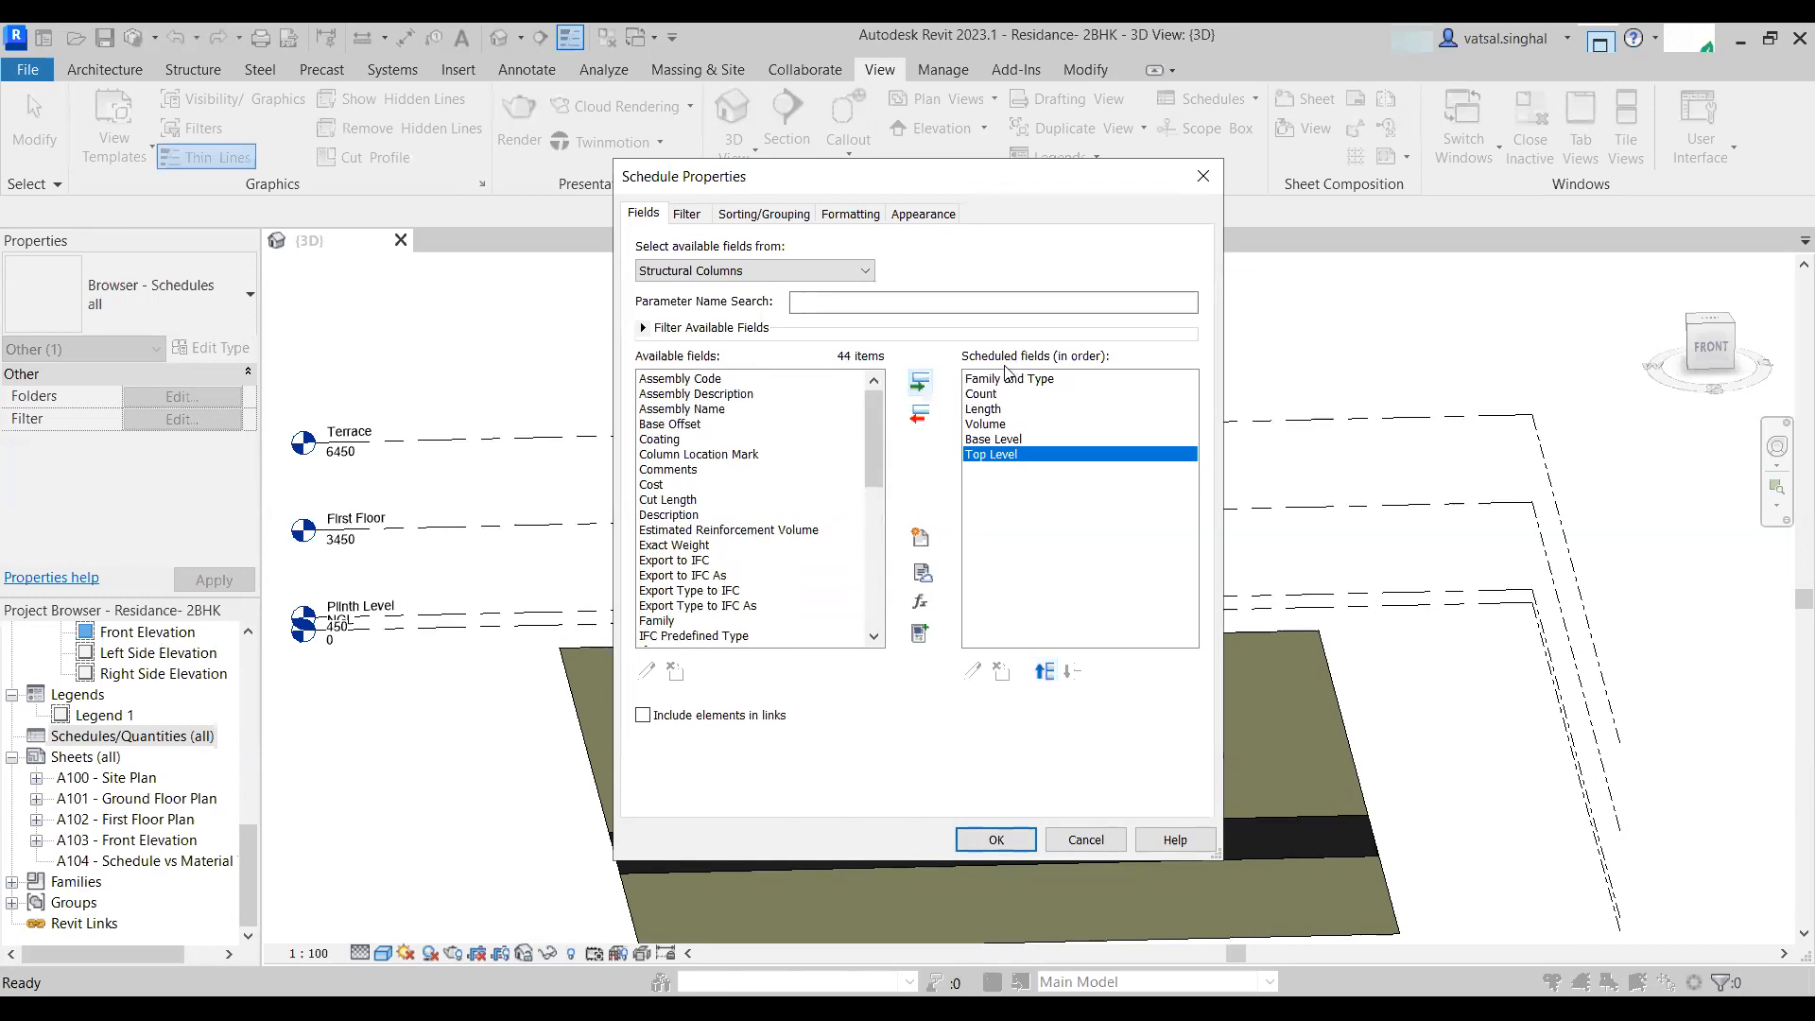
{"action": "left_click", "coordinate": [985, 394]}
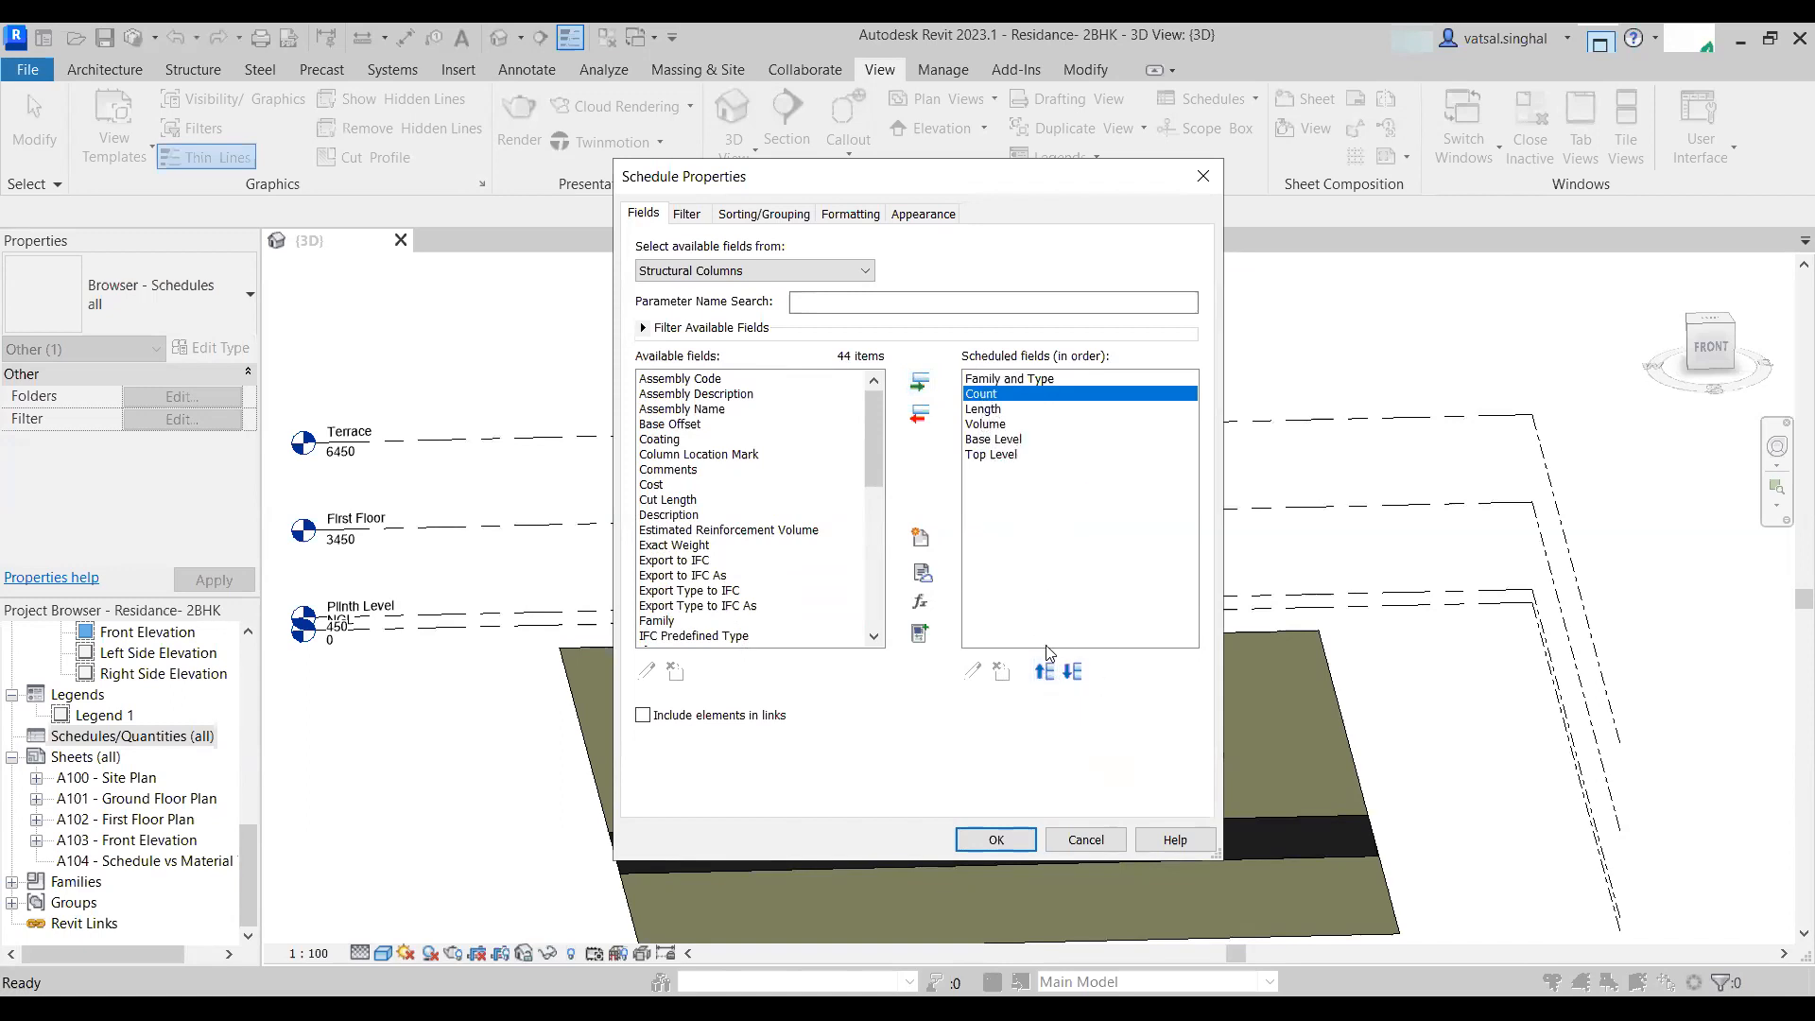
{"action": "left_click", "coordinate": [976, 409]}
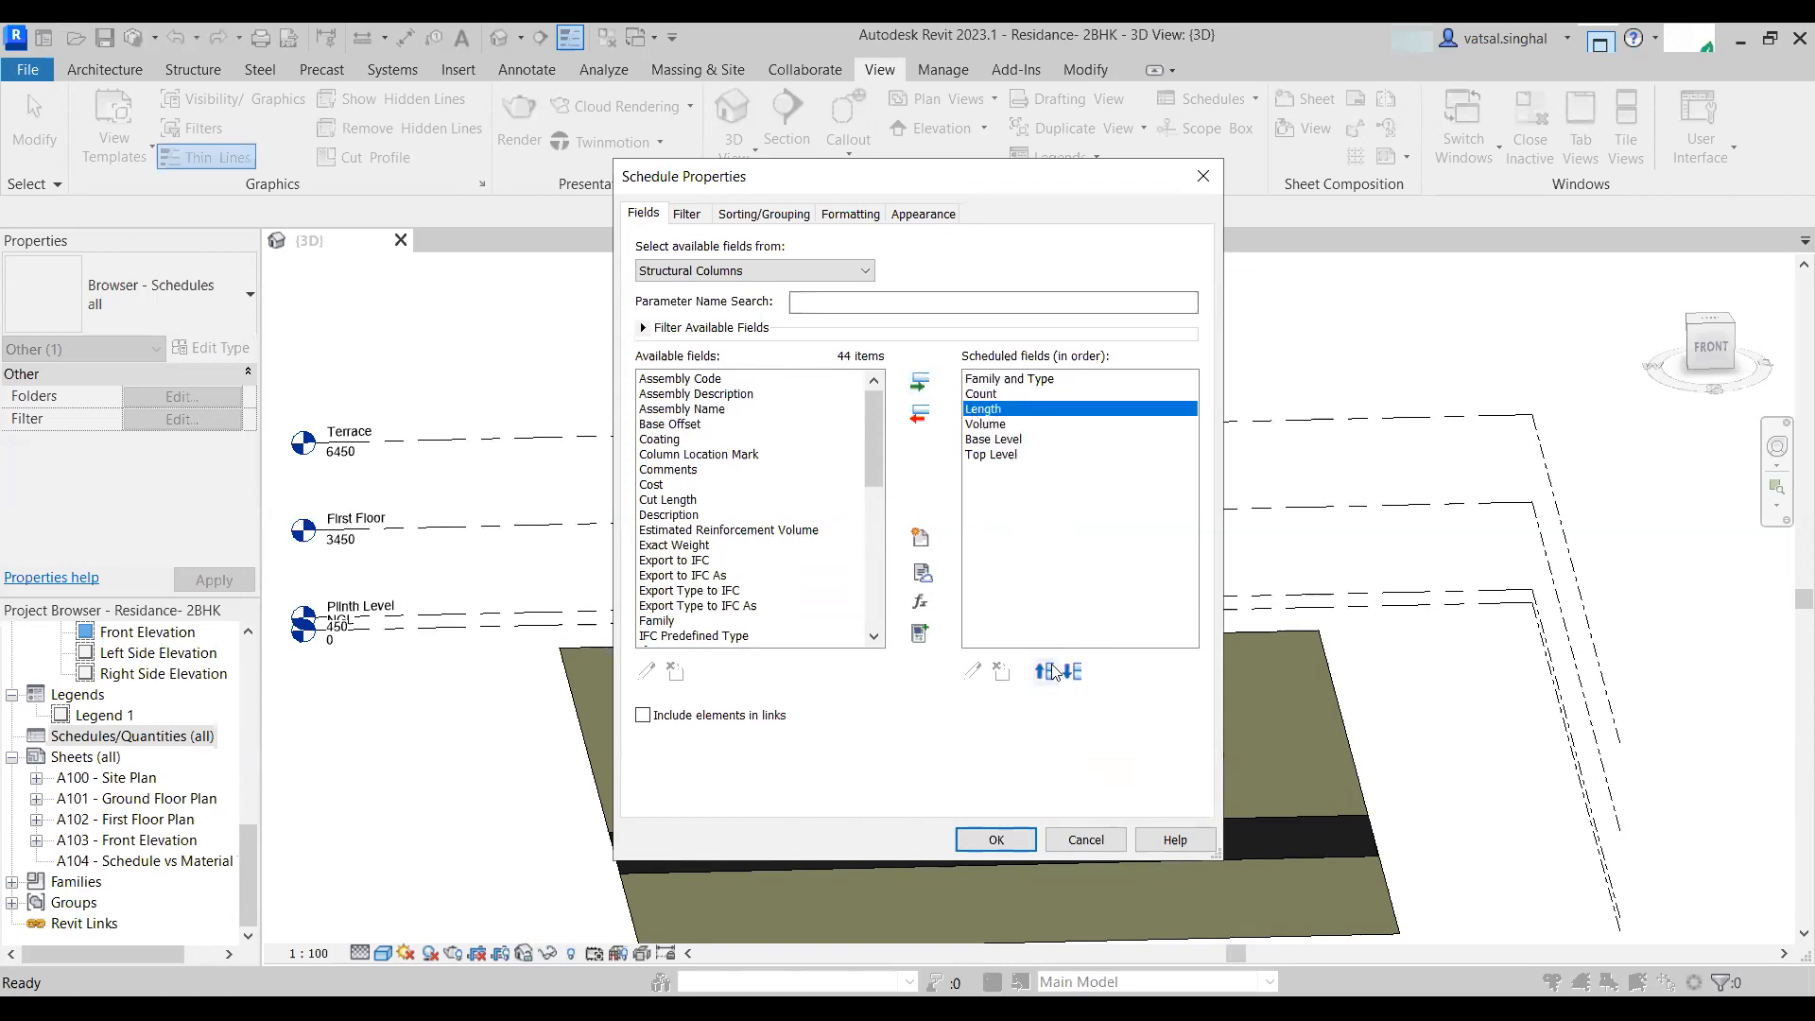
{"action": "left_click", "coordinate": [1052, 668]}
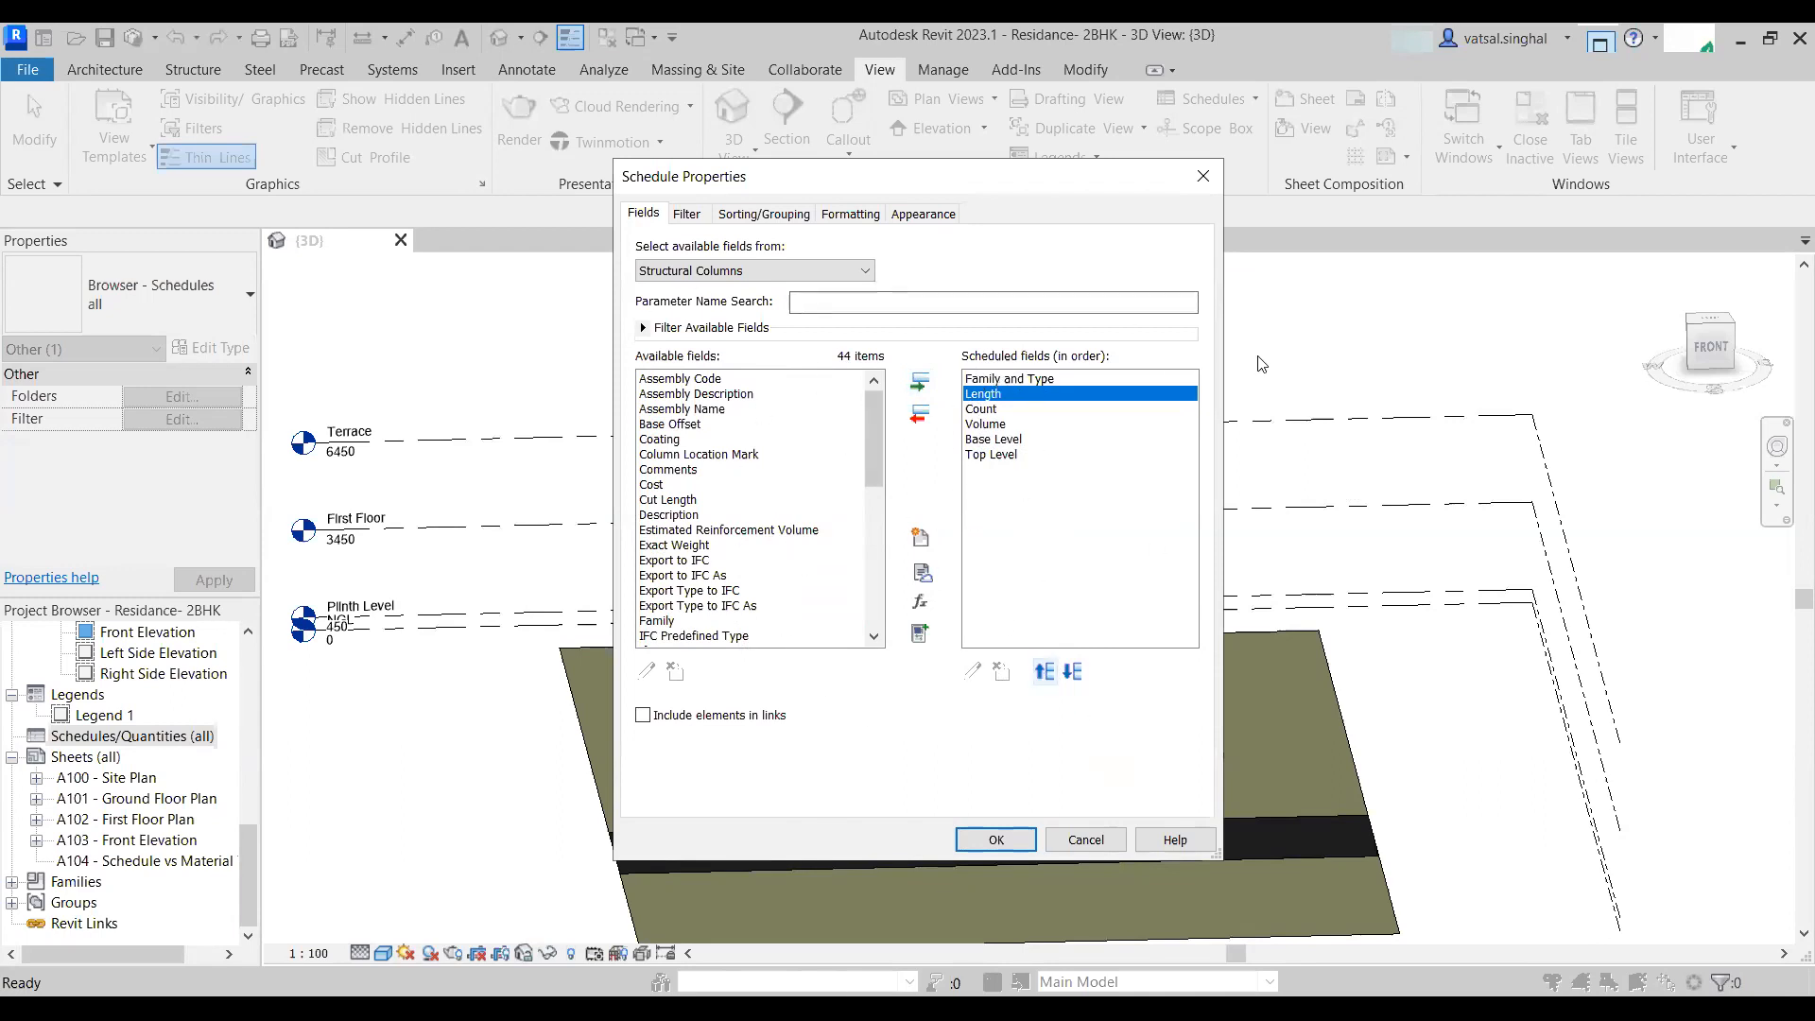
{"action": "left_click", "coordinate": [996, 839]}
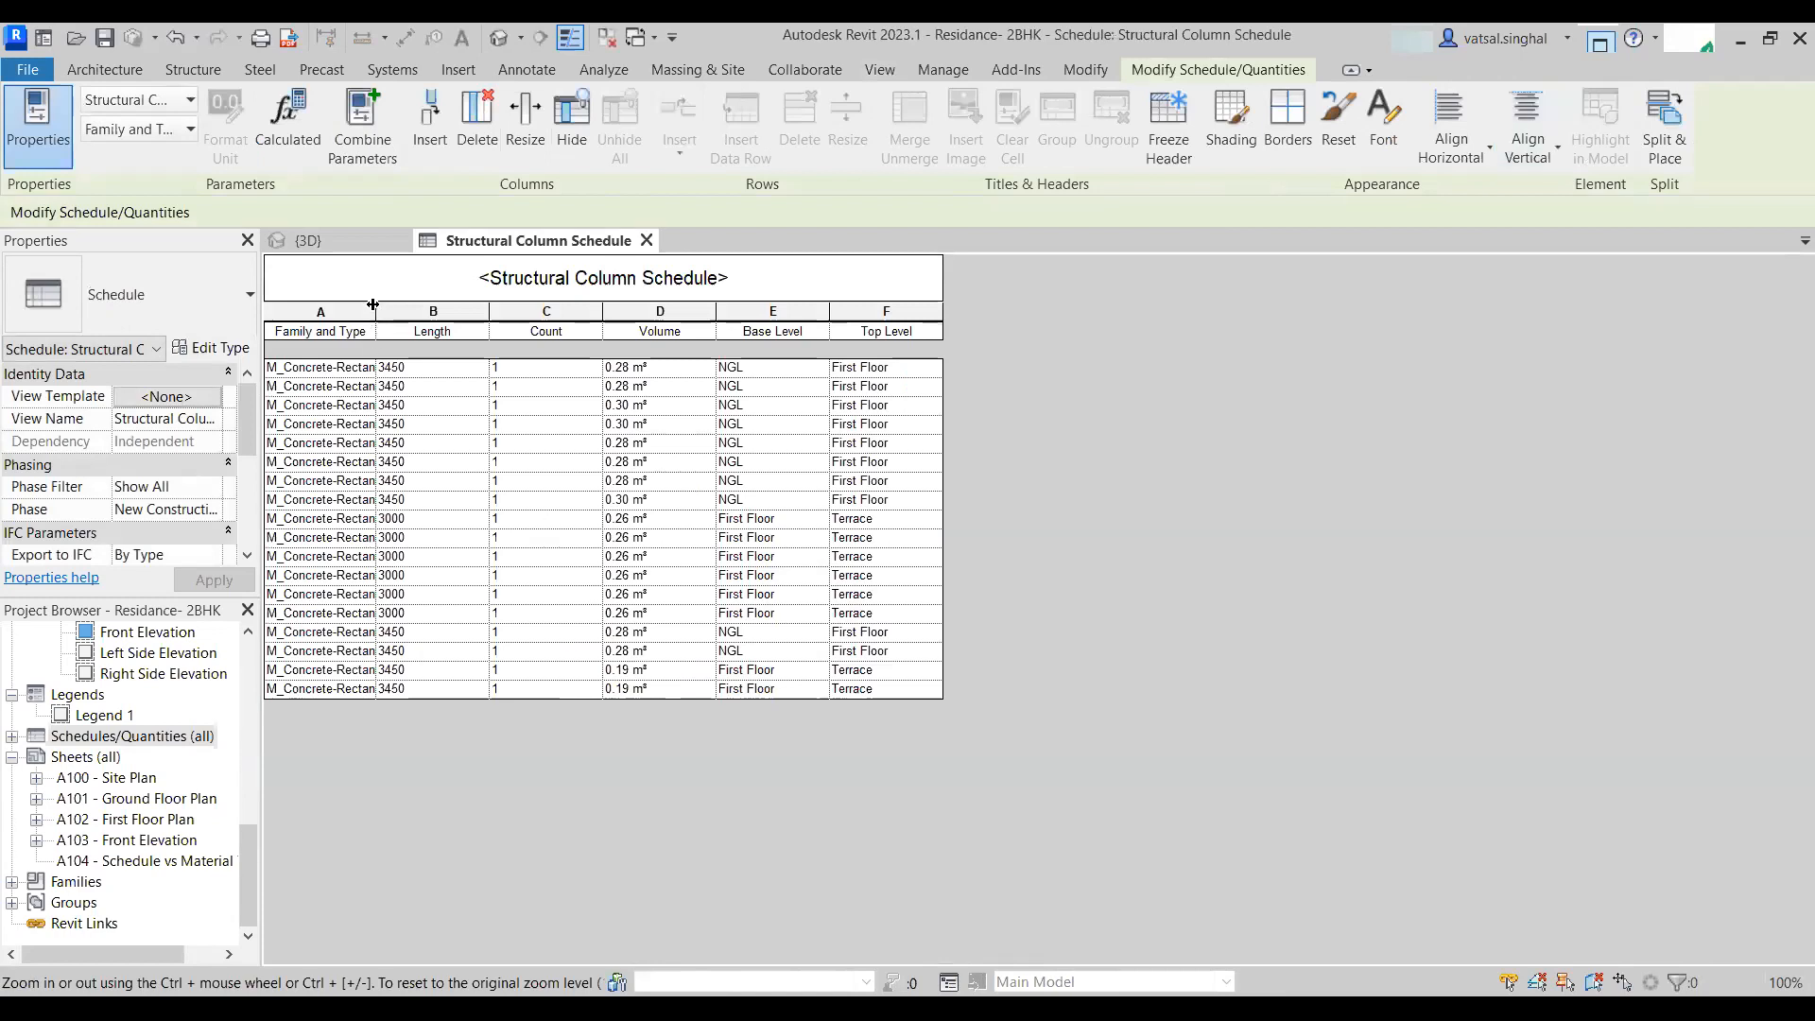
- Widen the Family and Type column of the Structural Column Schedule
{"action": "left_click_drag", "start_coordinate": [377, 303], "coordinate": [422, 303]}
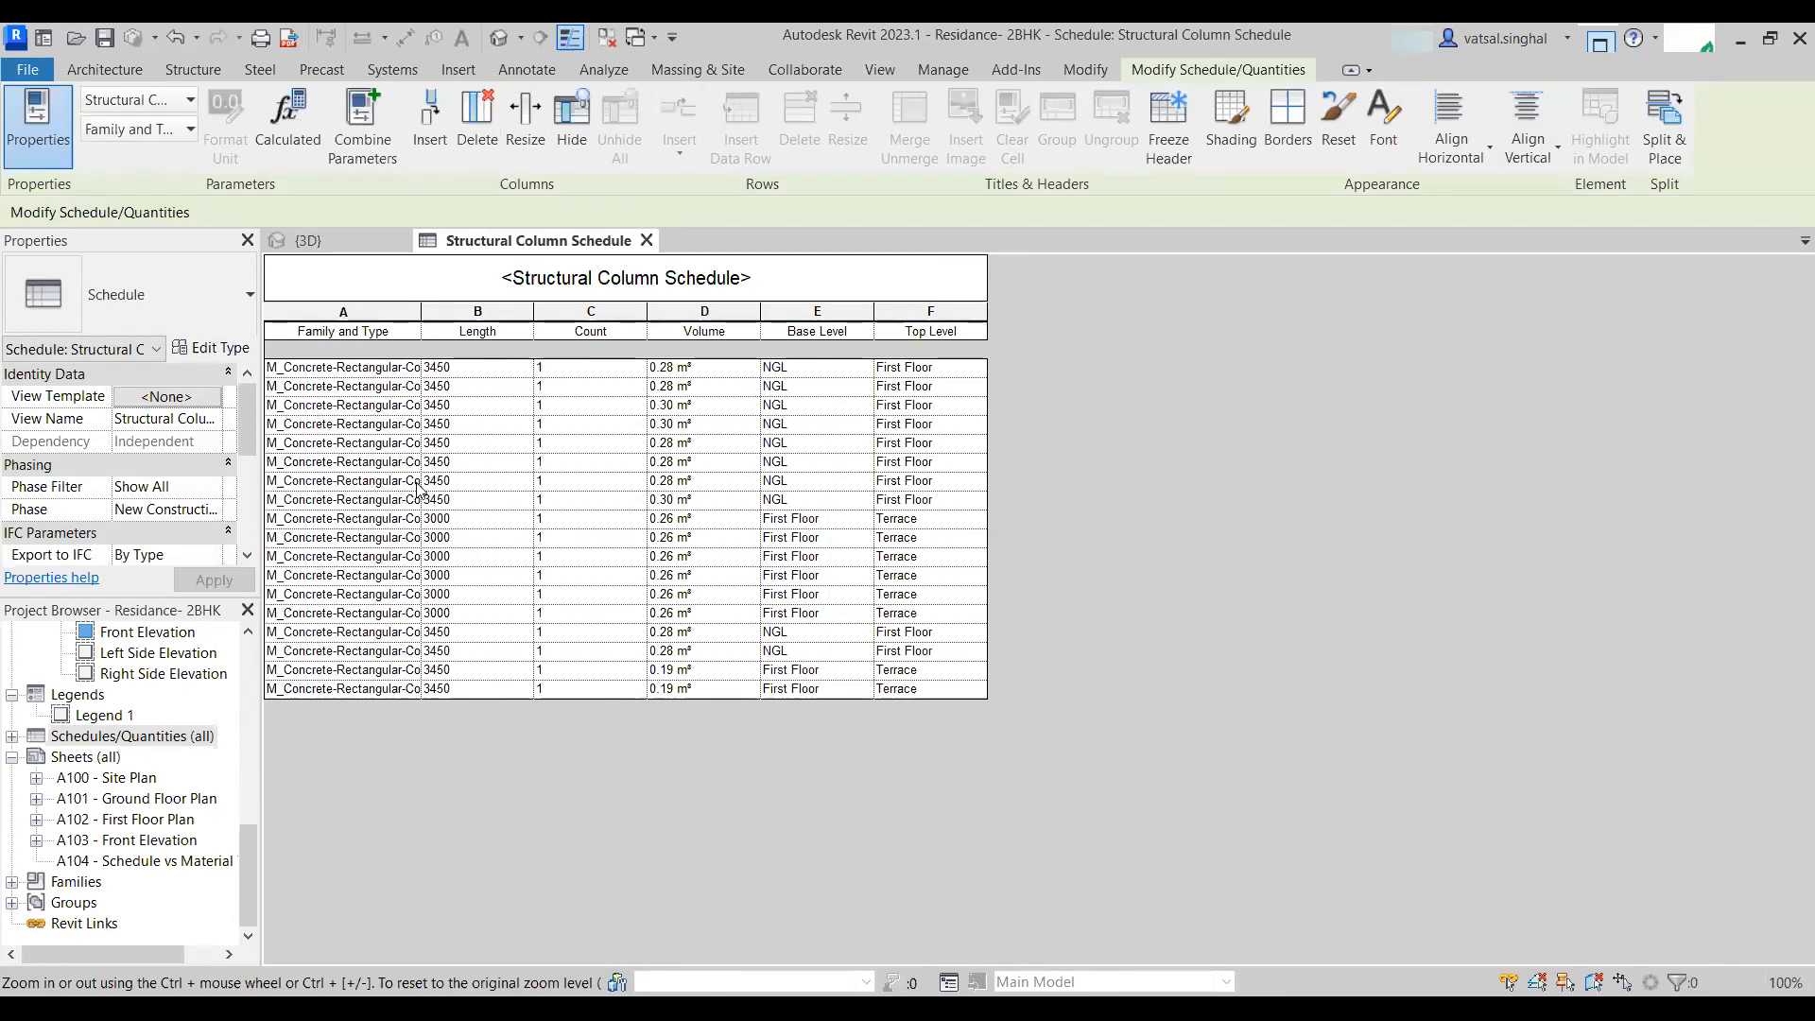
- Open the Back Elevation and Front Elevation views from the project browser
{"action": "scroll", "coordinate": [89, 819], "scroll_direction": "up", "scroll_amount": 3}
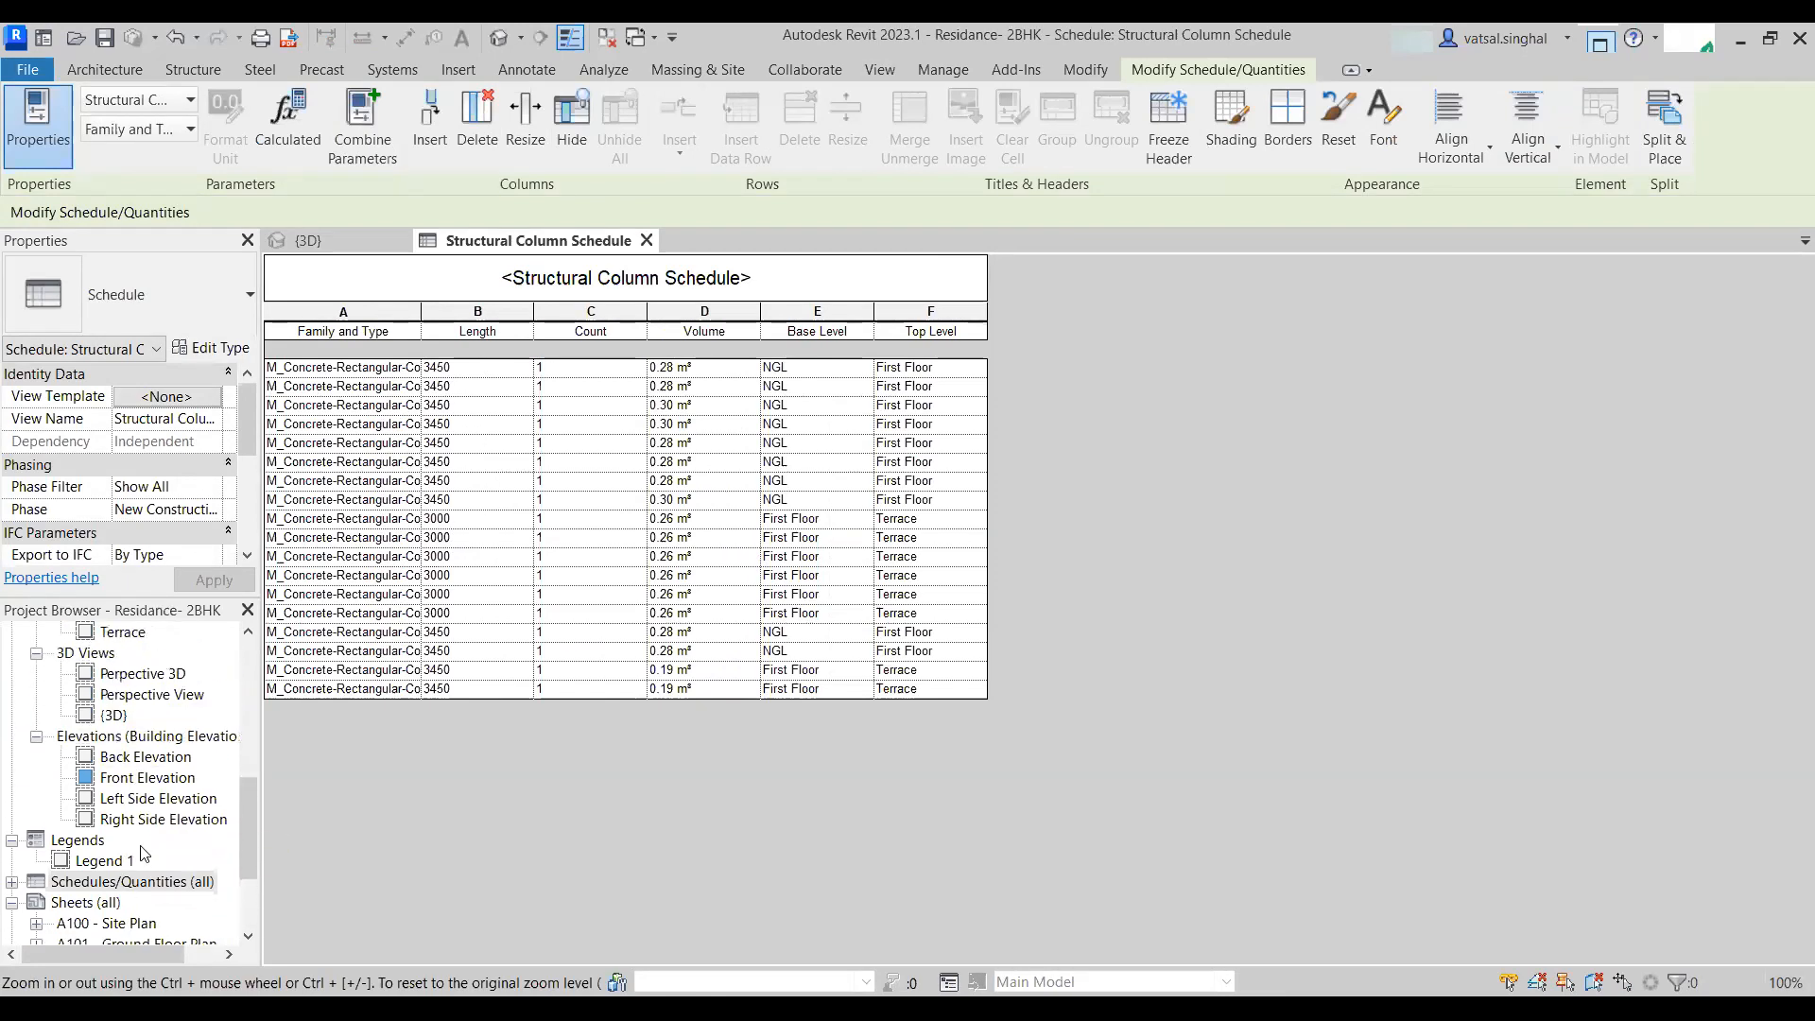
{"action": "double_click", "coordinate": [157, 760]}
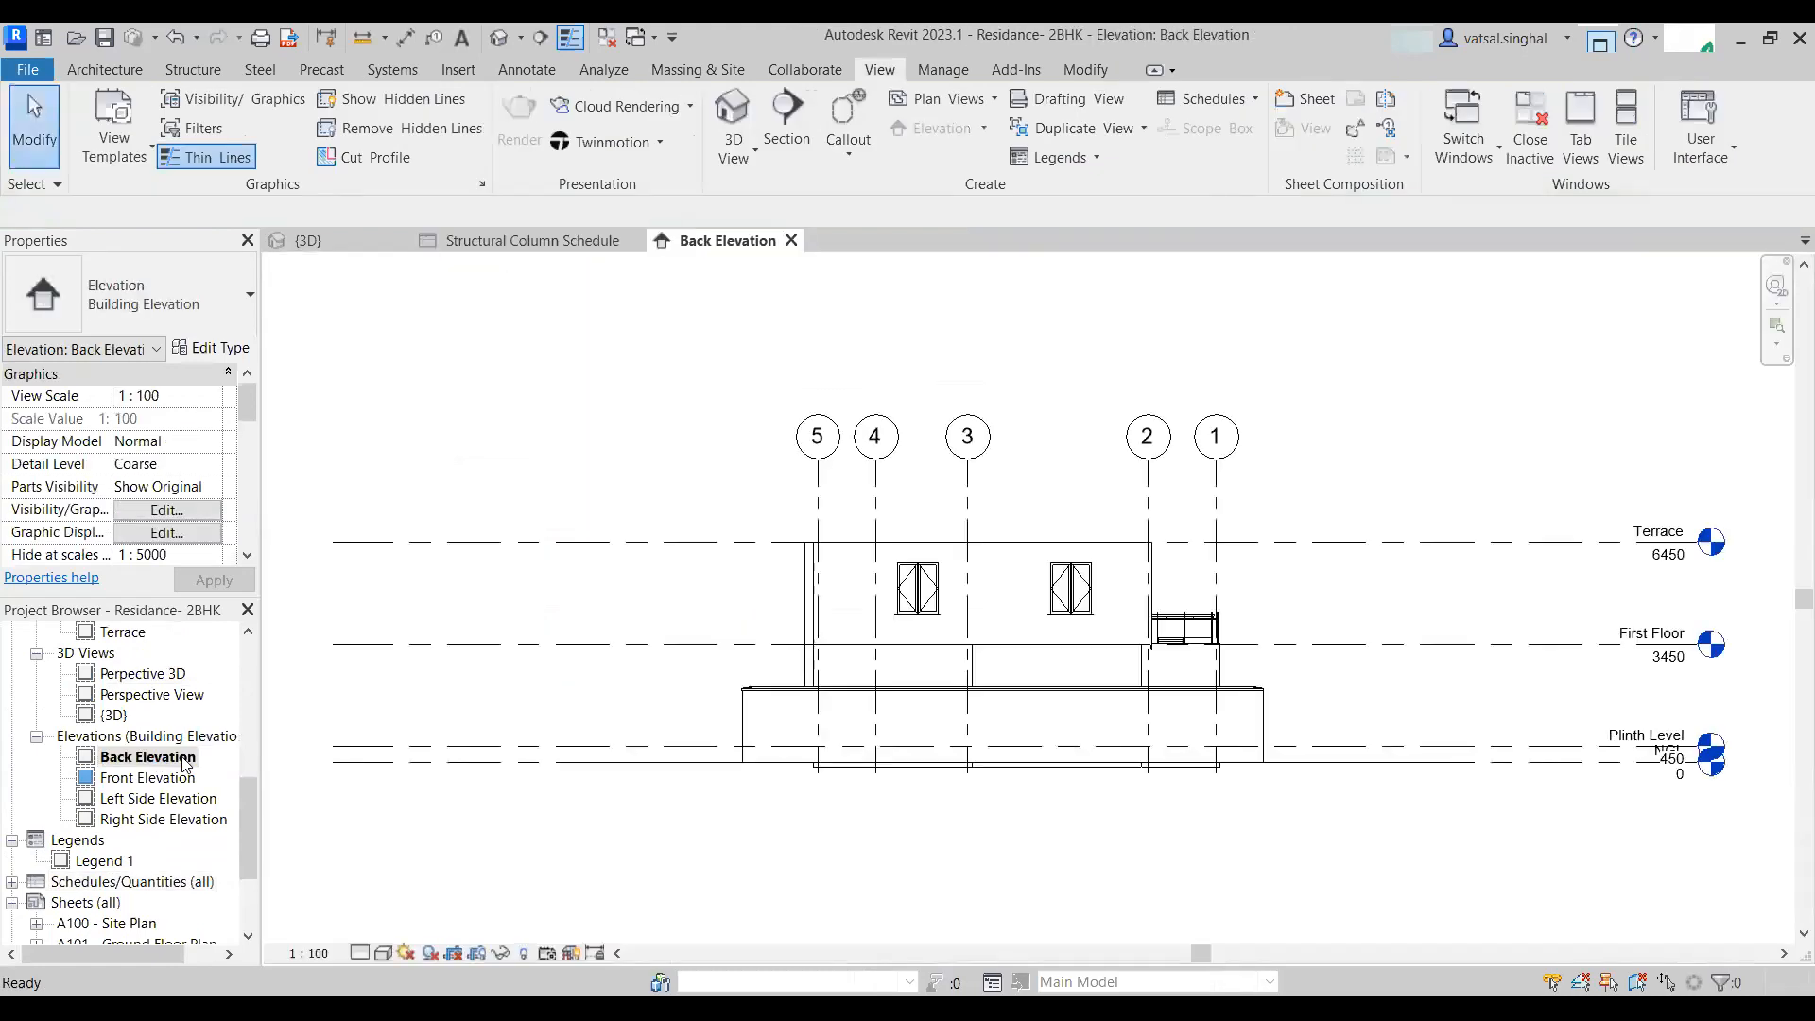
{"action": "double_click", "coordinate": [140, 779]}
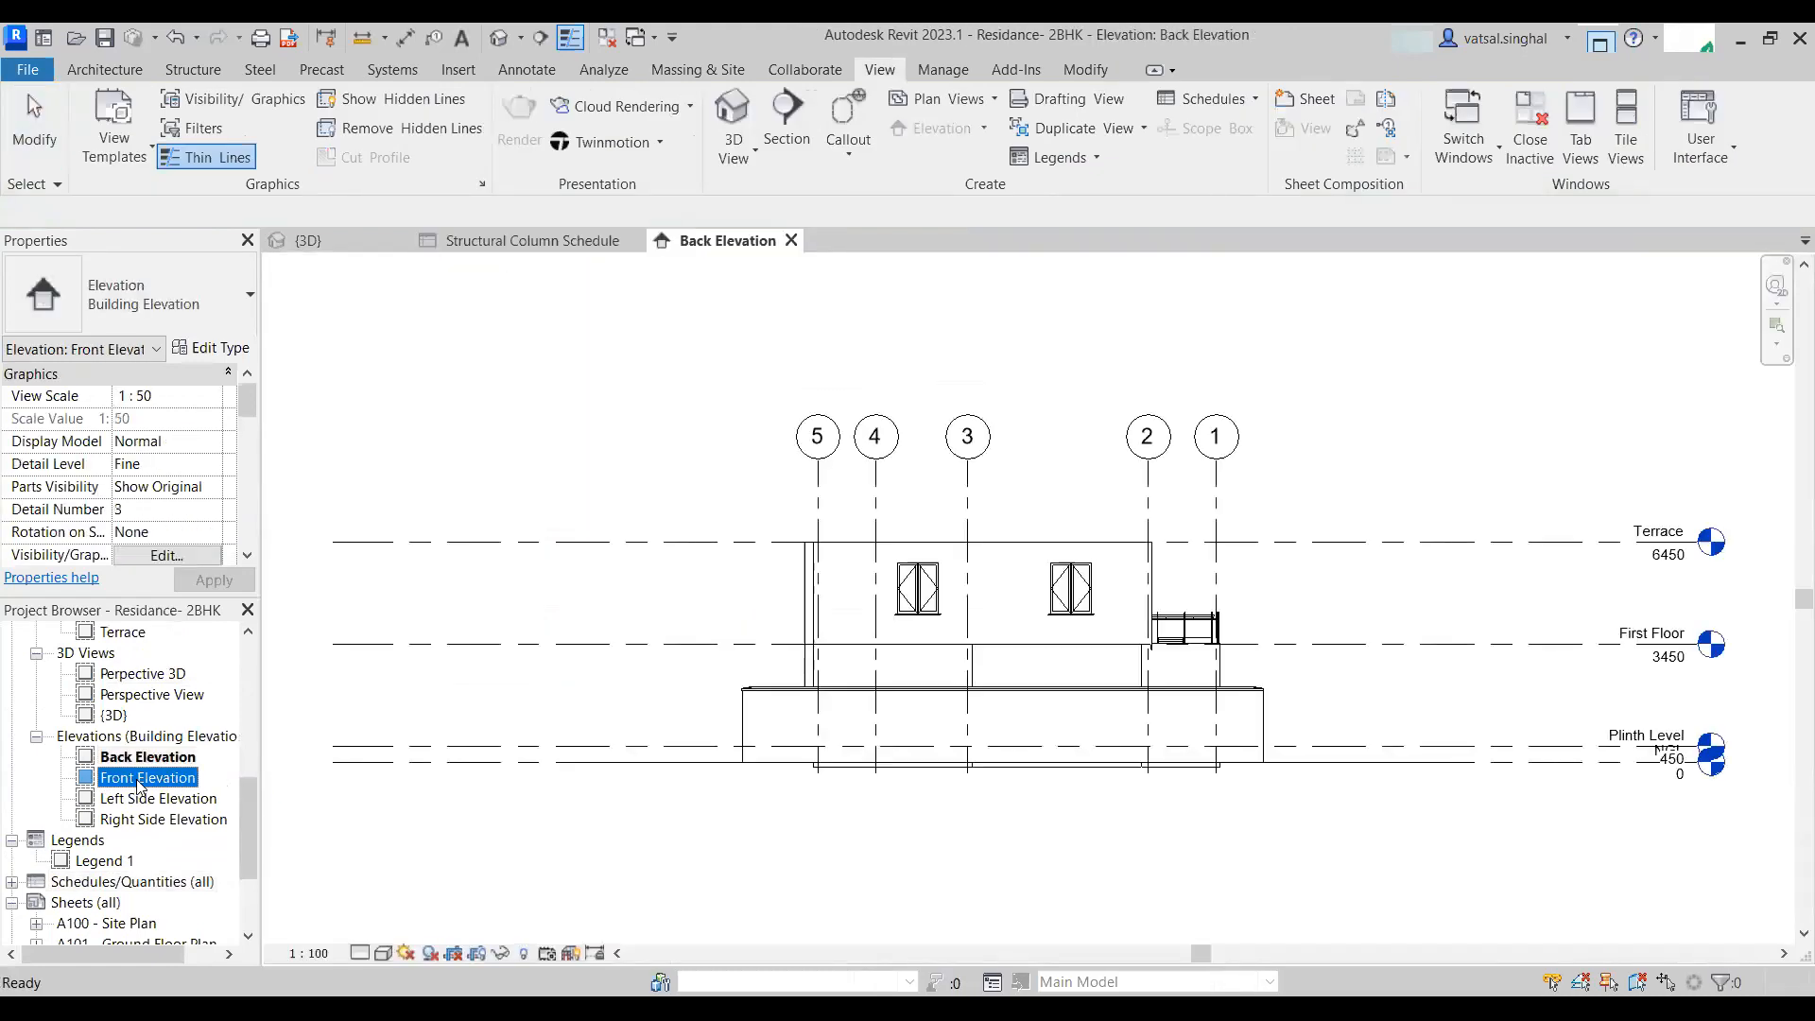
{"action": "scroll", "coordinate": [1125, 555], "scroll_direction": "up", "scroll_amount": 5}
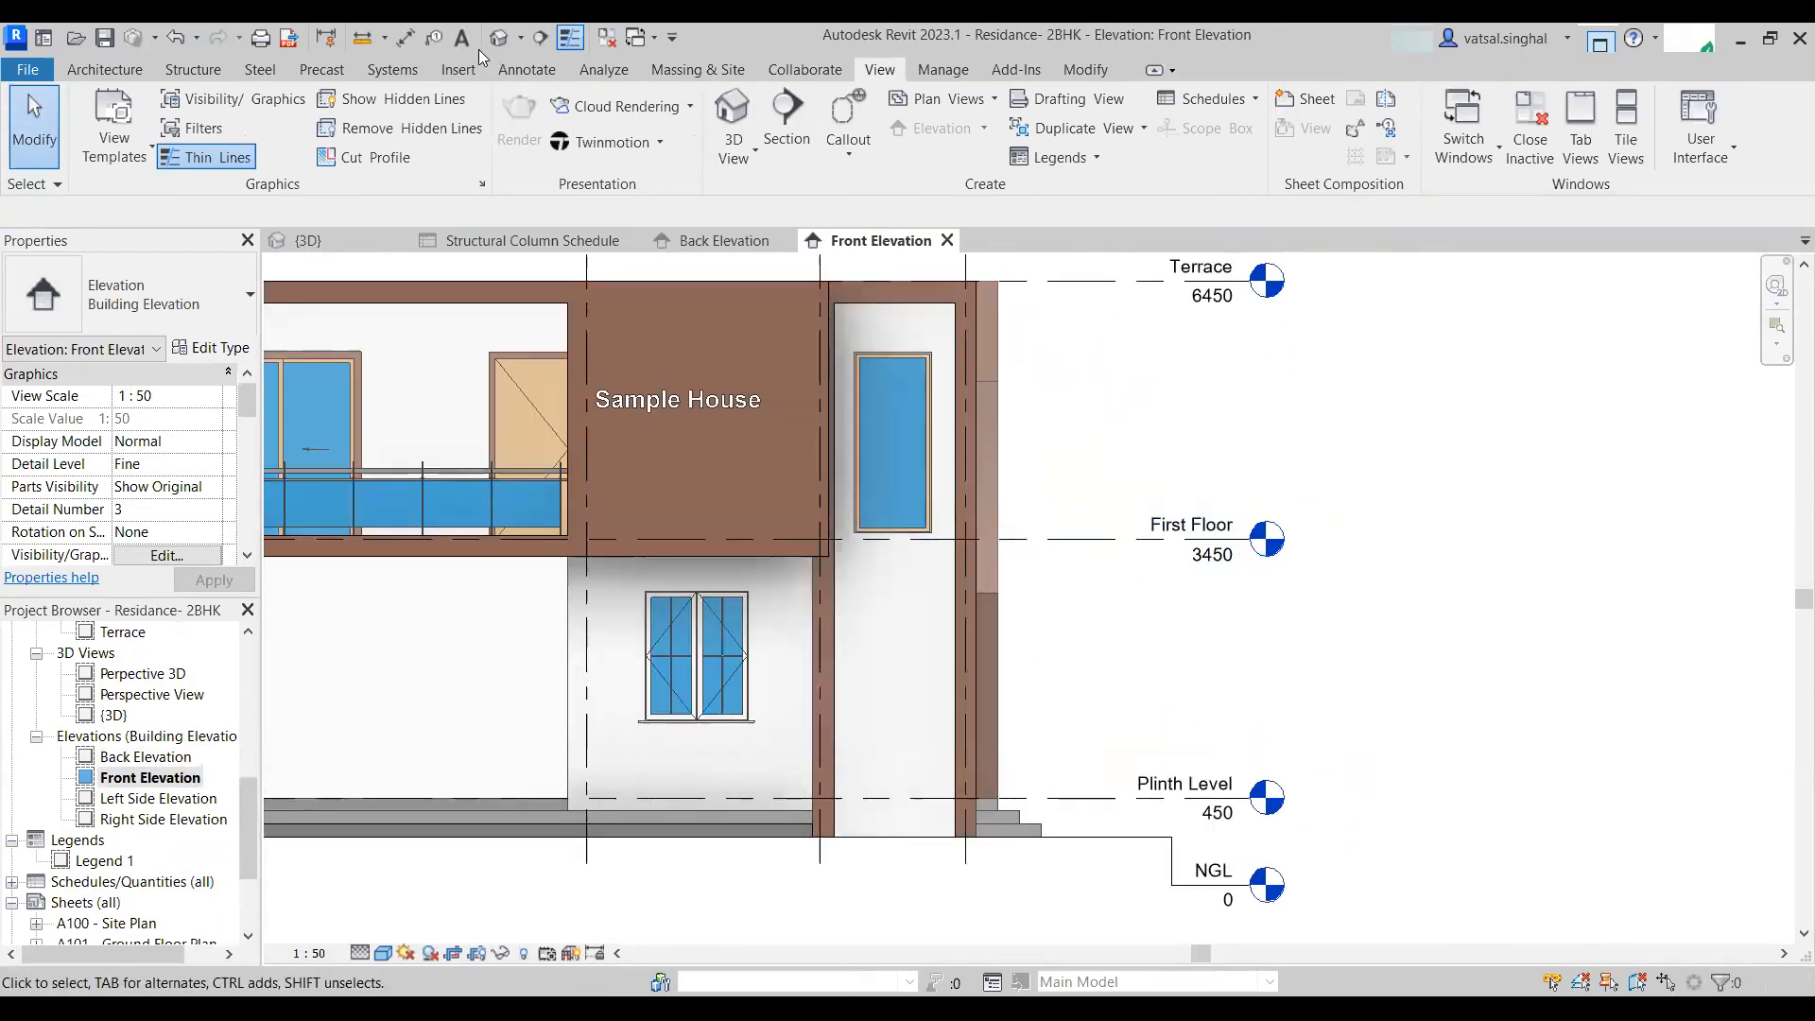
- Try dimensioning between the level lines in the front elevation with the Aligned dimension tool
{"action": "left_click", "coordinate": [405, 37]}
{"action": "left_click", "coordinate": [1074, 541]}
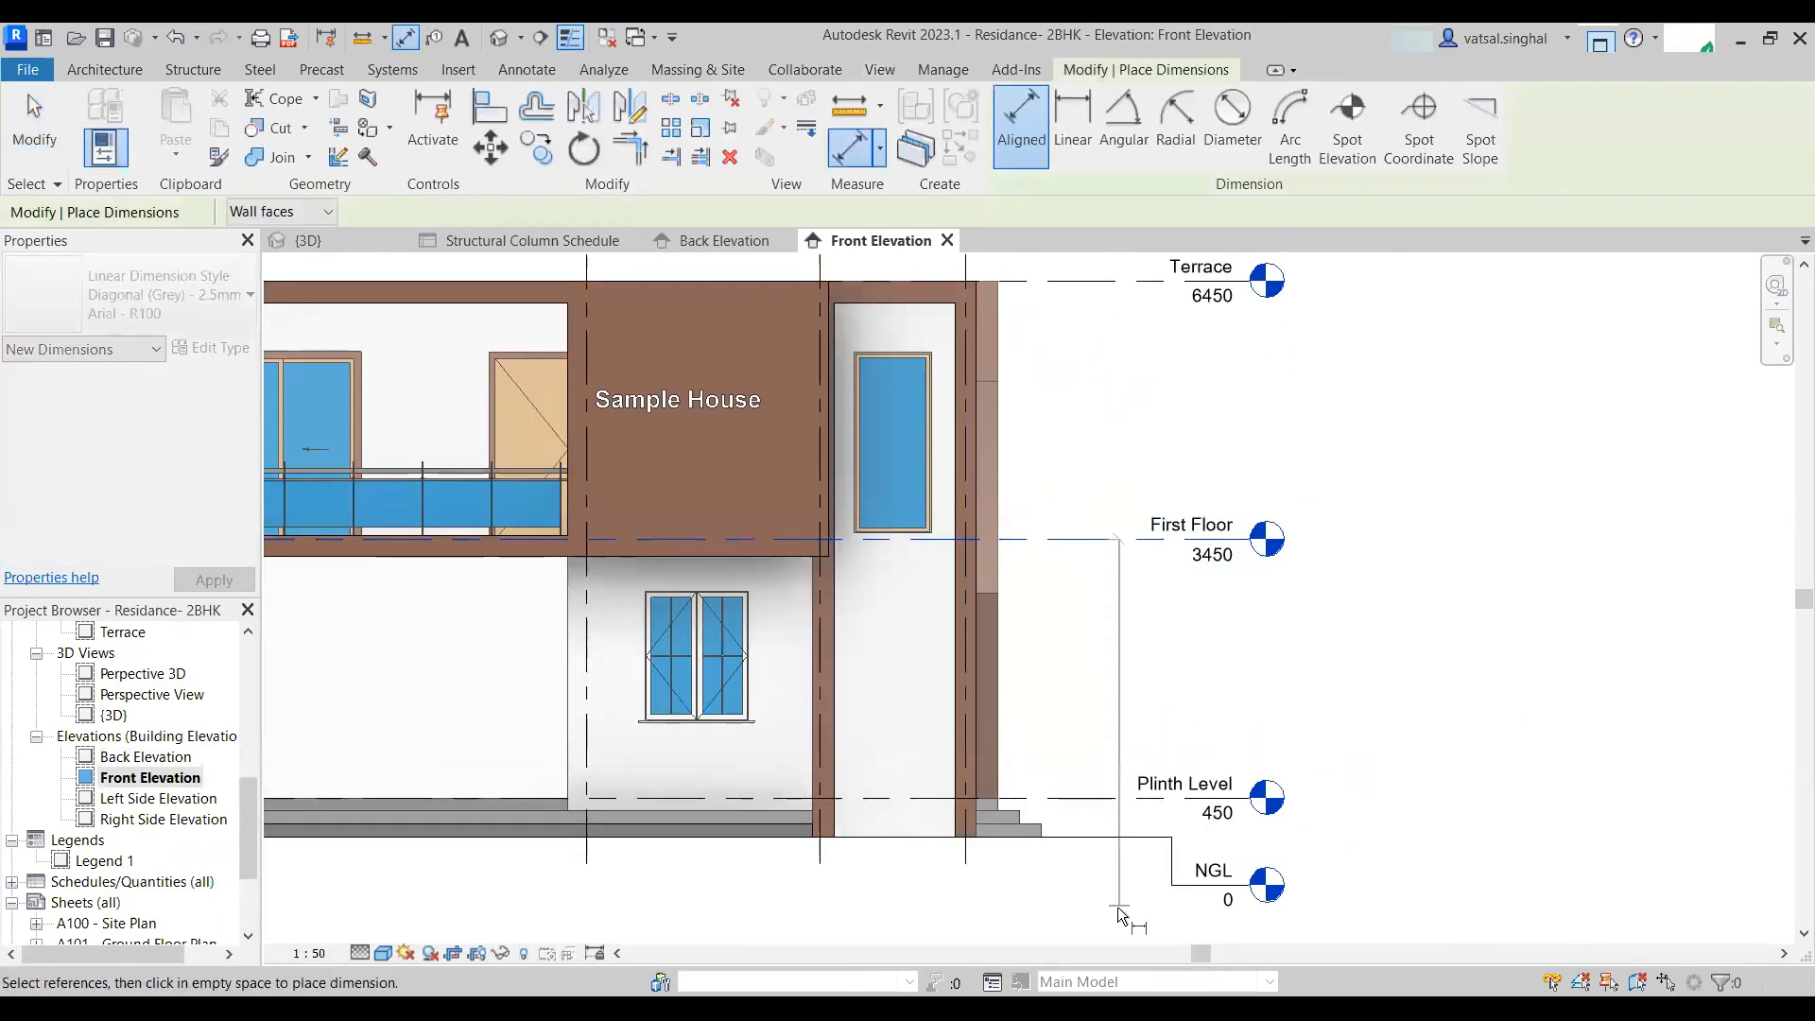
{"action": "scroll", "coordinate": [1079, 688], "scroll_direction": "up", "scroll_amount": 5}
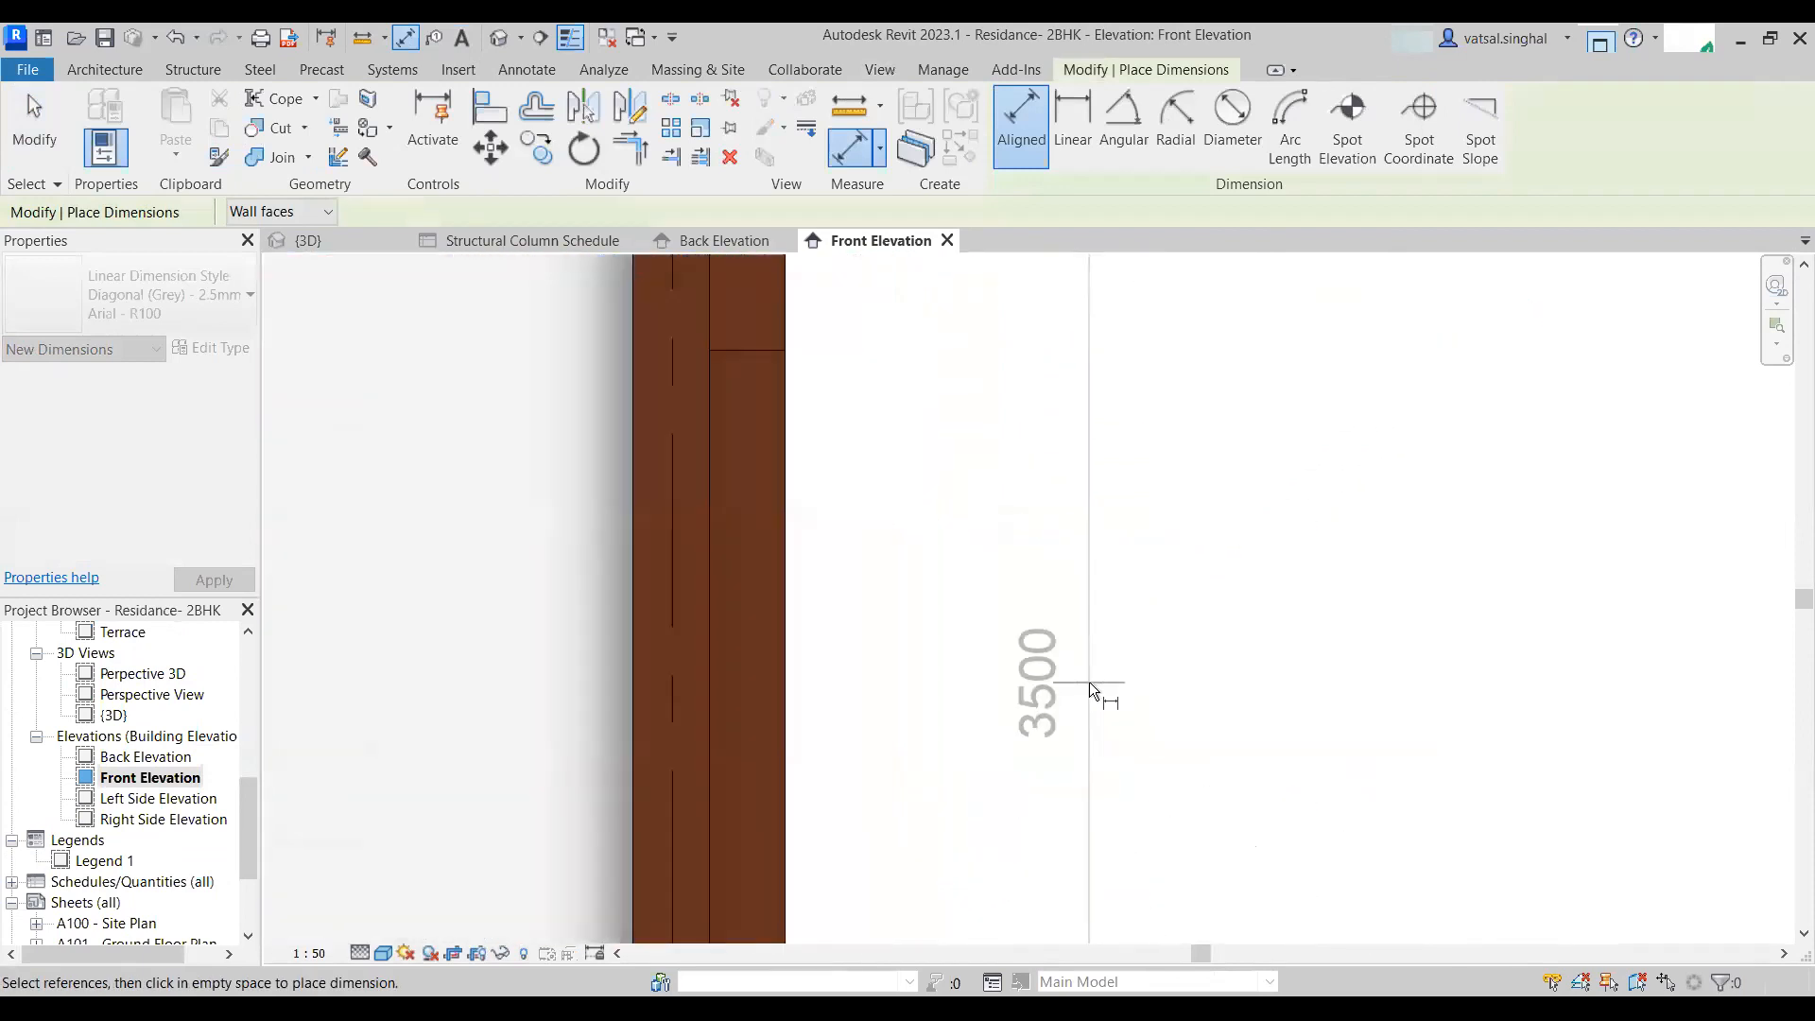
{"action": "scroll", "coordinate": [1088, 682], "scroll_direction": "down", "scroll_amount": 5}
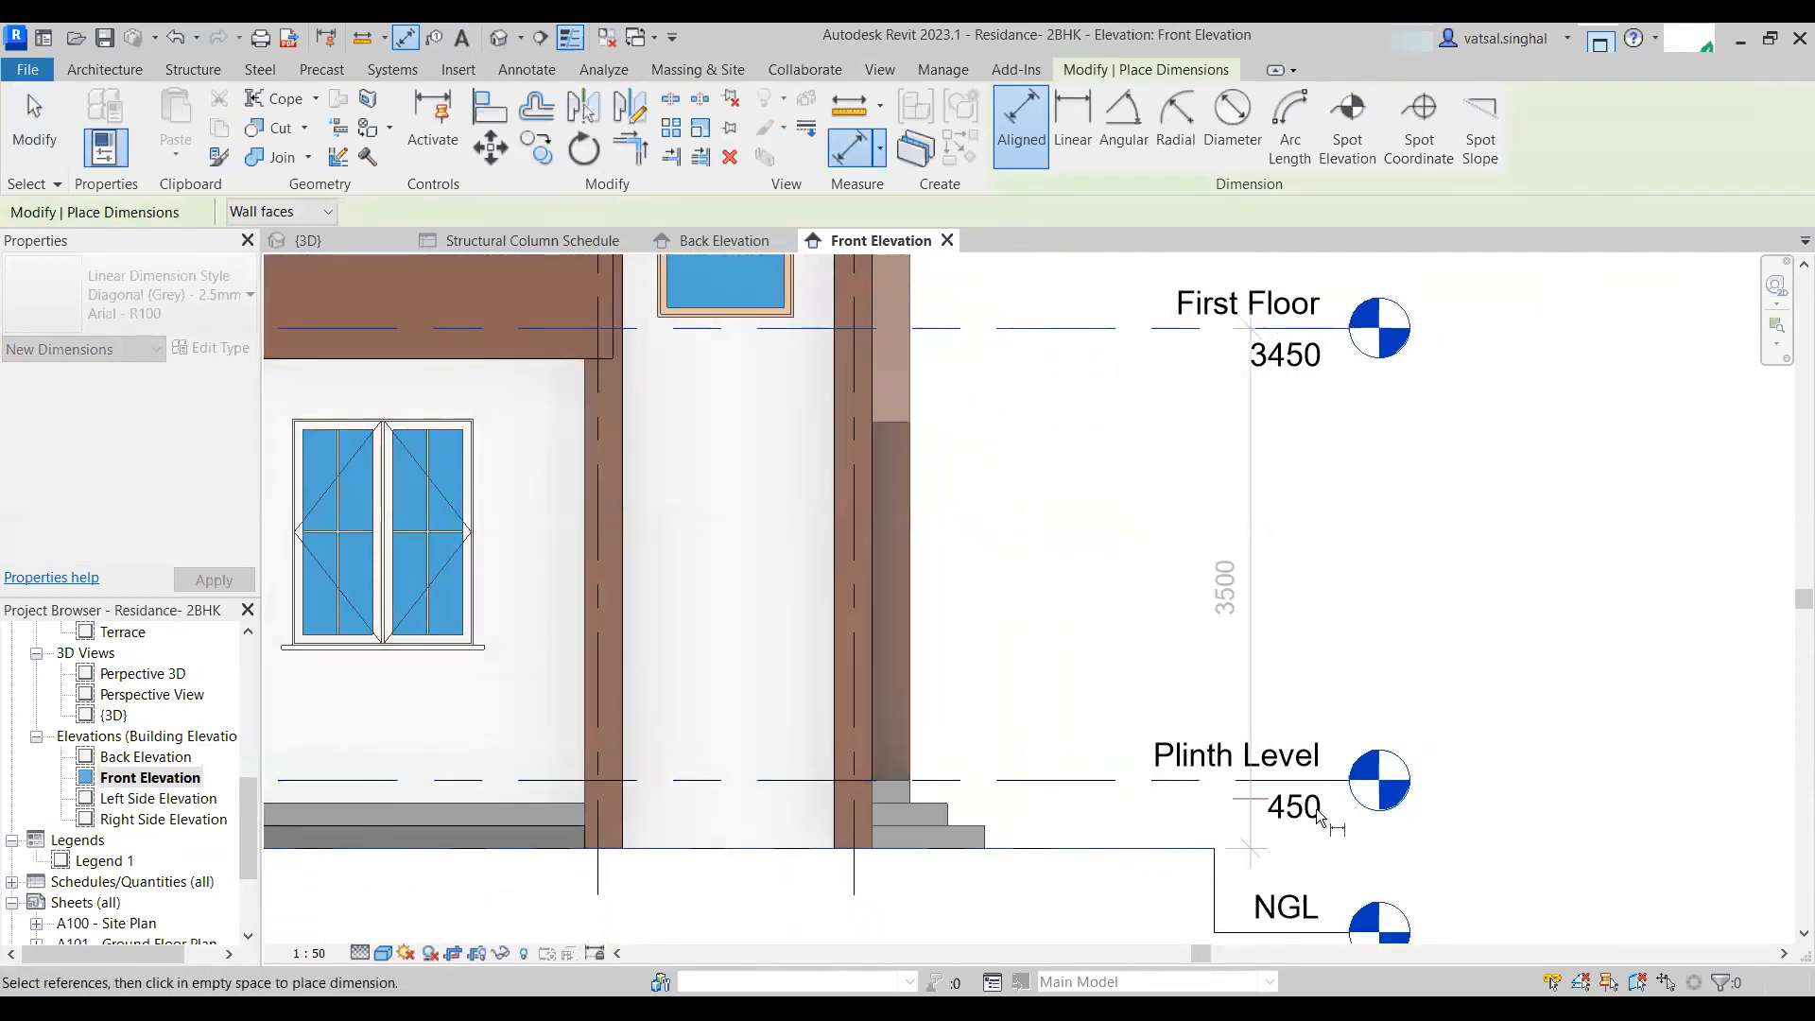
{"action": "scroll", "coordinate": [1058, 718], "scroll_direction": "down", "scroll_amount": 3}
{"action": "key", "text": "Escape"}
{"action": "middle_click_drag", "start_coordinate": [1101, 547], "coordinate": [1147, 899]}
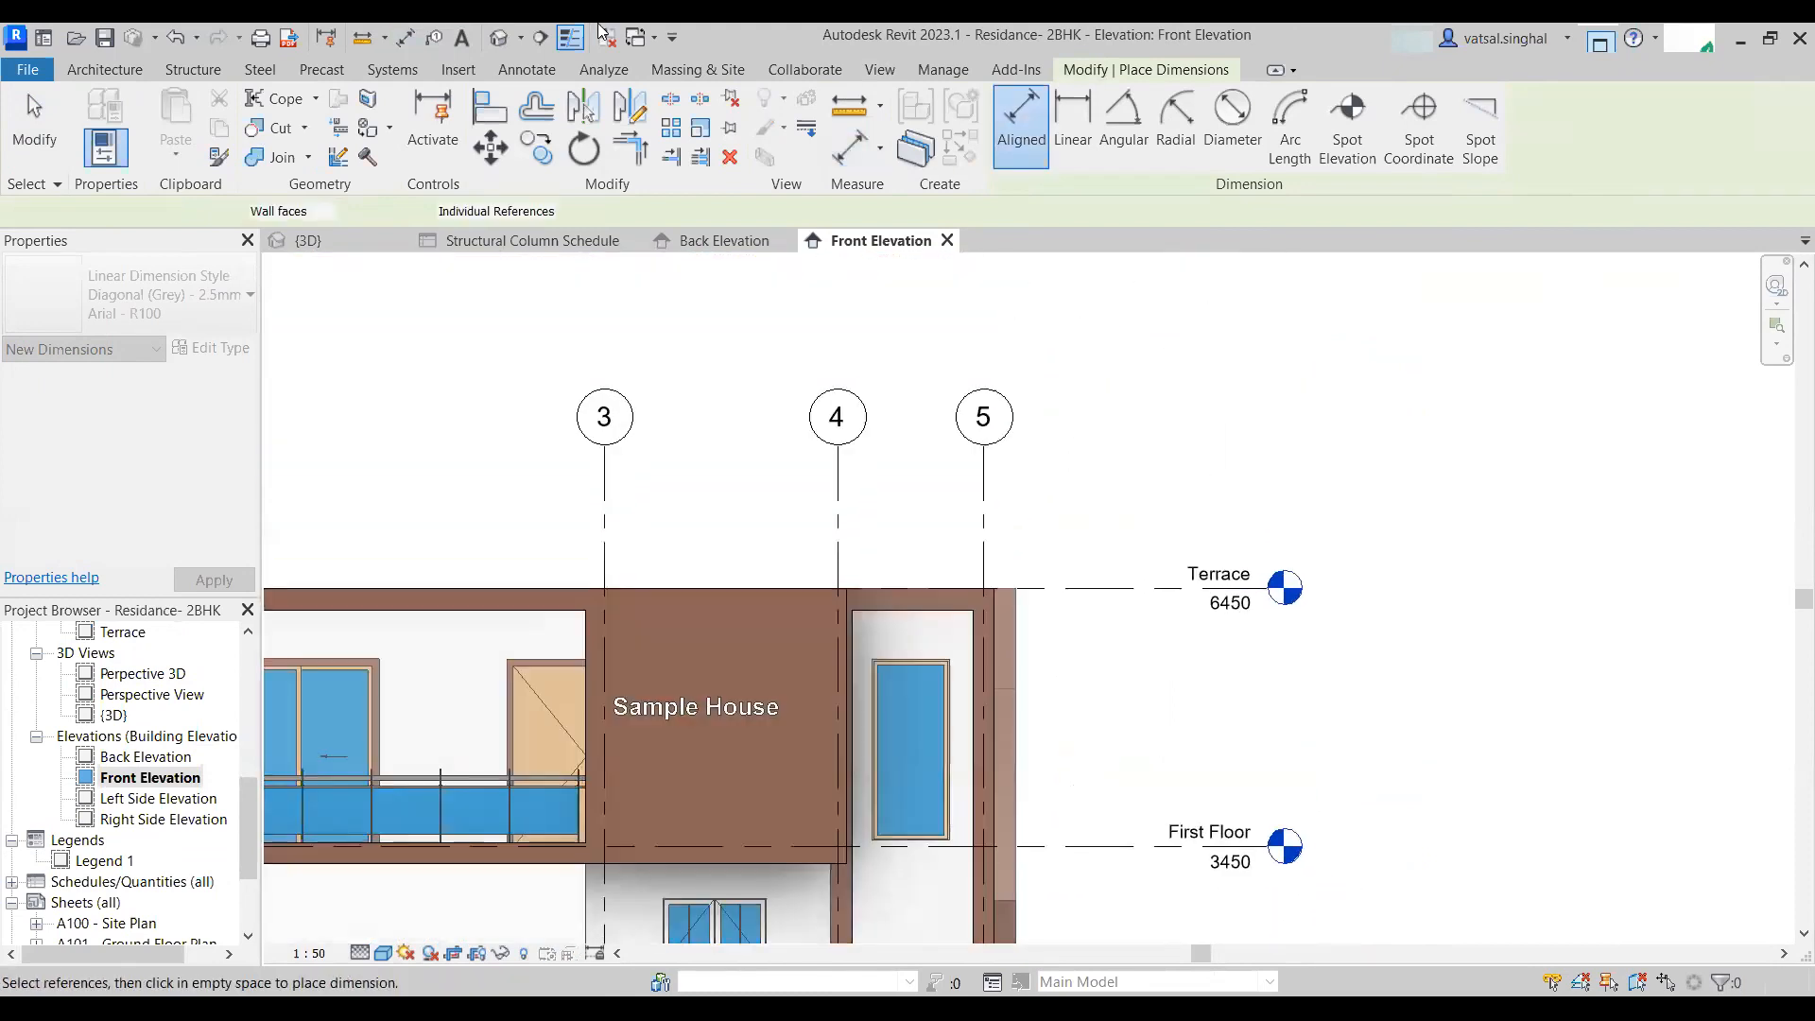
{"action": "left_click", "coordinate": [1112, 588]}
{"action": "scroll", "coordinate": [1117, 733], "scroll_direction": "up", "scroll_amount": 3}
{"action": "scroll", "coordinate": [1105, 726], "scroll_direction": "down", "scroll_amount": 3}
{"action": "middle_click_drag", "start_coordinate": [1125, 742], "coordinate": [1075, 597]}
{"action": "key", "text": "Escape"}
{"action": "key", "text": "Escape"}
{"action": "middle_click", "coordinate": [1073, 750]}
{"action": "middle_click", "coordinate": [1072, 750]}
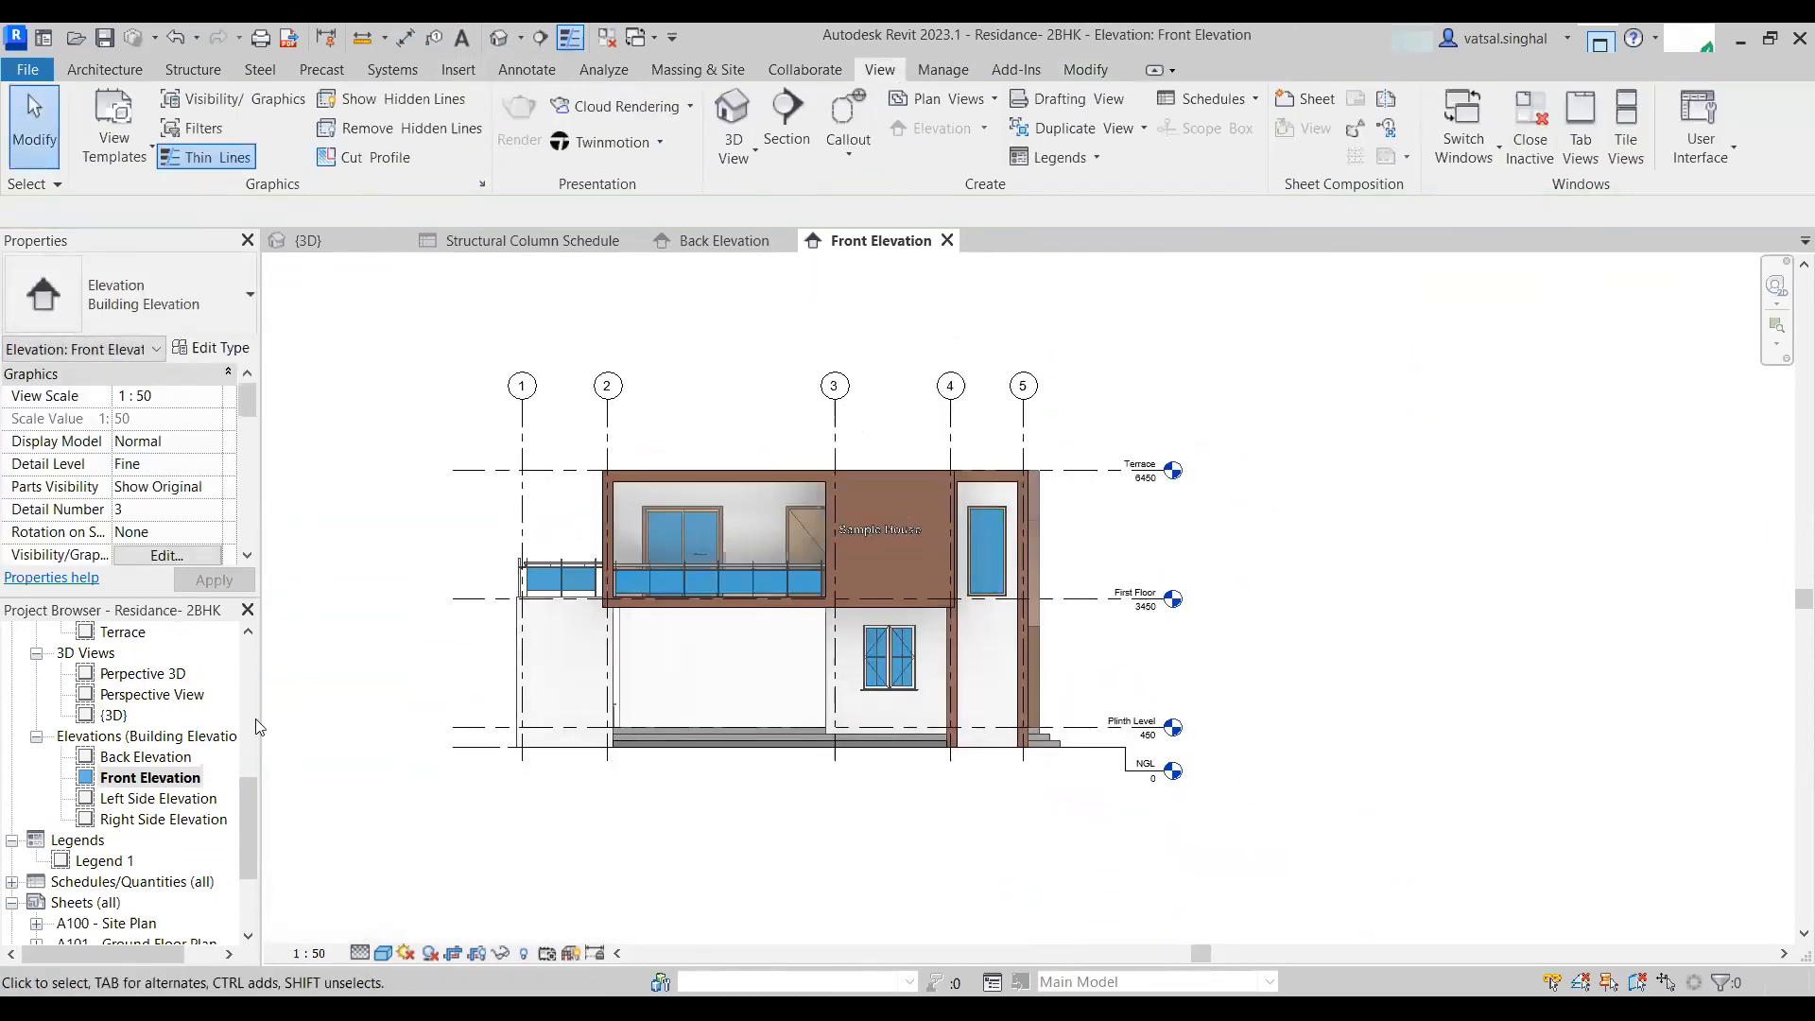
- Reopen the Structural Column Schedule from the Schedules/Quantities list
{"action": "scroll", "coordinate": [130, 787], "scroll_direction": "down", "scroll_amount": 5}
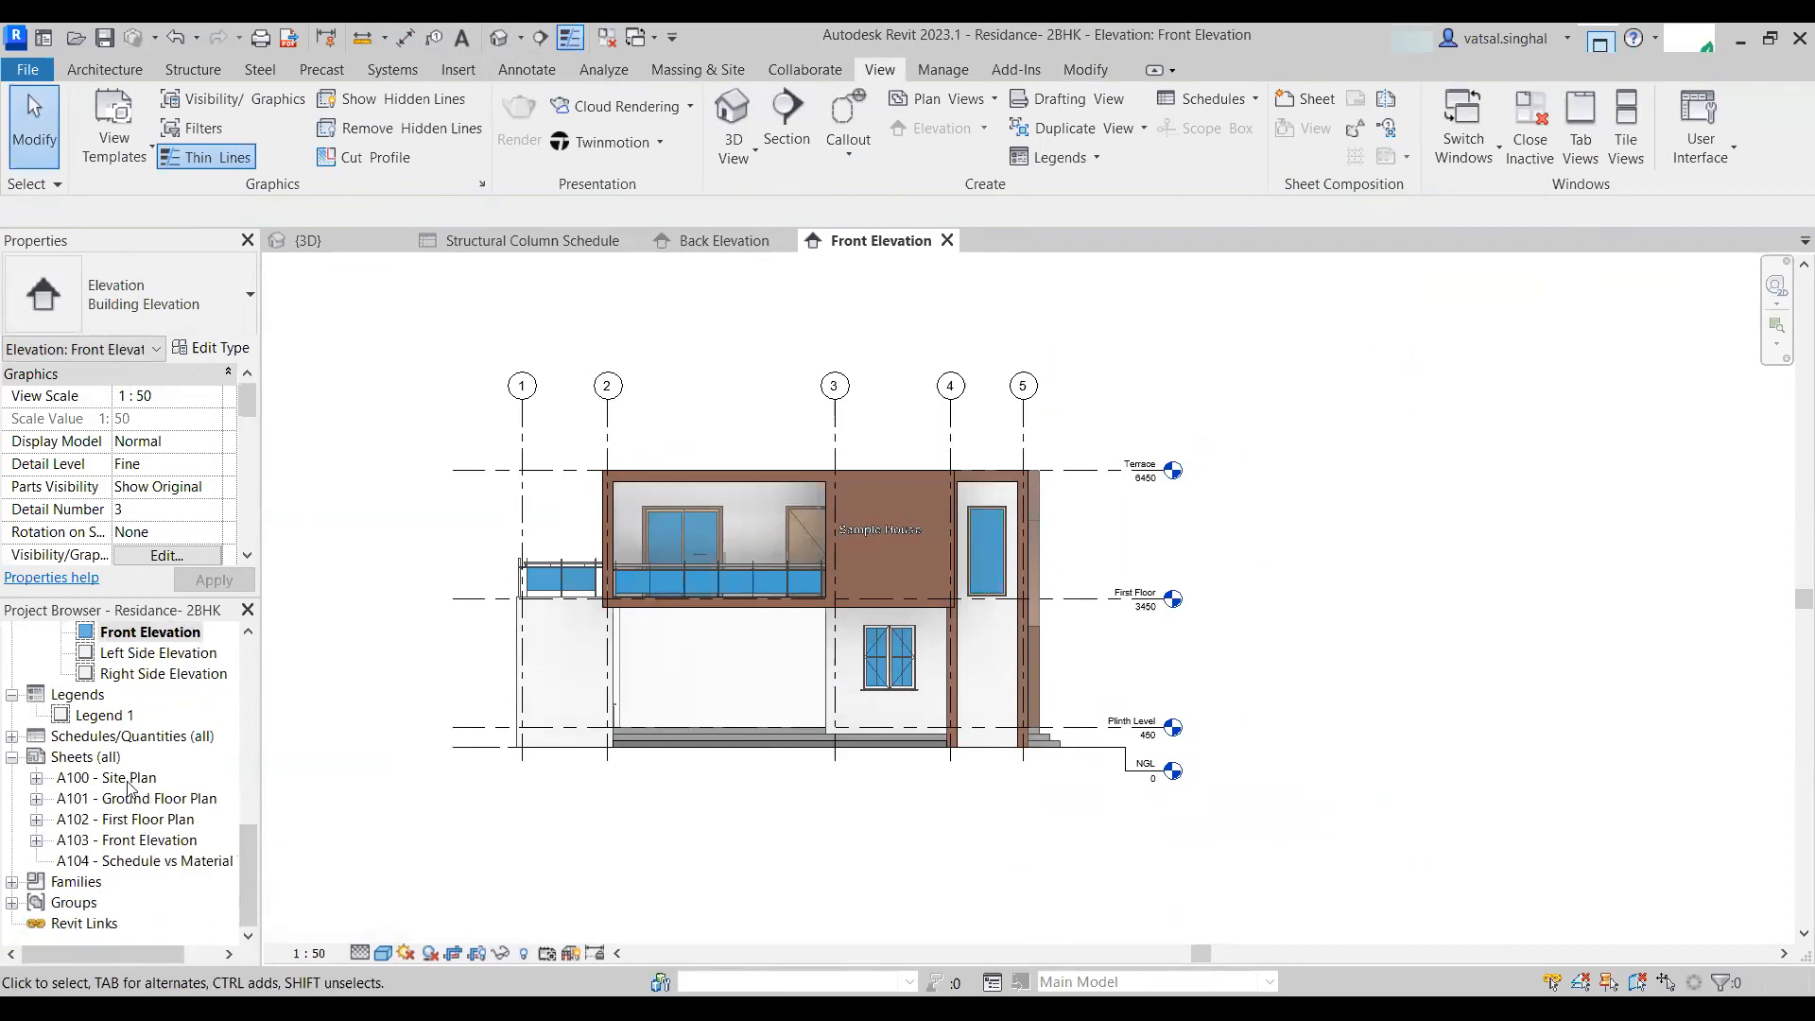
{"action": "left_click", "coordinate": [11, 736]}
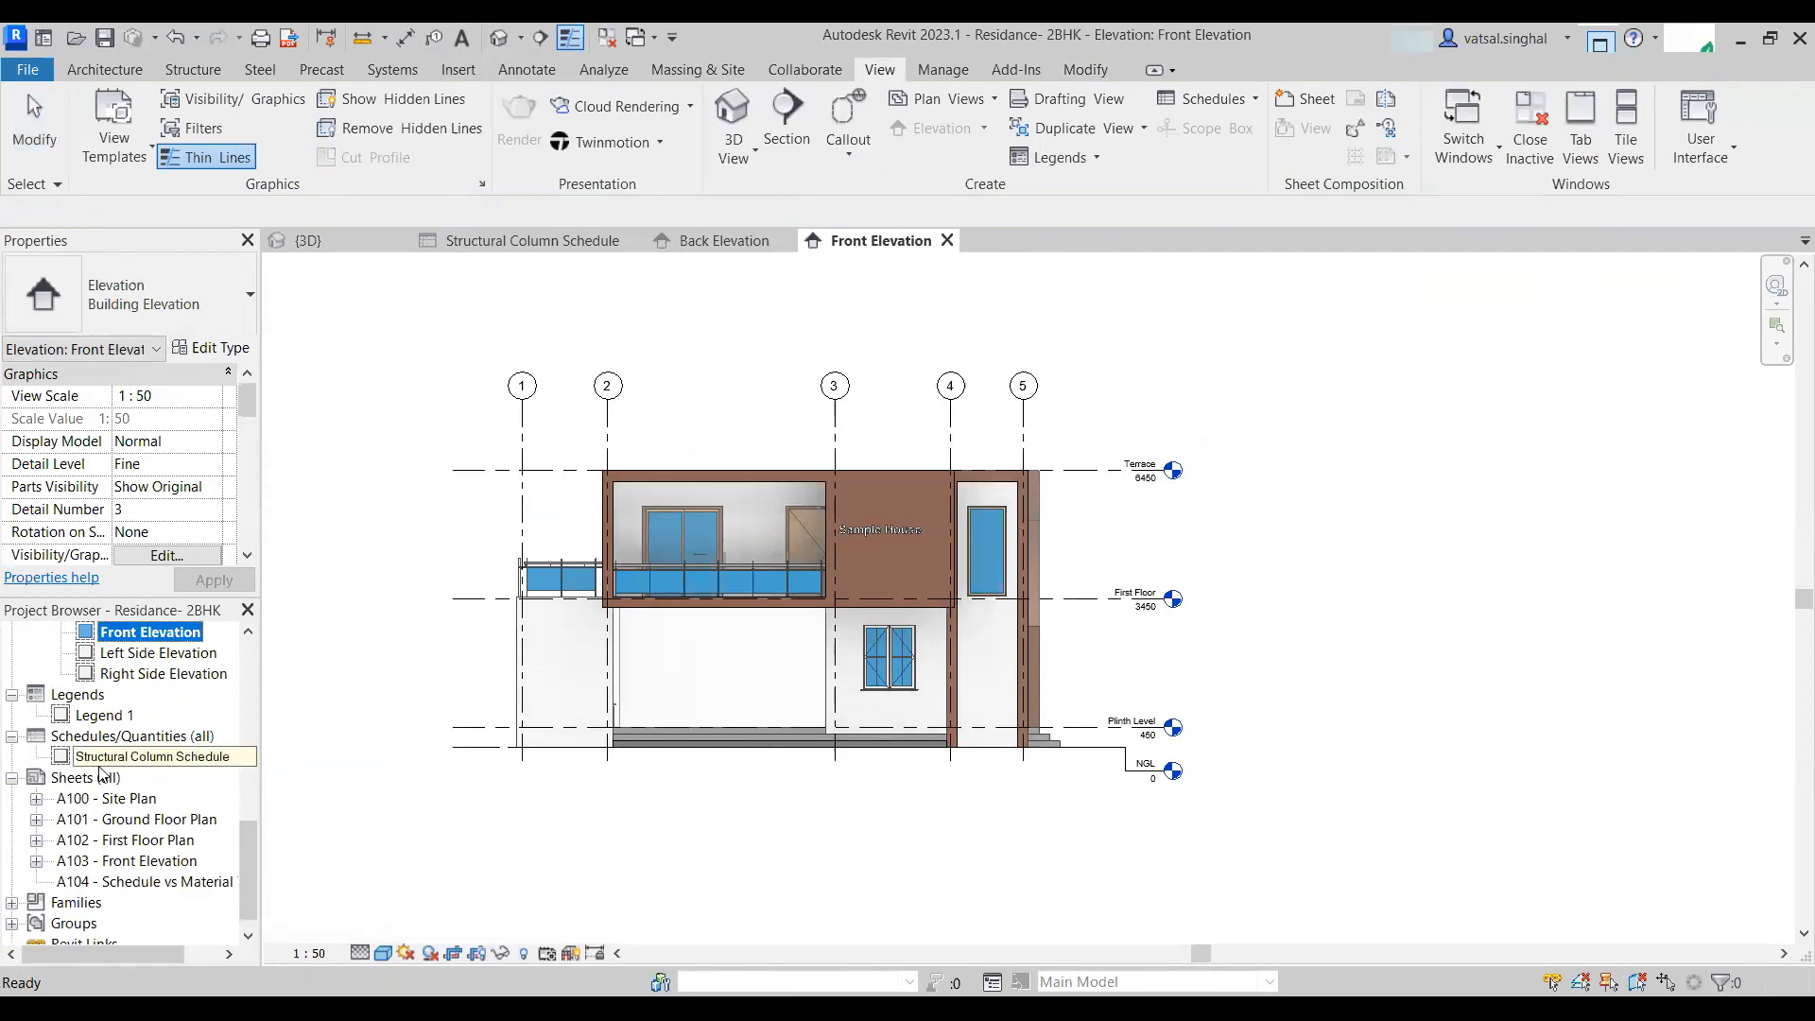
{"action": "double_click", "coordinate": [104, 757]}
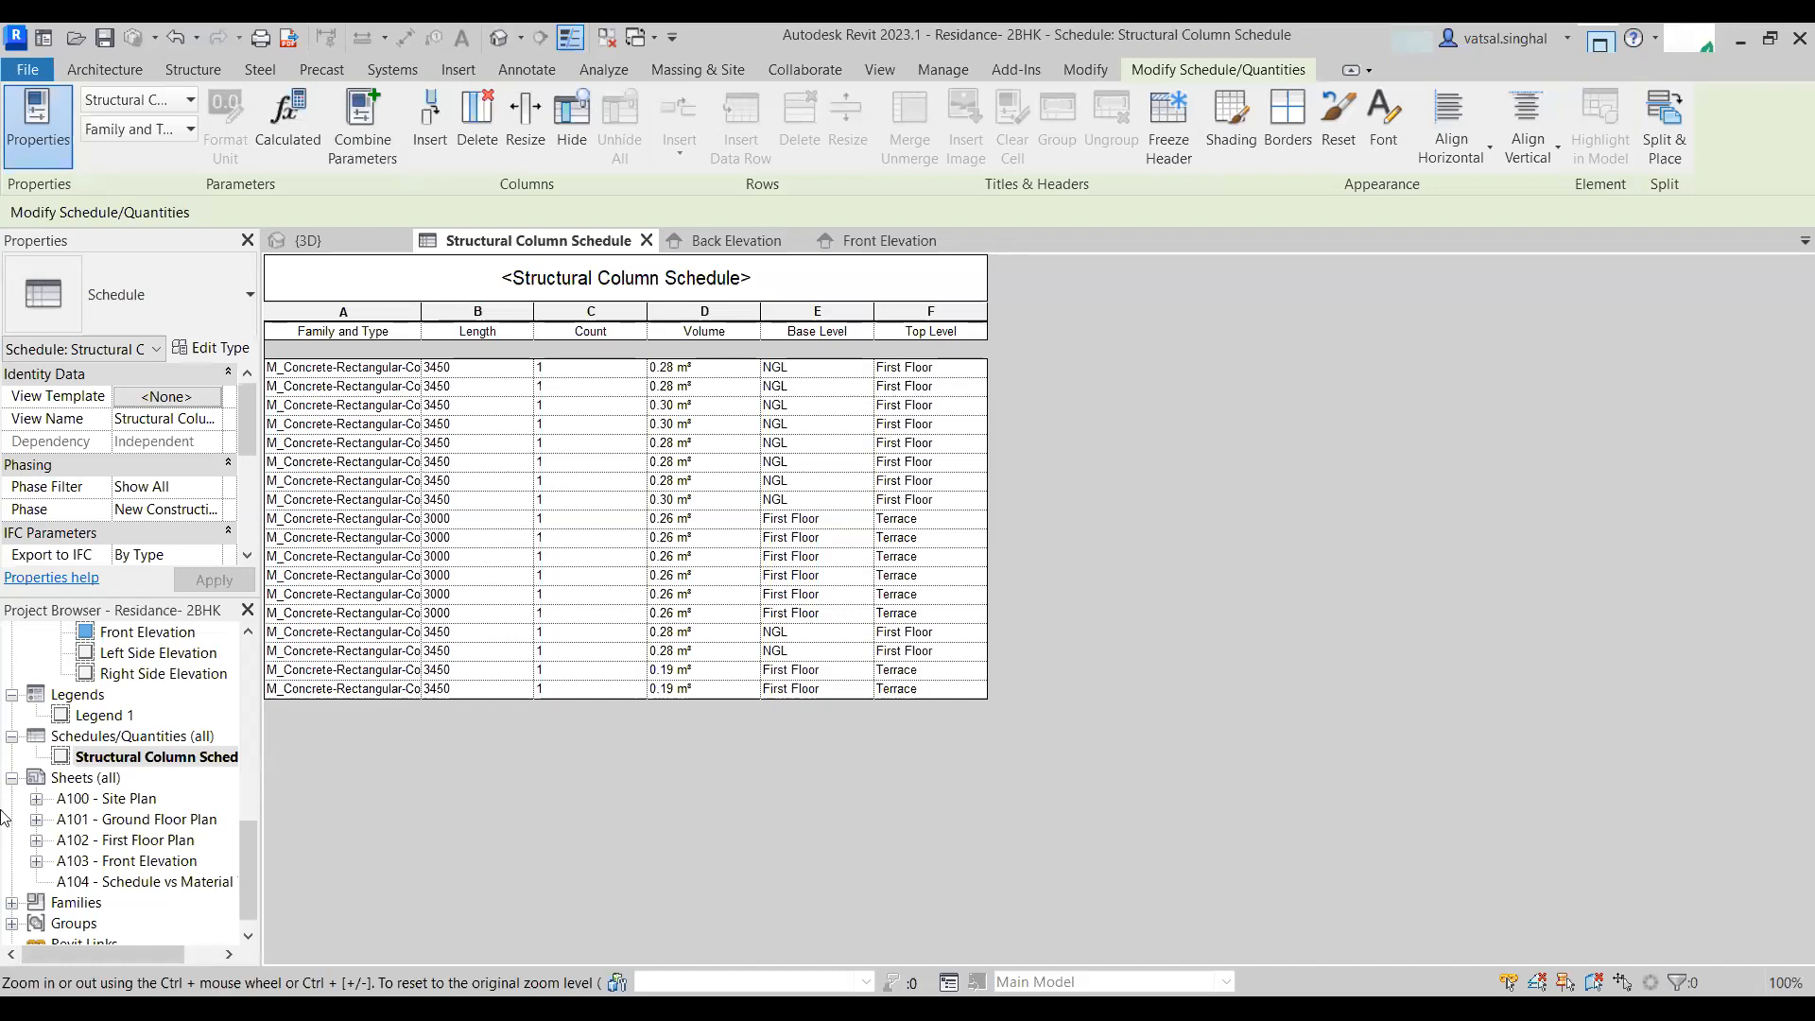
- Open the 3D view and then the Site Plan floor plan view
{"action": "left_click", "coordinate": [504, 43]}
{"action": "scroll", "coordinate": [140, 752], "scroll_direction": "up", "scroll_amount": 5}
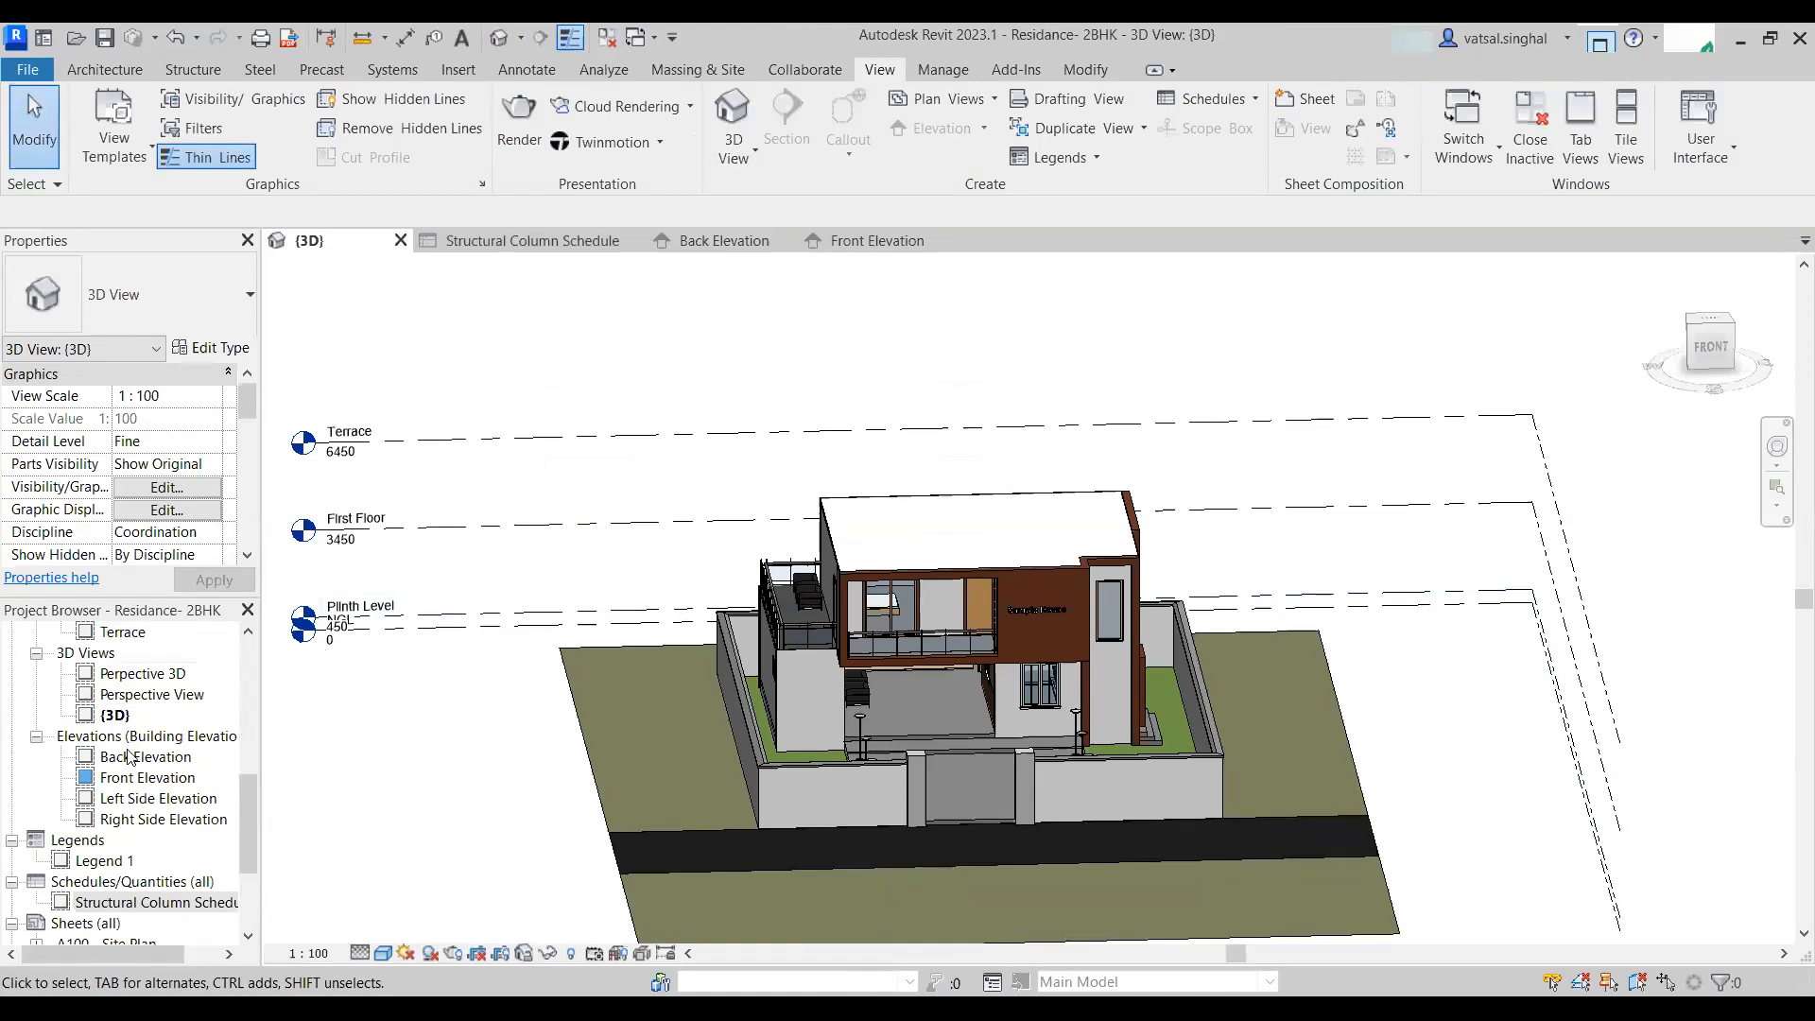
{"action": "scroll", "coordinate": [142, 746], "scroll_direction": "up", "scroll_amount": 2}
{"action": "double_click", "coordinate": [125, 819]}
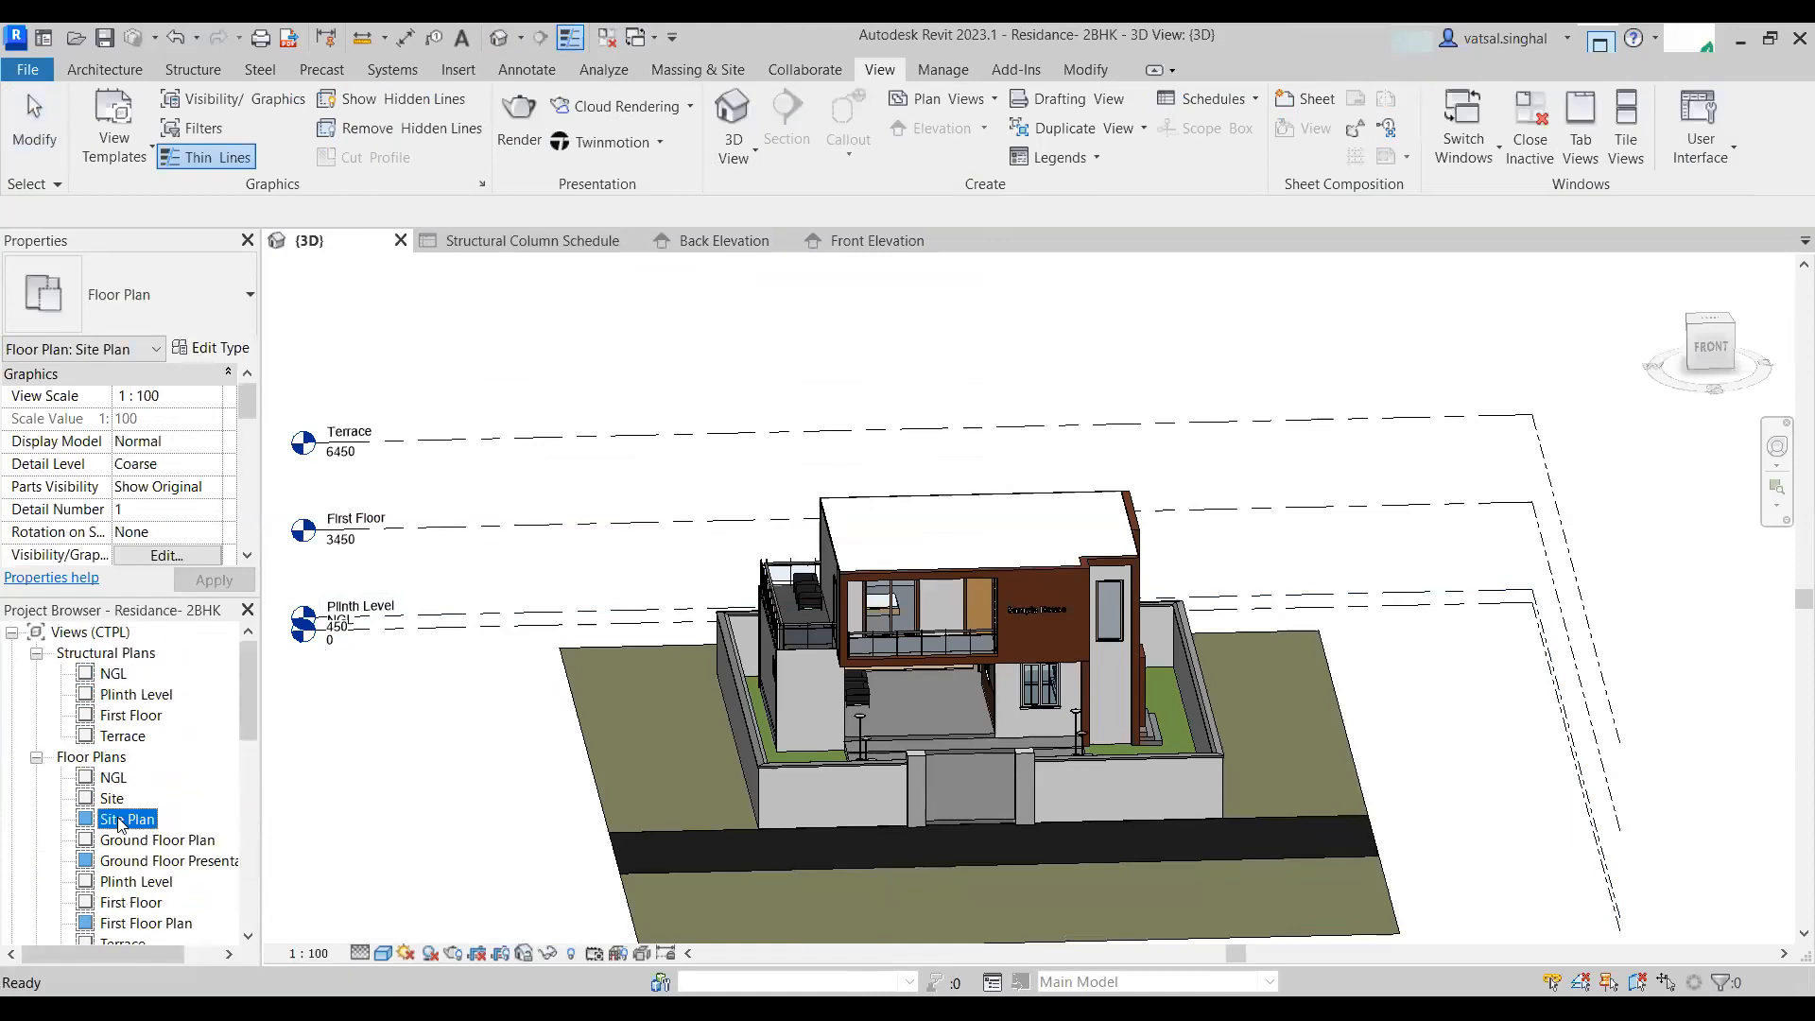
{"action": "scroll", "coordinate": [891, 640], "scroll_direction": "down", "scroll_amount": 2}
{"action": "middle_click_drag", "start_coordinate": [888, 641], "coordinate": [639, 640]}
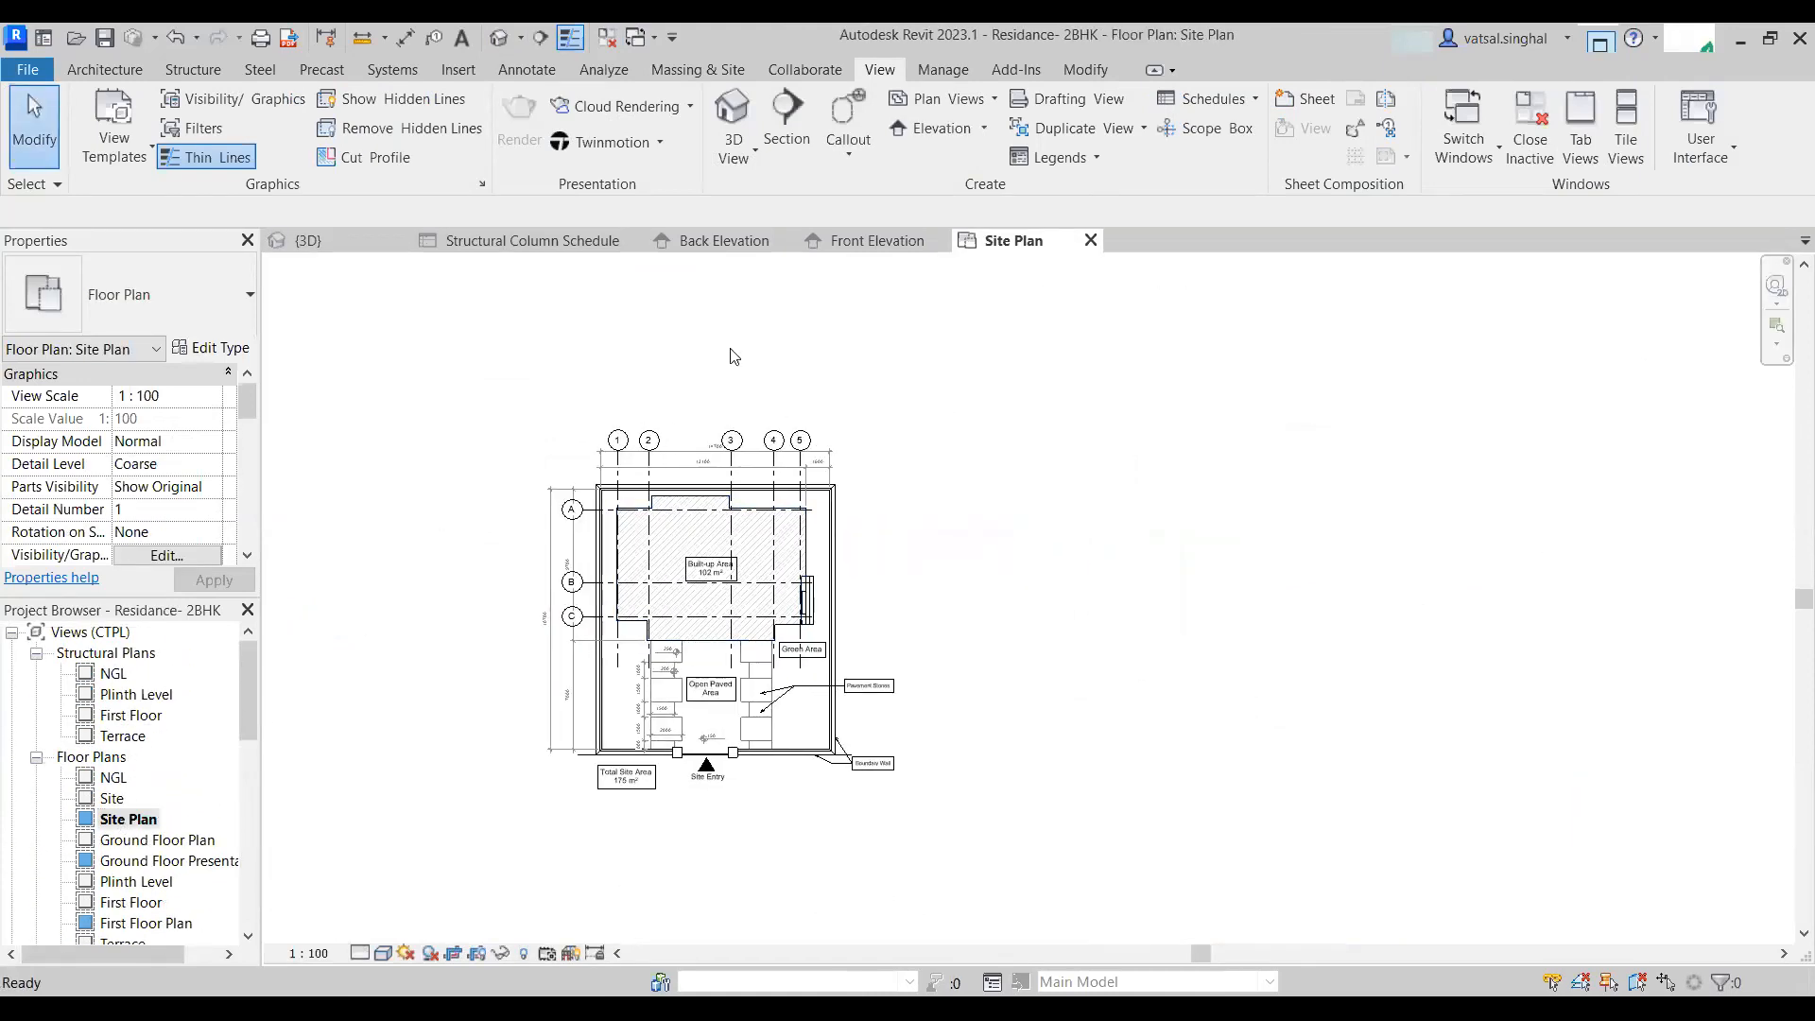
- Start the structural Column tool with the M_Concrete-Rectangular-Column 200 X 300 type
{"action": "left_click", "coordinate": [196, 66]}
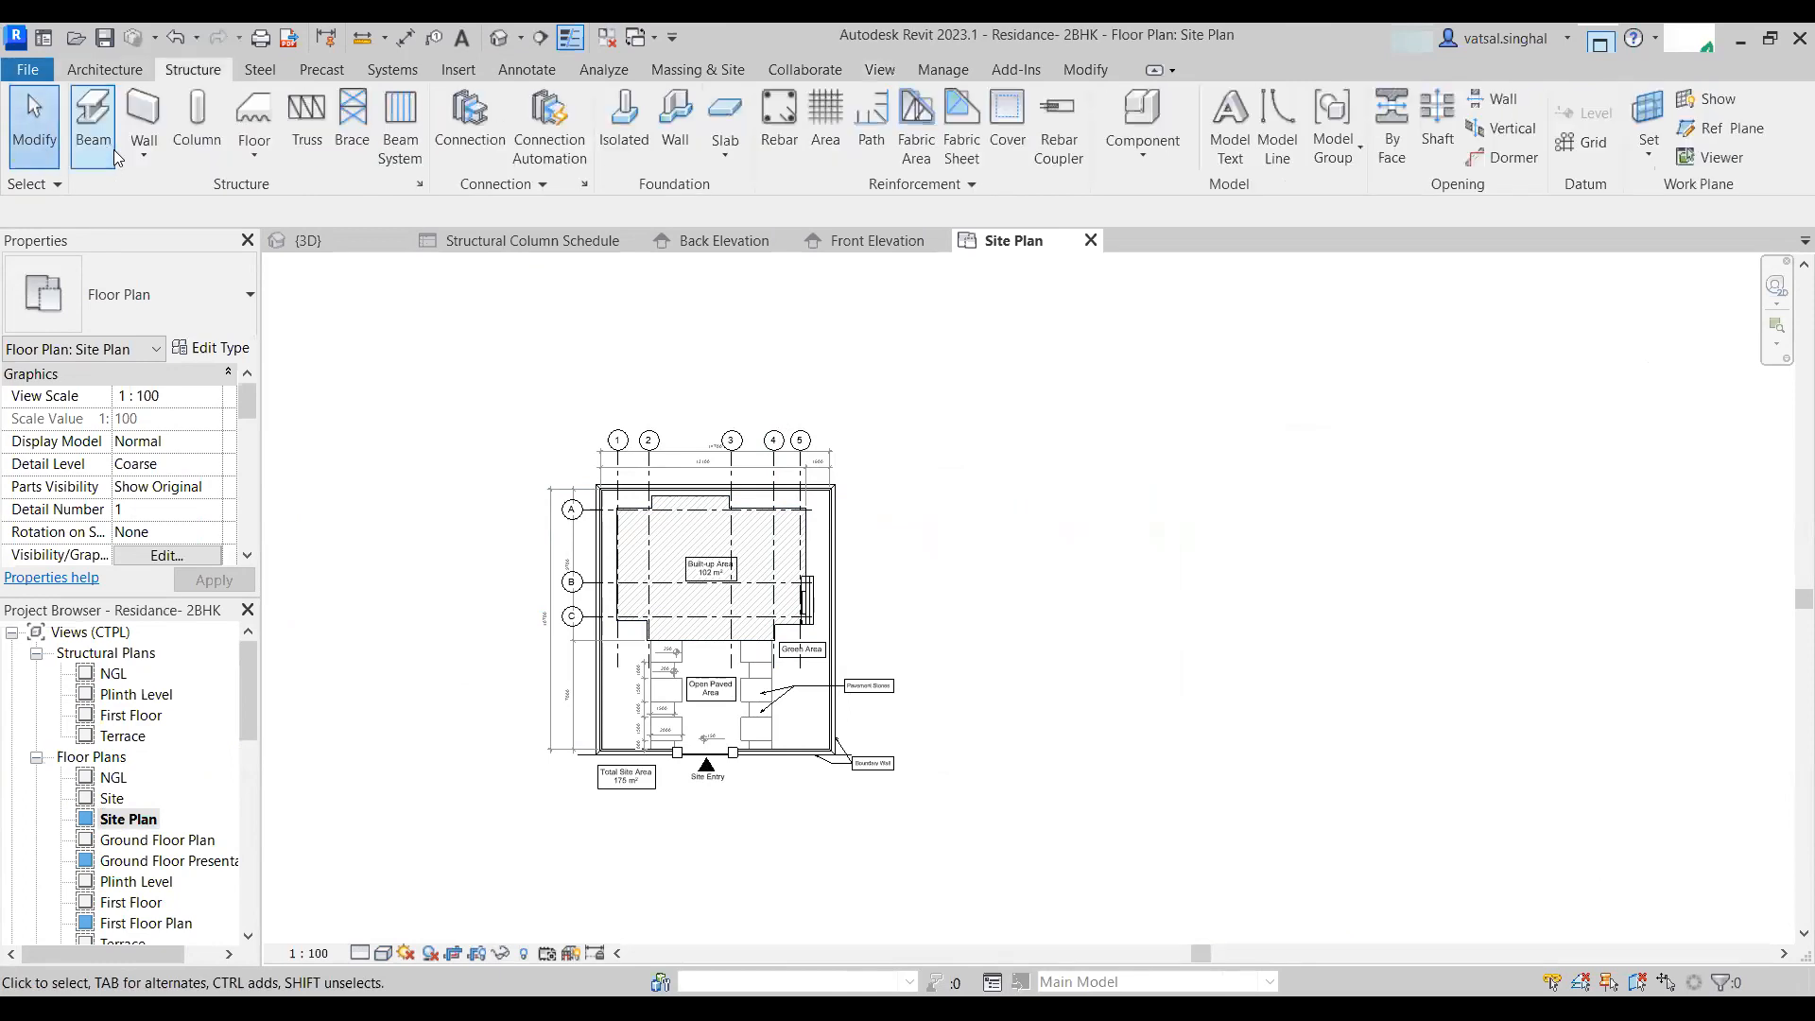
{"action": "left_click", "coordinate": [197, 141]}
{"action": "left_click", "coordinate": [110, 281]}
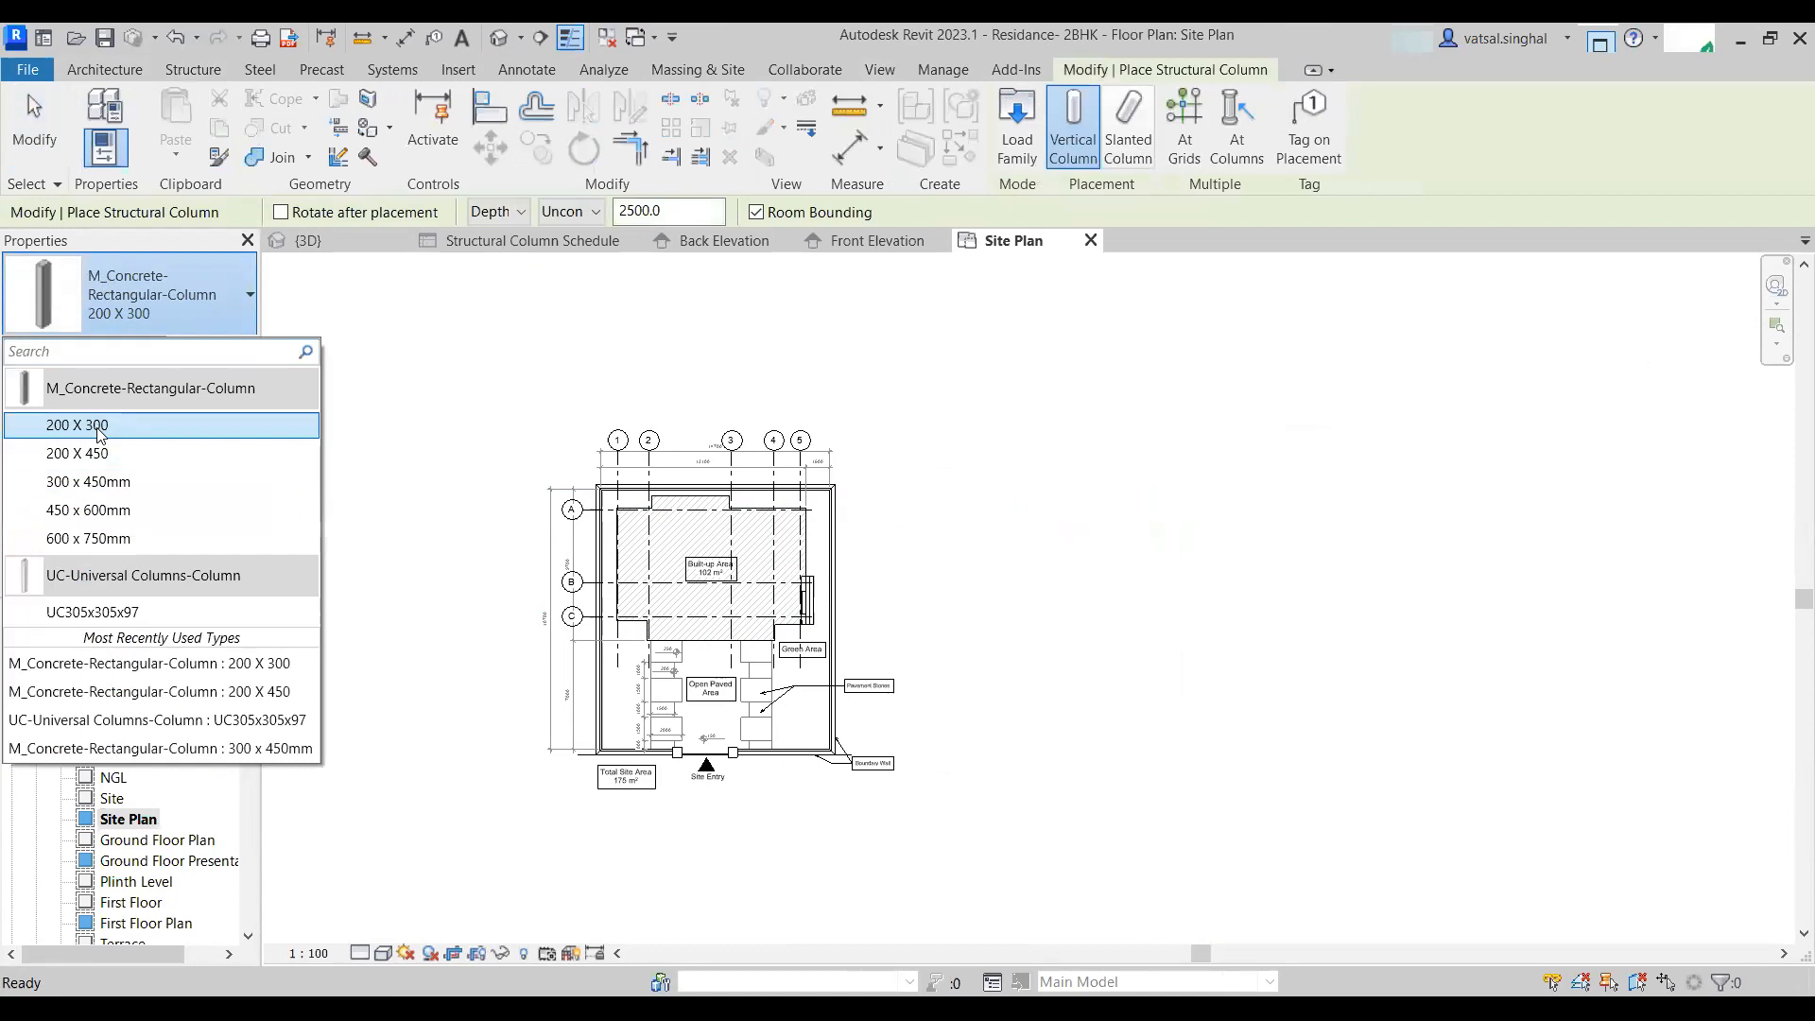
{"action": "left_click", "coordinate": [102, 425]}
- Set the structural column placement to Height with the top level Terrace
{"action": "scroll", "coordinate": [922, 551], "scroll_direction": "up", "scroll_amount": 3}
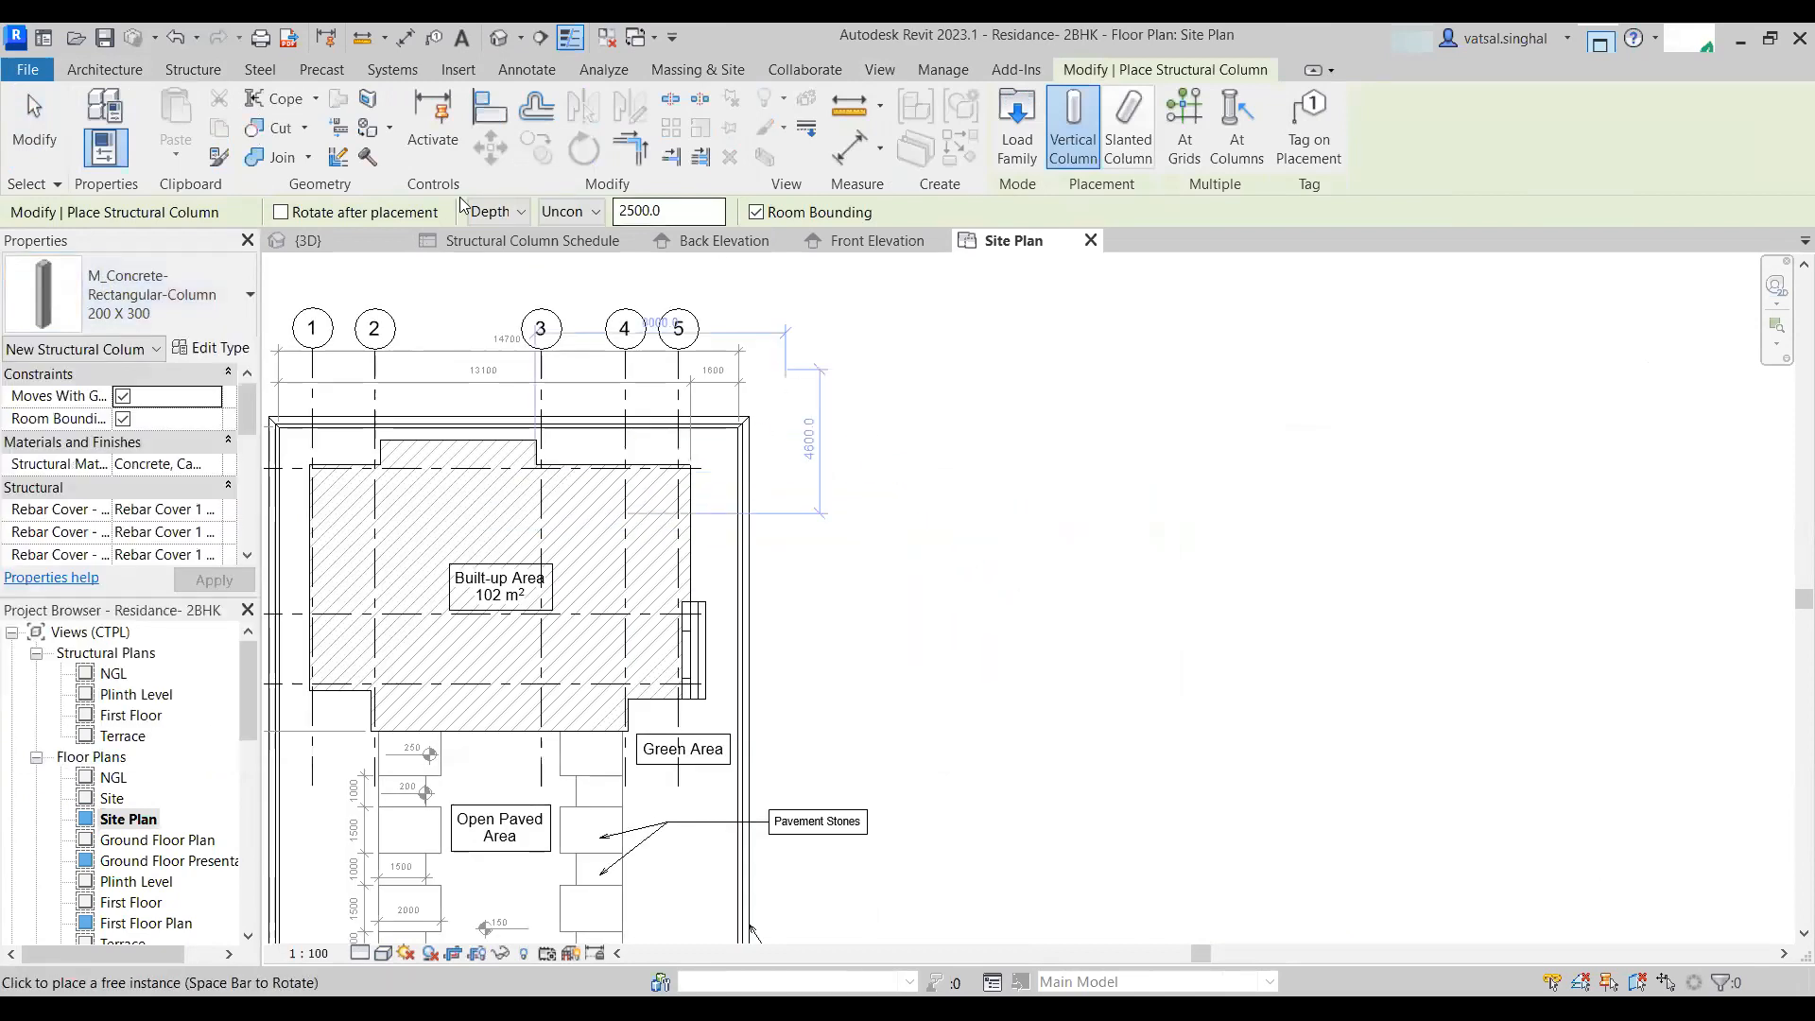
{"action": "left_click", "coordinate": [501, 211]}
{"action": "left_click", "coordinate": [497, 248]}
{"action": "left_click", "coordinate": [561, 212]}
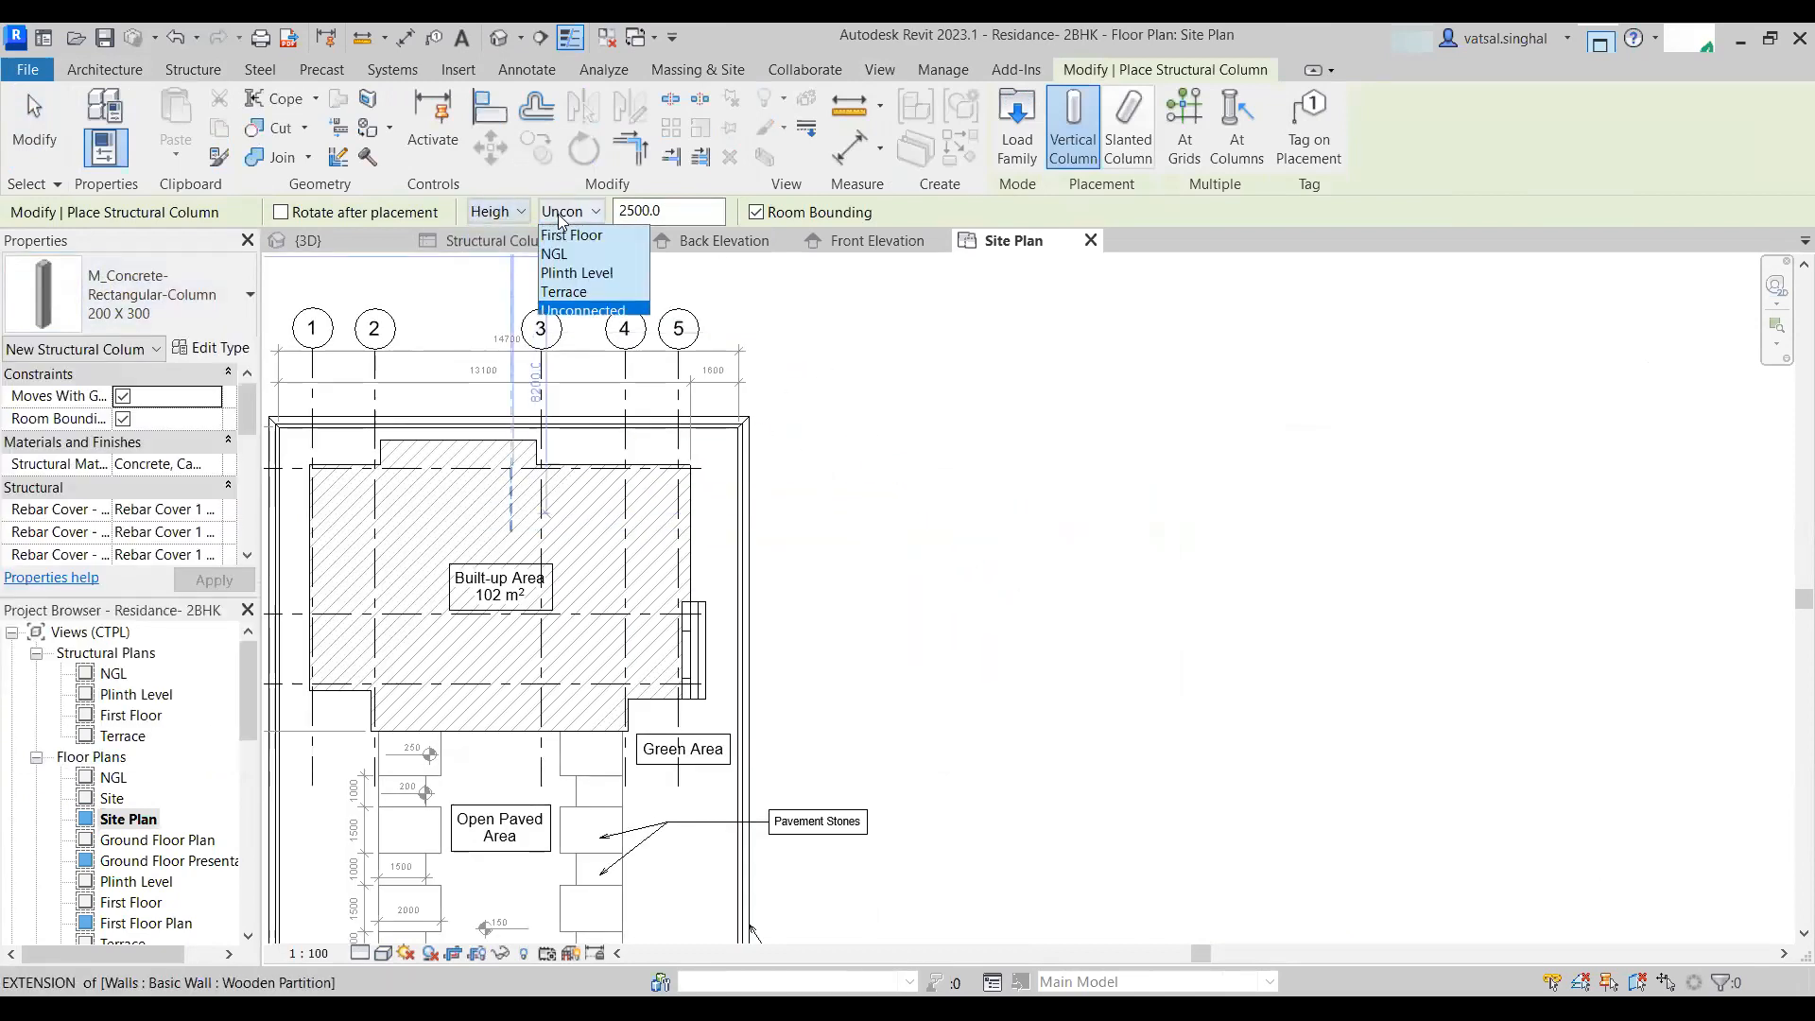
{"action": "left_click", "coordinate": [565, 291]}
- Place a column just outside the upper-right corner of the site boundary wall, then exit the command
{"action": "scroll", "coordinate": [810, 377], "scroll_direction": "up", "scroll_amount": 2}
{"action": "scroll", "coordinate": [812, 397], "scroll_direction": "up", "scroll_amount": 2}
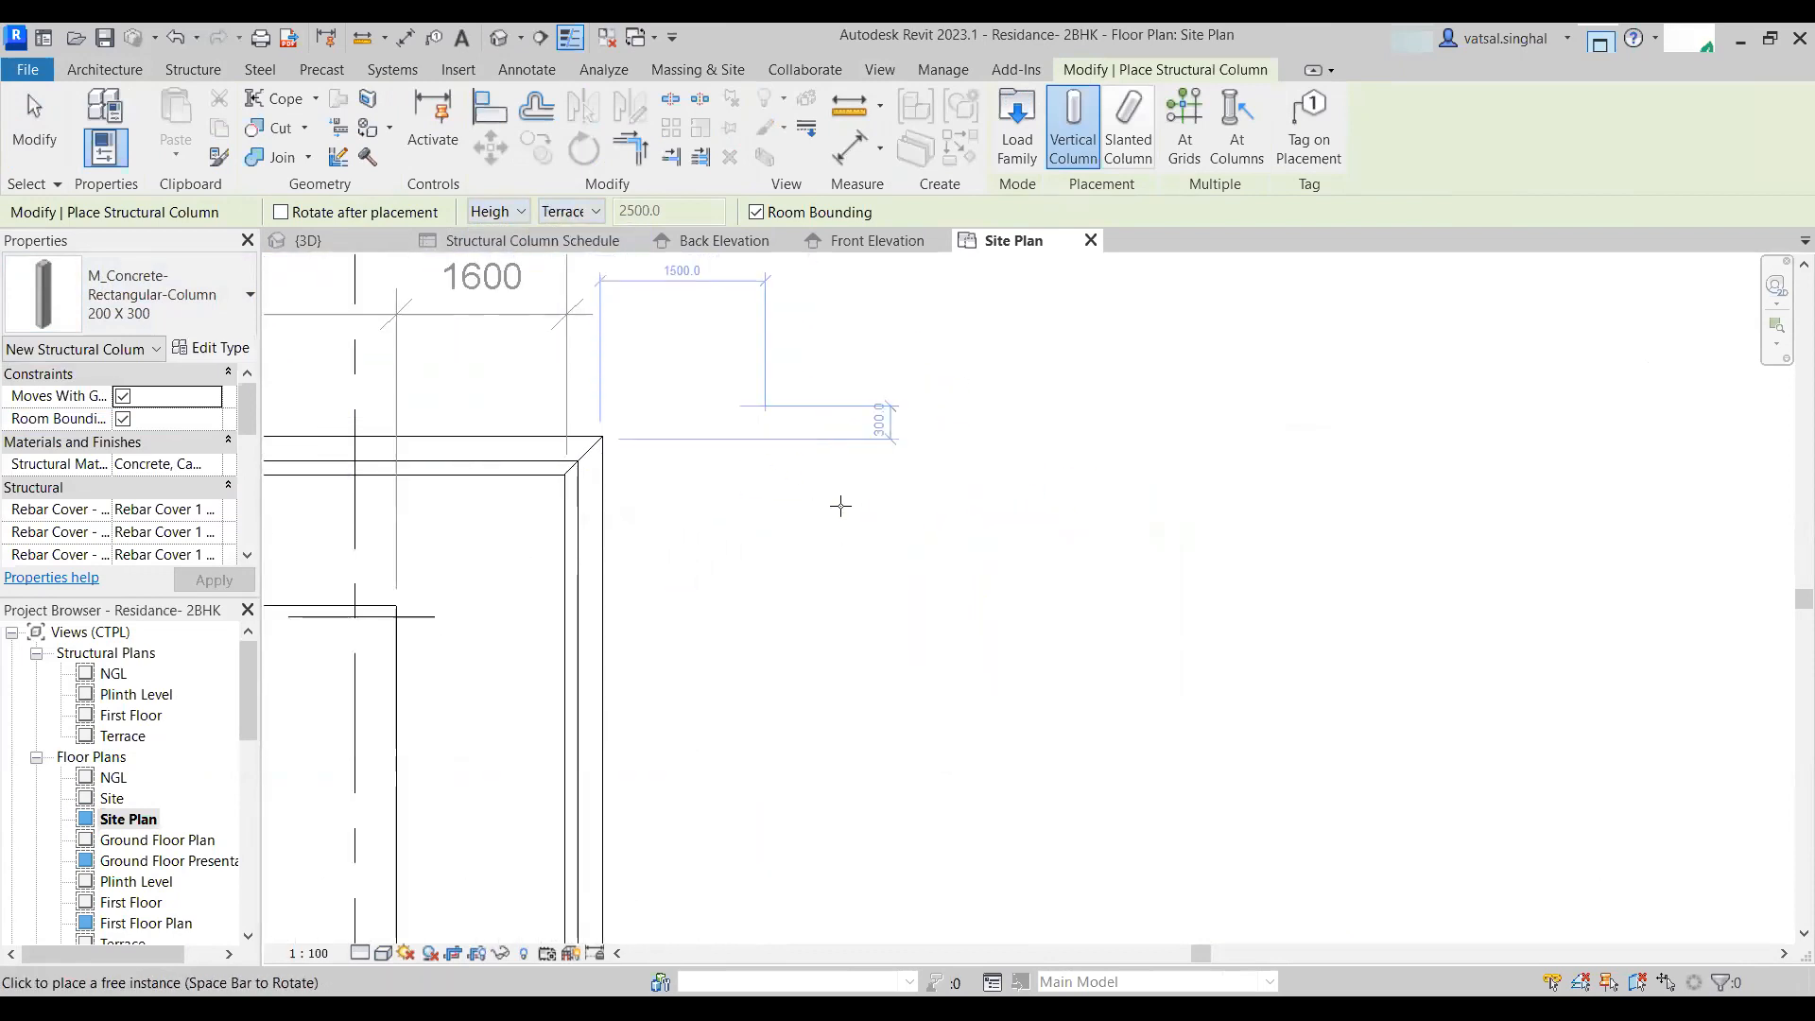
{"action": "scroll", "coordinate": [838, 496], "scroll_direction": "down", "scroll_amount": 1}
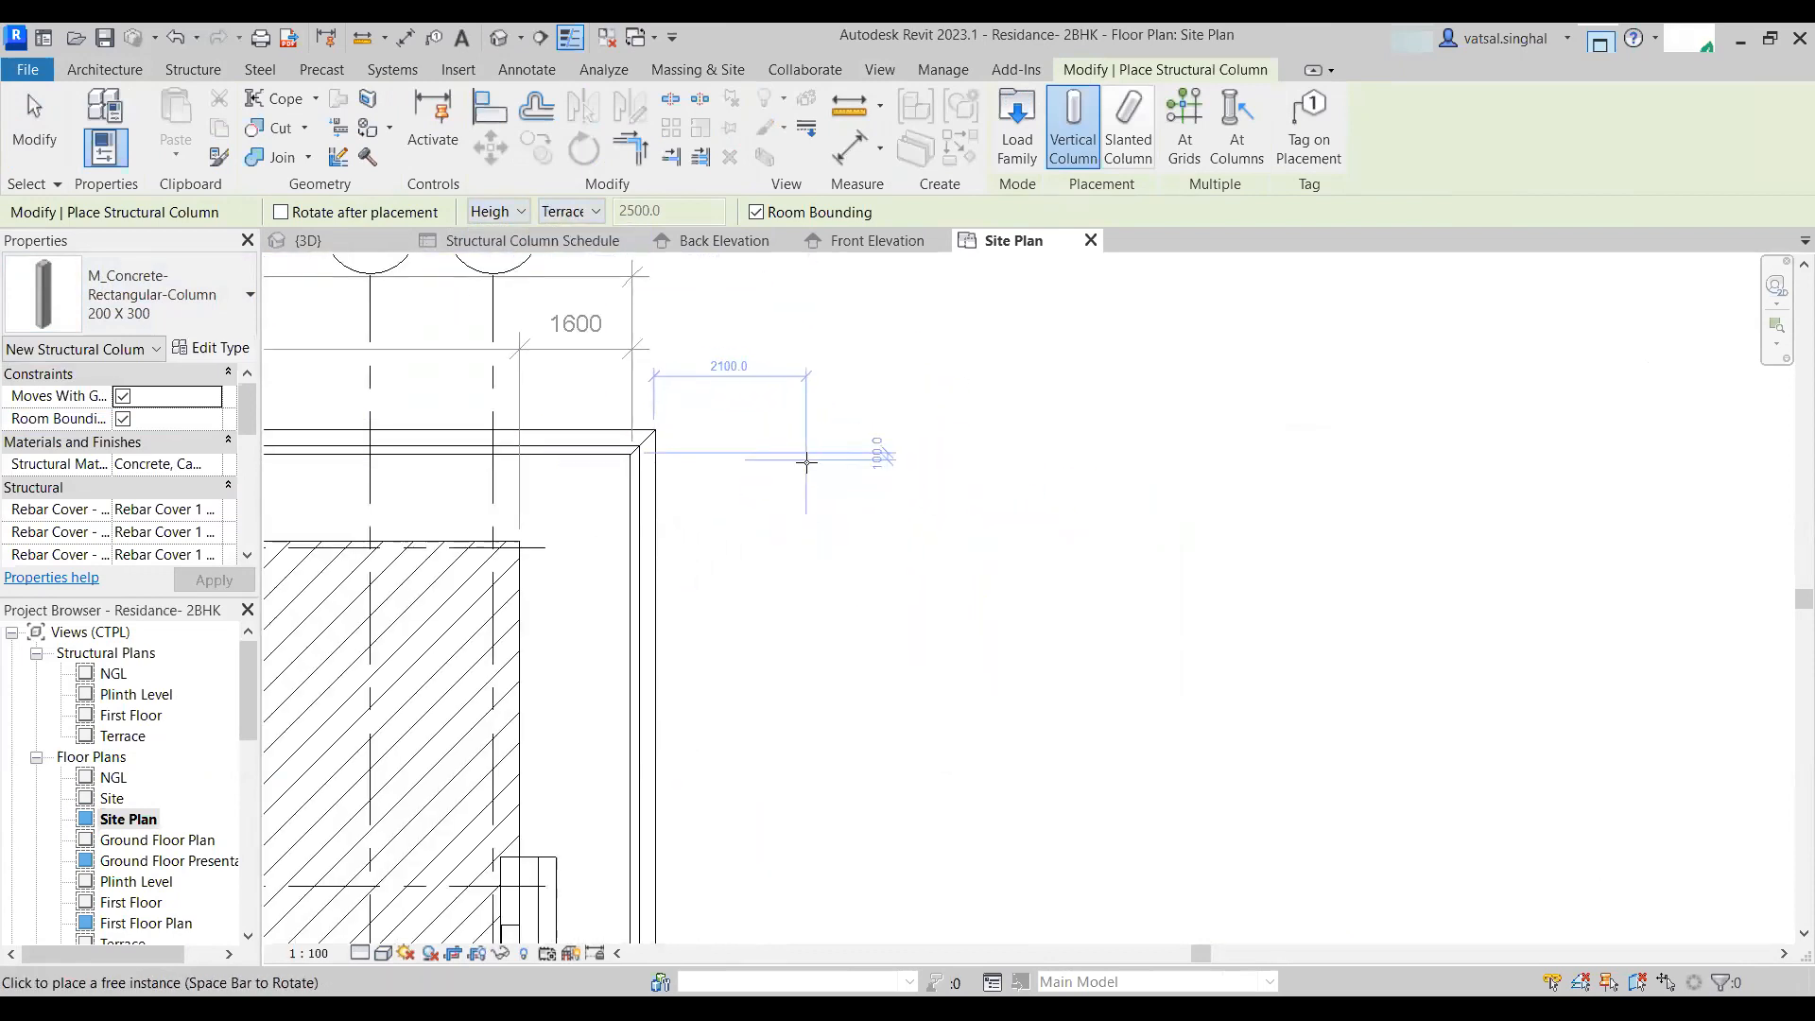
{"action": "left_click", "coordinate": [879, 647]}
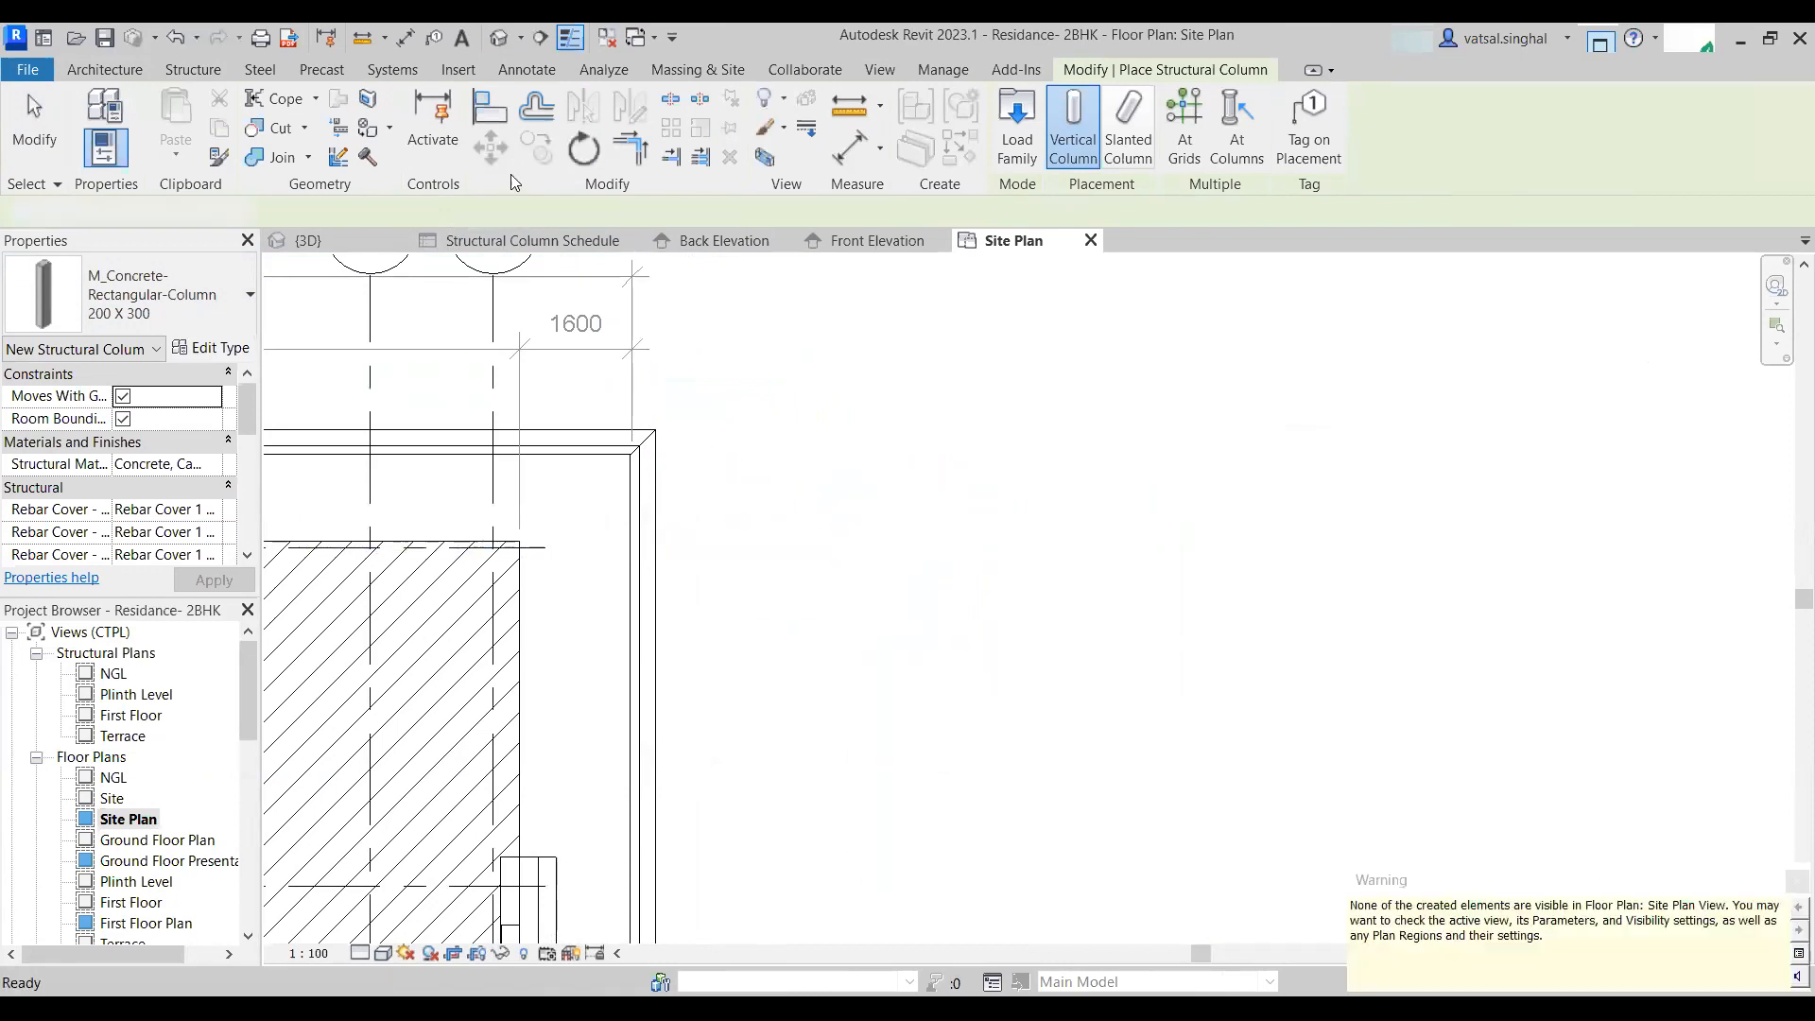
{"action": "key", "text": "Escape"}
{"action": "key", "text": "Escape"}
- Inspect the new column in the 3D view and compare it with the Structural Column Schedule
{"action": "left_click", "coordinate": [498, 38]}
{"action": "scroll", "coordinate": [1068, 804], "scroll_direction": "down", "scroll_amount": 2}
{"action": "middle_click_drag", "start_coordinate": [1096, 804], "coordinate": [1019, 733], "text": "shift"}
{"action": "scroll", "coordinate": [1327, 737], "scroll_direction": "up", "scroll_amount": 5}
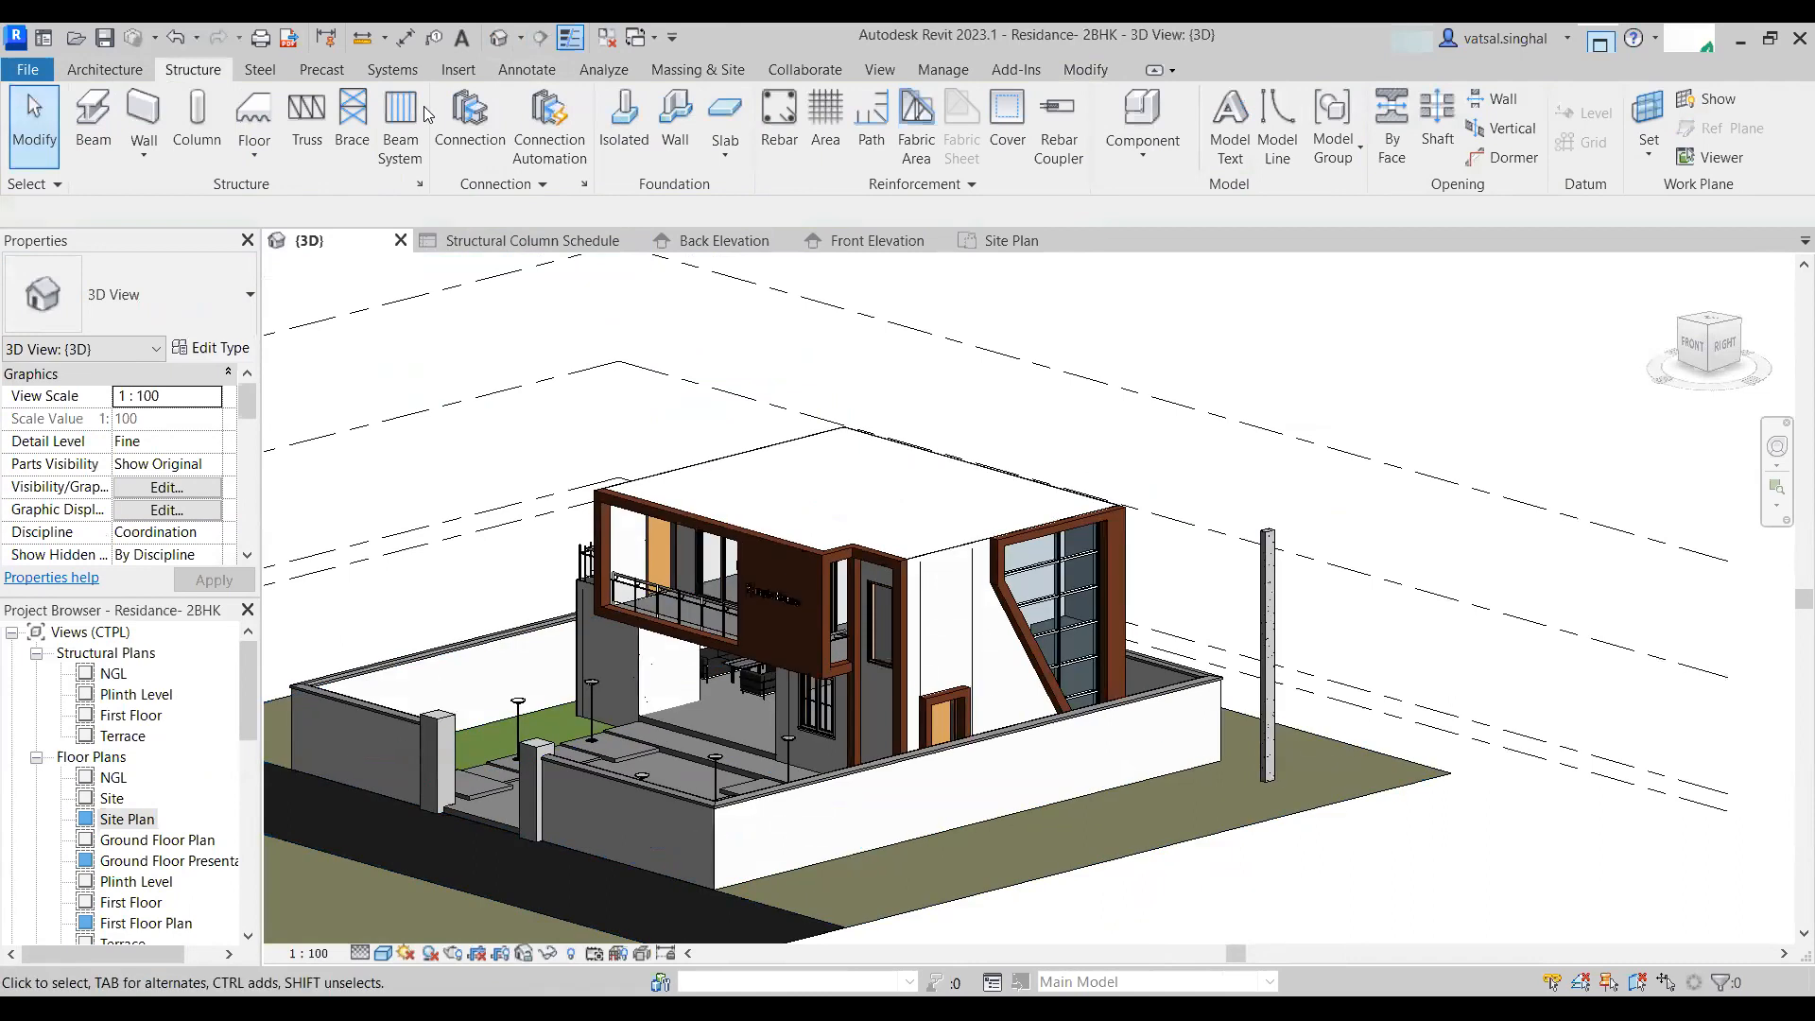
{"action": "left_click", "coordinate": [584, 244]}
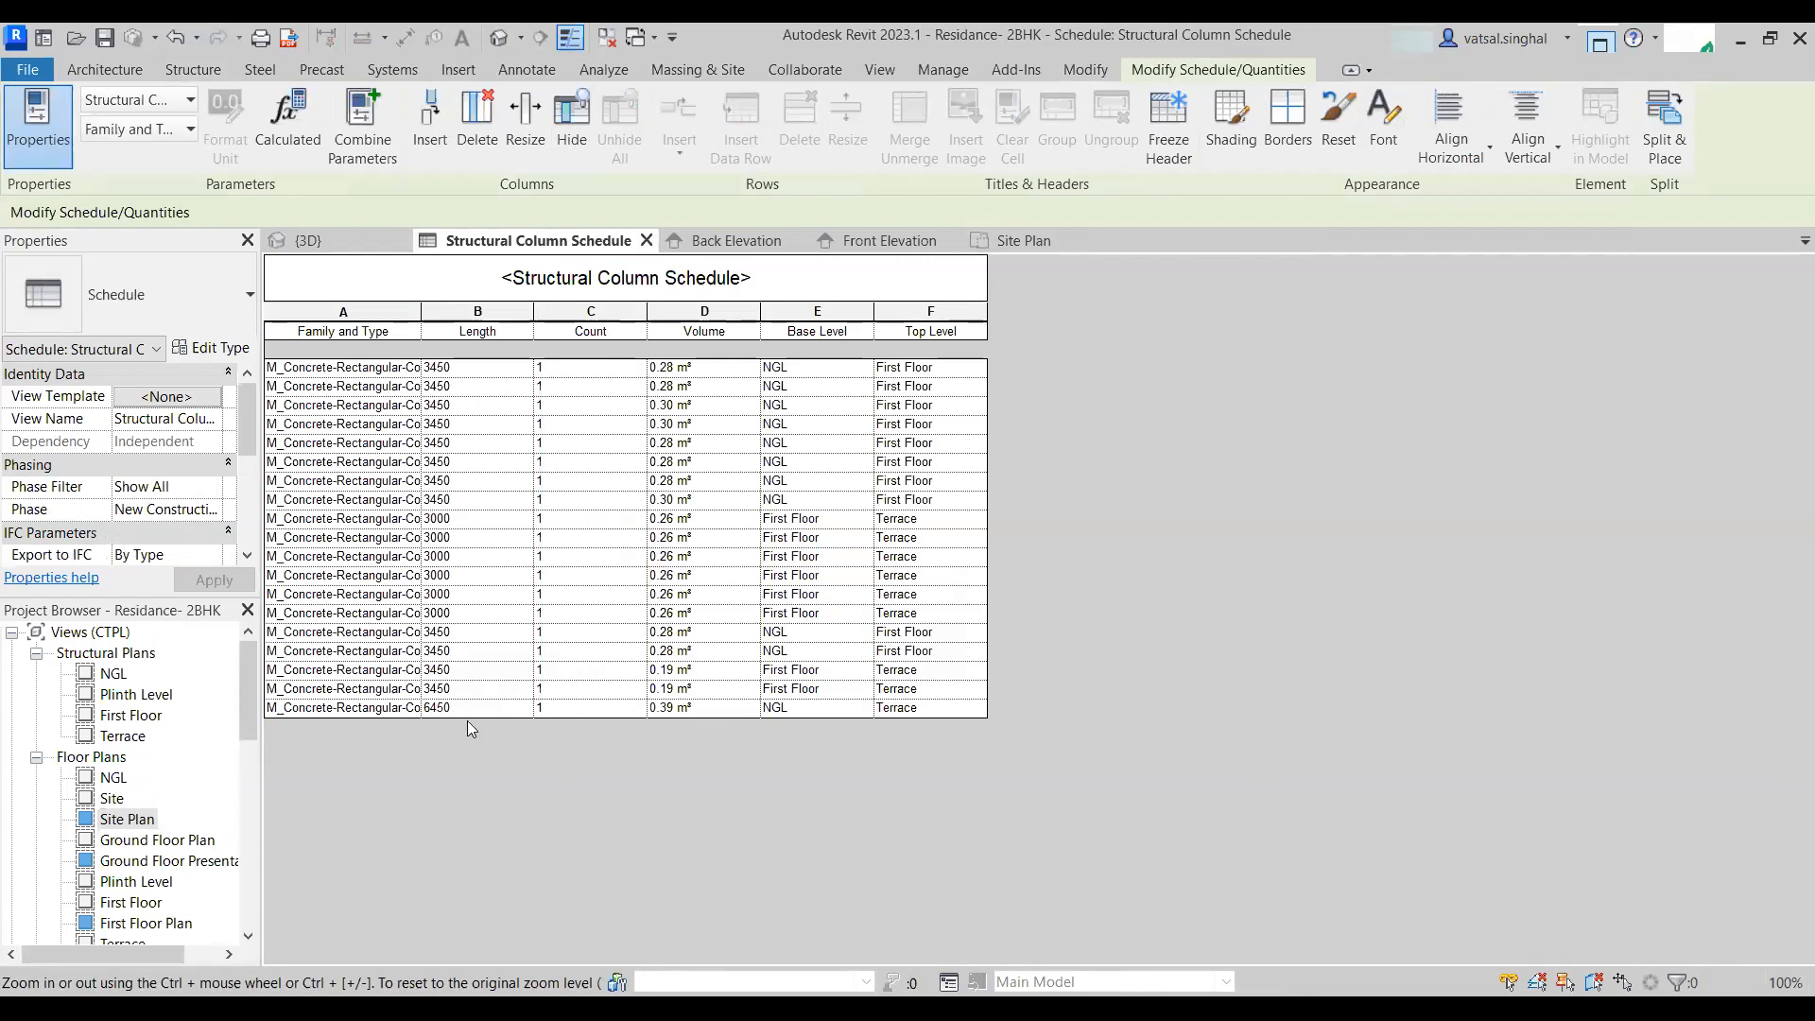
{"action": "left_click", "coordinate": [500, 38]}
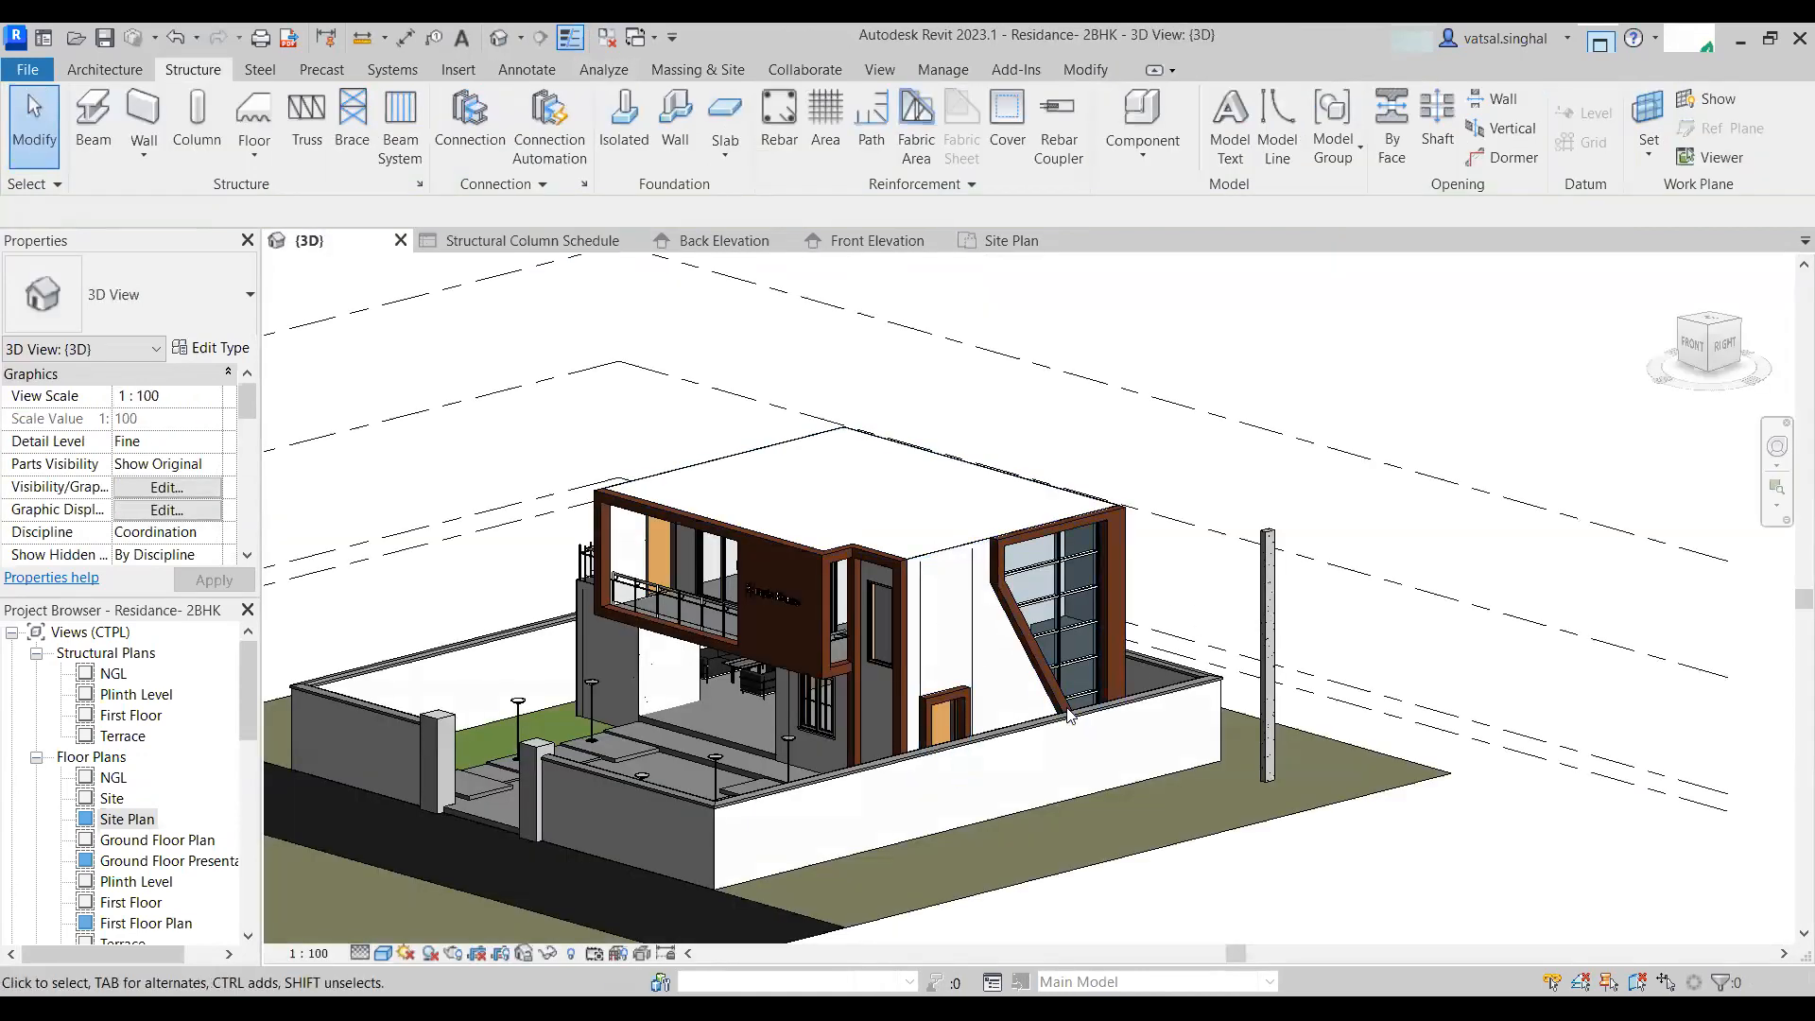
{"action": "middle_click_drag", "start_coordinate": [1103, 814], "coordinate": [978, 799]}
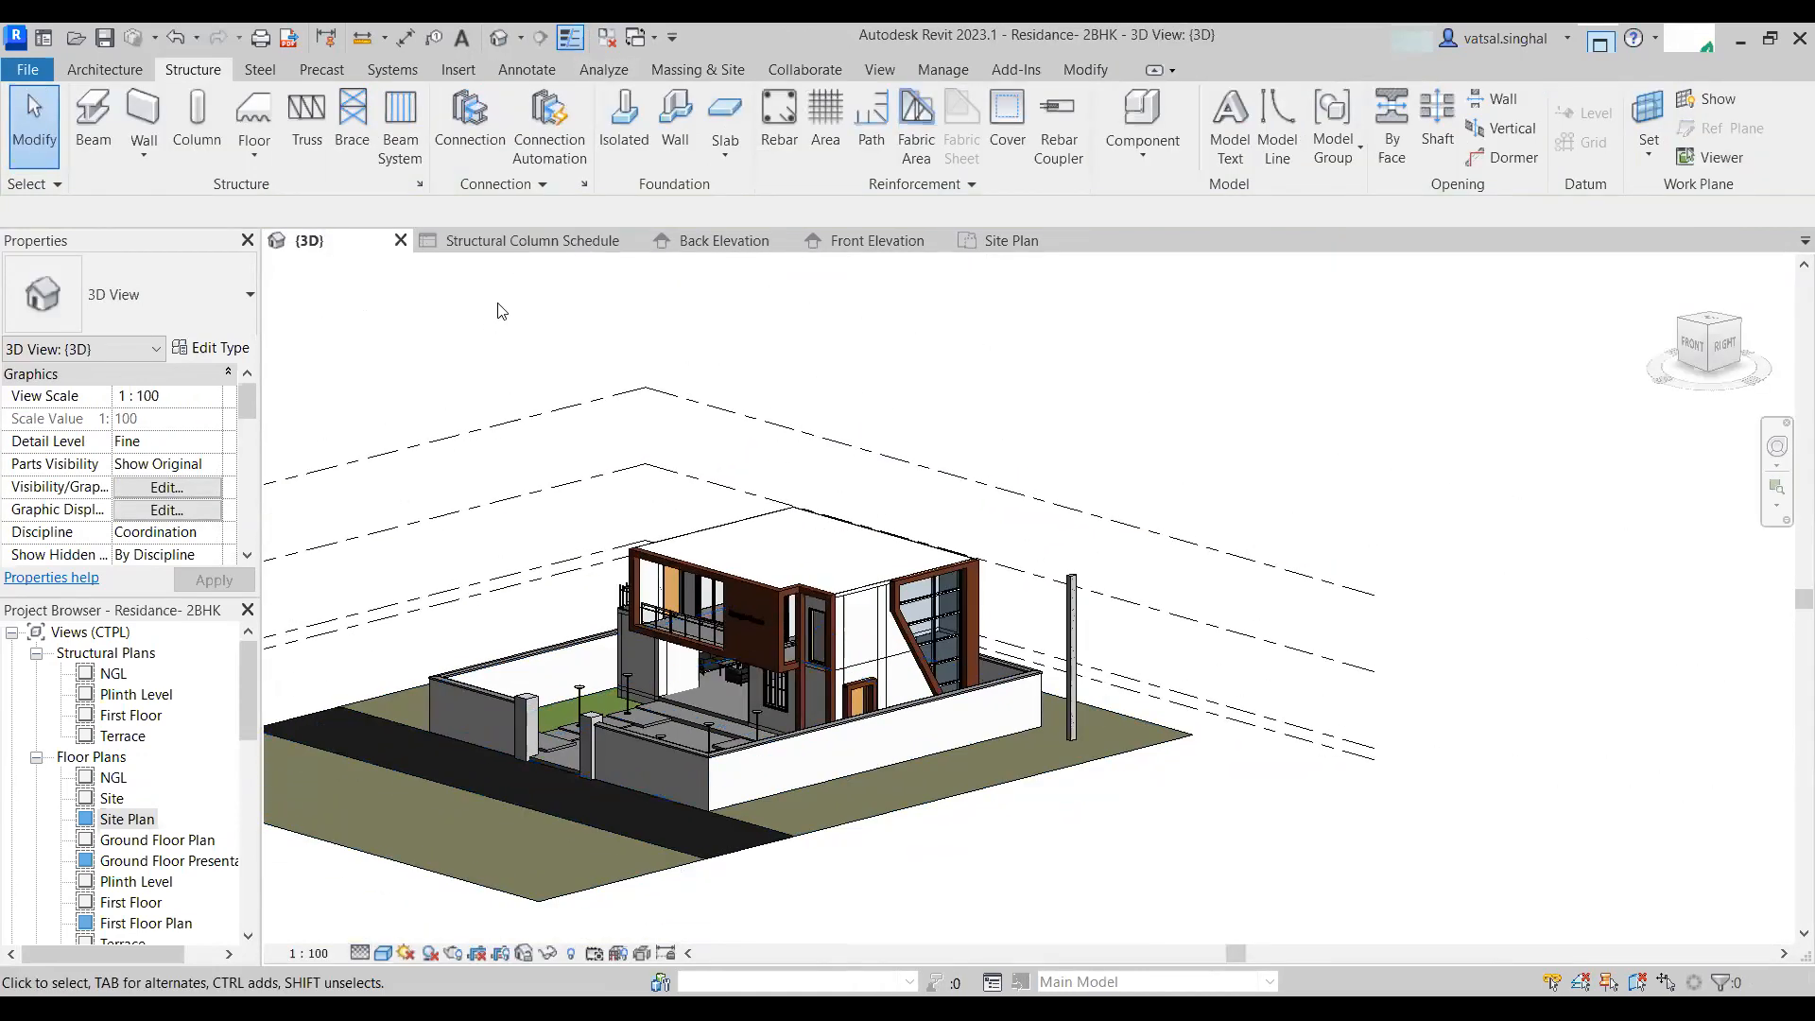
{"action": "left_click", "coordinate": [532, 241]}
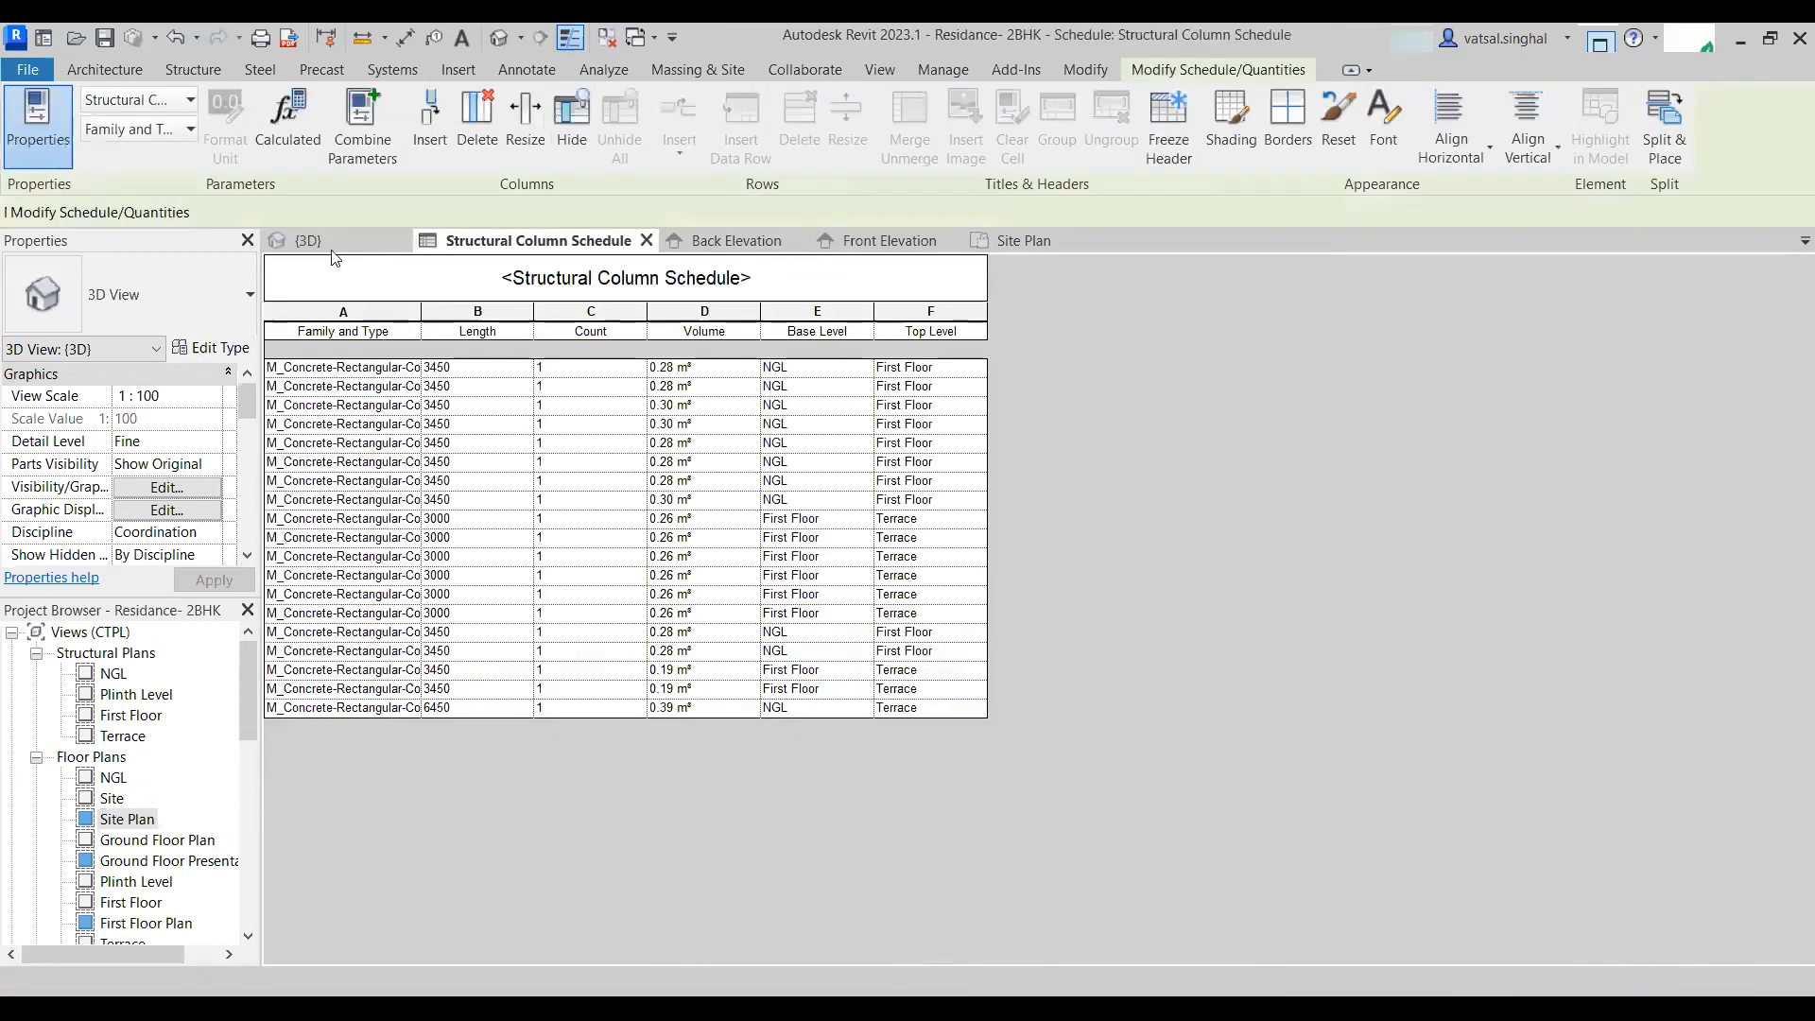
- Highlight the last schedule row's column in the model, cycling through the views that show it
{"action": "left_click", "coordinate": [308, 709]}
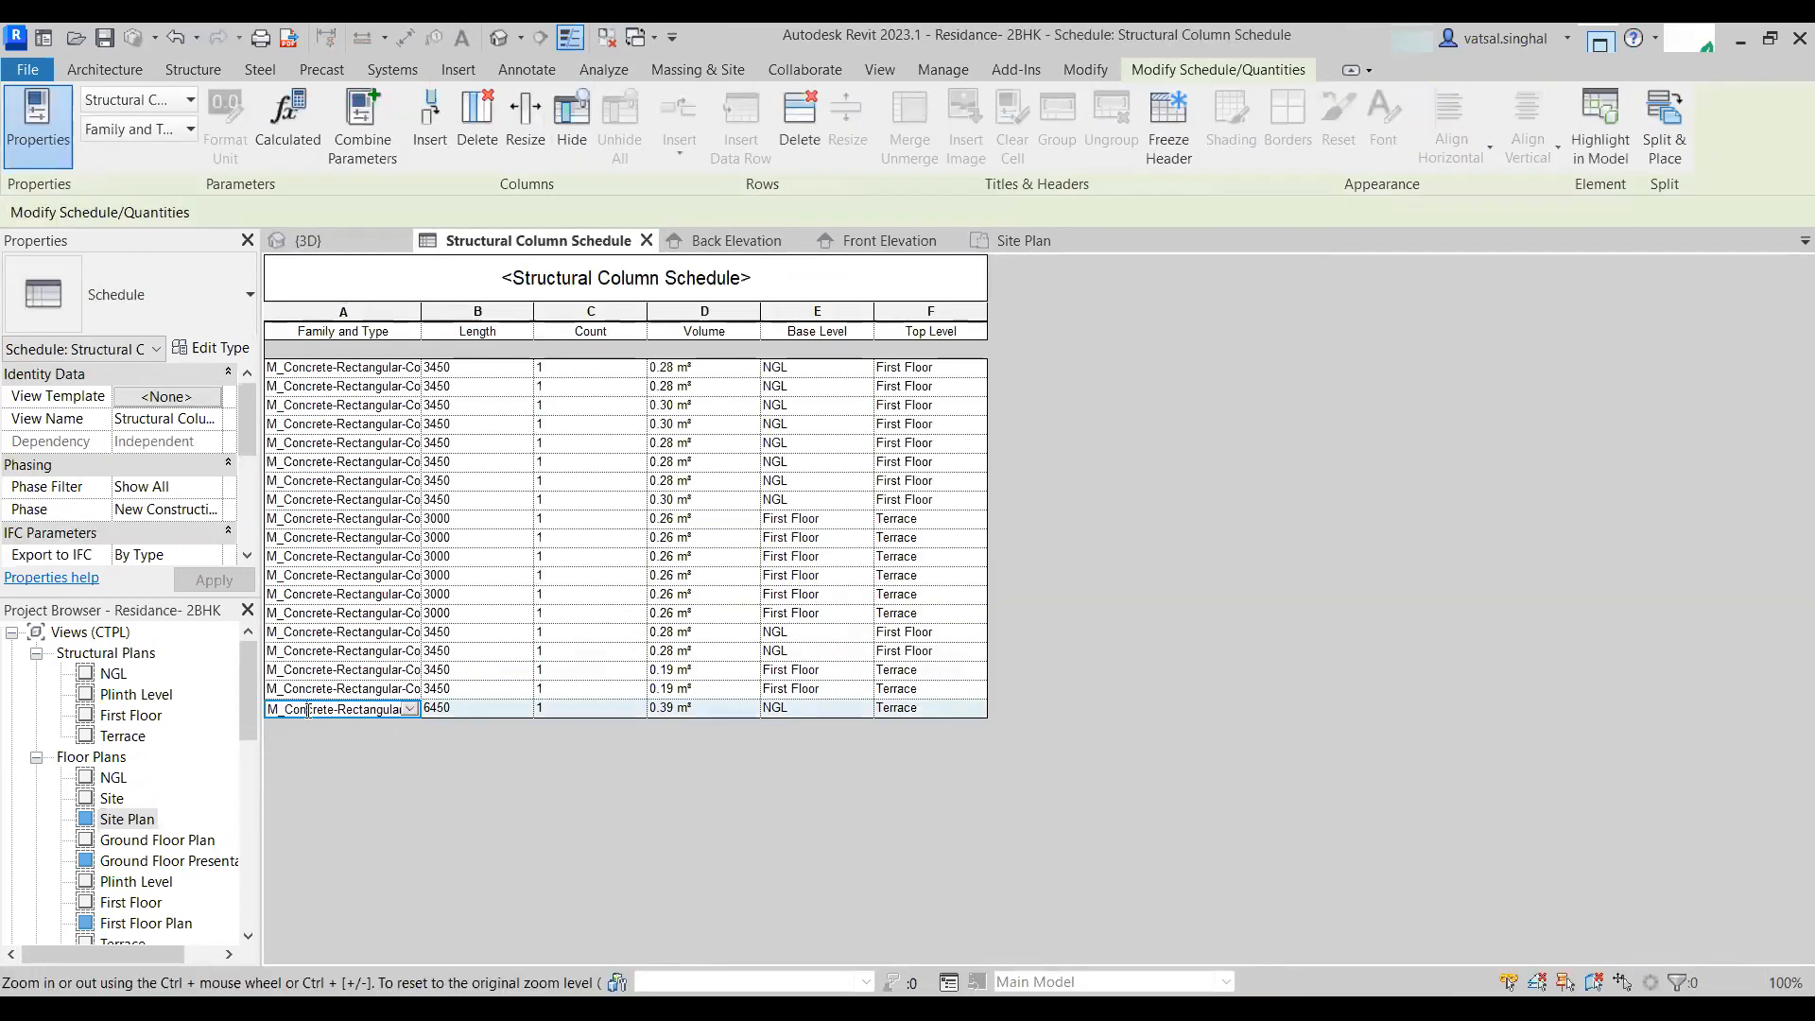
{"action": "left_click", "coordinate": [1600, 141]}
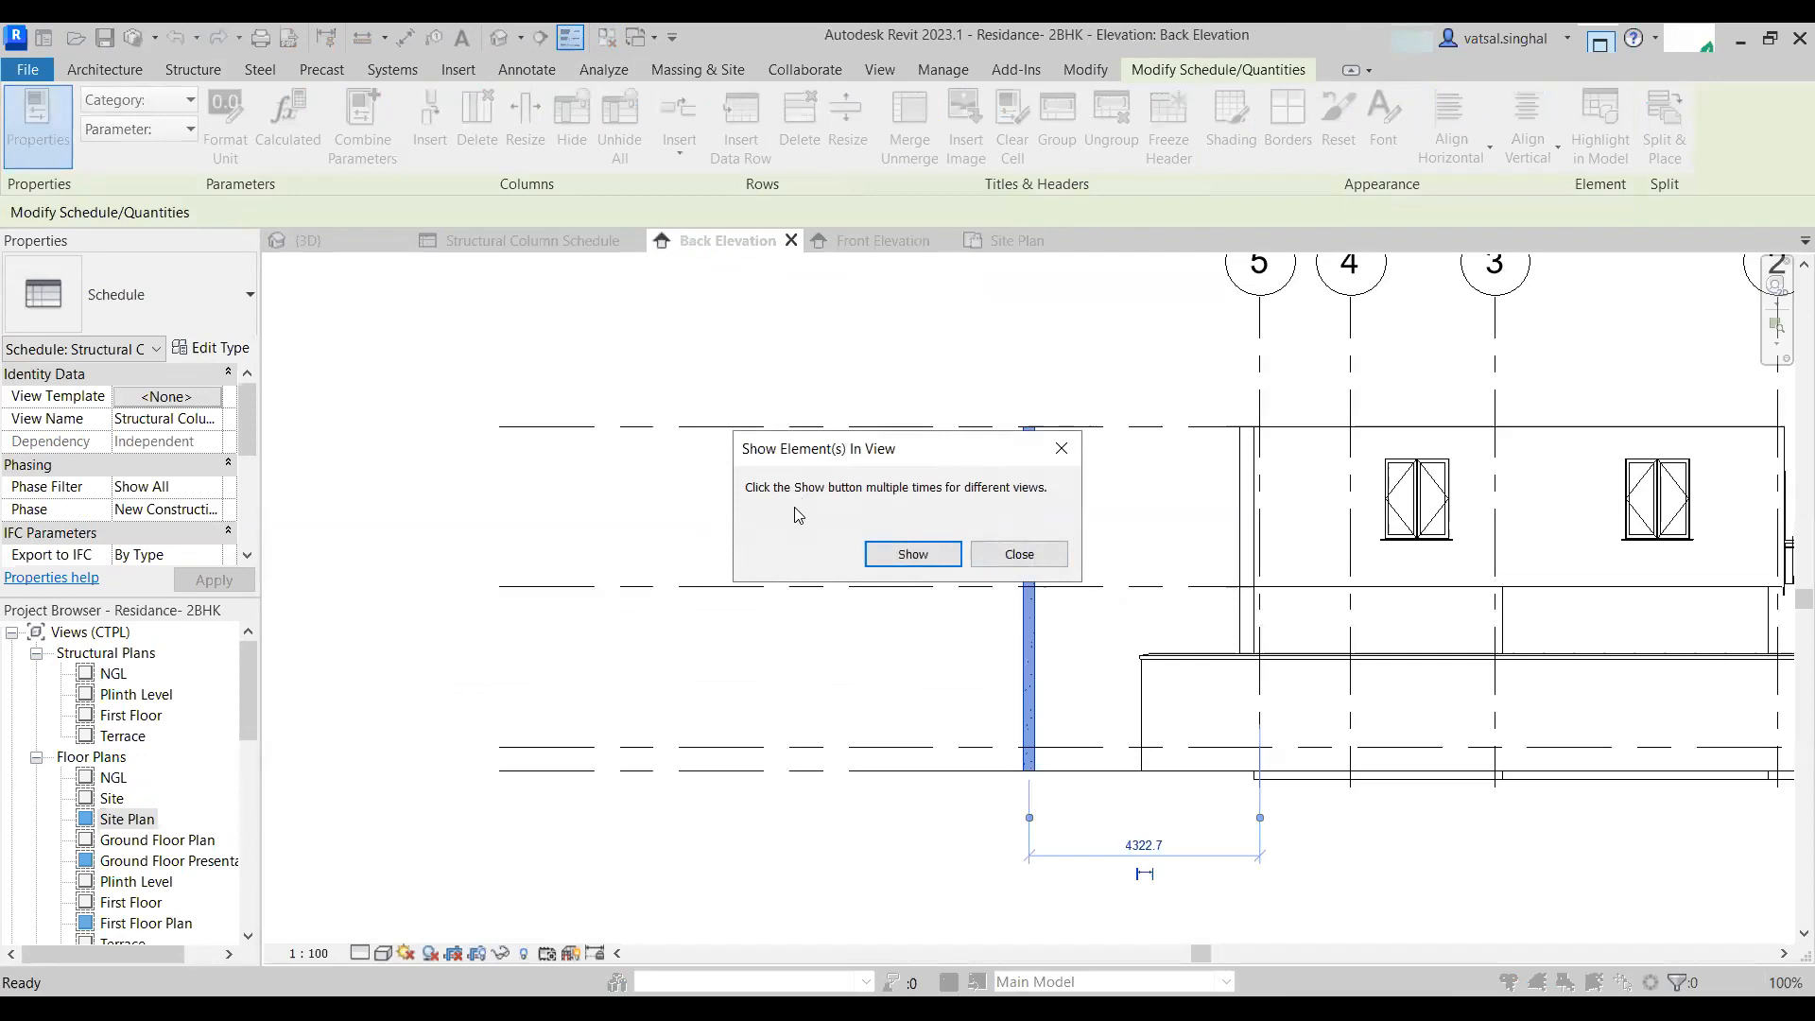
{"action": "left_click", "coordinate": [955, 558]}
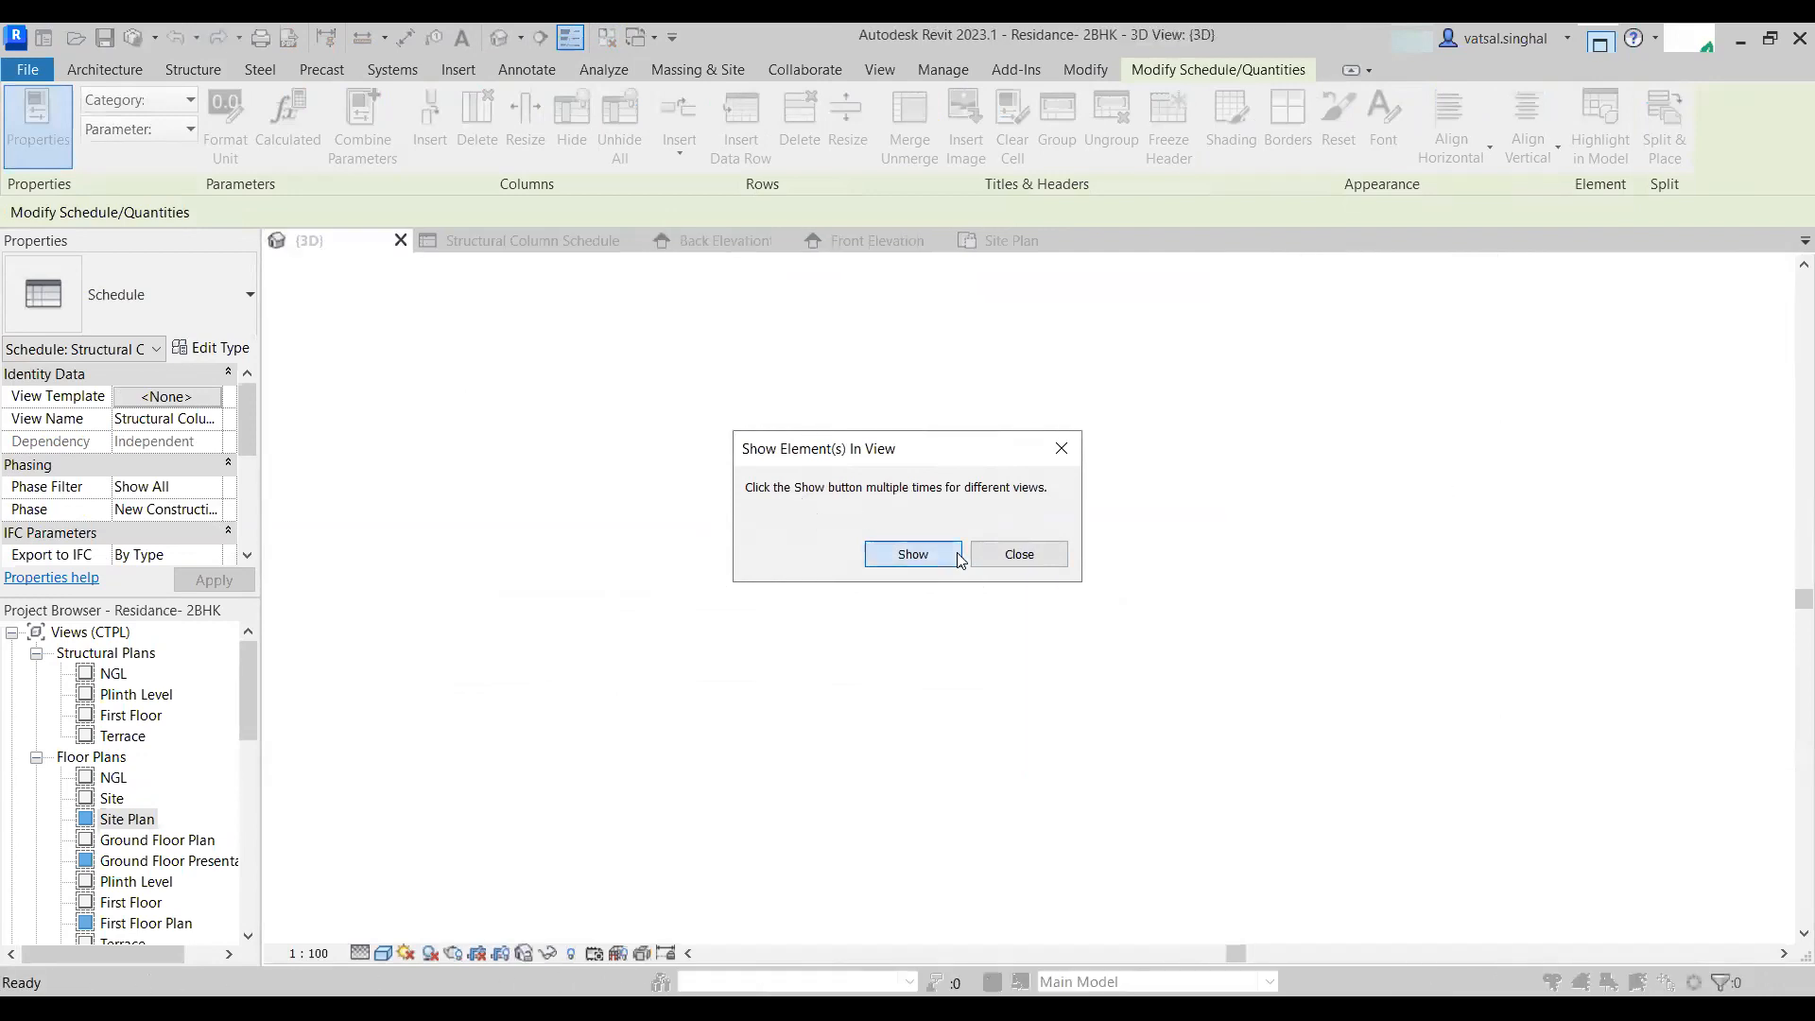
{"action": "left_click", "coordinate": [944, 555]}
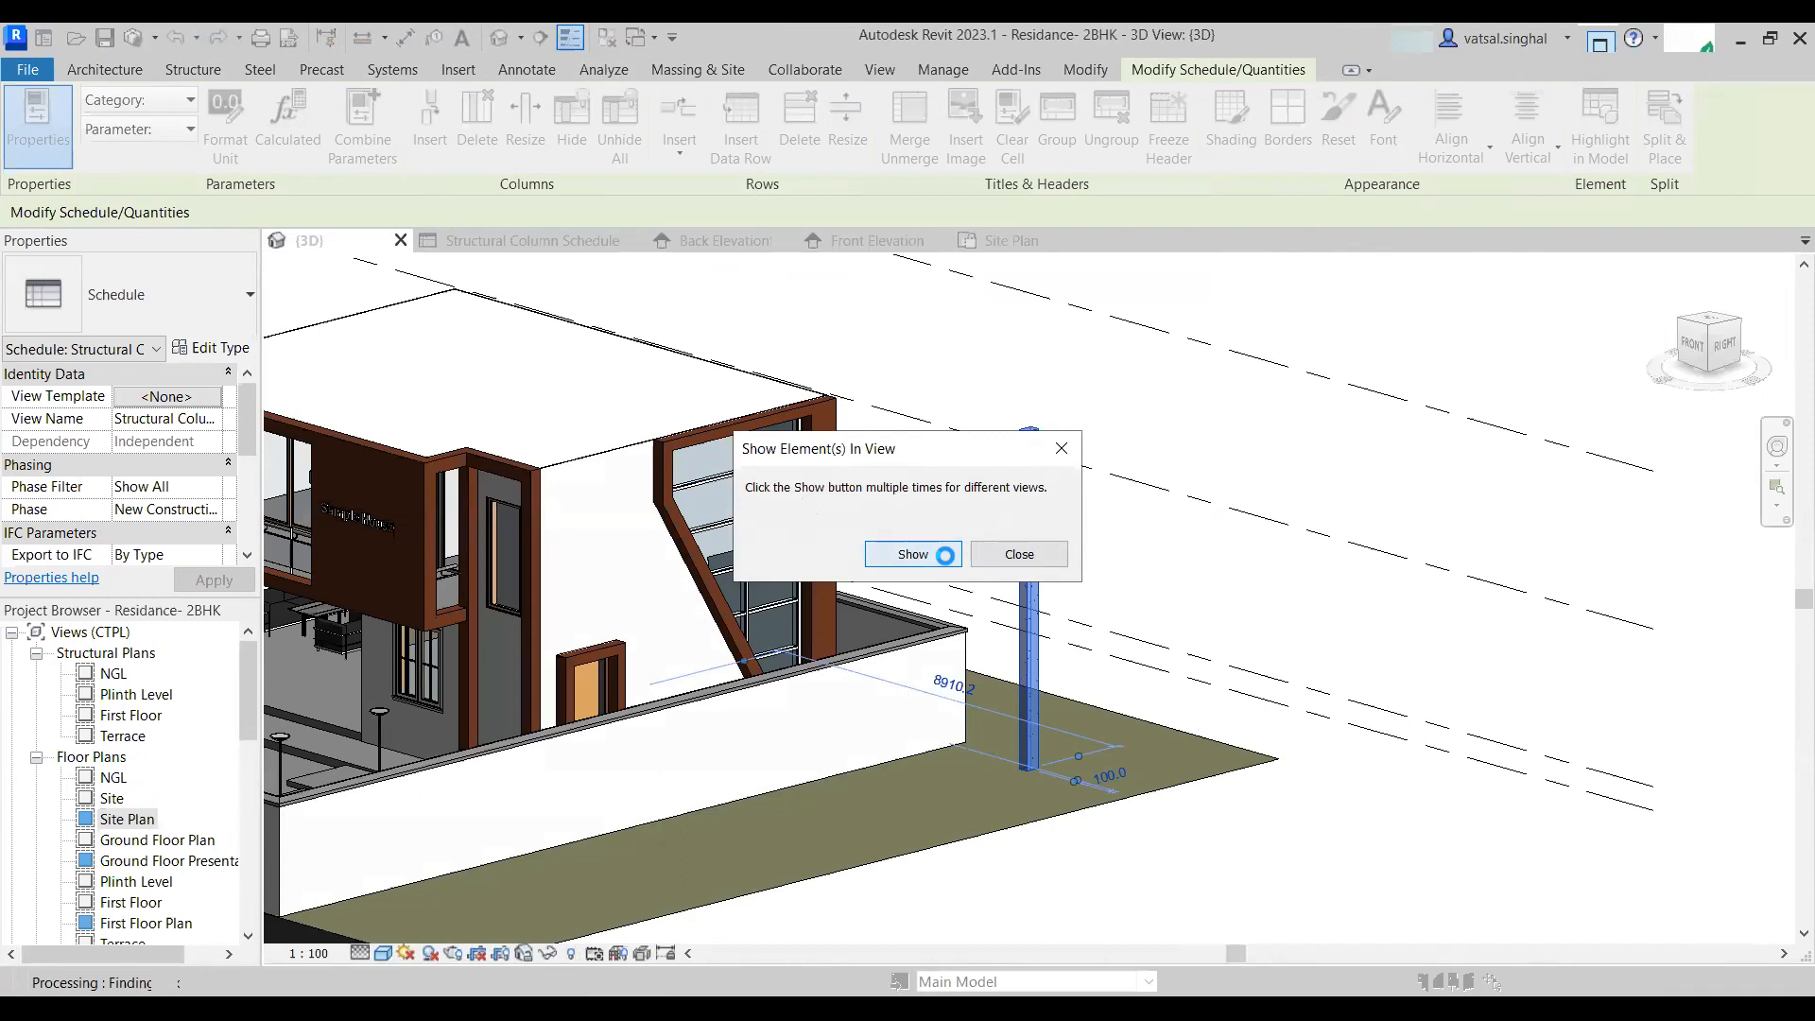
{"action": "left_click", "coordinate": [960, 564]}
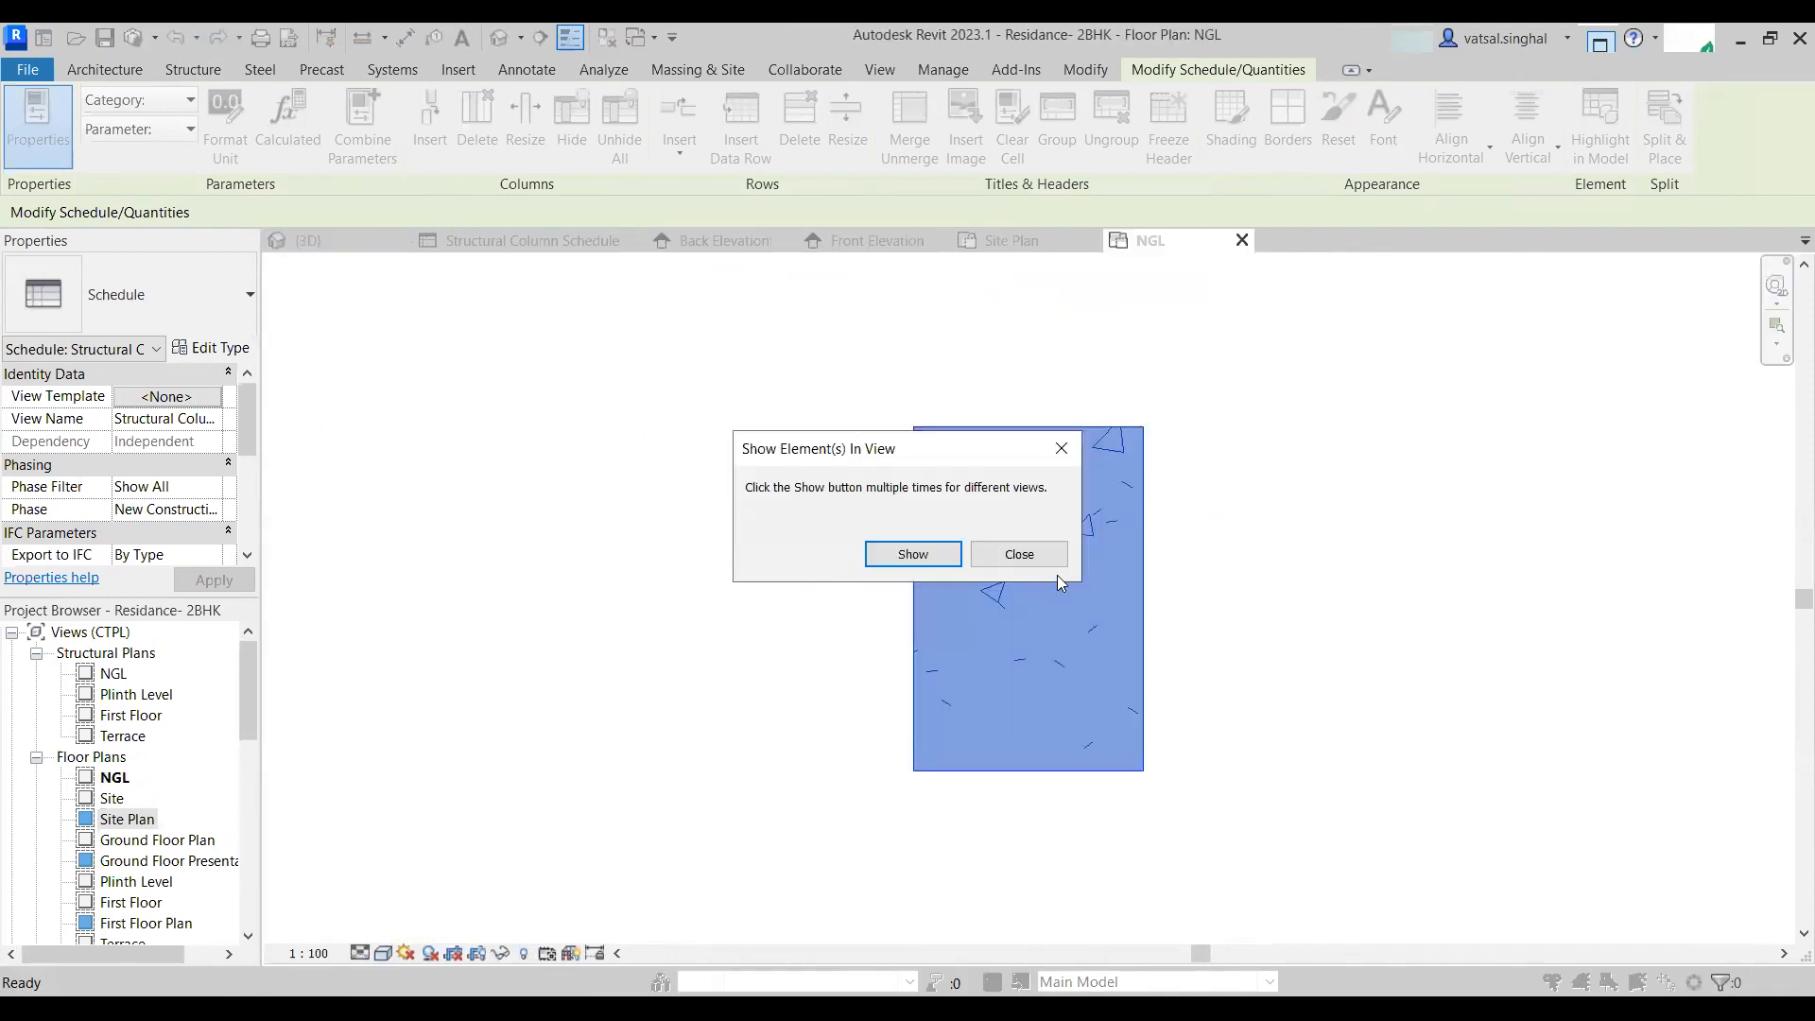
{"action": "left_click", "coordinate": [1059, 450]}
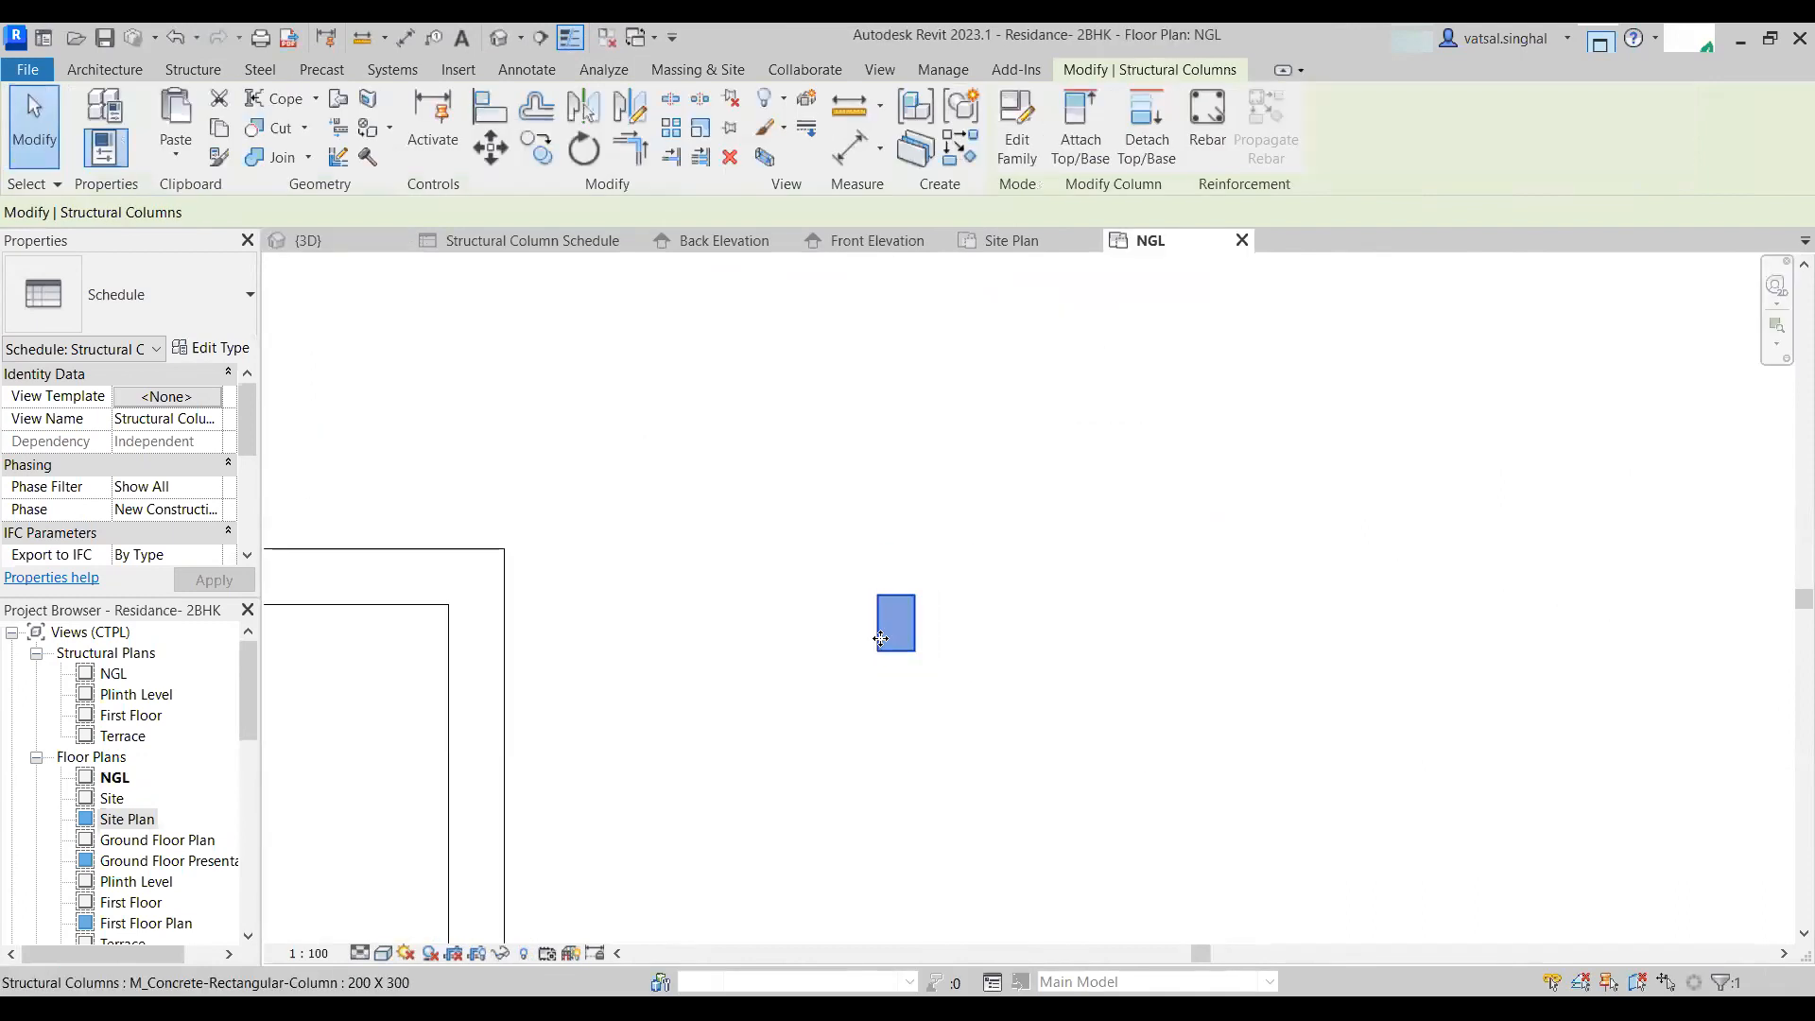
{"action": "middle_click_drag", "start_coordinate": [940, 702], "coordinate": [941, 547]}
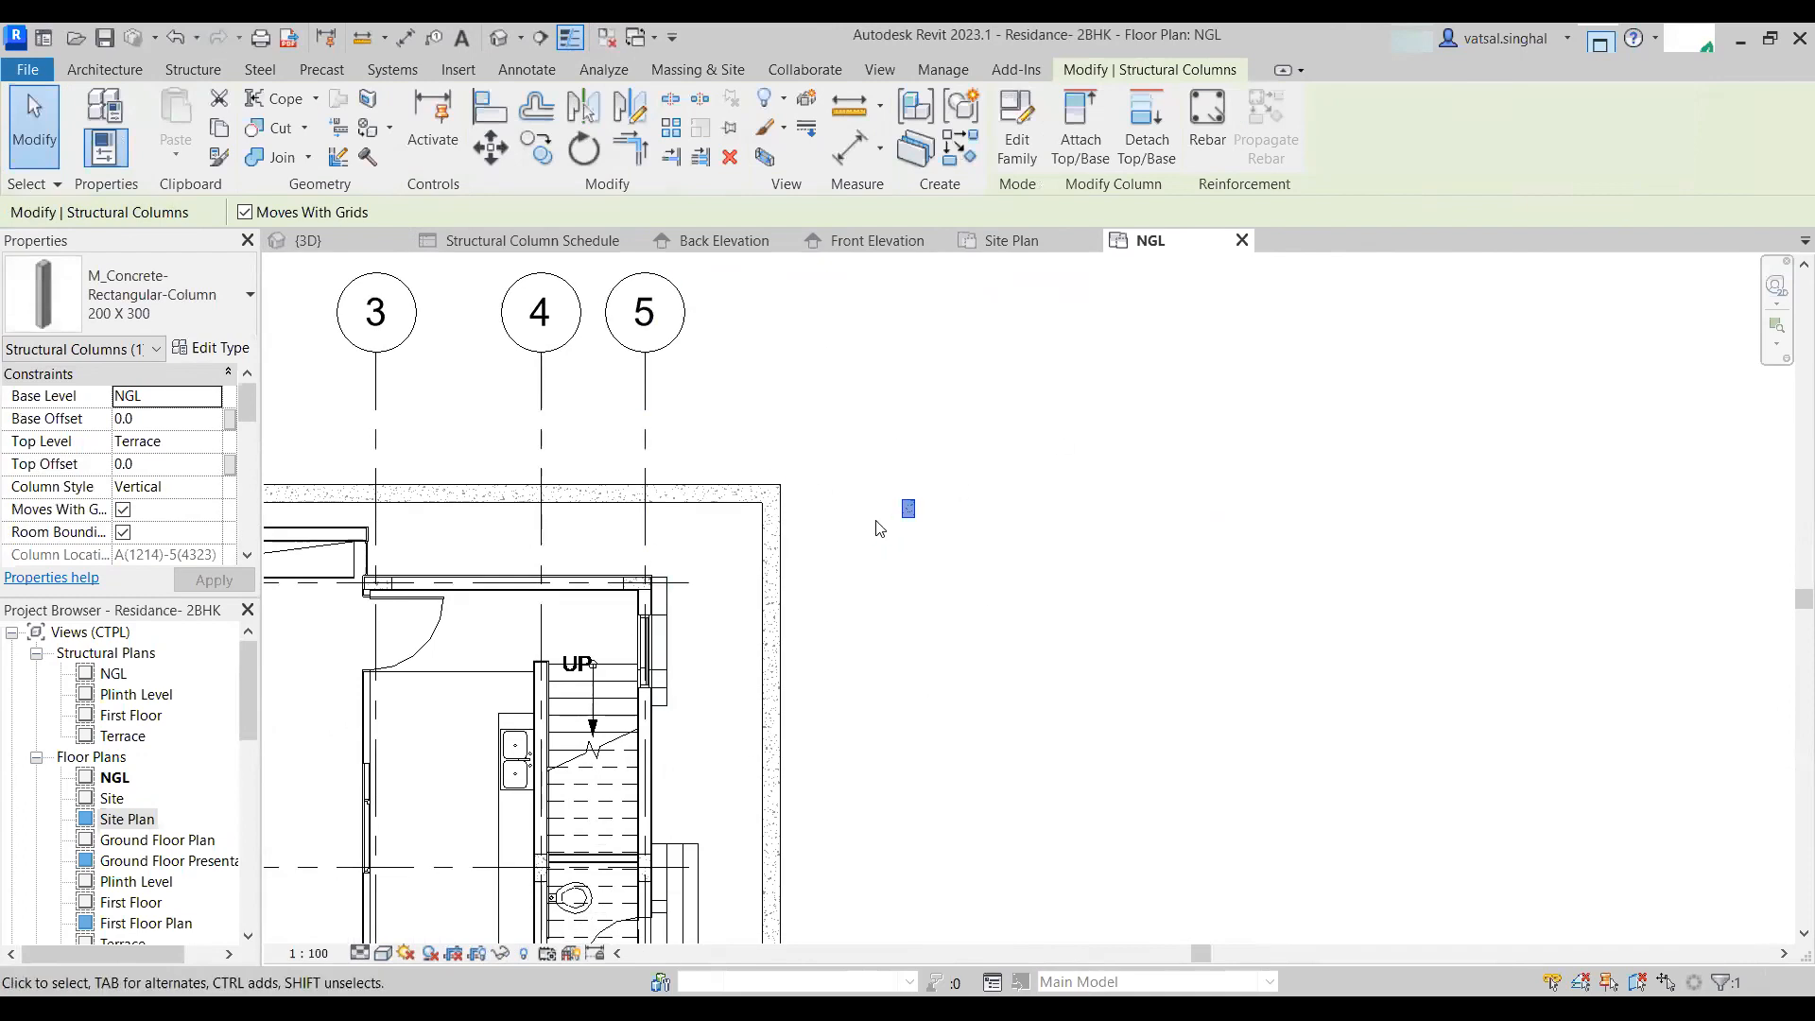
{"action": "scroll", "coordinate": [881, 522], "scroll_direction": "up", "scroll_amount": 2}
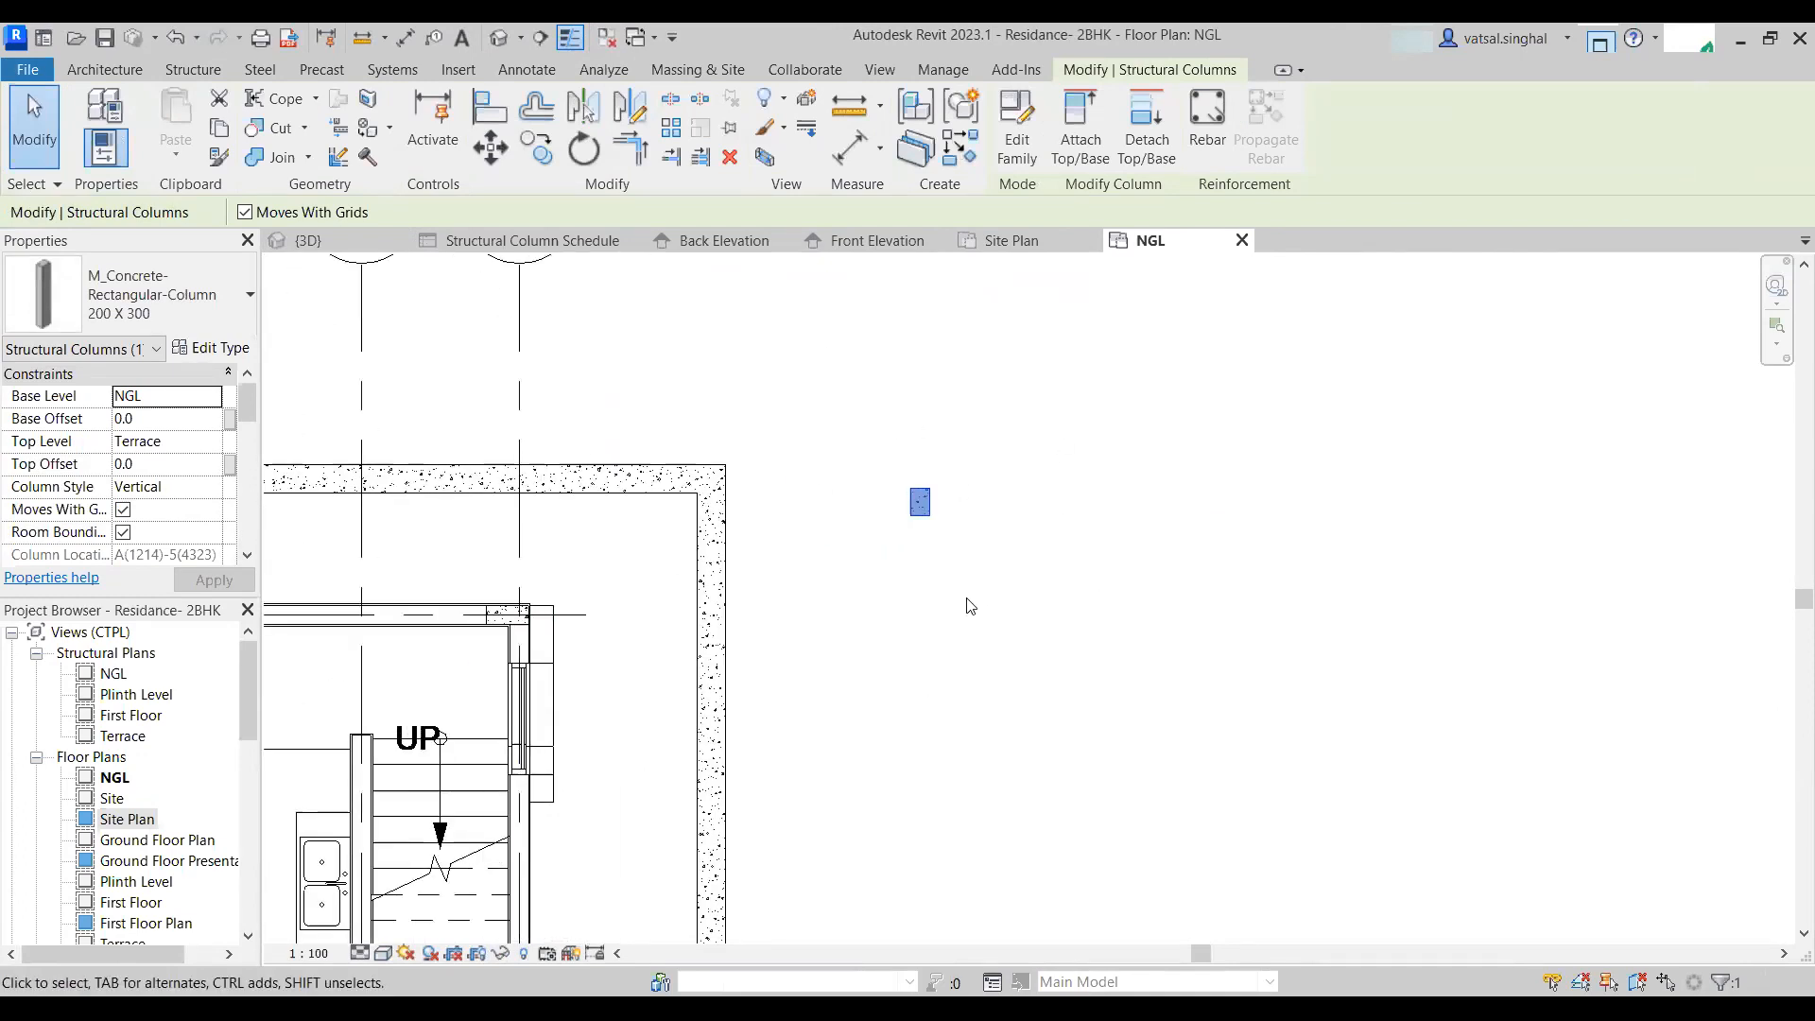
{"action": "key", "text": "Escape"}
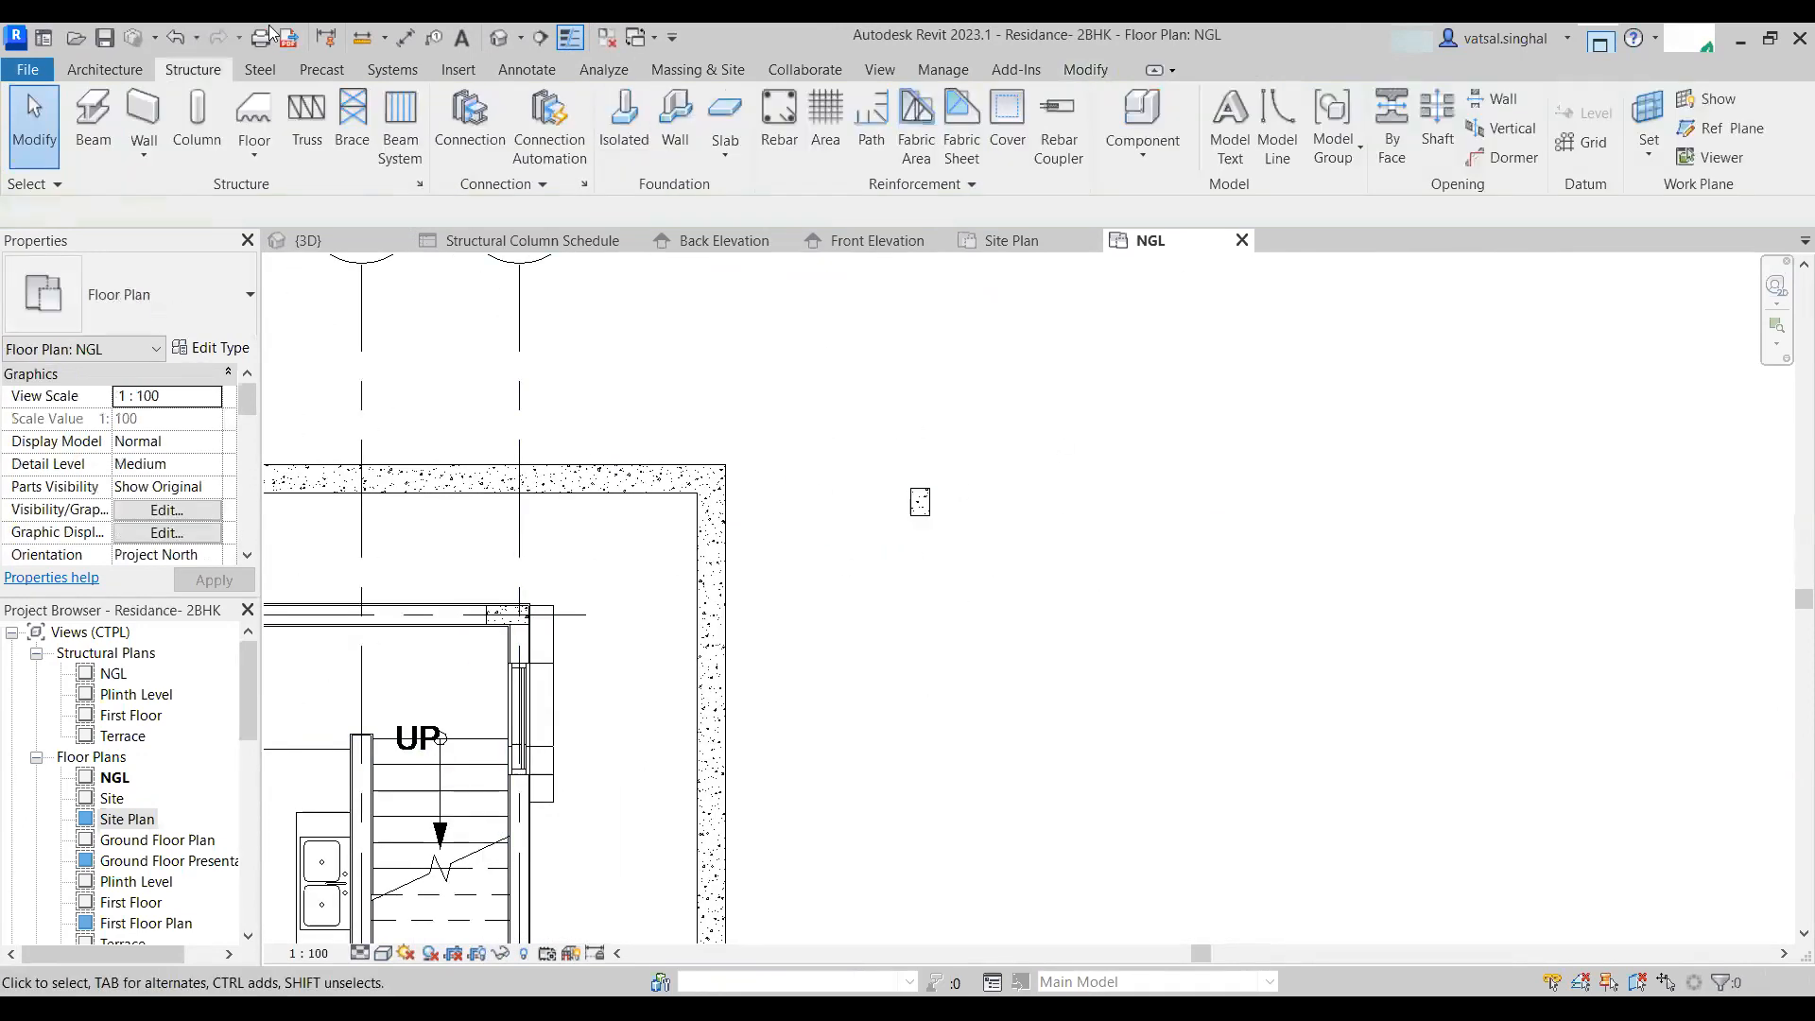
- Delete the stray column standing outside the boundary wall in the 3D view
{"action": "left_click", "coordinate": [500, 37]}
{"action": "scroll", "coordinate": [1007, 486], "scroll_direction": "down", "scroll_amount": 3}
{"action": "middle_click_drag", "start_coordinate": [1102, 563], "coordinate": [1062, 530], "text": "shift"}
{"action": "scroll", "coordinate": [1056, 530], "scroll_direction": "up", "scroll_amount": 3}
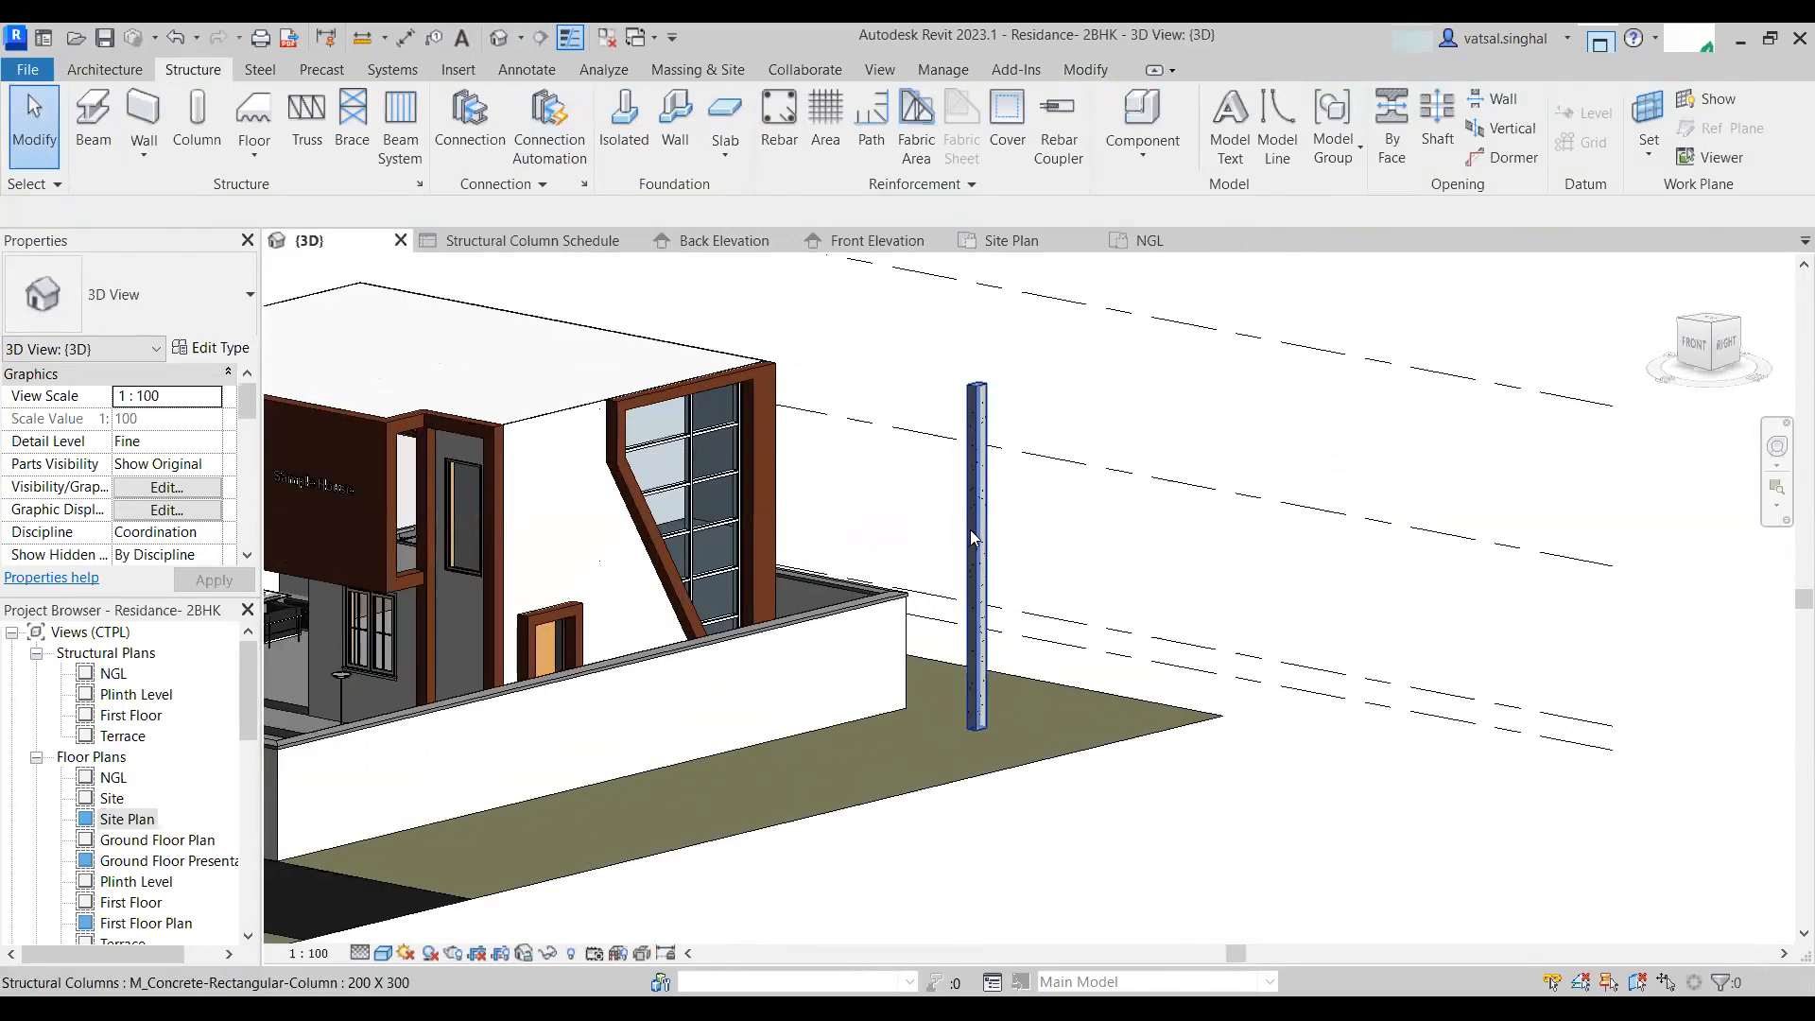
{"action": "left_click", "coordinate": [972, 530]}
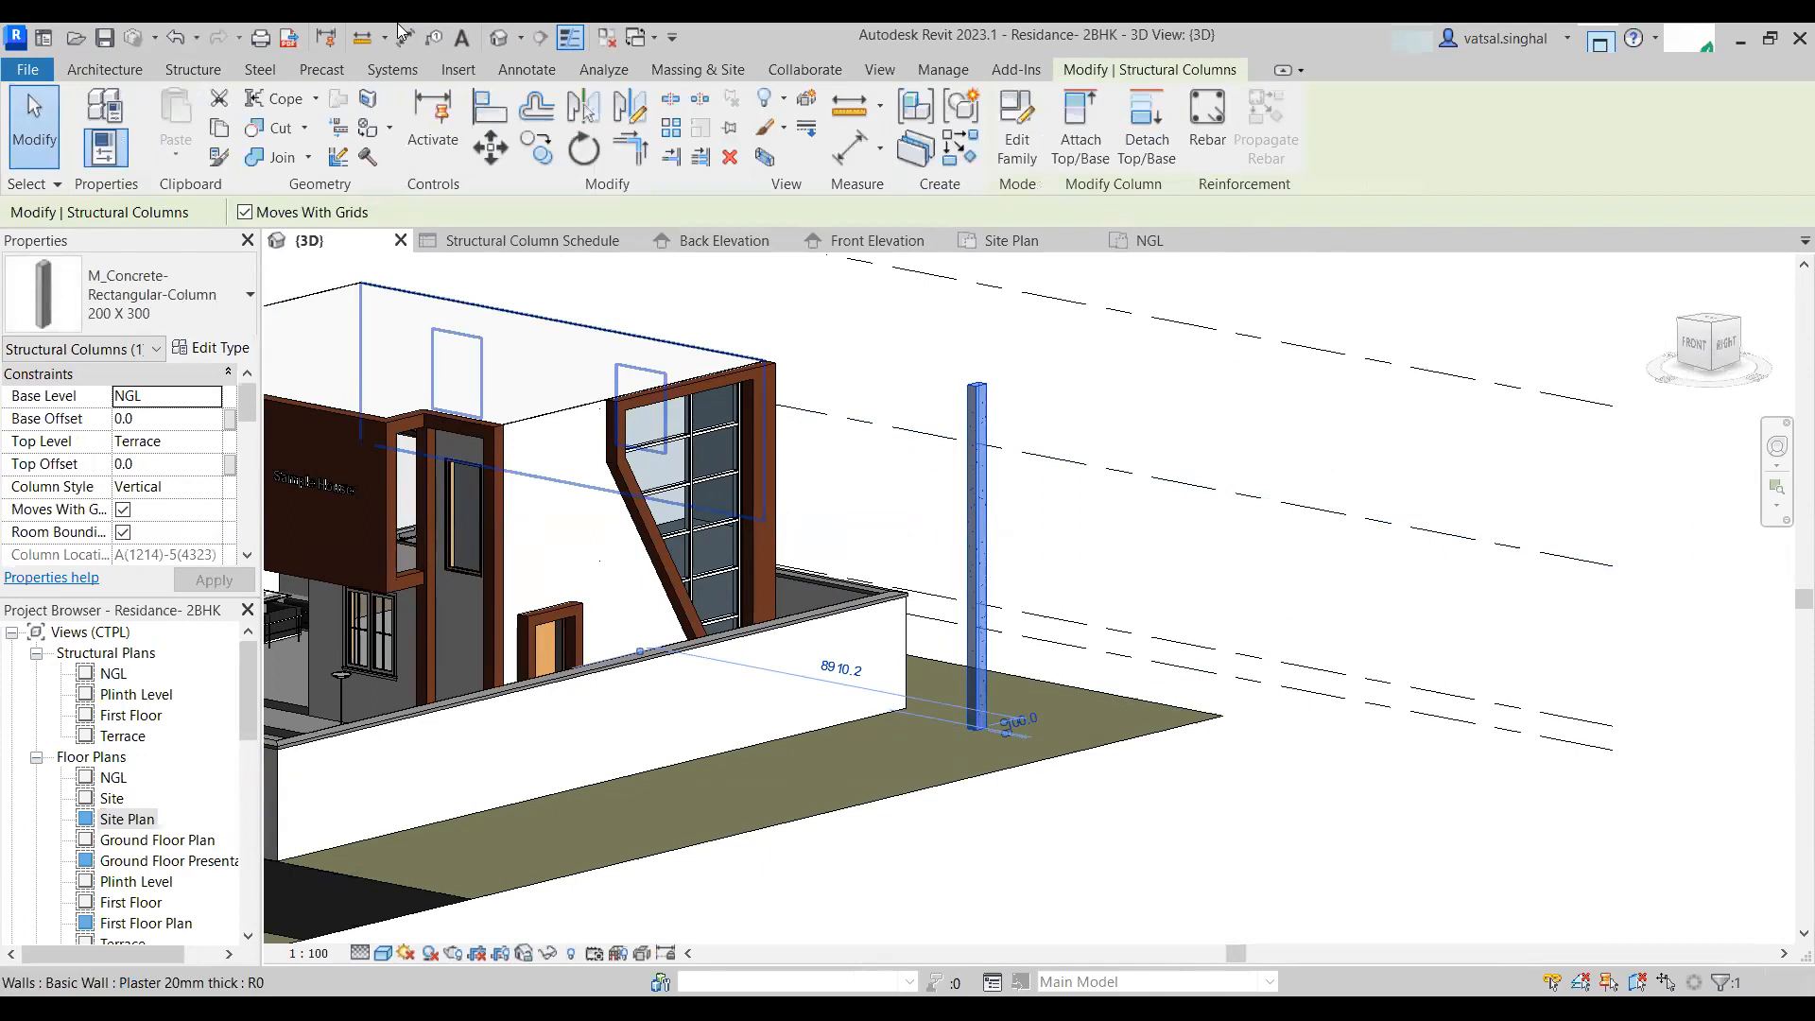
{"action": "key", "text": "Delete"}
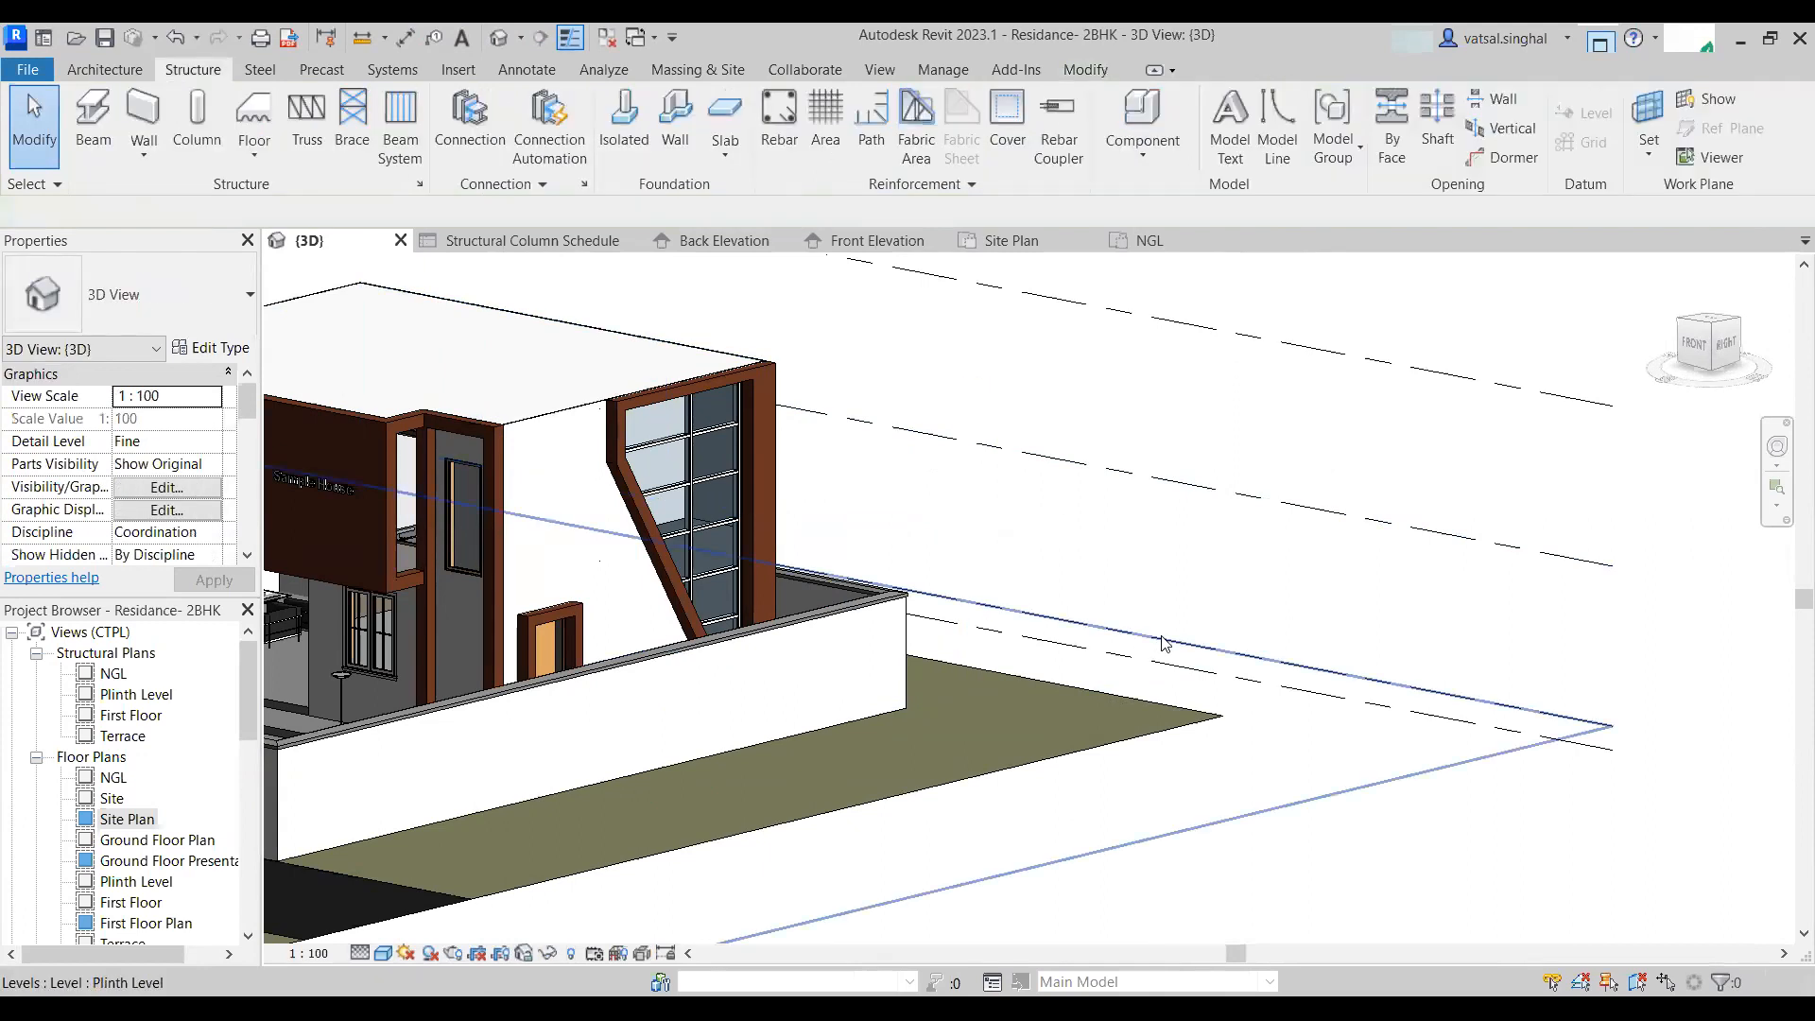
- Remove the Count field from the Structural Column Schedule's fields
{"action": "left_click", "coordinate": [524, 242]}
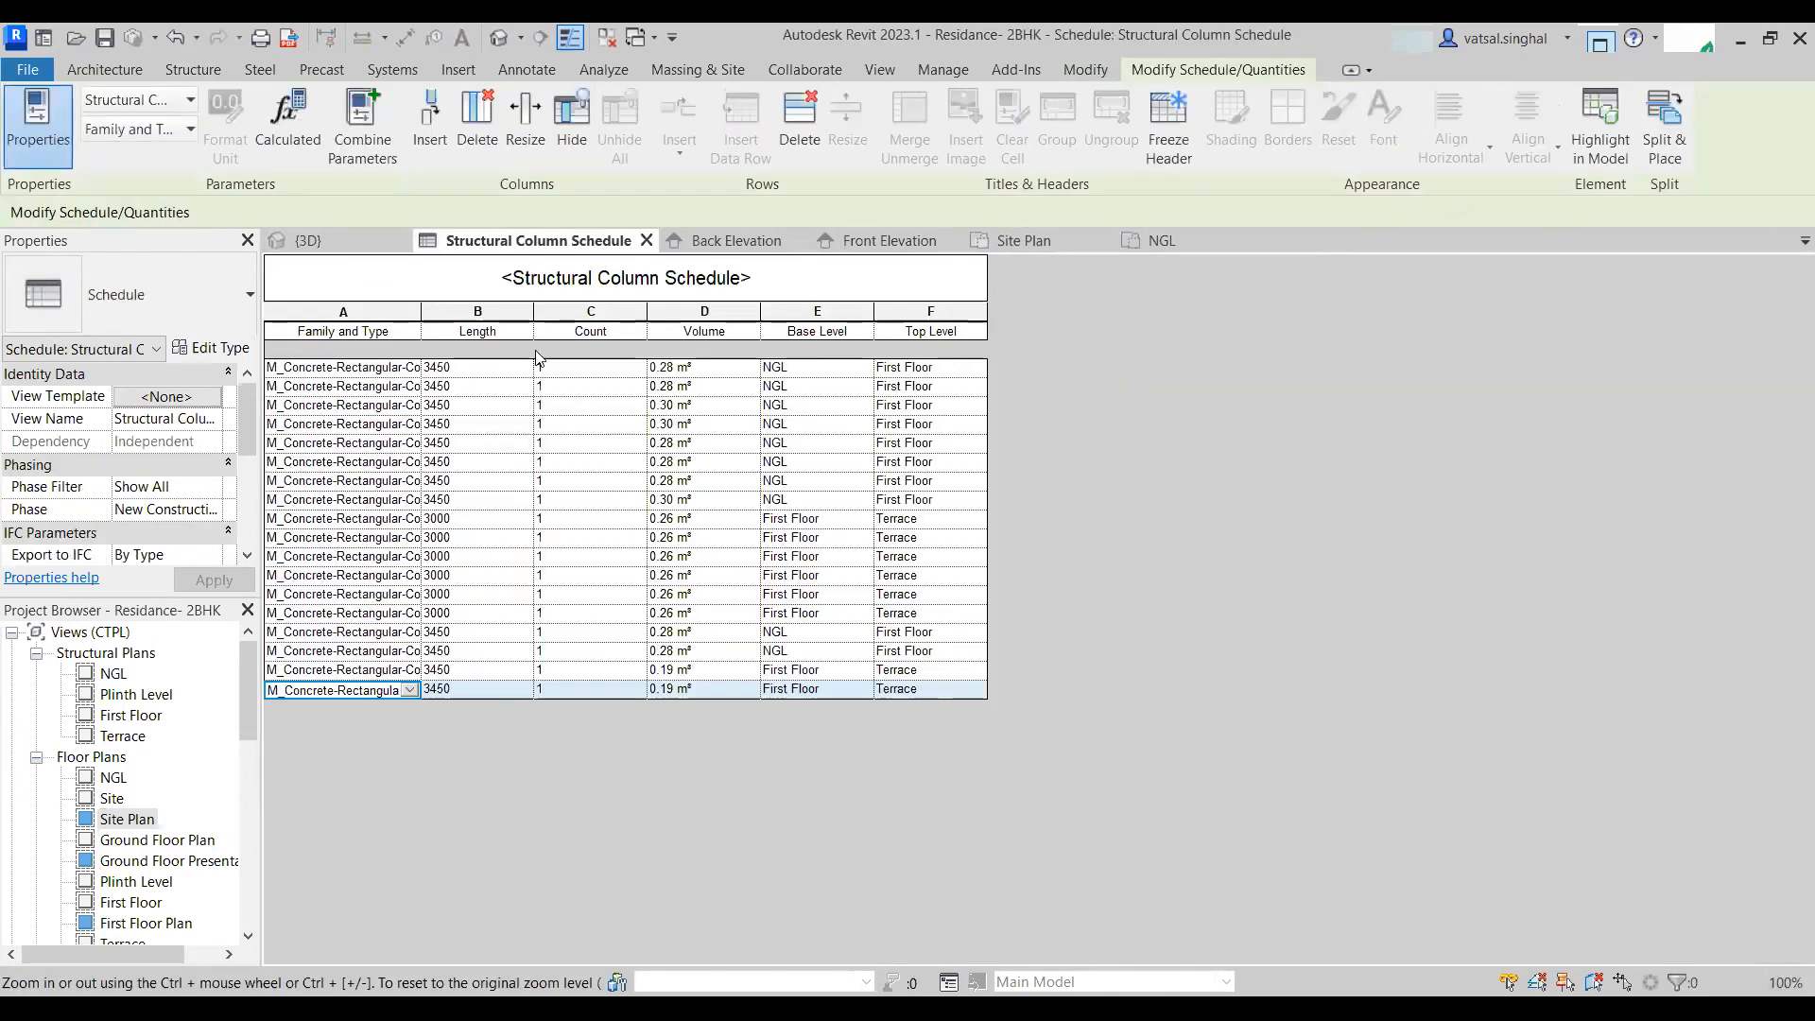
{"action": "left_click", "coordinate": [485, 312]}
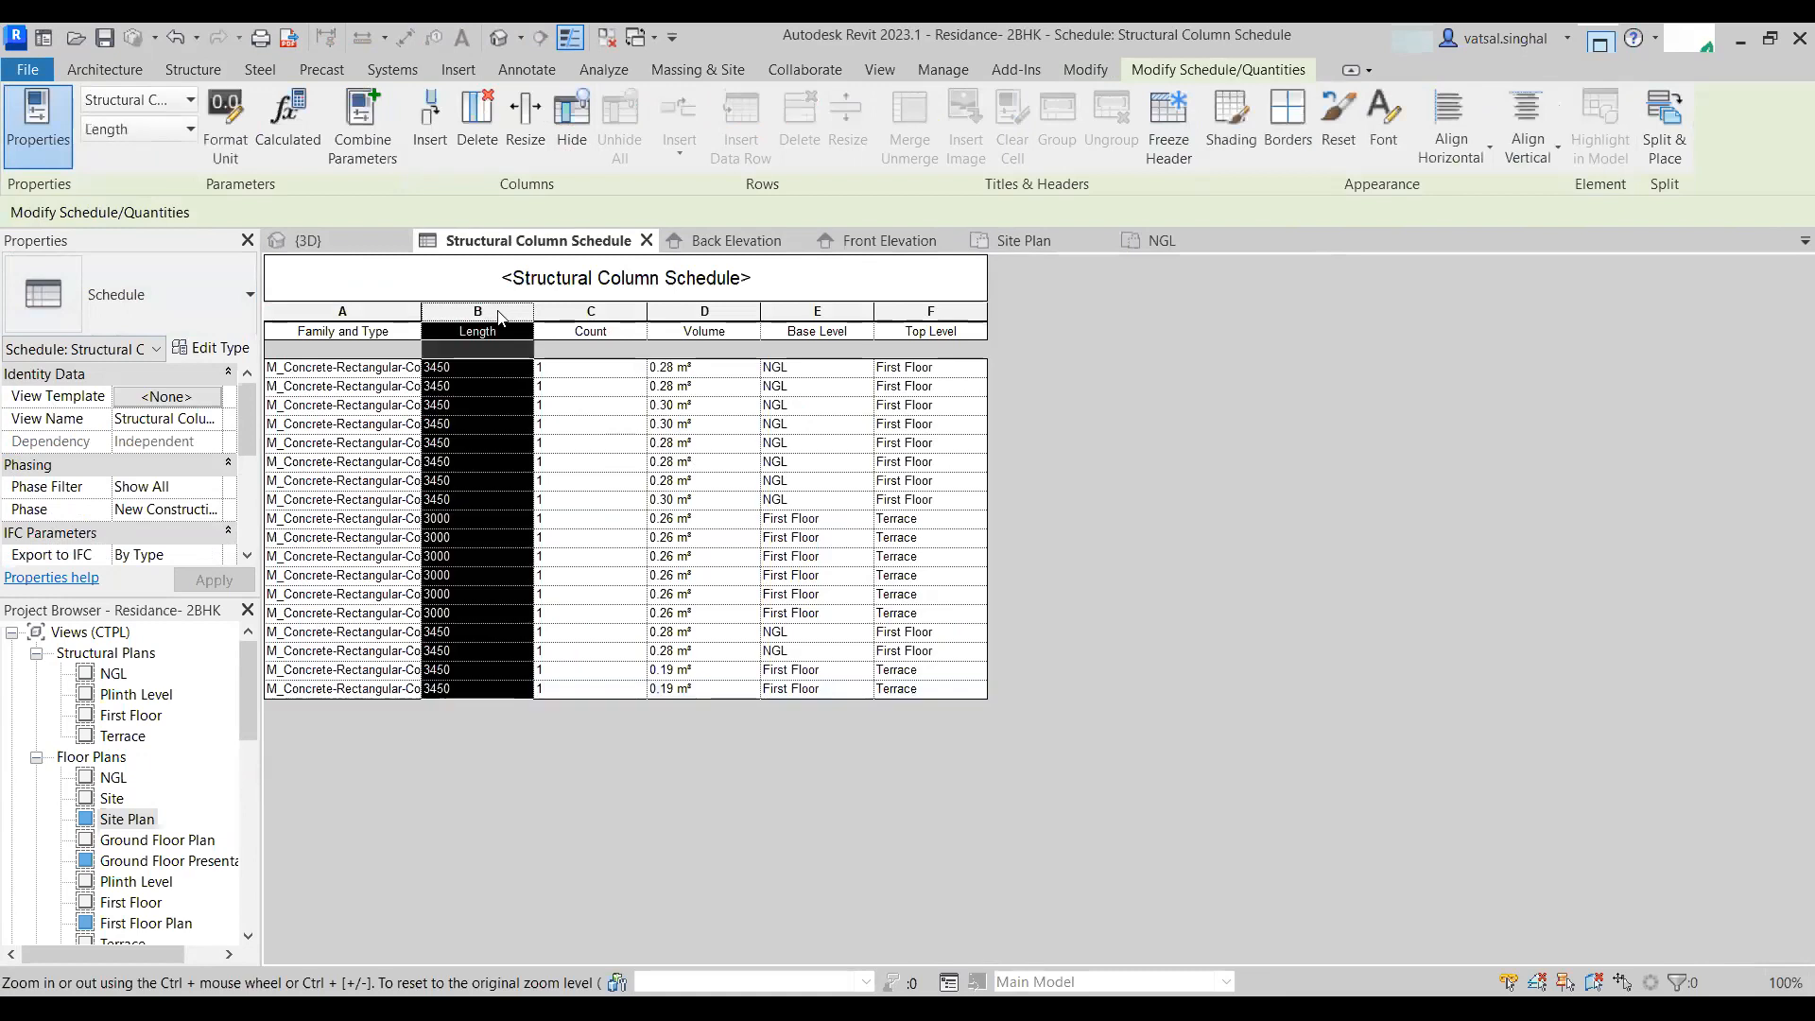
{"action": "left_click", "coordinate": [605, 312]}
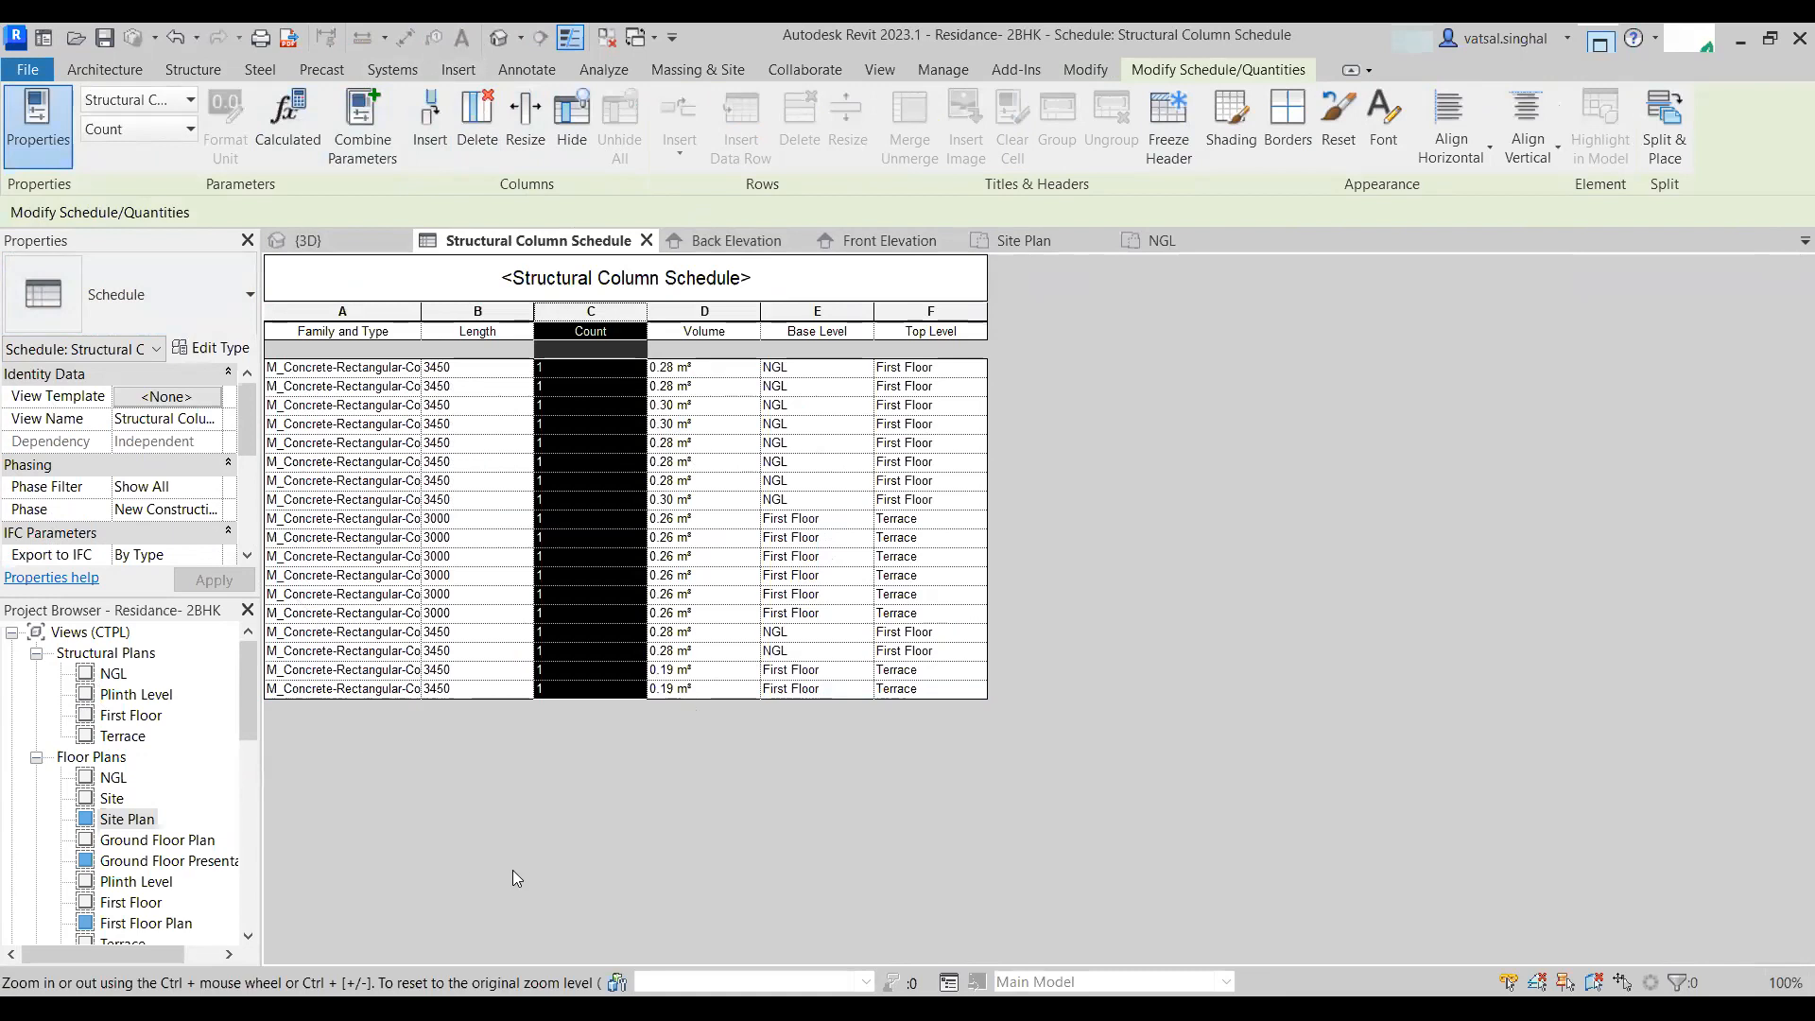
{"action": "left_click", "coordinate": [337, 689]}
{"action": "left_click", "coordinate": [243, 461]}
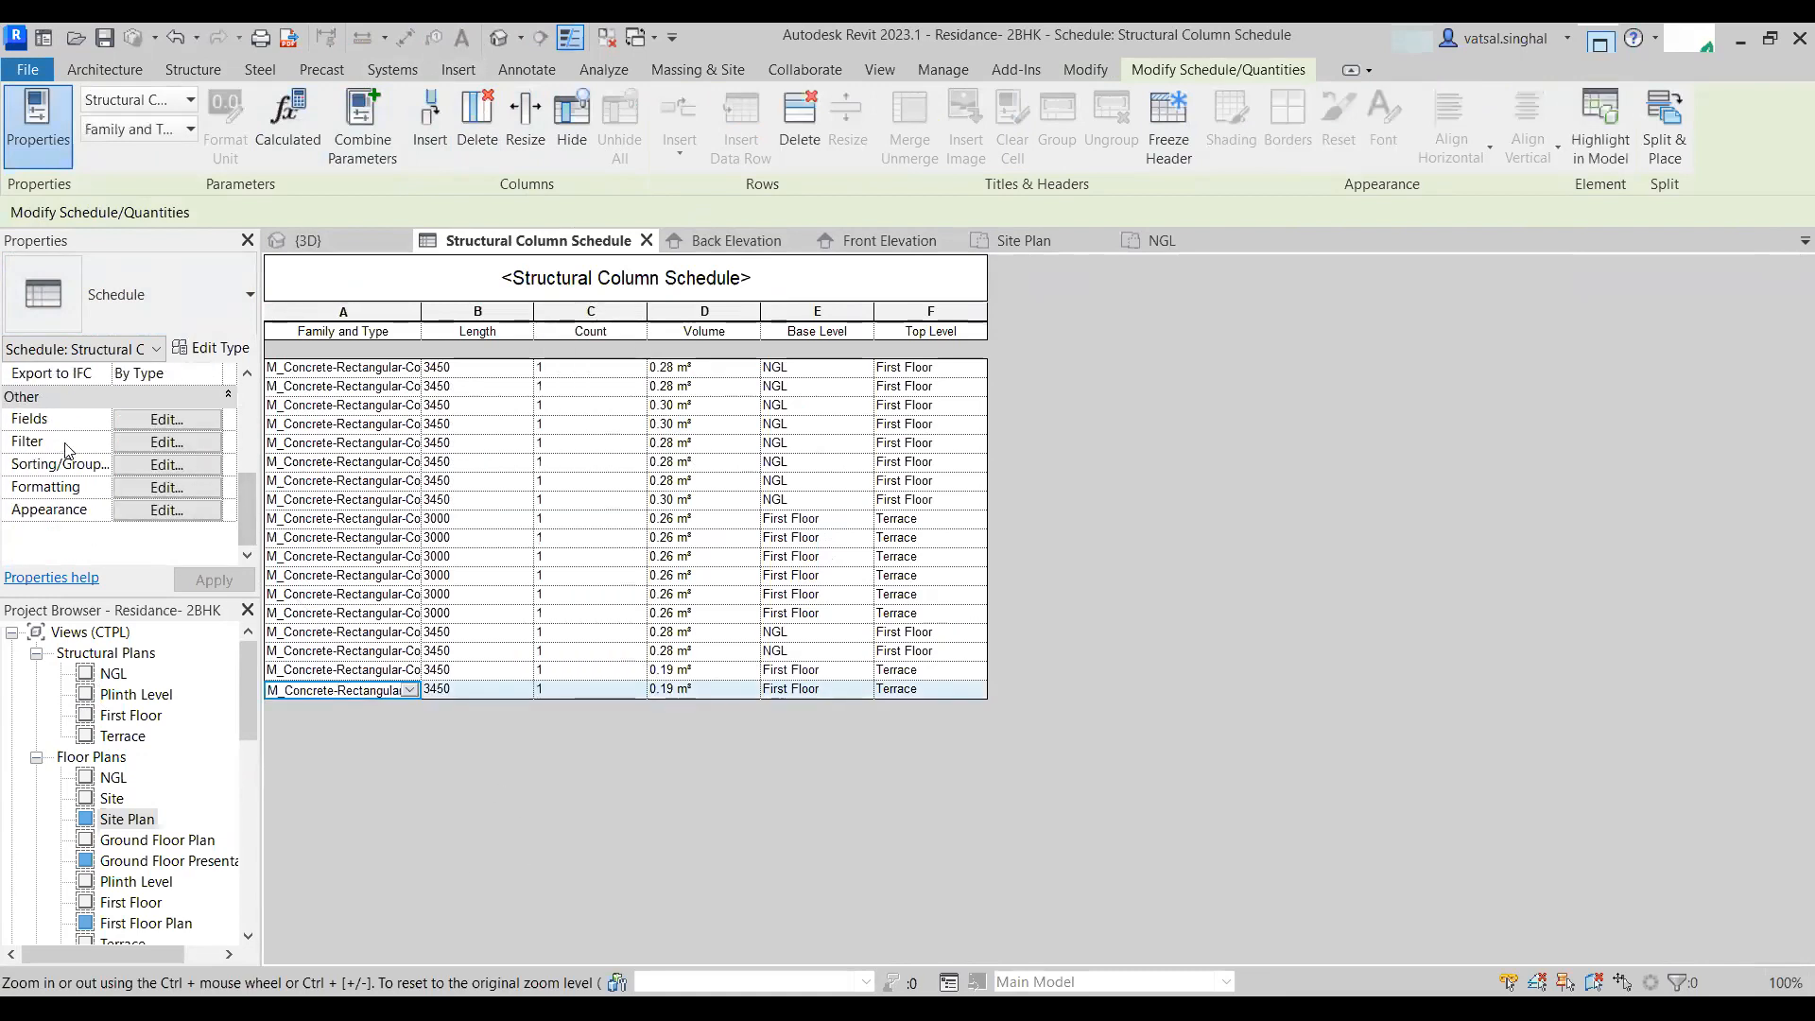
{"action": "left_click", "coordinate": [173, 425]}
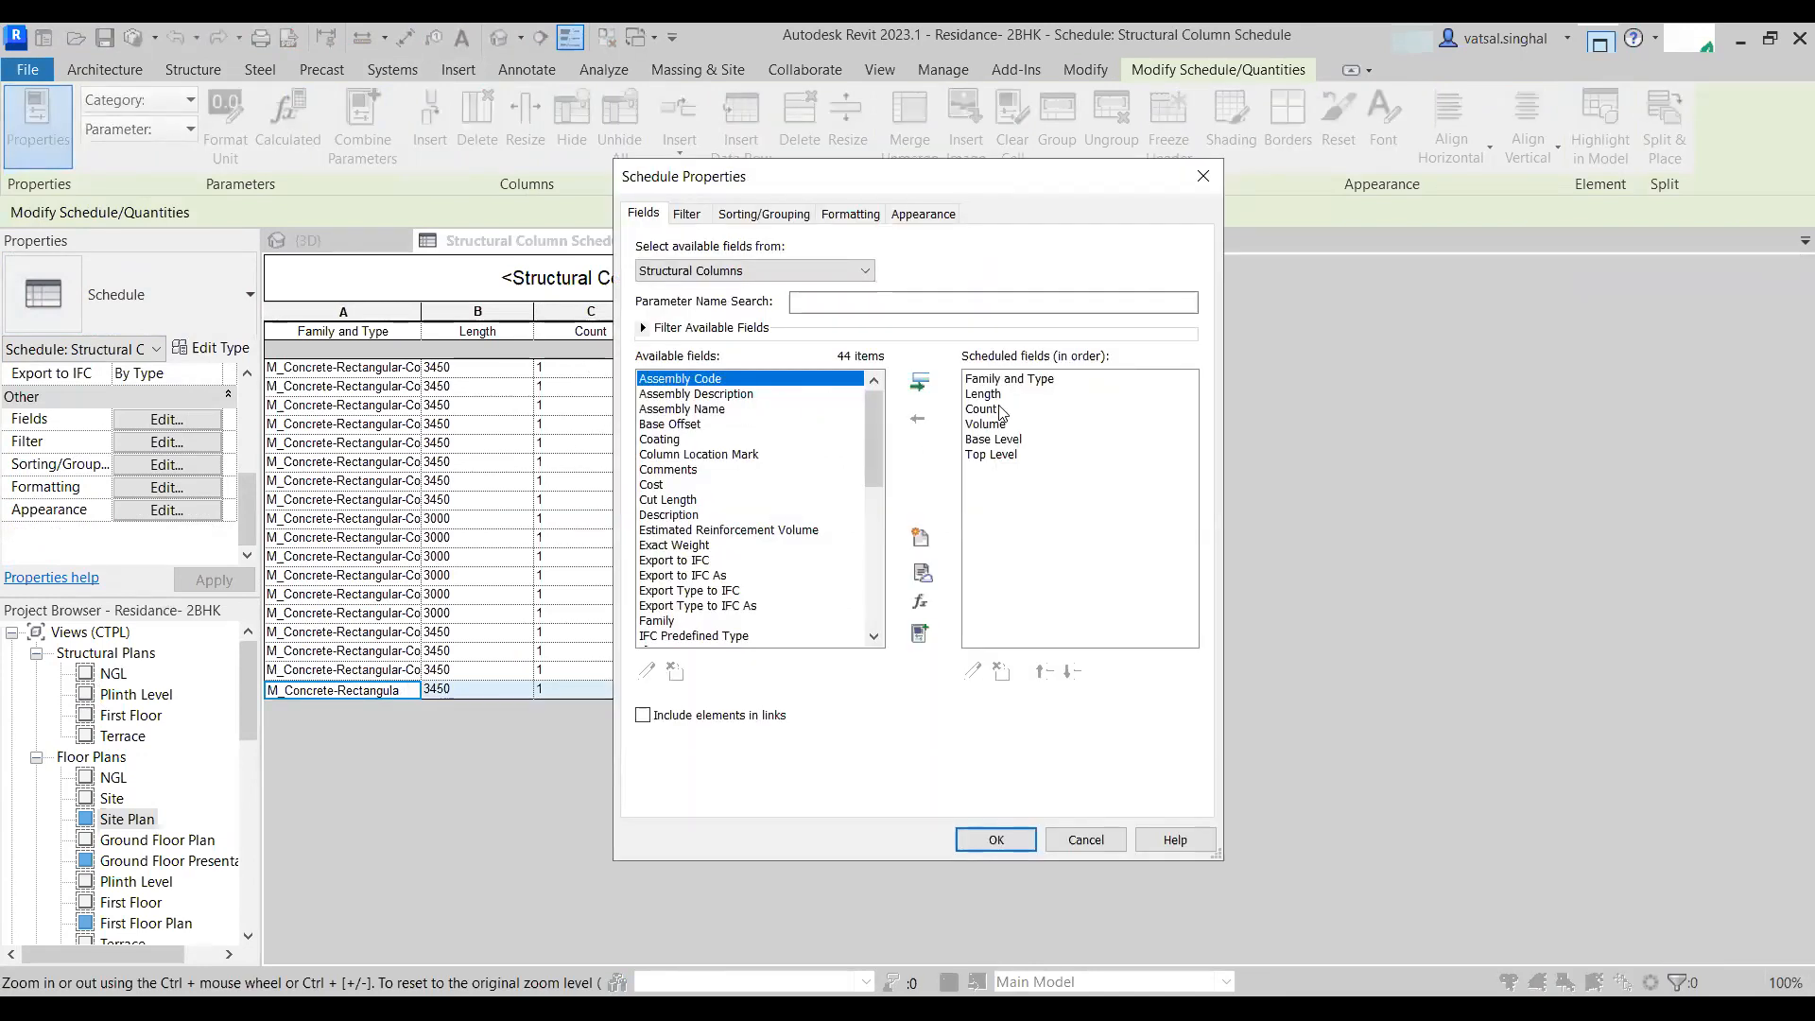
{"action": "left_click", "coordinate": [1000, 413]}
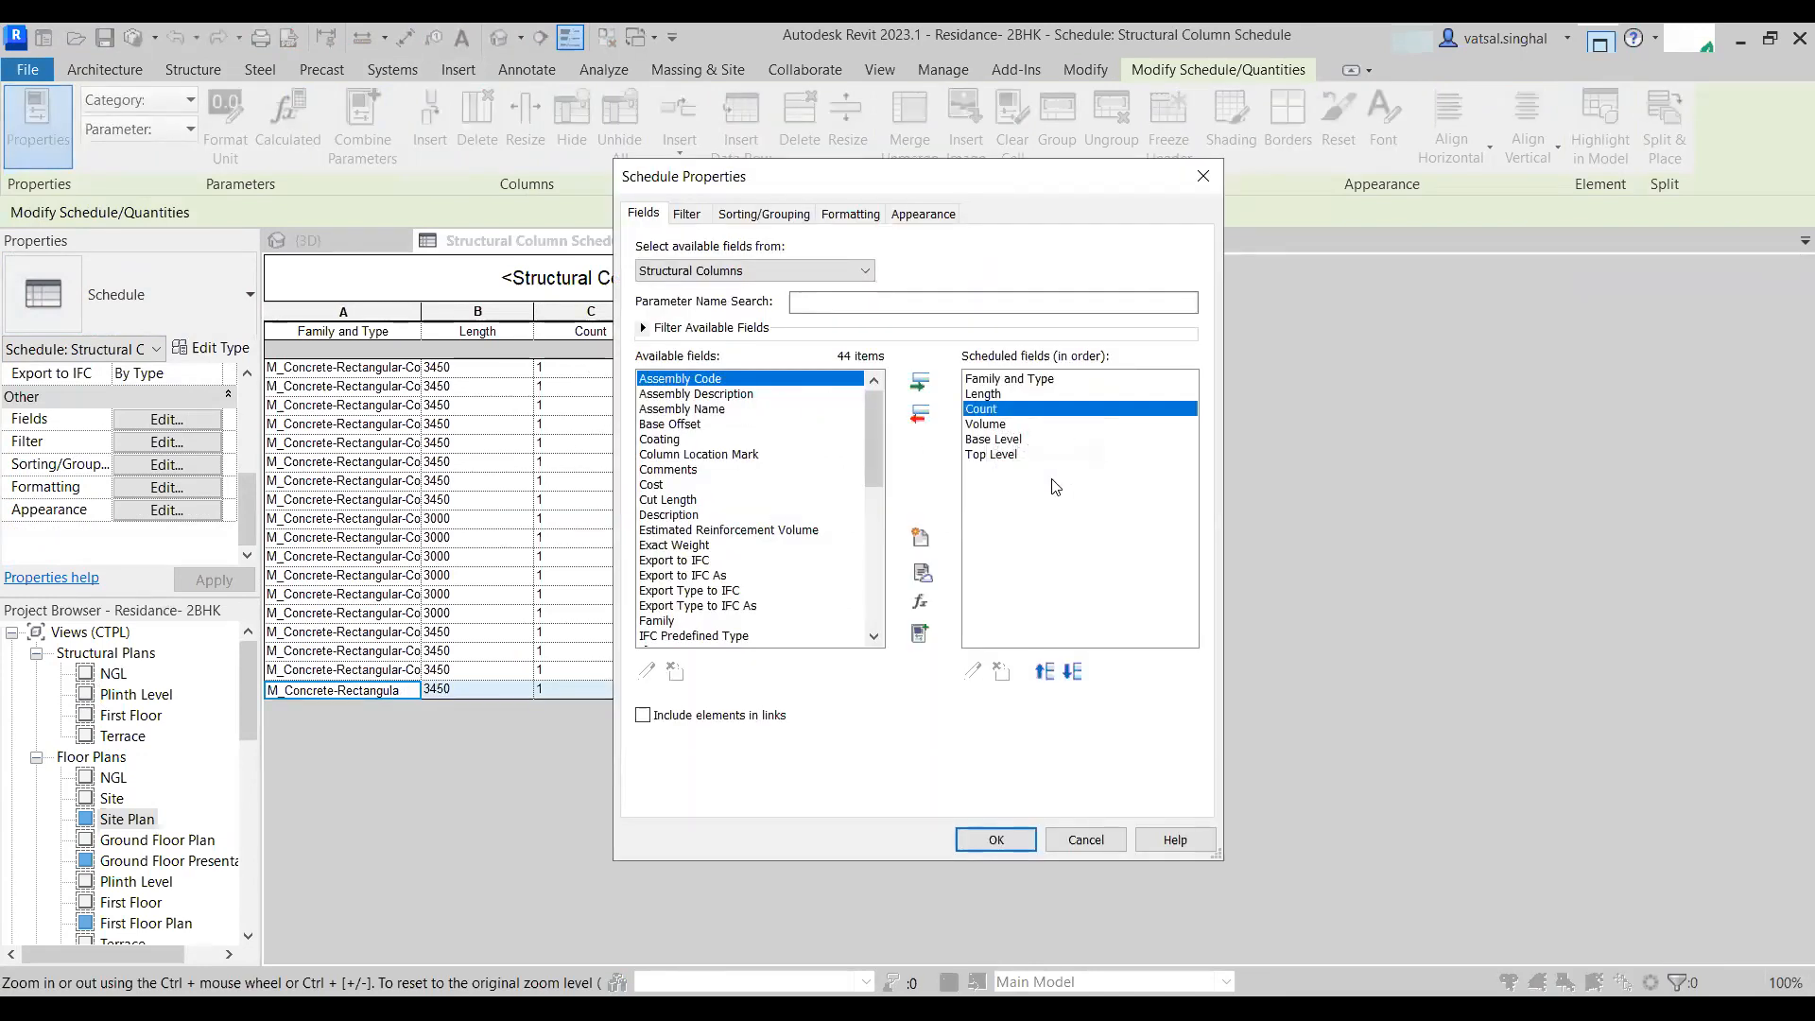
{"action": "left_click", "coordinate": [918, 413]}
{"action": "key", "text": "Return"}
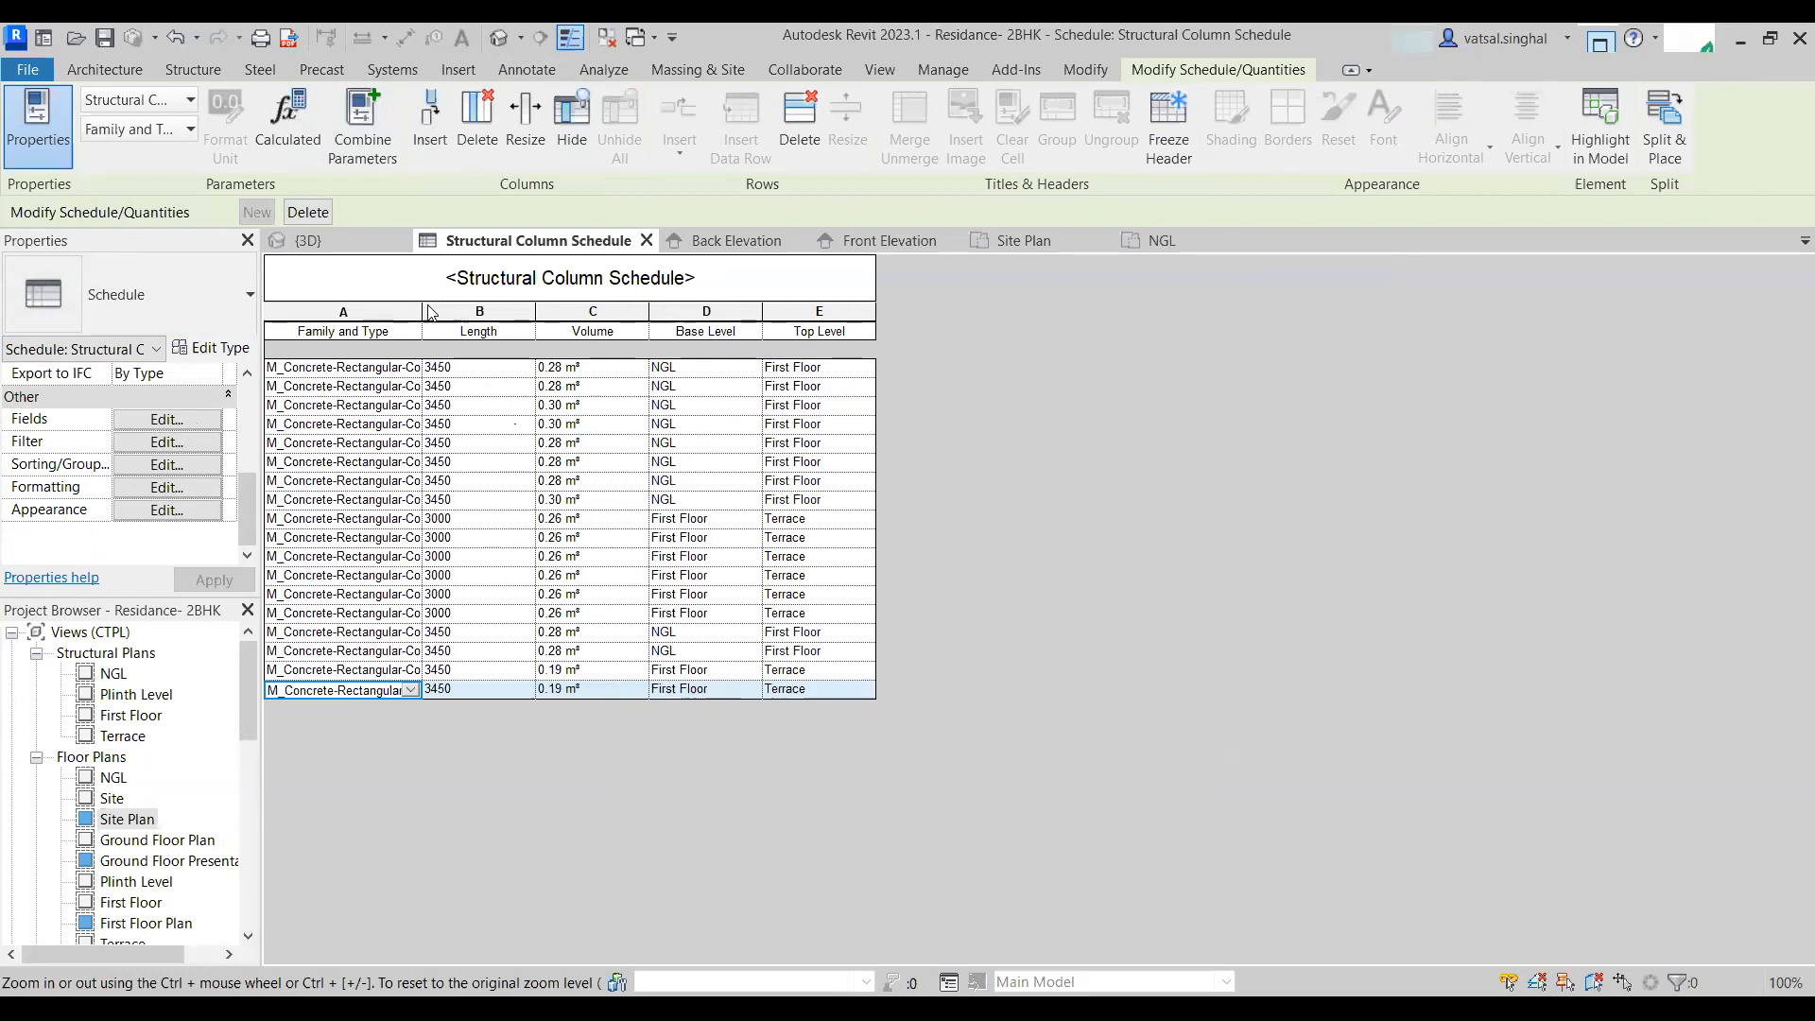
- Widen the schedule's Family and Type column so the full type names show
{"action": "left_click_drag", "start_coordinate": [425, 310], "coordinate": [504, 310]}
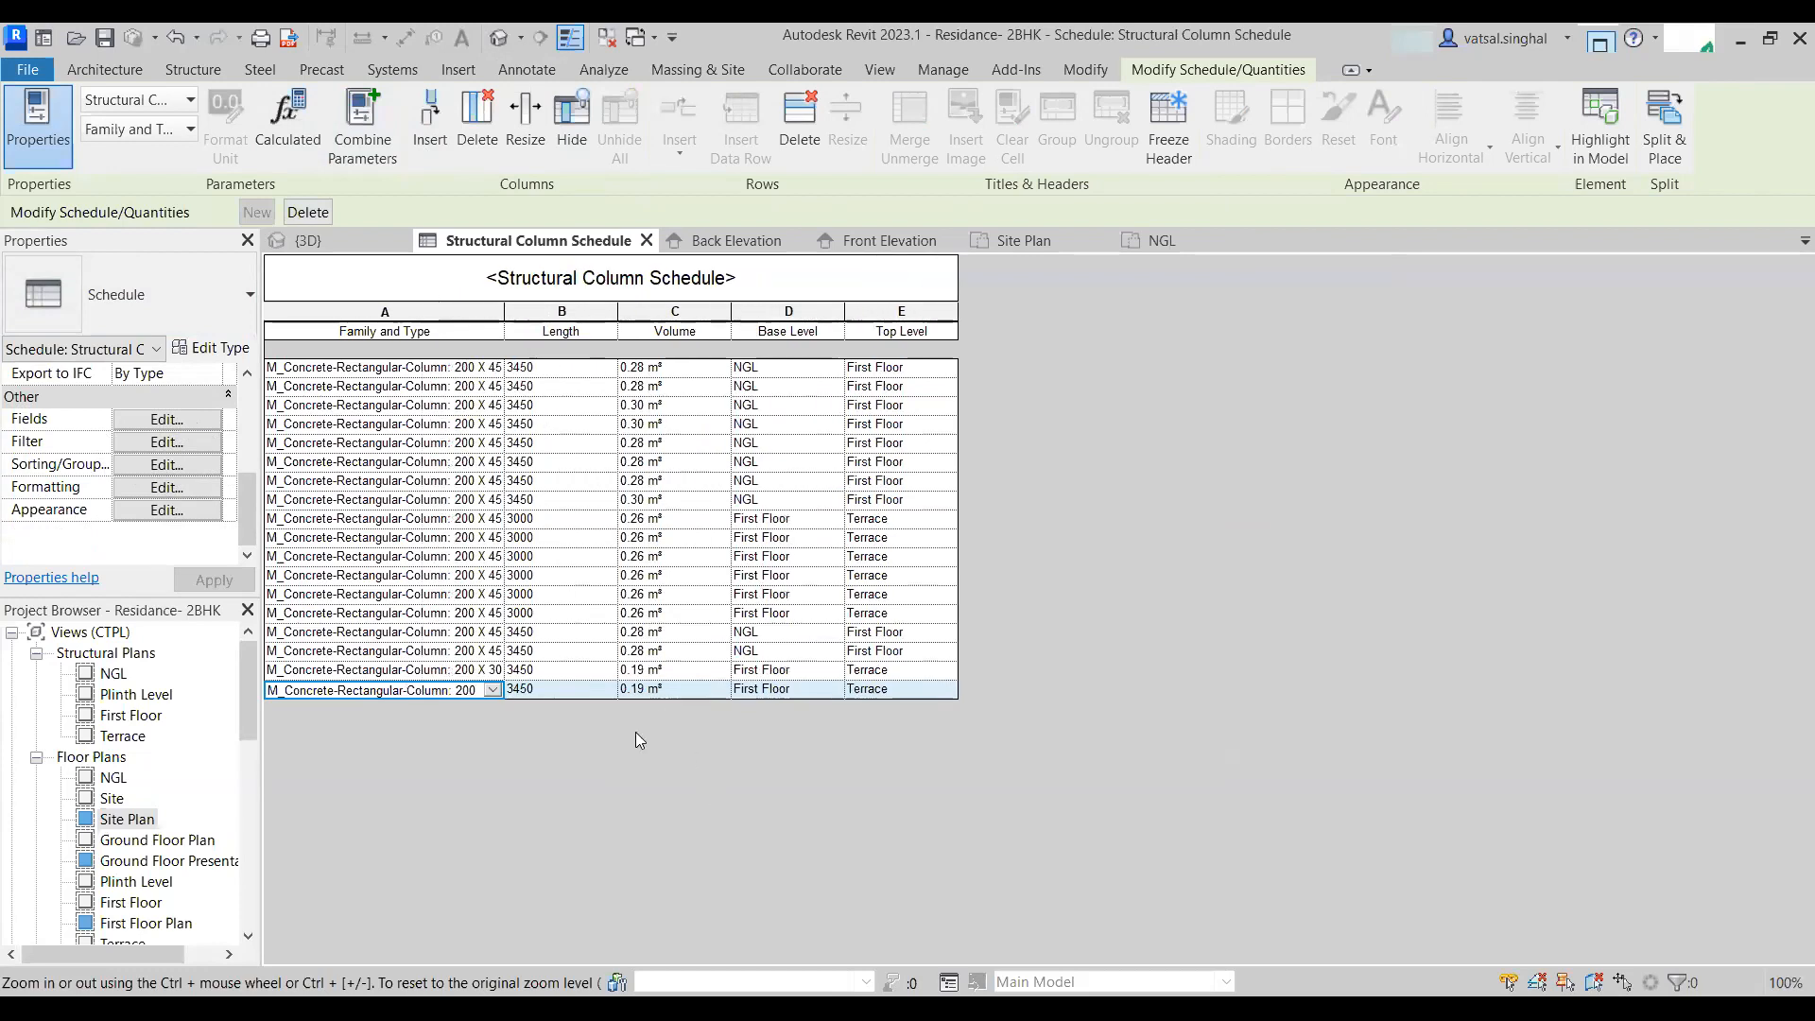
{"action": "scroll", "coordinate": [75, 466], "scroll_direction": "up", "scroll_amount": 4}
{"action": "scroll", "coordinate": [180, 495], "scroll_direction": "down", "scroll_amount": 4}
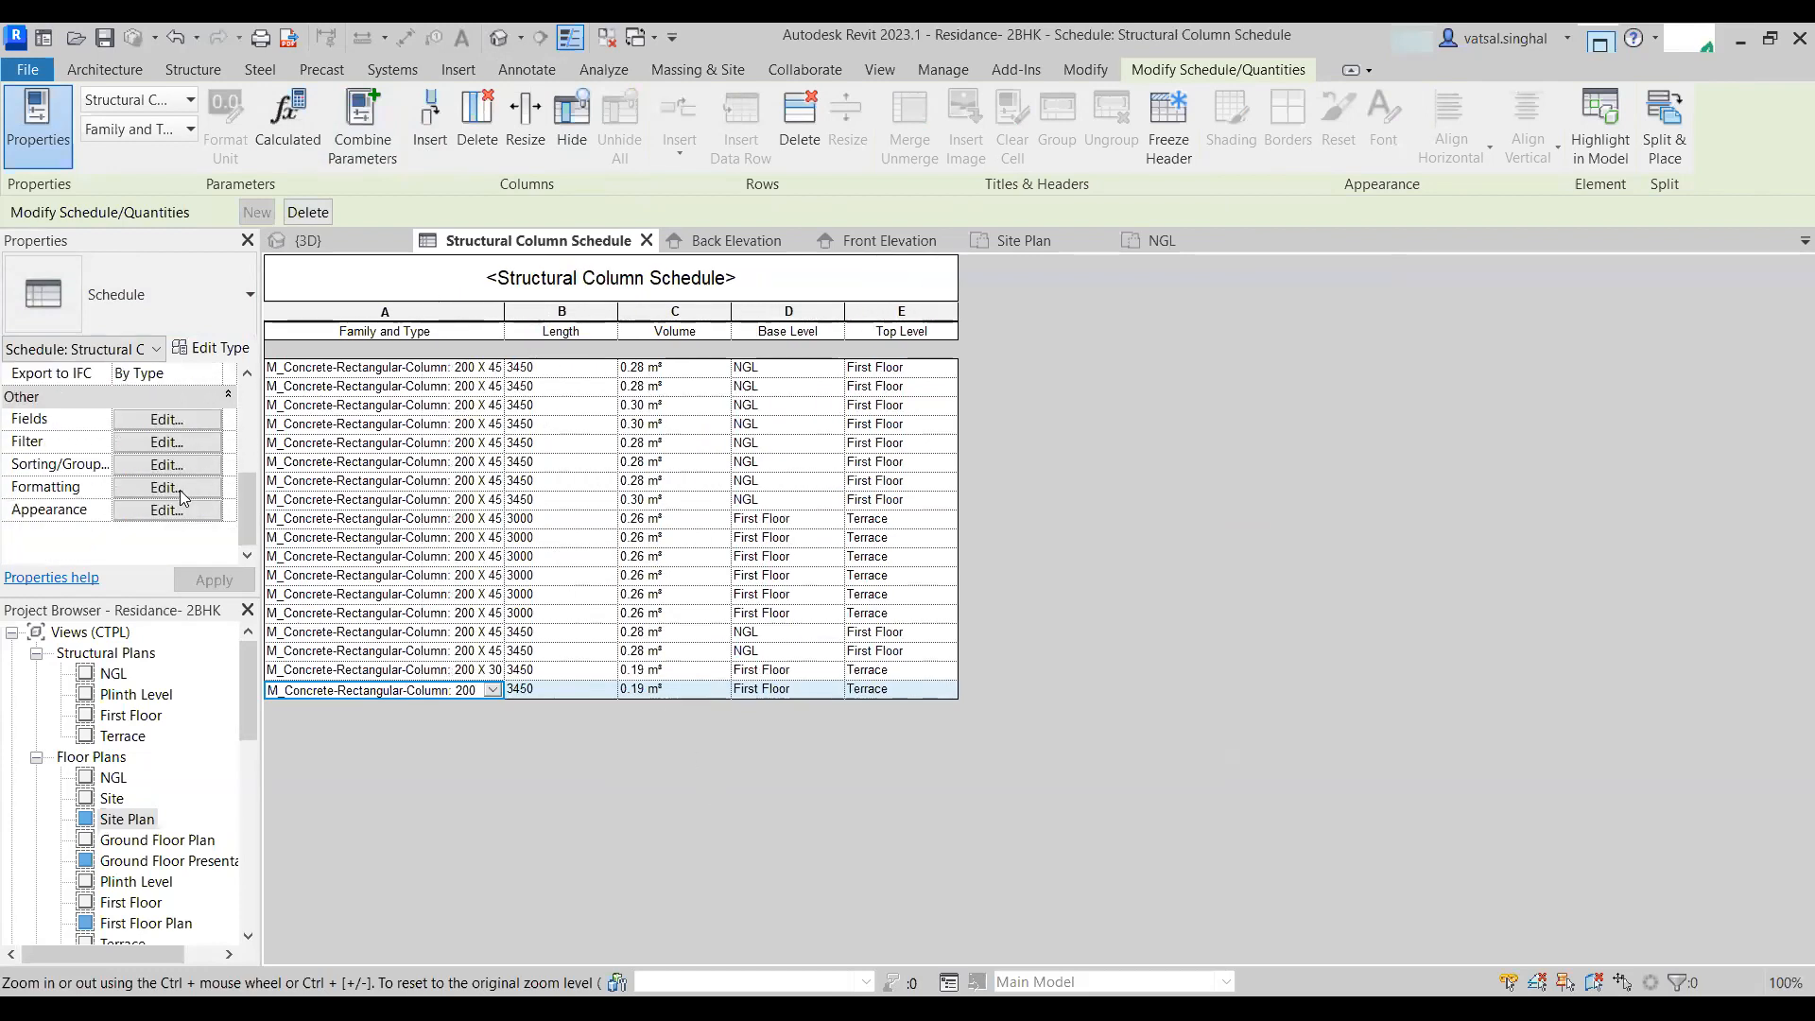
- Browse the list of available structural column fields in the schedule's field settings without adding any
{"action": "left_click", "coordinate": [150, 421]}
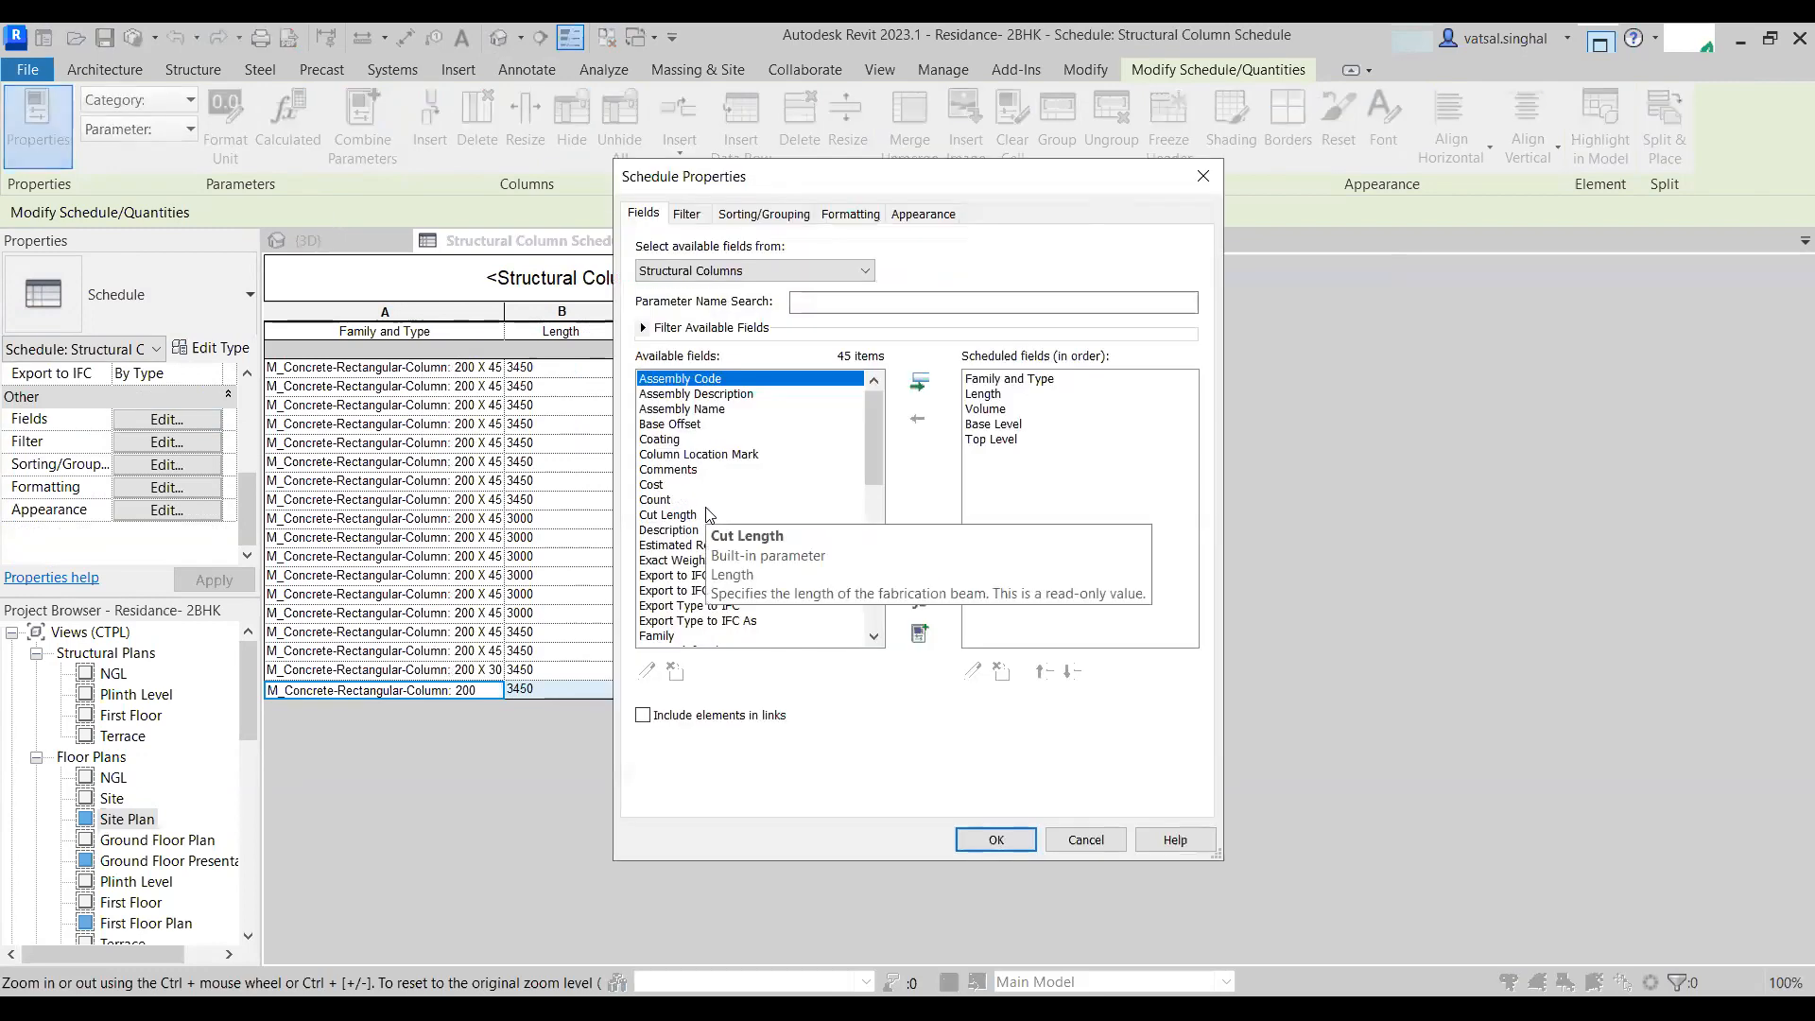
{"action": "scroll", "coordinate": [706, 517], "scroll_direction": "down", "scroll_amount": 3}
{"action": "scroll", "coordinate": [705, 515], "scroll_direction": "down", "scroll_amount": 1}
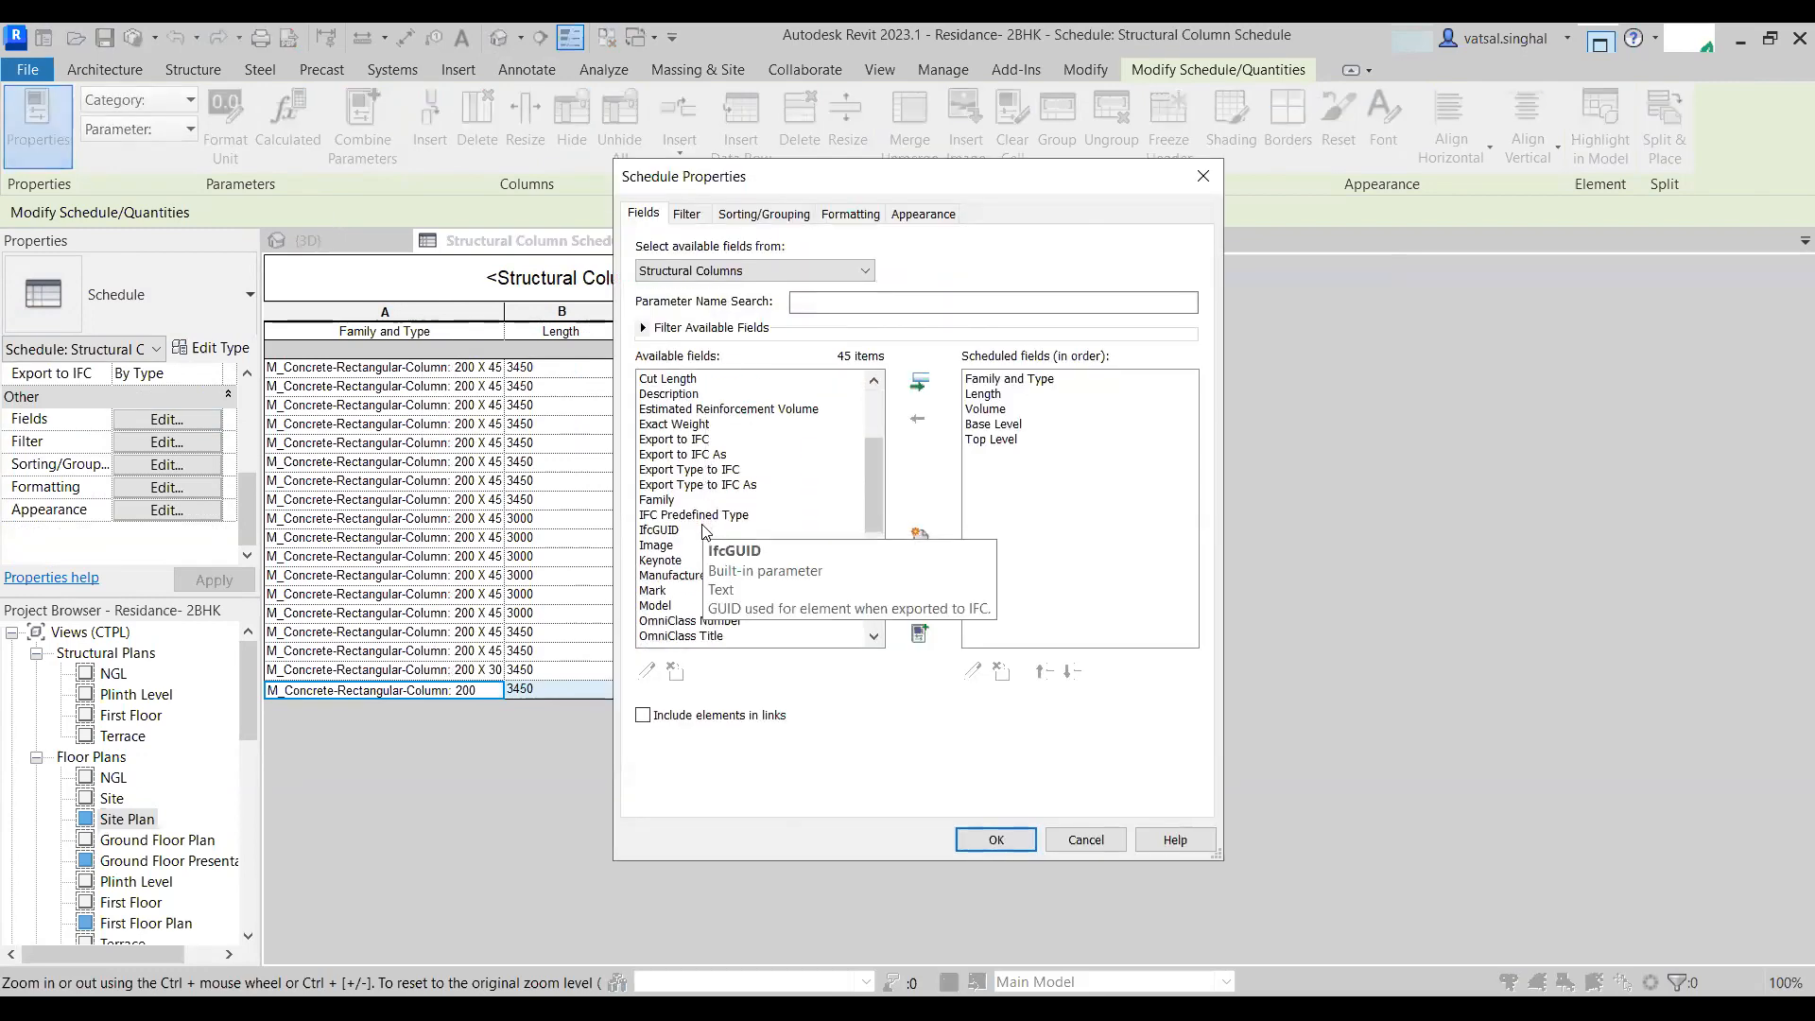
{"action": "scroll", "coordinate": [673, 525], "scroll_direction": "down", "scroll_amount": 1}
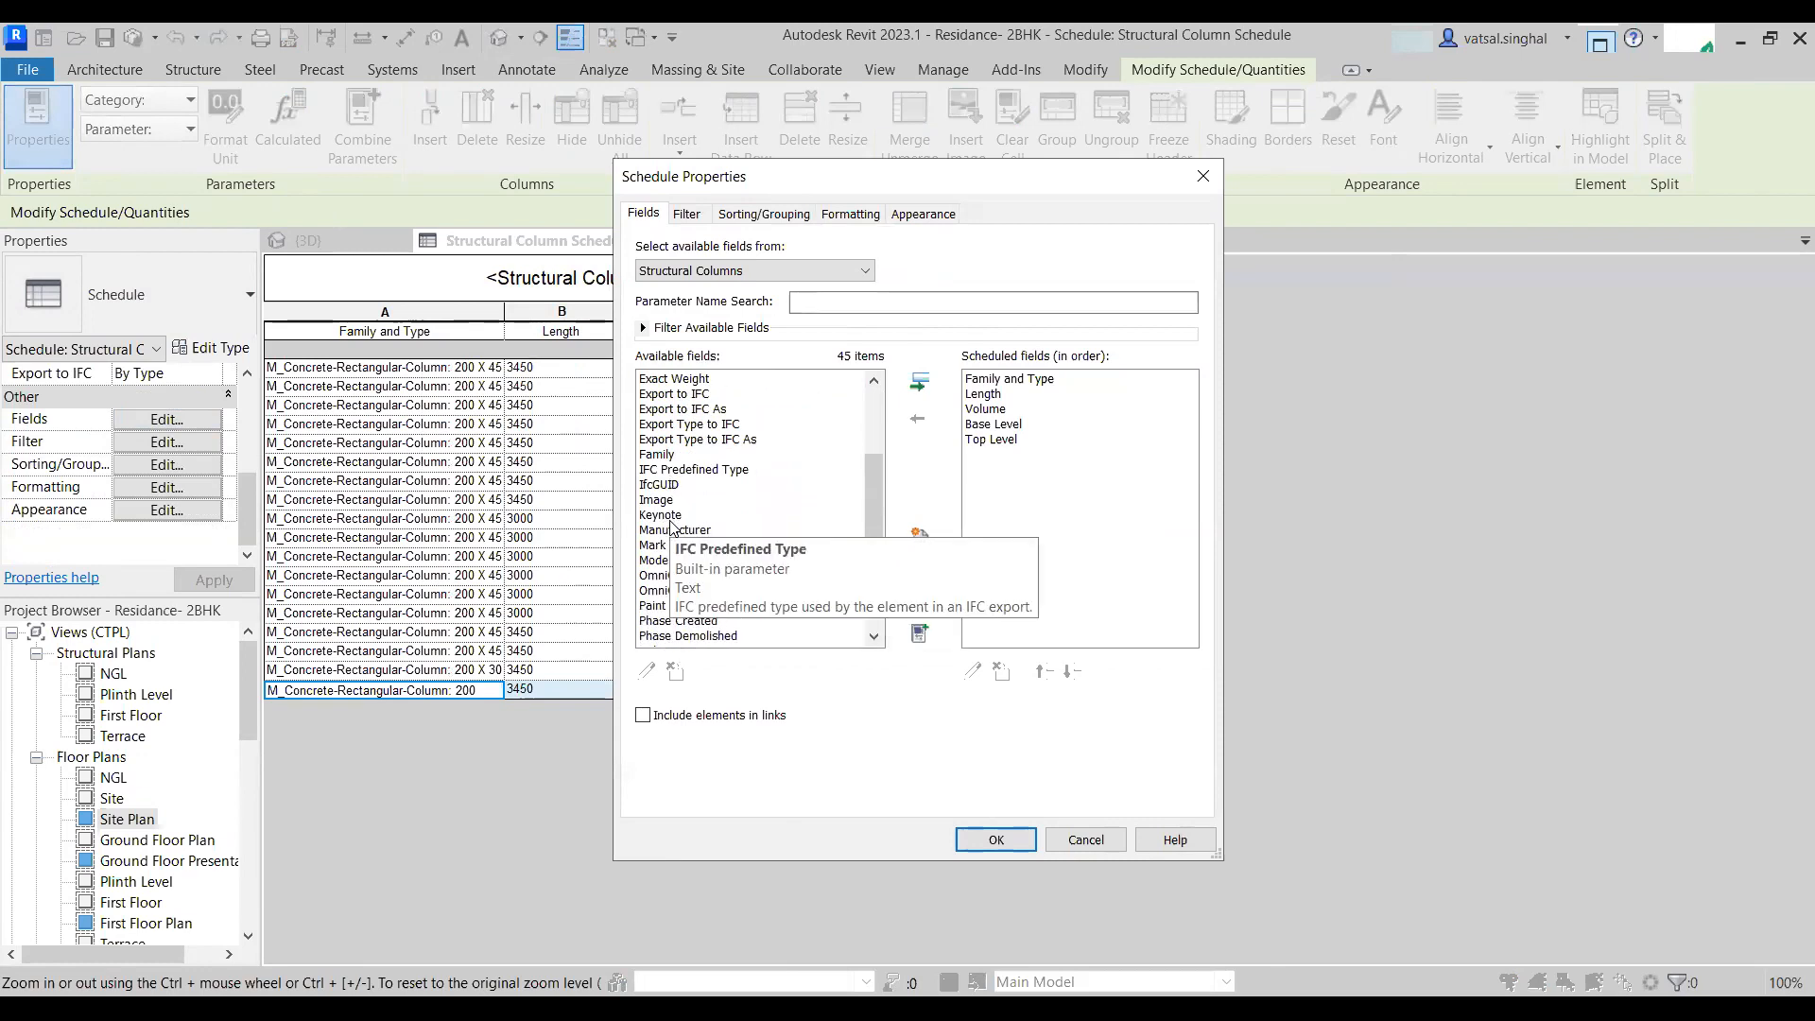
{"action": "scroll", "coordinate": [671, 525], "scroll_direction": "down", "scroll_amount": 4}
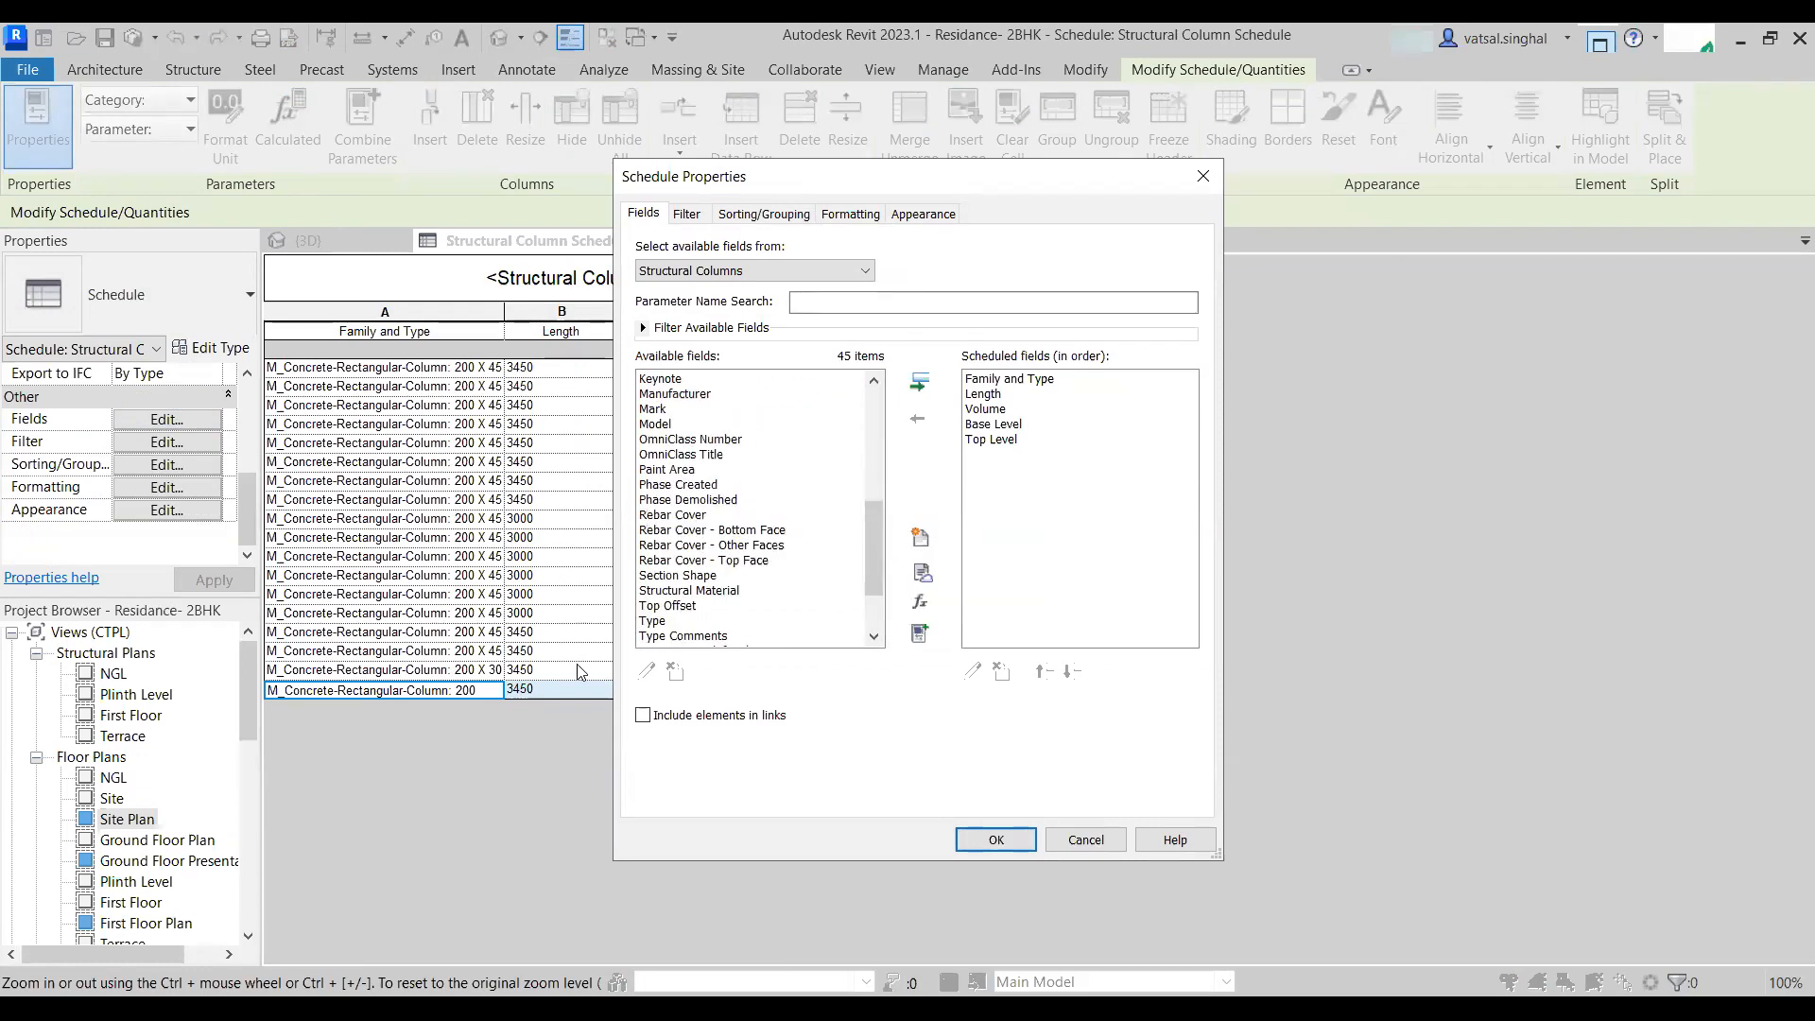
{"action": "scroll", "coordinate": [670, 614], "scroll_direction": "down", "scroll_amount": 1}
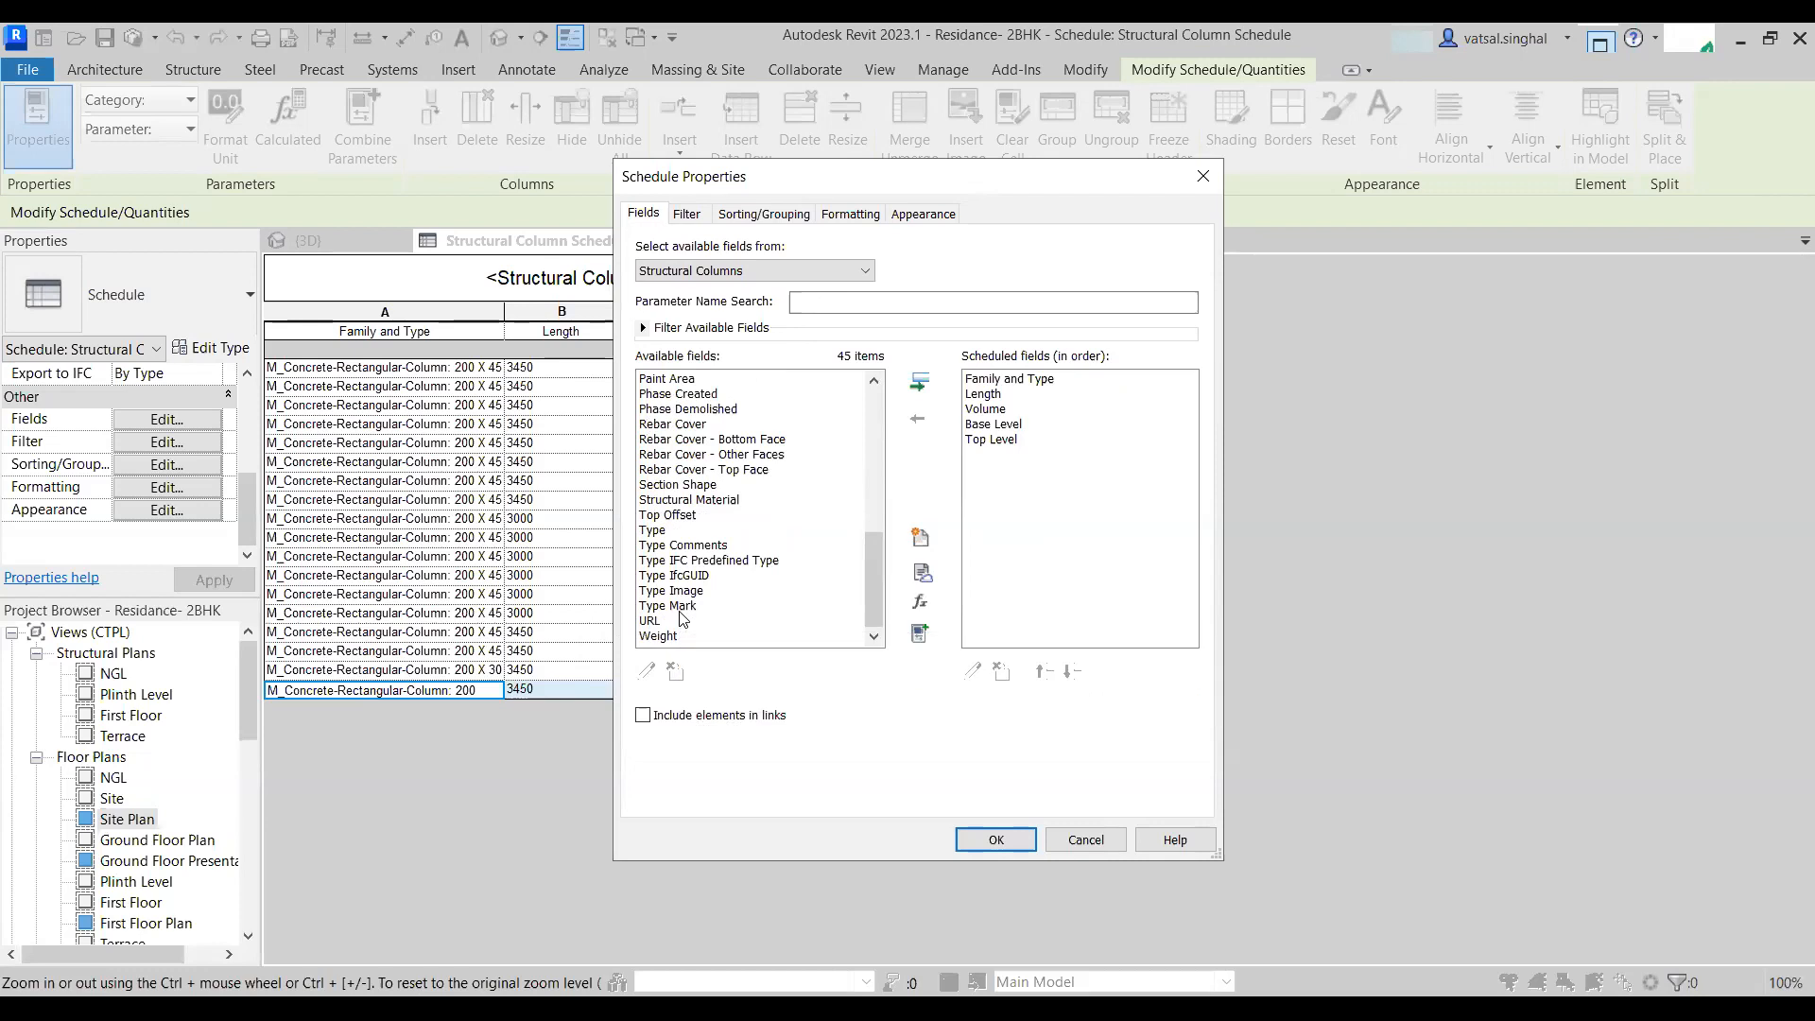
{"action": "scroll", "coordinate": [683, 484], "scroll_direction": "up", "scroll_amount": 2}
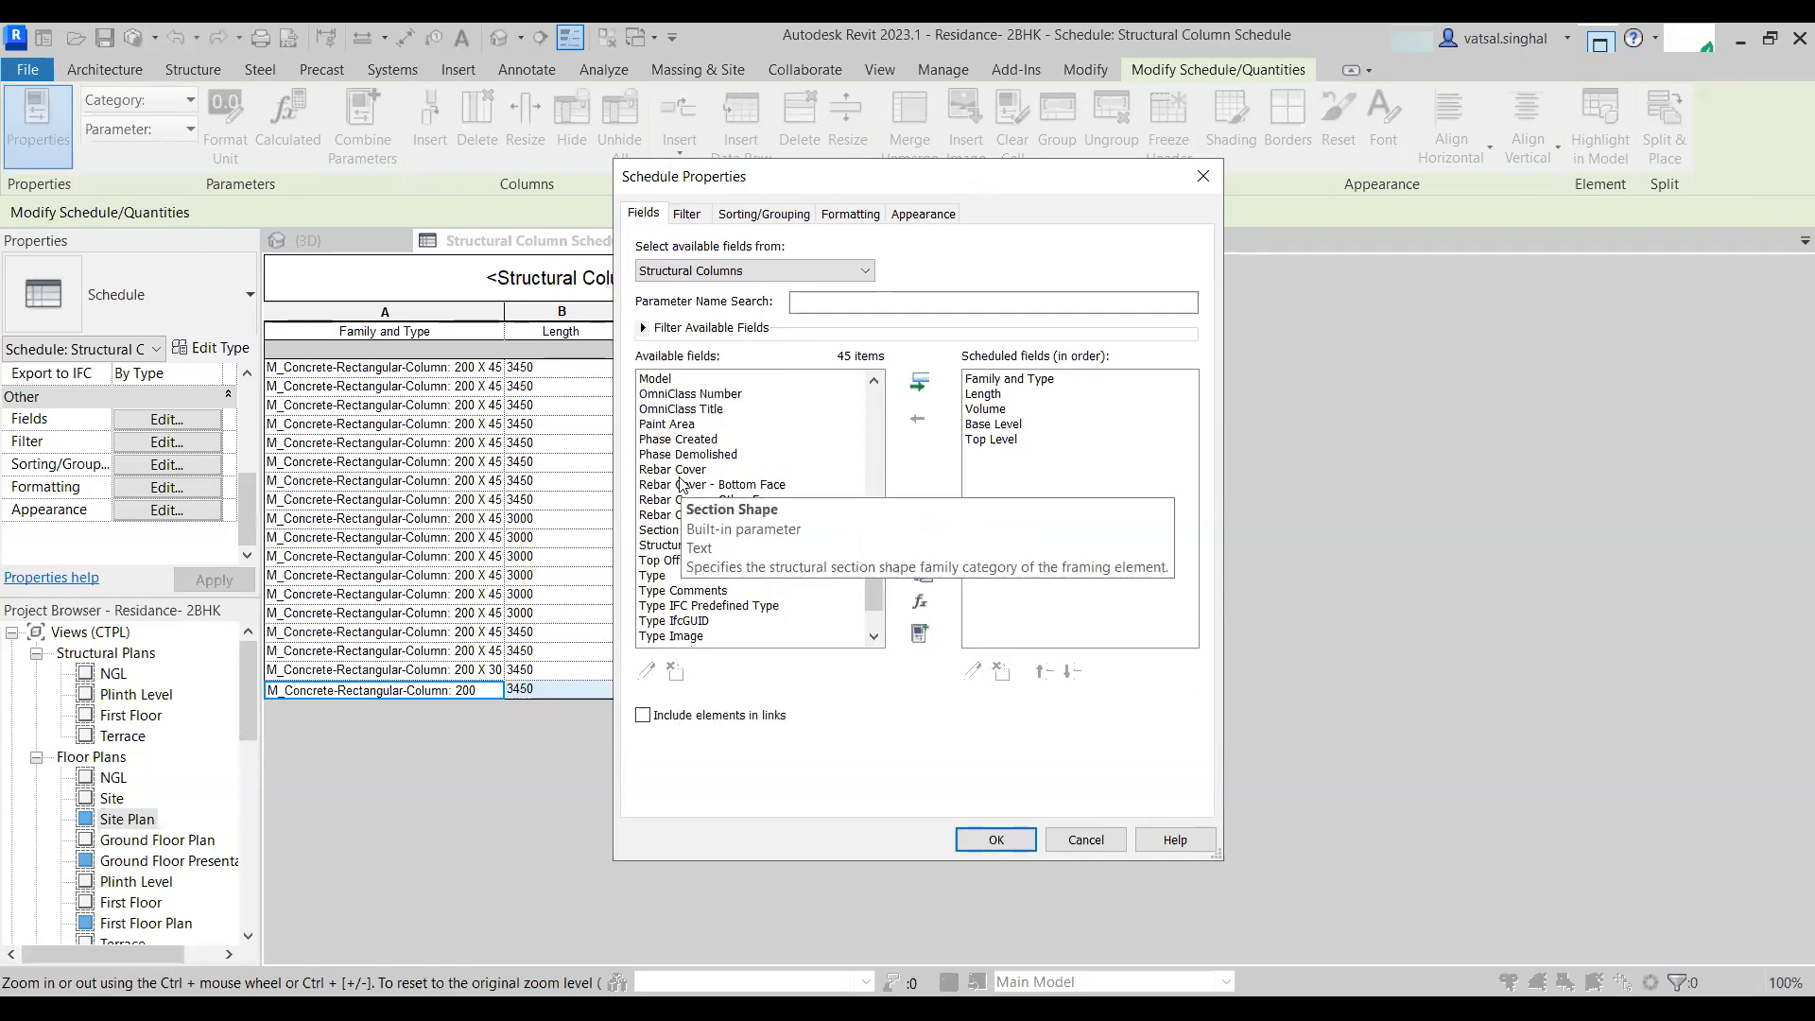
{"action": "scroll", "coordinate": [679, 482], "scroll_direction": "up", "scroll_amount": 2}
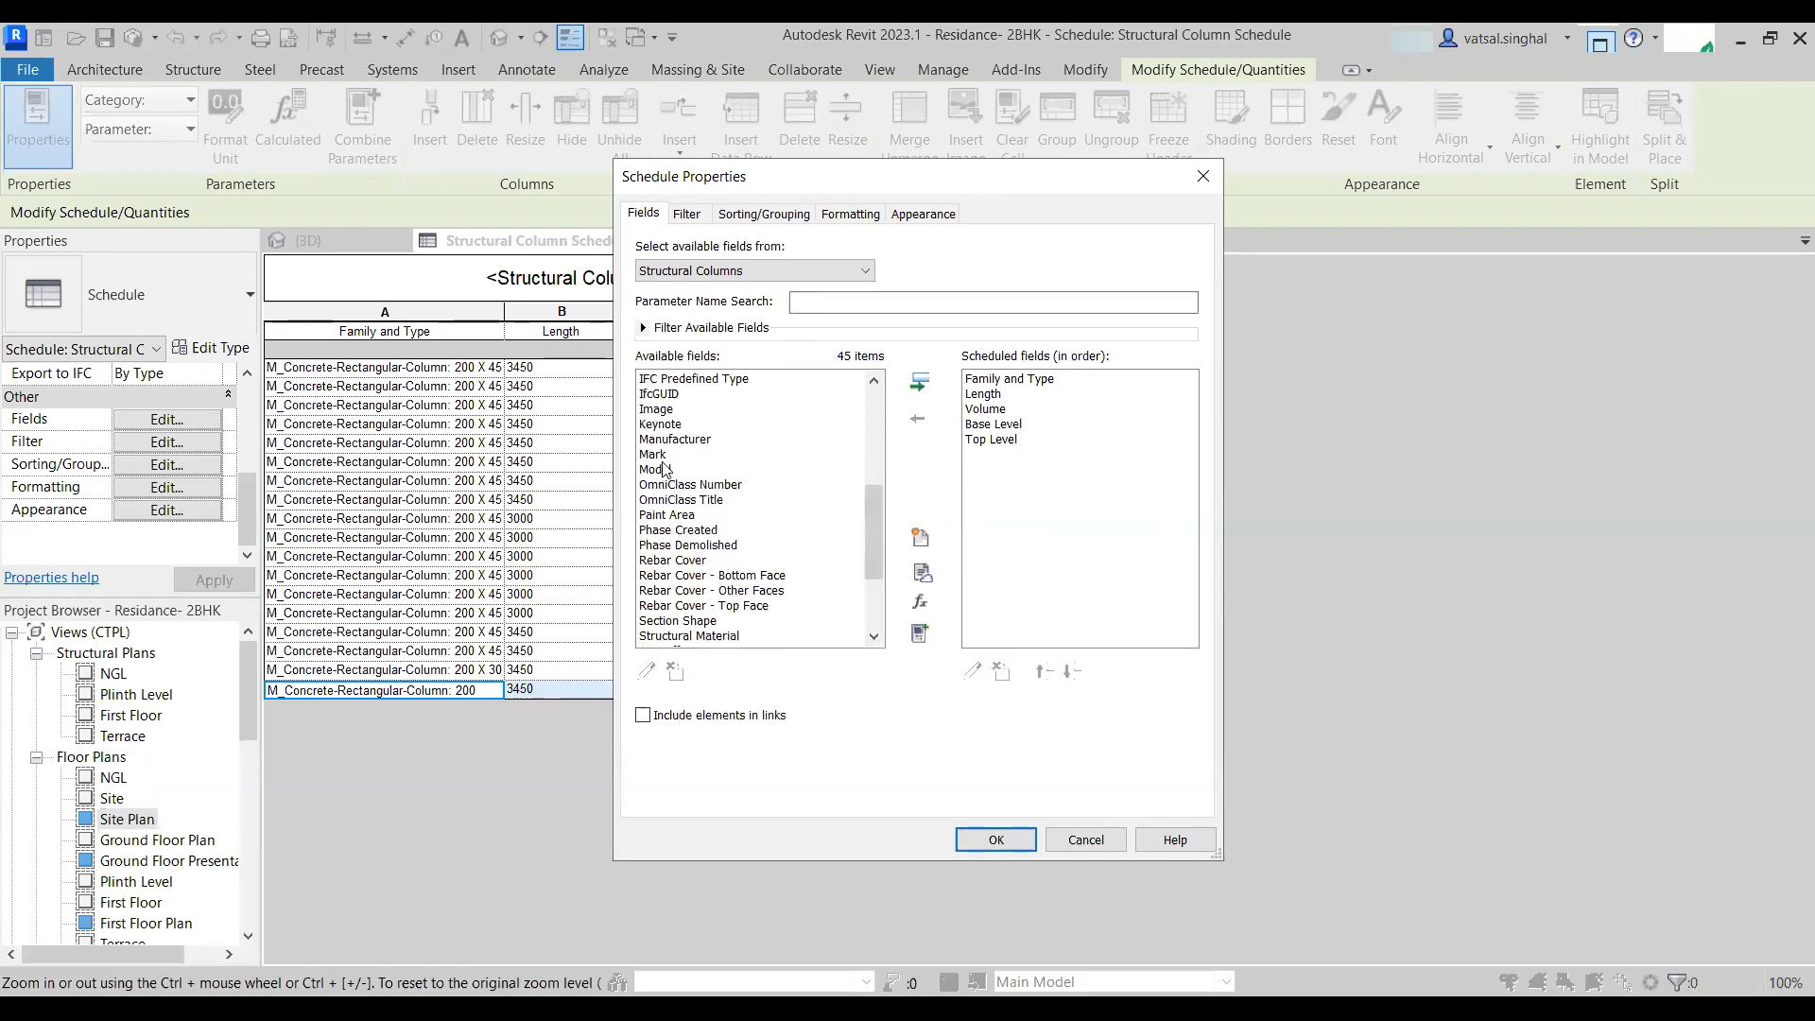
{"action": "scroll", "coordinate": [665, 469], "scroll_direction": "up", "scroll_amount": 3}
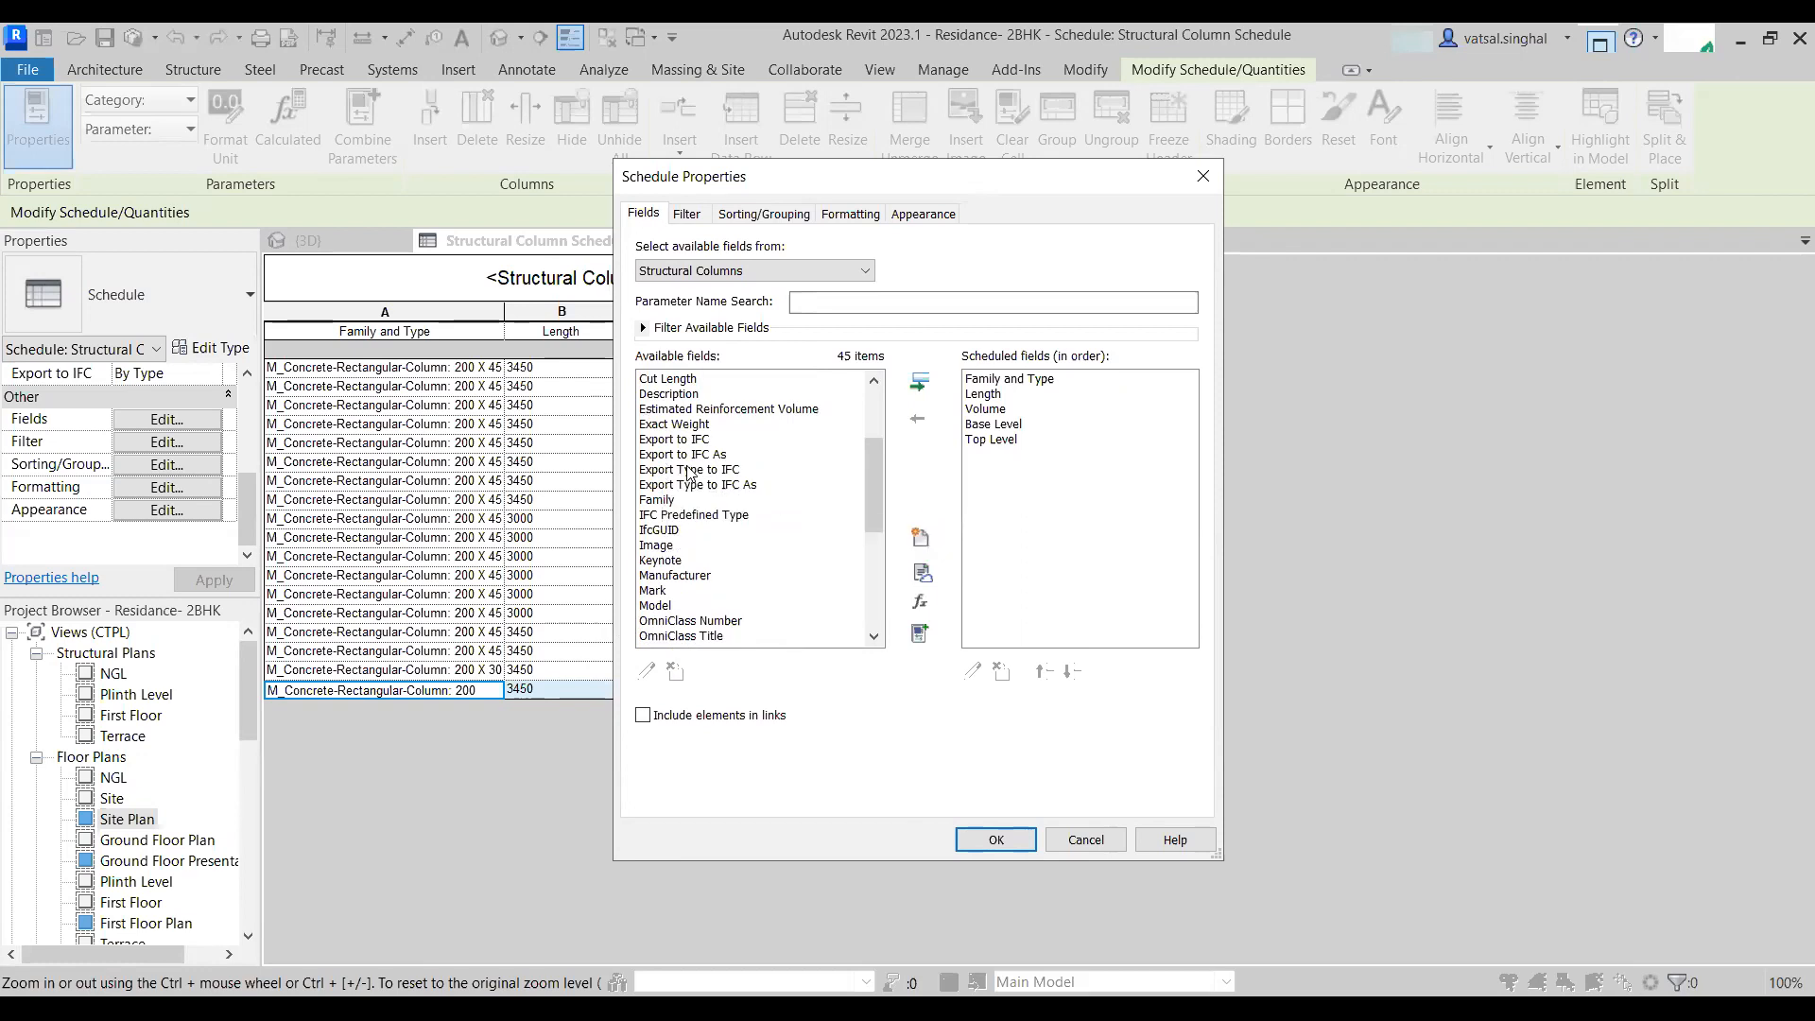
{"action": "scroll", "coordinate": [687, 472], "scroll_direction": "up", "scroll_amount": 3}
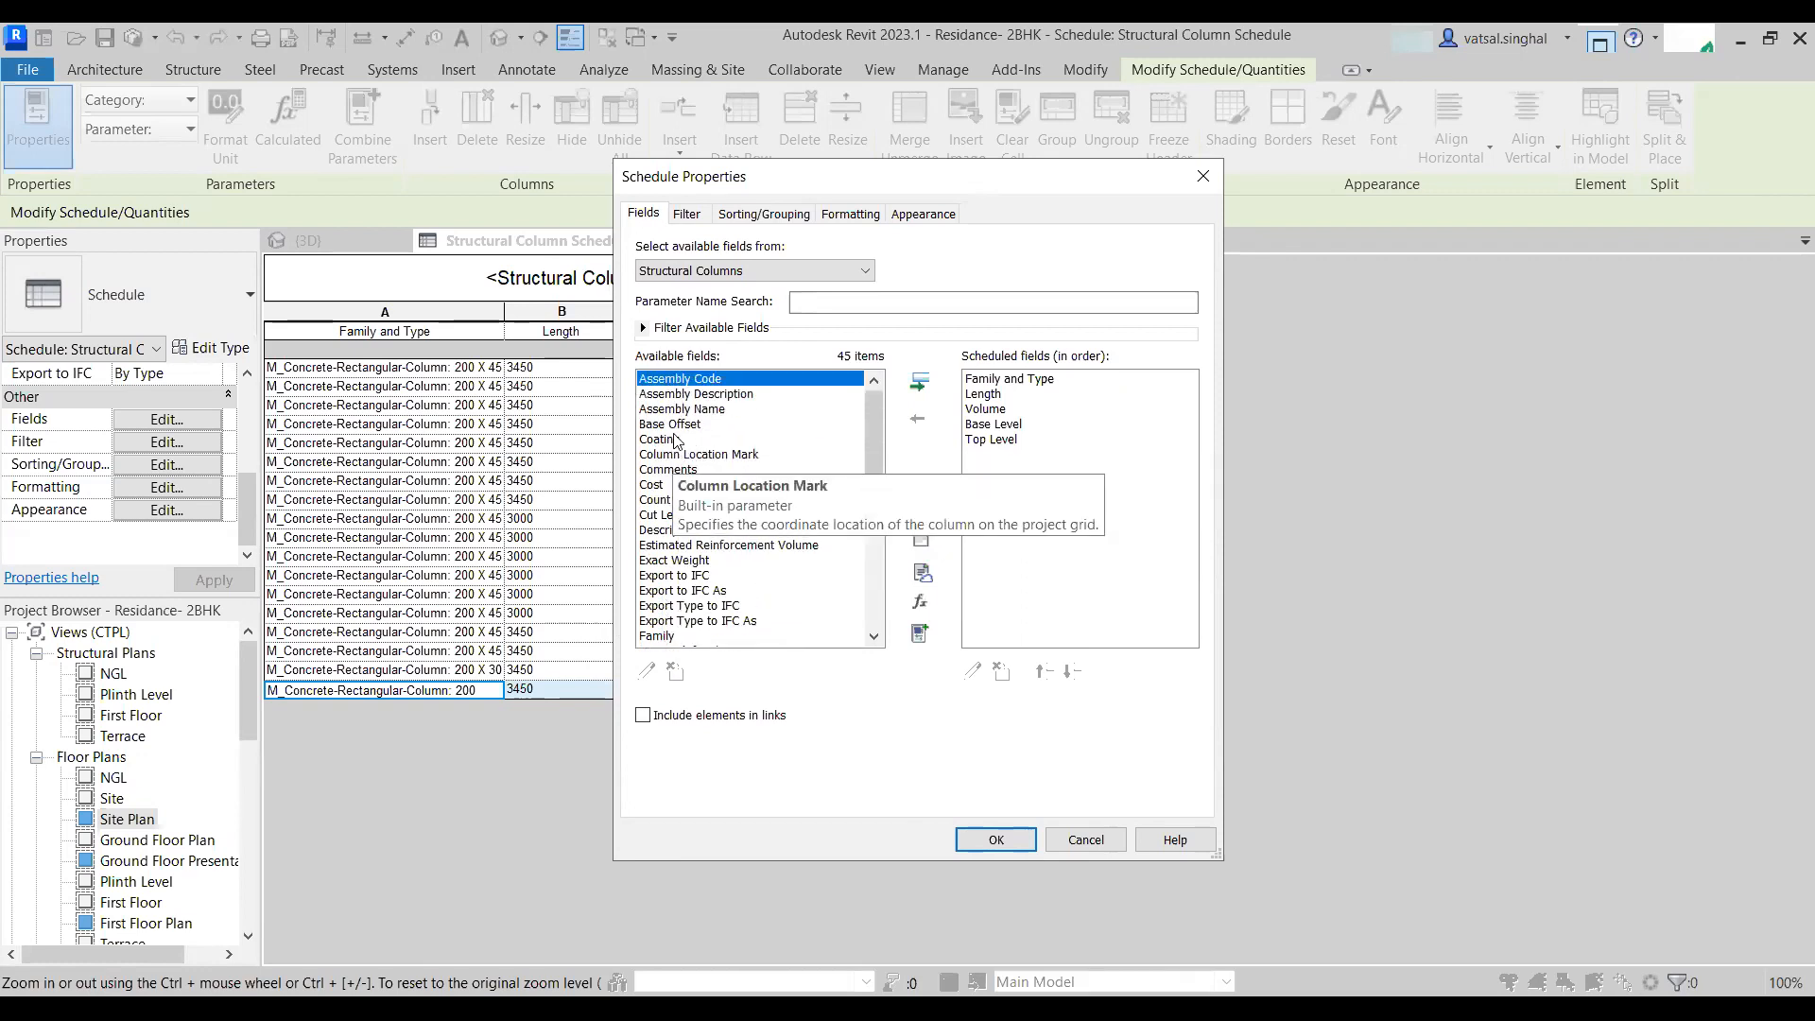
{"action": "scroll", "coordinate": [696, 525], "scroll_direction": "down", "scroll_amount": 2}
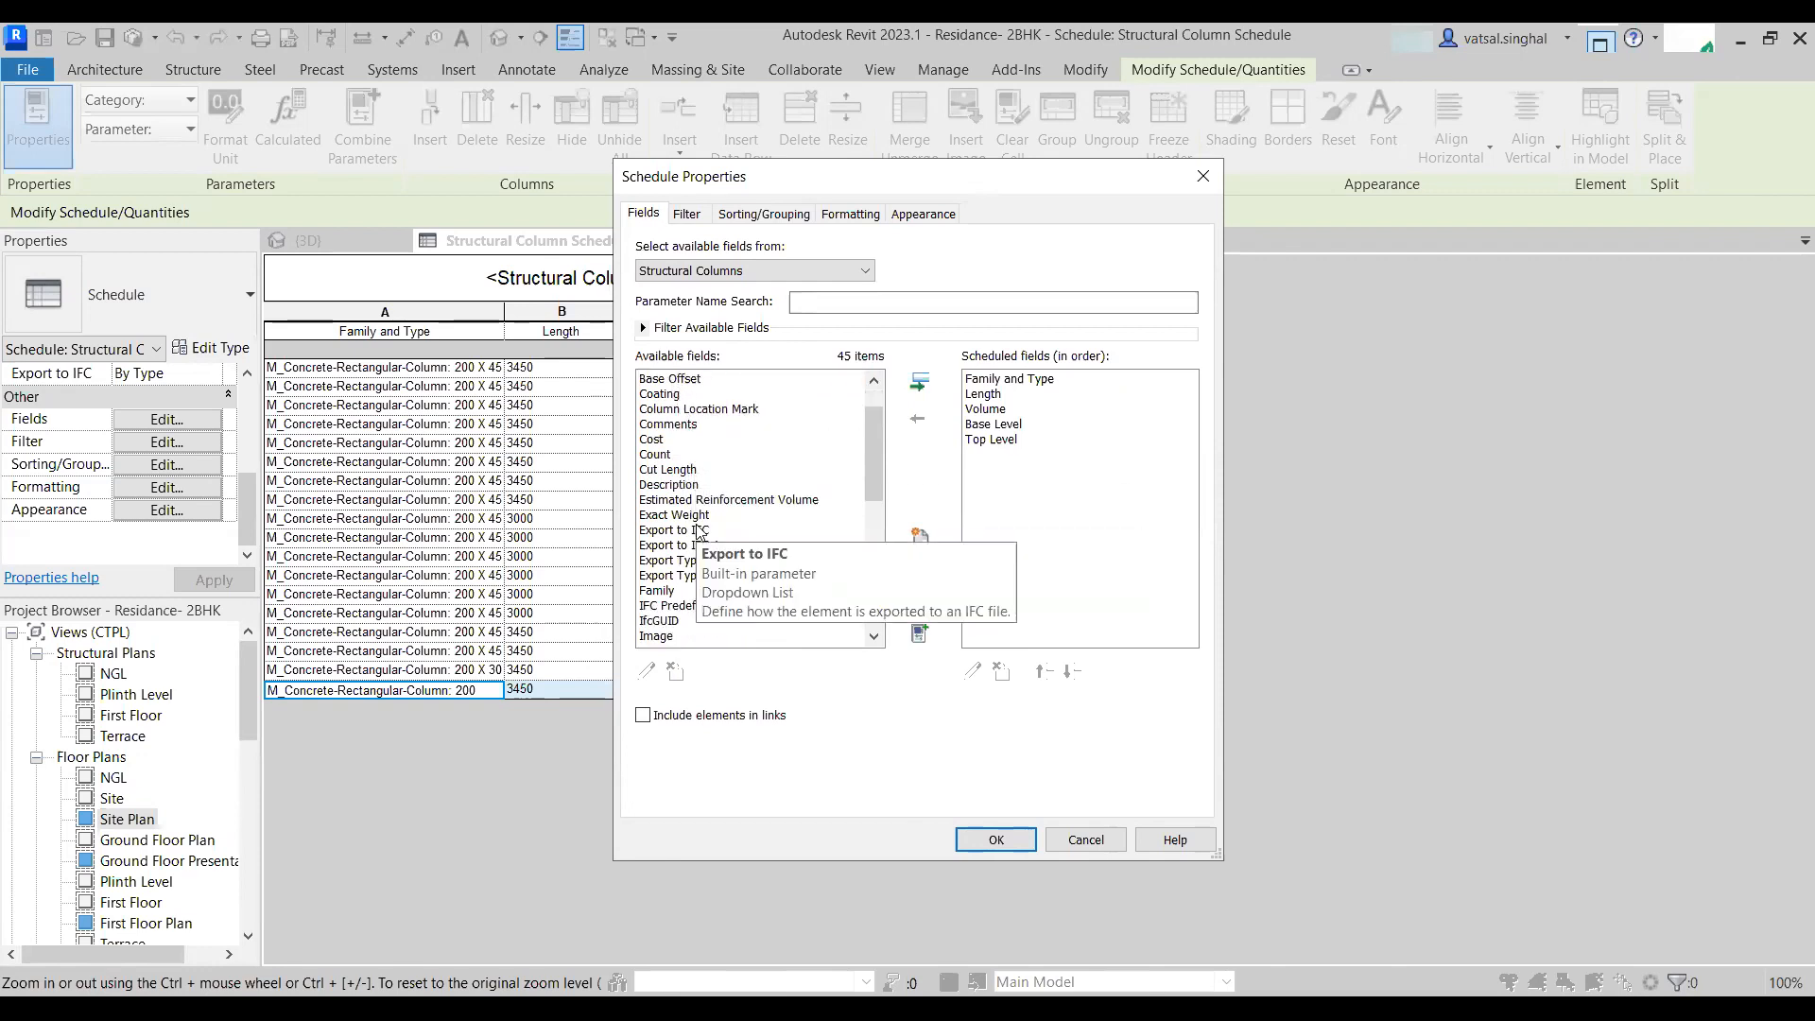
{"action": "scroll", "coordinate": [696, 532], "scroll_direction": "down", "scroll_amount": 2}
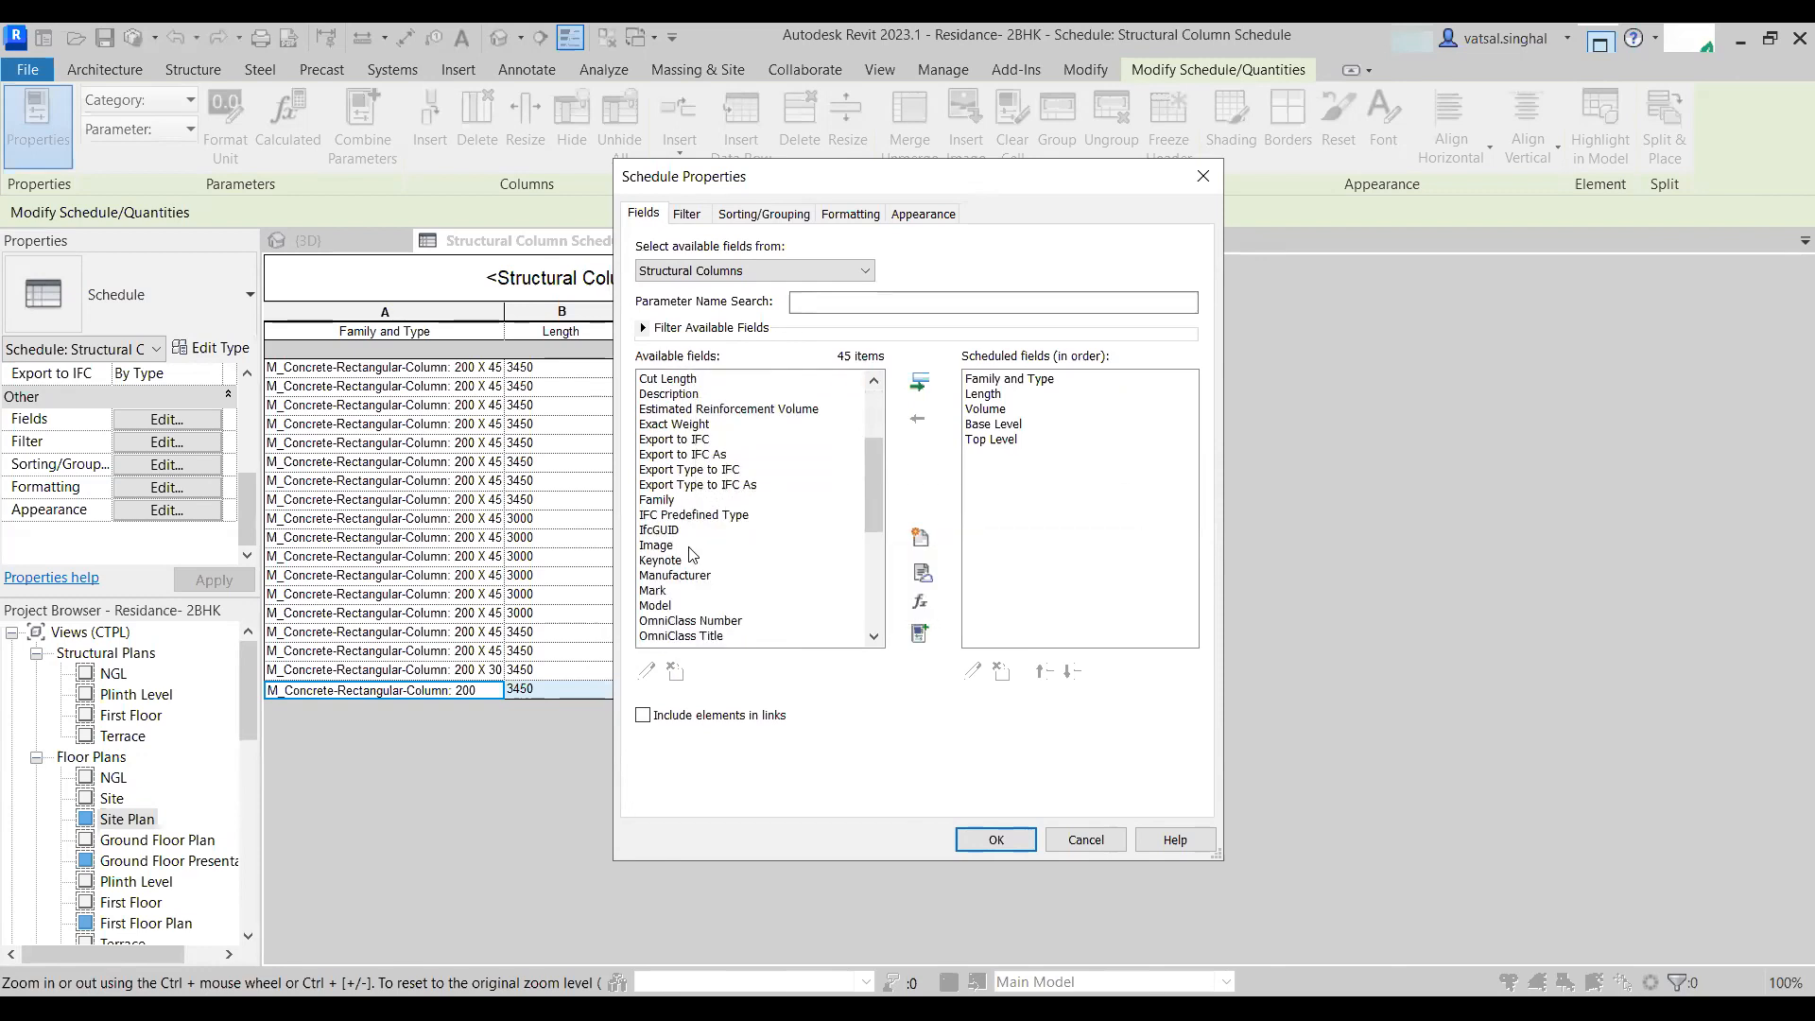
{"action": "scroll", "coordinate": [670, 543], "scroll_direction": "down", "scroll_amount": 4}
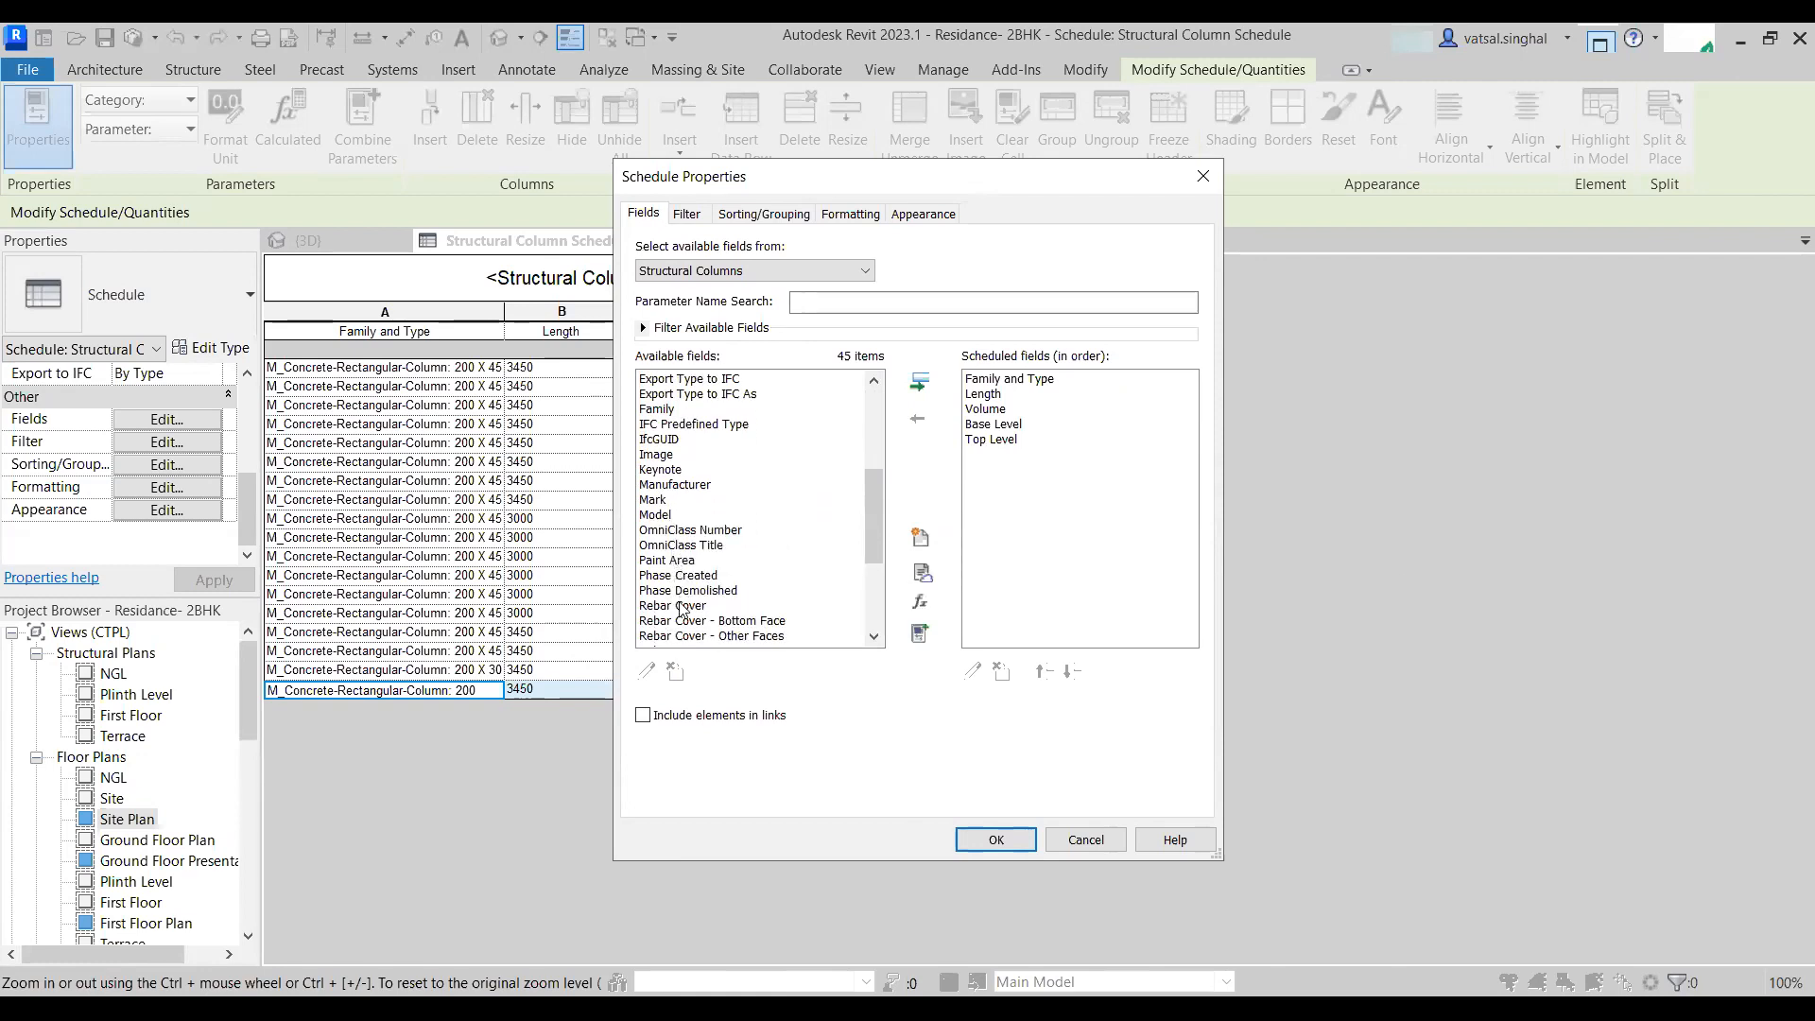
{"action": "scroll", "coordinate": [672, 624], "scroll_direction": "down", "scroll_amount": 1}
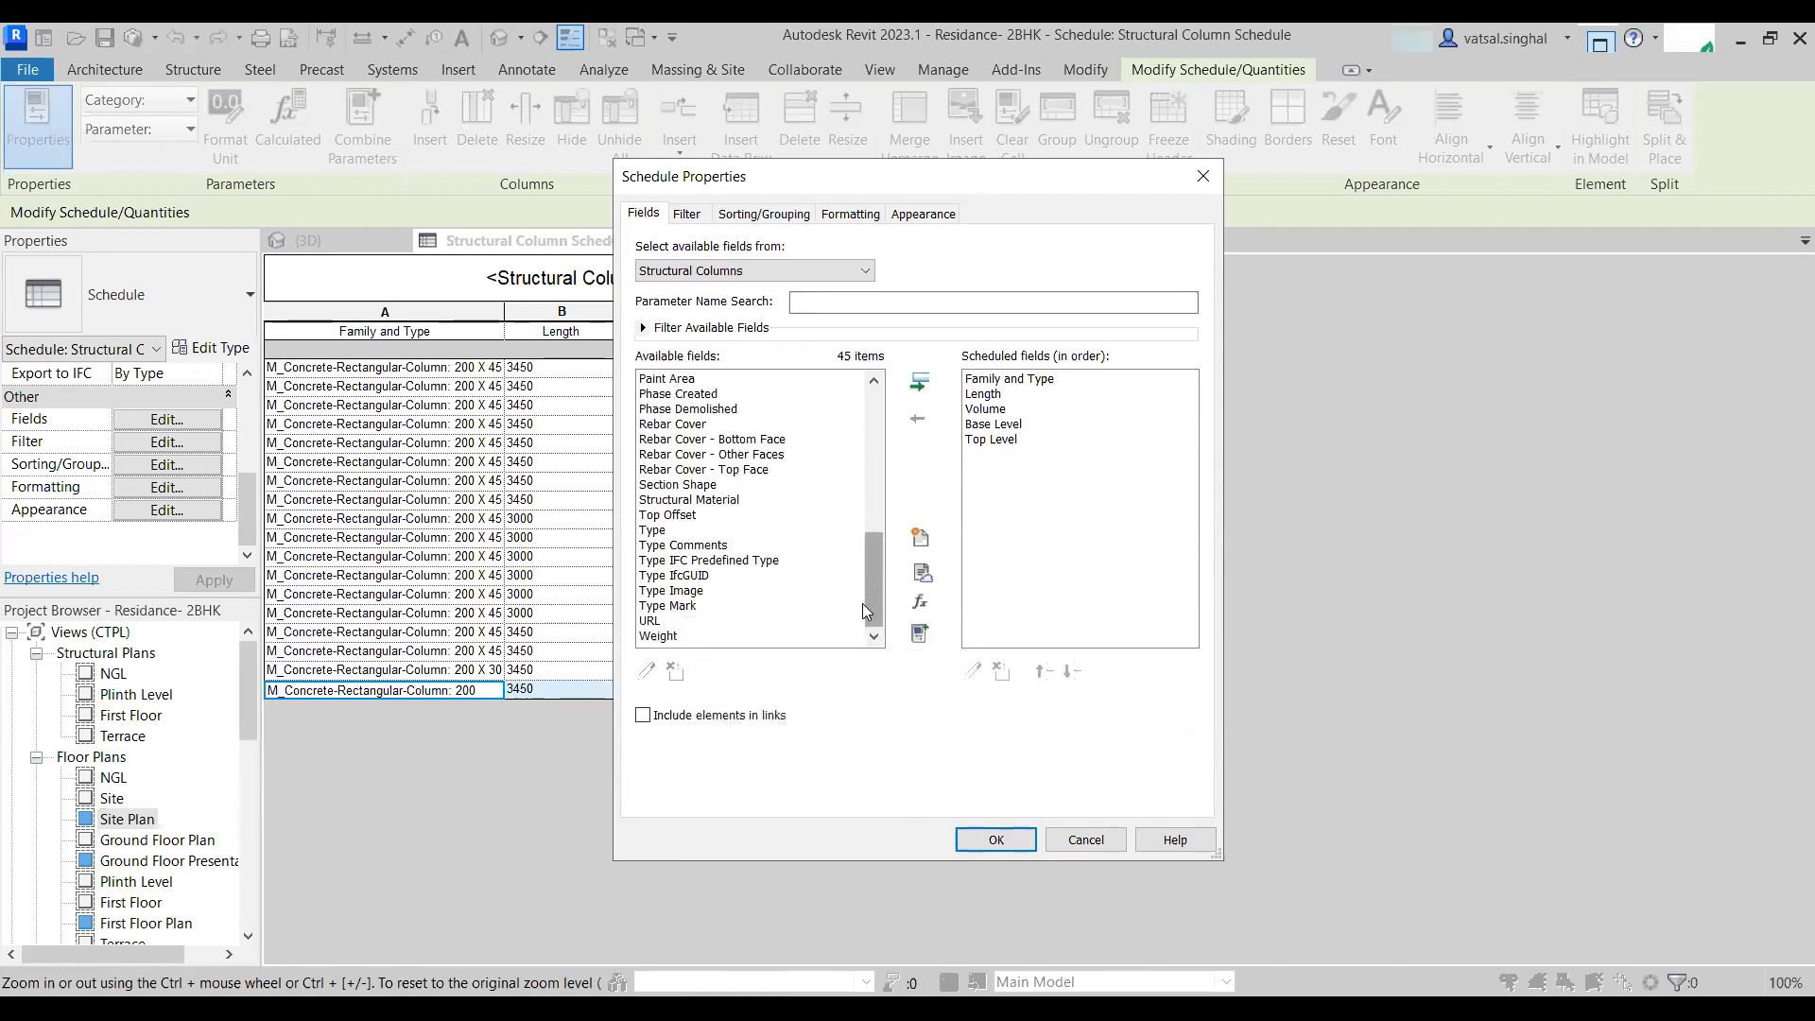
{"action": "scroll", "coordinate": [667, 612], "scroll_direction": "up", "scroll_amount": 9}
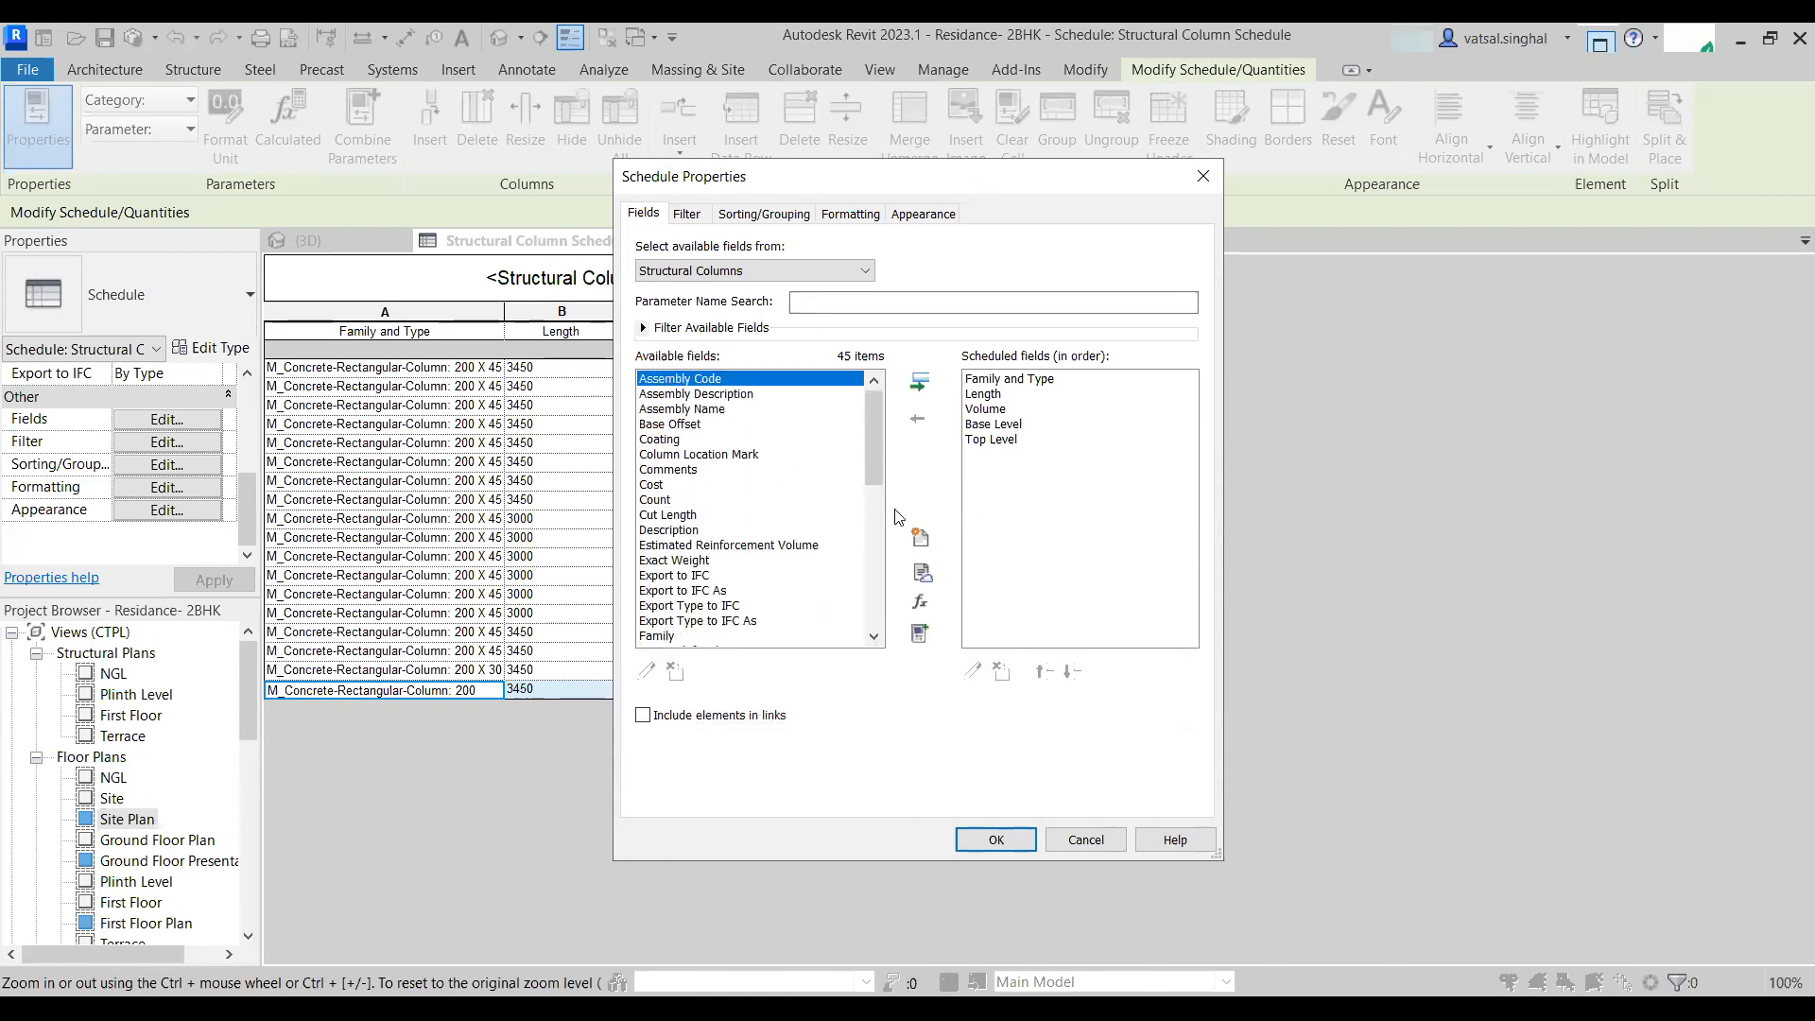
{"action": "key", "text": "Return"}
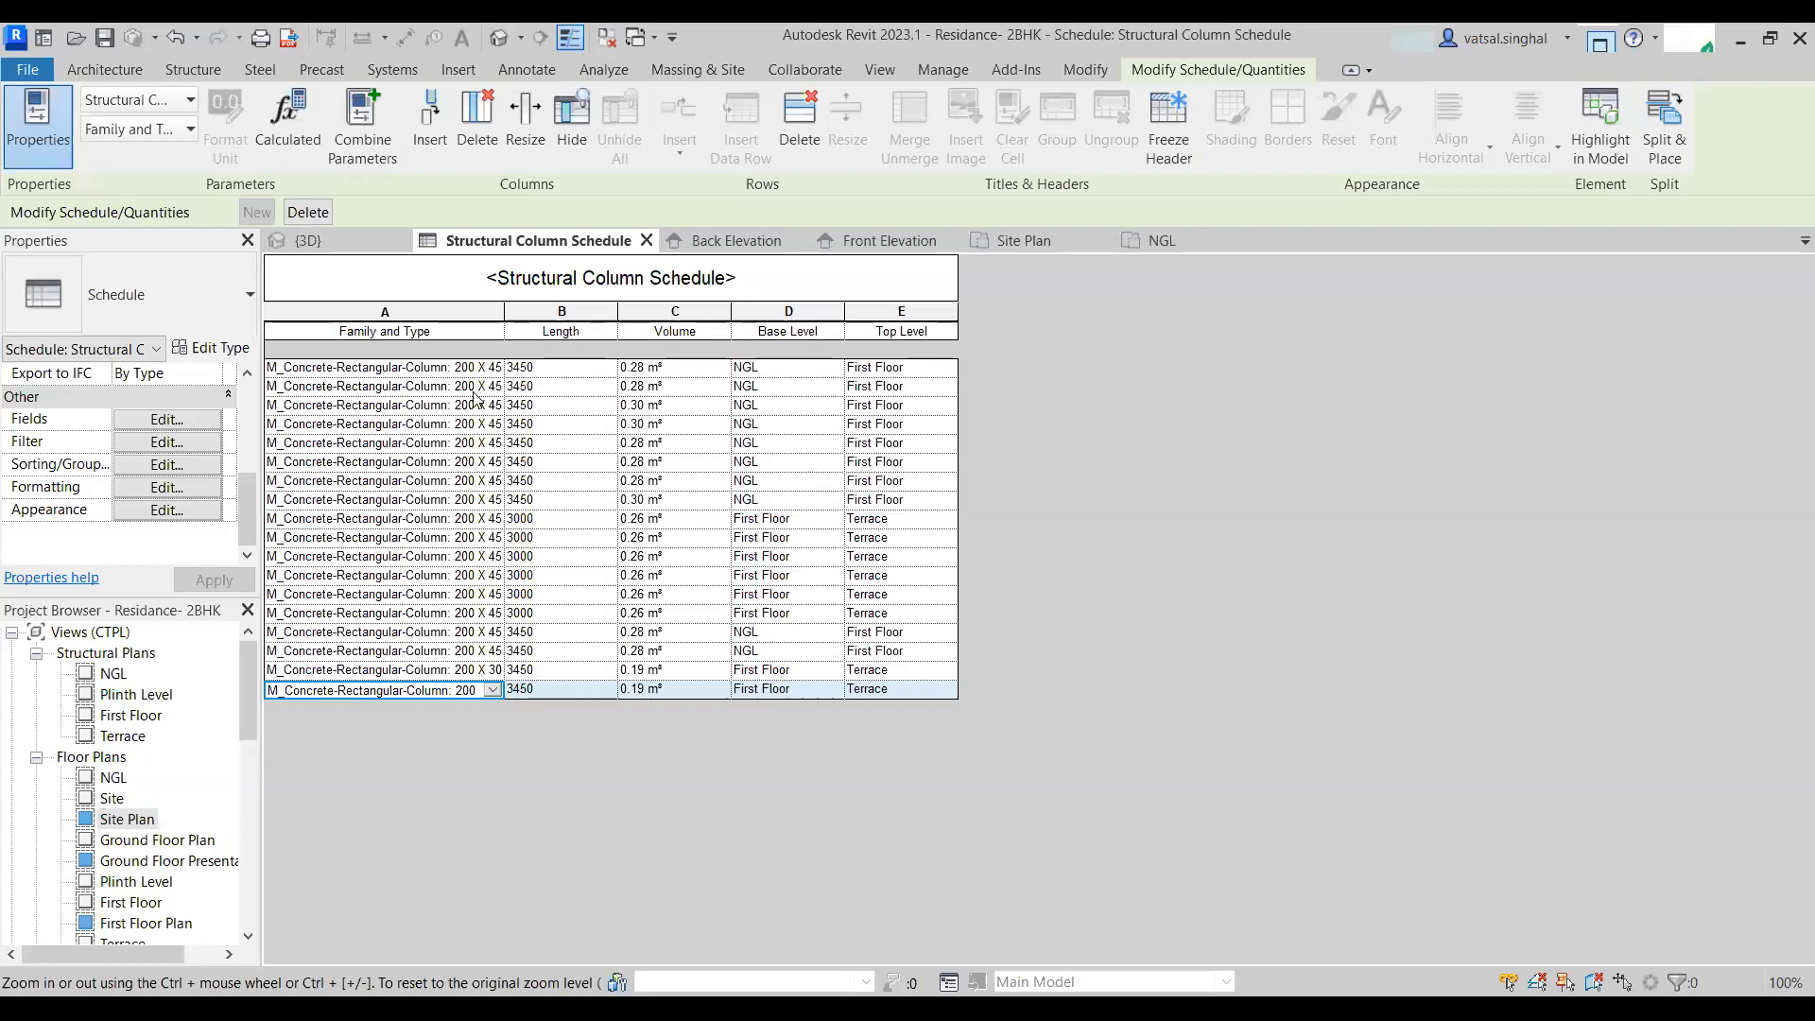
- Widen the Family and Type column further and sort the schedule rows by Length, ascending
{"action": "left_click_drag", "start_coordinate": [504, 326], "coordinate": [558, 326]}
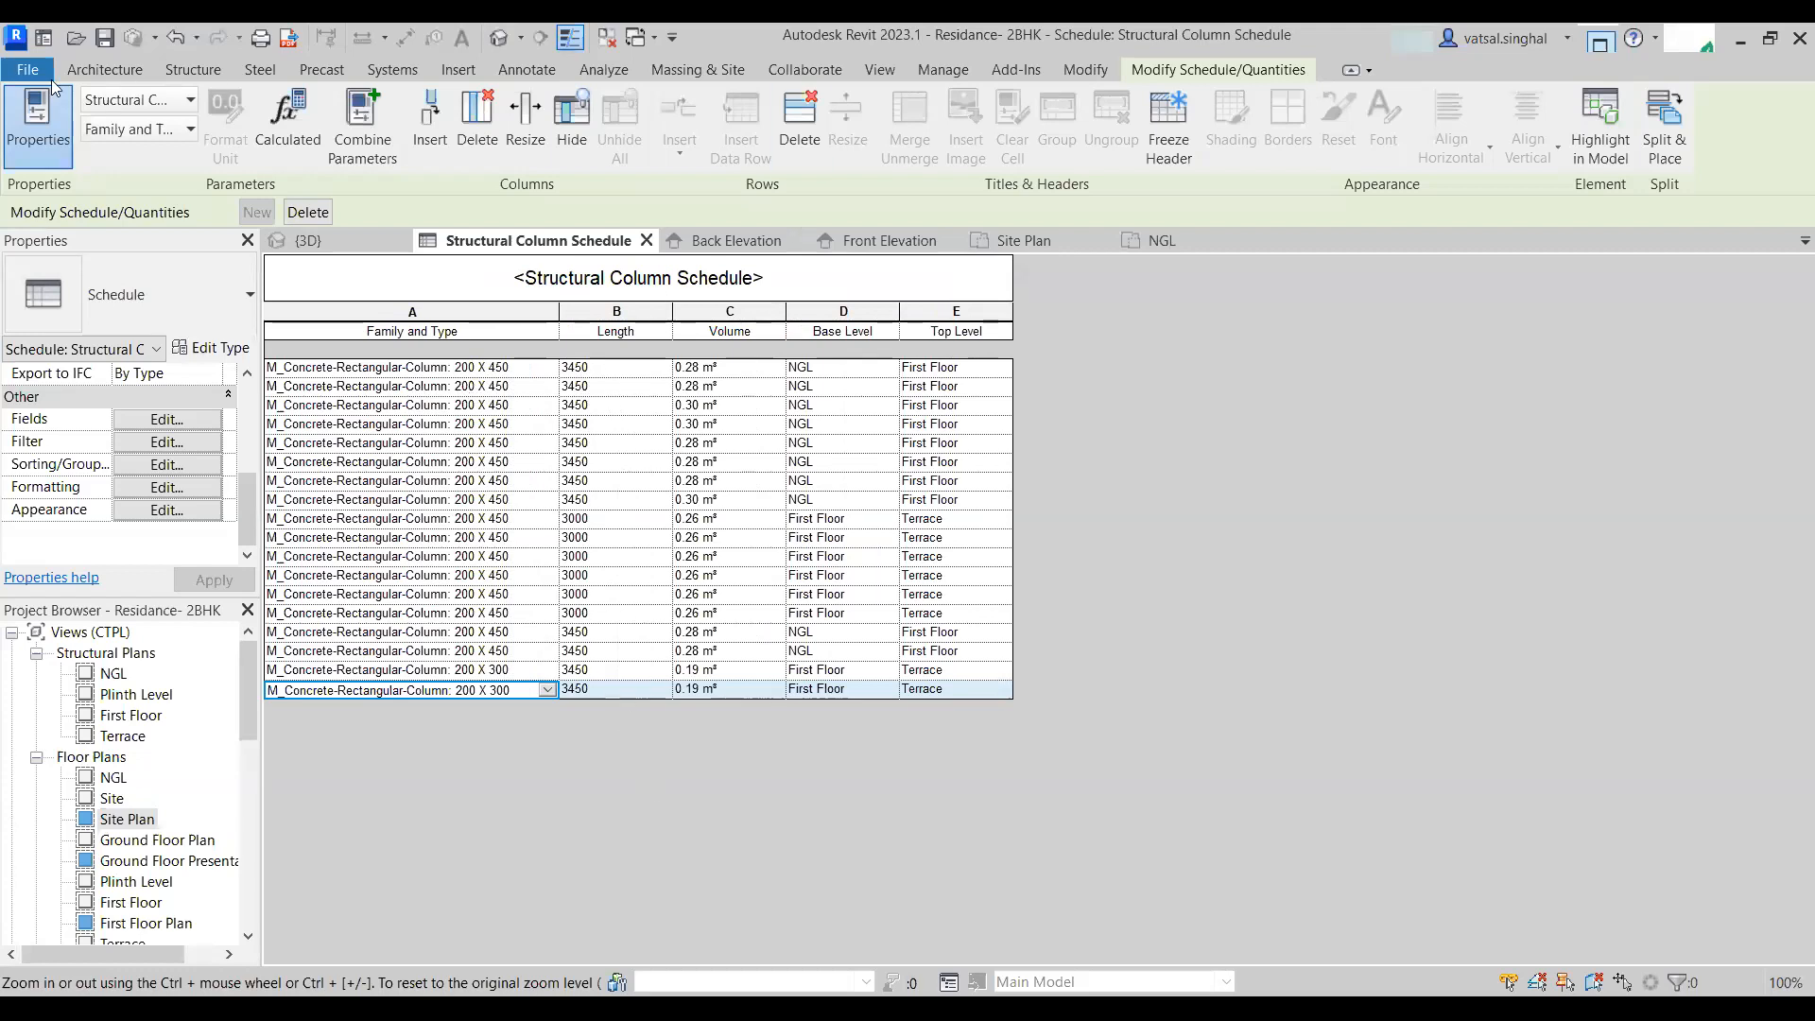
{"action": "left_click", "coordinate": [183, 467]}
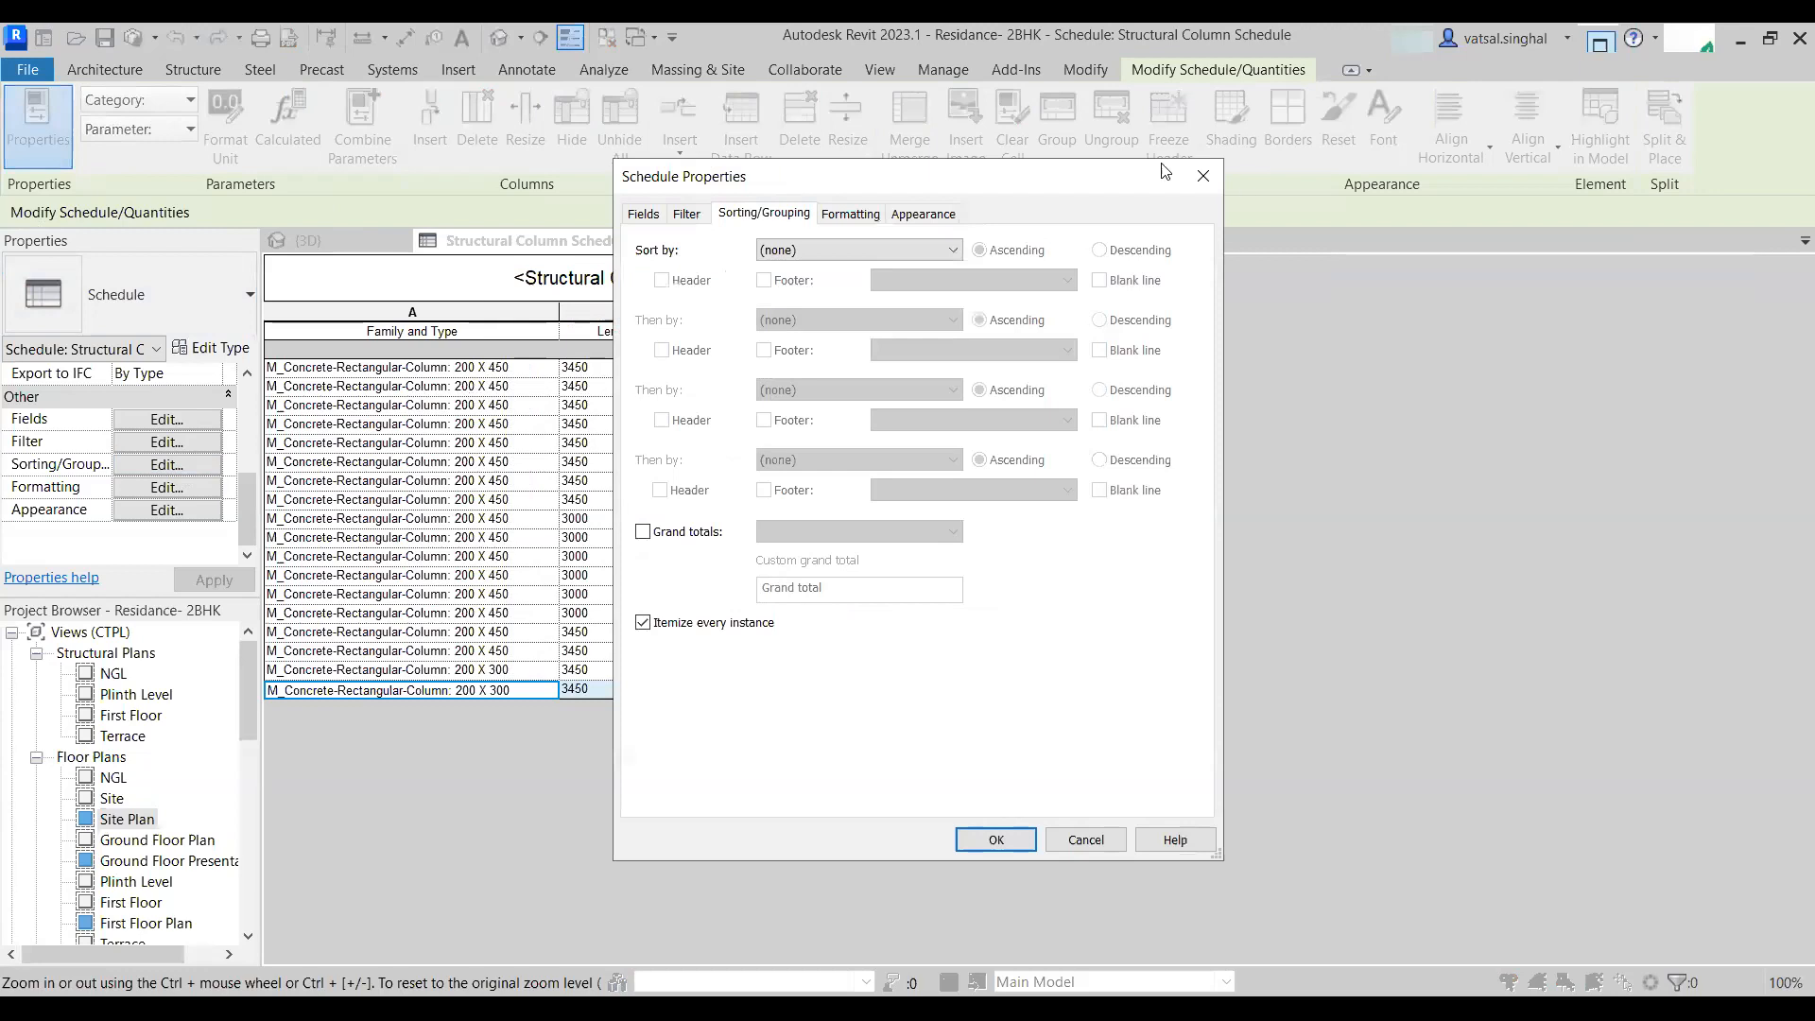
{"action": "left_click", "coordinate": [1199, 244]}
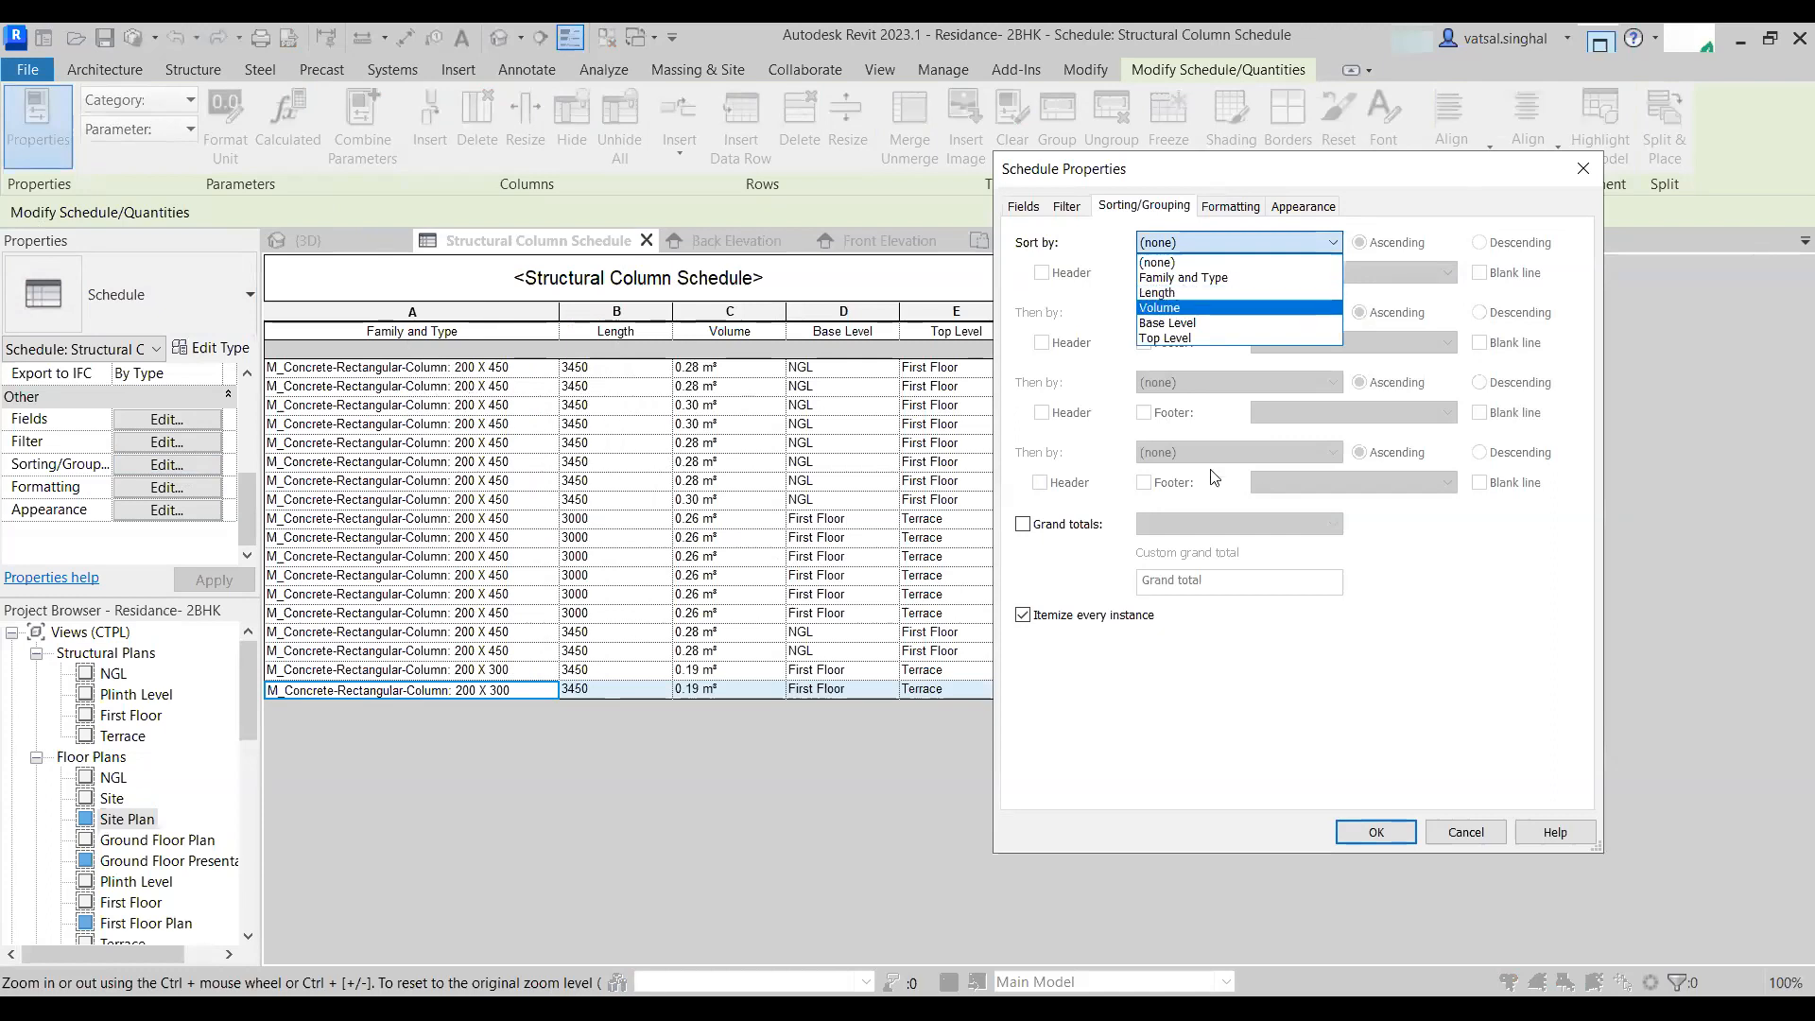
{"action": "left_click", "coordinate": [1145, 293]}
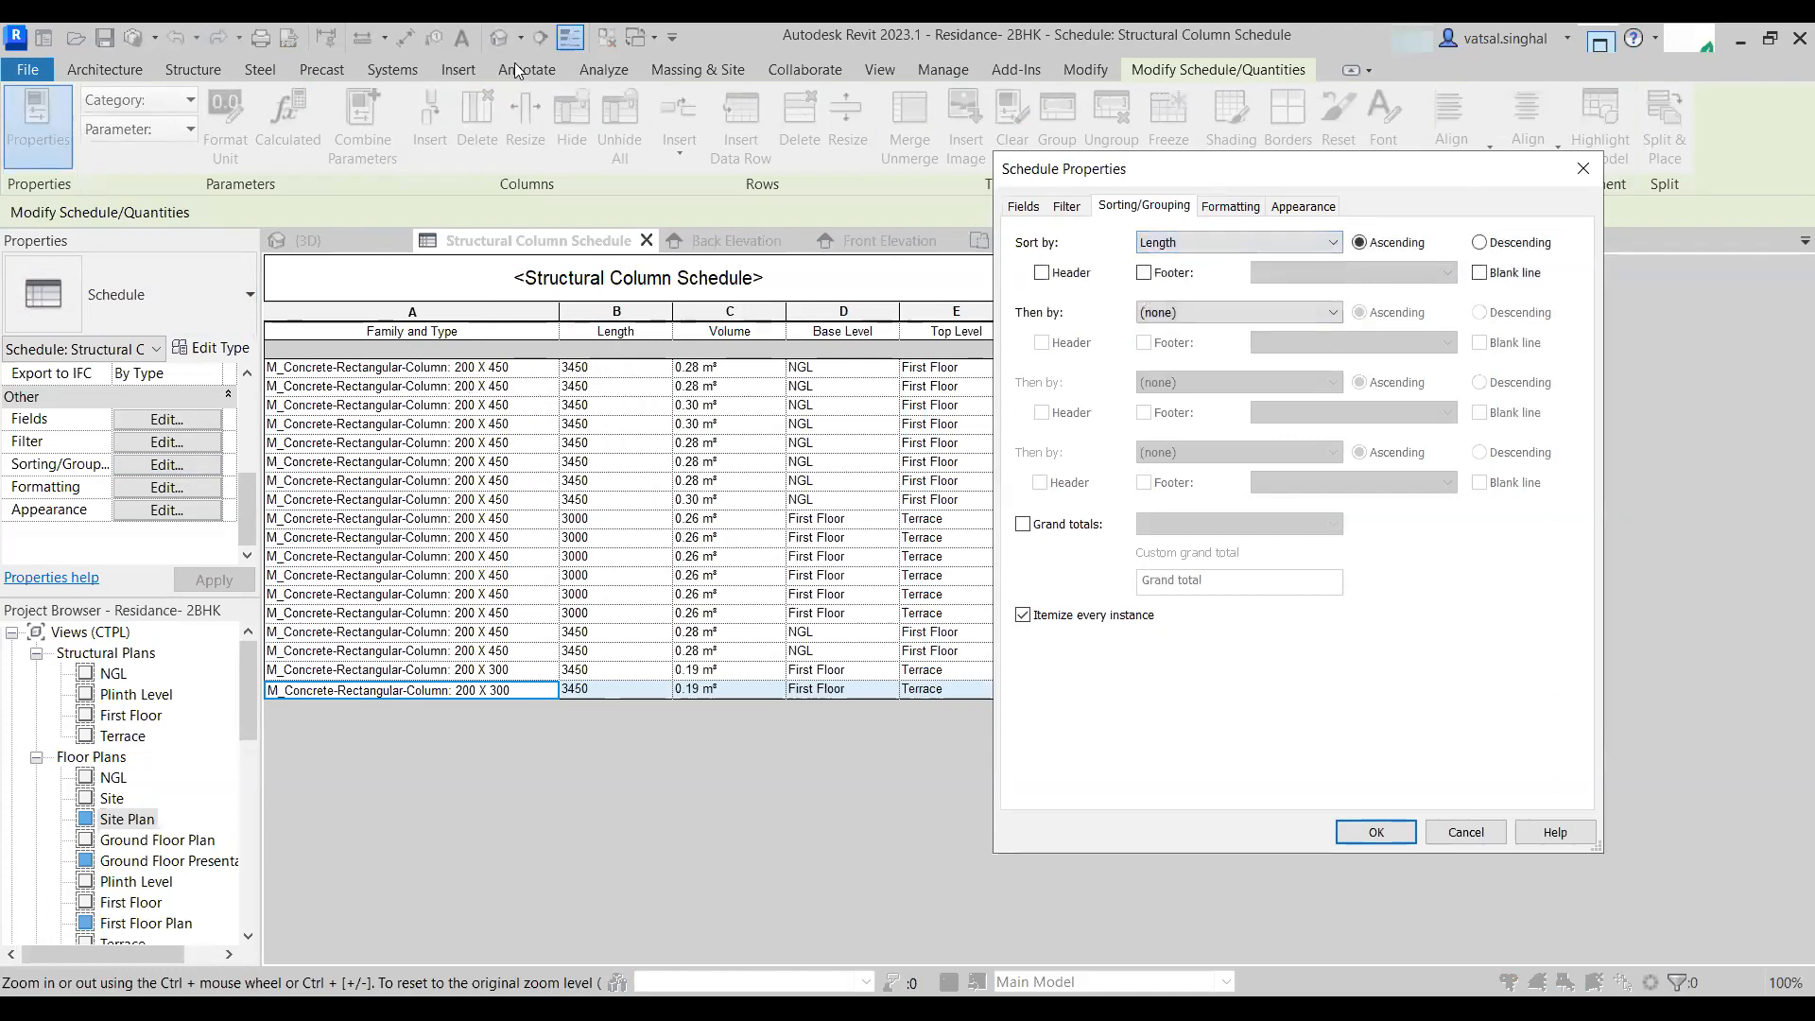
{"action": "left_click", "coordinate": [1382, 832]}
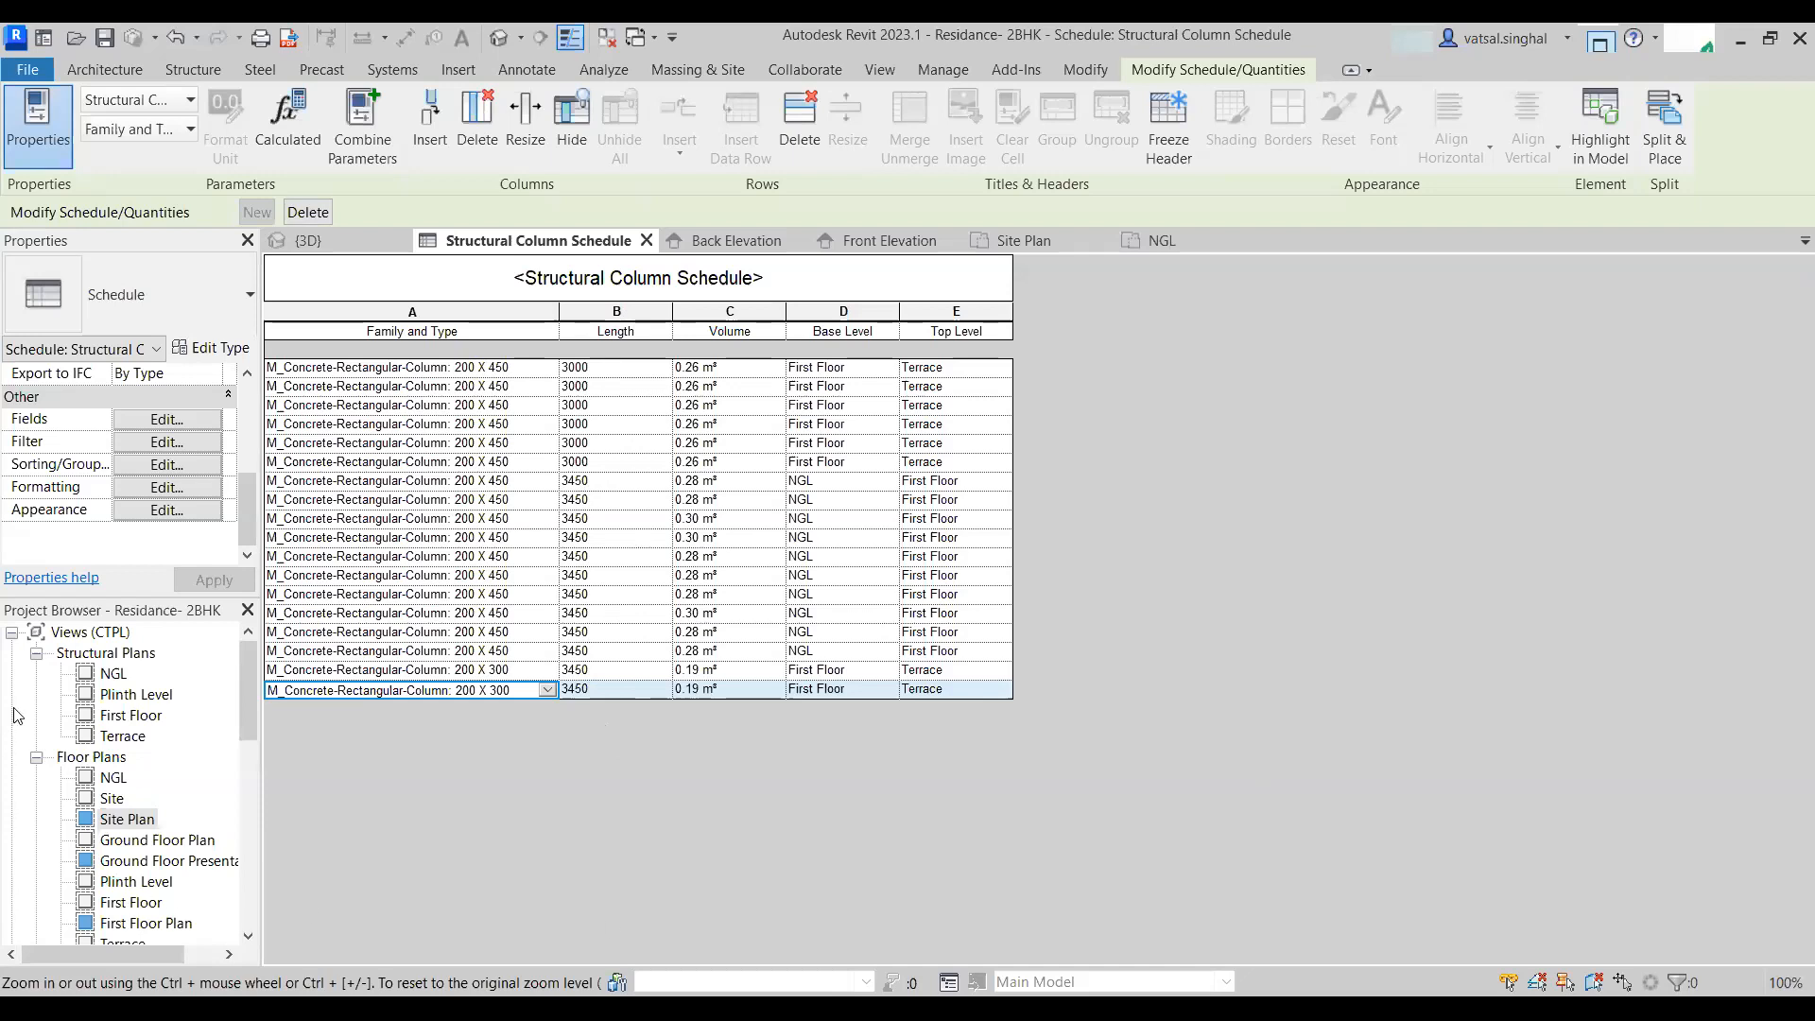
- Show a header above each Length group in the schedule's sorting settings
{"action": "left_click", "coordinate": [185, 465]}
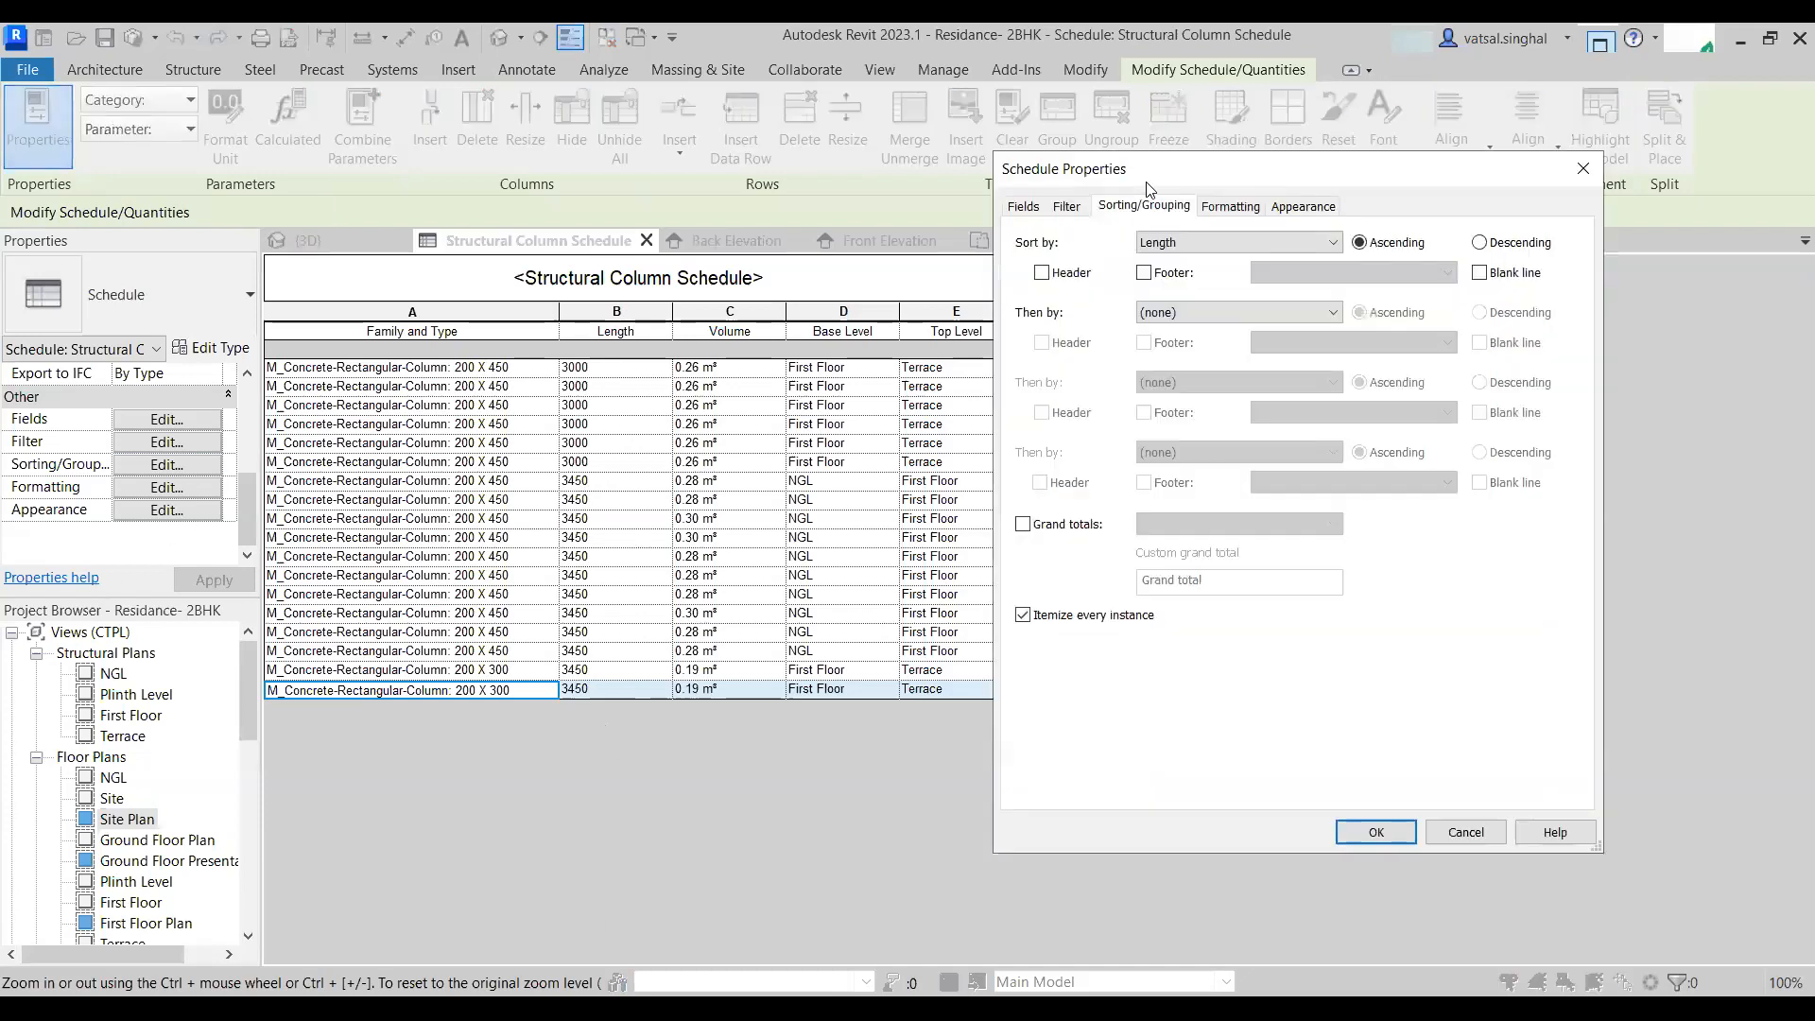
{"action": "left_click_drag", "start_coordinate": [1285, 172], "coordinate": [1427, 171]}
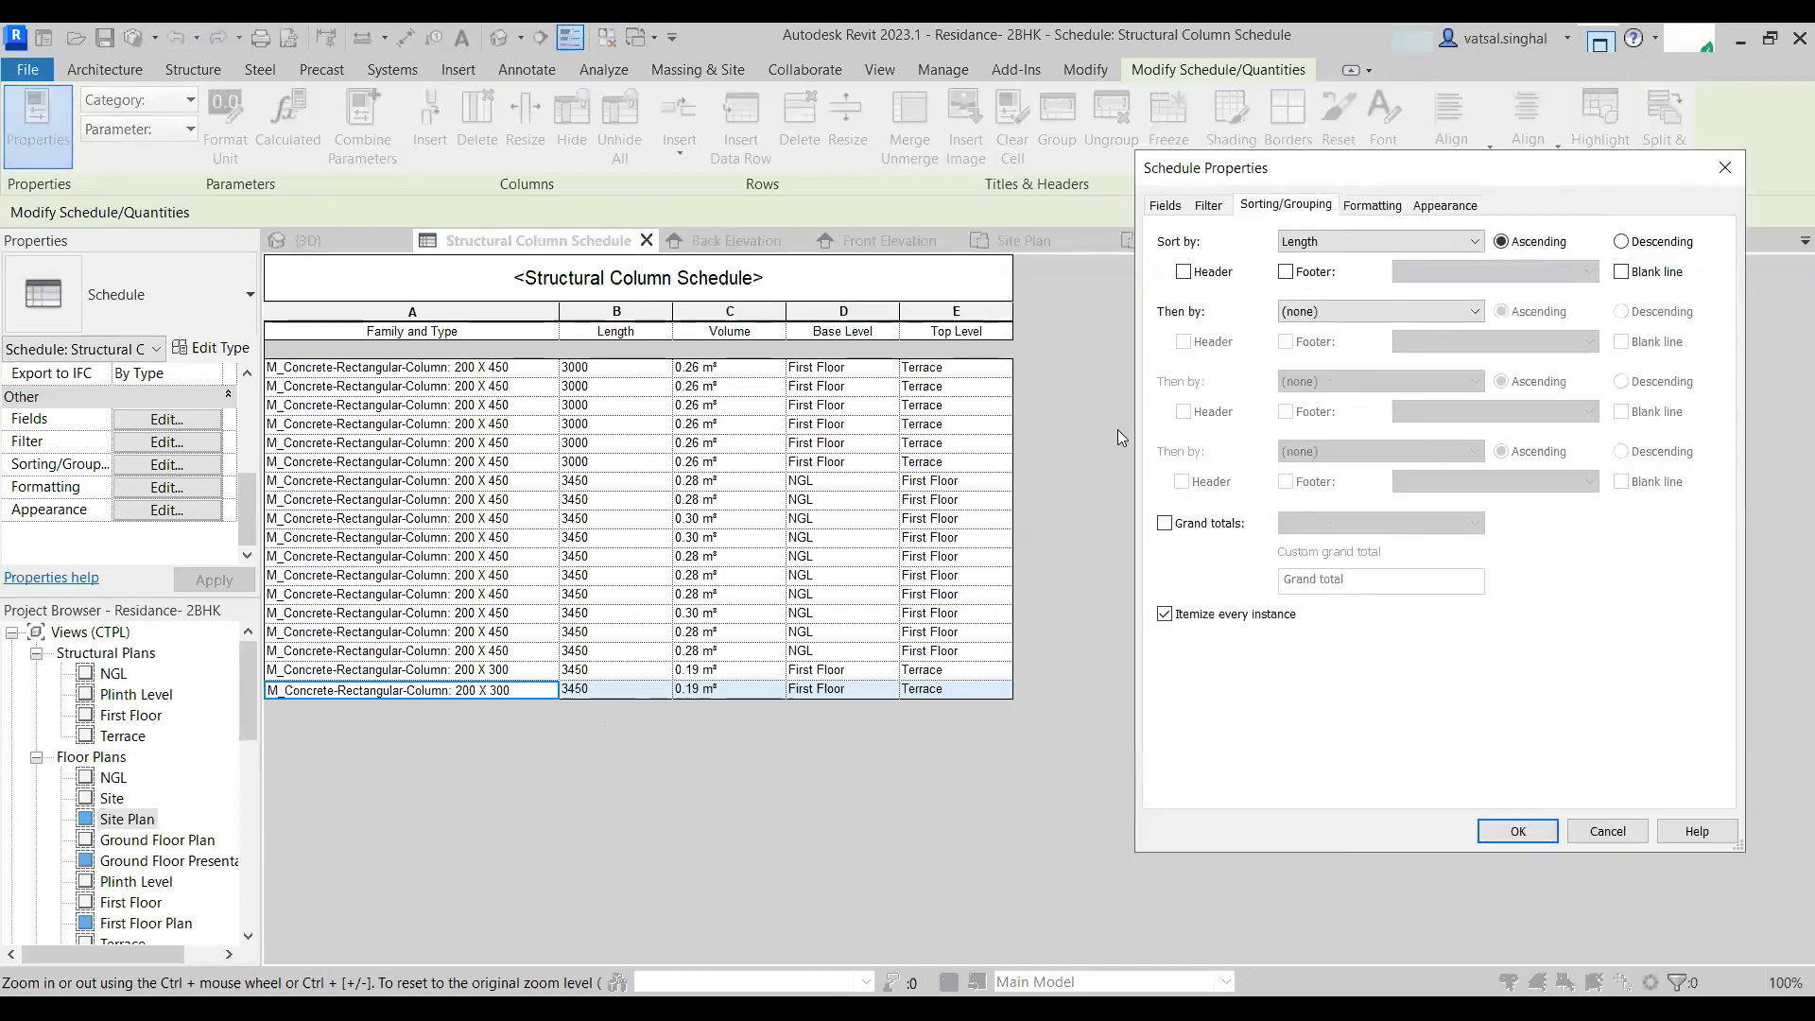
{"action": "left_click", "coordinate": [1183, 272]}
{"action": "left_click", "coordinate": [1518, 831]}
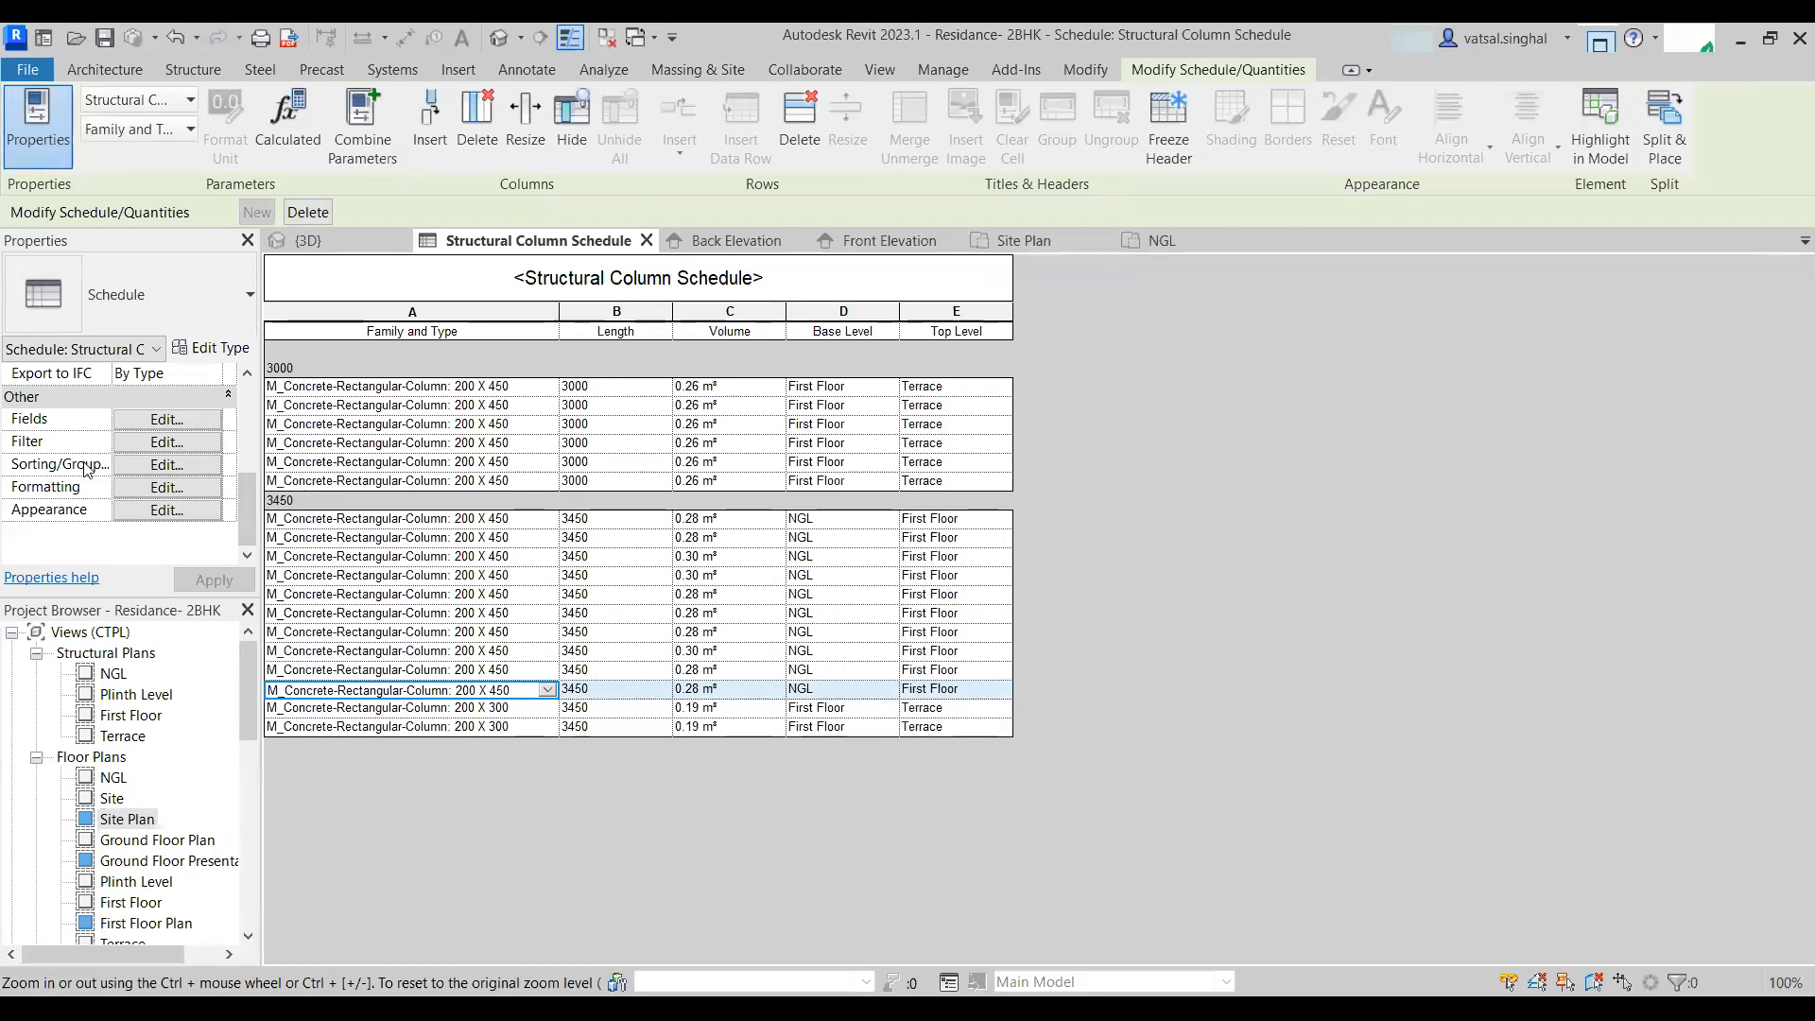
- Add a blank line between the schedule's Length groups
{"action": "left_click", "coordinate": [163, 465]}
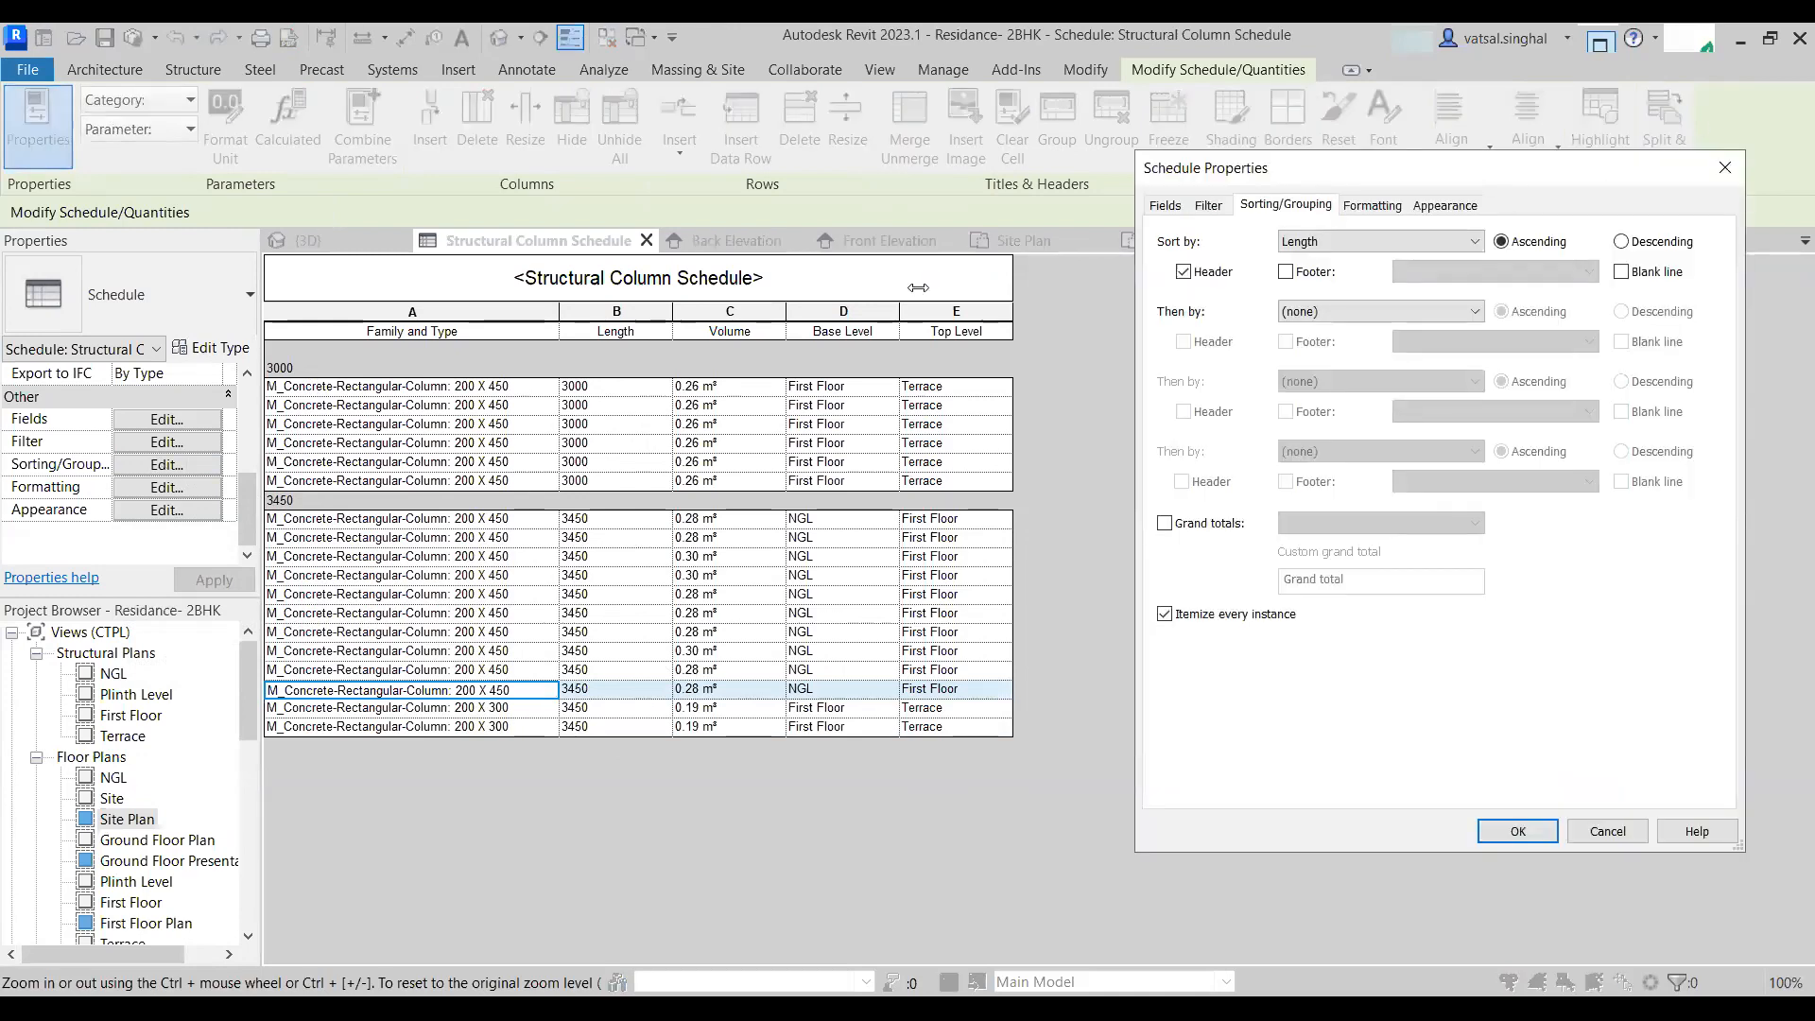
{"action": "left_click_drag", "start_coordinate": [1468, 183], "coordinate": [1258, 173]}
{"action": "left_click", "coordinate": [1412, 265]}
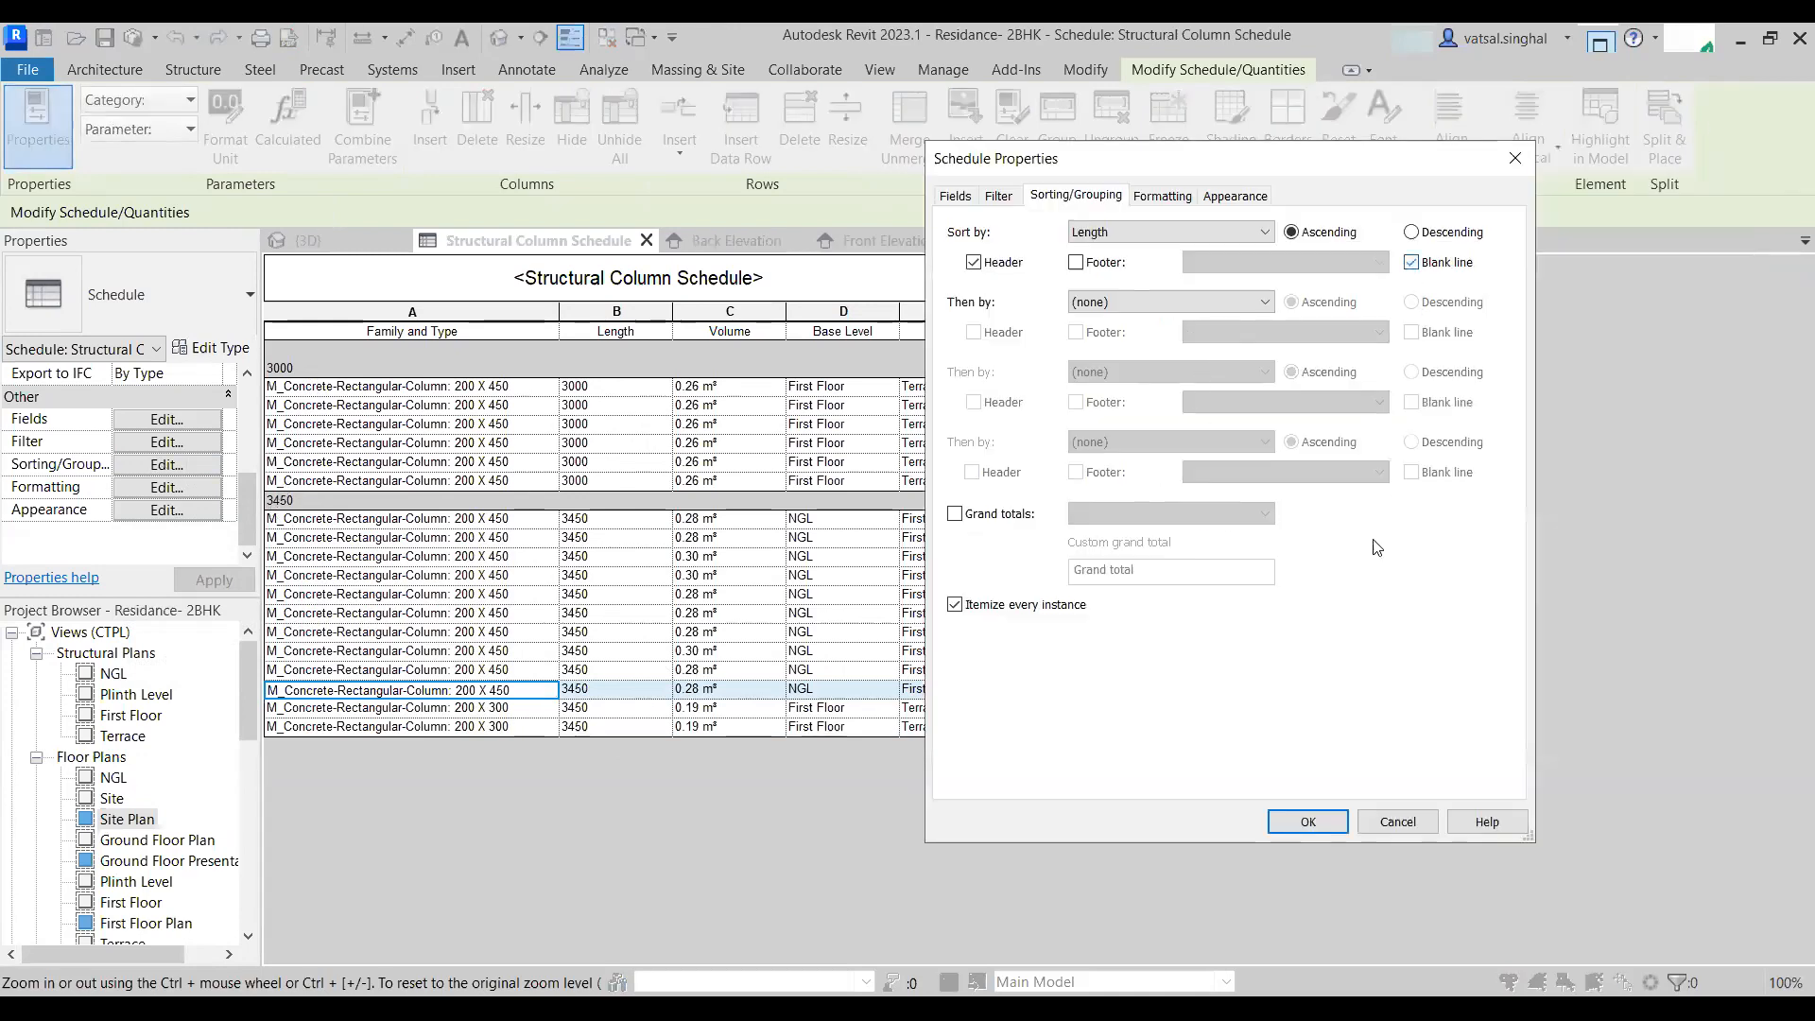
{"action": "left_click", "coordinate": [1317, 826]}
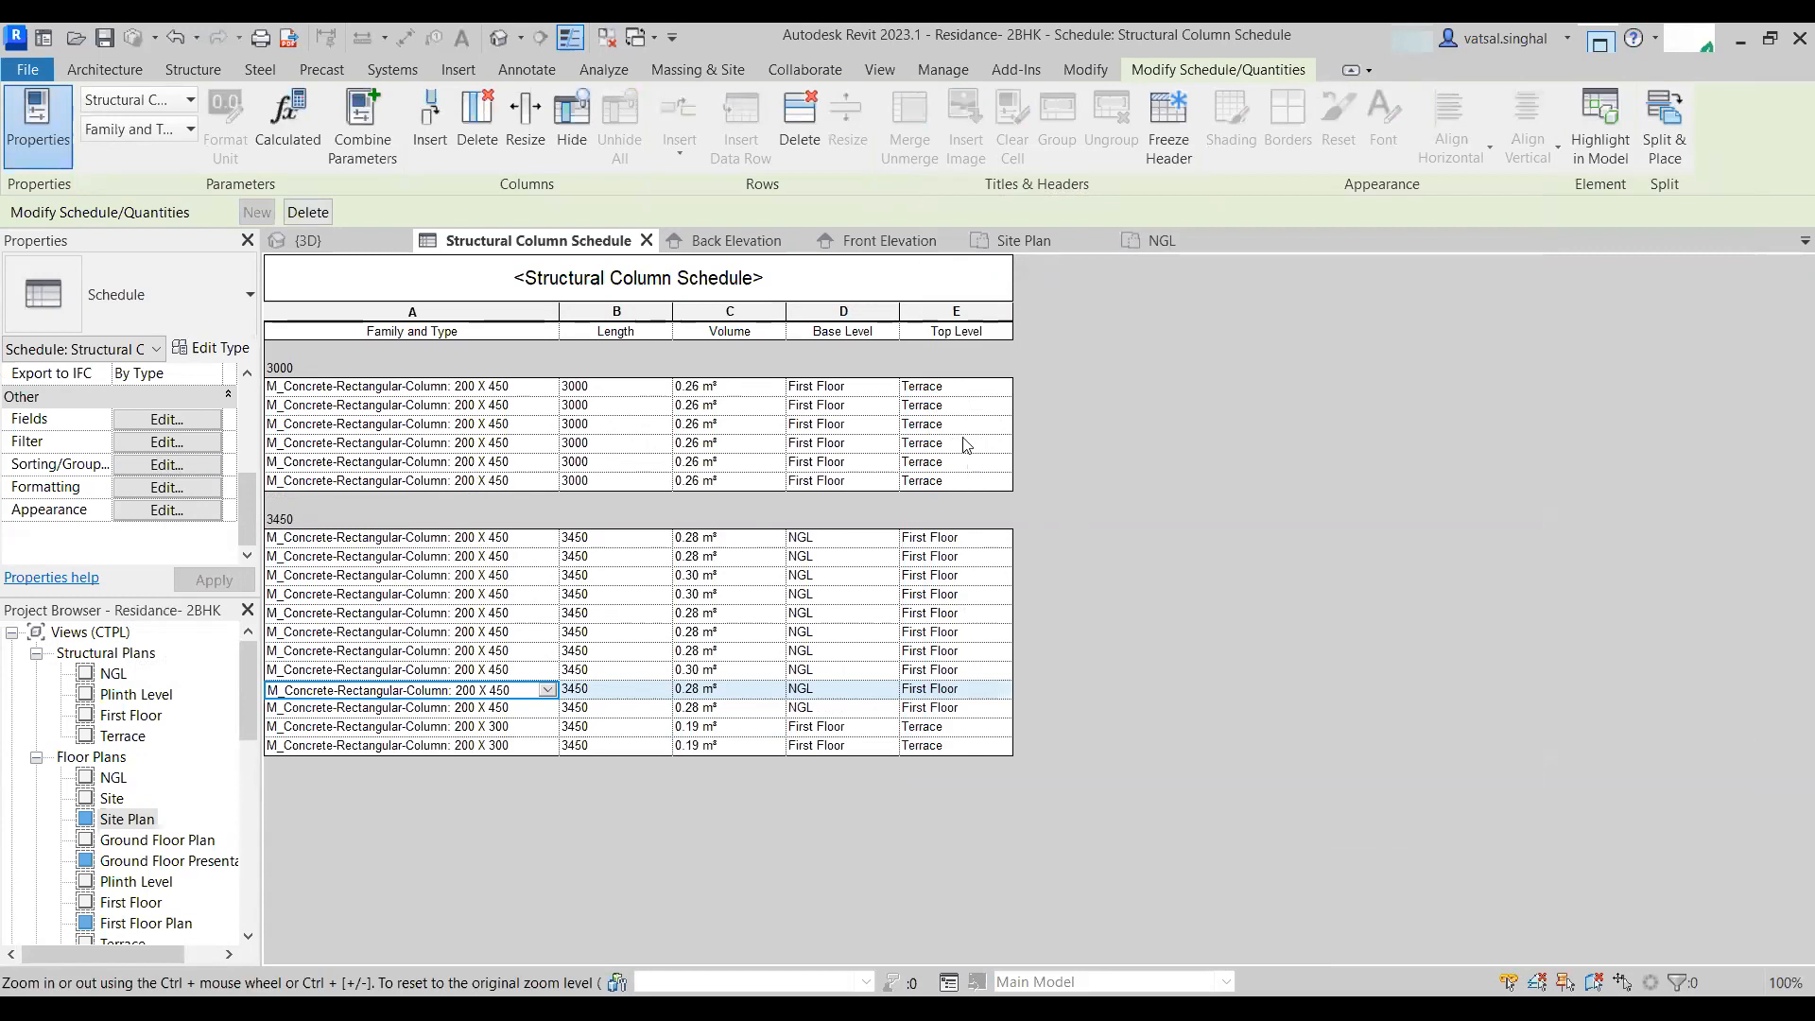
- Turn on a footer for each Length group showing Count and totals
{"action": "left_click", "coordinate": [166, 465]}
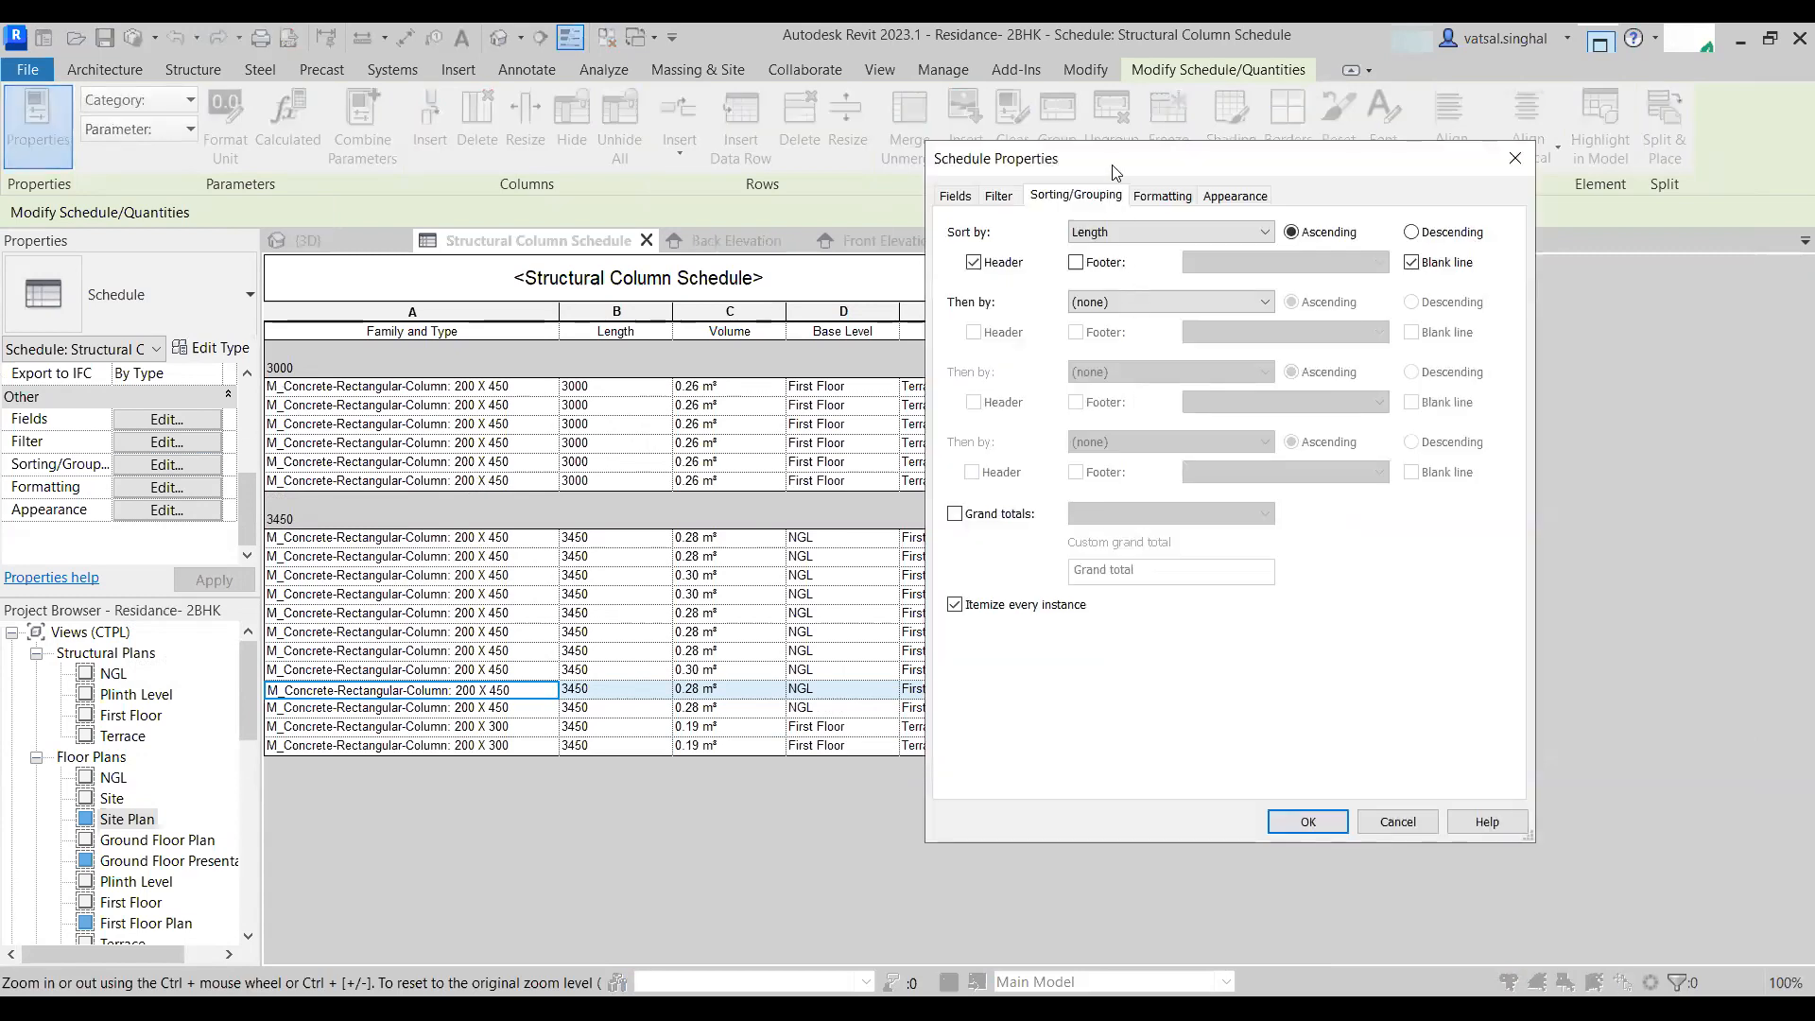
{"action": "left_click_drag", "start_coordinate": [1172, 159], "coordinate": [1340, 238]}
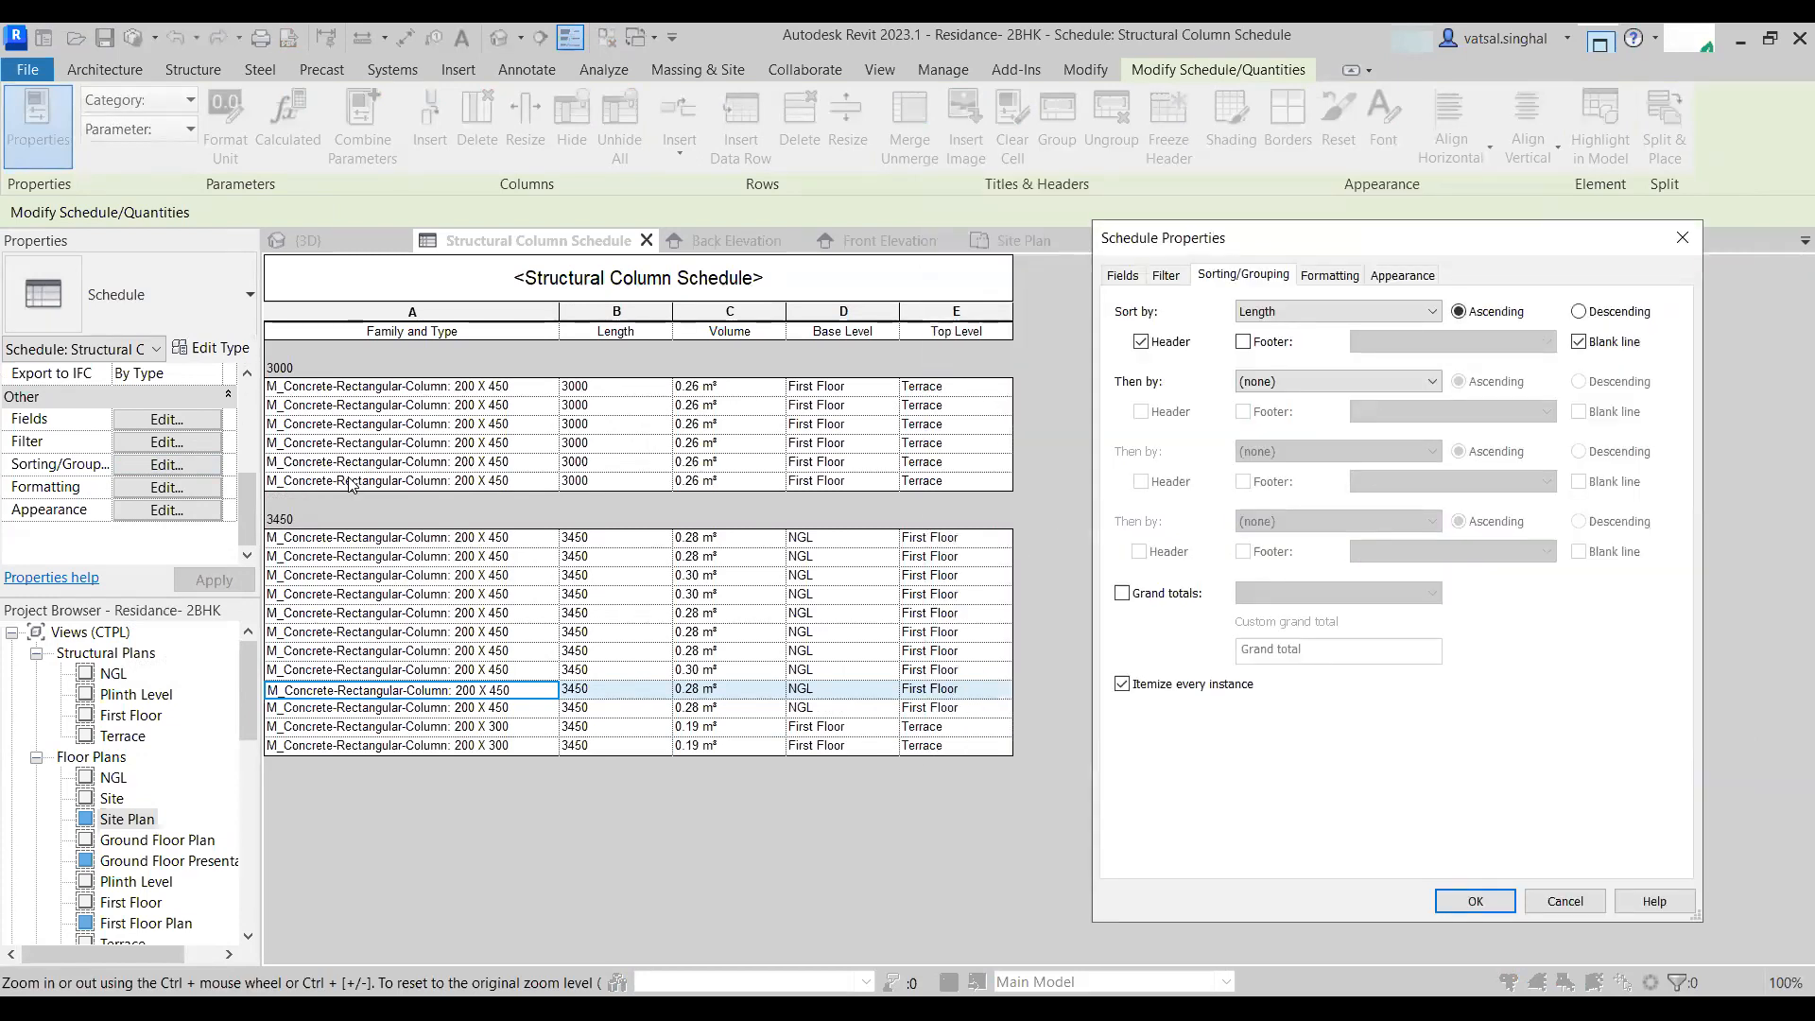
{"action": "left_click", "coordinate": [1243, 342]}
{"action": "left_click", "coordinate": [1414, 342]}
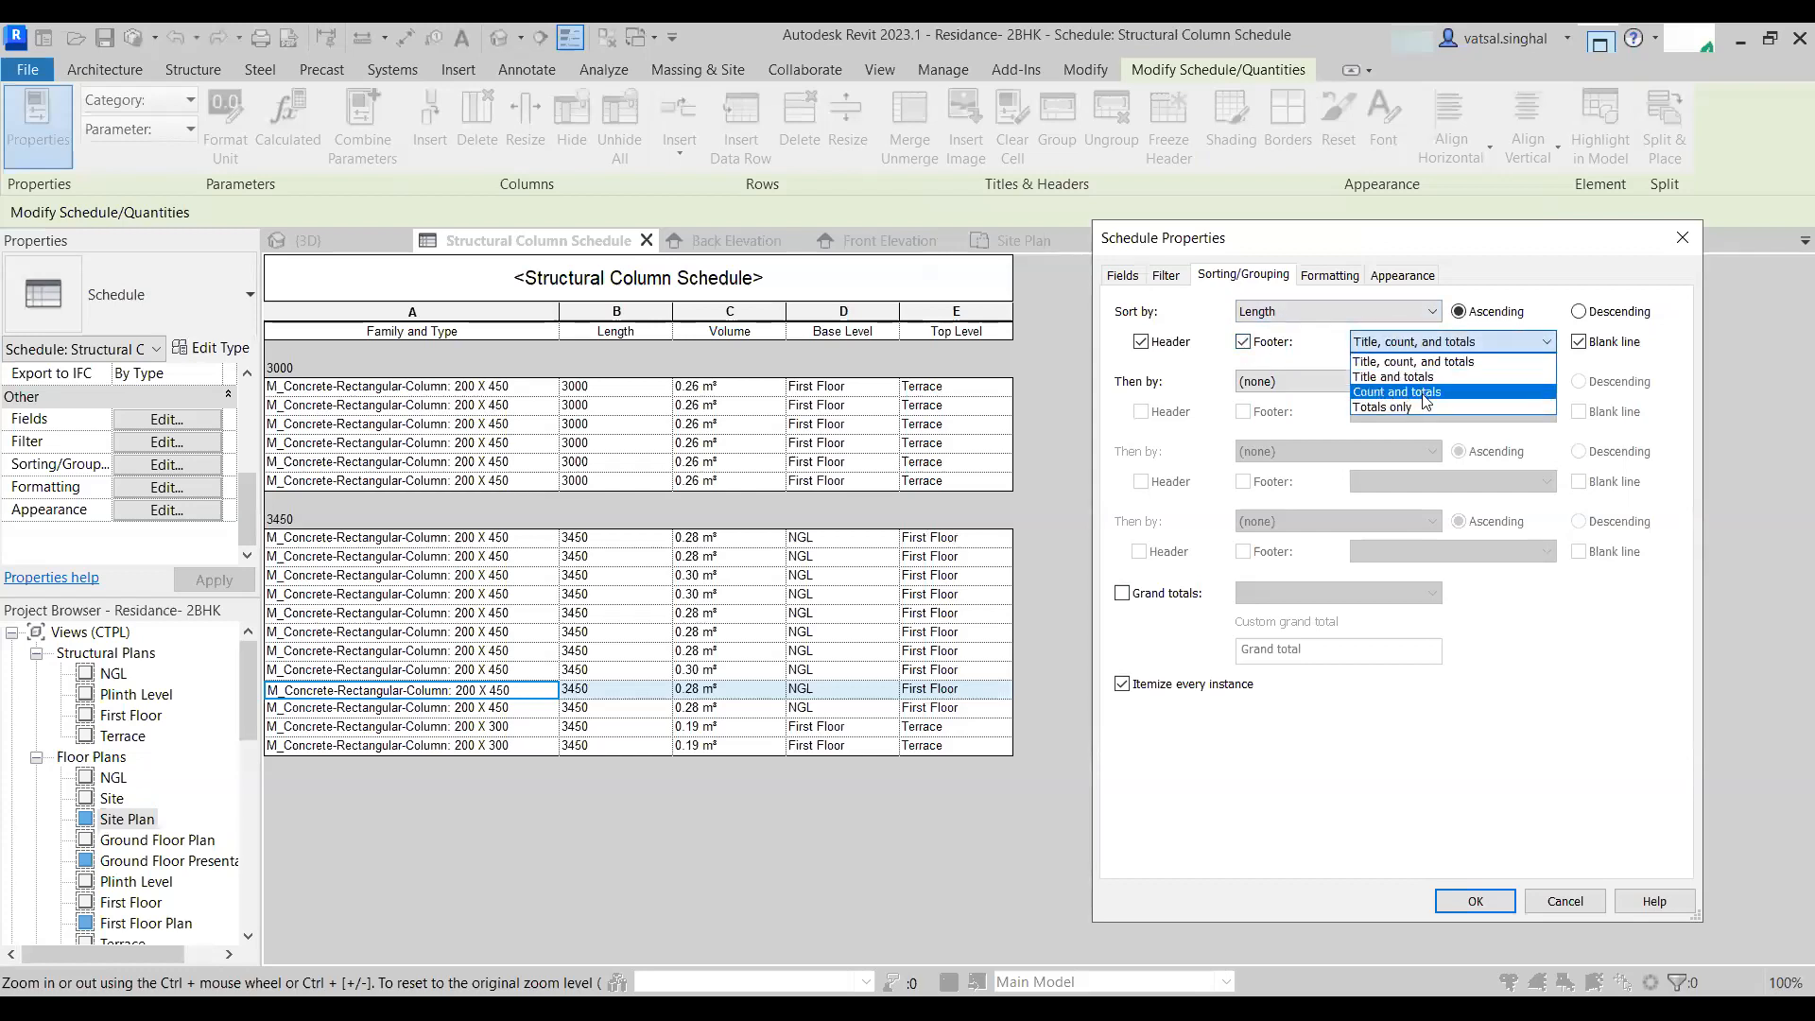
{"action": "left_click", "coordinate": [1372, 392]}
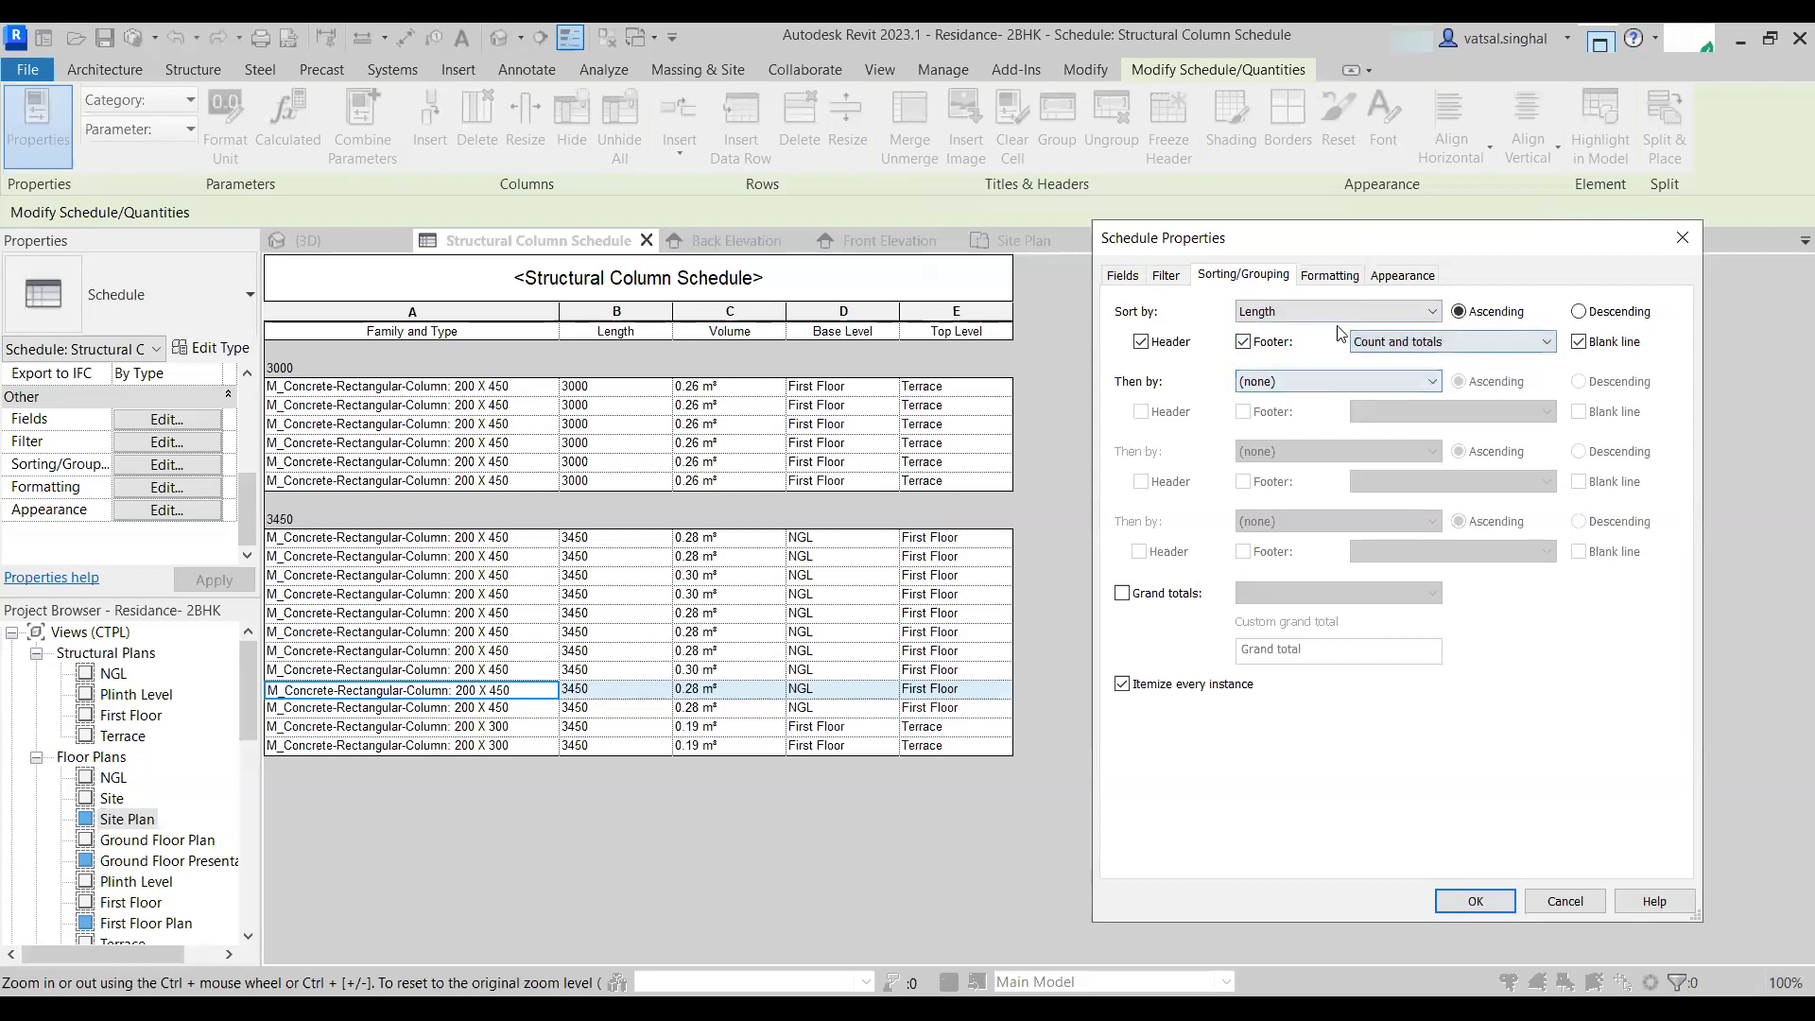
{"action": "left_click", "coordinate": [1475, 900]}
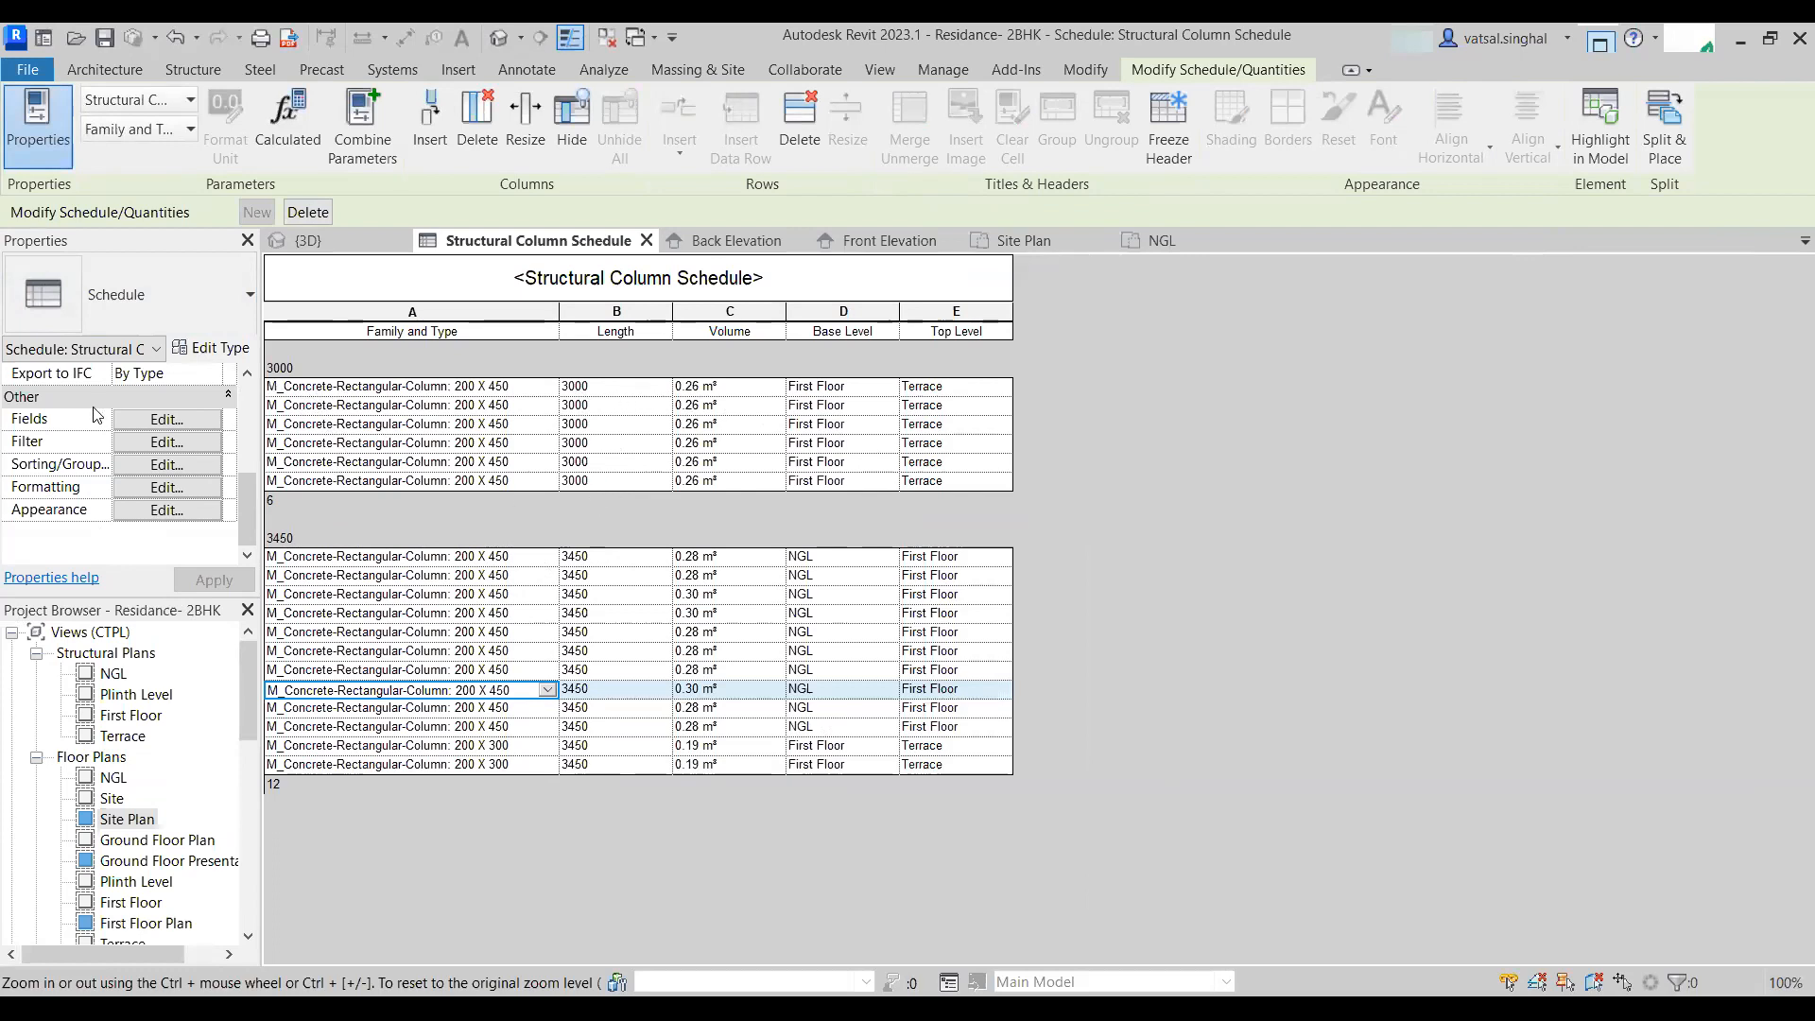
- Turn off itemizing every instance in the schedule's sorting settings
{"action": "left_click", "coordinate": [166, 464]}
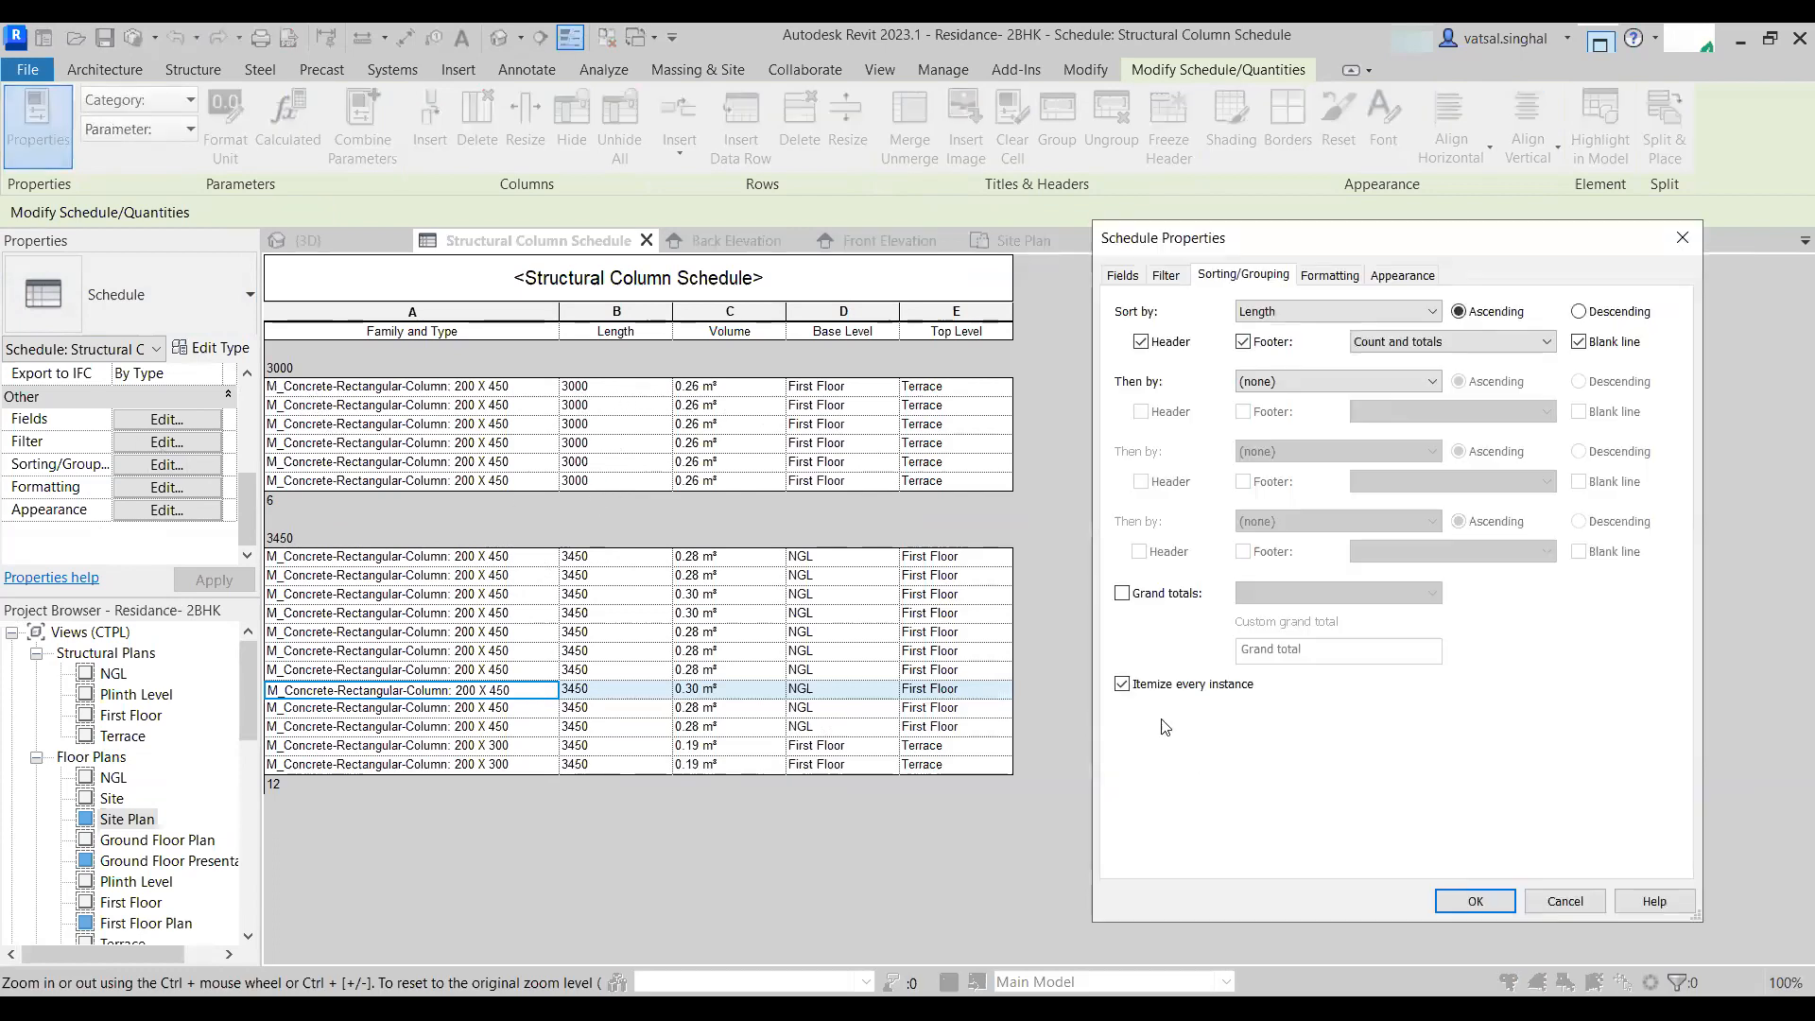
{"action": "left_click", "coordinate": [1122, 685]}
{"action": "left_click", "coordinate": [1474, 901]}
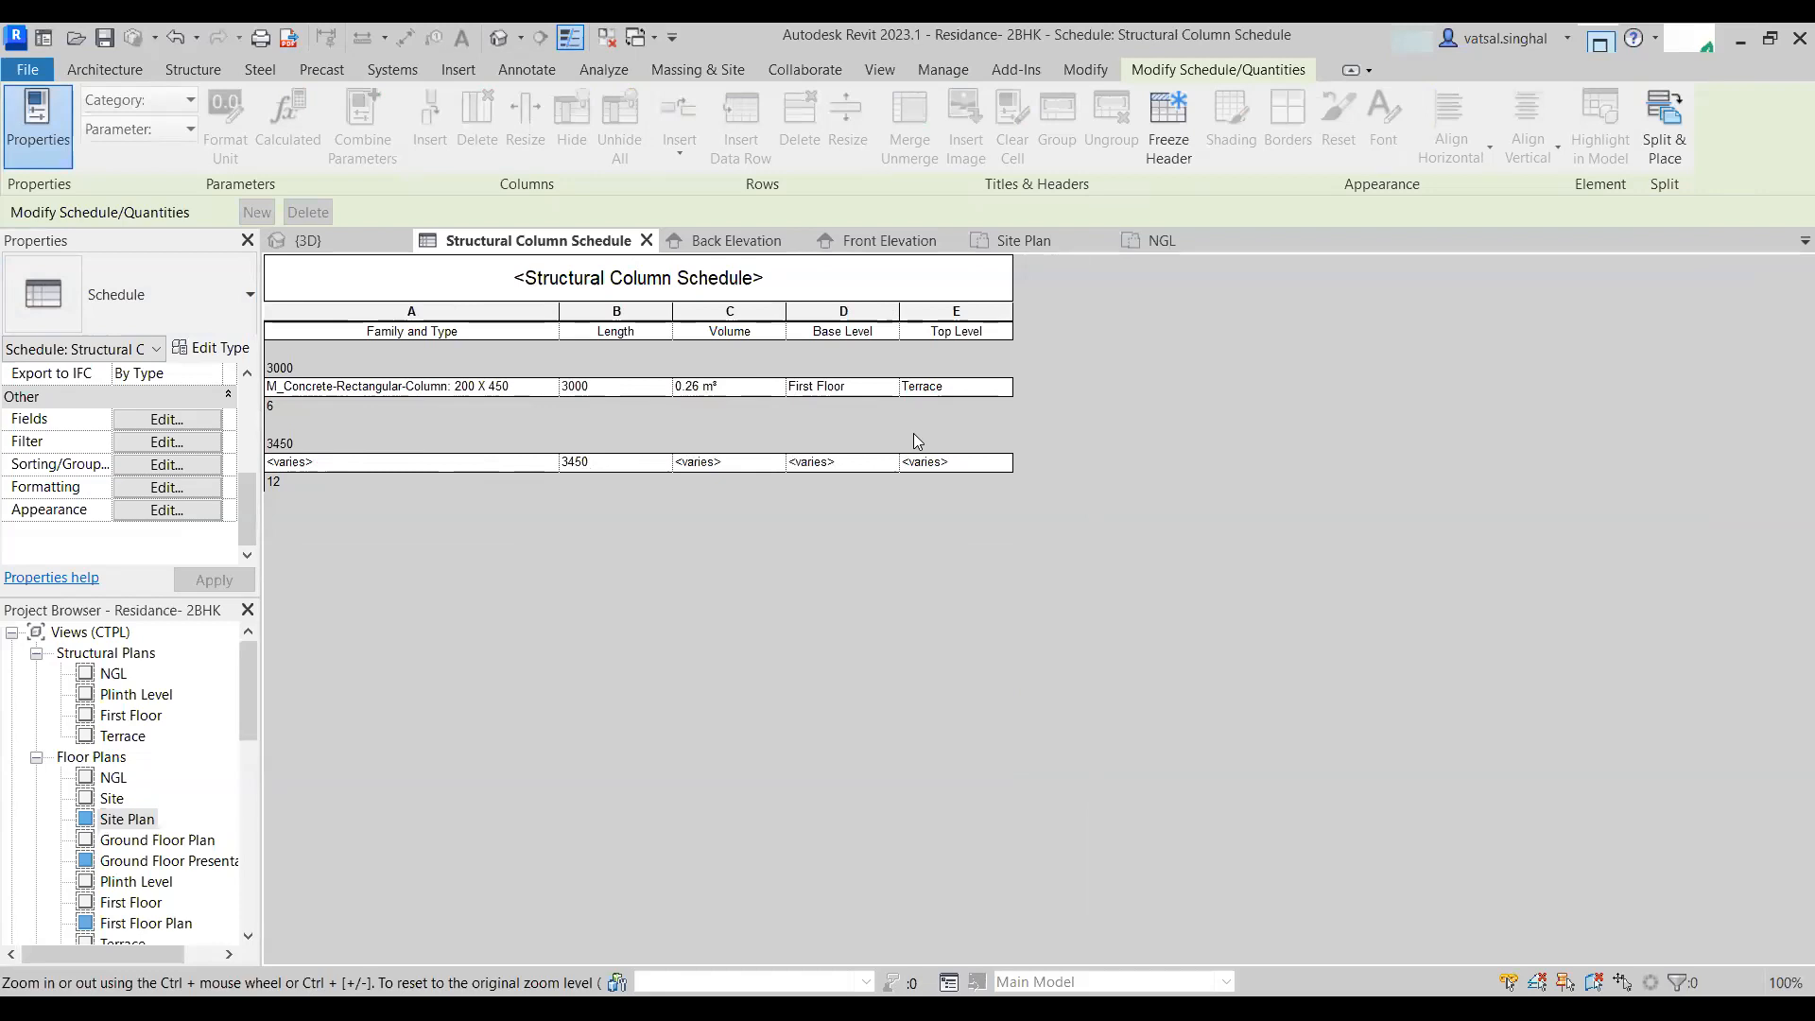
- Re-enable itemizing every instance so each column is listed individually again
{"action": "left_click", "coordinate": [165, 465]}
{"action": "left_click", "coordinate": [1122, 683]}
{"action": "left_click", "coordinate": [1475, 911]}
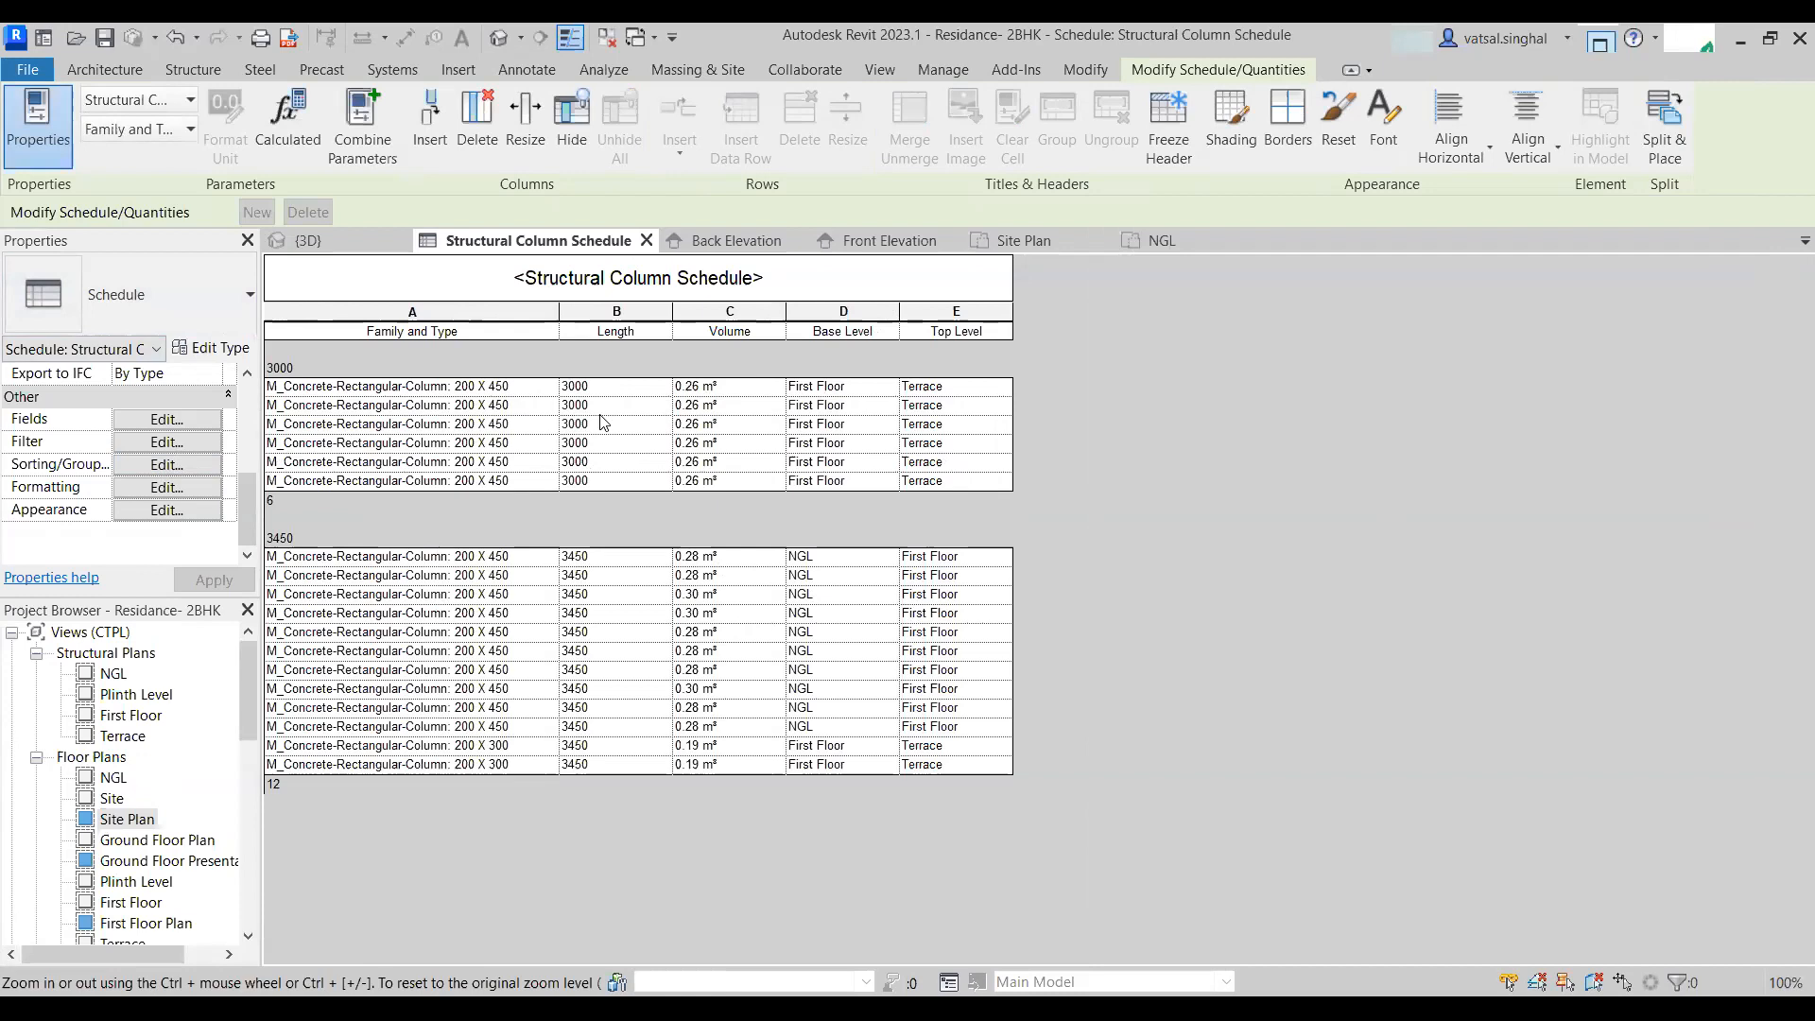
- Filter the schedule so only columns whose Length equals 3450 are listed
{"action": "left_click", "coordinate": [174, 442]}
{"action": "left_click_drag", "start_coordinate": [1224, 243], "coordinate": [1173, 198]}
{"action": "left_click", "coordinate": [1253, 265]}
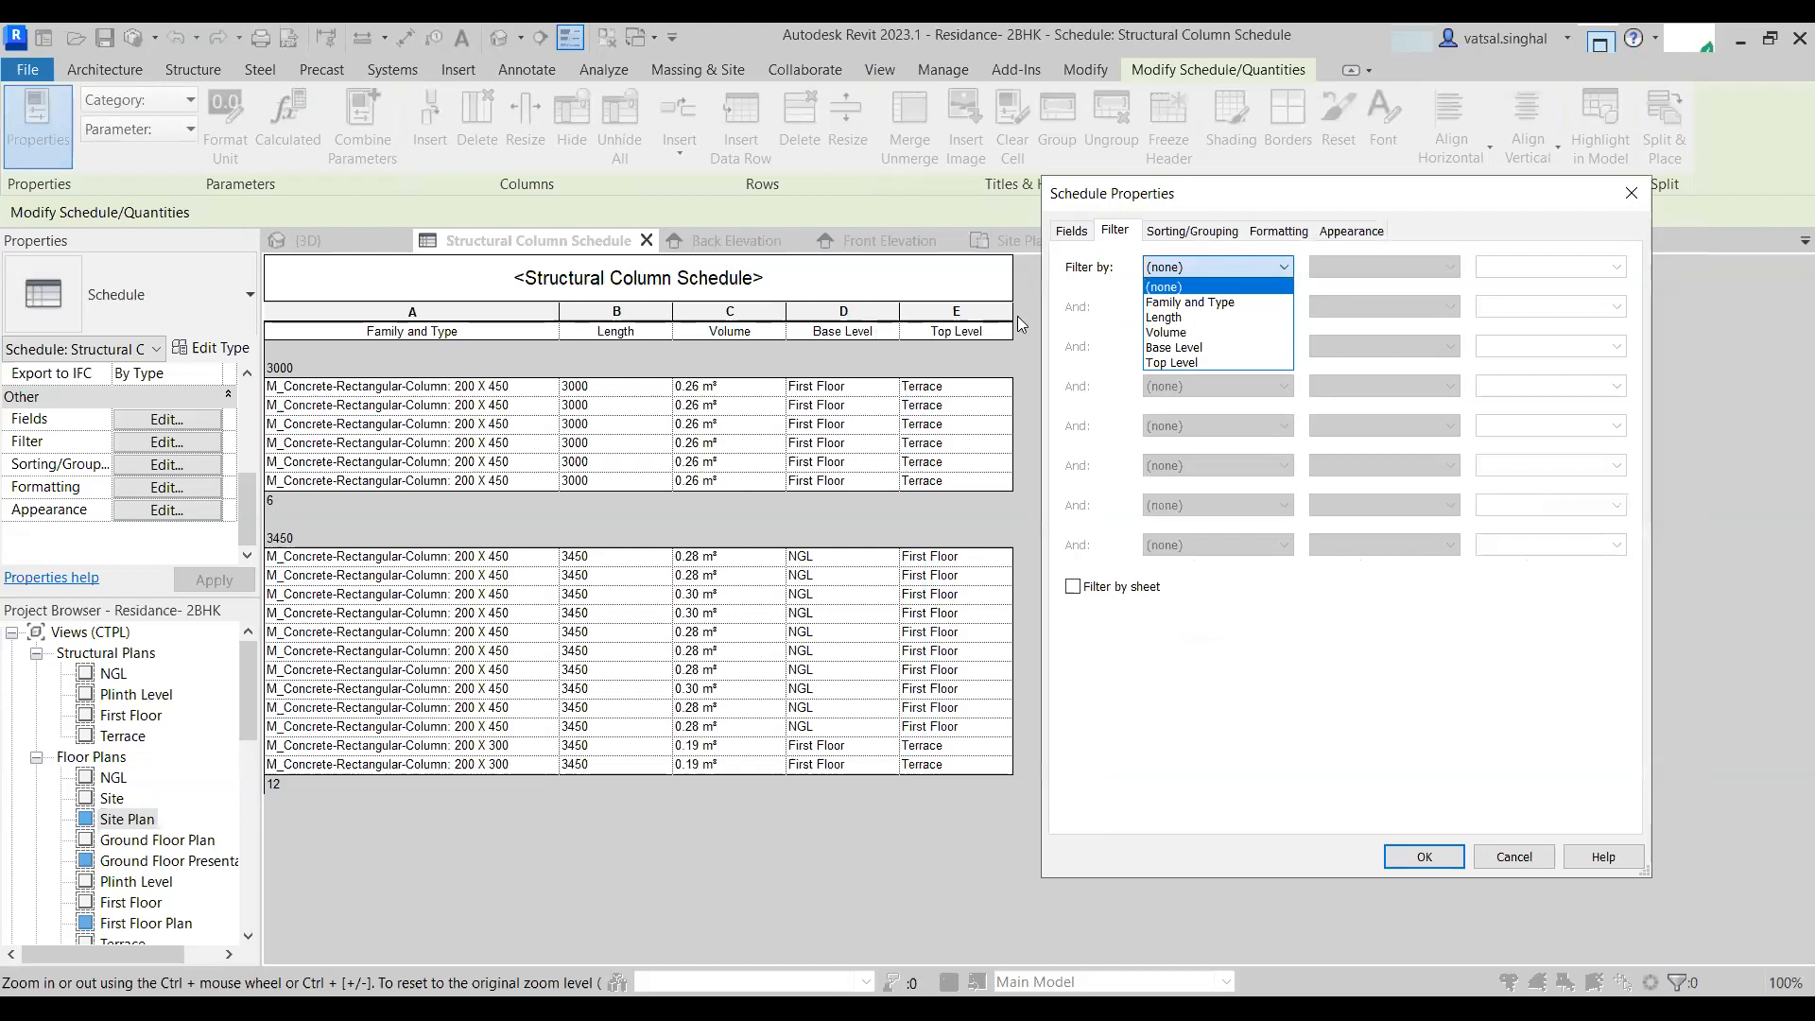
{"action": "left_click", "coordinate": [1168, 320]}
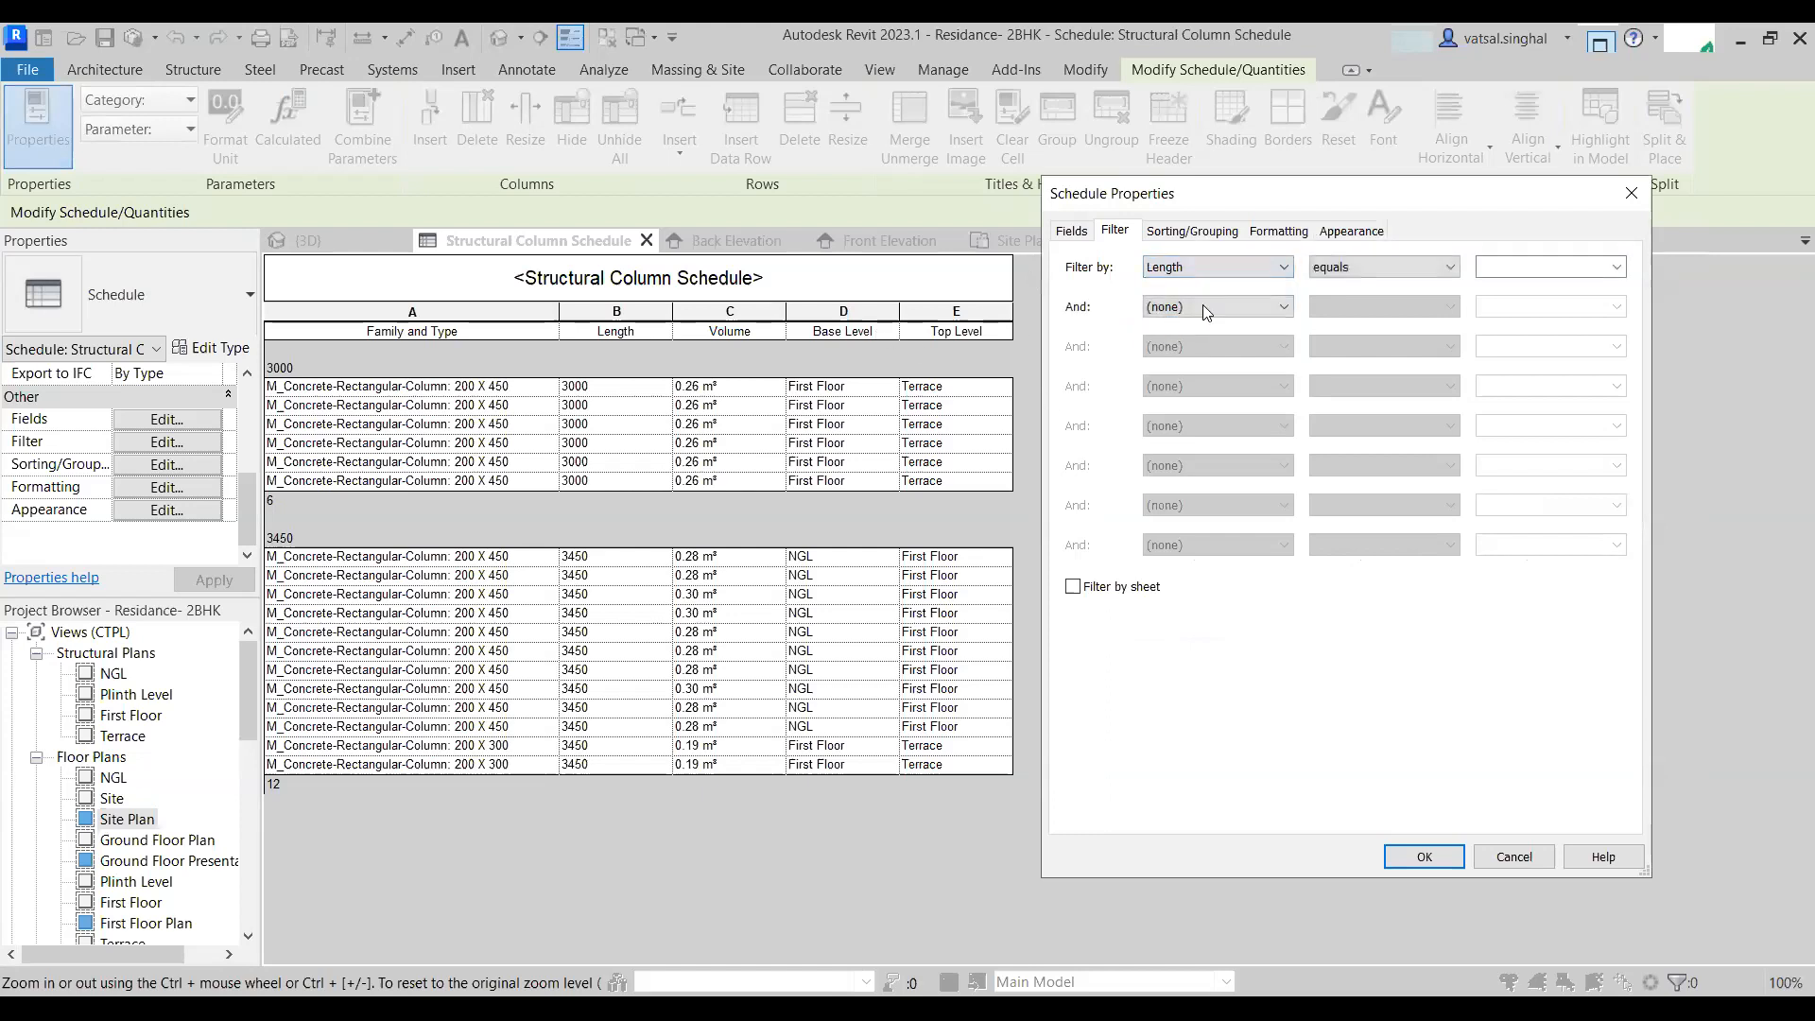
{"action": "left_click", "coordinate": [1408, 267]}
{"action": "left_click", "coordinate": [1355, 287]}
{"action": "left_click", "coordinate": [1616, 266]}
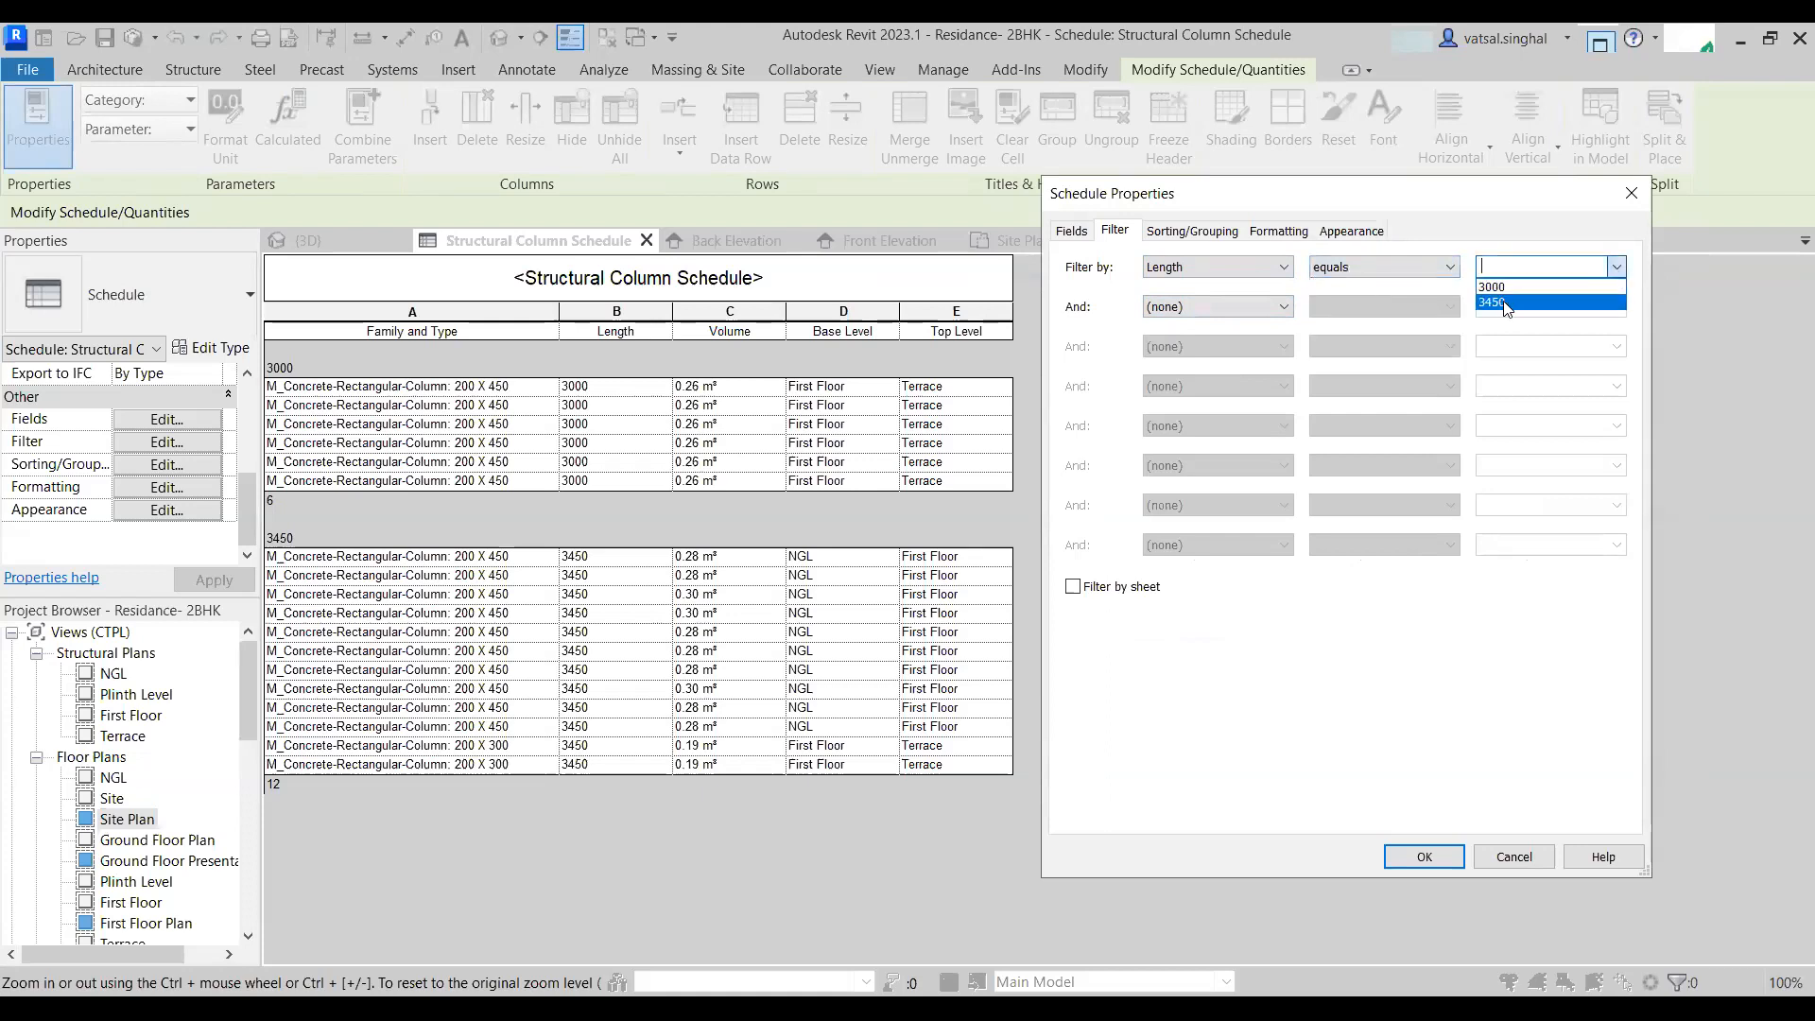
{"action": "left_click", "coordinate": [1503, 301]}
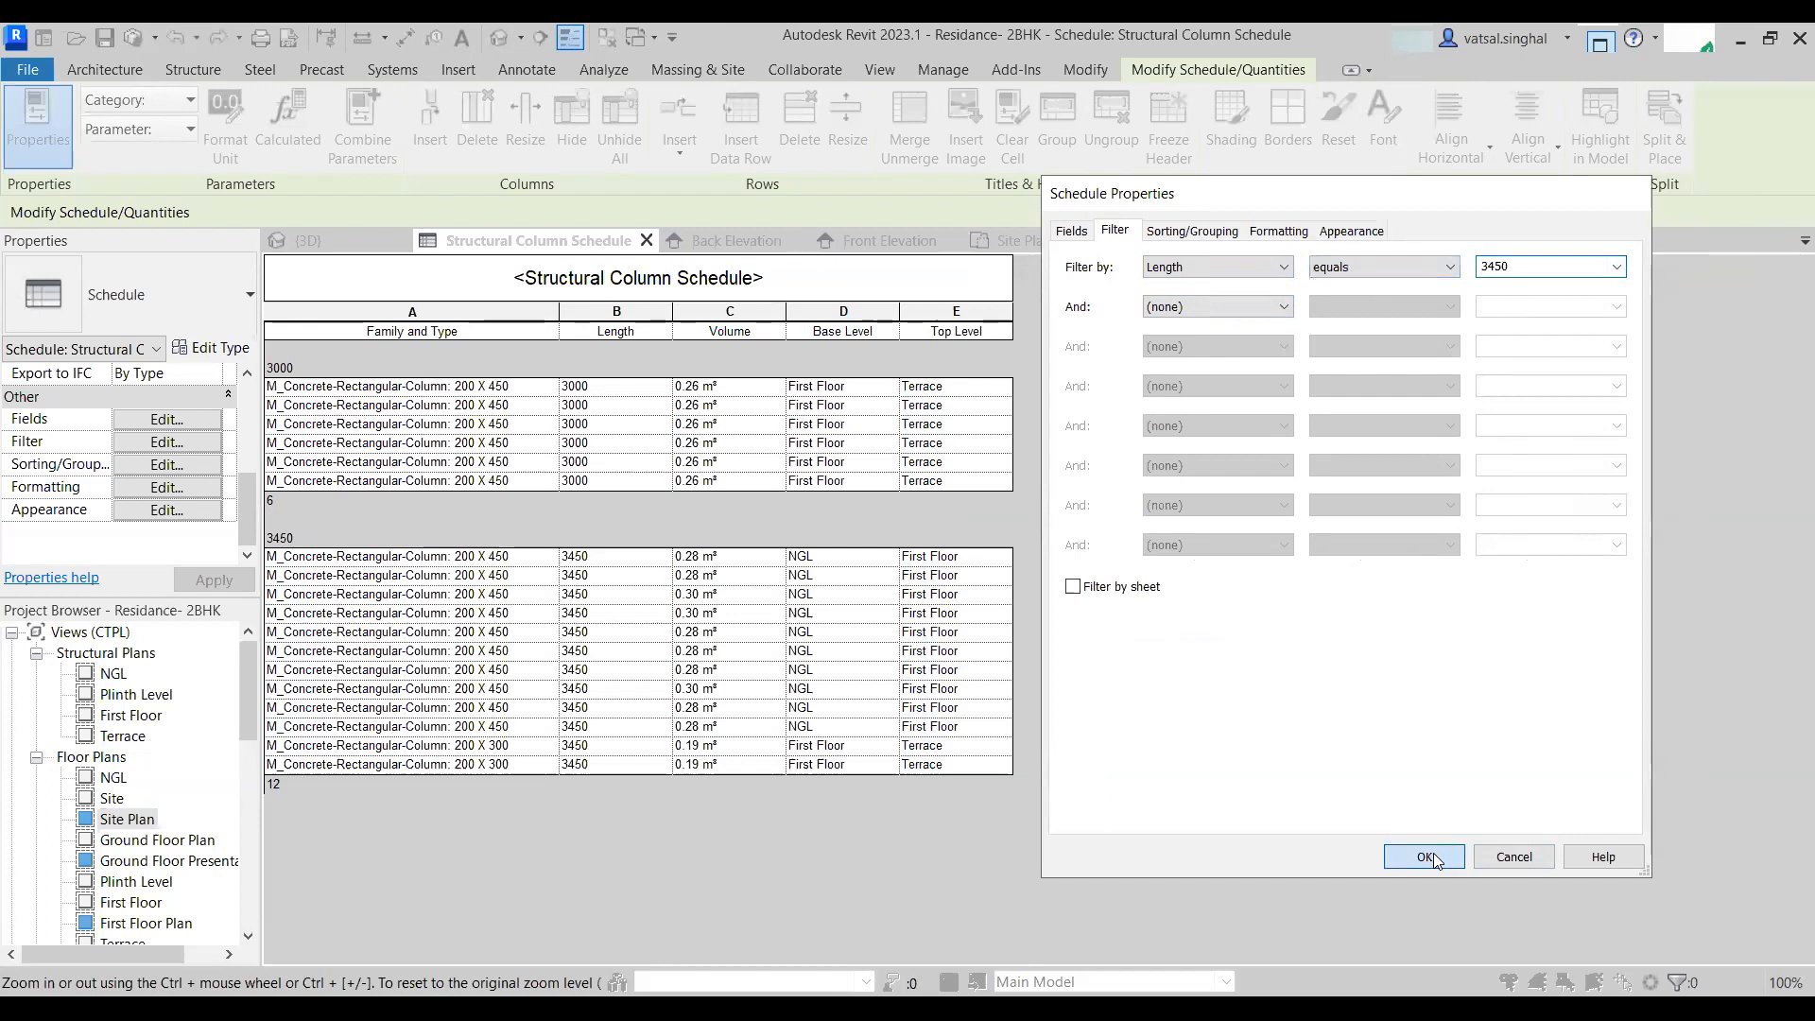
{"action": "left_click", "coordinate": [1436, 852]}
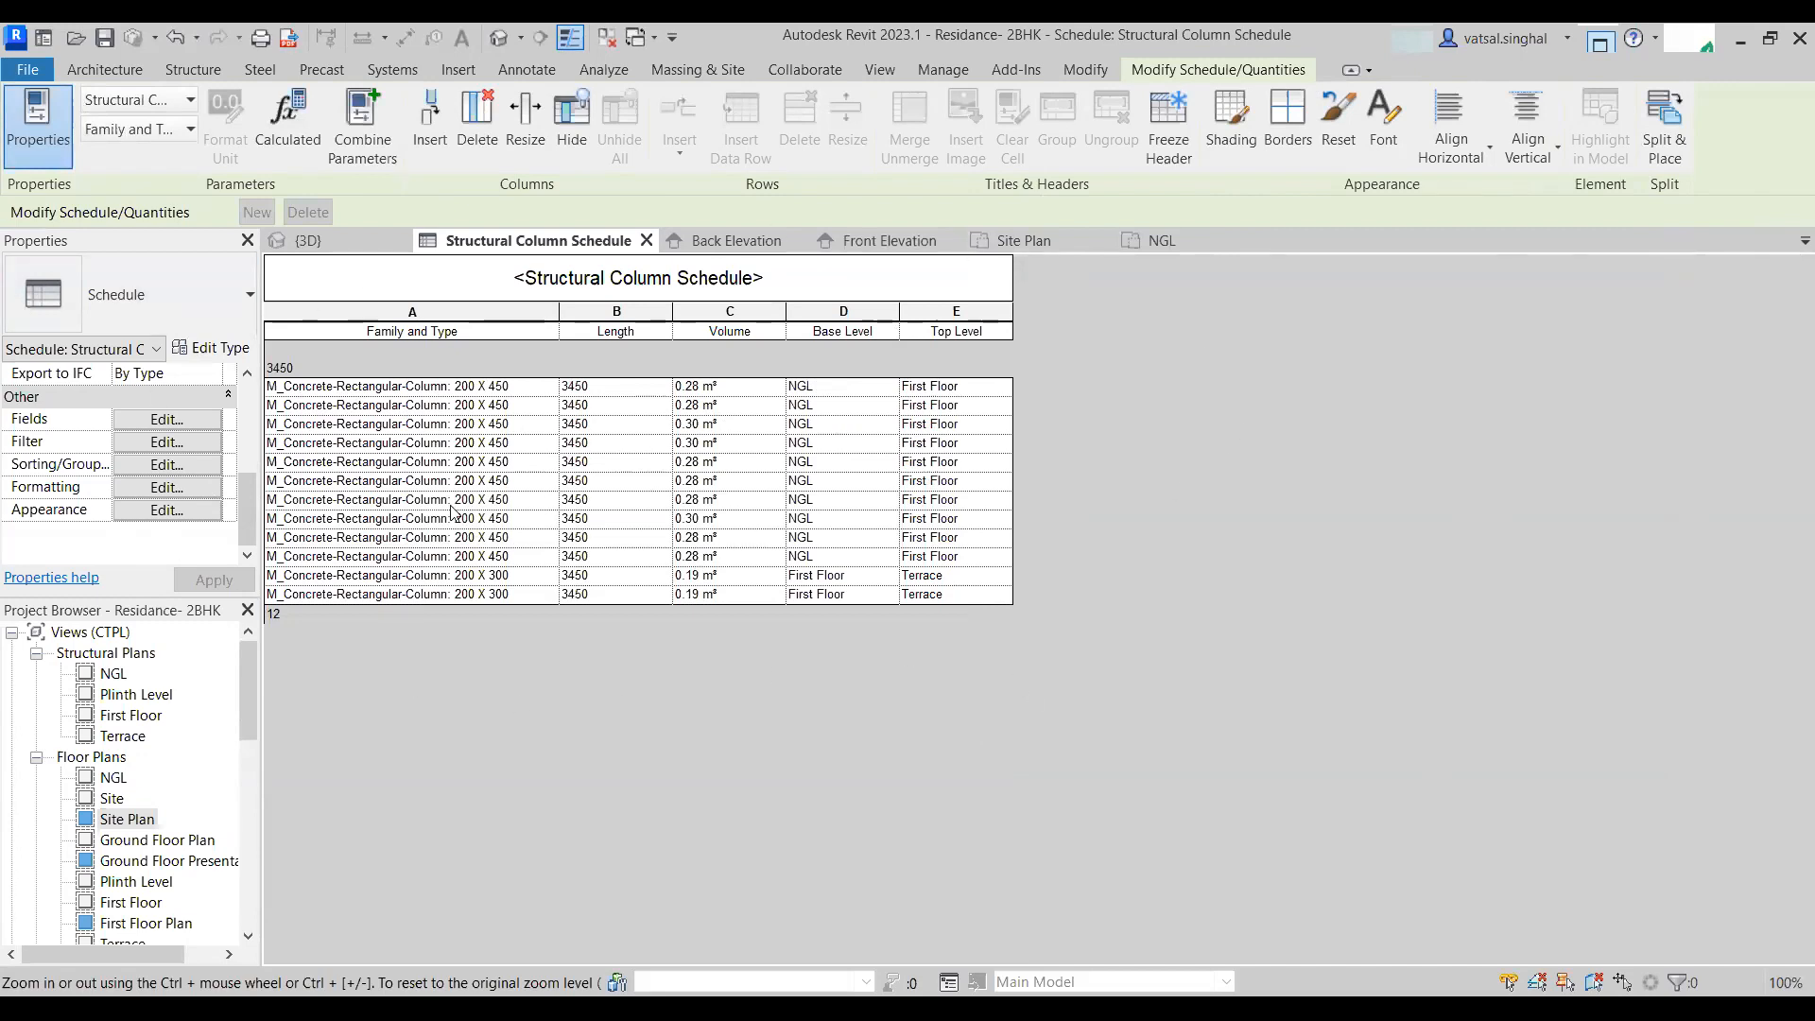
- Widen the Family and Type column of the schedule
{"action": "left_click_drag", "start_coordinate": [558, 311], "coordinate": [596, 311]}
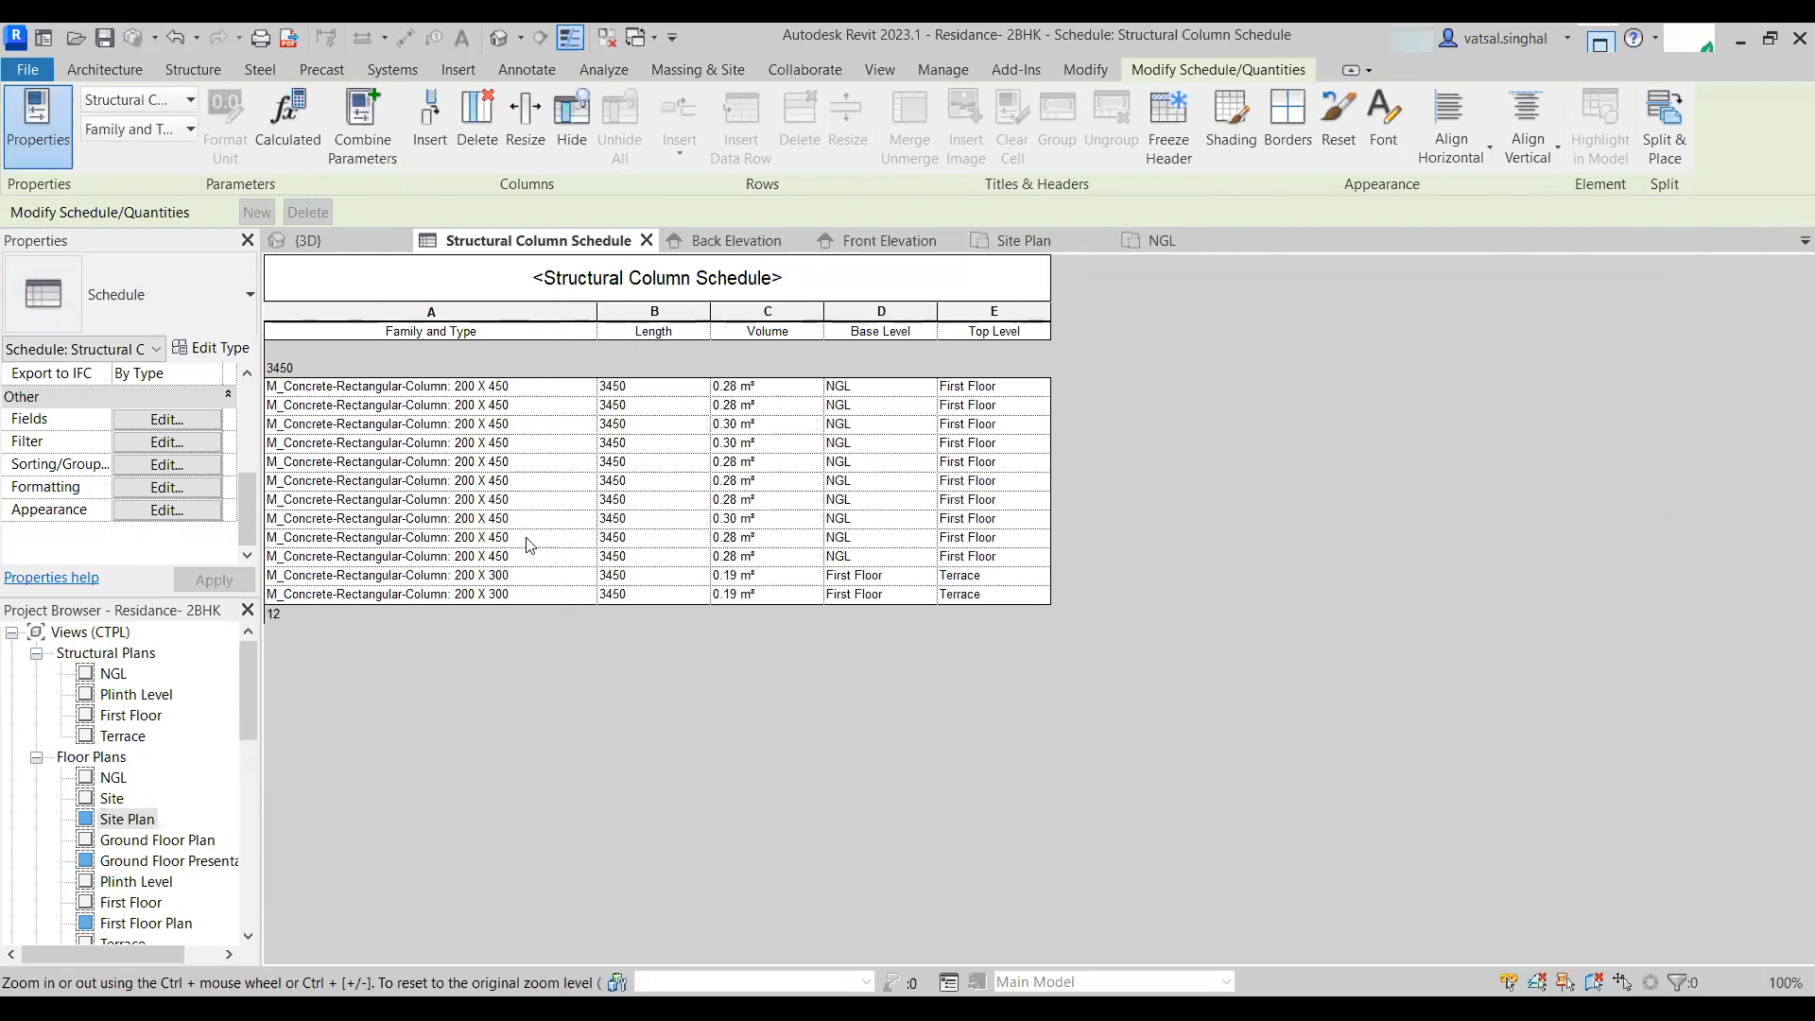
{"action": "left_click", "coordinate": [510, 593]}
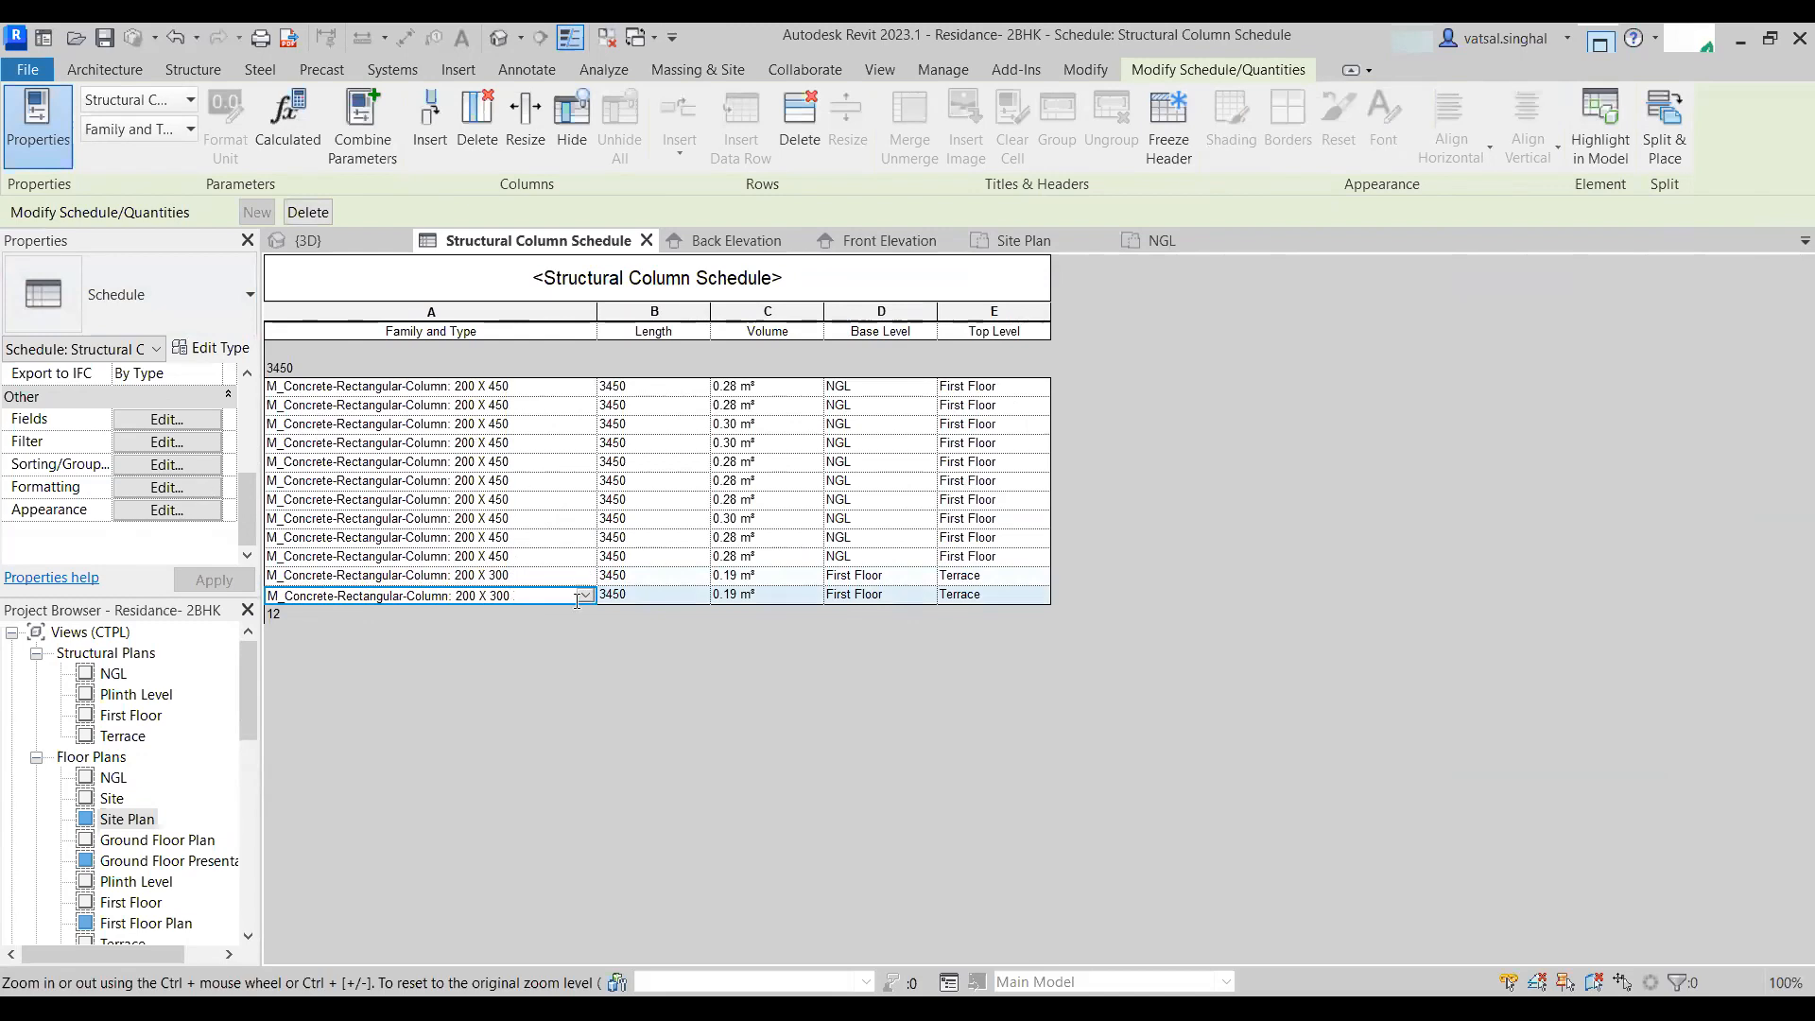
- Add a second filter condition: Family and Type equals M_Concrete-Rectangular-Column: 200 X 450
{"action": "left_click", "coordinate": [166, 441]}
{"action": "left_click", "coordinate": [1212, 308]}
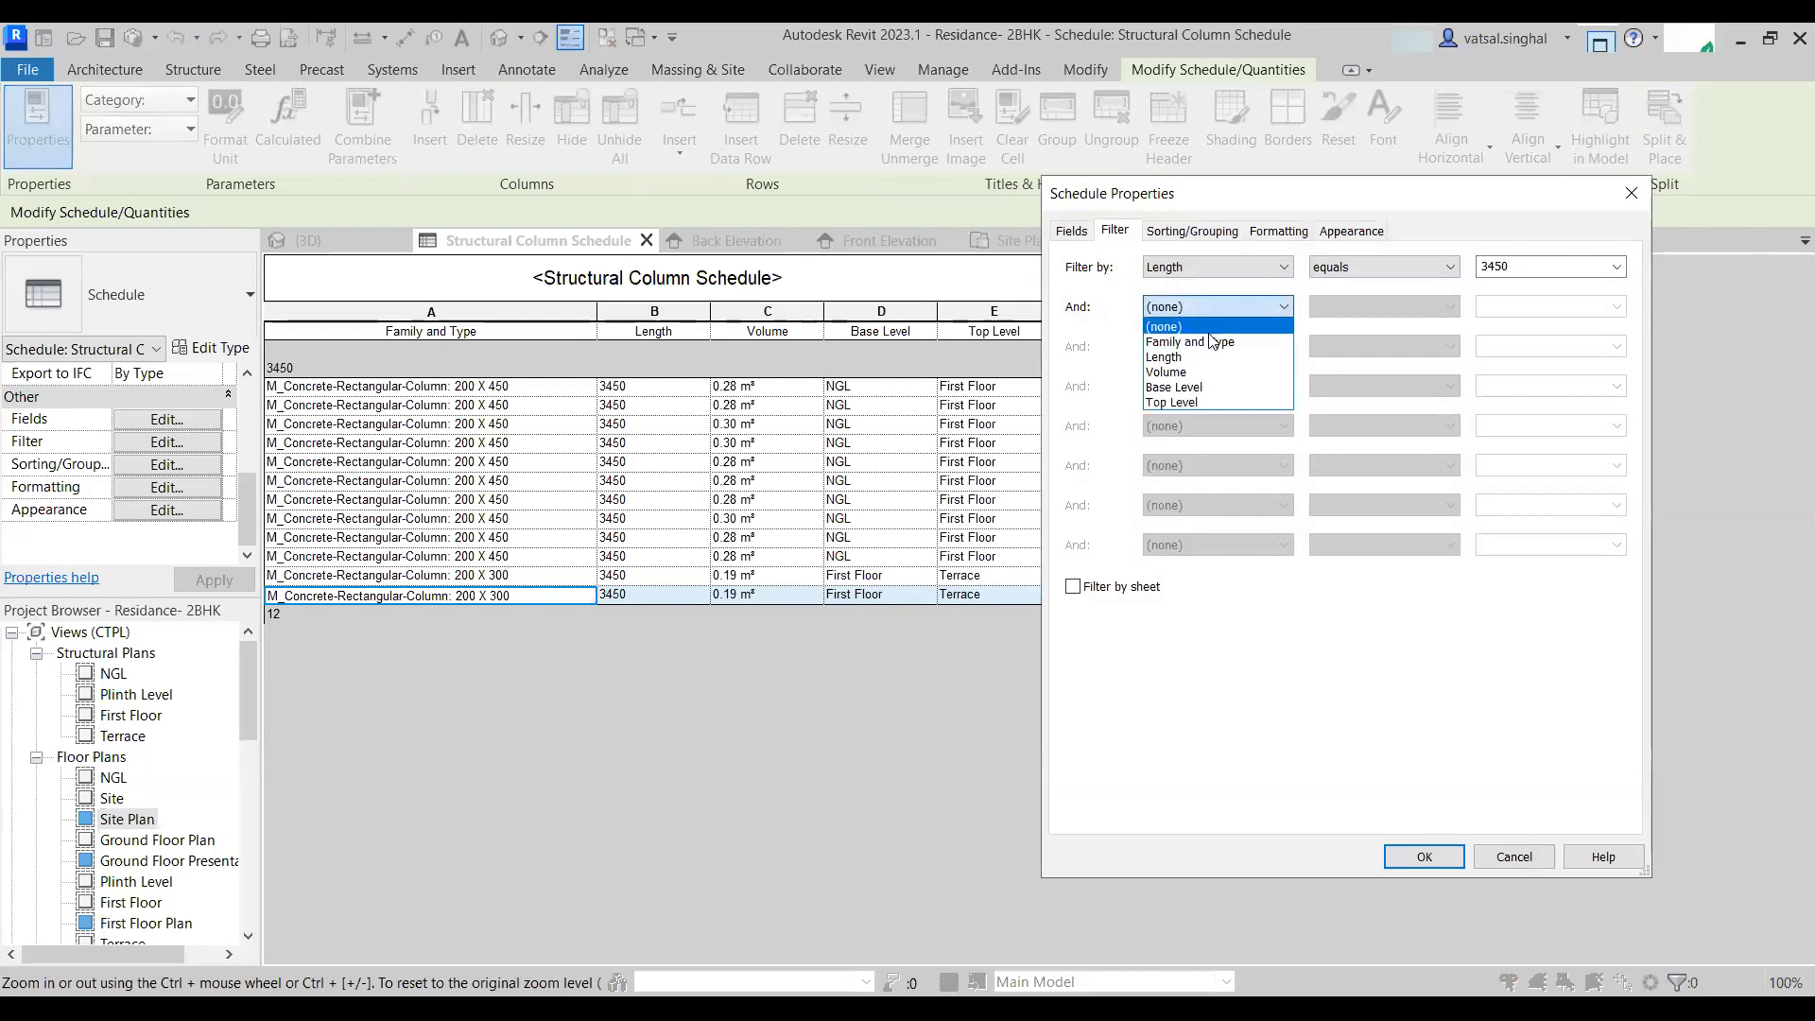
{"action": "left_click", "coordinate": [1210, 357]}
{"action": "left_click", "coordinate": [1617, 307]}
{"action": "left_click", "coordinate": [1229, 313]}
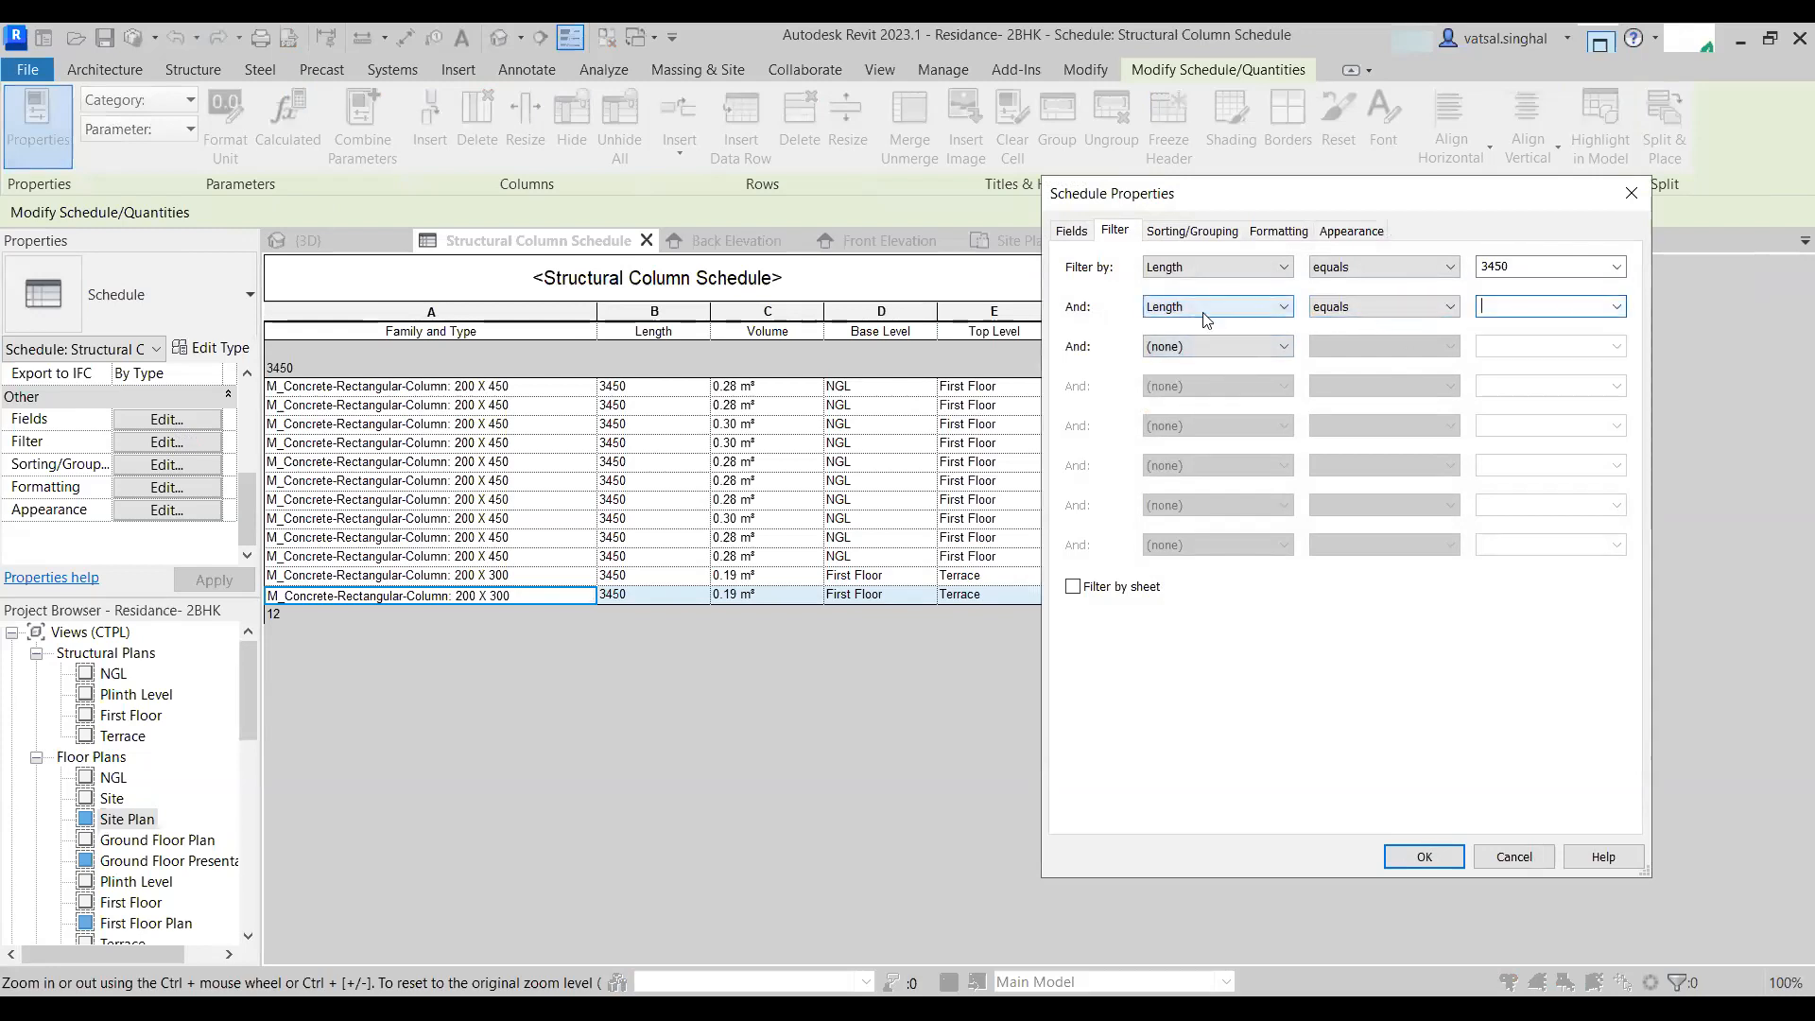
{"action": "left_click", "coordinate": [1209, 310]}
{"action": "left_click", "coordinate": [1210, 344]}
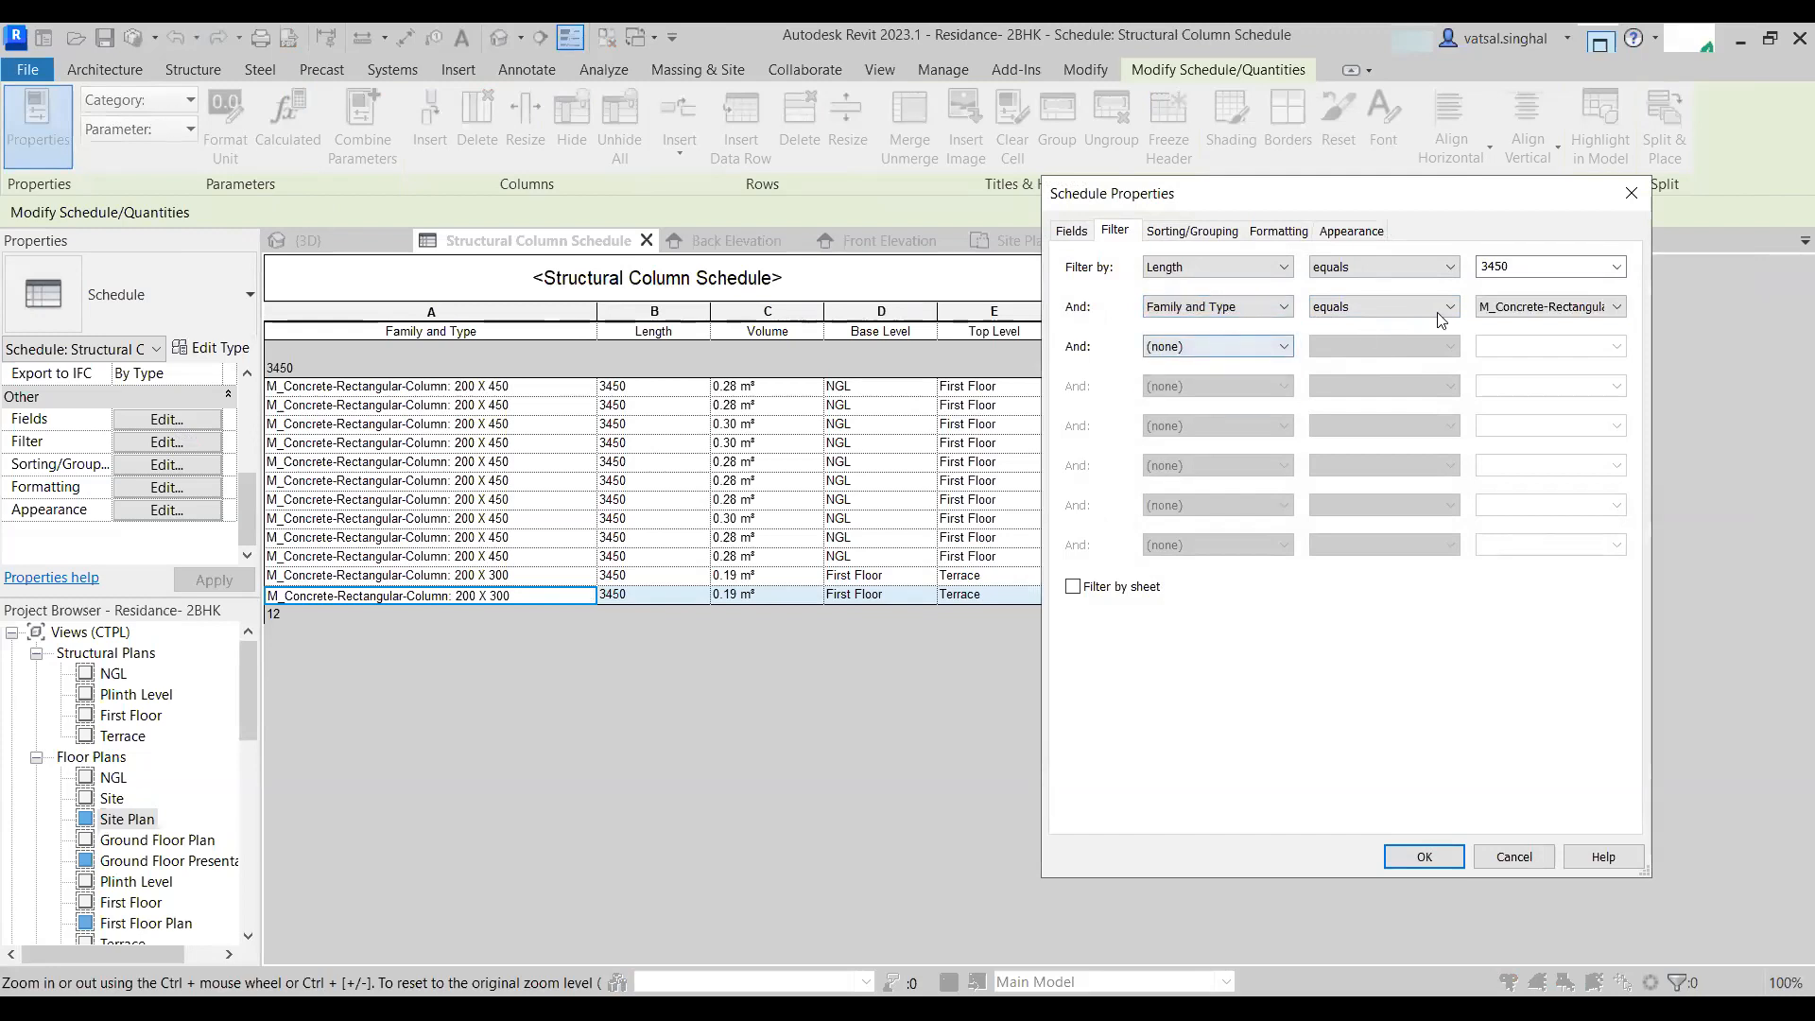
{"action": "left_click", "coordinate": [1617, 307]}
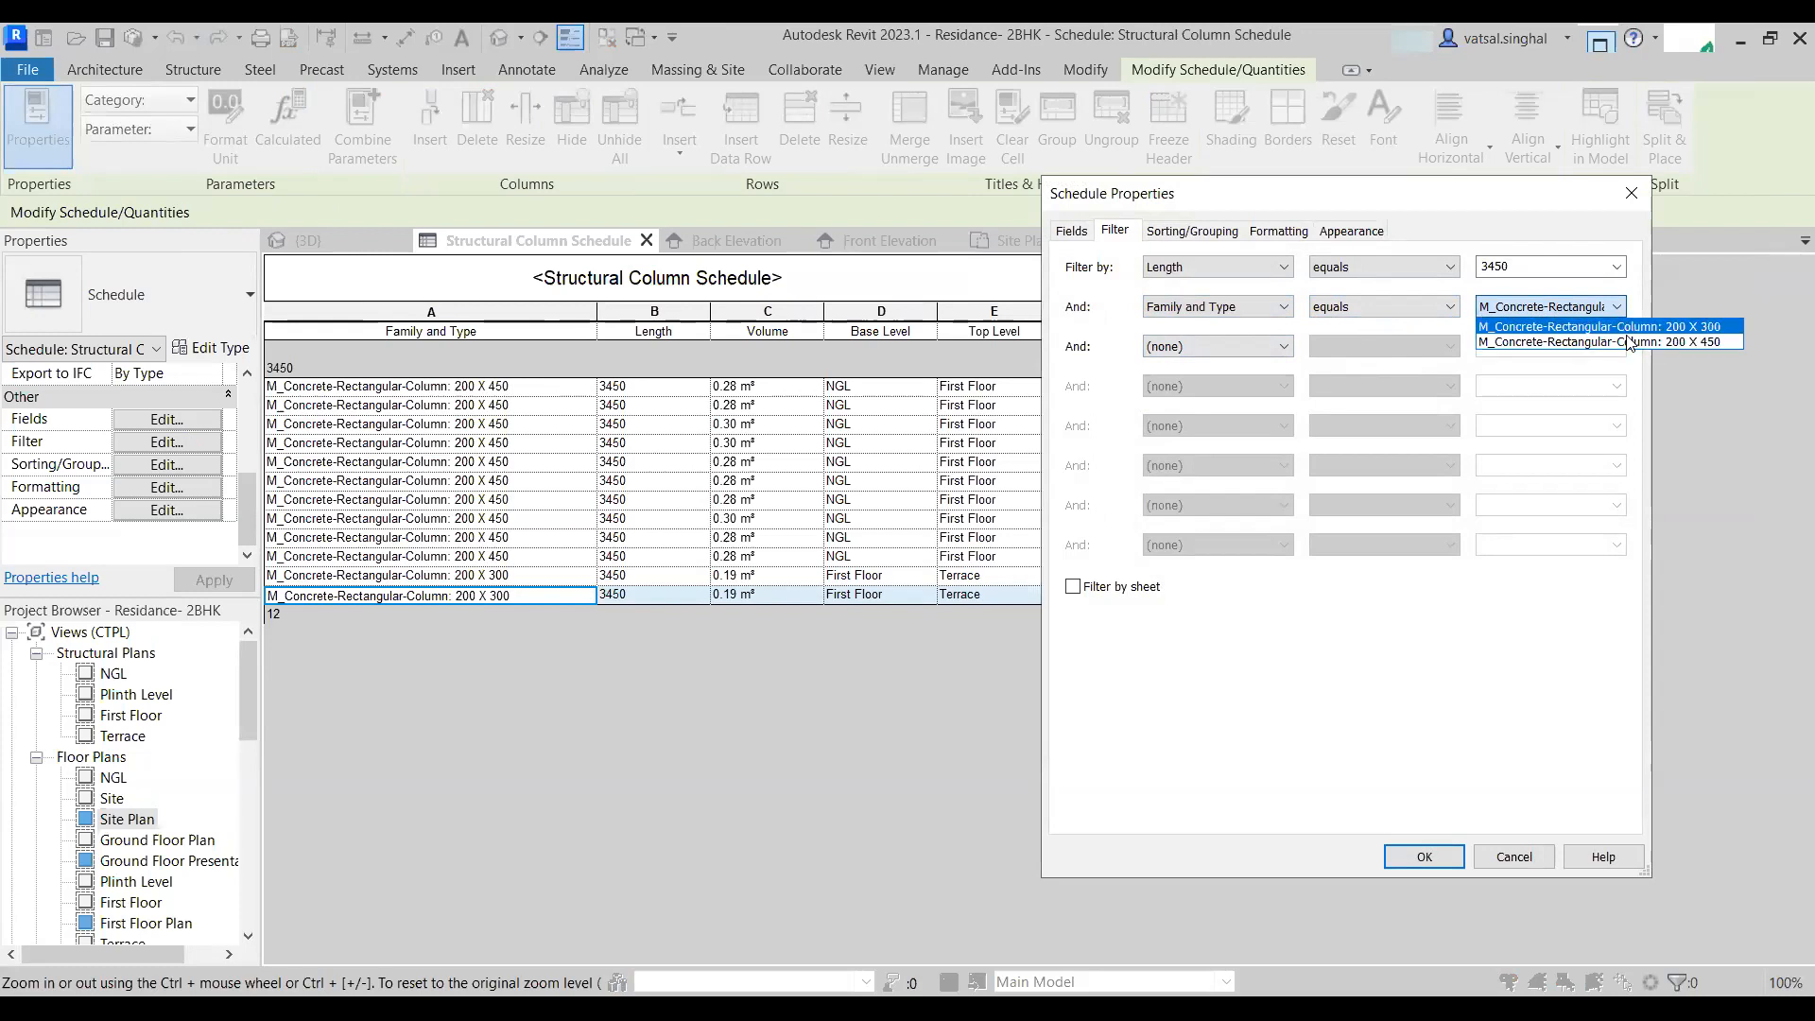
{"action": "left_click", "coordinate": [1627, 342]}
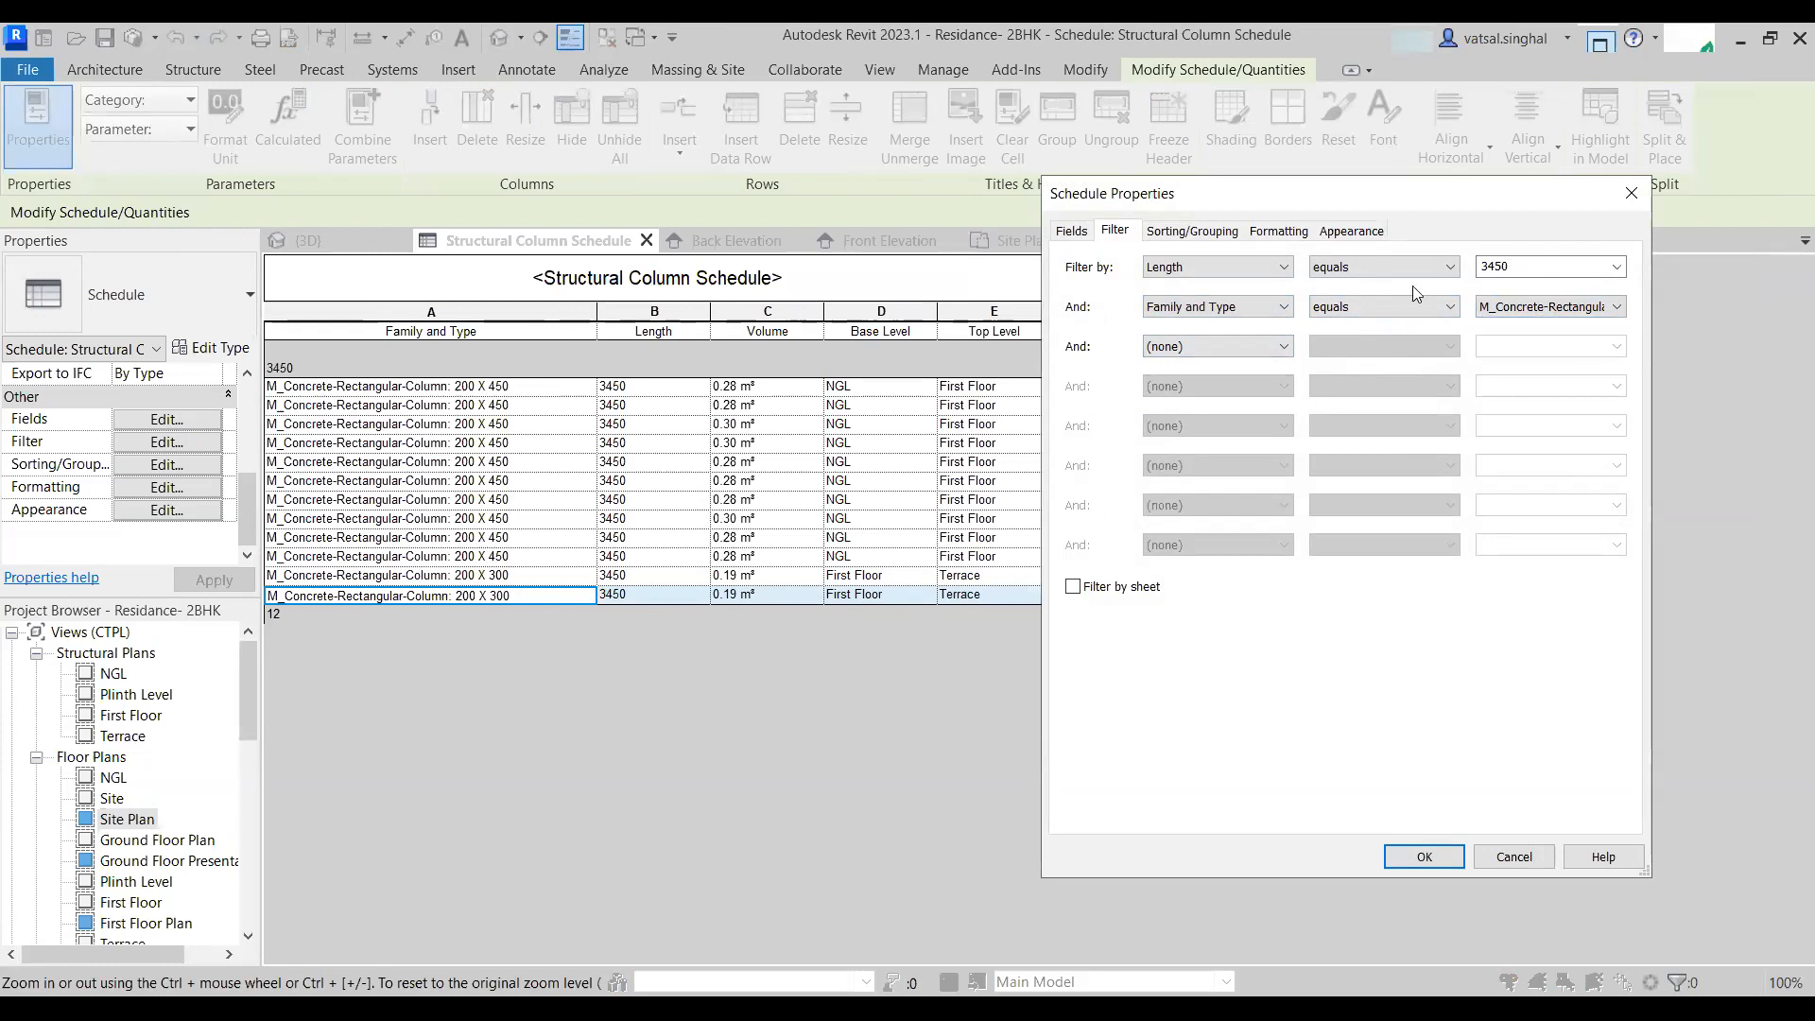
{"action": "left_click", "coordinate": [1423, 857]}
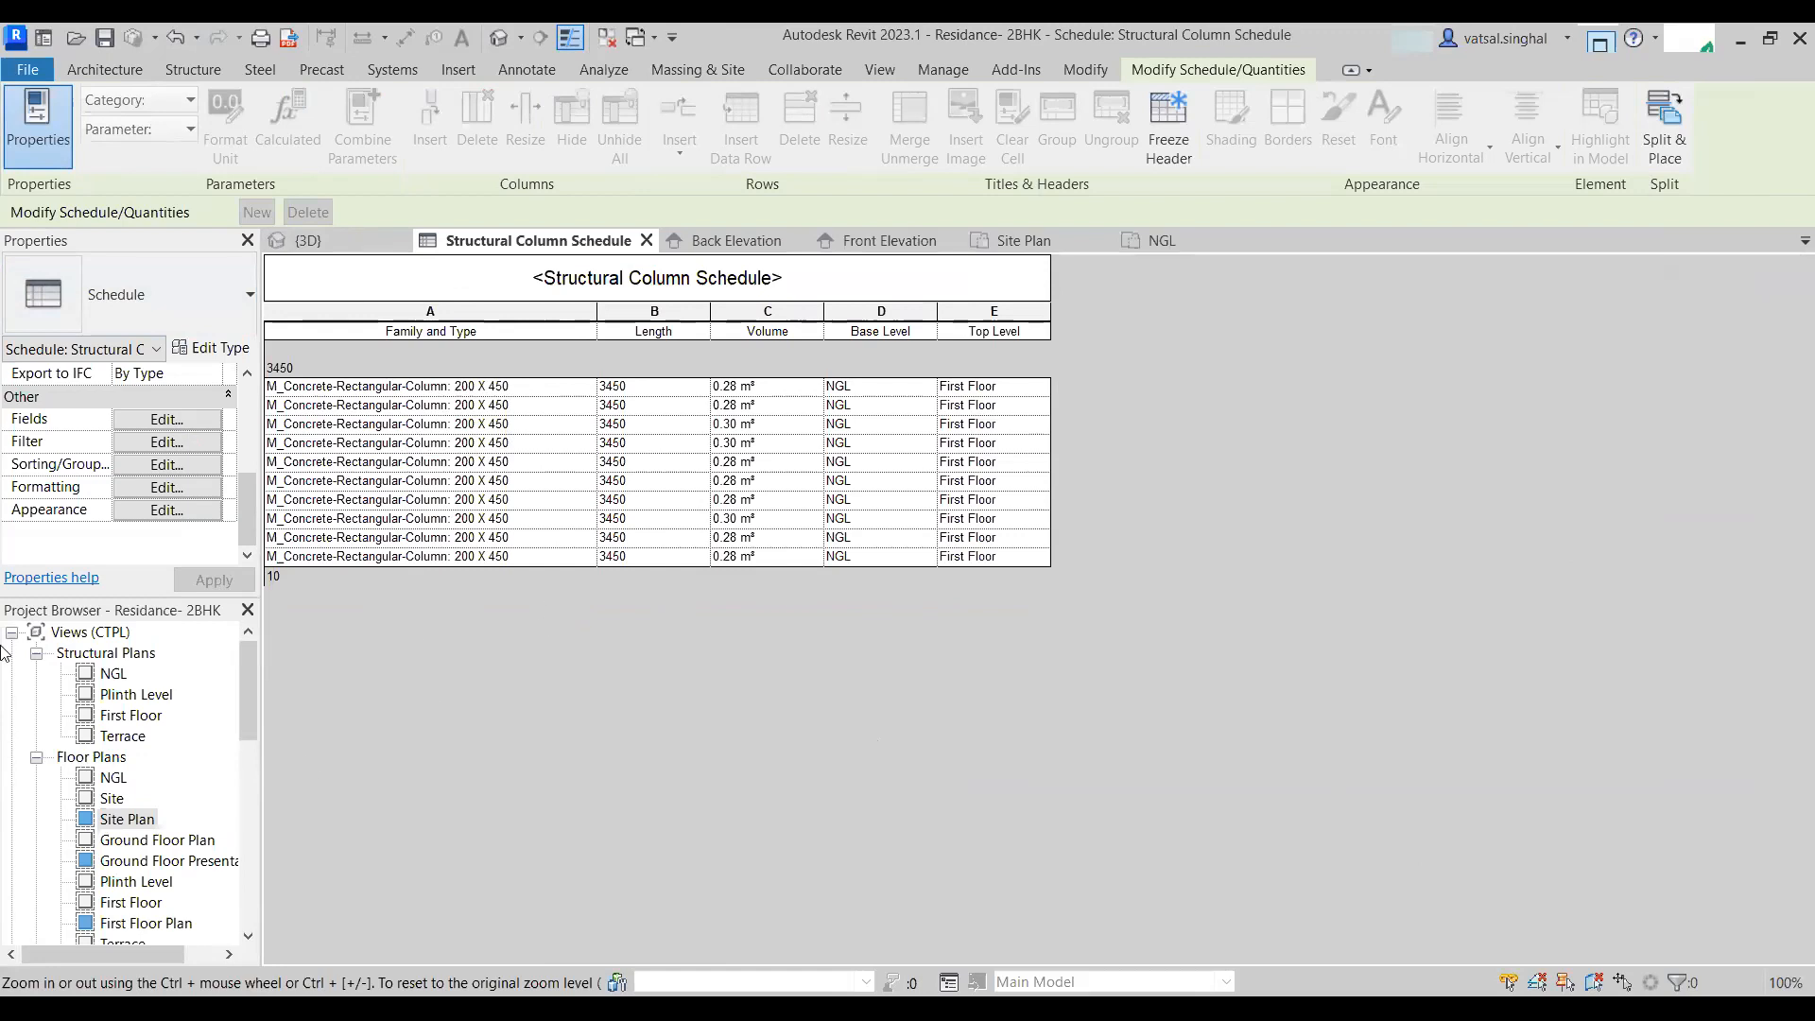
- Set the Volume field's formatting to calculate totals
{"action": "left_click", "coordinate": [165, 487]}
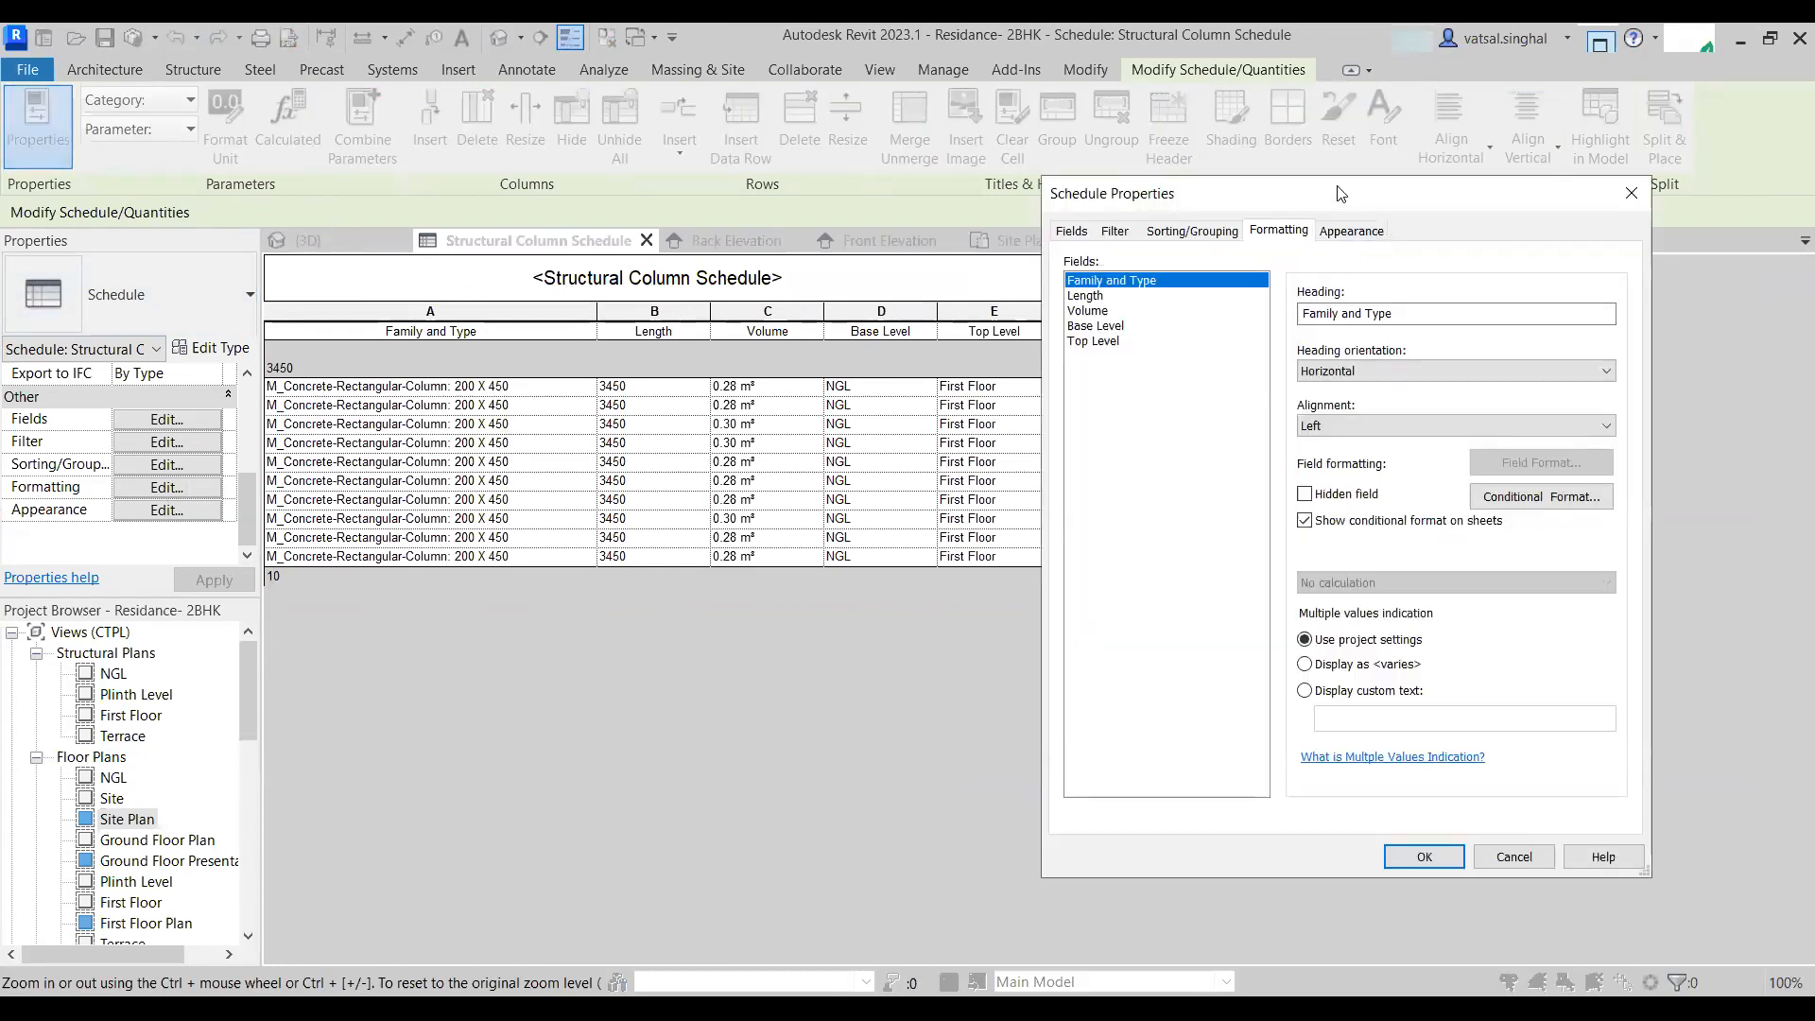
{"action": "left_click", "coordinate": [1150, 270]}
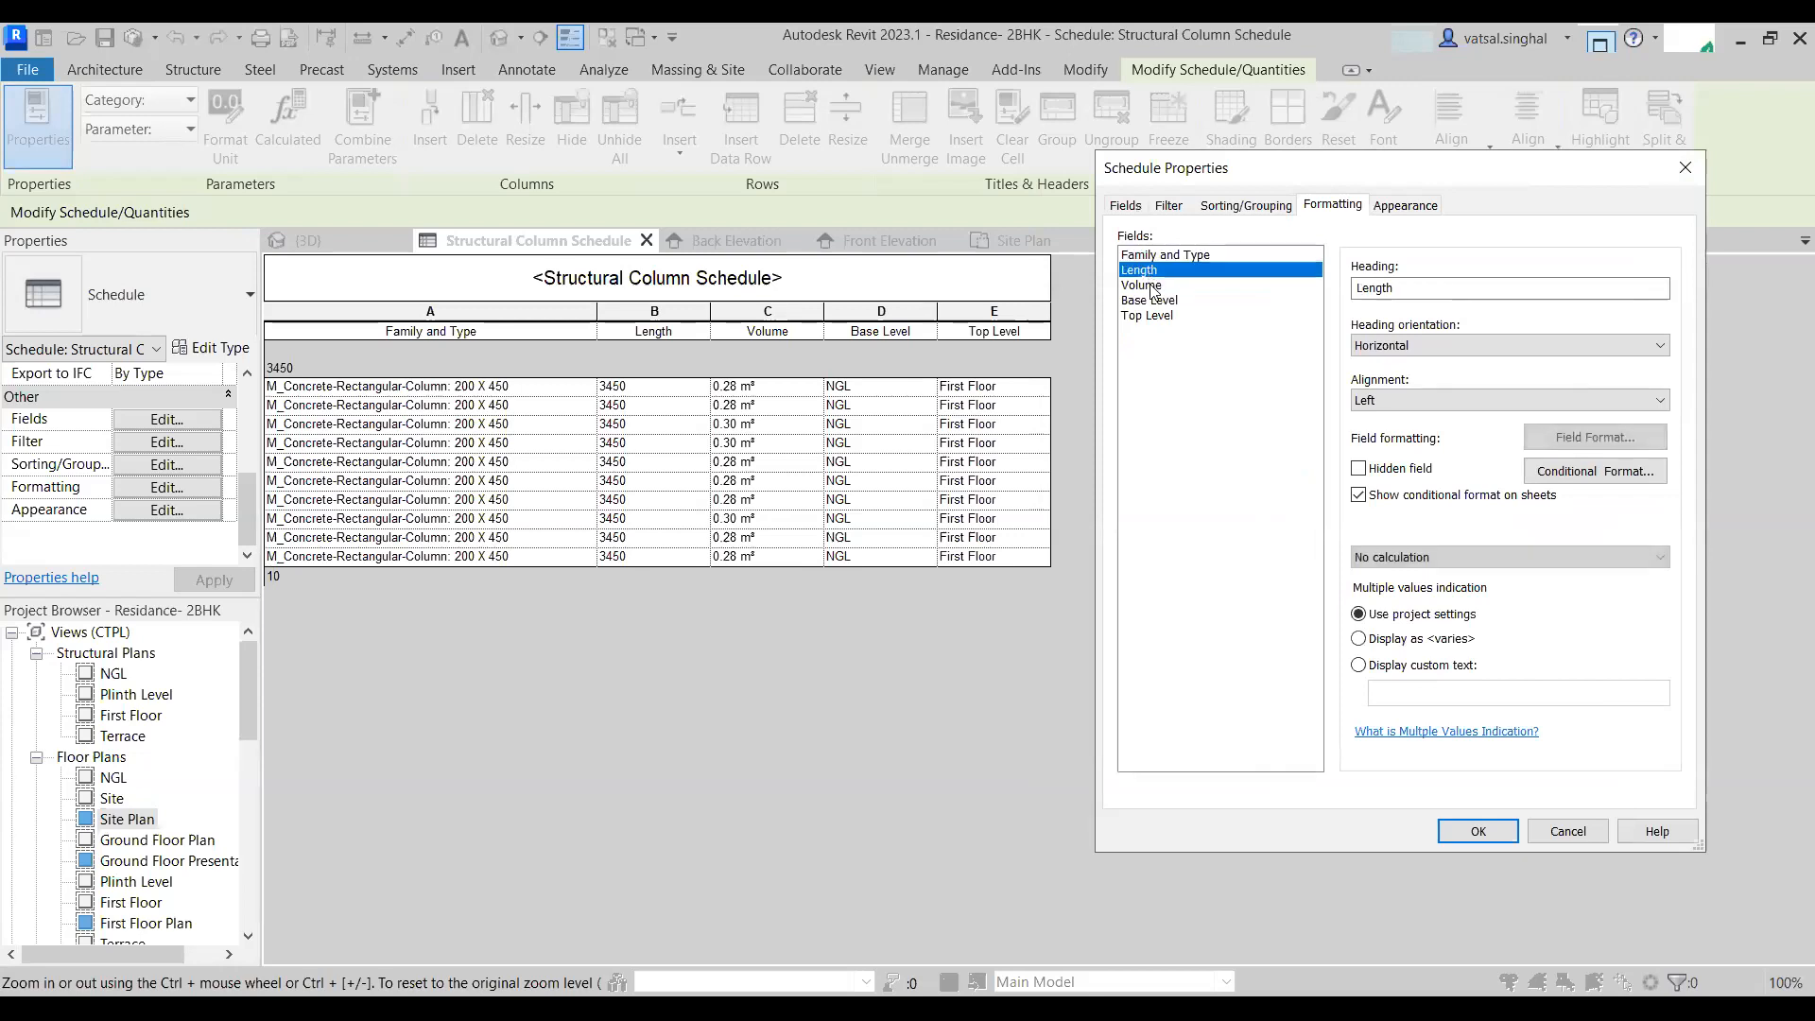
{"action": "left_click", "coordinate": [1150, 285]}
{"action": "left_click", "coordinate": [1153, 300]}
{"action": "left_click", "coordinate": [1159, 315]}
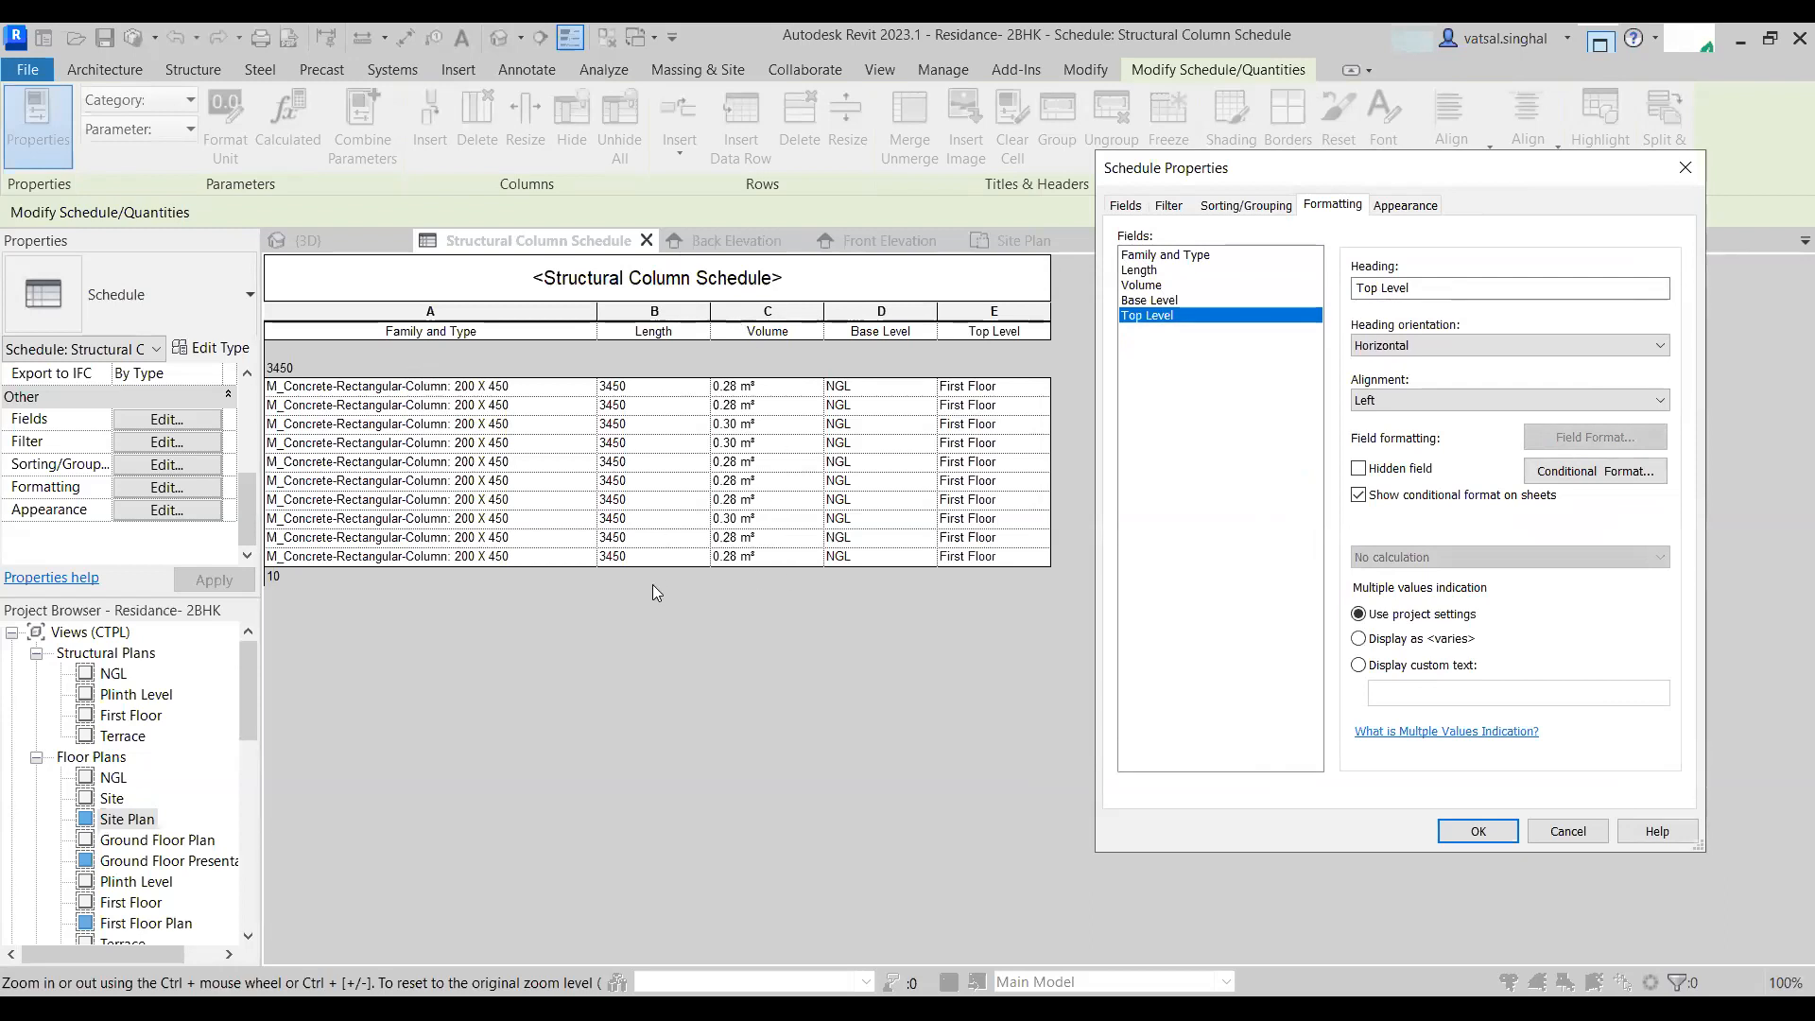
{"action": "left_click", "coordinate": [1145, 284]}
{"action": "left_click", "coordinate": [1439, 560]}
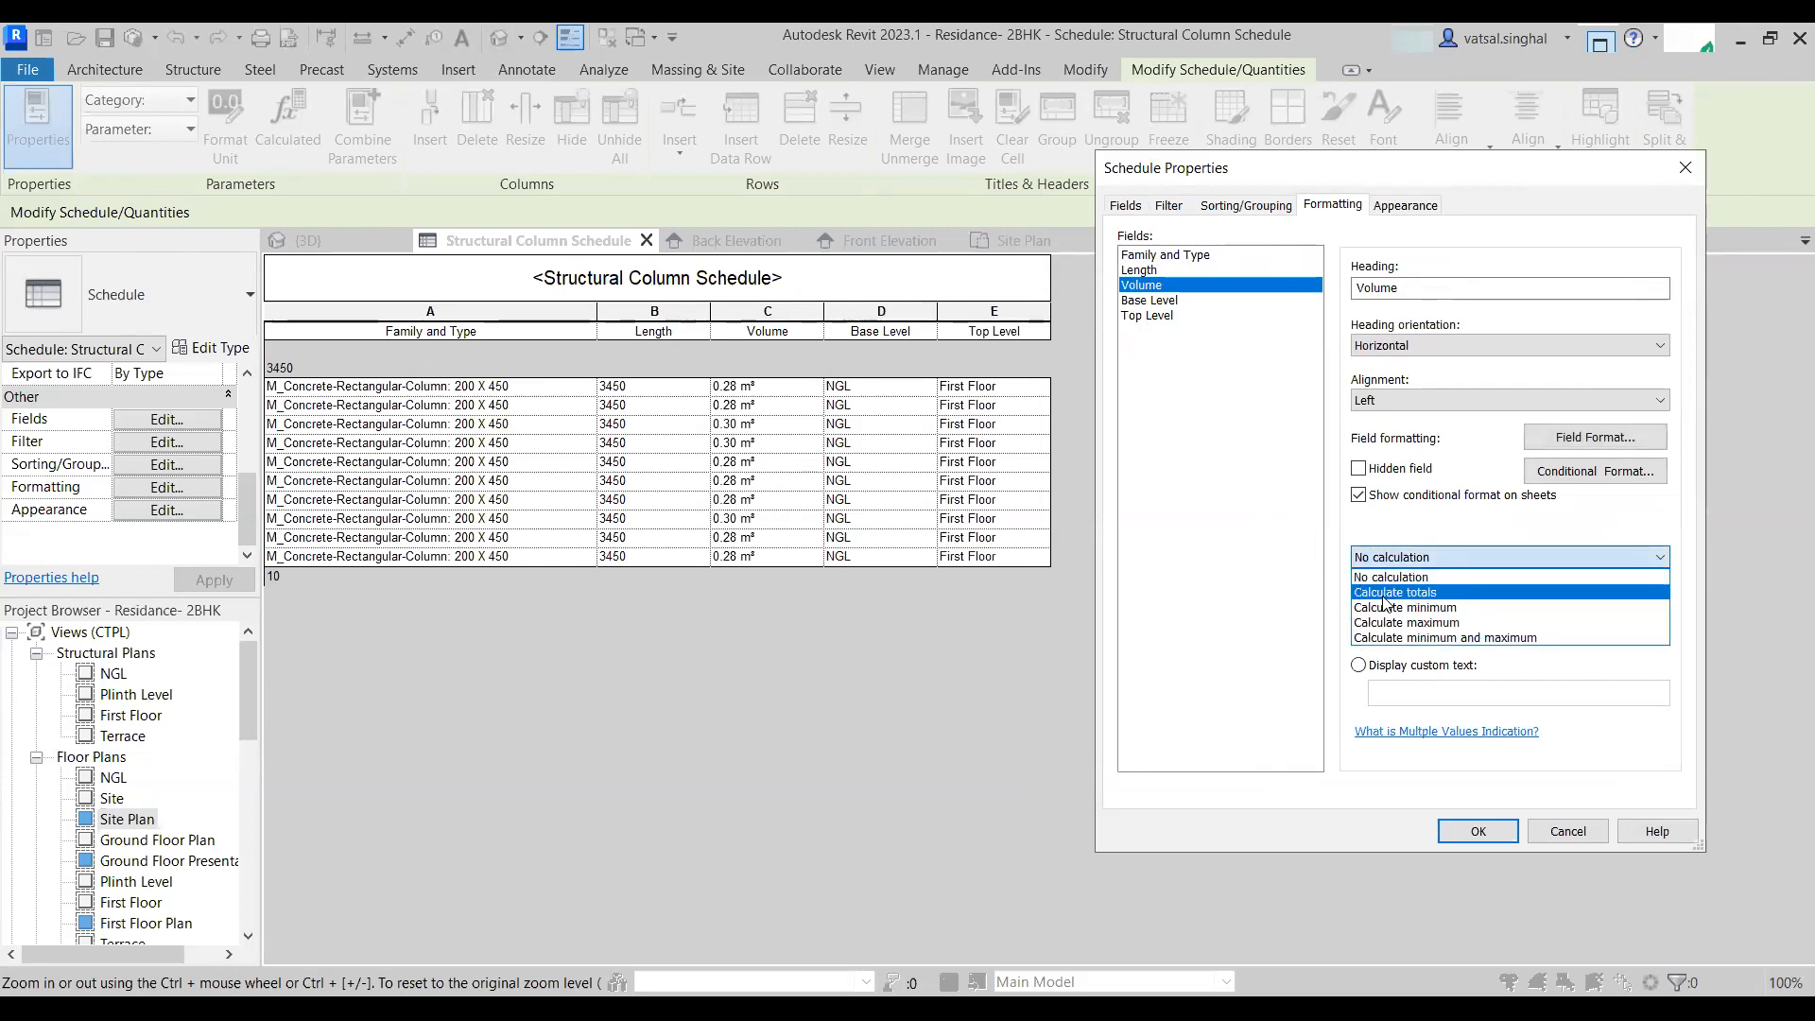
{"action": "left_click", "coordinate": [1386, 593]}
{"action": "left_click", "coordinate": [1478, 831]}
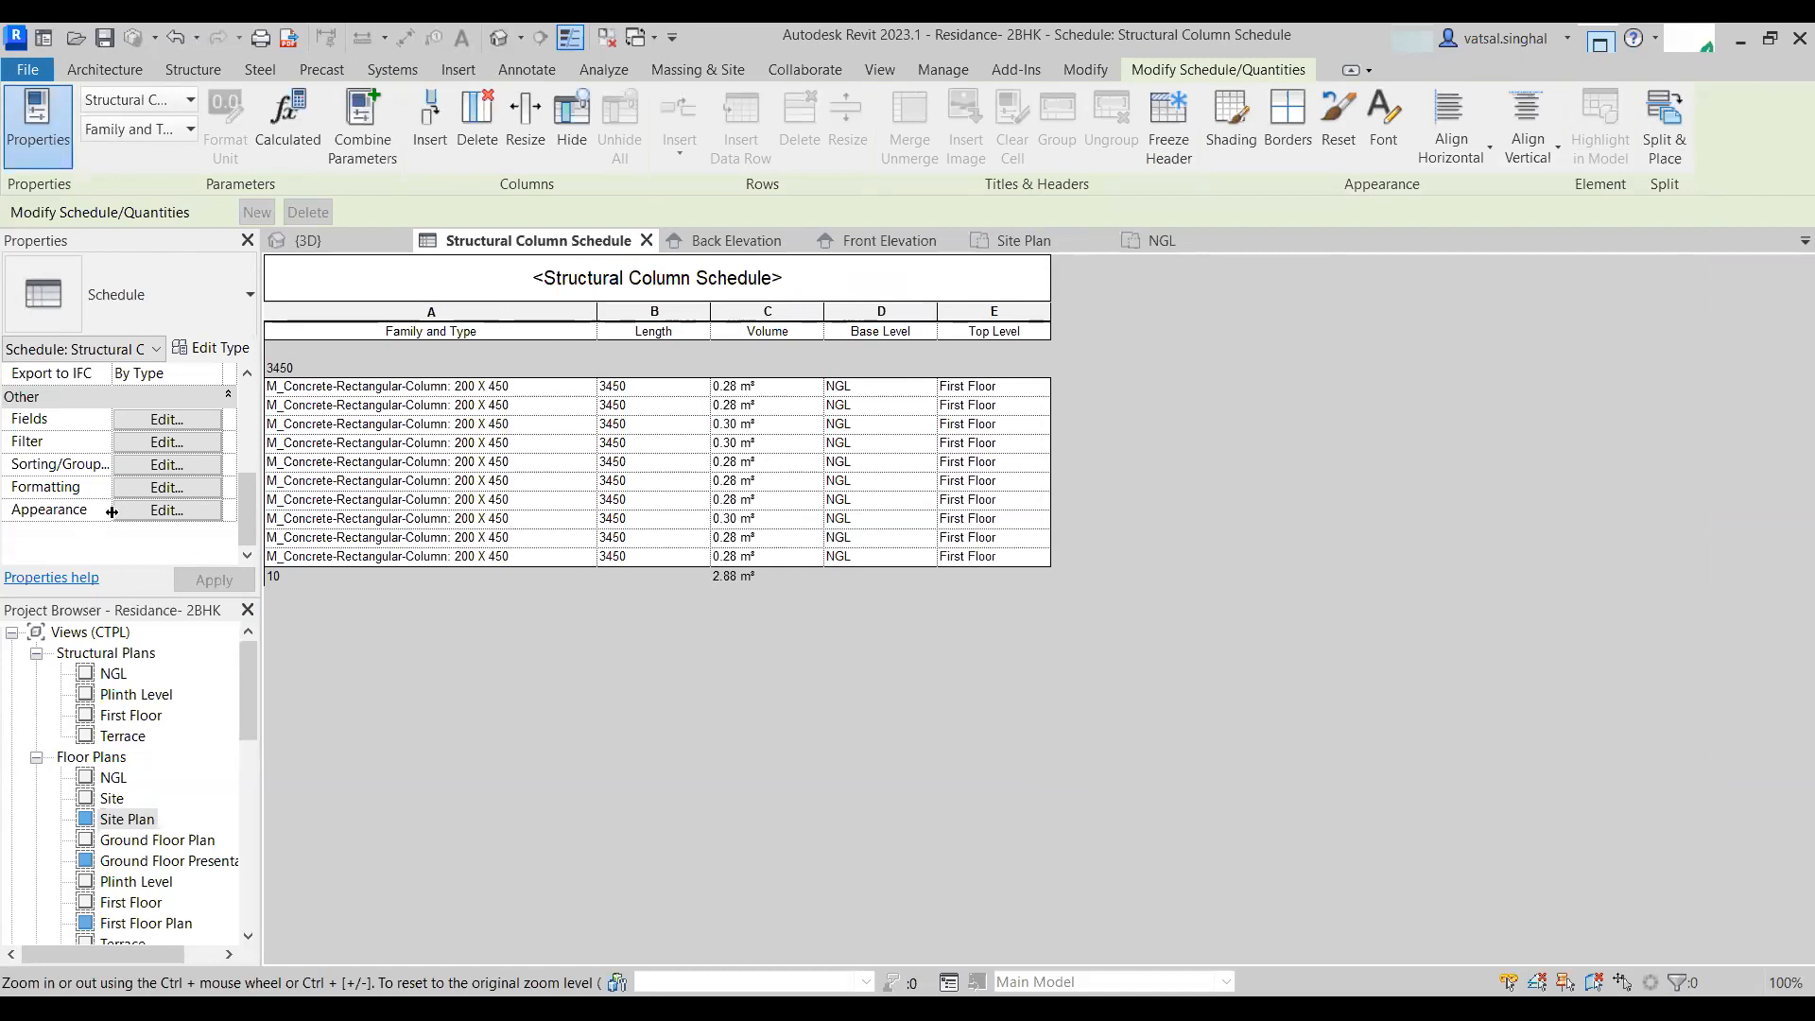
- Rename the custom grand total title to GRAND TOTAL in the sorting settings
{"action": "left_click", "coordinate": [157, 469]}
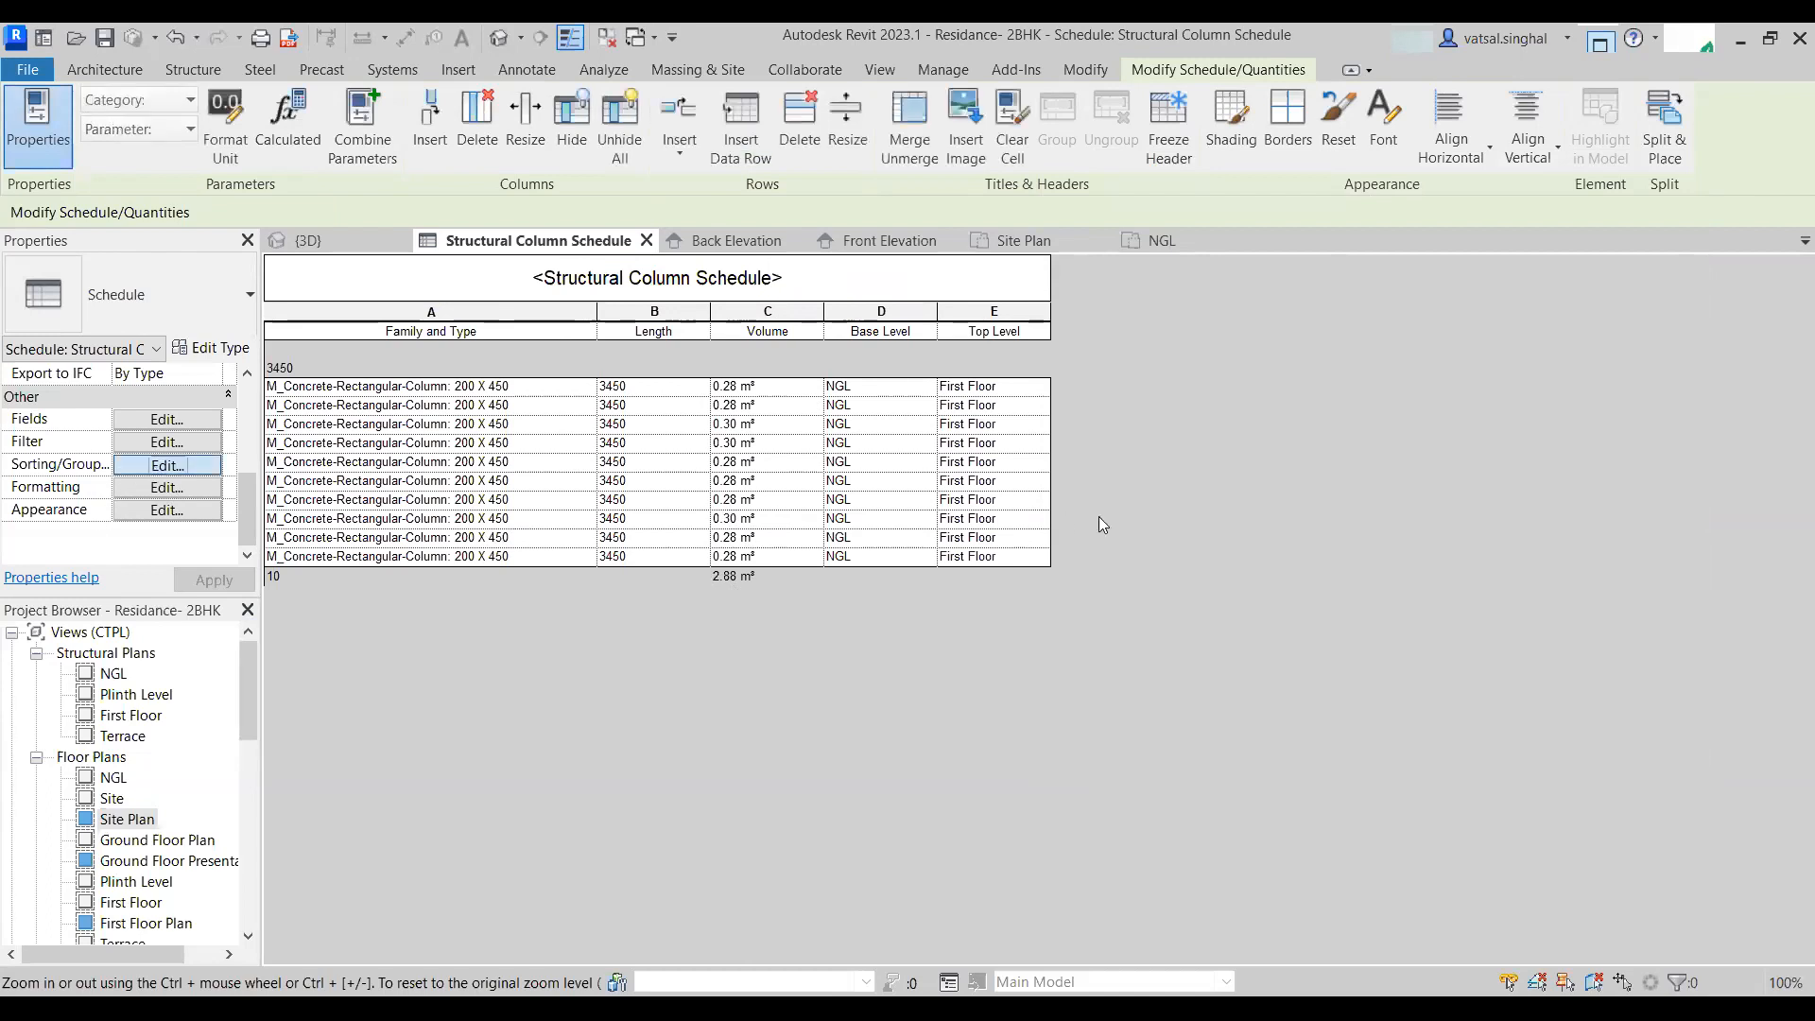
{"action": "left_click", "coordinate": [1125, 522]}
{"action": "left_click_drag", "start_coordinate": [1335, 592], "coordinate": [1176, 590]}
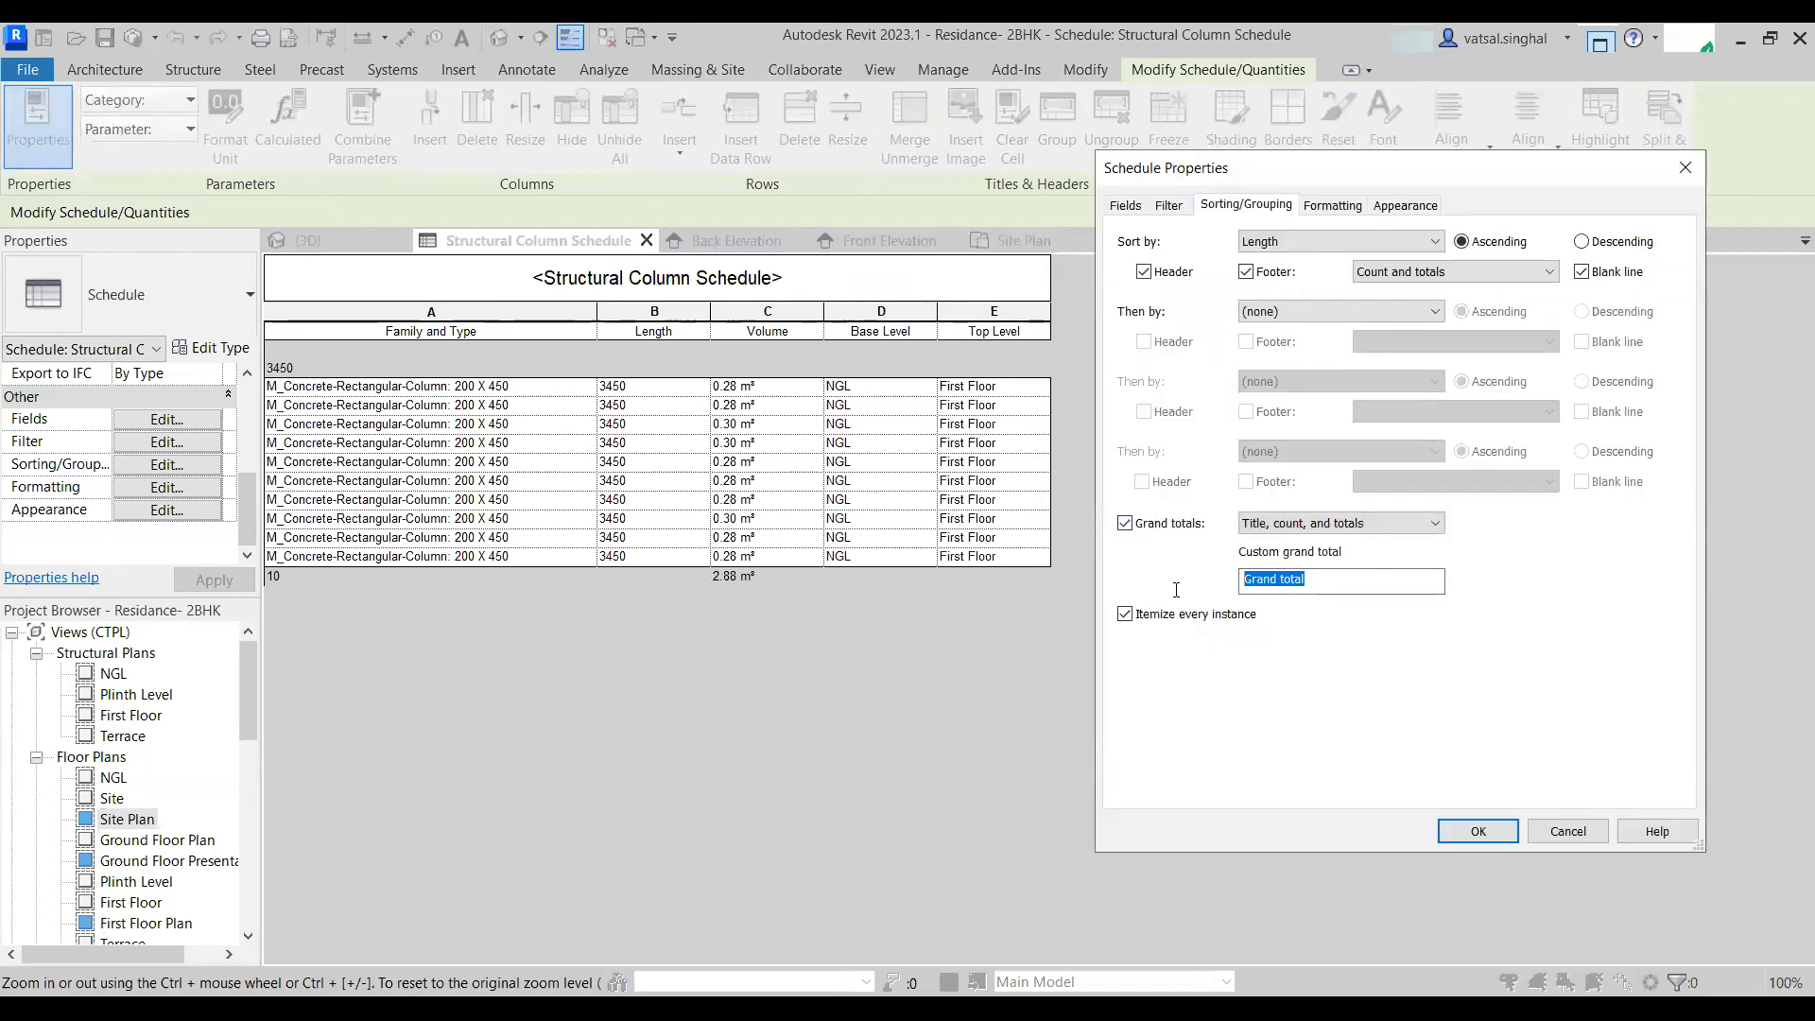
{"action": "type", "text": "G"}
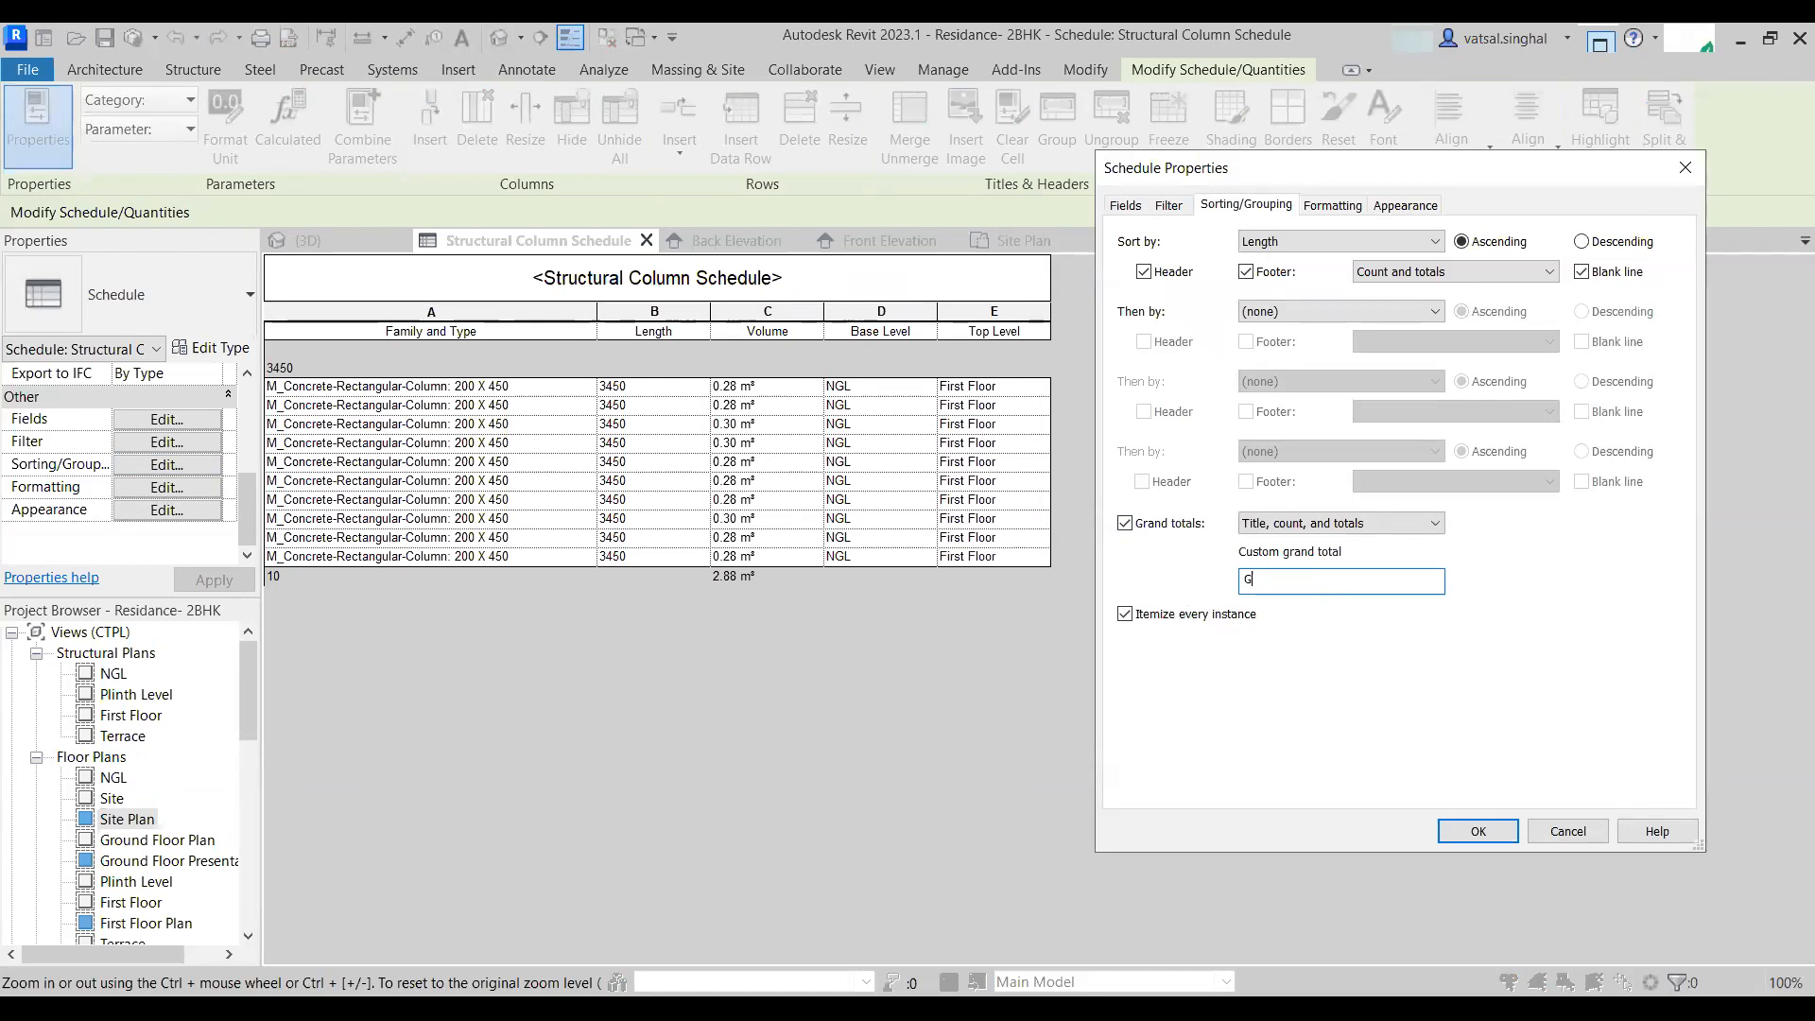
{"action": "type", "text": "RAND TOTAL"}
{"action": "left_click", "coordinate": [1479, 832]}
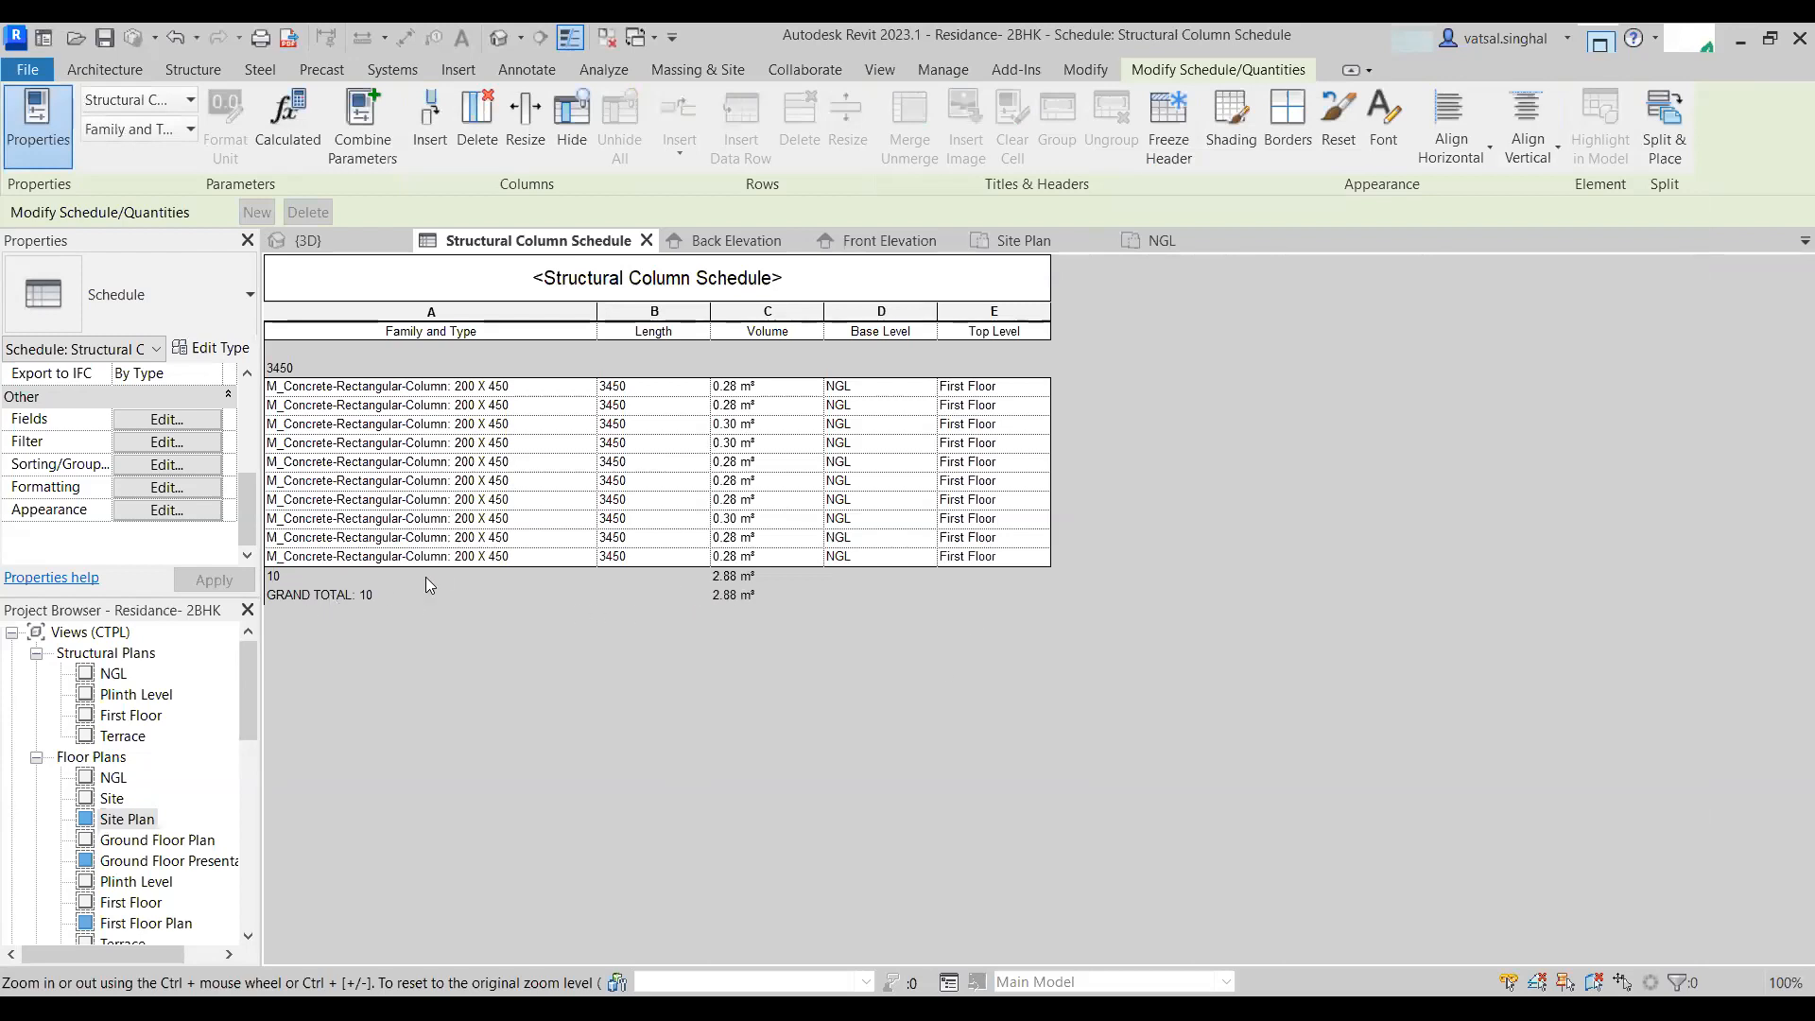
- Turn off the footer for the Length groups in the sorting settings
{"action": "left_click", "coordinate": [167, 466]}
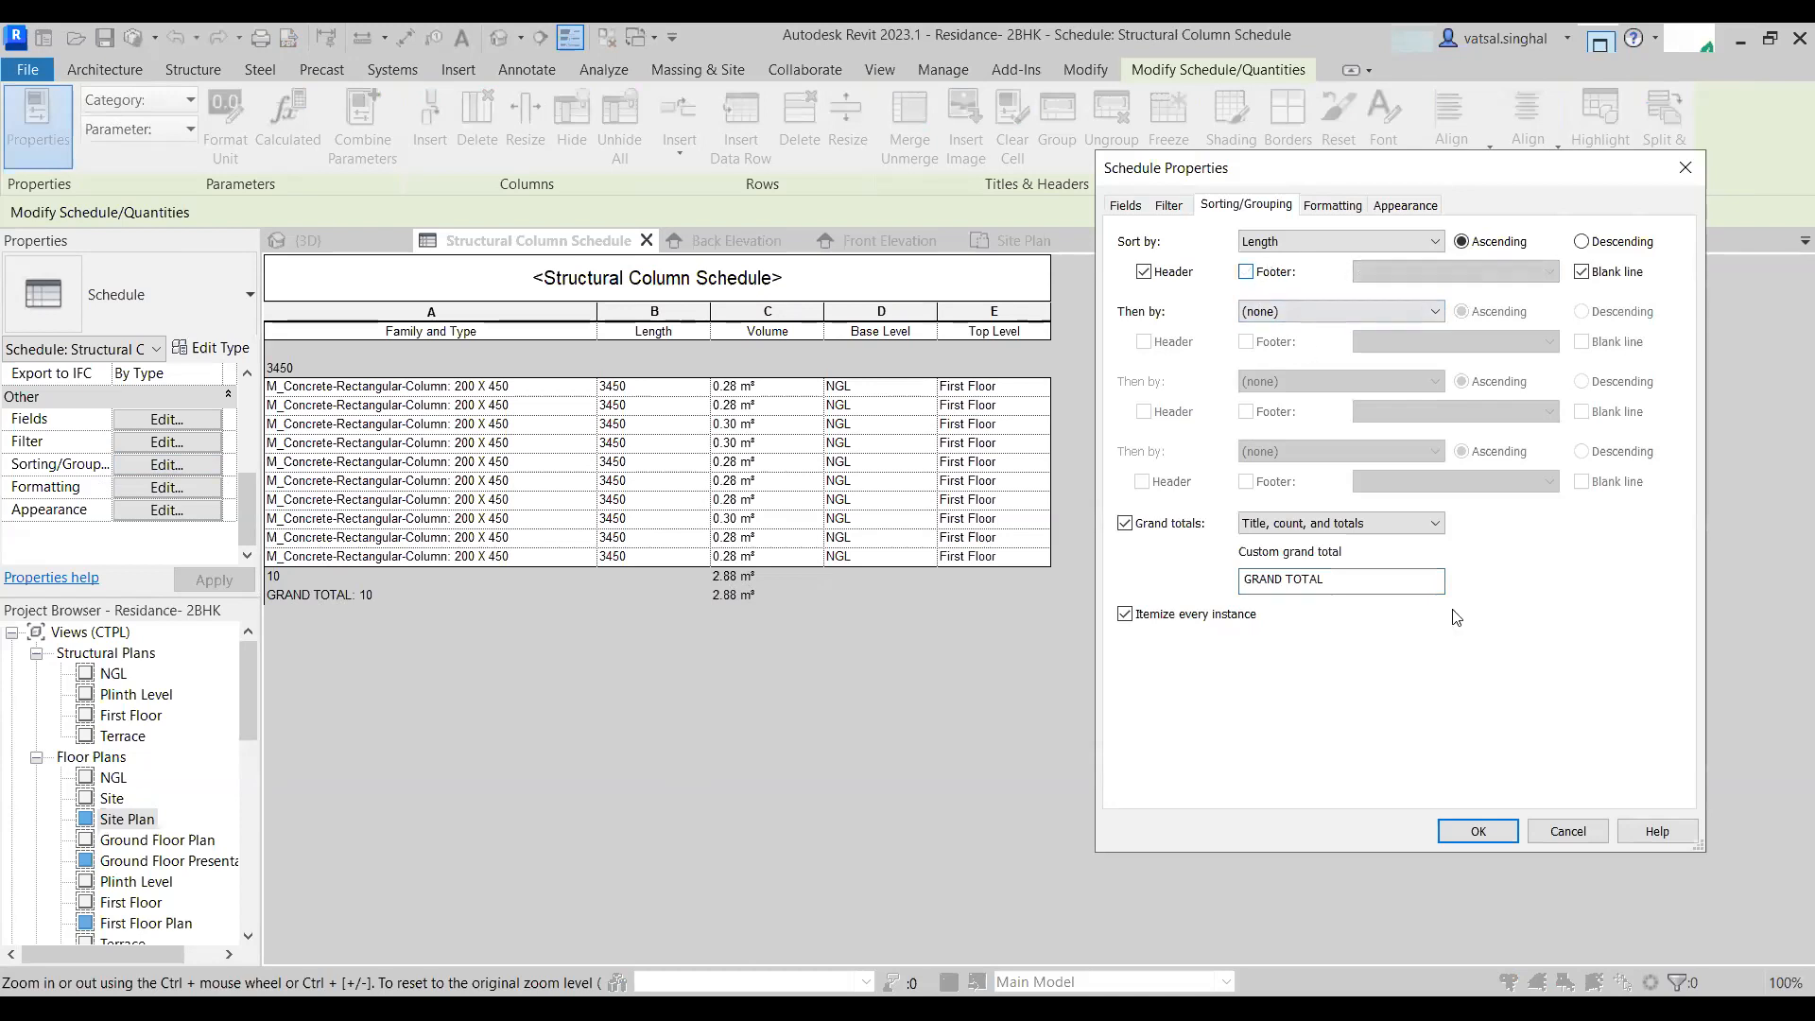
{"action": "left_click", "coordinate": [1504, 837]}
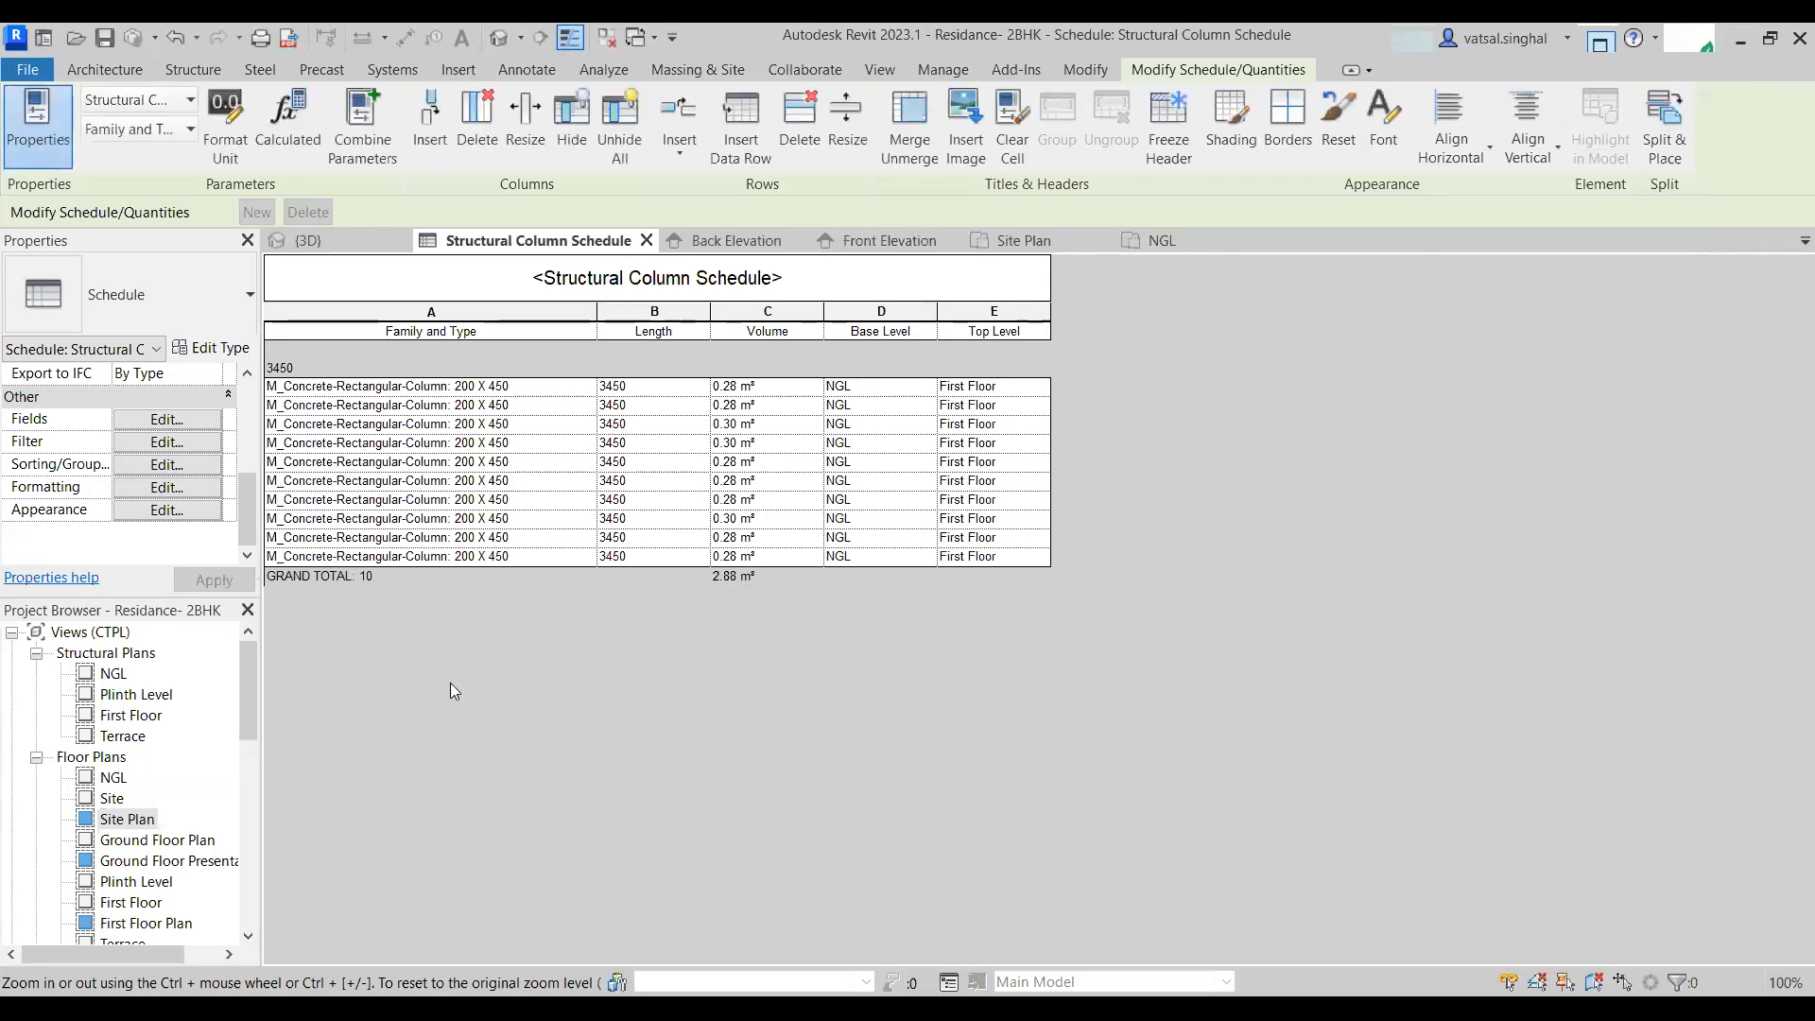
{"action": "left_click", "coordinate": [377, 582]}
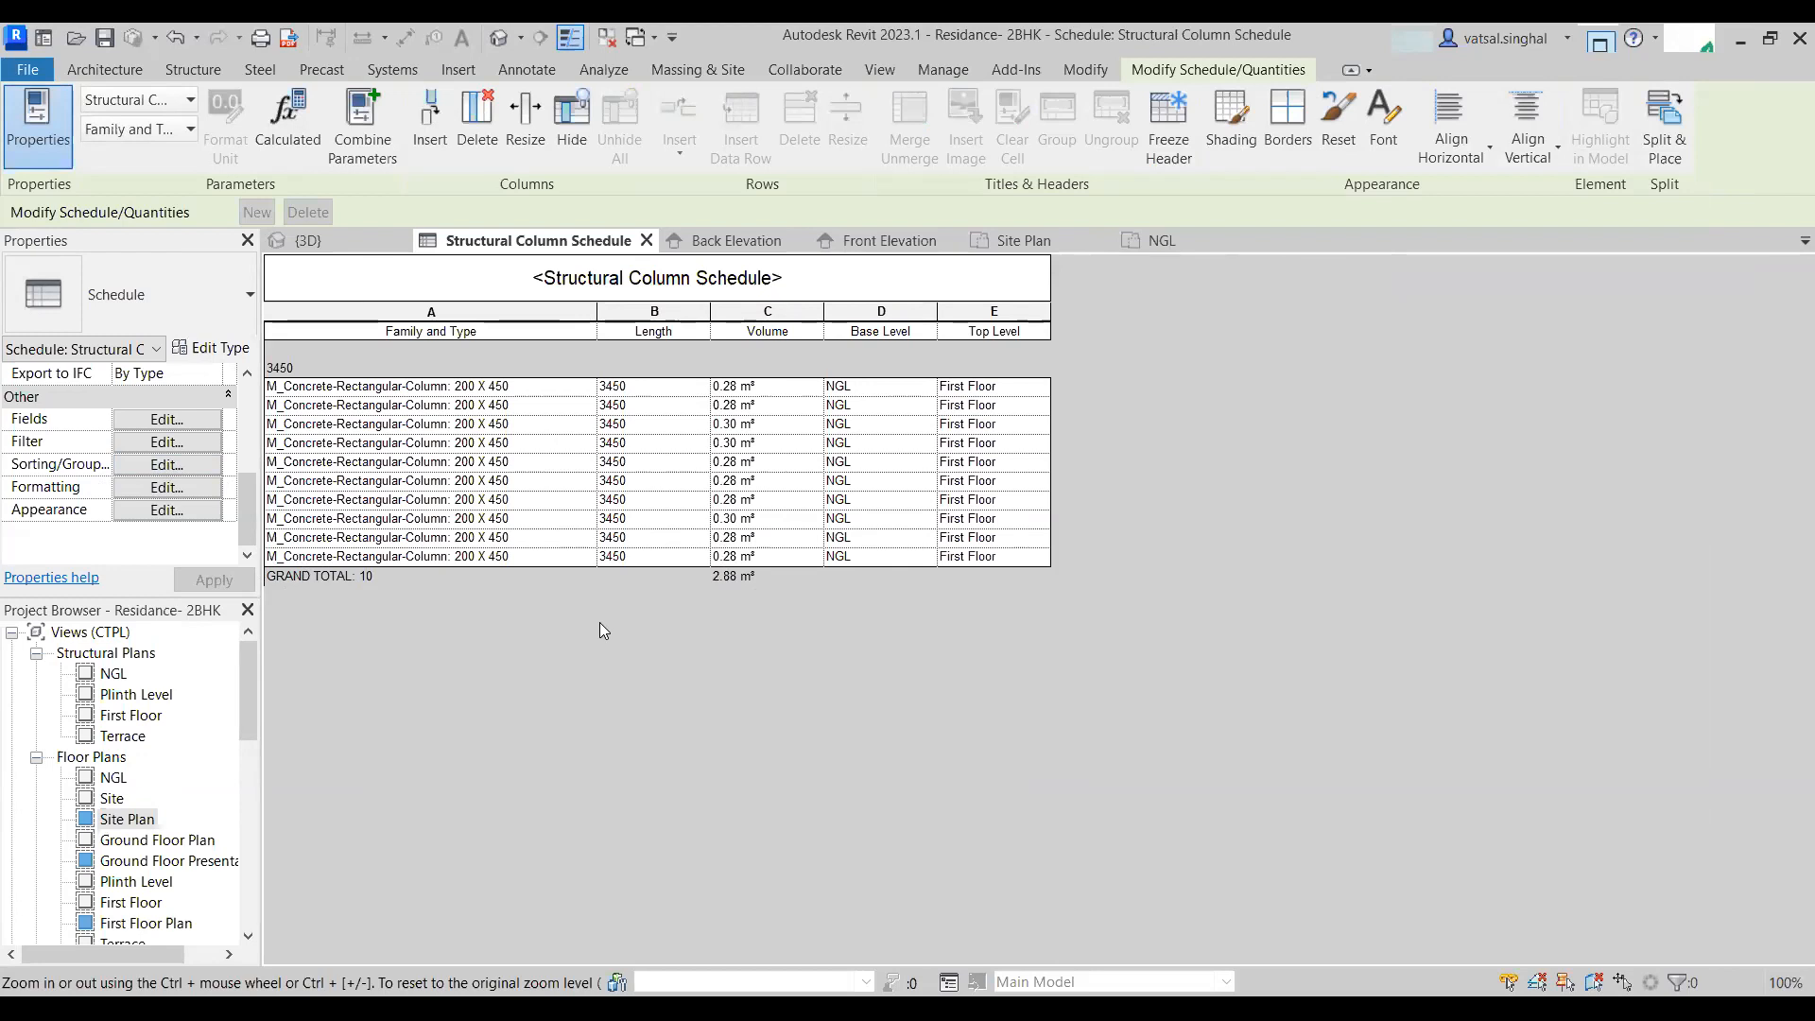
- Set the Length field's formatting to calculate totals
{"action": "left_click", "coordinate": [165, 486]}
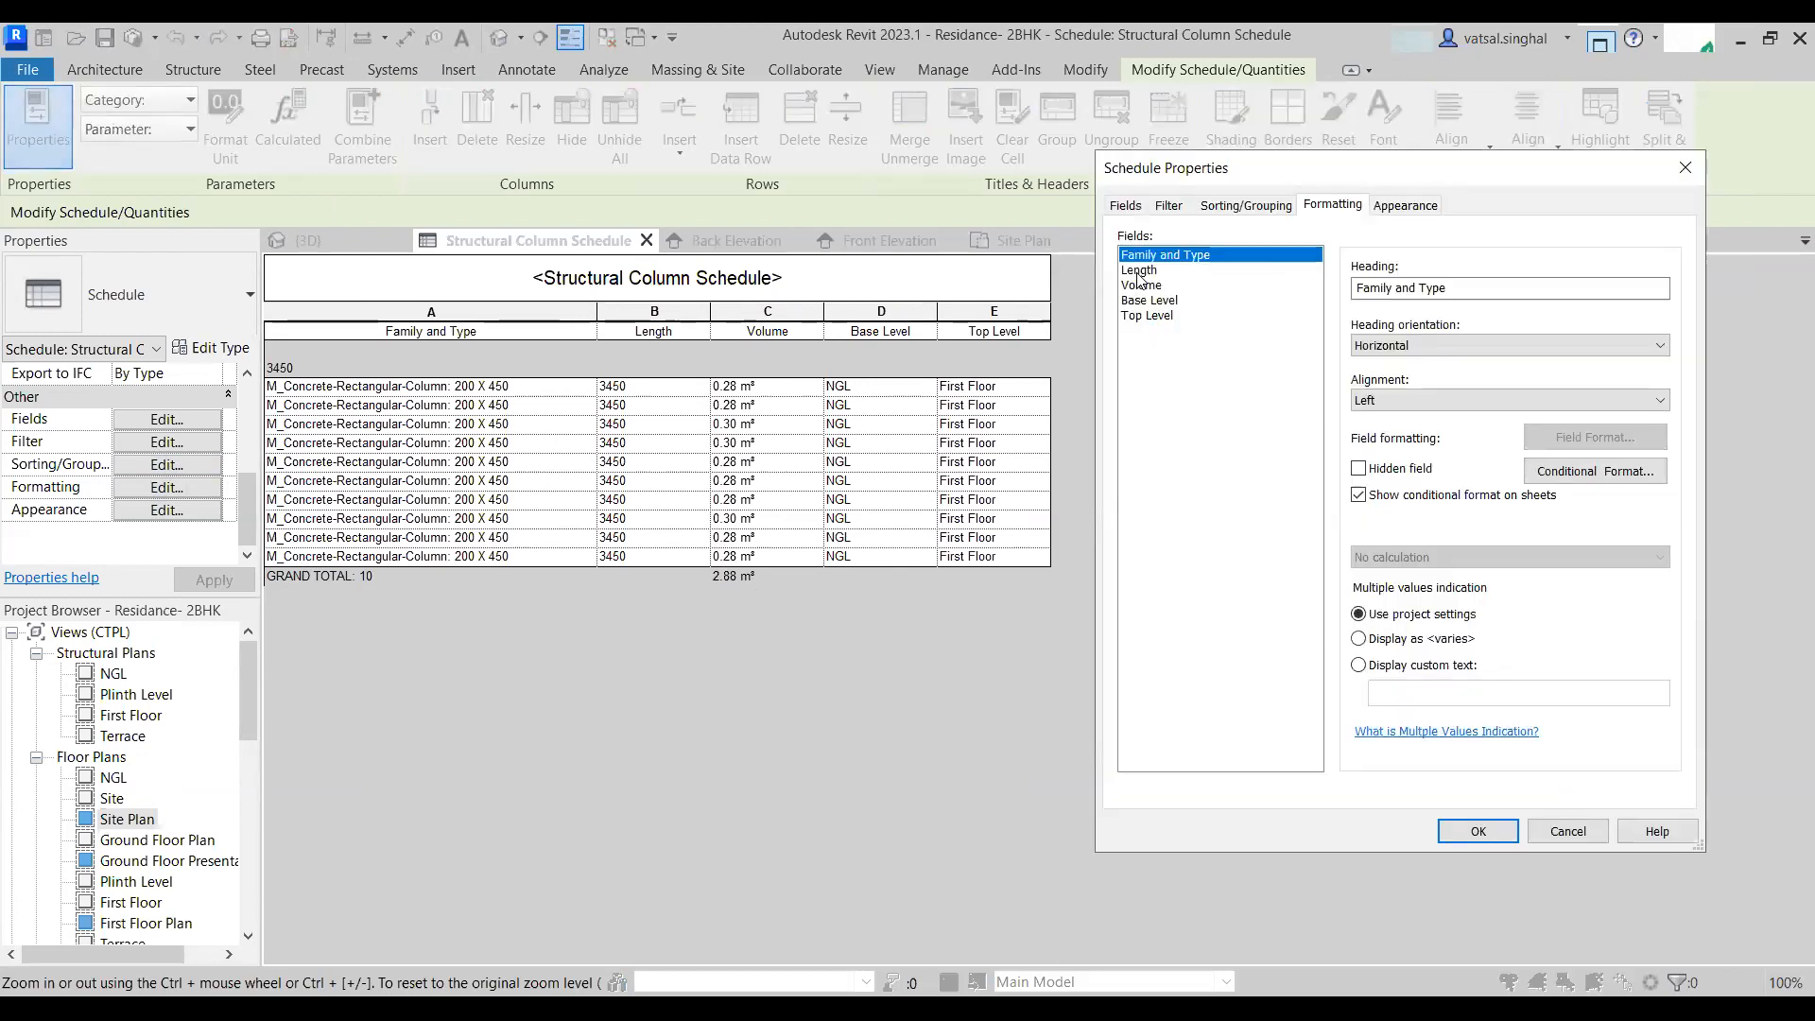
{"action": "left_click", "coordinate": [1140, 272]}
{"action": "left_click", "coordinate": [1437, 557]}
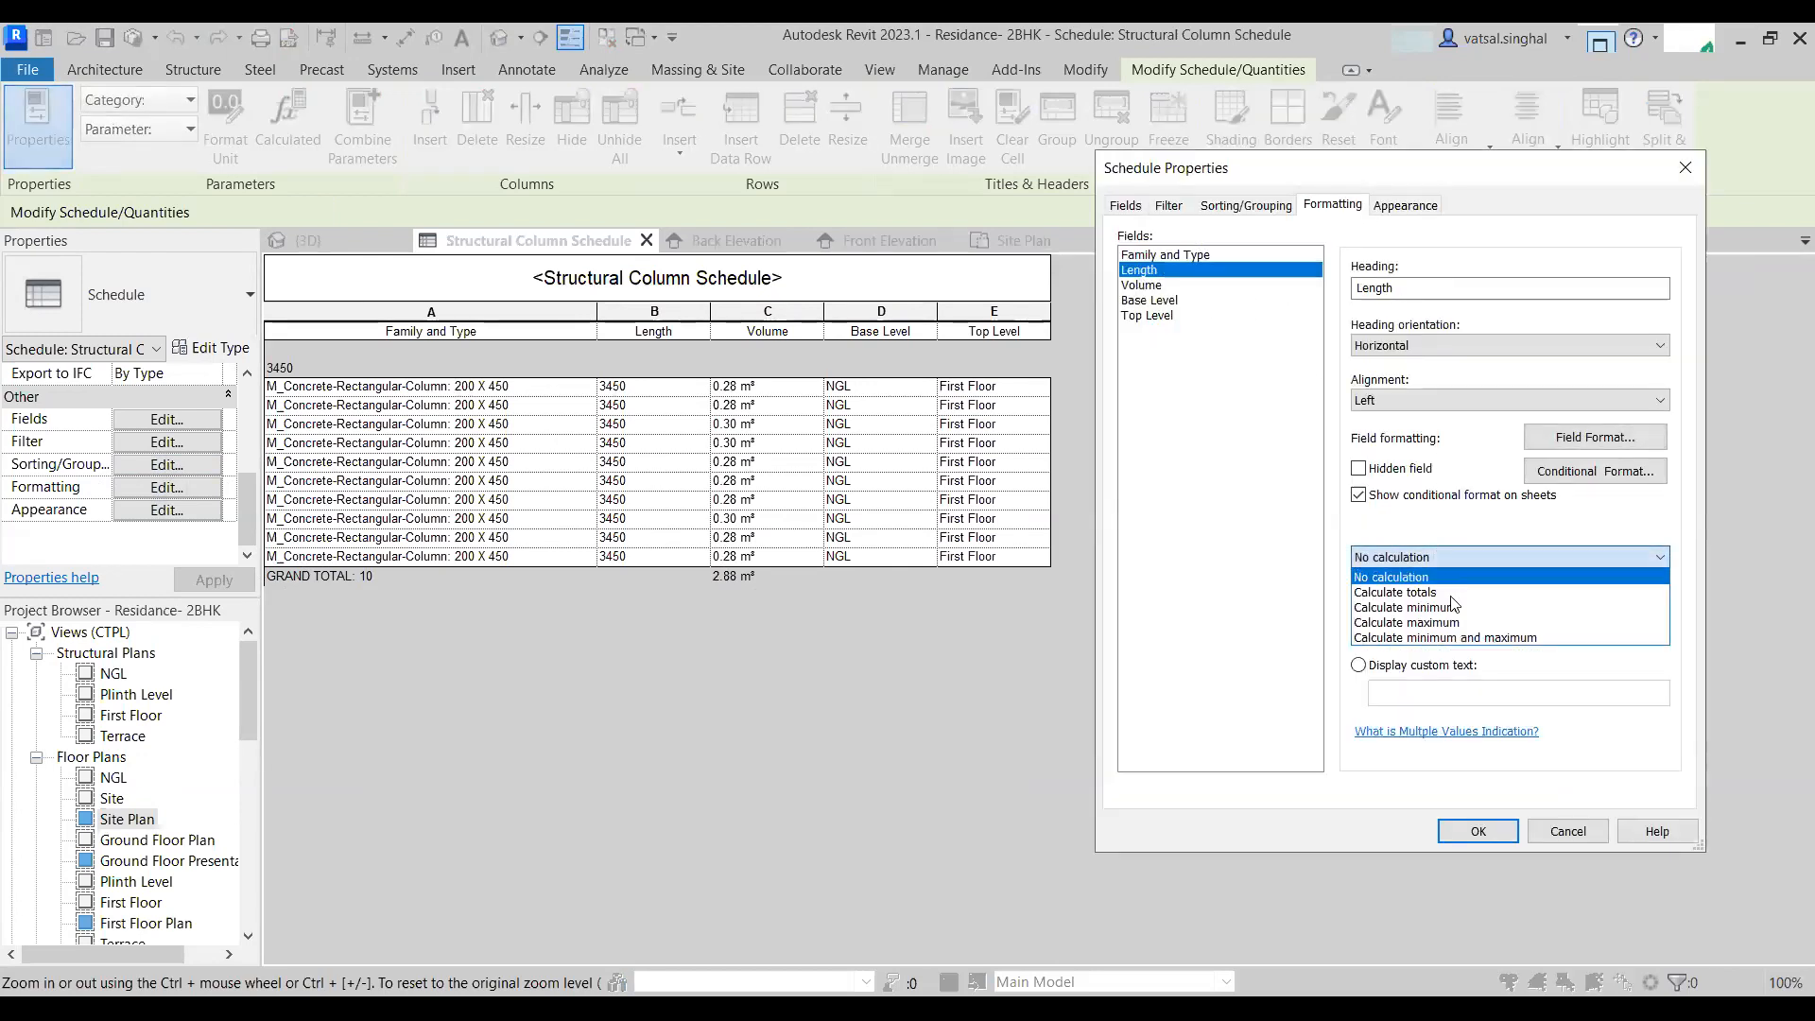
{"action": "left_click", "coordinate": [1439, 593]}
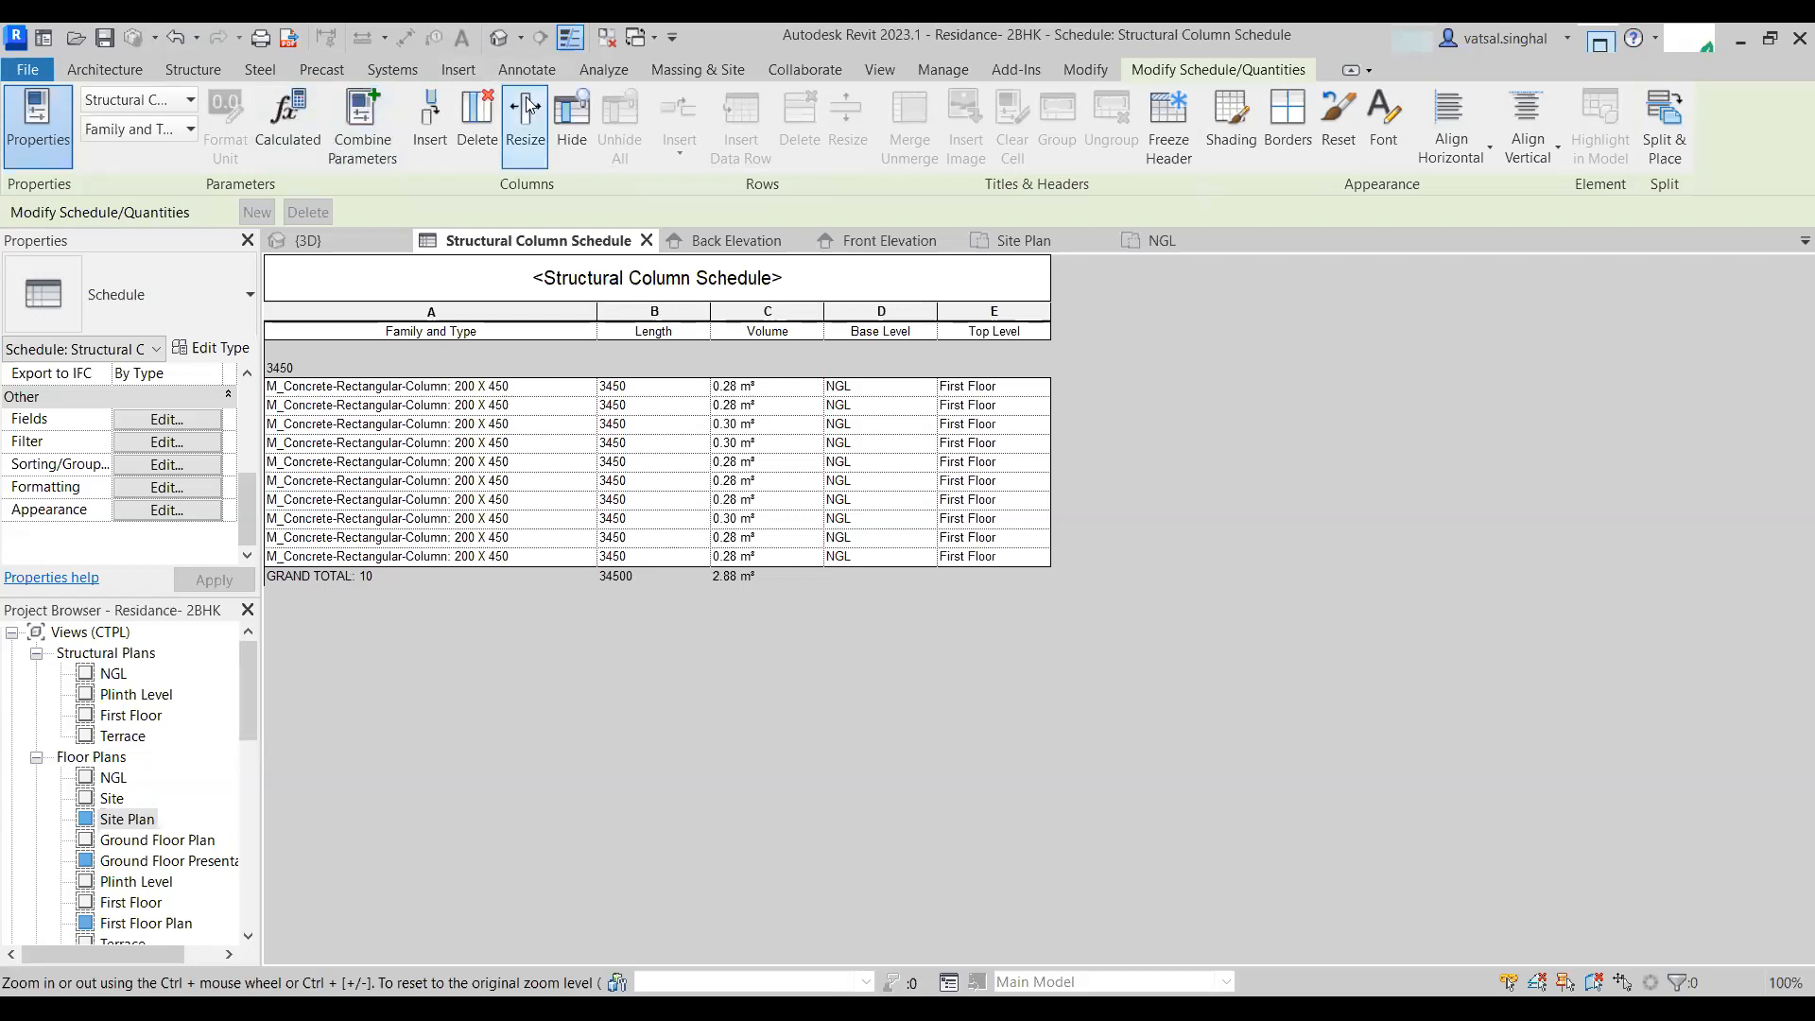
- Open the 3D view and orbit around the model to inspect it
{"action": "left_click", "coordinate": [502, 40]}
{"action": "middle_click_drag", "start_coordinate": [1039, 529], "coordinate": [697, 593], "text": "shift"}
{"action": "scroll", "coordinate": [783, 617], "scroll_direction": "up", "scroll_amount": 2}
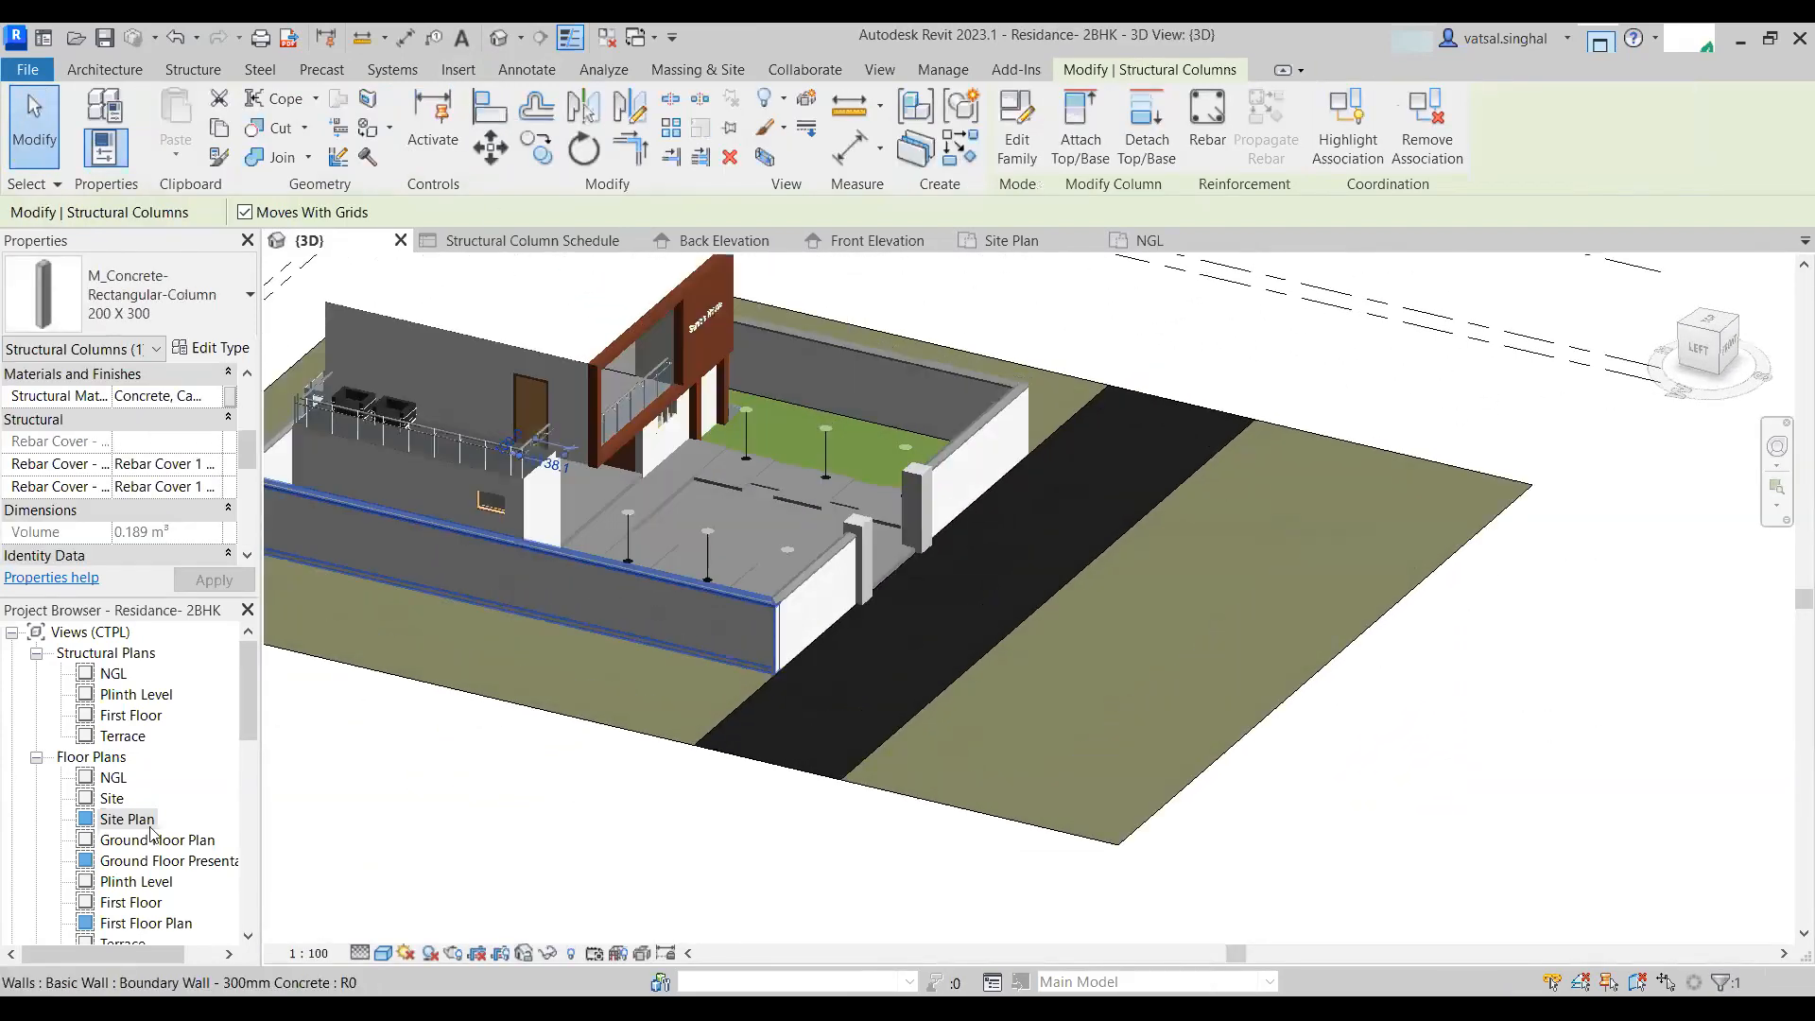
{"action": "middle_click_drag", "start_coordinate": [370, 754], "coordinate": [1593, 598], "text": "shift"}
{"action": "scroll", "coordinate": [890, 672], "scroll_direction": "down", "scroll_amount": 3}
{"action": "key", "text": "Escape"}
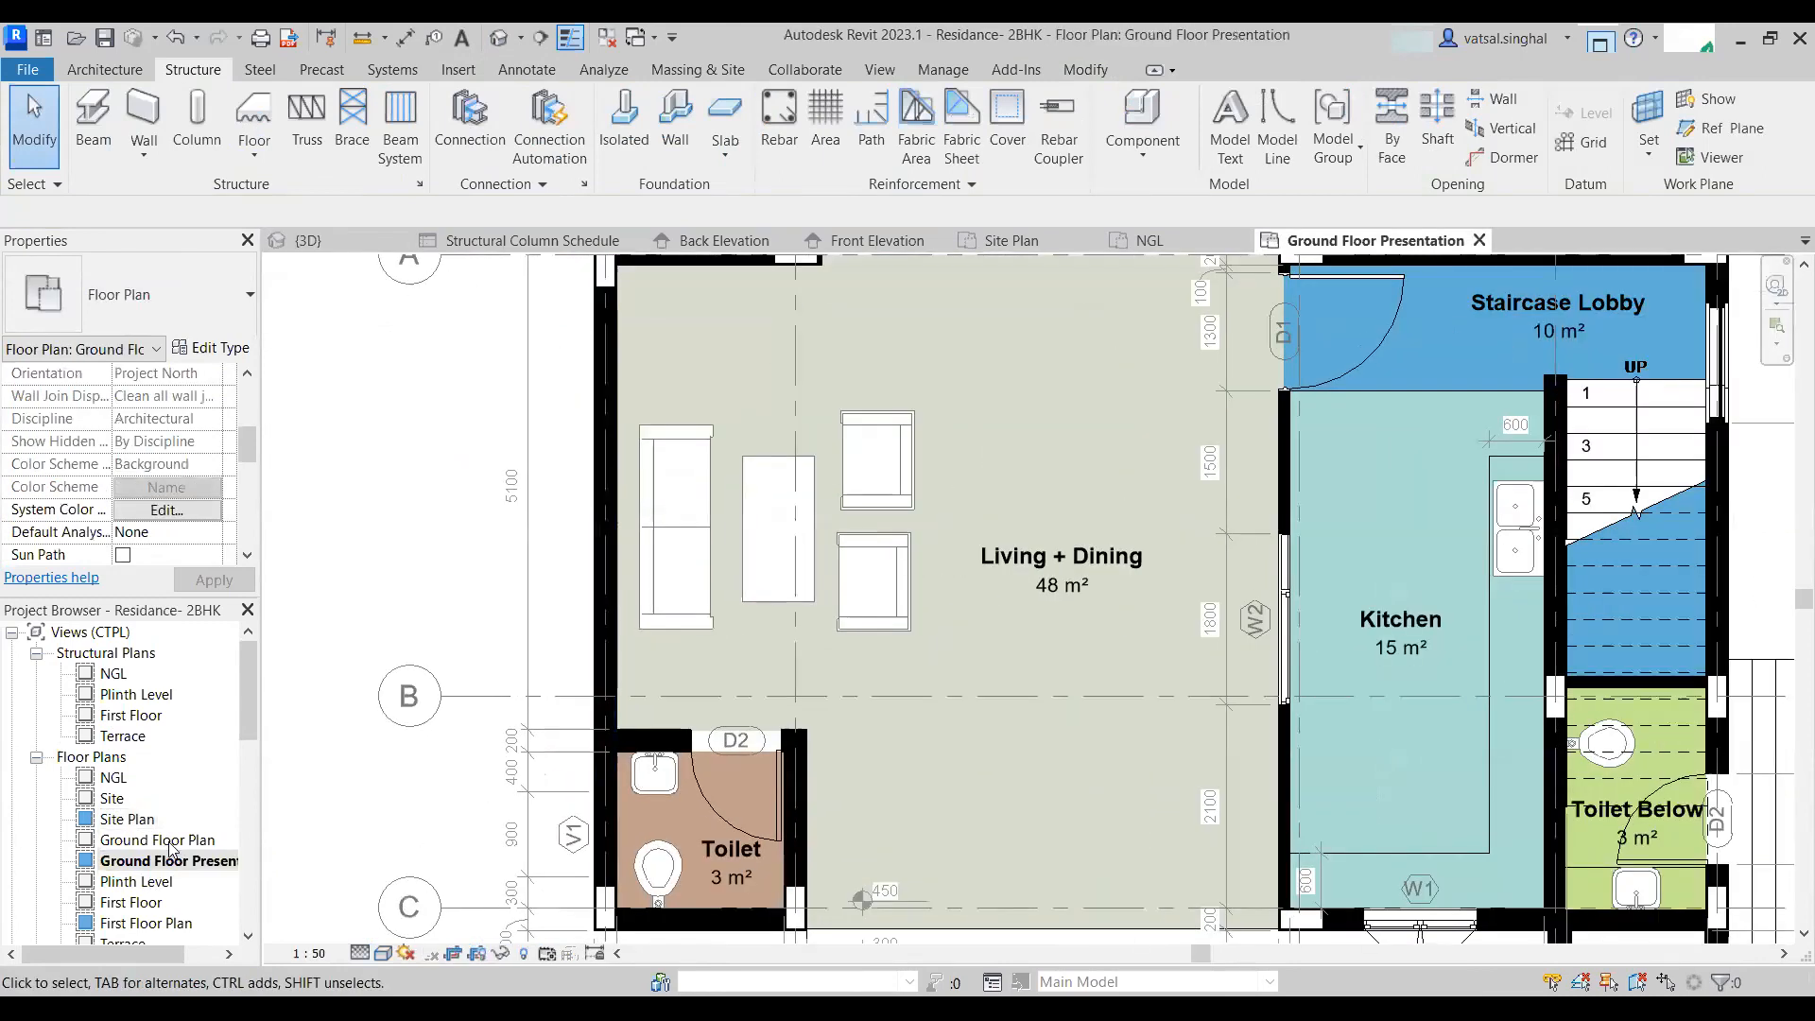
- Open the Ground Floor Plan view and select walls to inspect them
{"action": "double_click", "coordinate": [168, 840]}
{"action": "scroll", "coordinate": [614, 579], "scroll_direction": "up", "scroll_amount": 3}
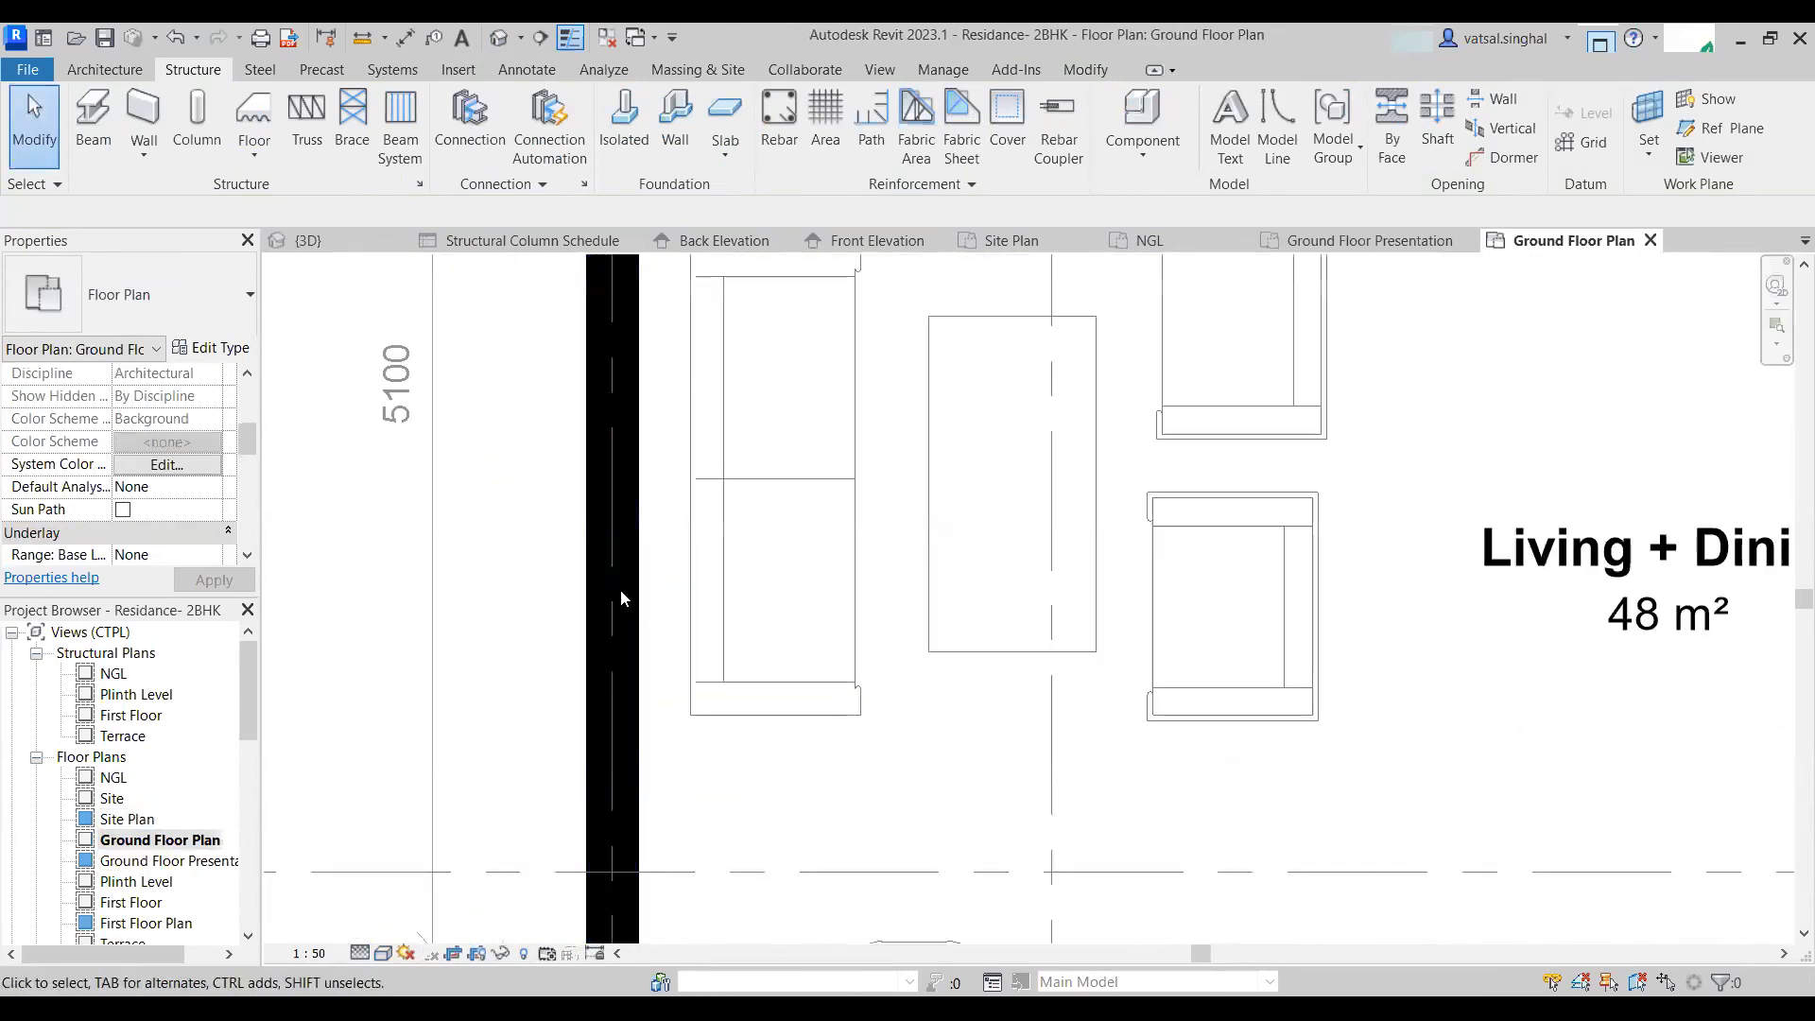
{"action": "left_click", "coordinate": [627, 589]}
{"action": "key", "text": "Escape"}
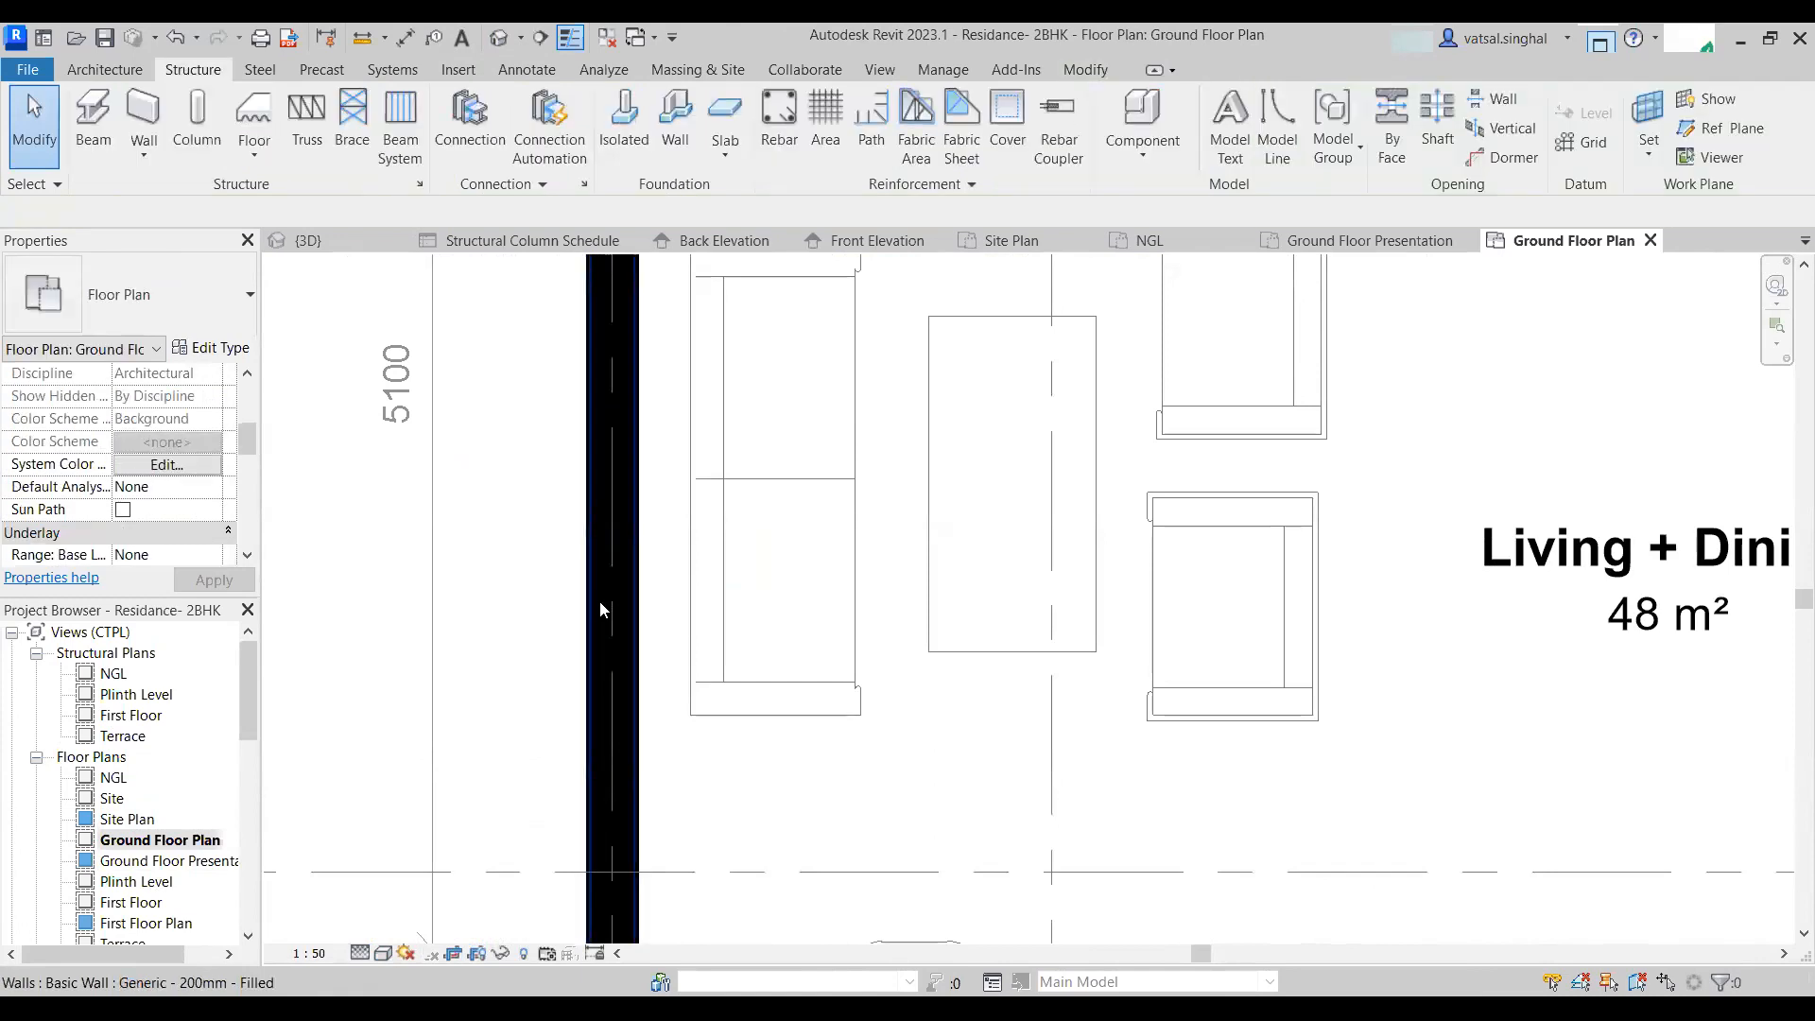
{"action": "left_click", "coordinate": [593, 599]}
{"action": "scroll", "coordinate": [576, 605], "scroll_direction": "up", "scroll_amount": 2}
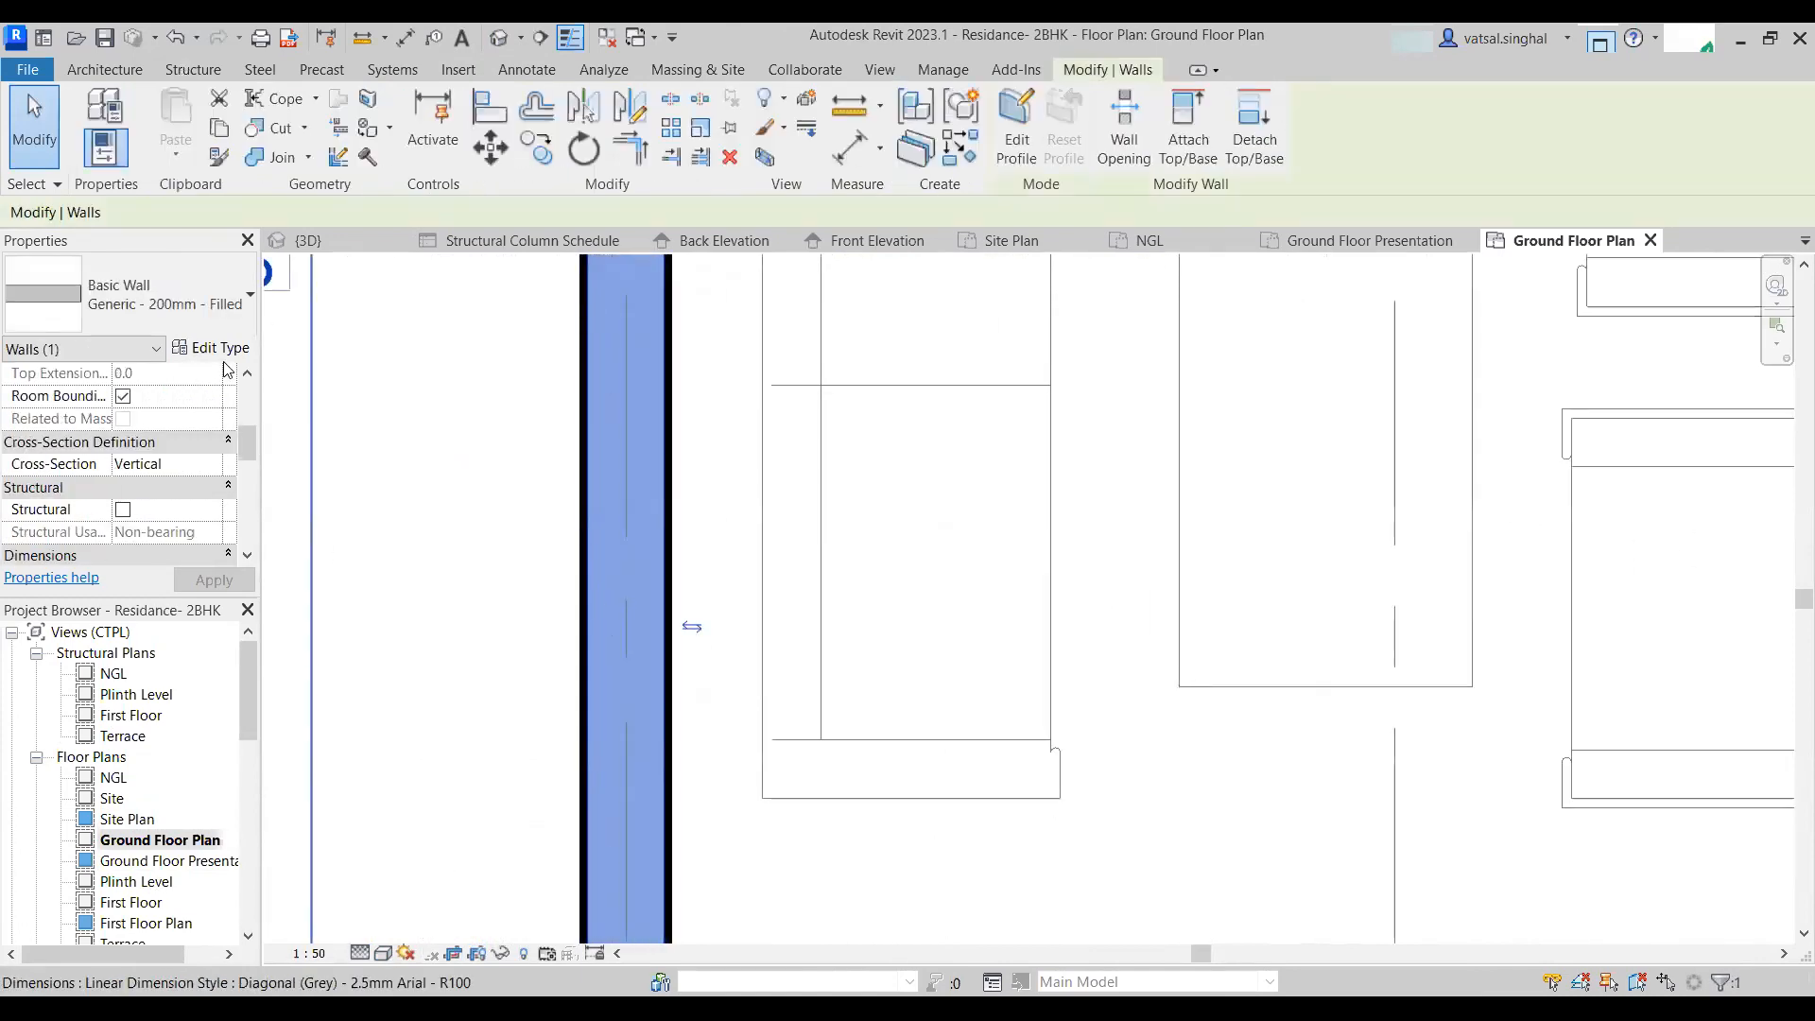
{"action": "scroll", "coordinate": [830, 656], "scroll_direction": "down", "scroll_amount": 8}
{"action": "key", "text": "Escape"}
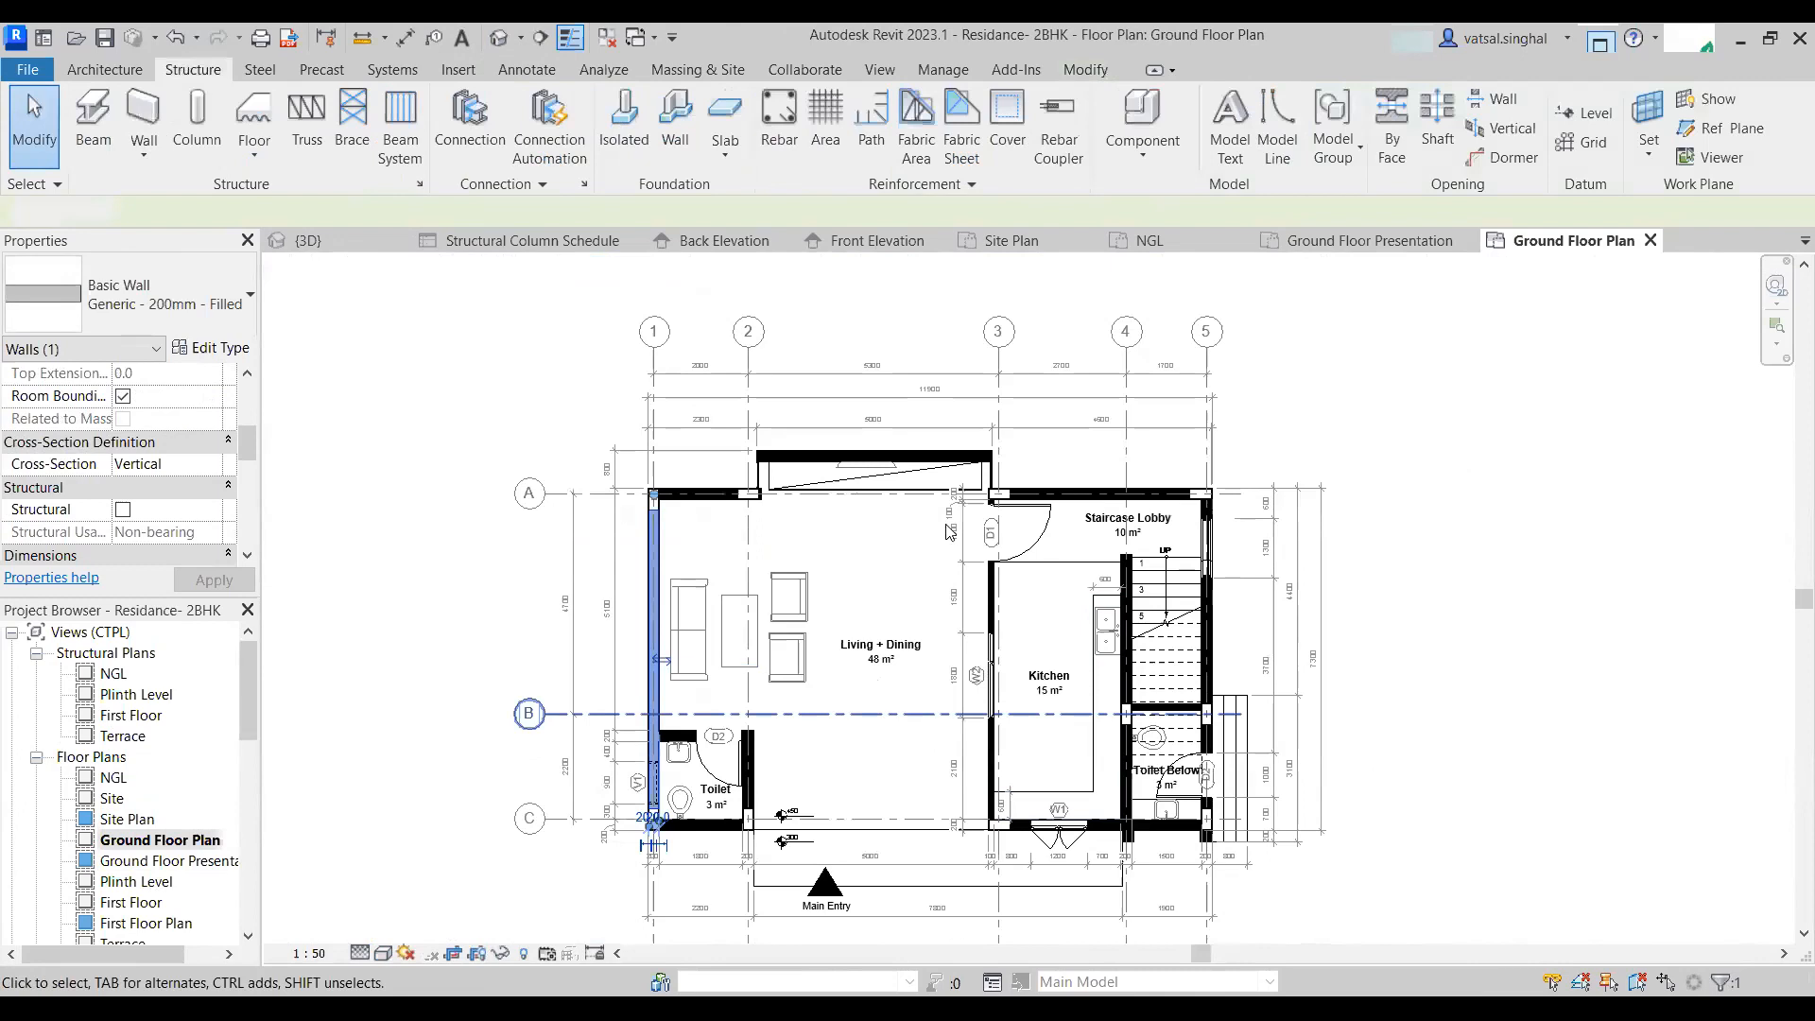
{"action": "scroll", "coordinate": [1021, 612], "scroll_direction": "up", "scroll_amount": 5}
{"action": "left_click", "coordinate": [937, 505]}
{"action": "scroll", "coordinate": [938, 520], "scroll_direction": "down", "scroll_amount": 1}
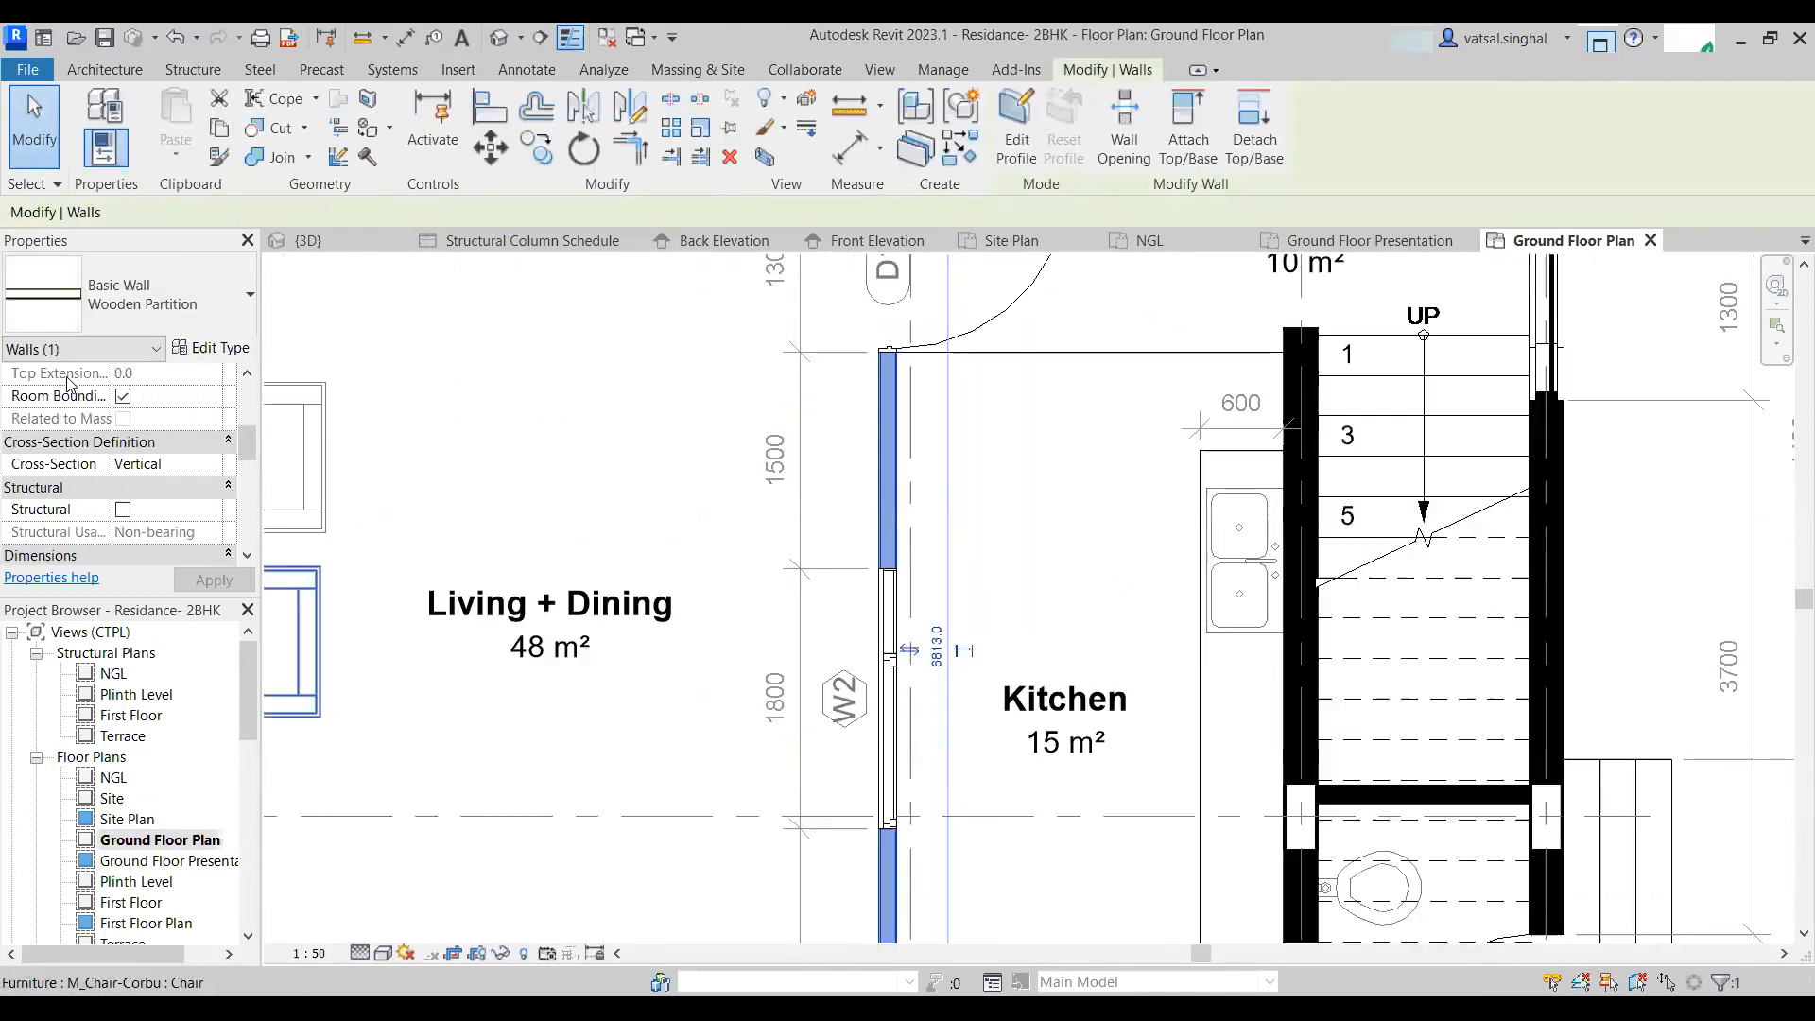
- Inspect the Wooden Partition wall type's properties and layer structure, closing both dialogs
{"action": "left_click", "coordinate": [208, 349]}
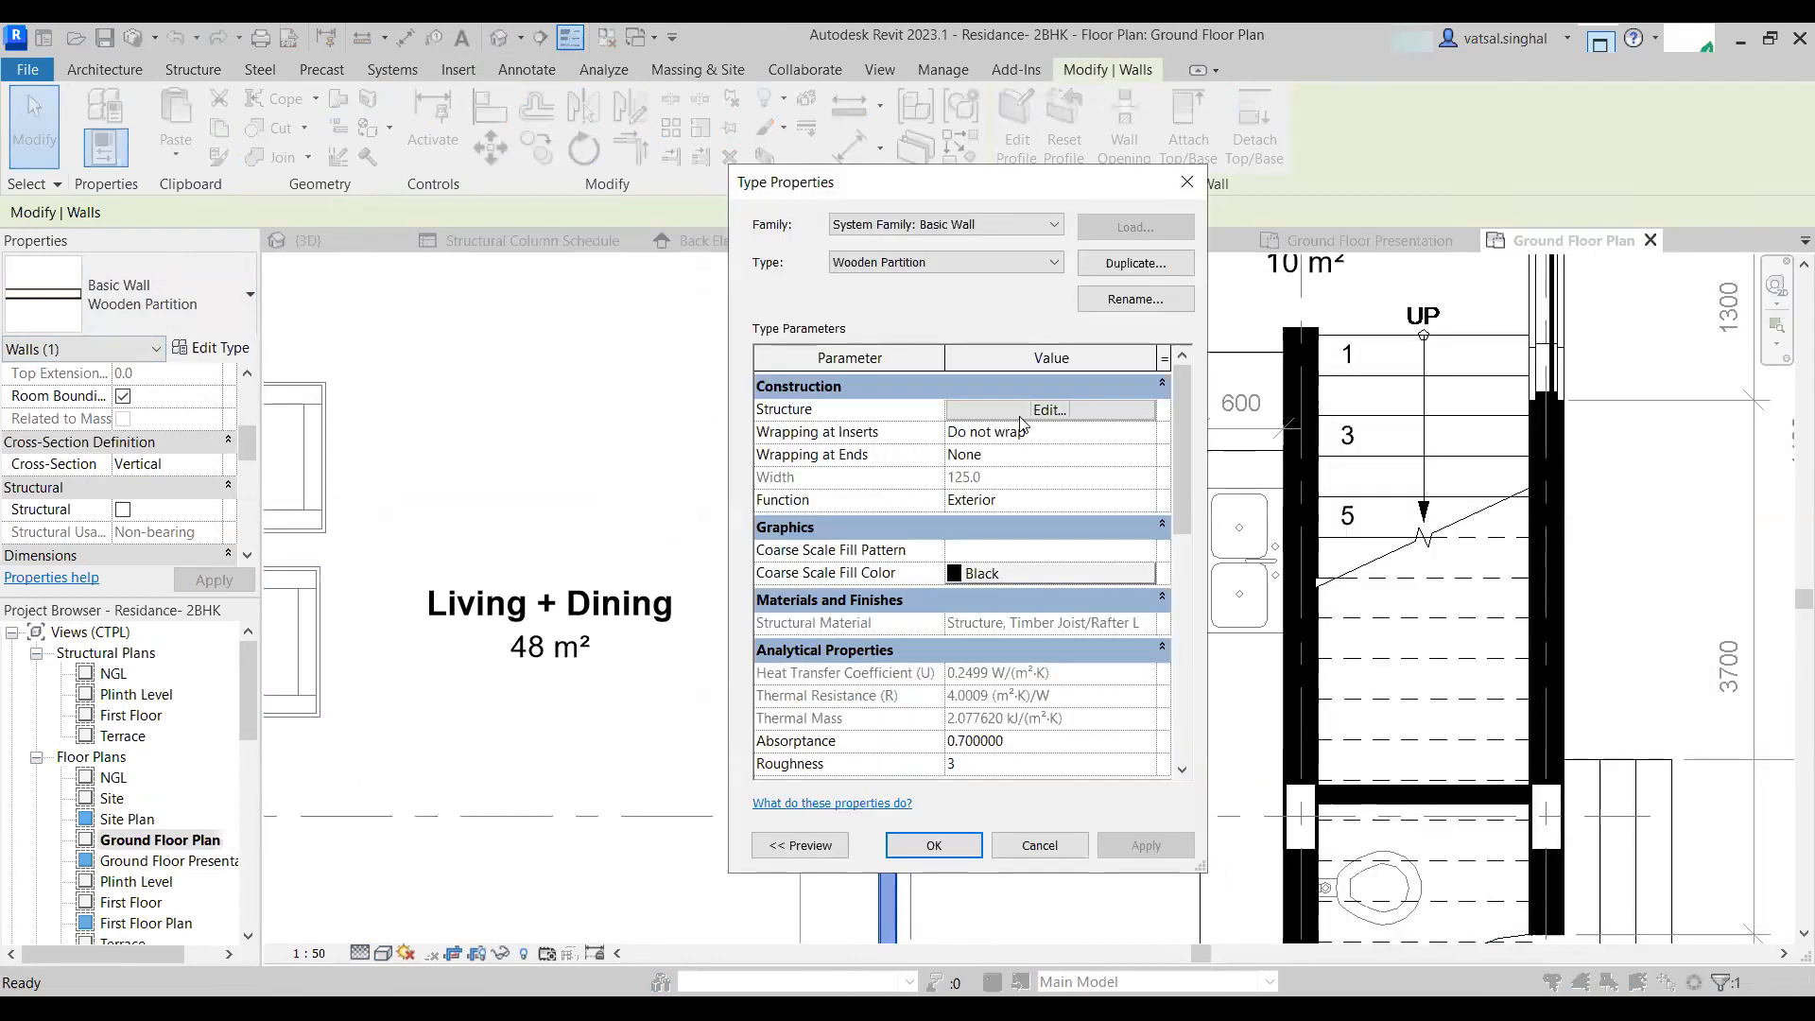
{"action": "left_click", "coordinate": [1021, 410]}
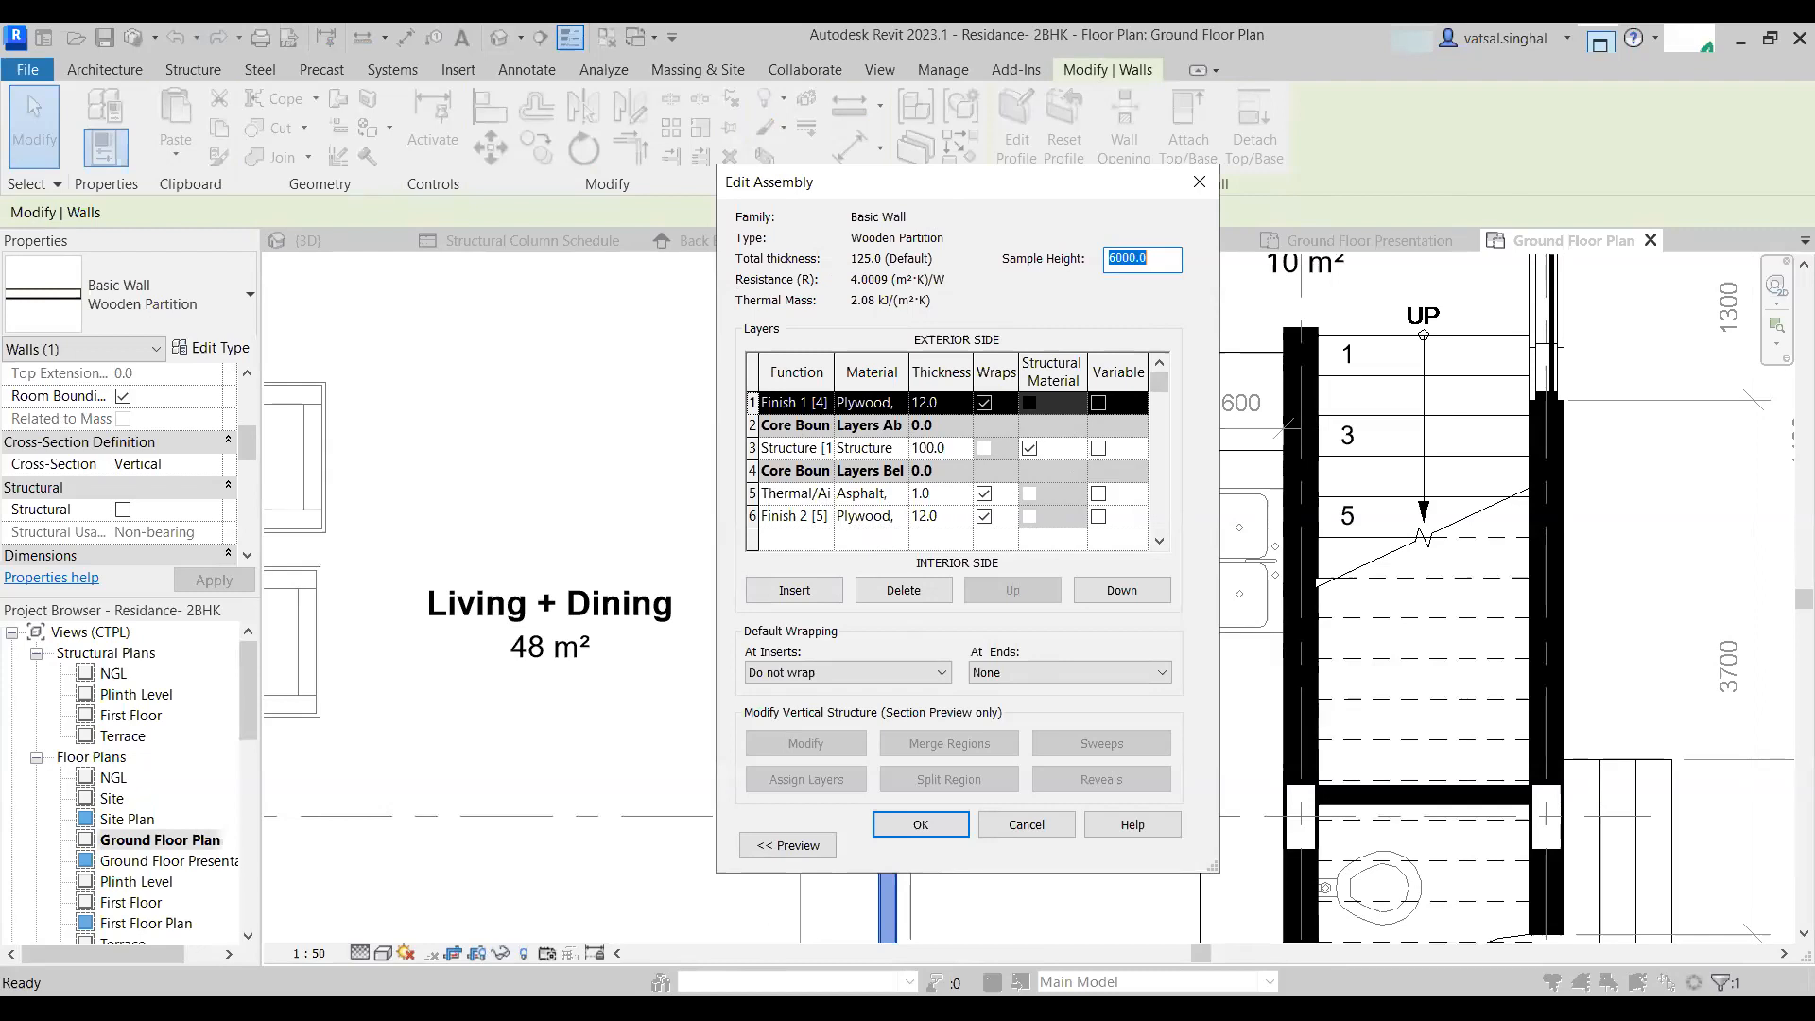
{"action": "left_click", "coordinate": [933, 836]}
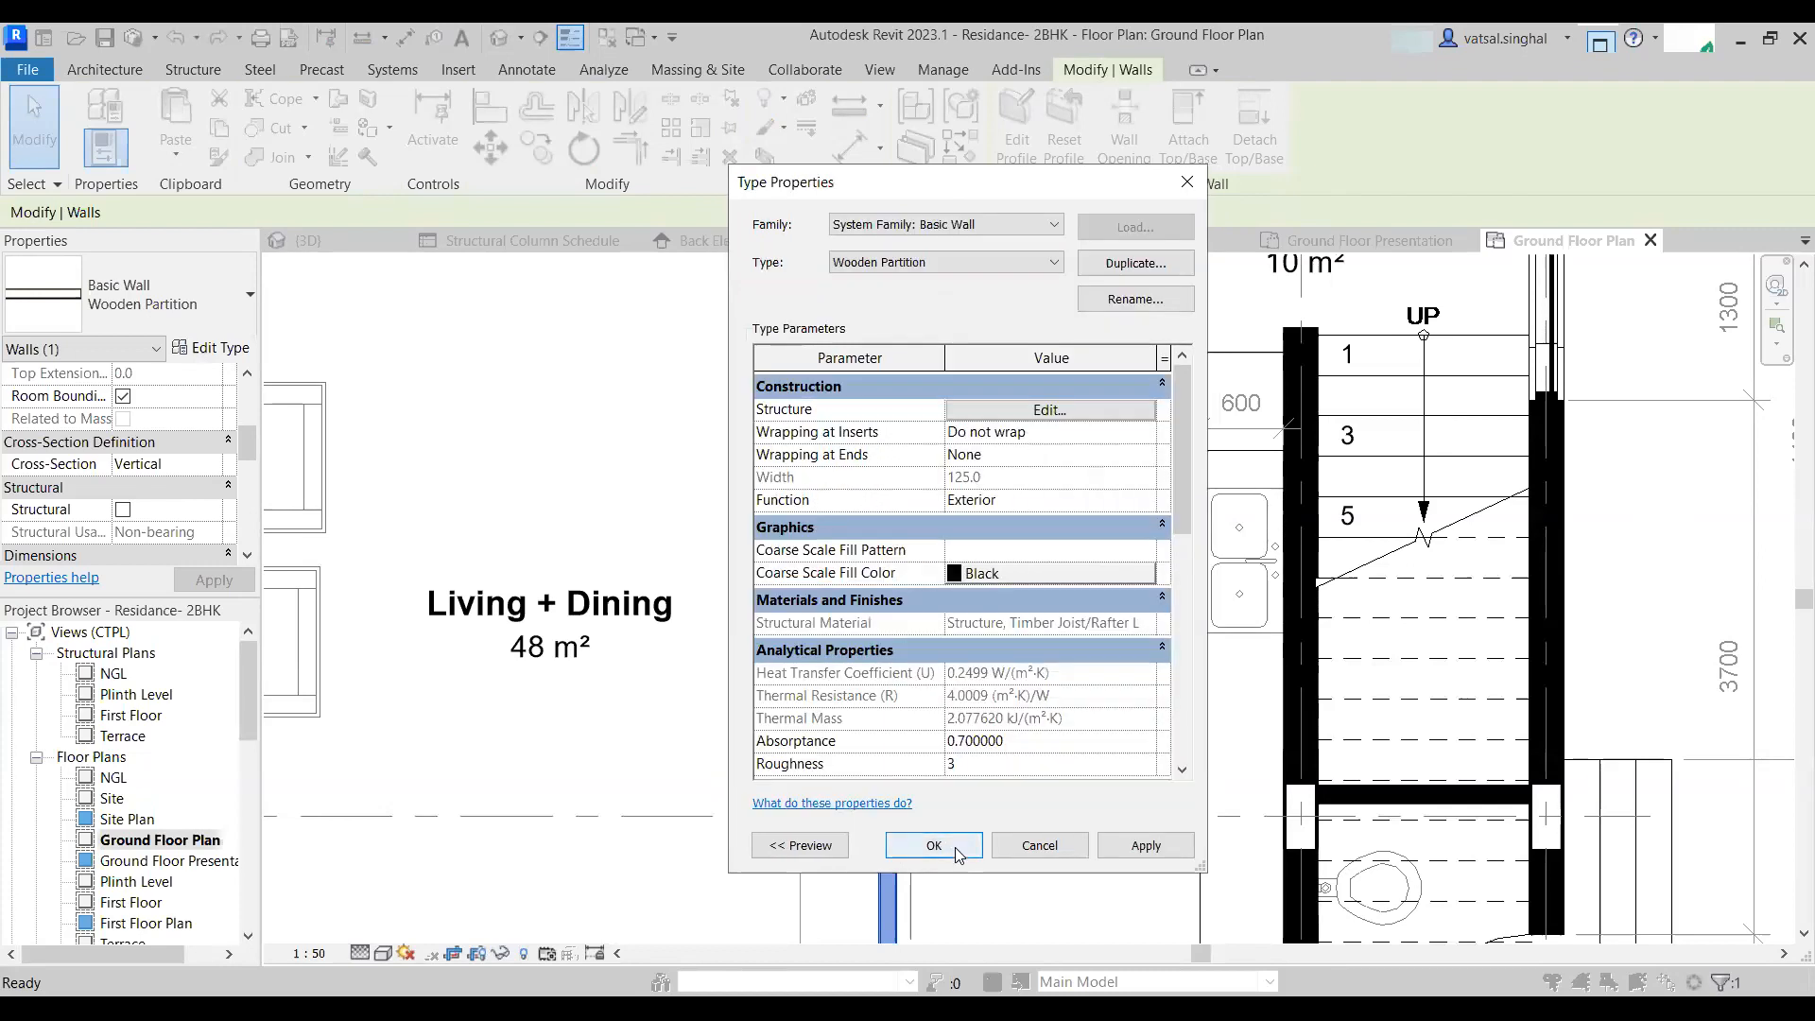
{"action": "left_click", "coordinate": [978, 842]}
{"action": "scroll", "coordinate": [978, 756], "scroll_direction": "down", "scroll_amount": 2}
{"action": "middle_click_drag", "start_coordinate": [978, 681], "coordinate": [1195, 601]}
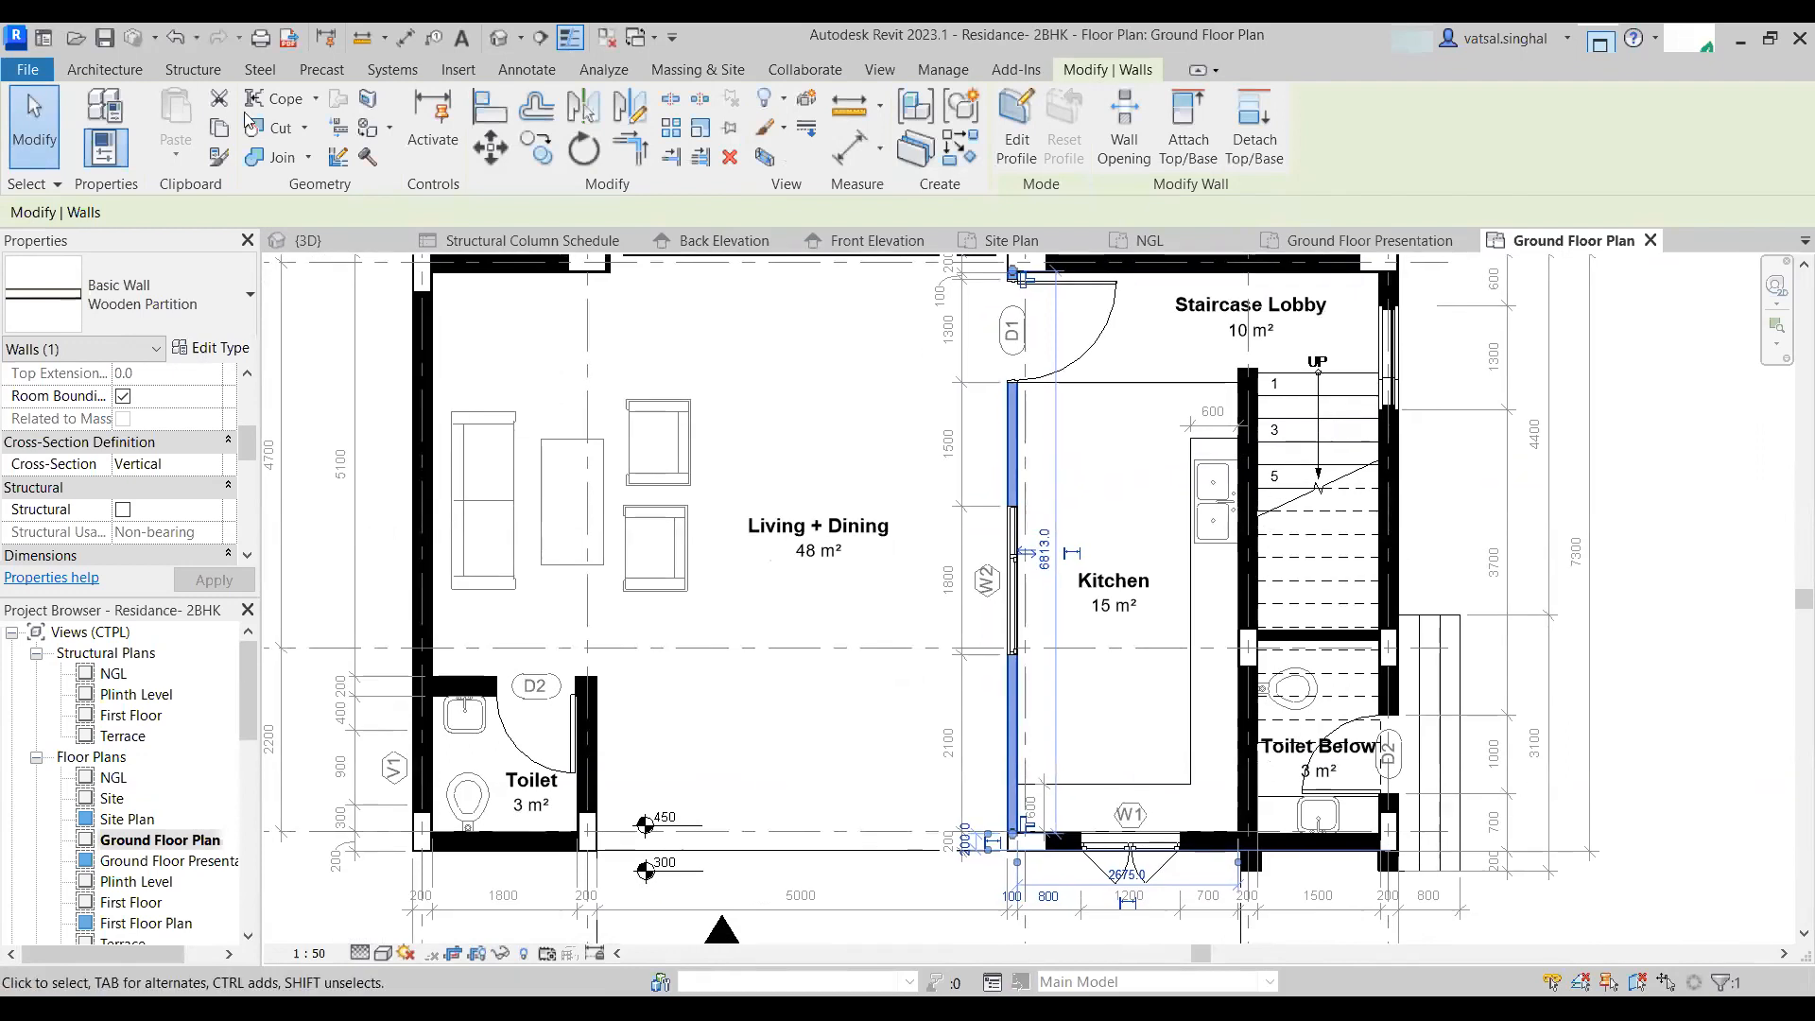
{"action": "left_click", "coordinate": [1663, 772]}
{"action": "scroll", "coordinate": [184, 836], "scroll_direction": "down", "scroll_amount": 6}
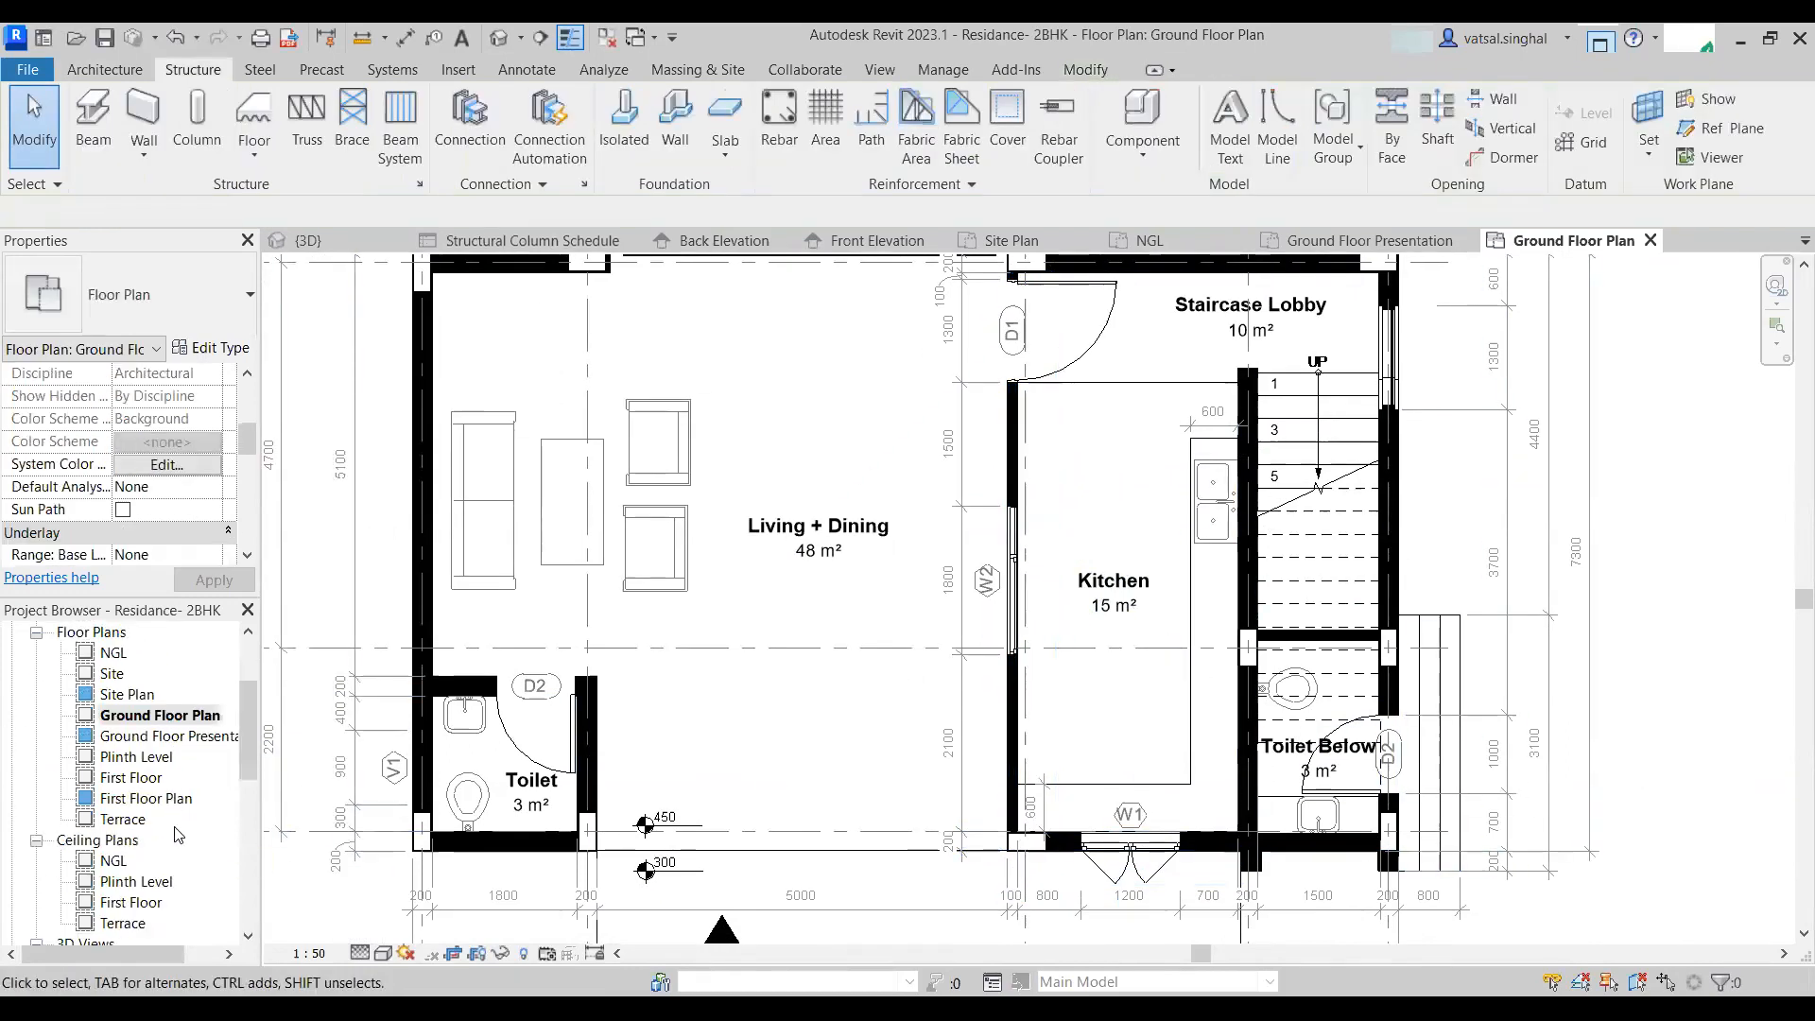
{"action": "scroll", "coordinate": [121, 820], "scroll_direction": "down", "scroll_amount": 2}
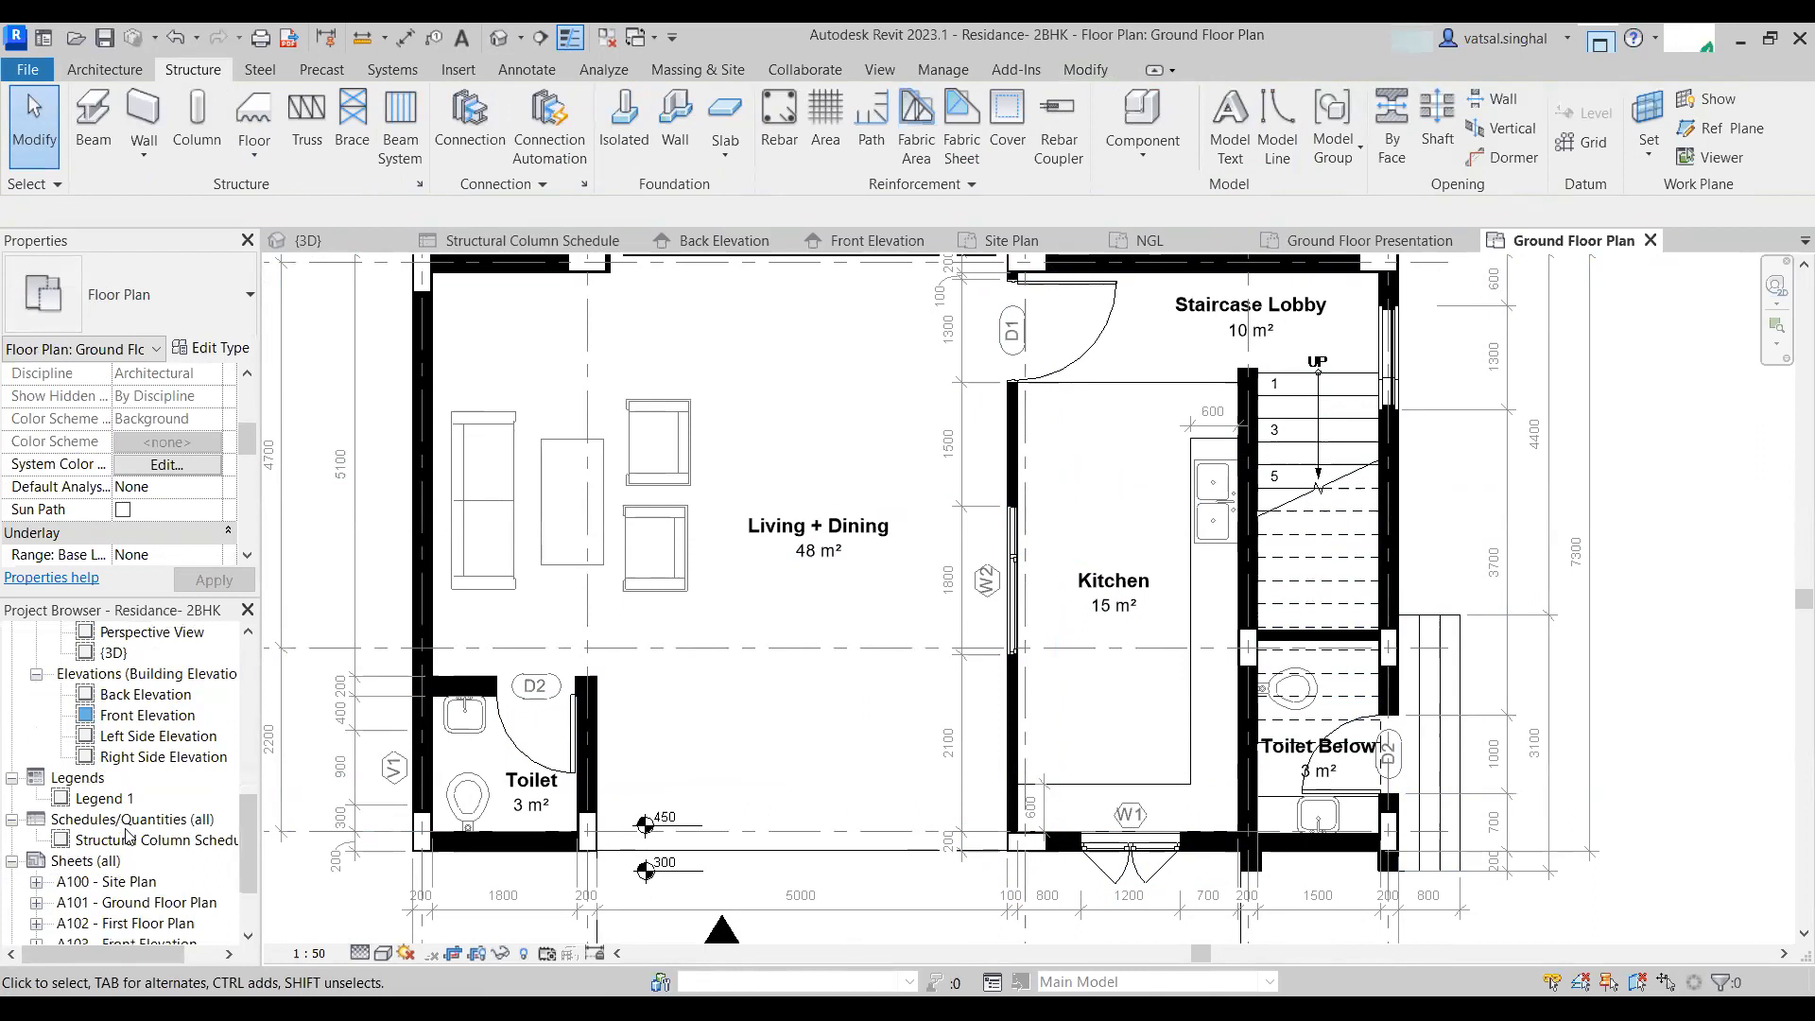
- Start a new schedule from the Schedules/Quantities node and limit the category filter list to Architecture
{"action": "left_click", "coordinate": [130, 829]}
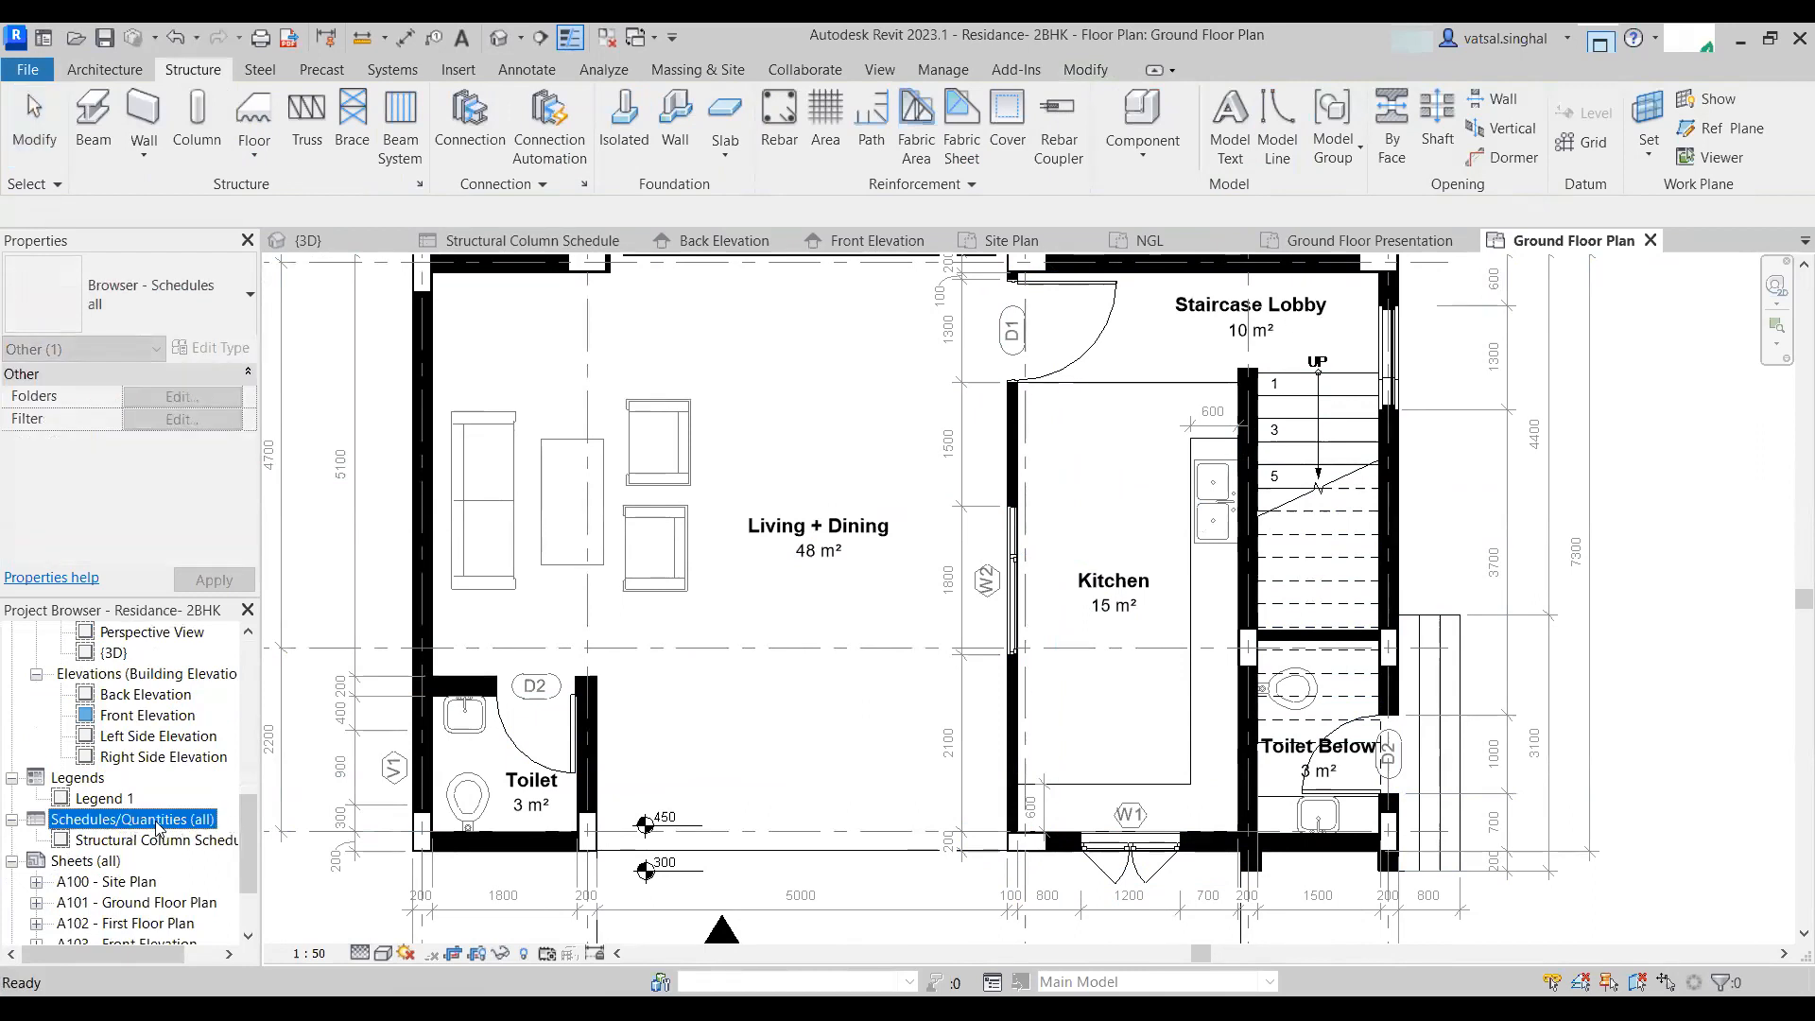
{"action": "right_click", "coordinate": [157, 827]}
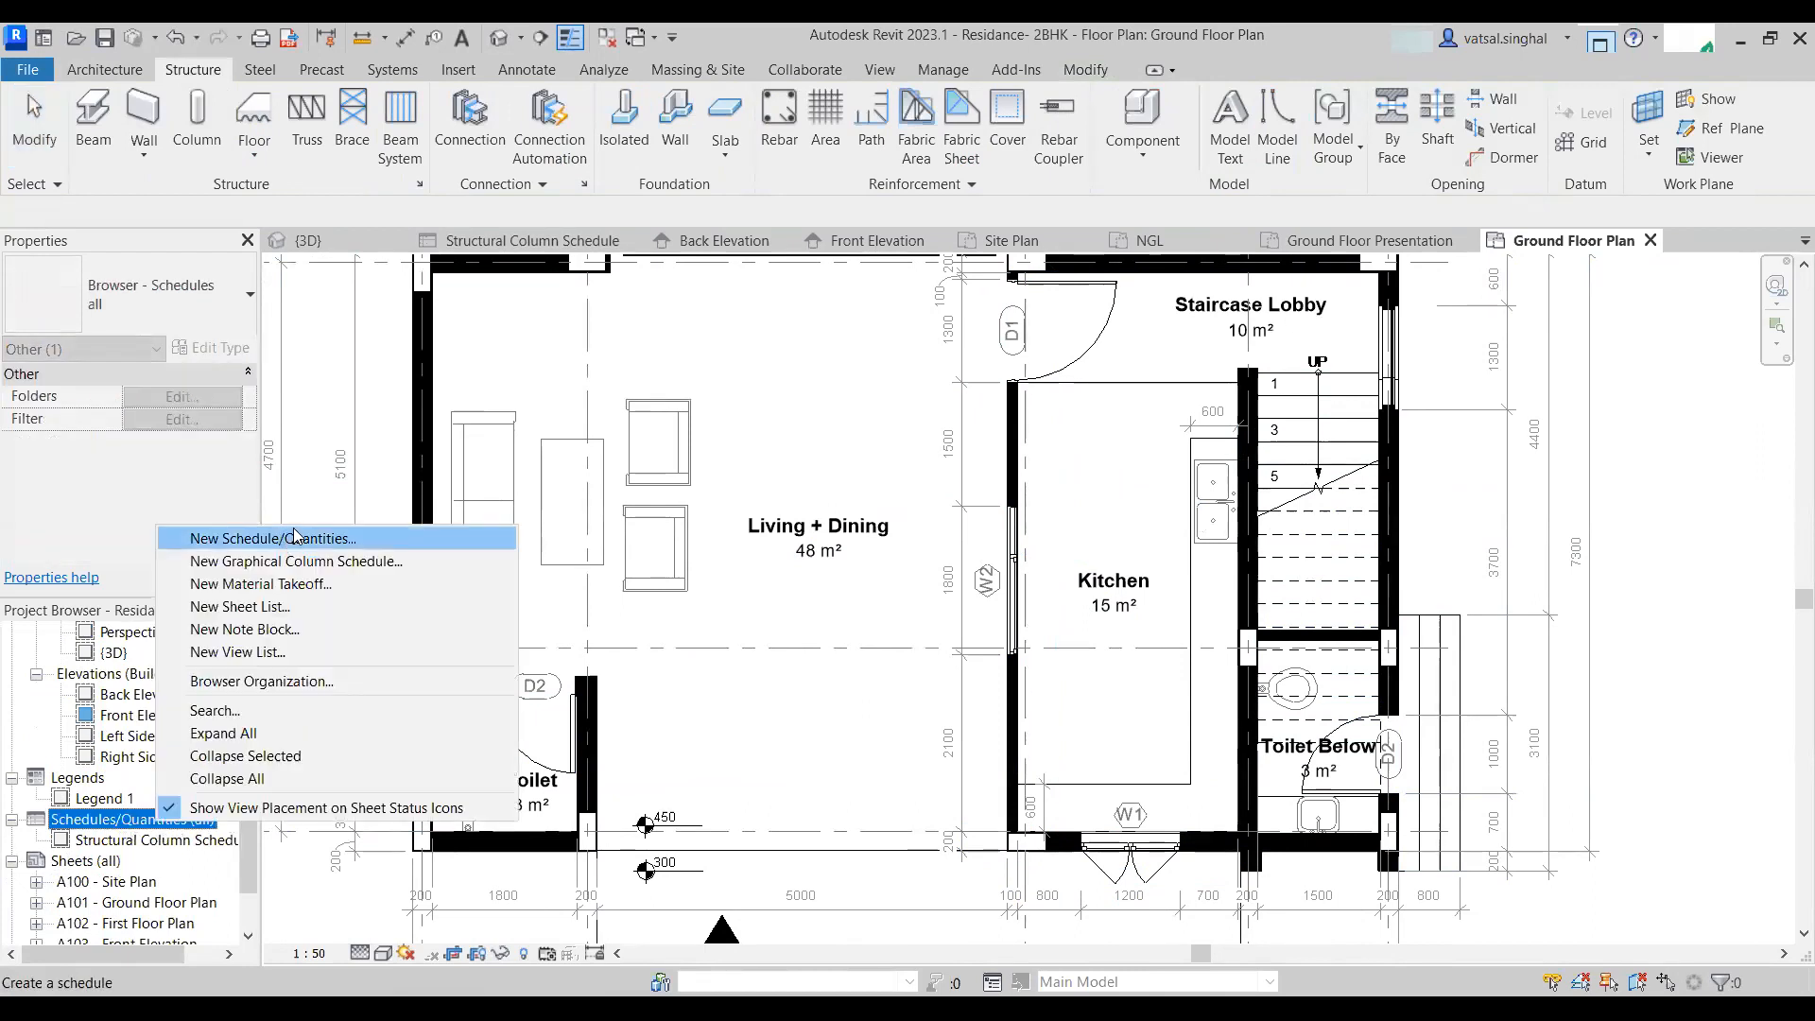
{"action": "left_click", "coordinate": [294, 536]}
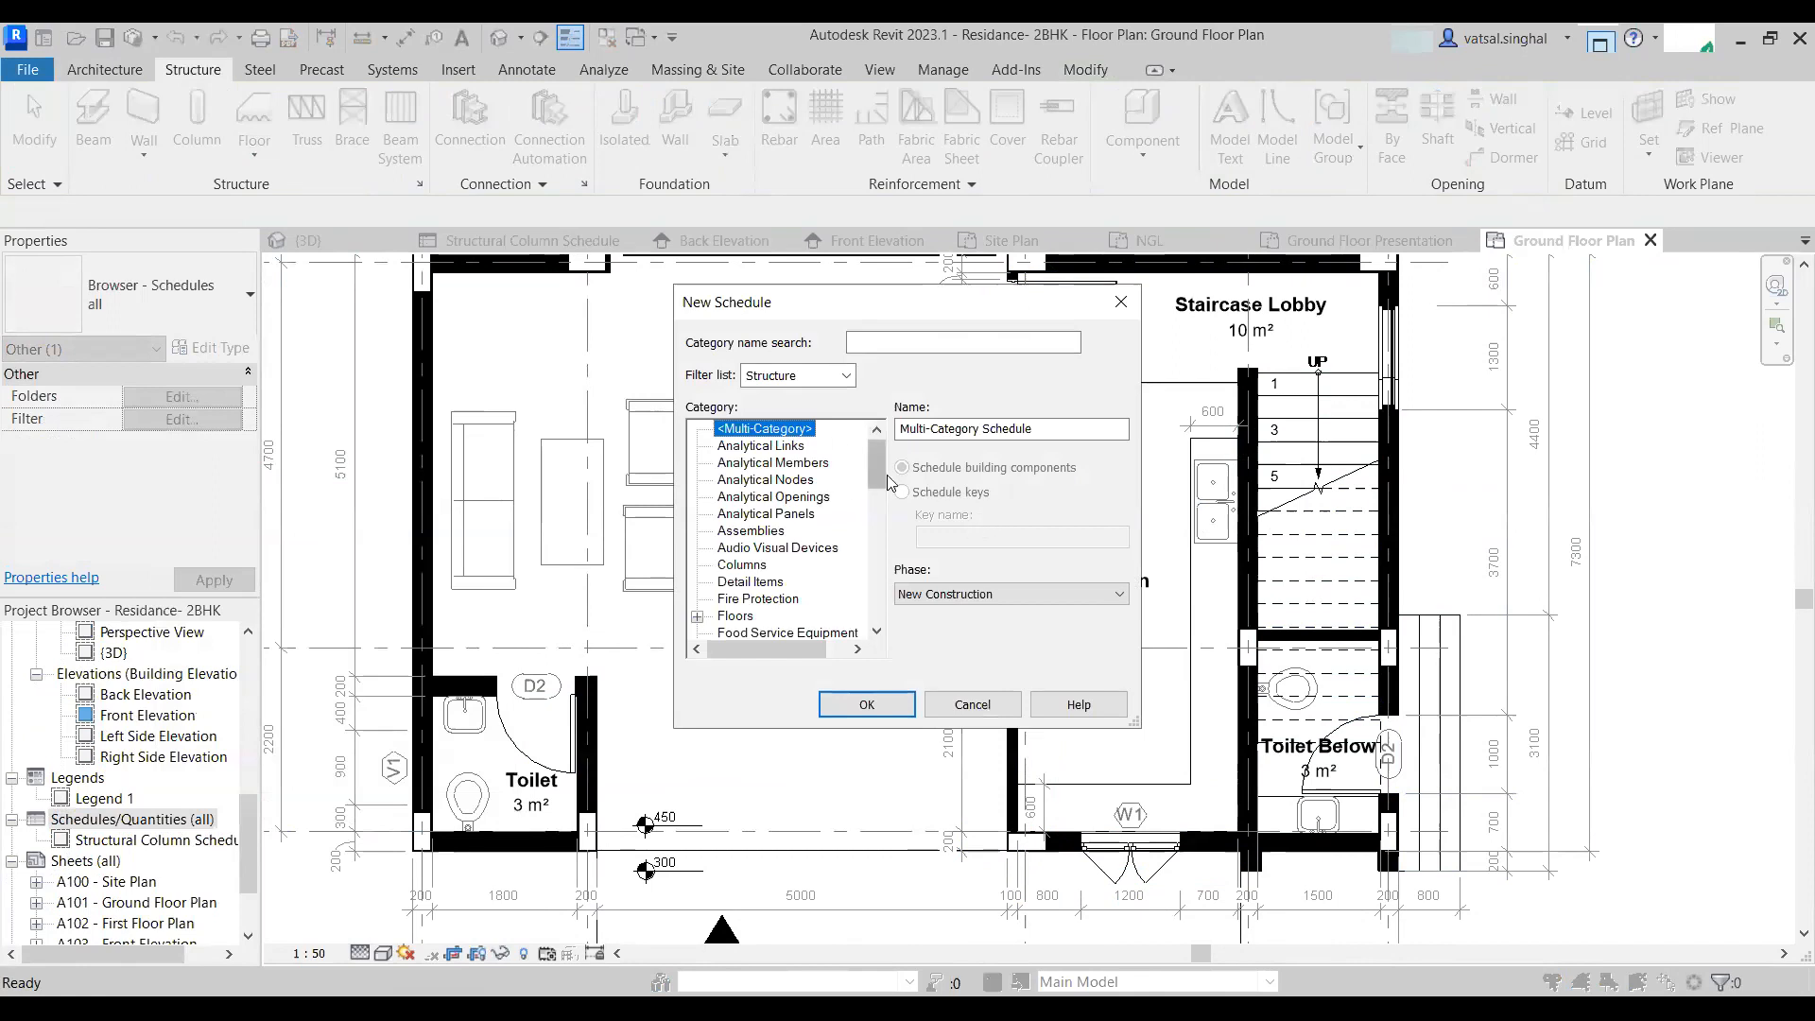
{"action": "scroll", "coordinate": [827, 519], "scroll_direction": "down", "scroll_amount": 3}
{"action": "left_click", "coordinate": [846, 375]}
{"action": "left_click", "coordinate": [749, 398]}
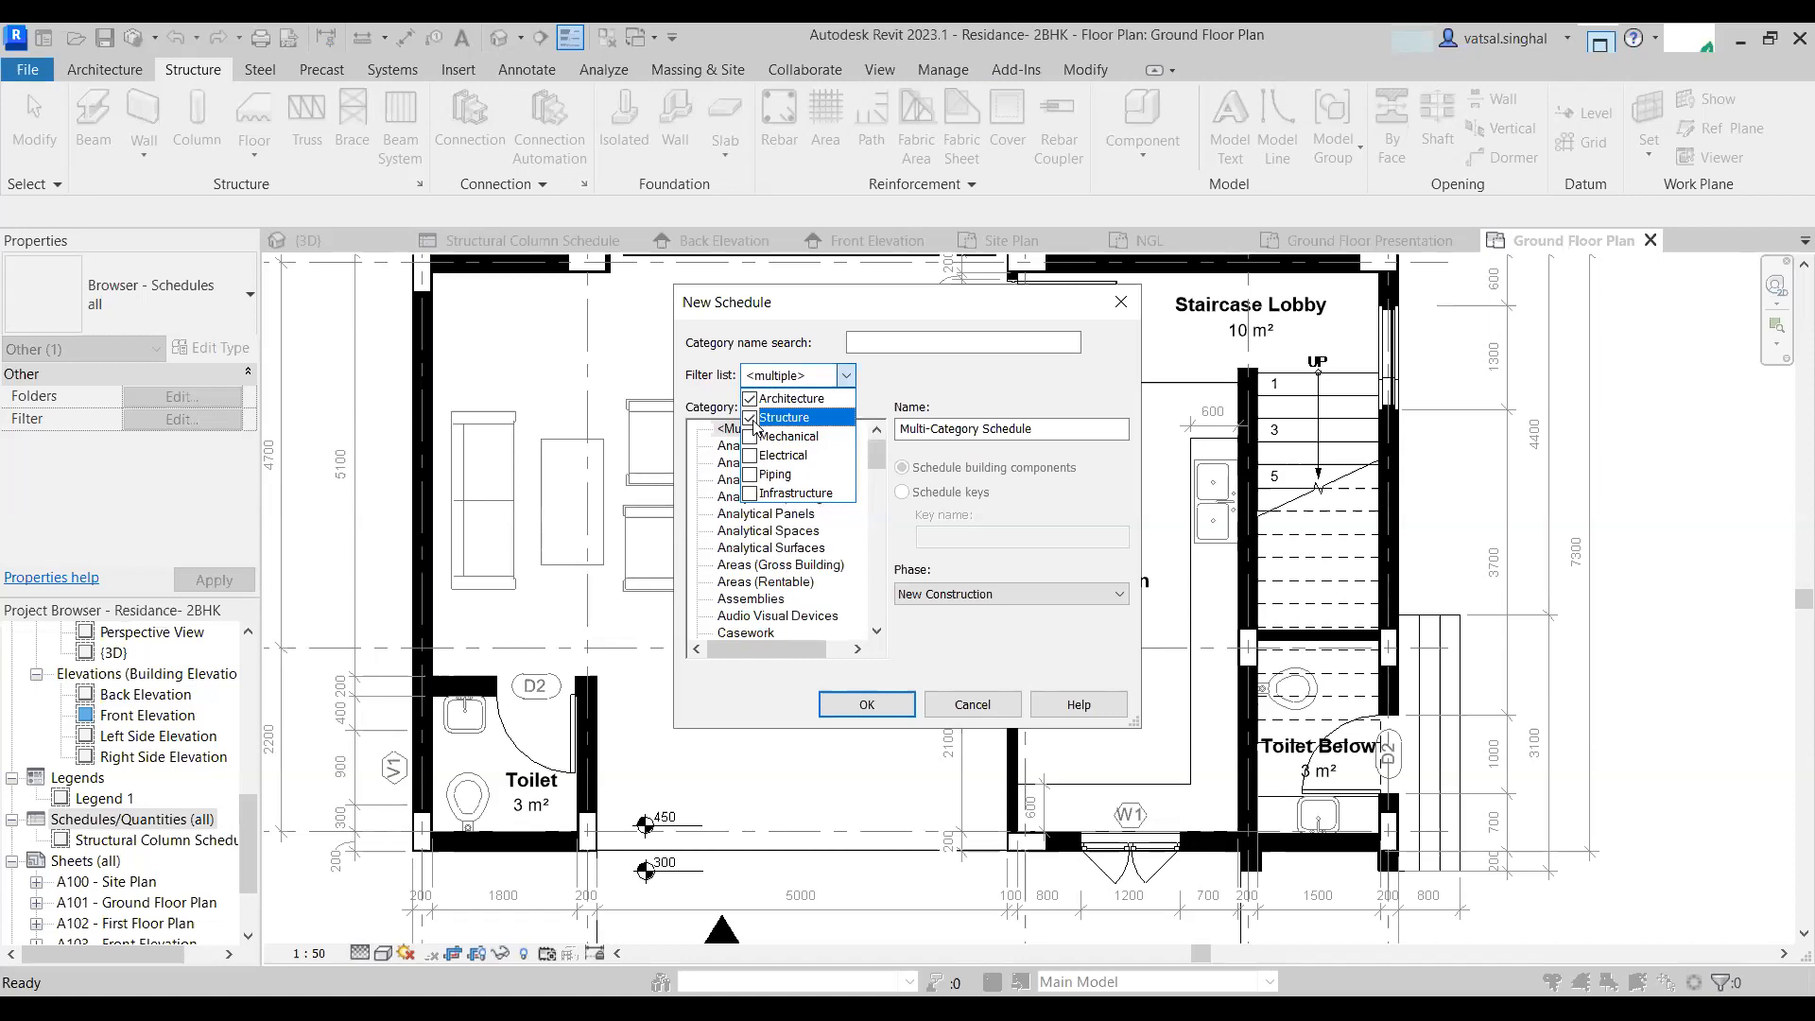
{"action": "left_click", "coordinate": [750, 418]}
- Pick the Walls category and create the Wall Schedule
{"action": "scroll", "coordinate": [761, 593], "scroll_direction": "down", "scroll_amount": 10}
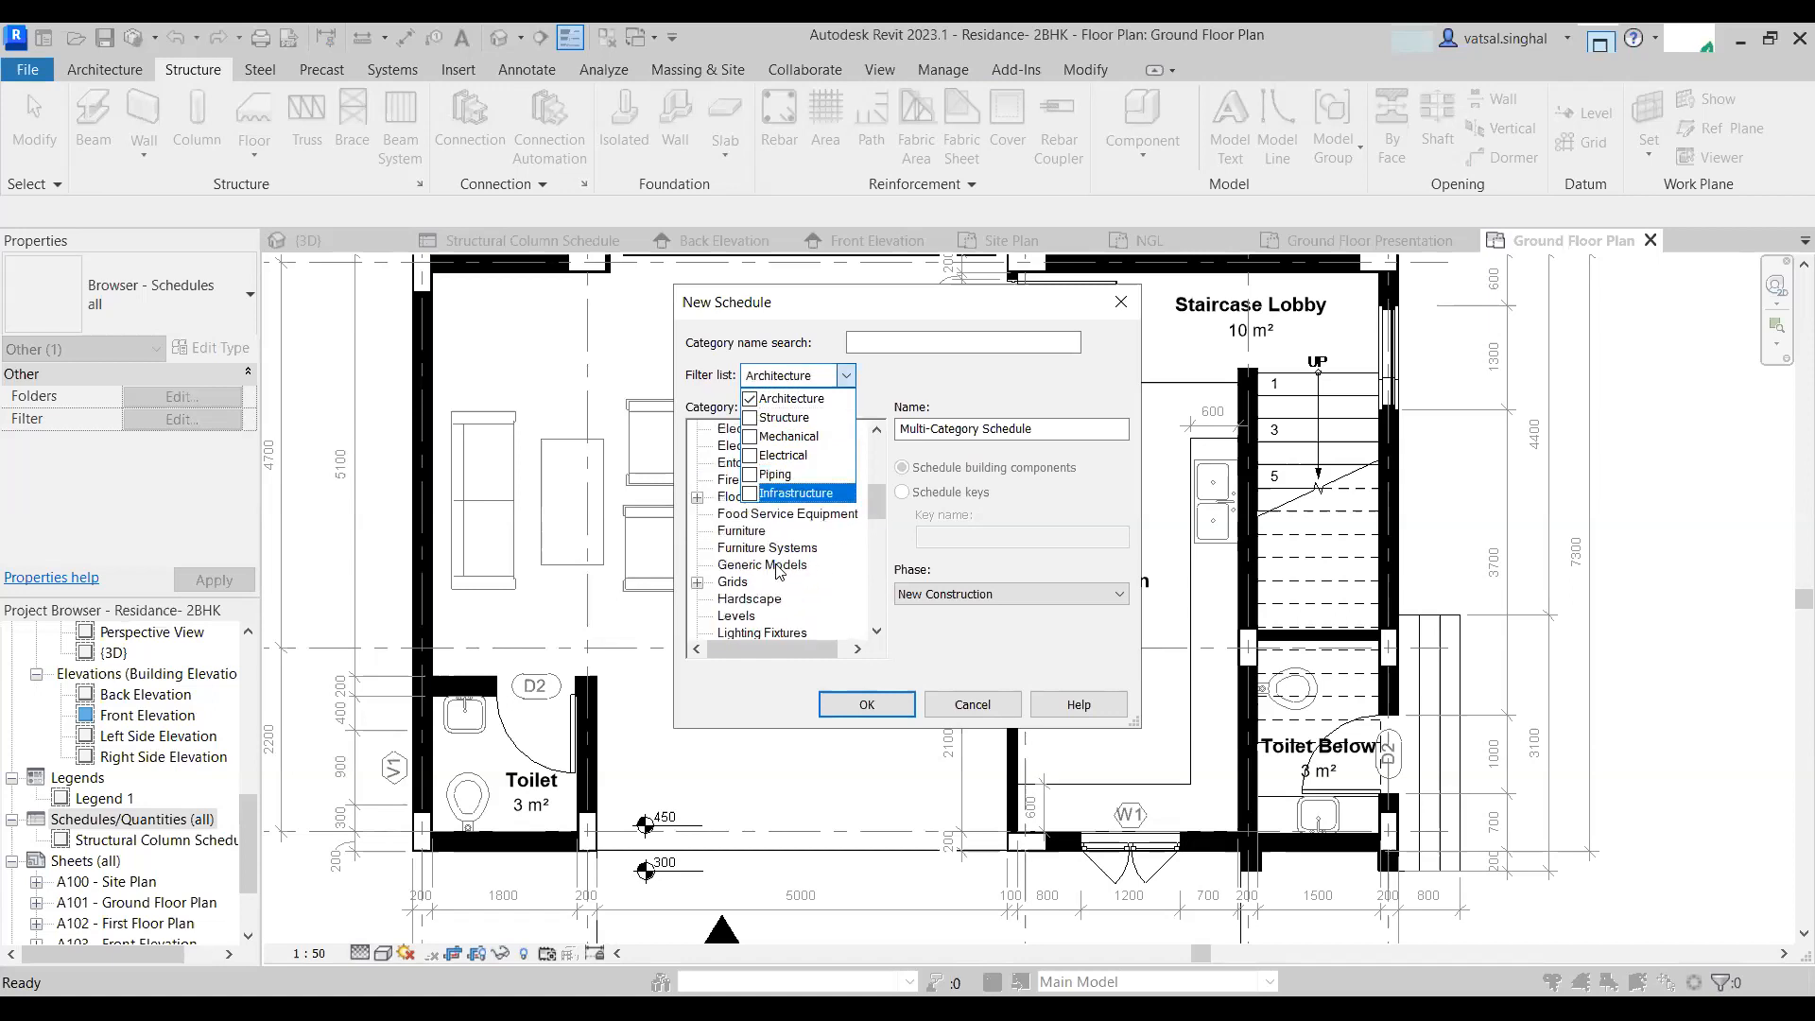
{"action": "scroll", "coordinate": [761, 594], "scroll_direction": "down", "scroll_amount": 3}
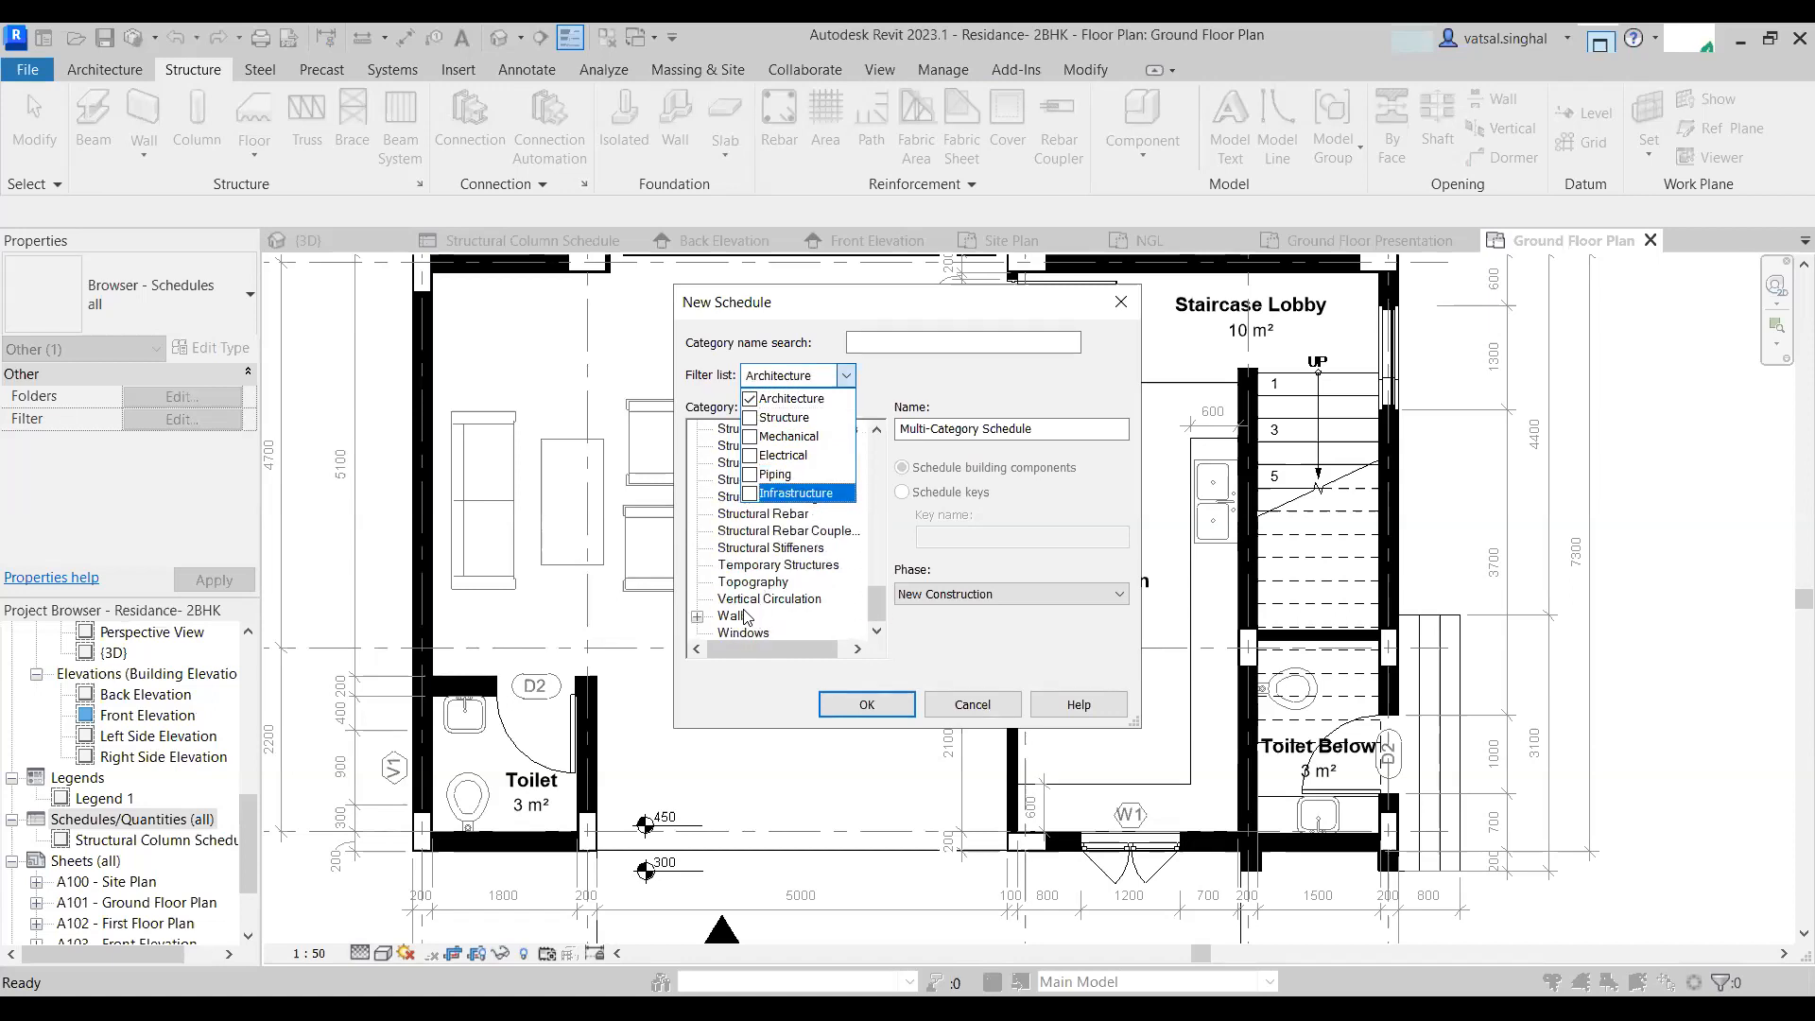
{"action": "left_click", "coordinate": [740, 615]}
{"action": "left_click", "coordinate": [740, 615]}
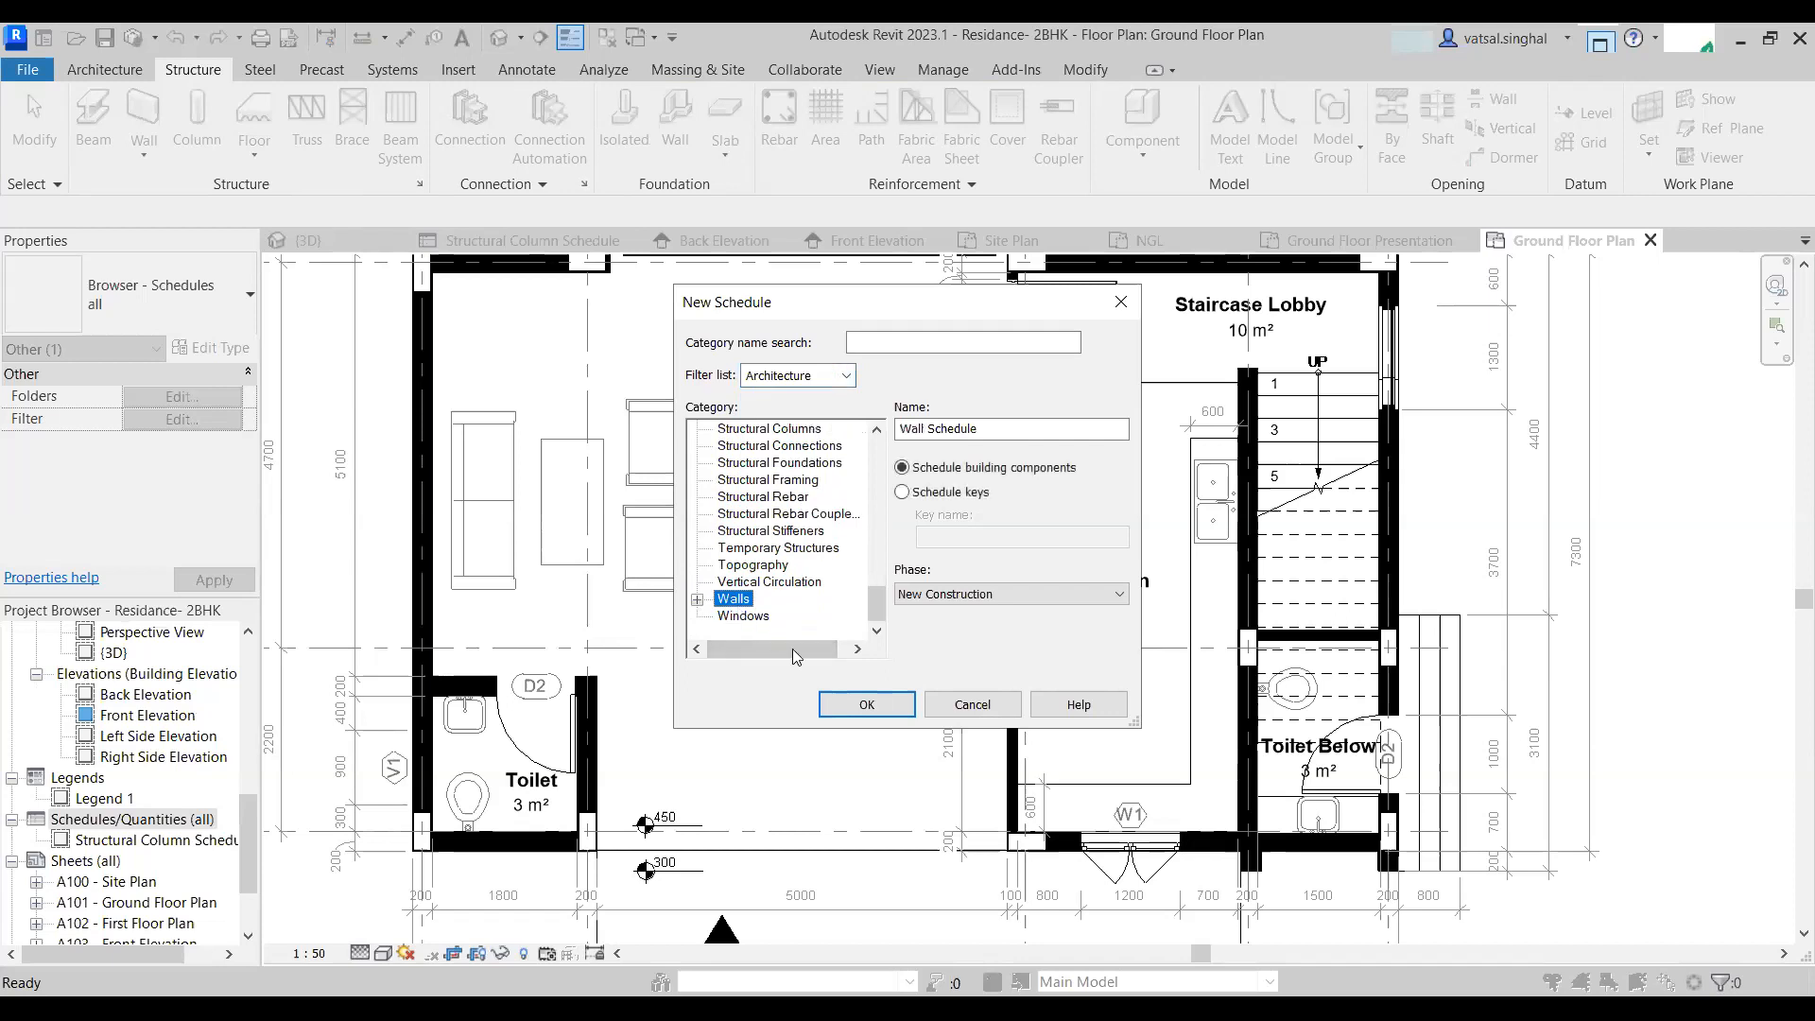
{"action": "left_click", "coordinate": [866, 704]}
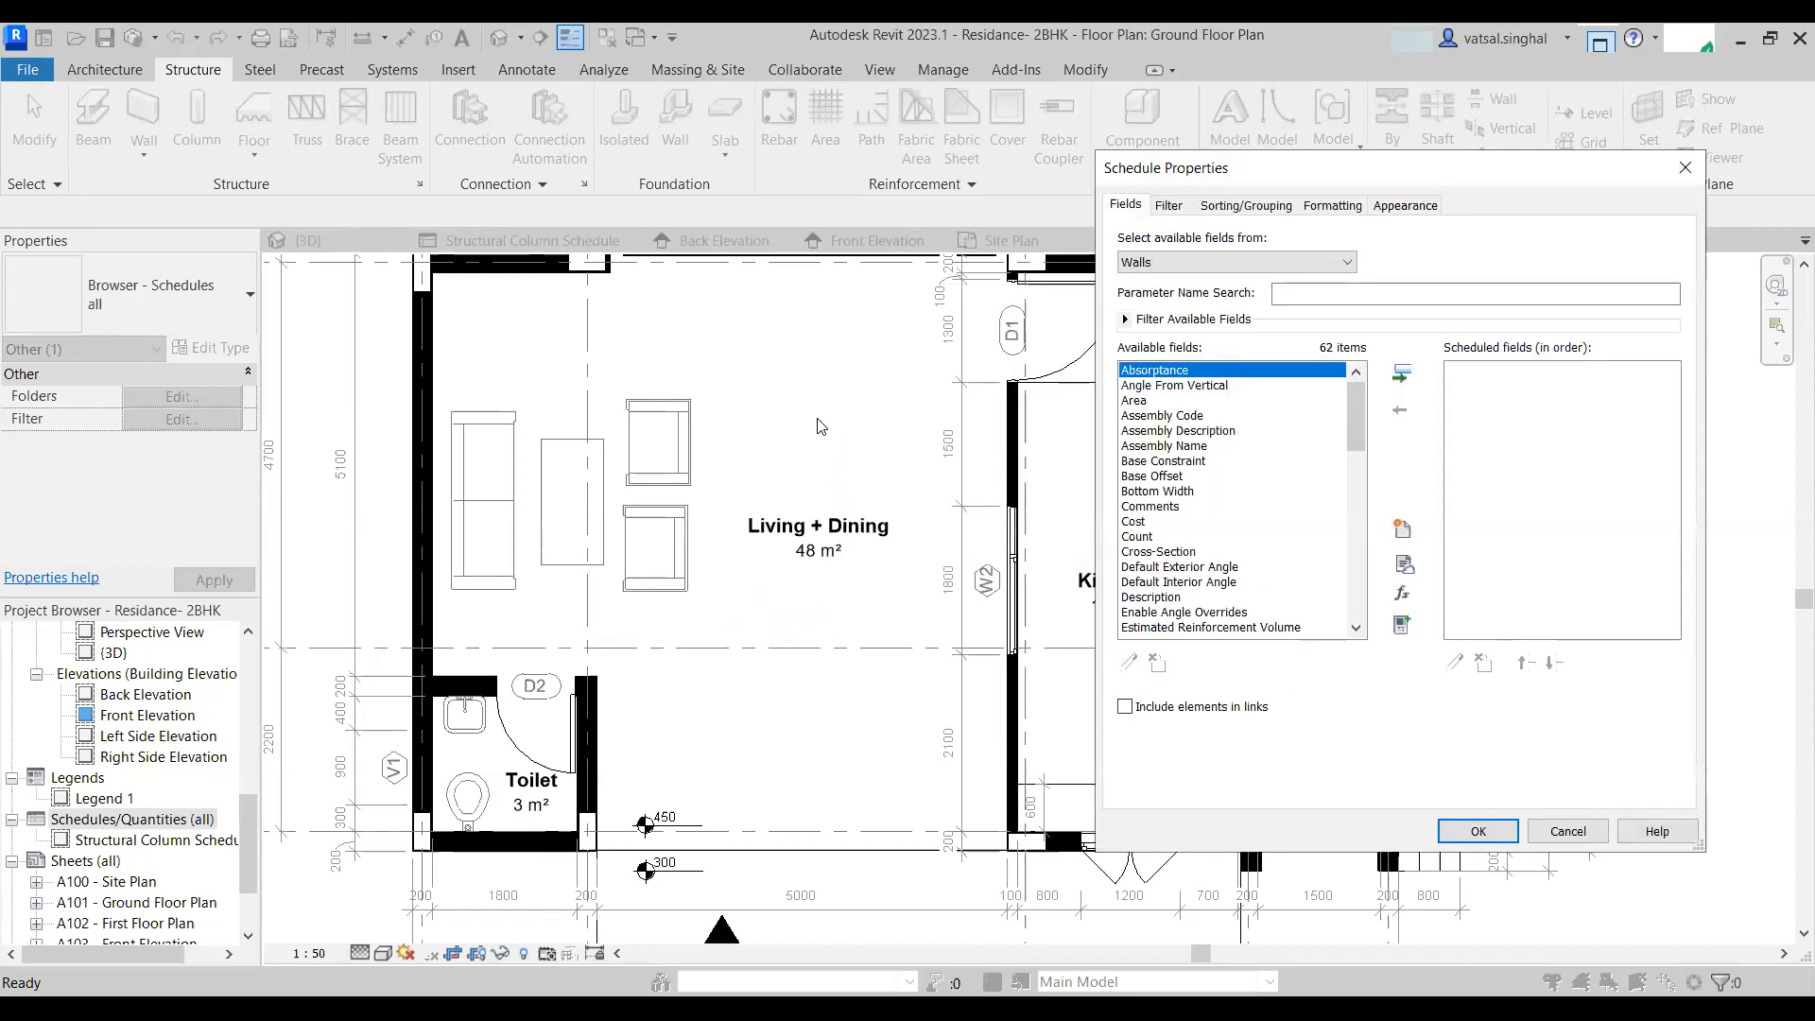
- Add the Area and Family and Type fields to the wall schedule
{"action": "scroll", "coordinate": [1318, 453], "scroll_direction": "down", "scroll_amount": 1}
{"action": "scroll", "coordinate": [1318, 453], "scroll_direction": "down", "scroll_amount": 3}
{"action": "key", "text": "Home"}
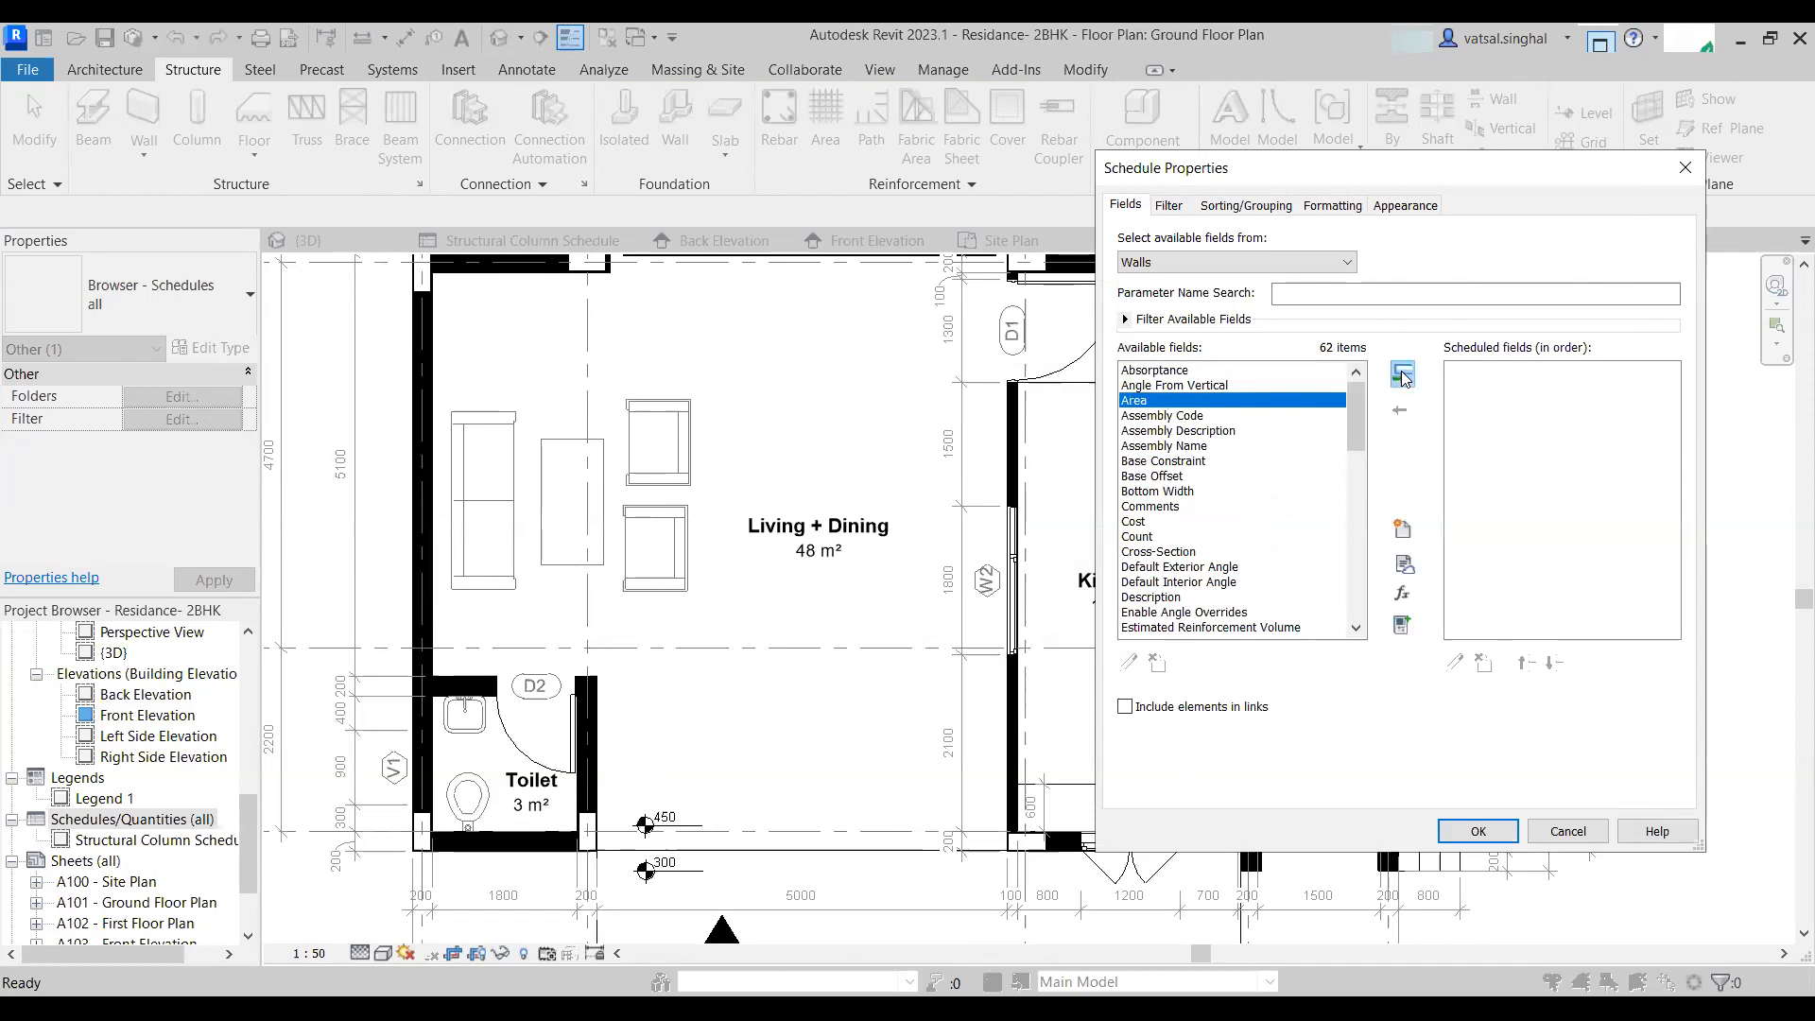
{"action": "left_click", "coordinate": [1402, 374]}
{"action": "scroll", "coordinate": [1172, 577], "scroll_direction": "down", "scroll_amount": 4}
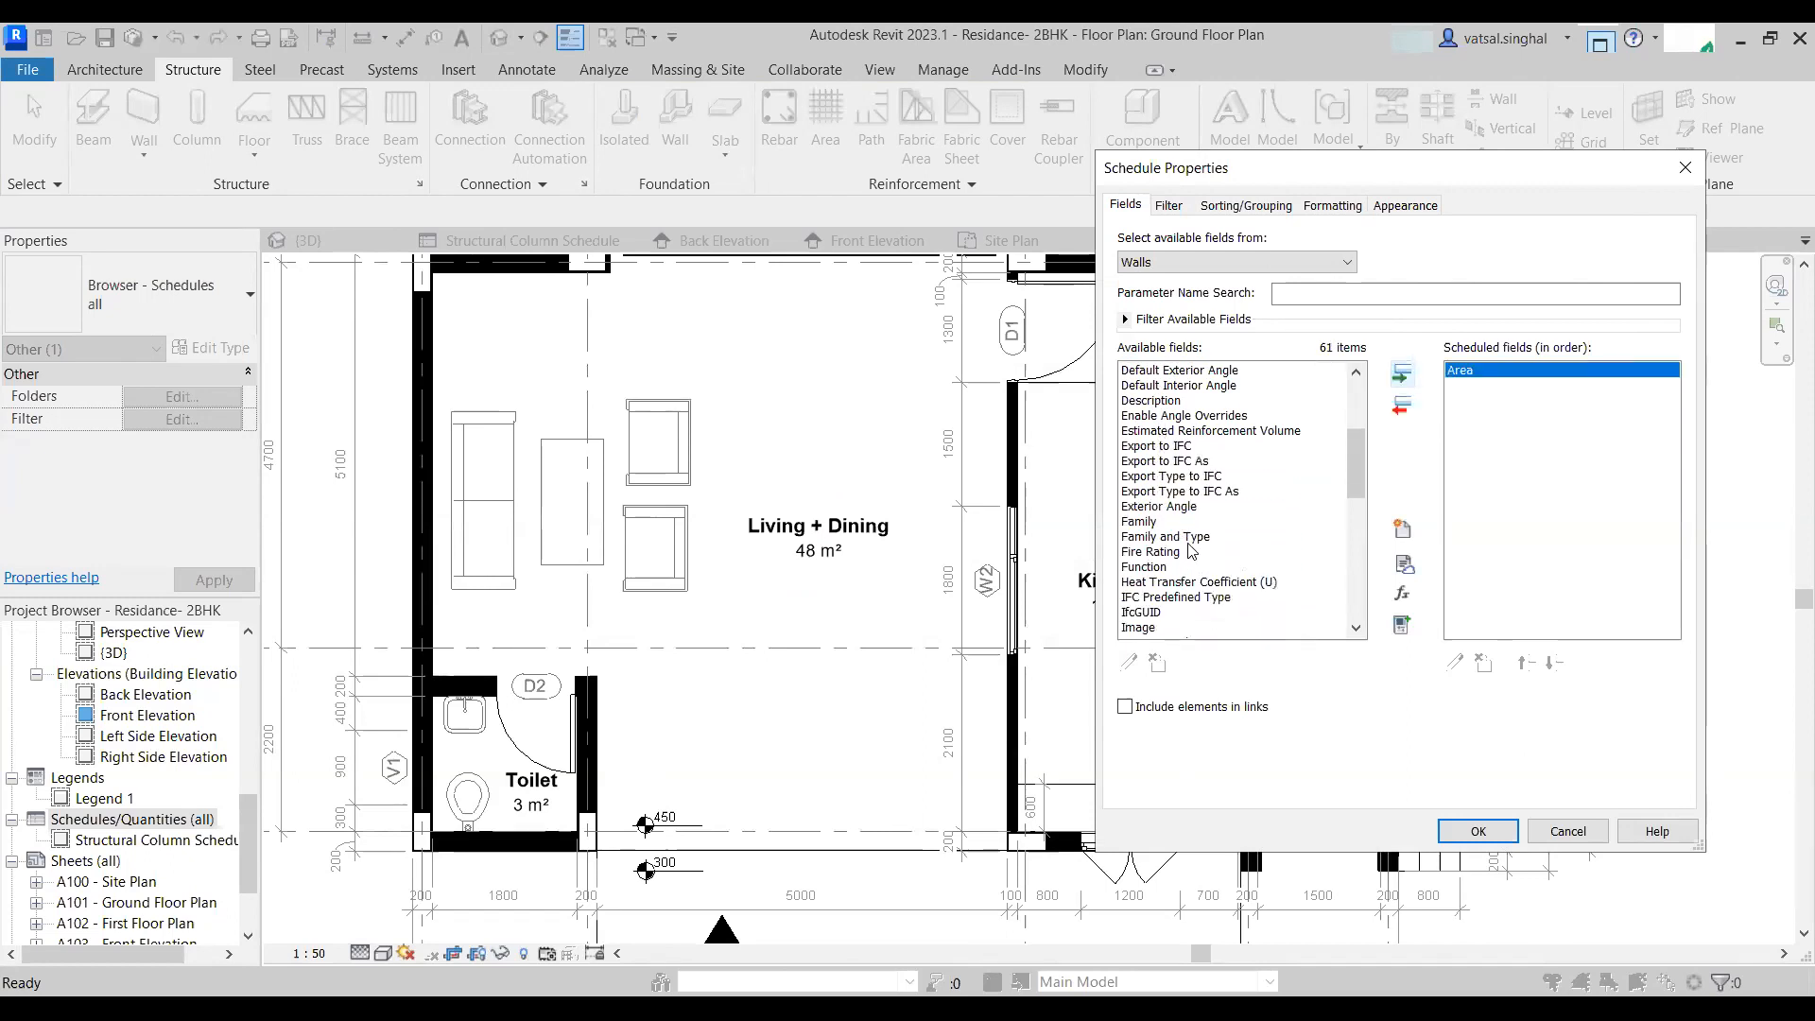
{"action": "left_click", "coordinate": [1164, 536]}
{"action": "left_click", "coordinate": [1402, 373]}
- Add the Length and Function fields to the wall schedule
{"action": "scroll", "coordinate": [1208, 588], "scroll_direction": "down", "scroll_amount": 2}
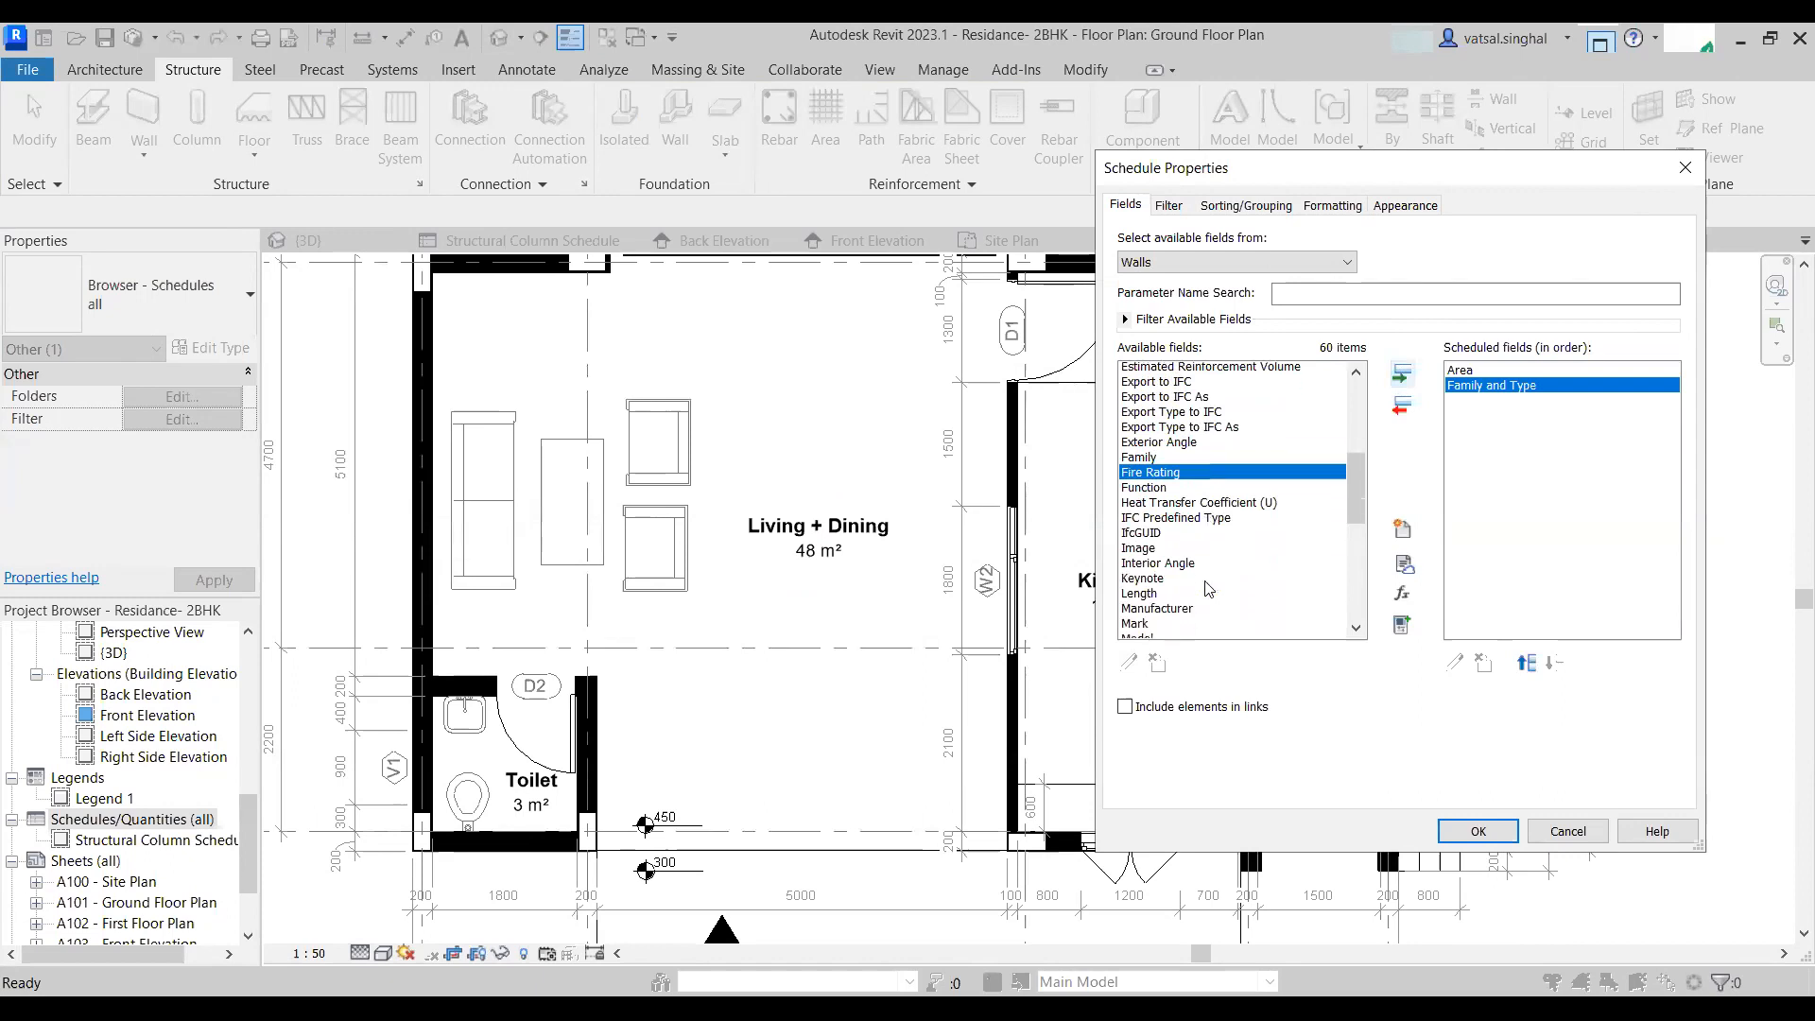
{"action": "scroll", "coordinate": [1205, 576], "scroll_direction": "down", "scroll_amount": 1}
{"action": "left_click", "coordinate": [1172, 566]}
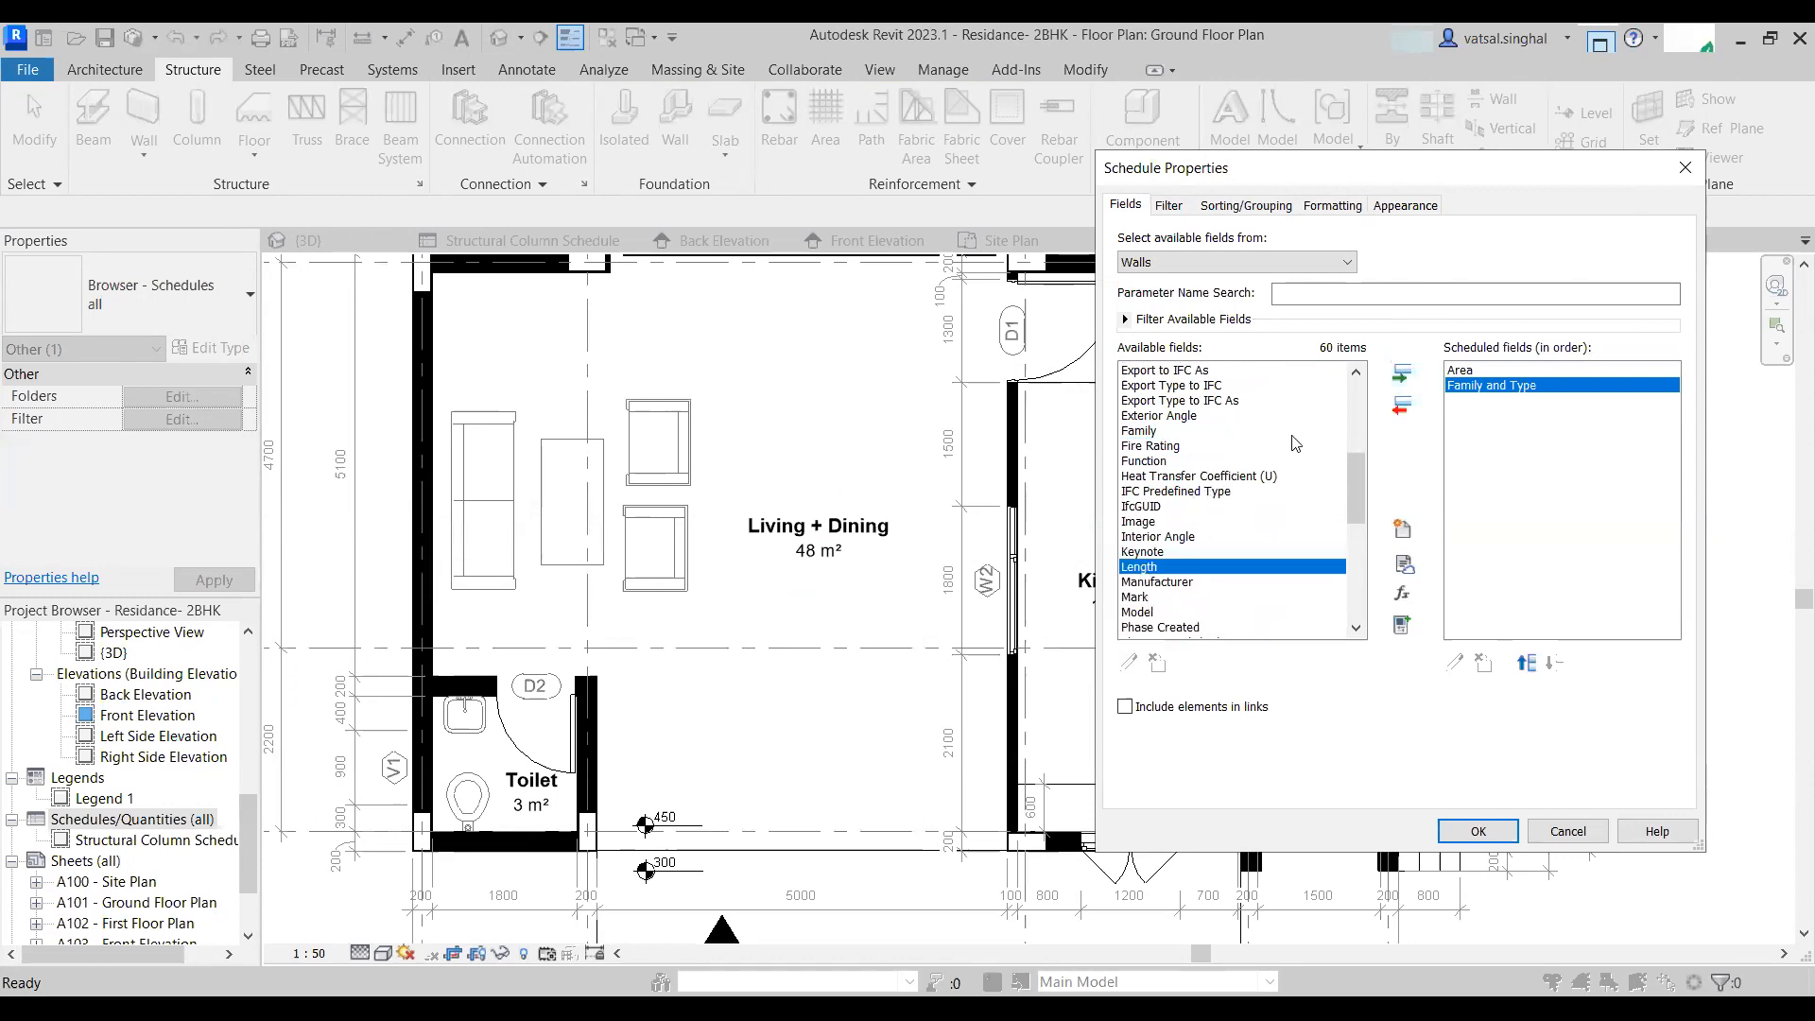
{"action": "left_click", "coordinate": [1396, 378]}
{"action": "scroll", "coordinate": [1183, 600], "scroll_direction": "down", "scroll_amount": 6}
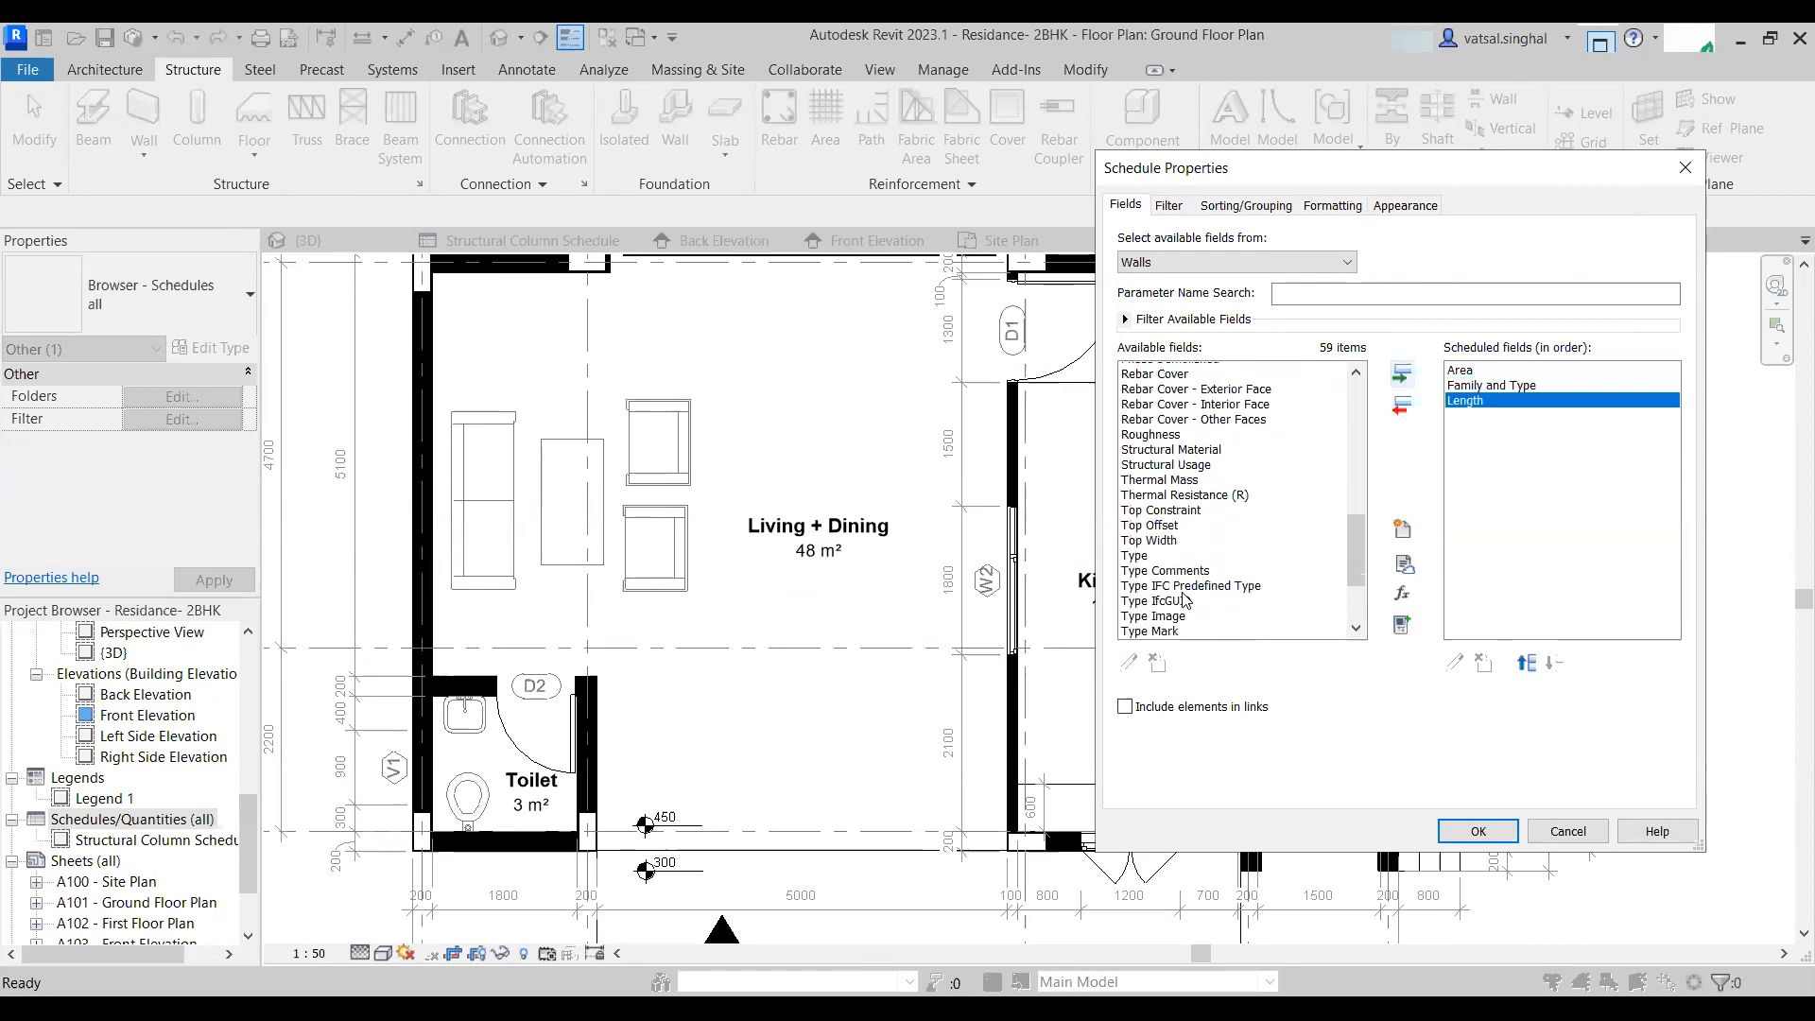
{"action": "scroll", "coordinate": [1191, 577], "scroll_direction": "up", "scroll_amount": 10}
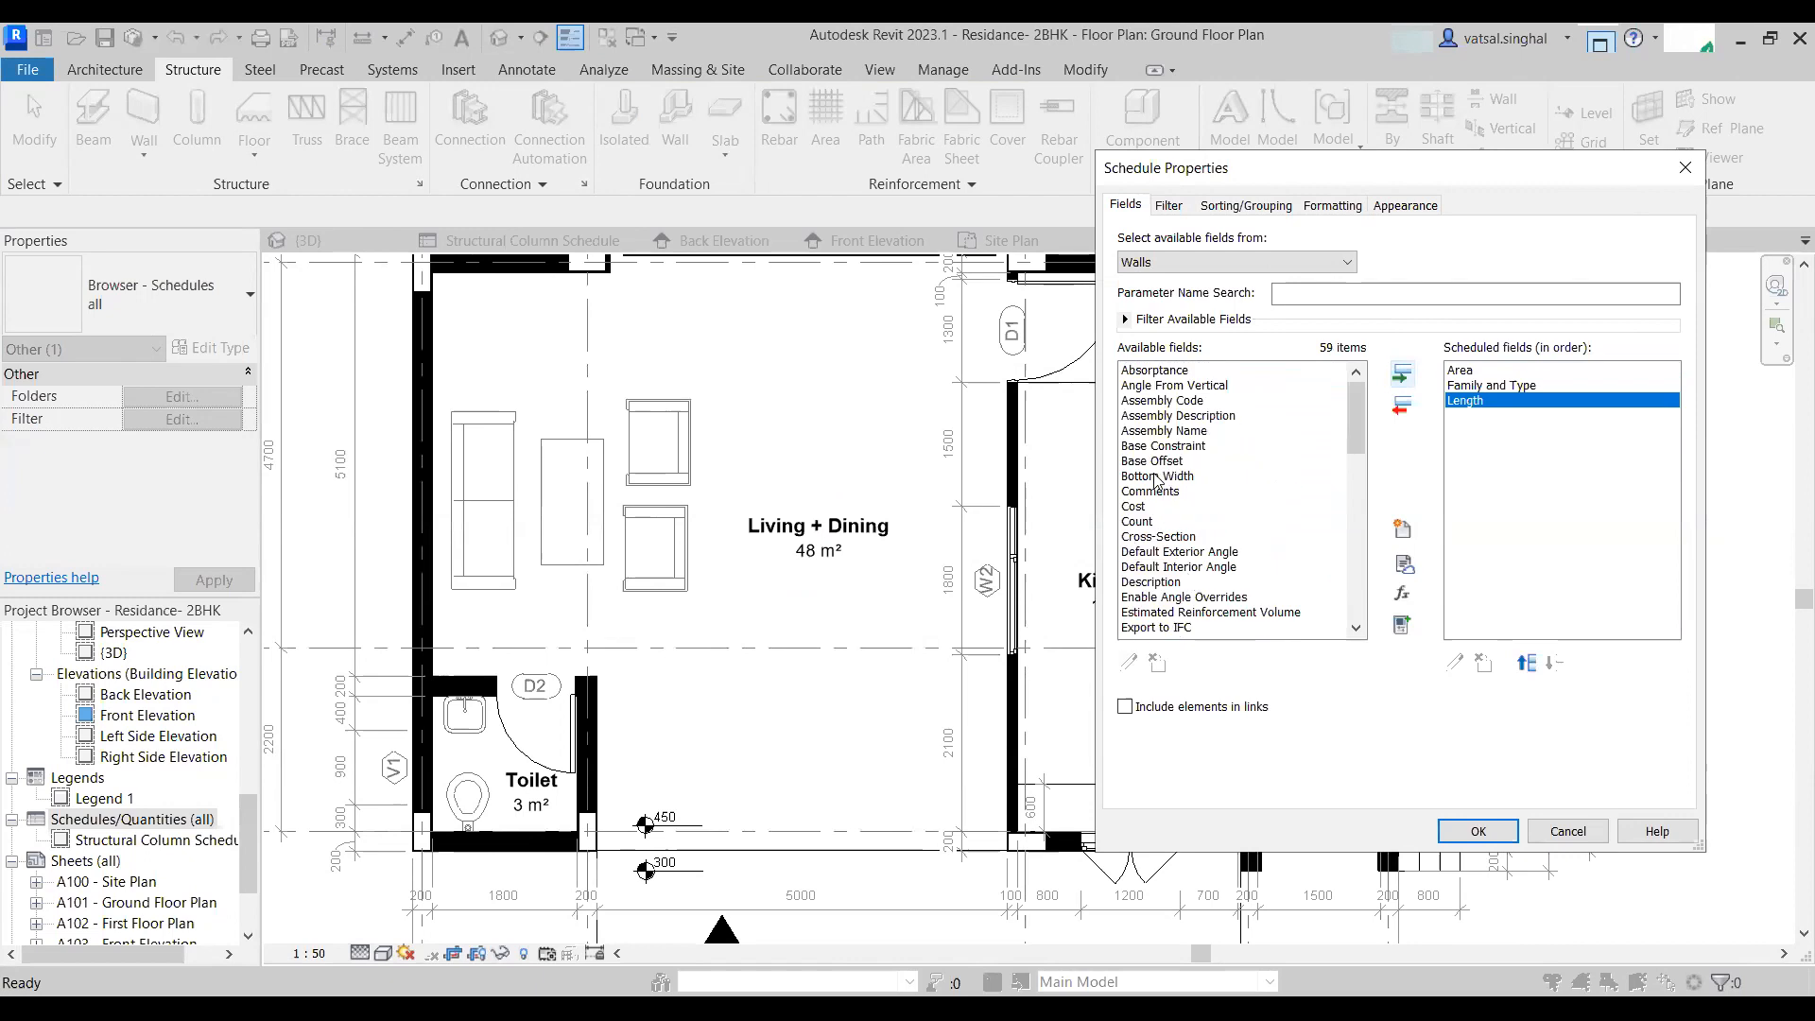
{"action": "scroll", "coordinate": [1168, 568], "scroll_direction": "down", "scroll_amount": 4}
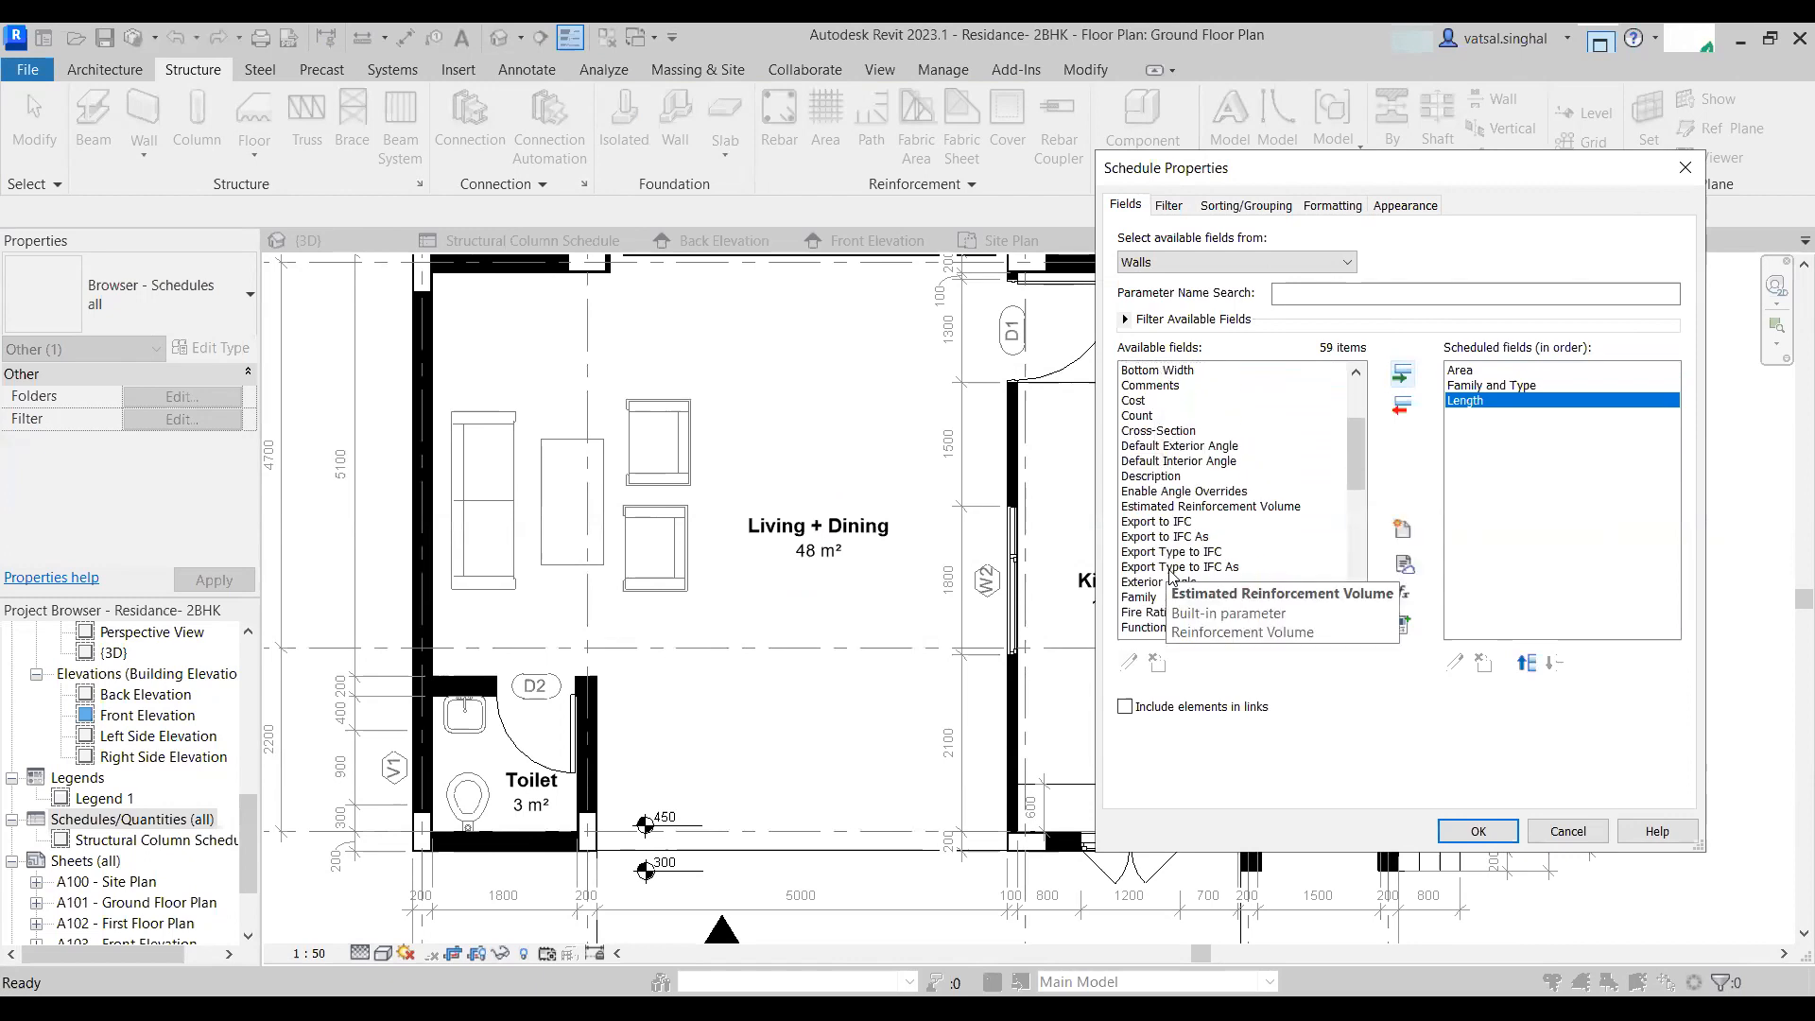
{"action": "scroll", "coordinate": [1152, 631], "scroll_direction": "down", "scroll_amount": 1}
{"action": "left_click", "coordinate": [1155, 612]}
{"action": "scroll", "coordinate": [1148, 576], "scroll_direction": "down", "scroll_amount": 1}
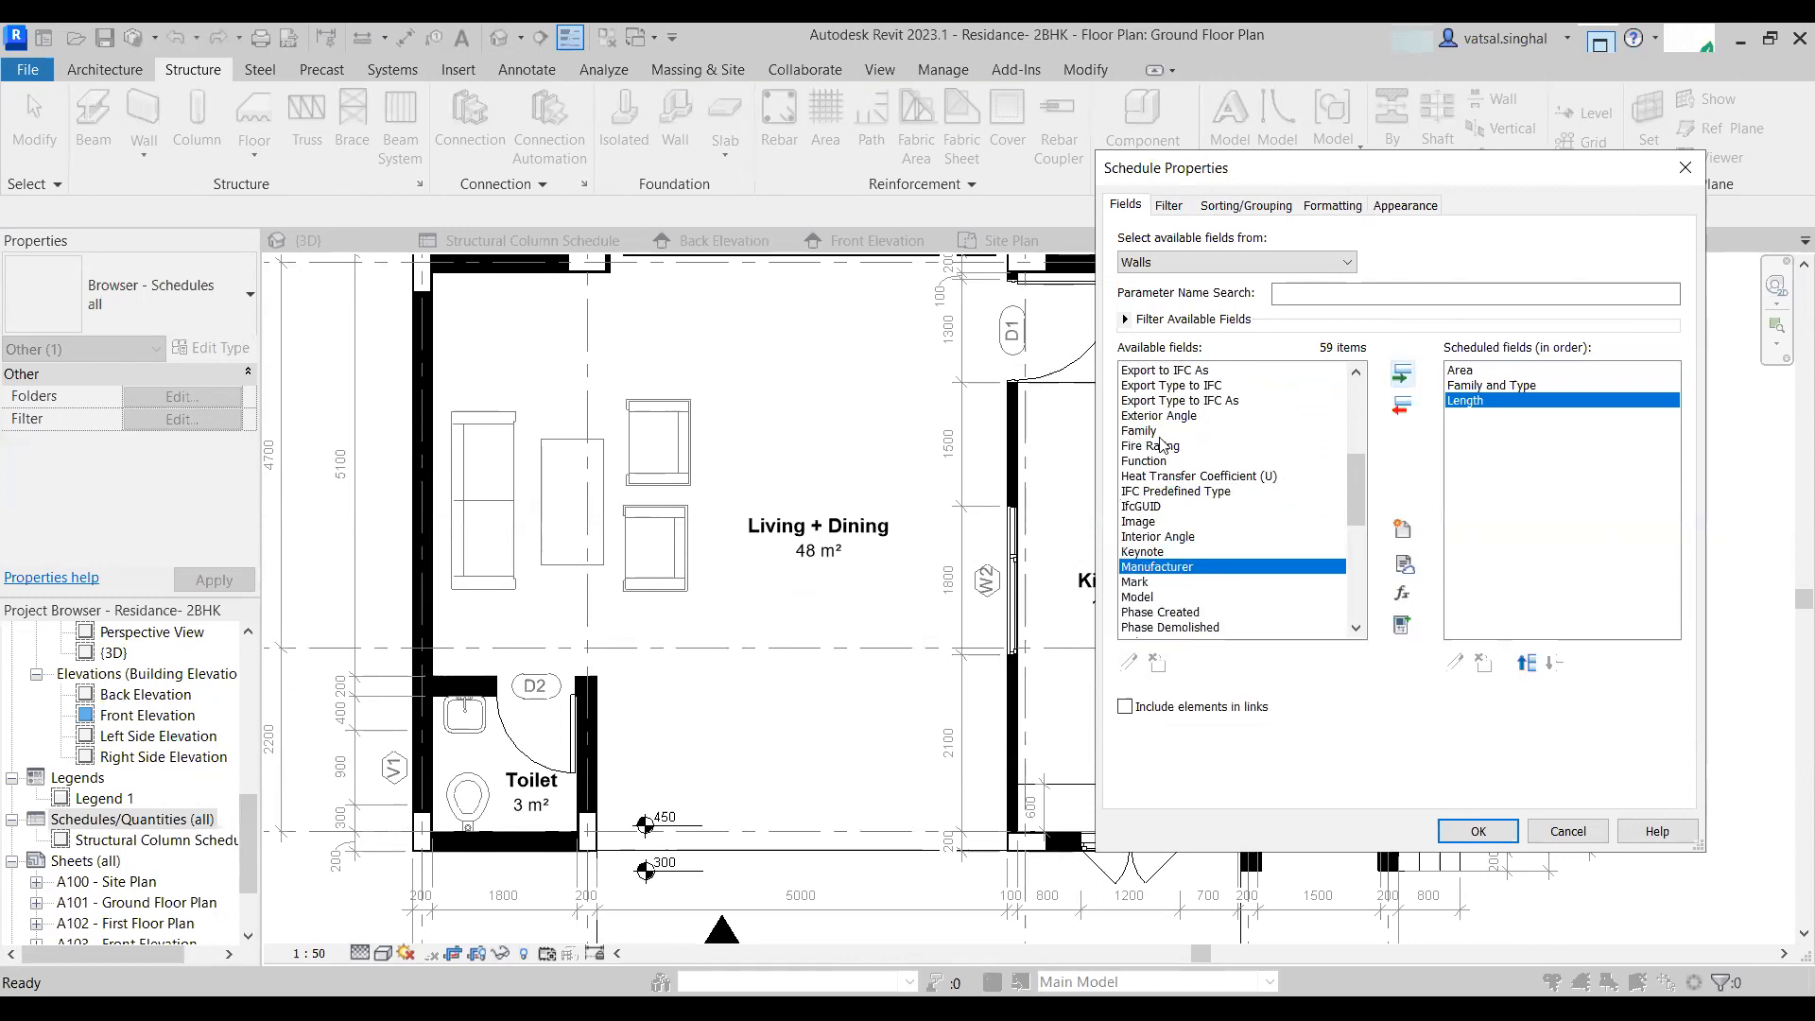
{"action": "scroll", "coordinate": [1162, 445], "scroll_direction": "up", "scroll_amount": 1}
{"action": "left_click", "coordinate": [1159, 508]}
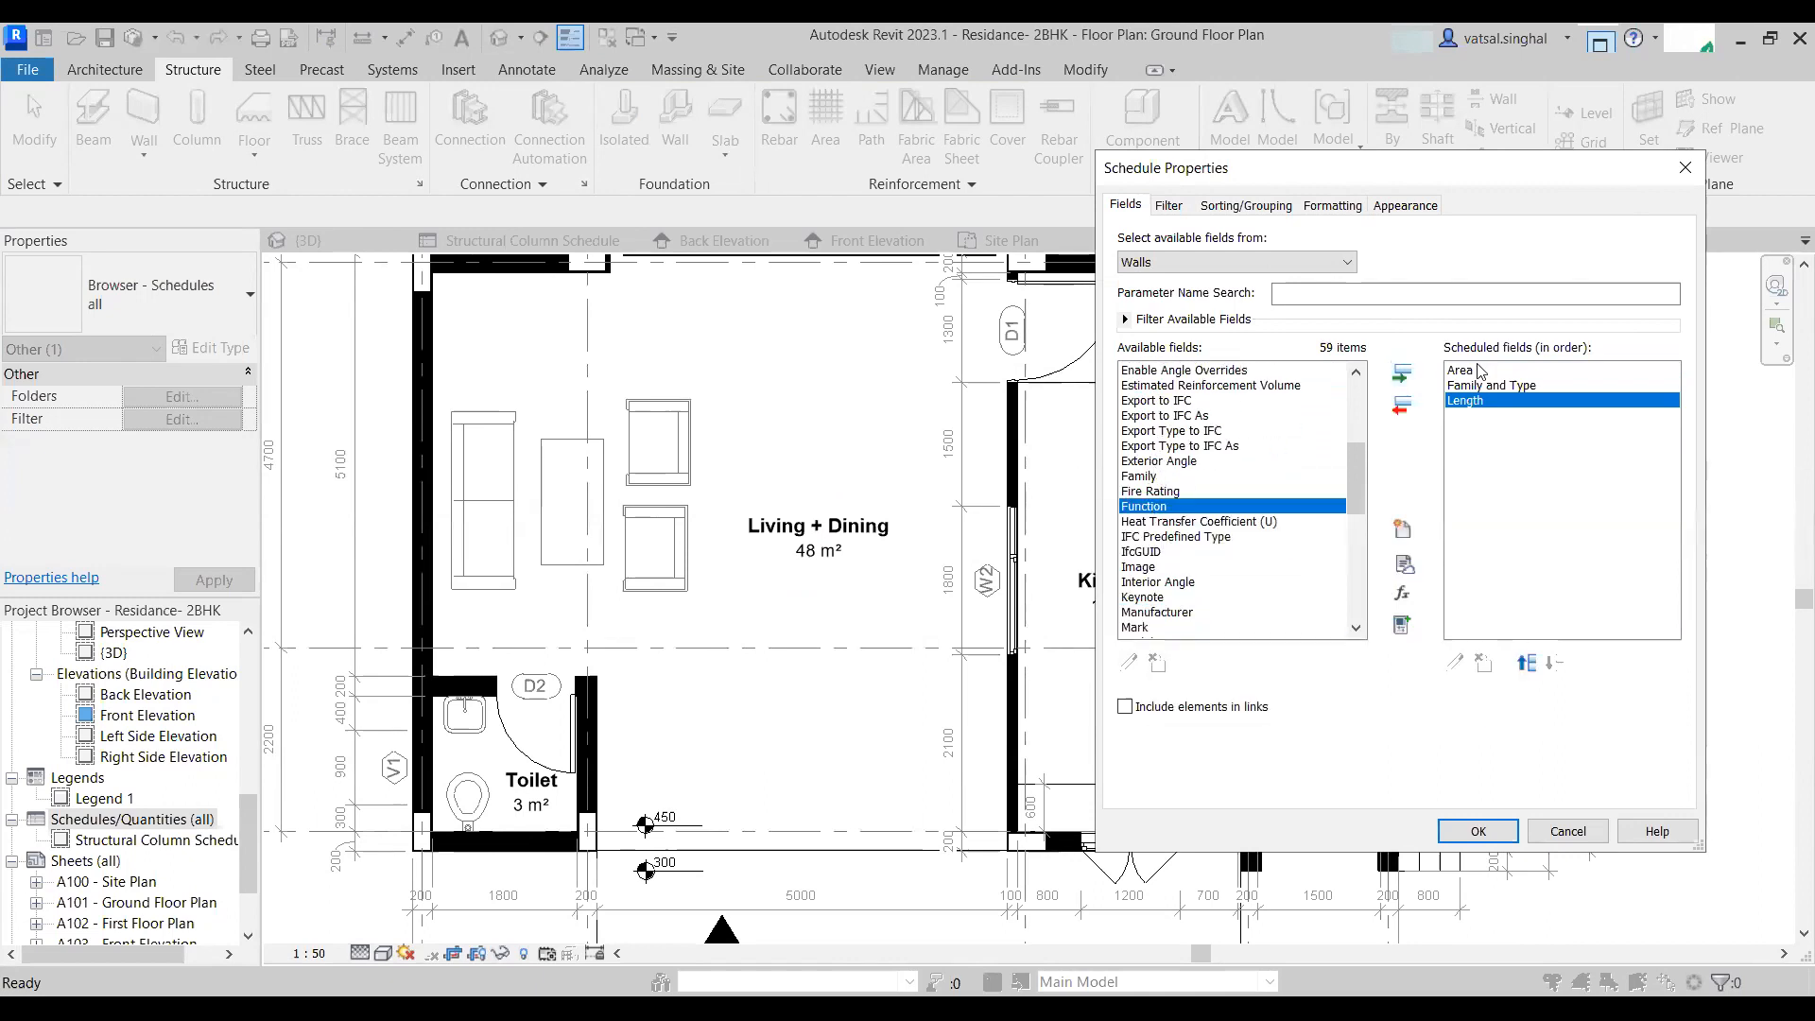
{"action": "left_click", "coordinate": [1402, 374]}
- Add the Width and Volume fields to the wall schedule
{"action": "scroll", "coordinate": [1159, 605], "scroll_direction": "down", "scroll_amount": 1}
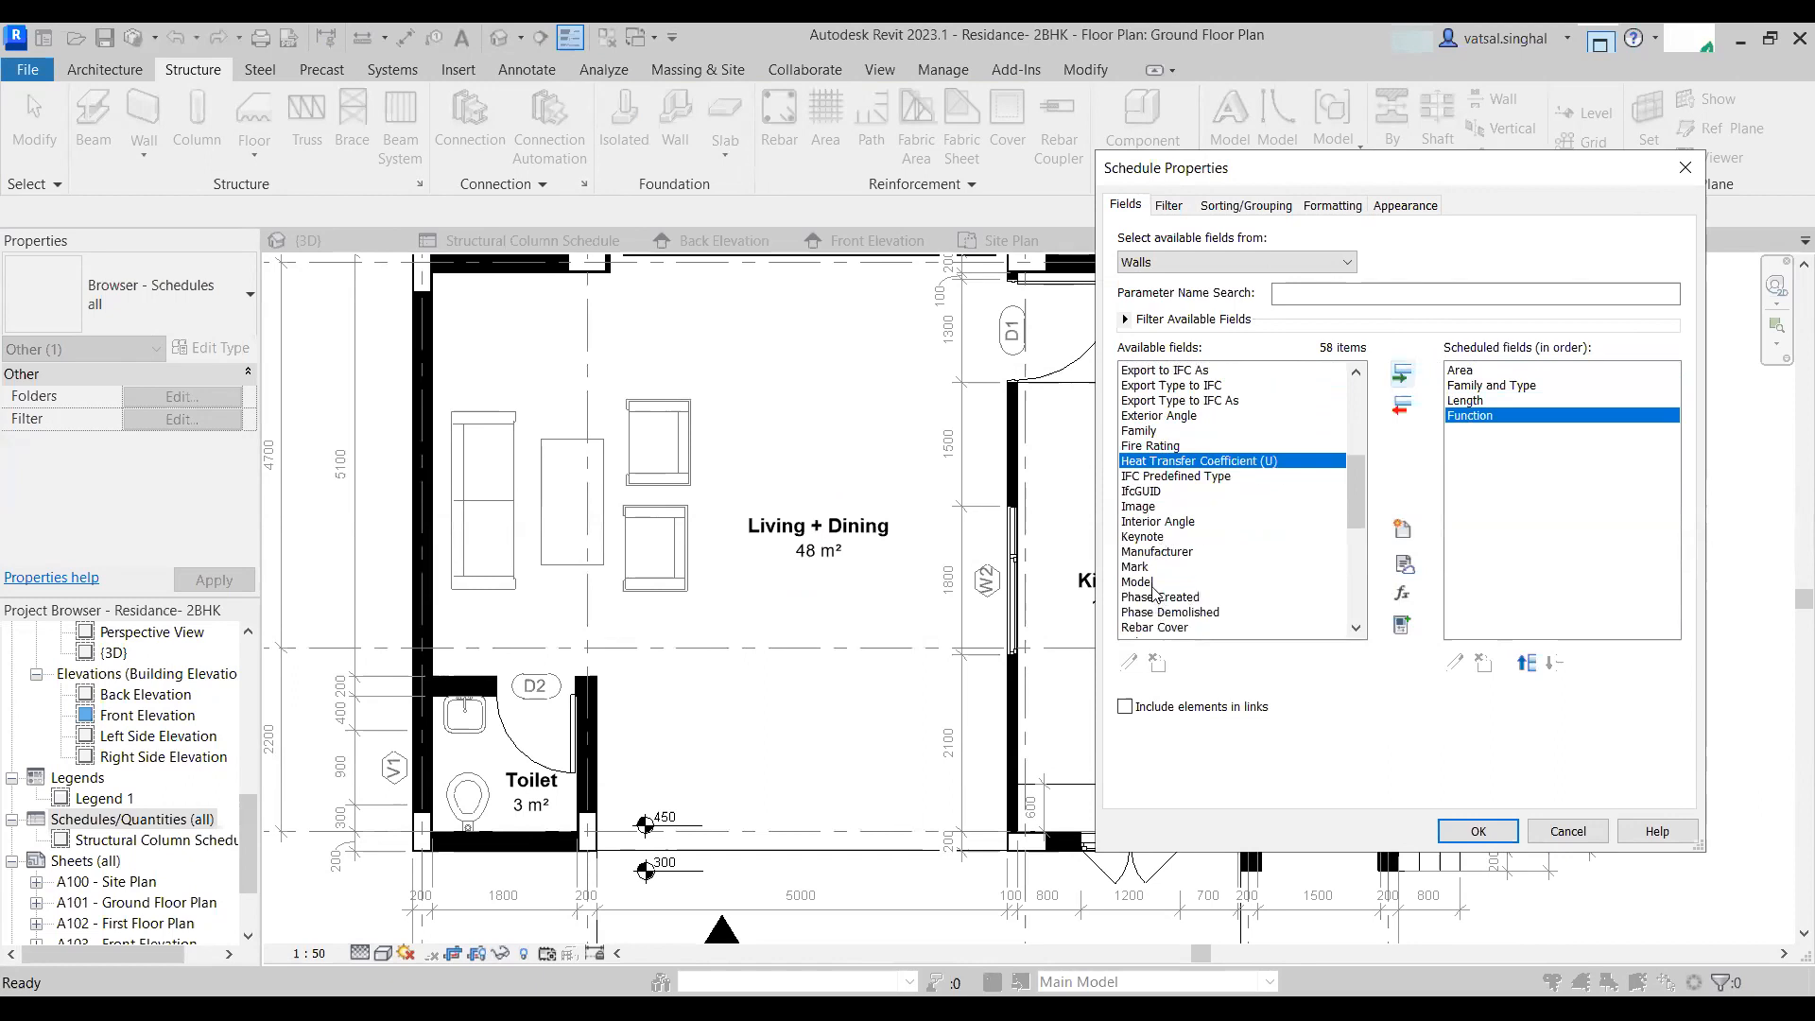
{"action": "scroll", "coordinate": [1163, 596], "scroll_direction": "down", "scroll_amount": 1}
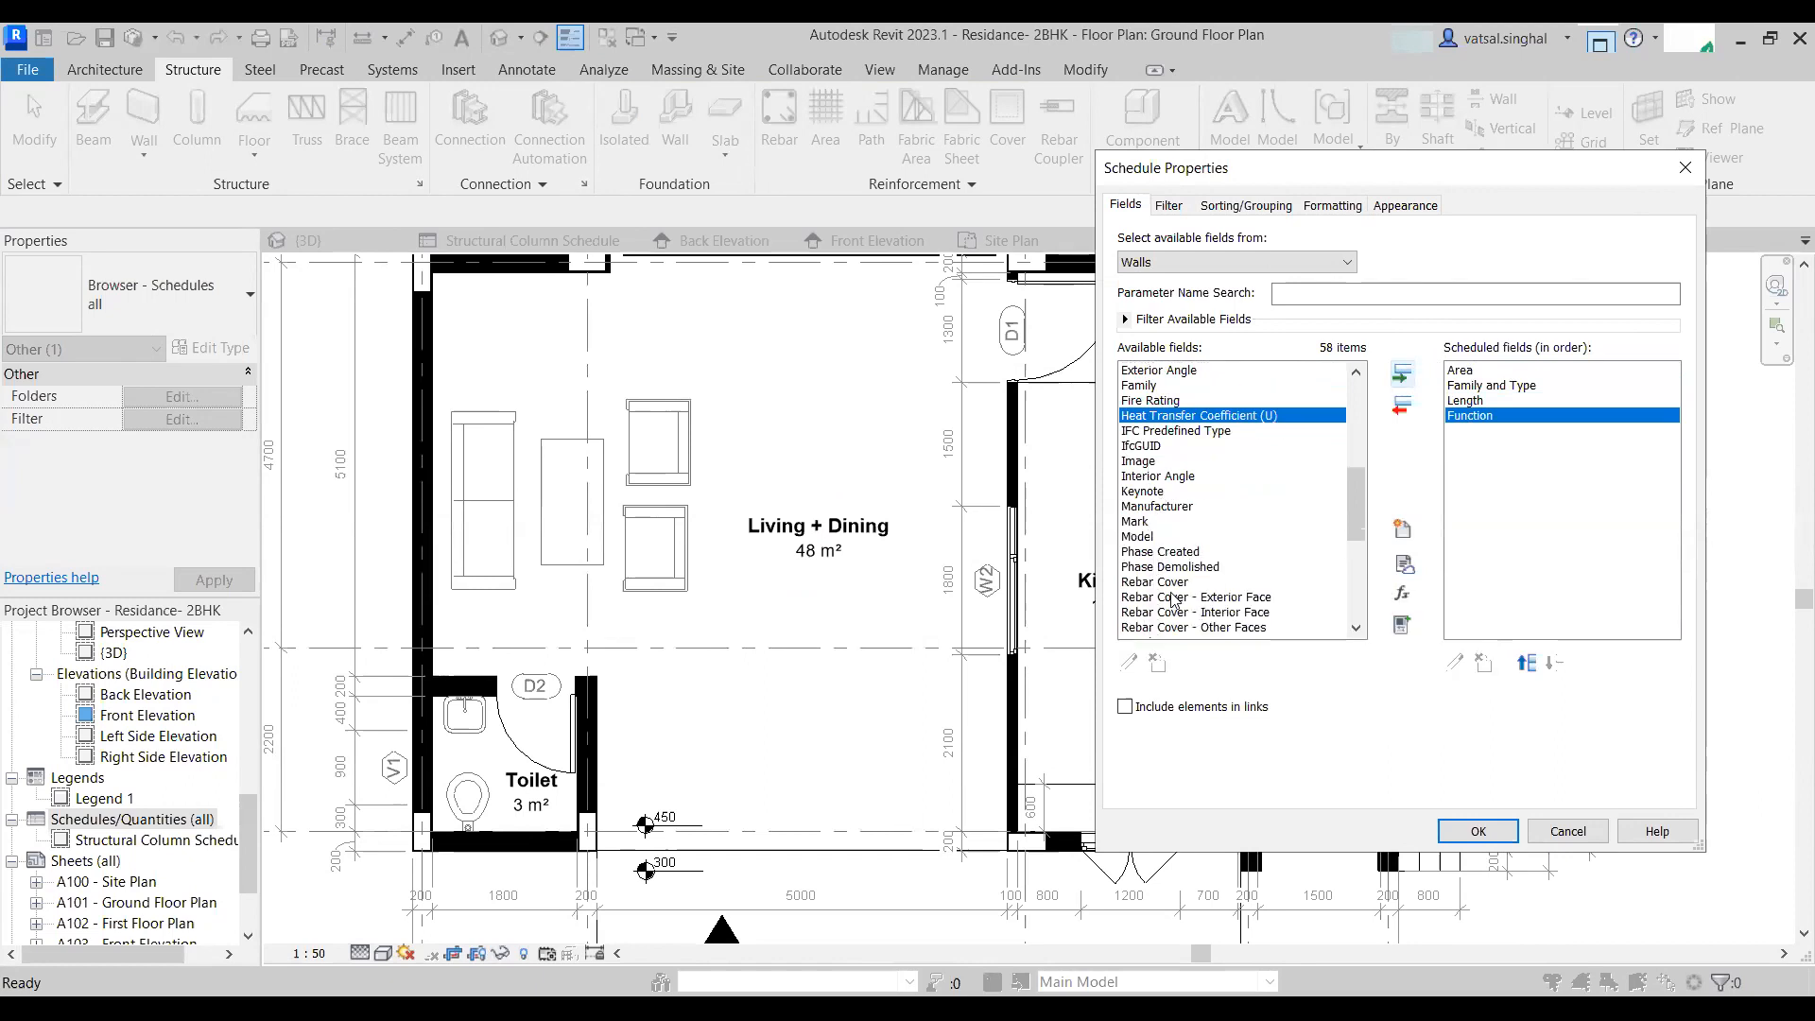
{"action": "scroll", "coordinate": [1172, 598], "scroll_direction": "down", "scroll_amount": 4}
{"action": "scroll", "coordinate": [1151, 605], "scroll_direction": "down", "scroll_amount": 2}
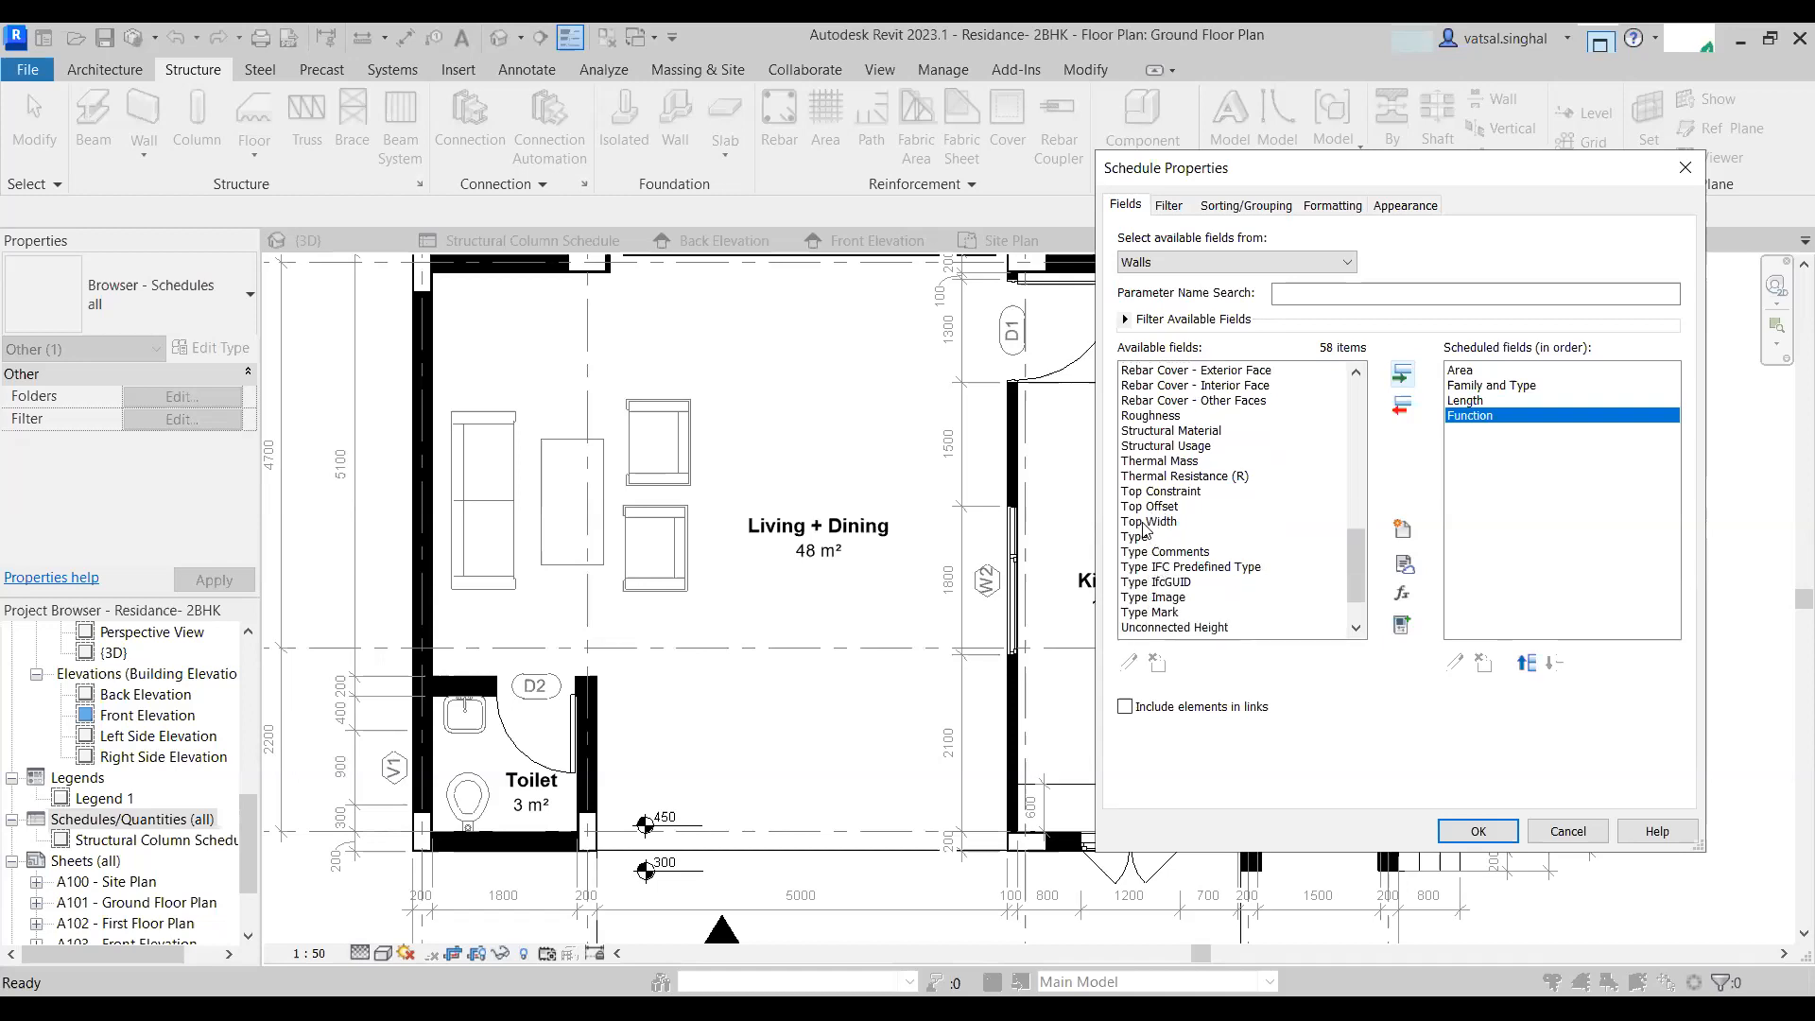
{"action": "scroll", "coordinate": [1149, 548], "scroll_direction": "down", "scroll_amount": 2}
{"action": "double_click", "coordinate": [1149, 612]}
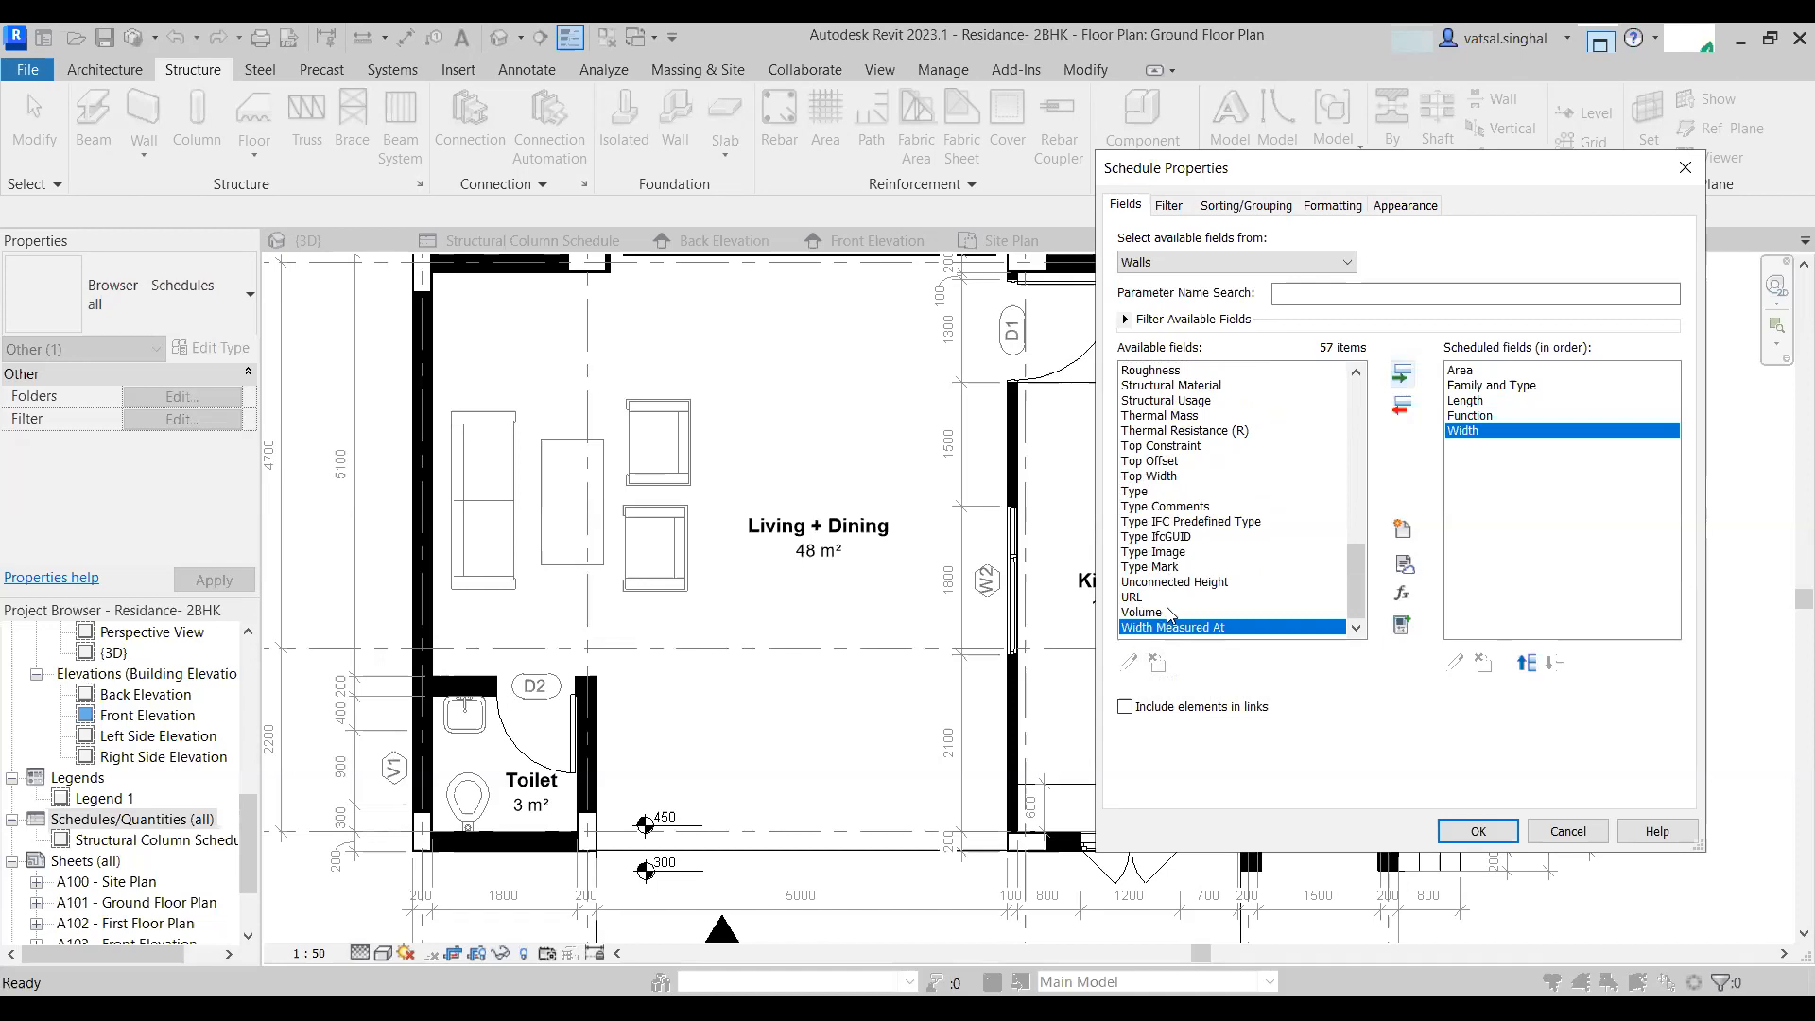
{"action": "left_click", "coordinate": [1144, 612]}
{"action": "left_click", "coordinate": [1402, 374]}
- Add the Unconnected Height field to the wall schedule
{"action": "scroll", "coordinate": [1208, 526], "scroll_direction": "up", "scroll_amount": 2}
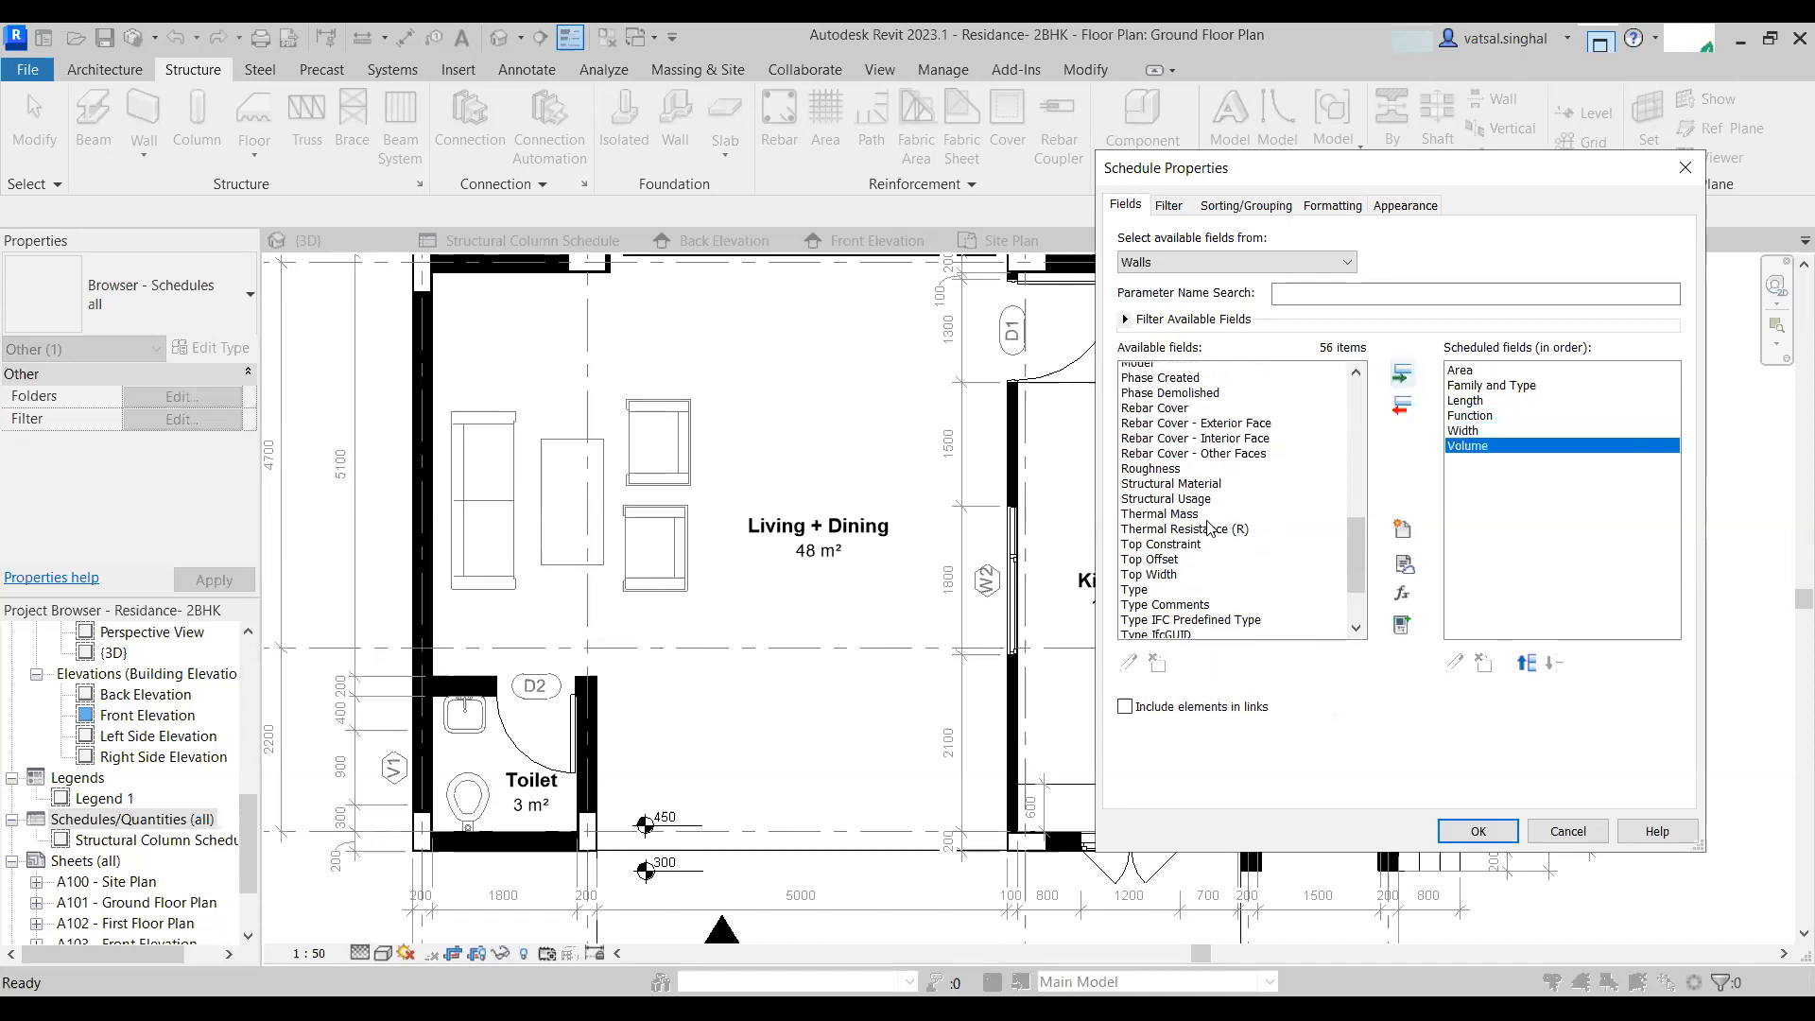
{"action": "scroll", "coordinate": [1208, 527], "scroll_direction": "up", "scroll_amount": 8}
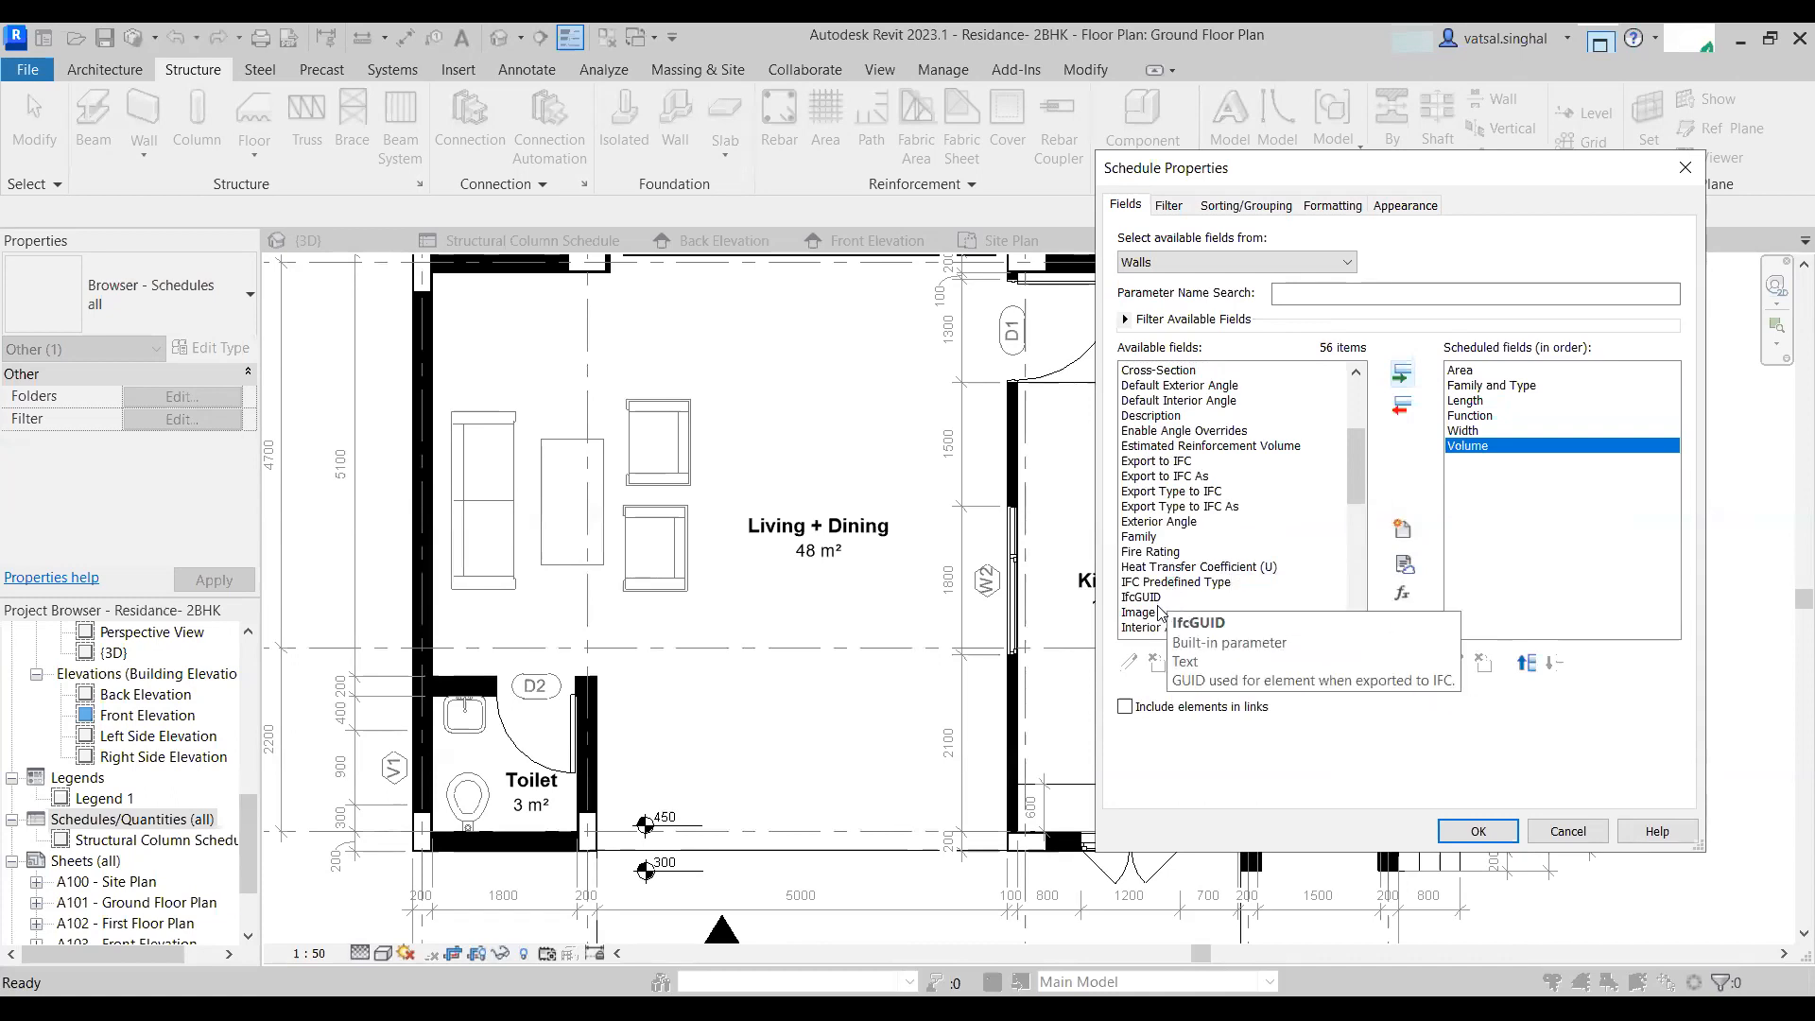
{"action": "scroll", "coordinate": [1163, 613], "scroll_direction": "up", "scroll_amount": 3}
{"action": "scroll", "coordinate": [1168, 613], "scroll_direction": "up", "scroll_amount": 1}
{"action": "scroll", "coordinate": [1189, 495], "scroll_direction": "down", "scroll_amount": 13}
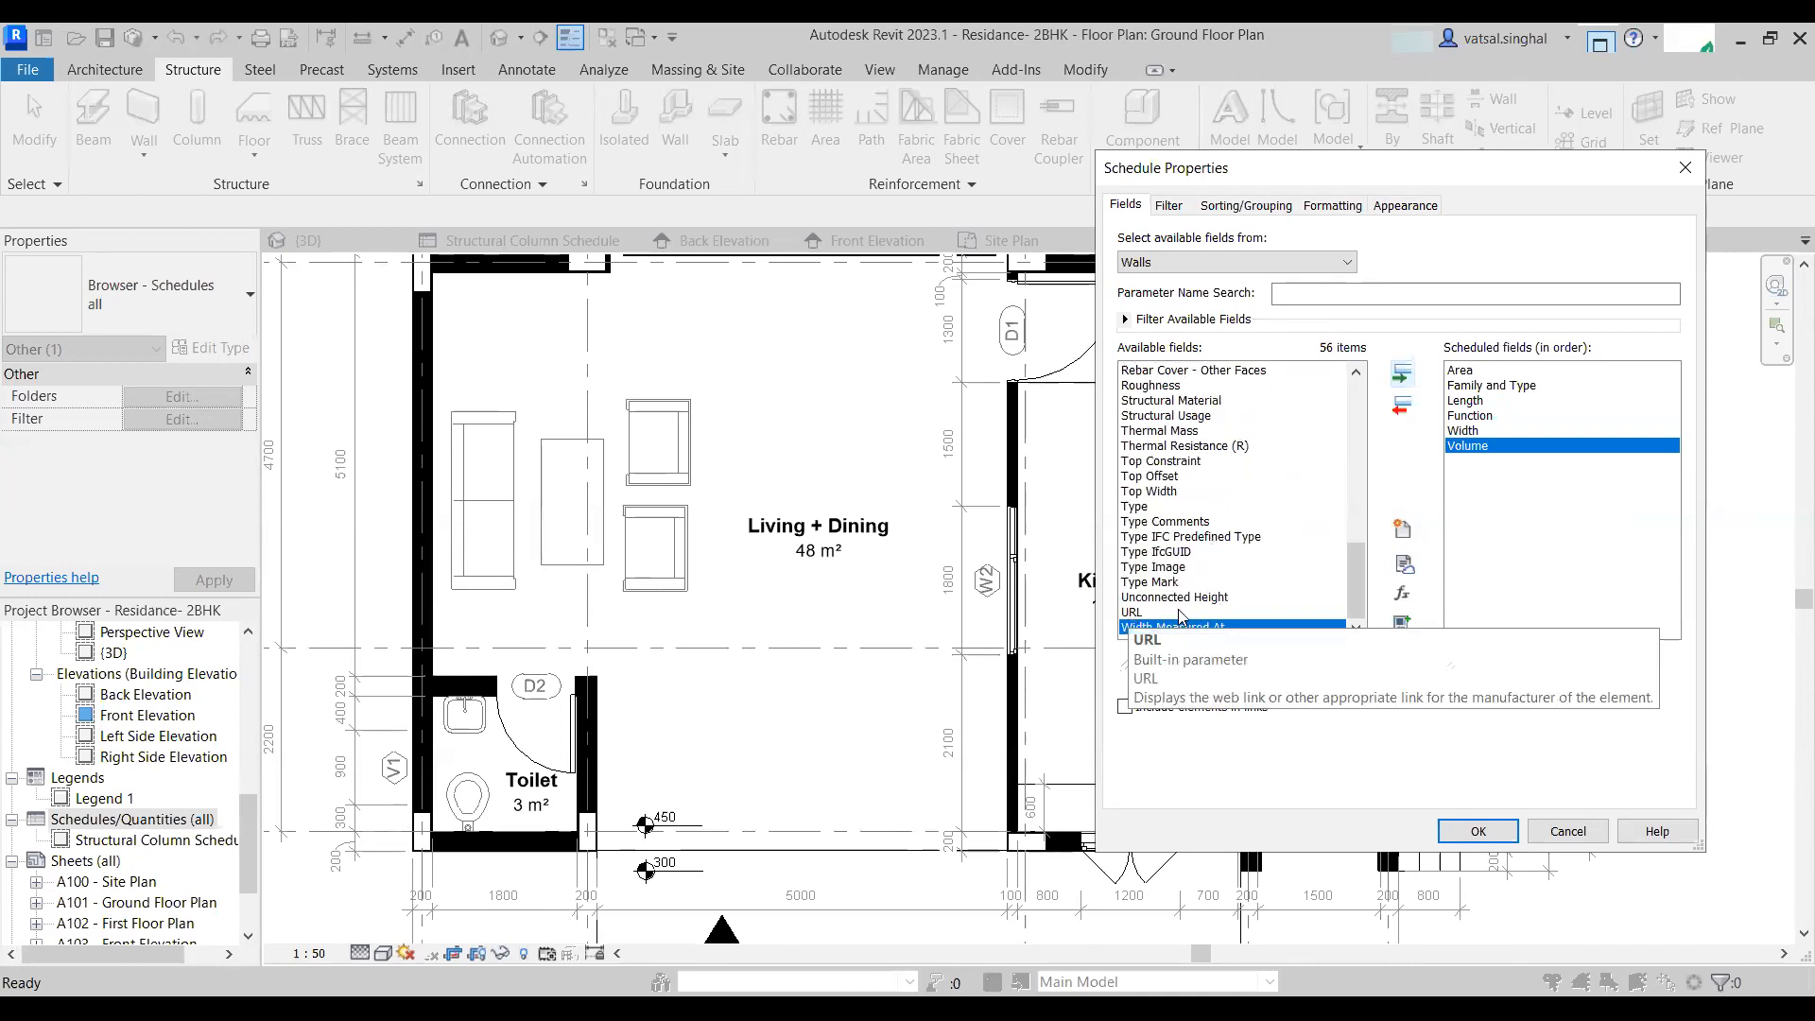
{"action": "left_click", "coordinate": [1146, 597]}
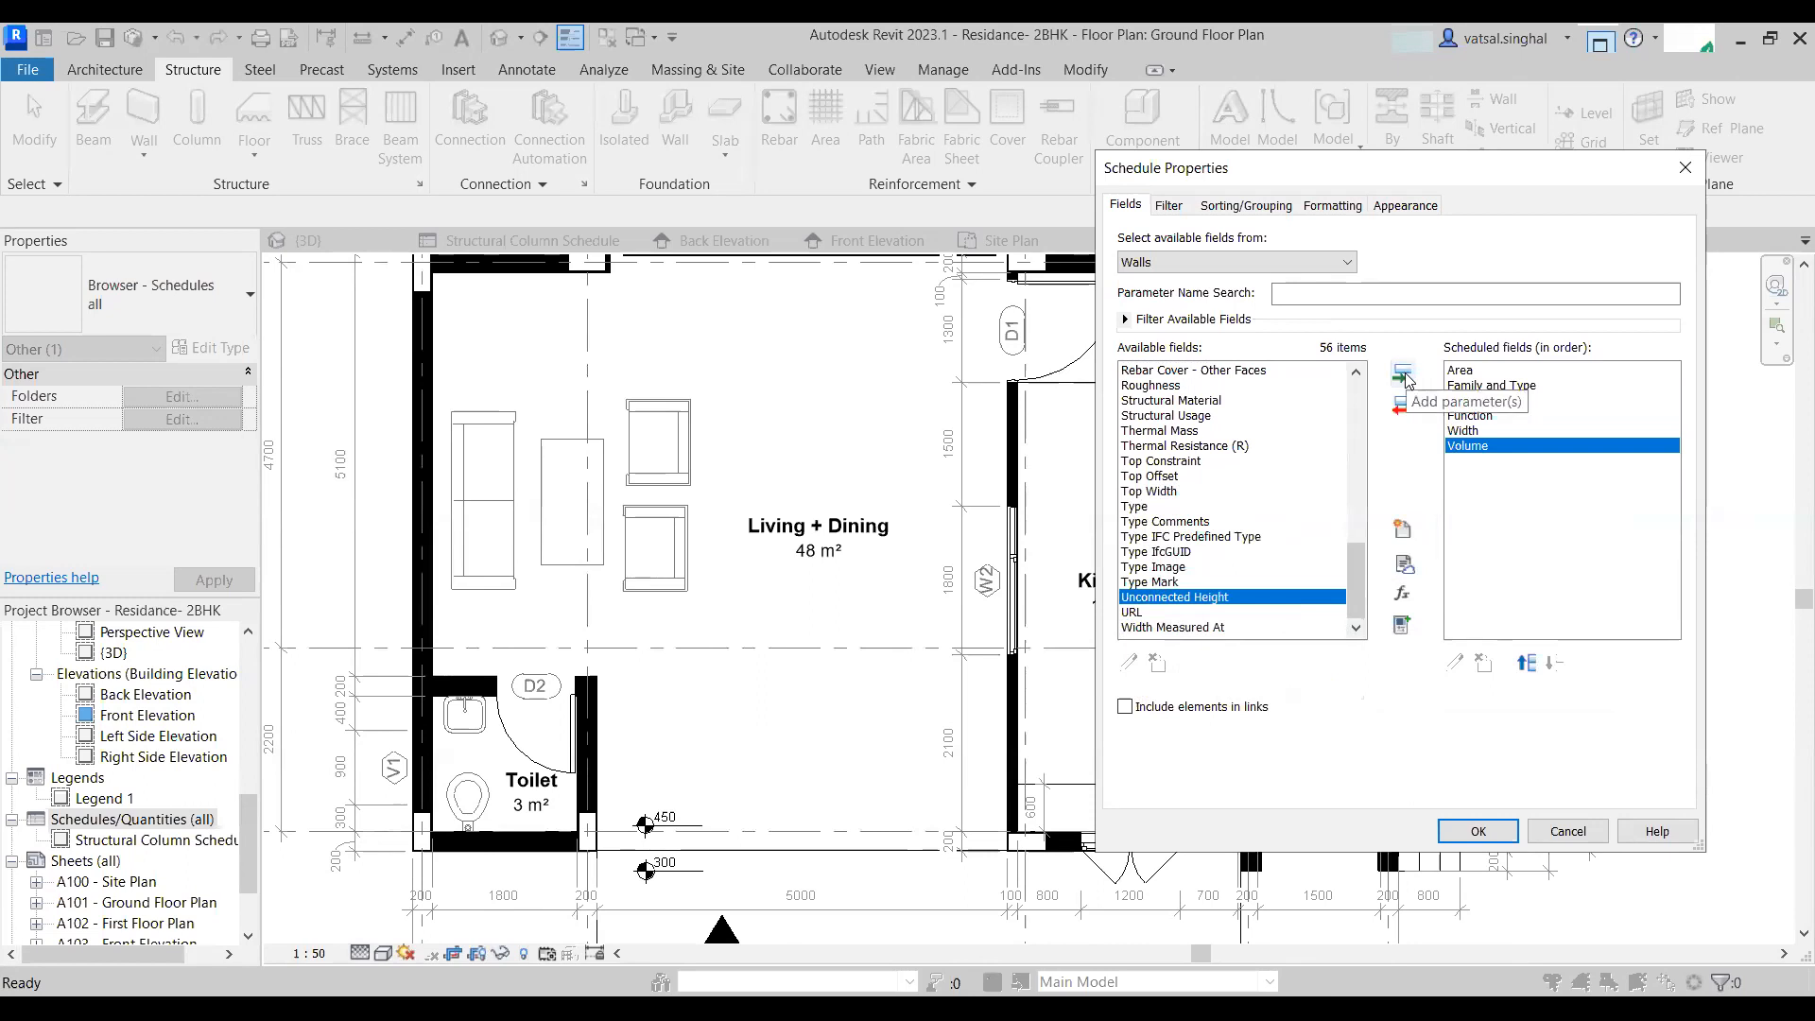
{"action": "scroll", "coordinate": [1255, 508], "scroll_direction": "up", "scroll_amount": 5}
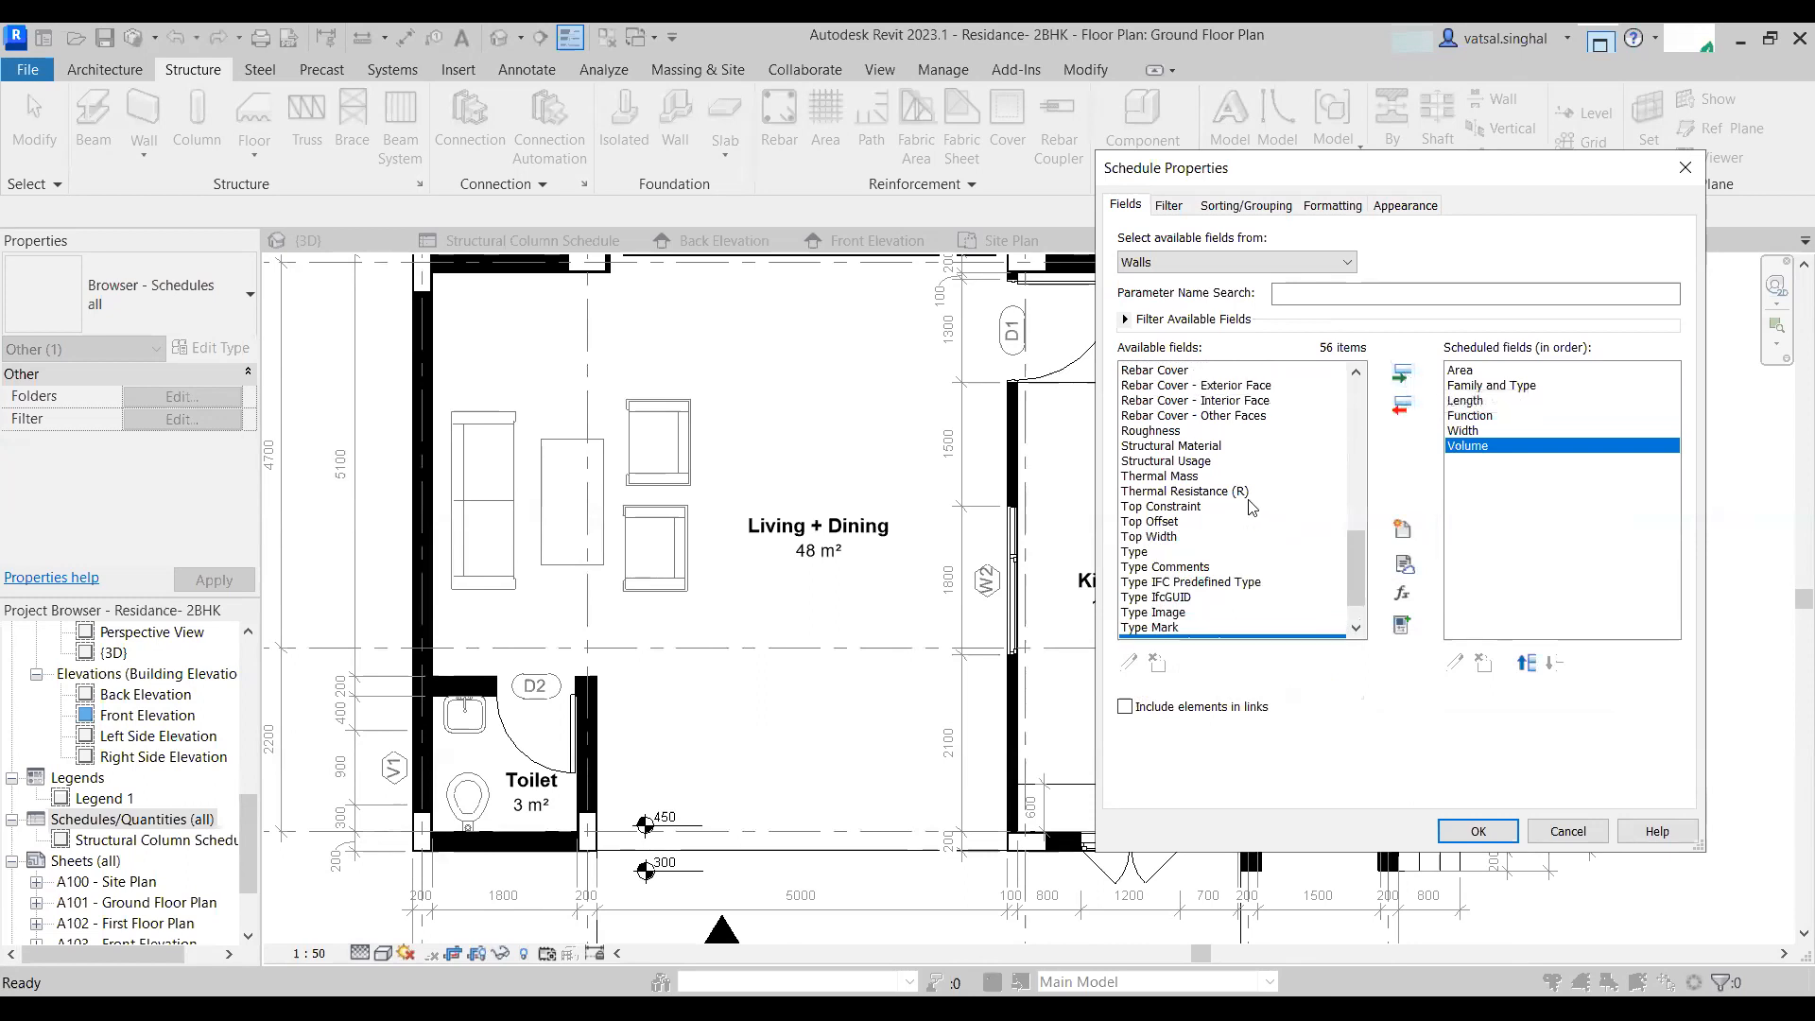
{"action": "scroll", "coordinate": [1254, 508], "scroll_direction": "up", "scroll_amount": 4}
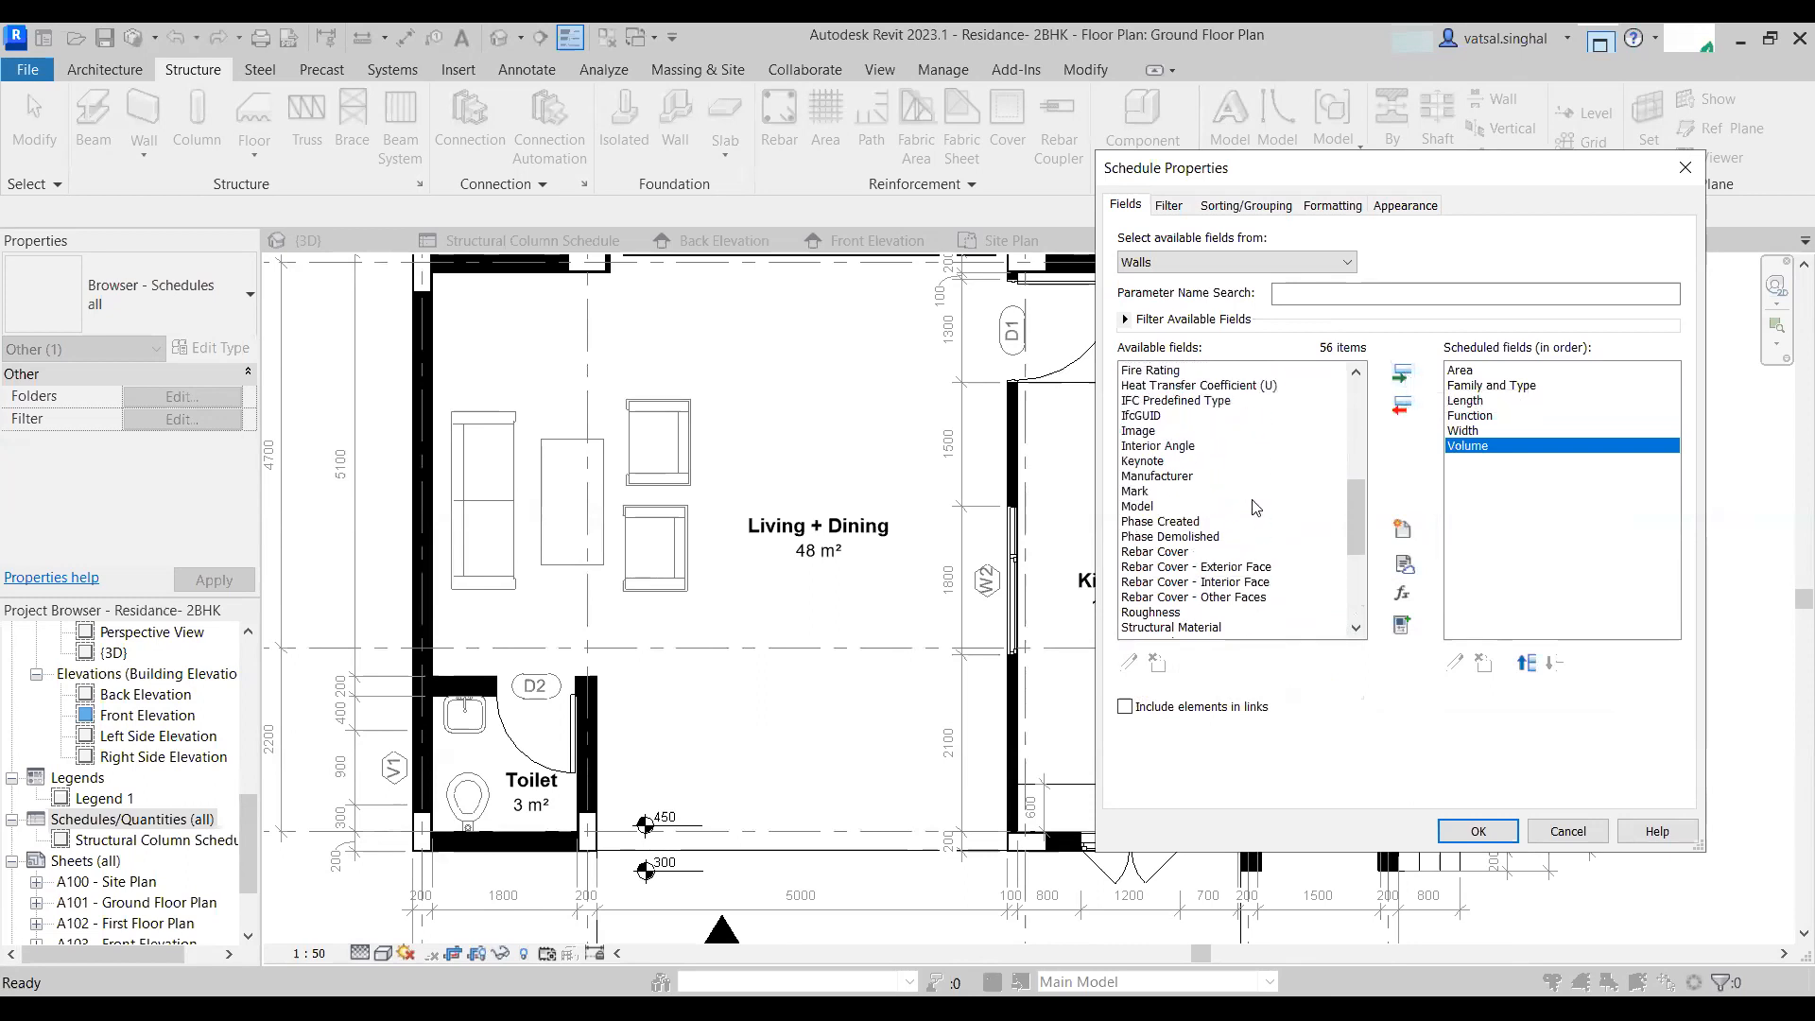
{"action": "scroll", "coordinate": [1254, 507], "scroll_direction": "down", "scroll_amount": 7}
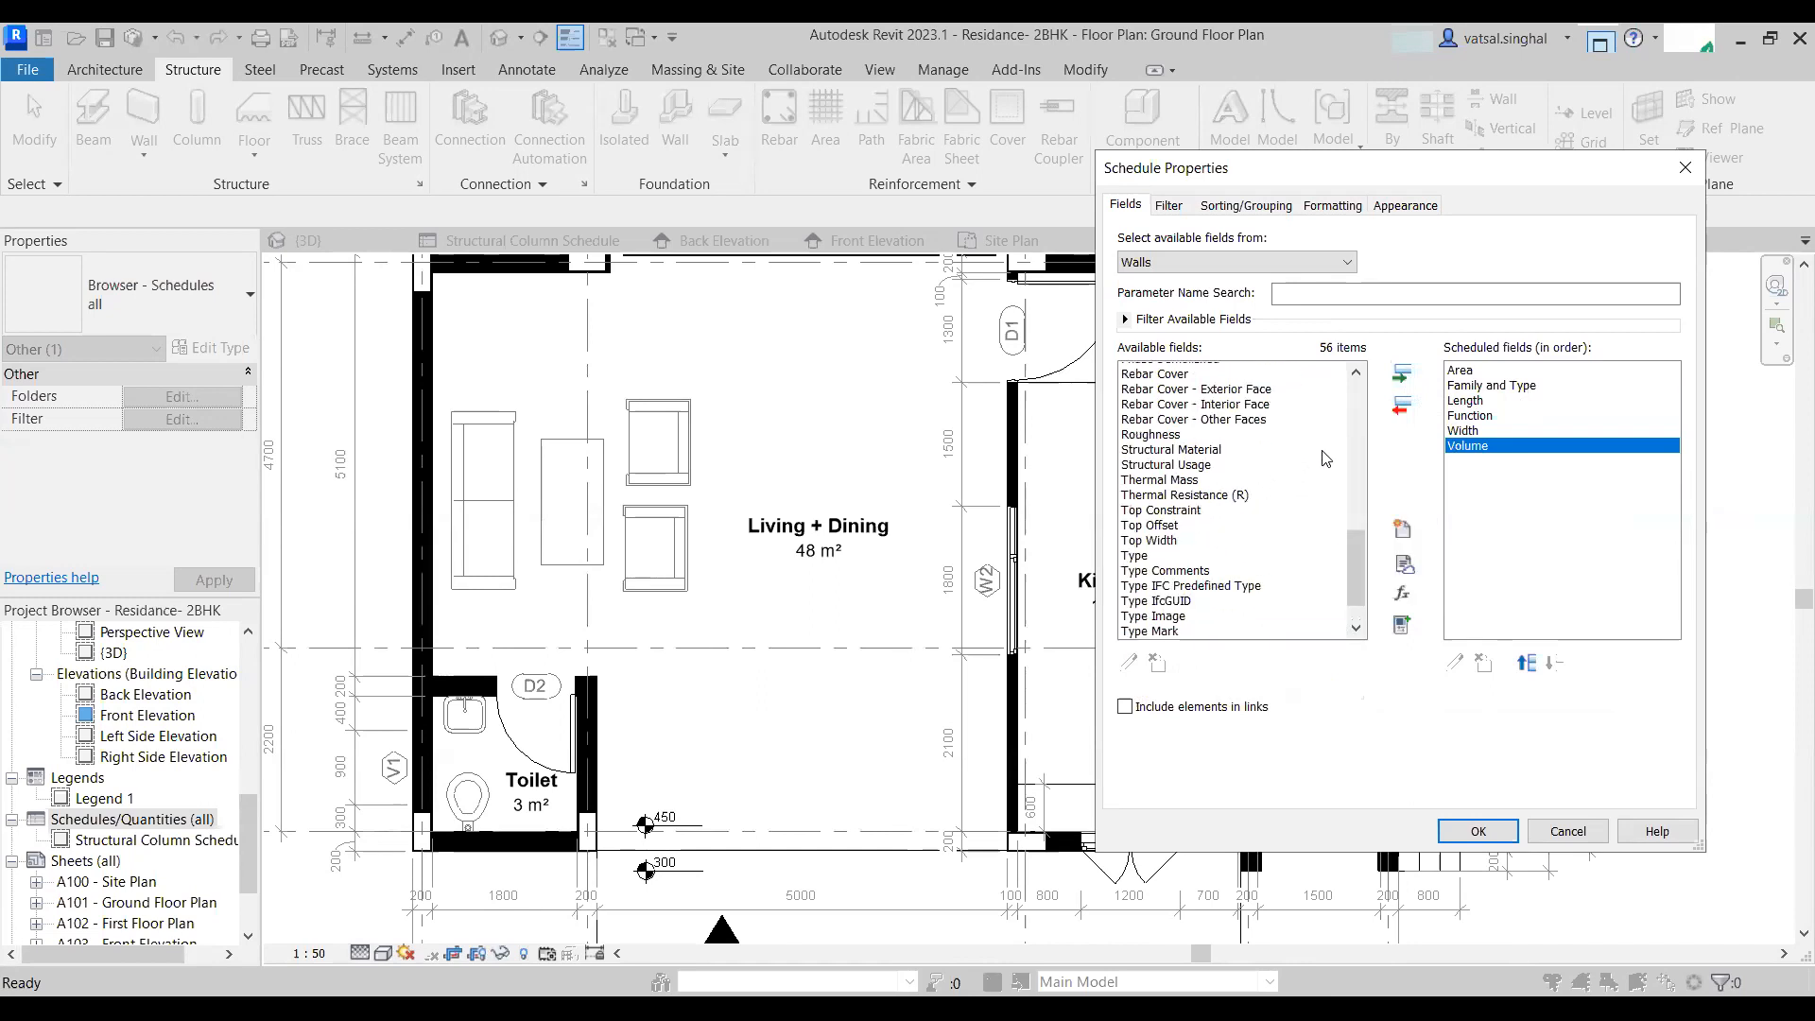
{"action": "left_click", "coordinate": [1181, 597]}
{"action": "left_click", "coordinate": [1402, 378]}
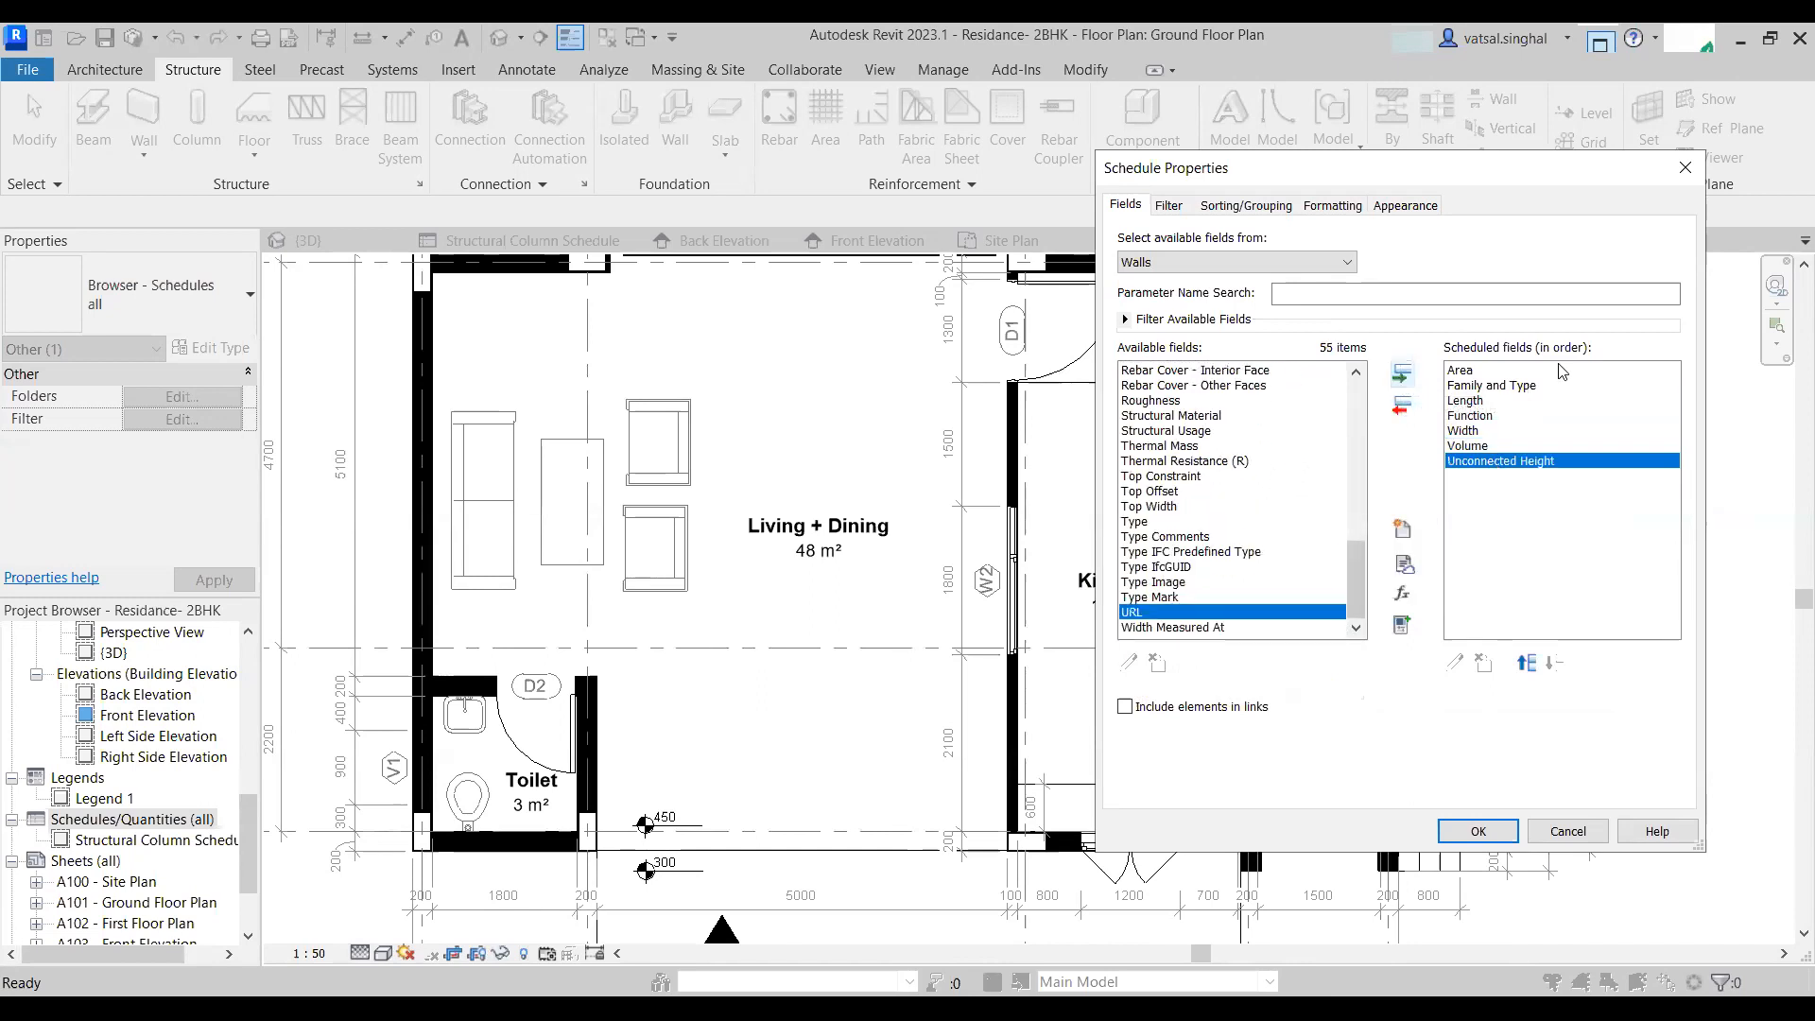
- Reorder the wall schedule fields so Family and Type comes first and Function second
{"action": "left_click", "coordinate": [1490, 389]}
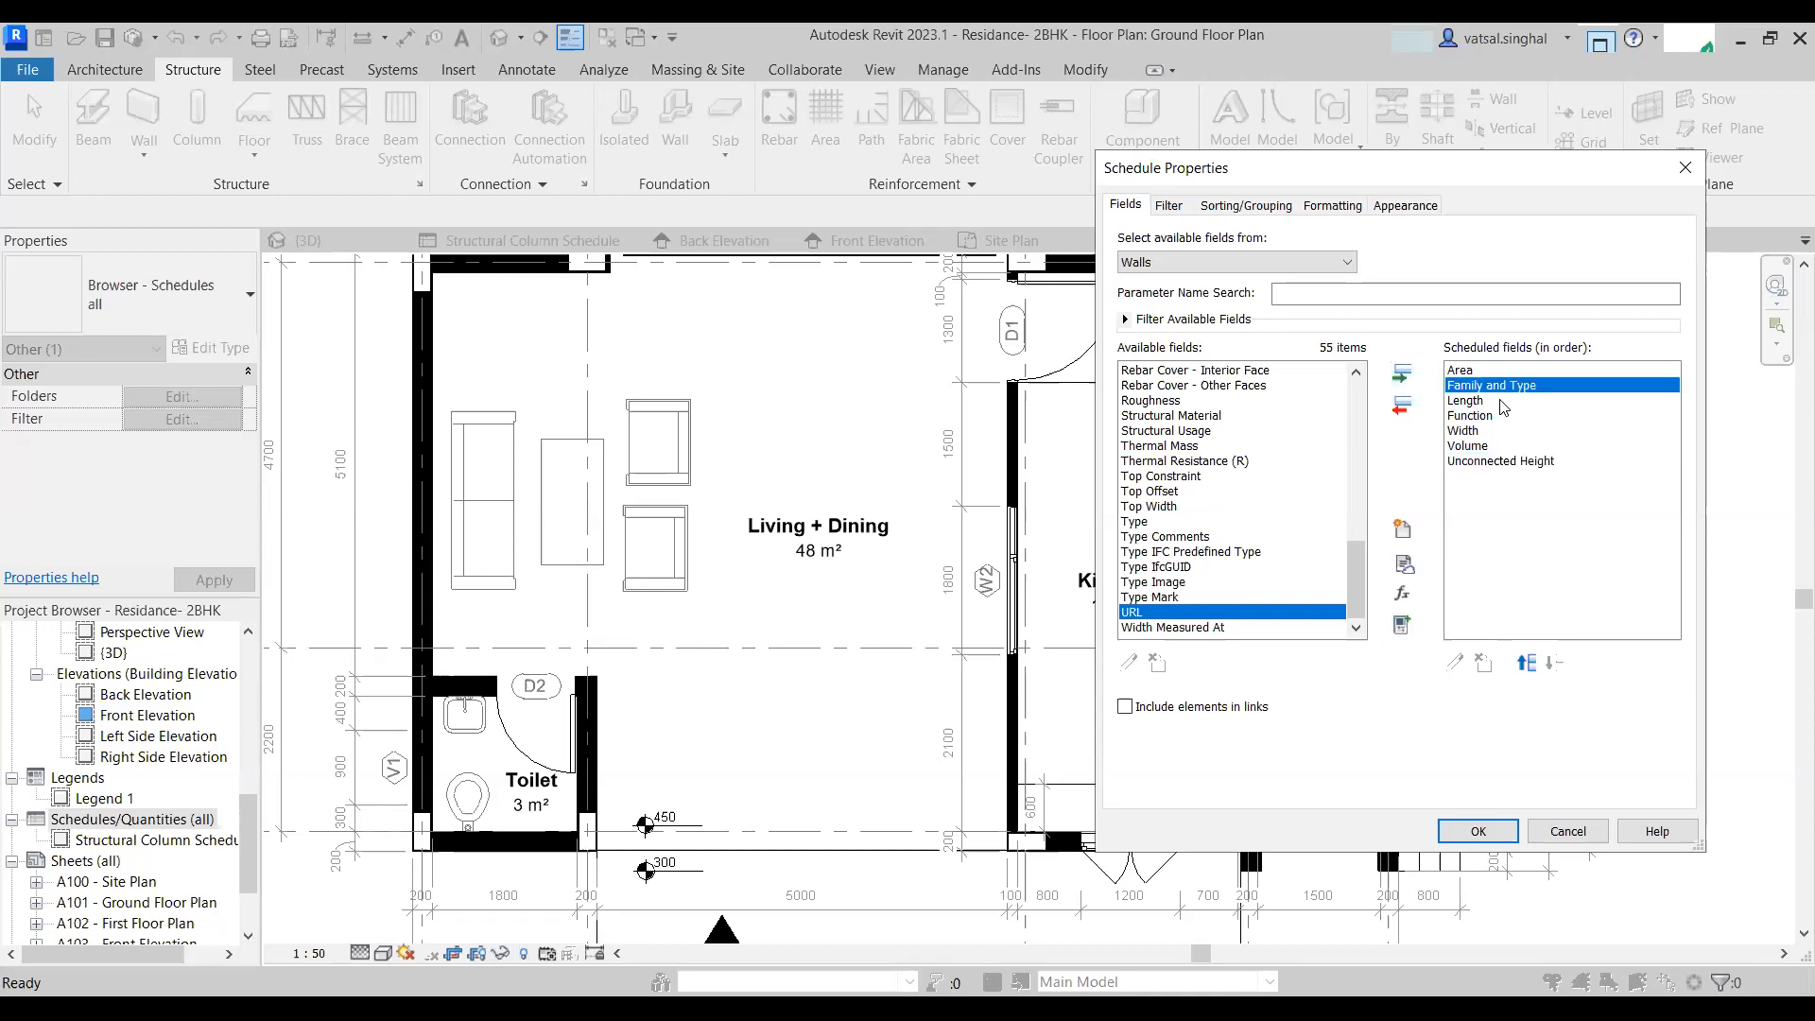
{"action": "left_click", "coordinate": [1527, 662]}
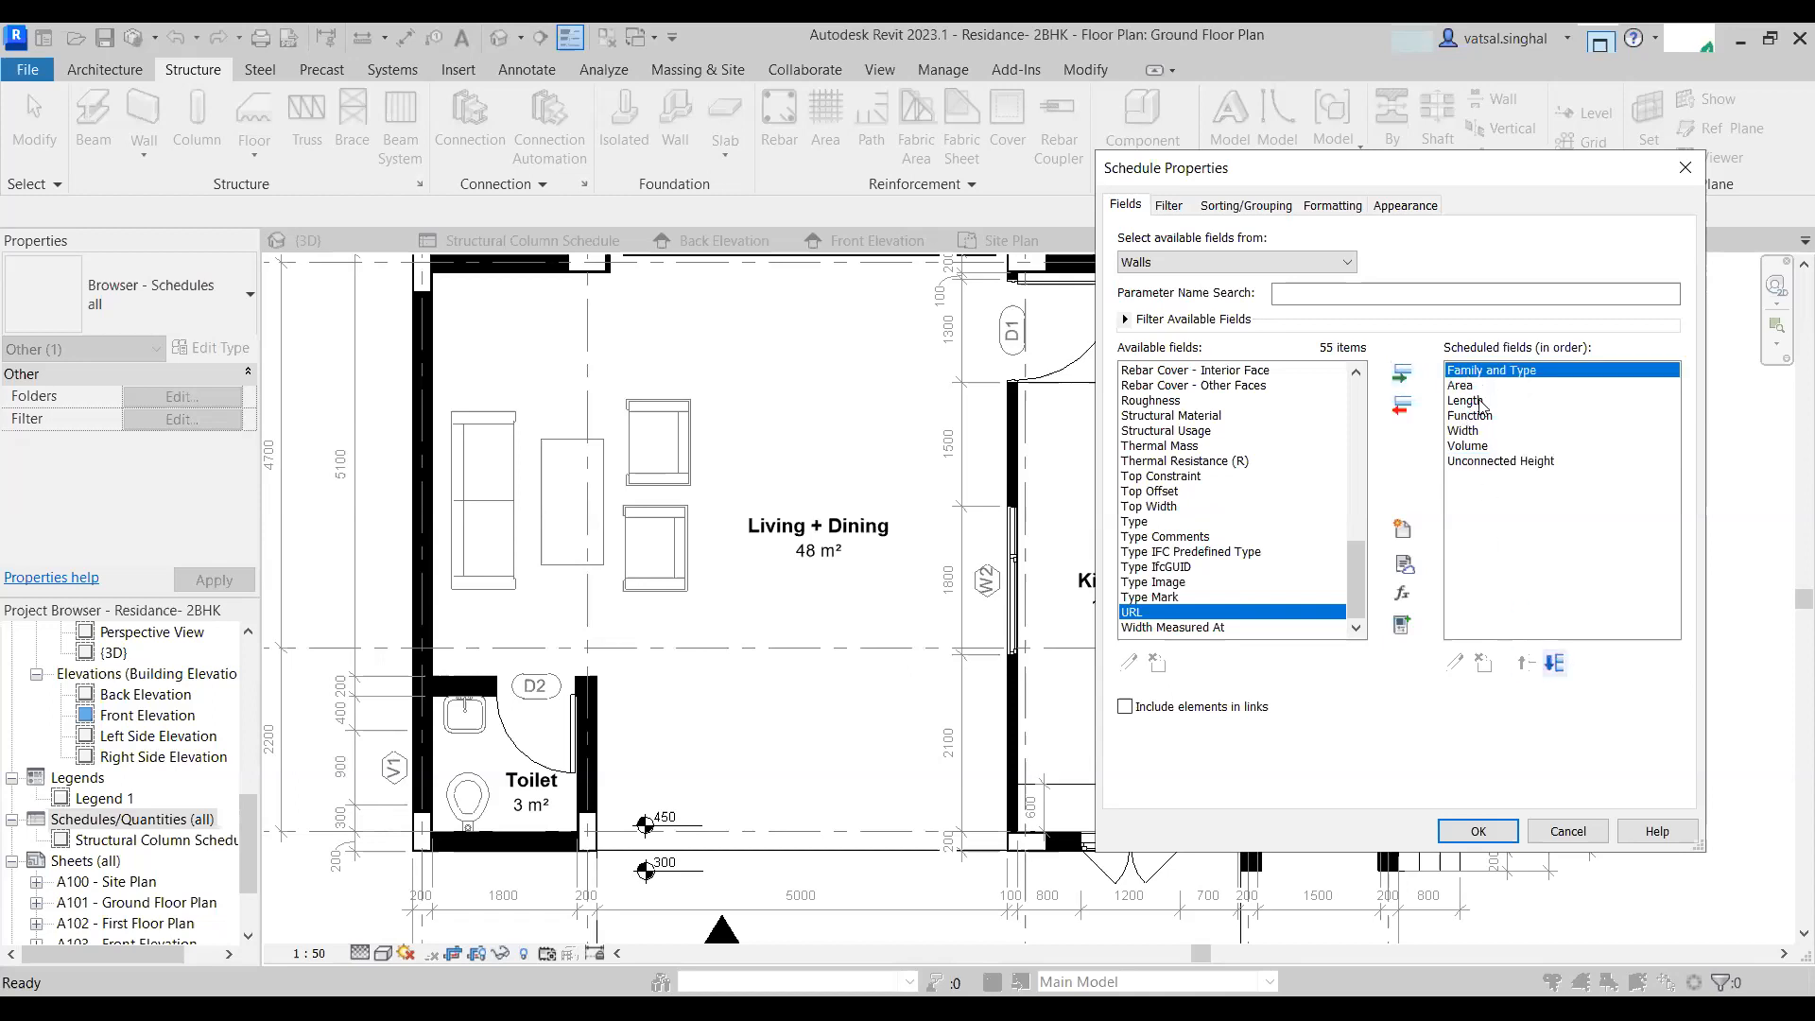
{"action": "left_click", "coordinate": [1470, 416]}
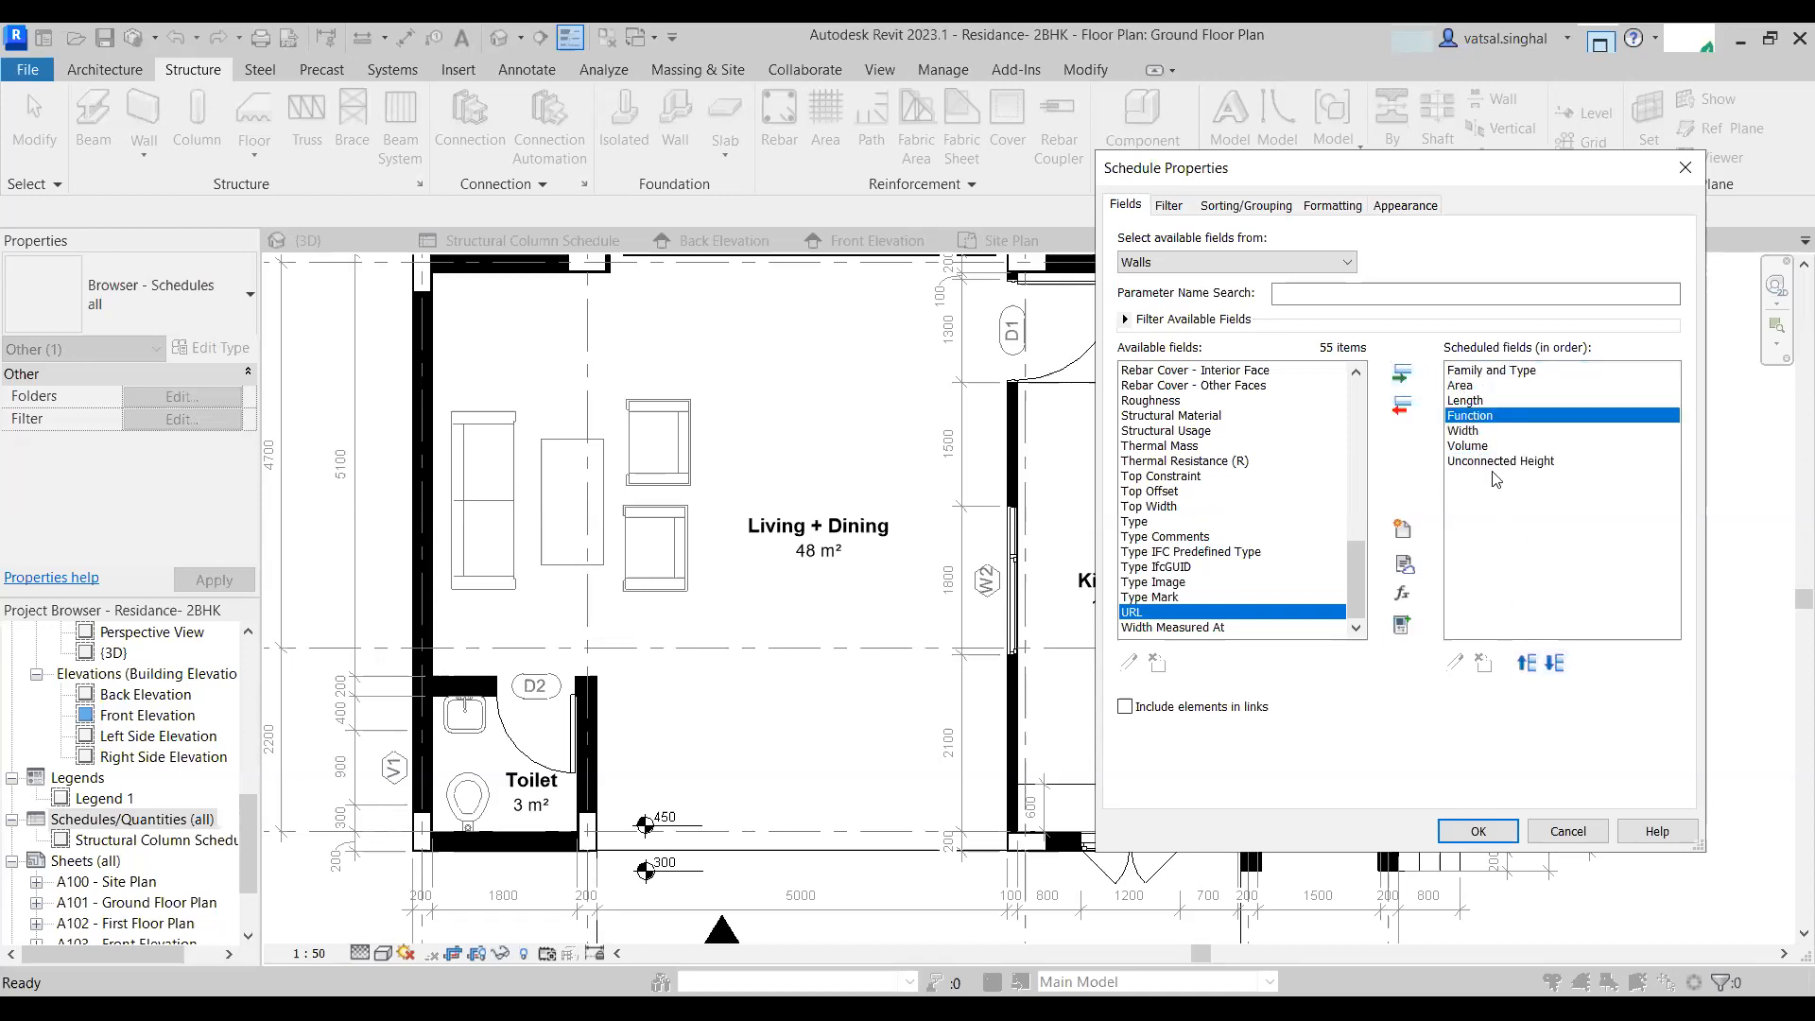
{"action": "left_click", "coordinate": [1527, 663]}
{"action": "left_click", "coordinate": [1526, 663]}
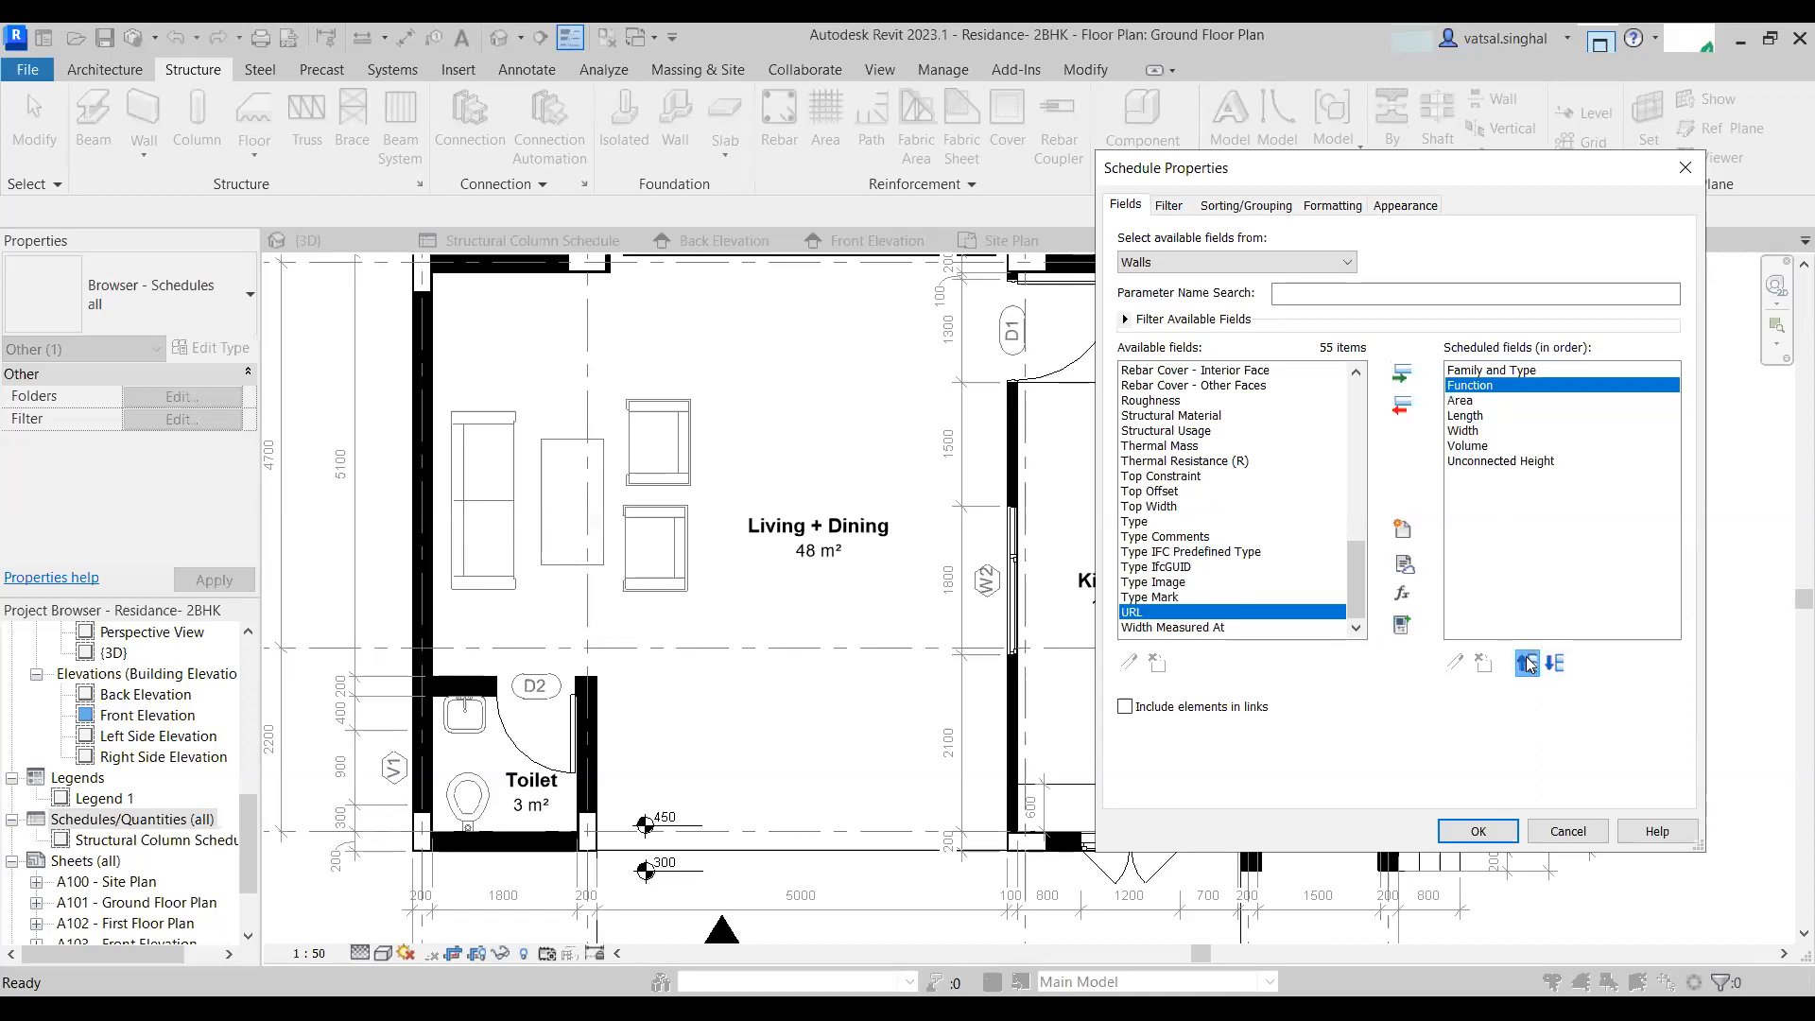
- Remove the Unconnected Height field and move Area below Width, then apply the field changes
{"action": "left_click", "coordinate": [1470, 461]}
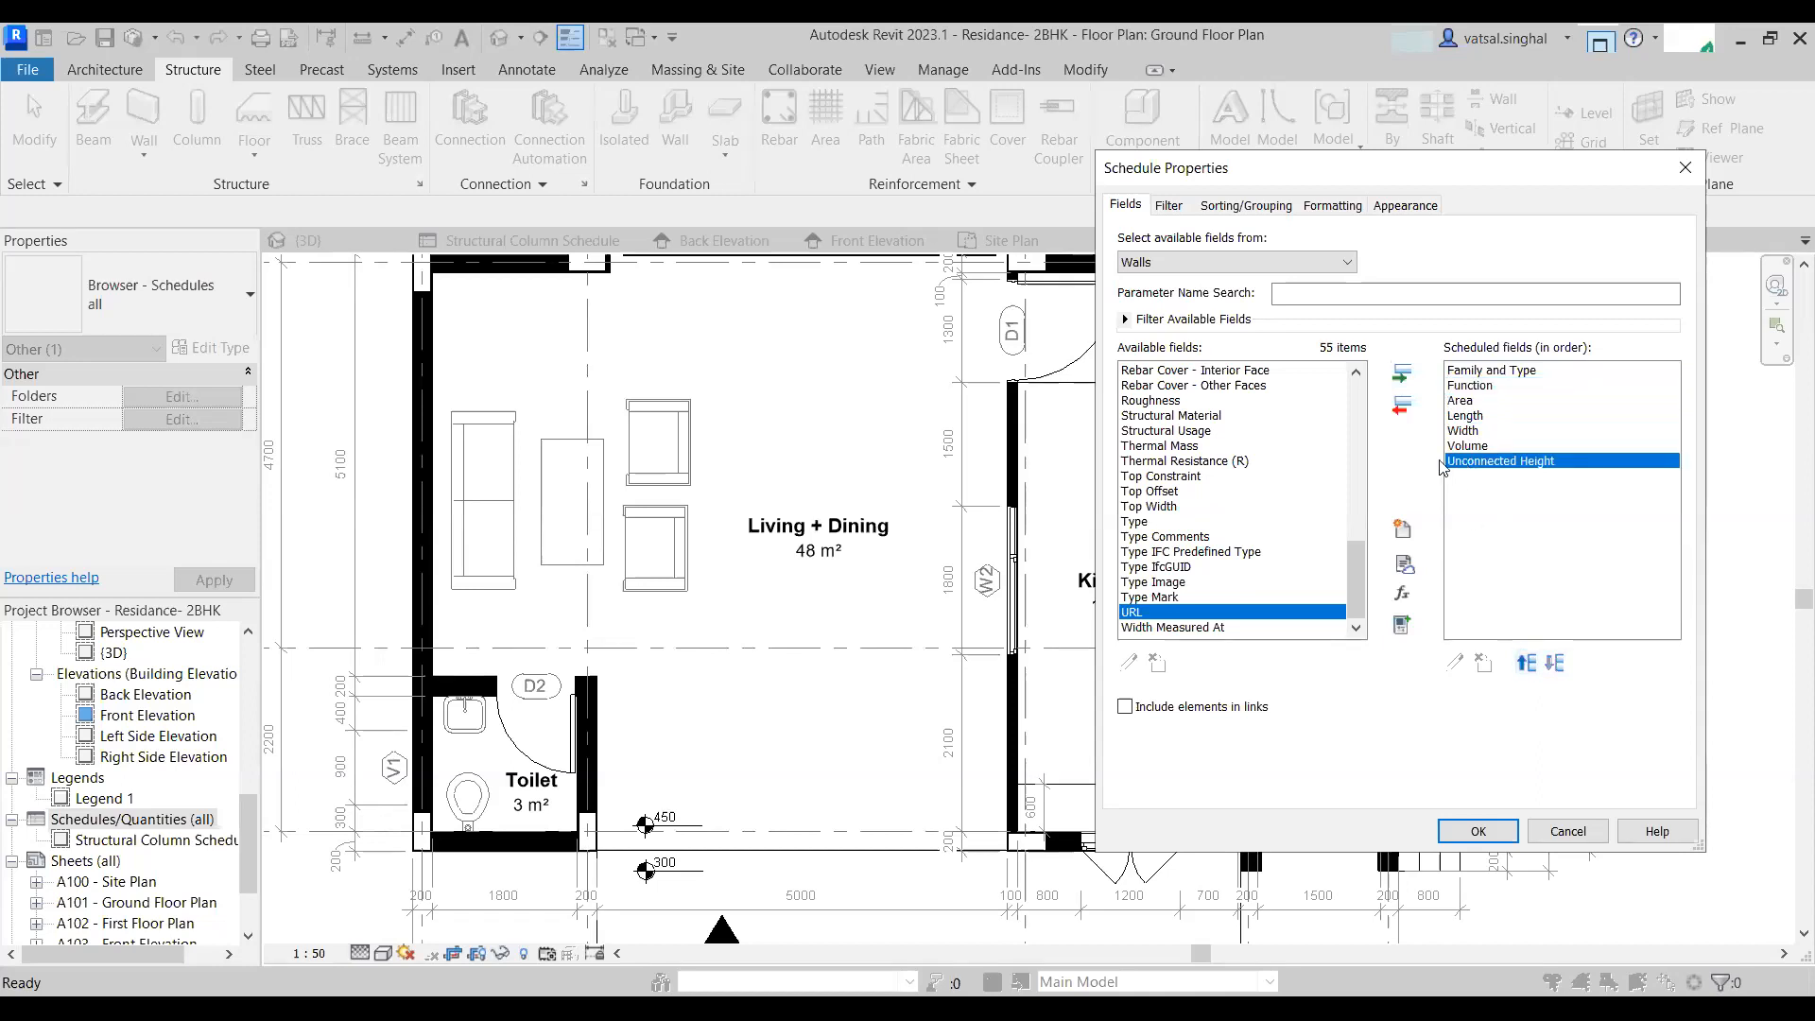
{"action": "left_click", "coordinate": [1401, 406]}
{"action": "left_click", "coordinate": [1467, 401]}
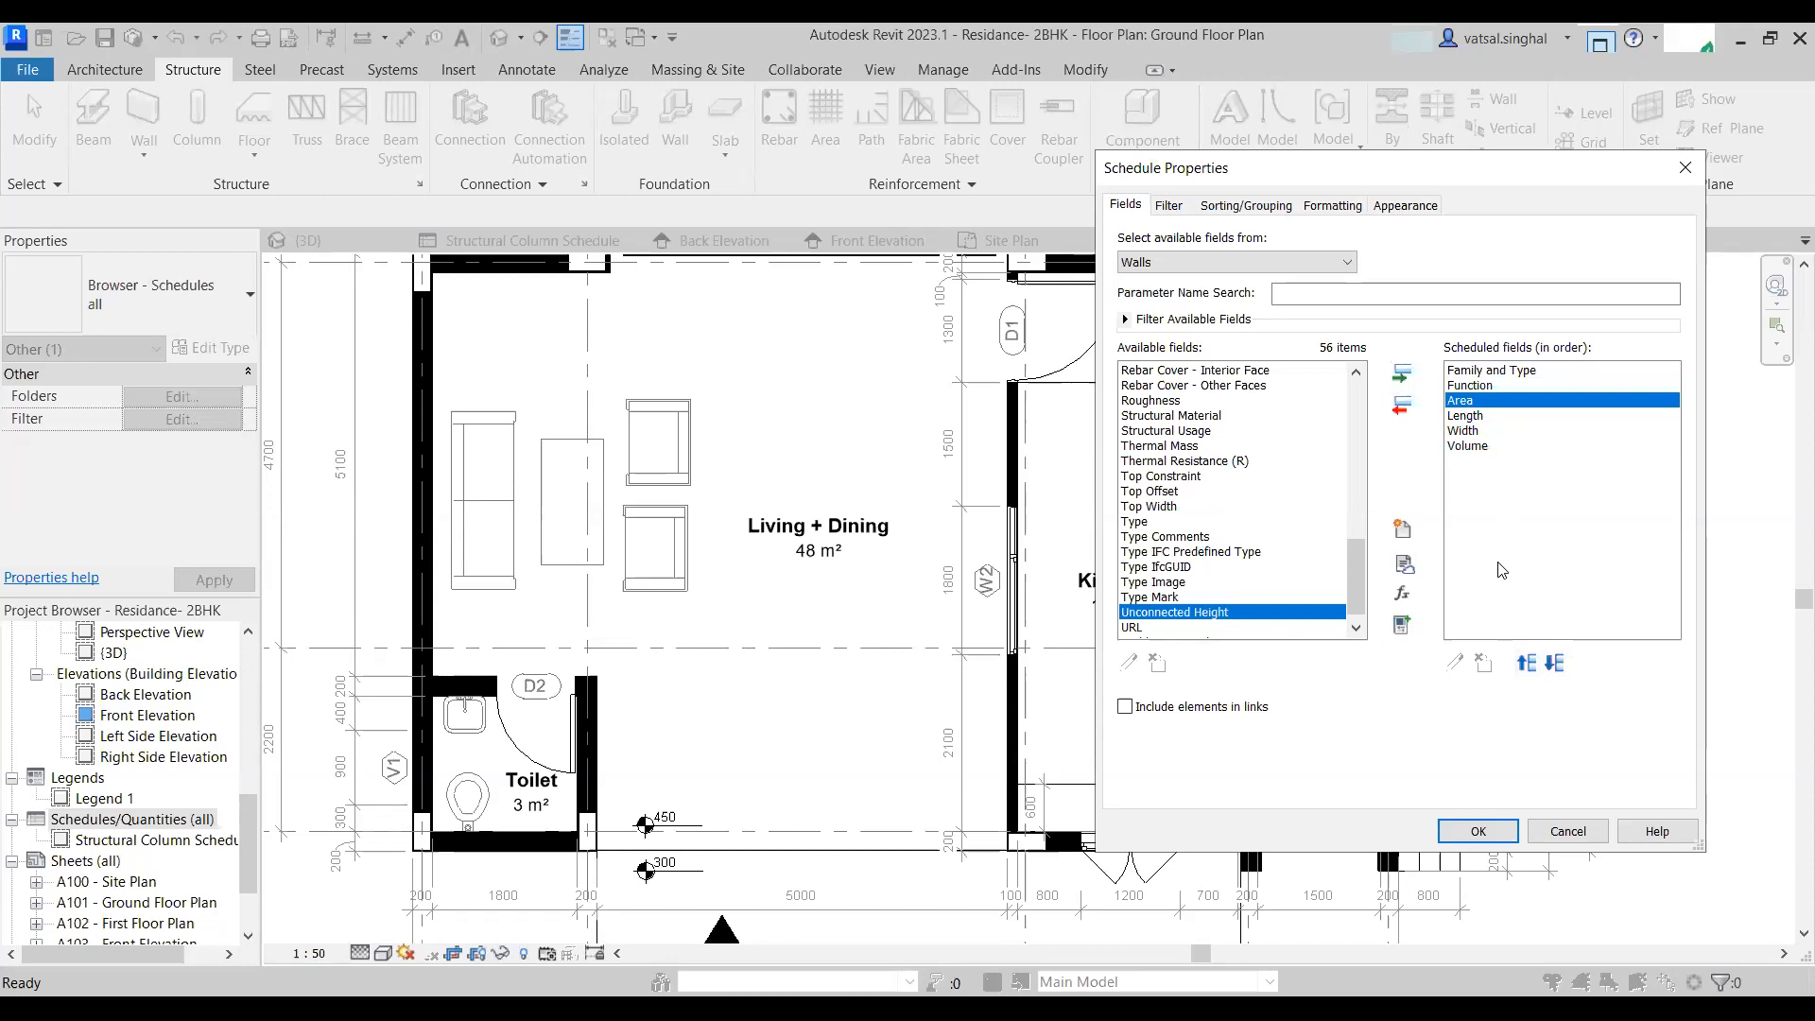
{"action": "left_click", "coordinate": [1555, 663]}
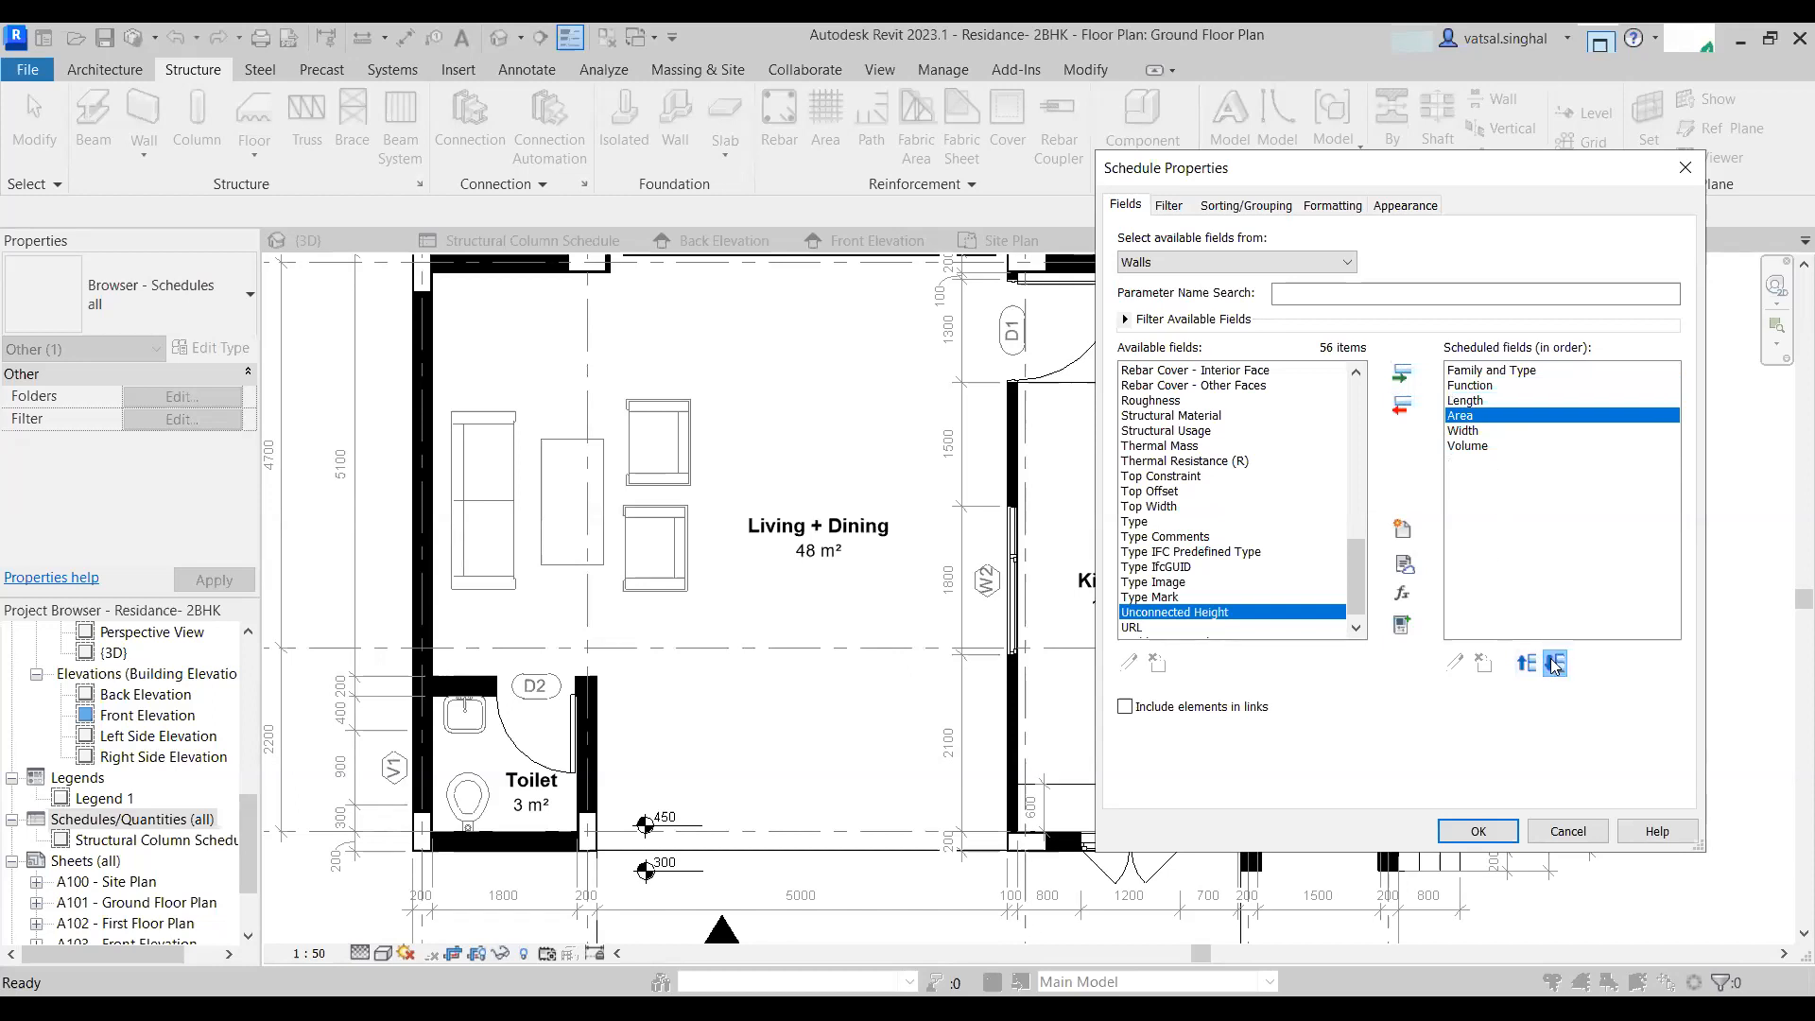
{"action": "left_click", "coordinate": [1555, 664]}
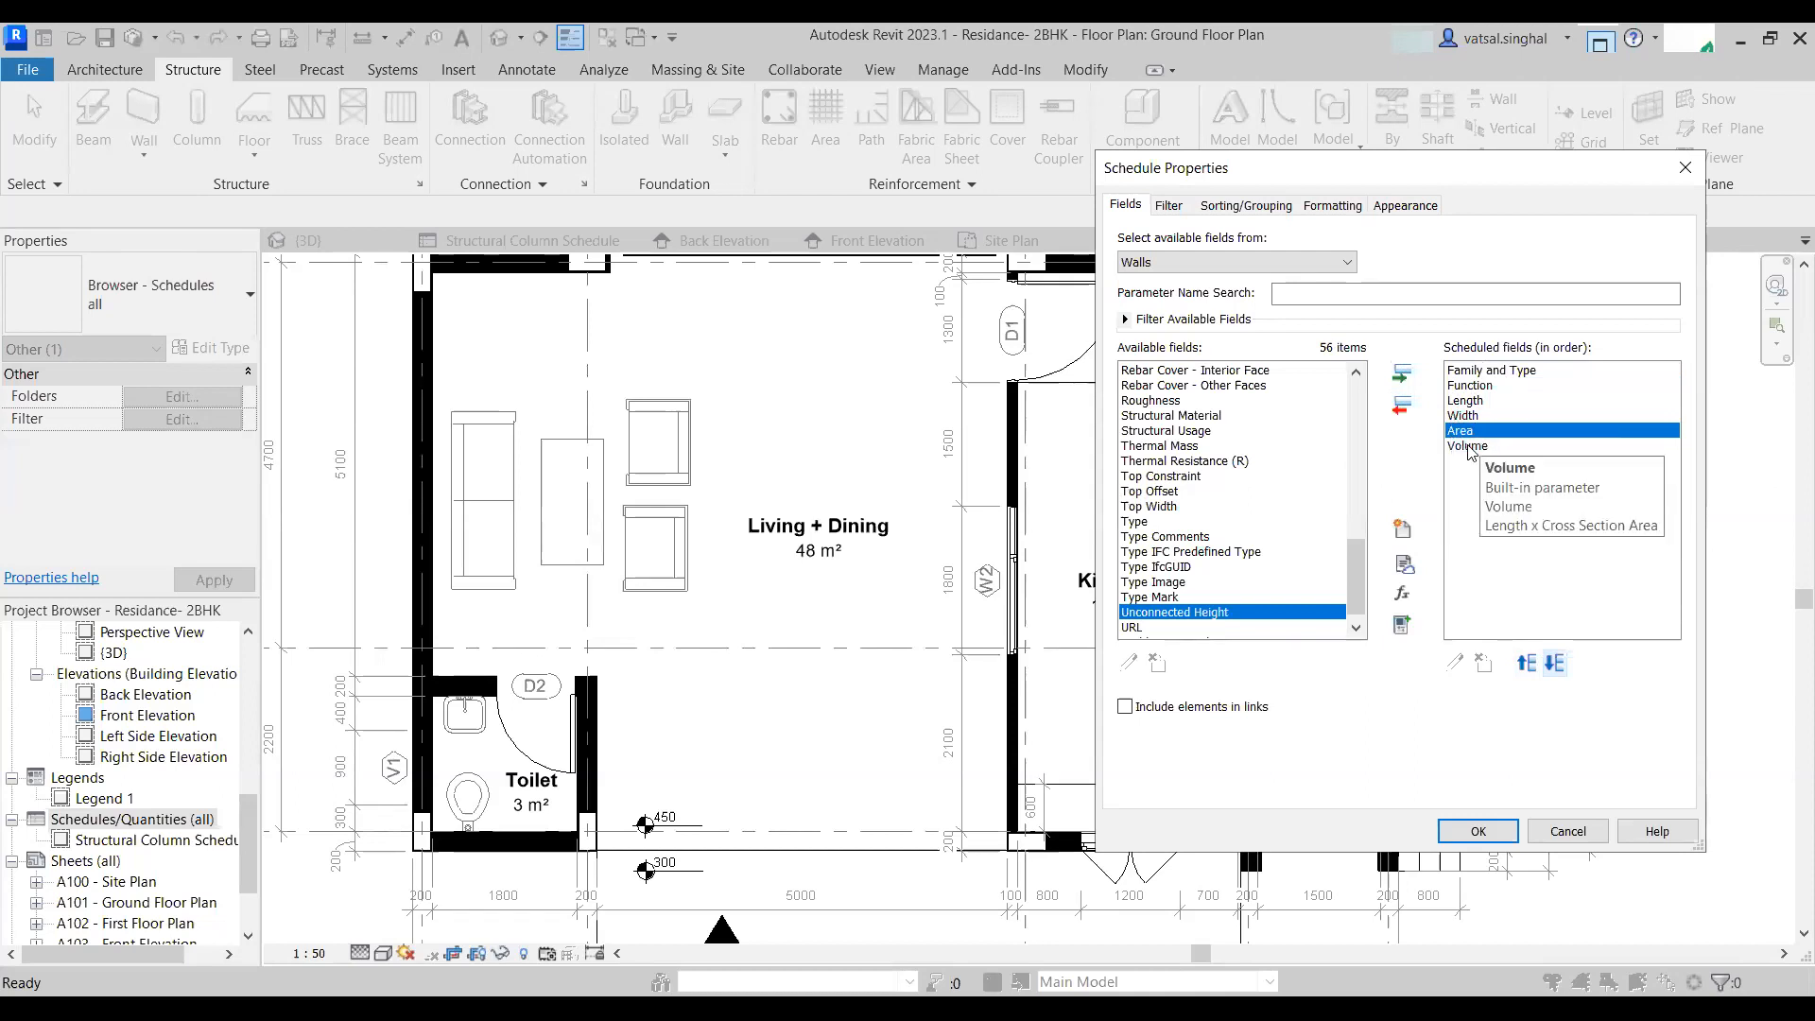
{"action": "left_click", "coordinate": [1478, 831]}
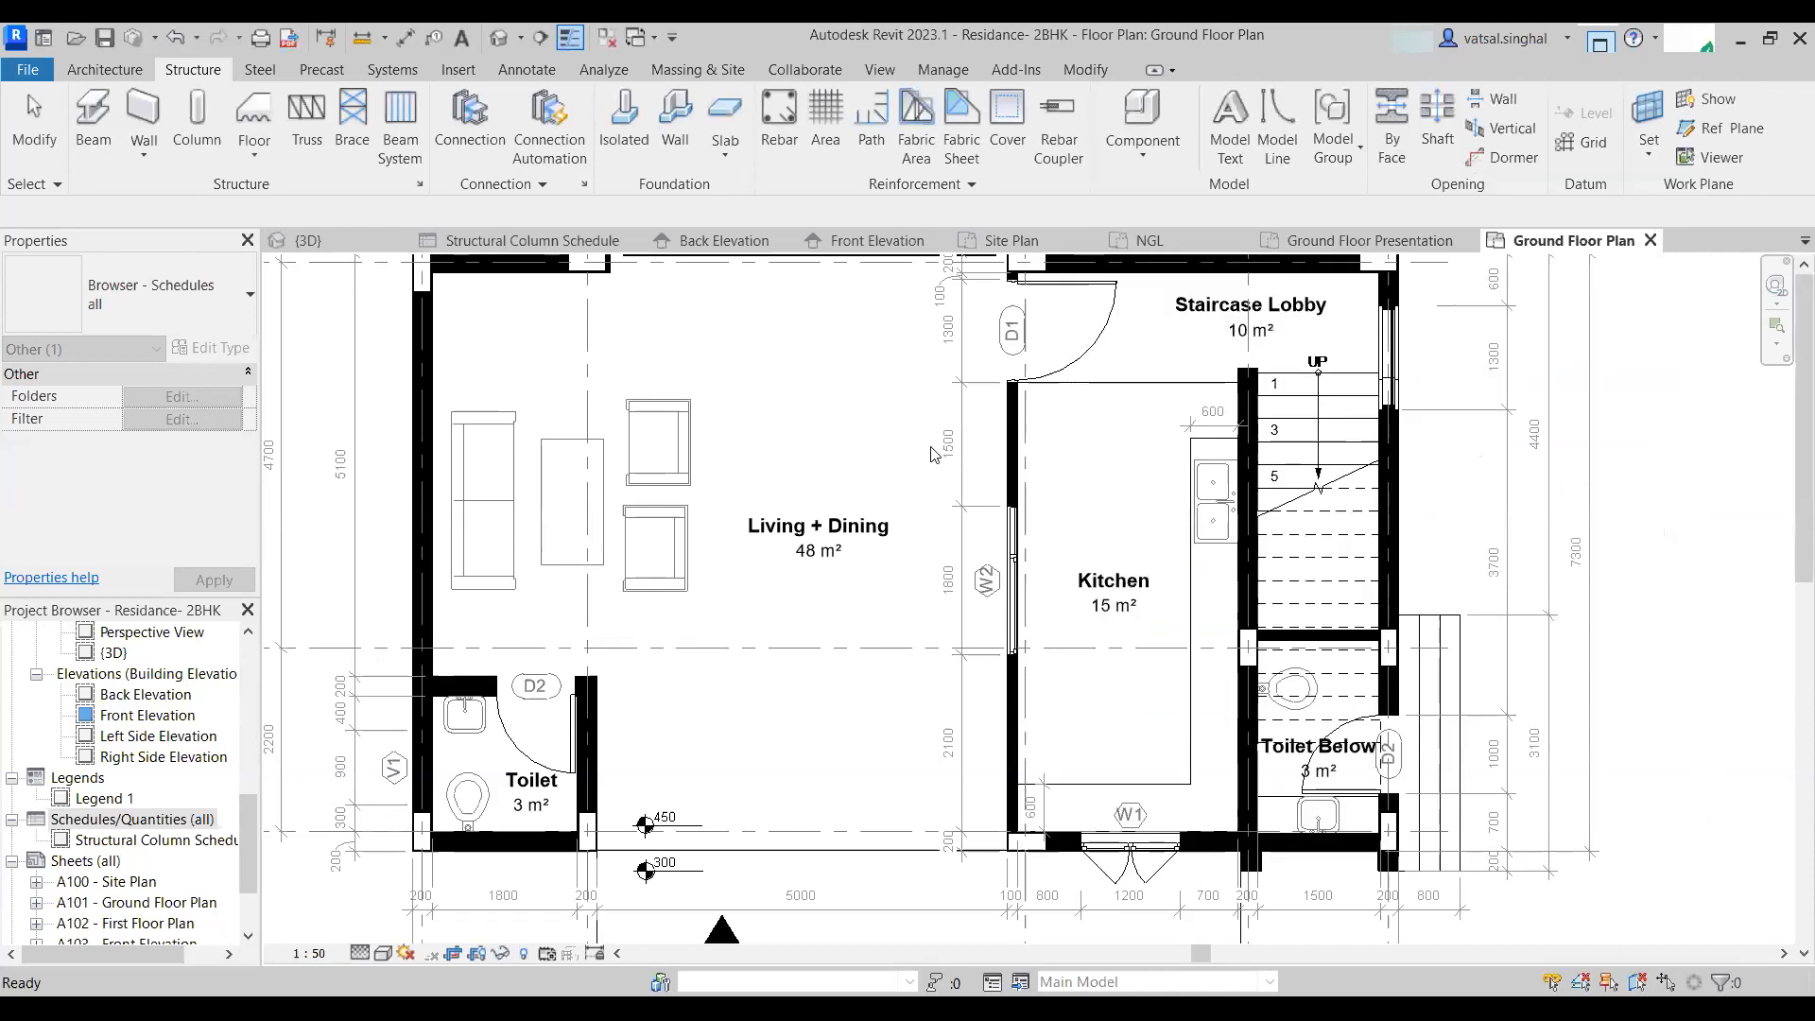
- Widen the Family and Type column of the wall schedule
{"action": "scroll", "coordinate": [831, 492], "scroll_direction": "down", "scroll_amount": 10}
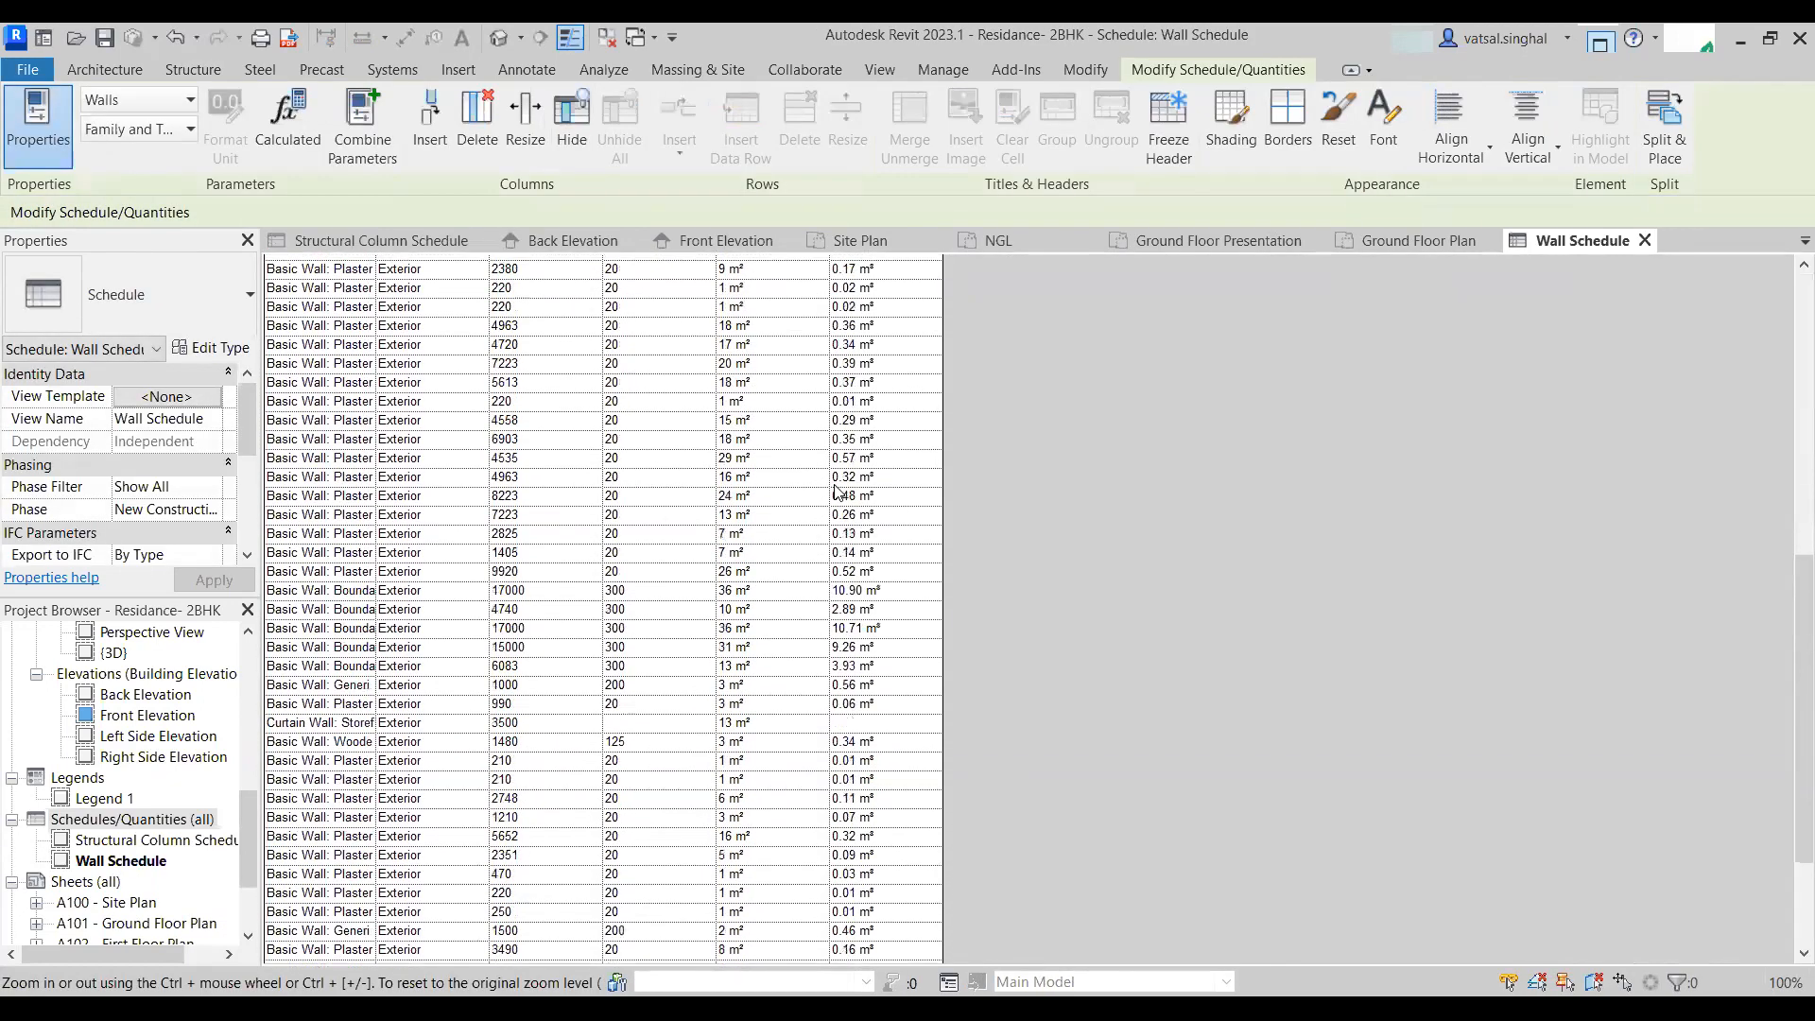
{"action": "scroll", "coordinate": [831, 483], "scroll_direction": "up", "scroll_amount": 10}
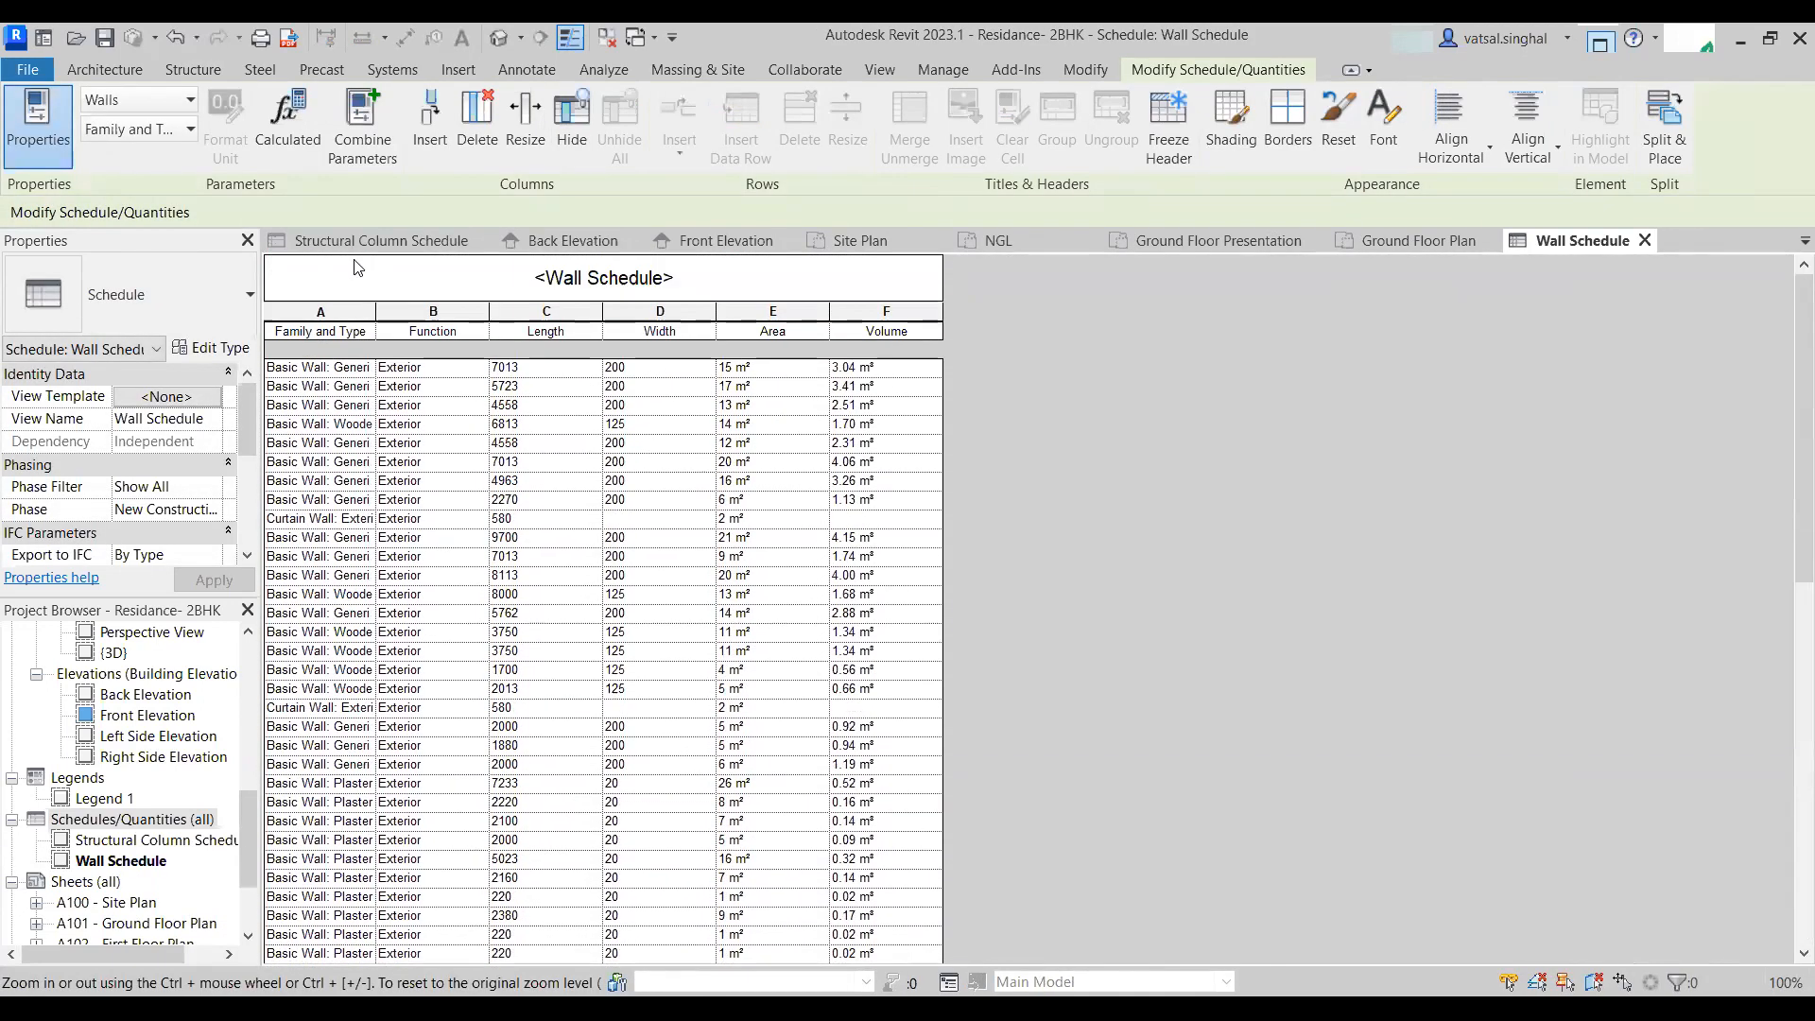
{"action": "left_click_drag", "start_coordinate": [378, 315], "coordinate": [593, 348]}
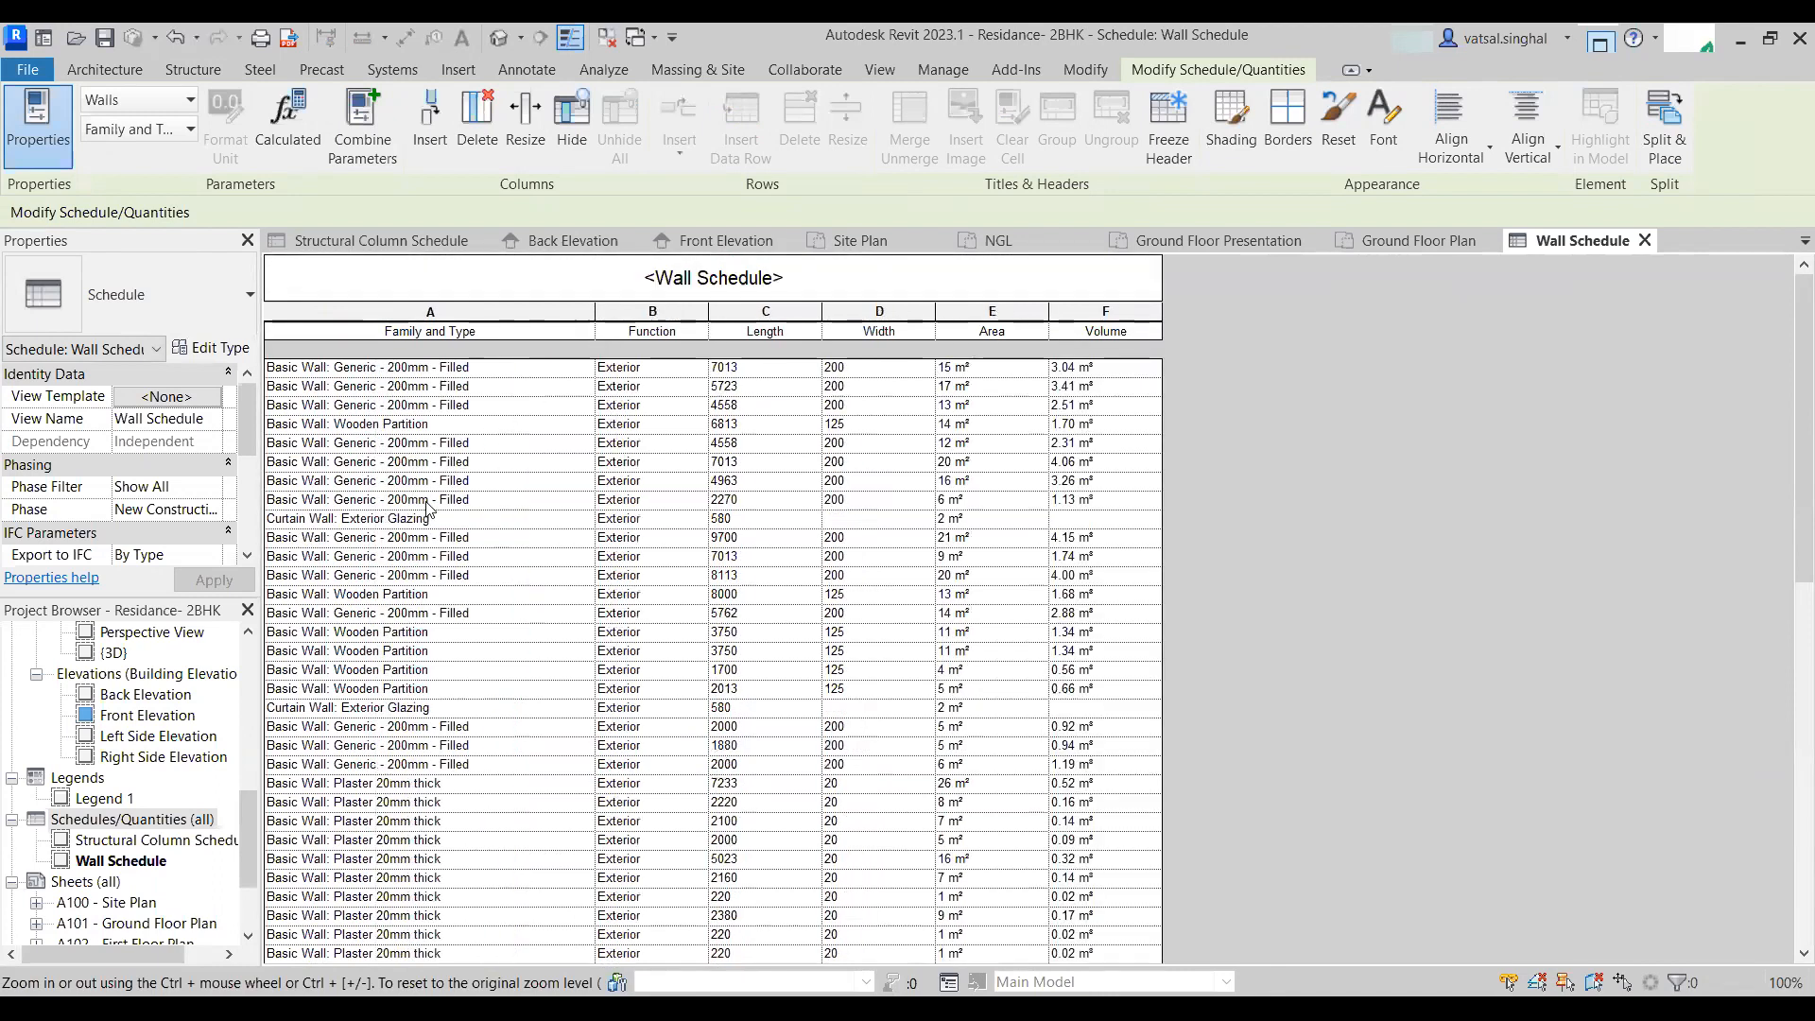
- Scroll through the wall schedule rows to review the listed wall types
{"action": "scroll", "coordinate": [398, 598], "scroll_direction": "down", "scroll_amount": 2}
{"action": "left_click", "coordinate": [326, 525]}
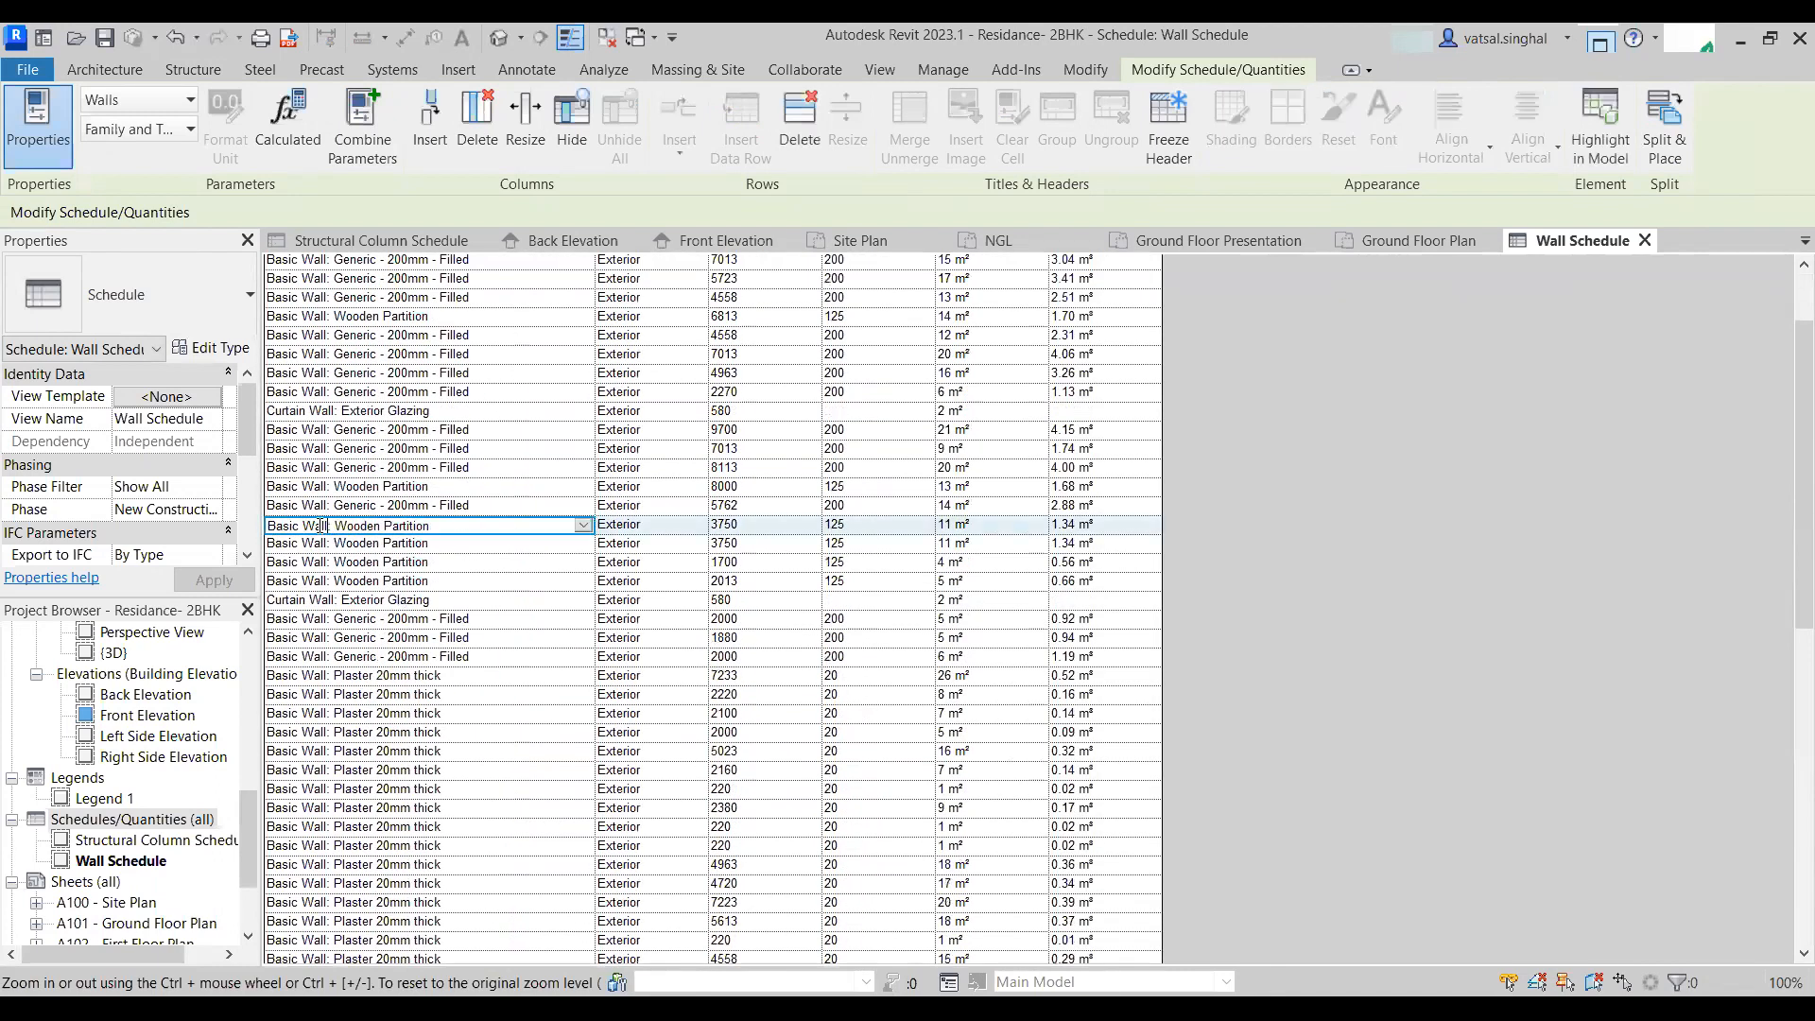
{"action": "scroll", "coordinate": [416, 672], "scroll_direction": "down", "scroll_amount": 7}
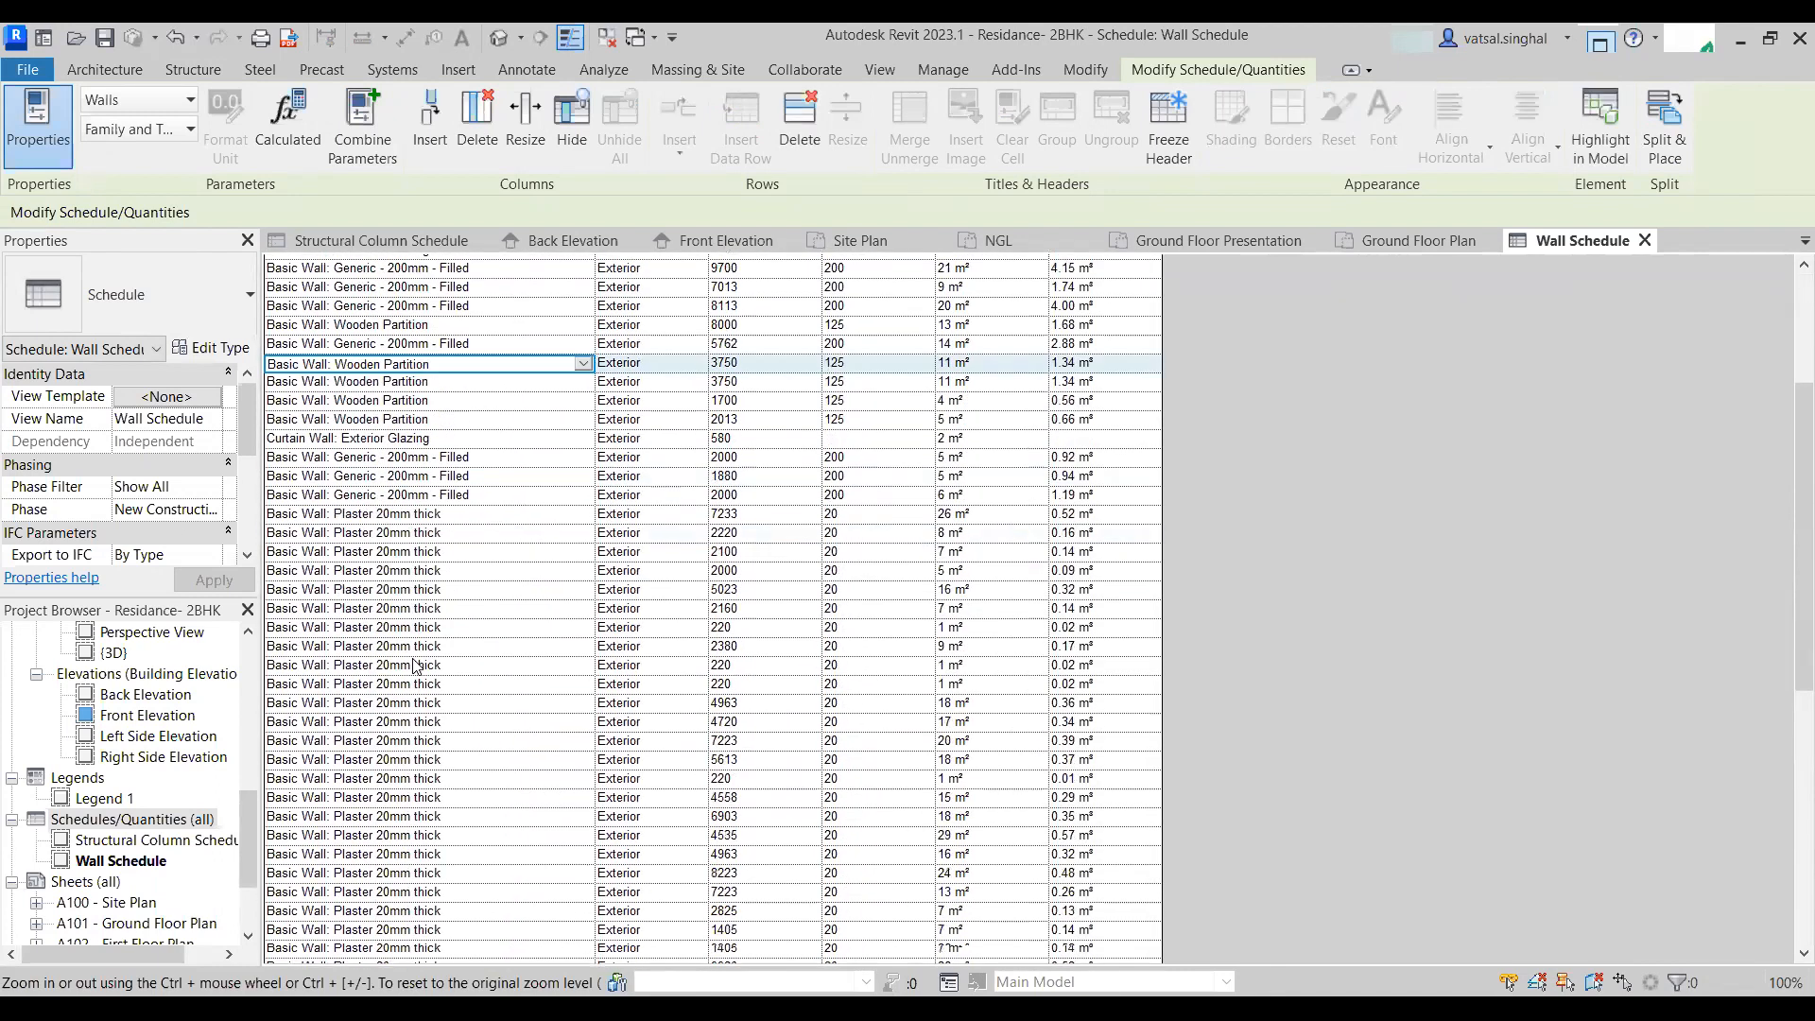
{"action": "scroll", "coordinate": [484, 382], "scroll_direction": "up", "scroll_amount": 1}
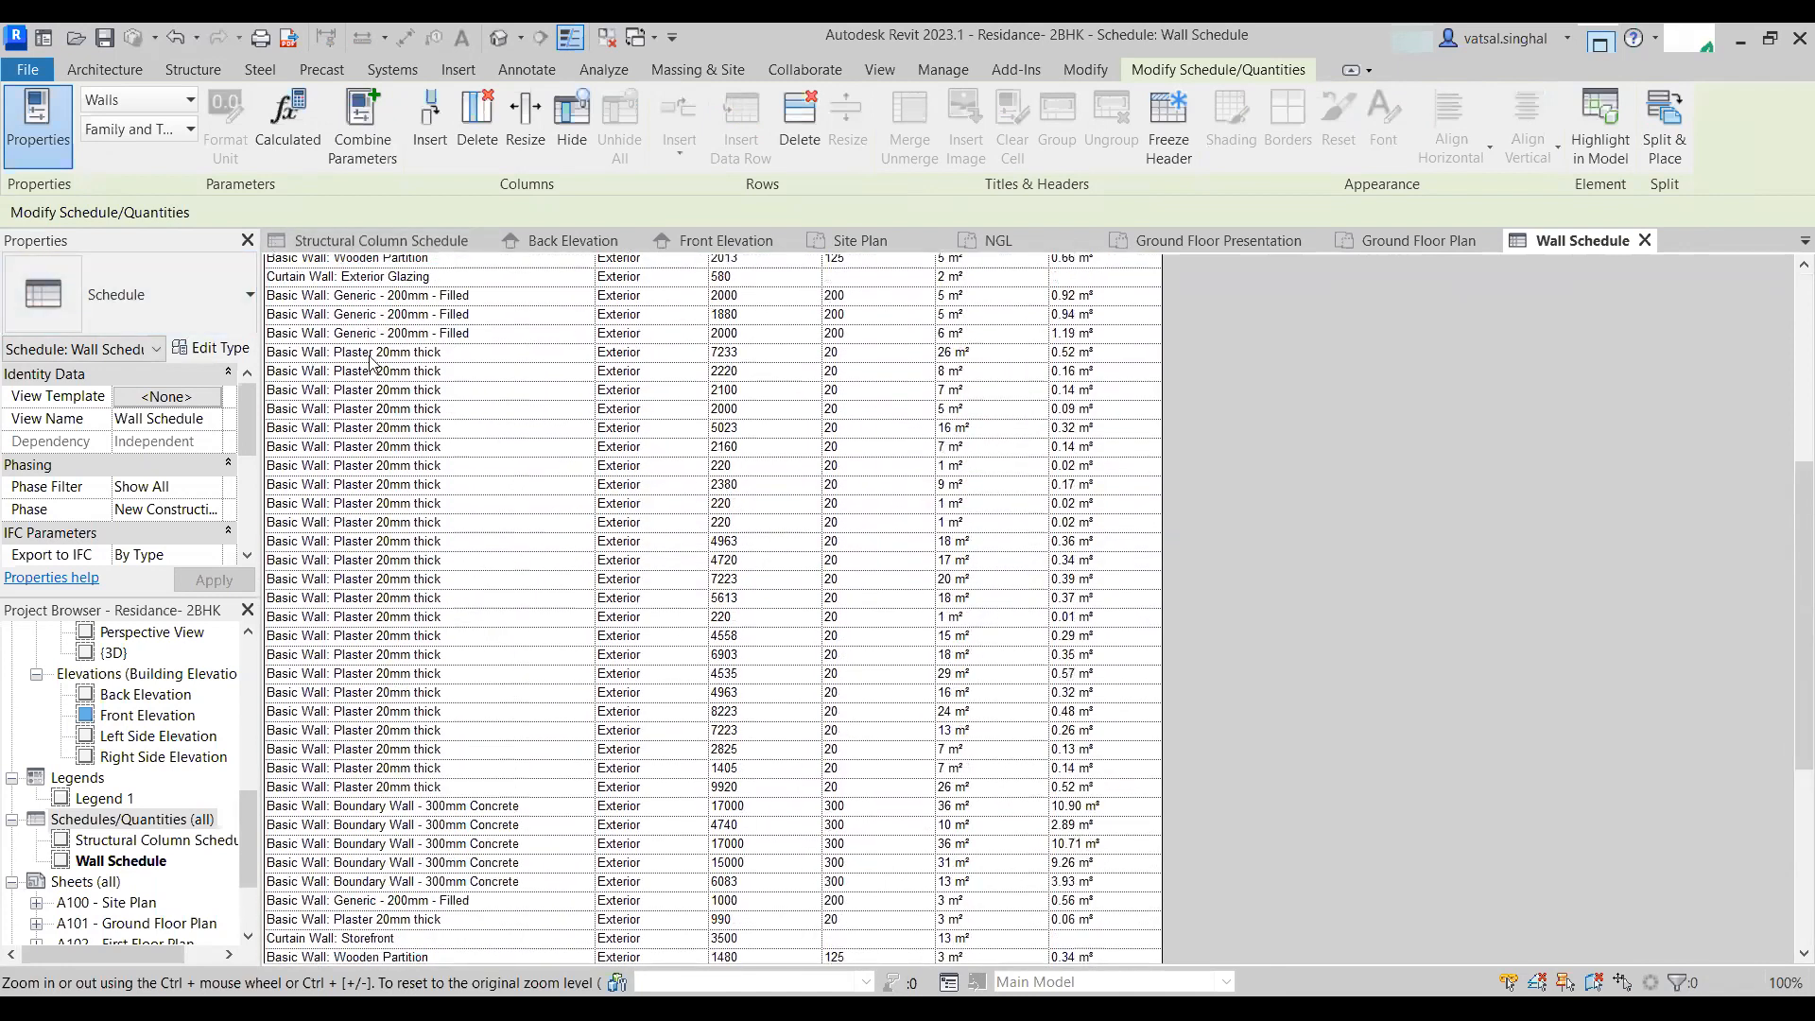
{"action": "scroll", "coordinate": [522, 513], "scroll_direction": "down", "scroll_amount": 1}
{"action": "scroll", "coordinate": [521, 511], "scroll_direction": "down", "scroll_amount": 6}
{"action": "scroll", "coordinate": [650, 741], "scroll_direction": "up", "scroll_amount": 12}
{"action": "scroll", "coordinate": [650, 741], "scroll_direction": "up", "scroll_amount": 3}
{"action": "scroll", "coordinate": [657, 734], "scroll_direction": "down", "scroll_amount": 15}
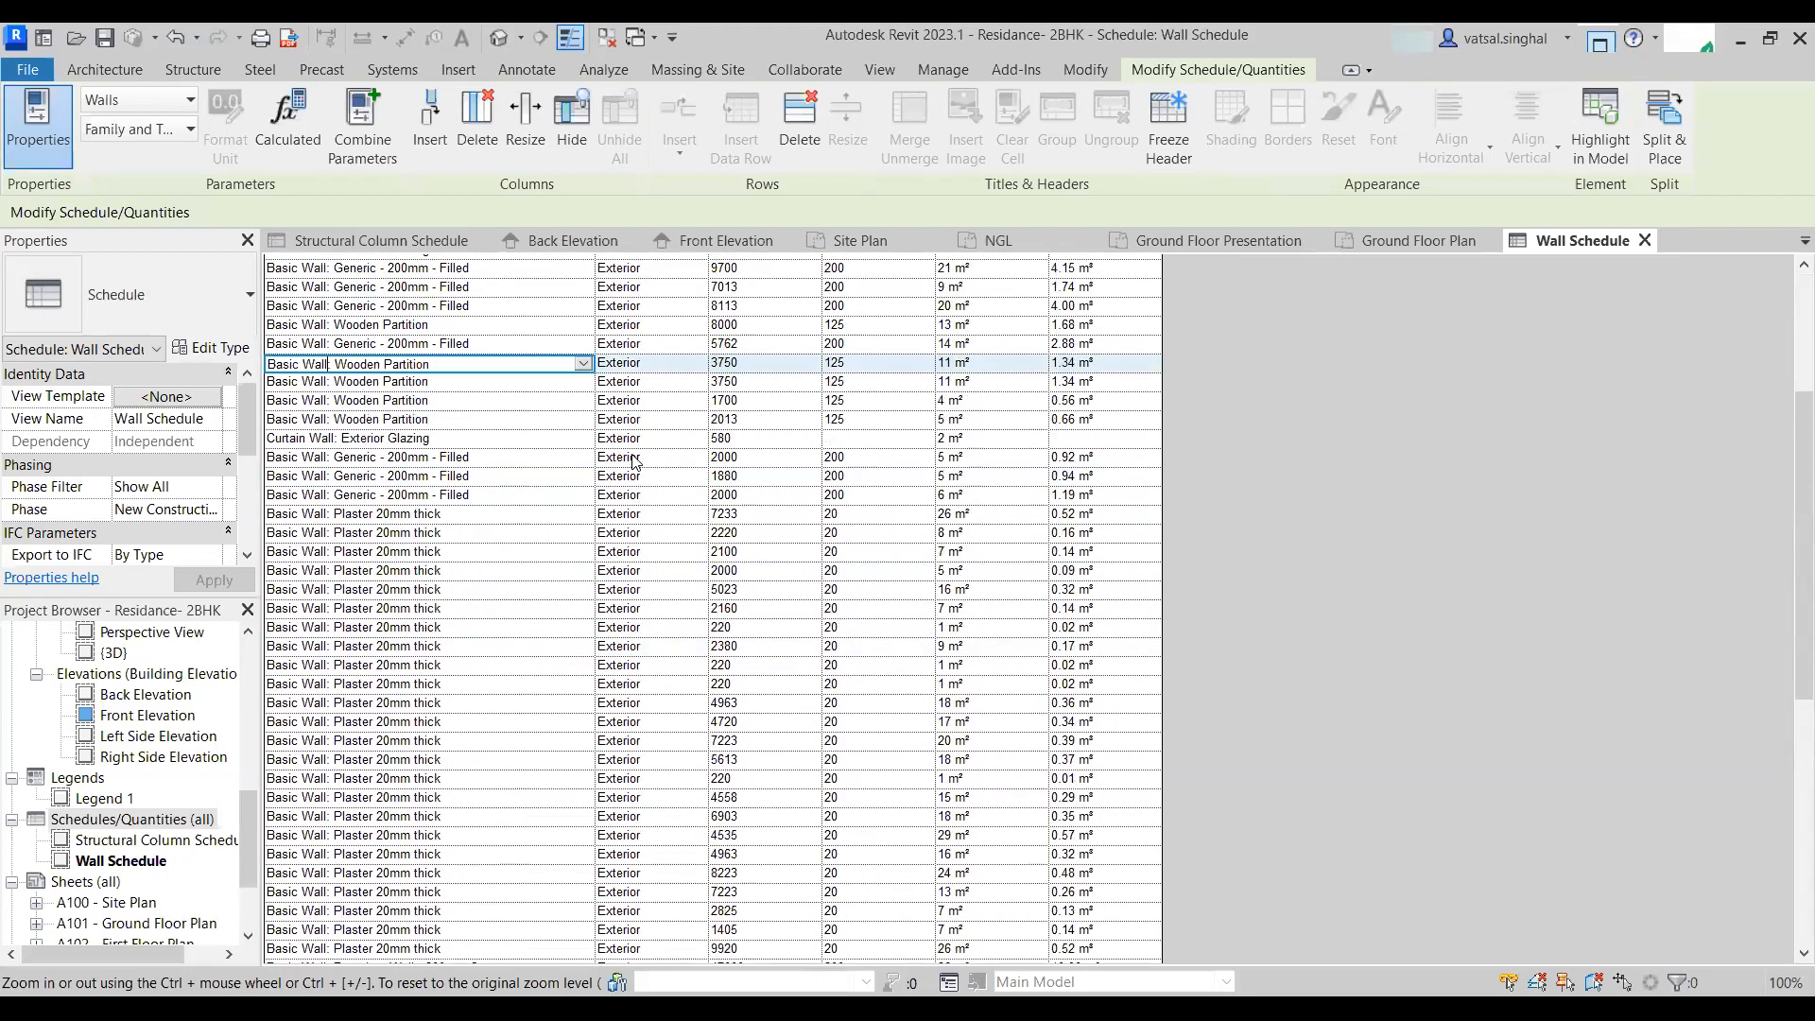
{"action": "scroll", "coordinate": [661, 728], "scroll_direction": "up", "scroll_amount": 15}
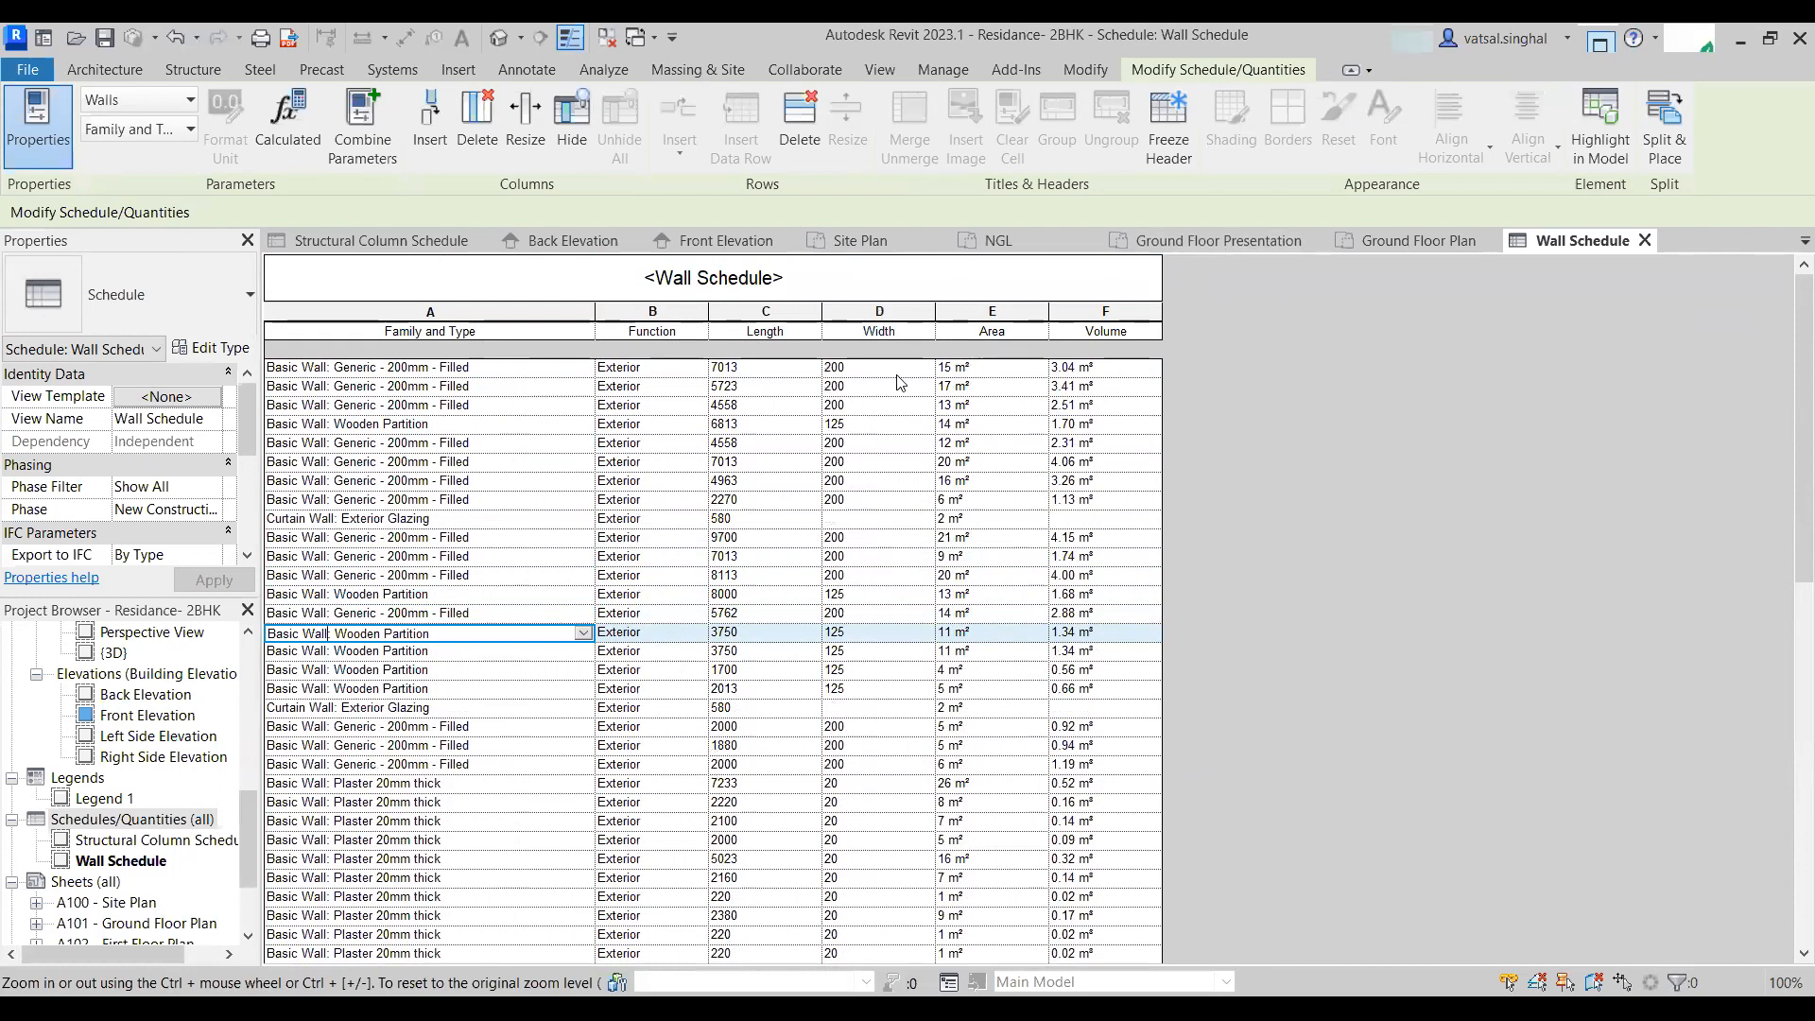
{"action": "scroll", "coordinate": [915, 480], "scroll_direction": "down", "scroll_amount": 1}
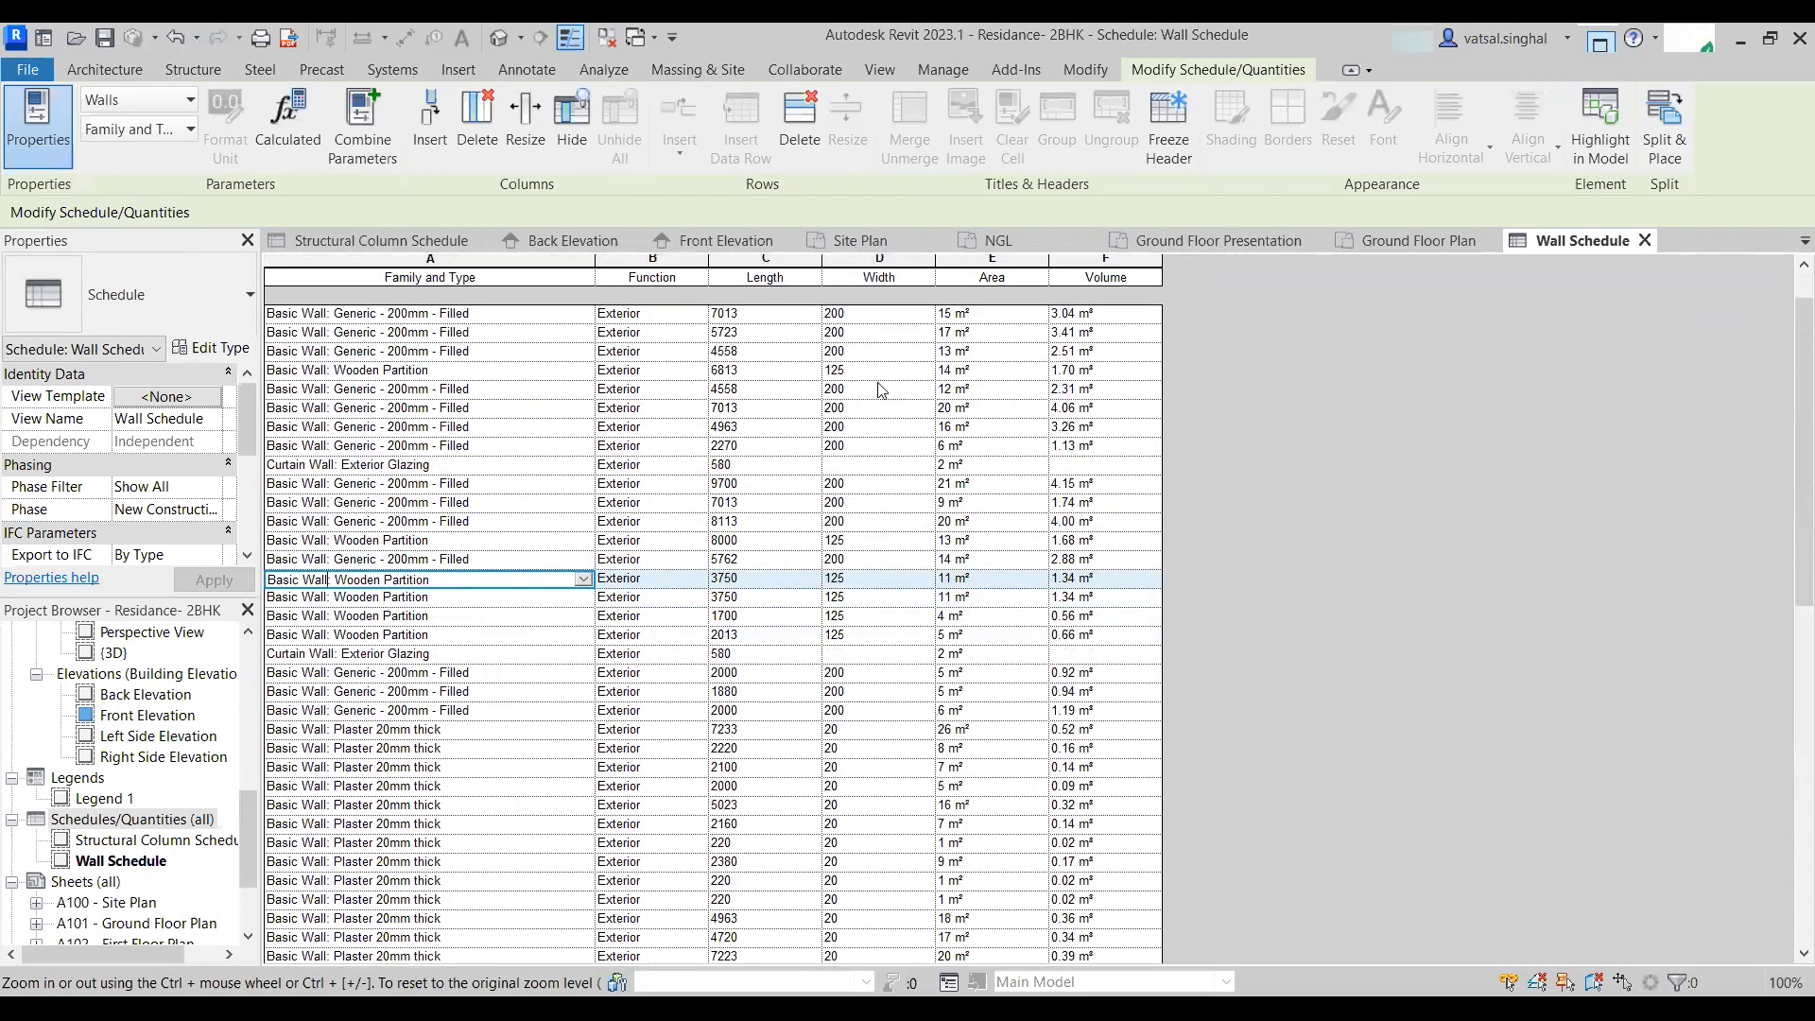
{"action": "scroll", "coordinate": [829, 378], "scroll_direction": "down", "scroll_amount": 15}
{"action": "scroll", "coordinate": [832, 404], "scroll_direction": "up", "scroll_amount": 16}
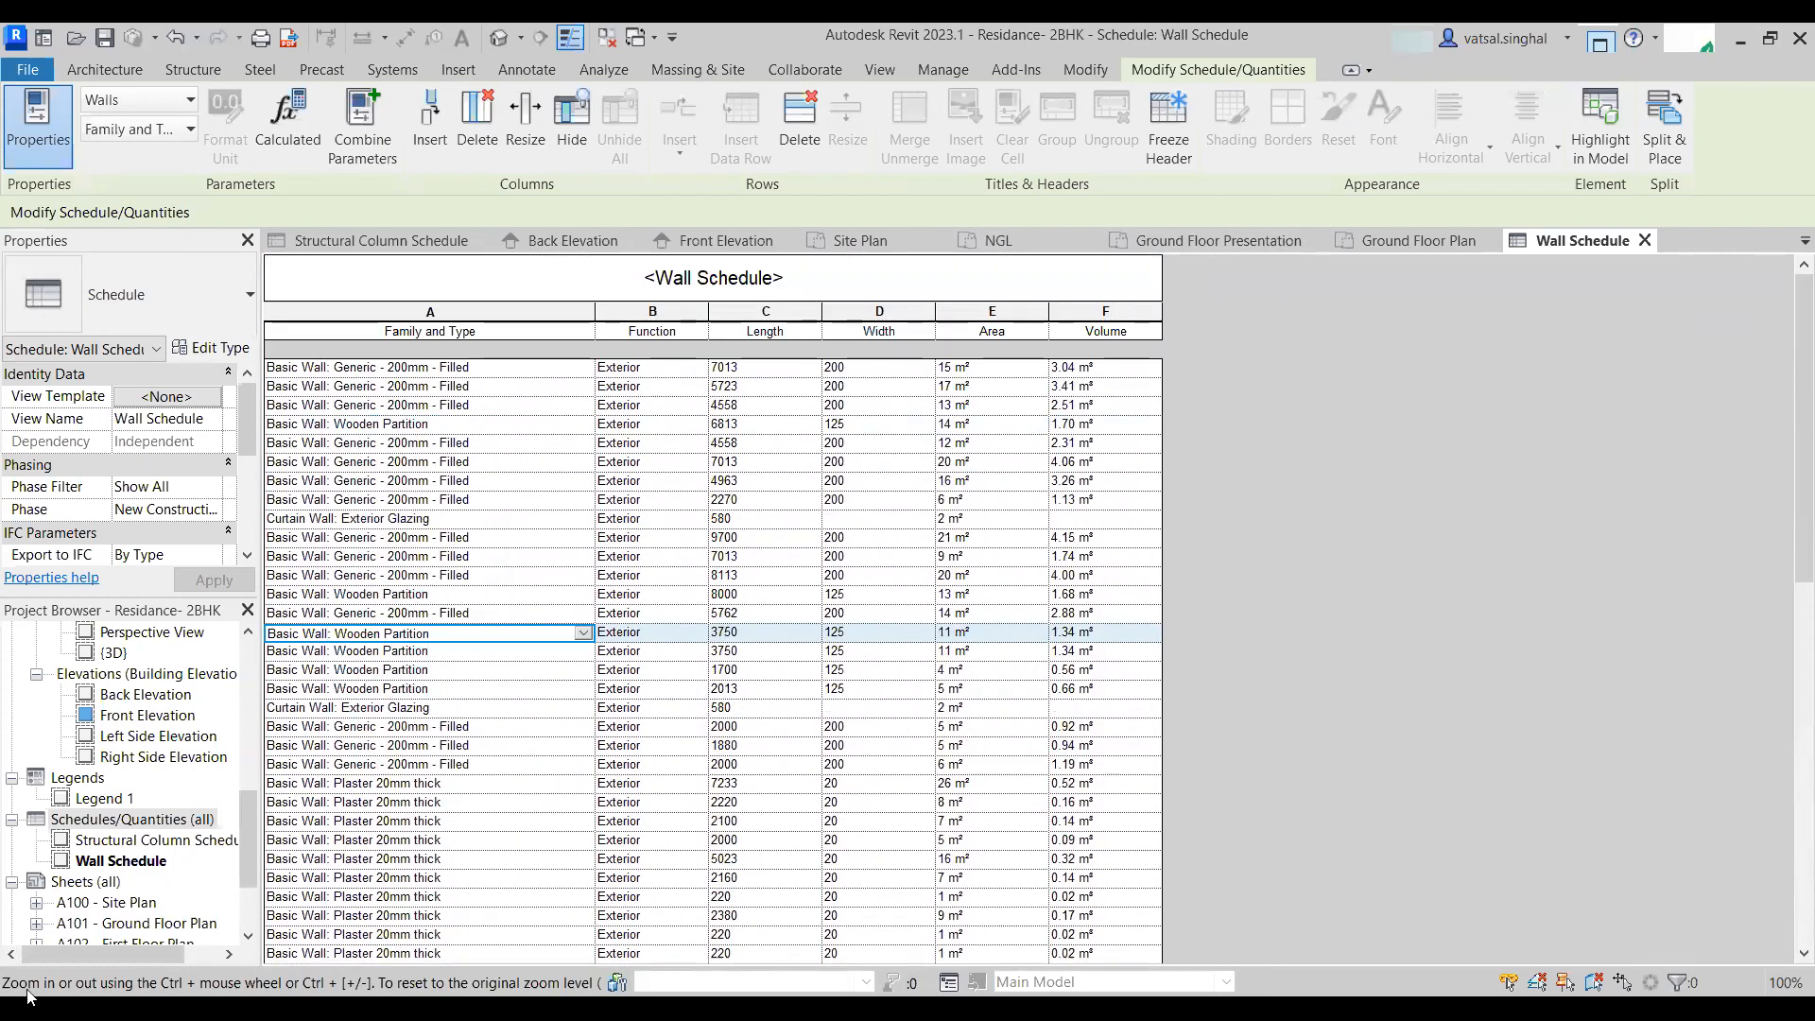
{"action": "scroll", "coordinate": [422, 534], "scroll_direction": "down", "scroll_amount": 2}
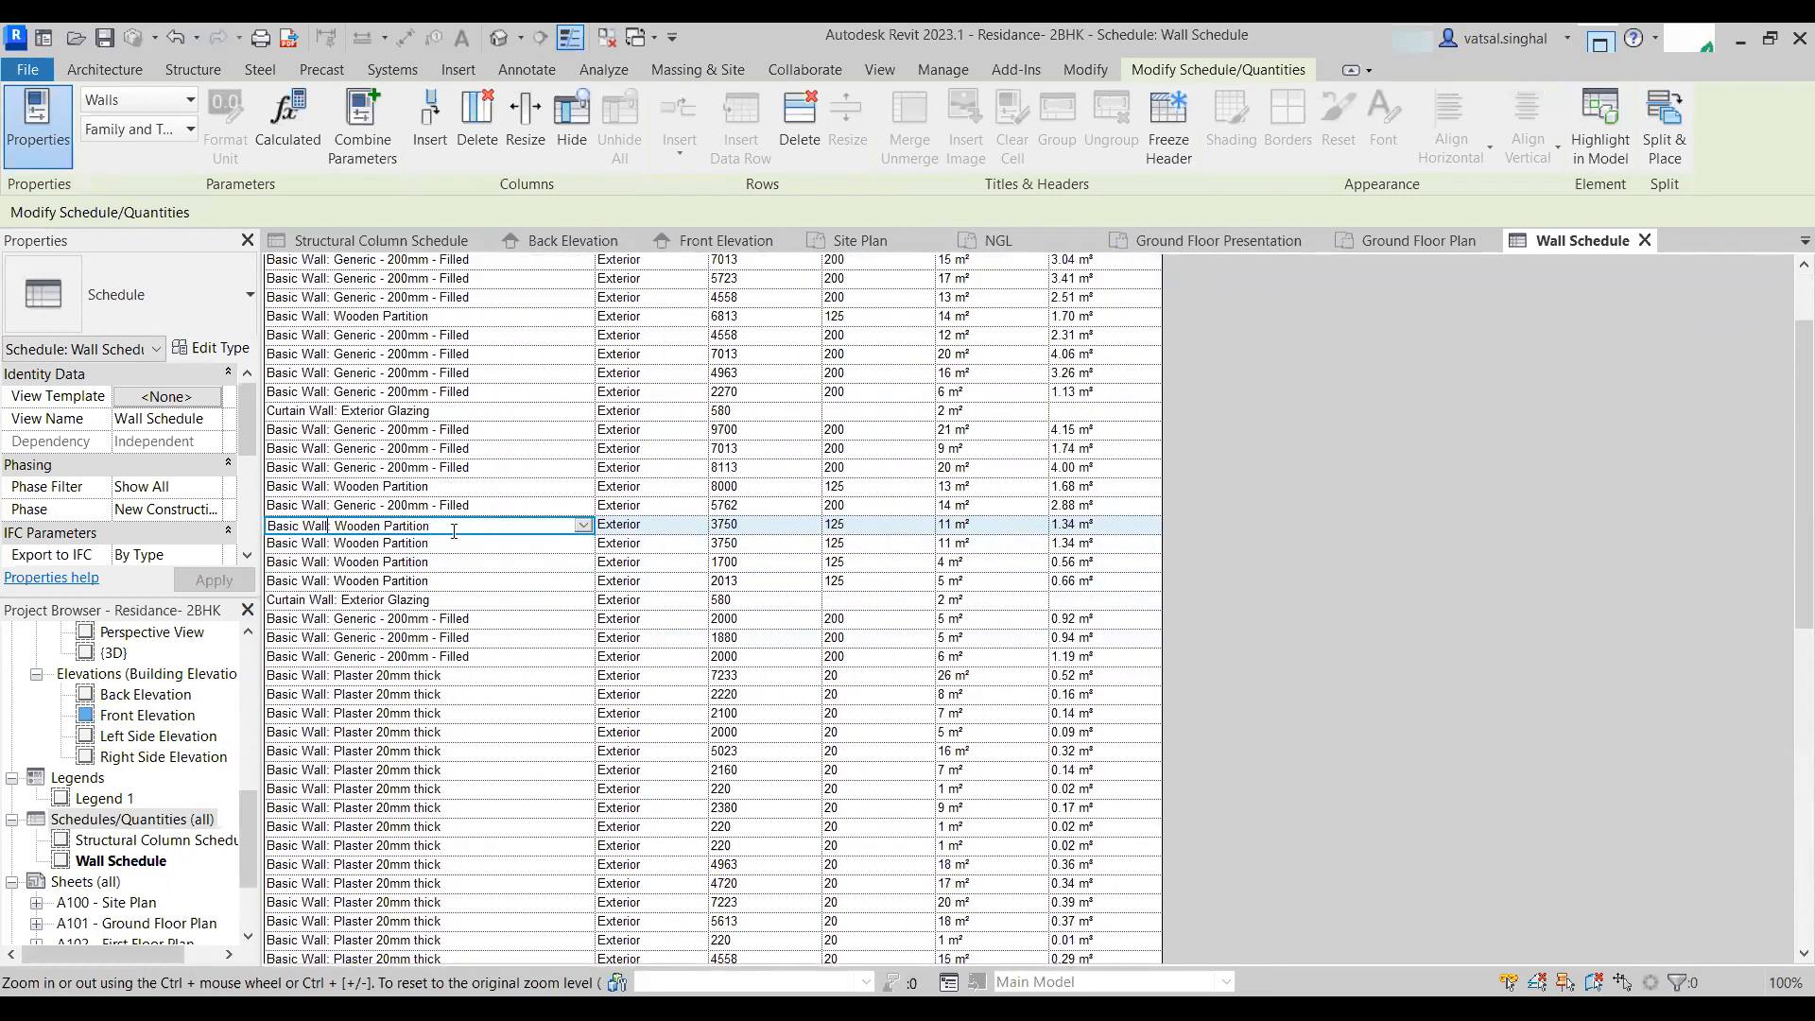
- Filter the wall schedule to show only Family and Type equals Basic Wall: Wooden Partition
{"action": "scroll", "coordinate": [73, 531], "scroll_direction": "down", "scroll_amount": 3}
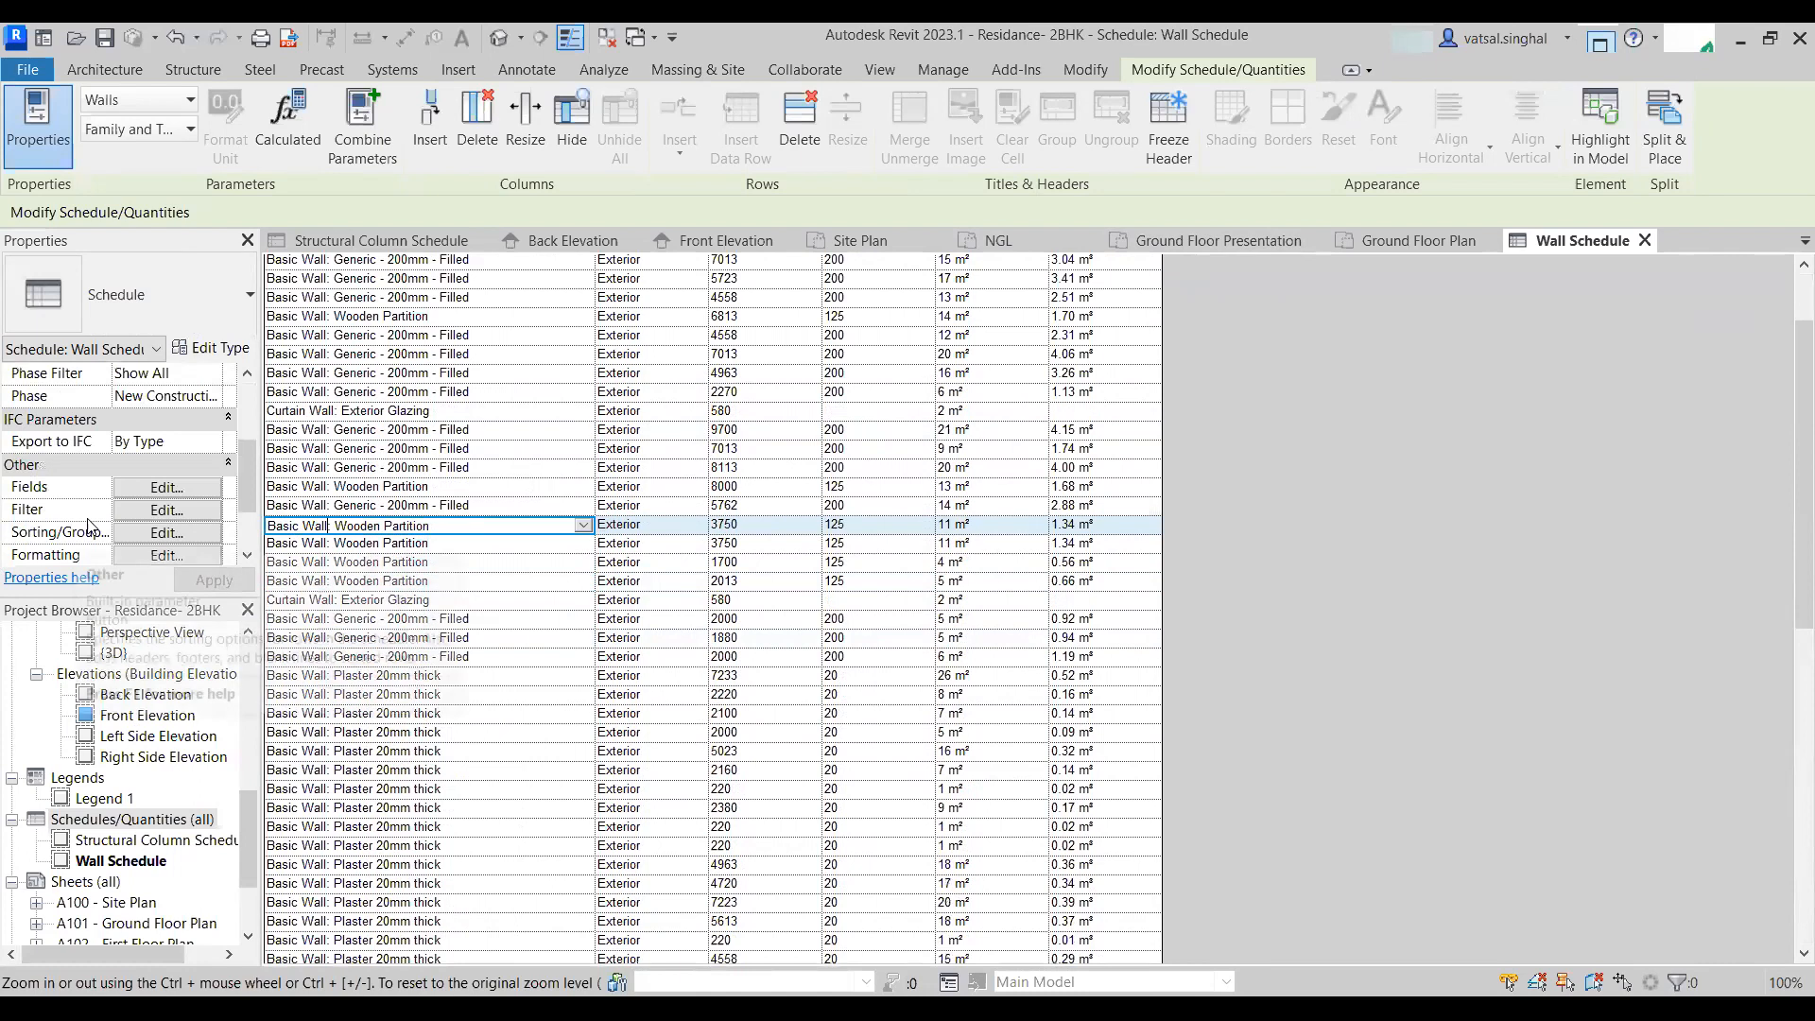
{"action": "left_click", "coordinate": [147, 513]}
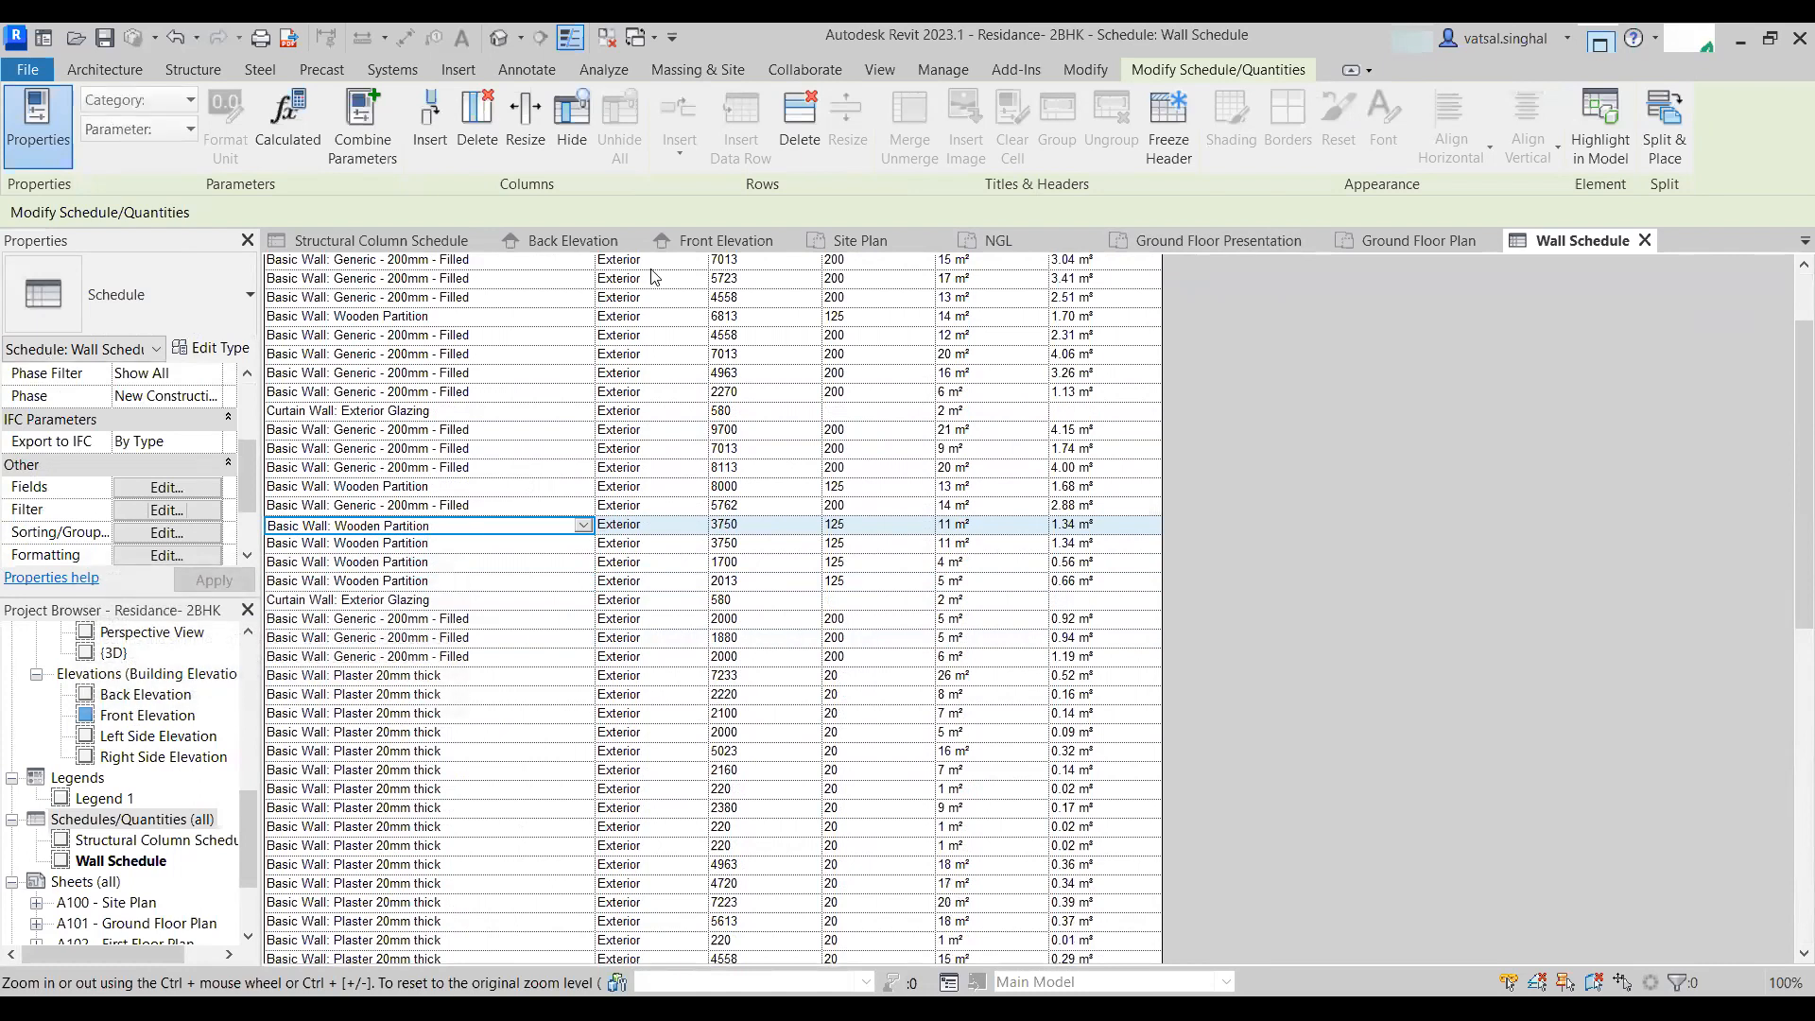
{"action": "left_click", "coordinate": [1264, 243]}
{"action": "left_click", "coordinate": [1266, 272]}
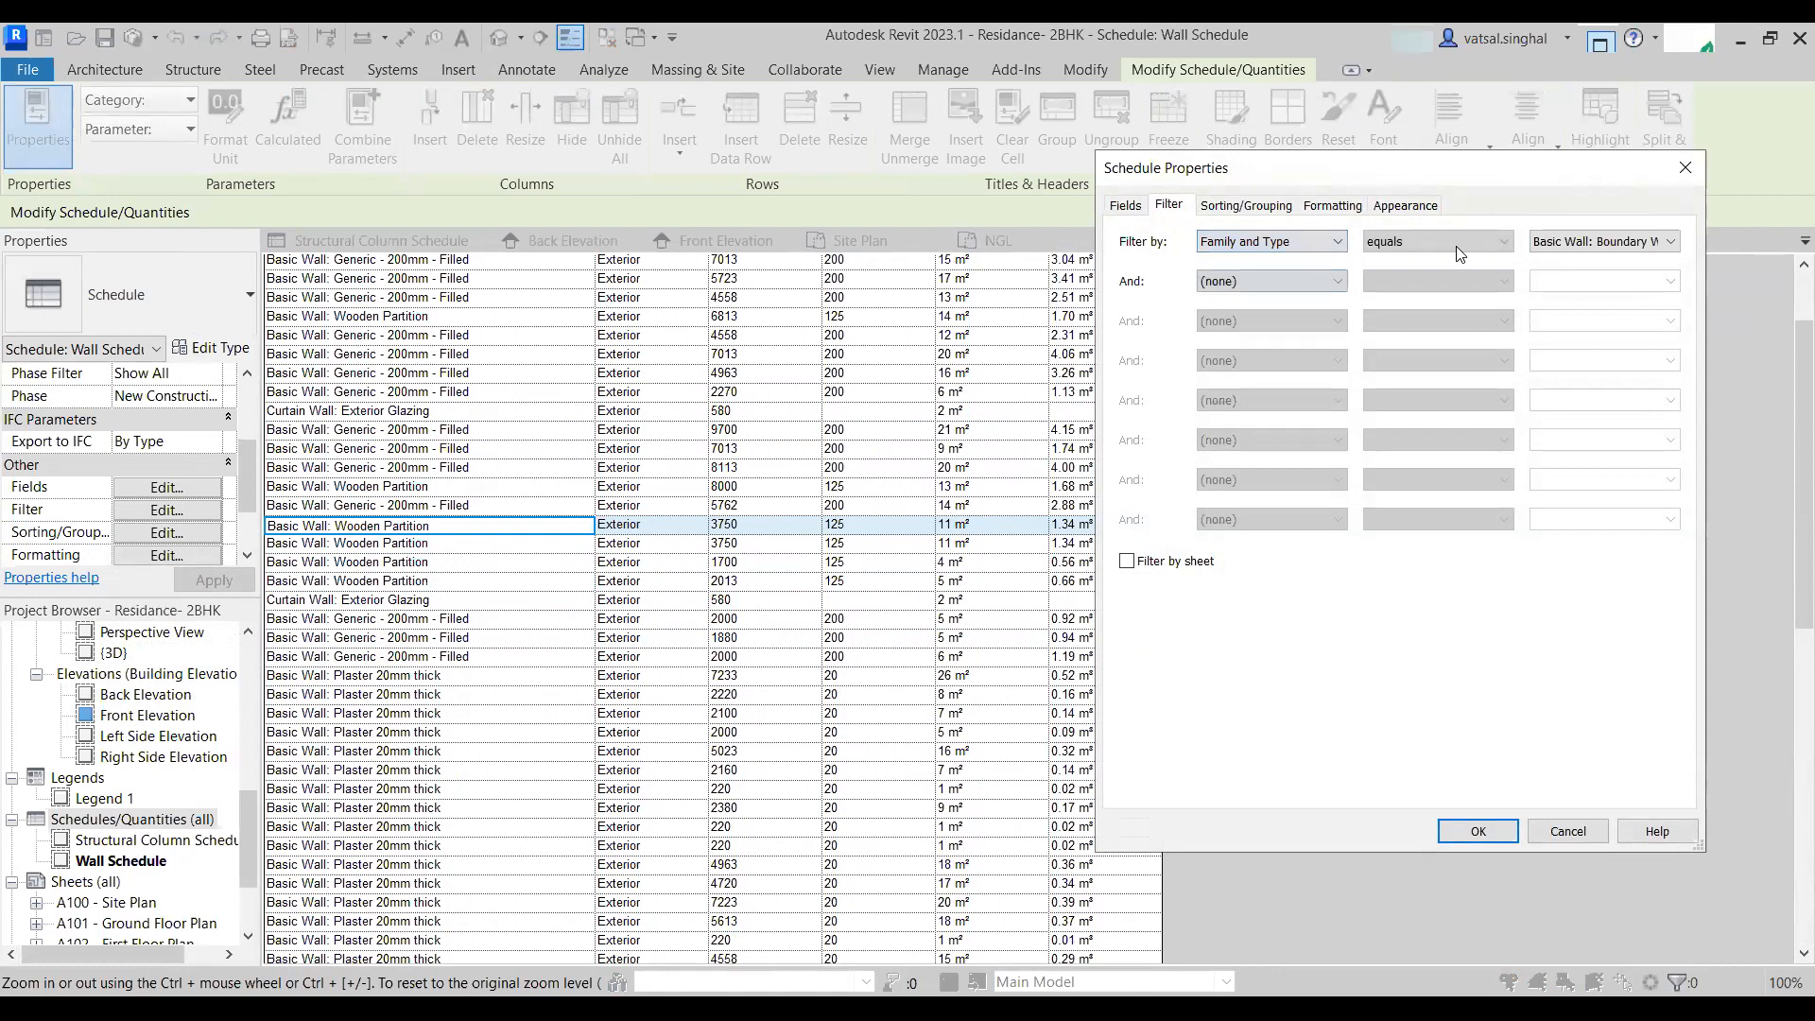
{"action": "left_click", "coordinate": [1592, 243]}
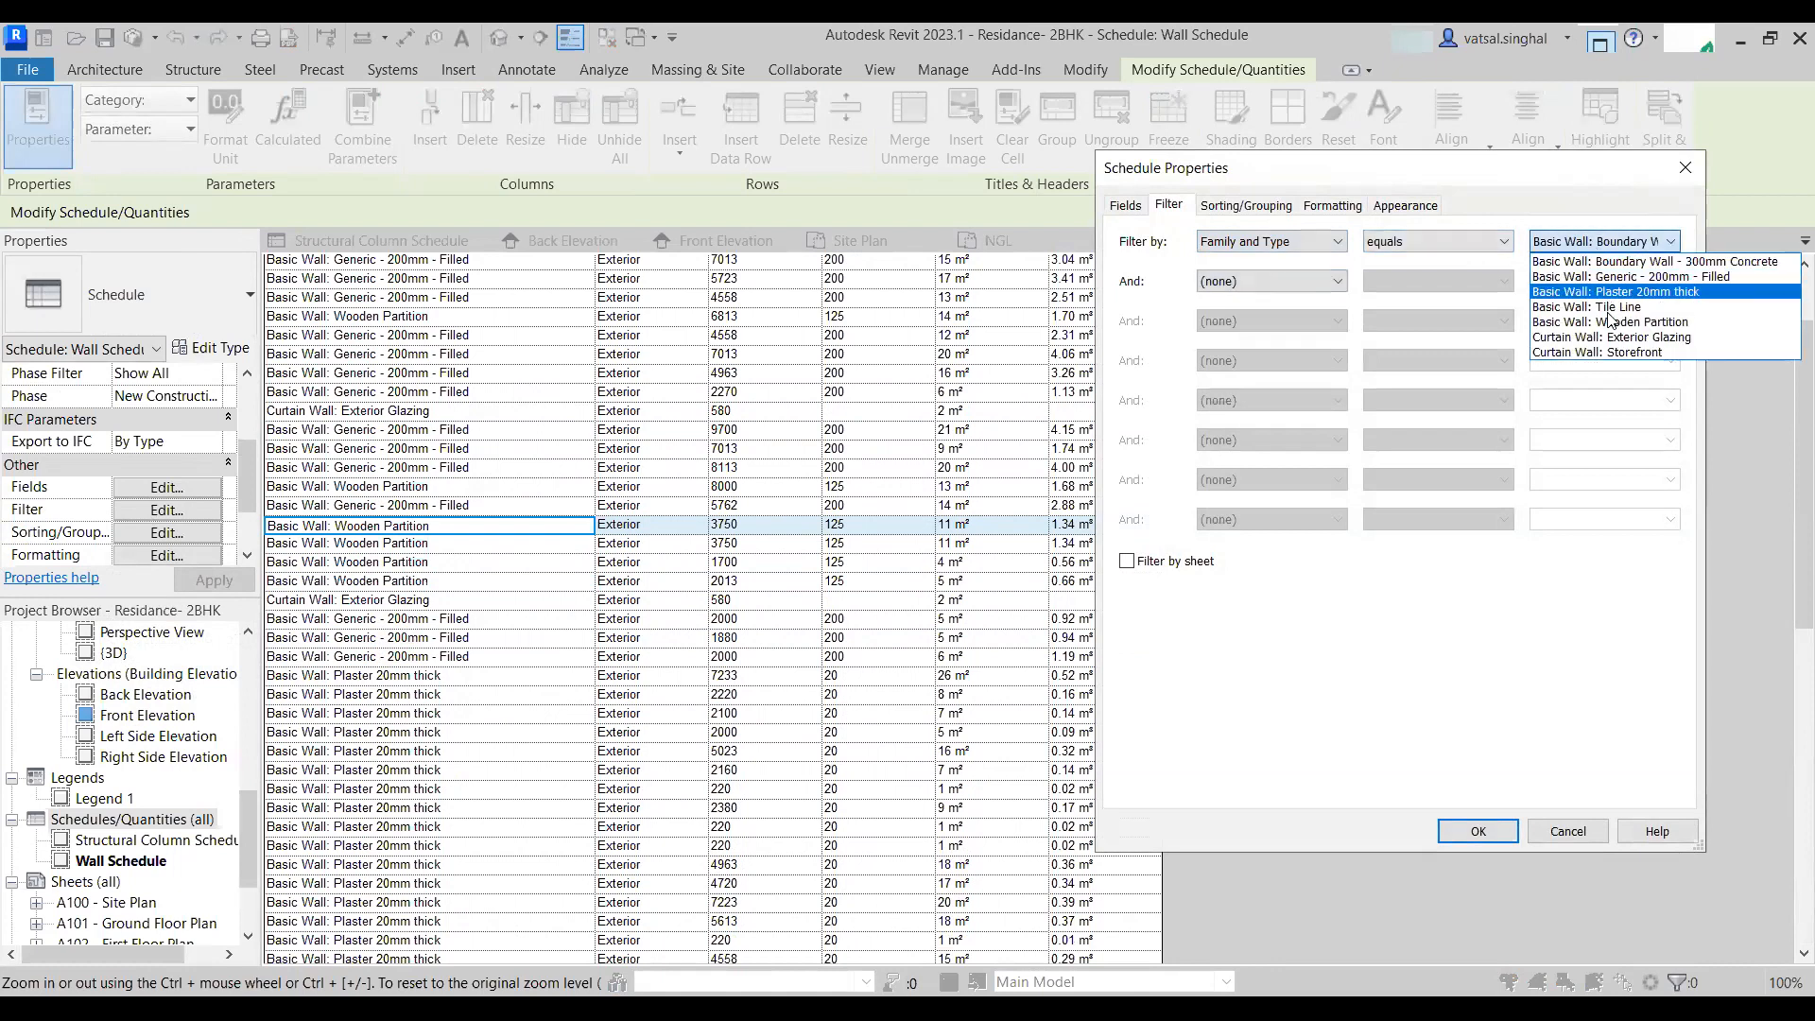
{"action": "left_click", "coordinate": [1628, 323]}
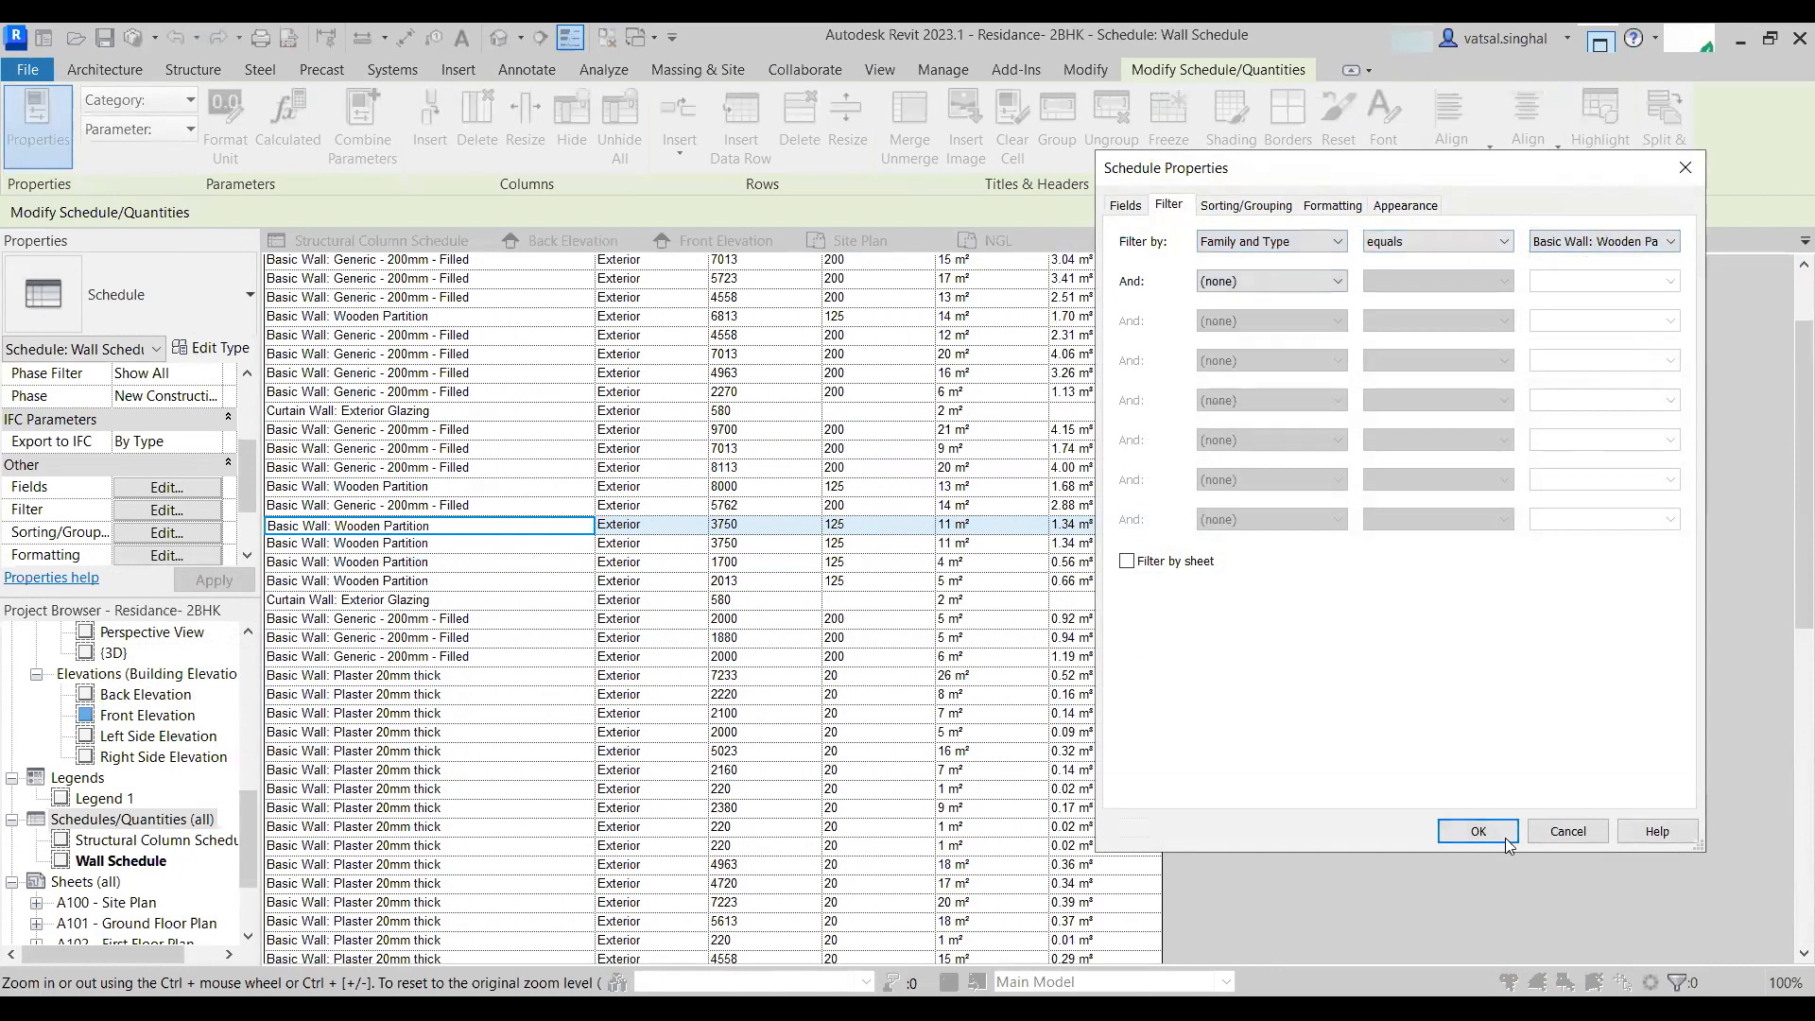
{"action": "left_click", "coordinate": [1476, 830]}
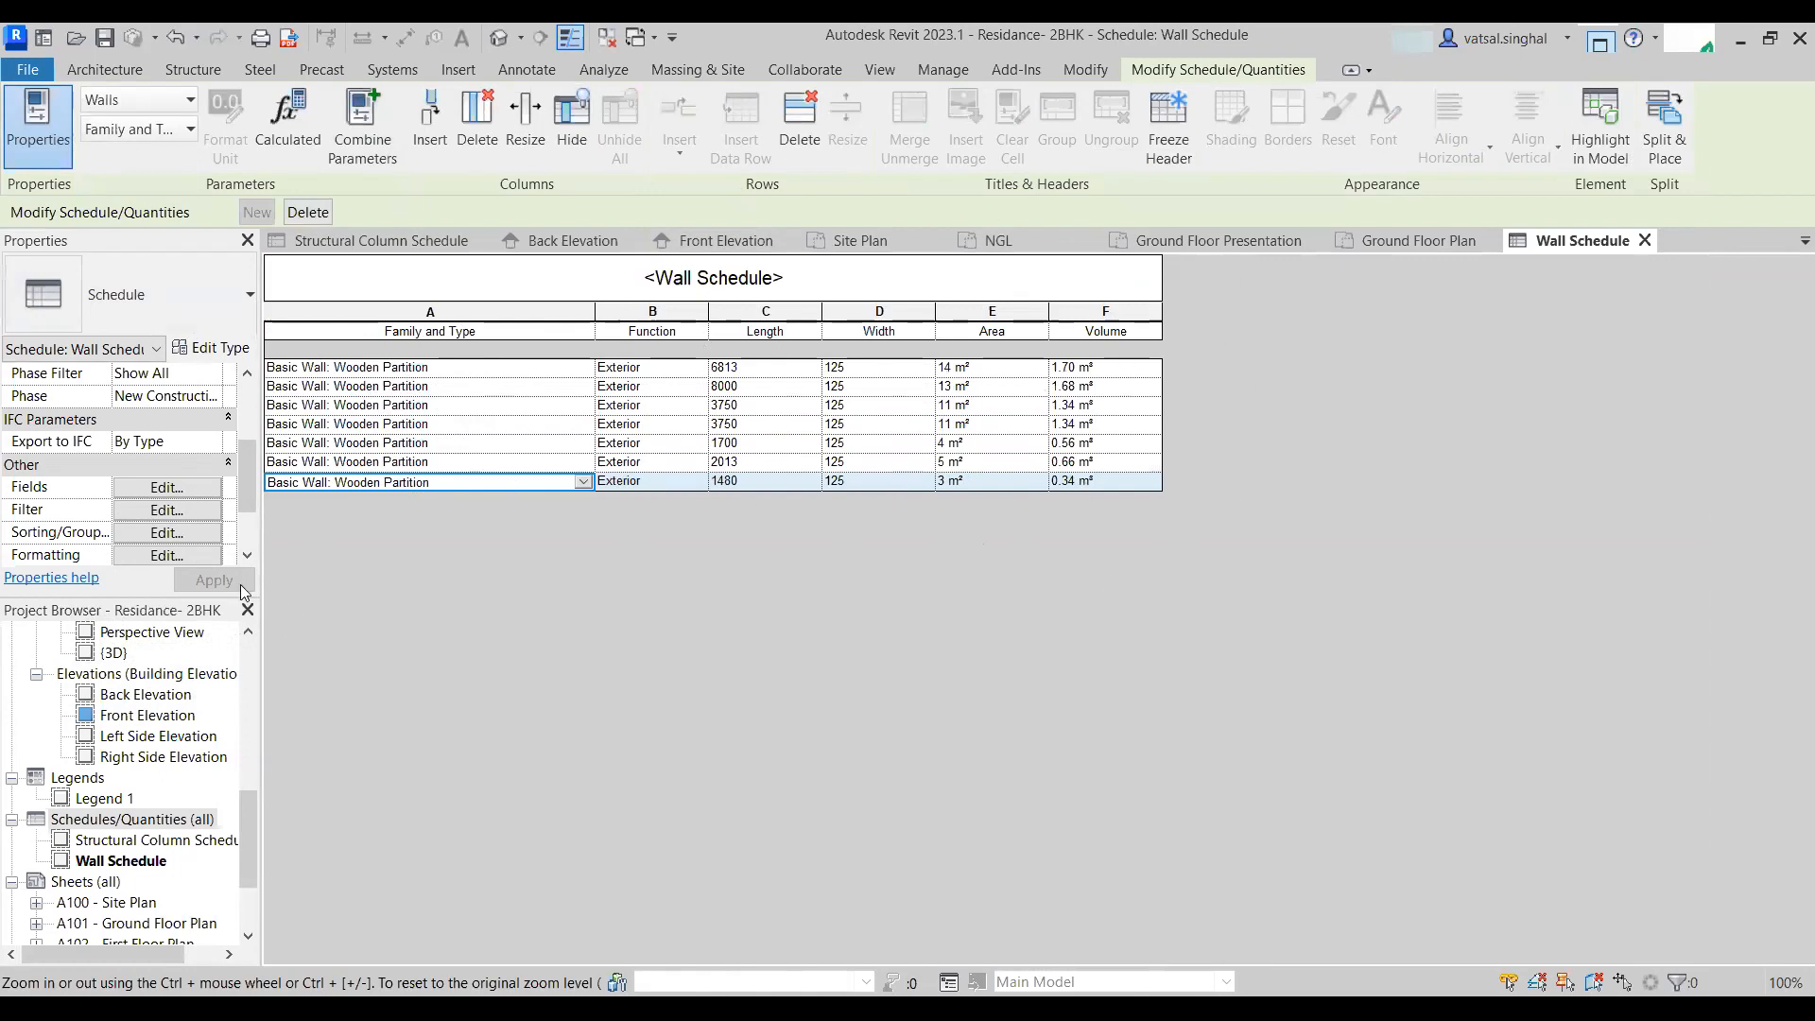
{"action": "left_click", "coordinate": [158, 488]}
{"action": "scroll", "coordinate": [1180, 503], "scroll_direction": "down", "scroll_amount": 5}
{"action": "scroll", "coordinate": [1180, 503], "scroll_direction": "down", "scroll_amount": 8}
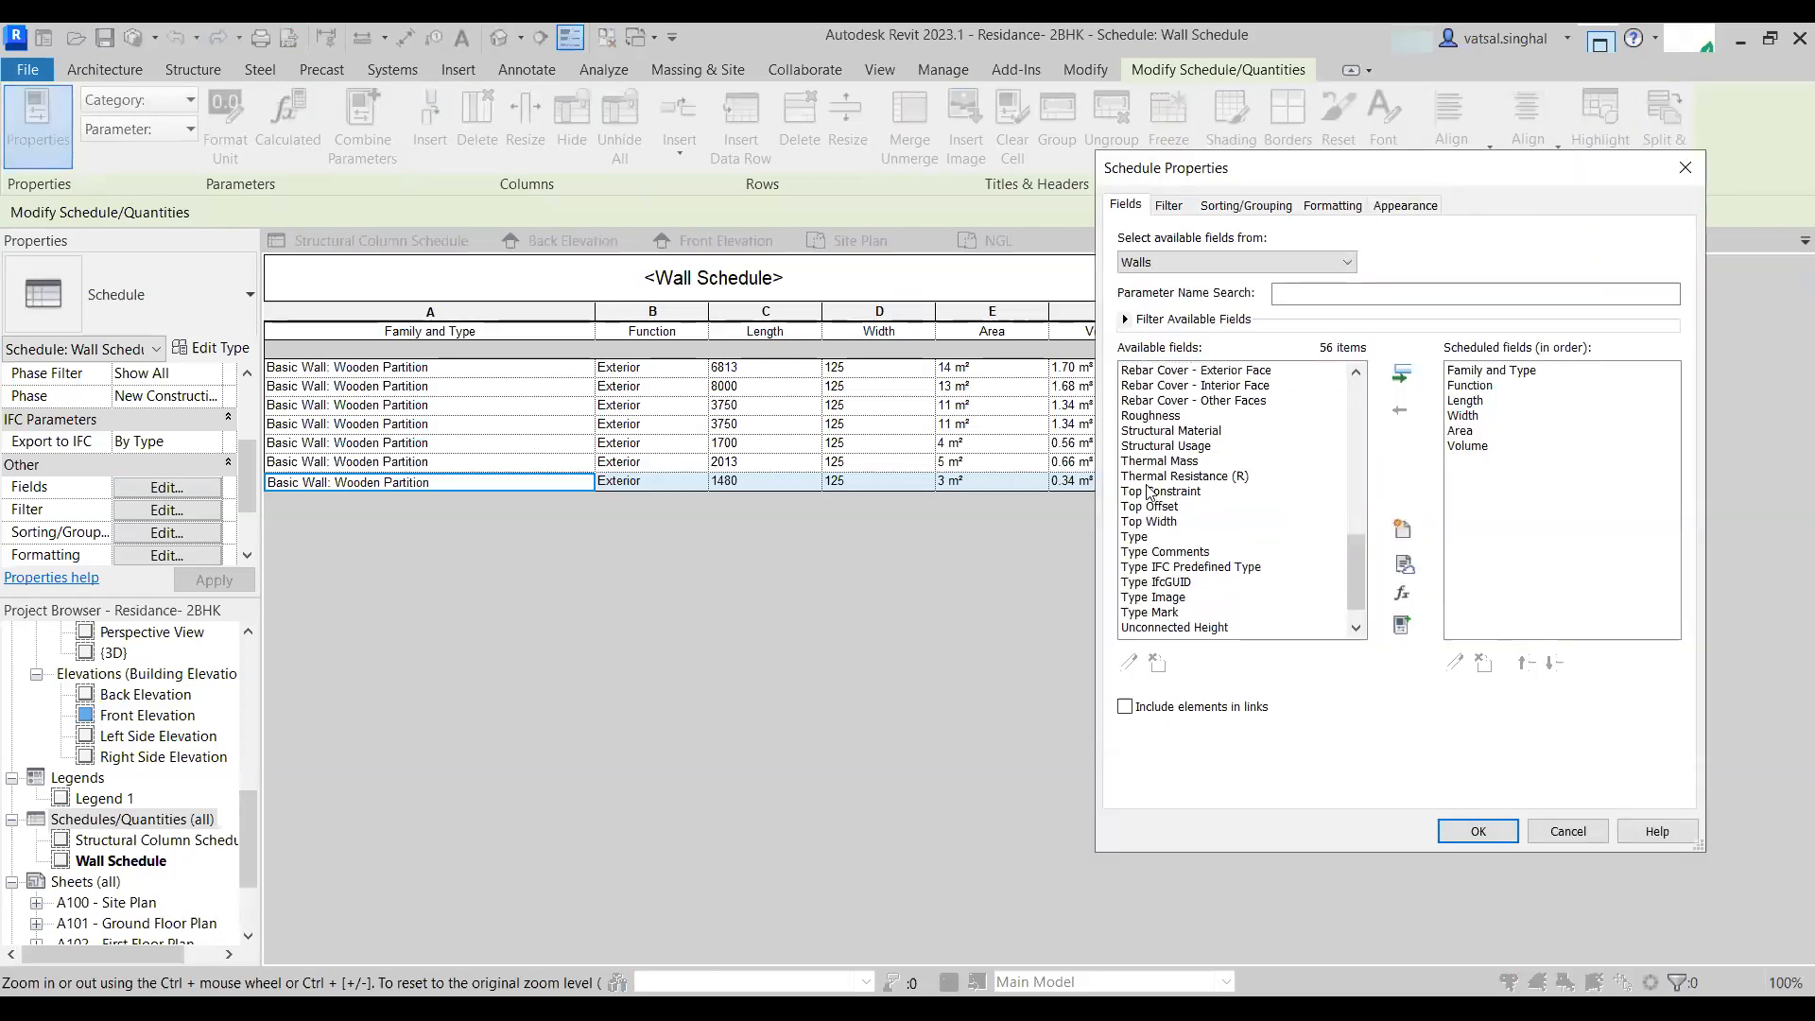
{"action": "left_click", "coordinate": [1203, 431]}
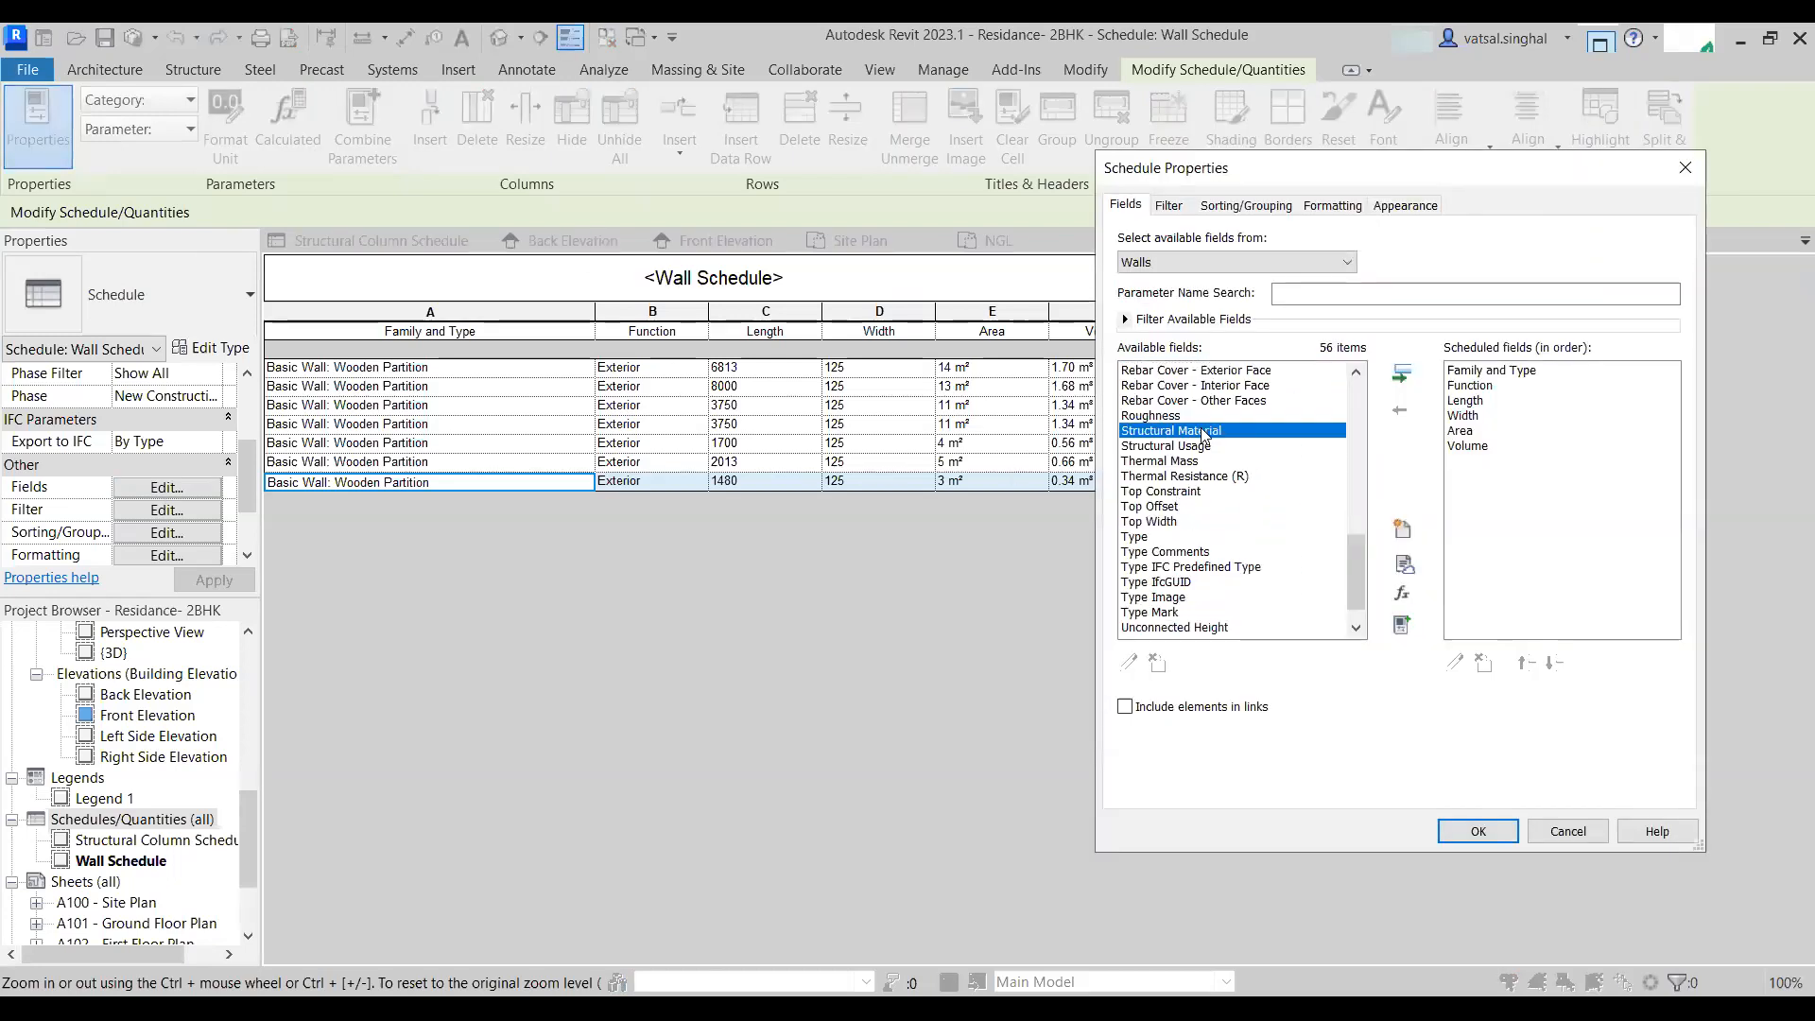
{"action": "left_click", "coordinate": [1477, 831]}
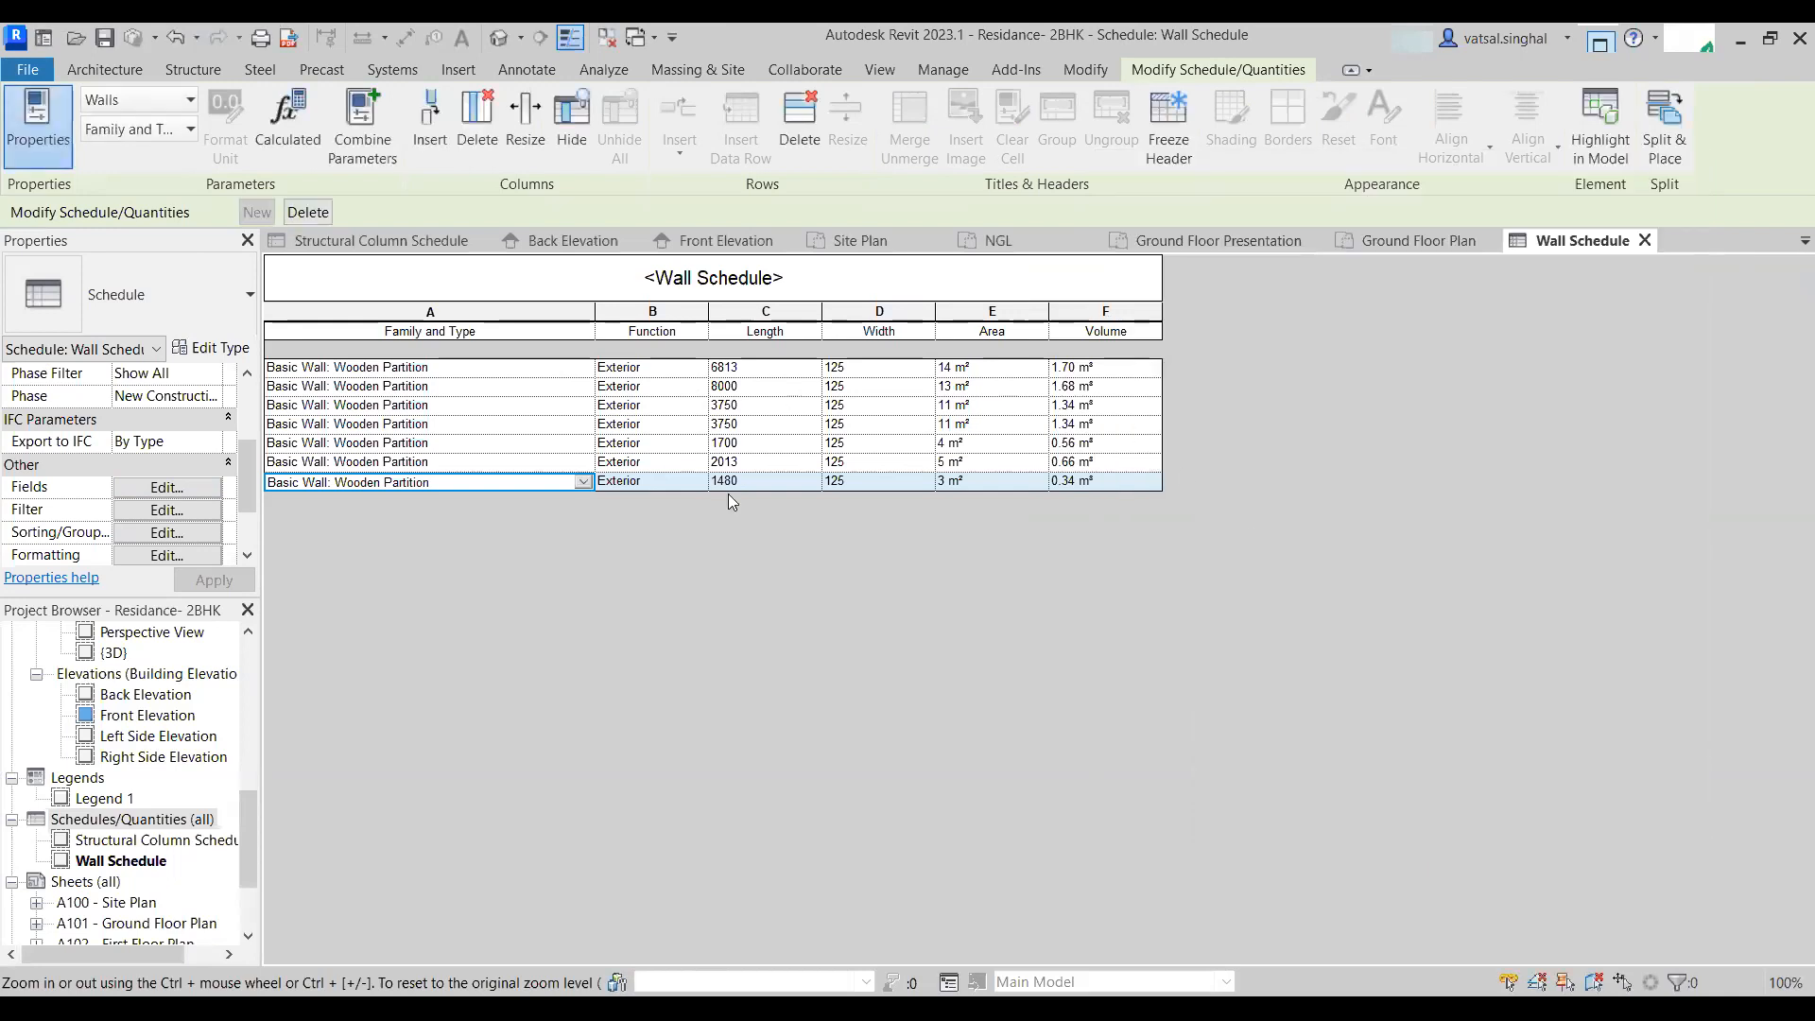
- Add the Structural Material field to the wall schedule and widen its column
{"action": "left_click", "coordinate": [165, 510]}
{"action": "scroll", "coordinate": [1224, 526], "scroll_direction": "down", "scroll_amount": 10}
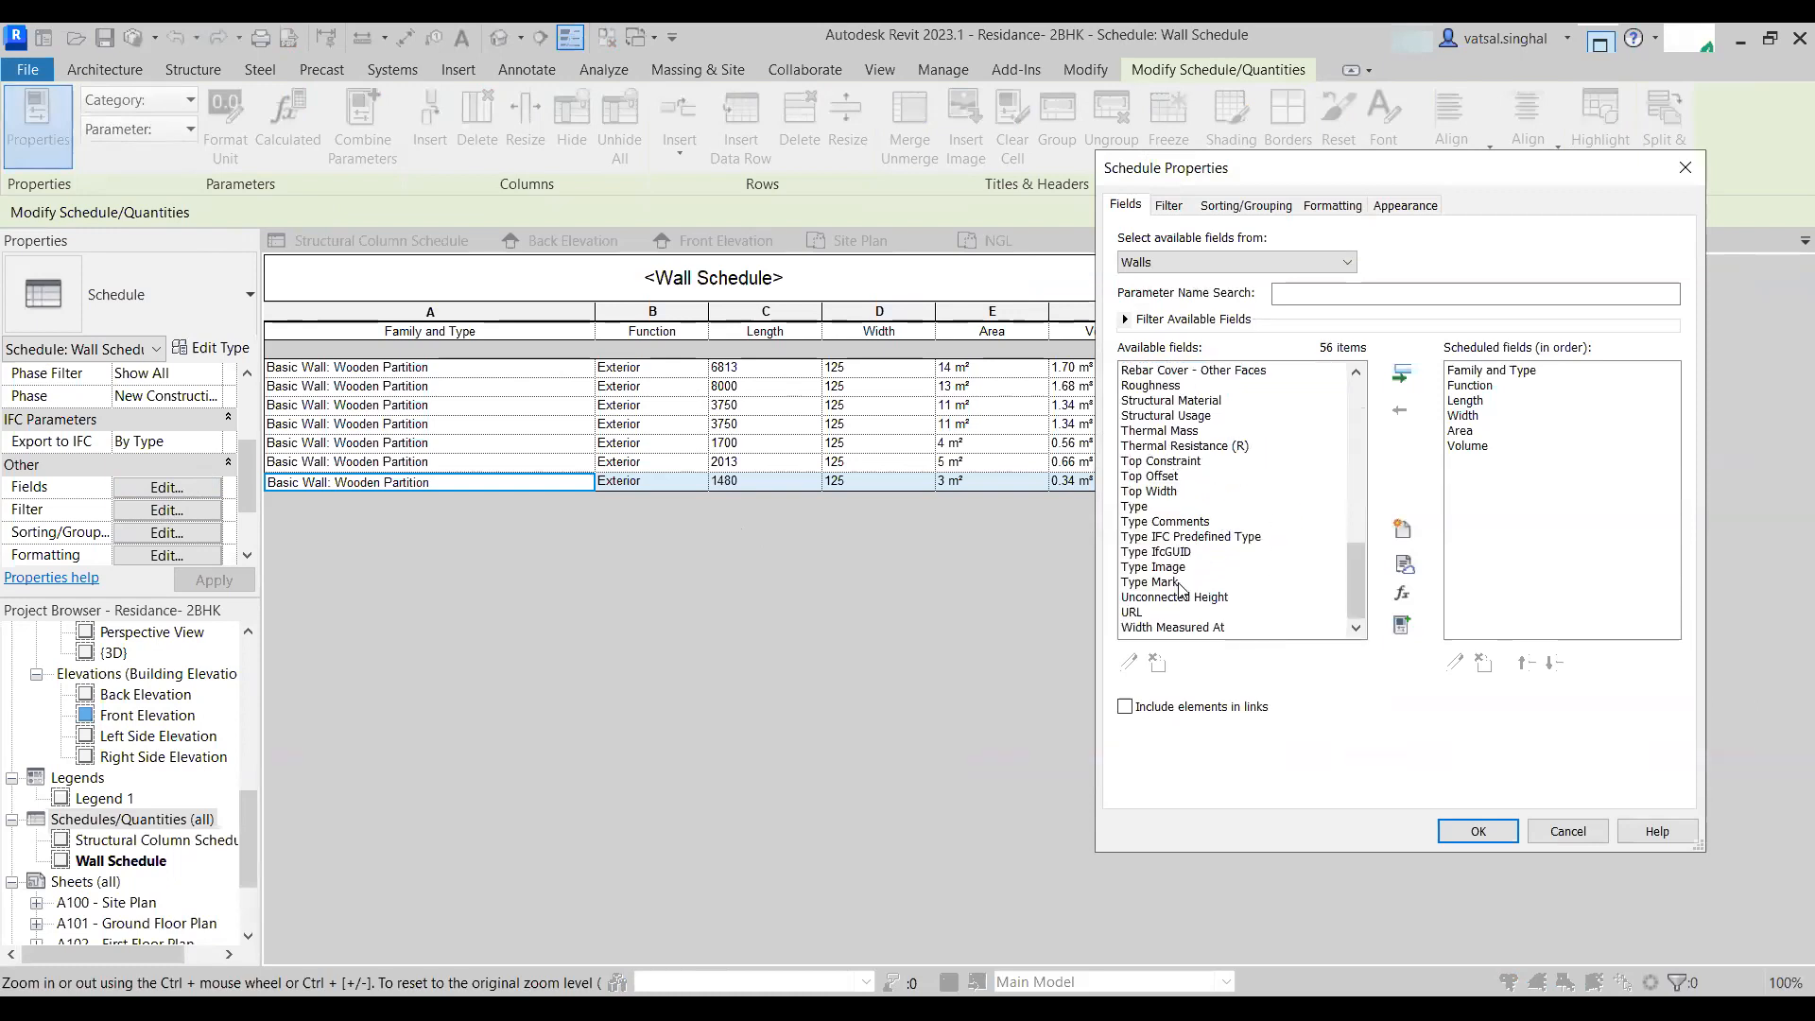
{"action": "scroll", "coordinate": [1189, 591], "scroll_direction": "up", "scroll_amount": 1}
{"action": "left_click", "coordinate": [1186, 447]}
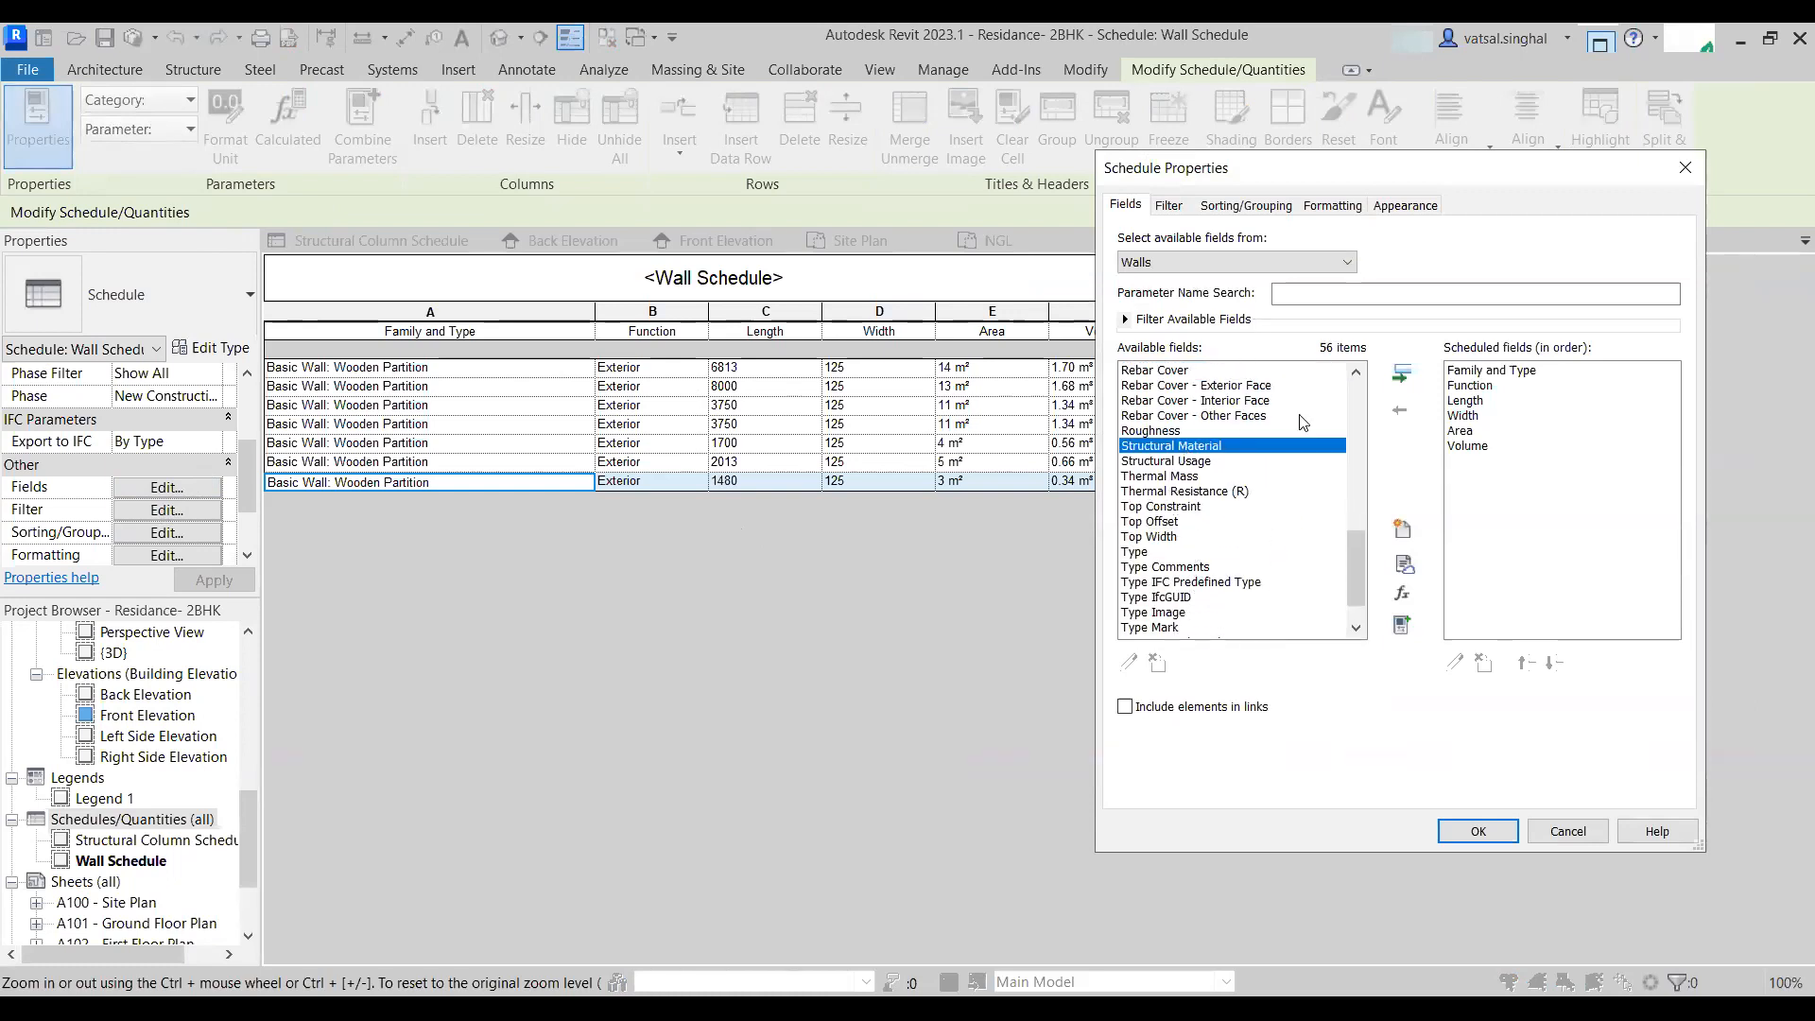
{"action": "left_click", "coordinate": [1402, 373]}
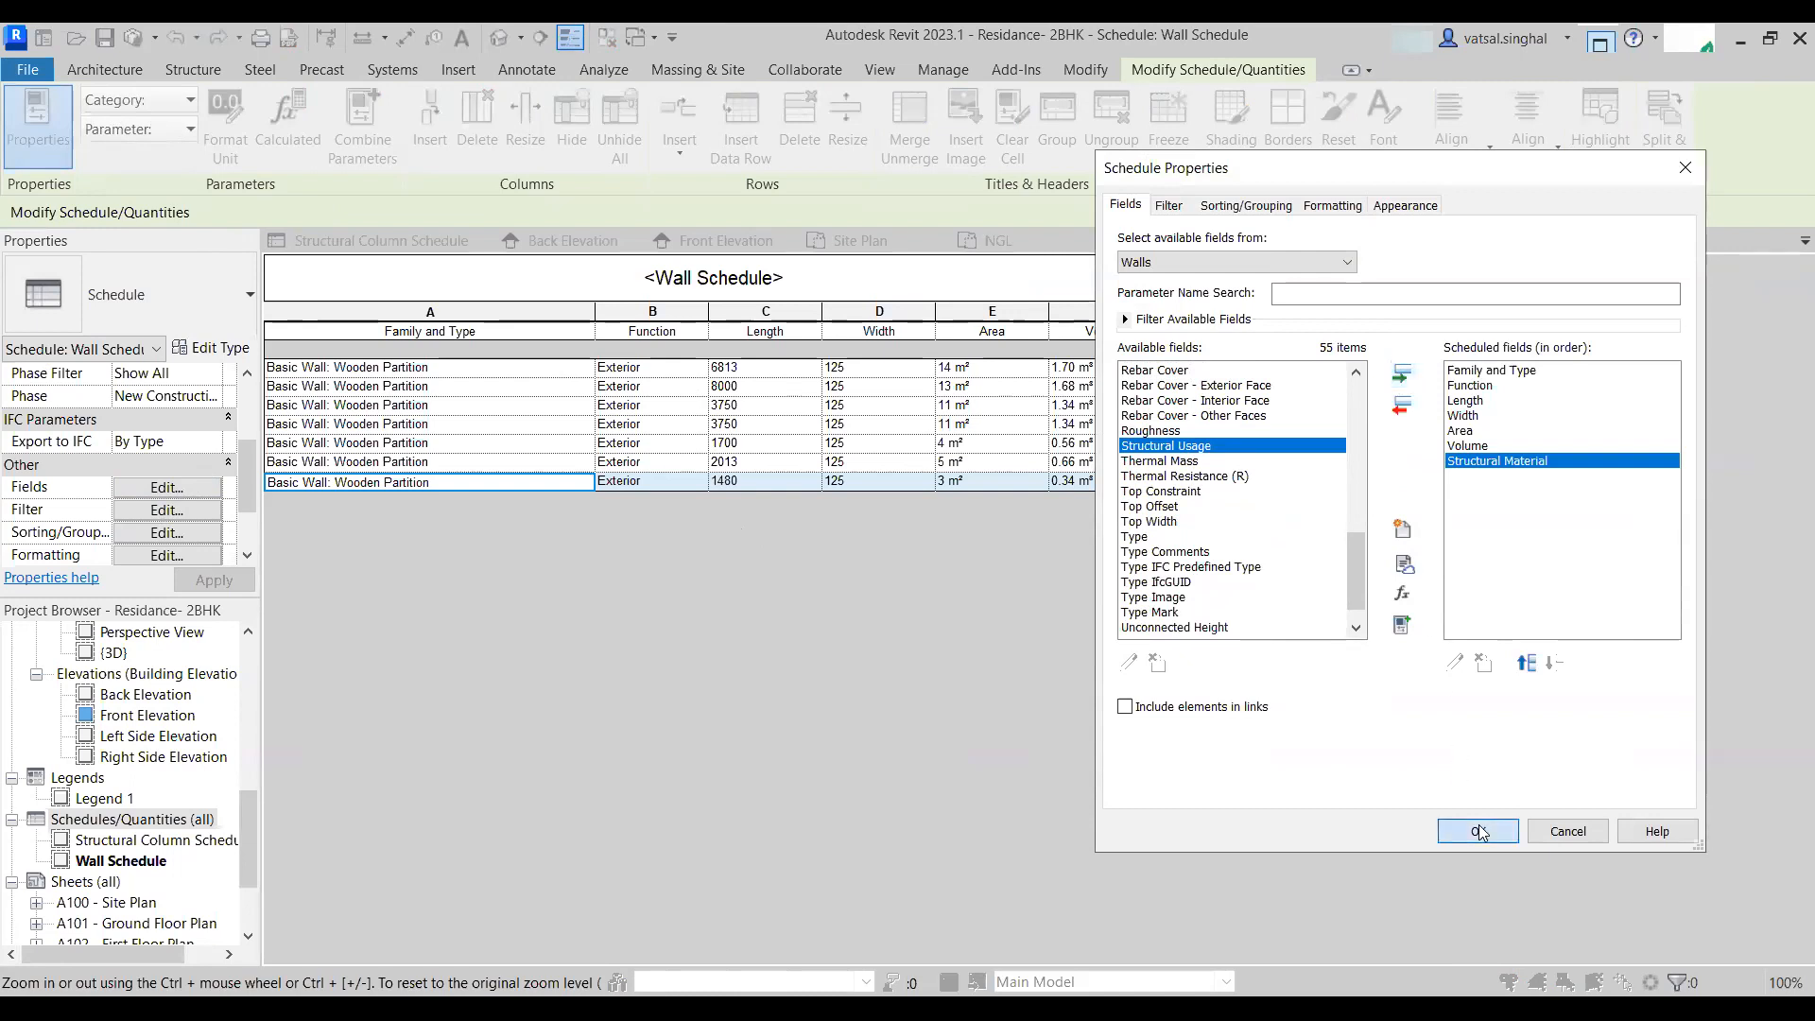
{"action": "left_click", "coordinate": [1478, 831]}
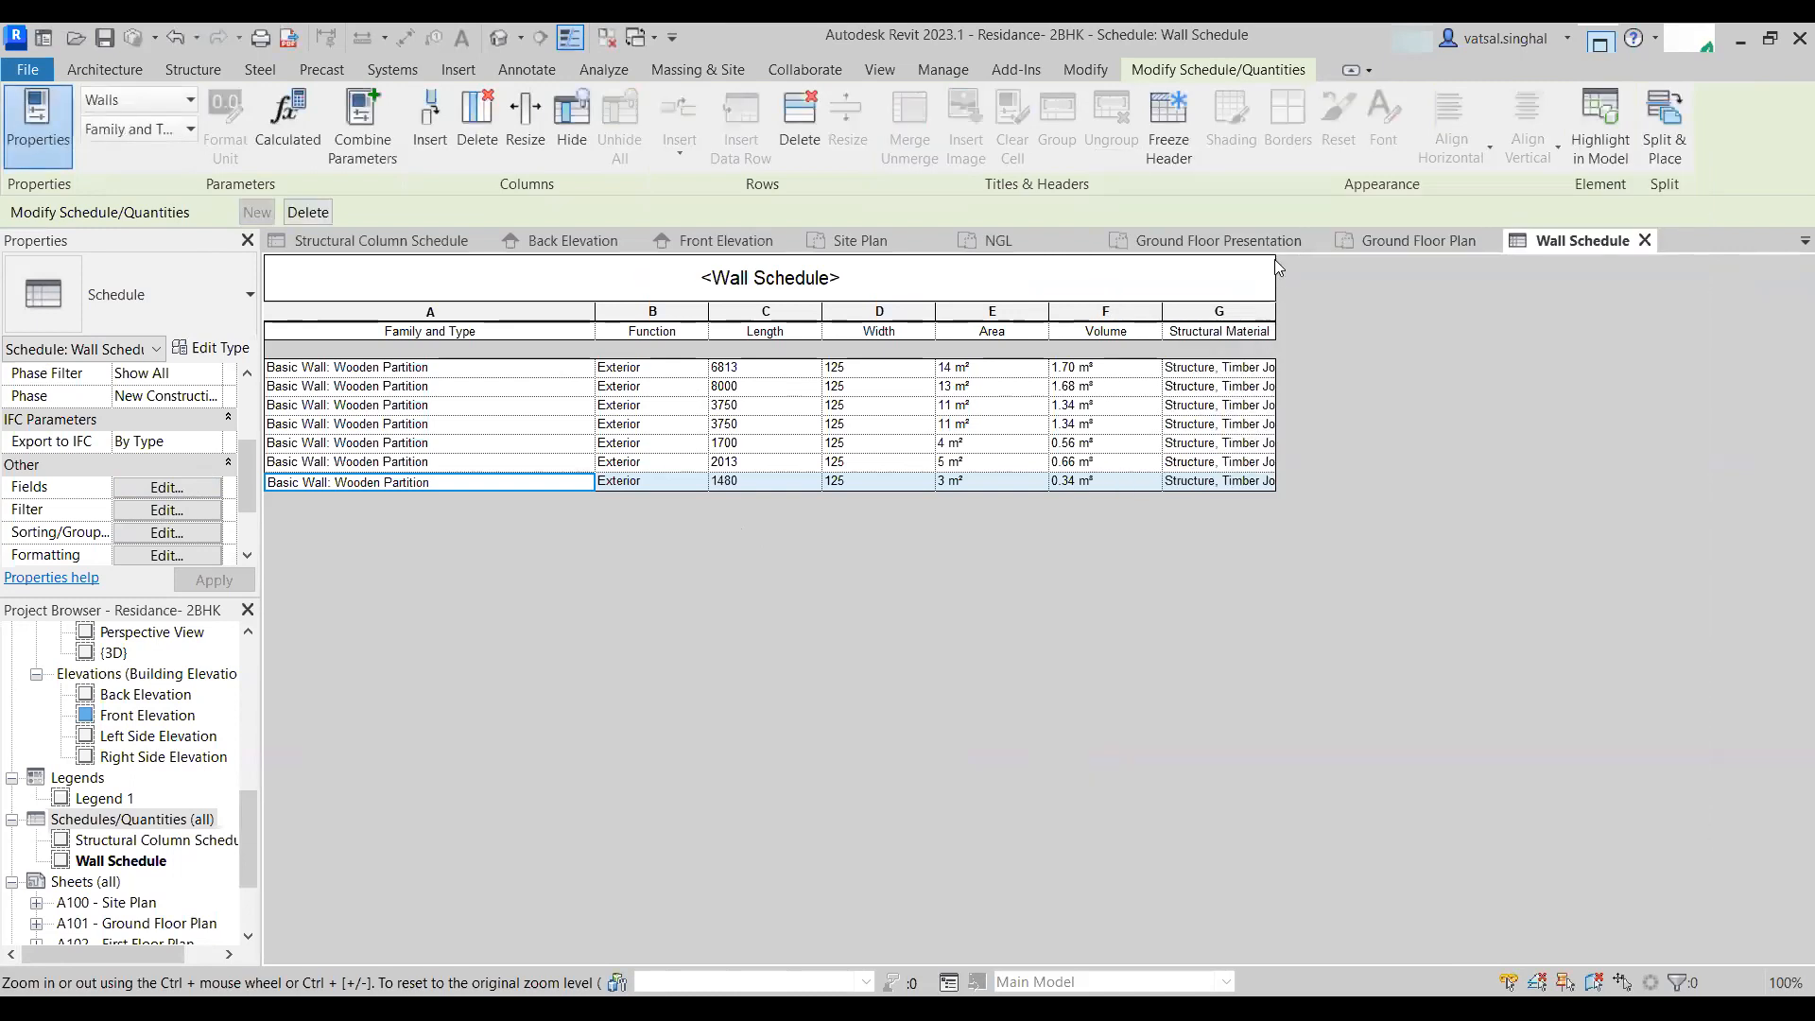
{"action": "left_click_drag", "start_coordinate": [1275, 331], "coordinate": [1409, 330]}
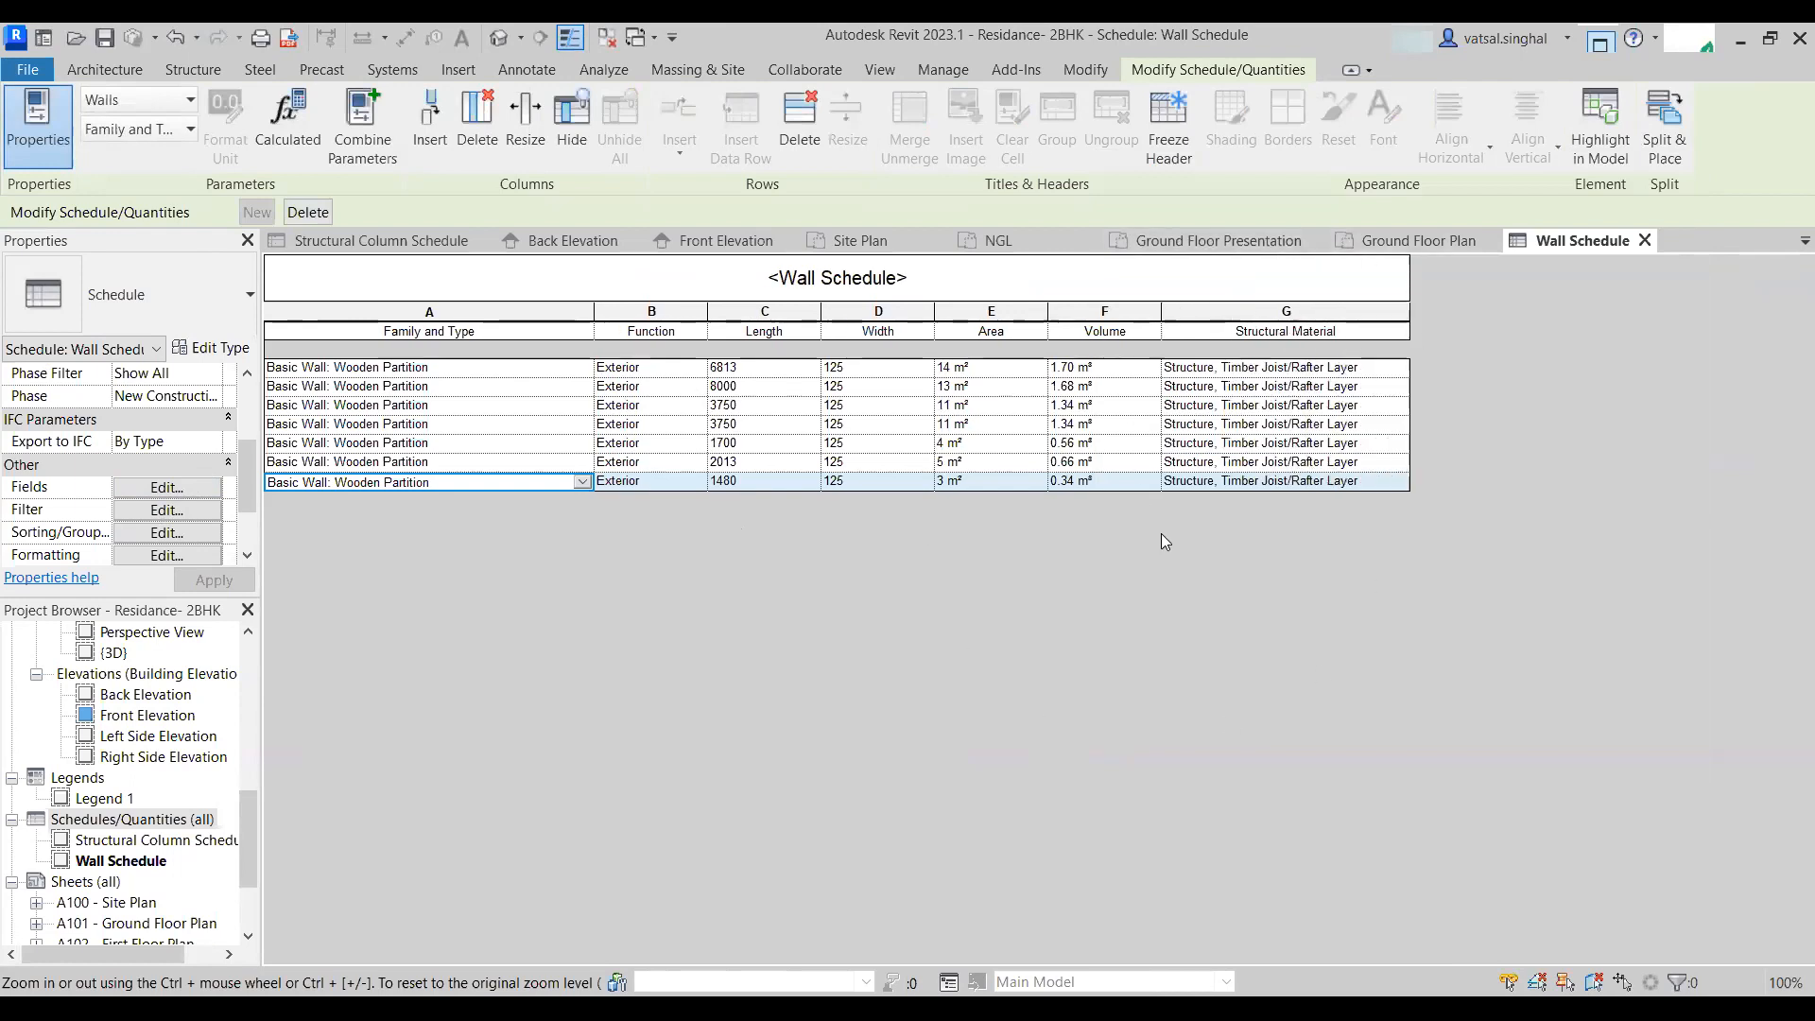
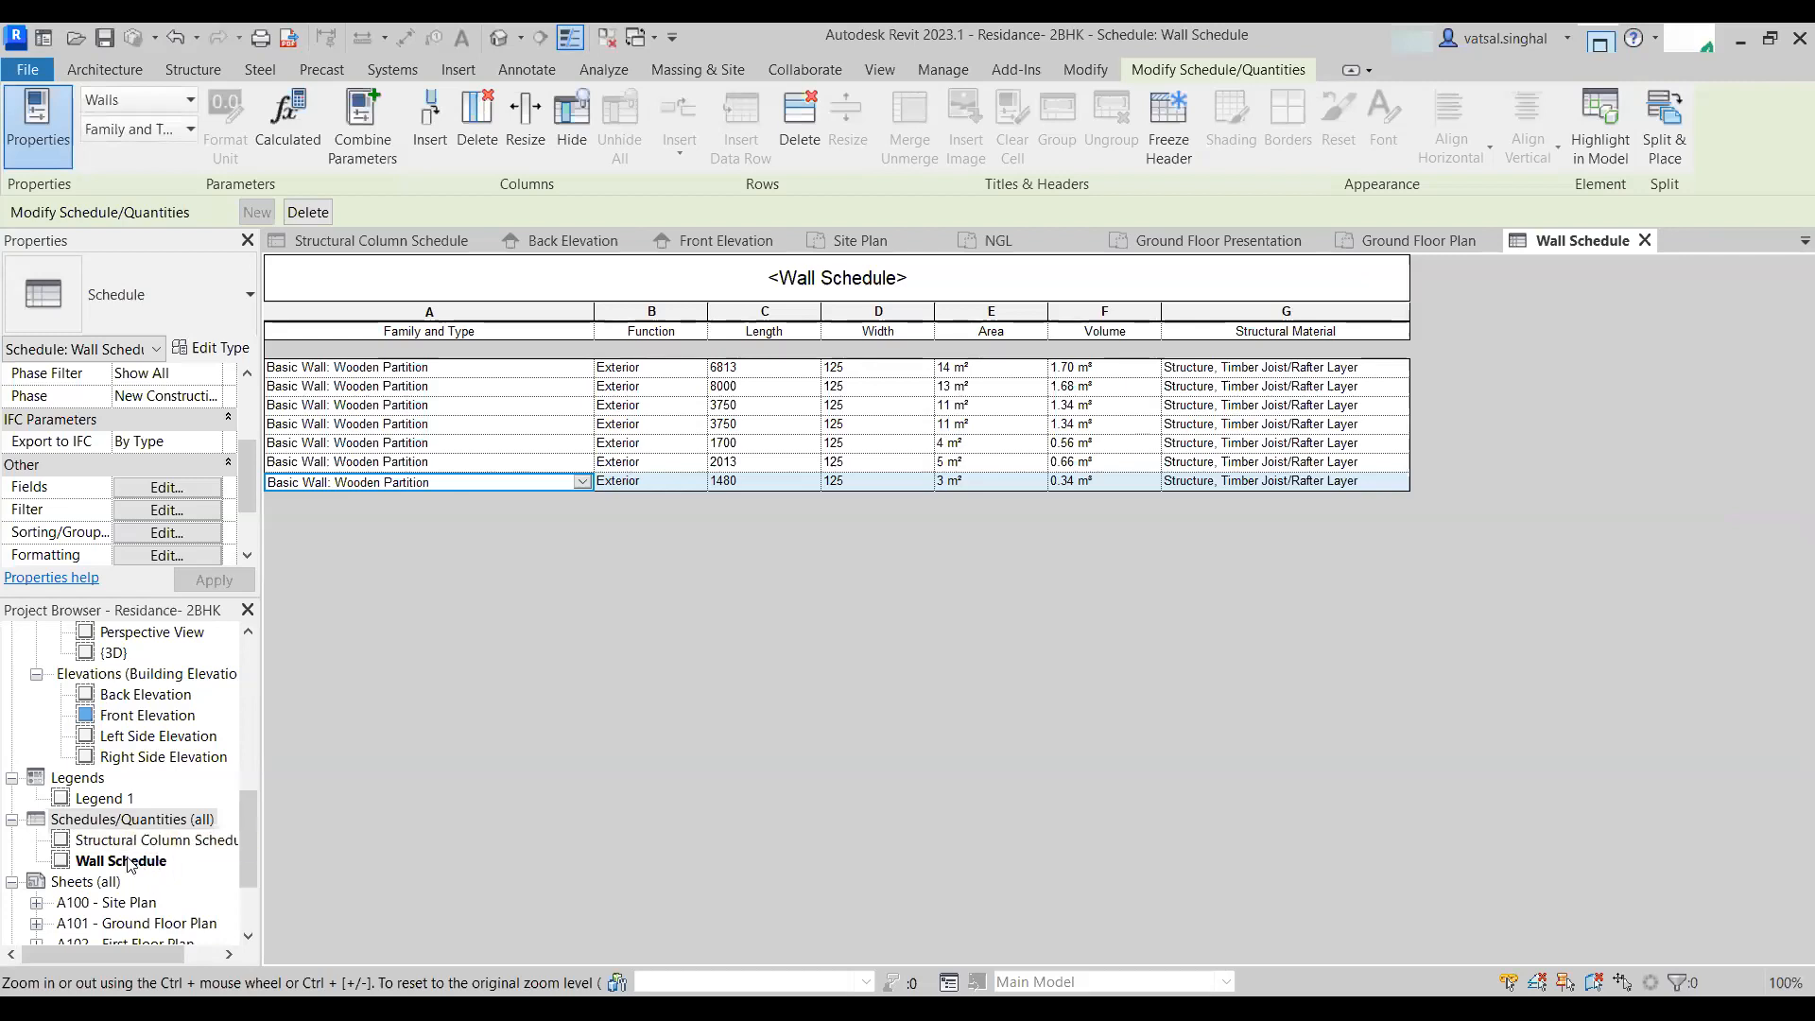
- Create a new material takeoff for the Walls category named Wall Material Takeoff
{"action": "left_click", "coordinate": [125, 820]}
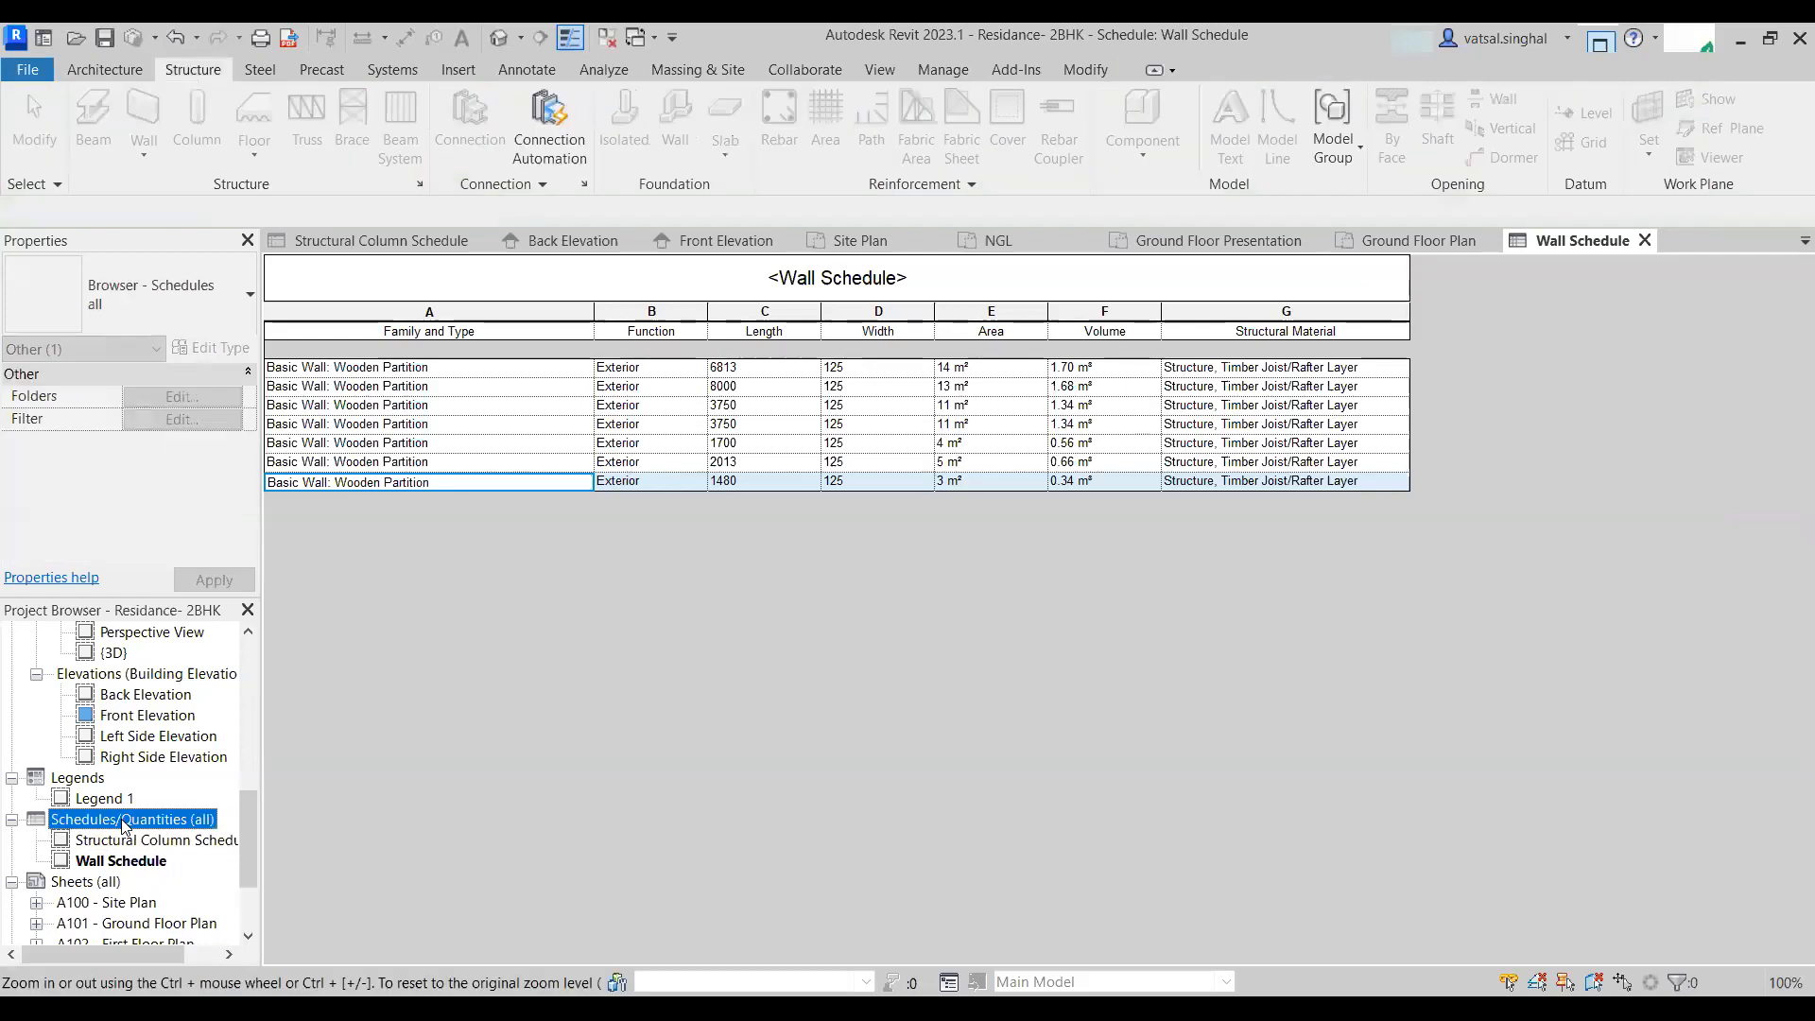
{"action": "right_click", "coordinate": [124, 825]}
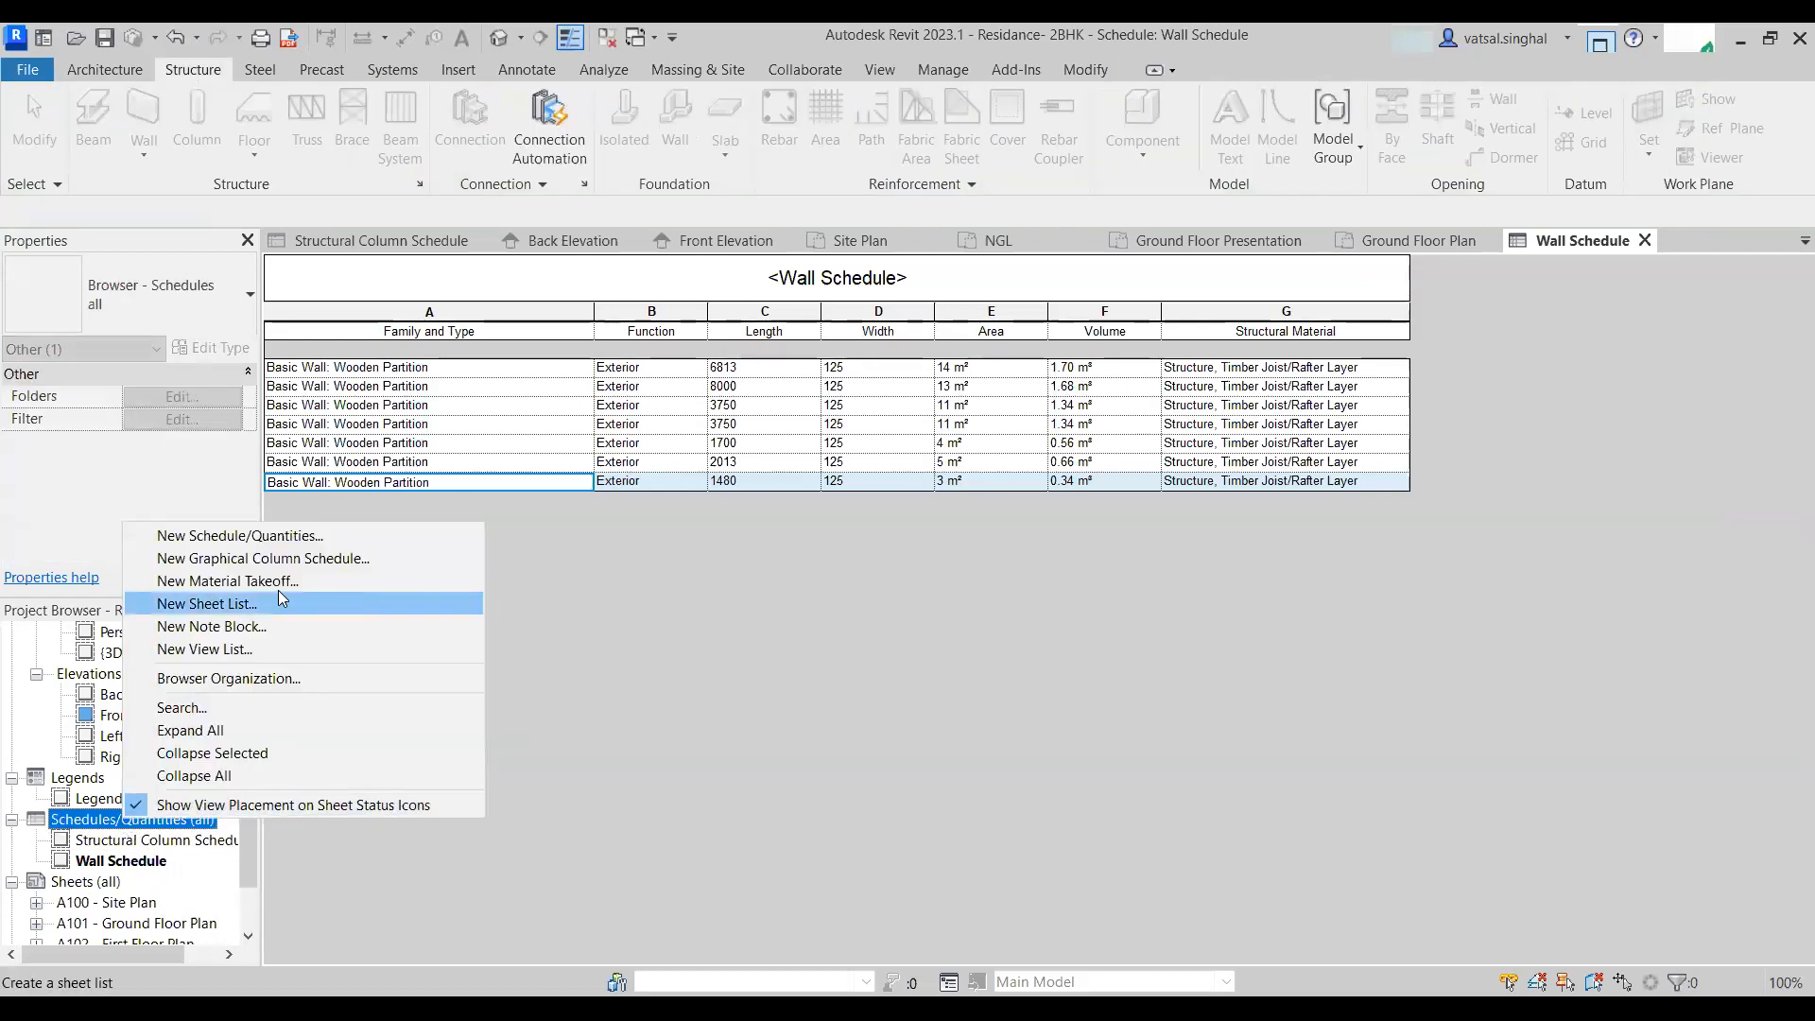
{"action": "left_click", "coordinate": [231, 584]}
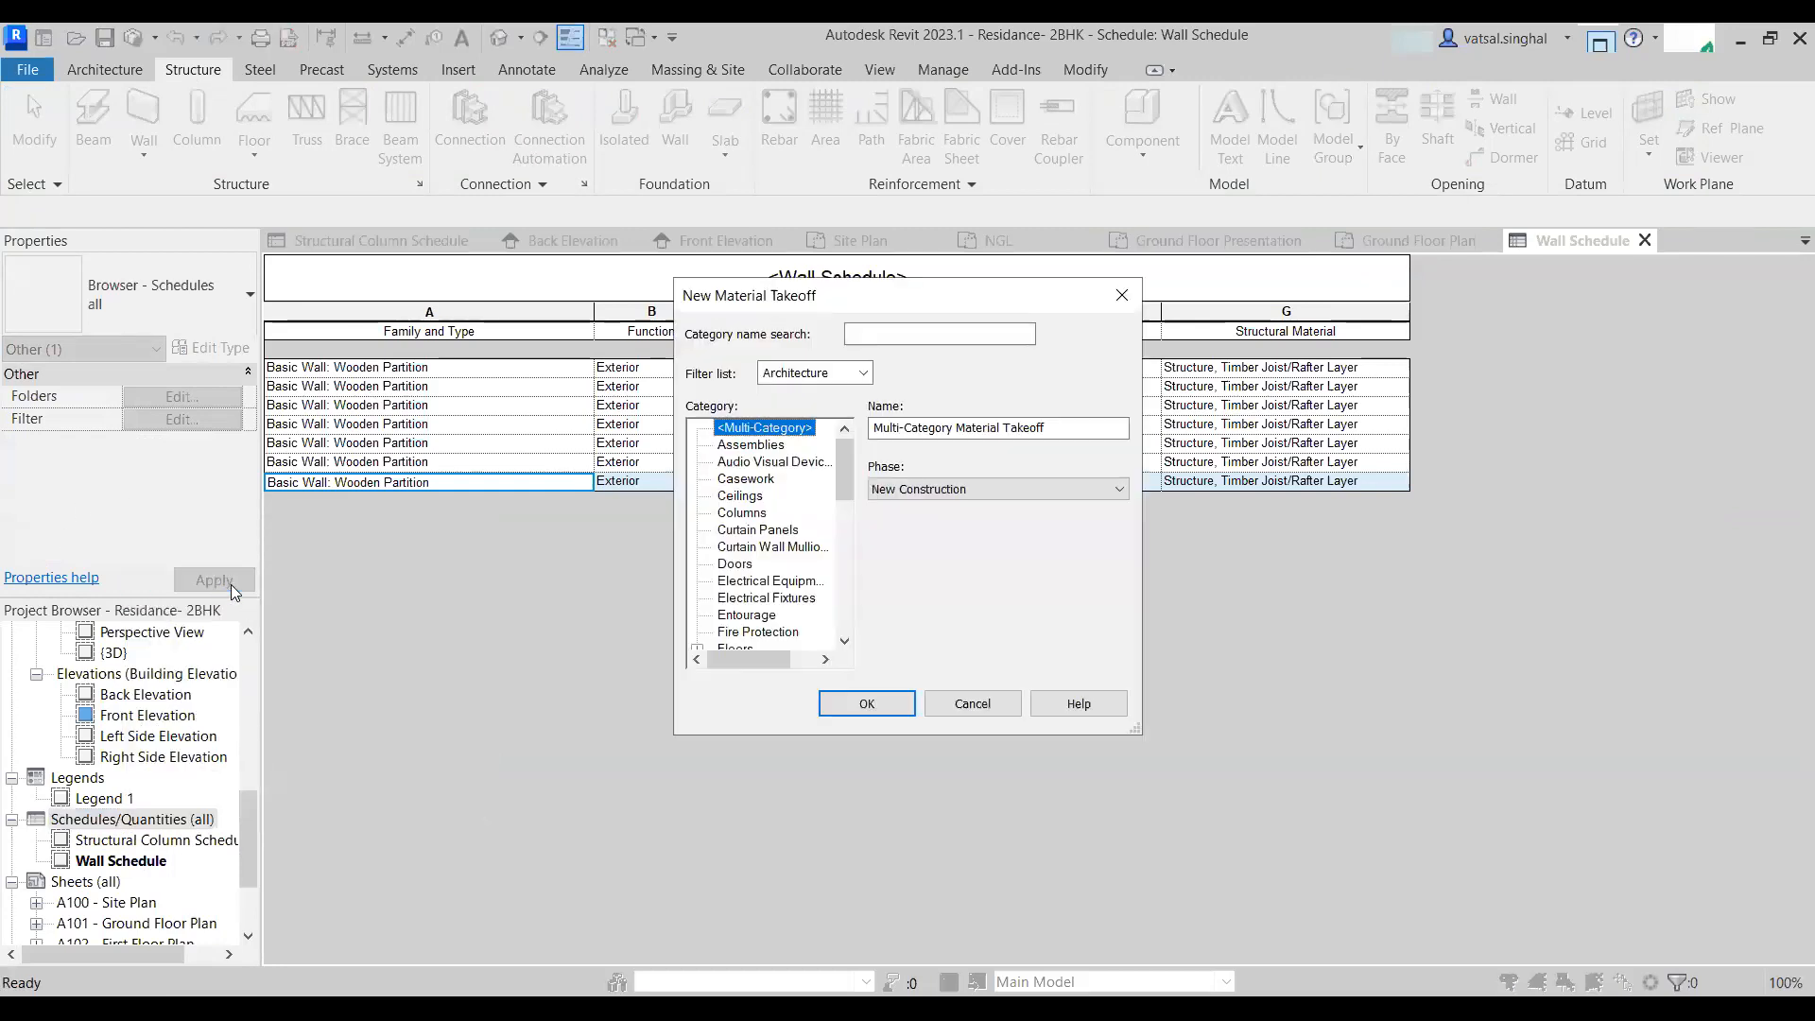
{"action": "scroll", "coordinate": [747, 524], "scroll_direction": "down", "scroll_amount": 5}
{"action": "scroll", "coordinate": [815, 510], "scroll_direction": "up", "scroll_amount": 5}
{"action": "scroll", "coordinate": [815, 510], "scroll_direction": "down", "scroll_amount": 10}
{"action": "left_click", "coordinate": [732, 615]}
{"action": "left_click", "coordinate": [889, 713]}
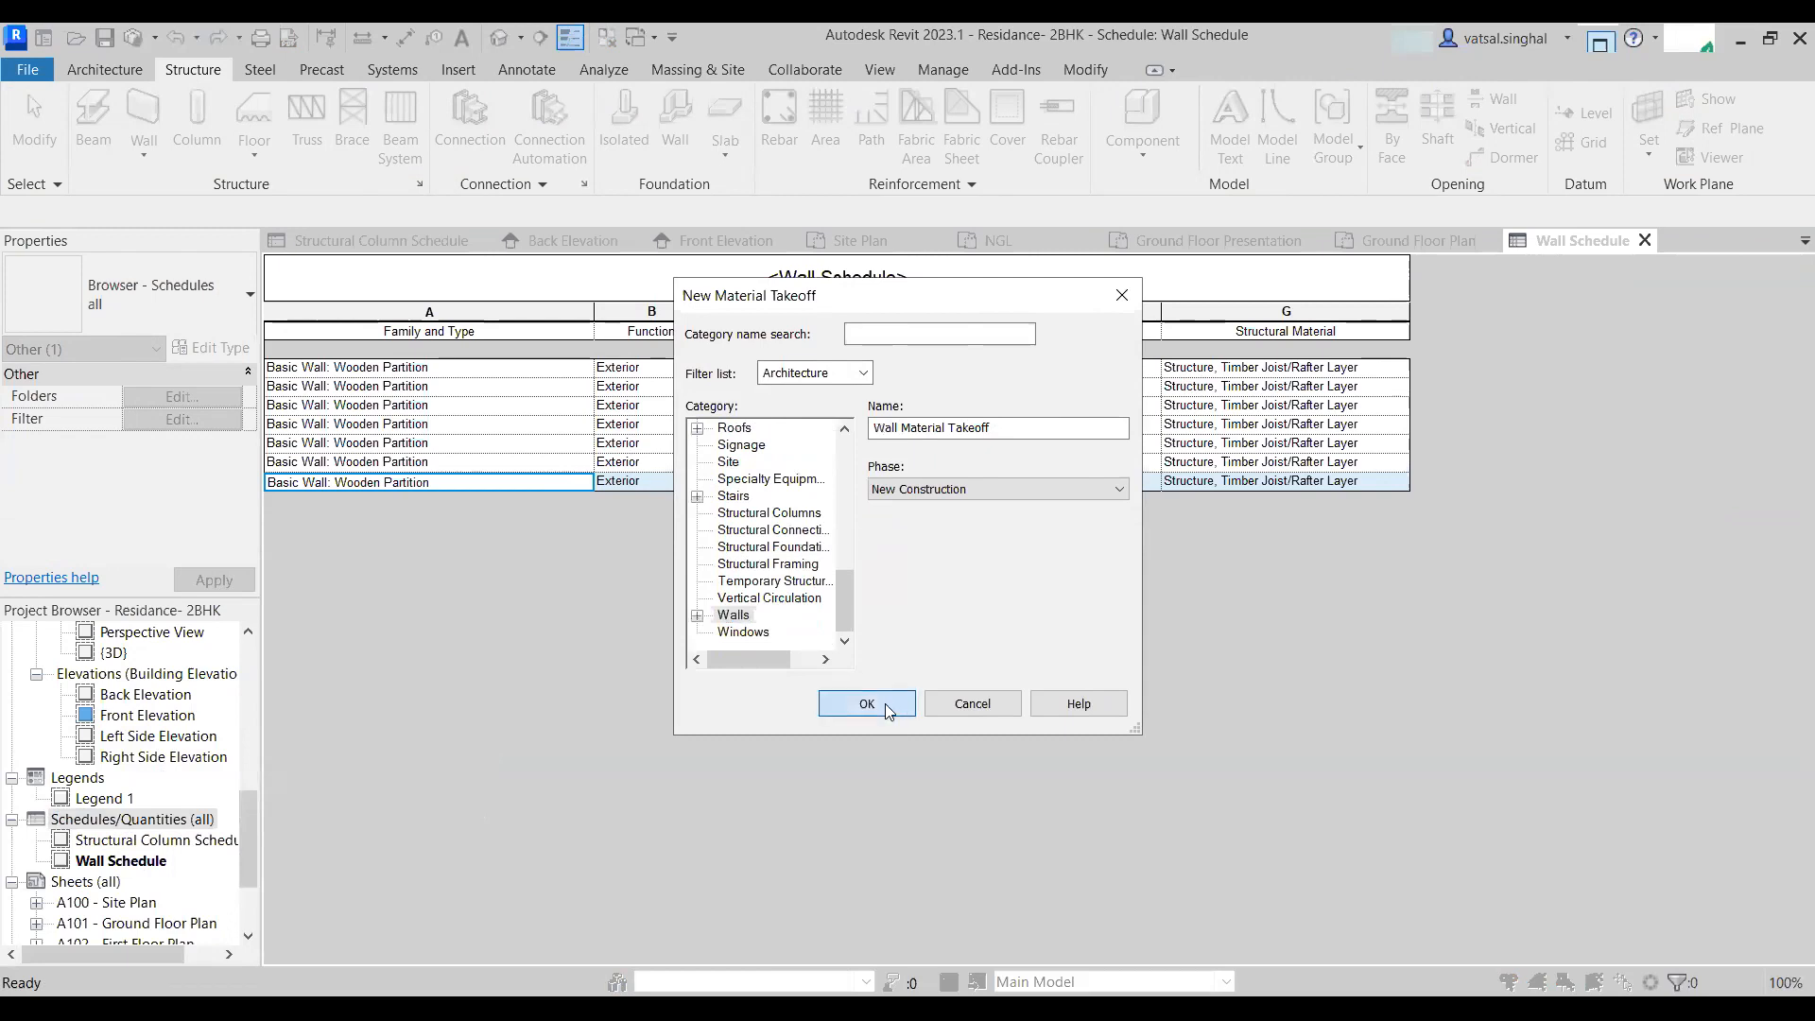
- Add the Material: Area and Material: Volume fields to the takeoff
{"action": "scroll", "coordinate": [796, 515], "scroll_direction": "down", "scroll_amount": 12}
{"action": "scroll", "coordinate": [797, 515], "scroll_direction": "up", "scroll_amount": 5}
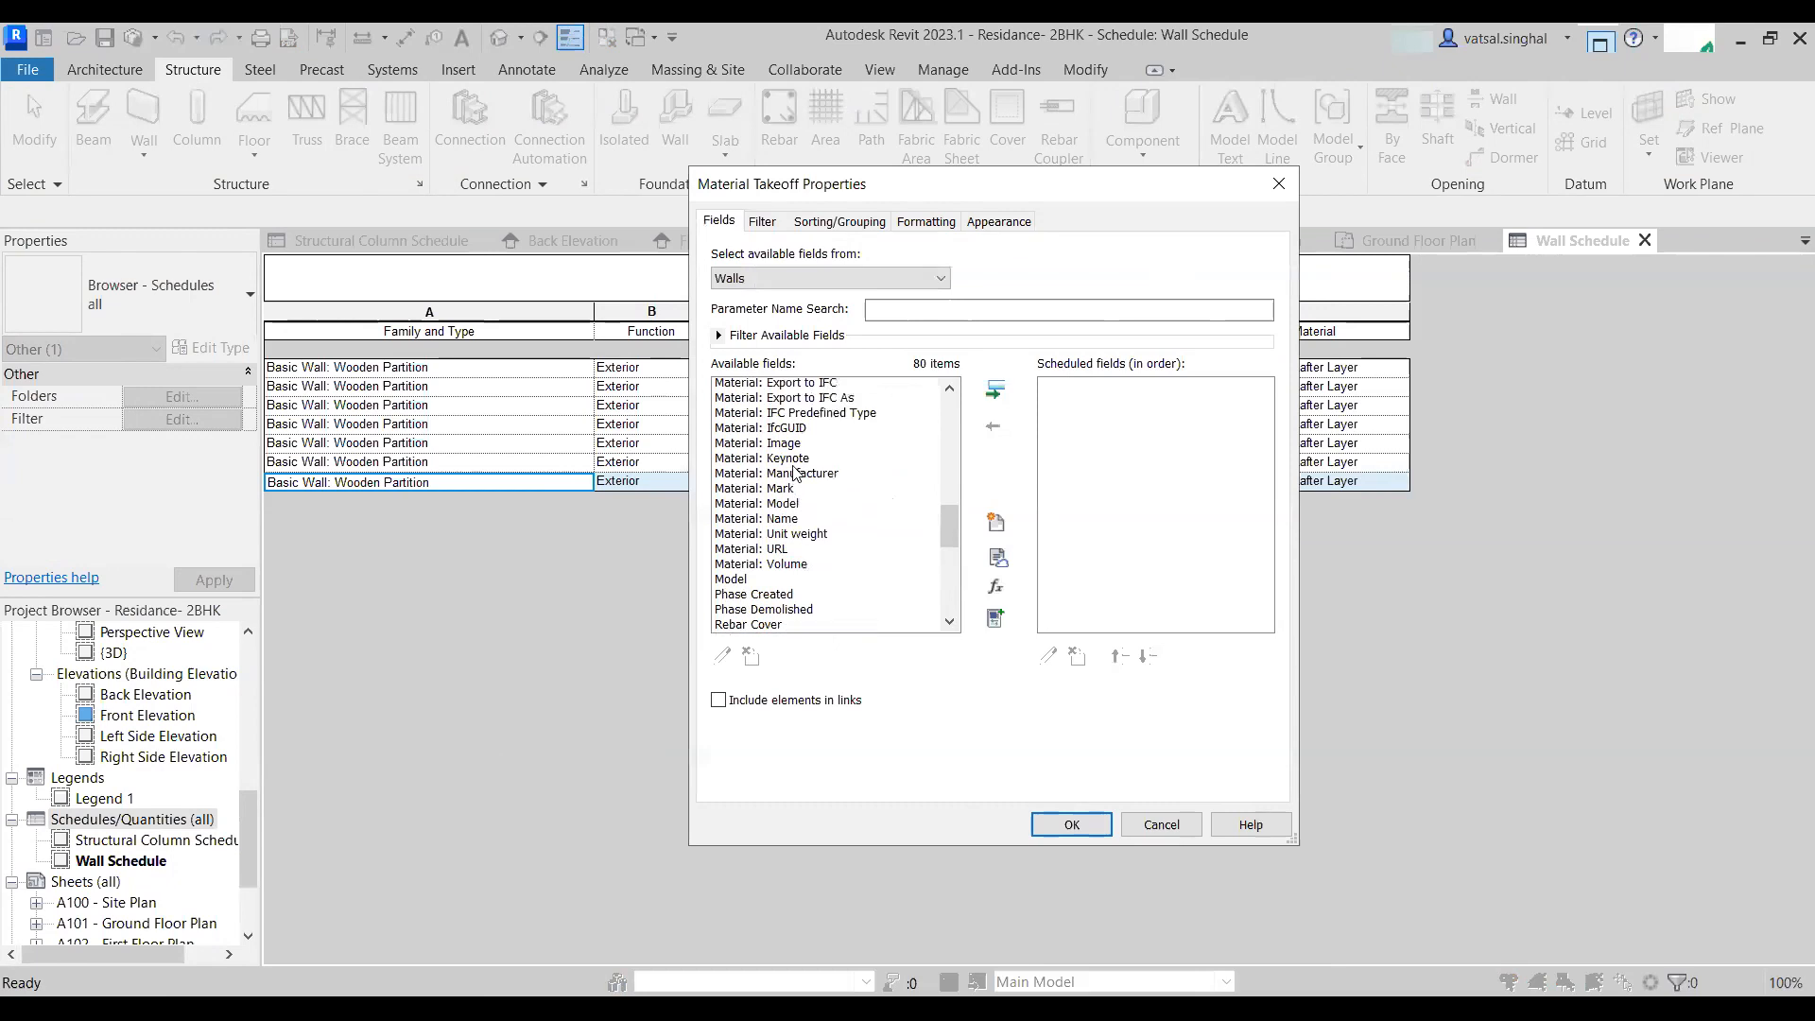
{"action": "scroll", "coordinate": [768, 432], "scroll_direction": "up", "scroll_amount": 1}
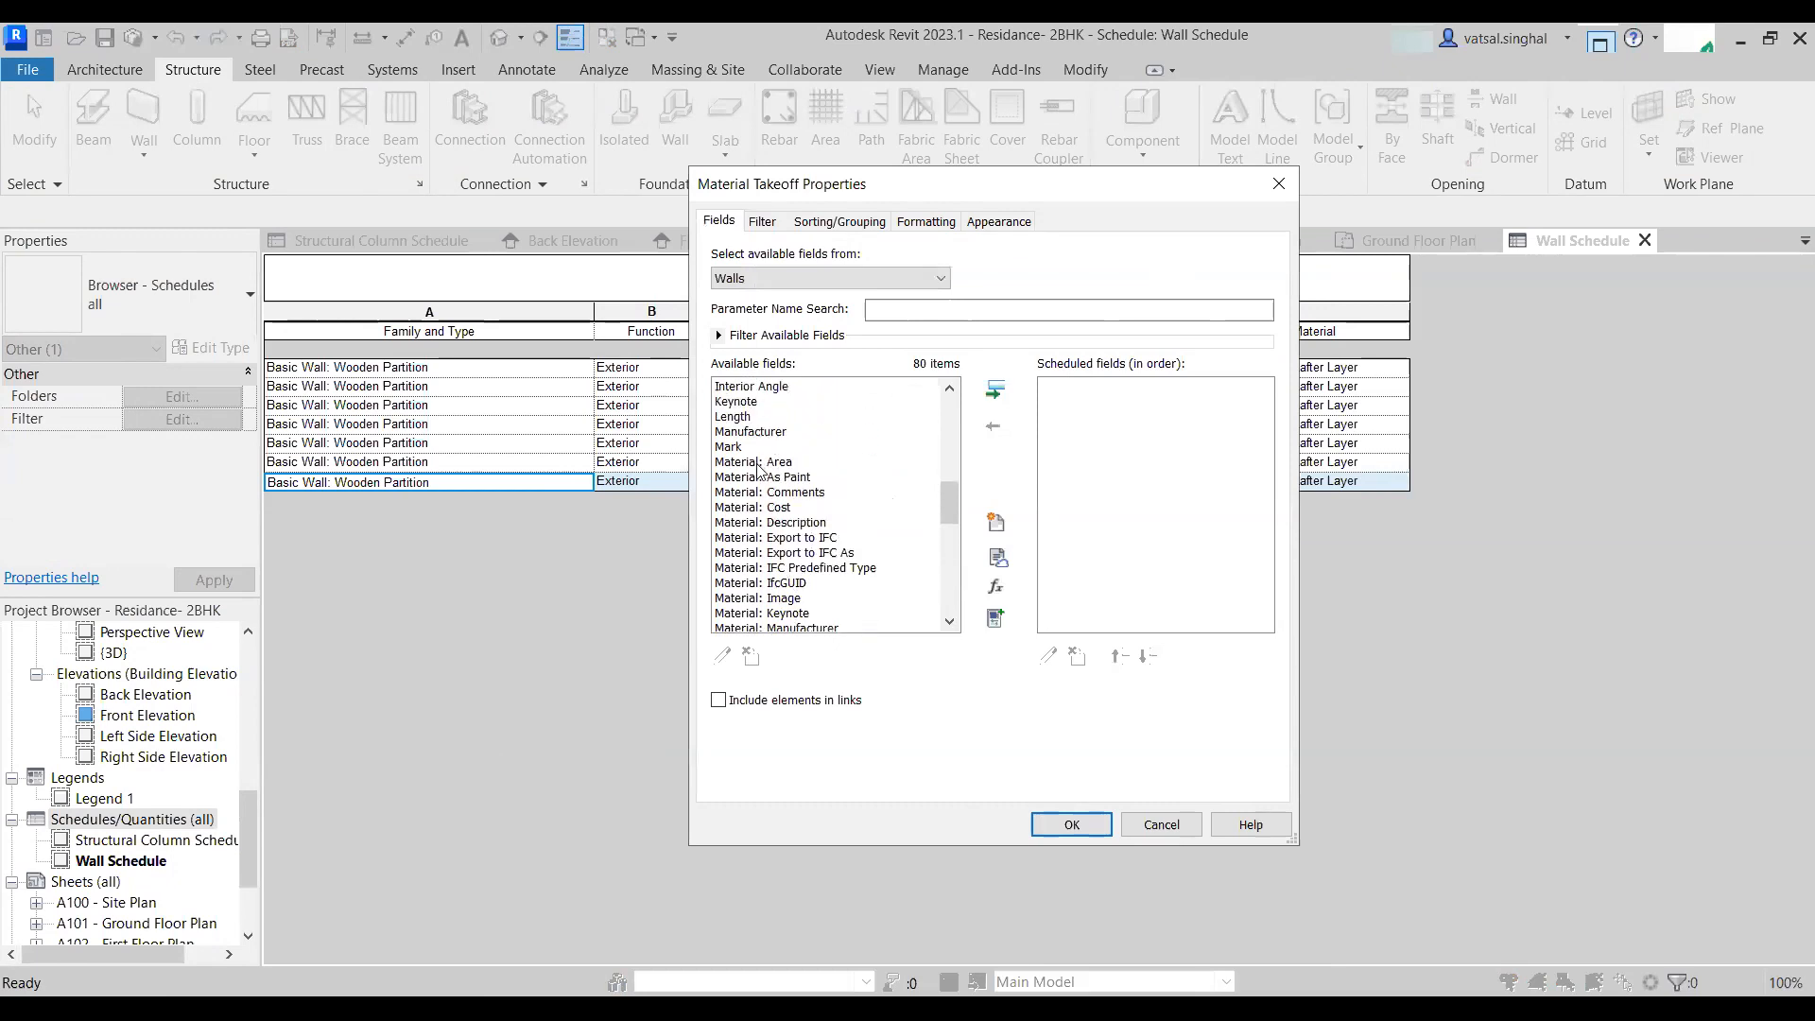
{"action": "double_click", "coordinate": [753, 463]}
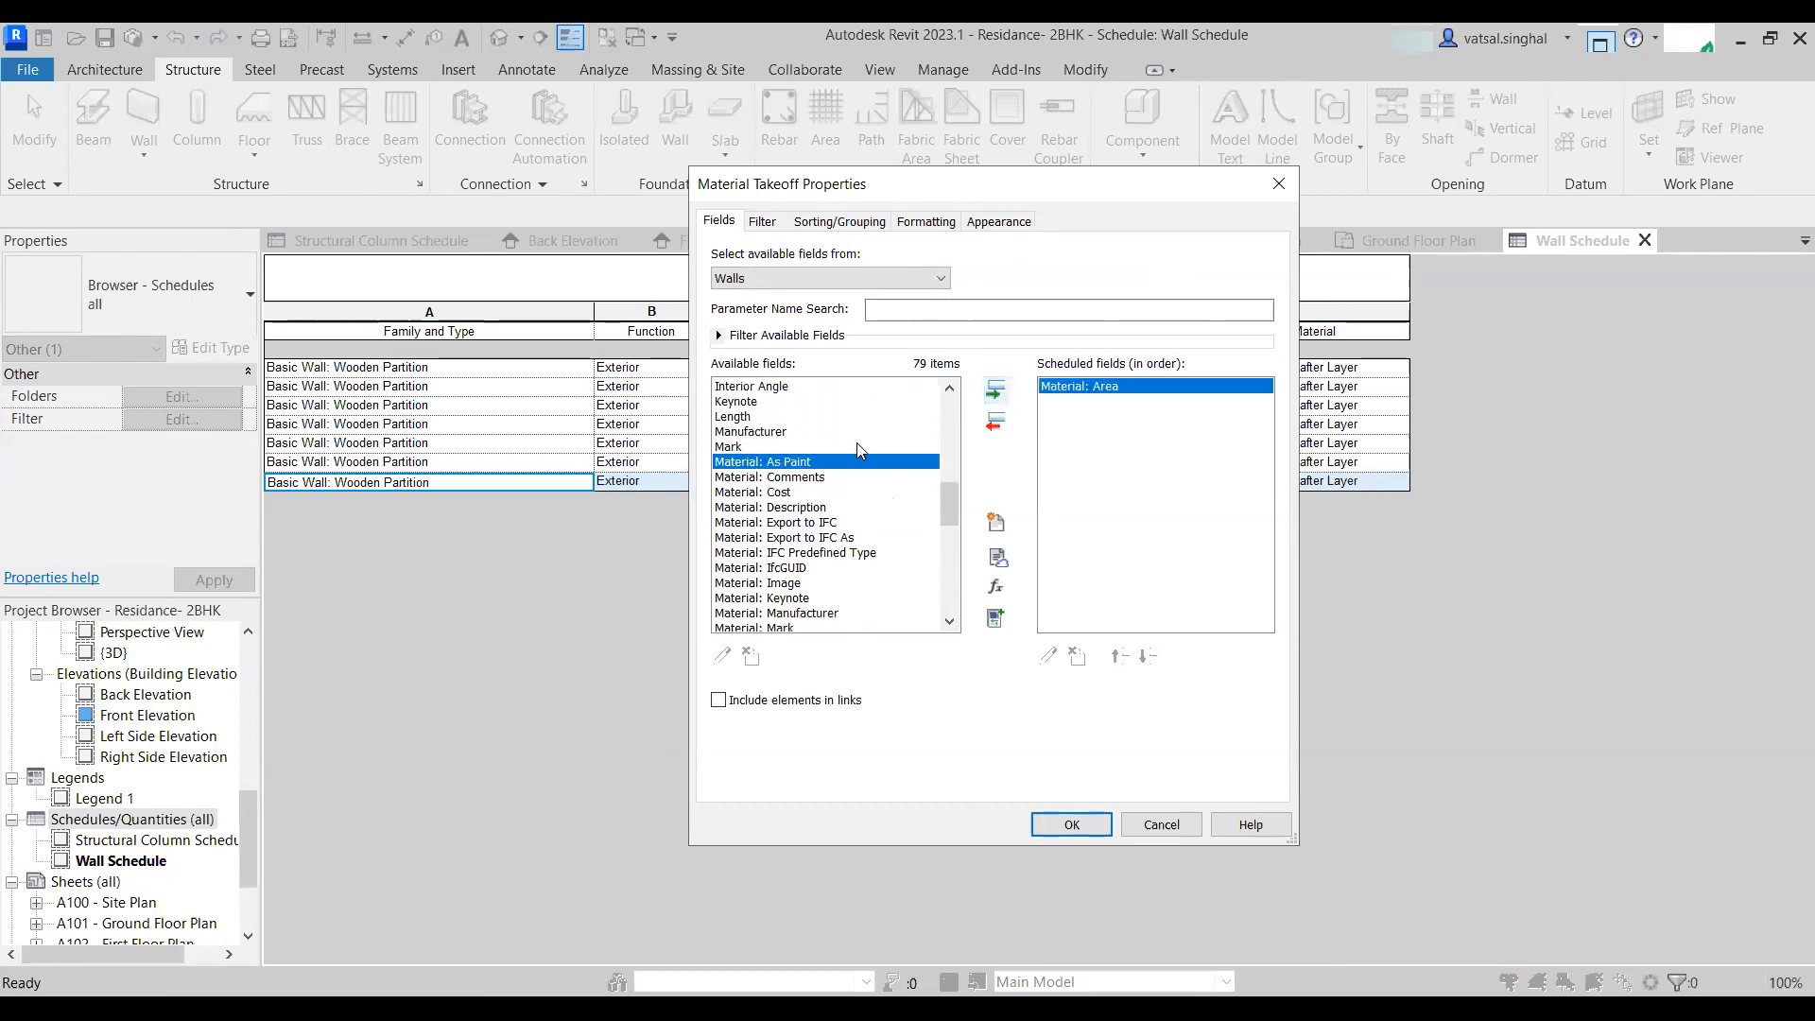
{"action": "left_click", "coordinate": [771, 493]}
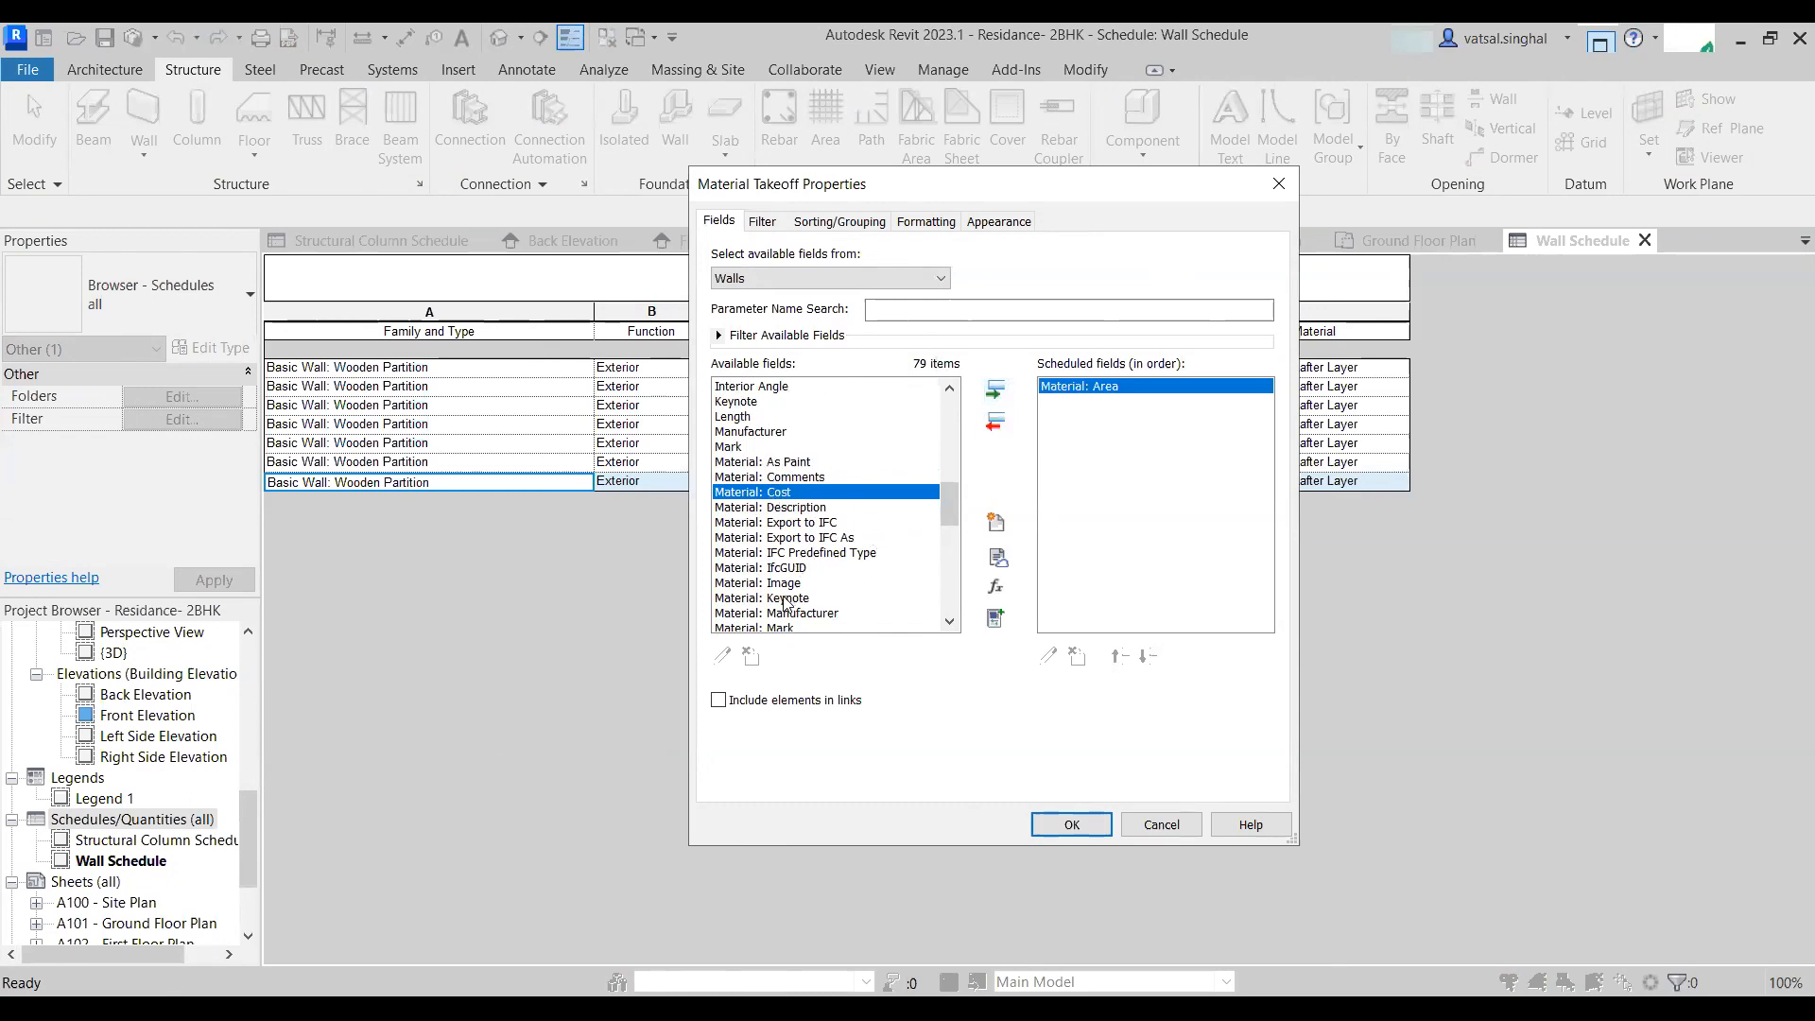
{"action": "scroll", "coordinate": [789, 600], "scroll_direction": "down", "scroll_amount": 1}
{"action": "scroll", "coordinate": [792, 585], "scroll_direction": "down", "scroll_amount": 2}
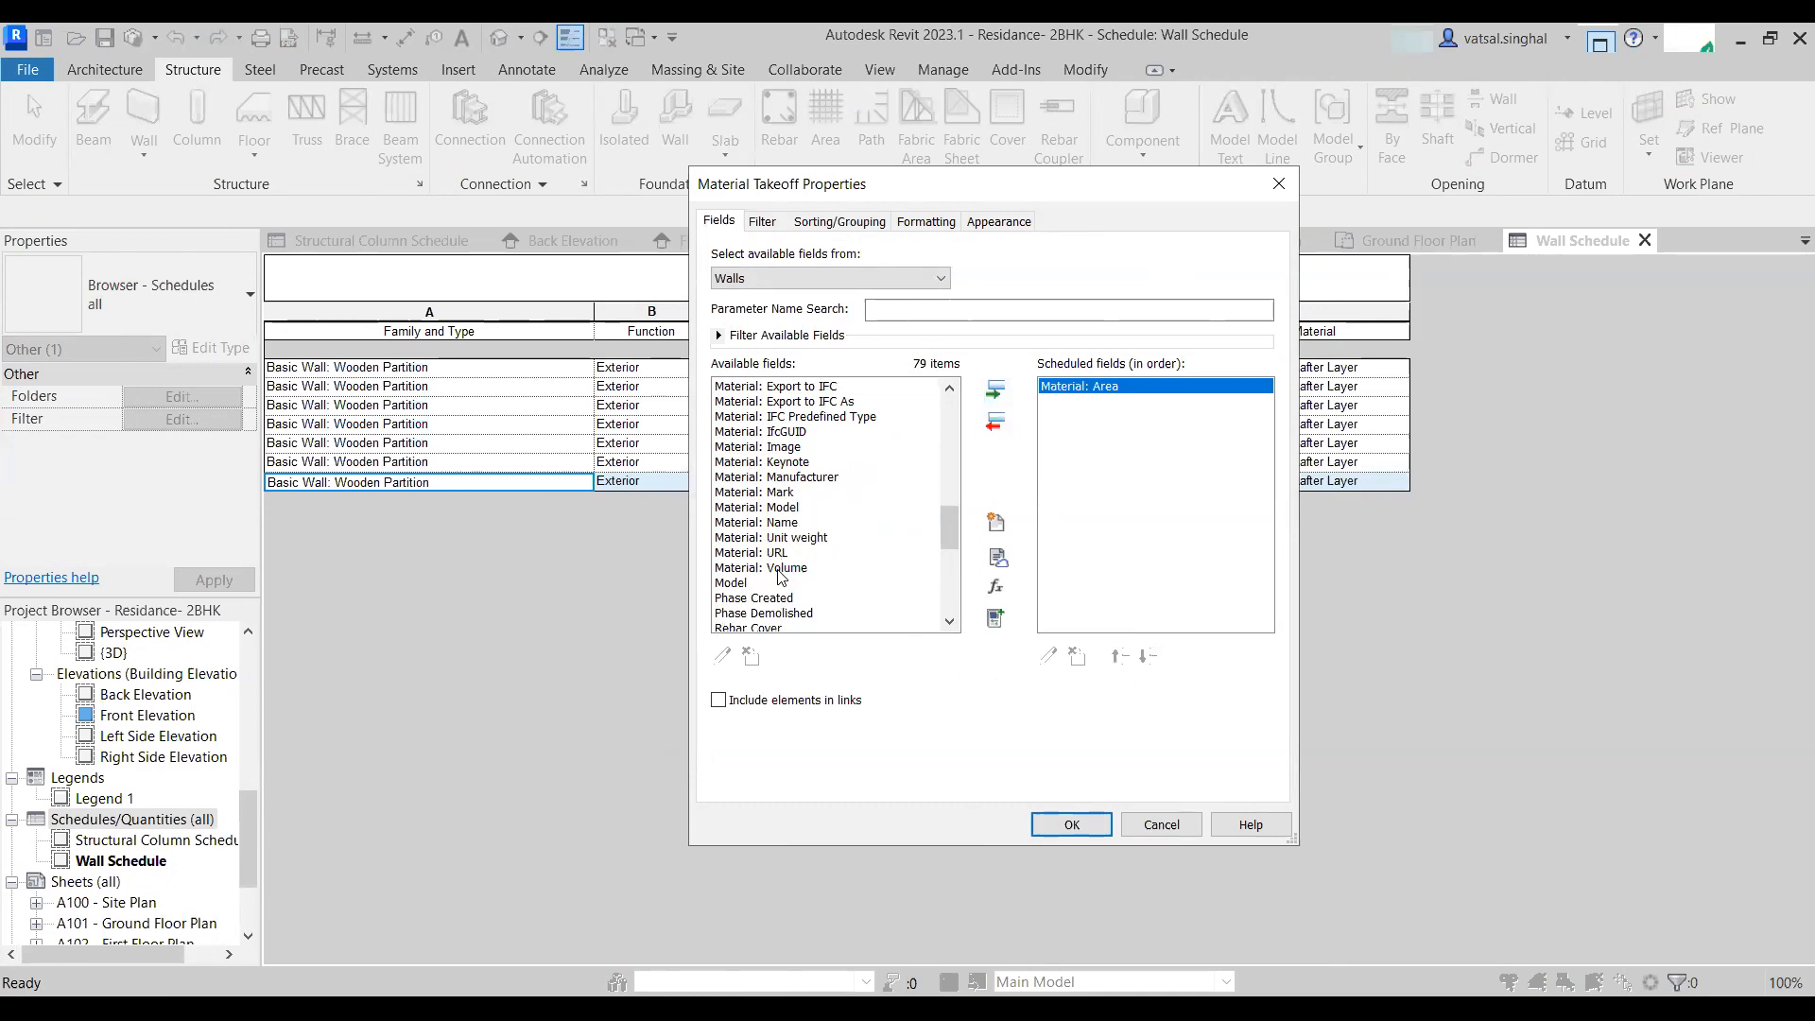
{"action": "left_click", "coordinate": [781, 569]}
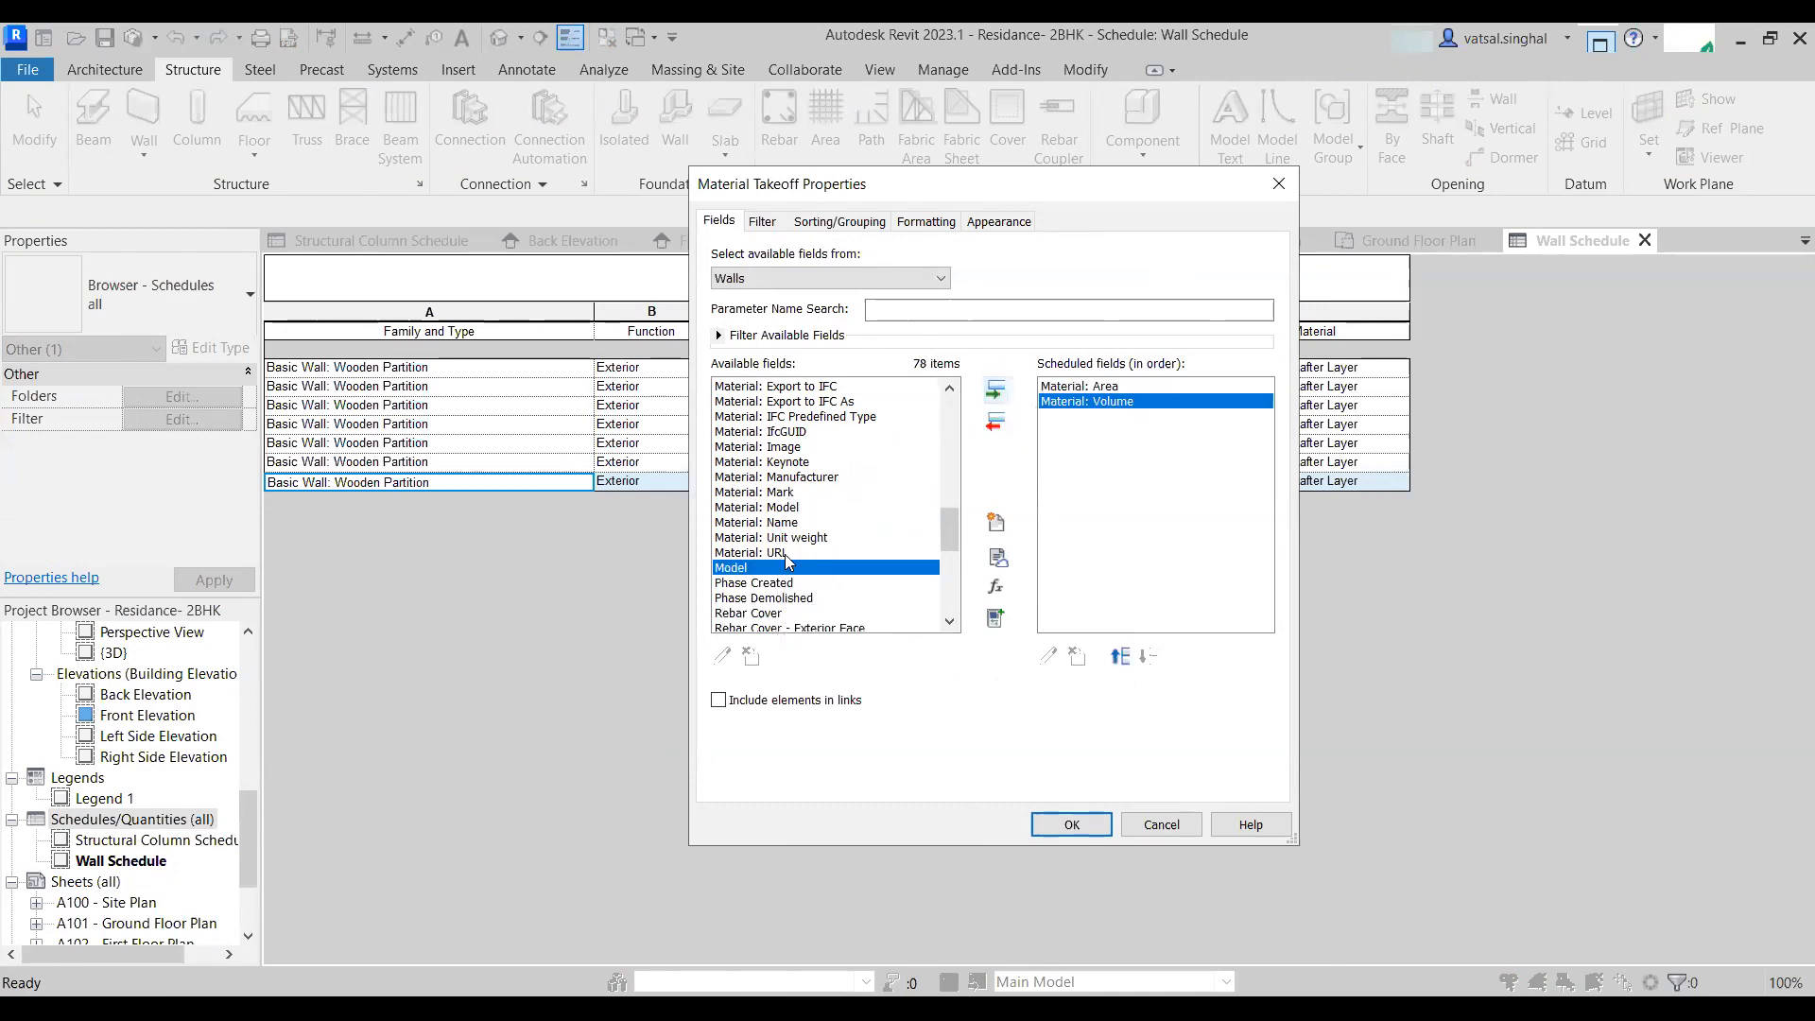
- Add the Material: Name and Width fields to the takeoff
{"action": "scroll", "coordinate": [800, 523], "scroll_direction": "up", "scroll_amount": 2}
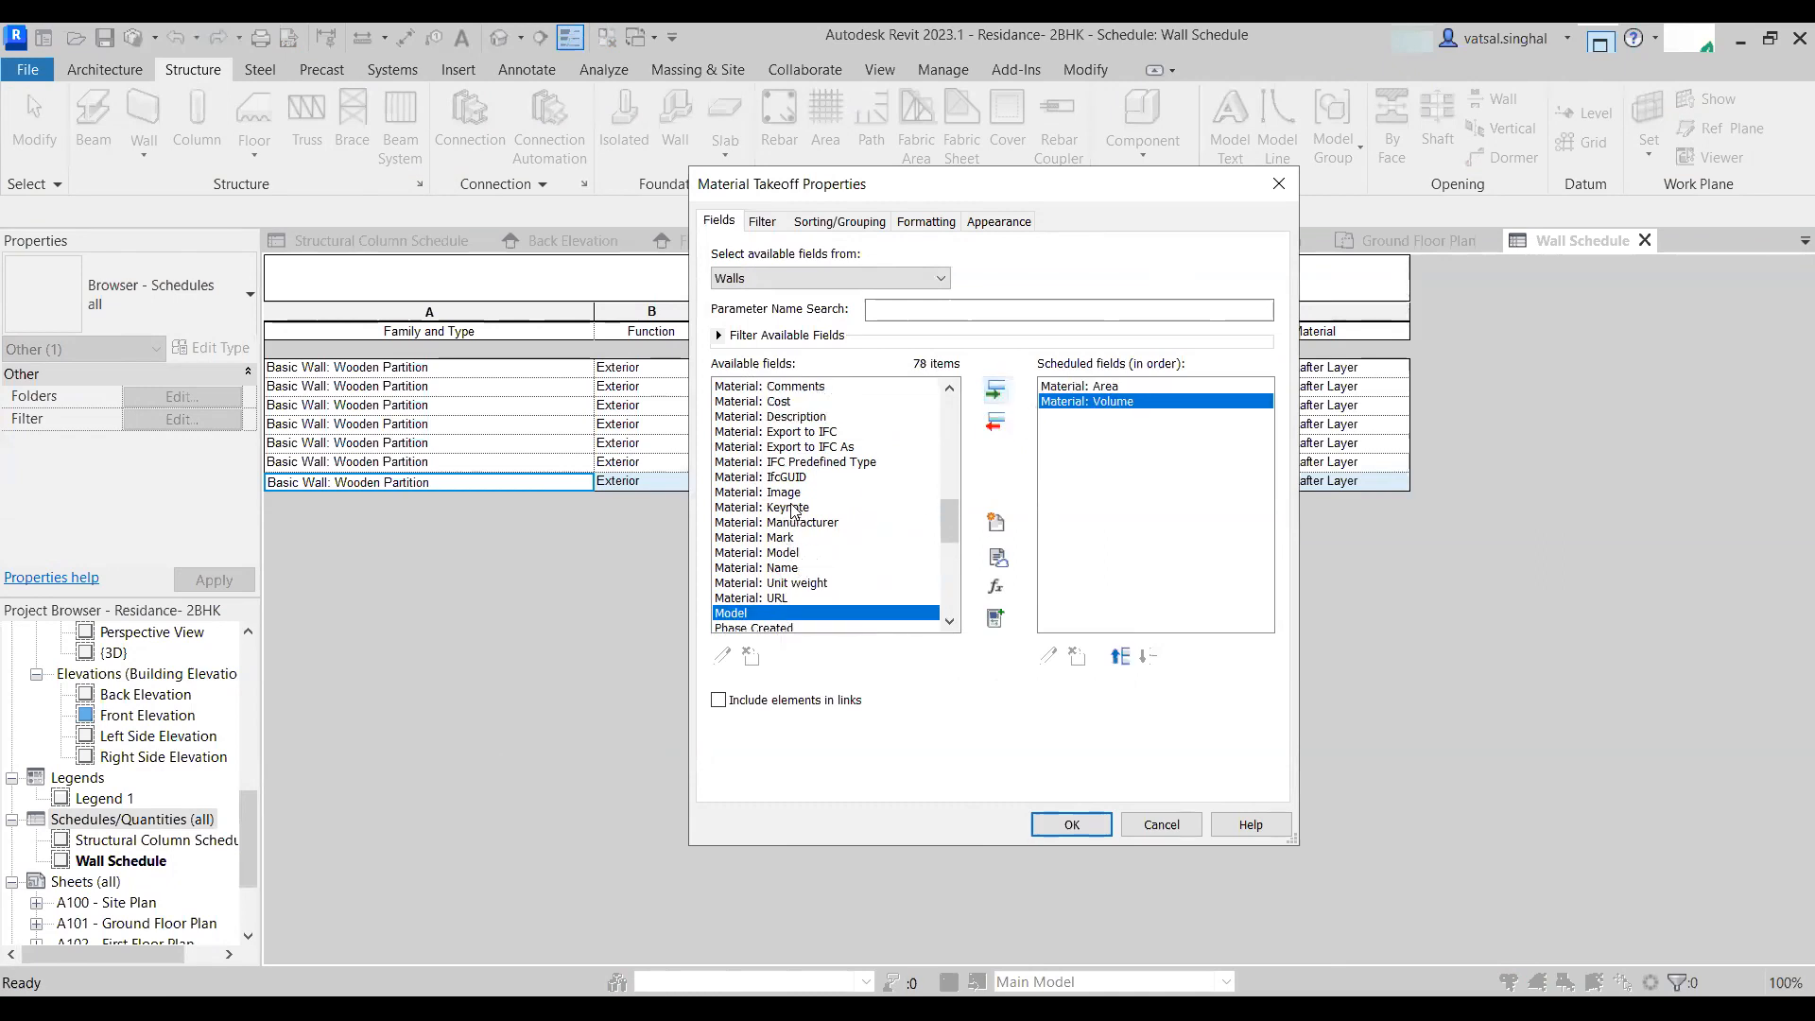
{"action": "scroll", "coordinate": [811, 515], "scroll_direction": "down", "scroll_amount": 1}
{"action": "scroll", "coordinate": [811, 515], "scroll_direction": "down", "scroll_amount": 1}
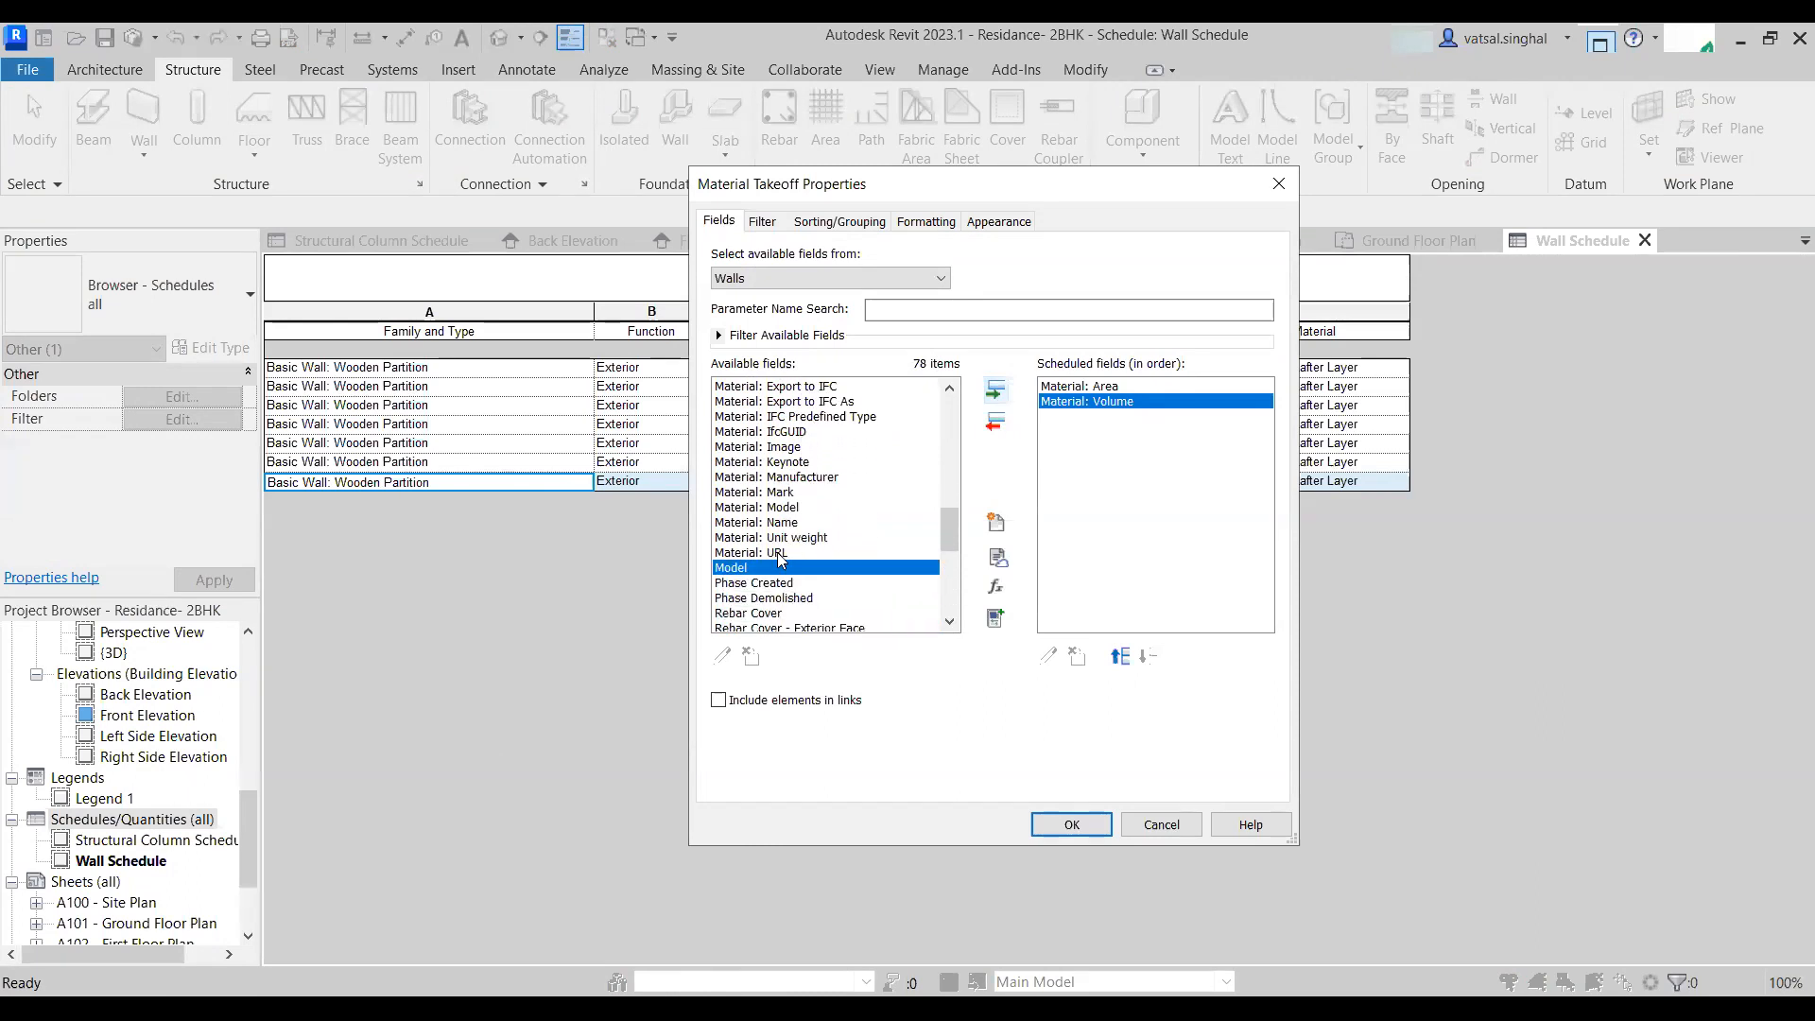
{"action": "left_click", "coordinate": [806, 539]}
{"action": "left_click", "coordinate": [788, 524]}
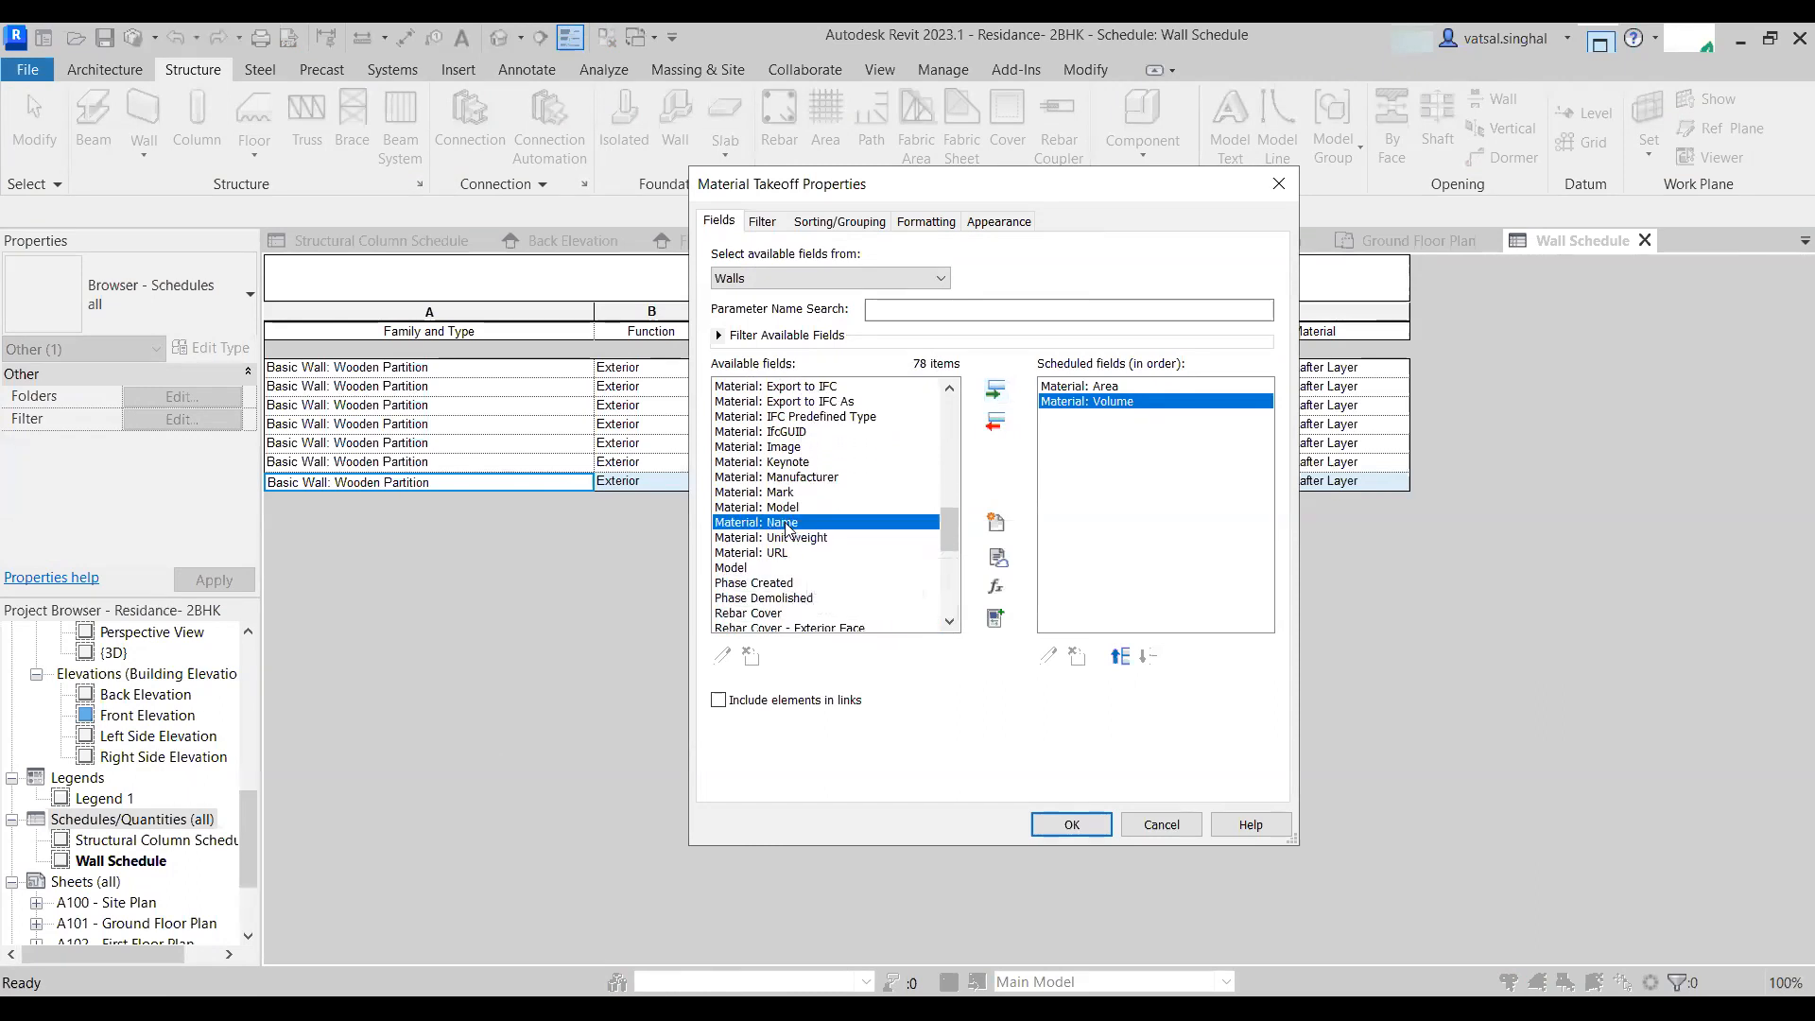
{"action": "left_click", "coordinate": [992, 393]}
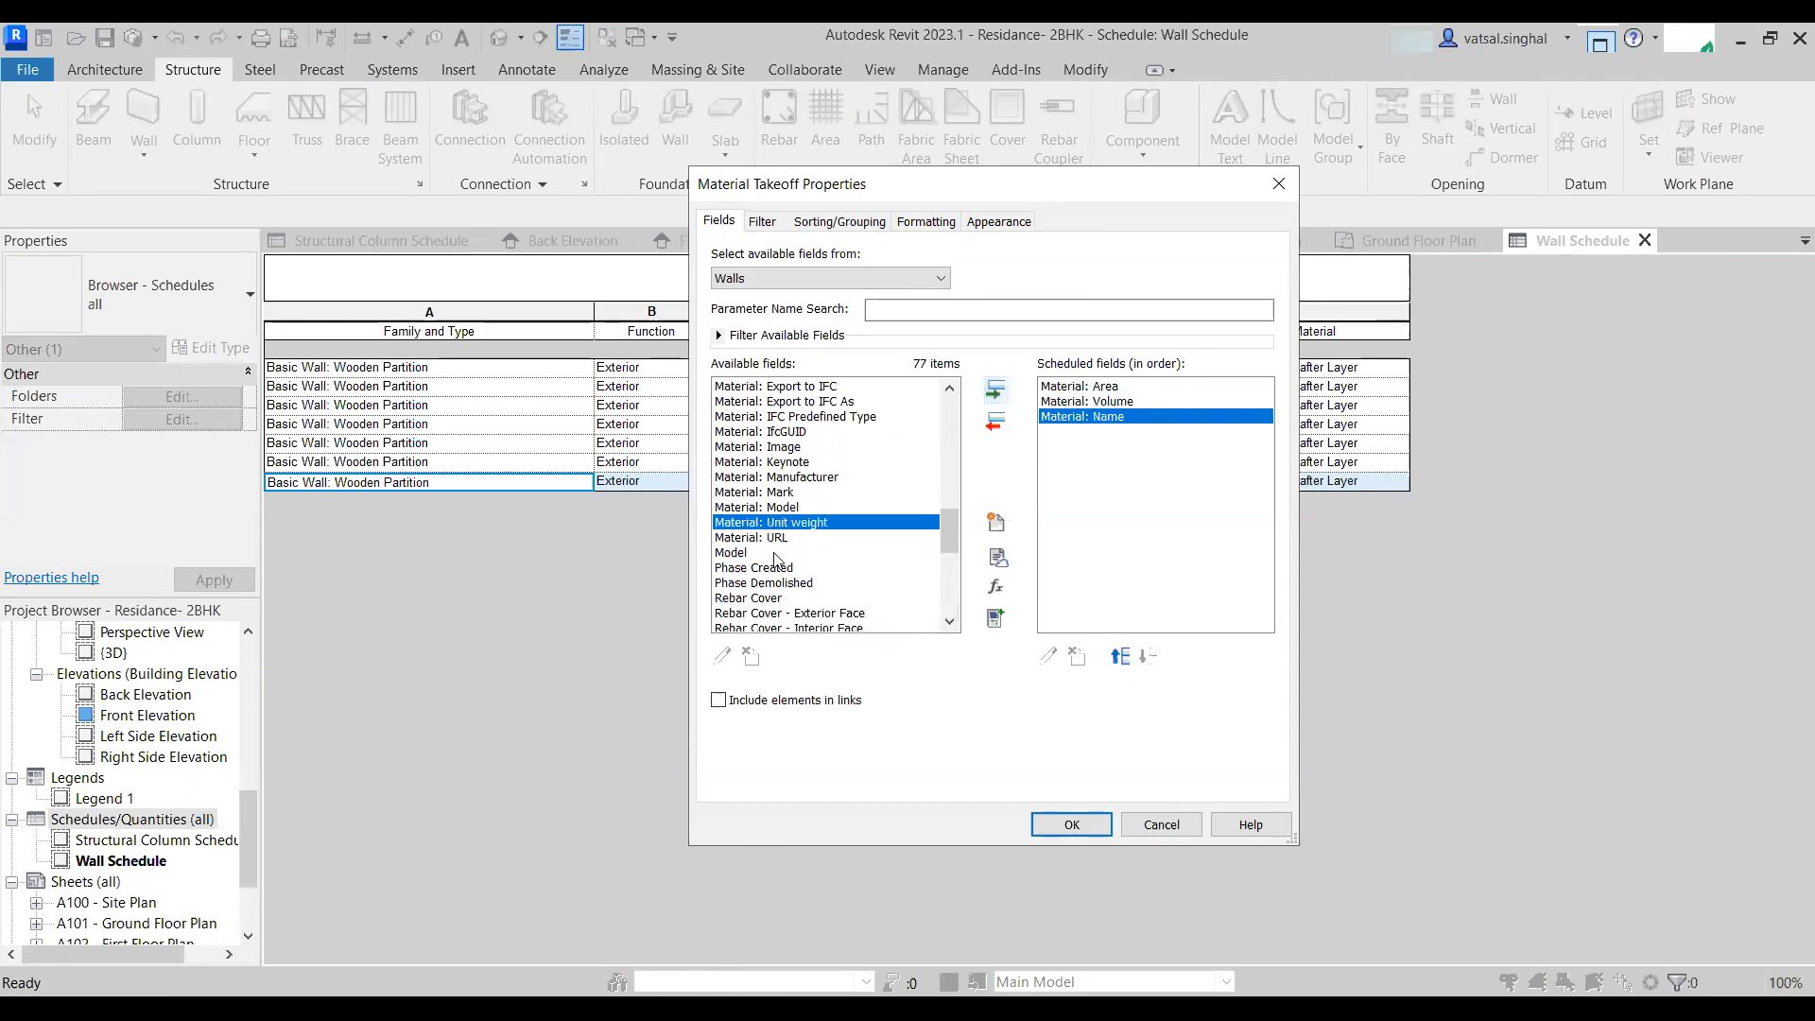
{"action": "scroll", "coordinate": [774, 559], "scroll_direction": "down", "scroll_amount": 8}
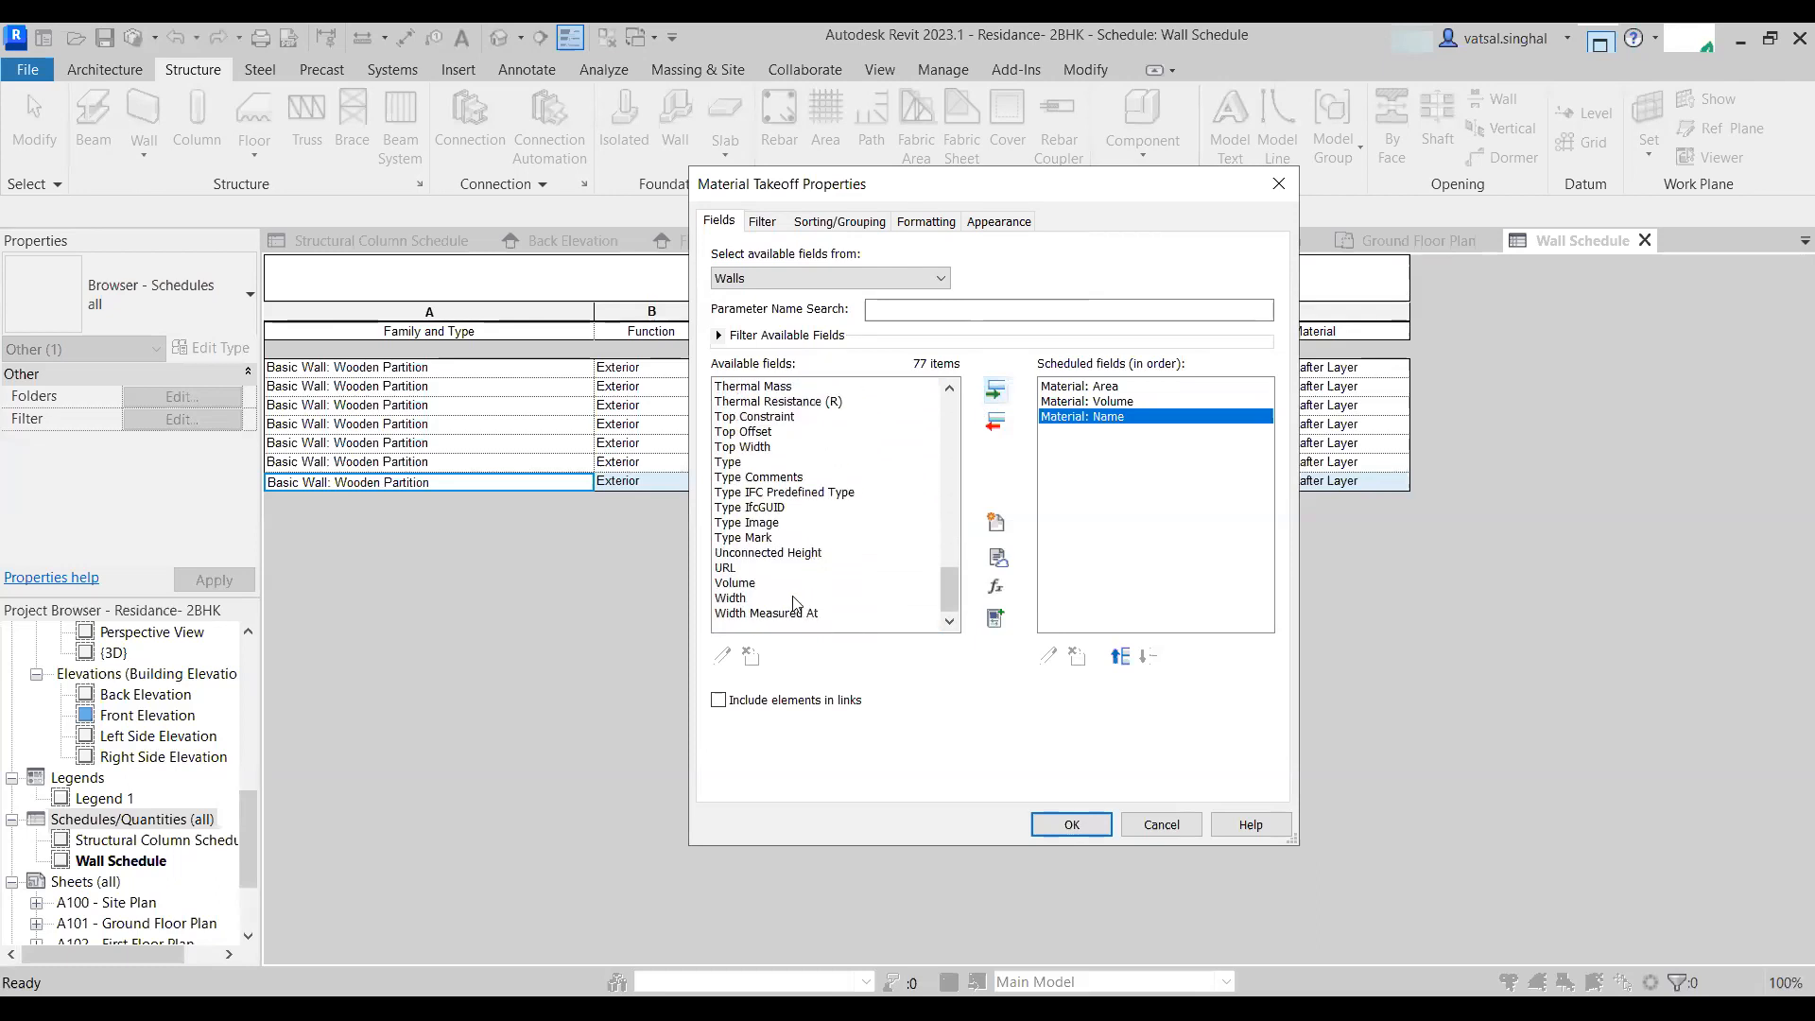
{"action": "left_click", "coordinate": [729, 599]}
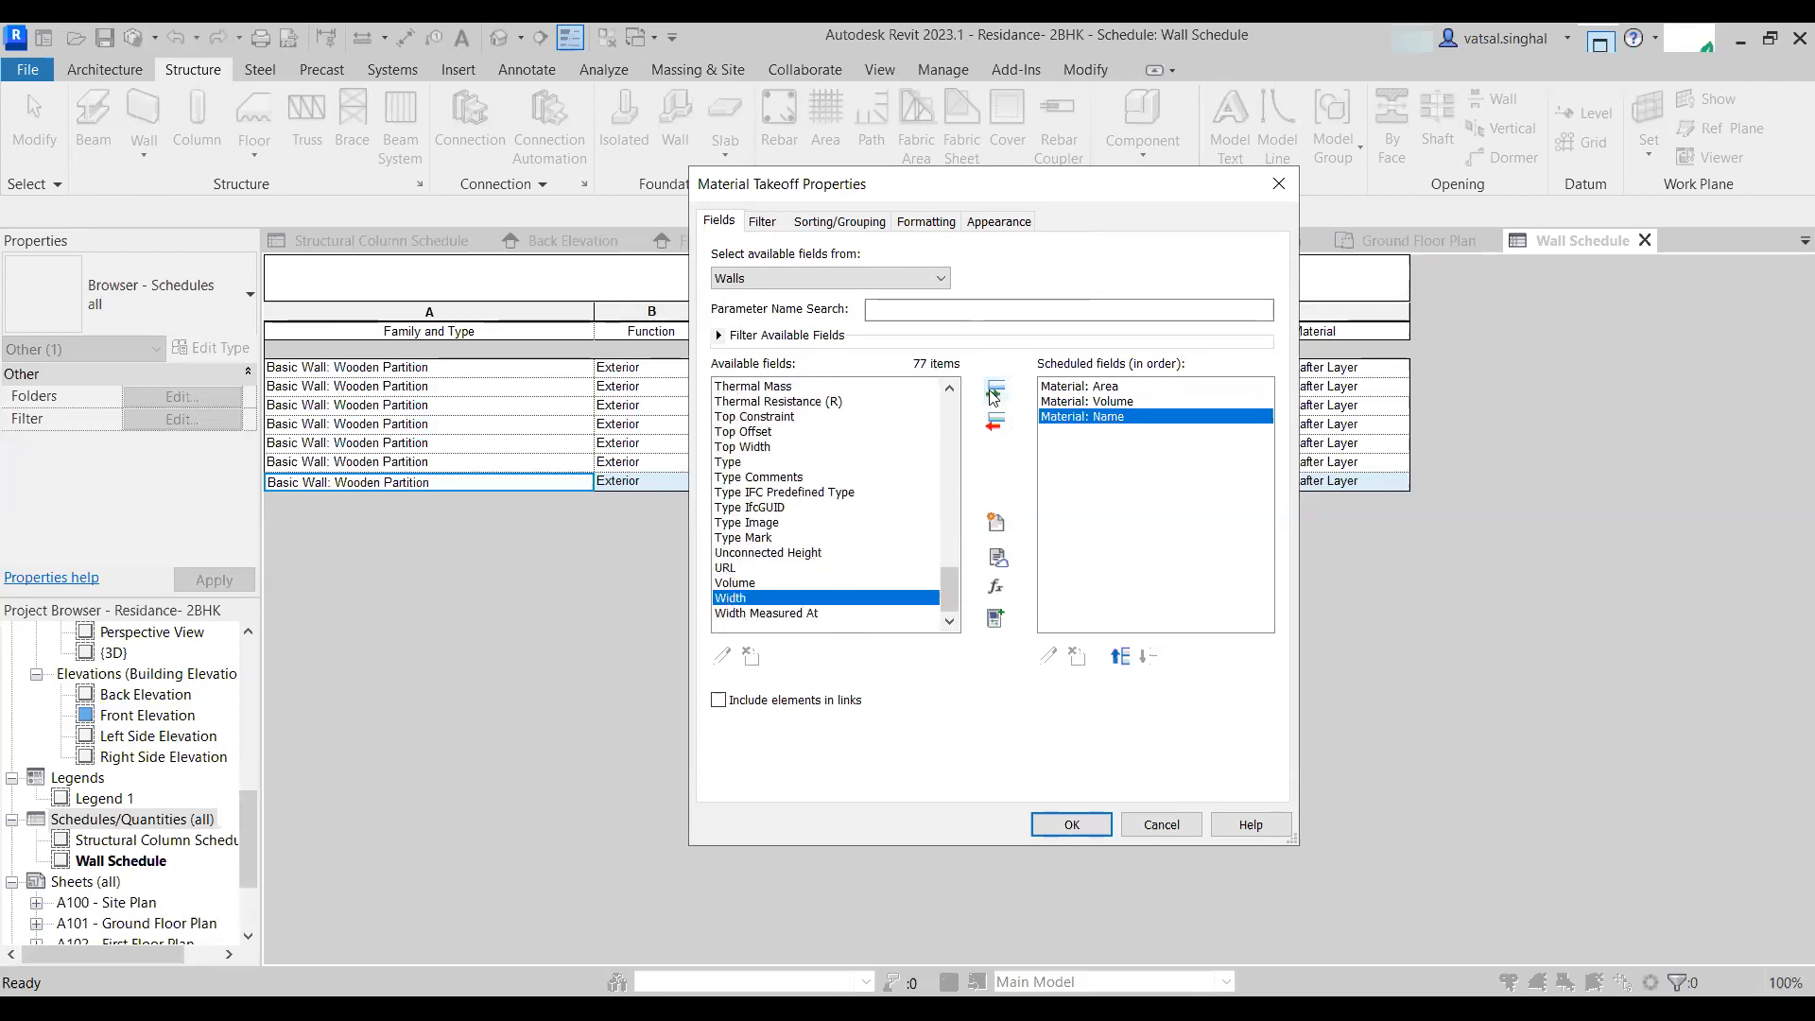
{"action": "left_click", "coordinate": [993, 393]}
- Add the Family and Type field to the takeoff
{"action": "scroll", "coordinate": [792, 617], "scroll_direction": "up", "scroll_amount": 9}
{"action": "scroll", "coordinate": [792, 616], "scroll_direction": "up", "scroll_amount": 7}
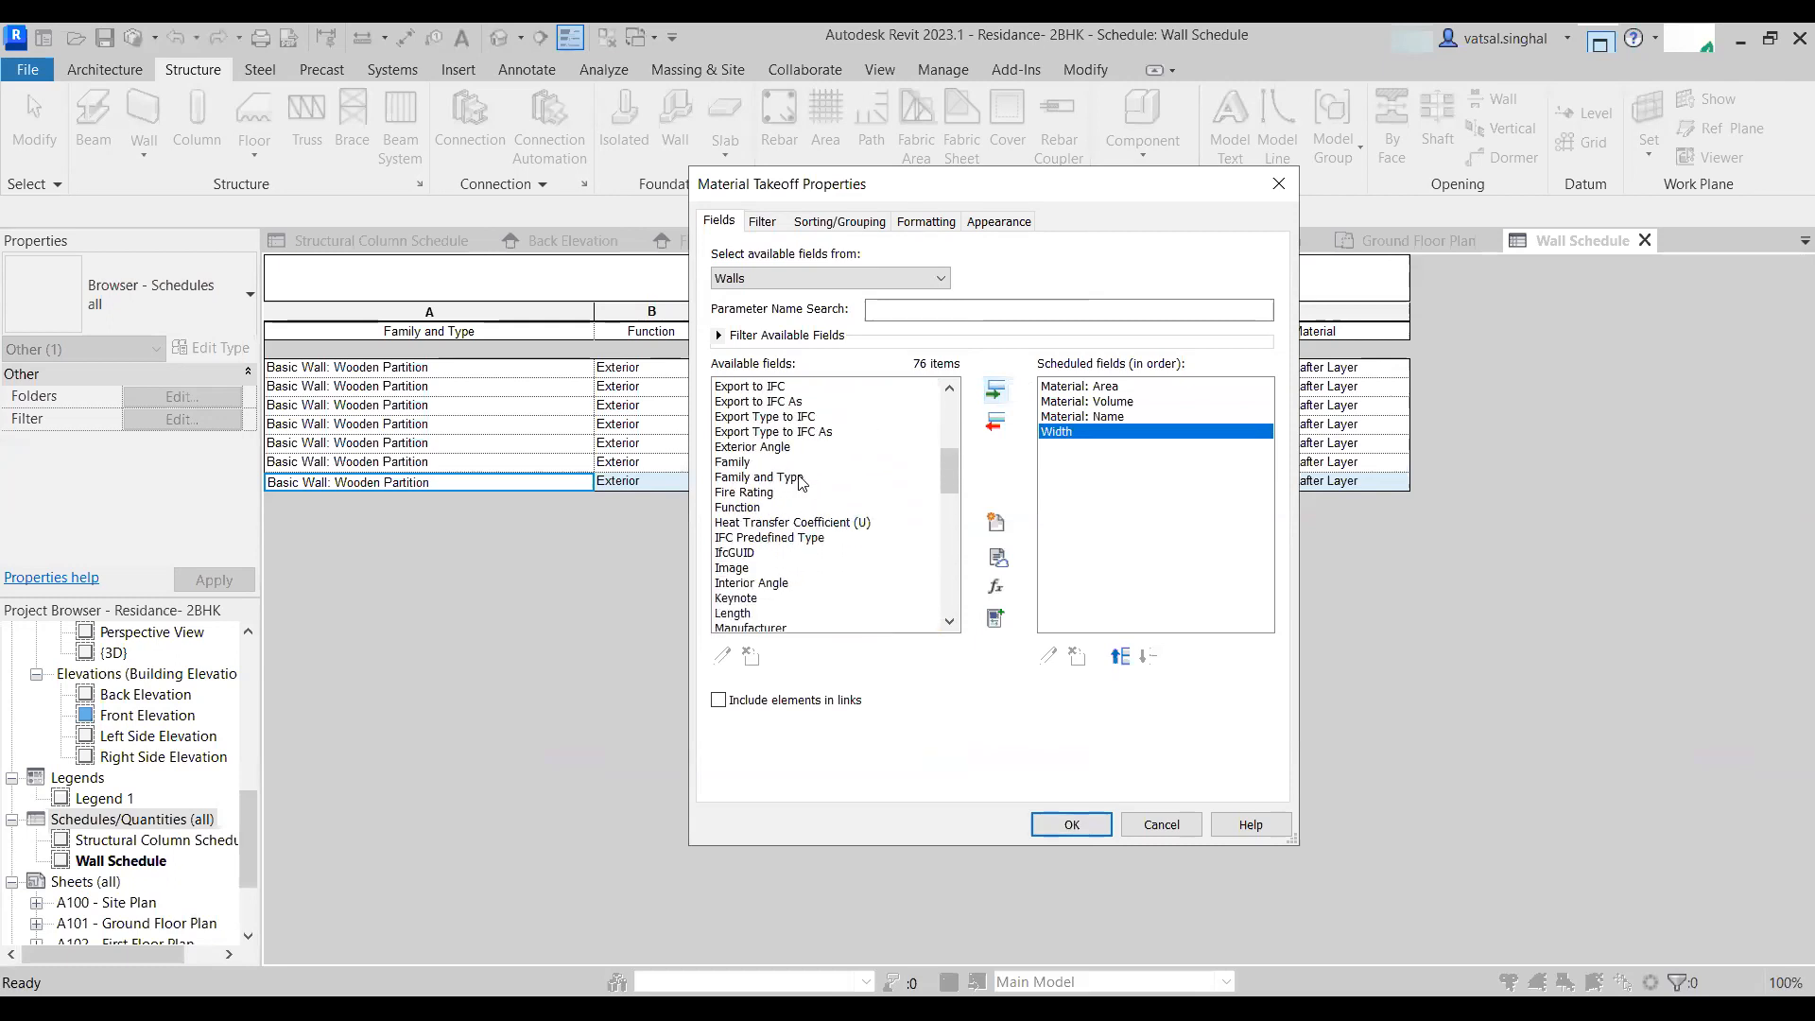
{"action": "left_click", "coordinate": [798, 483]}
{"action": "left_click", "coordinate": [992, 393]}
{"action": "scroll", "coordinate": [738, 579], "scroll_direction": "up", "scroll_amount": 3}
{"action": "scroll", "coordinate": [733, 582], "scroll_direction": "up", "scroll_amount": 3}
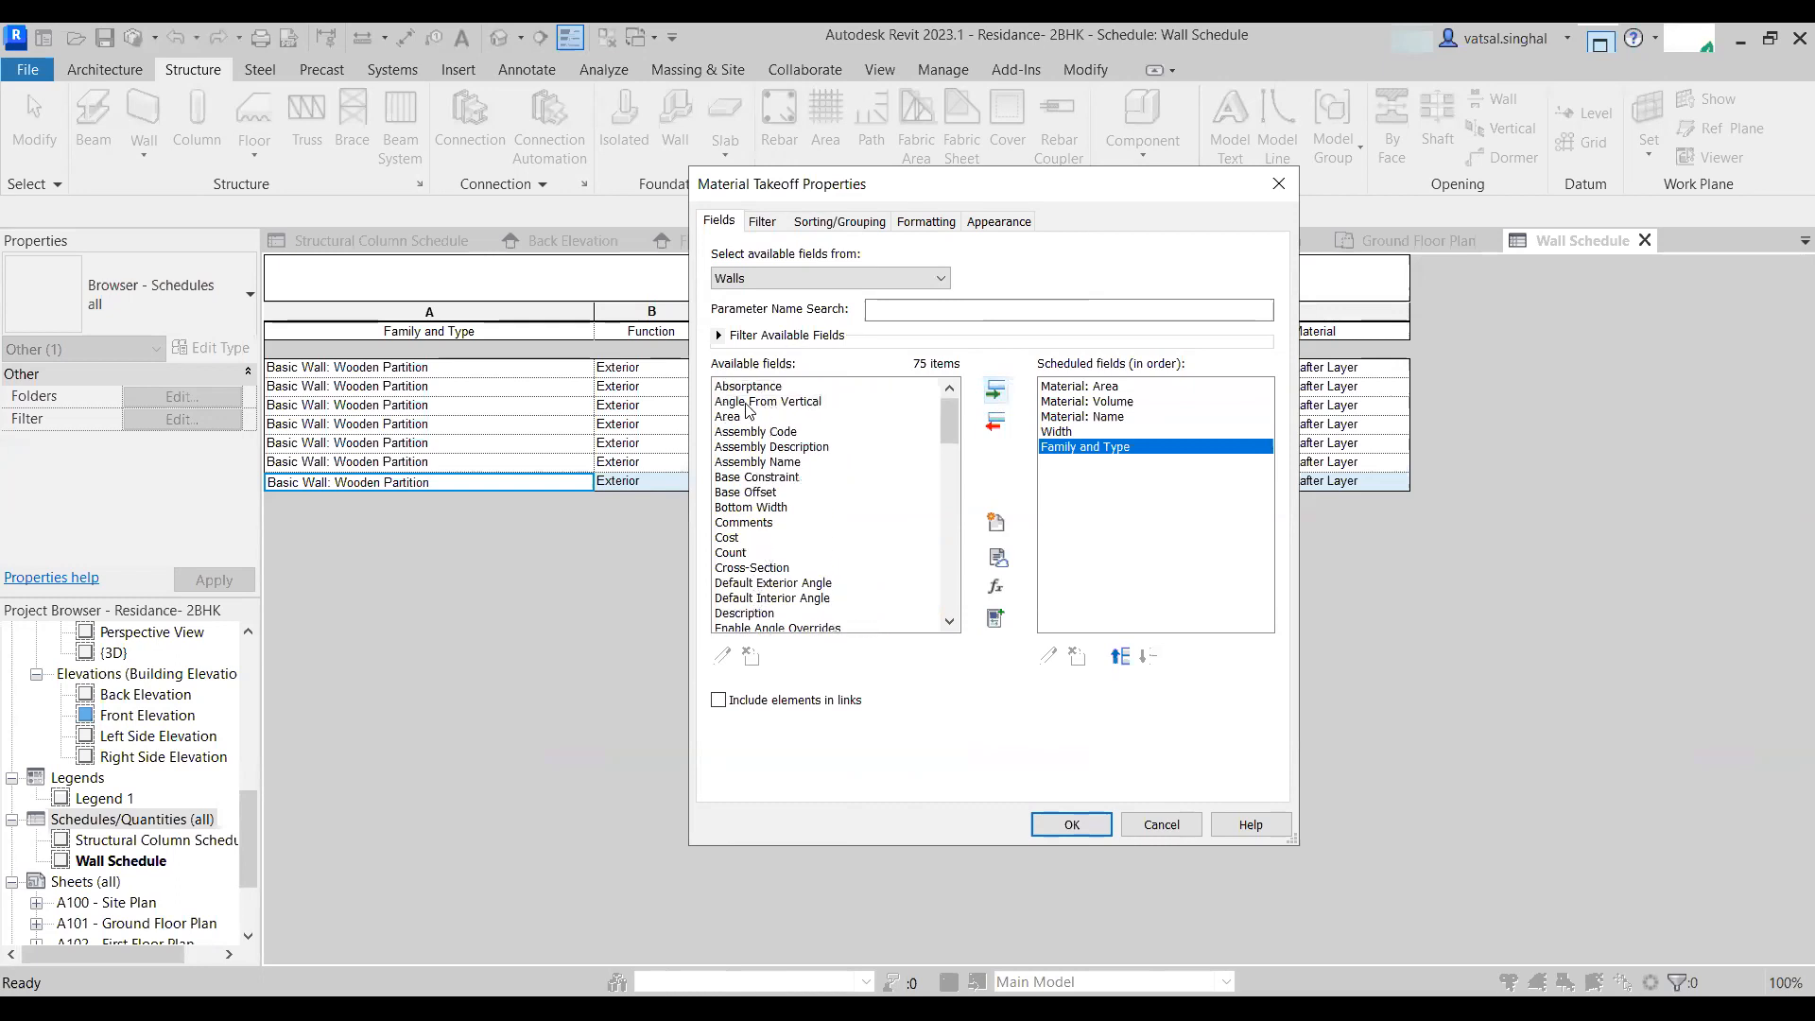
{"action": "left_click", "coordinate": [732, 416]}
{"action": "left_click", "coordinate": [994, 389]}
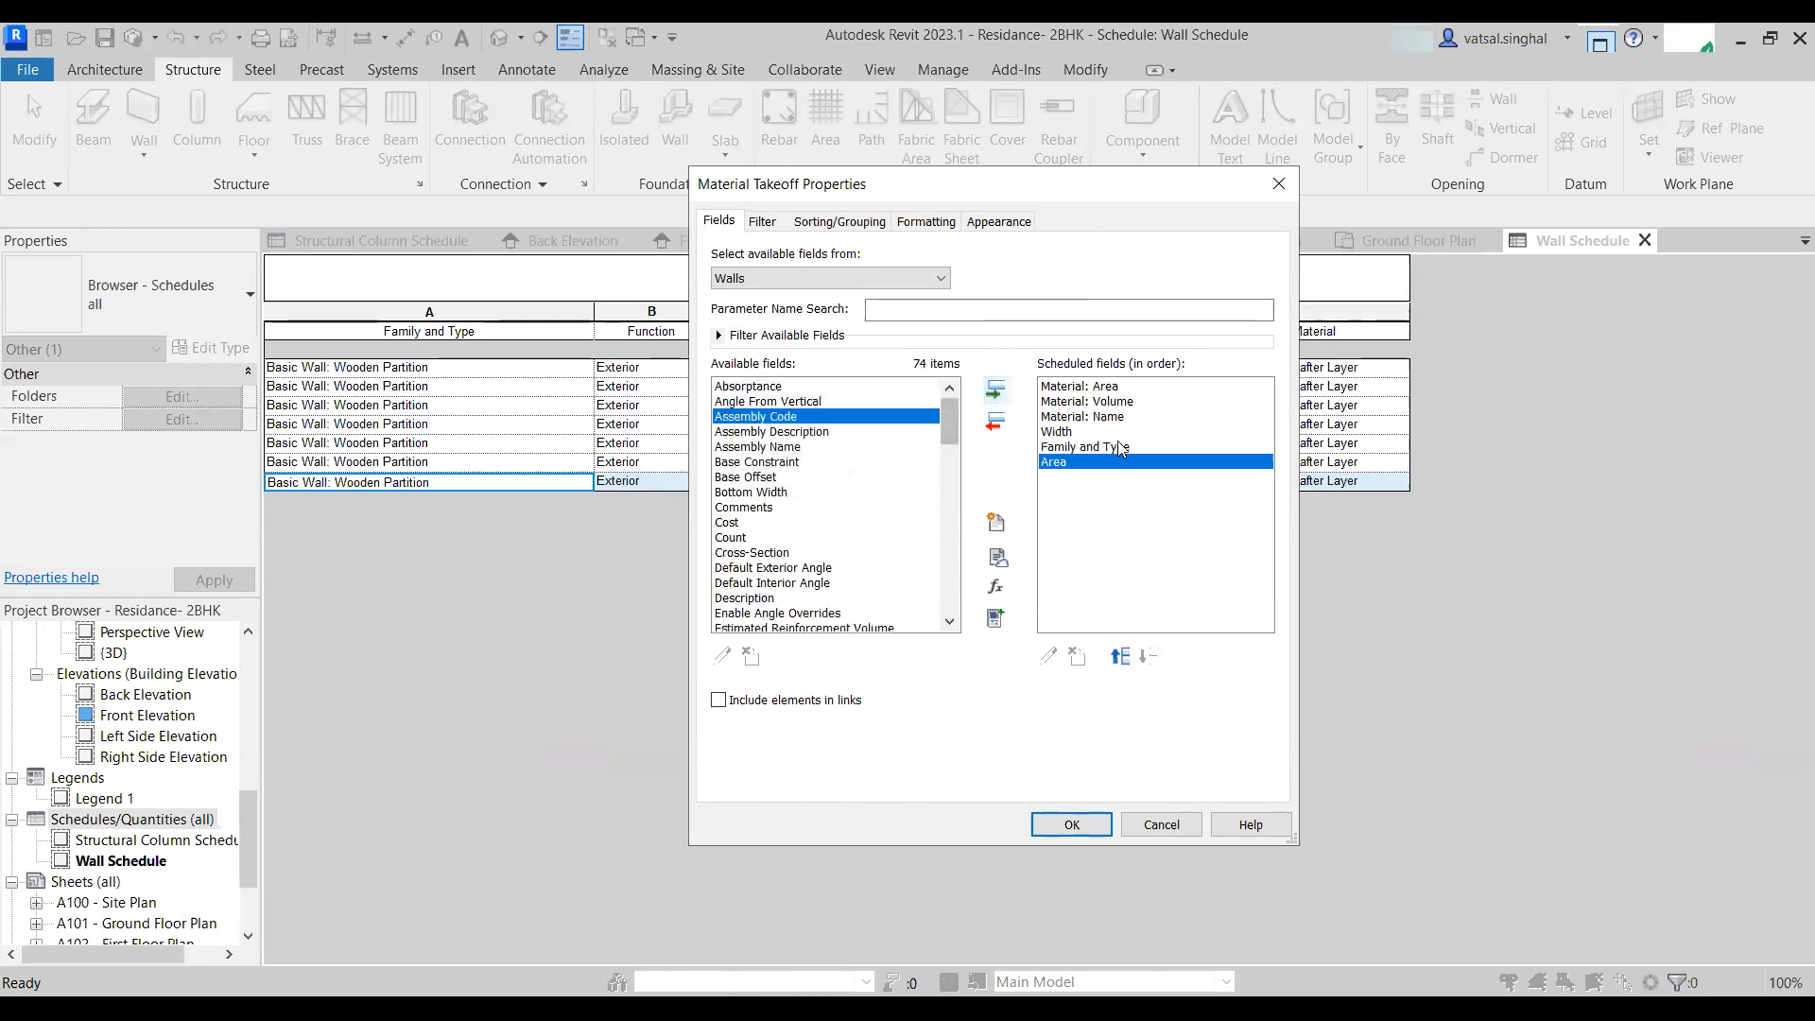
{"action": "left_click", "coordinate": [1109, 387]}
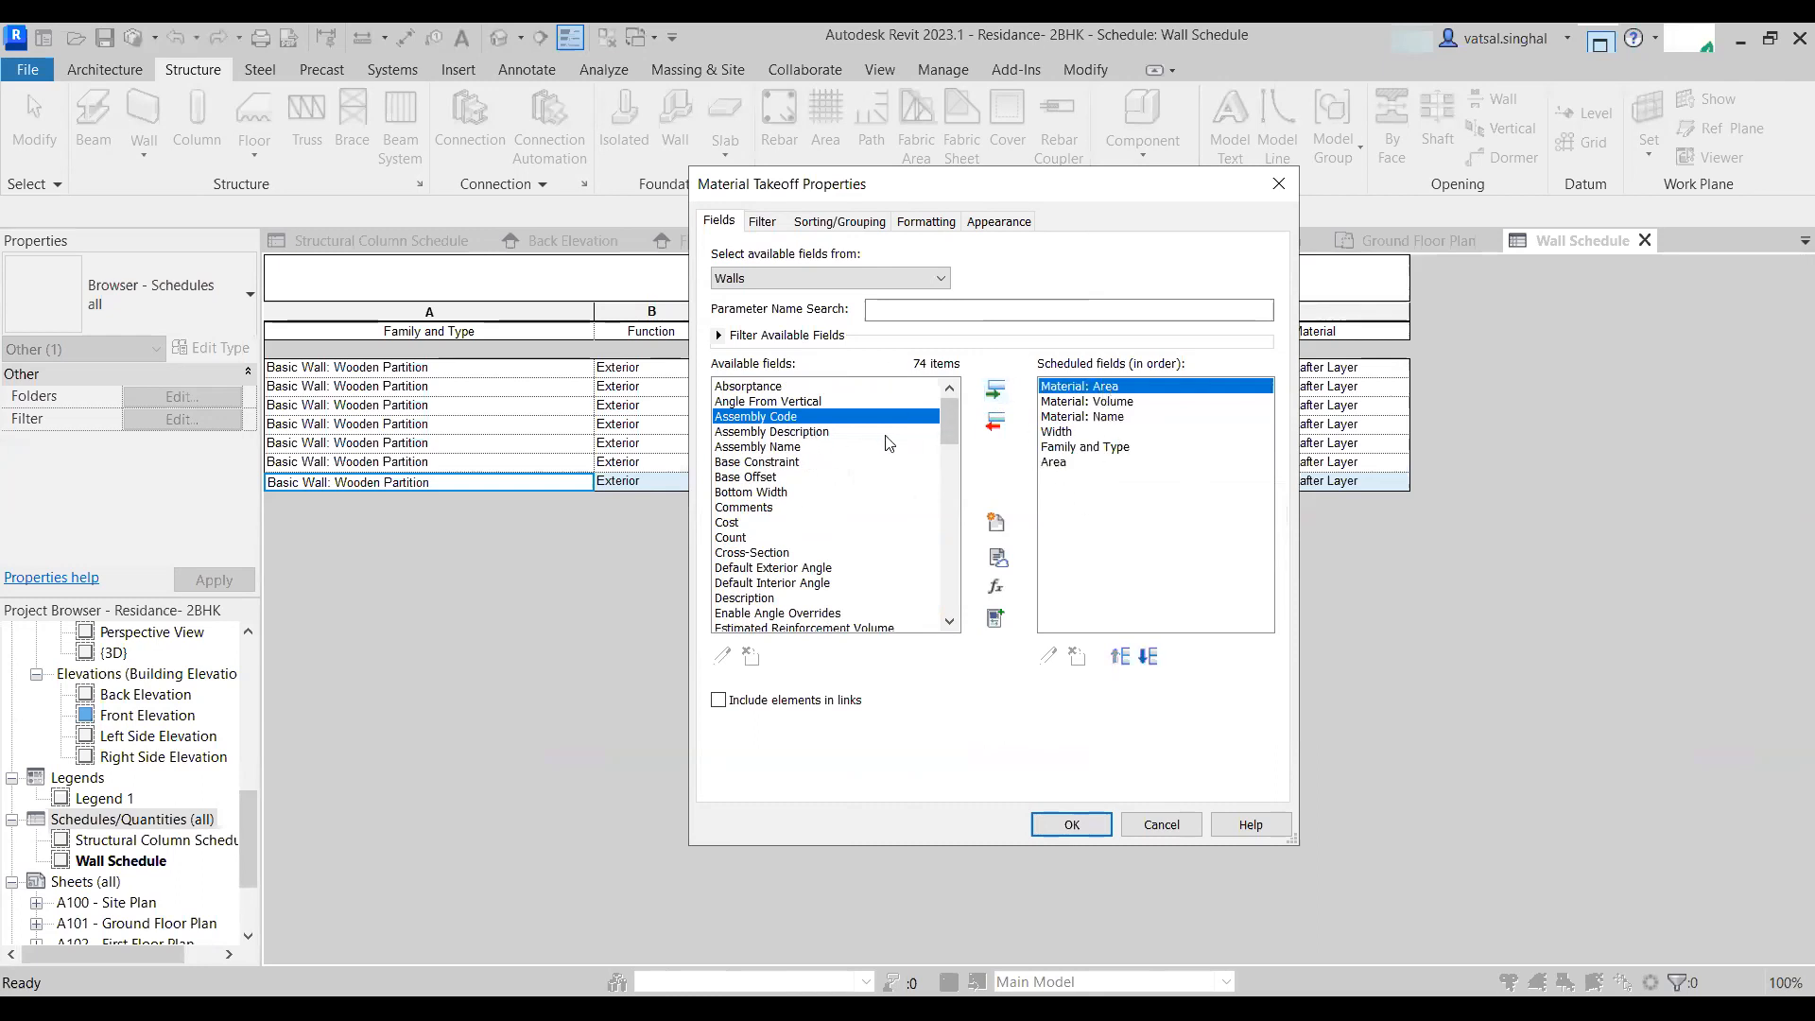
{"action": "left_click", "coordinate": [1051, 463]}
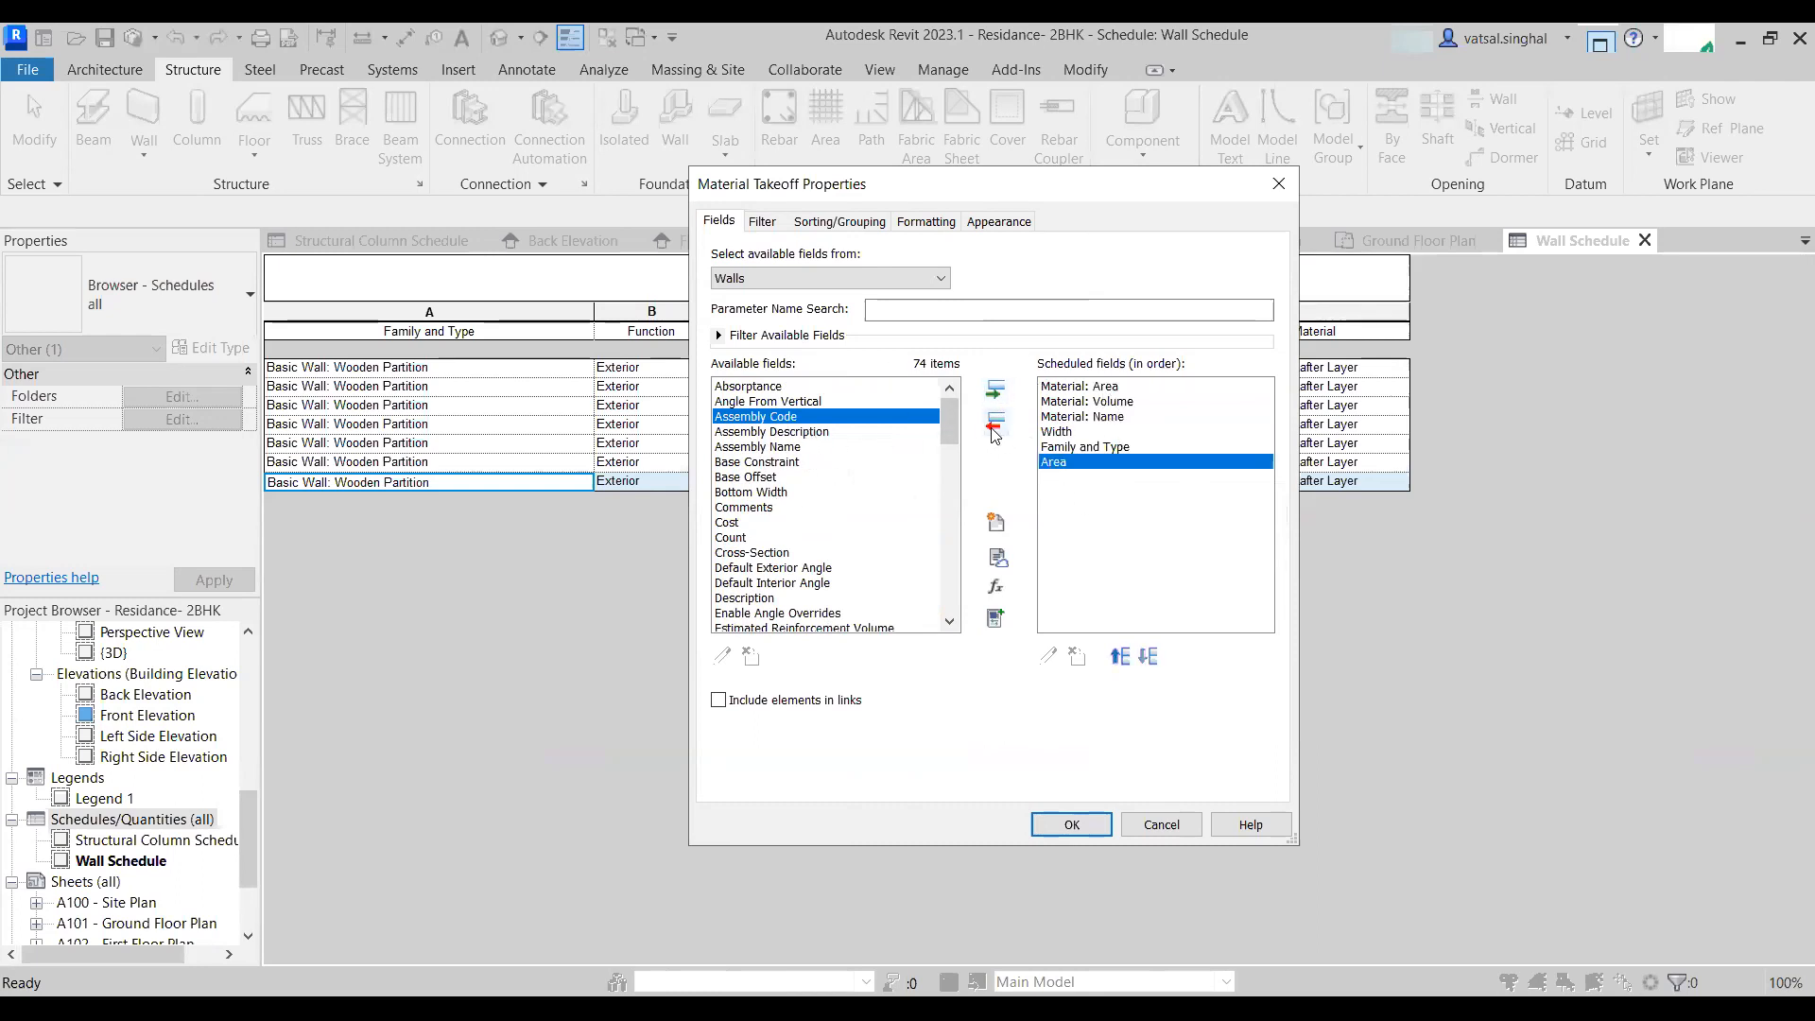
{"action": "left_click", "coordinate": [994, 424]}
- Add the Length field to the takeoff's scheduled fields
{"action": "scroll", "coordinate": [757, 534], "scroll_direction": "down", "scroll_amount": 5}
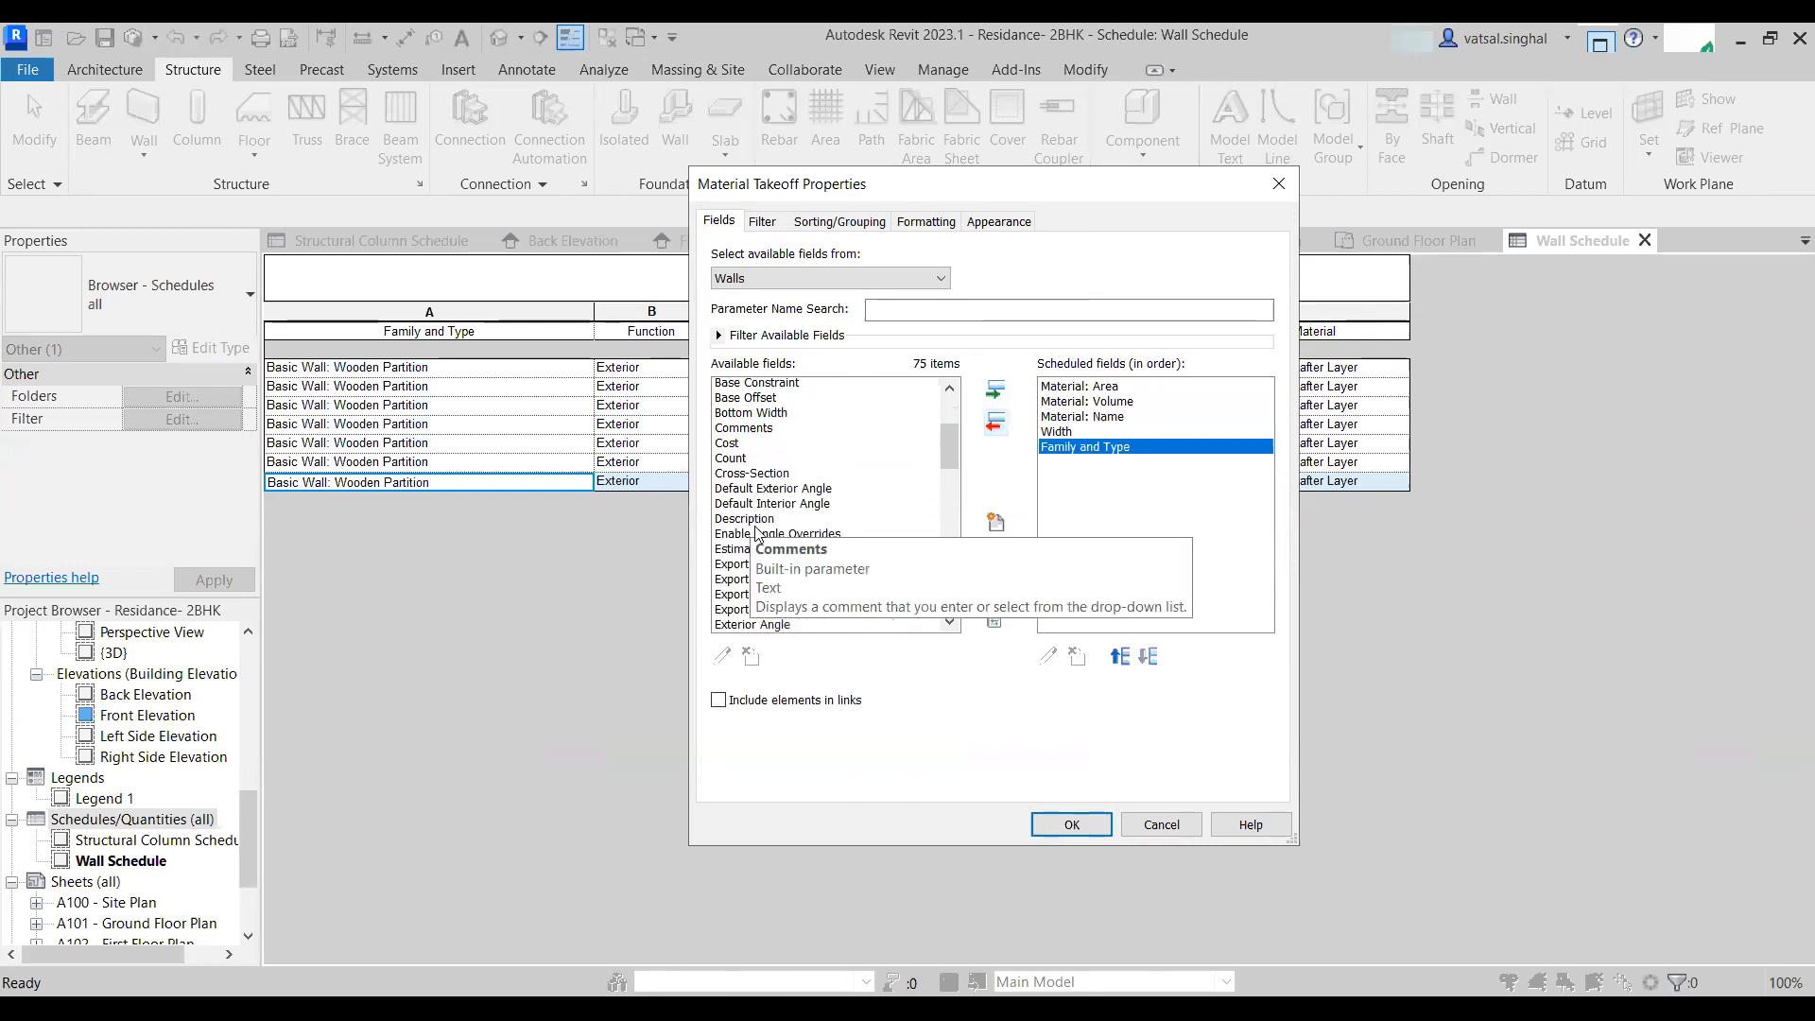
{"action": "scroll", "coordinate": [771, 558], "scroll_direction": "down", "scroll_amount": 3}
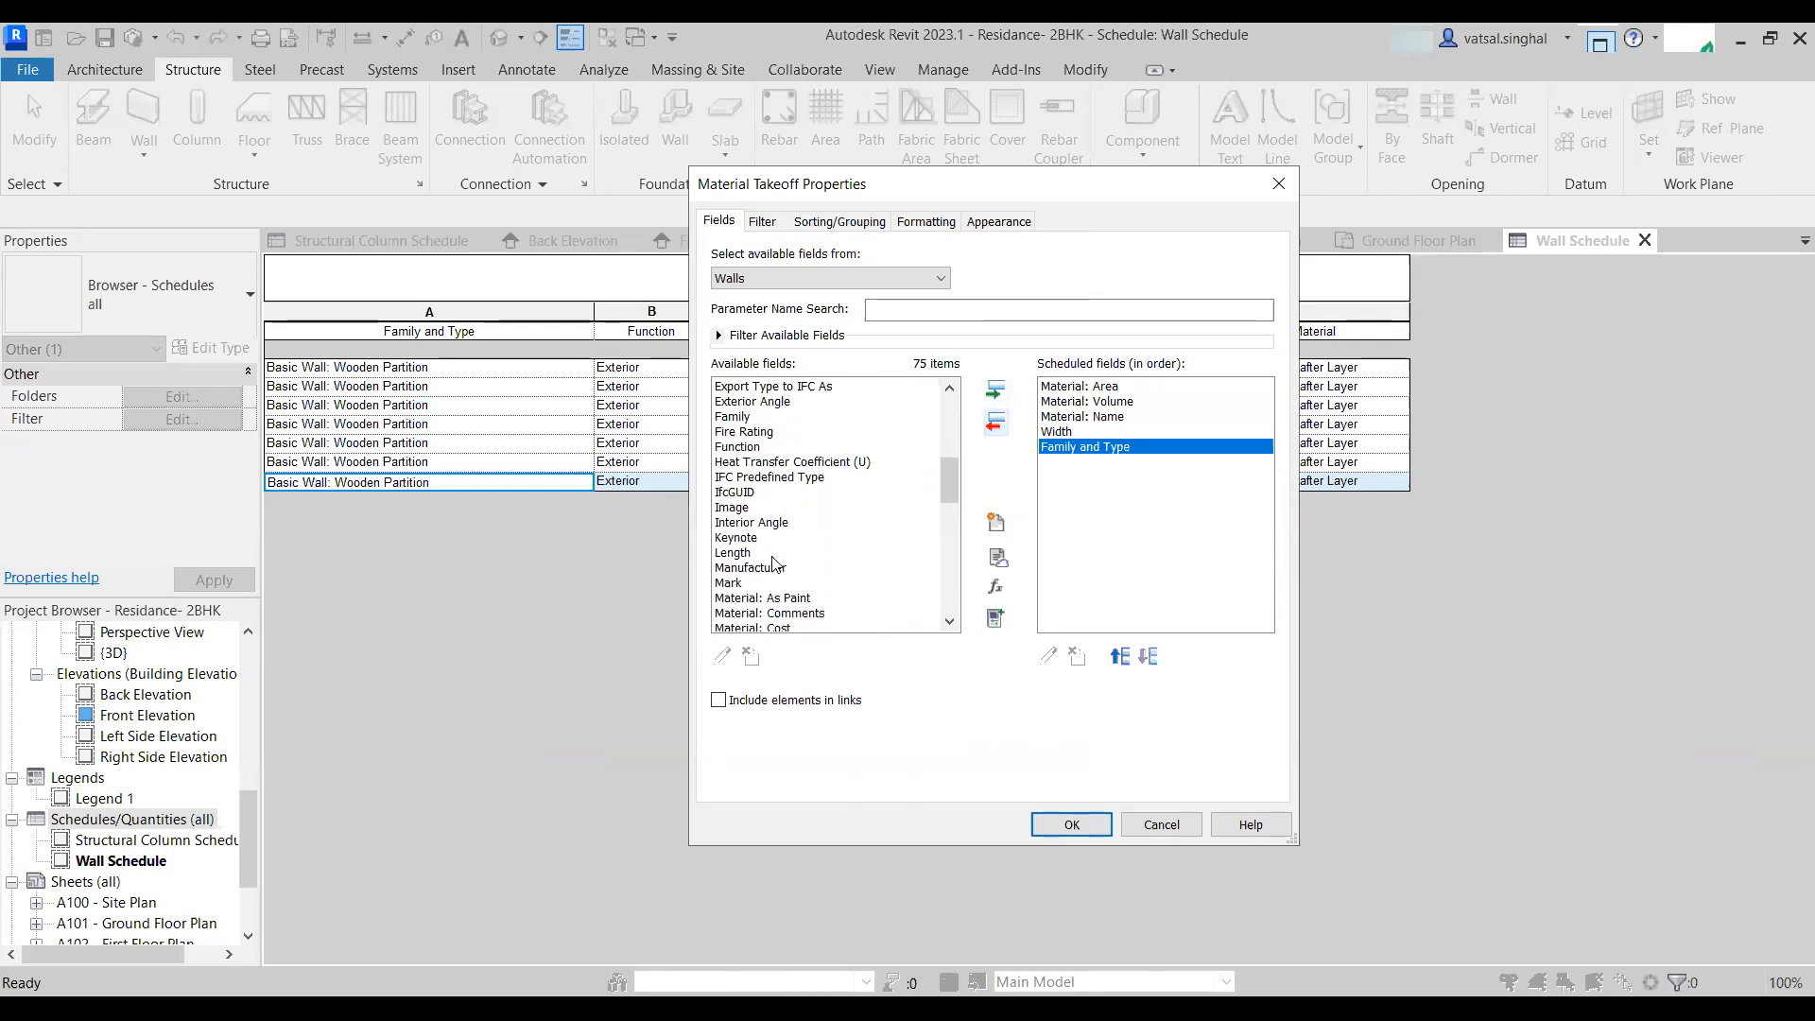
{"action": "left_click", "coordinate": [735, 509]}
{"action": "left_click", "coordinate": [994, 389]}
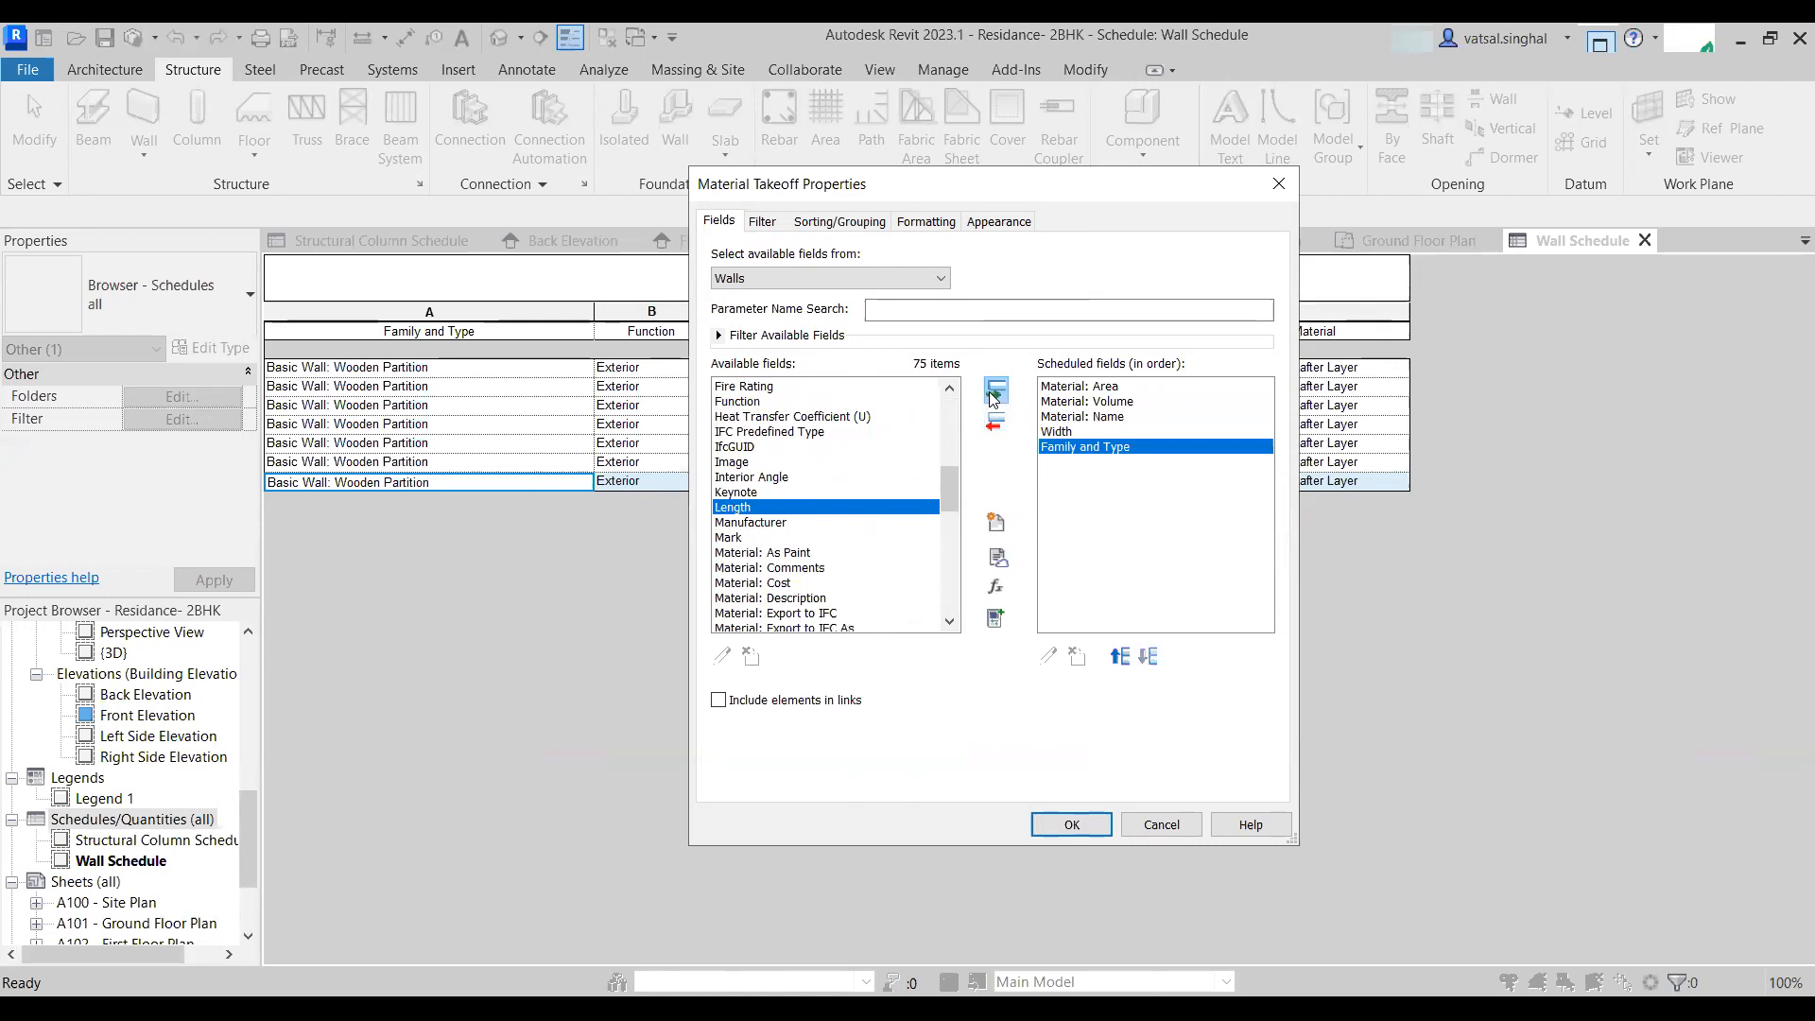
{"action": "scroll", "coordinate": [804, 567], "scroll_direction": "down", "scroll_amount": 3}
{"action": "scroll", "coordinate": [805, 567], "scroll_direction": "down", "scroll_amount": 1}
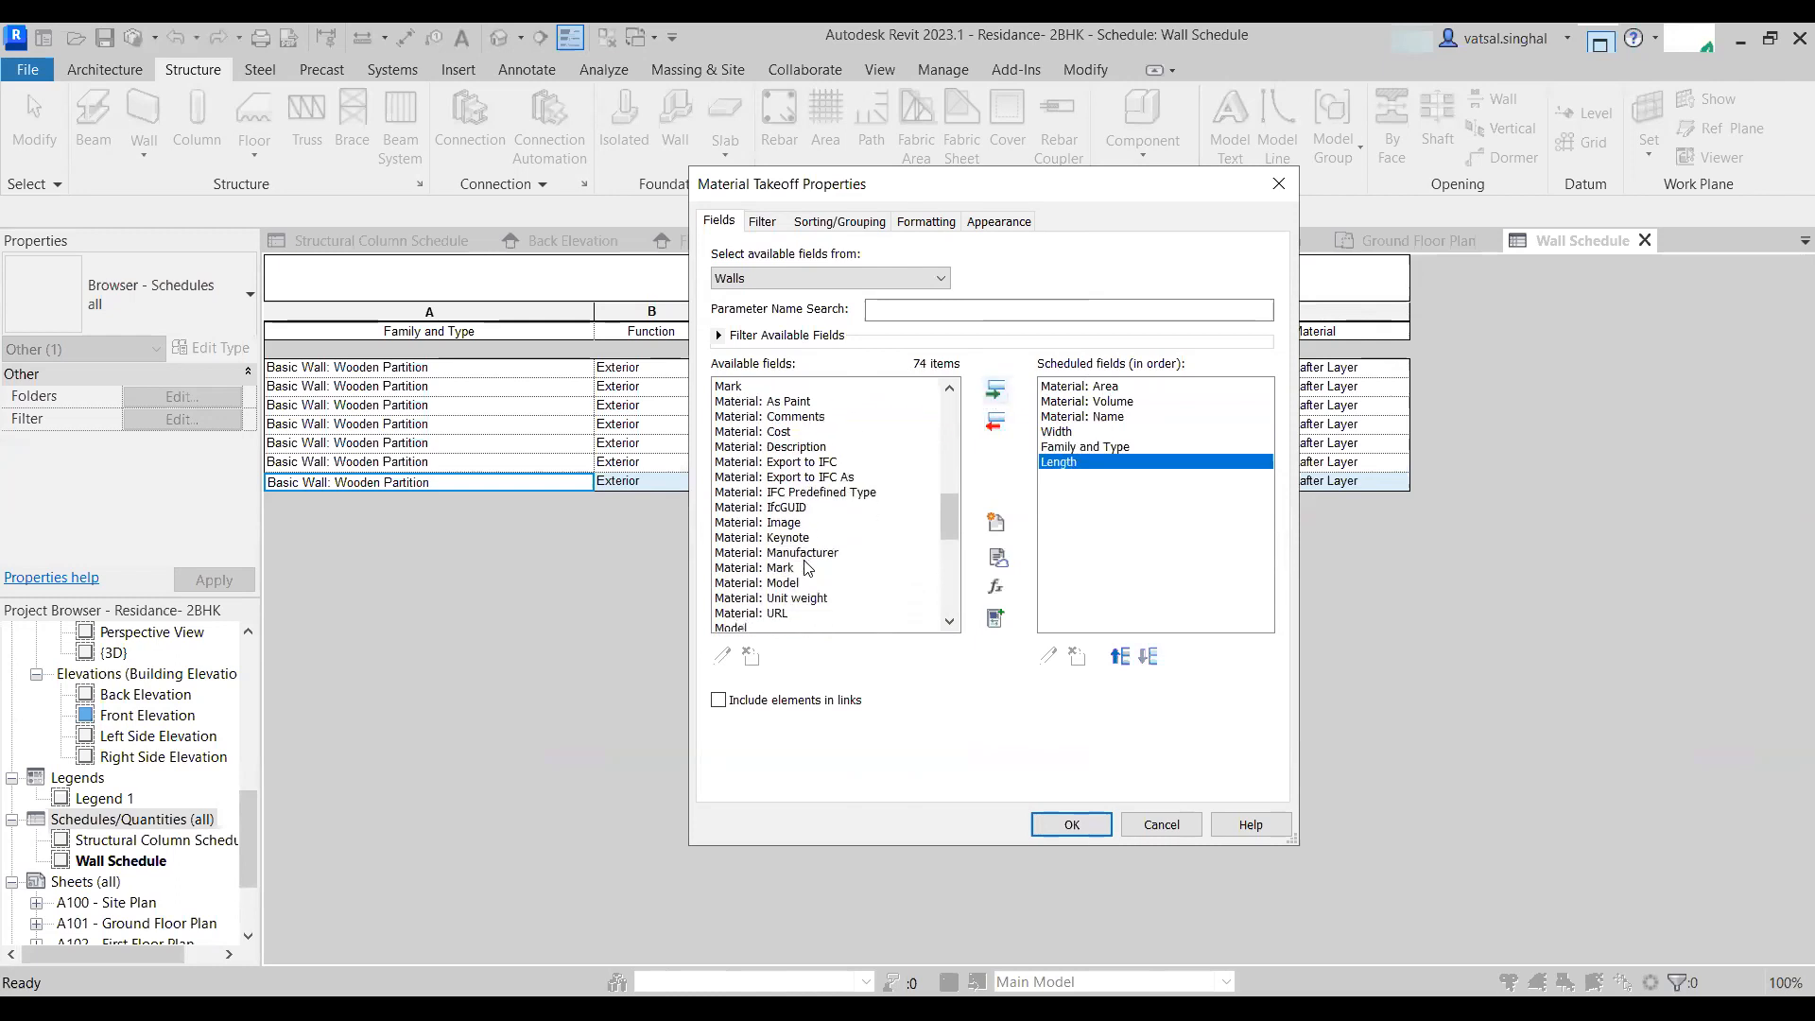
{"action": "scroll", "coordinate": [789, 608], "scroll_direction": "down", "scroll_amount": 5}
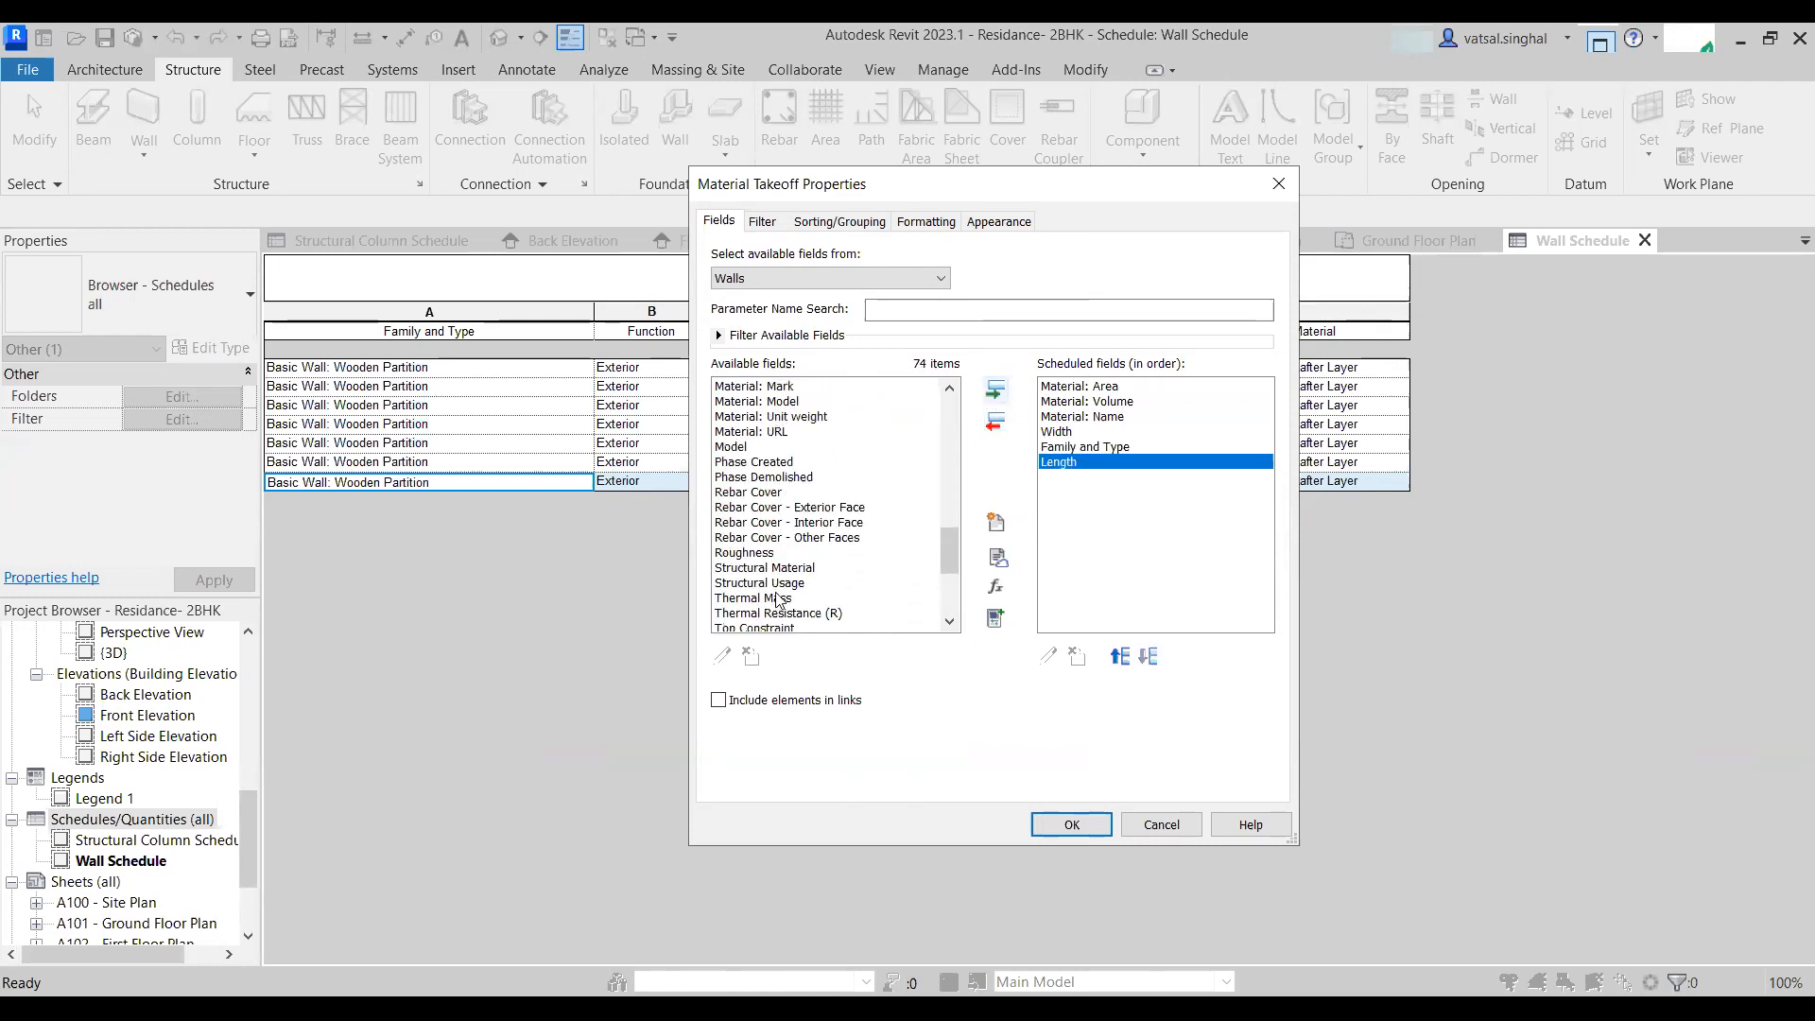
{"action": "scroll", "coordinate": [777, 599], "scroll_direction": "down", "scroll_amount": 4}
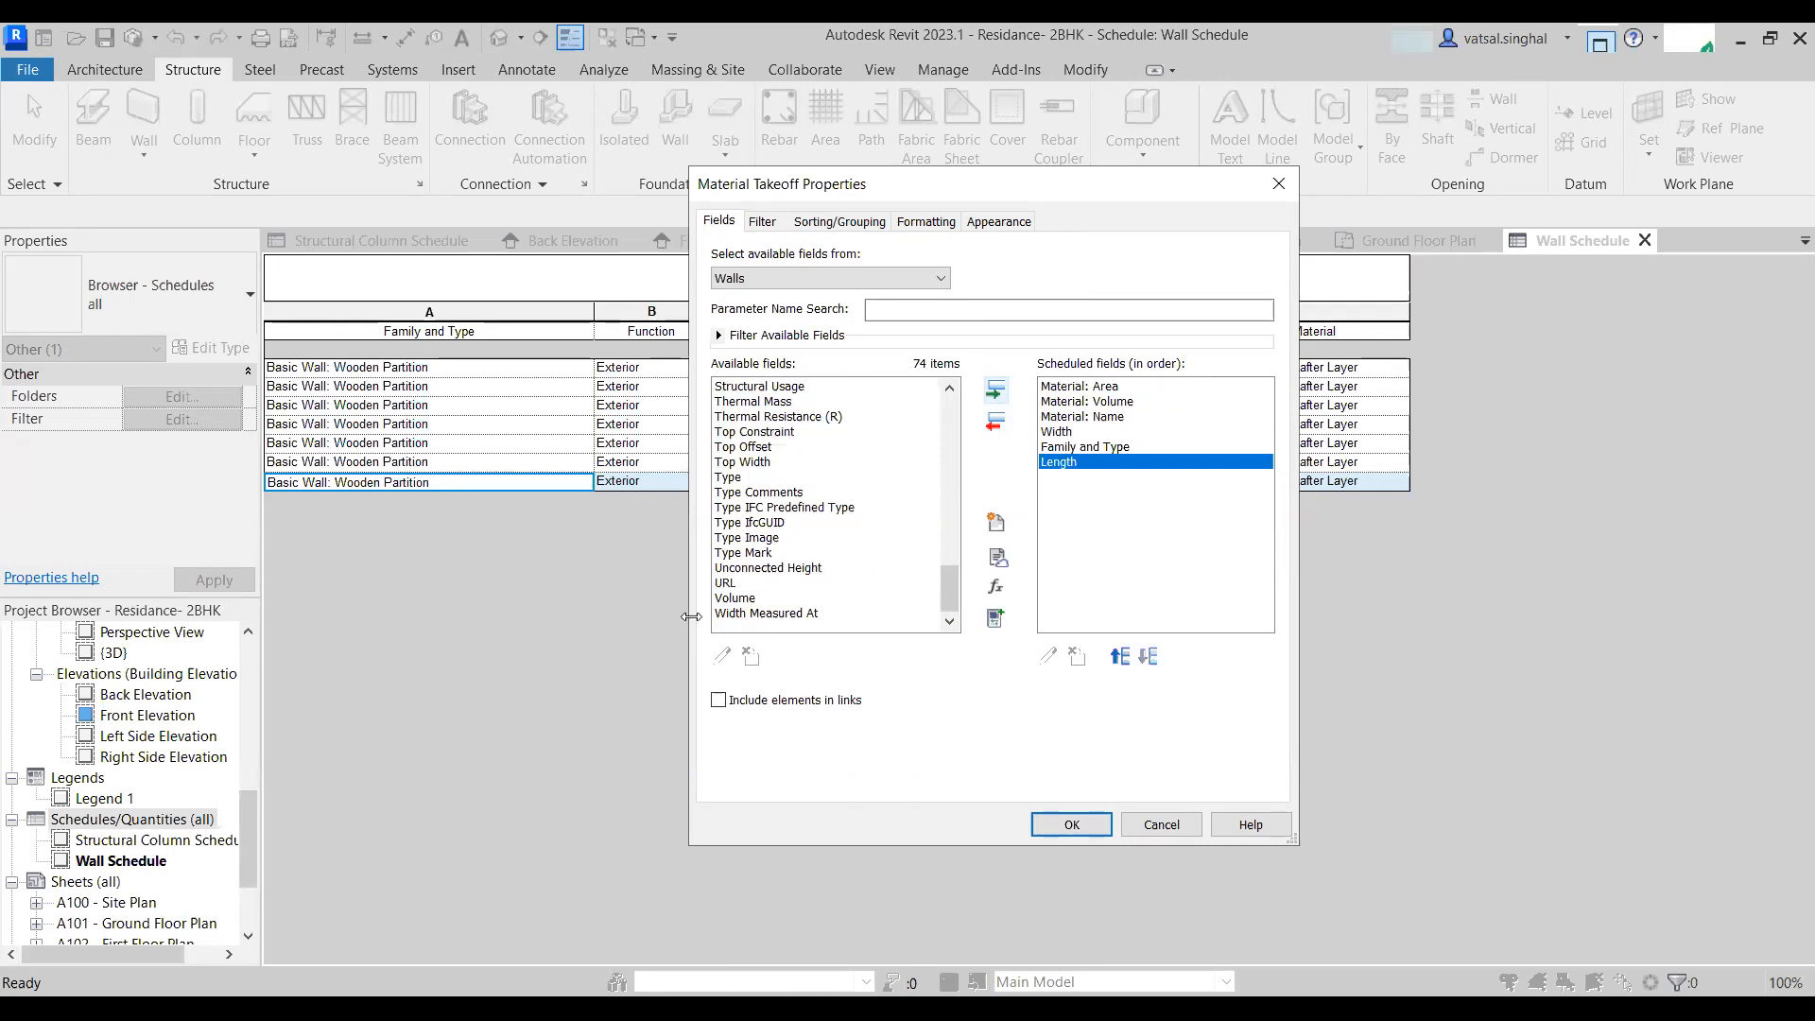
{"action": "left_click", "coordinate": [719, 601]}
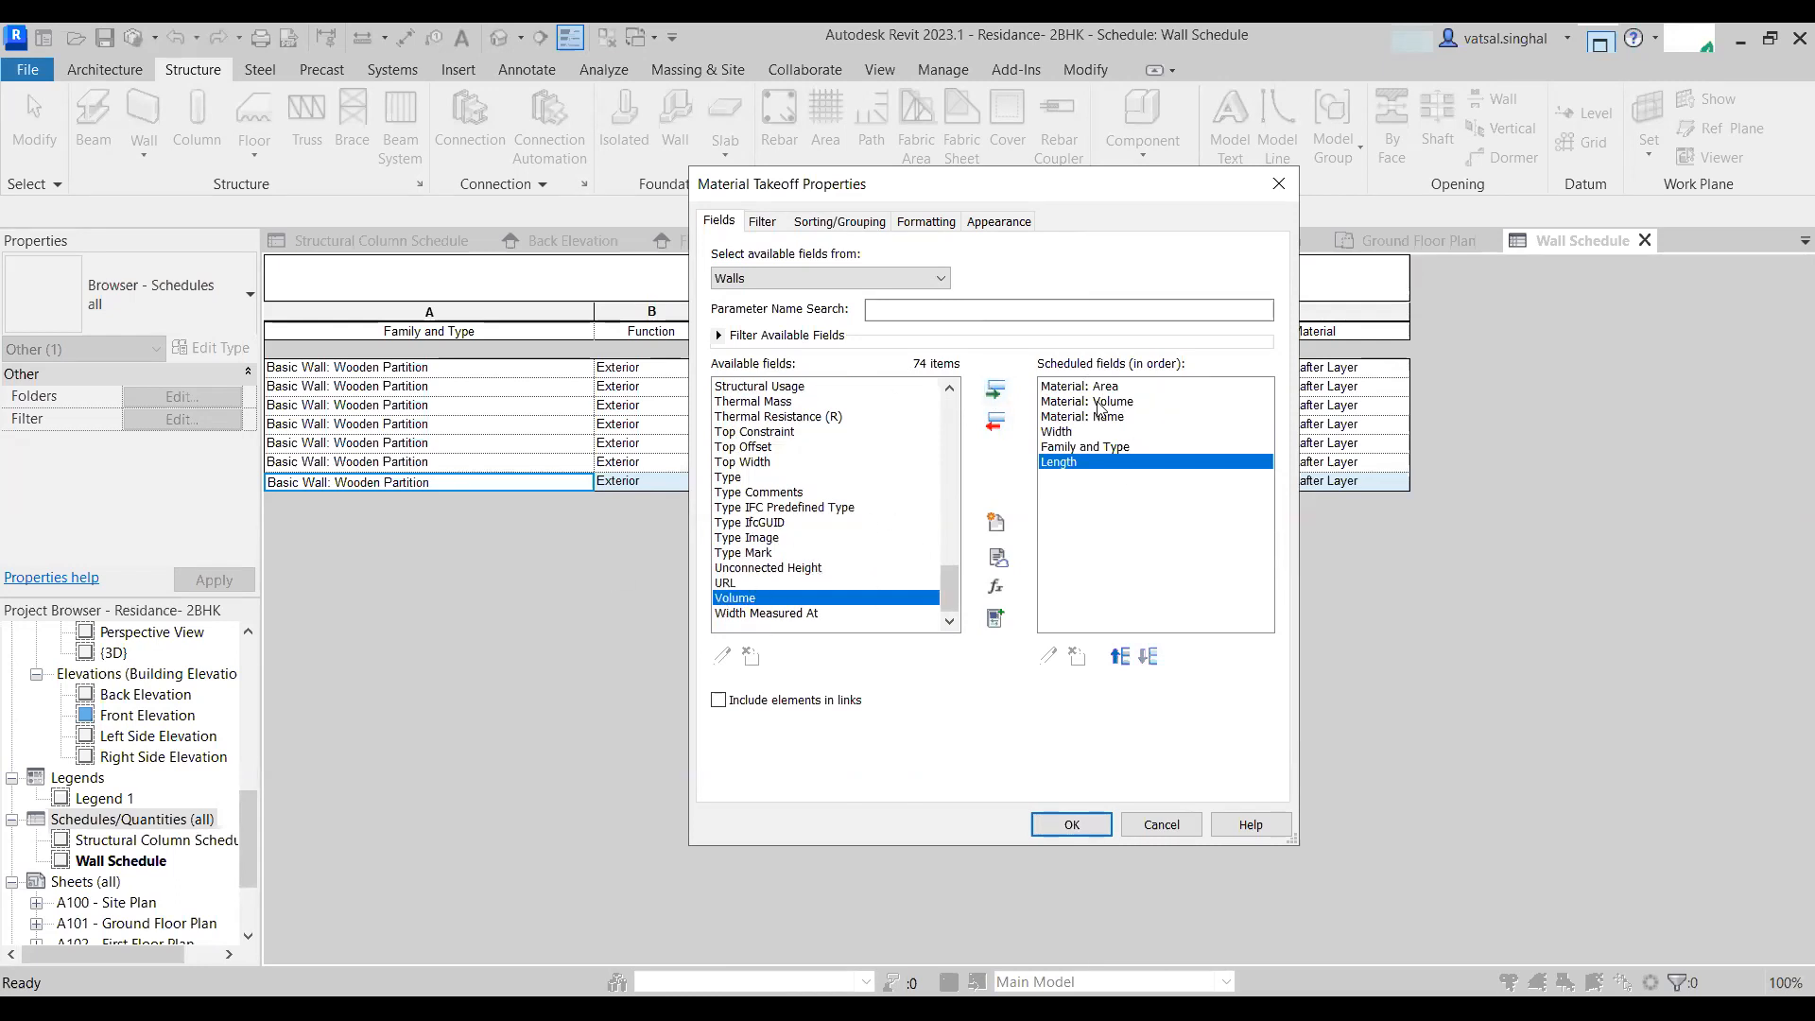
- Move the Family and Type field to the top of the scheduled field order
{"action": "left_click", "coordinate": [1058, 447]}
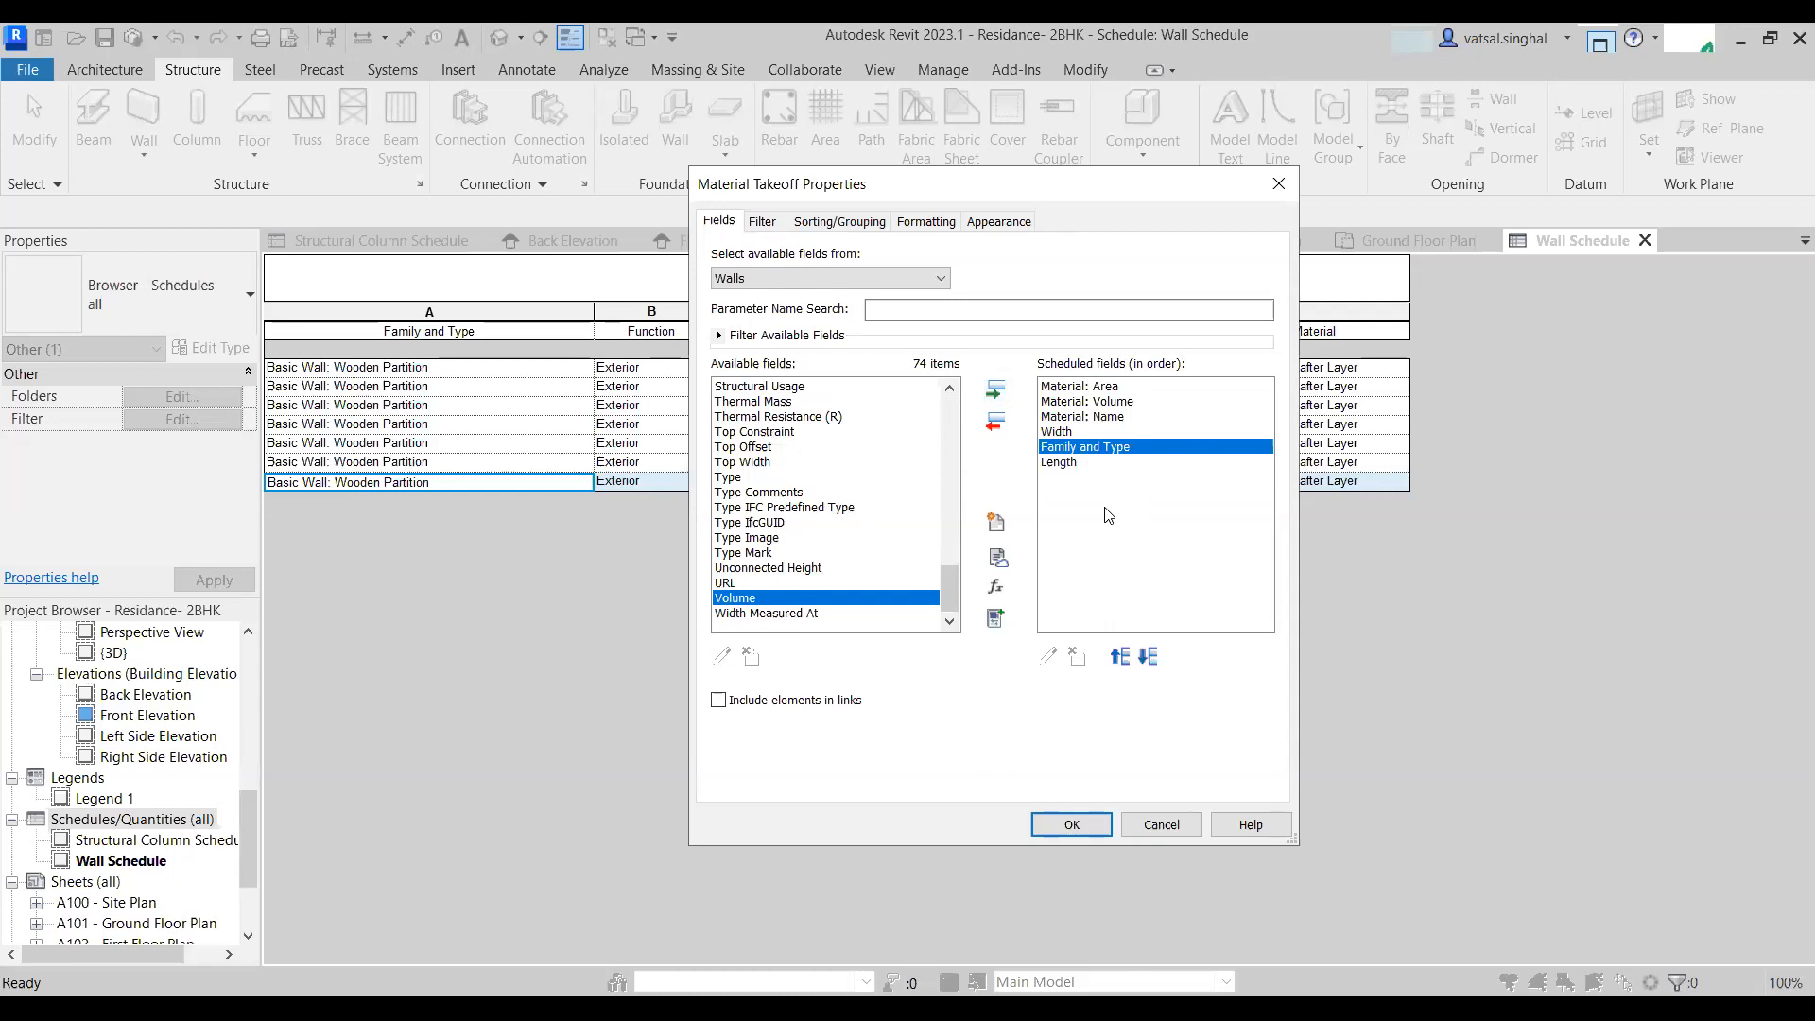
{"action": "left_click", "coordinate": [1120, 658]}
{"action": "left_click", "coordinate": [1120, 658]}
{"action": "left_click", "coordinate": [1120, 658]}
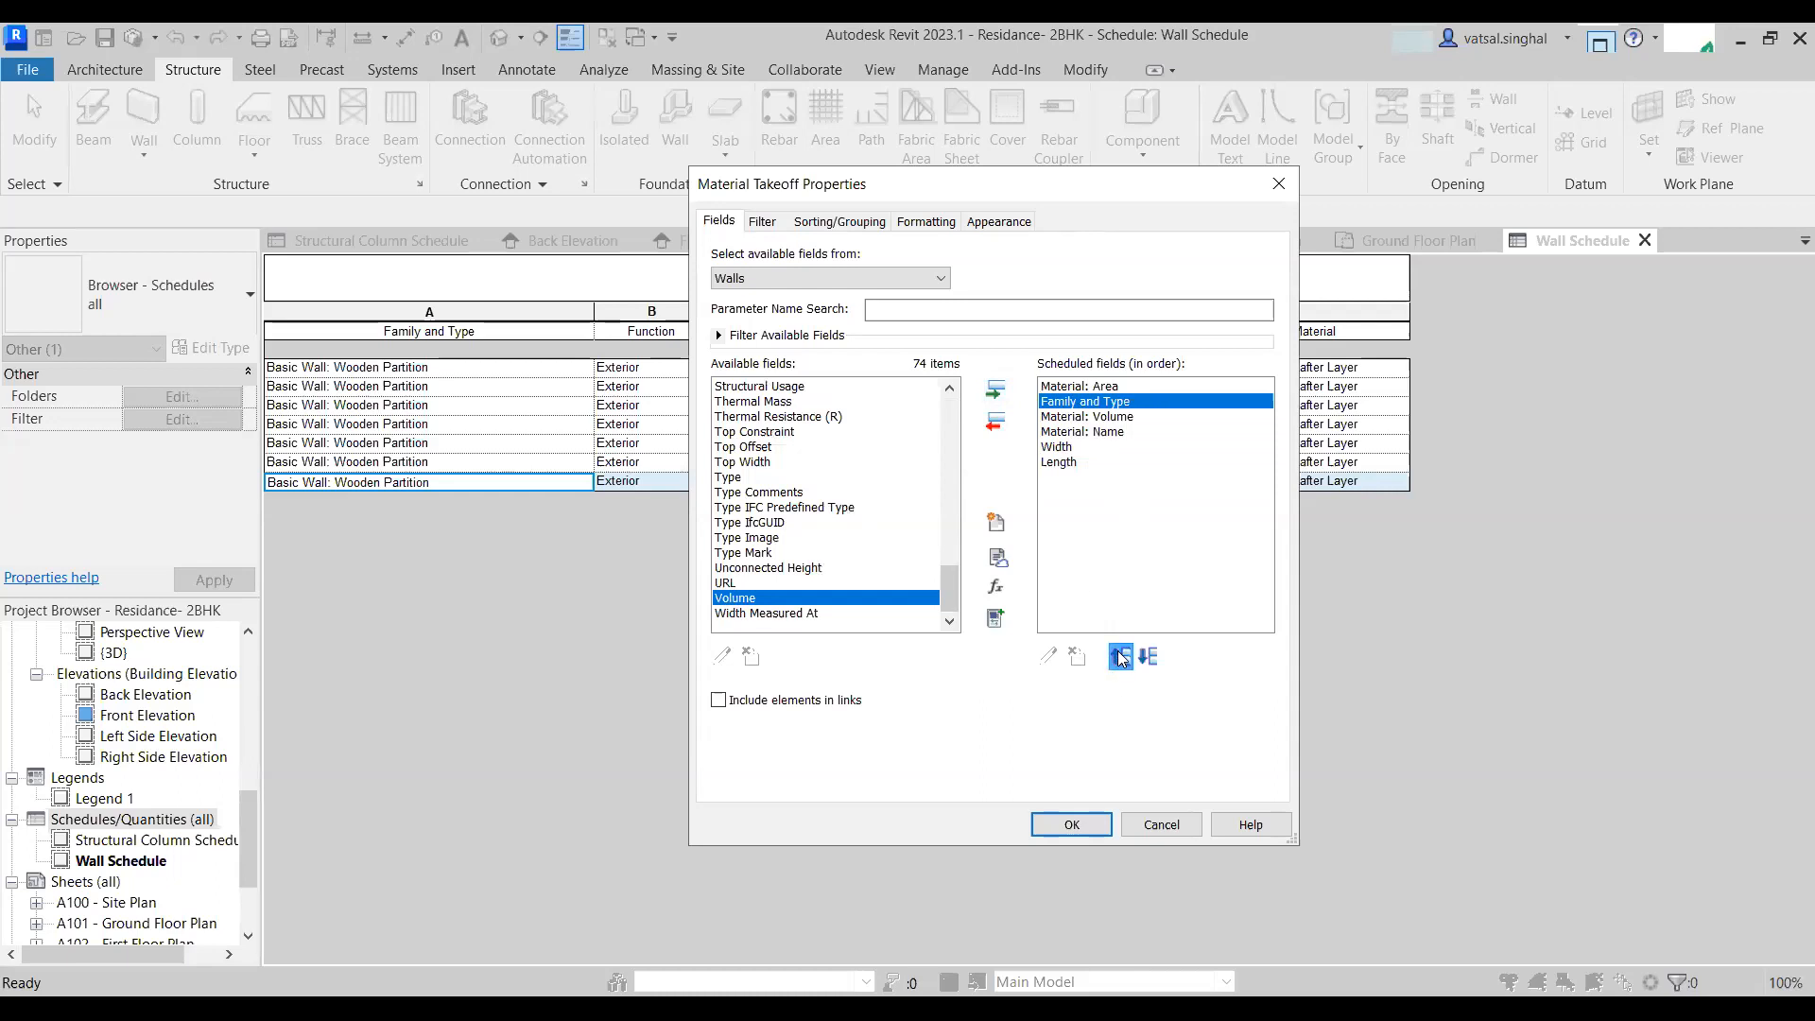
{"action": "left_click", "coordinate": [1120, 658]}
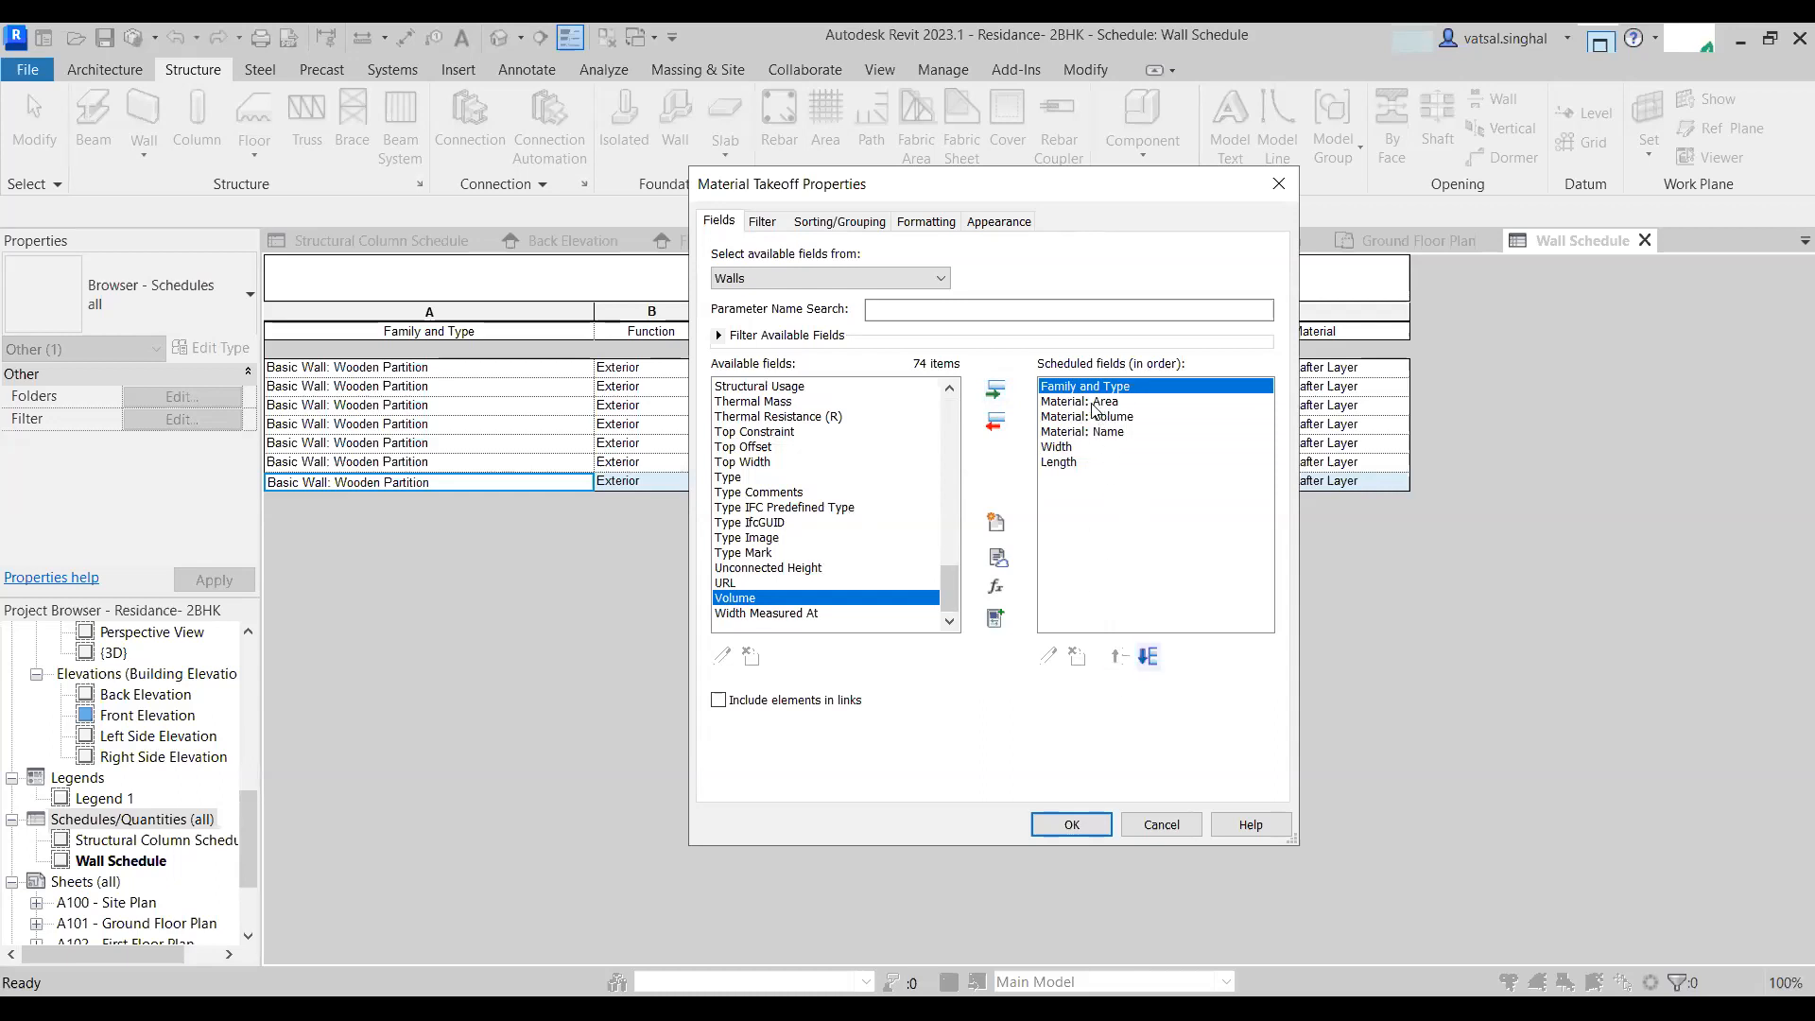
- Move Material: Name up to second place in the field order and confirm the takeoff properties
{"action": "left_click", "coordinate": [1101, 432]}
{"action": "left_click", "coordinate": [1120, 658]}
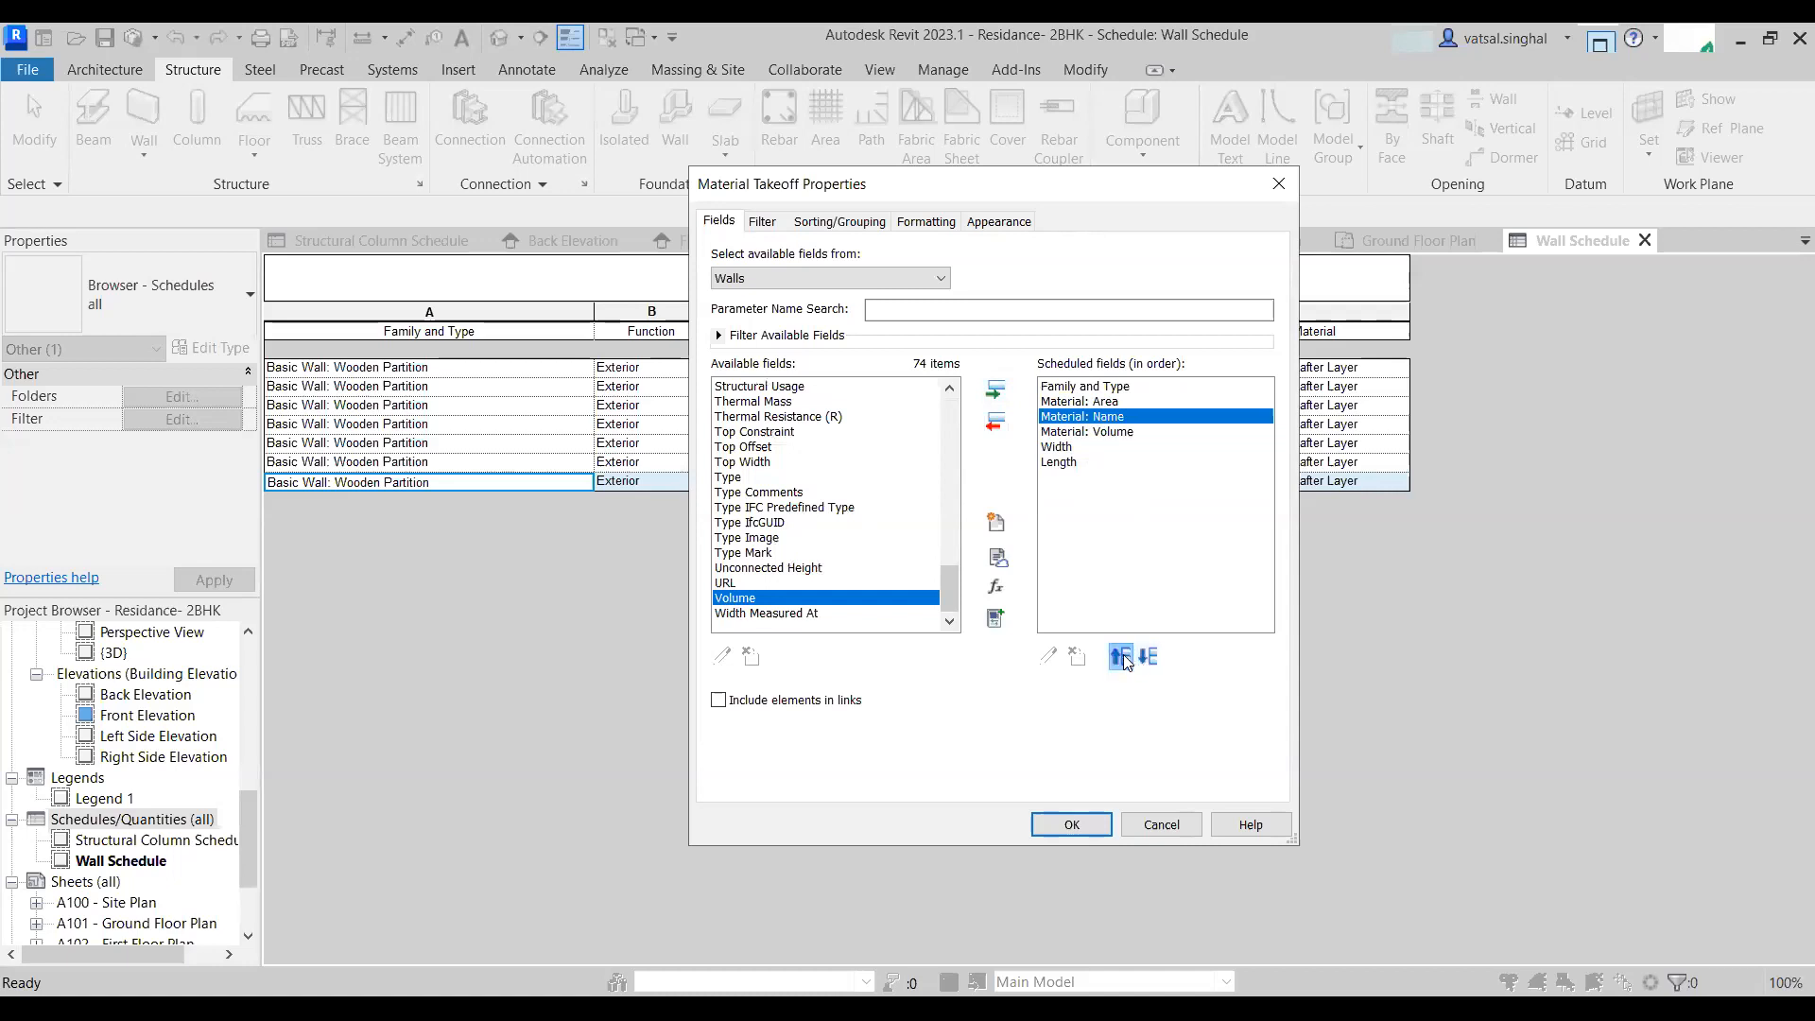
{"action": "left_click", "coordinate": [1120, 658]}
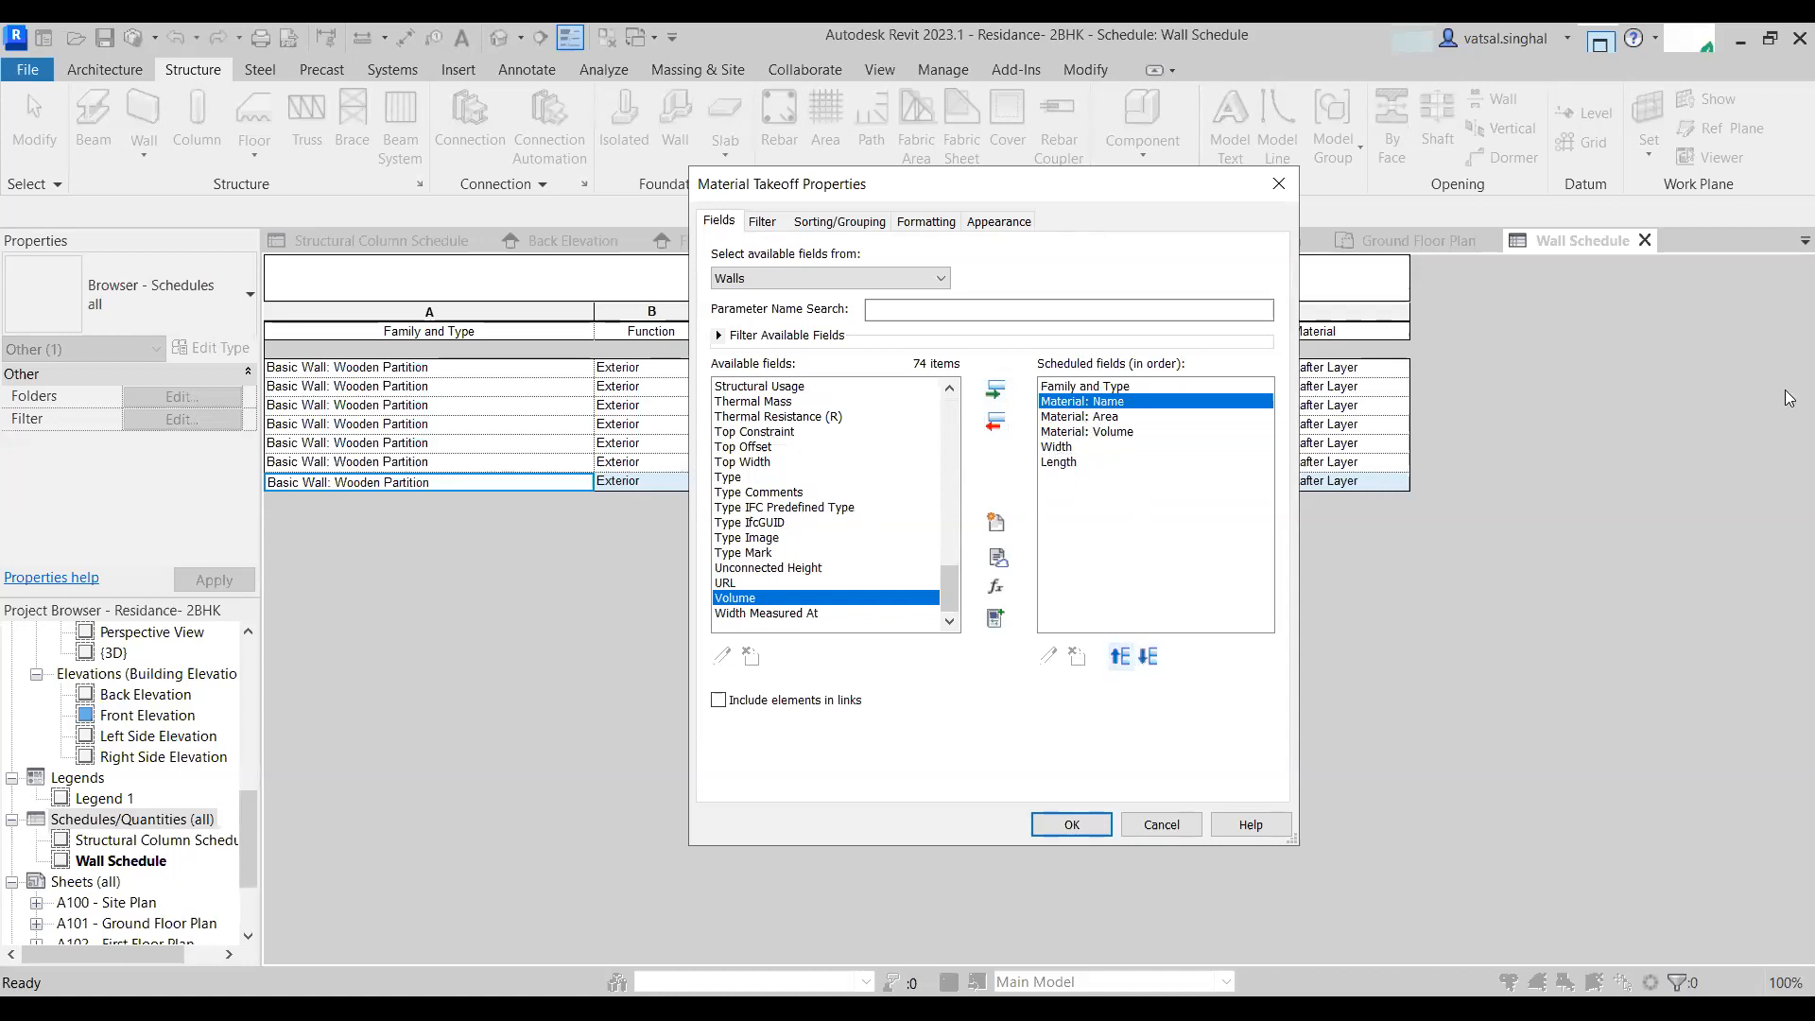
{"action": "left_click", "coordinate": [1072, 824]}
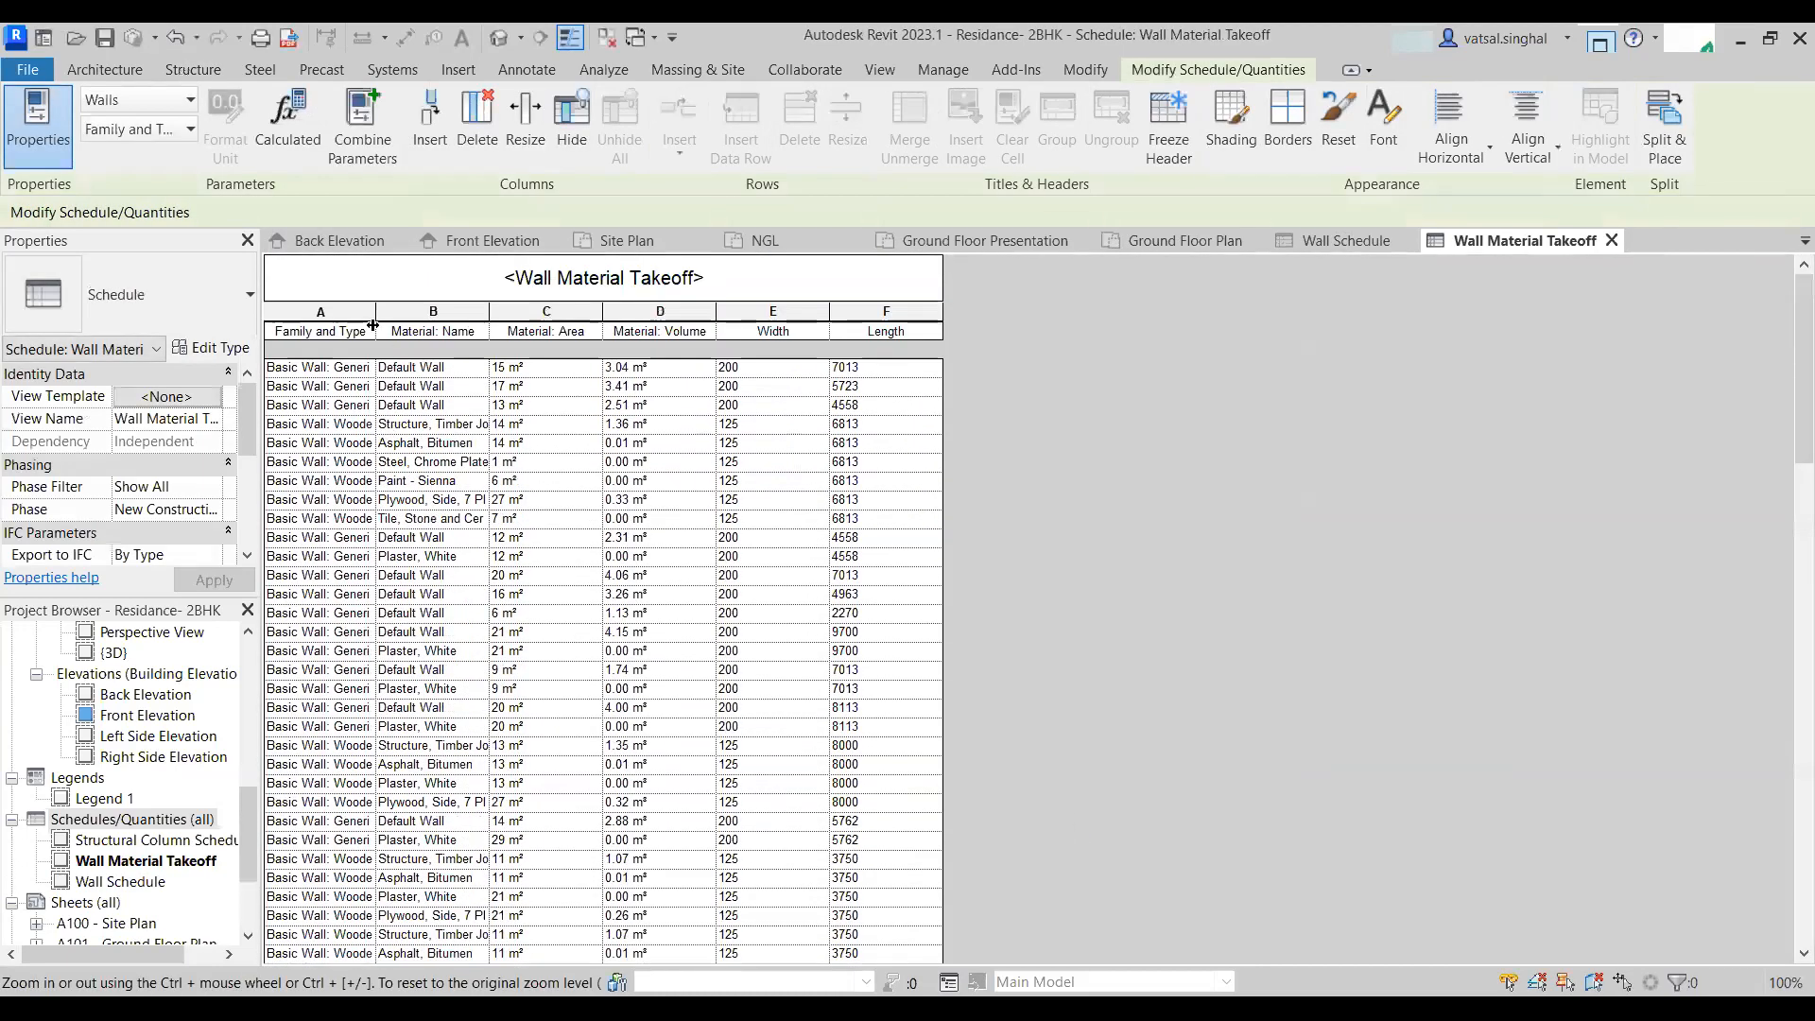
- Widen the Family and Type column of the wall material takeoff
{"action": "left_click_drag", "start_coordinate": [374, 310], "coordinate": [597, 310]}
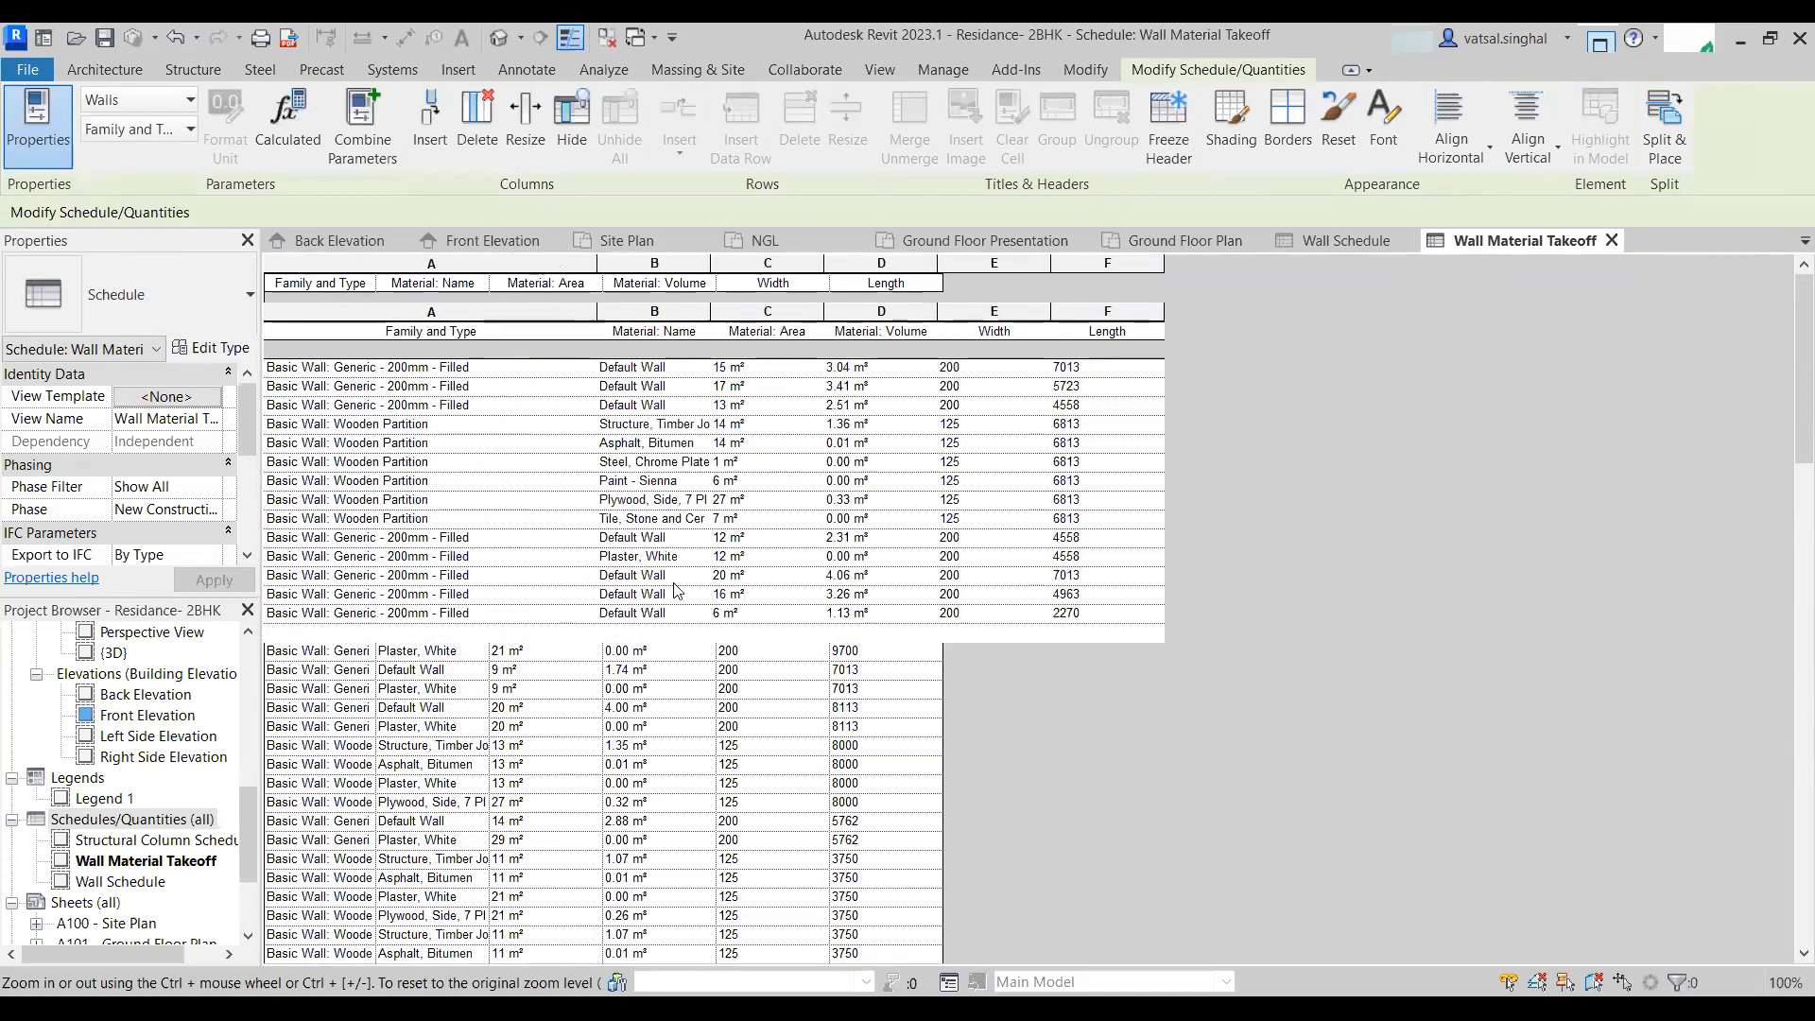
- Scroll through the rows of the wall material takeoff to review its contents
{"action": "scroll", "coordinate": [487, 645], "scroll_direction": "down", "scroll_amount": 20}
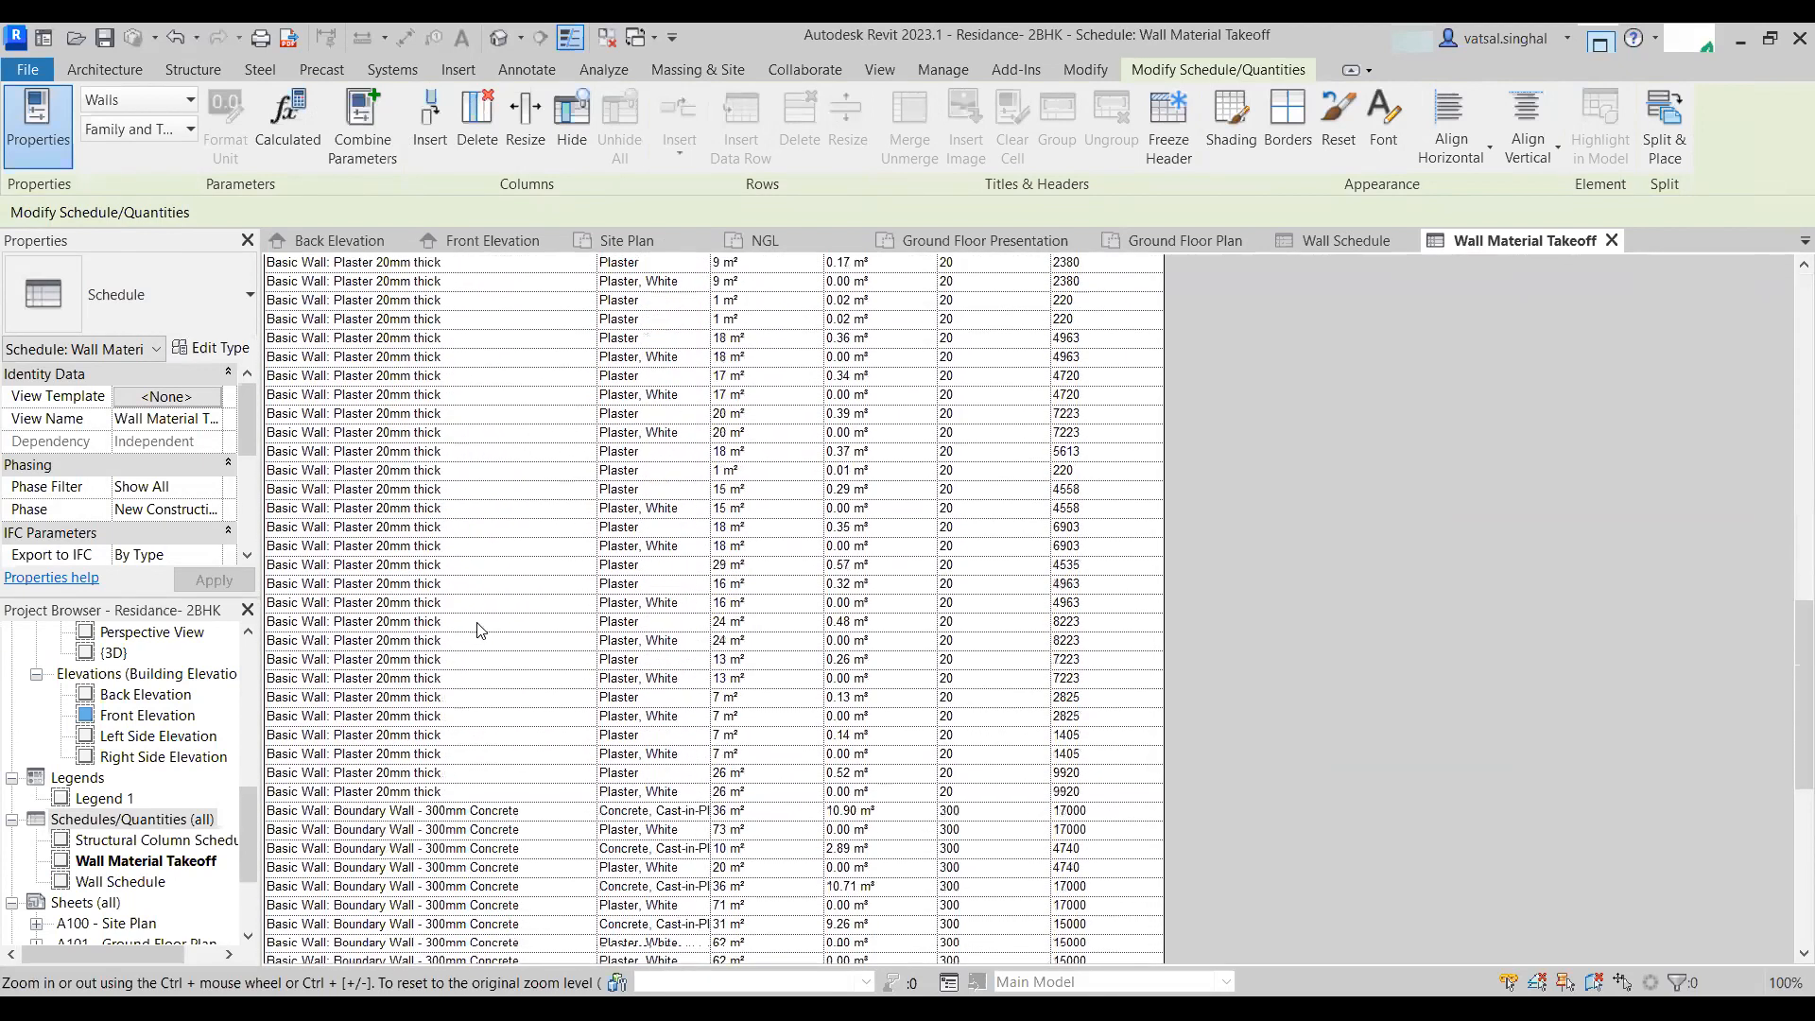
{"action": "scroll", "coordinate": [482, 622], "scroll_direction": "down", "scroll_amount": 3}
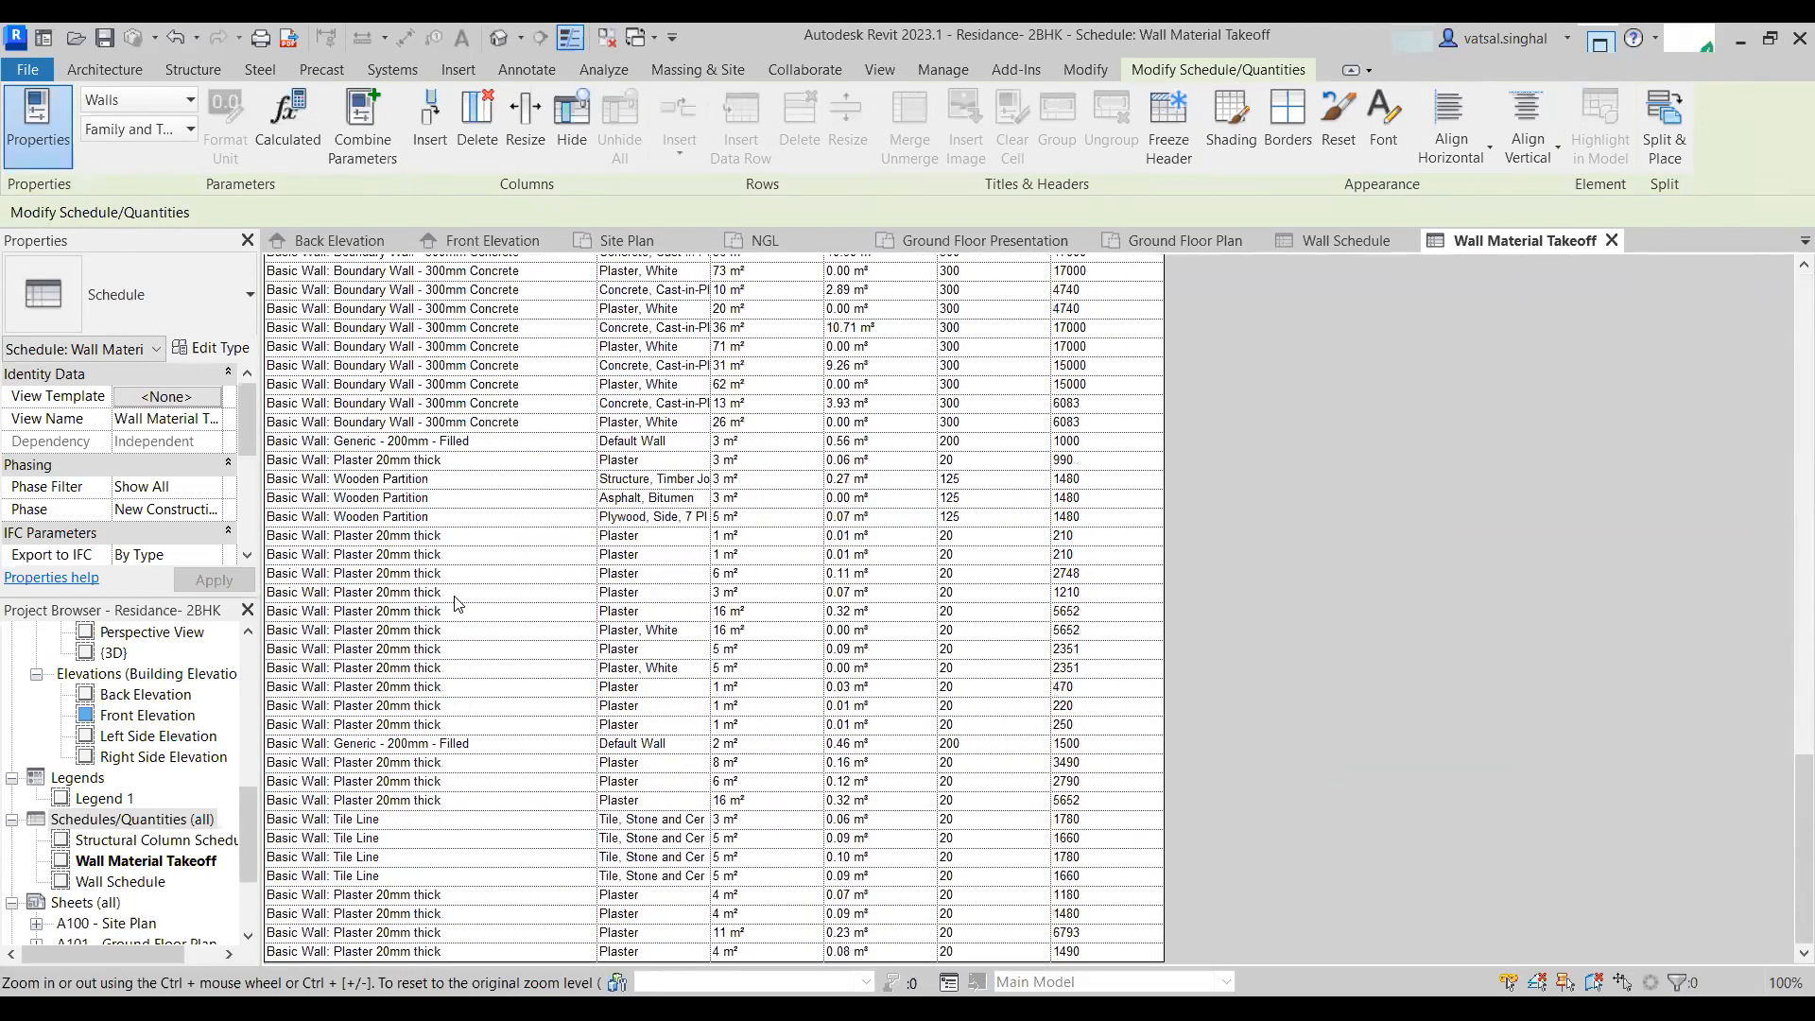
{"action": "left_click", "coordinate": [386, 480]}
{"action": "scroll", "coordinate": [662, 548], "scroll_direction": "up", "scroll_amount": 20}
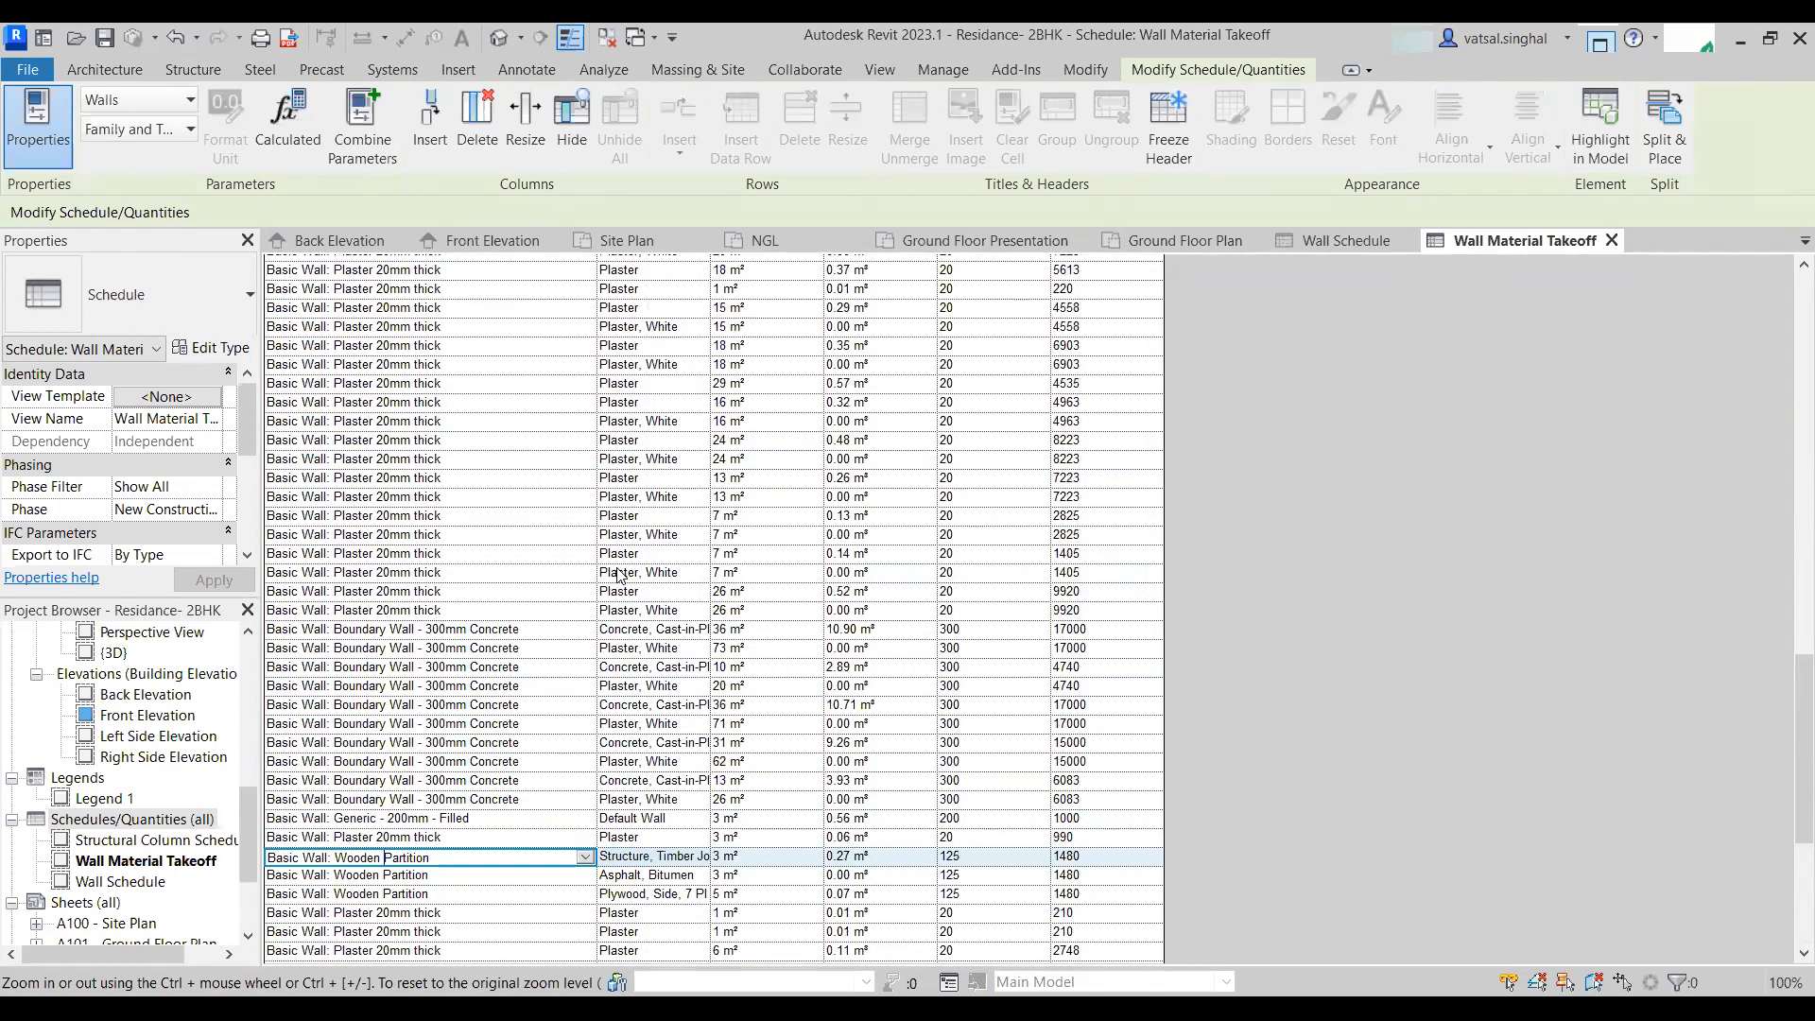
{"action": "scroll", "coordinate": [606, 571], "scroll_direction": "up", "scroll_amount": 8}
{"action": "scroll", "coordinate": [151, 477], "scroll_direction": "down", "scroll_amount": 4}
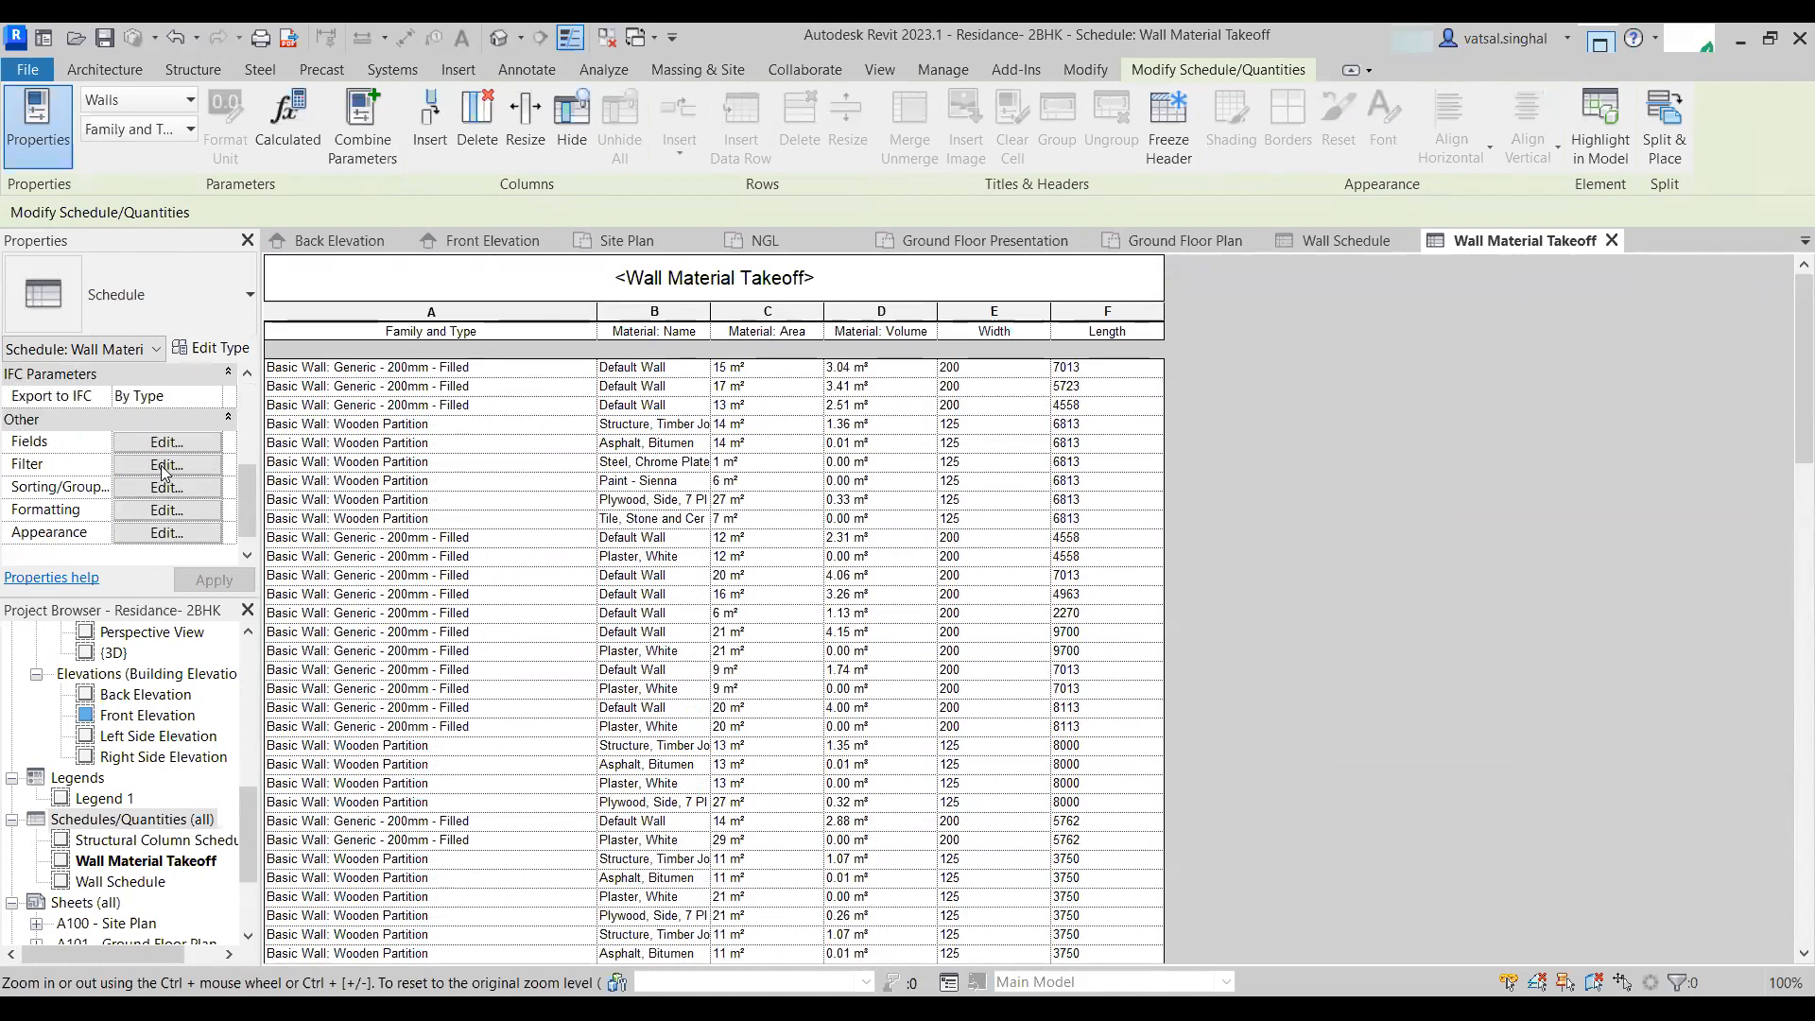
- Filter the takeoff to Family and Type equals Basic Wall: Wooden Partition, and widen the Material: Name column
{"action": "left_click", "coordinate": [164, 465]}
{"action": "left_click", "coordinate": [869, 262]}
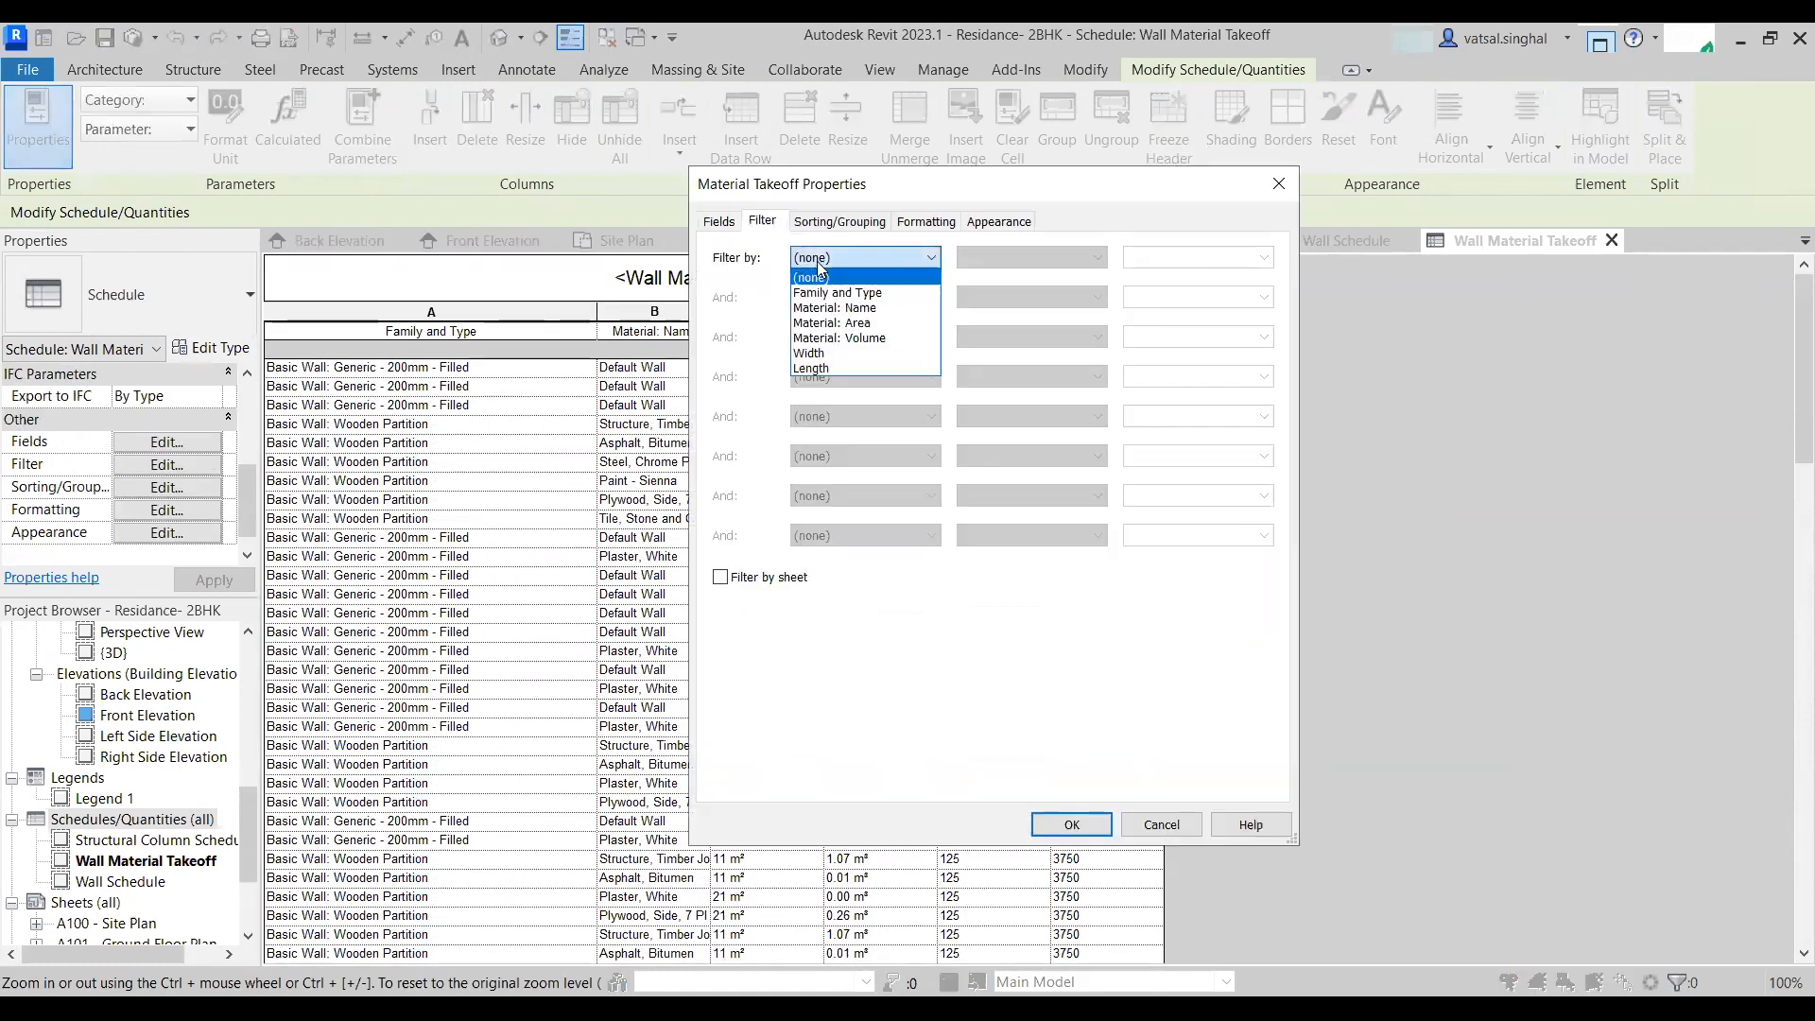
{"action": "left_click", "coordinate": [868, 287]}
{"action": "left_click", "coordinate": [1249, 258]}
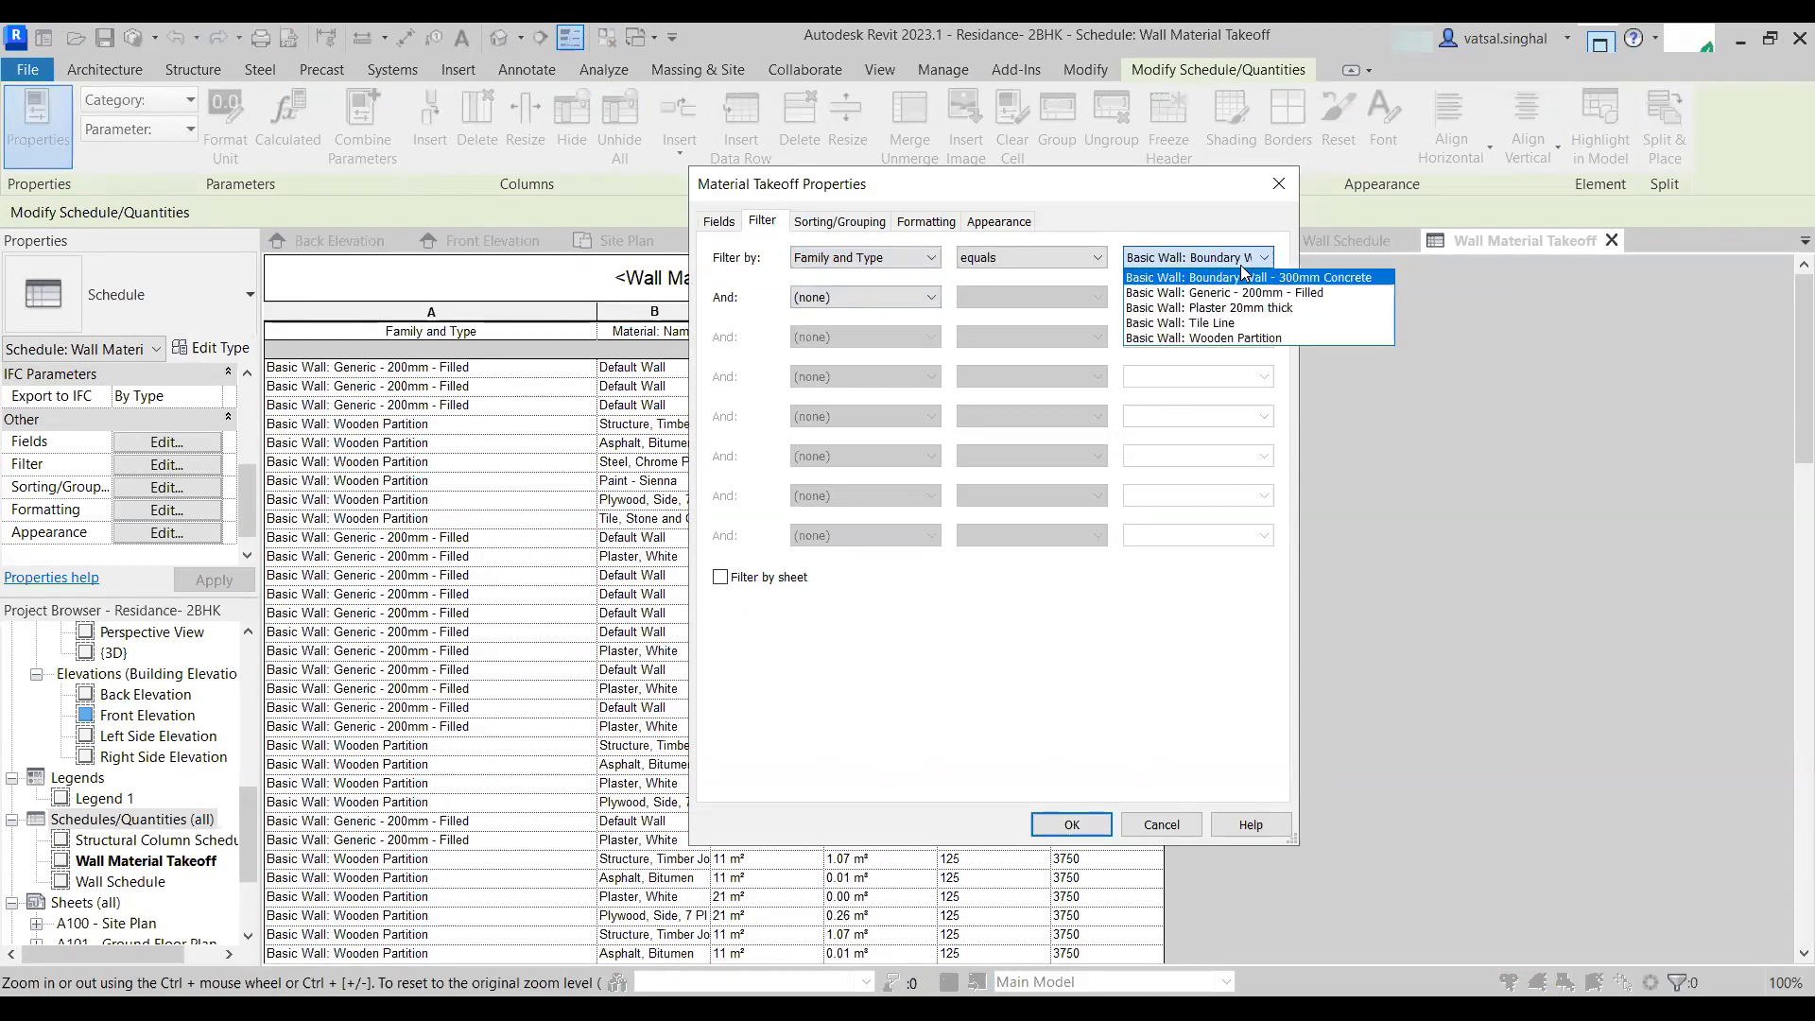
{"action": "left_click", "coordinate": [1254, 339]}
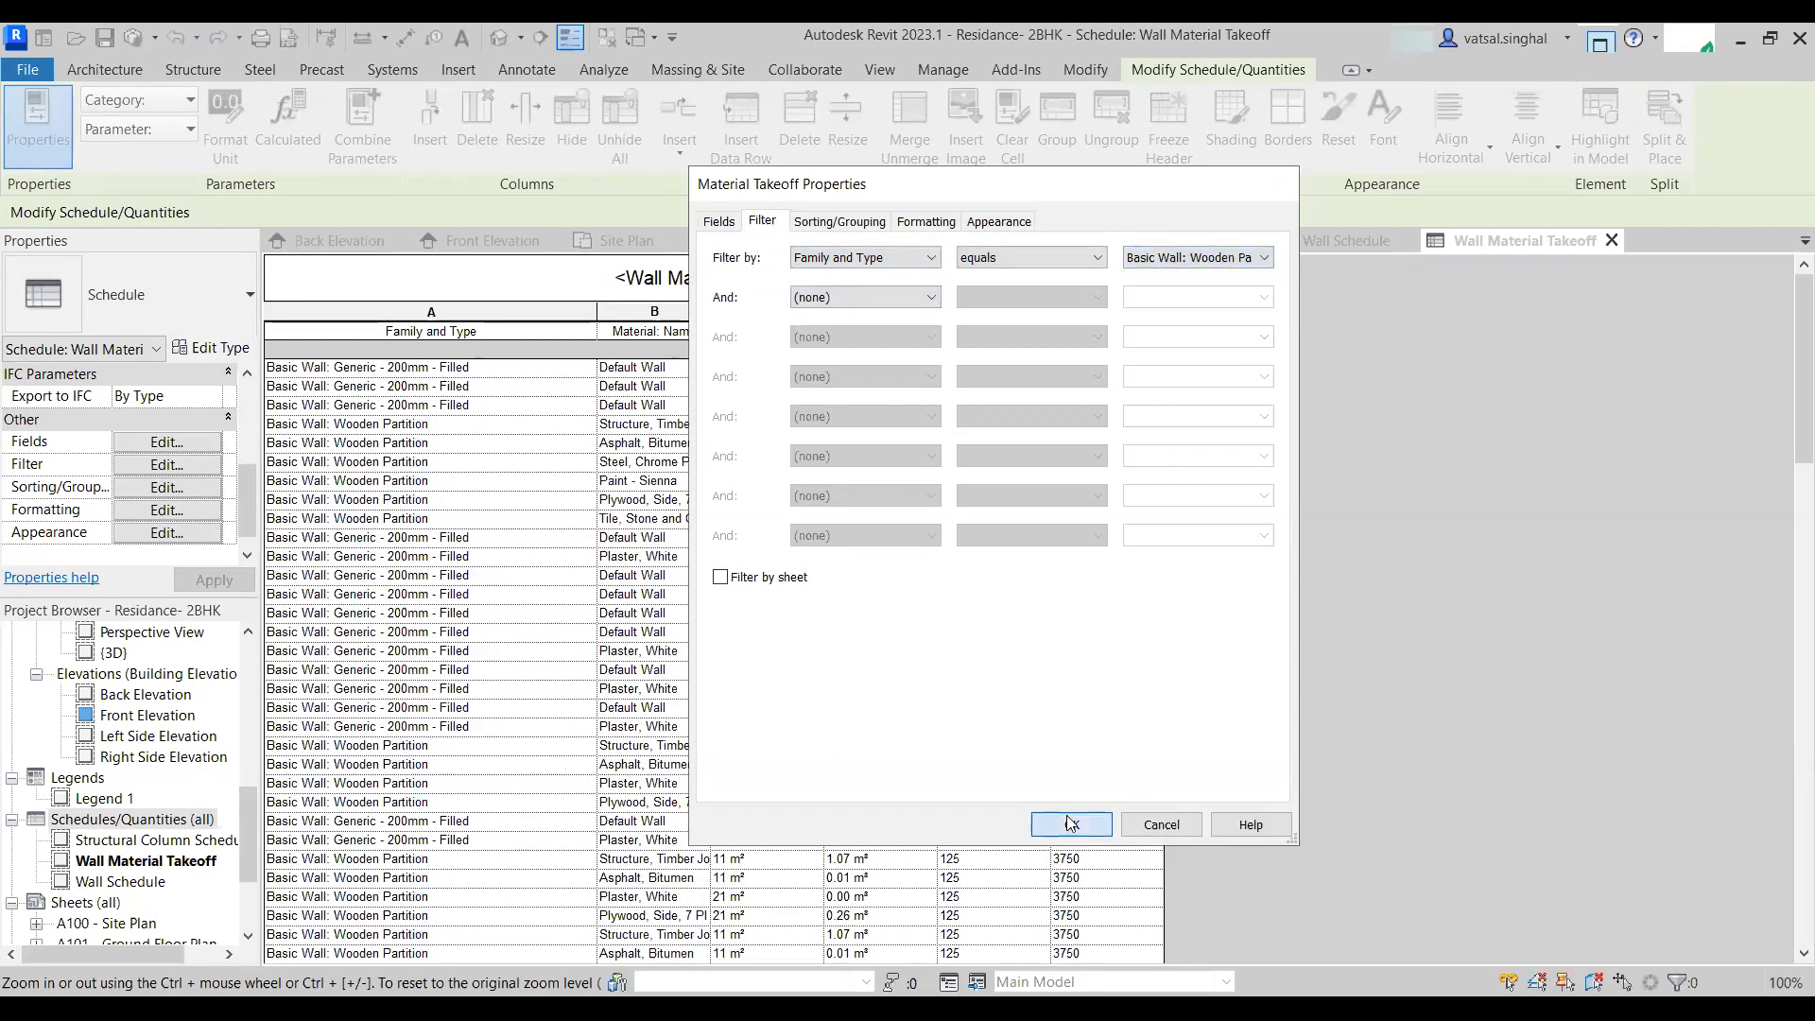
{"action": "left_click", "coordinate": [1068, 825]}
{"action": "left_click_drag", "start_coordinate": [710, 322], "coordinate": [859, 322]}
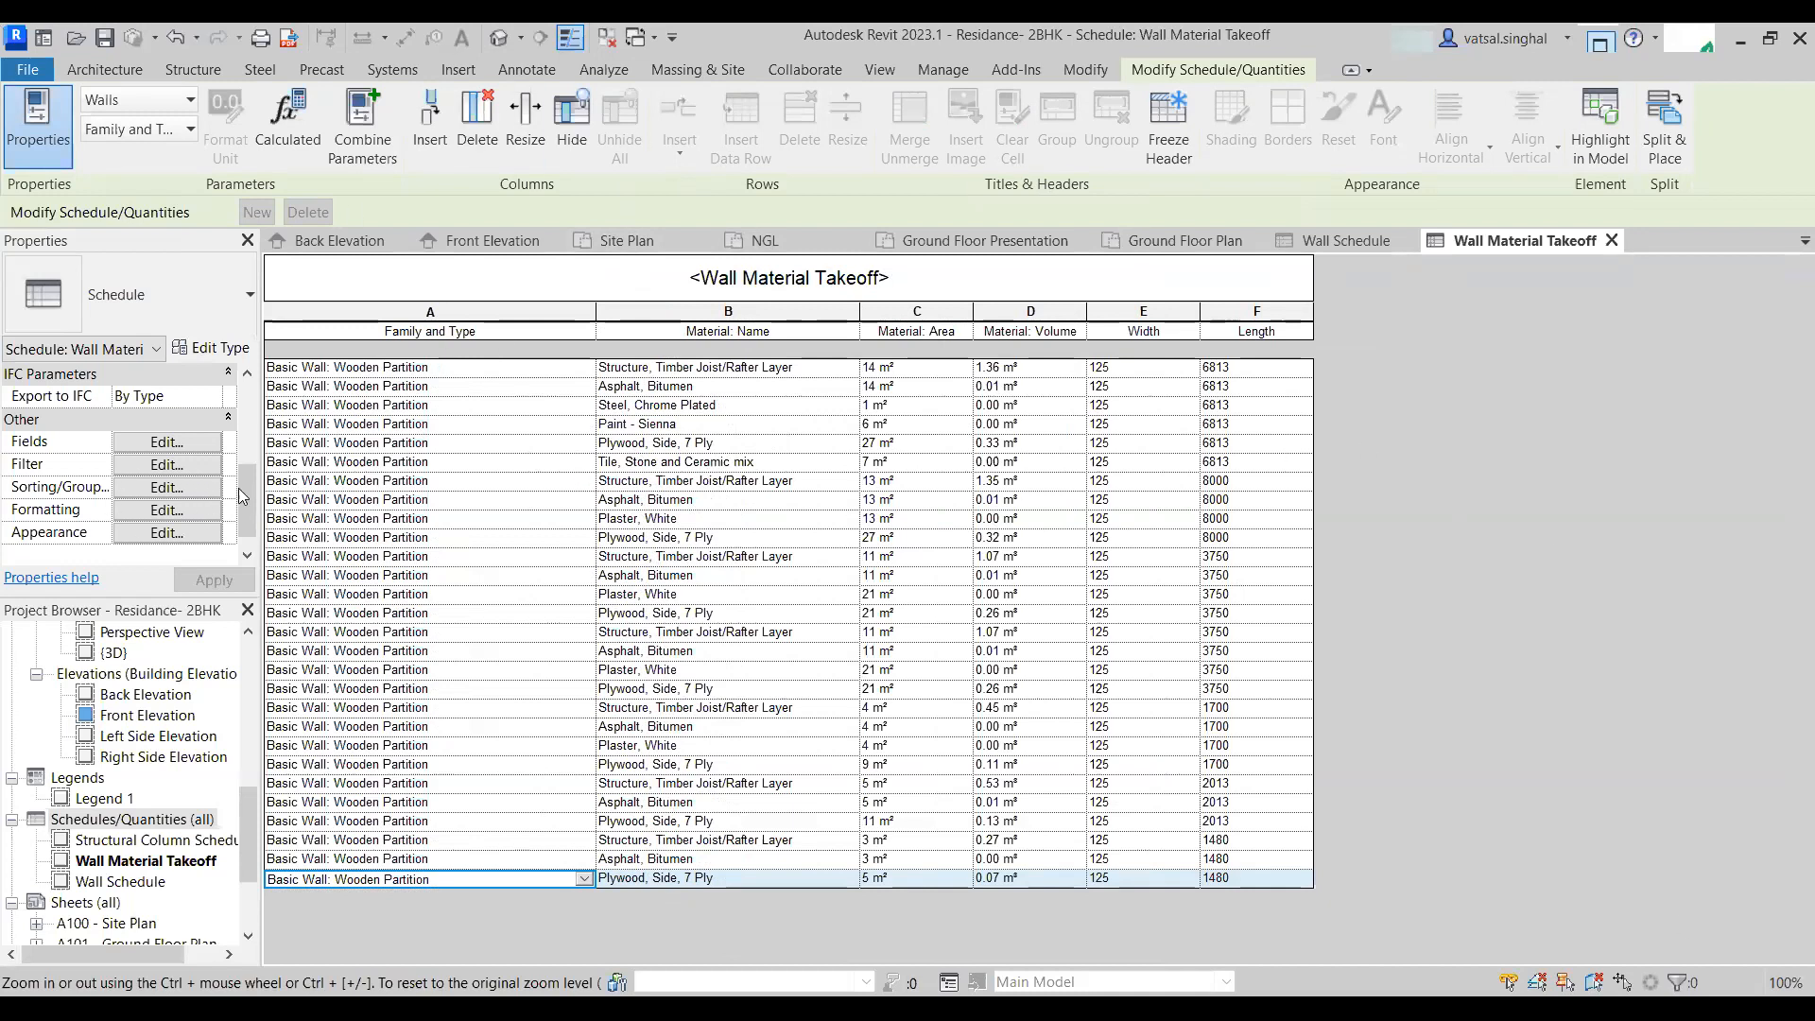
- Sort the takeoff by Material: Name ascending with group headers shown
{"action": "left_click", "coordinate": [179, 489]}
{"action": "left_click", "coordinate": [940, 259]}
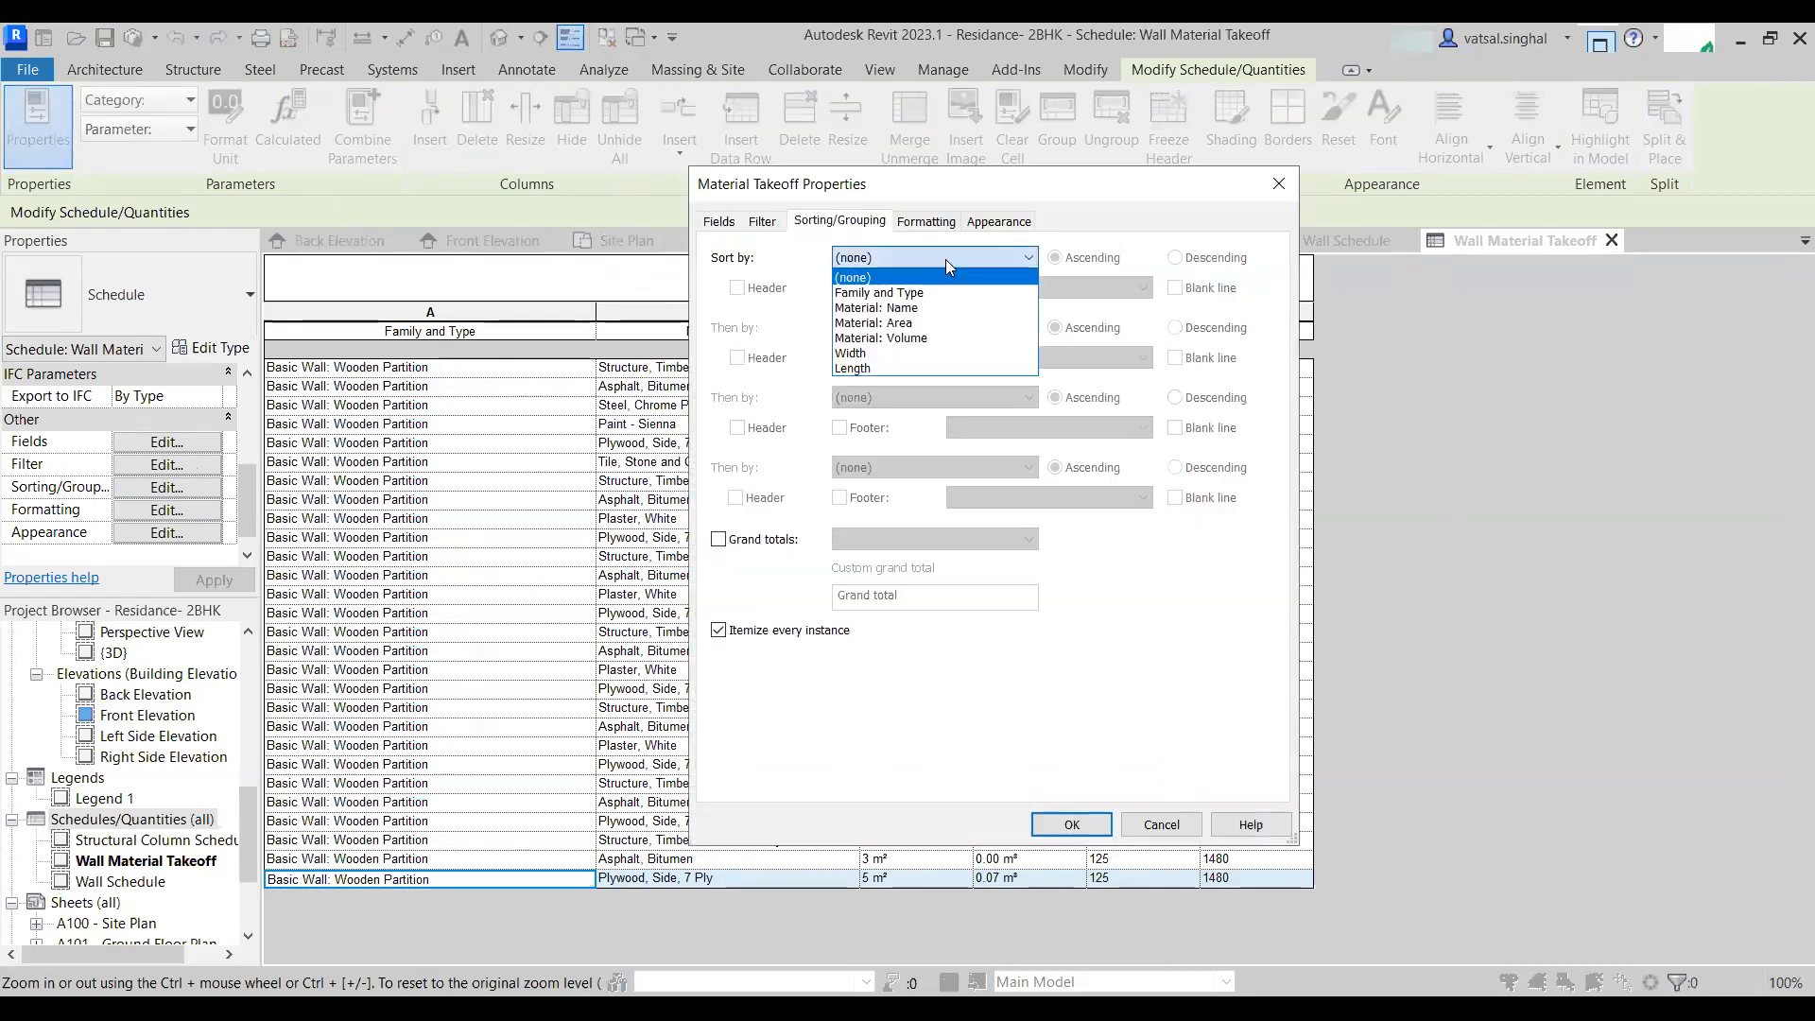
{"action": "left_click", "coordinate": [963, 309]}
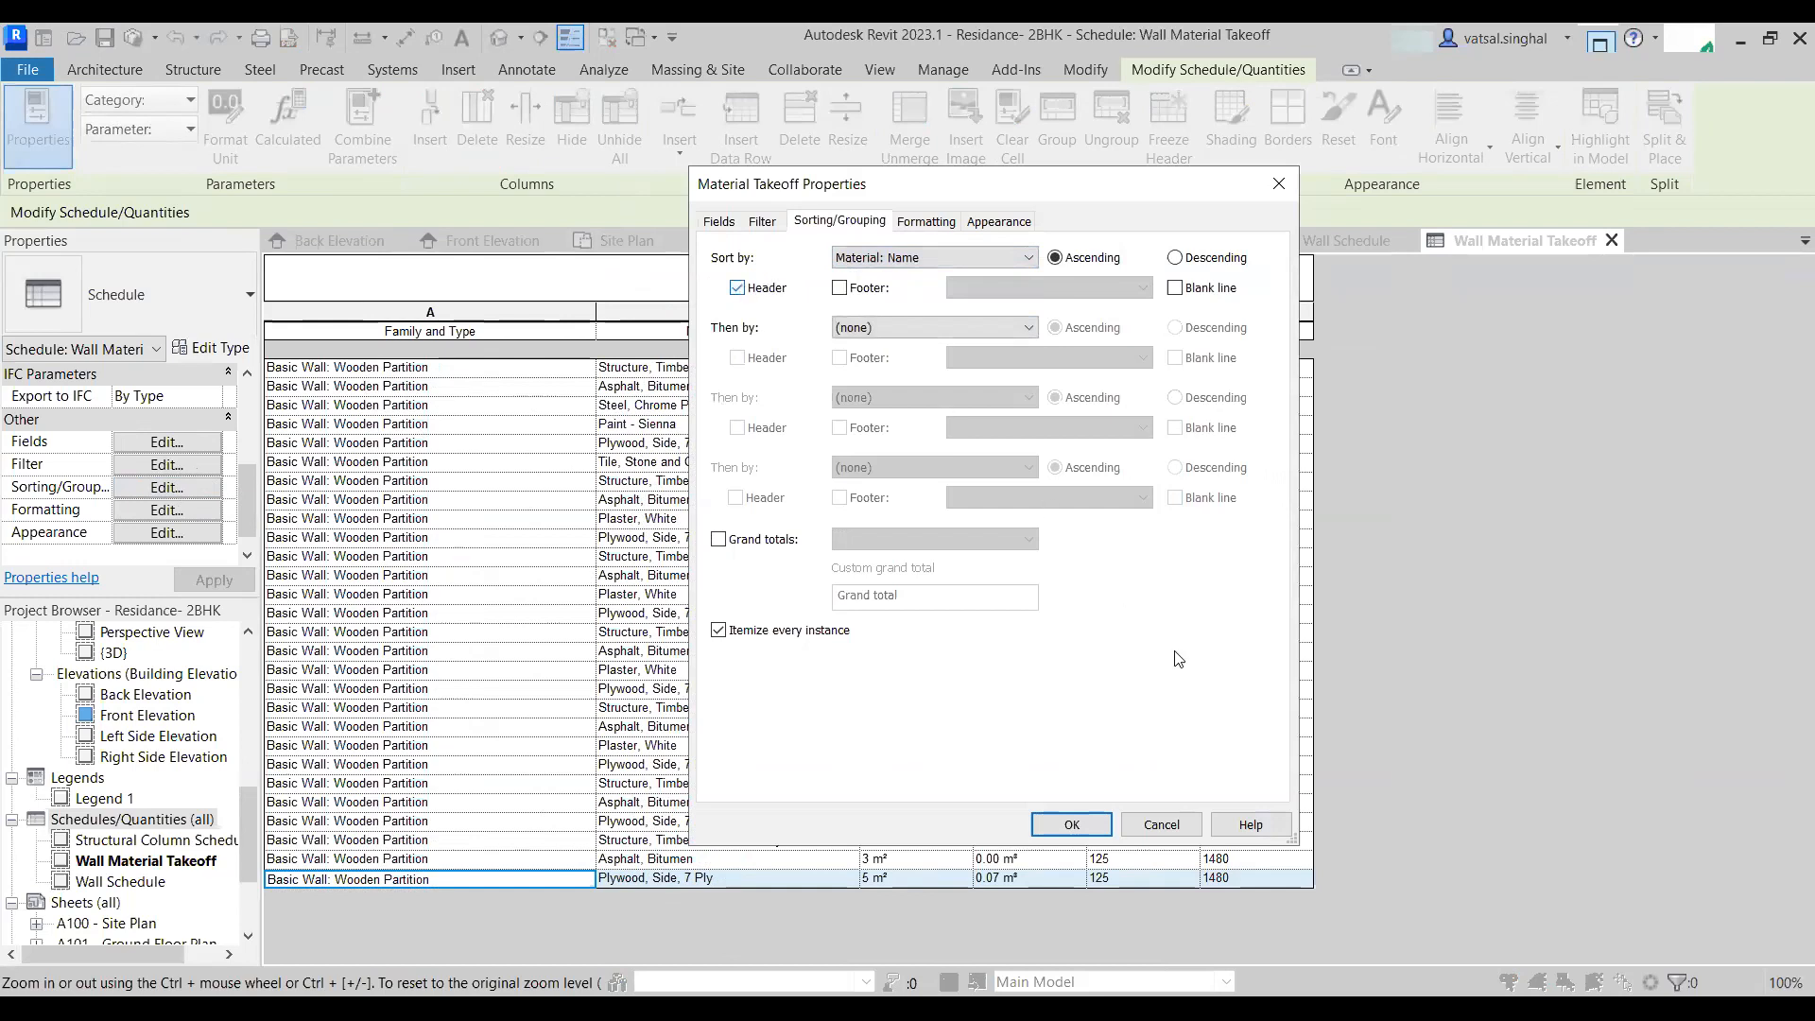
{"action": "left_click", "coordinate": [1073, 827]}
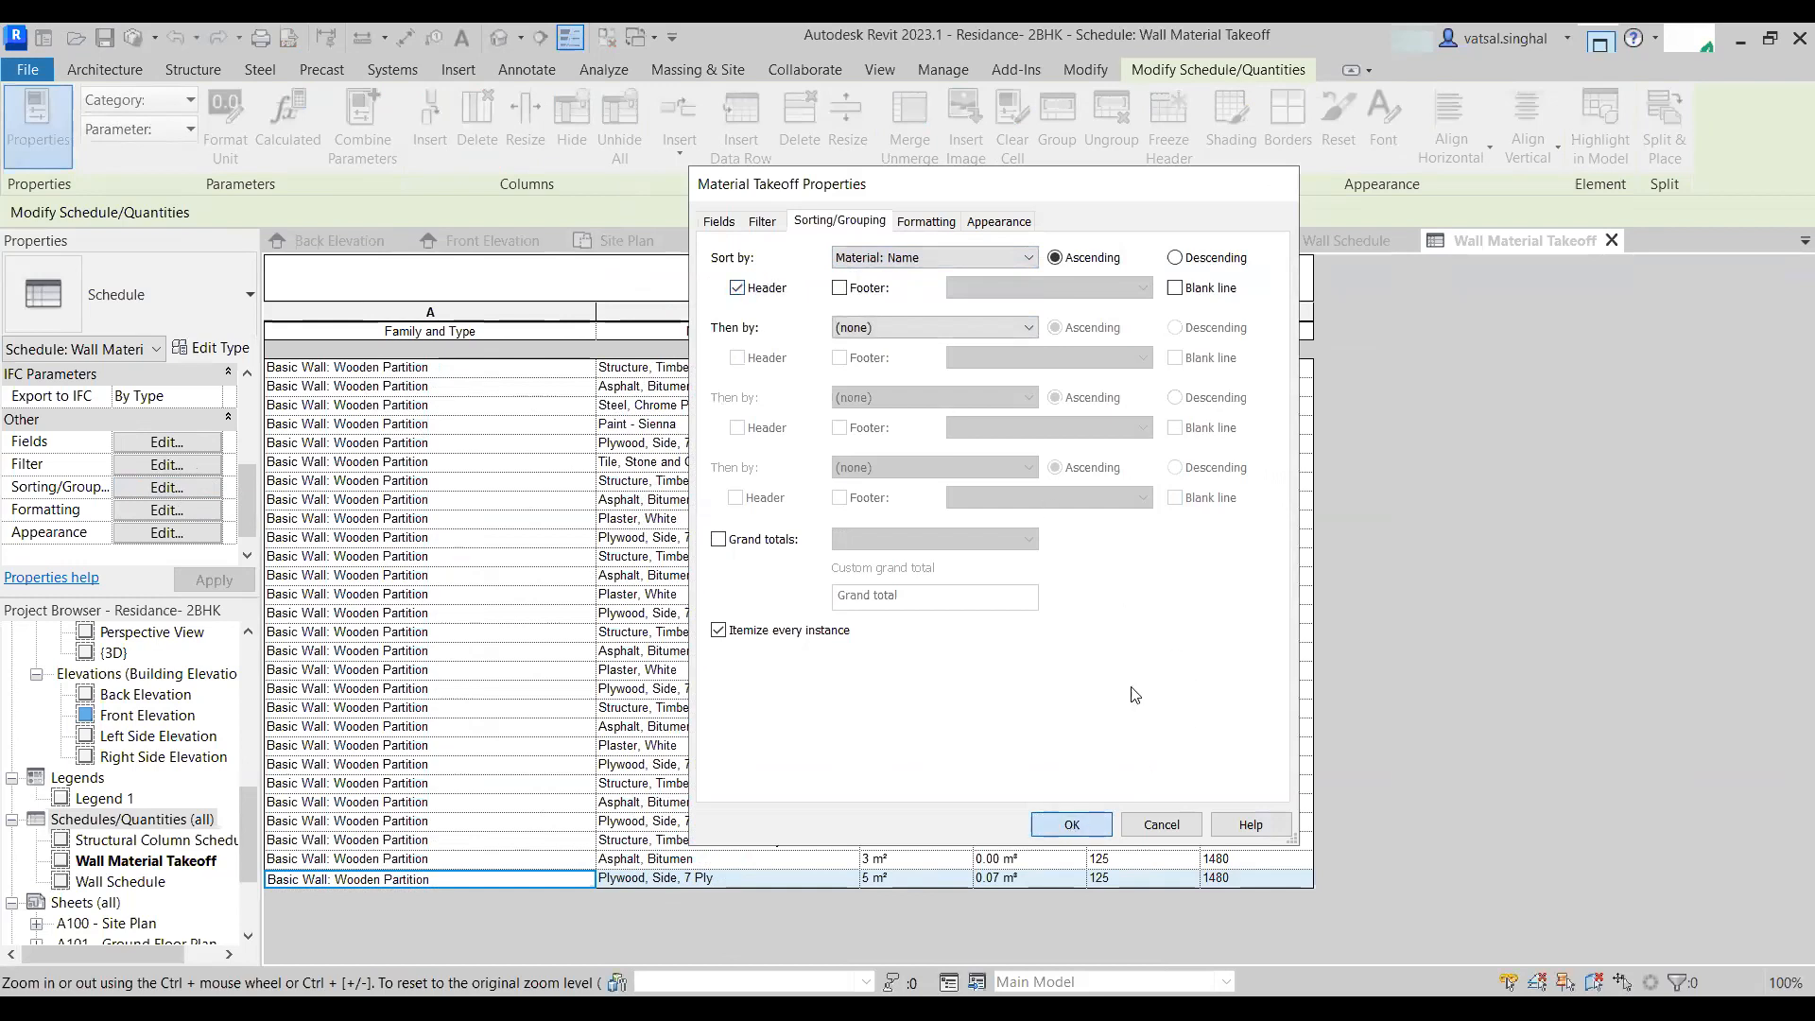
{"action": "scroll", "coordinate": [329, 503], "scroll_direction": "down", "scroll_amount": 1}
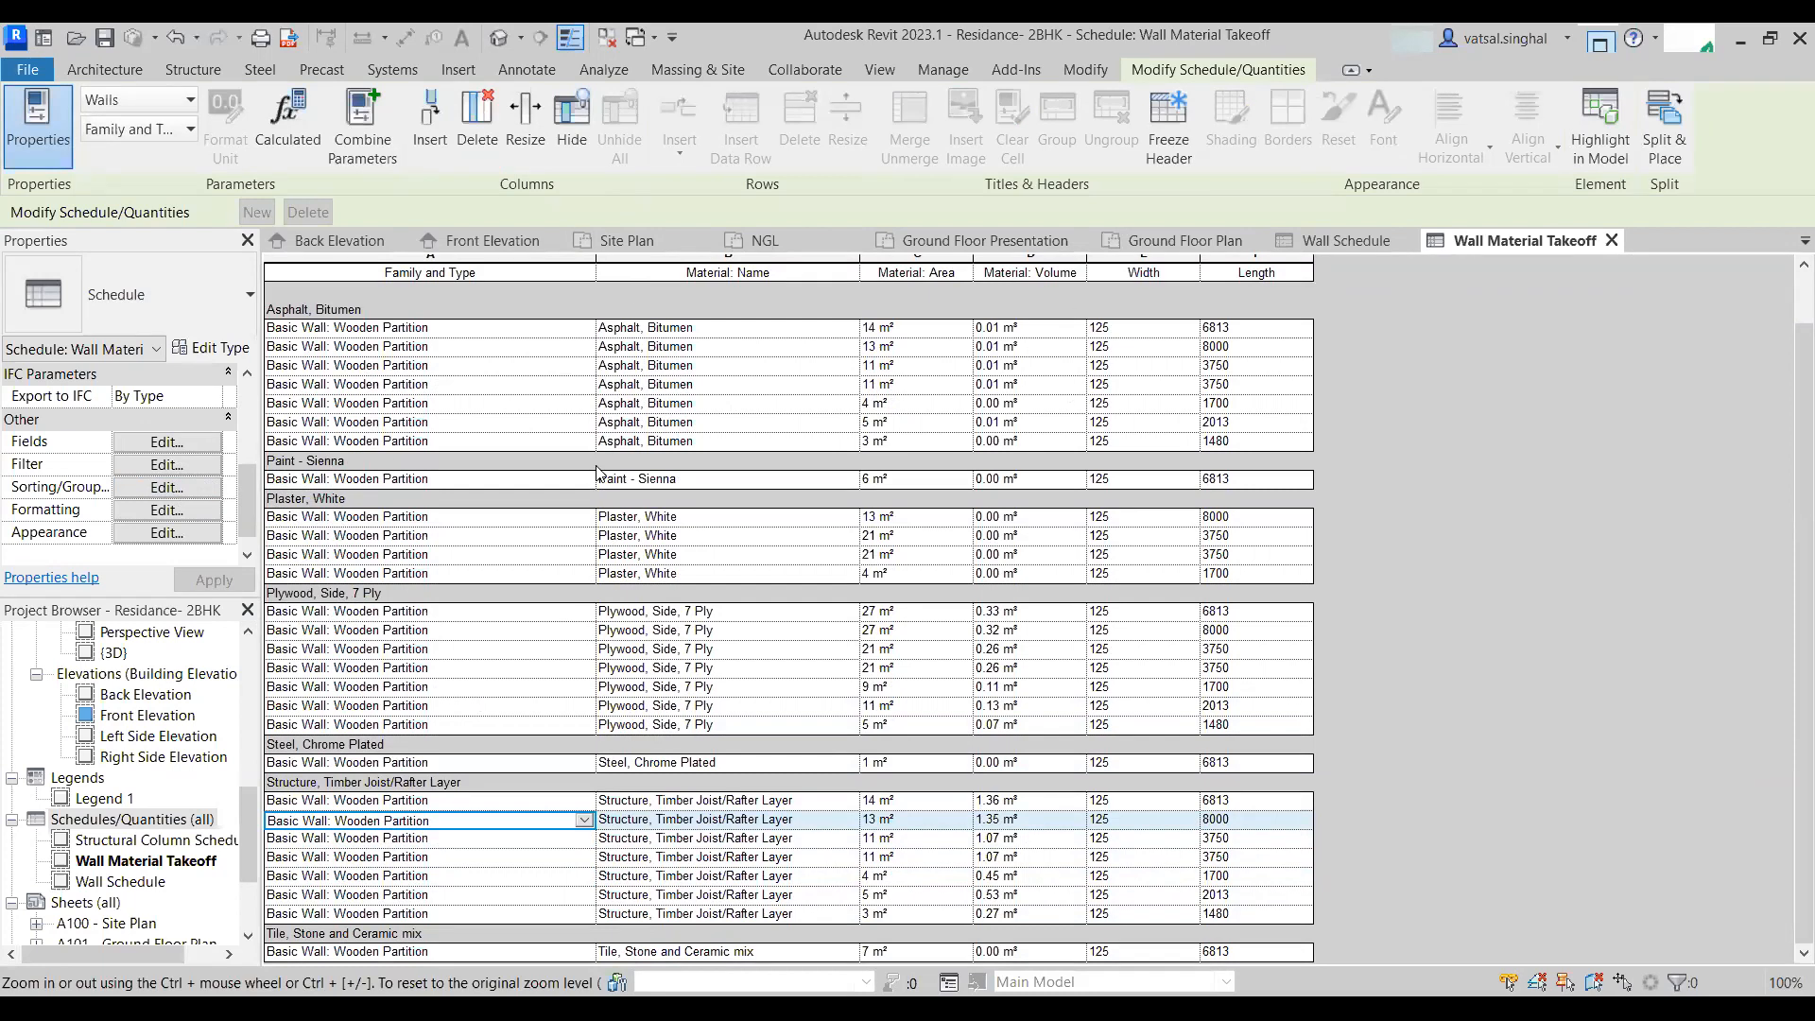
{"action": "scroll", "coordinate": [727, 890], "scroll_direction": "up", "scroll_amount": 2}
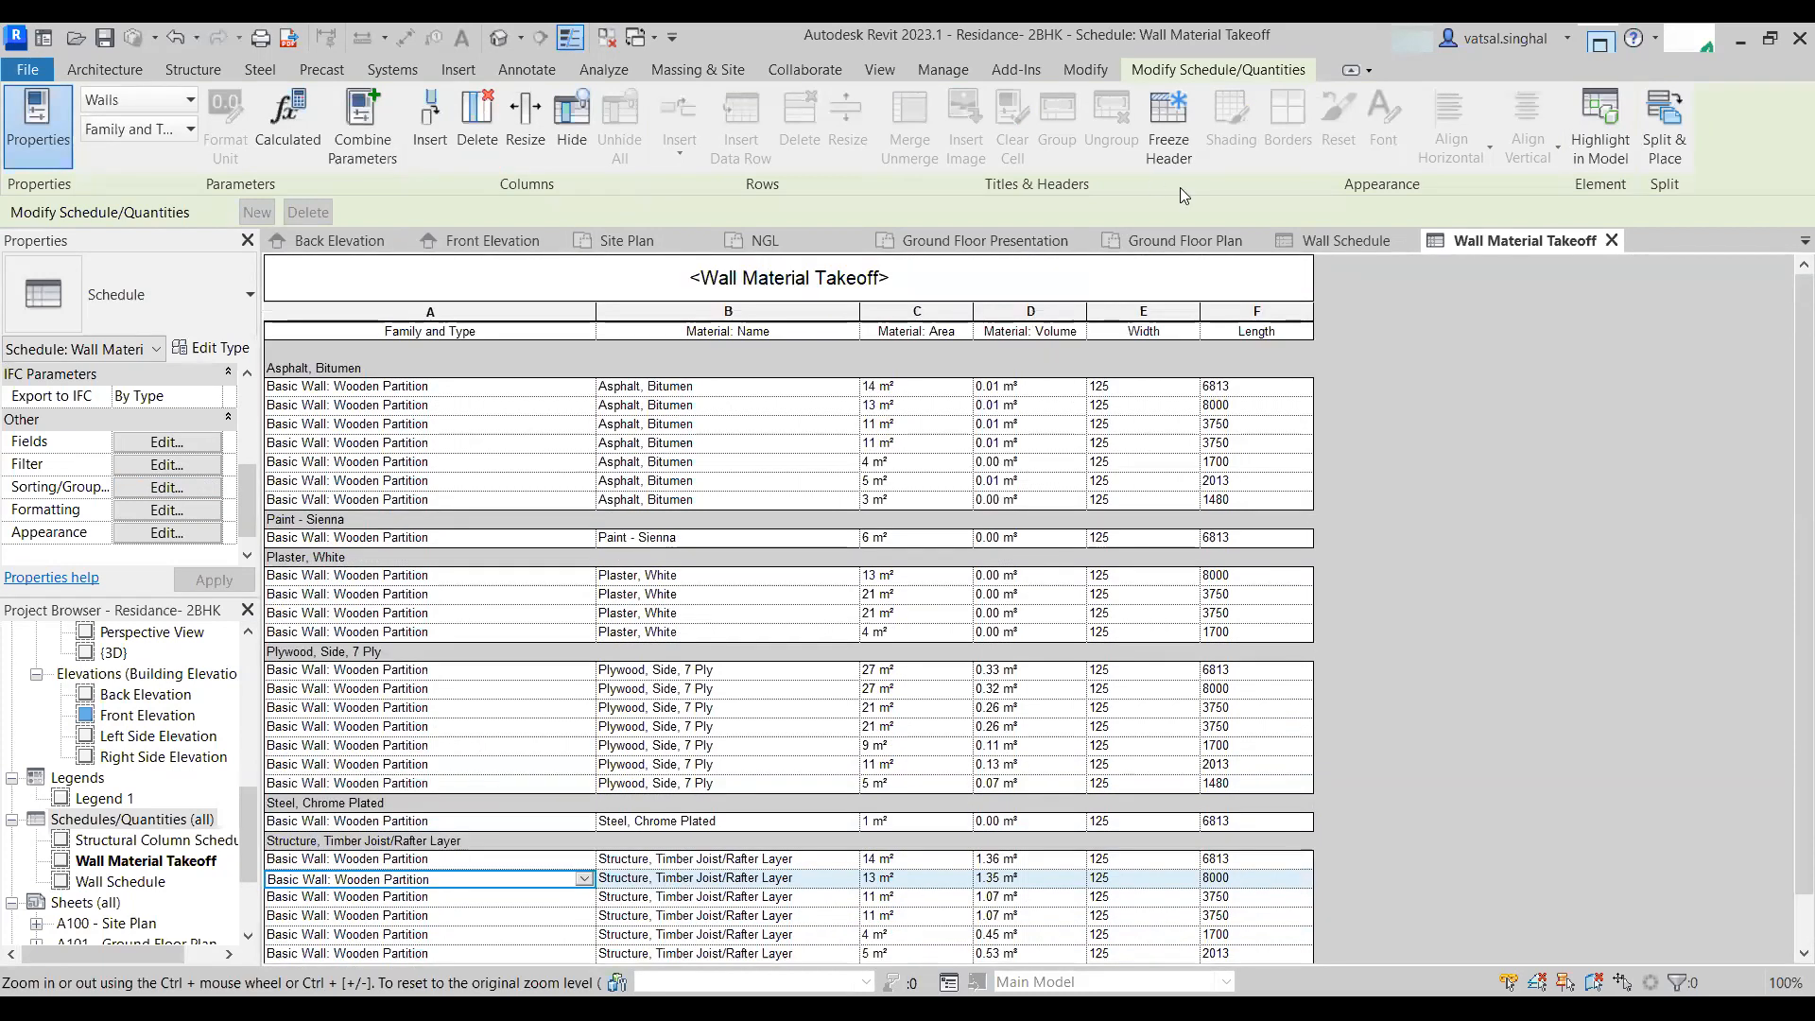
- Close the extra view tabs, keeping only the 3D view, Ground Floor Plan and the wall material takeoff
{"action": "left_click", "coordinate": [399, 242]}
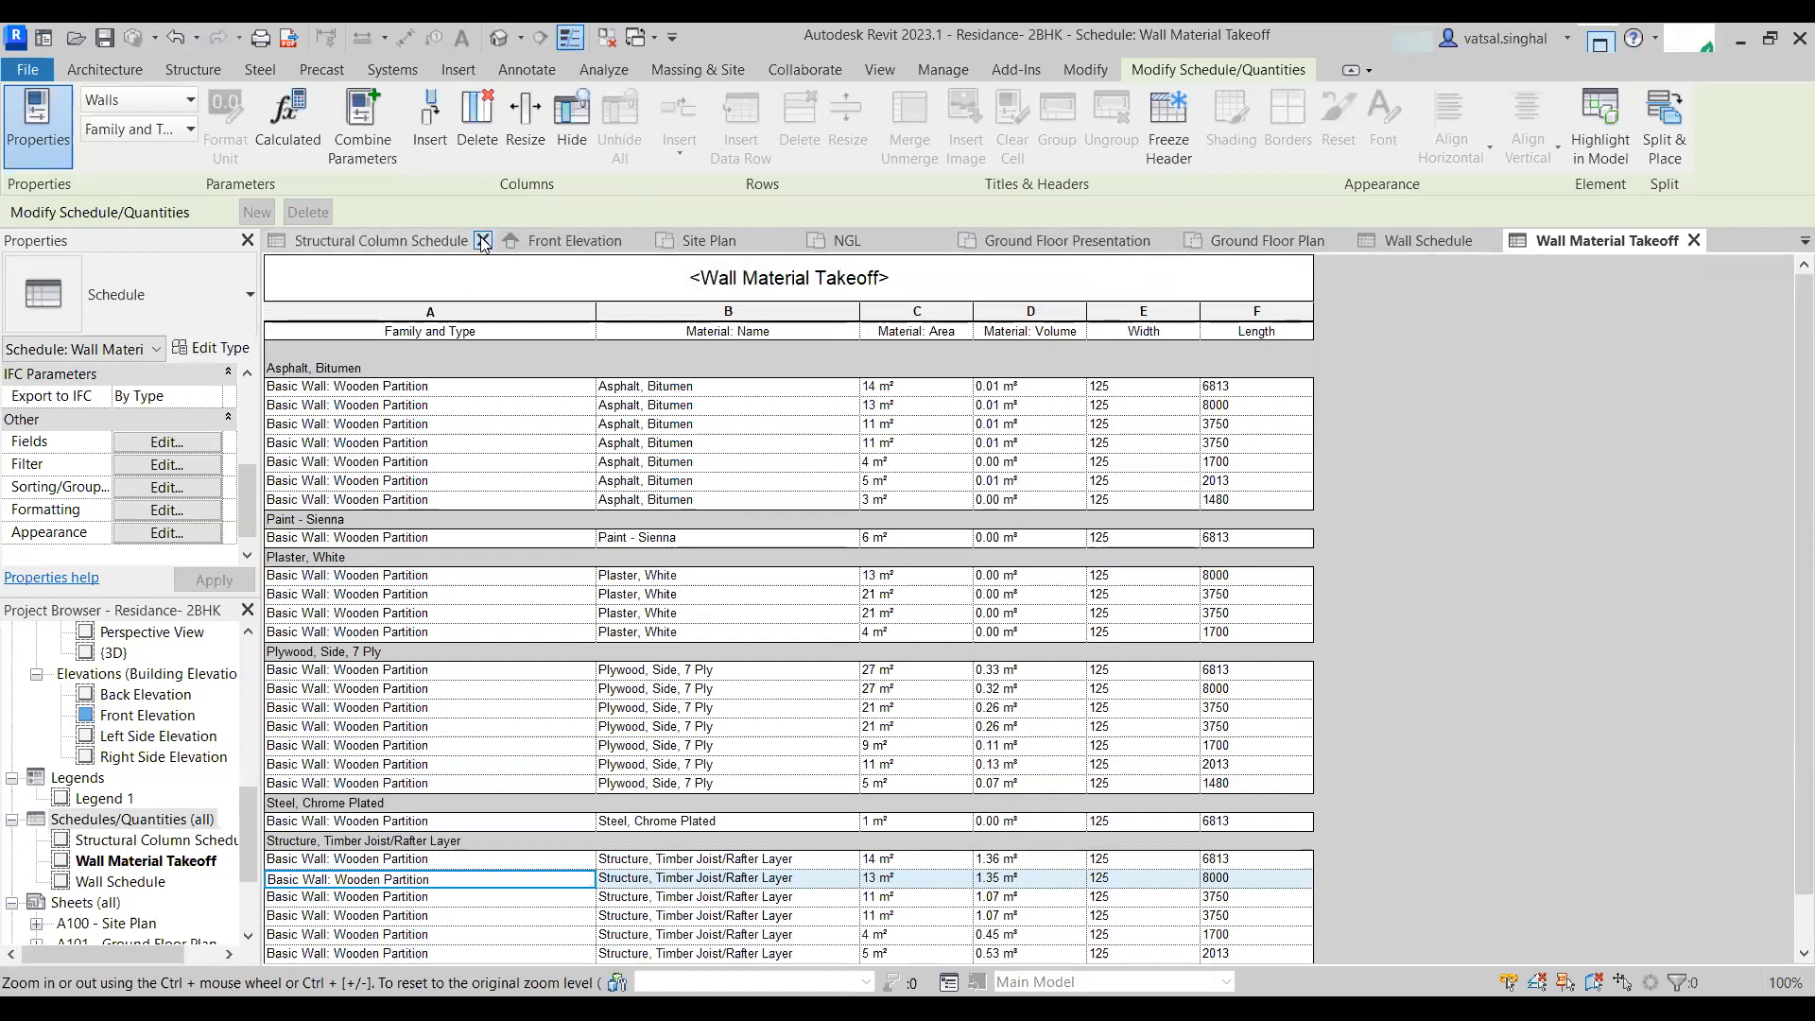
{"action": "left_click", "coordinate": [482, 242]}
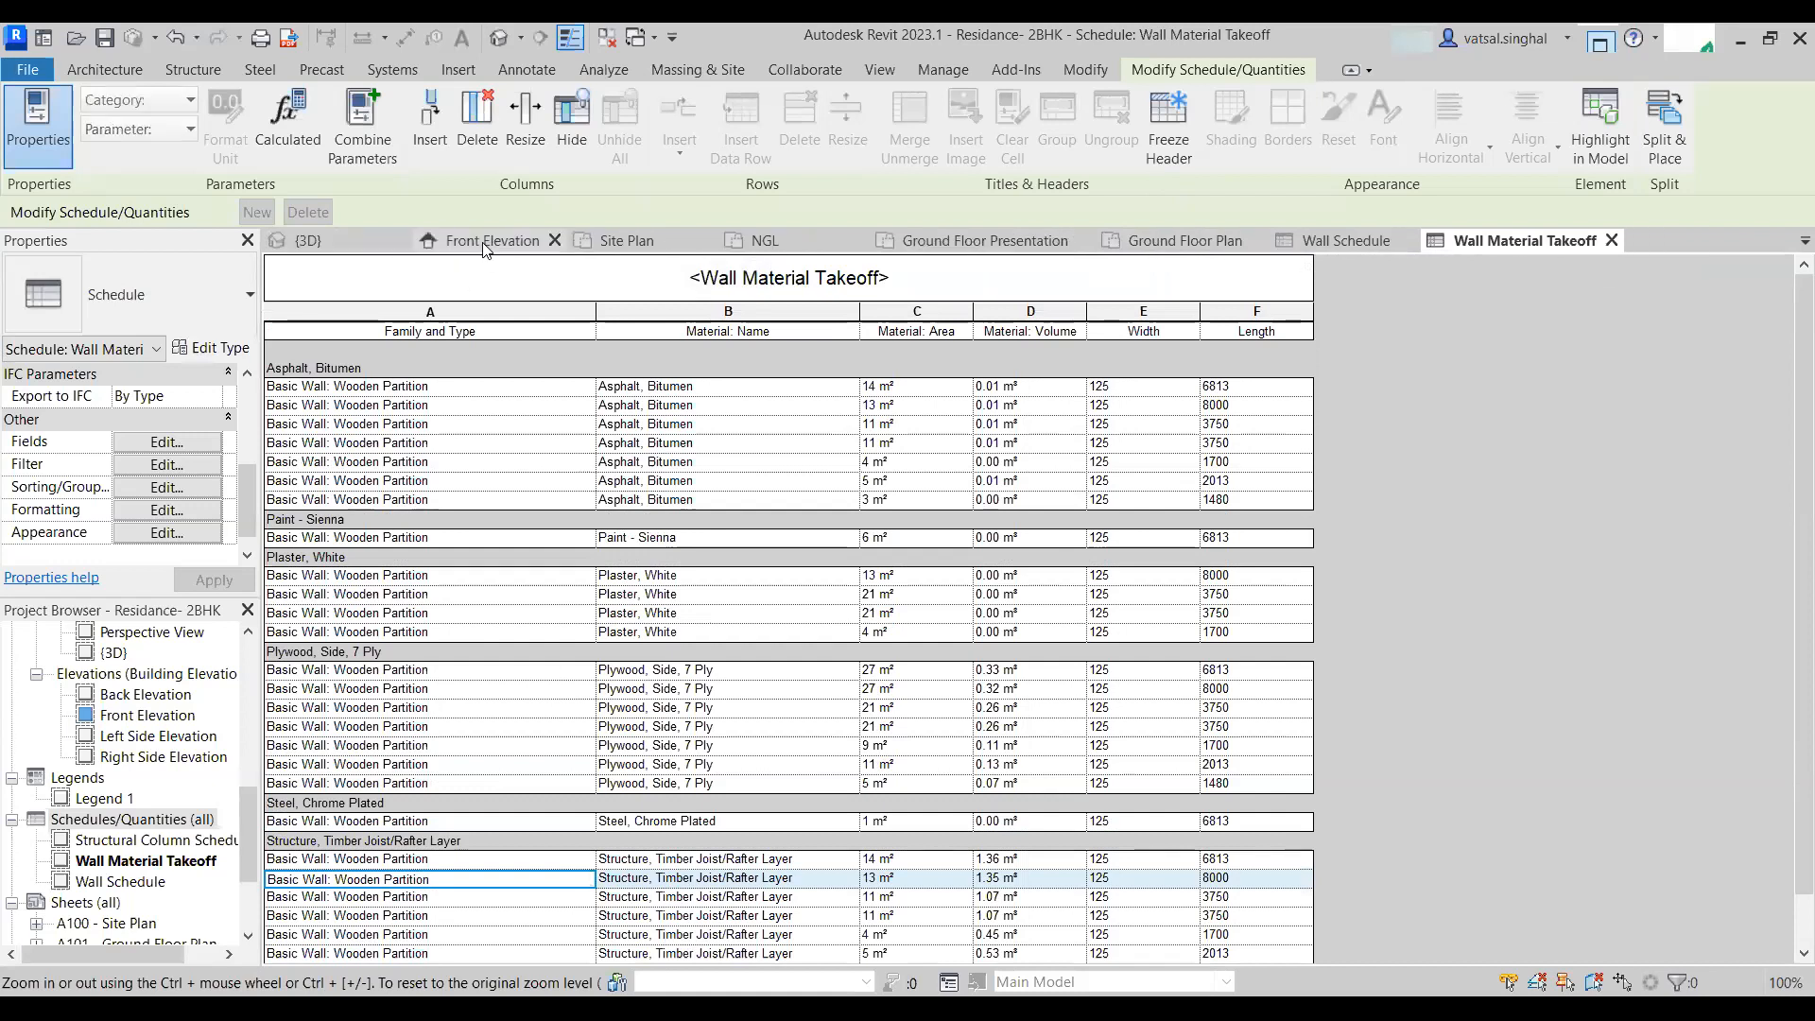
{"action": "left_click", "coordinate": [550, 240]}
{"action": "left_click", "coordinate": [553, 242]}
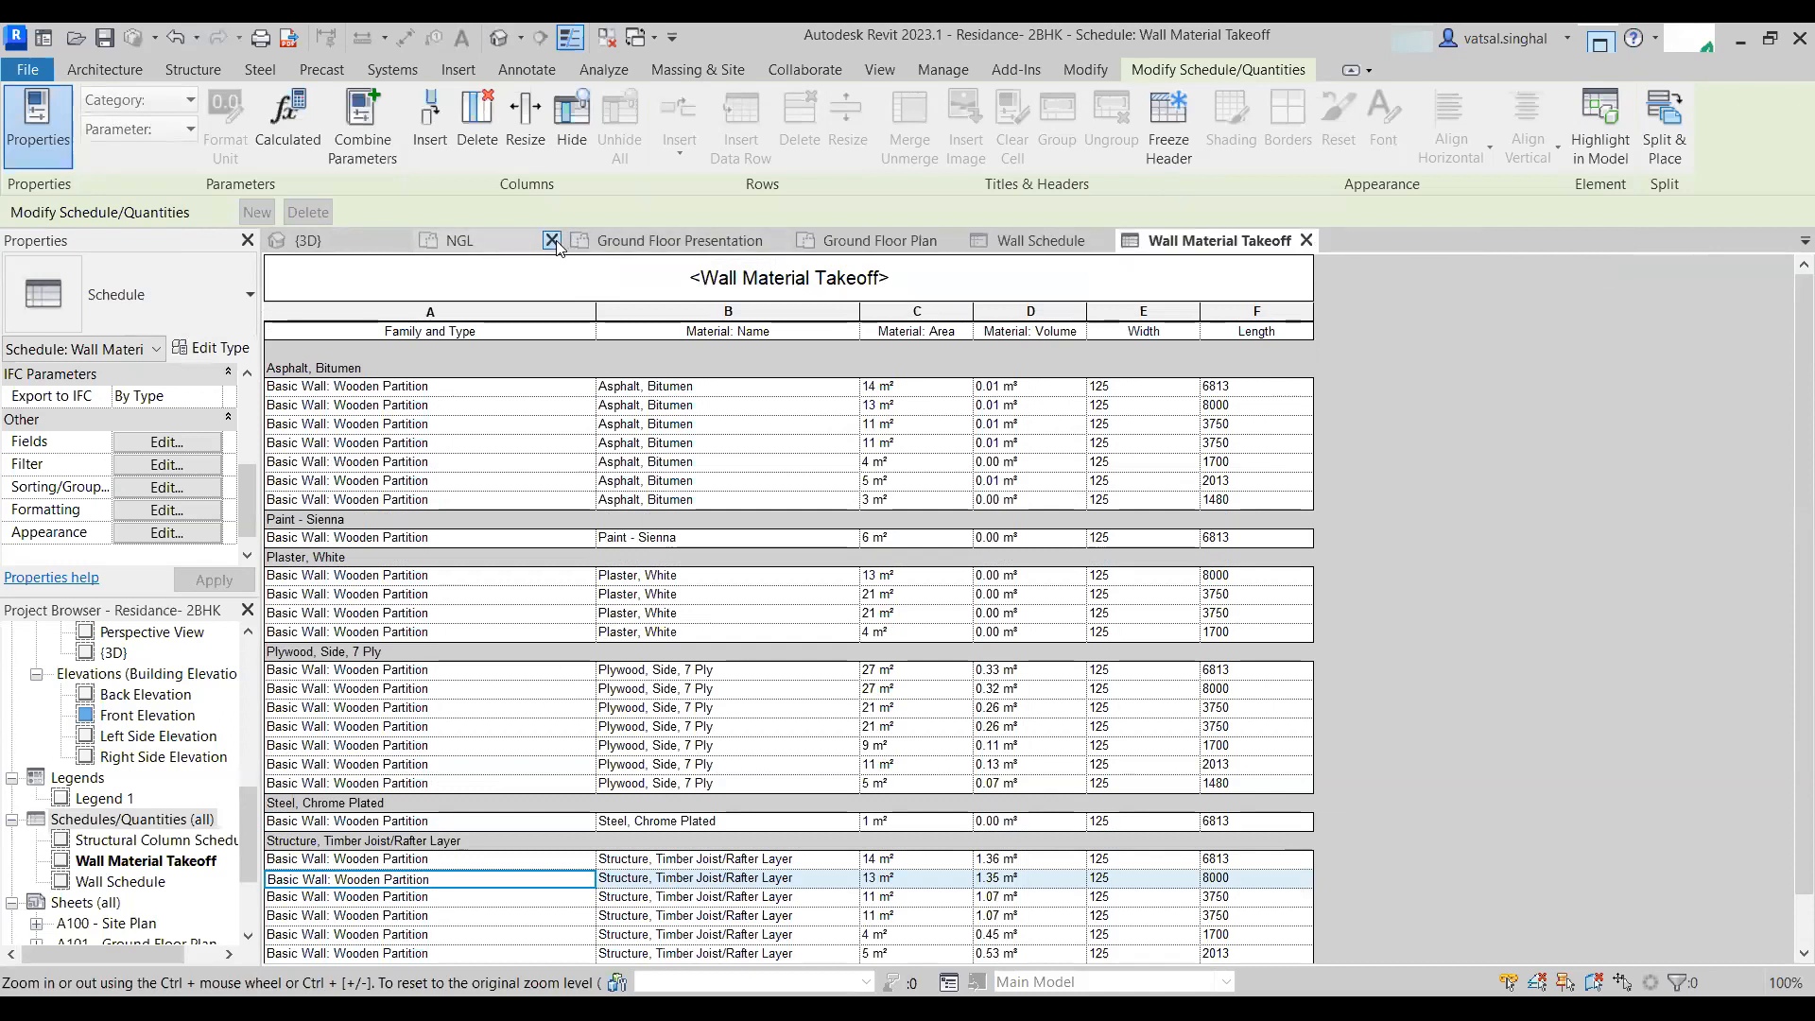
{"action": "left_click", "coordinate": [553, 242]}
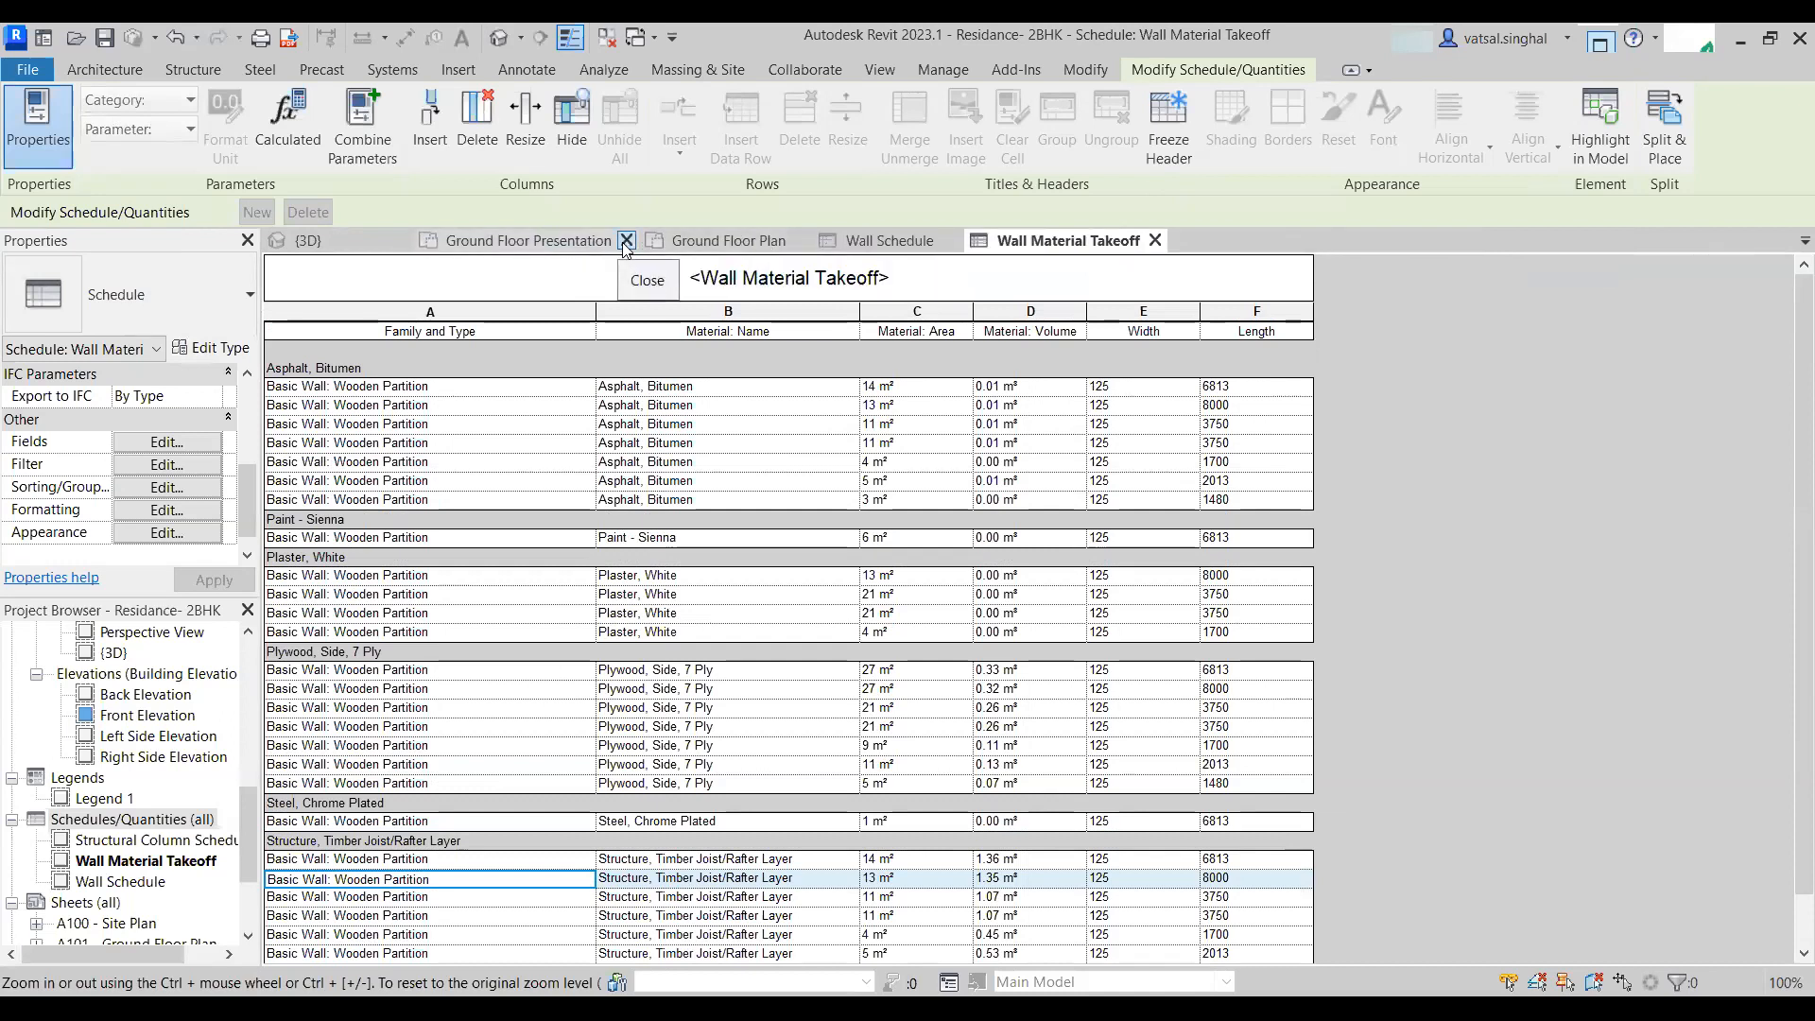
{"action": "left_click", "coordinate": [626, 241]}
{"action": "left_click", "coordinate": [728, 242]}
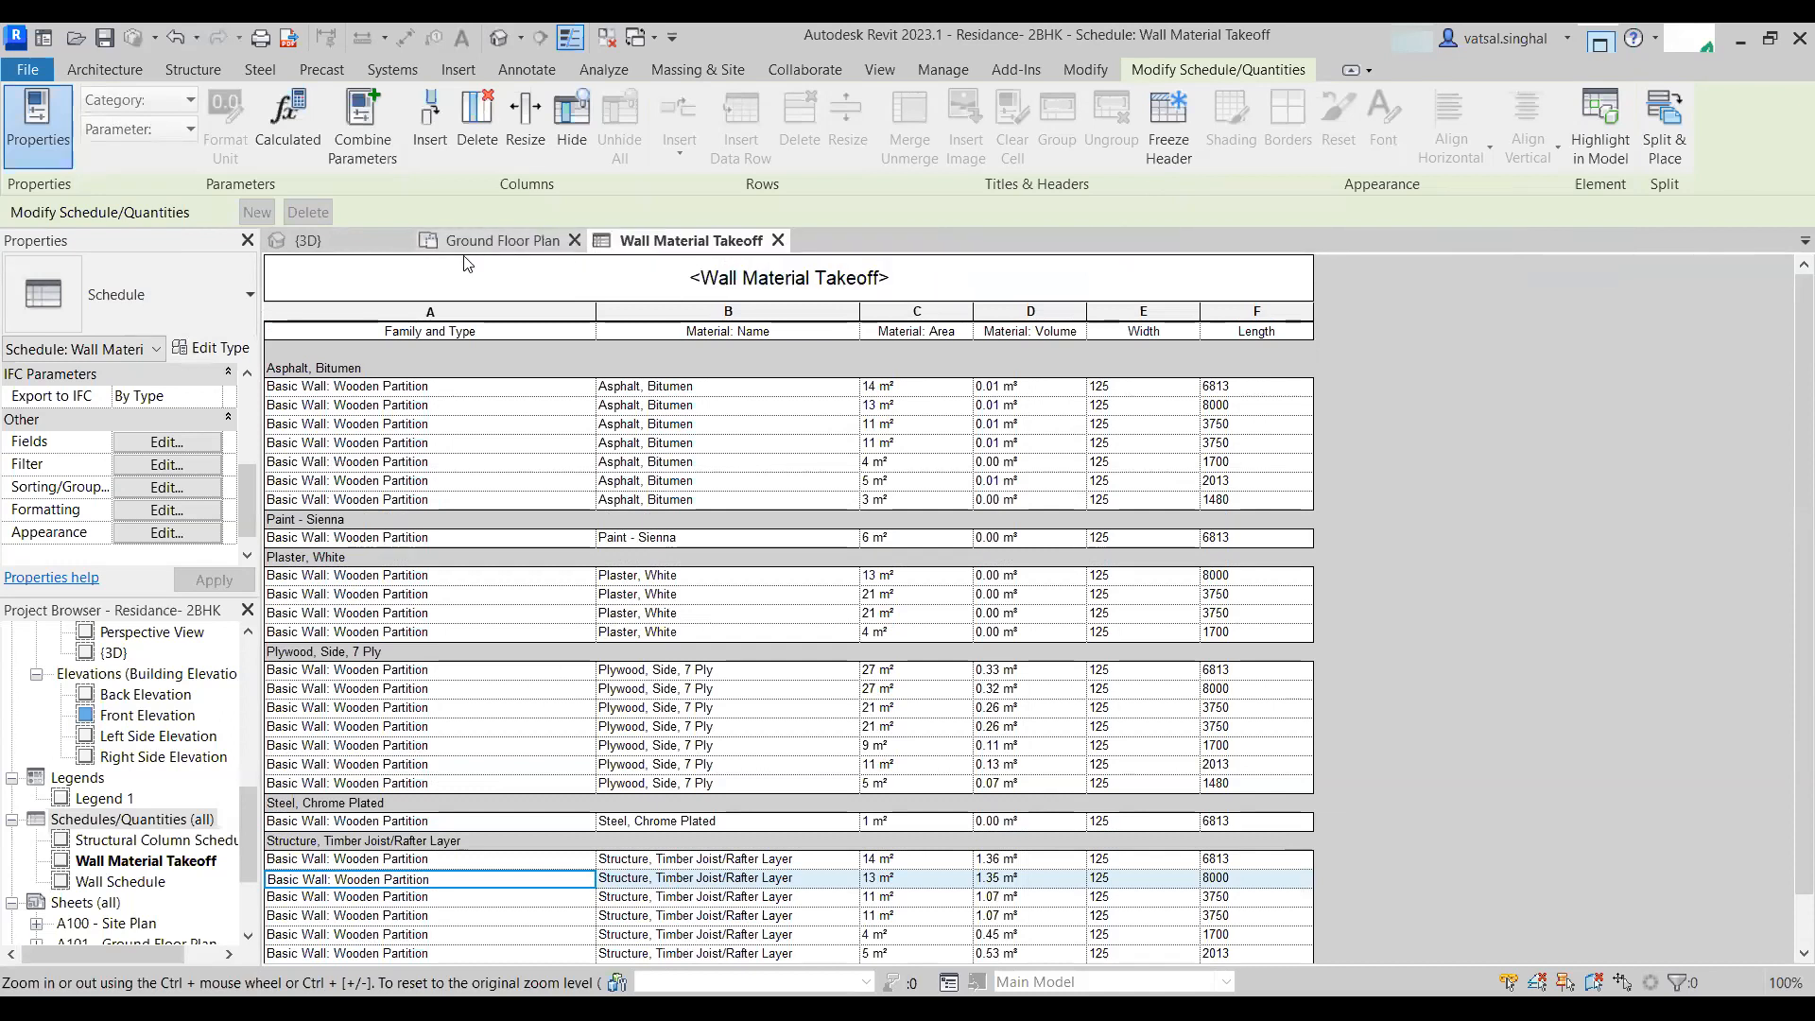
- Select the wooden partition wall in the Ground Floor Plan and inspect its assembly layers
{"action": "left_click", "coordinate": [508, 239]}
{"action": "scroll", "coordinate": [1008, 451], "scroll_direction": "up", "scroll_amount": 2}
{"action": "left_click", "coordinate": [1010, 451]}
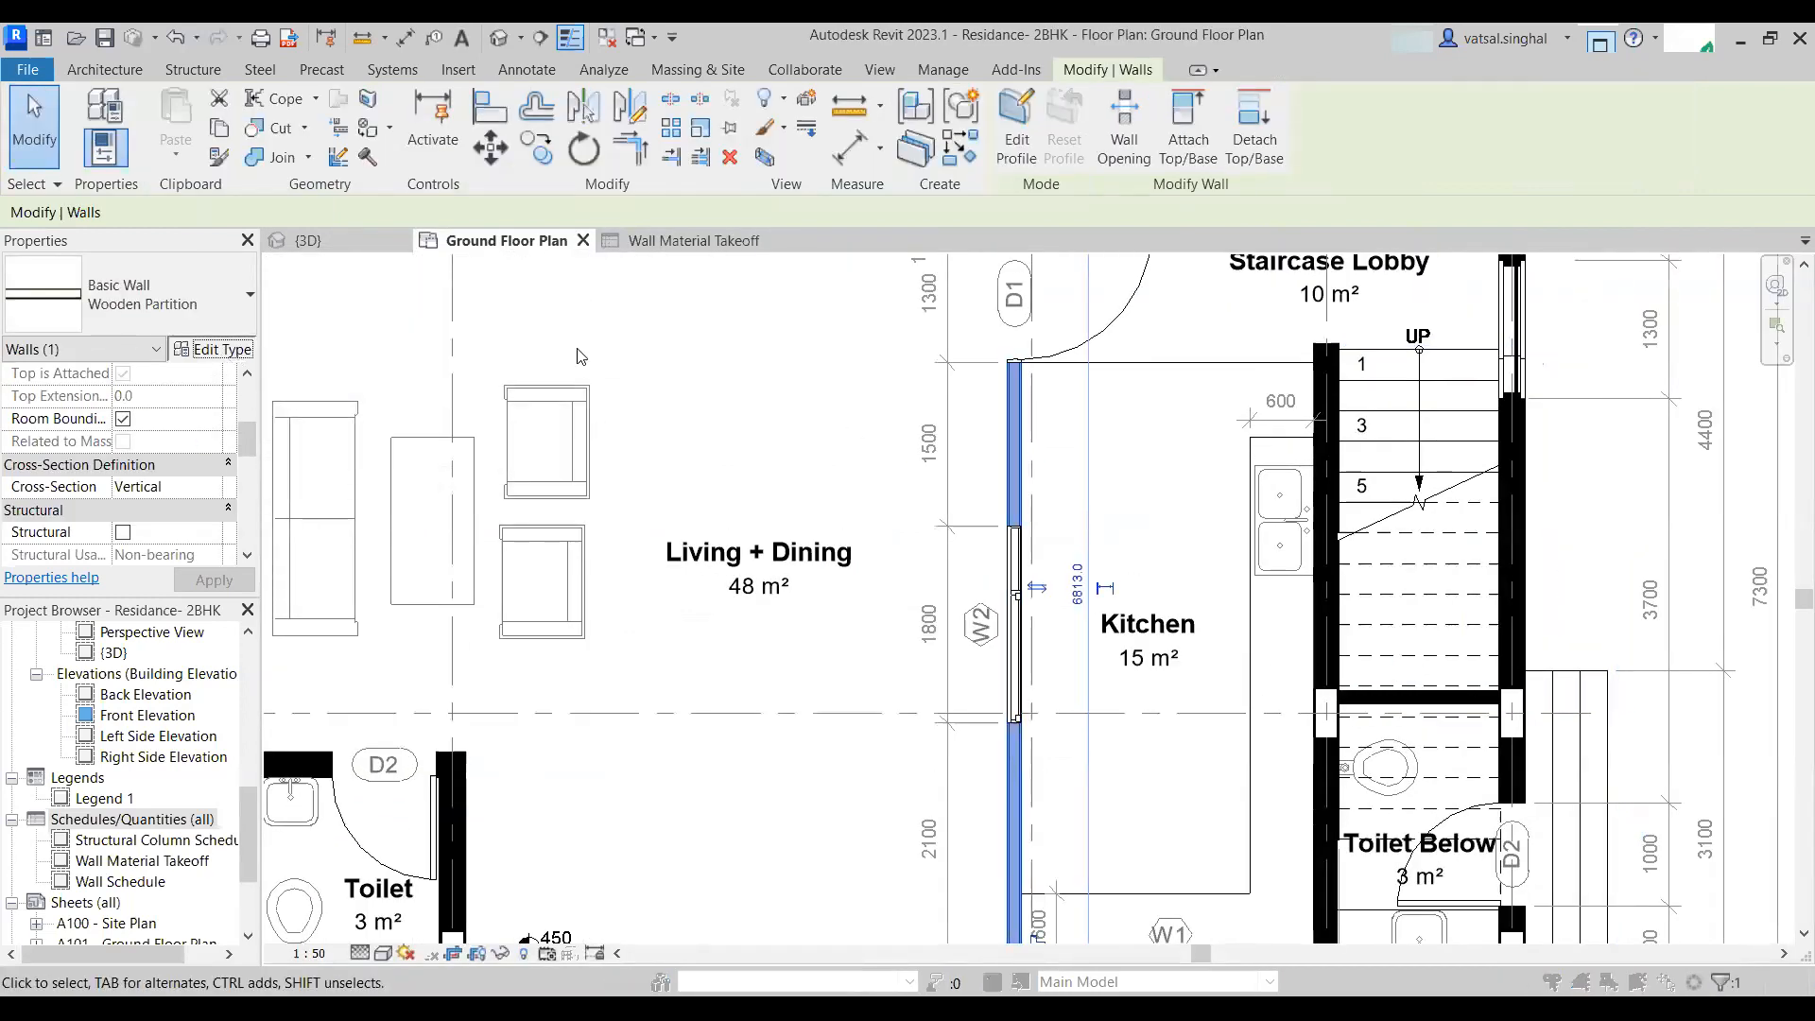
{"action": "left_click", "coordinate": [1028, 408]}
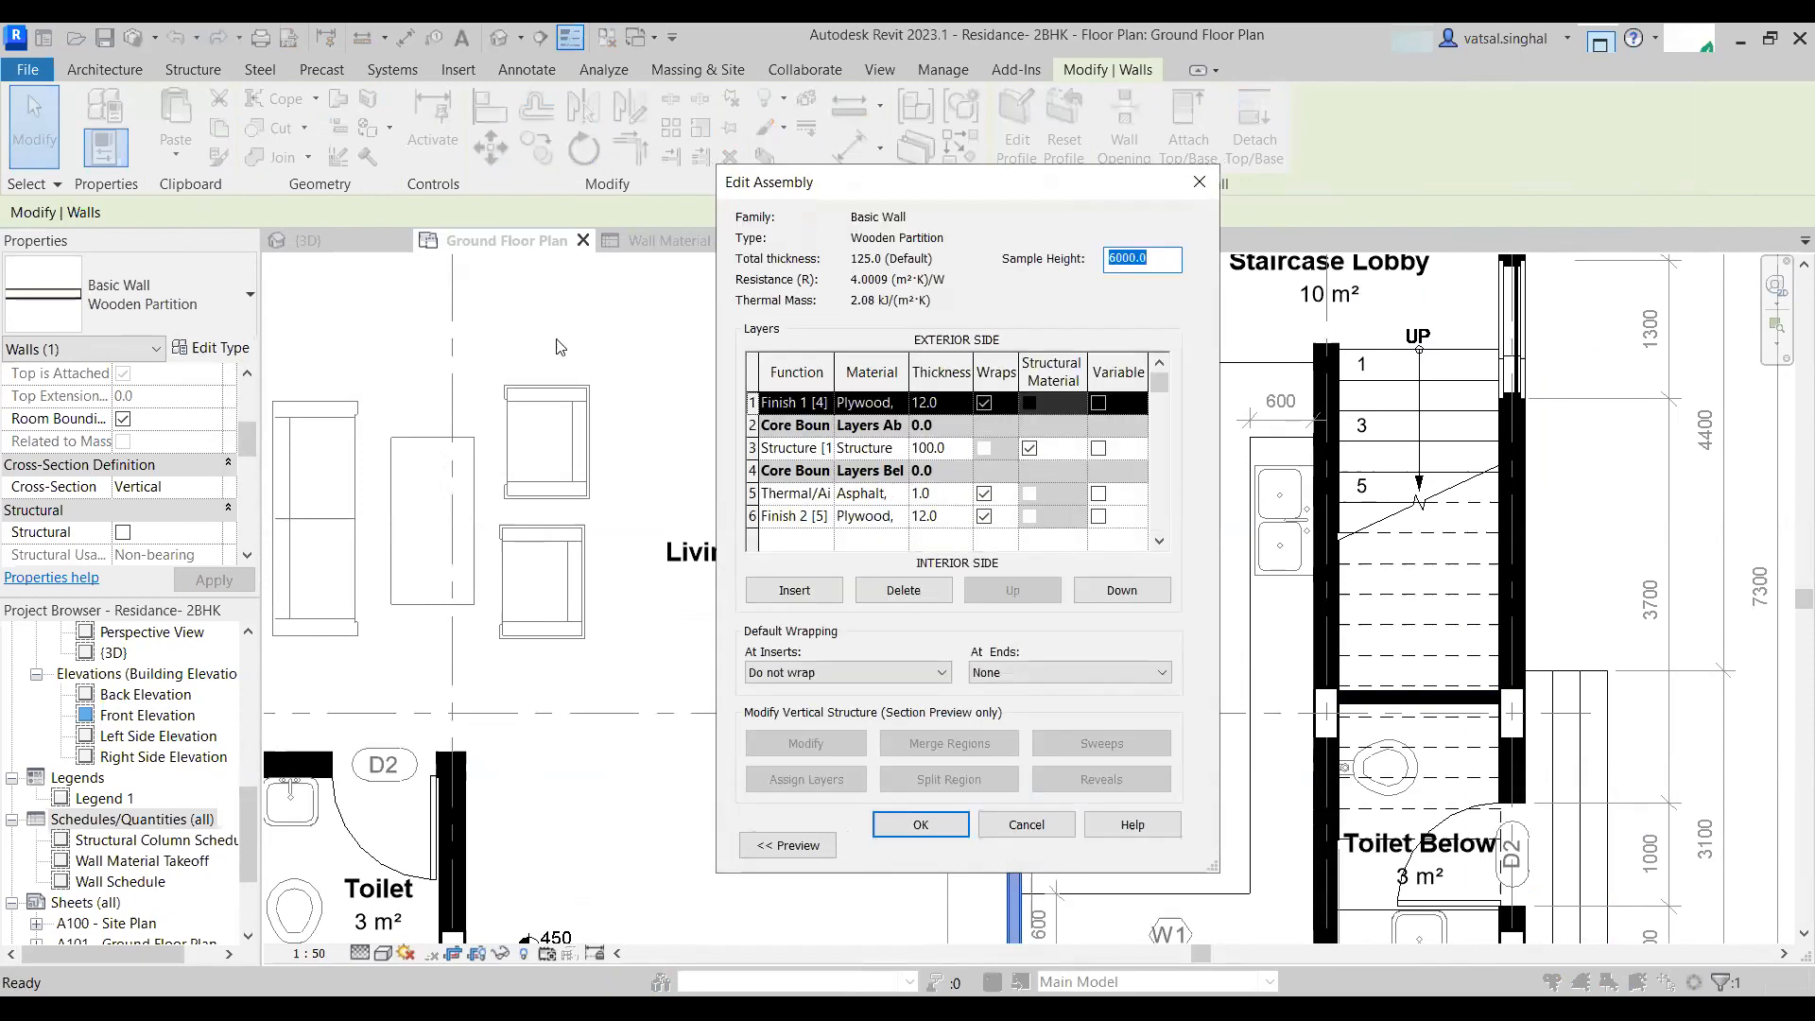
{"action": "left_click", "coordinate": [1244, 225]}
{"action": "key", "text": "Escape"}
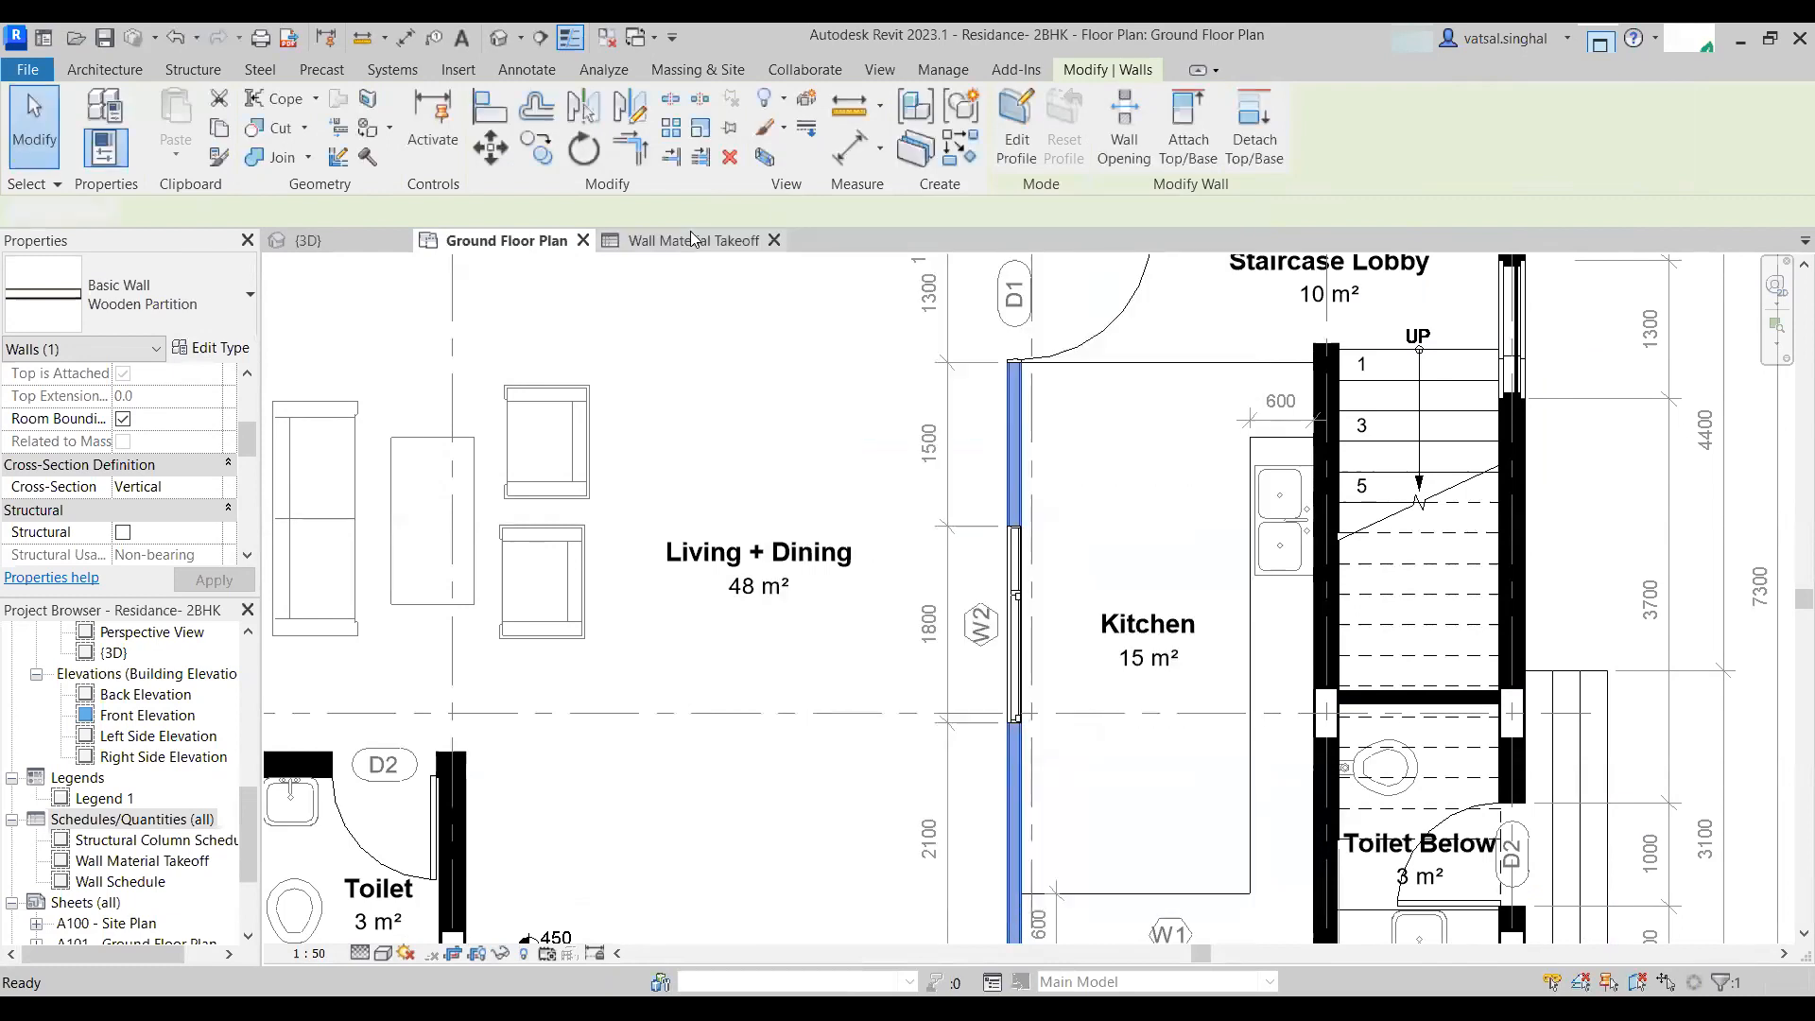
- Return to the wall material takeoff and scroll through its material groups
{"action": "left_click", "coordinate": [667, 242]}
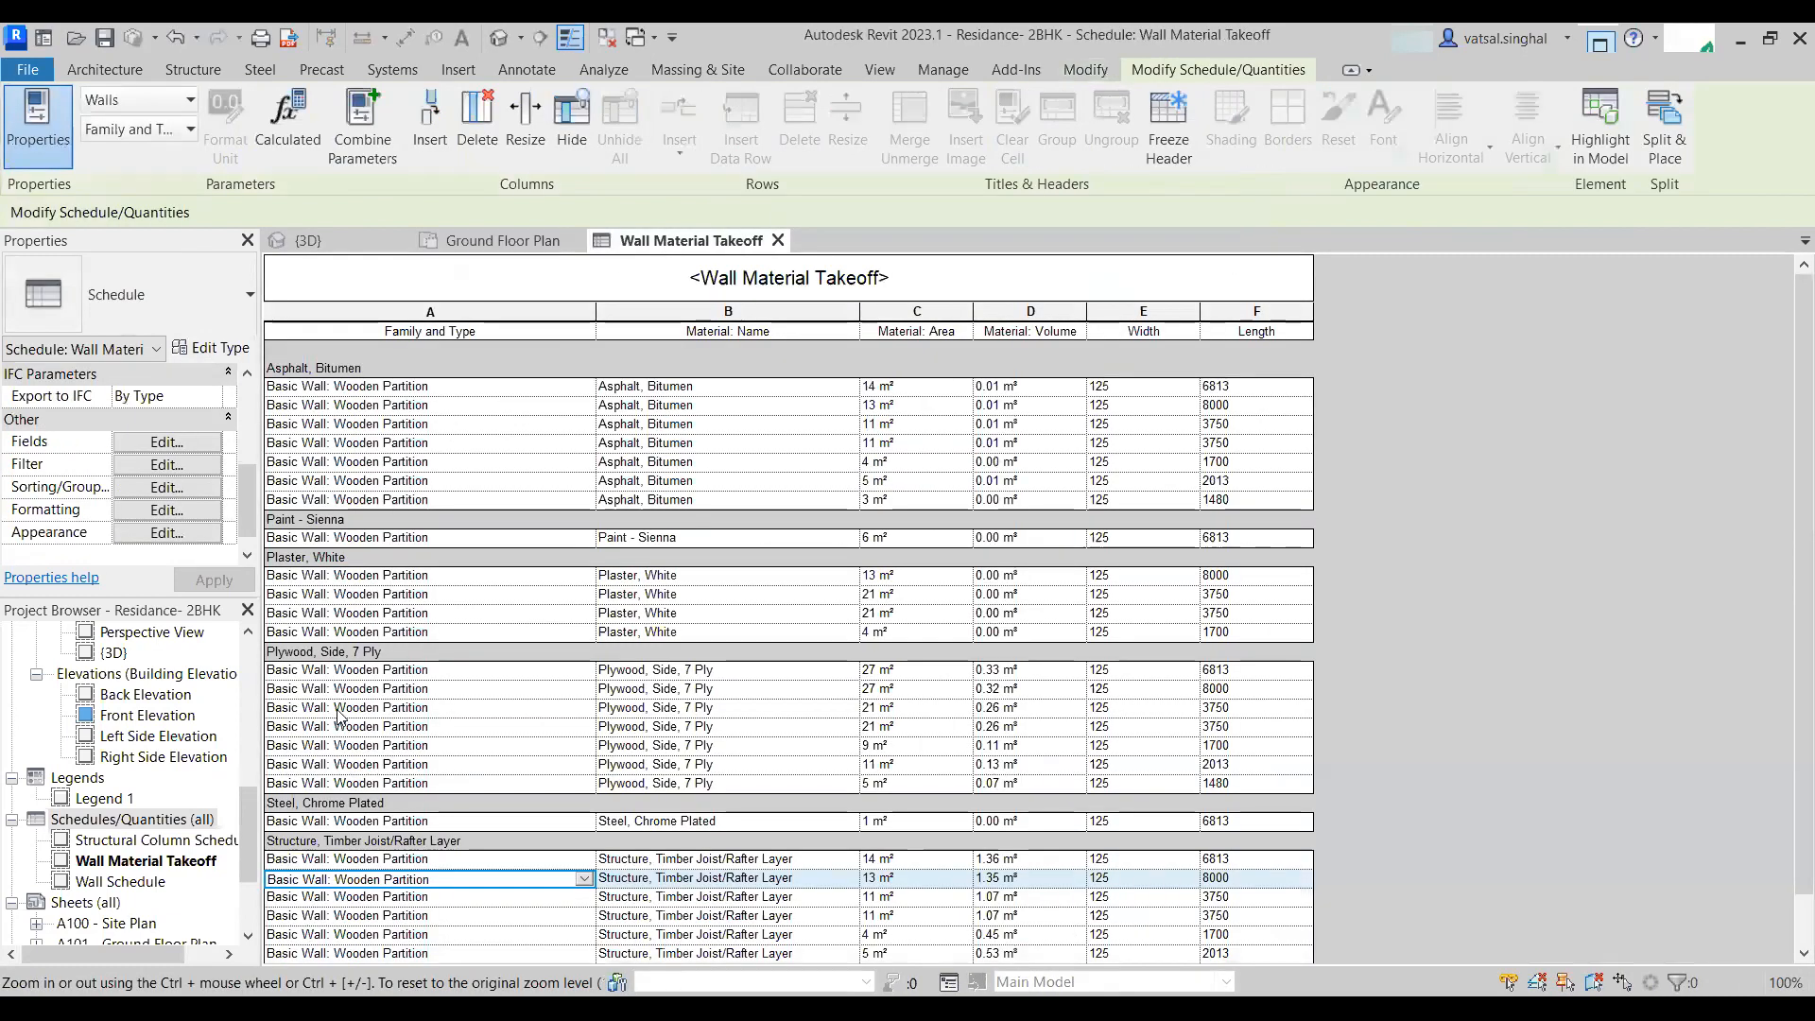
{"action": "scroll", "coordinate": [333, 700], "scroll_direction": "down", "scroll_amount": 1}
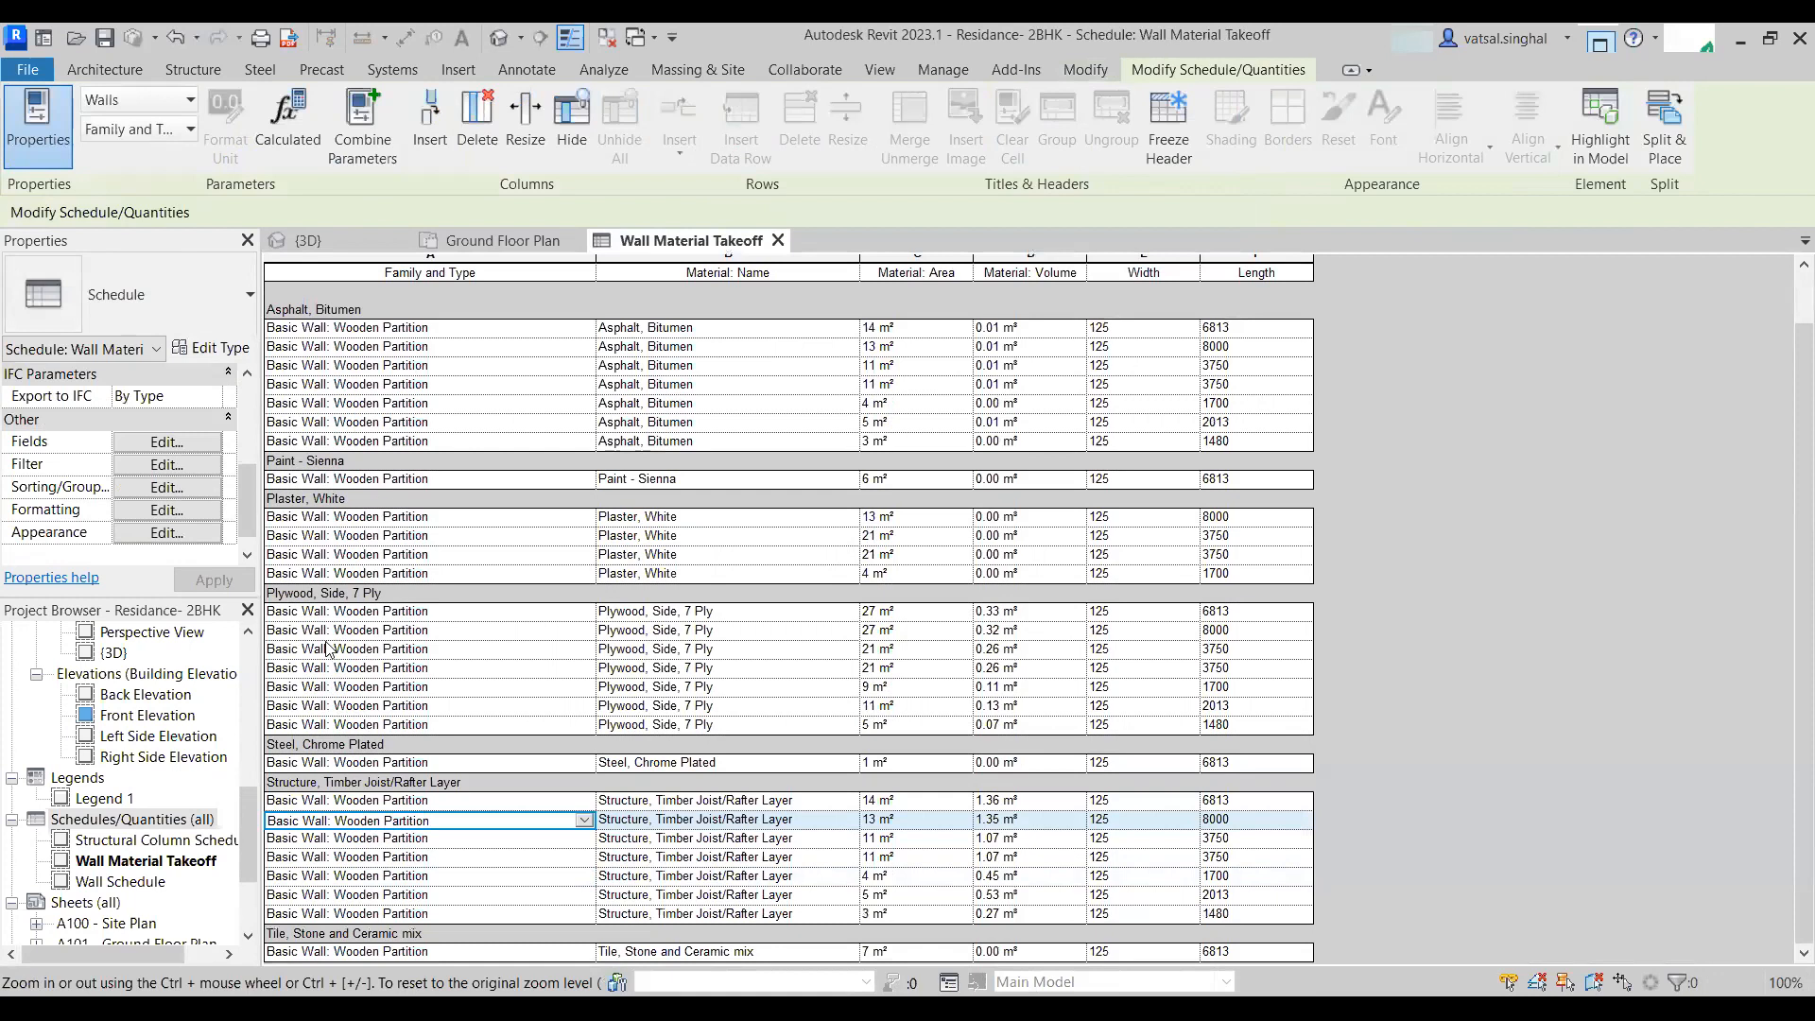
{"action": "scroll", "coordinate": [515, 540], "scroll_direction": "up", "scroll_amount": 2}
{"action": "left_click", "coordinate": [501, 241]}
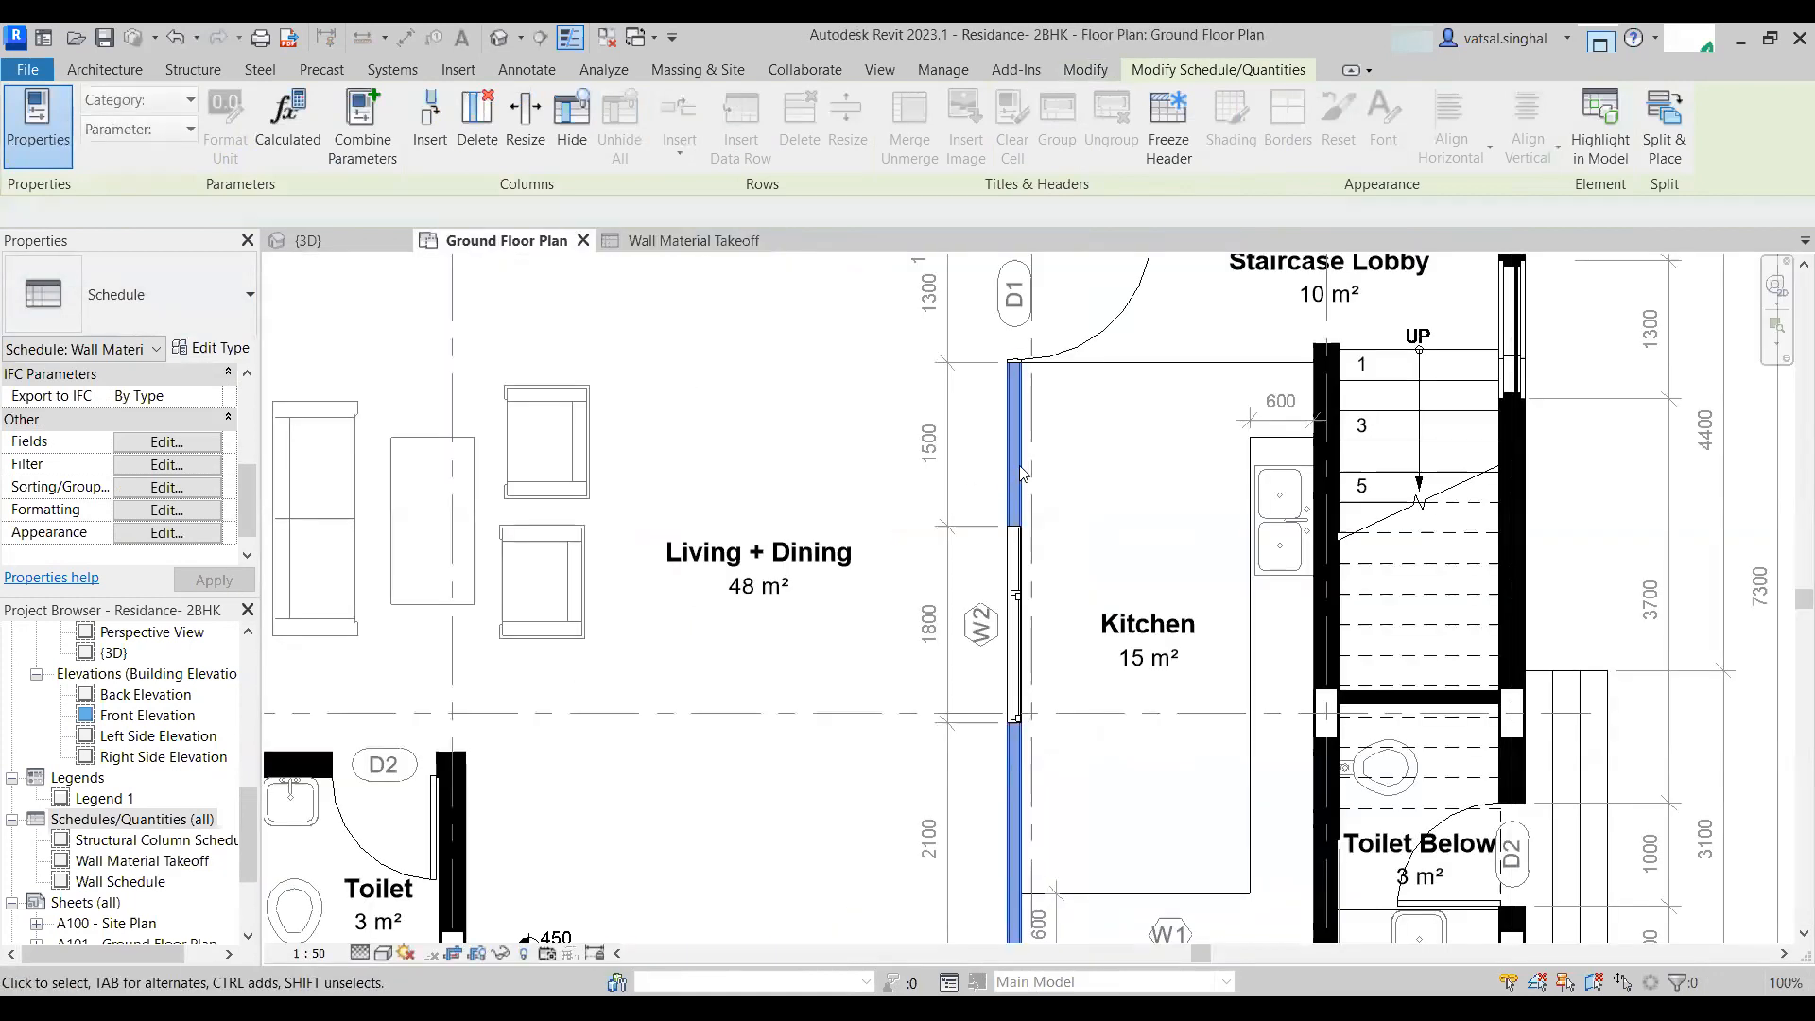
{"action": "left_click", "coordinate": [289, 337]}
{"action": "left_click", "coordinate": [213, 348]}
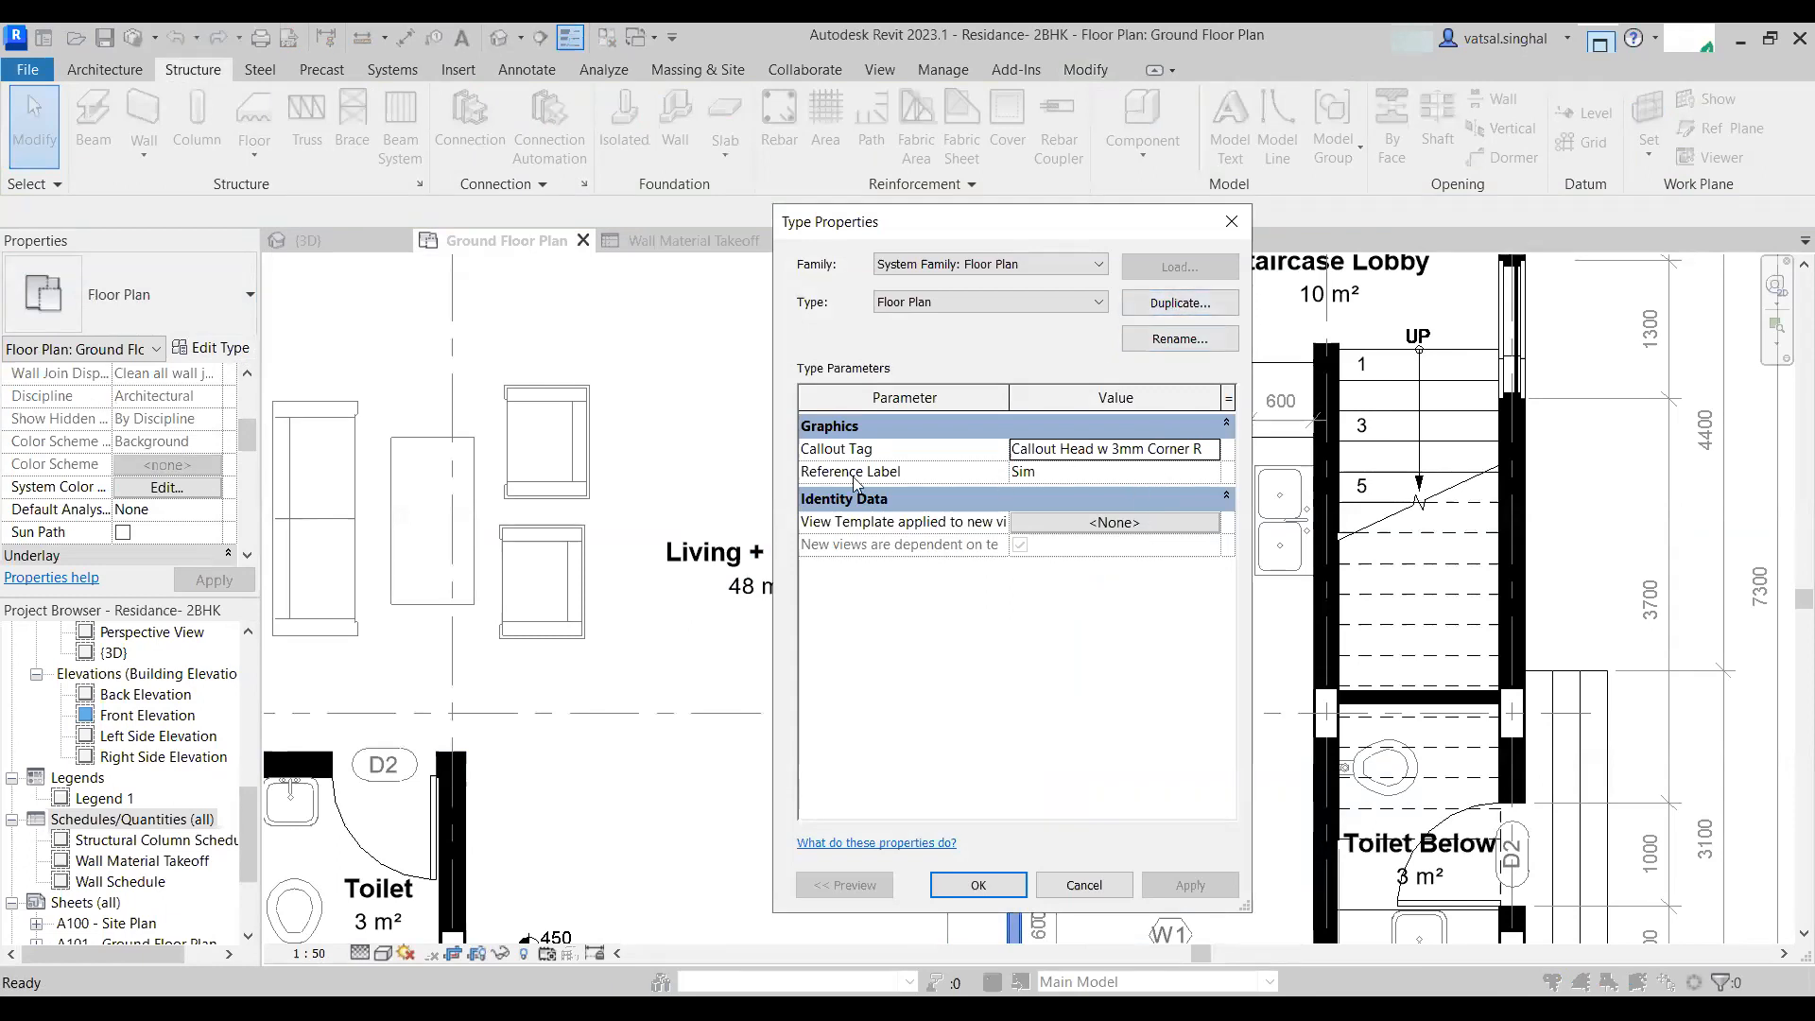
{"action": "key", "text": "Escape"}
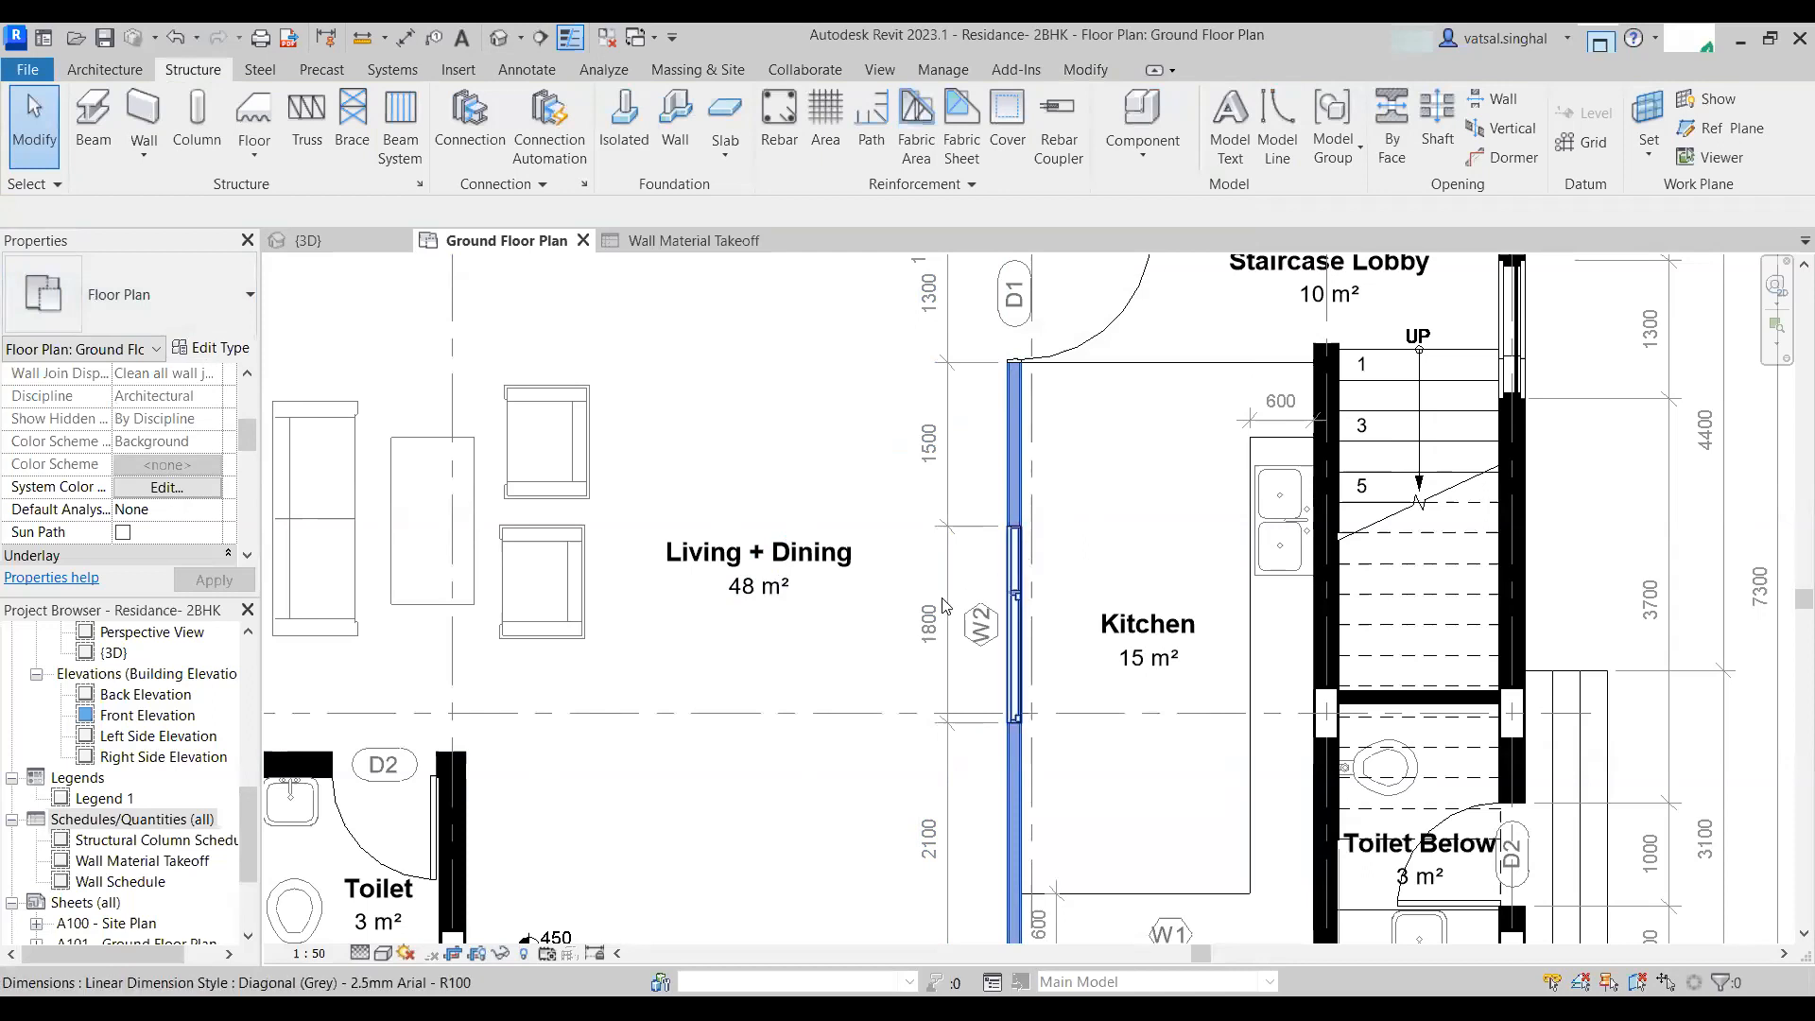
- Zoom to the wooden partition wall, select it and examine its type structure layers and materials
{"action": "scroll", "coordinate": [946, 604], "scroll_direction": "down", "scroll_amount": 5}
{"action": "scroll", "coordinate": [877, 549], "scroll_direction": "up", "scroll_amount": 6}
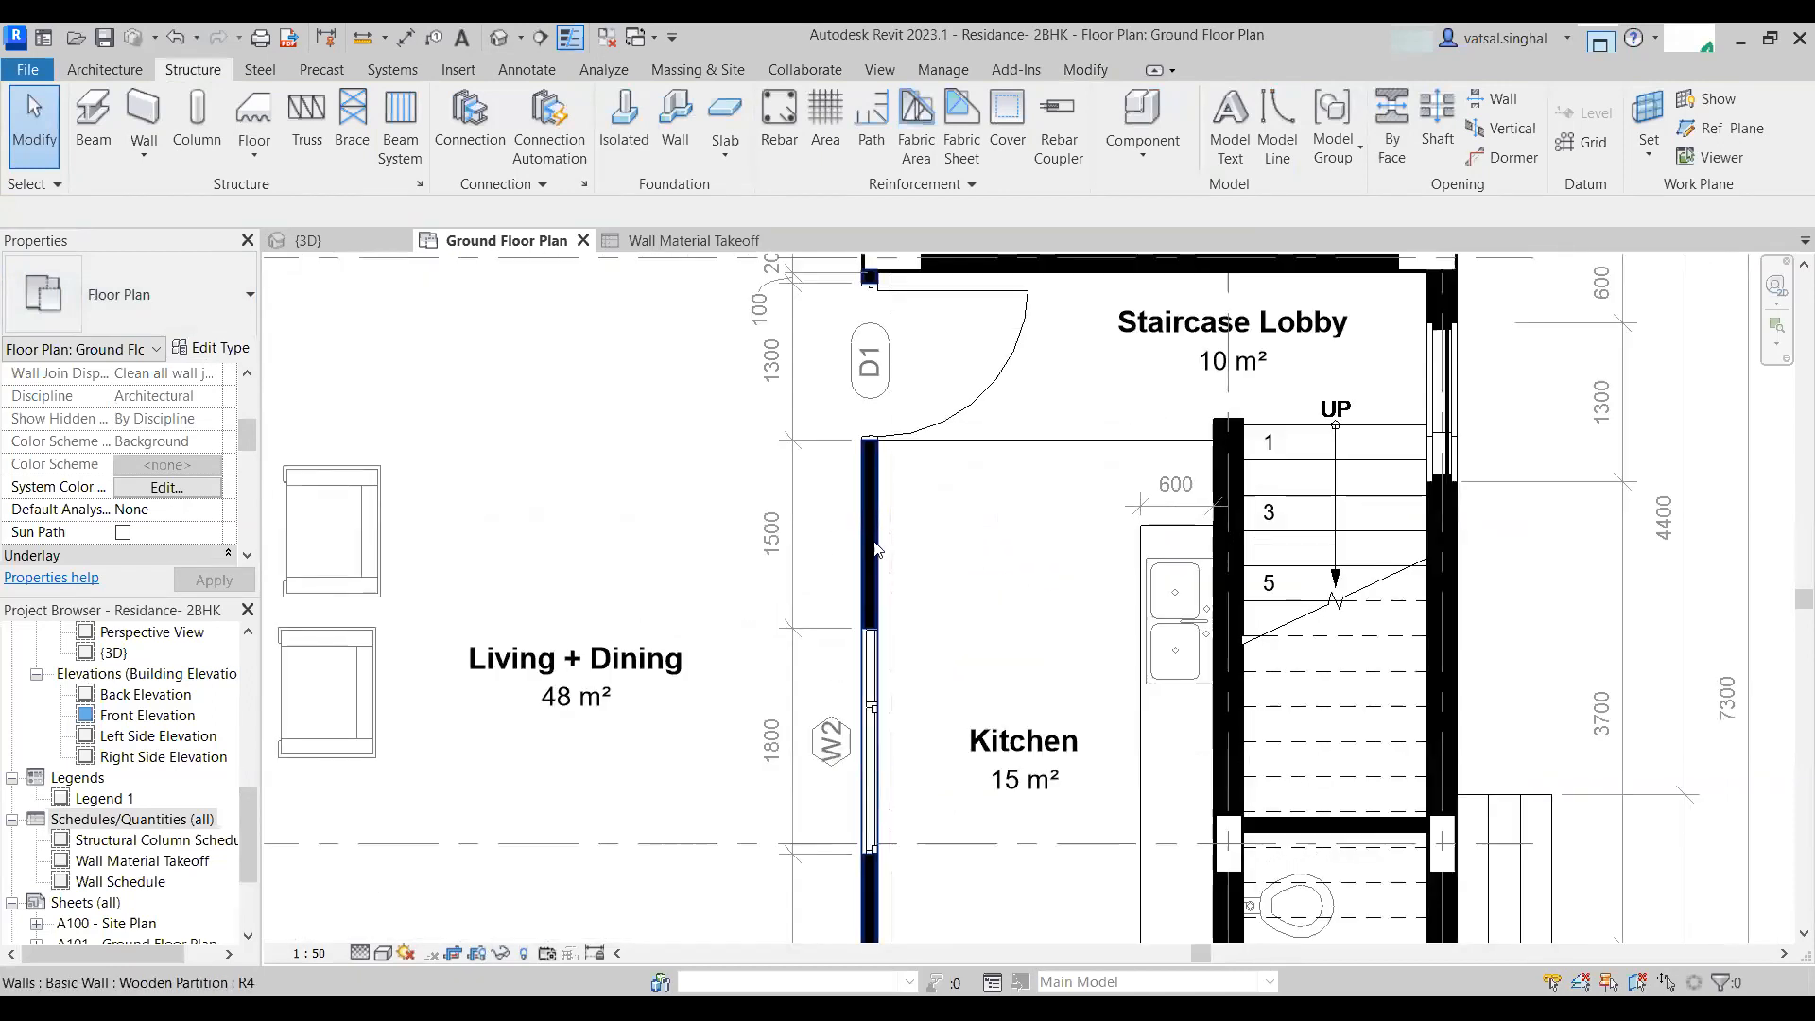
{"action": "left_click", "coordinate": [877, 548]}
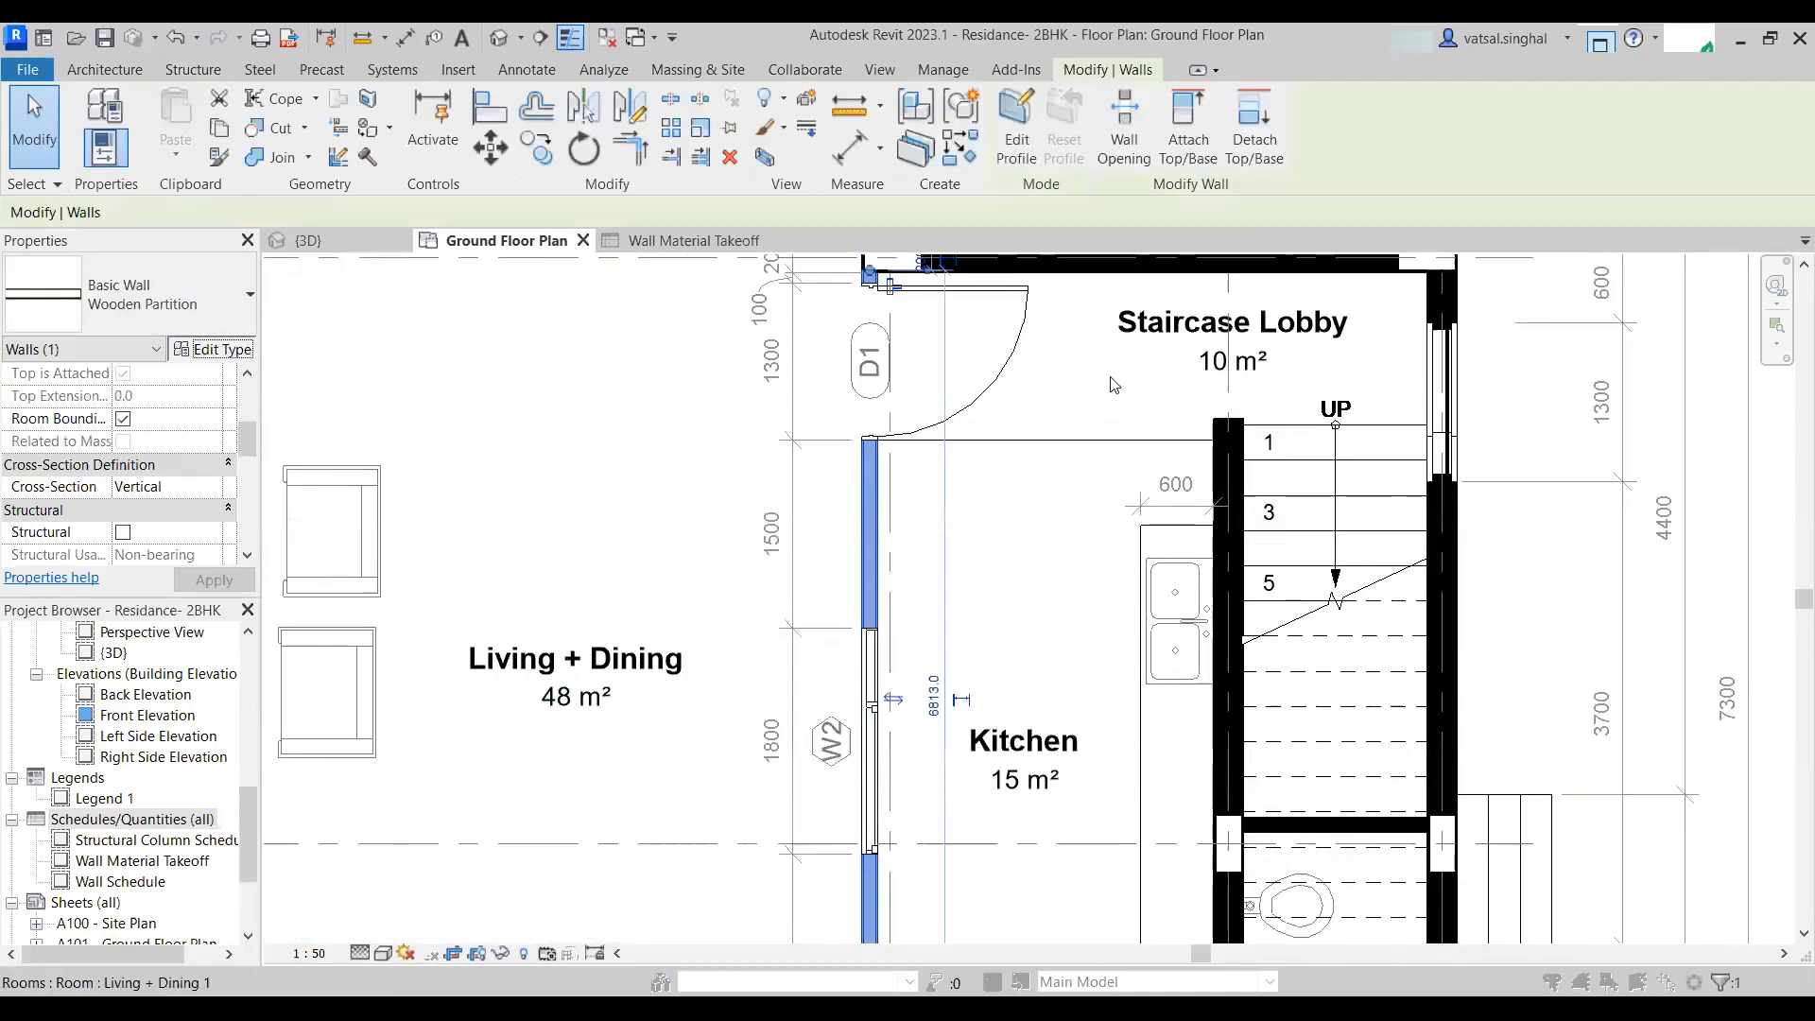
{"action": "left_click", "coordinate": [213, 348]}
{"action": "left_click", "coordinate": [1091, 448]}
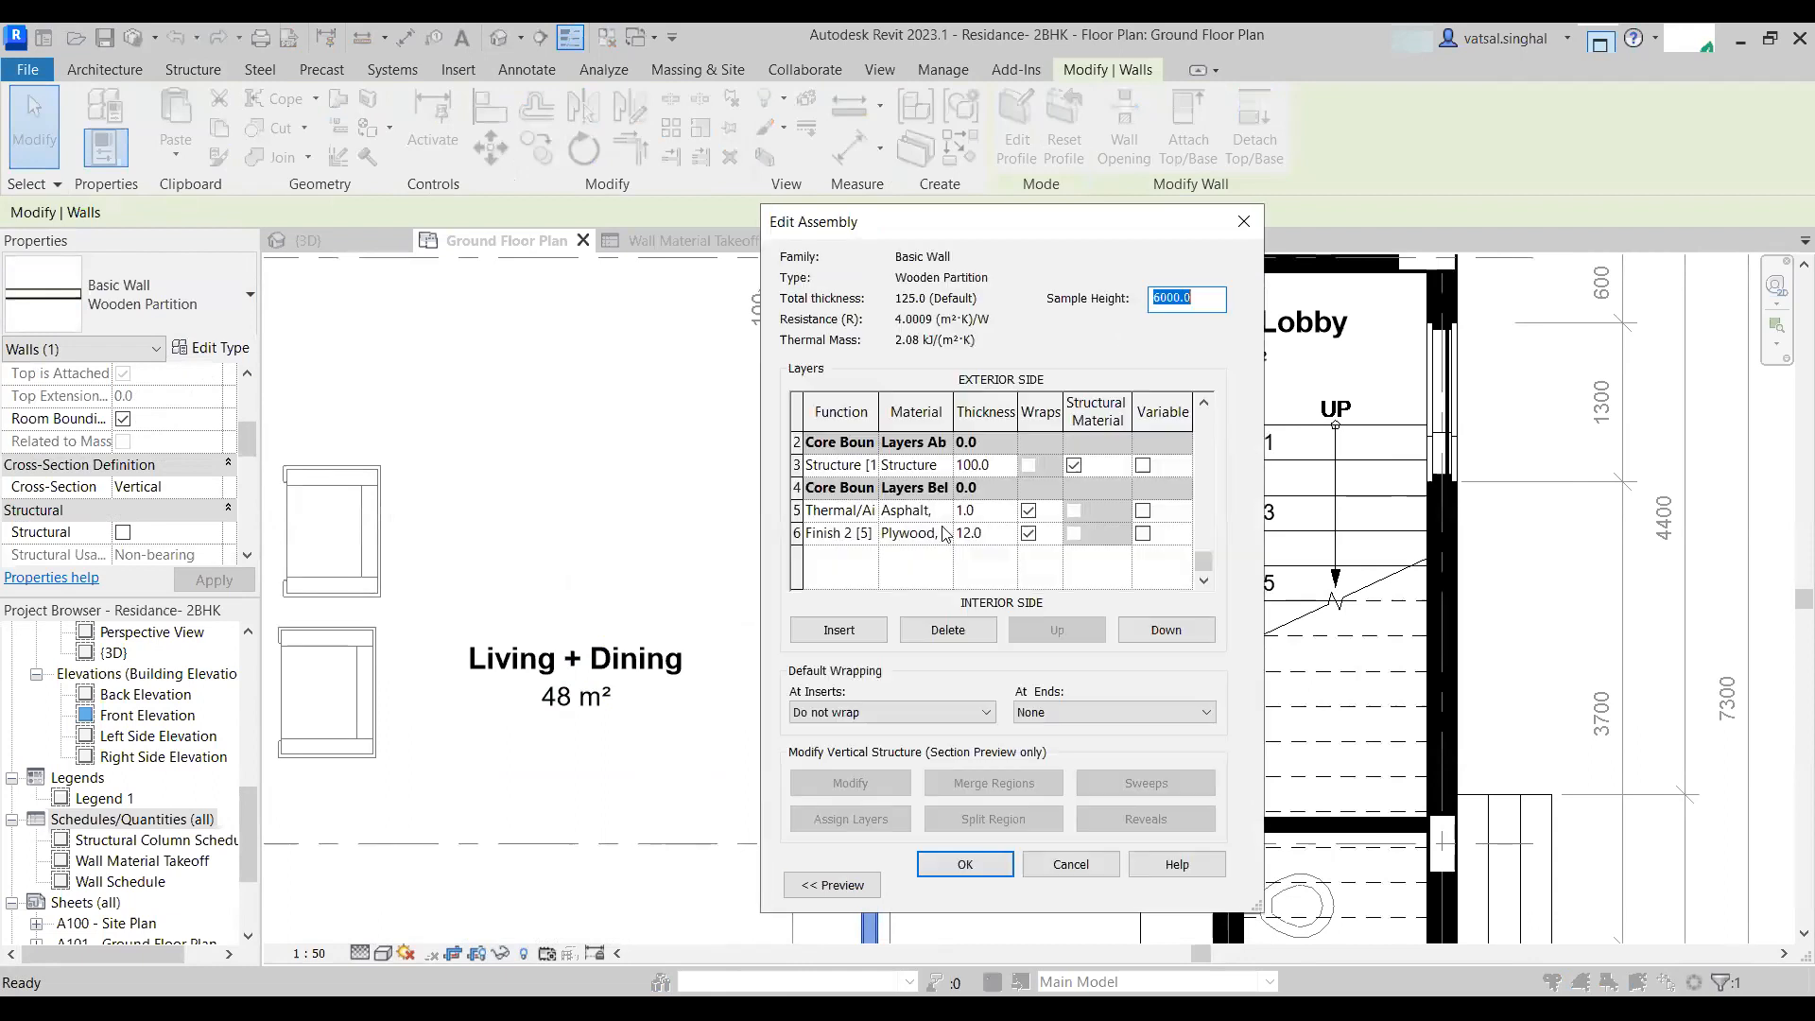
{"action": "scroll", "coordinate": [864, 558], "scroll_direction": "up", "scroll_amount": 1}
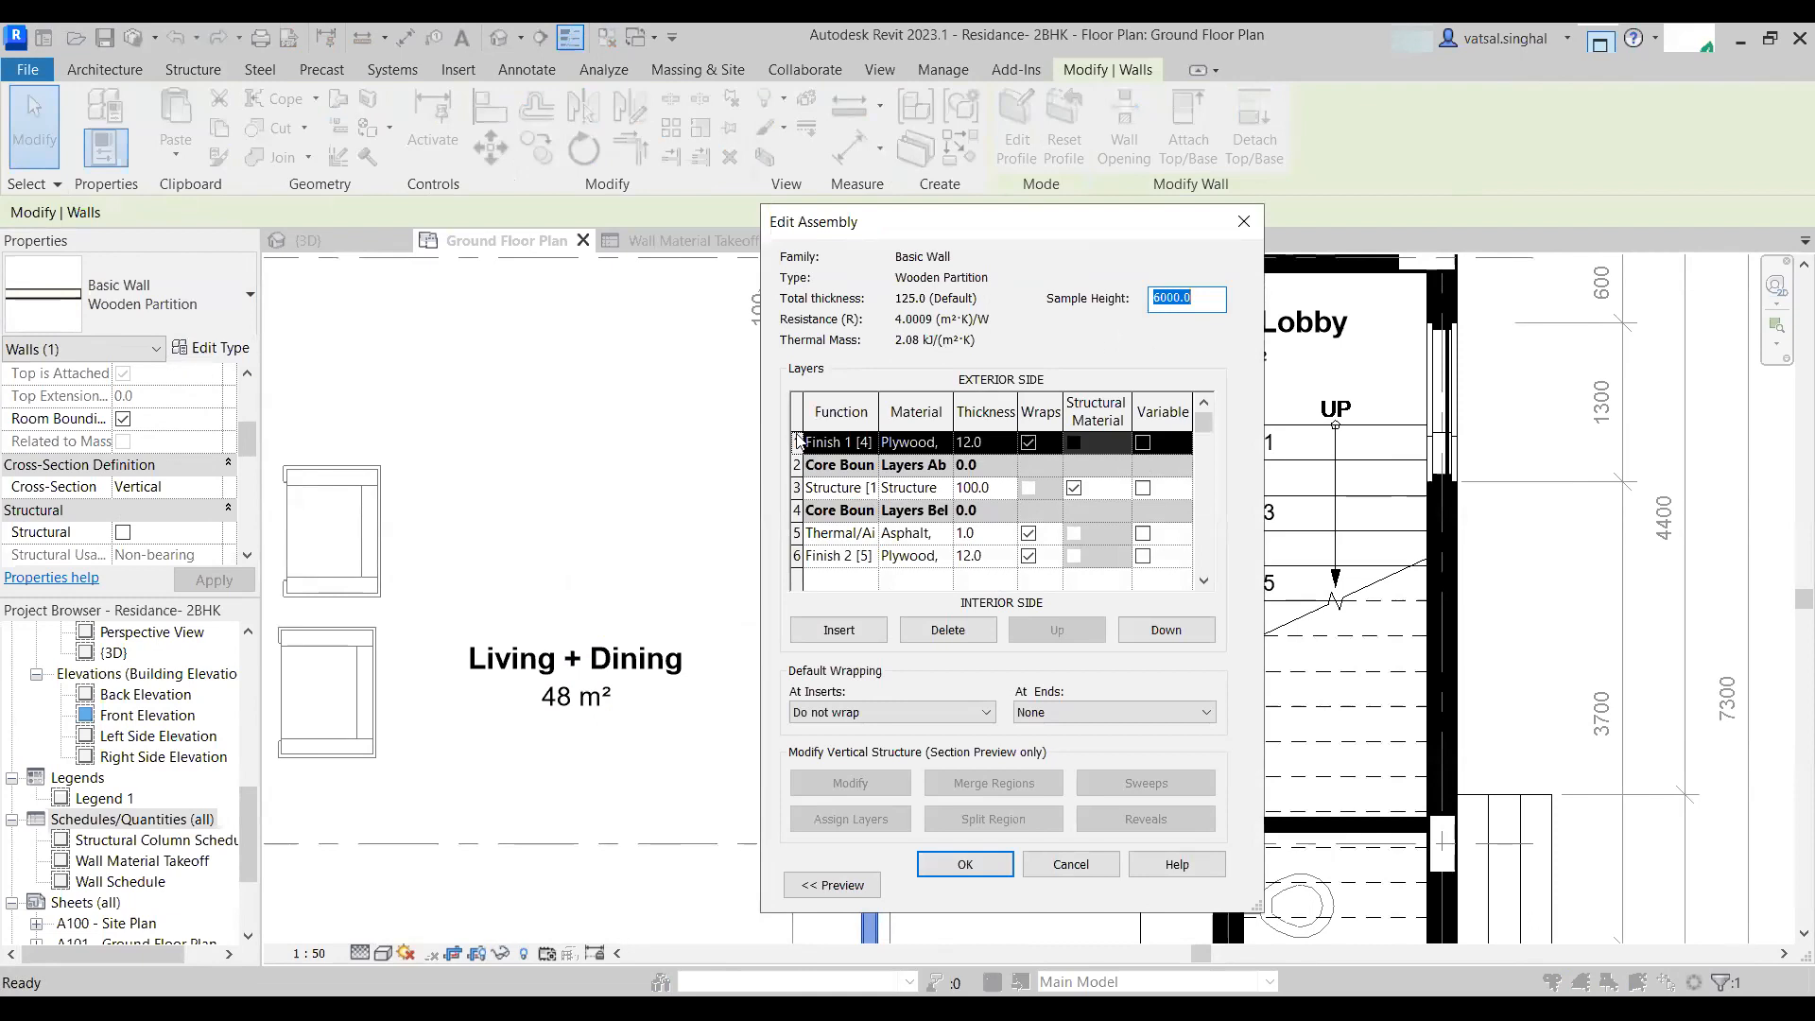
{"action": "left_click", "coordinate": [1241, 221]}
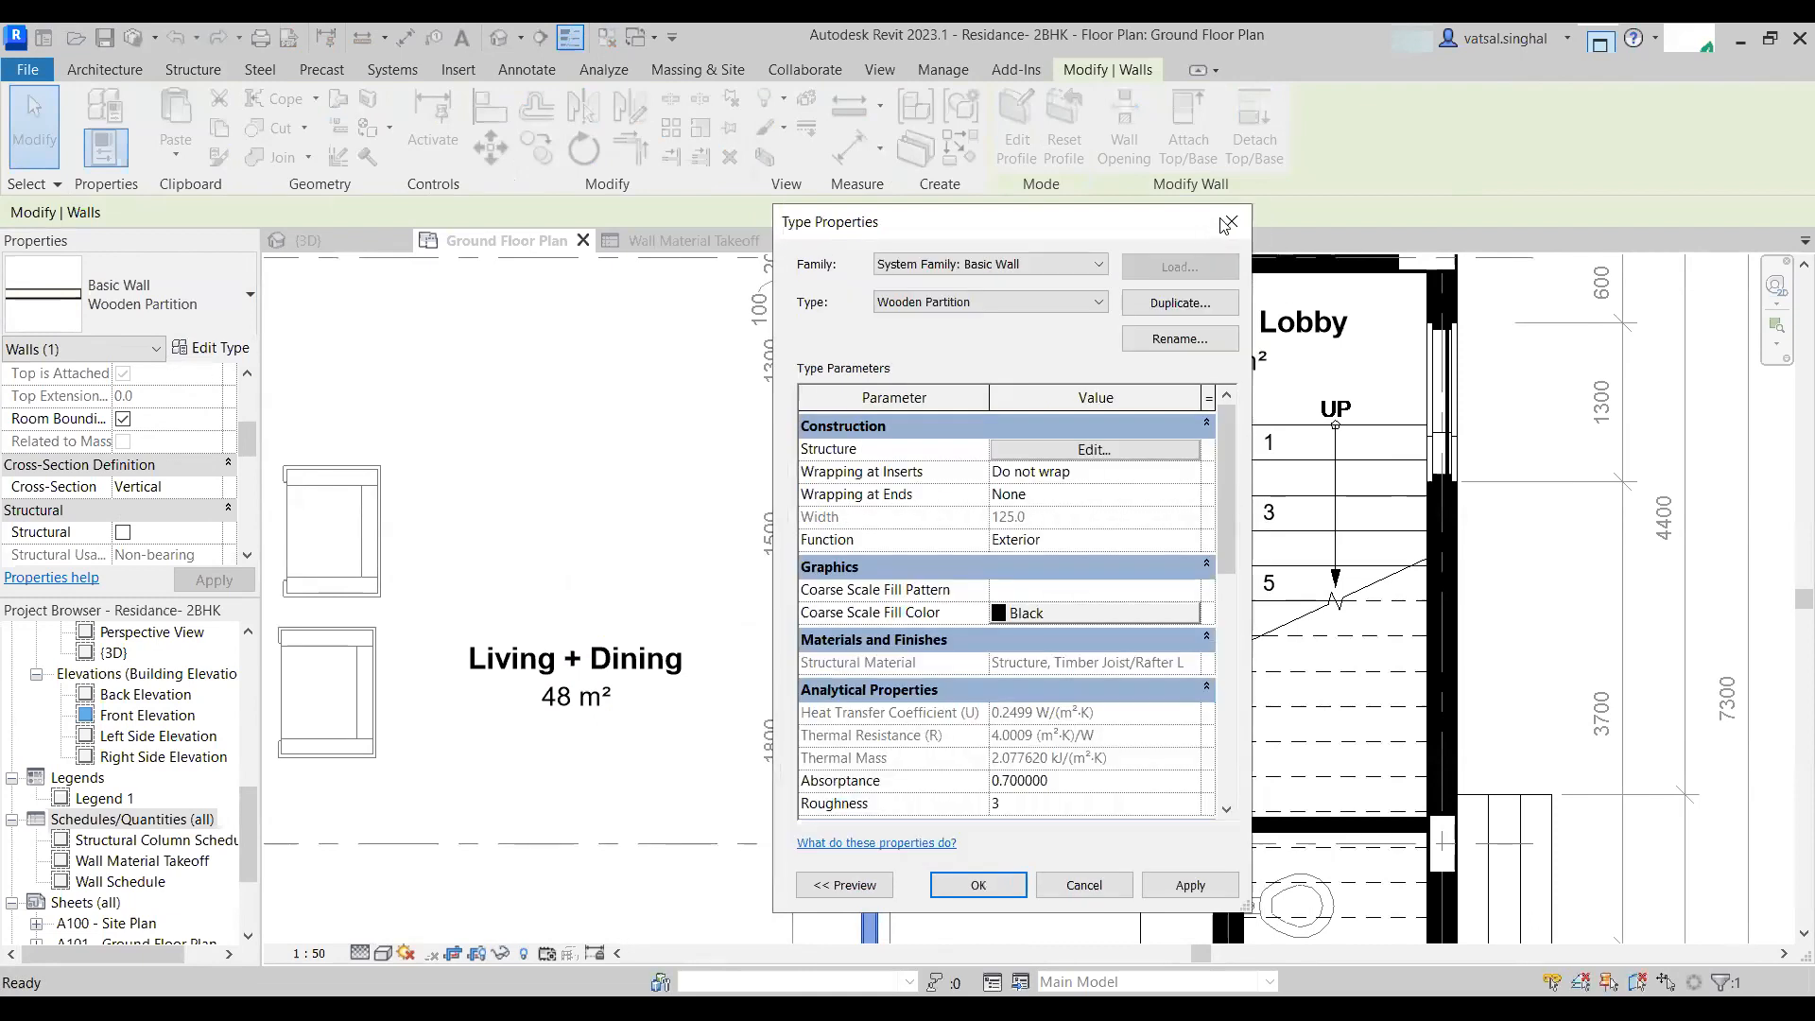
{"action": "scroll", "coordinate": [848, 565], "scroll_direction": "down", "scroll_amount": 2}
{"action": "middle_click_drag", "start_coordinate": [936, 584], "coordinate": [1030, 479]}
{"action": "left_click", "coordinate": [1049, 677]}
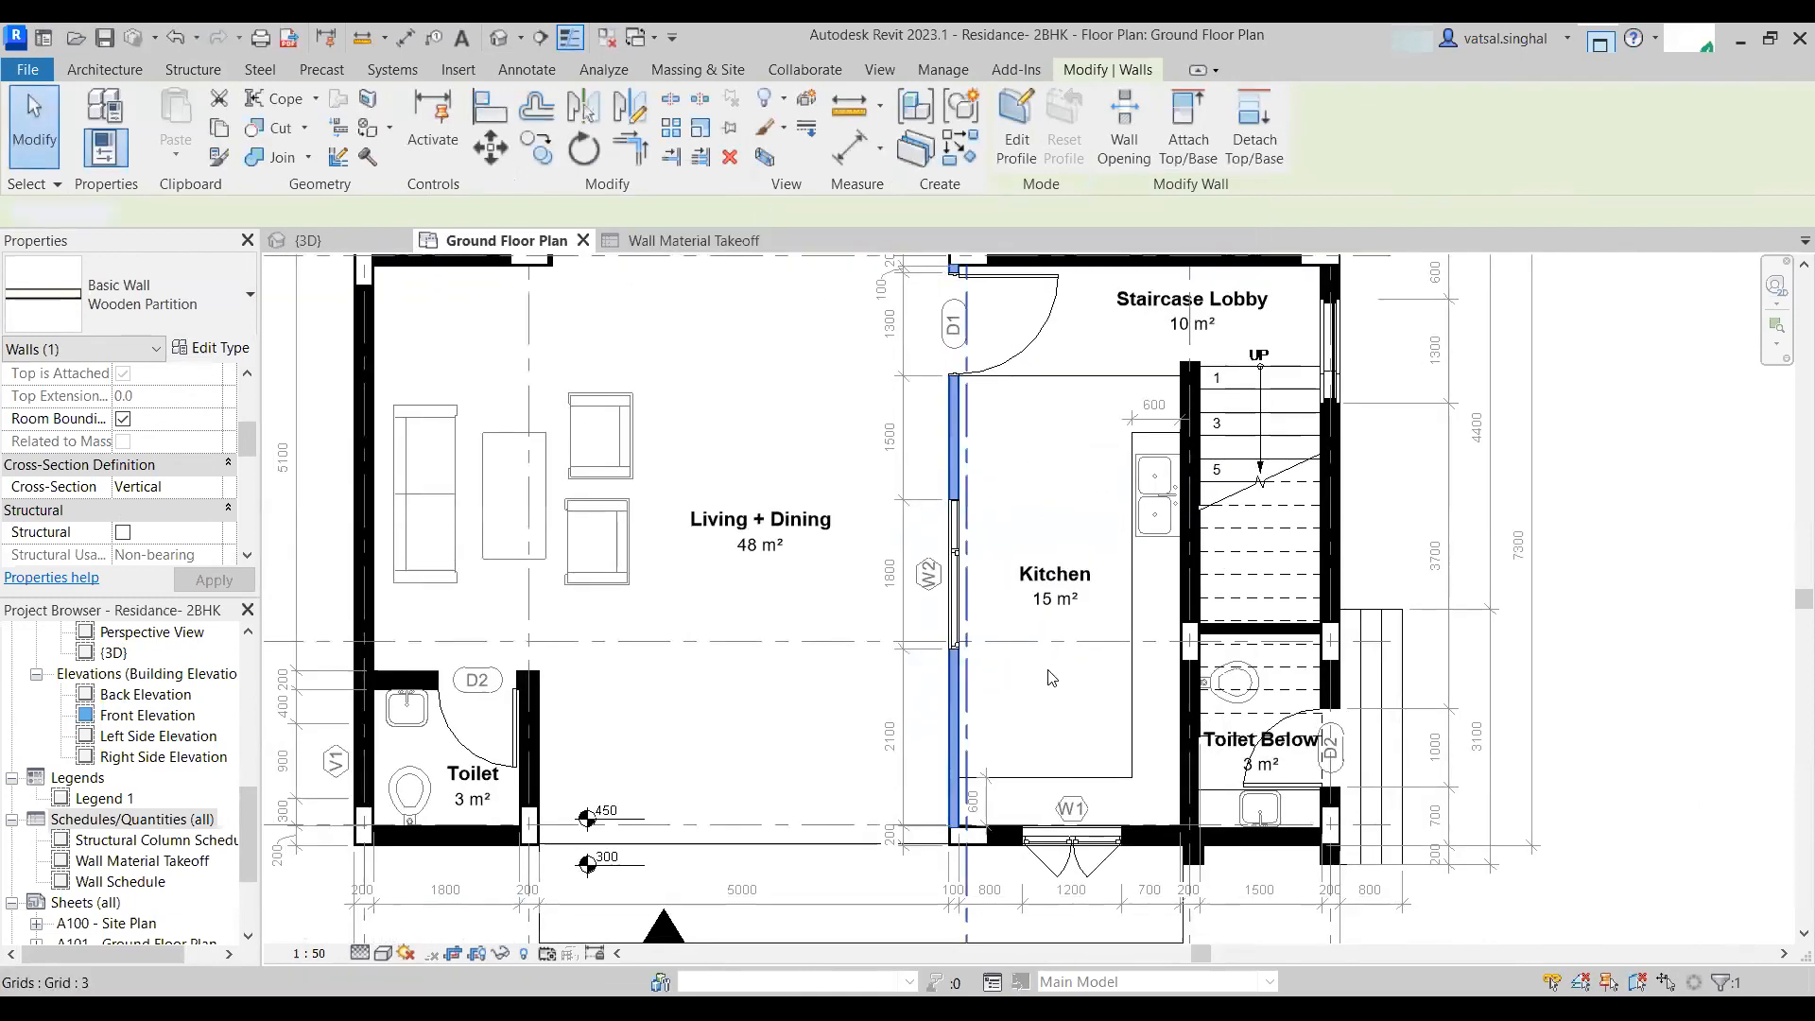
- Isolate the selected wooden partition wall in a 3D selection box and orbit around it
{"action": "scroll", "coordinate": [942, 711], "scroll_direction": "up", "scroll_amount": 2}
{"action": "left_click", "coordinate": [950, 711]}
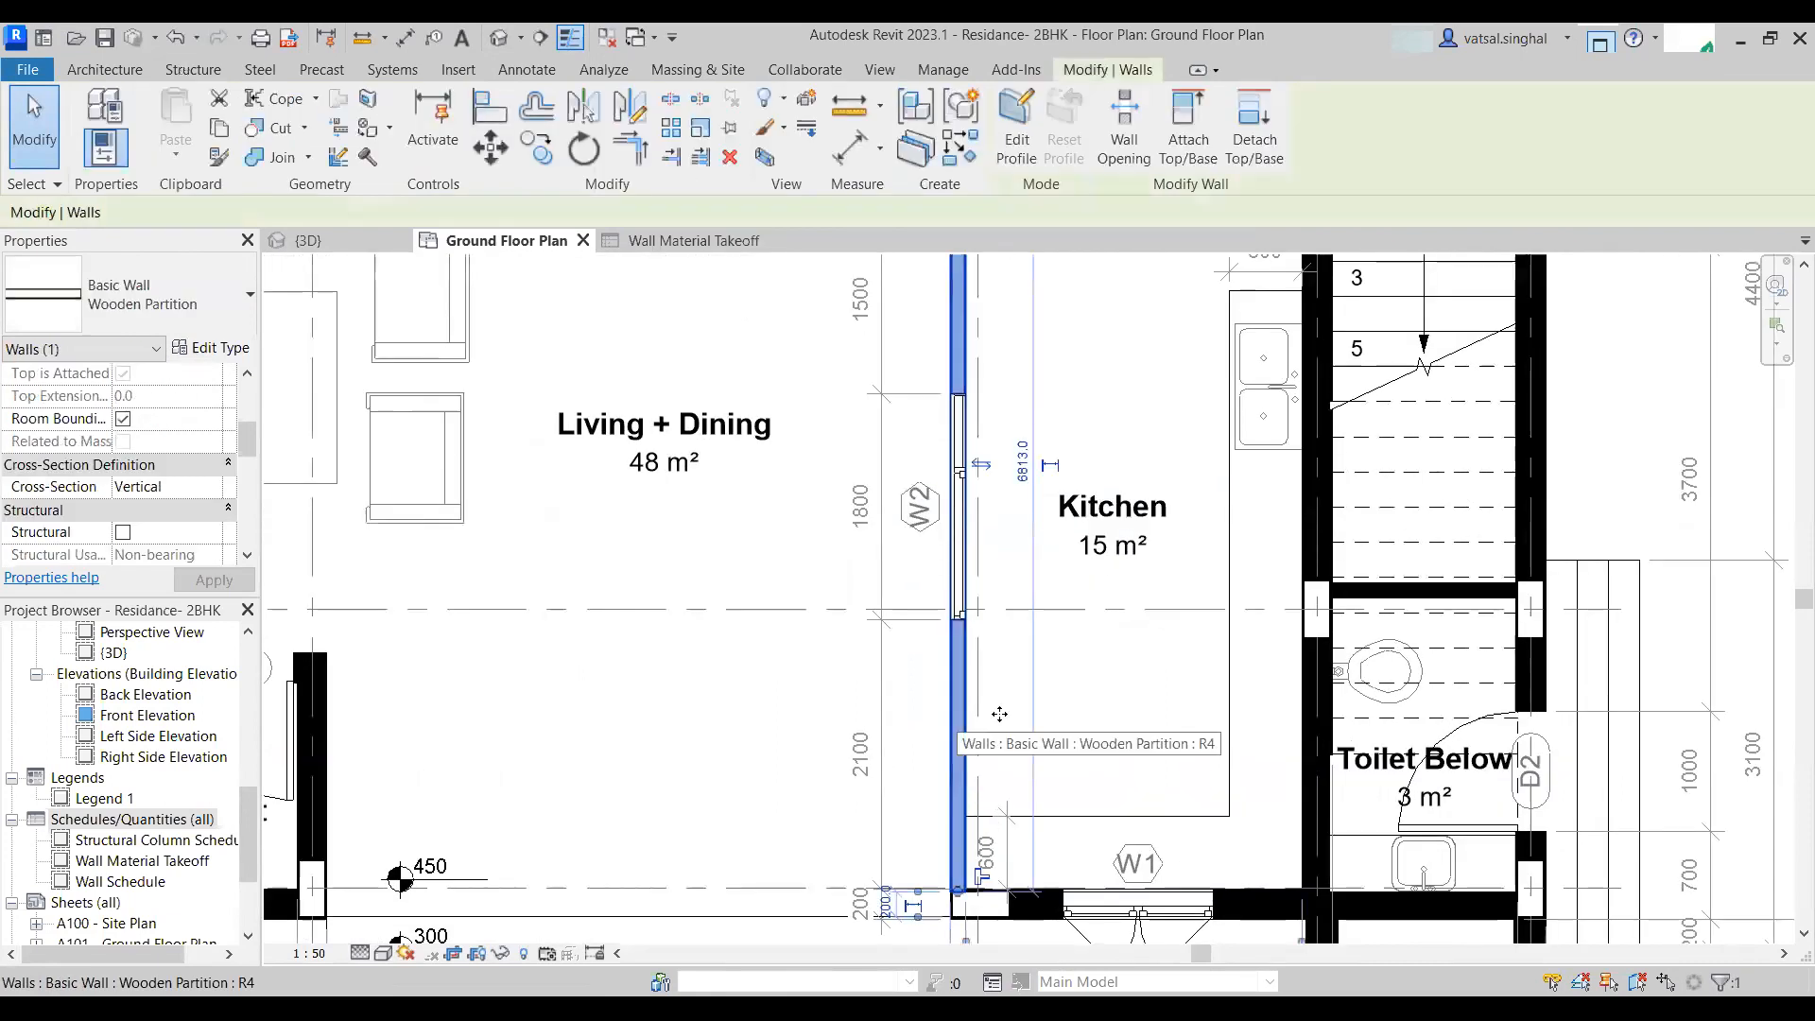
{"action": "left_click", "coordinate": [771, 158]}
{"action": "scroll", "coordinate": [988, 548], "scroll_direction": "down", "scroll_amount": 2}
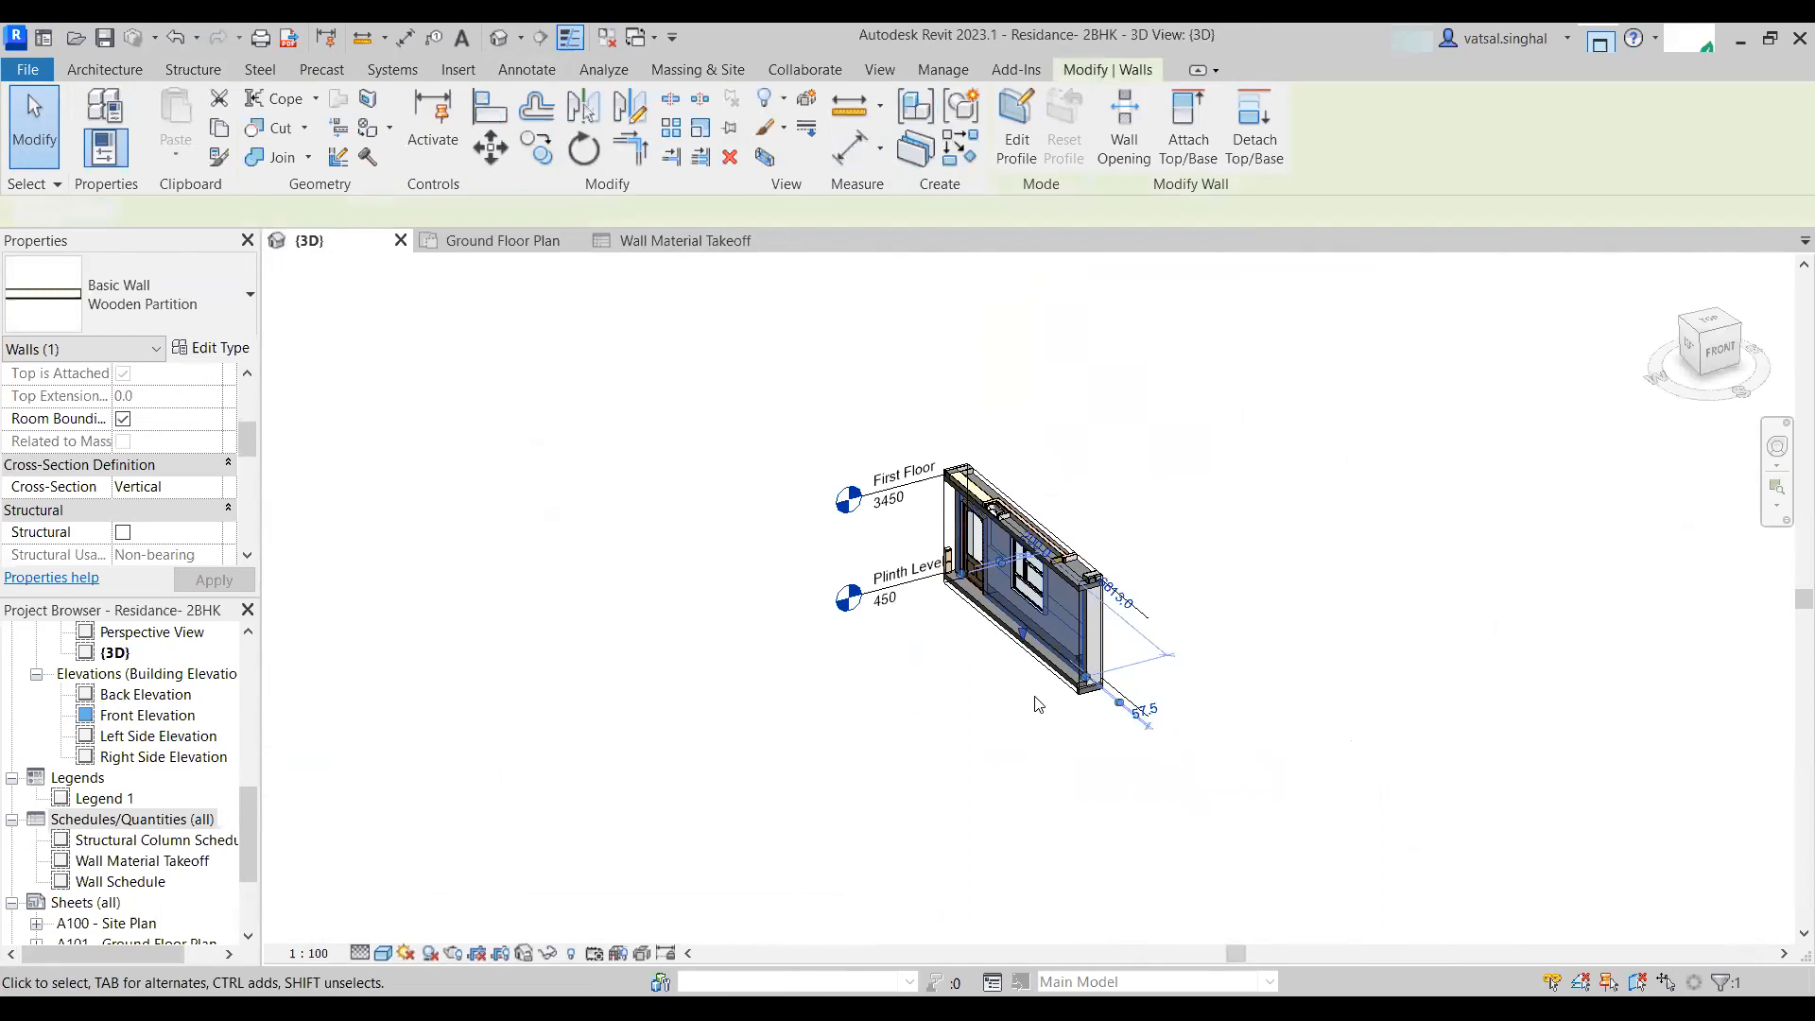
{"action": "left_click", "coordinate": [1037, 705]}
{"action": "scroll", "coordinate": [1037, 700], "scroll_direction": "up", "scroll_amount": 2}
{"action": "middle_click_drag", "start_coordinate": [1191, 729], "coordinate": [940, 680], "text": "shift"}
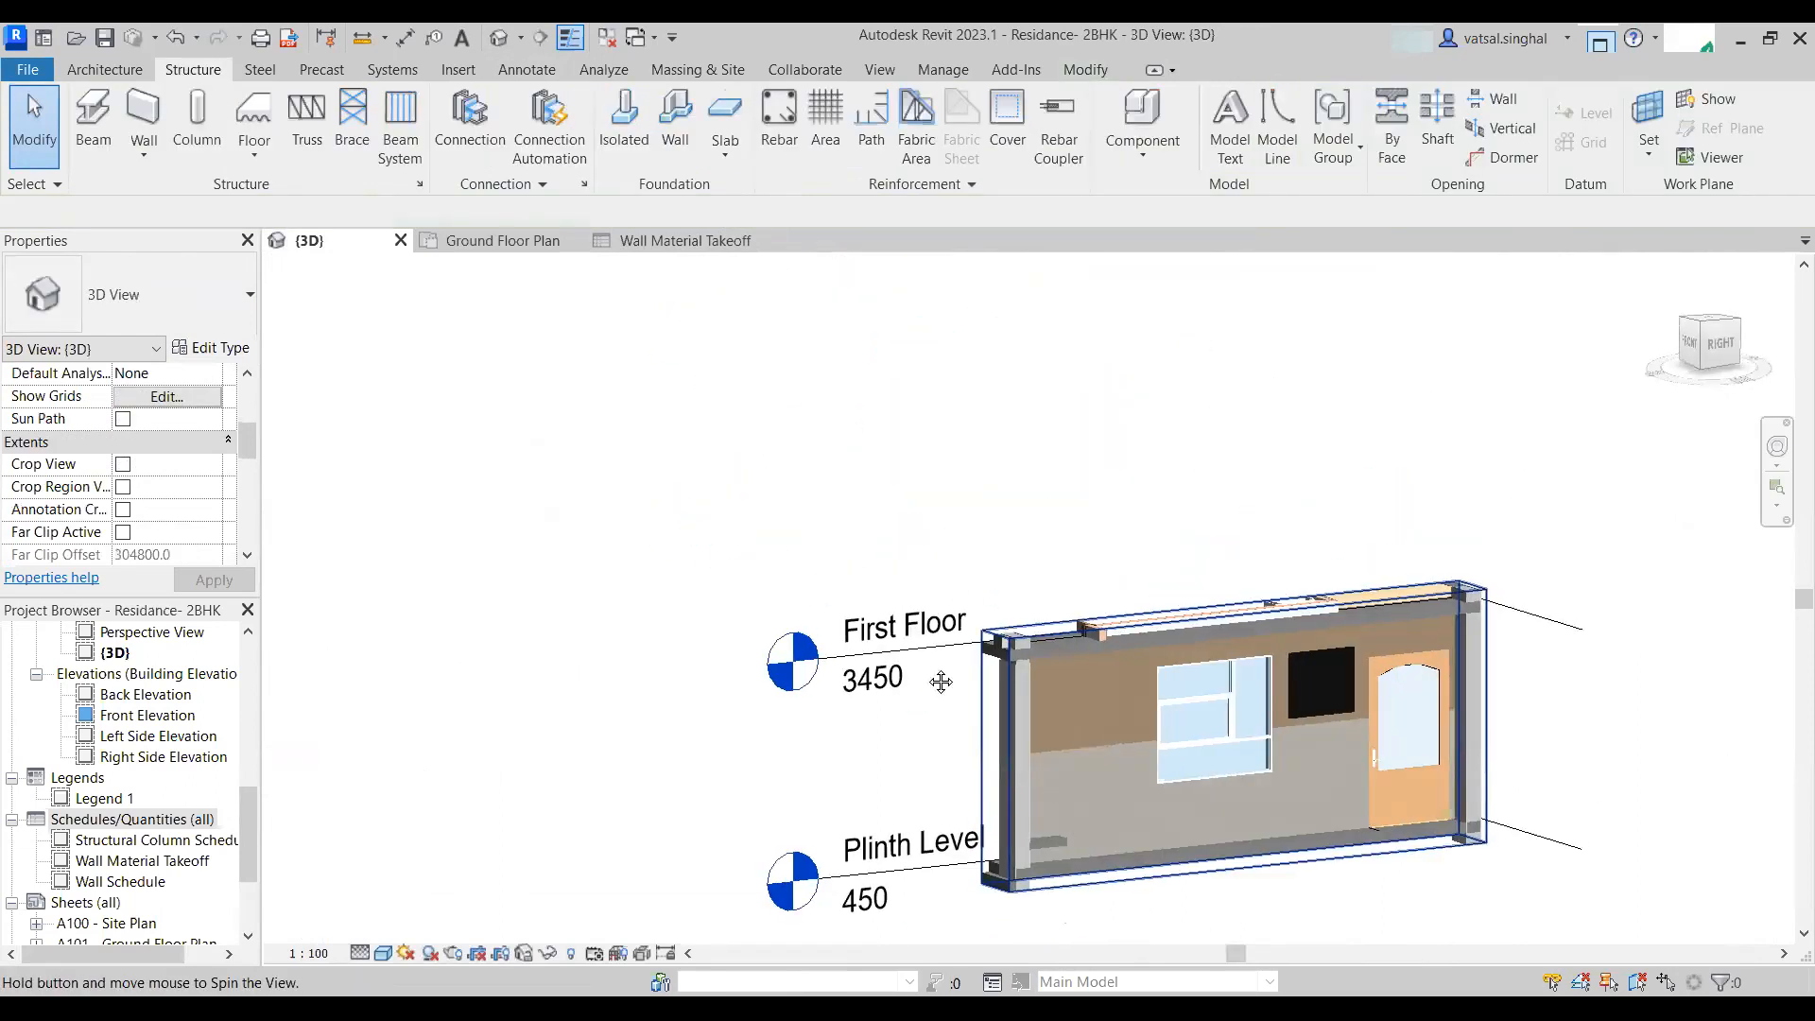
- Review the isolated wooden partition wall in 3D alongside the wall material takeoff and the ground floor plan
{"action": "scroll", "coordinate": [1006, 548], "scroll_direction": "up", "scroll_amount": 4}
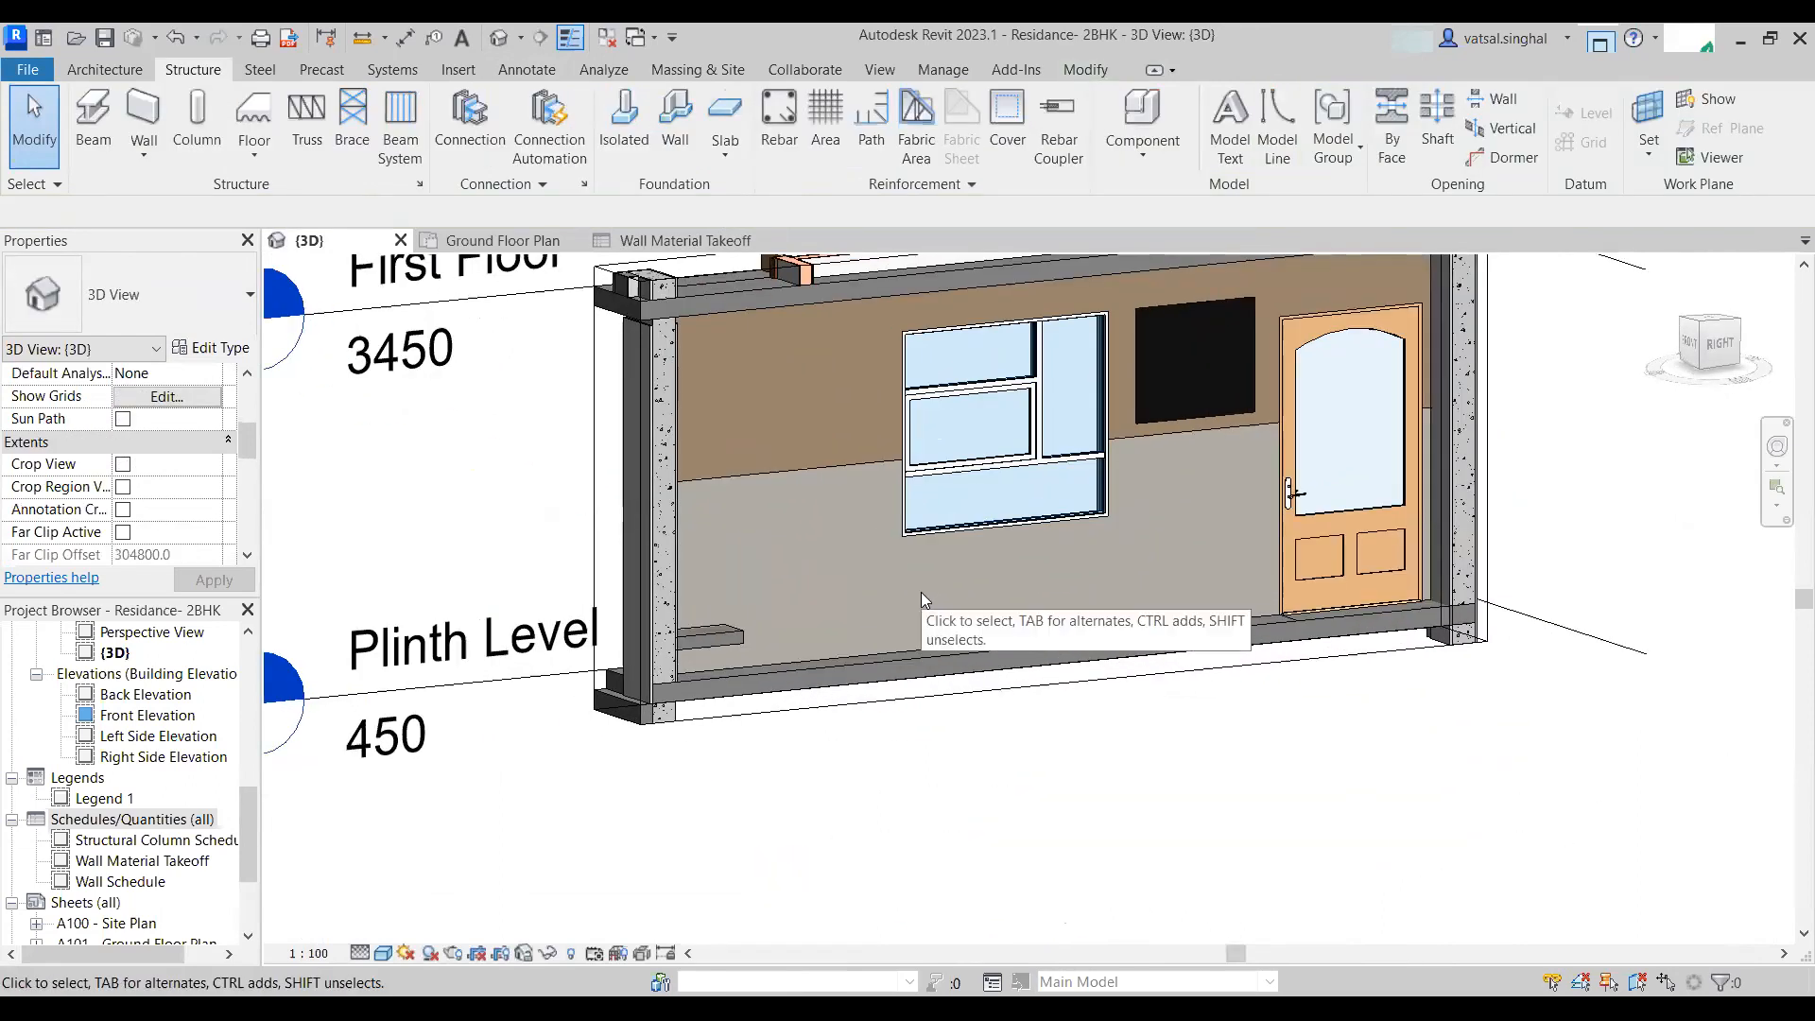
{"action": "scroll", "coordinate": [903, 586], "scroll_direction": "down", "scroll_amount": 3}
{"action": "middle_click_drag", "start_coordinate": [903, 586], "coordinate": [812, 407], "text": "shift"}
{"action": "left_click", "coordinate": [652, 241]}
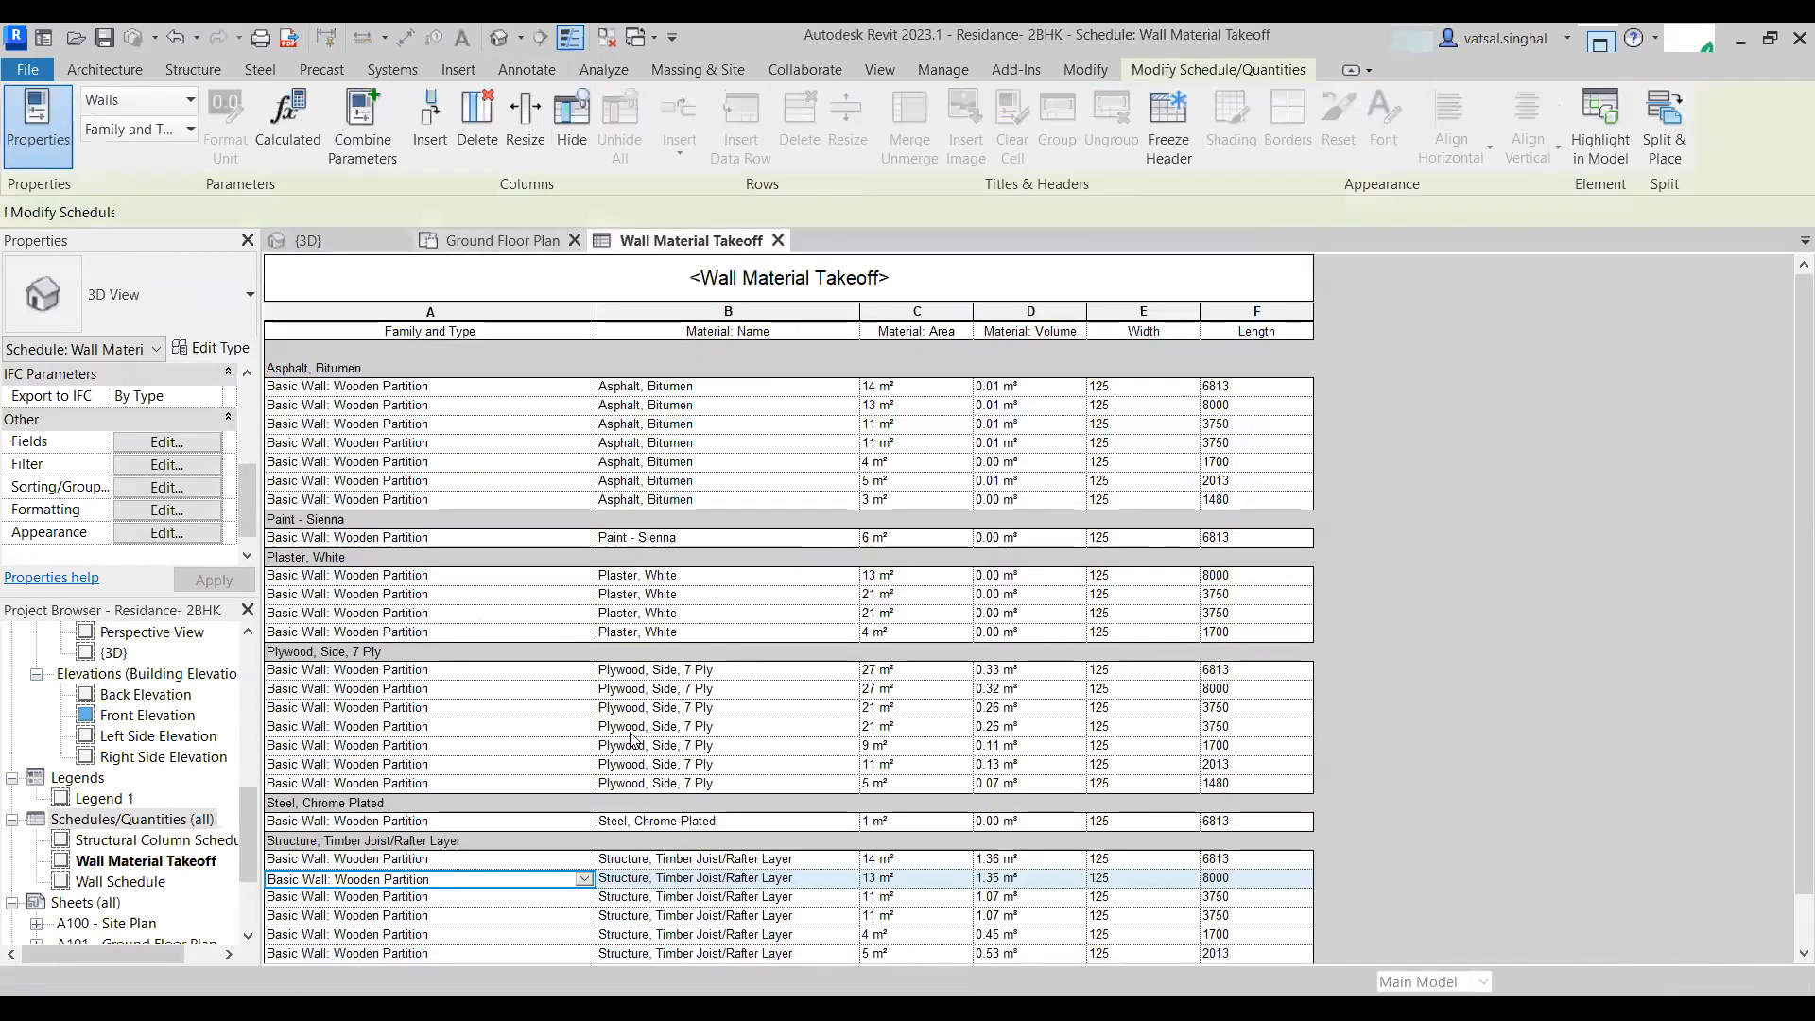
{"action": "left_click", "coordinate": [525, 239]}
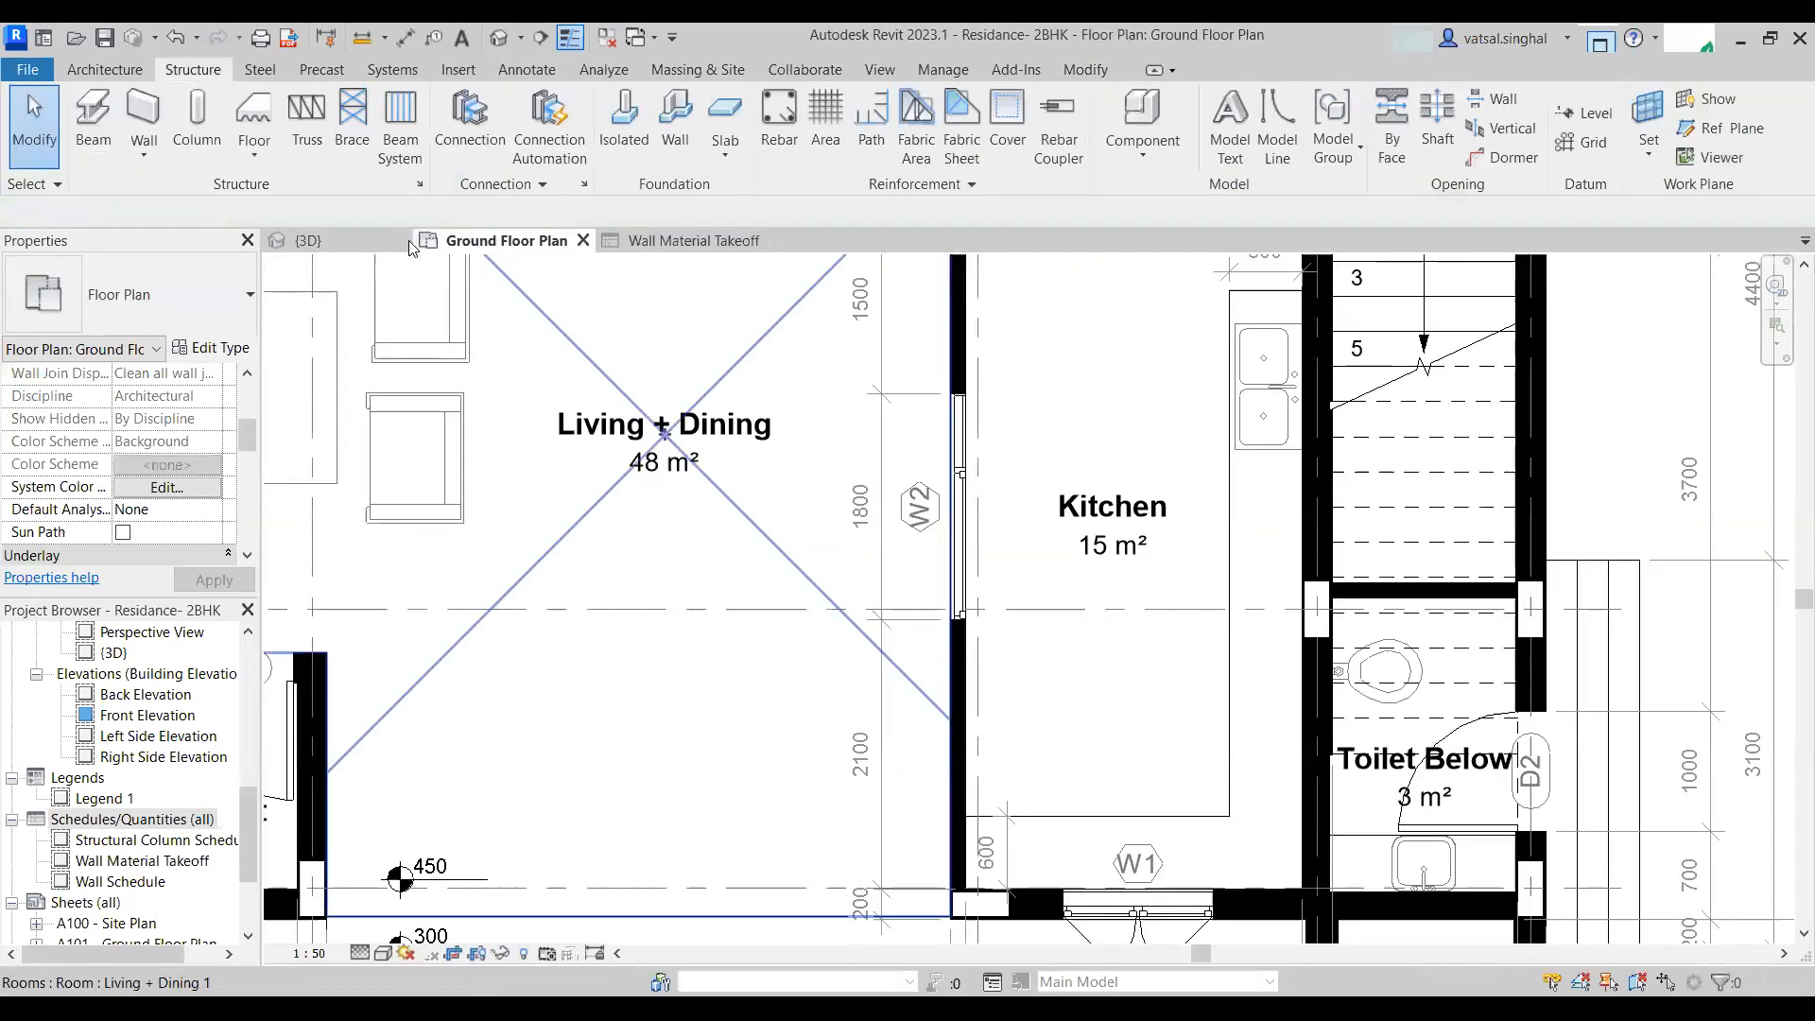
{"action": "left_click", "coordinate": [378, 241]}
{"action": "scroll", "coordinate": [1170, 648], "scroll_direction": "down", "scroll_amount": 5}
{"action": "middle_click_drag", "start_coordinate": [1170, 648], "coordinate": [943, 559], "text": "shift"}
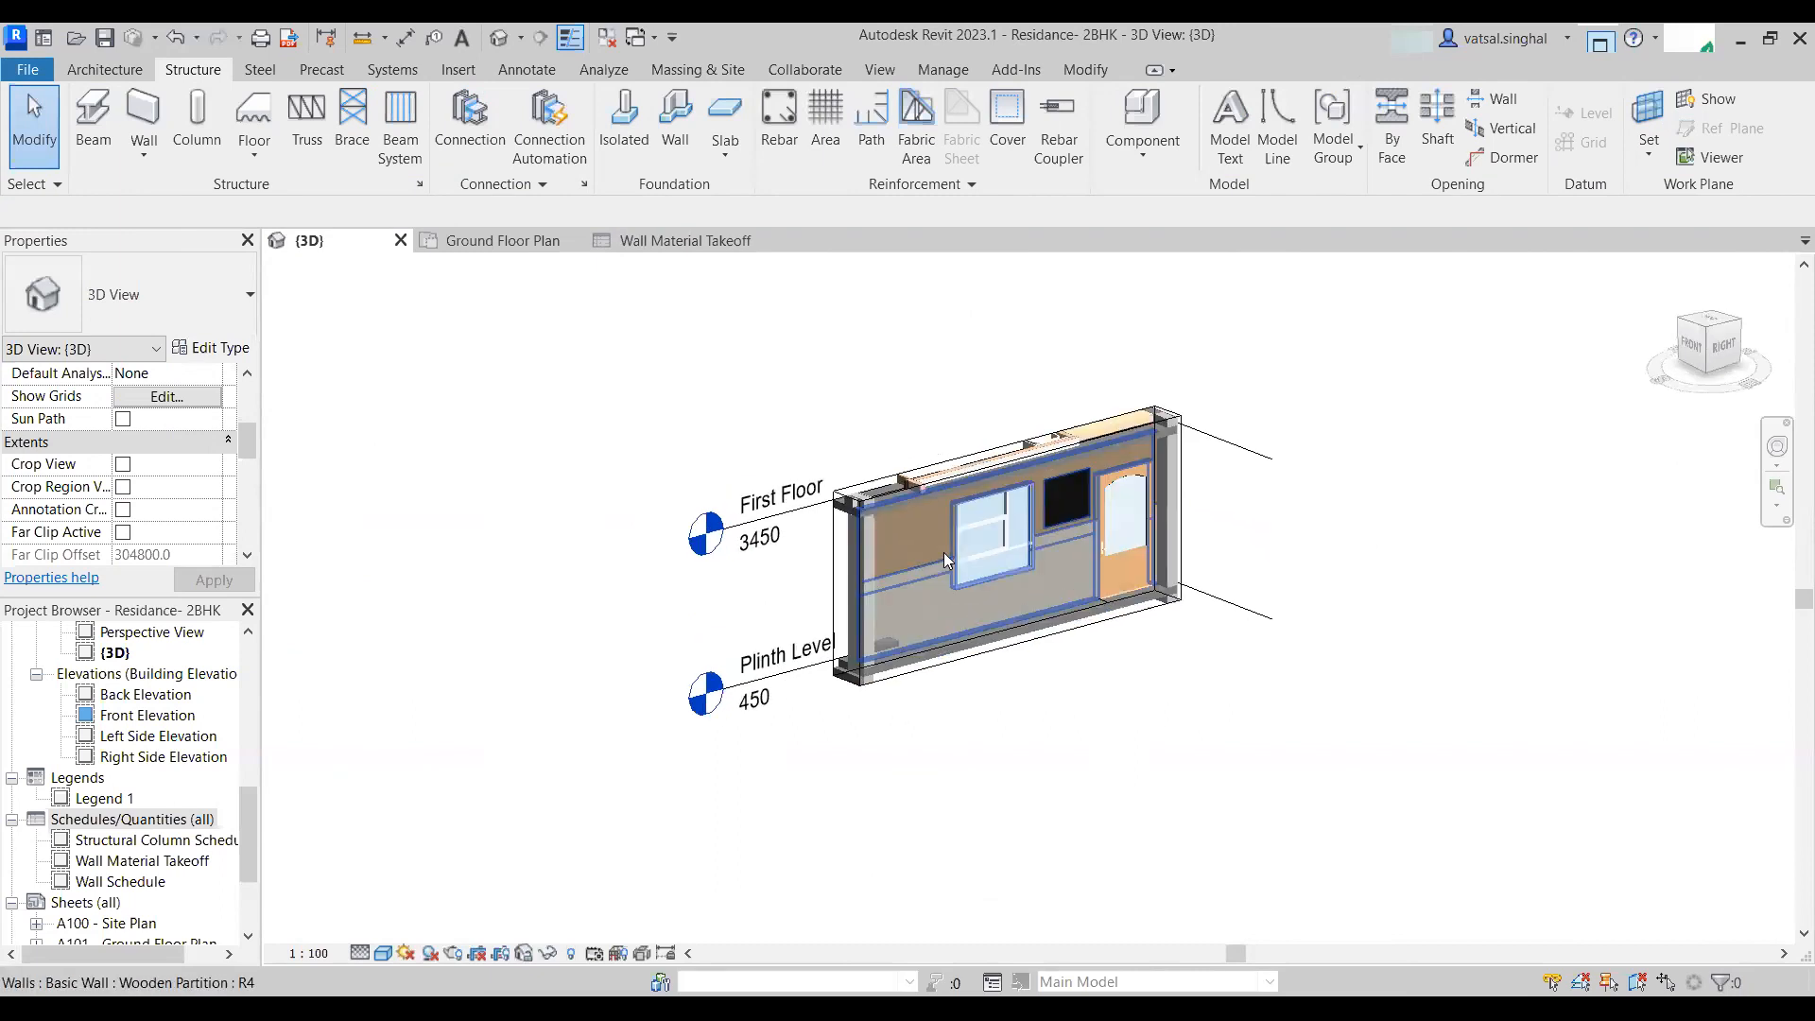
{"action": "scroll", "coordinate": [943, 552], "scroll_direction": "up", "scroll_amount": 5}
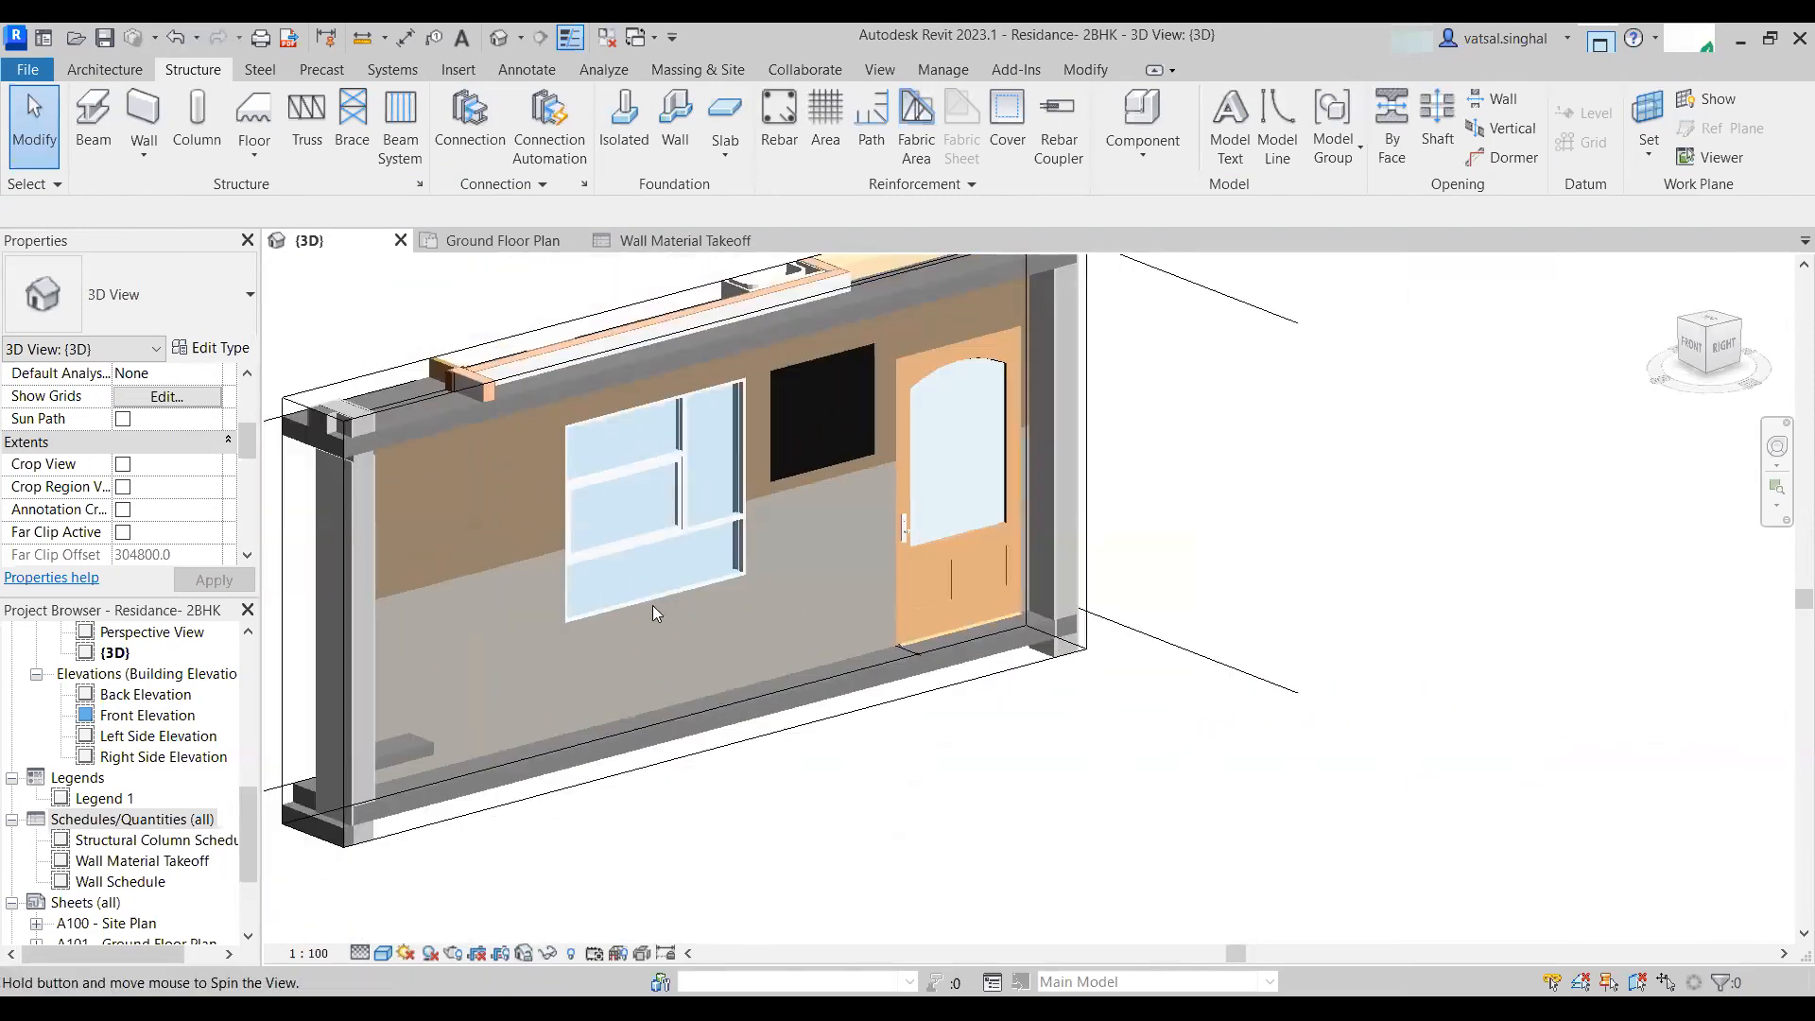
{"action": "middle_click_drag", "start_coordinate": [652, 613], "coordinate": [570, 81], "text": "shift"}
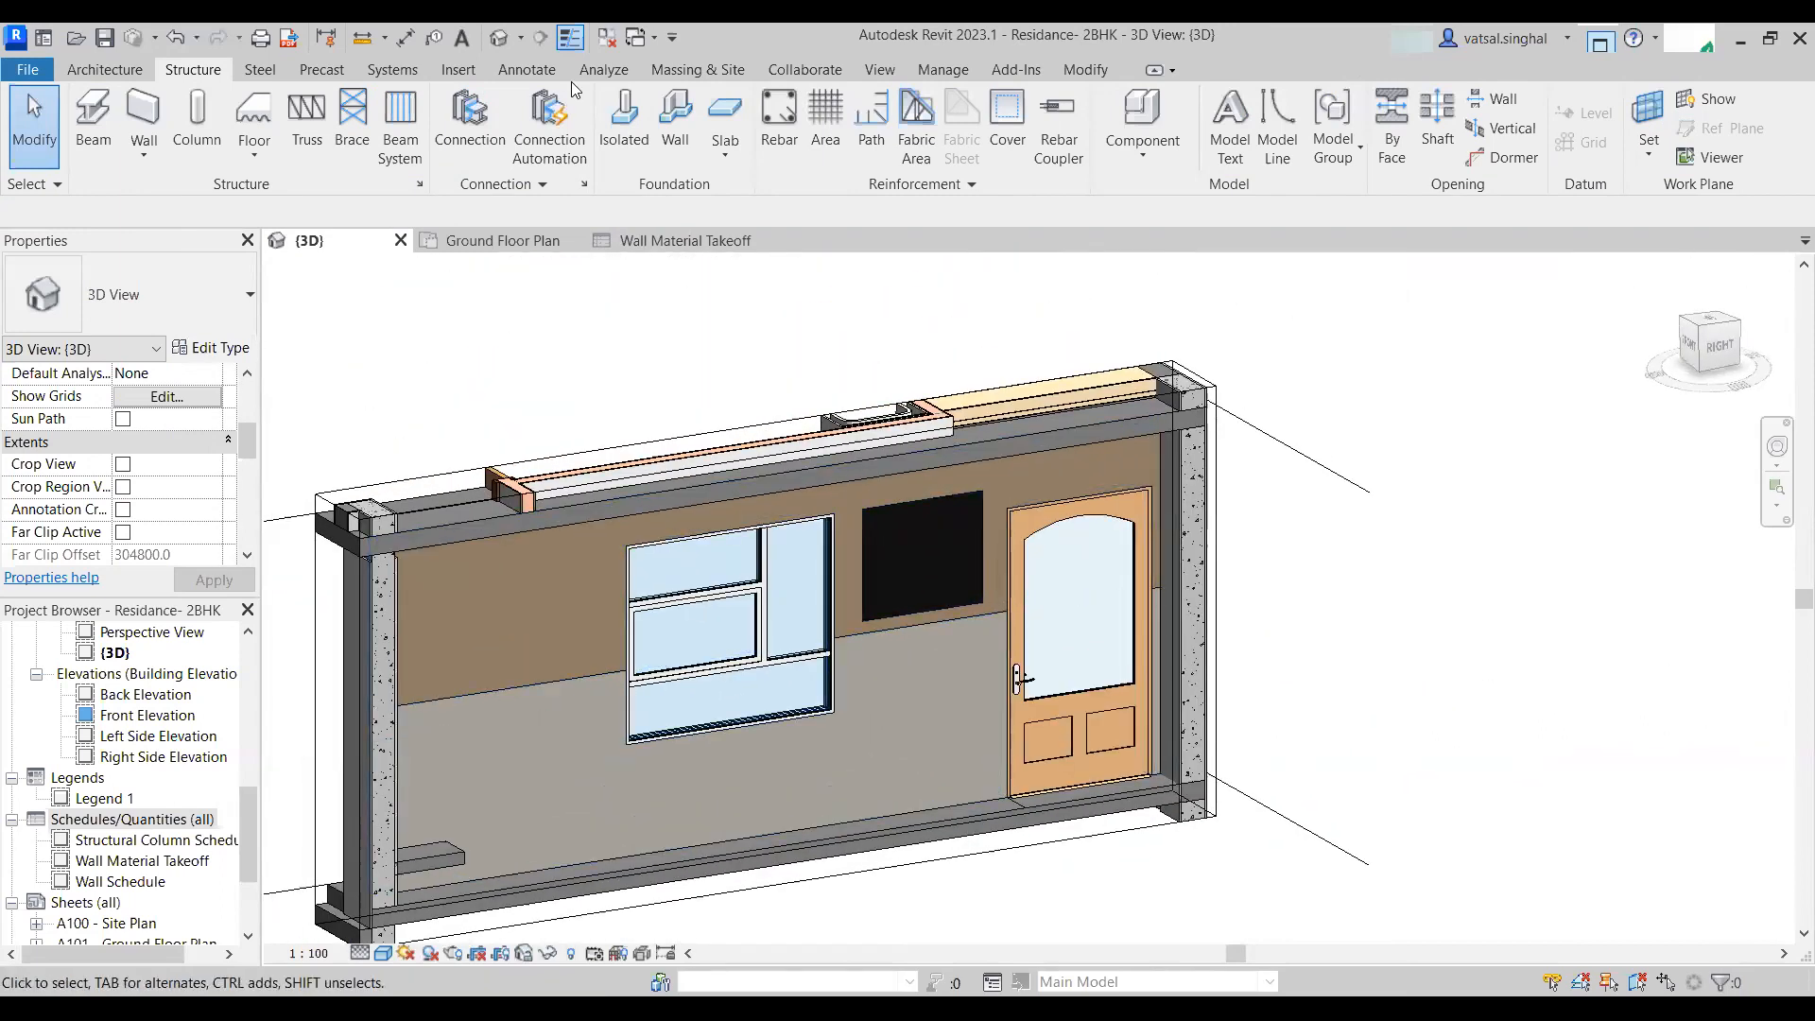
- Split the wall's front face with a horizontal boundary line across its full width at the door head
{"action": "left_click", "coordinate": [1087, 70]}
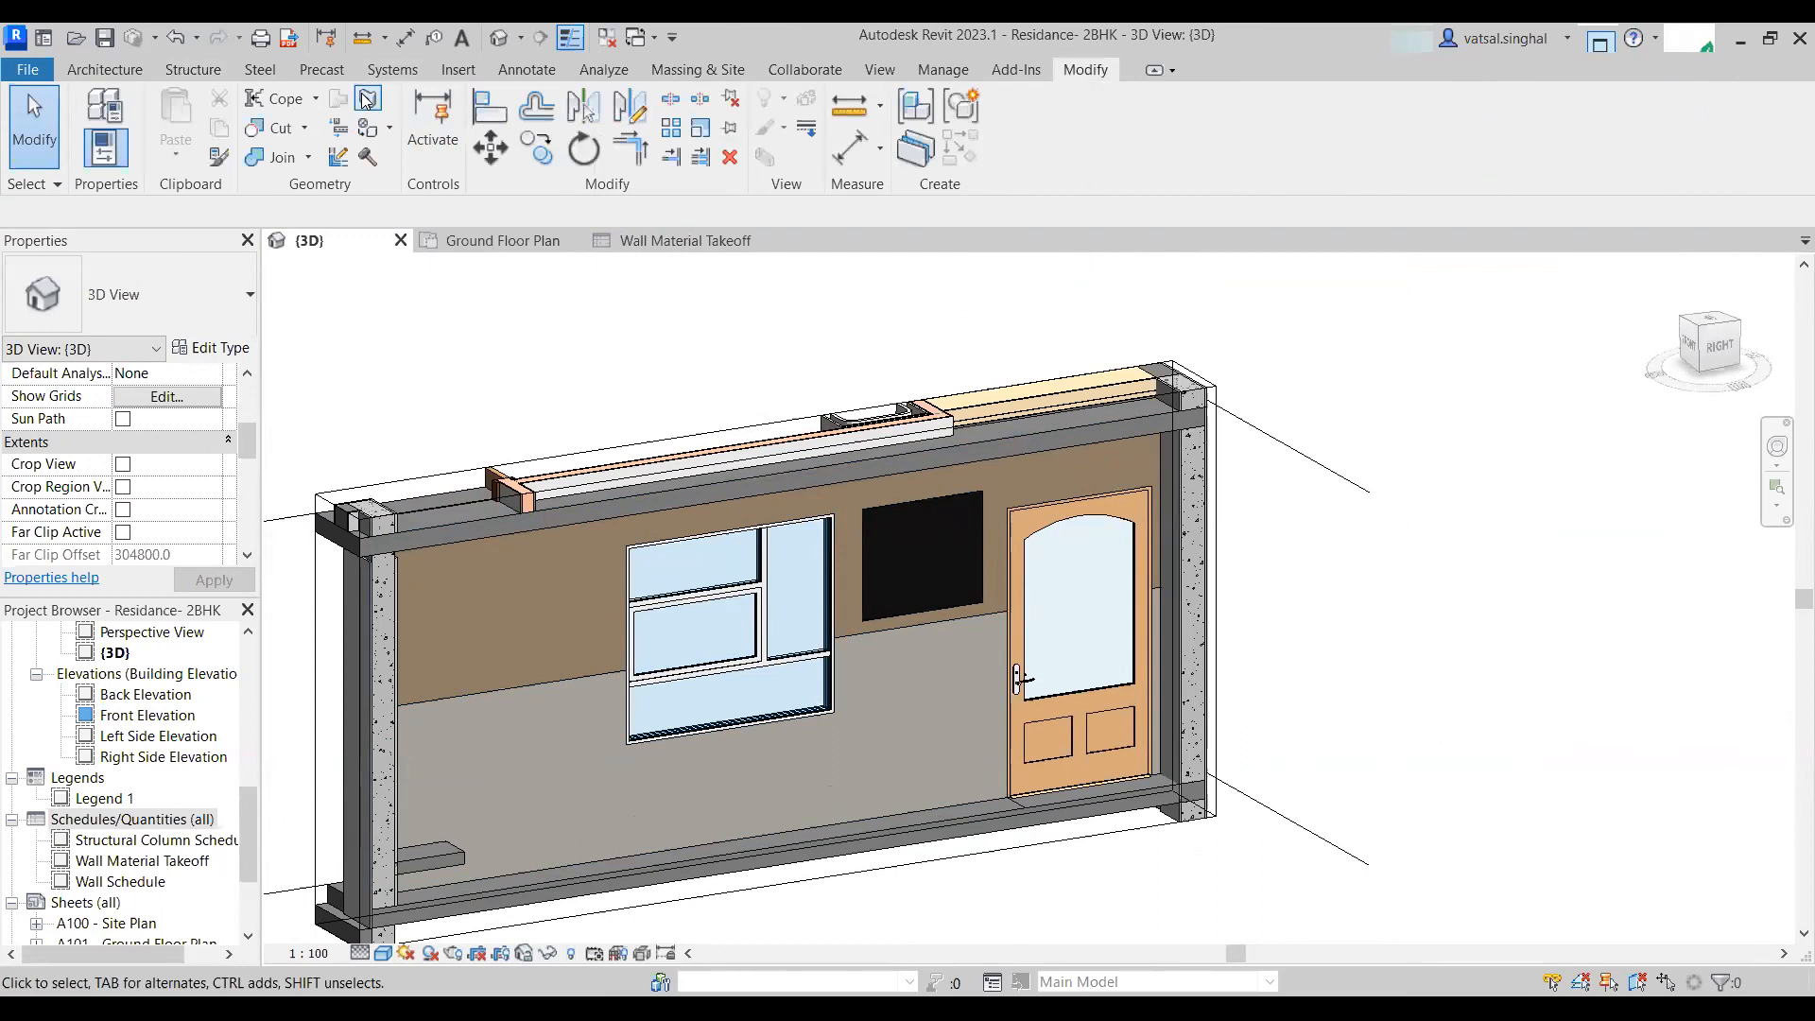
{"action": "left_click", "coordinate": [597, 647]}
{"action": "middle_click_drag", "start_coordinate": [509, 581], "coordinate": [1072, 389]}
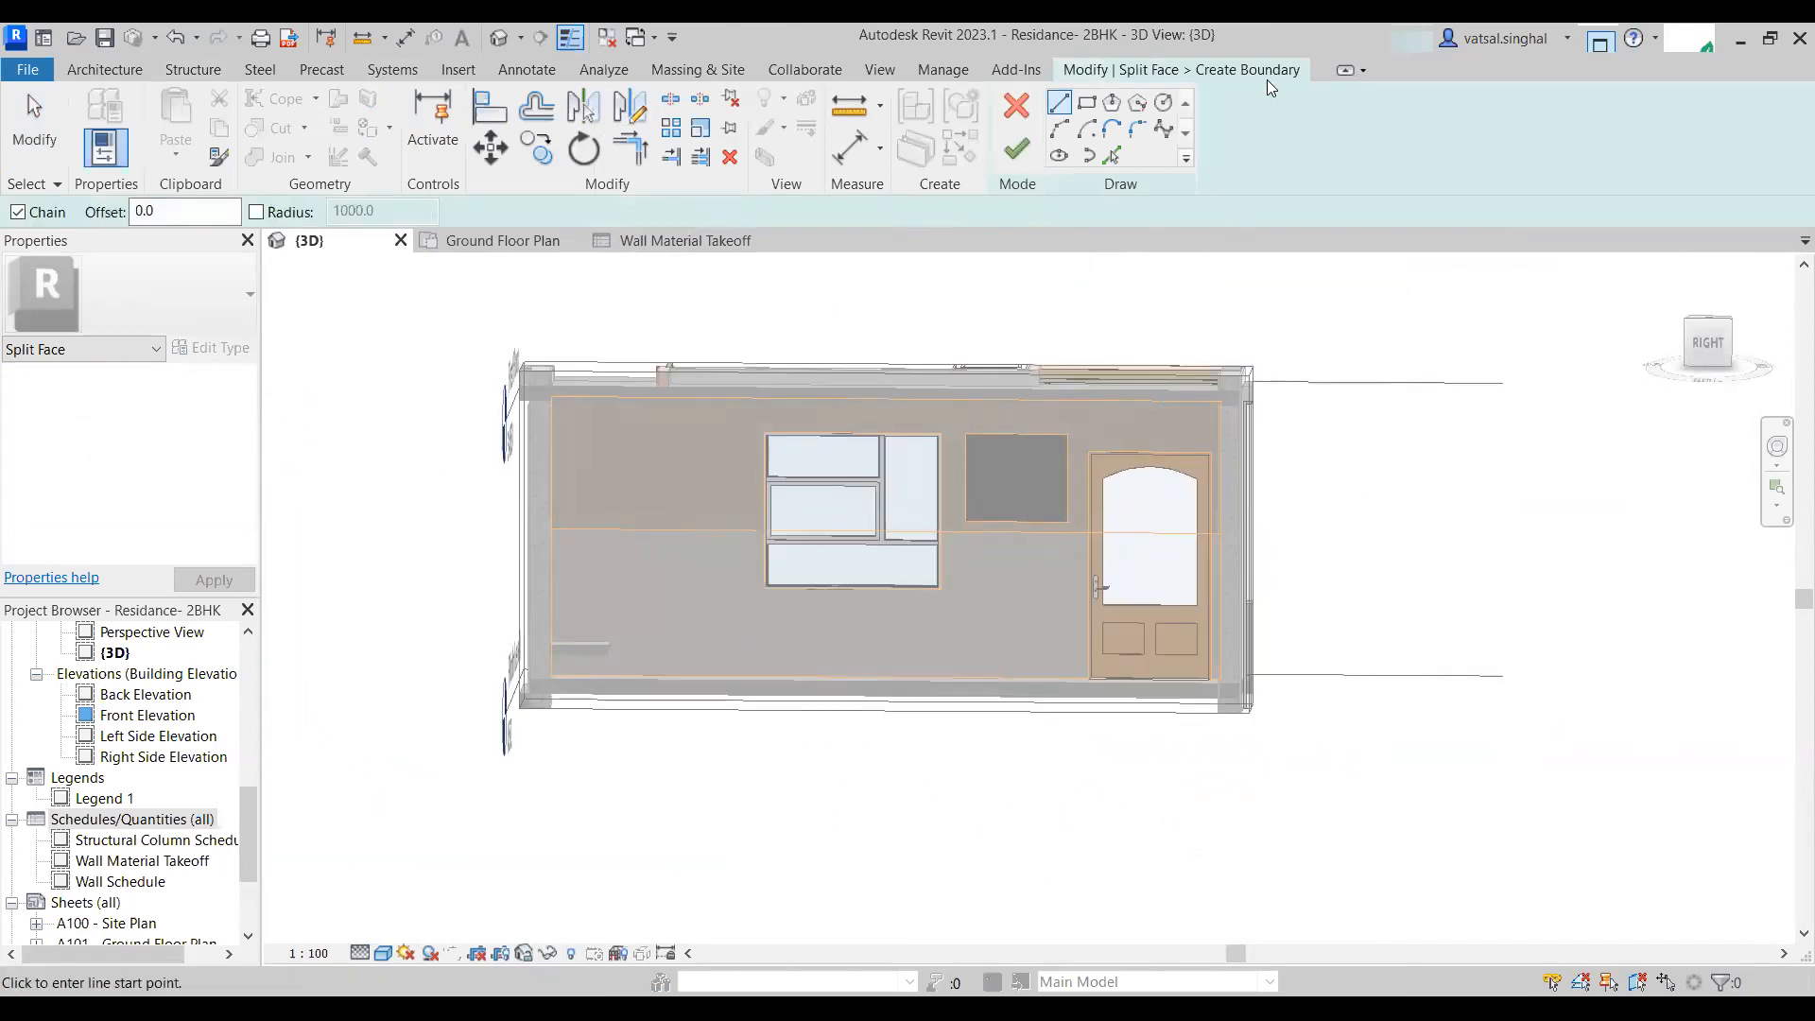
{"action": "scroll", "coordinate": [599, 425], "scroll_direction": "up", "scroll_amount": 3}
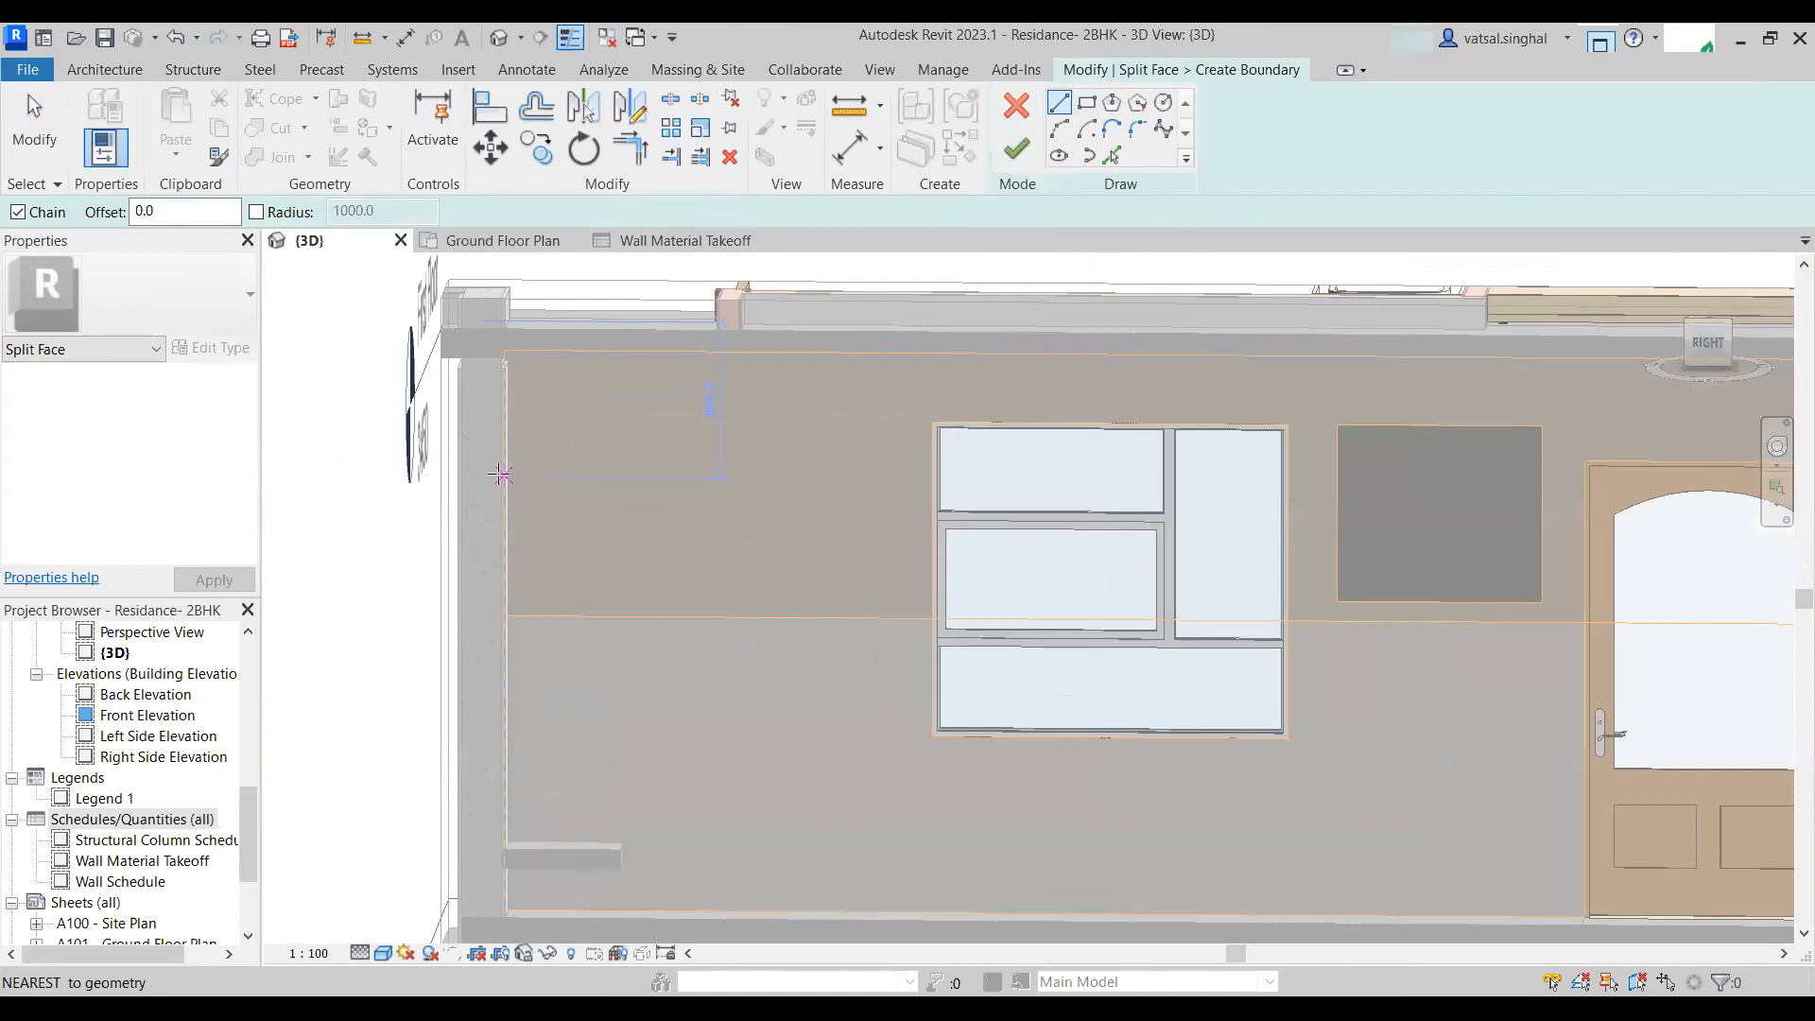
{"action": "left_click", "coordinate": [504, 477]}
{"action": "scroll", "coordinate": [643, 484], "scroll_direction": "down", "scroll_amount": 2}
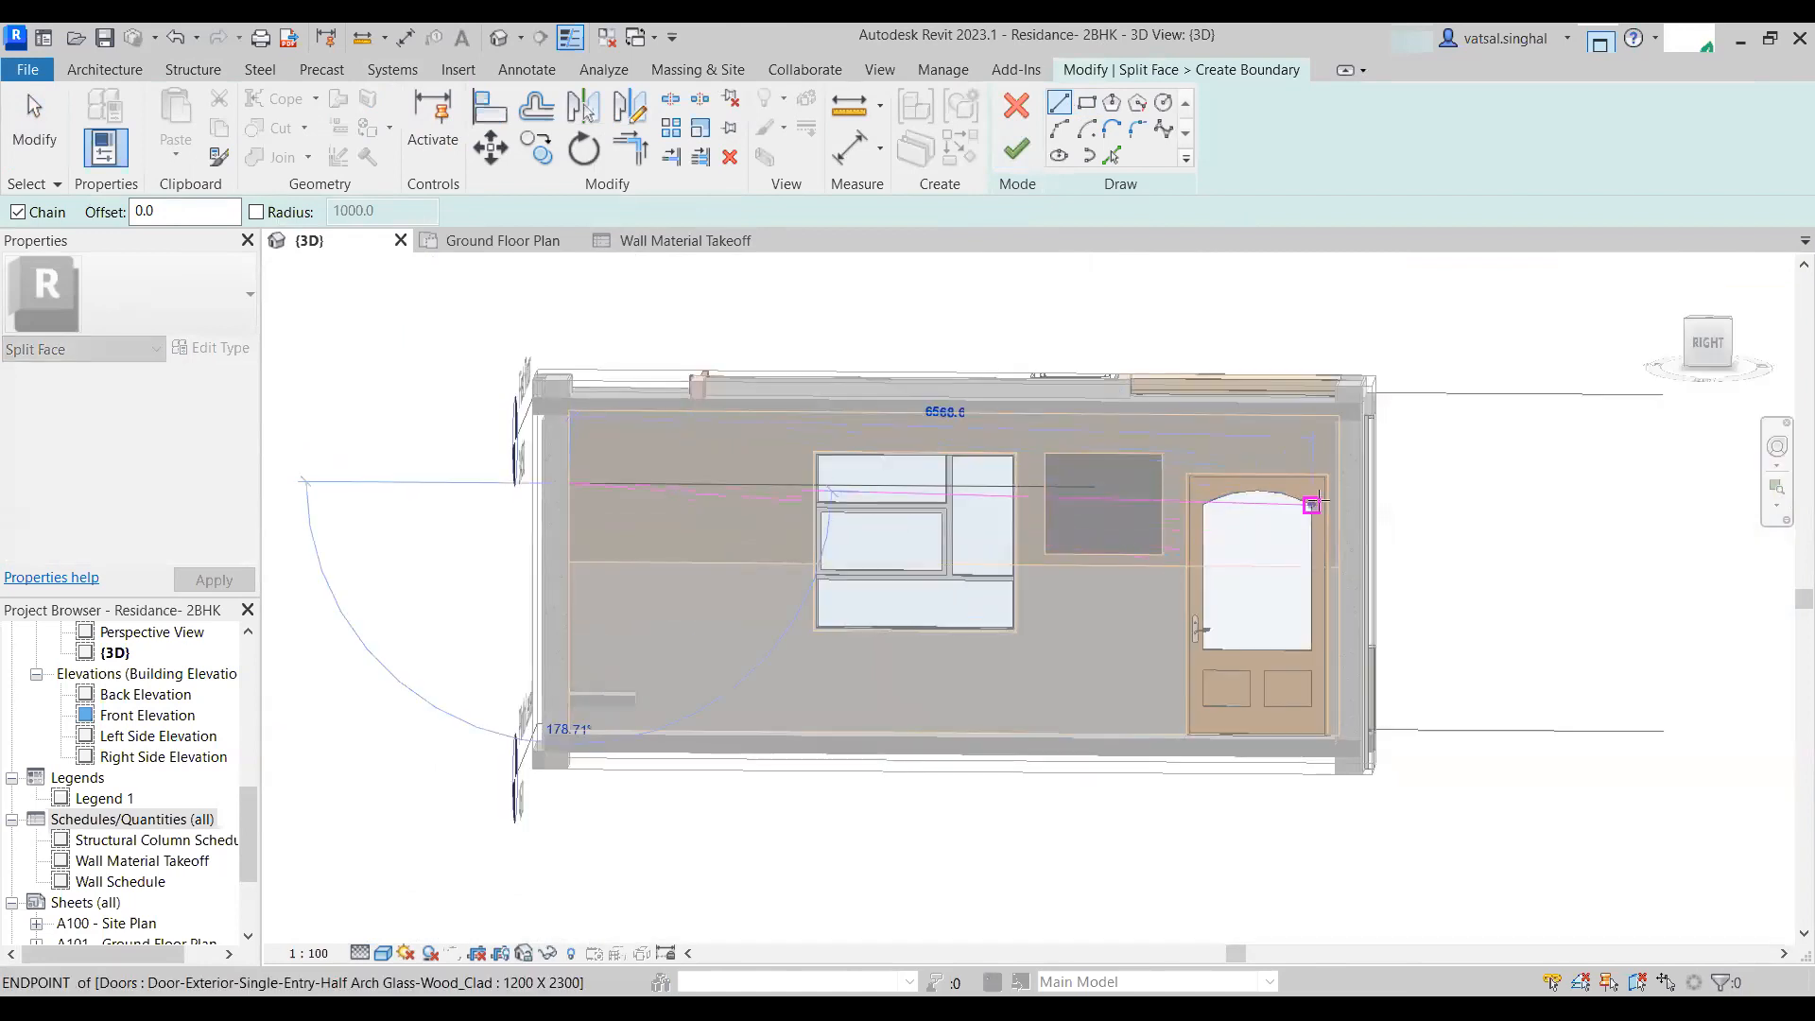
{"action": "left_click", "coordinate": [1338, 489]}
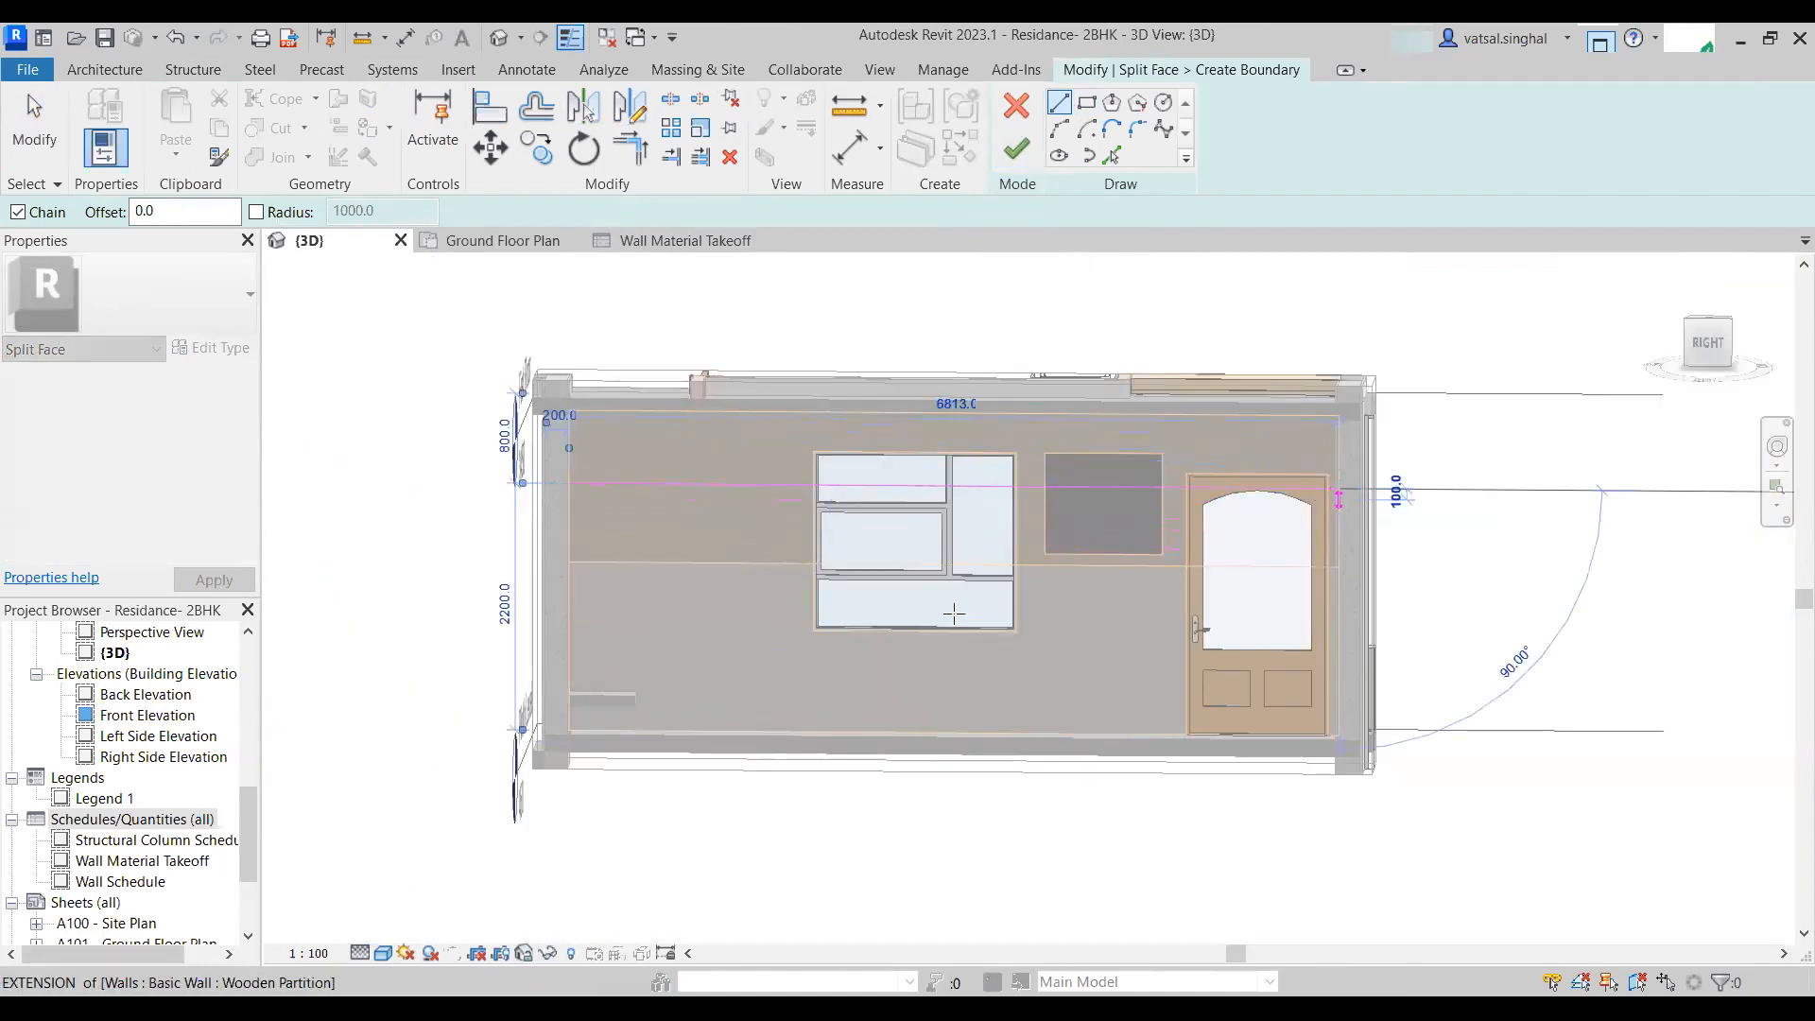
{"action": "left_click", "coordinate": [1017, 149]}
{"action": "key", "text": "Escape"}
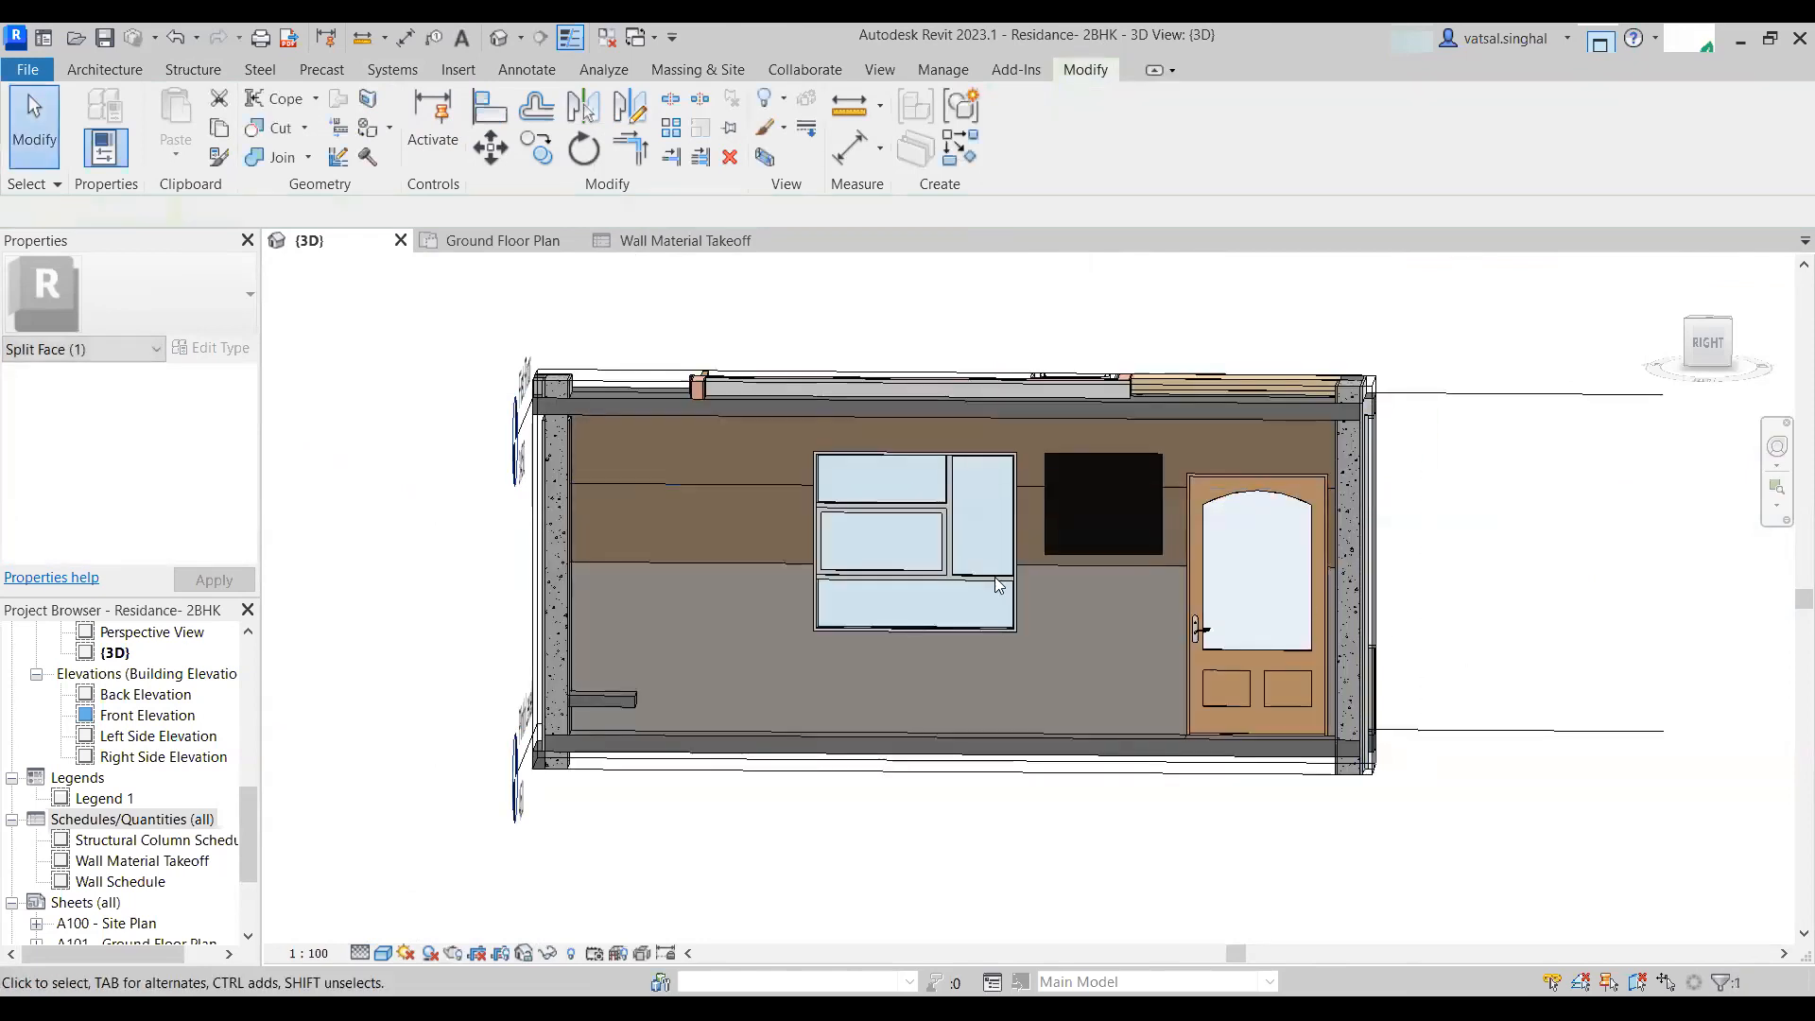
- Paint the upper split face of the wooden partition wall with the Parking Stripe material
{"action": "scroll", "coordinate": [716, 523], "scroll_direction": "up", "scroll_amount": 3}
{"action": "scroll", "coordinate": [822, 529], "scroll_direction": "down", "scroll_amount": 3}
{"action": "middle_click_drag", "start_coordinate": [899, 563], "coordinate": [805, 547], "text": "shift"}
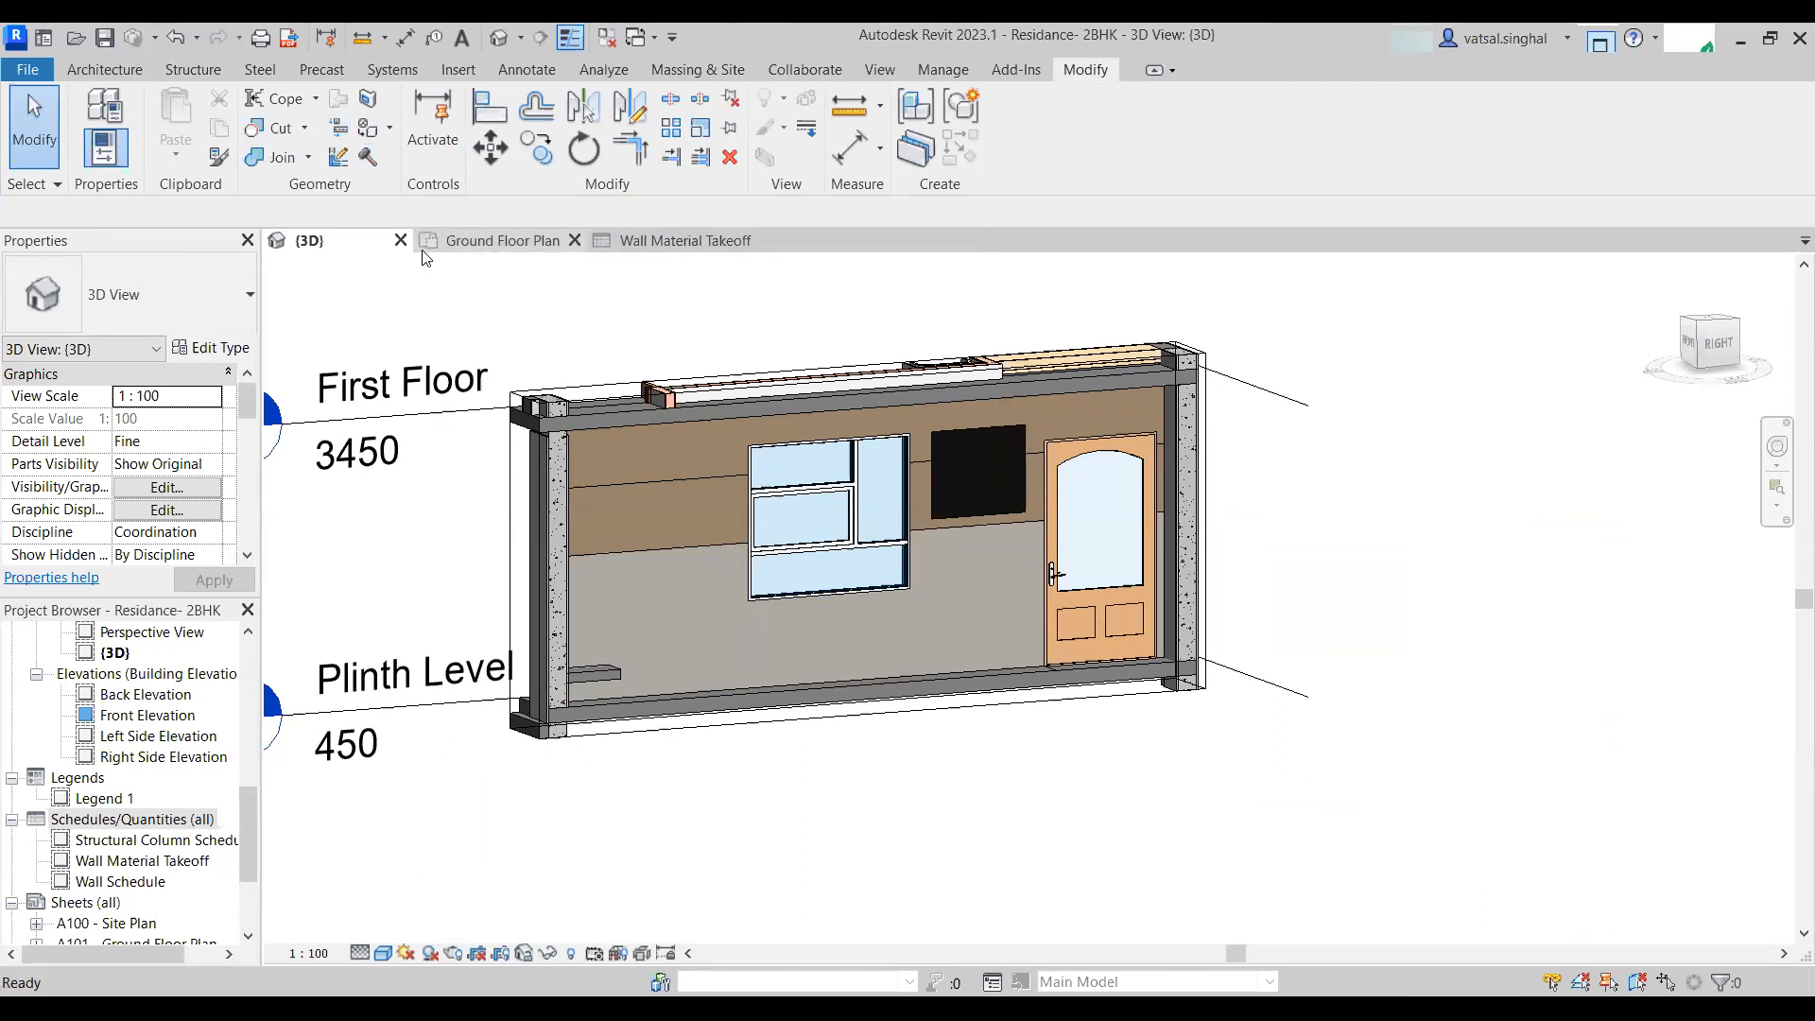
{"action": "left_click", "coordinate": [369, 132]}
{"action": "scroll", "coordinate": [222, 454], "scroll_direction": "down", "scroll_amount": 2}
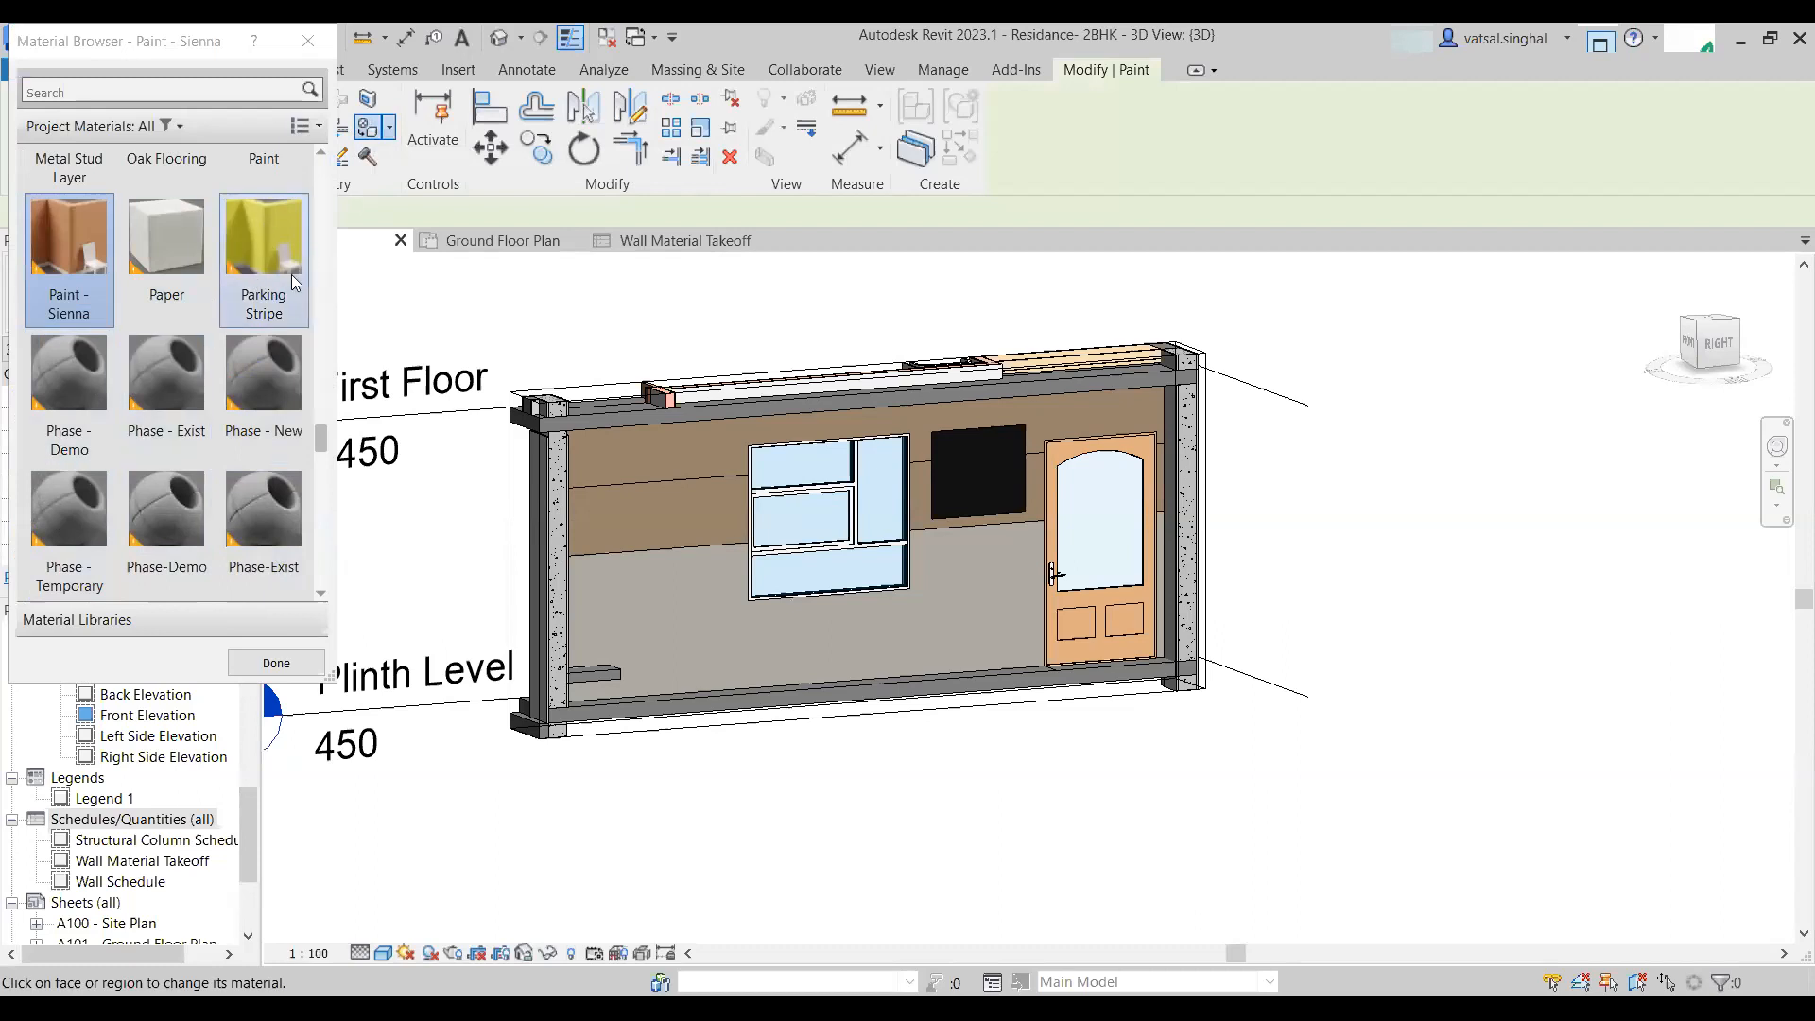
{"action": "left_click", "coordinate": [281, 249]}
{"action": "left_click", "coordinate": [658, 503]}
{"action": "left_click", "coordinate": [917, 513]}
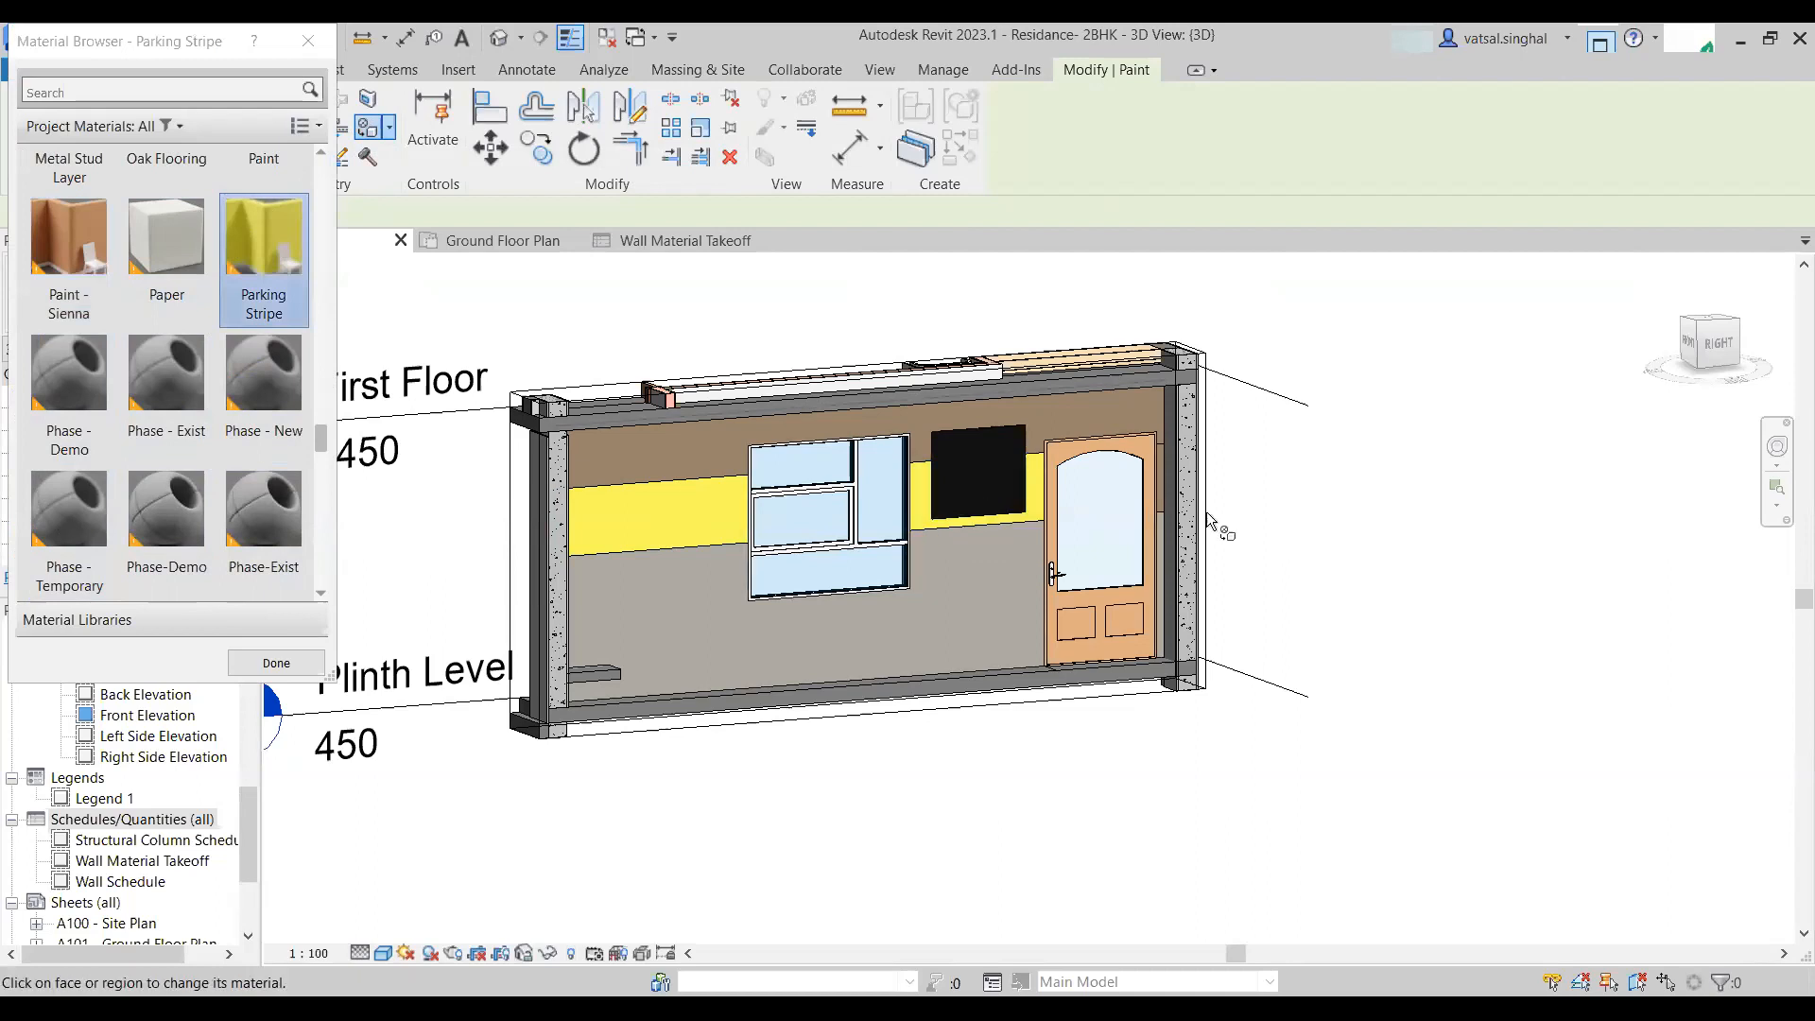
{"action": "scroll", "coordinate": [1164, 491], "scroll_direction": "up", "scroll_amount": 3}
{"action": "left_click", "coordinate": [1164, 491]}
{"action": "scroll", "coordinate": [898, 565], "scroll_direction": "down", "scroll_amount": 4}
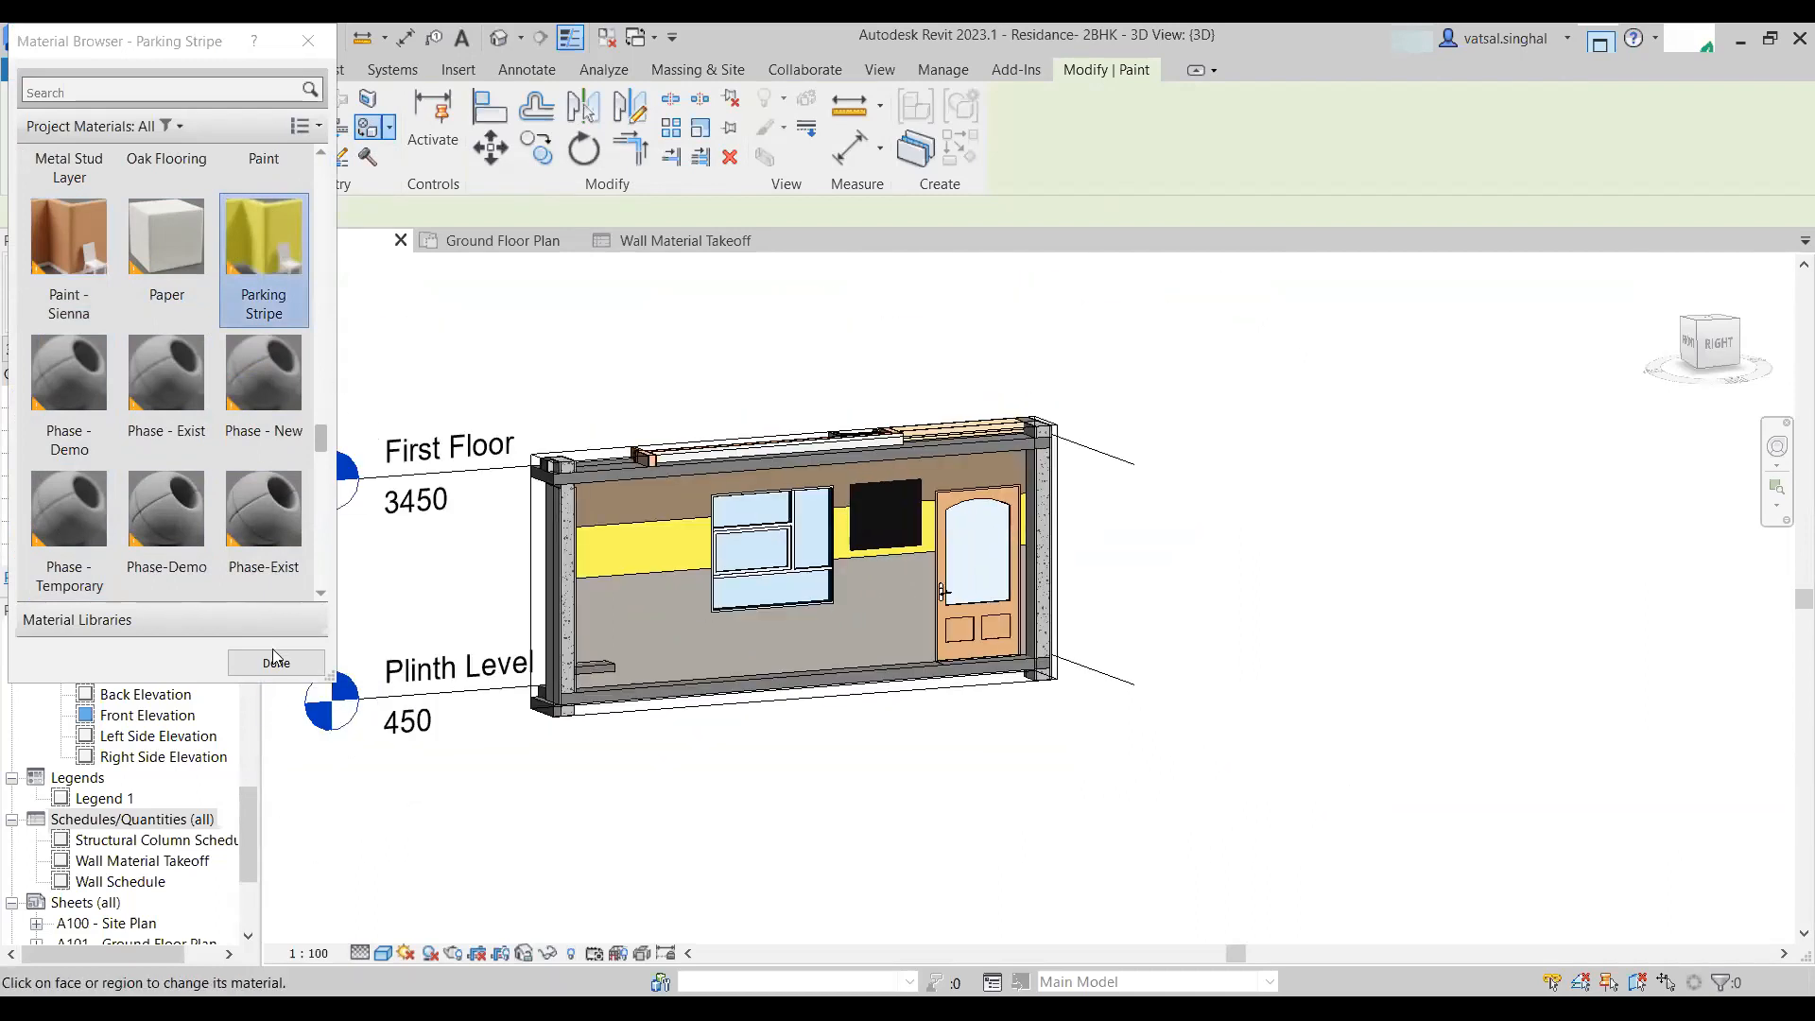
{"action": "key", "text": "Escape"}
- Return to the wall material takeoff and scroll through its material groups
{"action": "scroll", "coordinate": [584, 552], "scroll_direction": "up", "scroll_amount": 2}
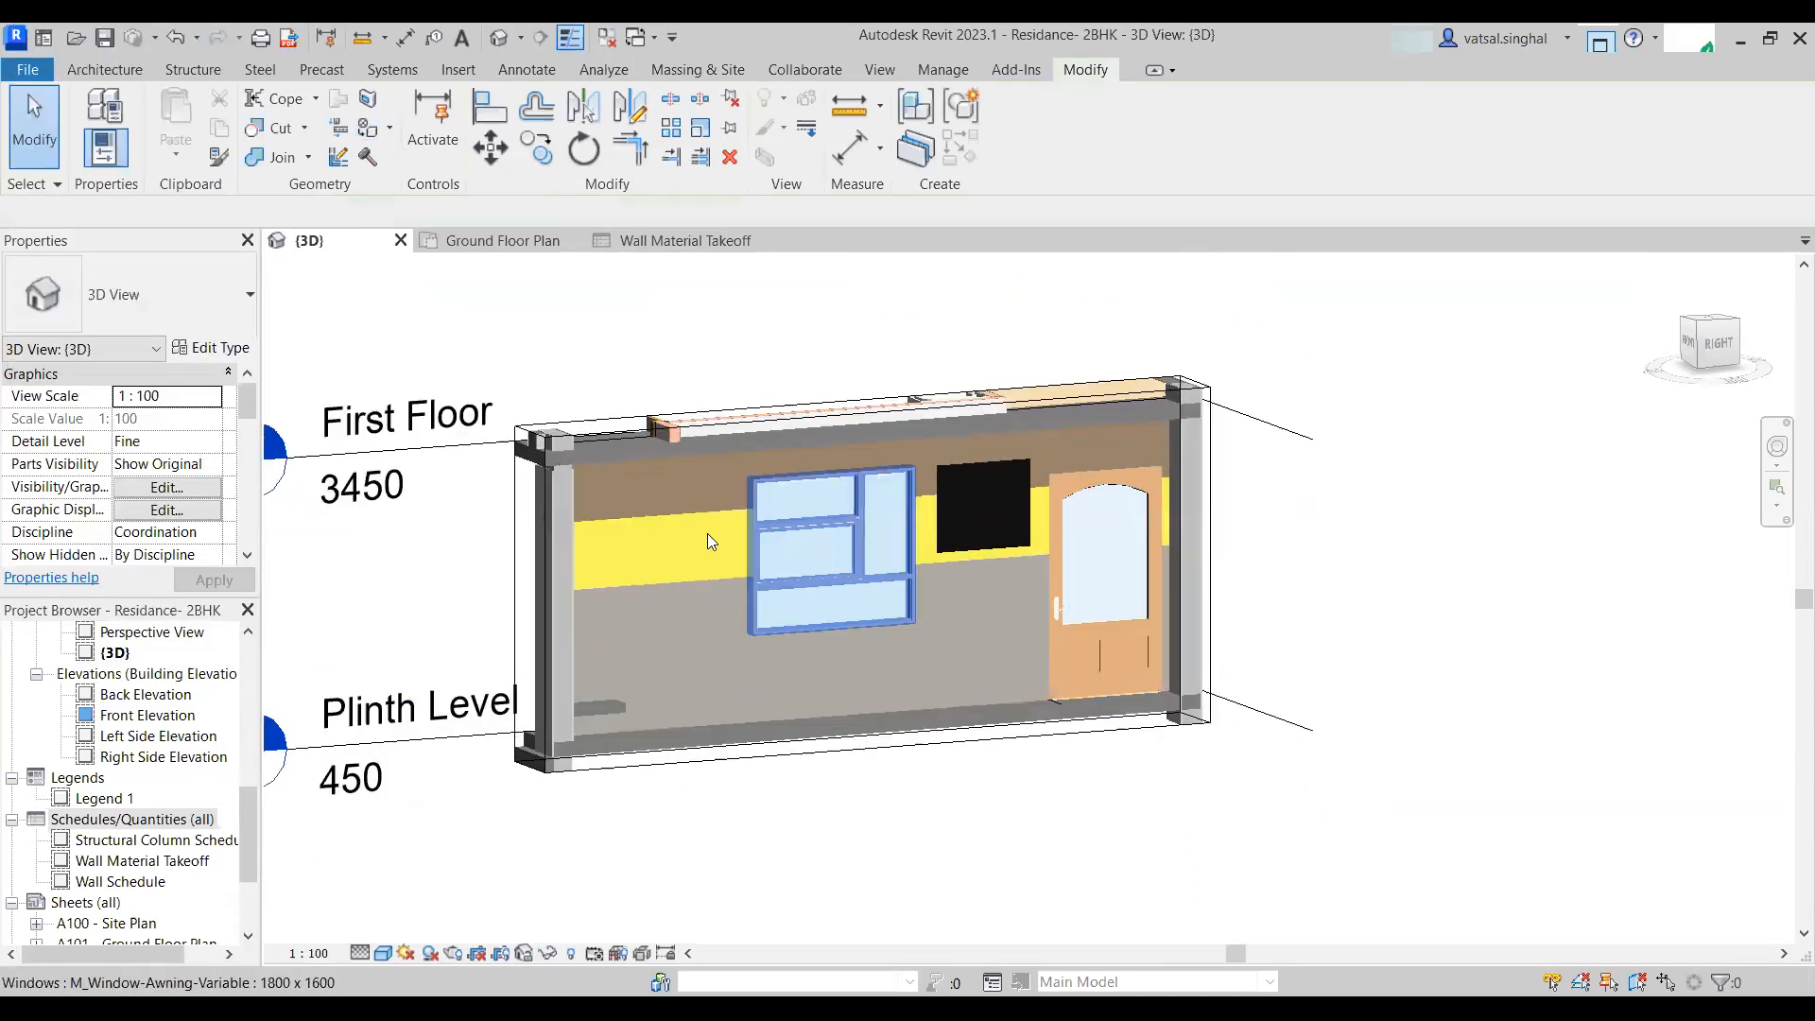
{"action": "left_click", "coordinate": [652, 246]}
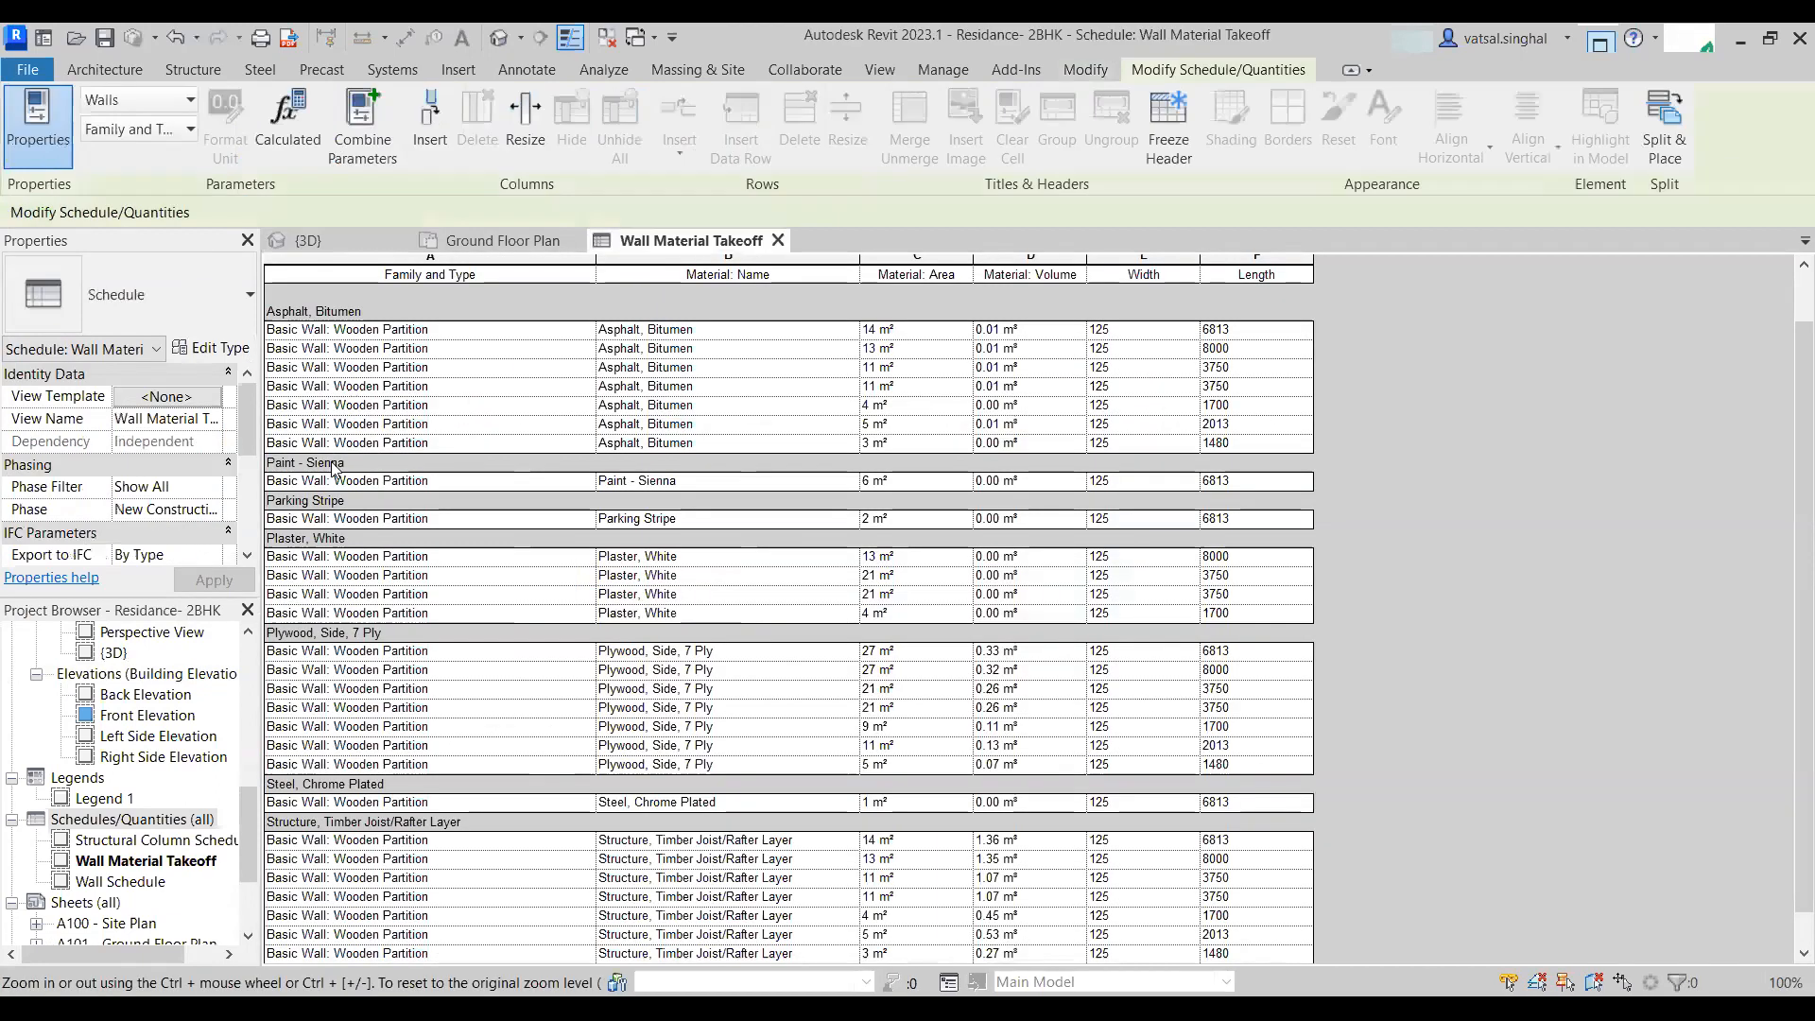
{"action": "scroll", "coordinate": [322, 599], "scroll_direction": "up", "scroll_amount": 1}
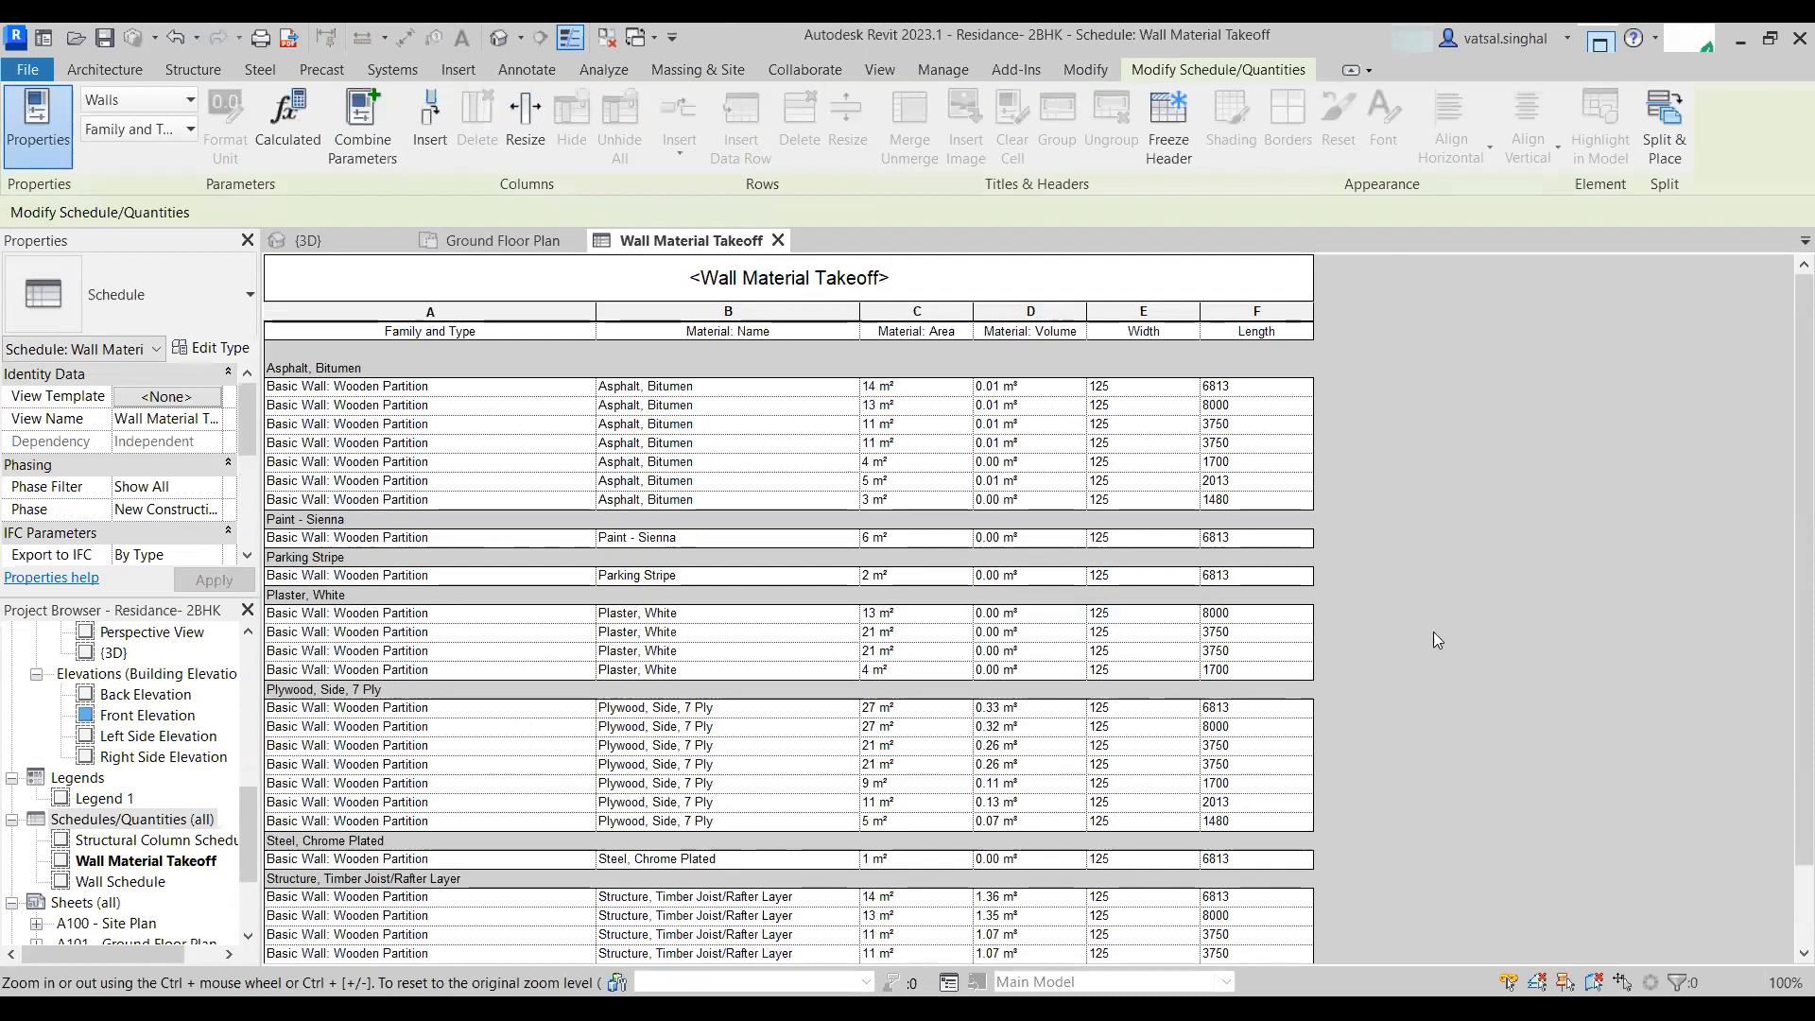
{"action": "scroll", "coordinate": [619, 704], "scroll_direction": "down", "scroll_amount": 2}
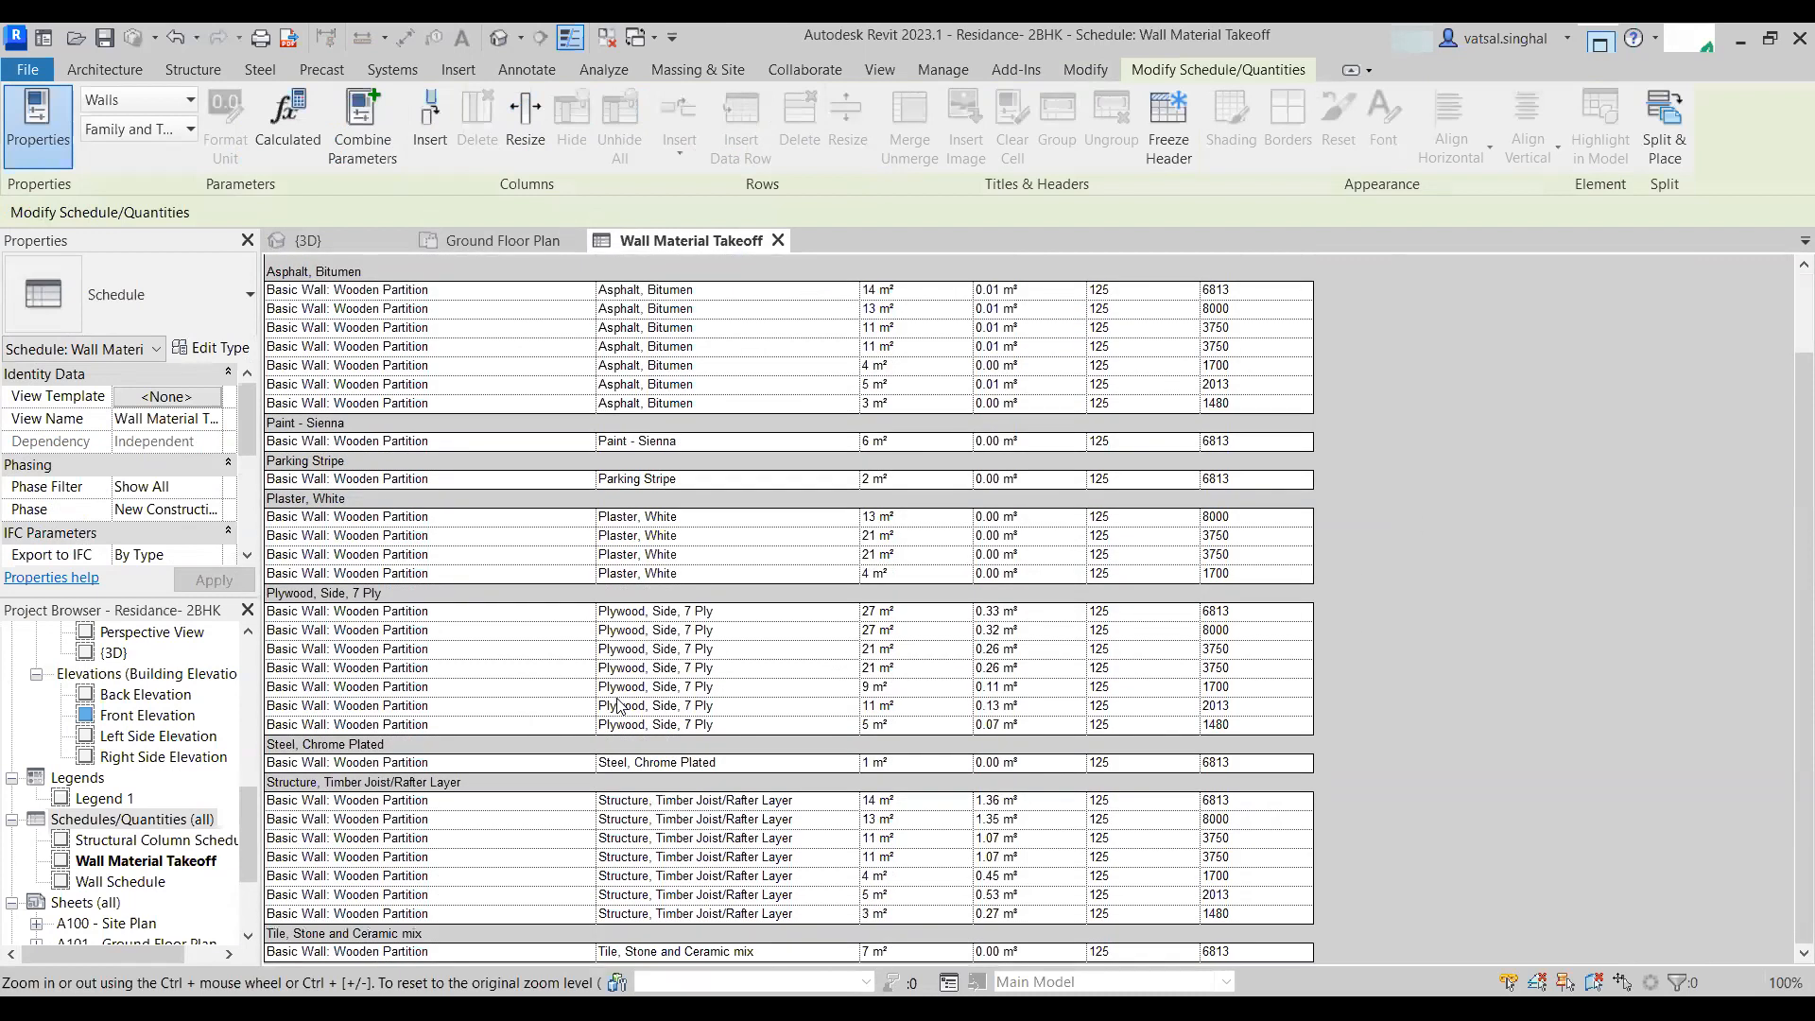
{"action": "scroll", "coordinate": [619, 704], "scroll_direction": "up", "scroll_amount": 2}
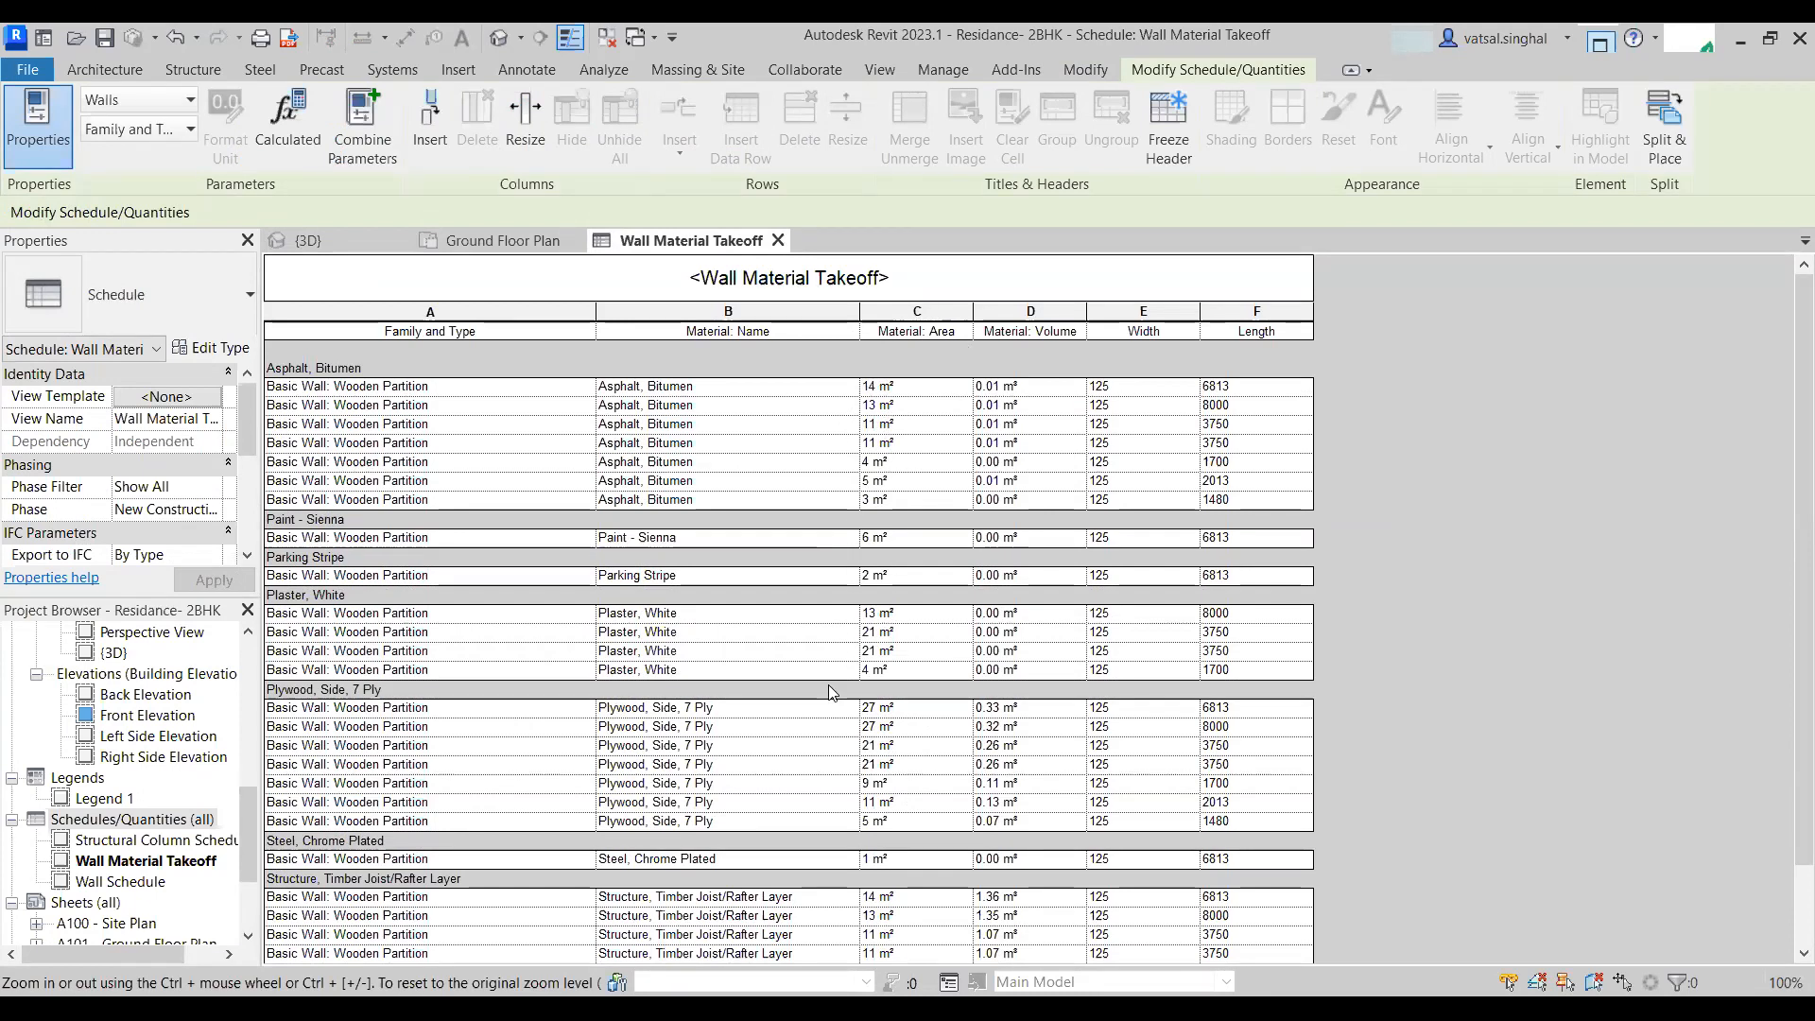
{"action": "scroll", "coordinate": [830, 692], "scroll_direction": "down", "scroll_amount": 2}
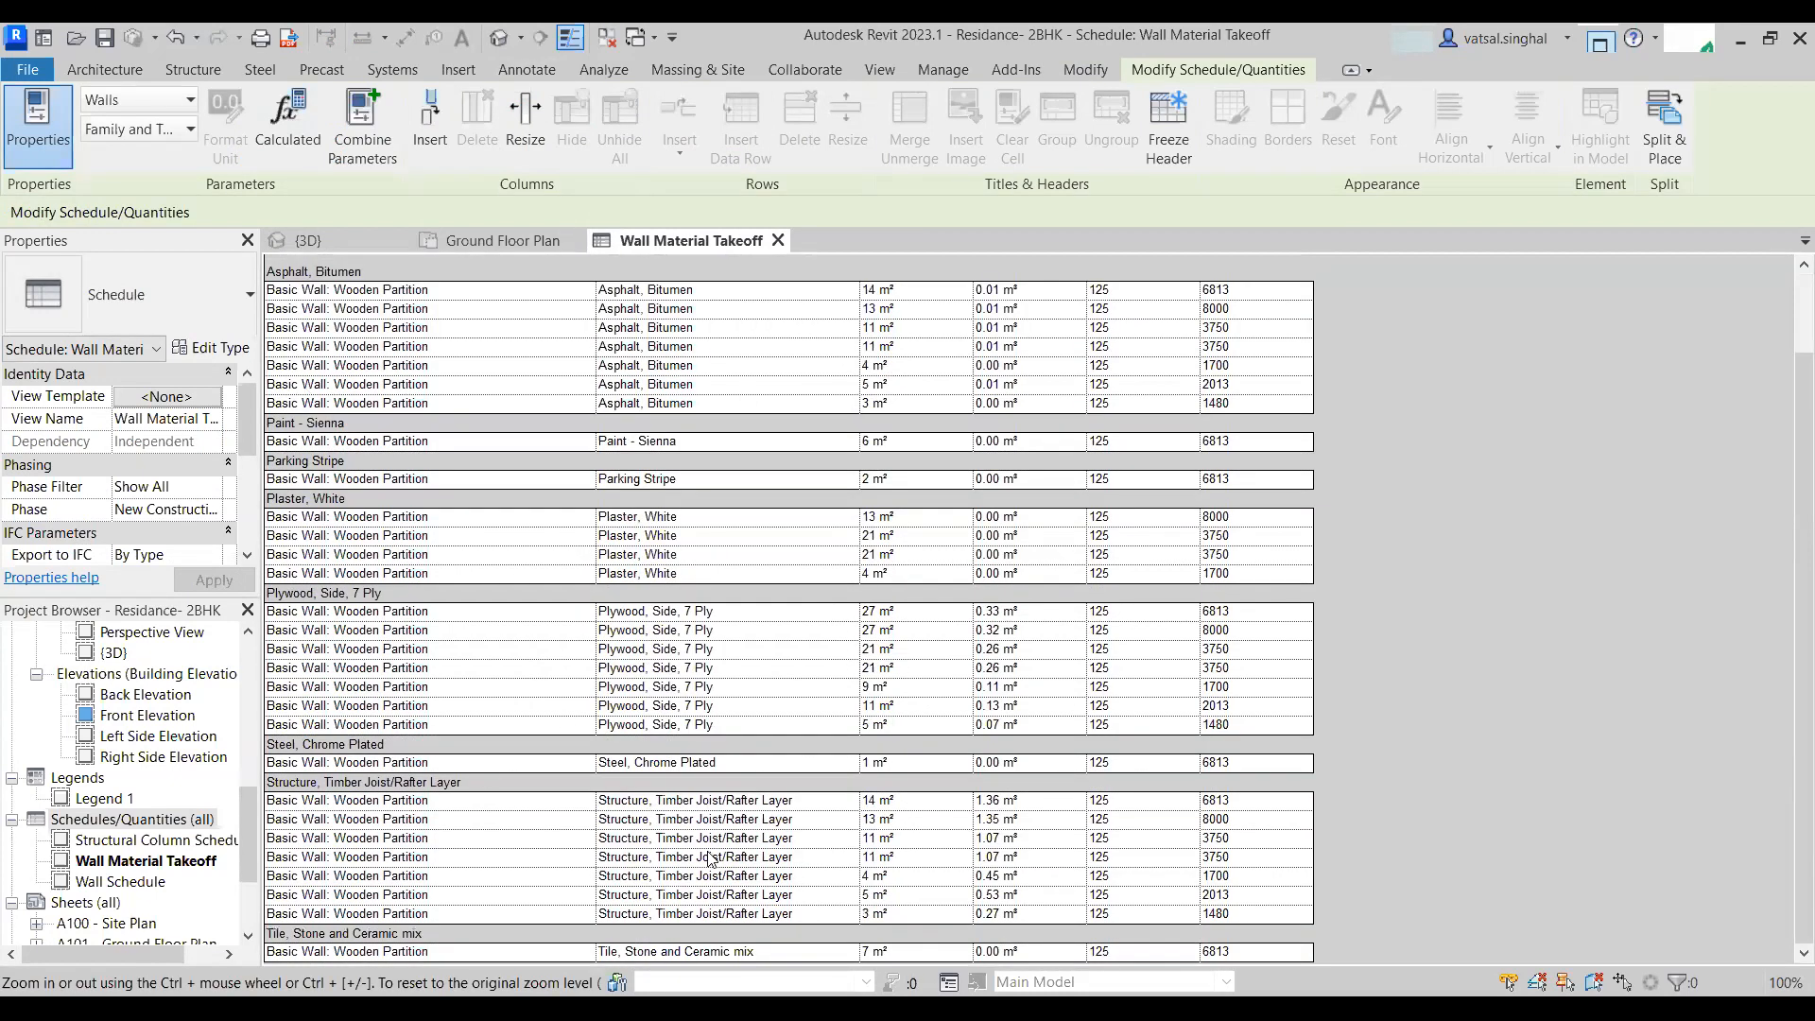
{"action": "scroll", "coordinate": [701, 471], "scroll_direction": "up", "scroll_amount": 2}
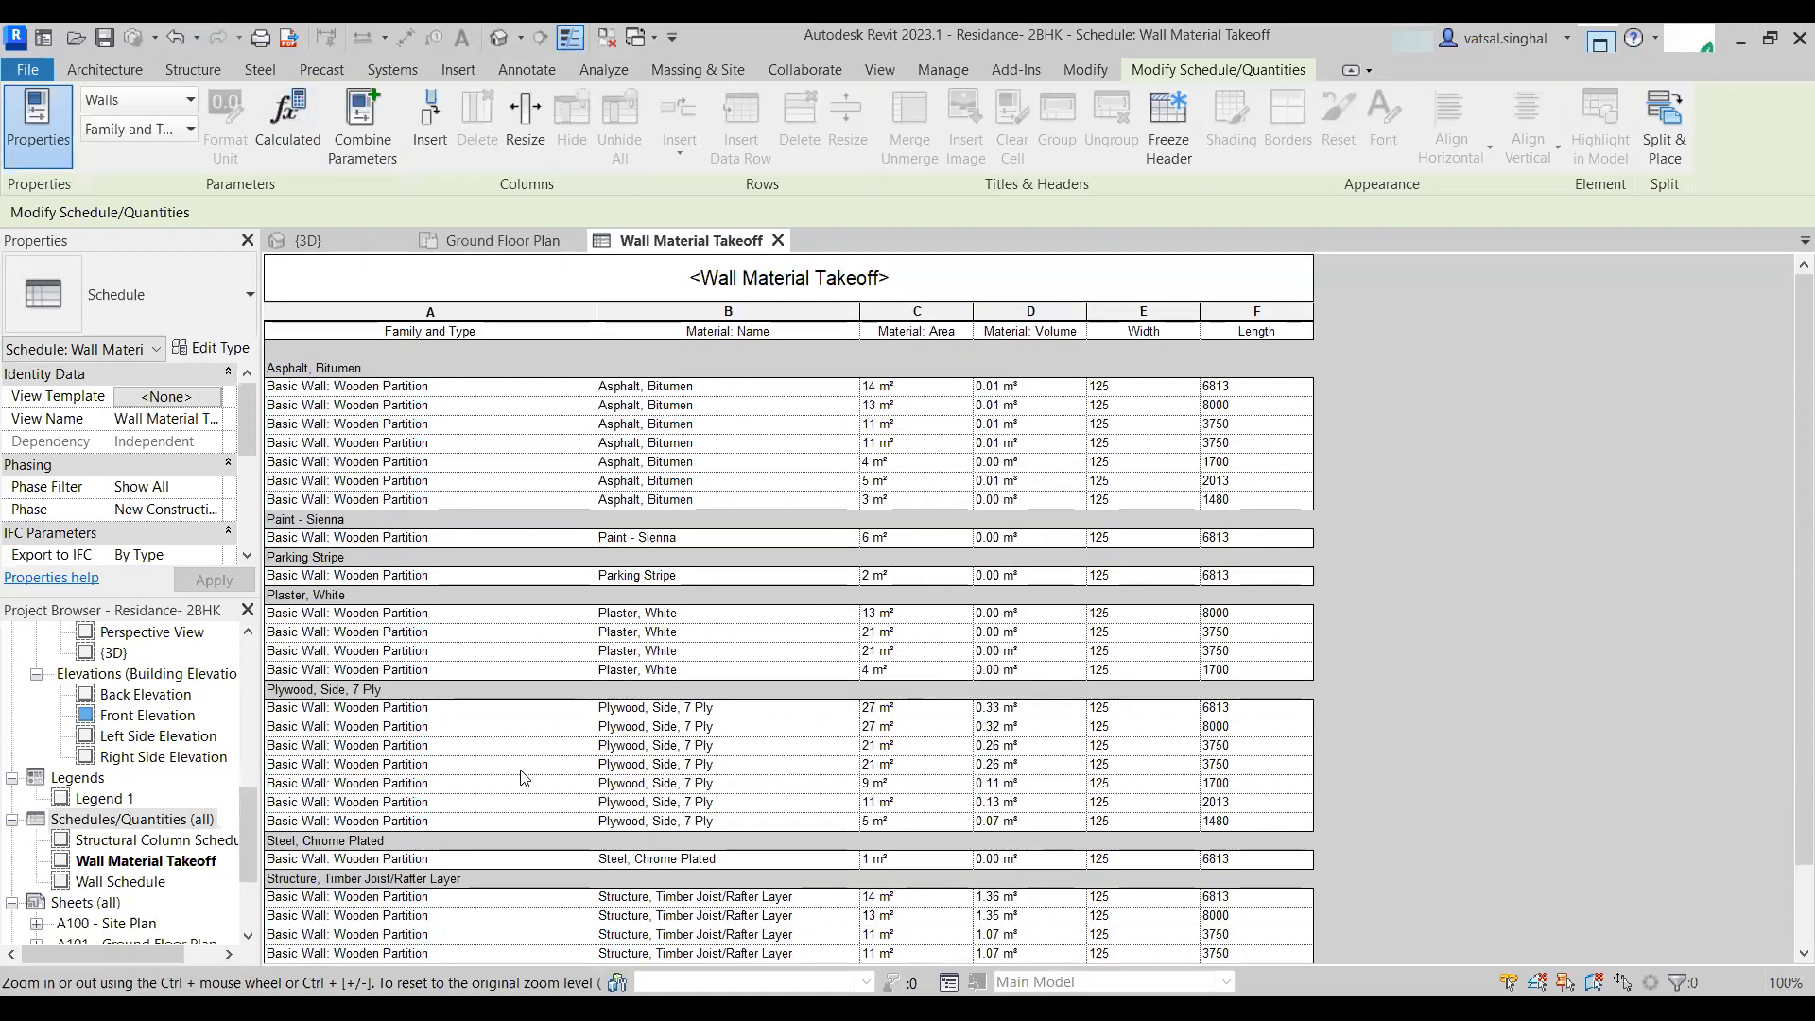
{"action": "scroll", "coordinate": [1075, 663], "scroll_direction": "down", "scroll_amount": 2}
{"action": "scroll", "coordinate": [416, 379], "scroll_direction": "up", "scroll_amount": 2}
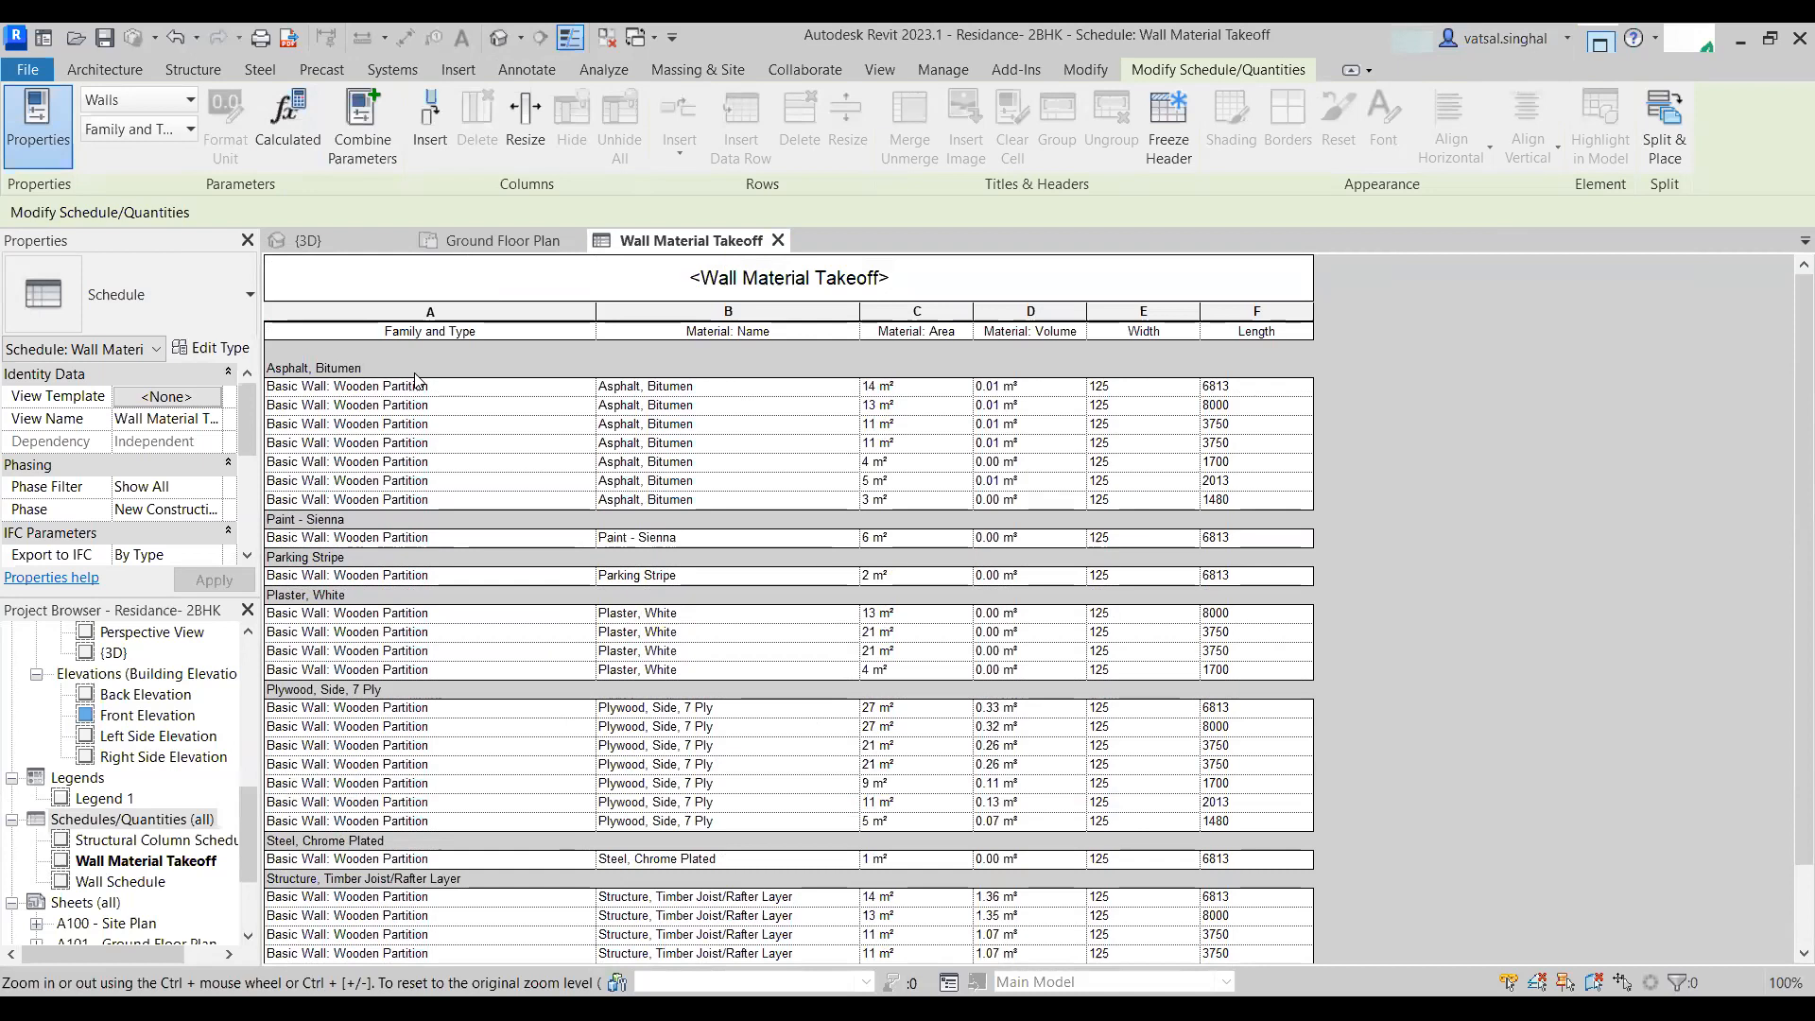
{"action": "scroll", "coordinate": [156, 832], "scroll_direction": "up", "scroll_amount": 3}
{"action": "scroll", "coordinate": [193, 864], "scroll_direction": "down", "scroll_amount": 4}
- Open the Wall Schedule from the project browser, then reopen the Wall Material Takeoff
{"action": "left_click", "coordinate": [129, 800]}
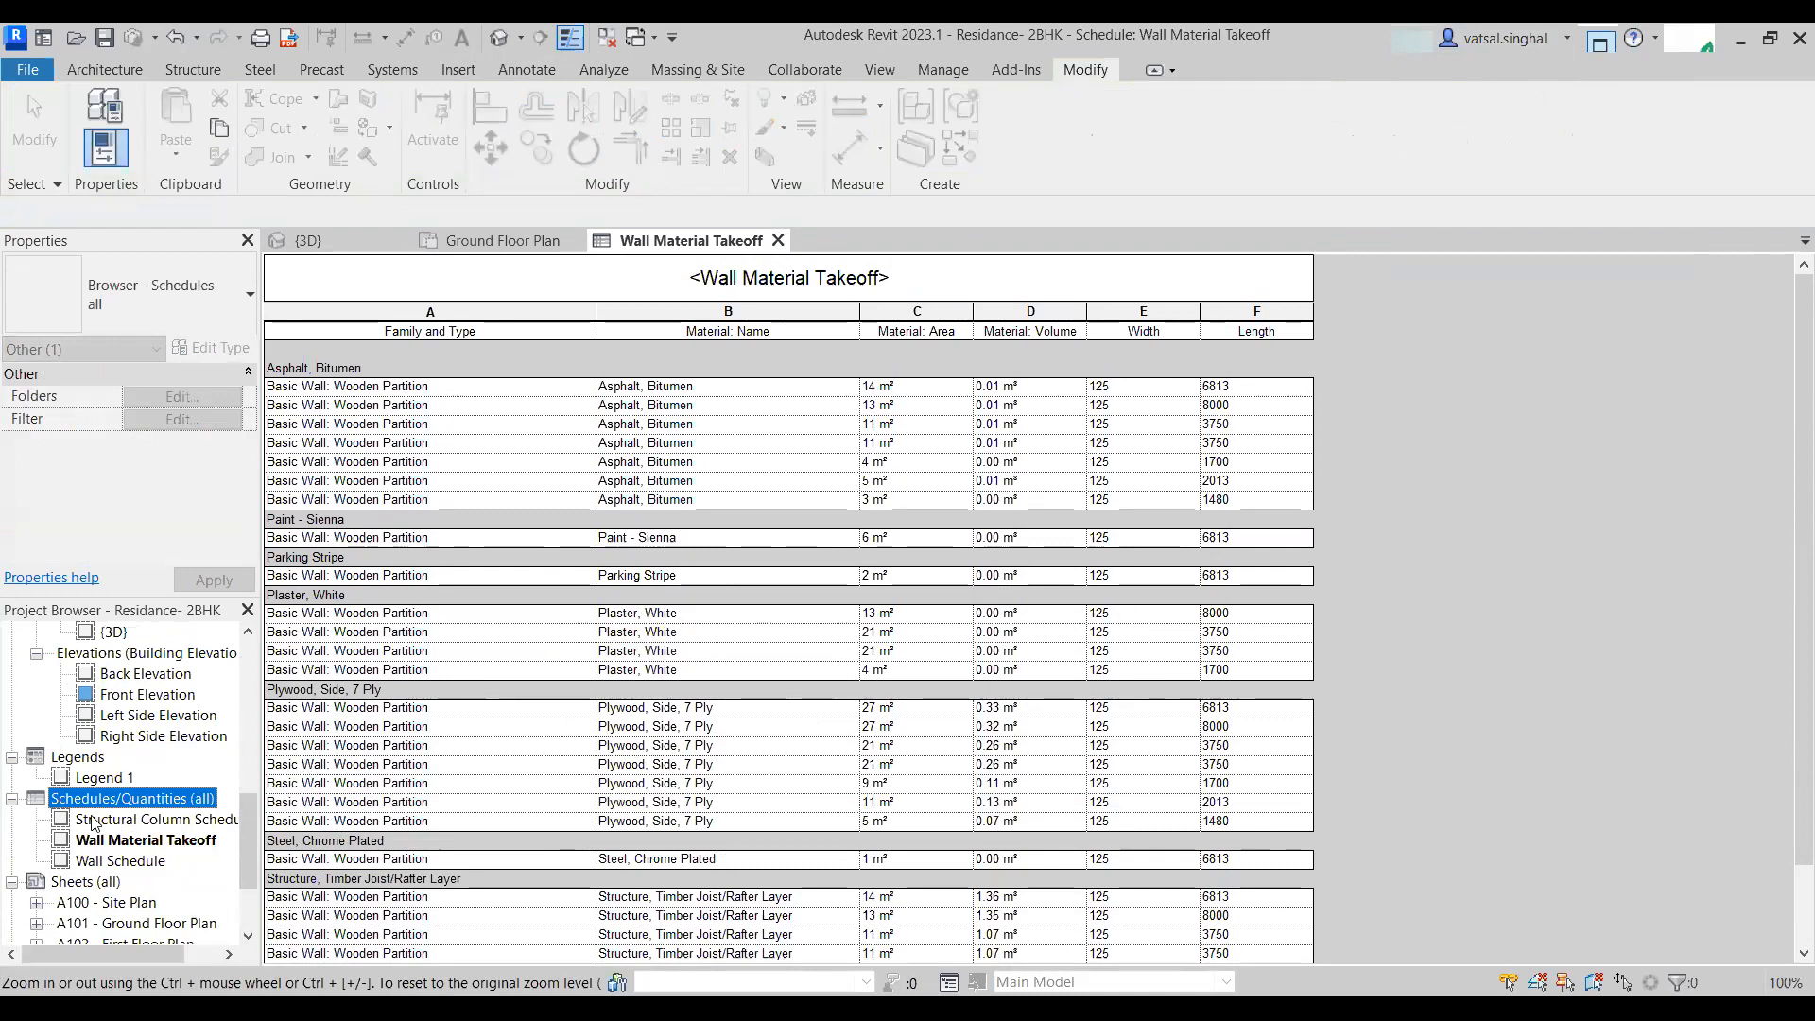
{"action": "double_click", "coordinate": [144, 860]}
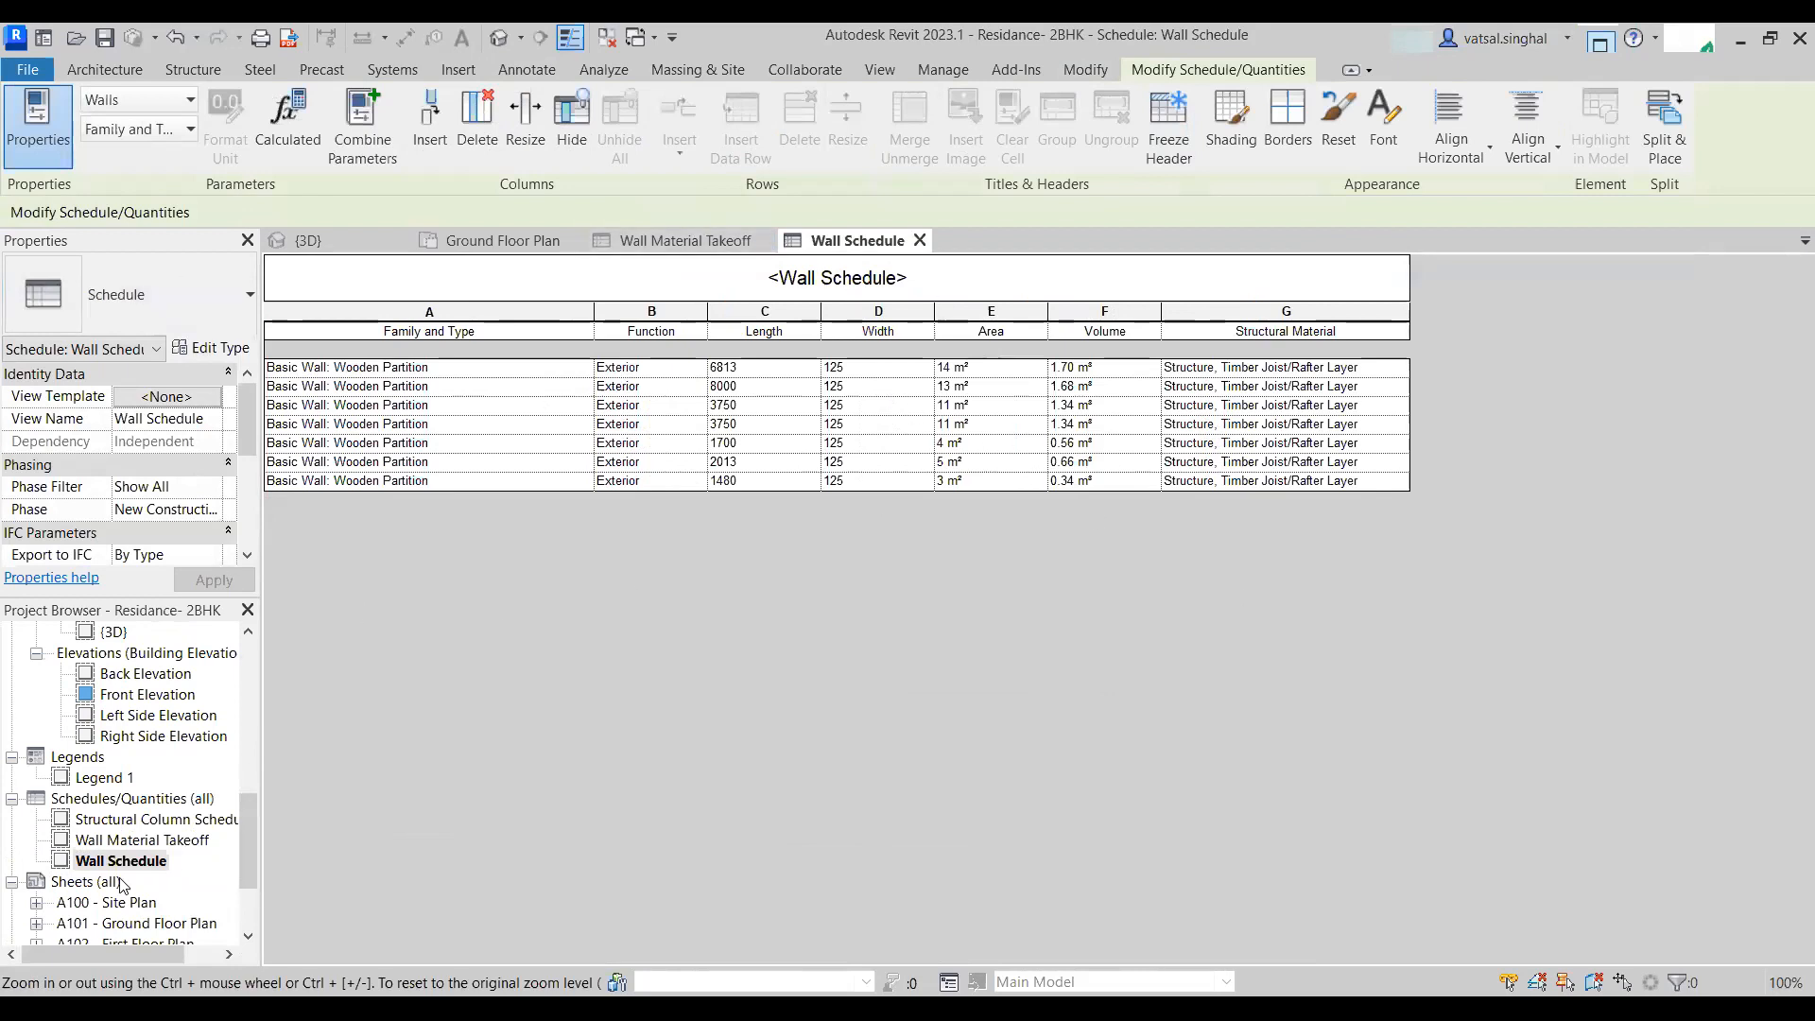
{"action": "left_click", "coordinate": [114, 840]}
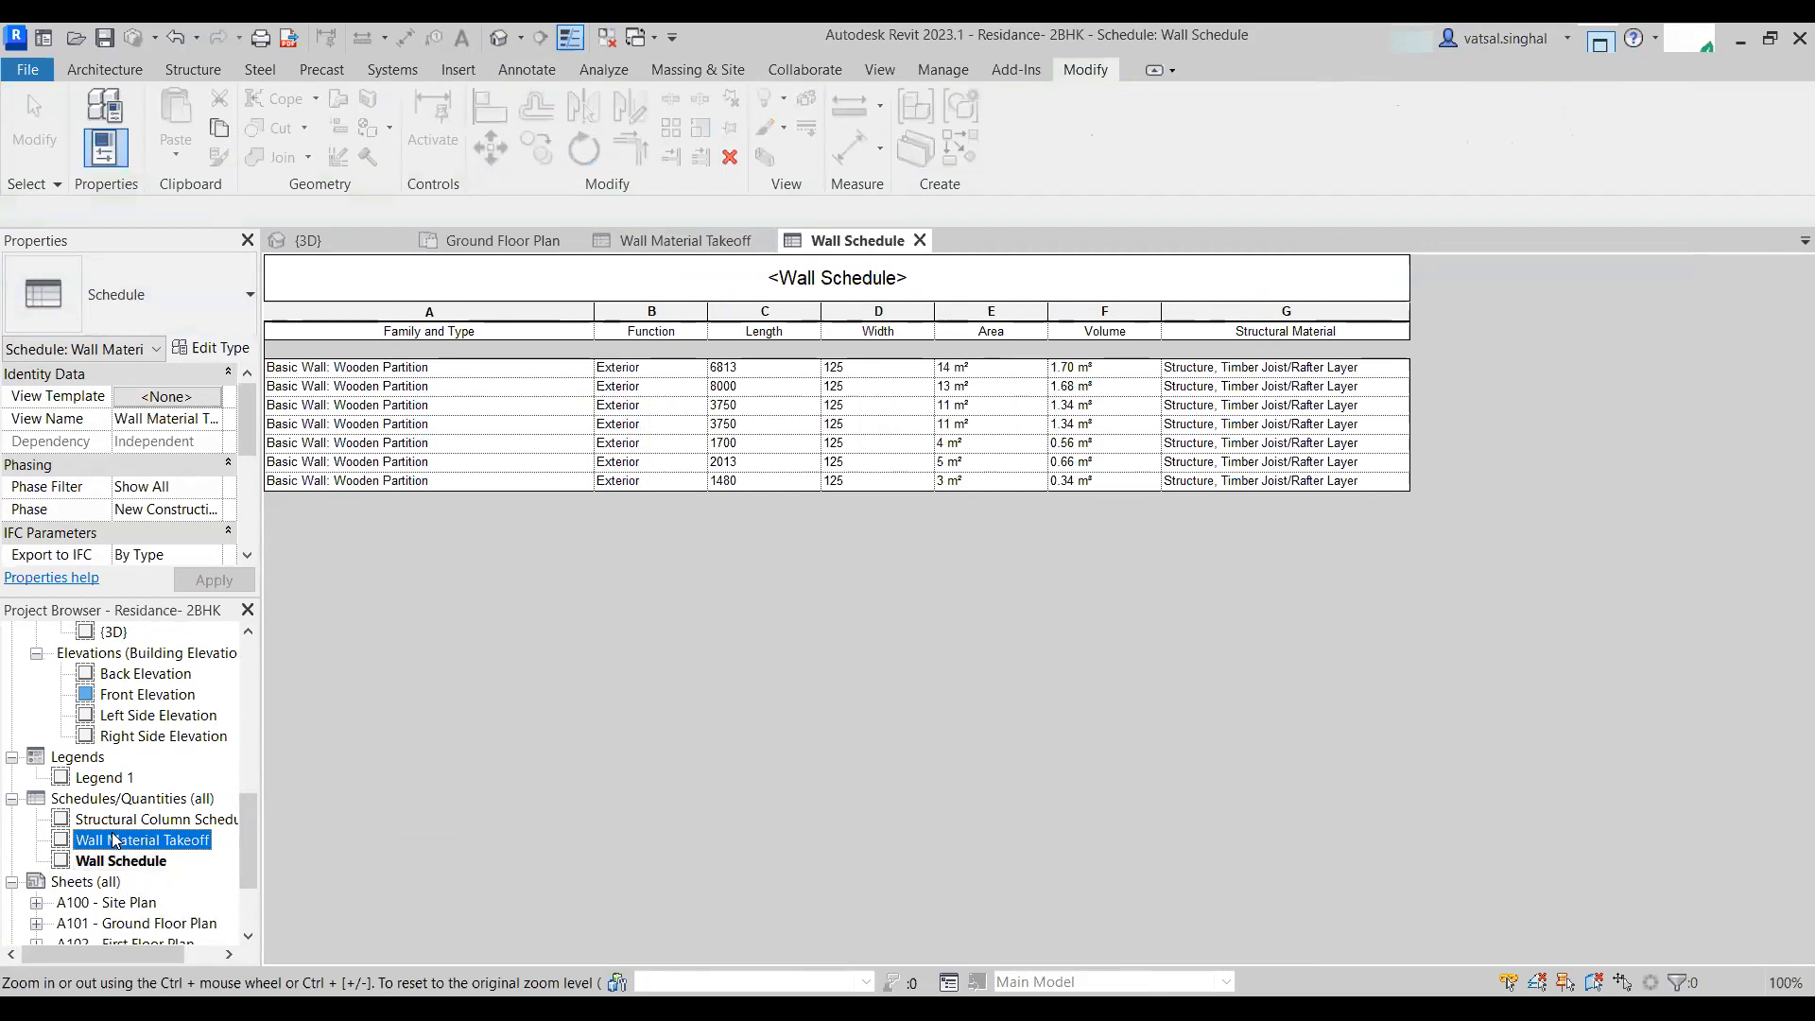
{"action": "double_click", "coordinate": [118, 839]}
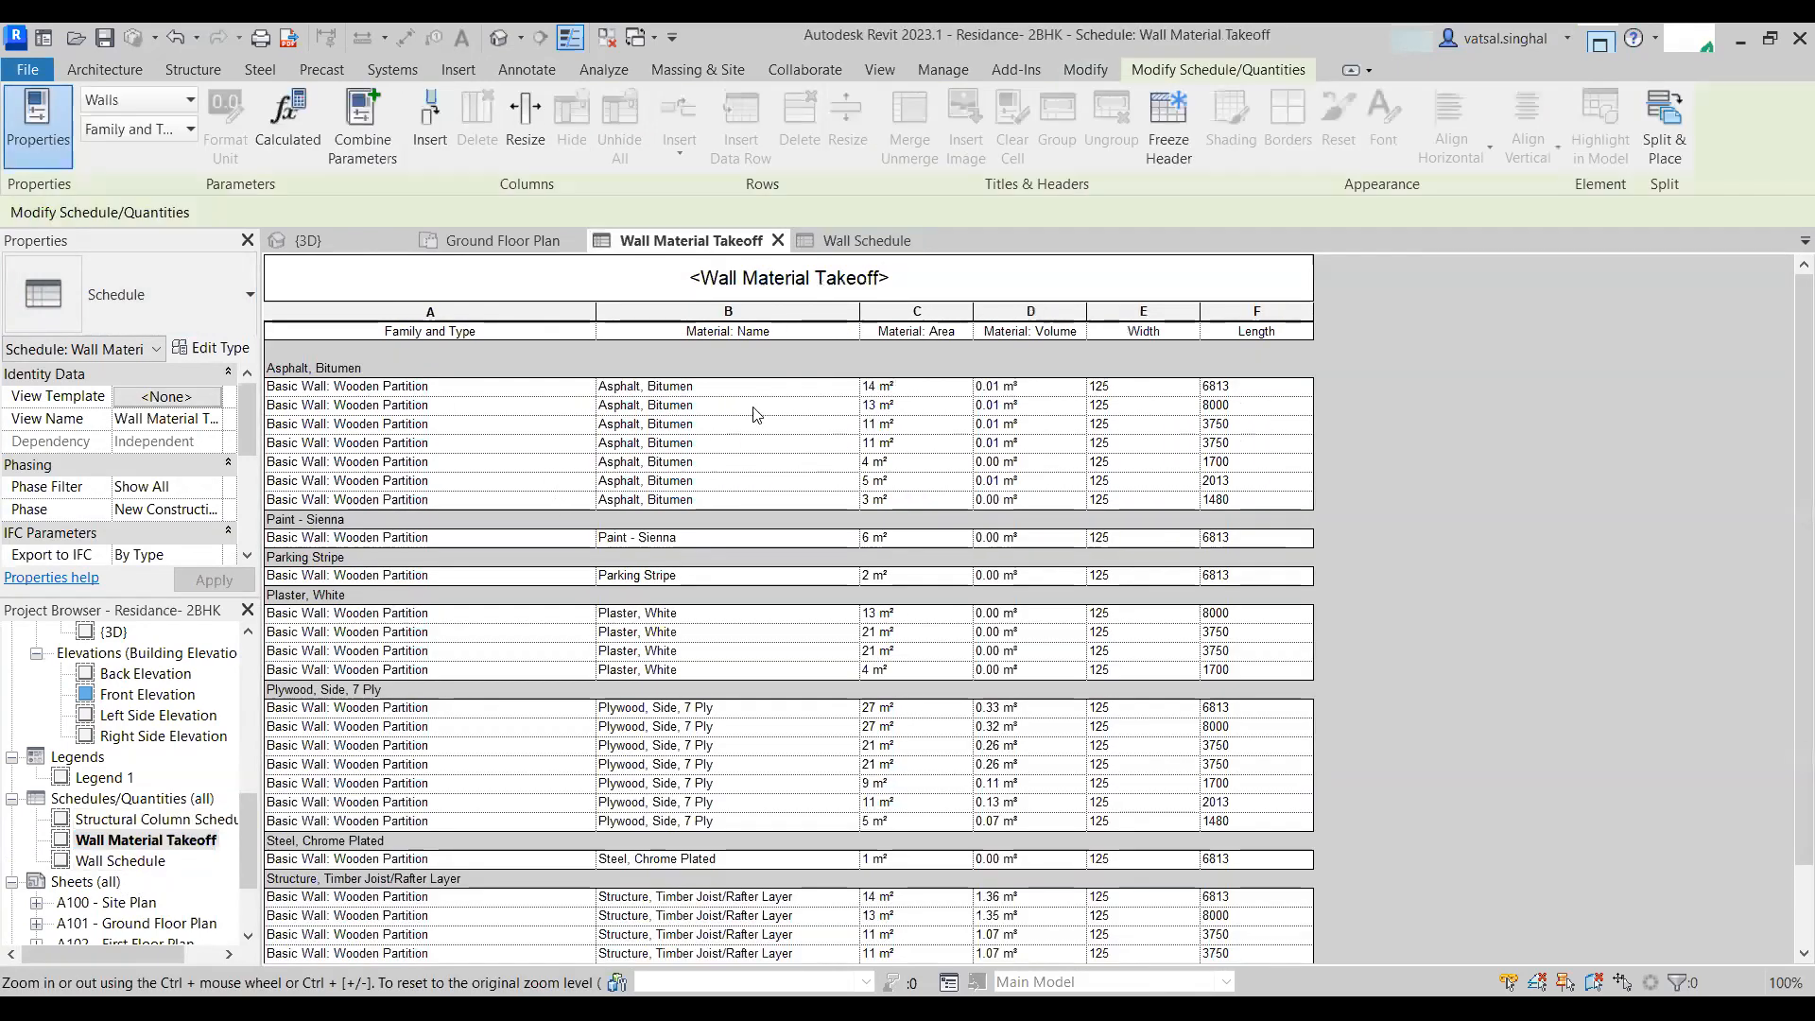
{"action": "scroll", "coordinate": [1023, 627], "scroll_direction": "down", "scroll_amount": 2}
{"action": "scroll", "coordinate": [1012, 746], "scroll_direction": "up", "scroll_amount": 2}
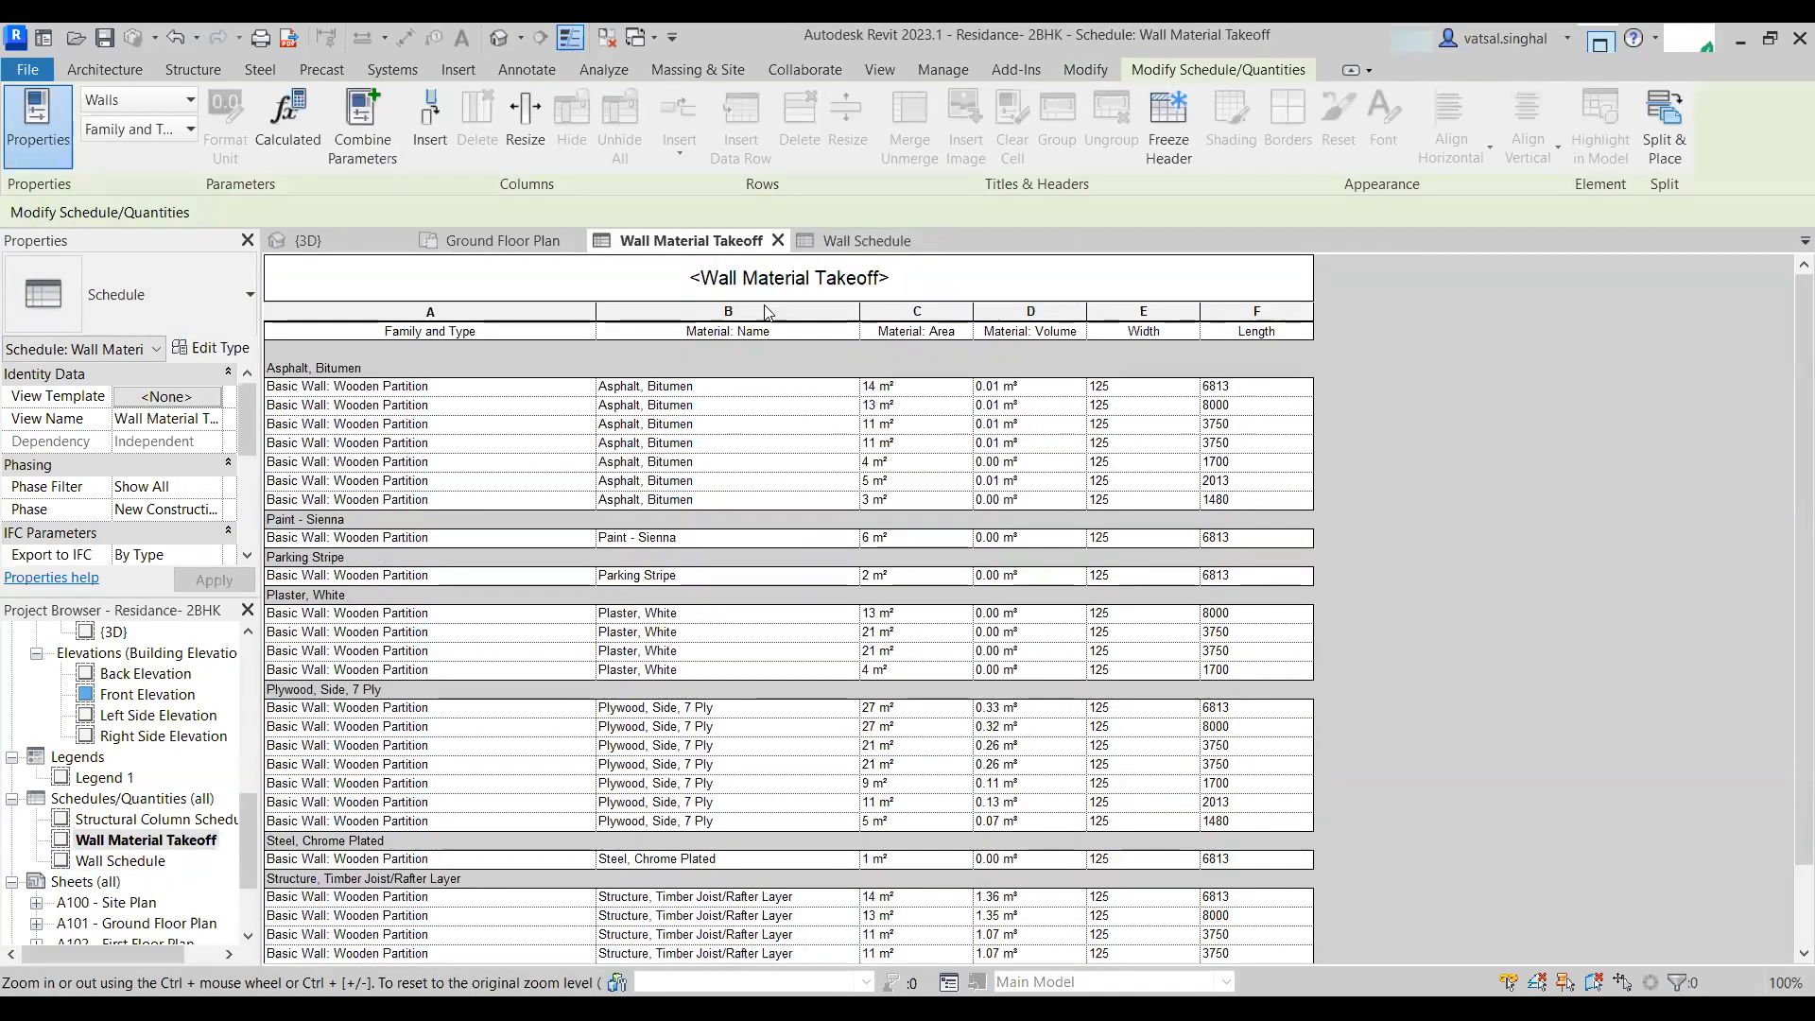
- Rename the wall material takeoff's title to Wooden Partition Material takeoff
{"action": "double_click", "coordinate": [887, 281]}
{"action": "left_click_drag", "start_coordinate": [896, 275], "coordinate": [612, 291]}
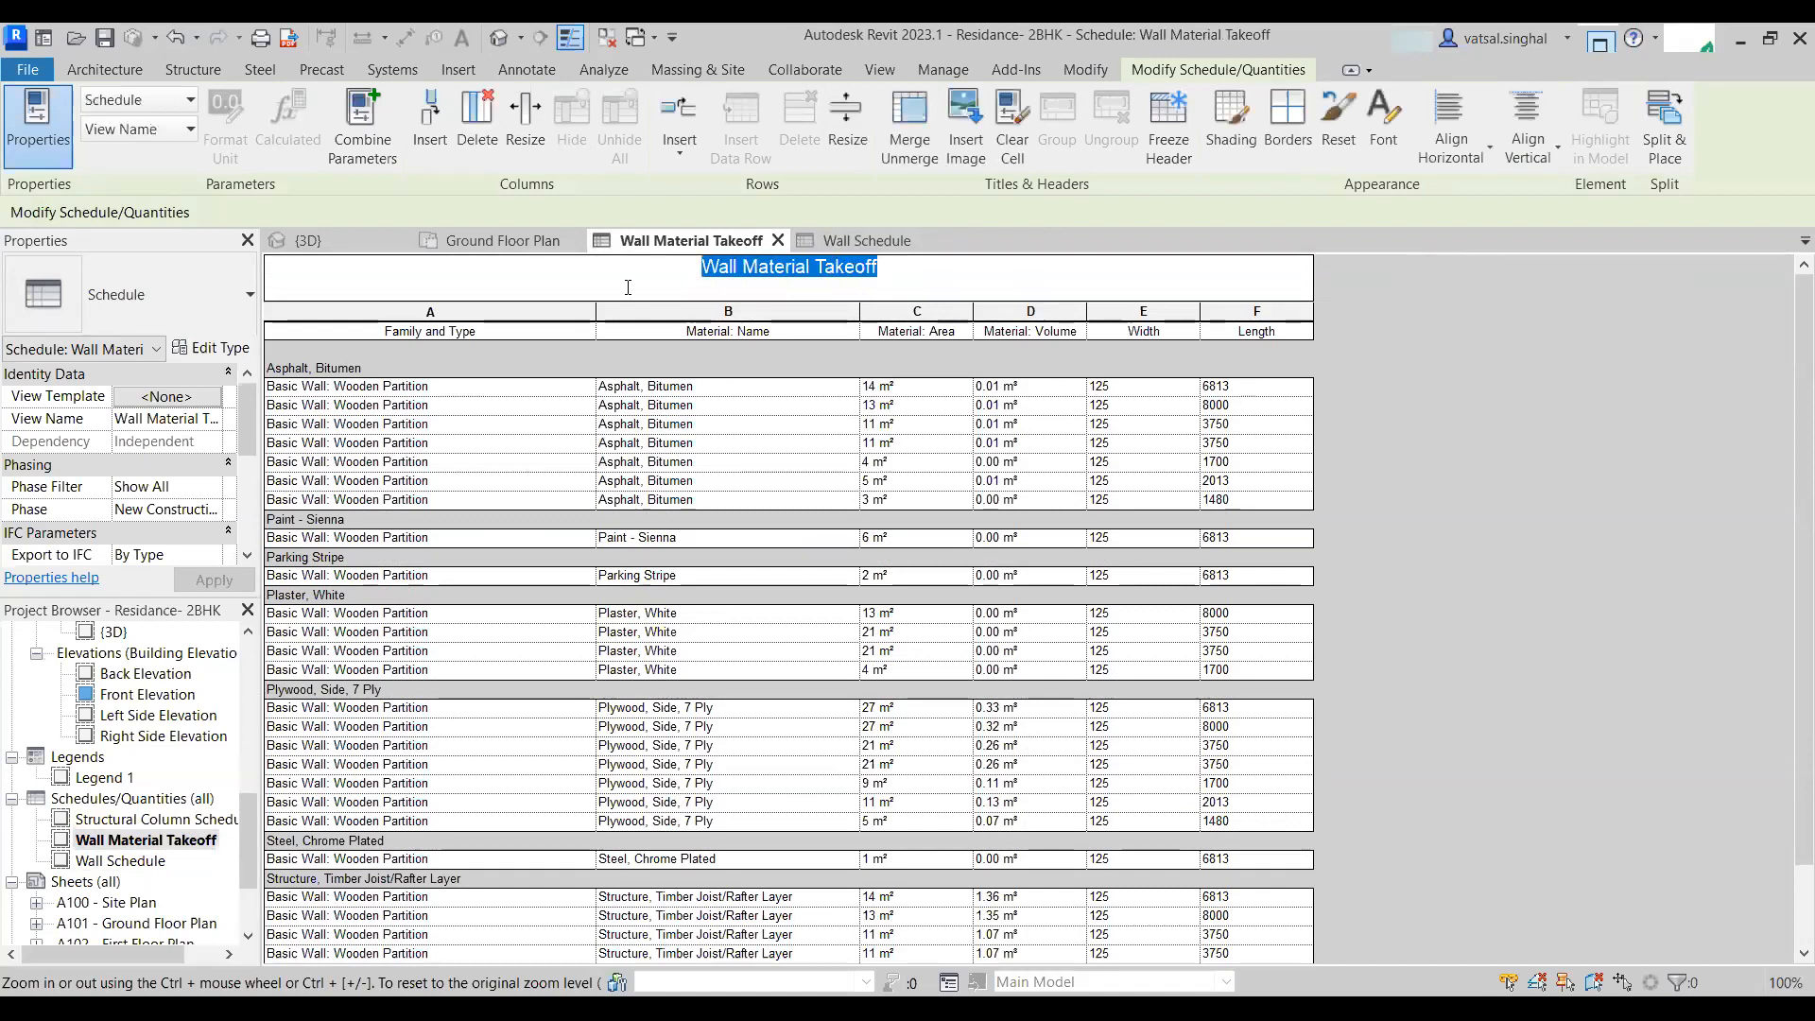
{"action": "type", "text": "W"}
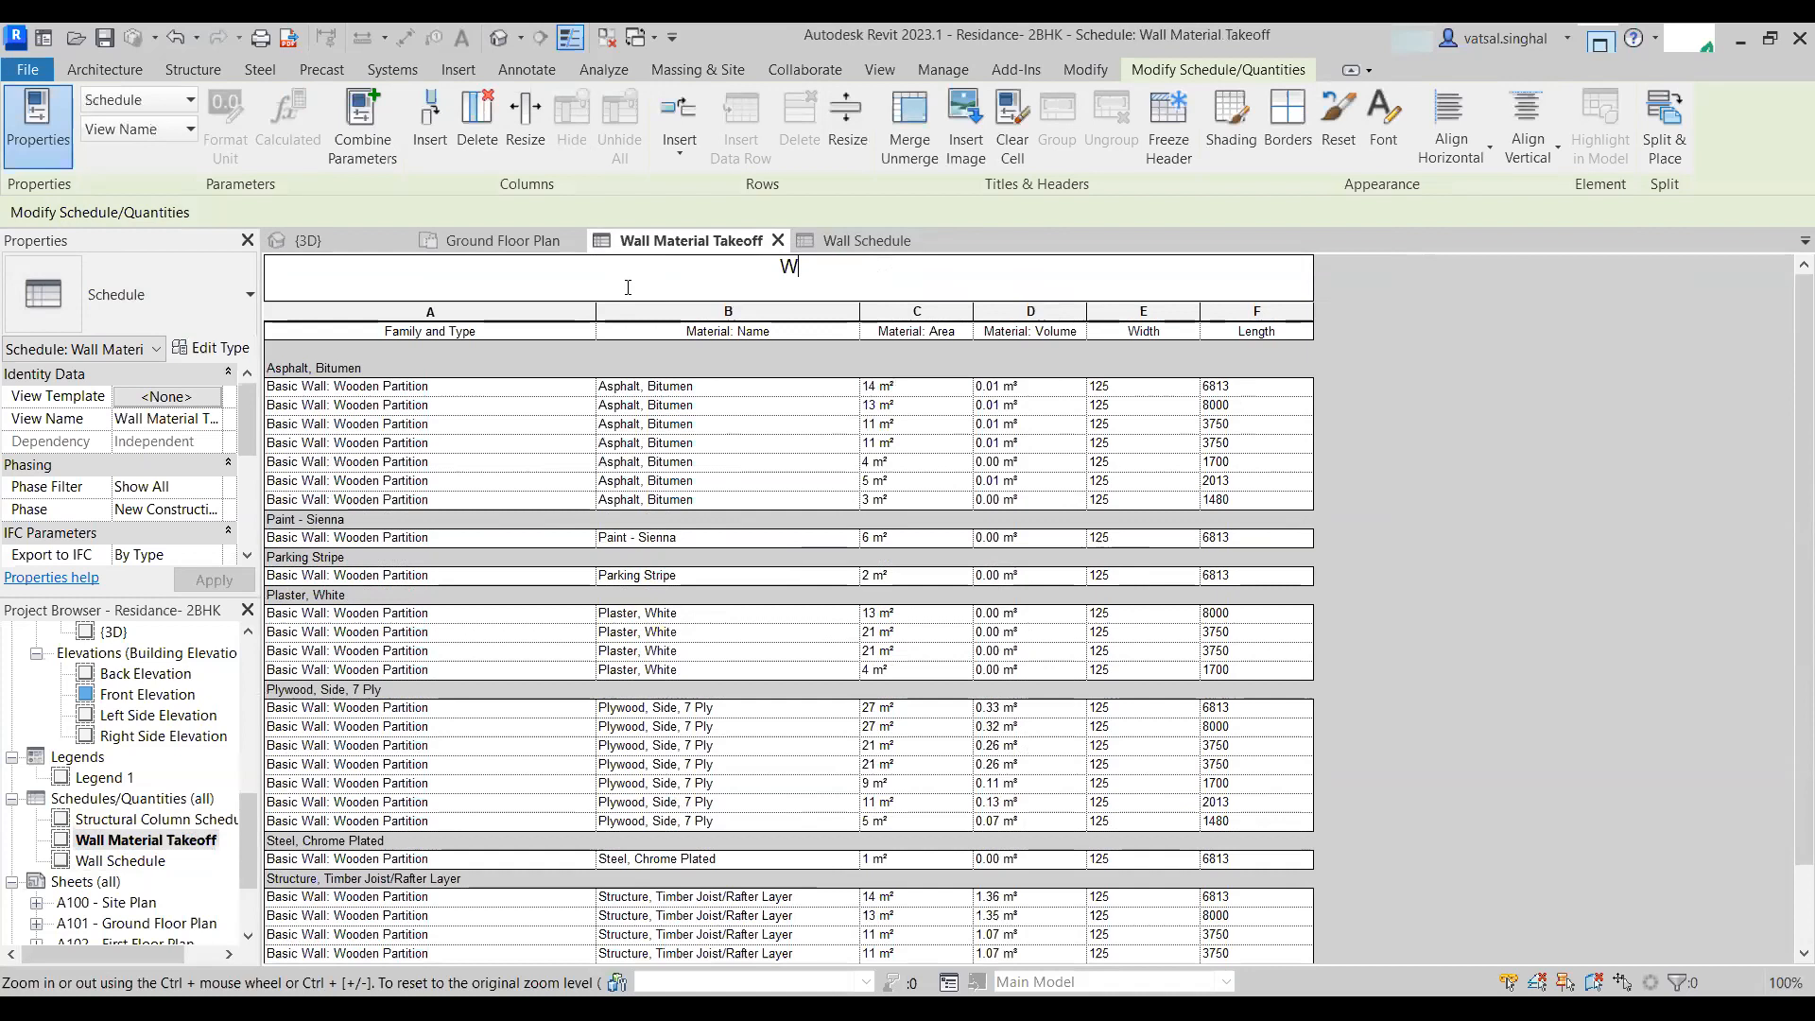
{"action": "type", "text": "ooden Prtition "}
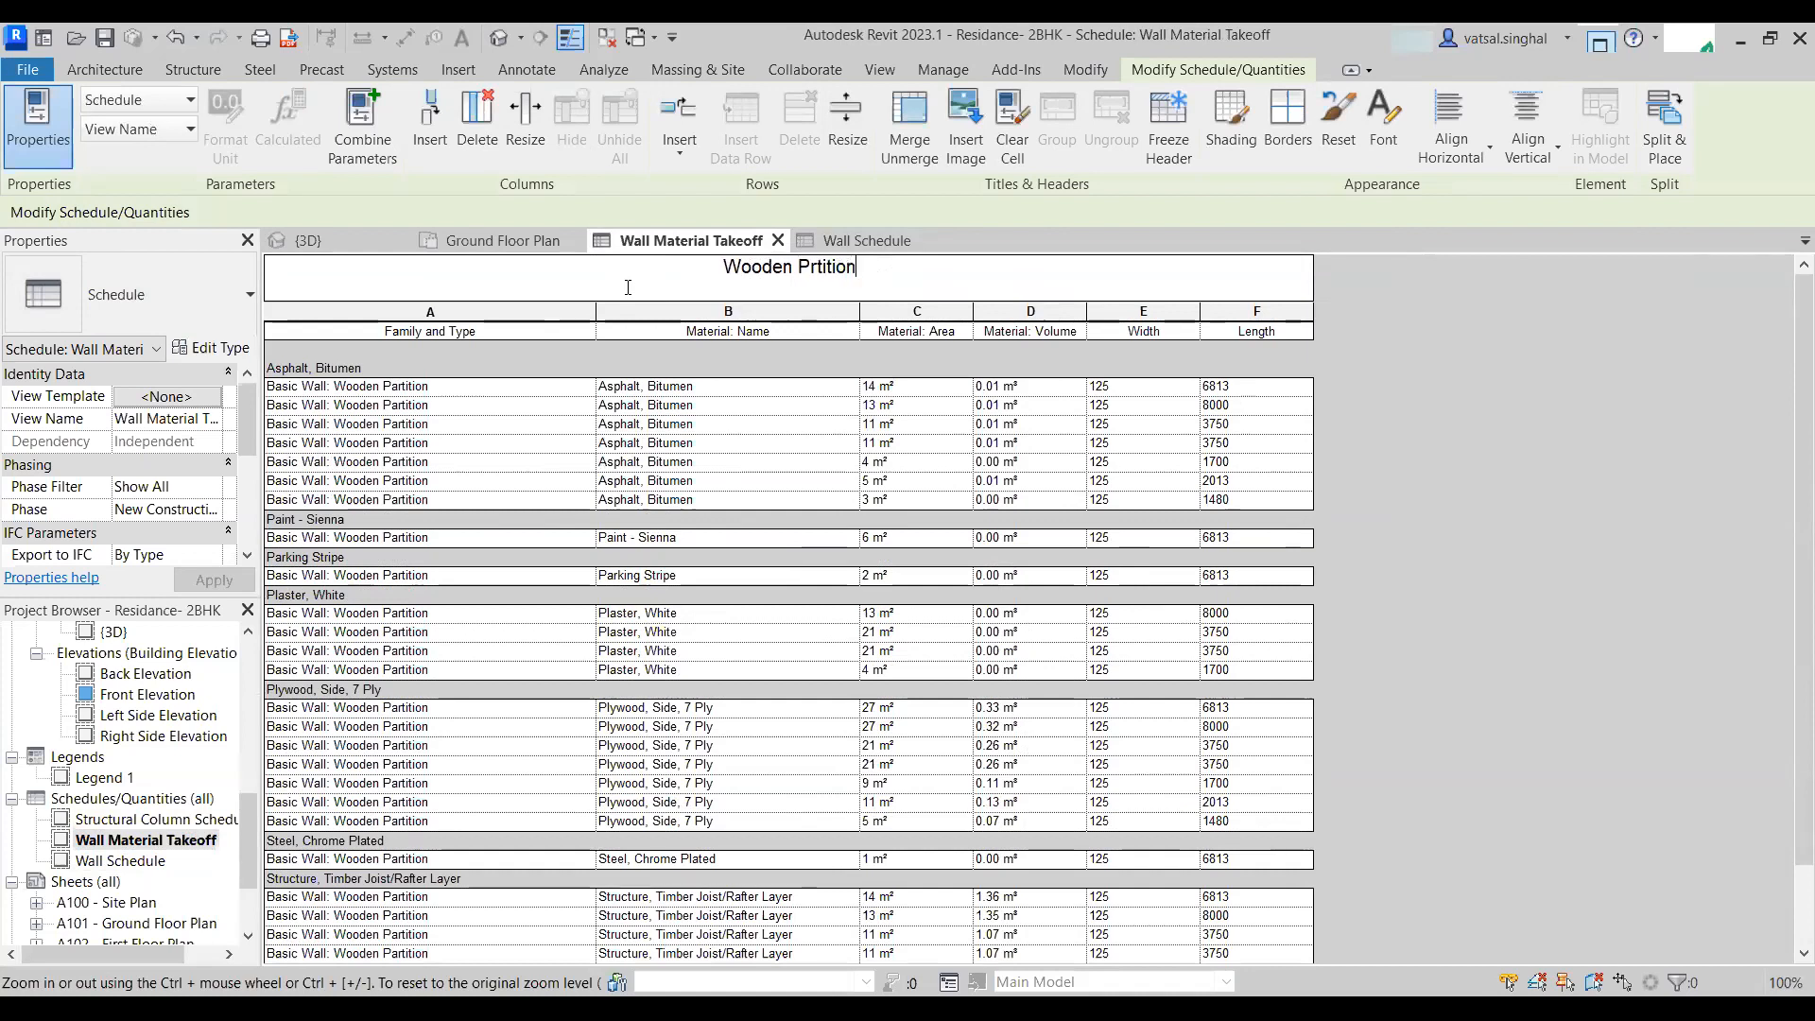
{"action": "type", "text": "W"}
{"action": "key", "text": "BackSpace"}
{"action": "key", "text": "BackSpace"}
{"action": "key", "text": "BackSpace"}
{"action": "key", "text": "BackSpace"}
{"action": "key", "text": "BackSpace"}
{"action": "key", "text": "BackSpace"}
{"action": "key", "text": "BackSpace"}
{"action": "key", "text": "BackSpace"}
{"action": "key", "text": "BackSpace"}
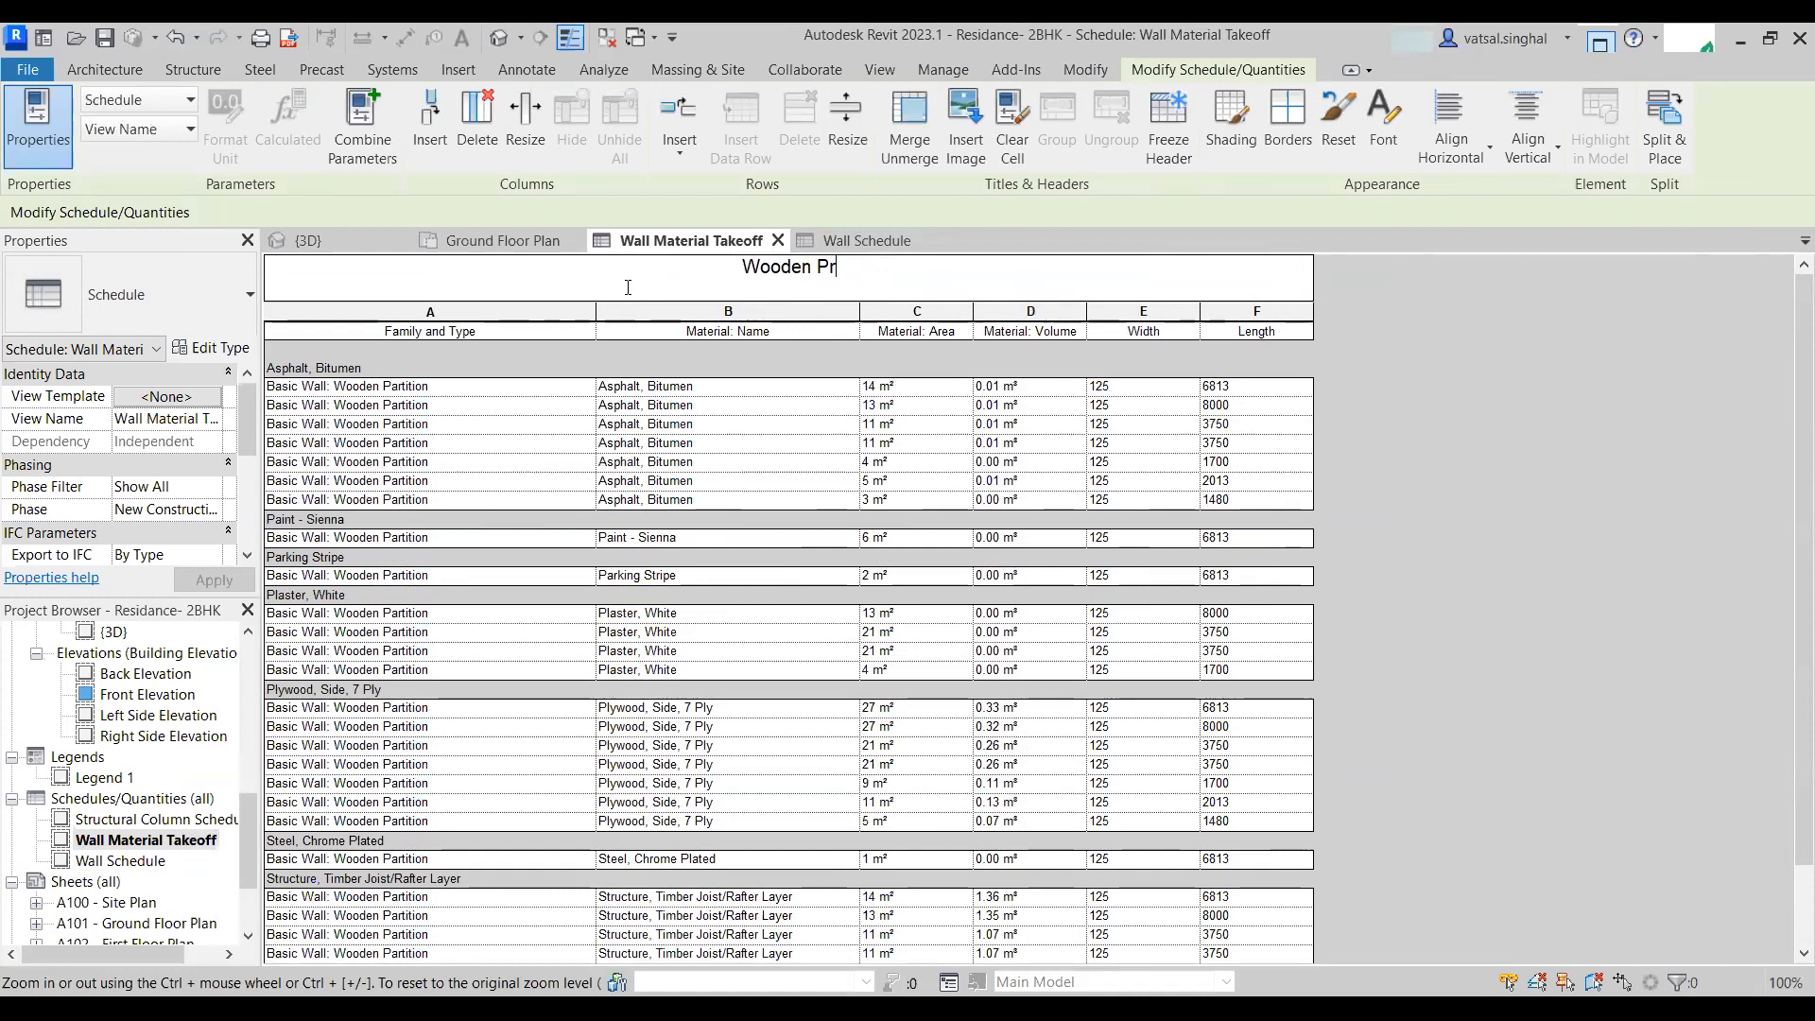
{"action": "type", "text": "artit"}
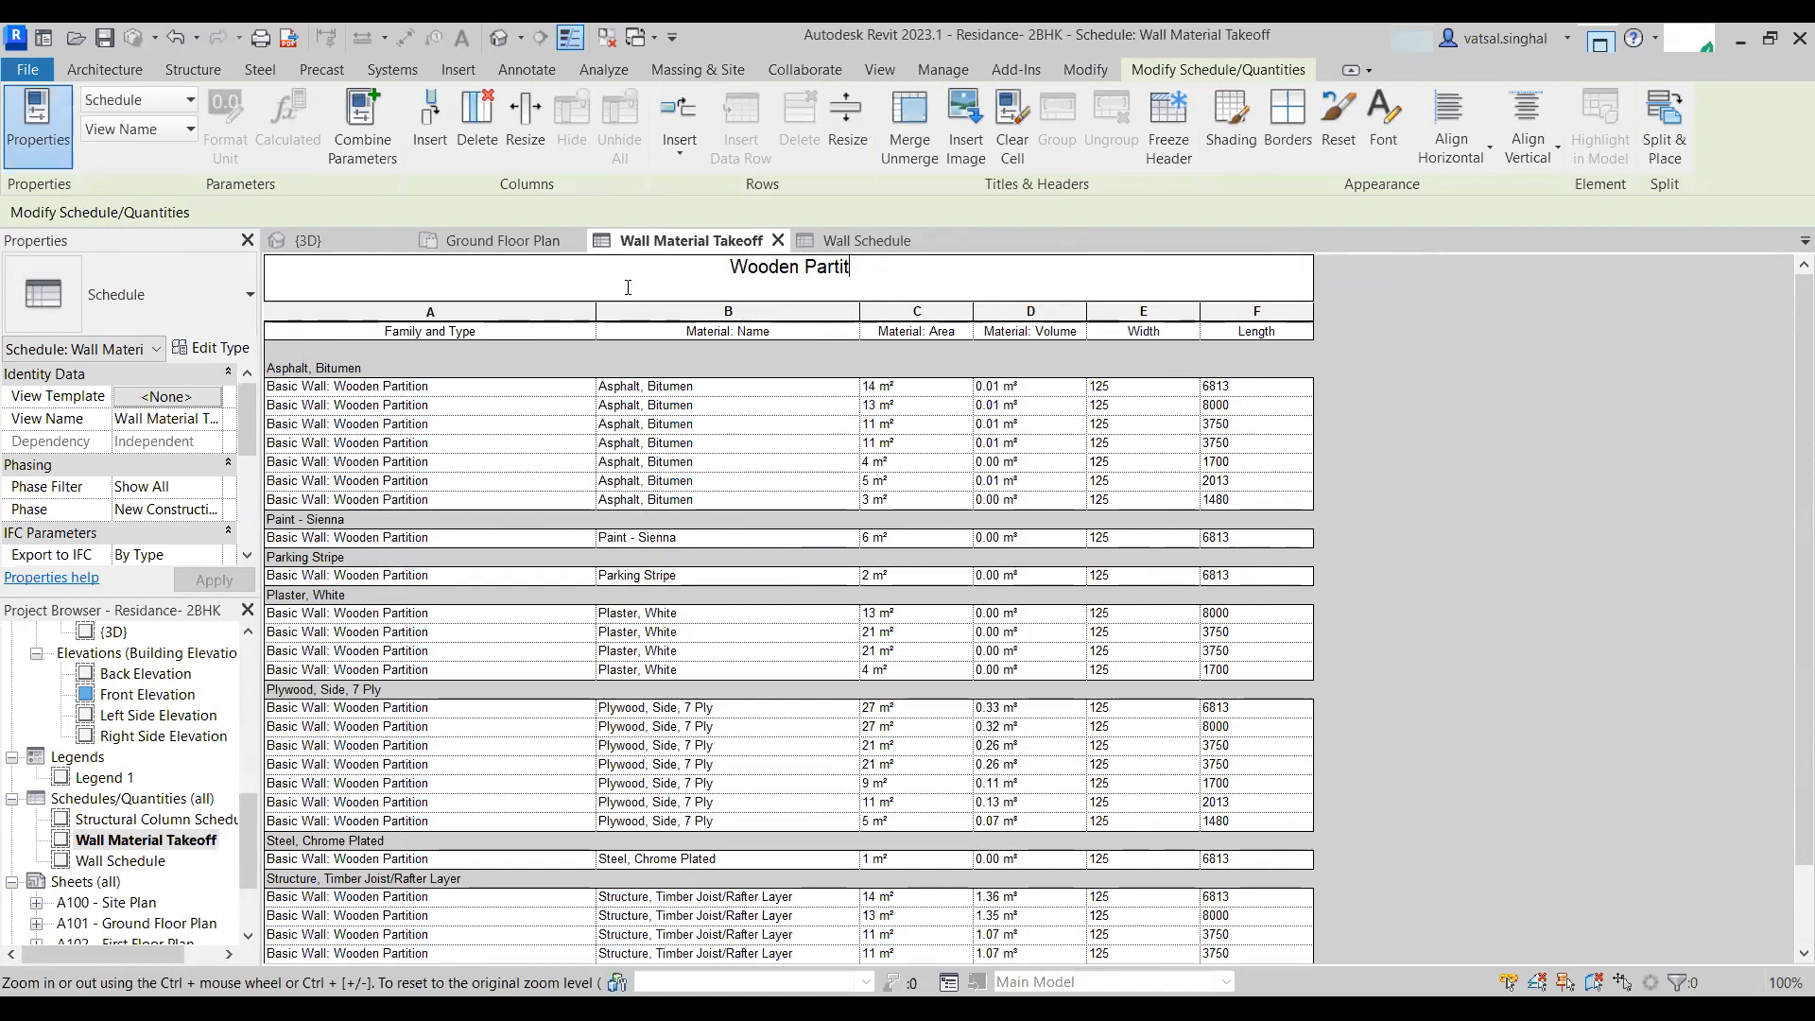
{"action": "type", "text": "ion Mater"}
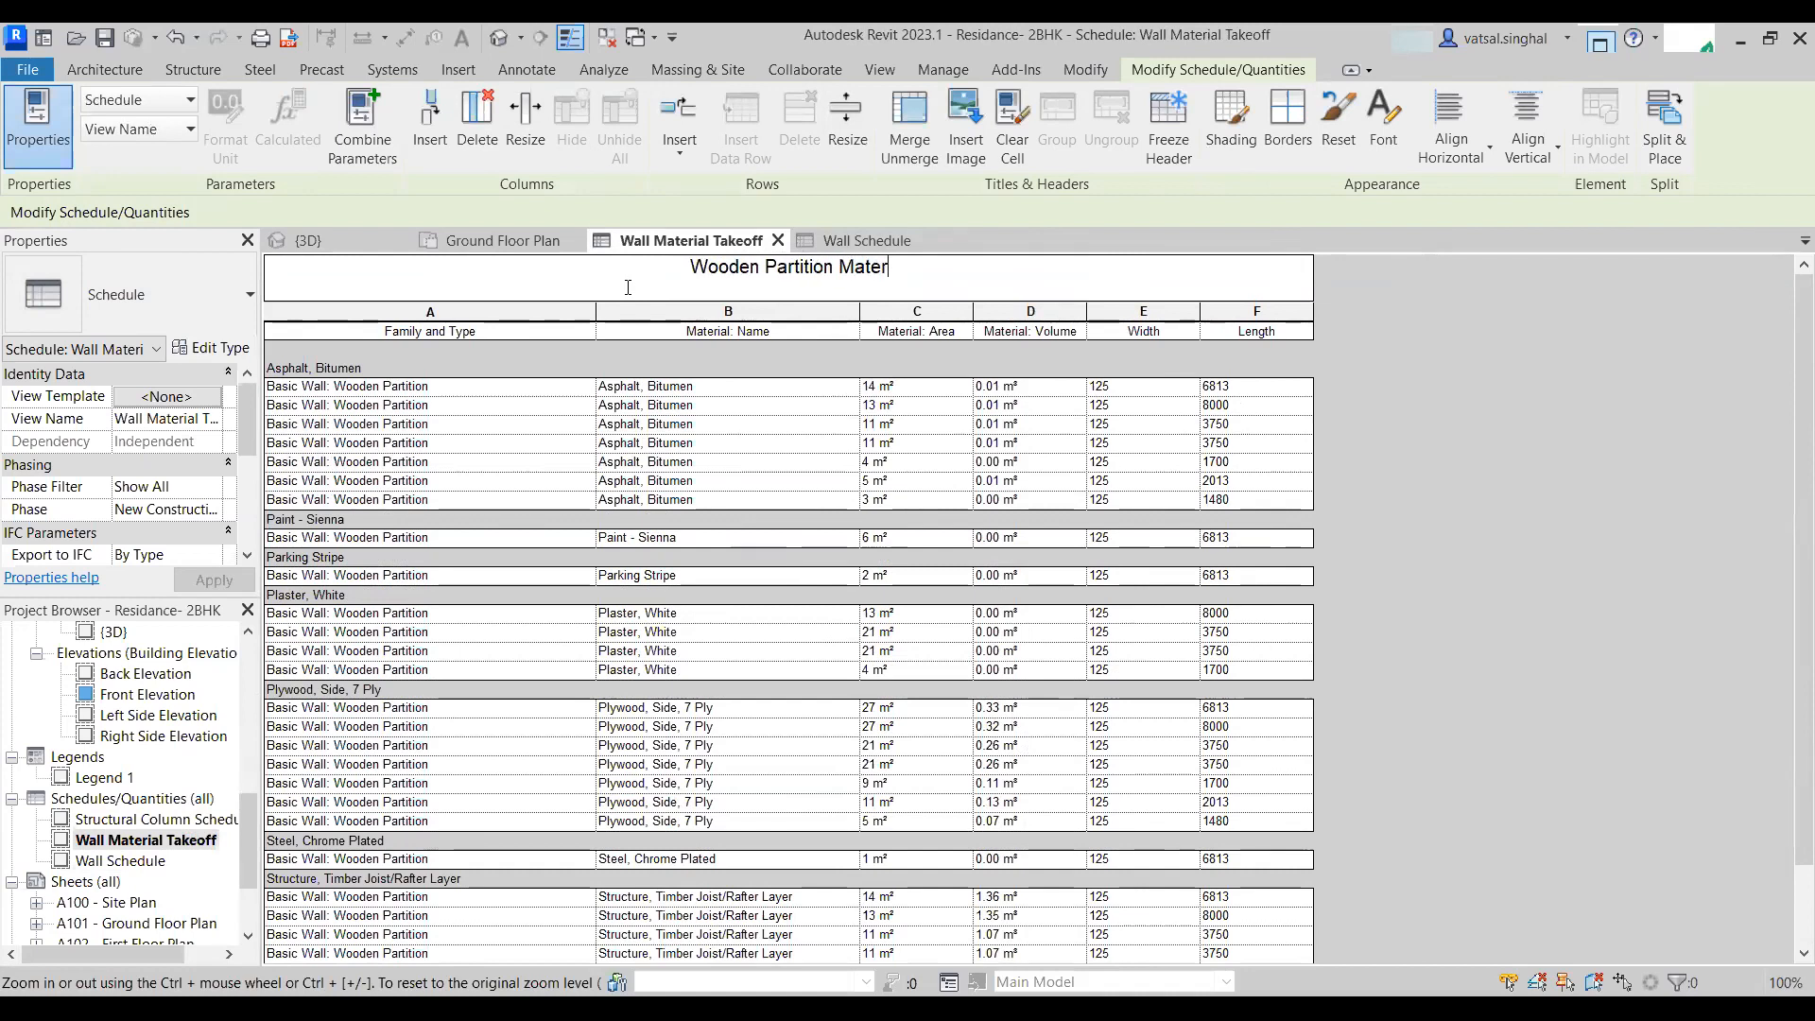
{"action": "type", "text": "ial takeoff"}
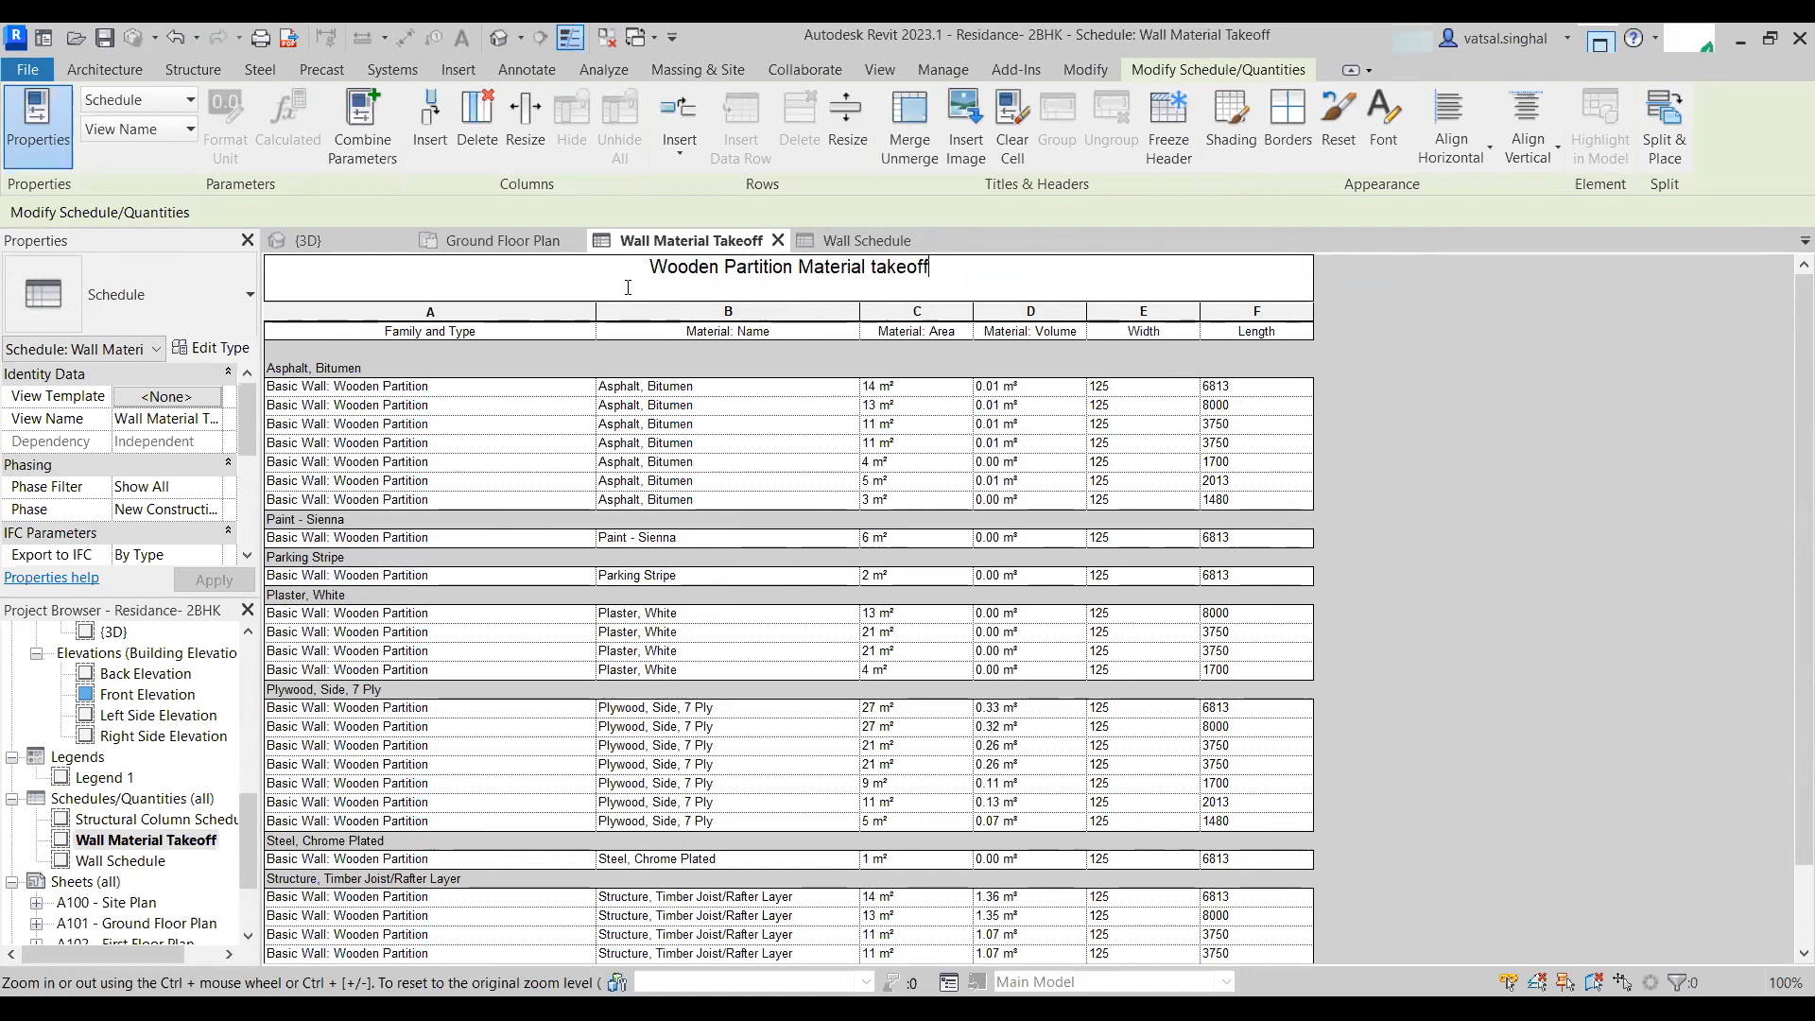
- Confirm the Wooden Partition Material takeoff title and scroll through the renamed takeoff schedule
{"action": "key", "text": "Return"}
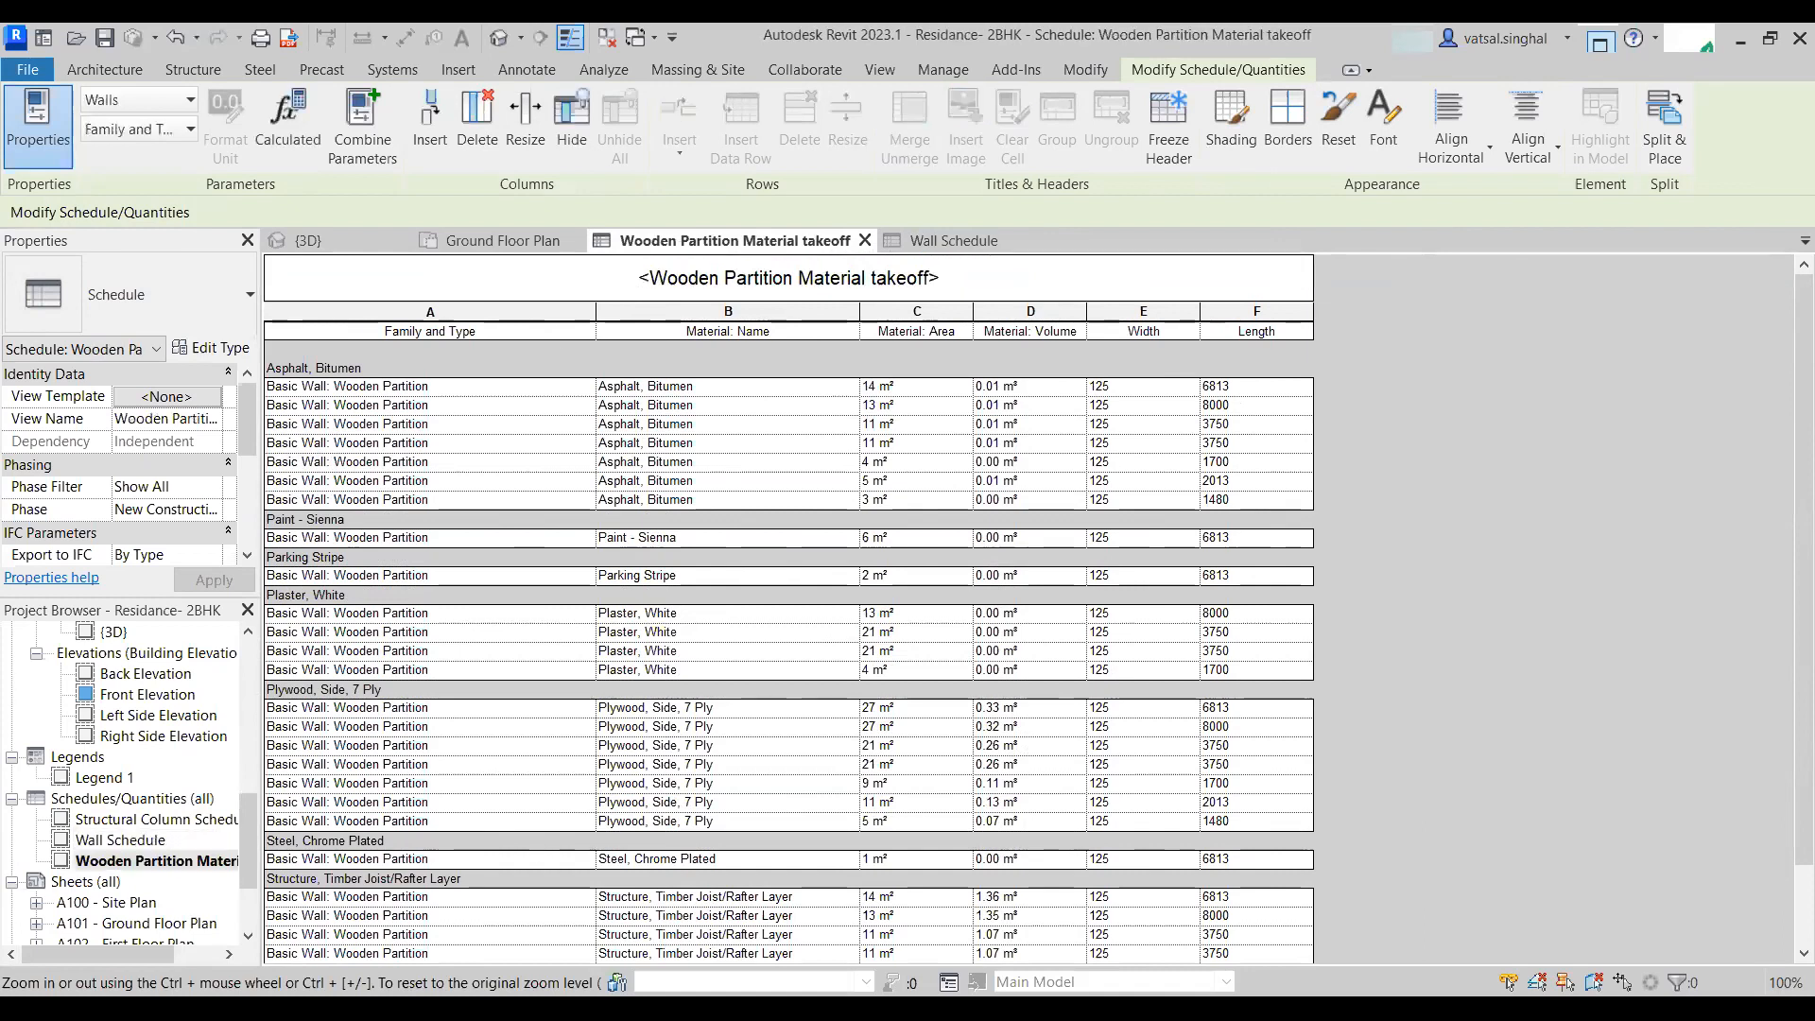
{"action": "left_click", "coordinate": [157, 862]}
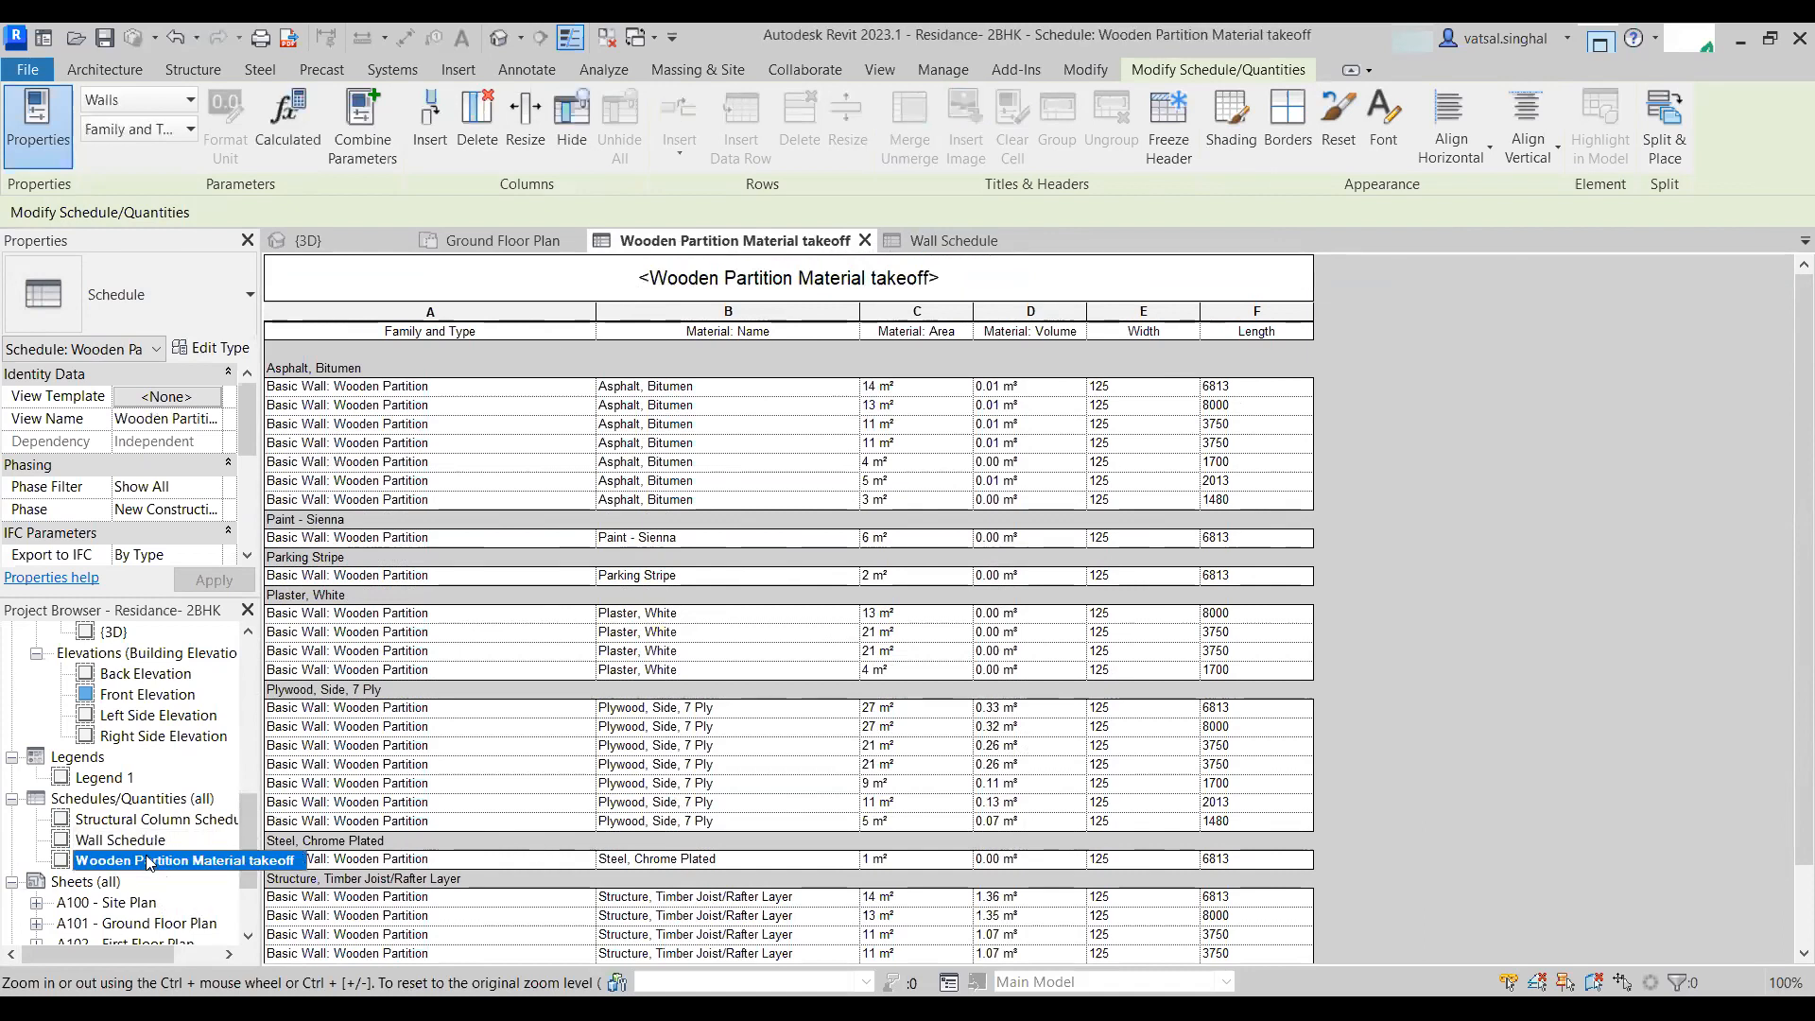
{"action": "left_click", "coordinate": [133, 841]}
{"action": "right_click", "coordinate": [133, 841]}
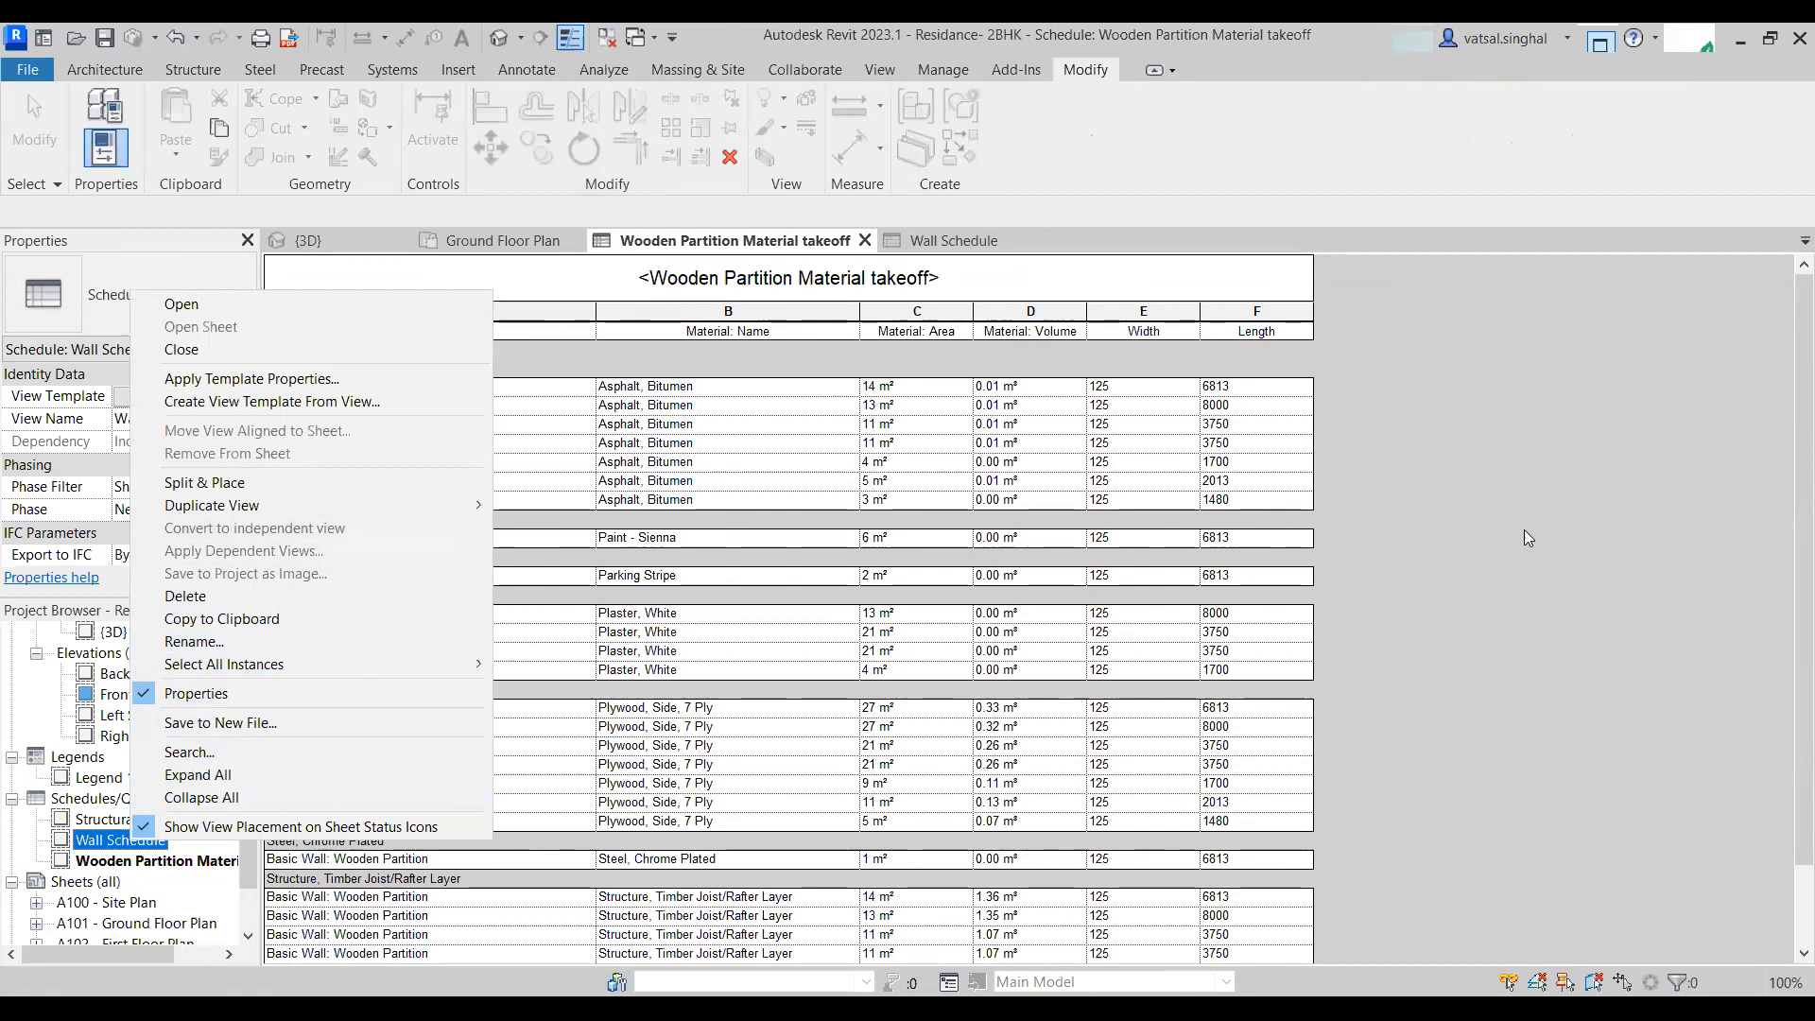
{"action": "left_click", "coordinate": [1497, 546]}
{"action": "scroll", "coordinate": [416, 809], "scroll_direction": "down", "scroll_amount": 3}
{"action": "scroll", "coordinate": [905, 530], "scroll_direction": "up", "scroll_amount": 3}
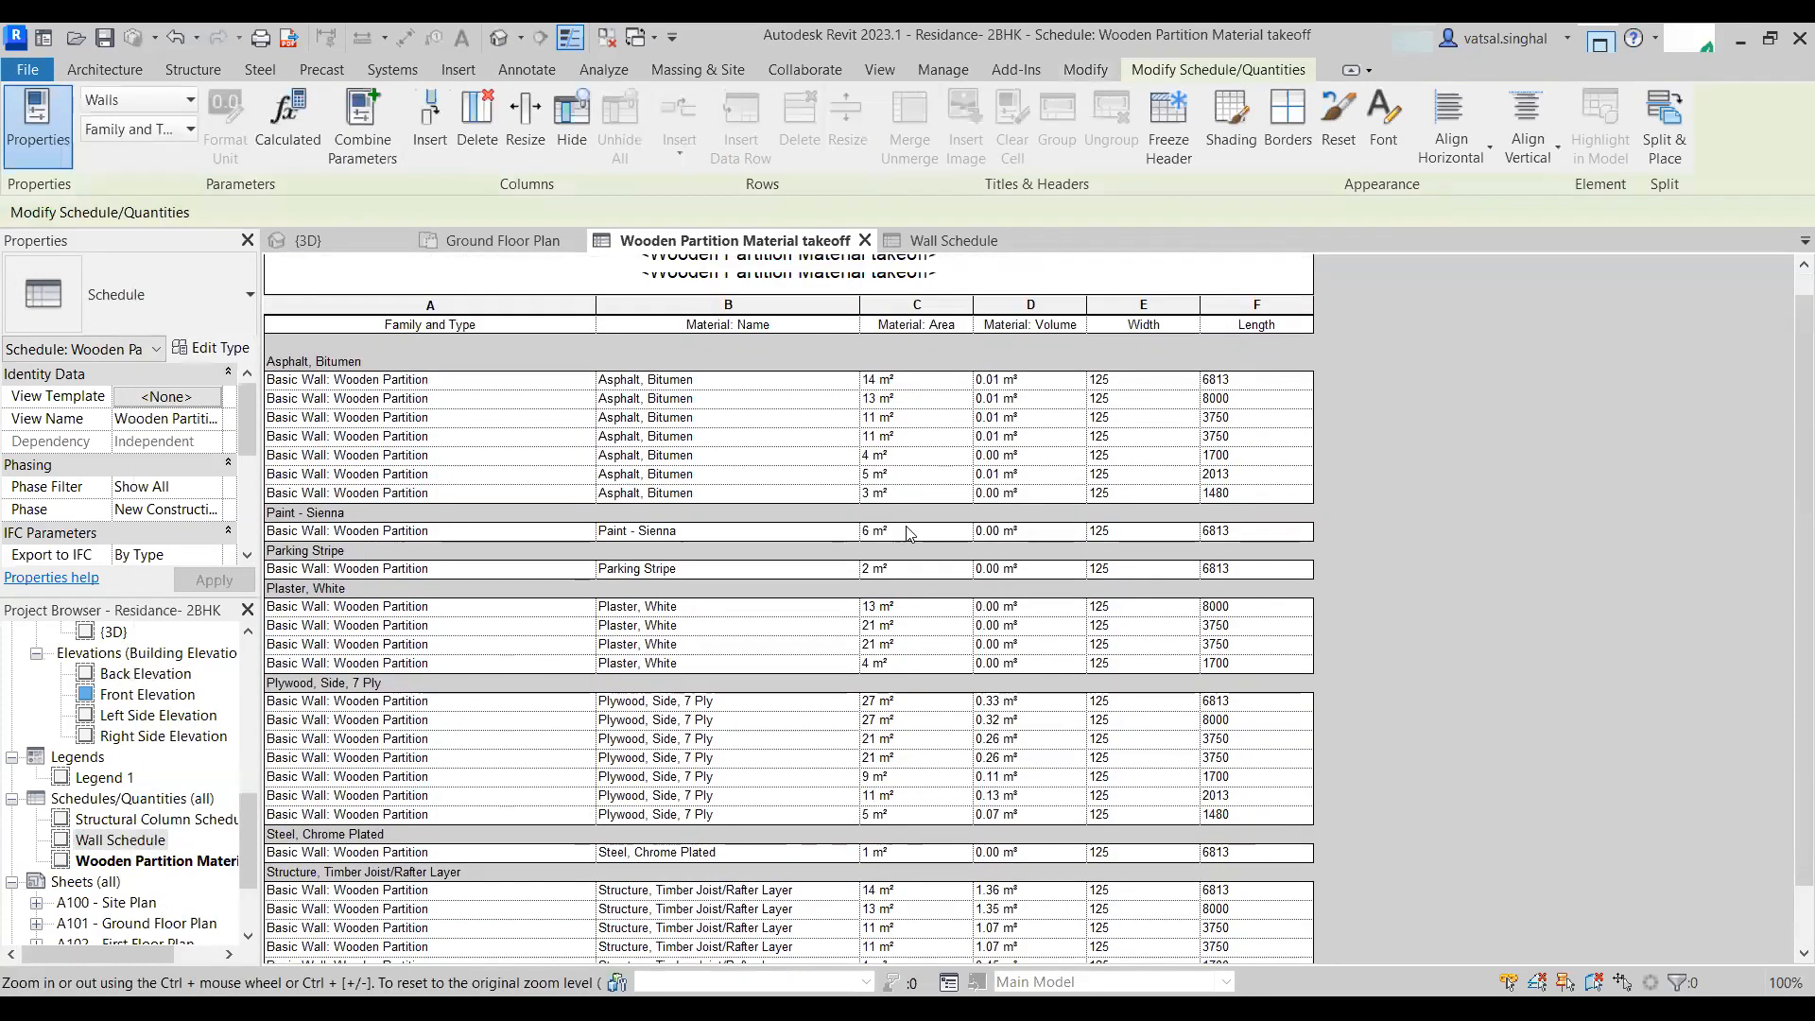
{"action": "scroll", "coordinate": [409, 811], "scroll_direction": "down", "scroll_amount": 3}
{"action": "scroll", "coordinate": [477, 605], "scroll_direction": "up", "scroll_amount": 3}
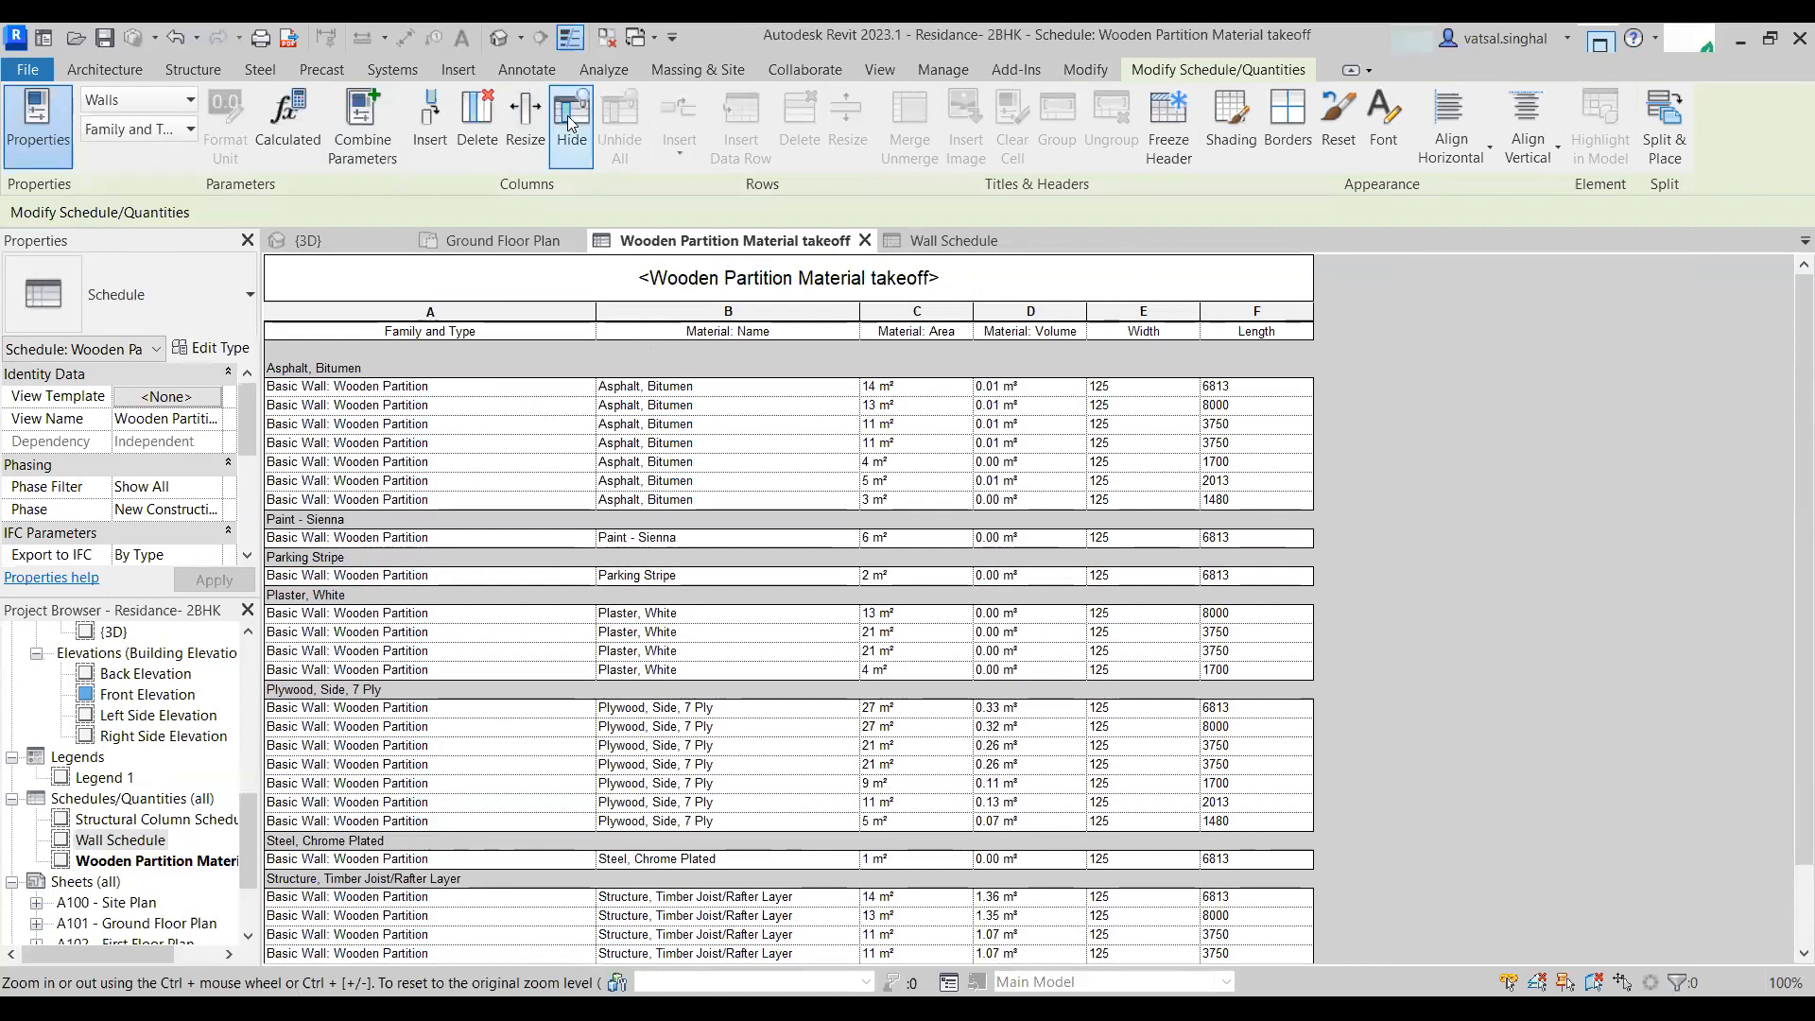
- Open the default 3D view and turn off its section box to show the whole model
{"action": "left_click", "coordinate": [498, 37]}
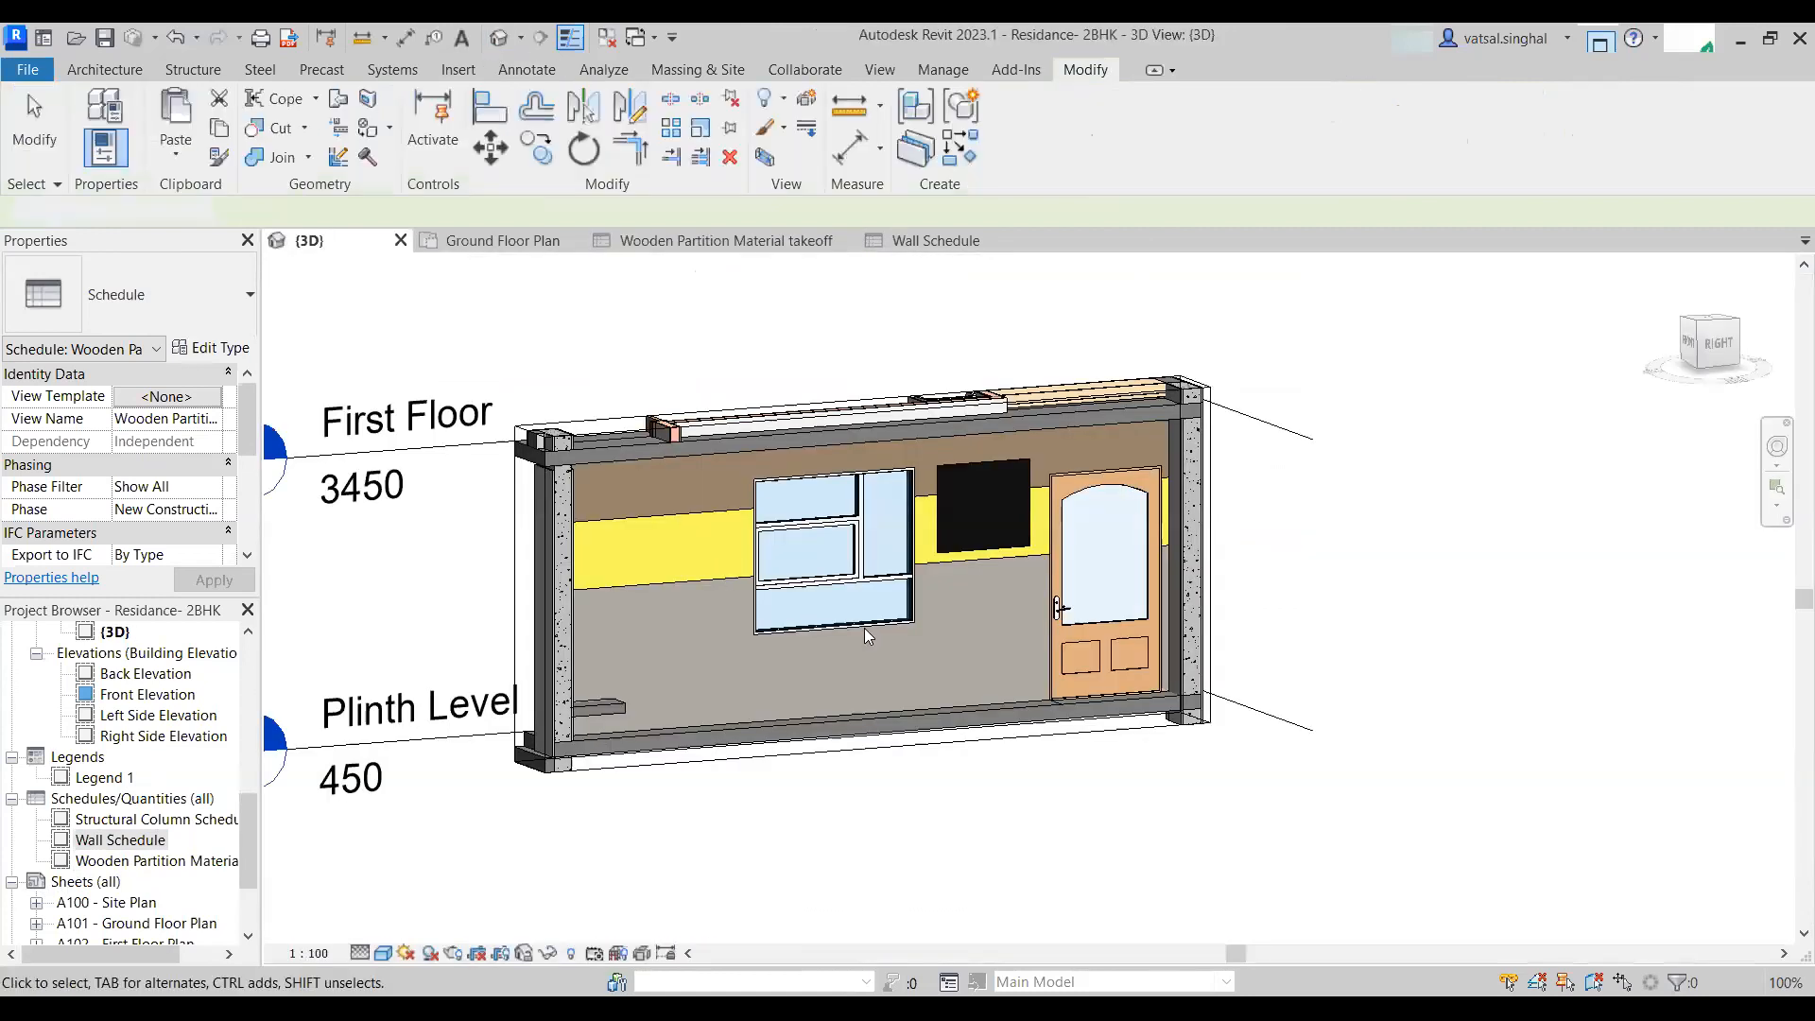
{"action": "left_click", "coordinate": [601, 603]}
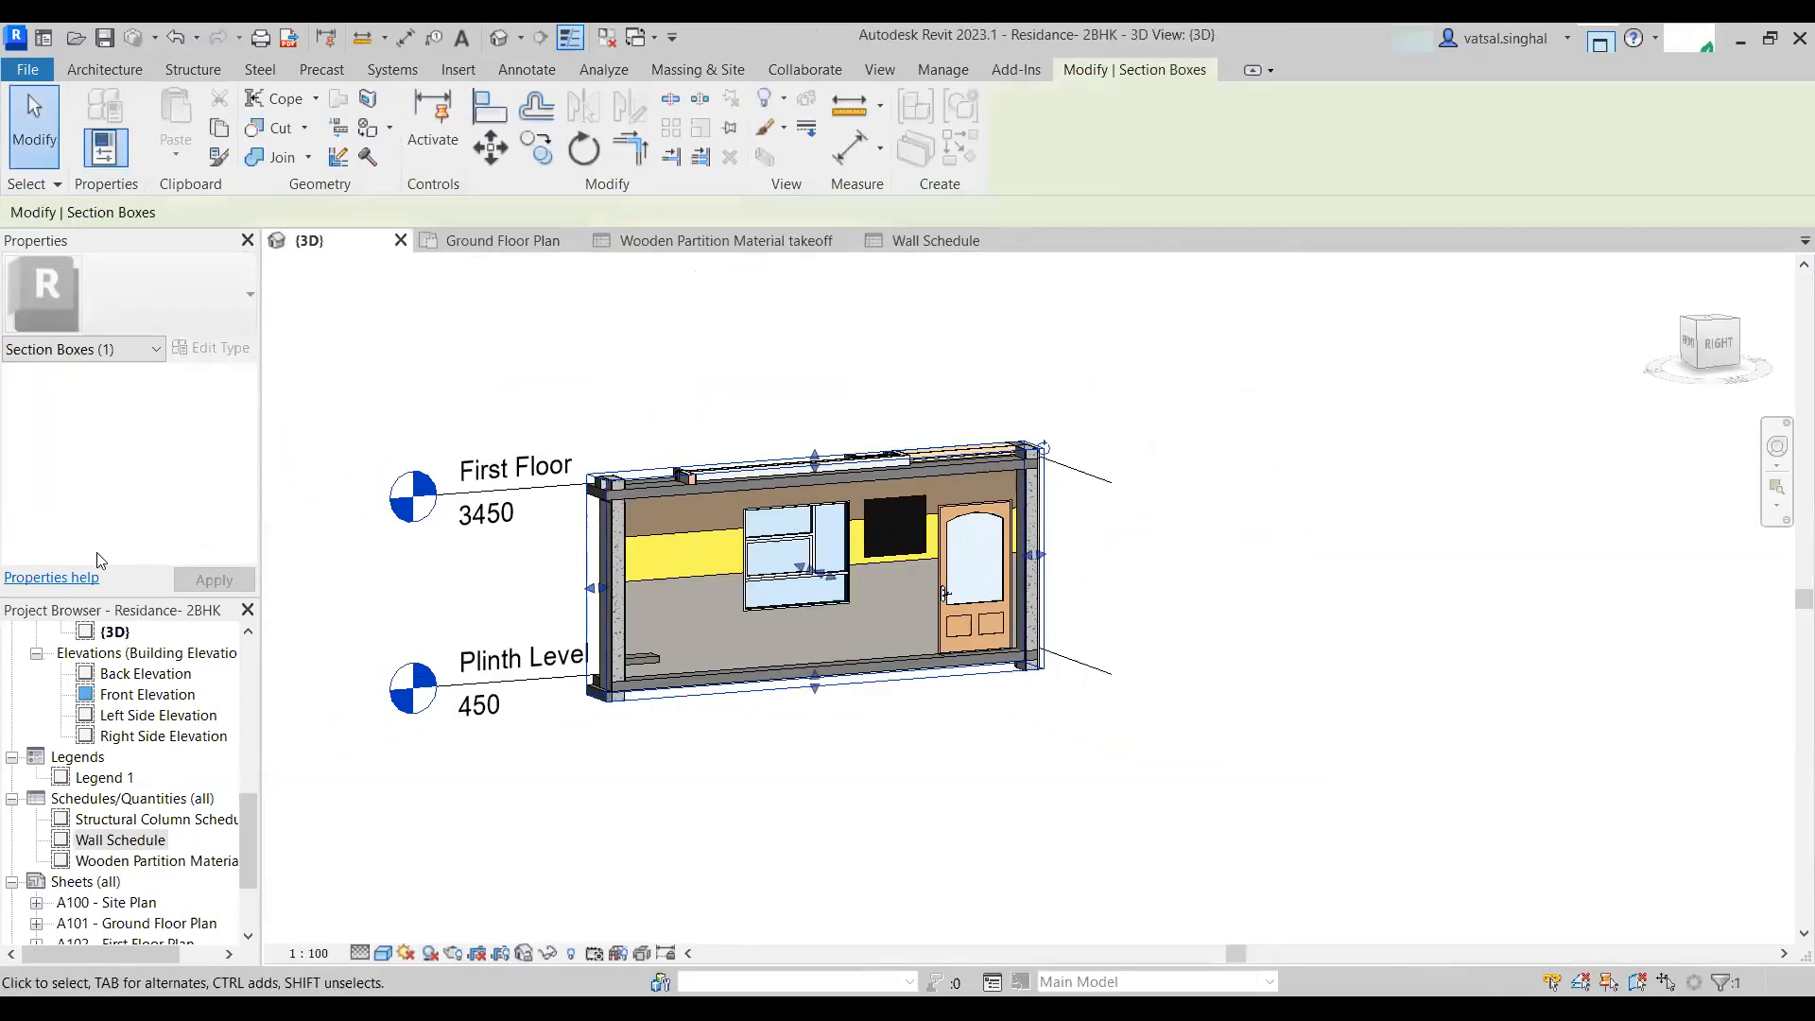
{"action": "left_click", "coordinate": [987, 849]}
{"action": "scroll", "coordinate": [123, 484], "scroll_direction": "down", "scroll_amount": 5}
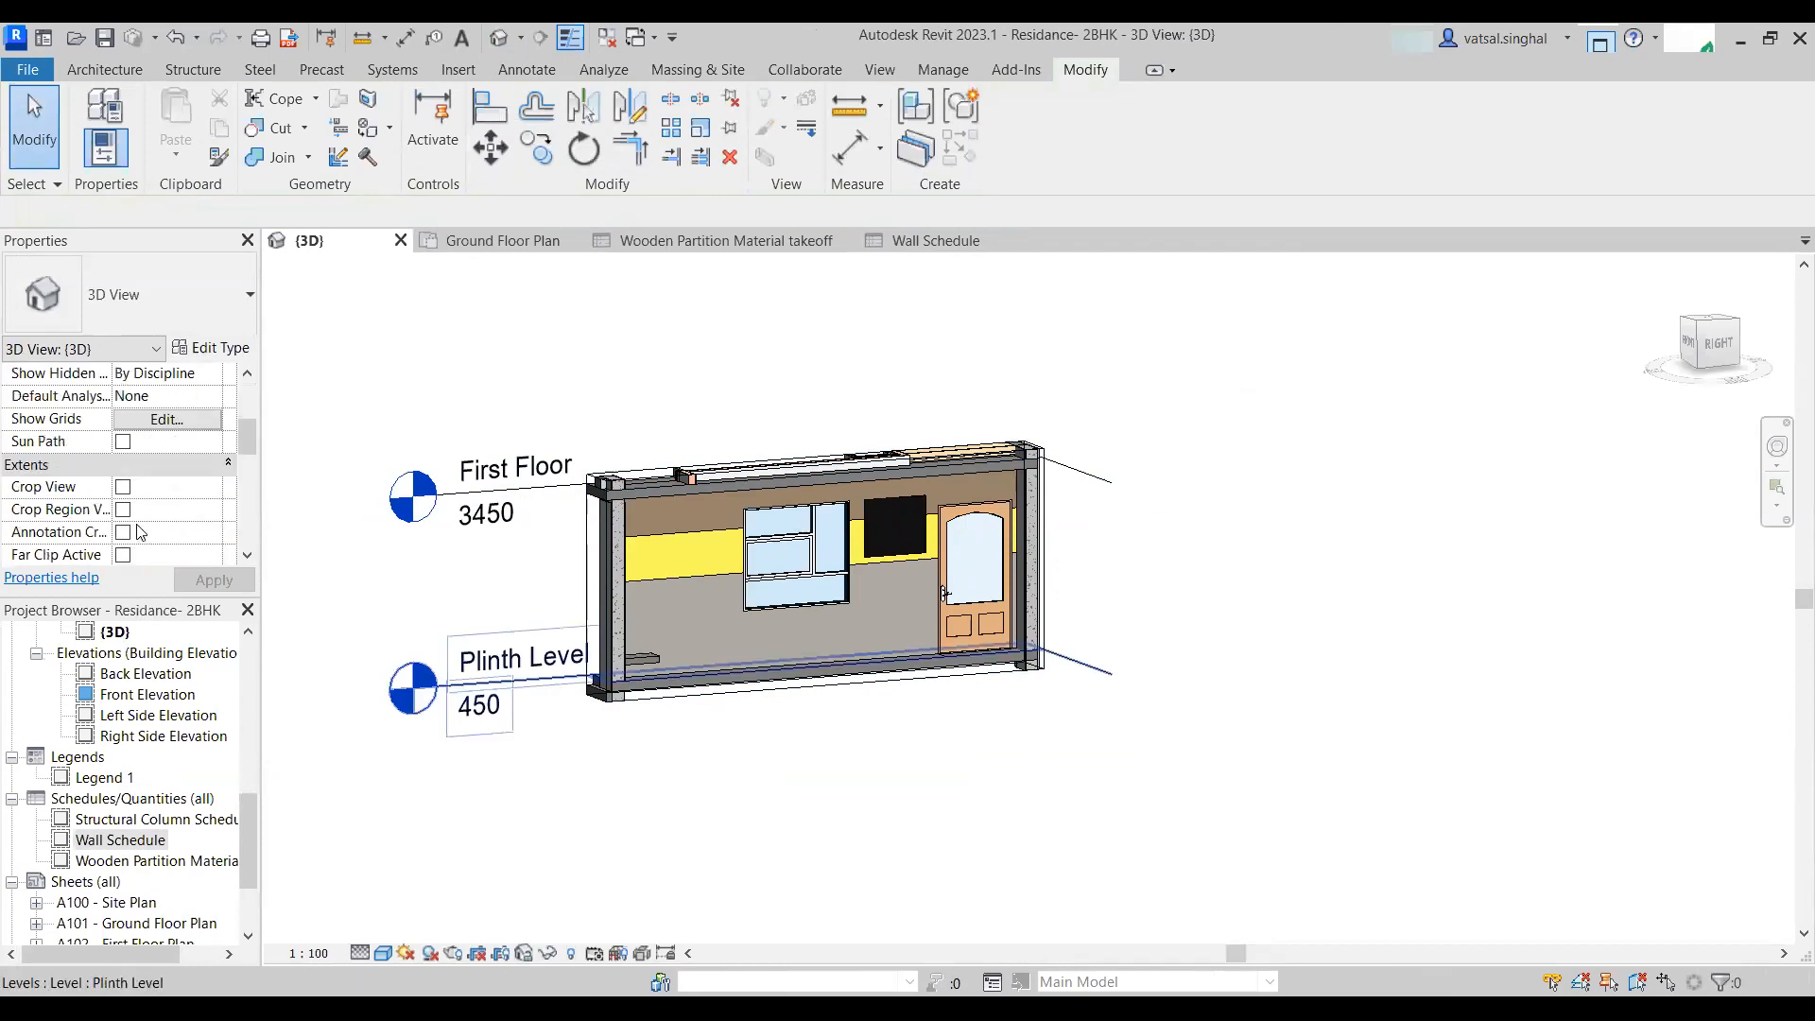
{"action": "left_click", "coordinate": [122, 442]}
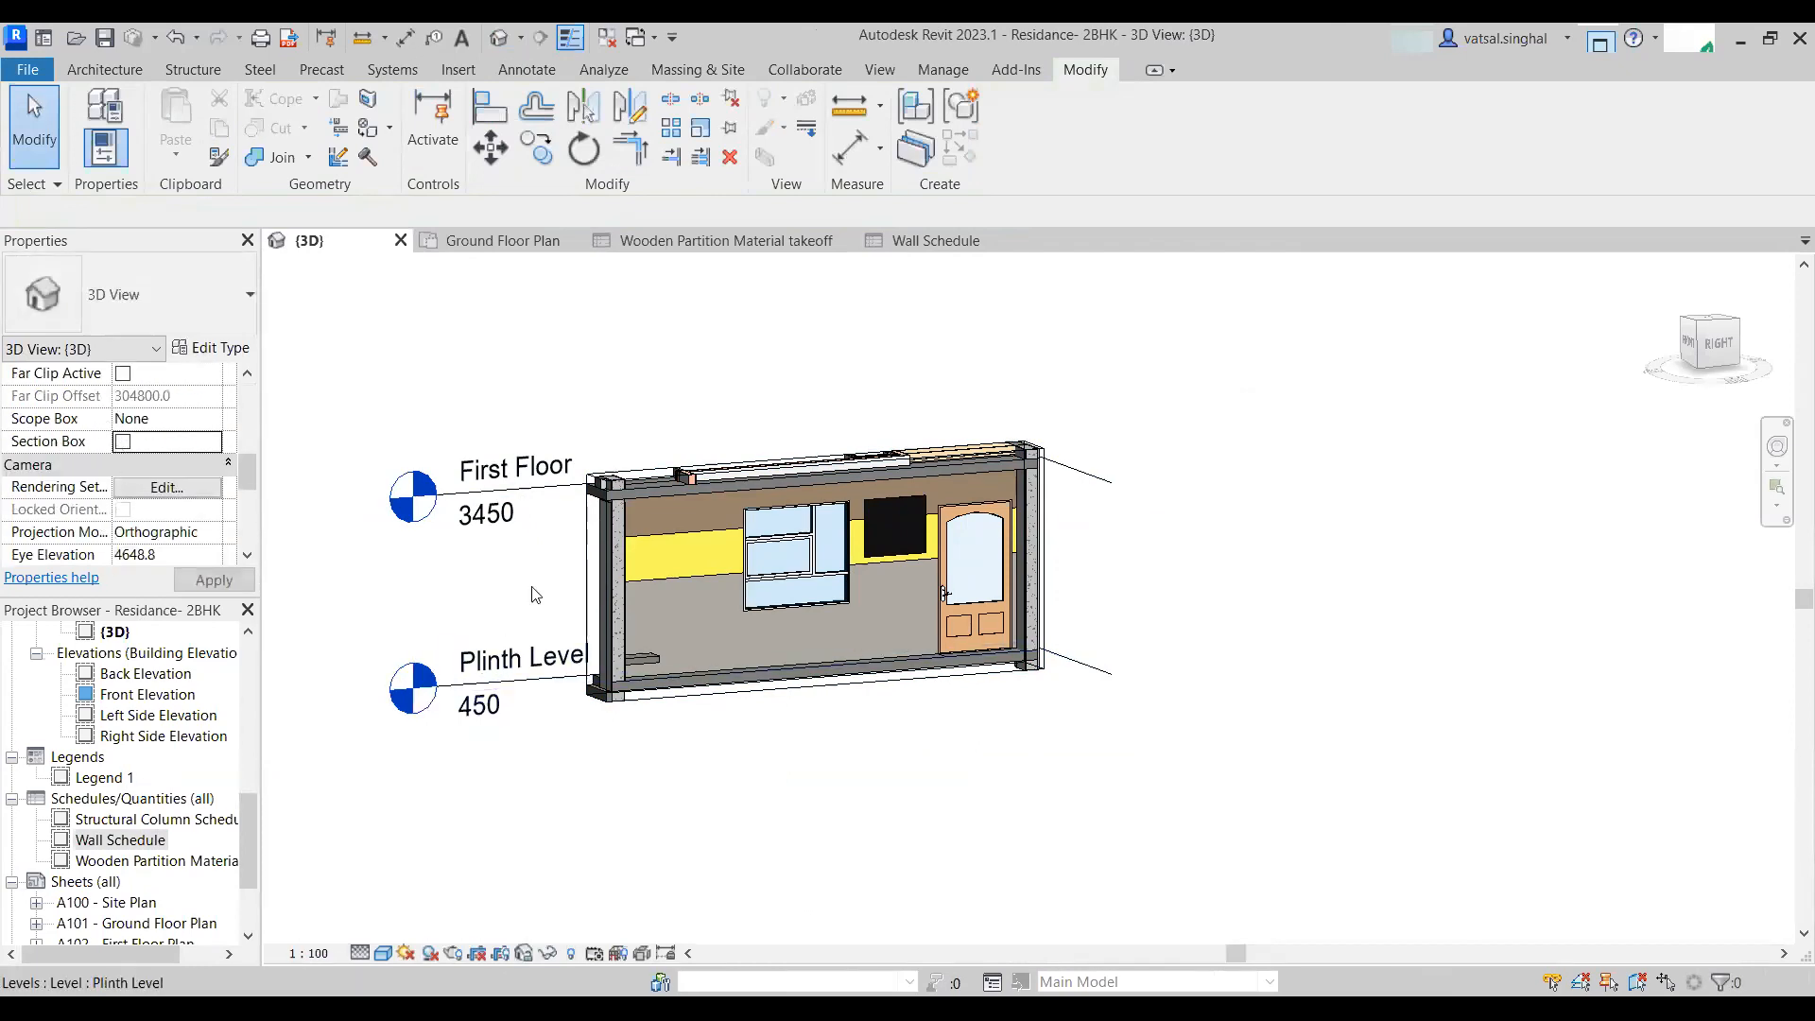
- Orbit, pan and zoom around the full 3D residence model
{"action": "middle_click_drag", "start_coordinate": [405, 708], "coordinate": [551, 696], "text": "shift"}
{"action": "scroll", "coordinate": [762, 781], "scroll_direction": "up", "scroll_amount": 5}
{"action": "middle_click_drag", "start_coordinate": [799, 643], "coordinate": [624, 596], "text": "shift"}
{"action": "scroll", "coordinate": [623, 596], "scroll_direction": "up", "scroll_amount": 3}
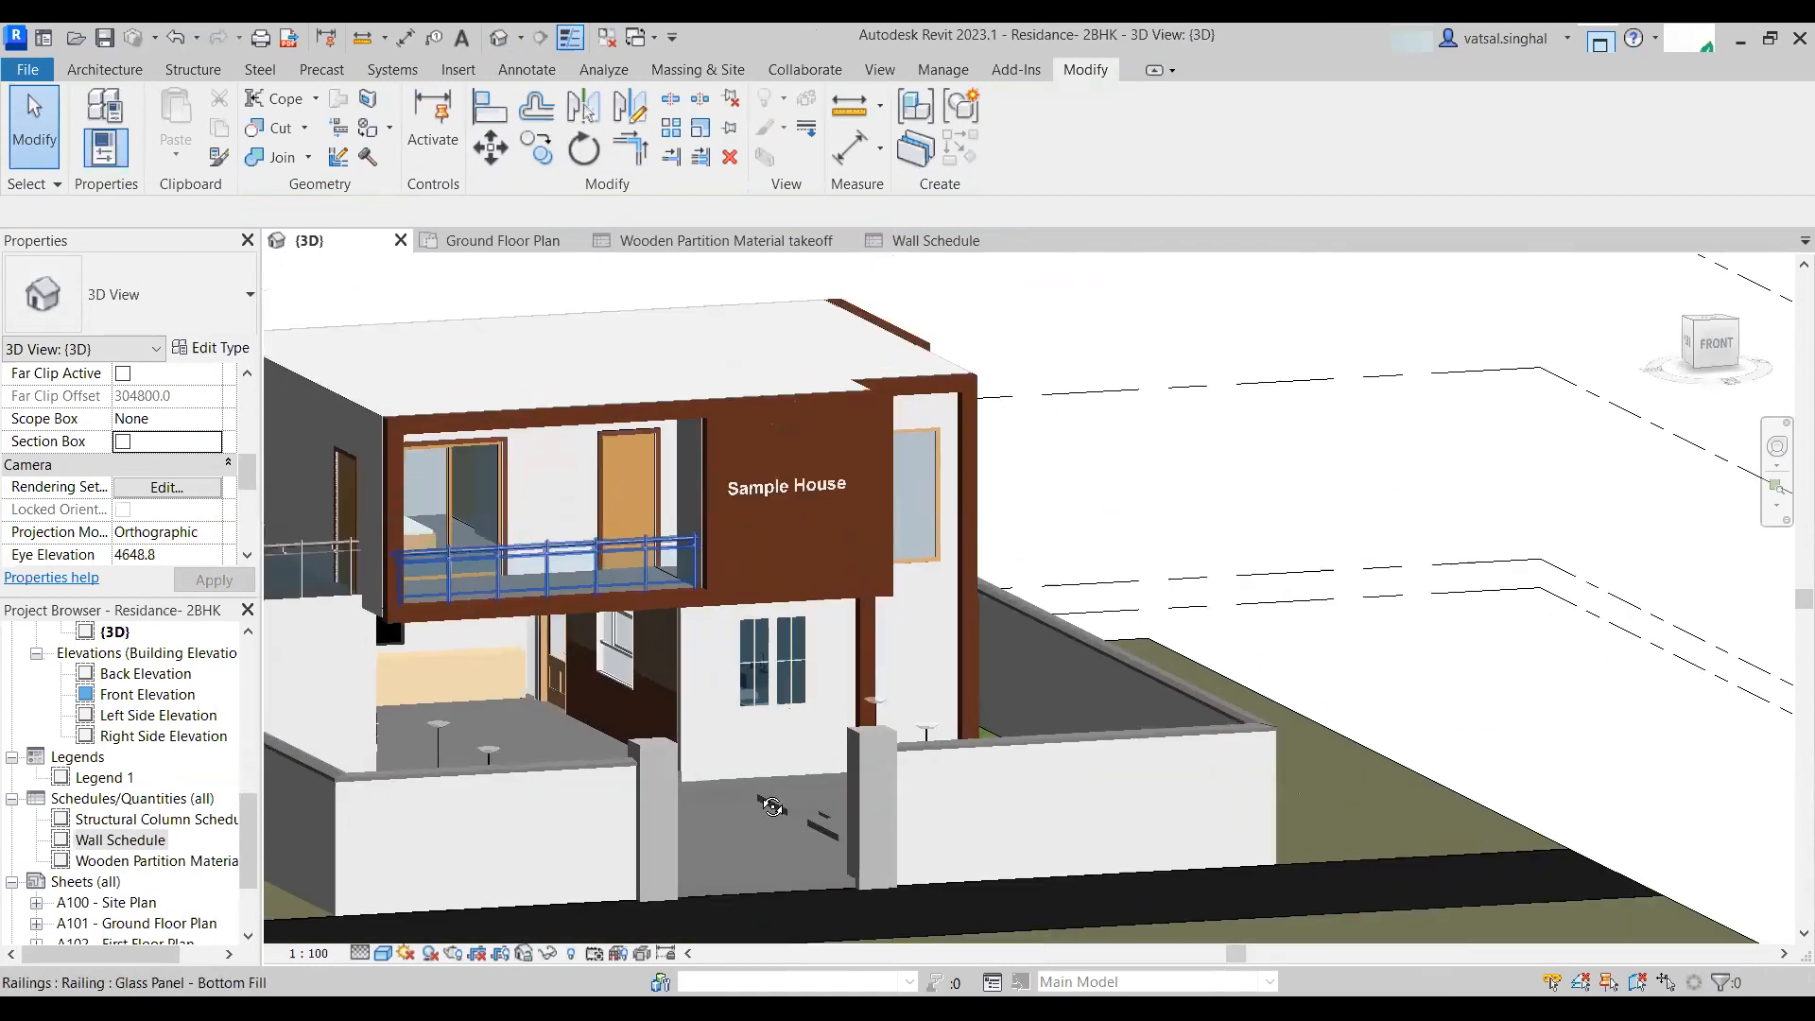
{"action": "scroll", "coordinate": [860, 729], "scroll_direction": "down", "scroll_amount": 3}
{"action": "middle_click_drag", "start_coordinate": [890, 686], "coordinate": [1193, 668], "text": "shift"}
{"action": "scroll", "coordinate": [1120, 737], "scroll_direction": "down", "scroll_amount": 3}
{"action": "middle_click_drag", "start_coordinate": [1120, 737], "coordinate": [539, 171], "text": "shift"}
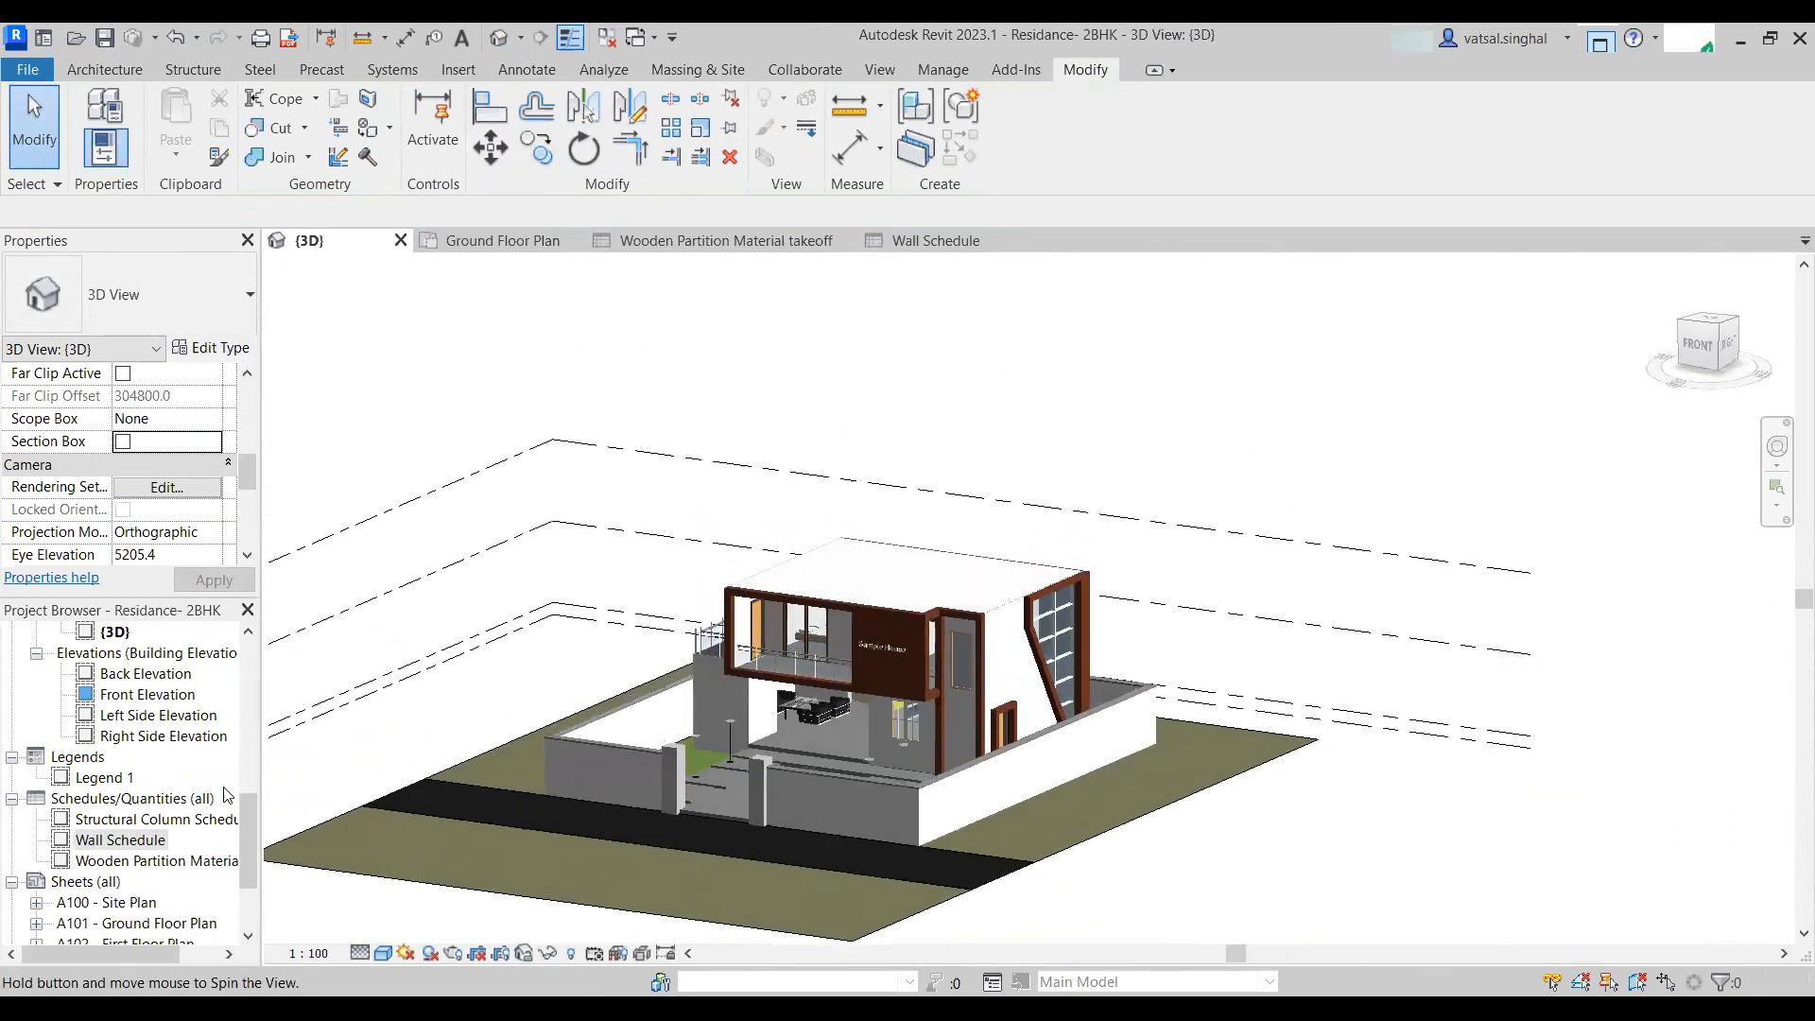
- Create a new graphical column schedule from the Schedules/Quantities folder
{"action": "left_click", "coordinate": [115, 794]}
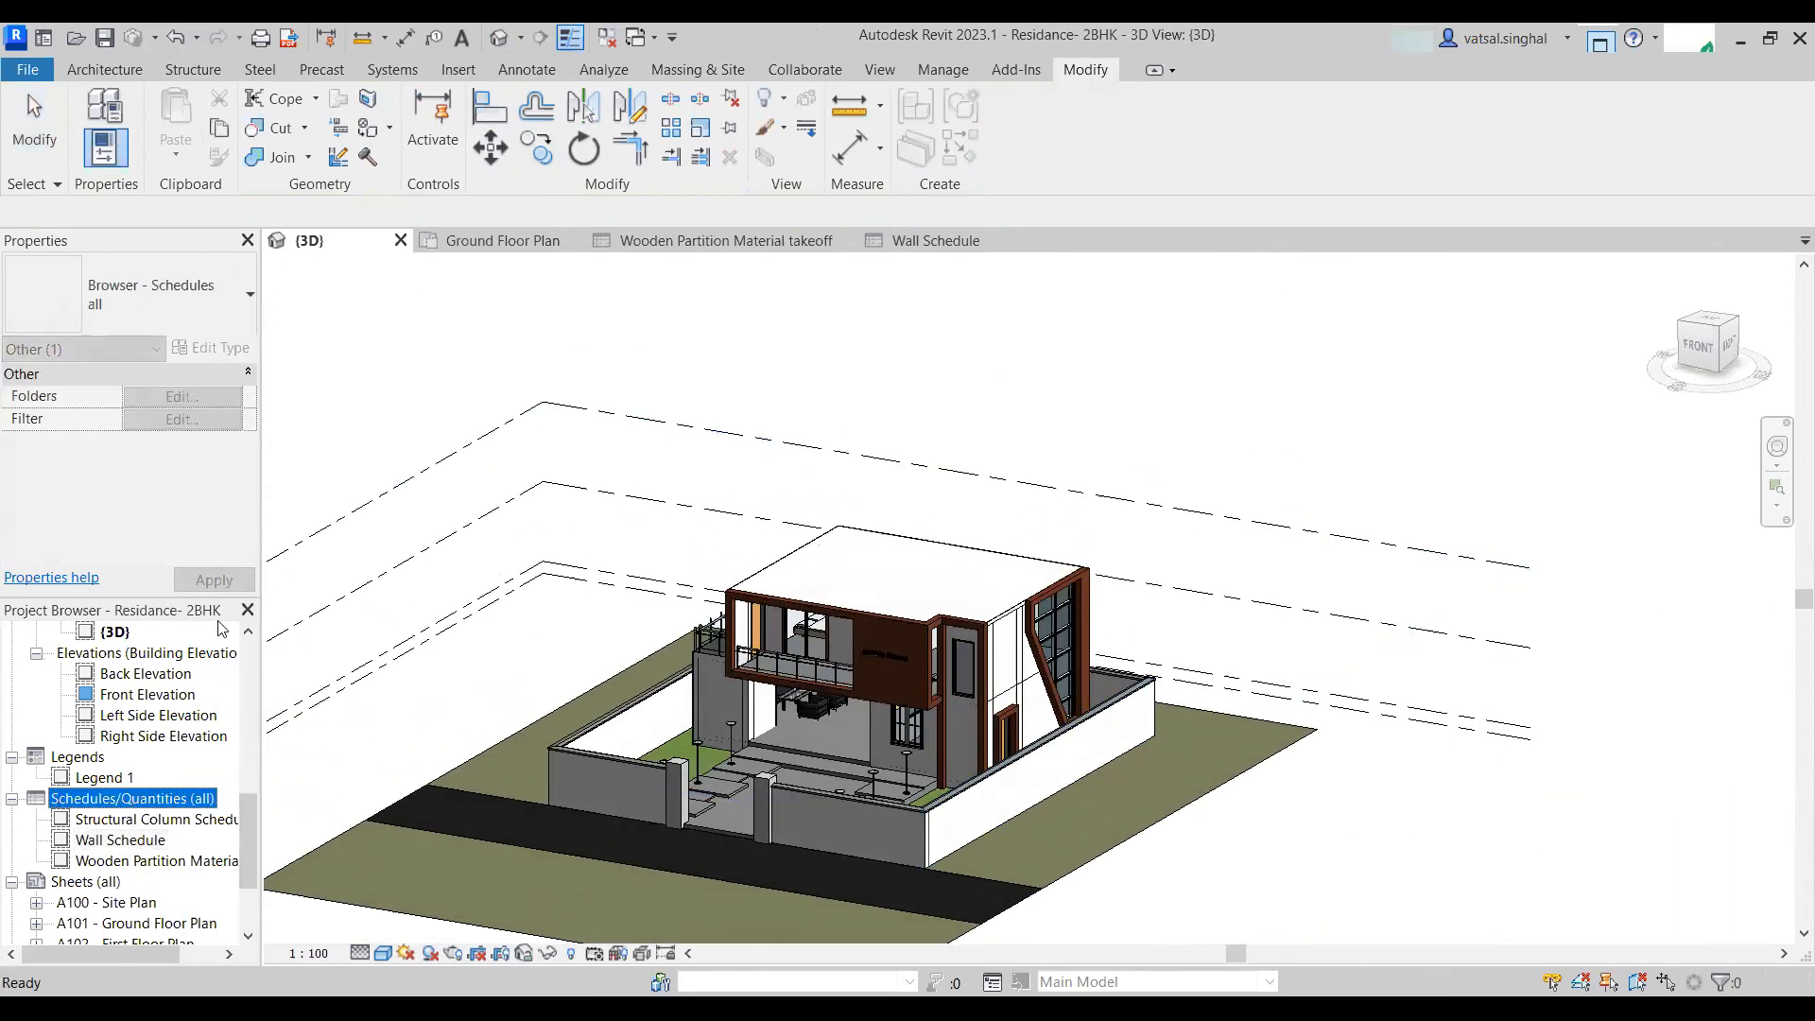
{"action": "right_click", "coordinate": [119, 801]}
{"action": "left_click", "coordinate": [254, 533]}
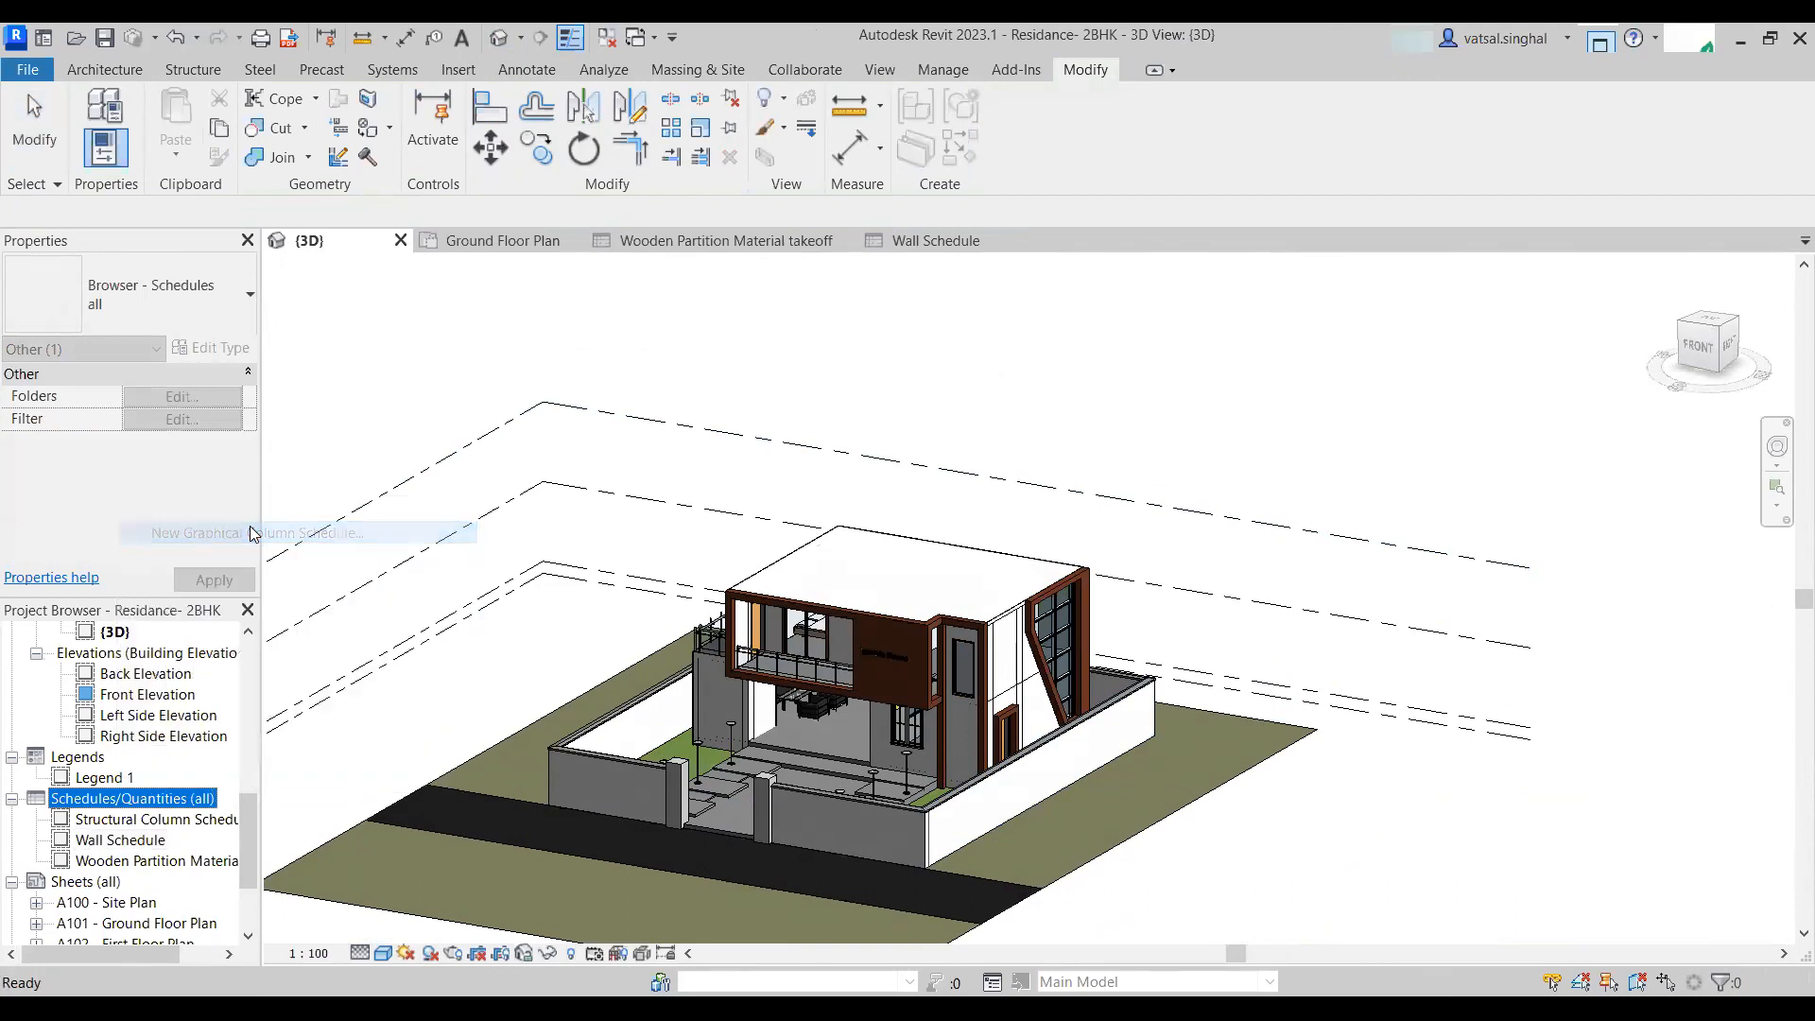
- Zoom and pan across the graphical column schedule to examine the columns at each level
{"action": "scroll", "coordinate": [1561, 721], "scroll_direction": "up", "scroll_amount": 3}
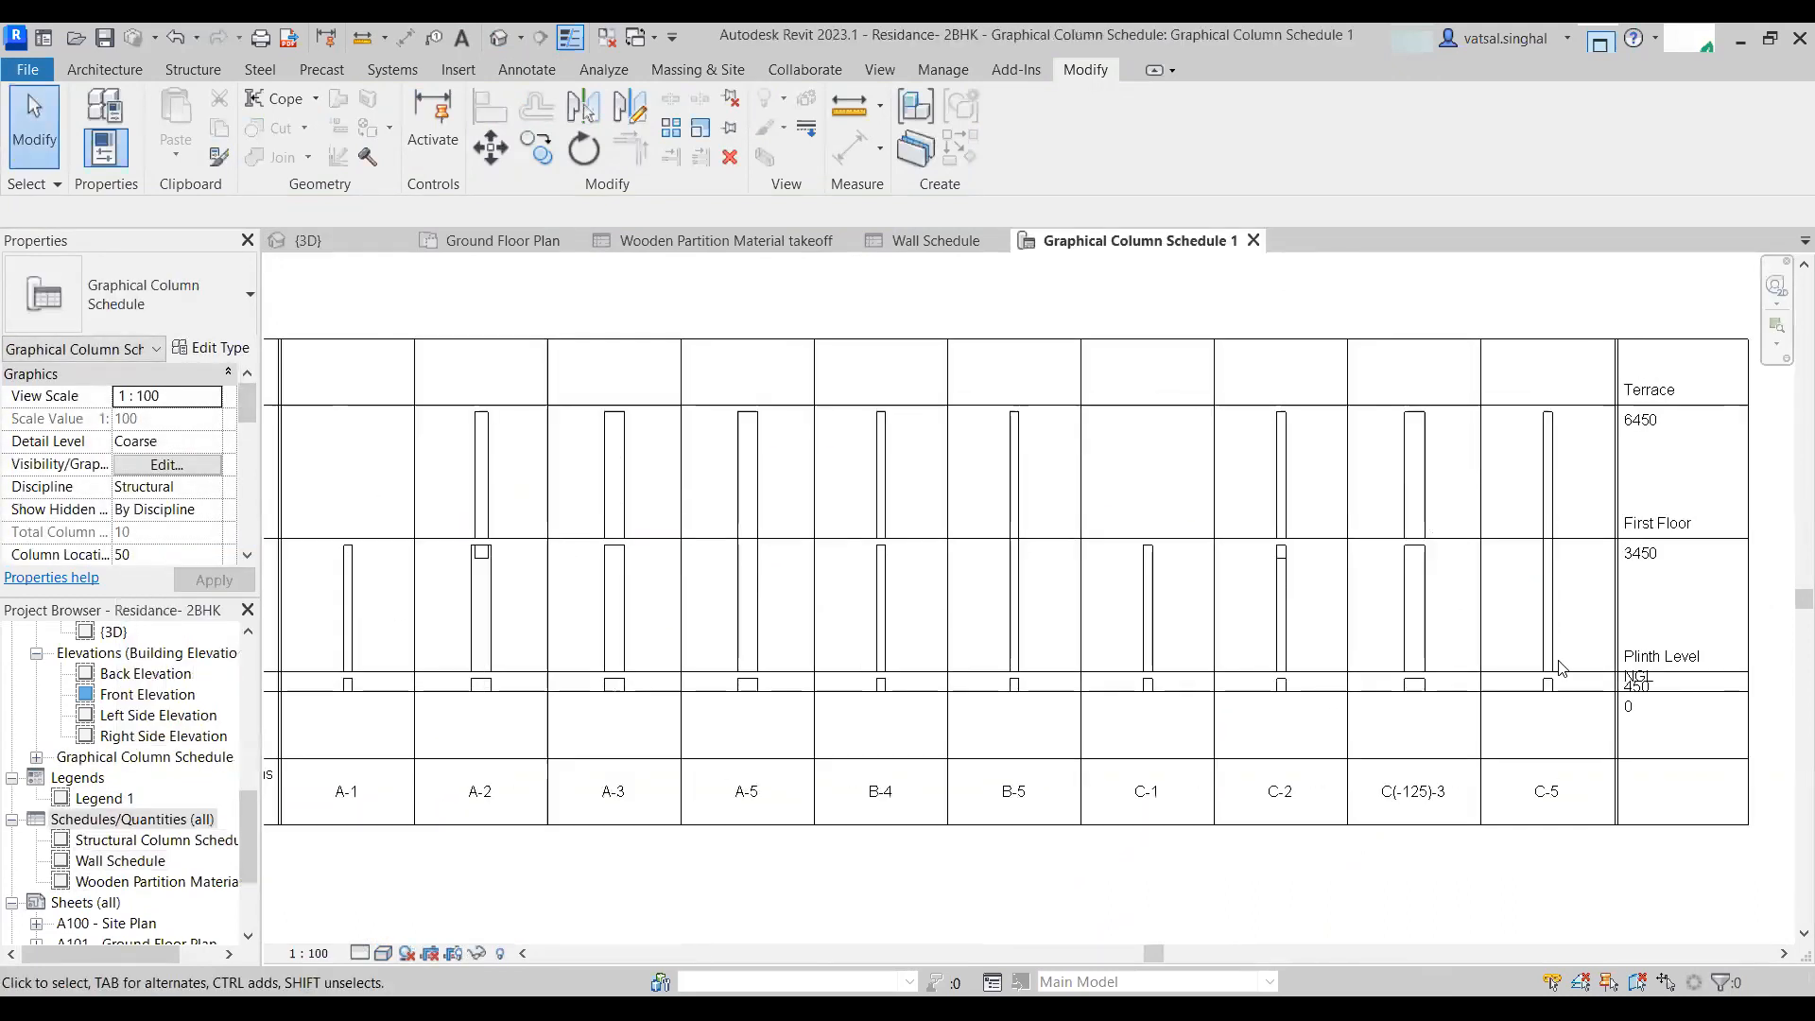
{"action": "scroll", "coordinate": [1304, 697], "scroll_direction": "down", "scroll_amount": 3}
{"action": "middle_click_drag", "start_coordinate": [571, 773], "coordinate": [597, 772]}
{"action": "scroll", "coordinate": [531, 693], "scroll_direction": "up", "scroll_amount": 4}
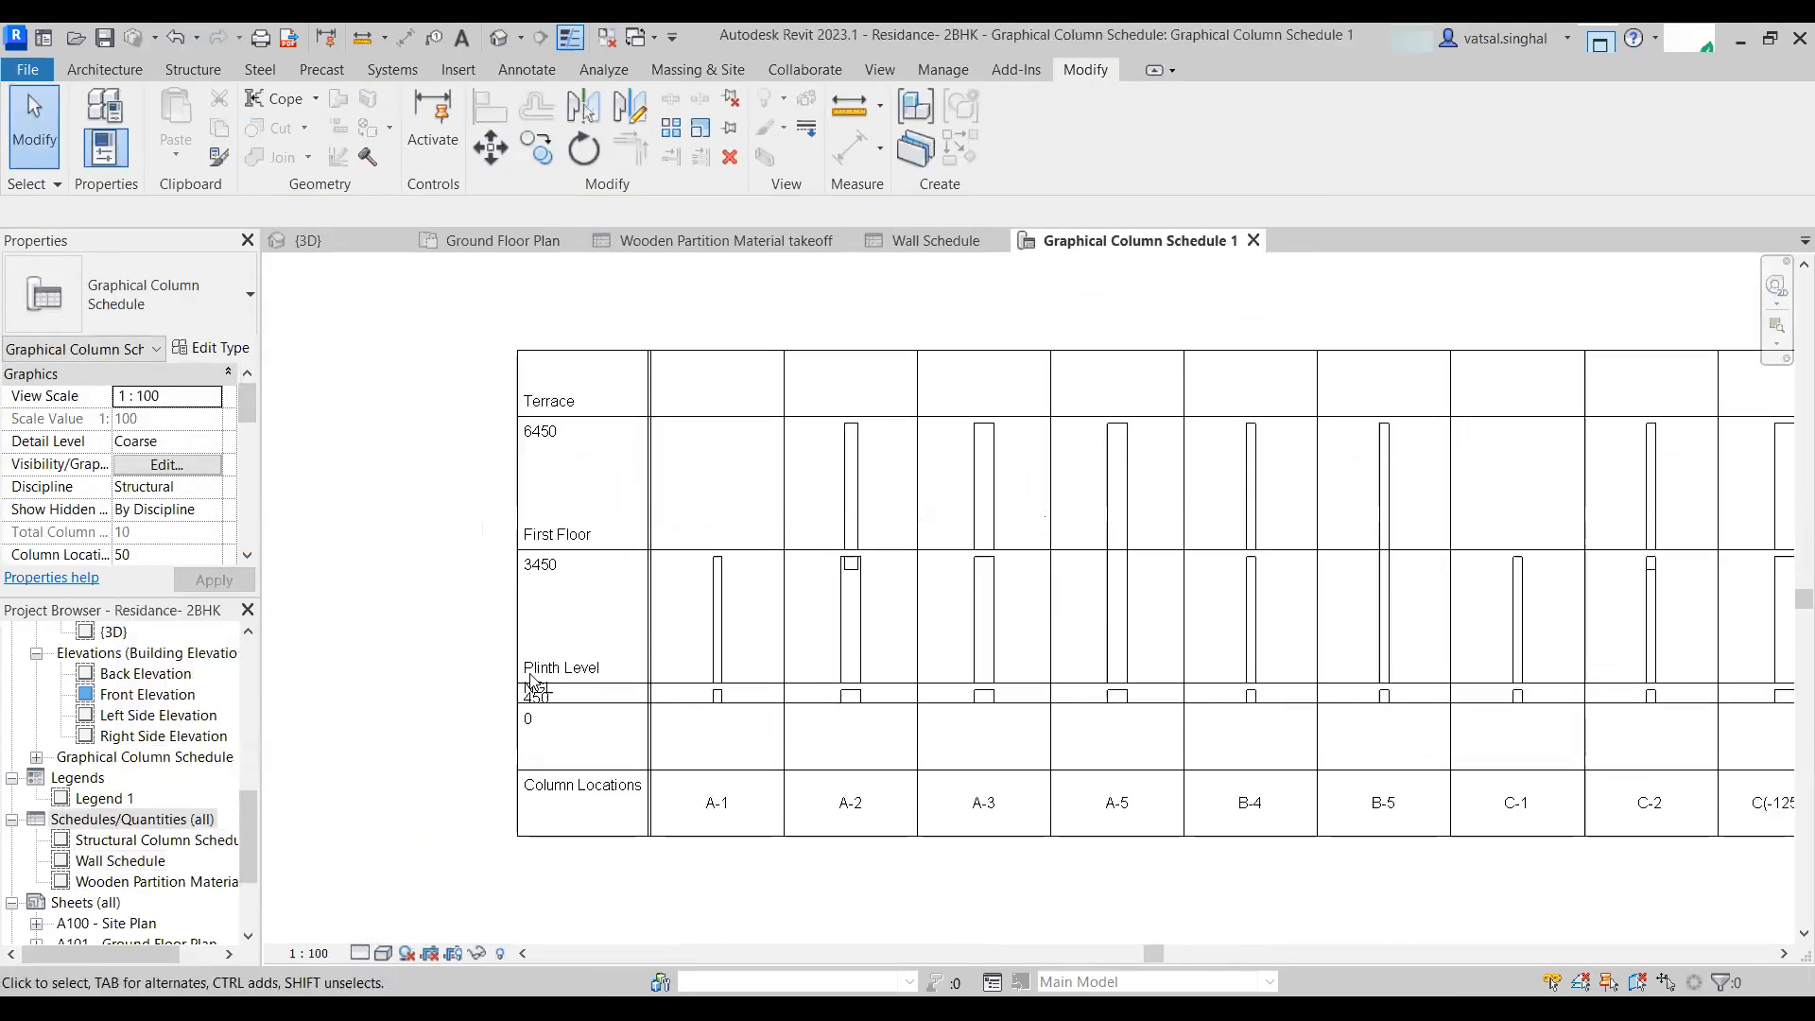
{"action": "scroll", "coordinate": [1202, 834], "scroll_direction": "down", "scroll_amount": 8}
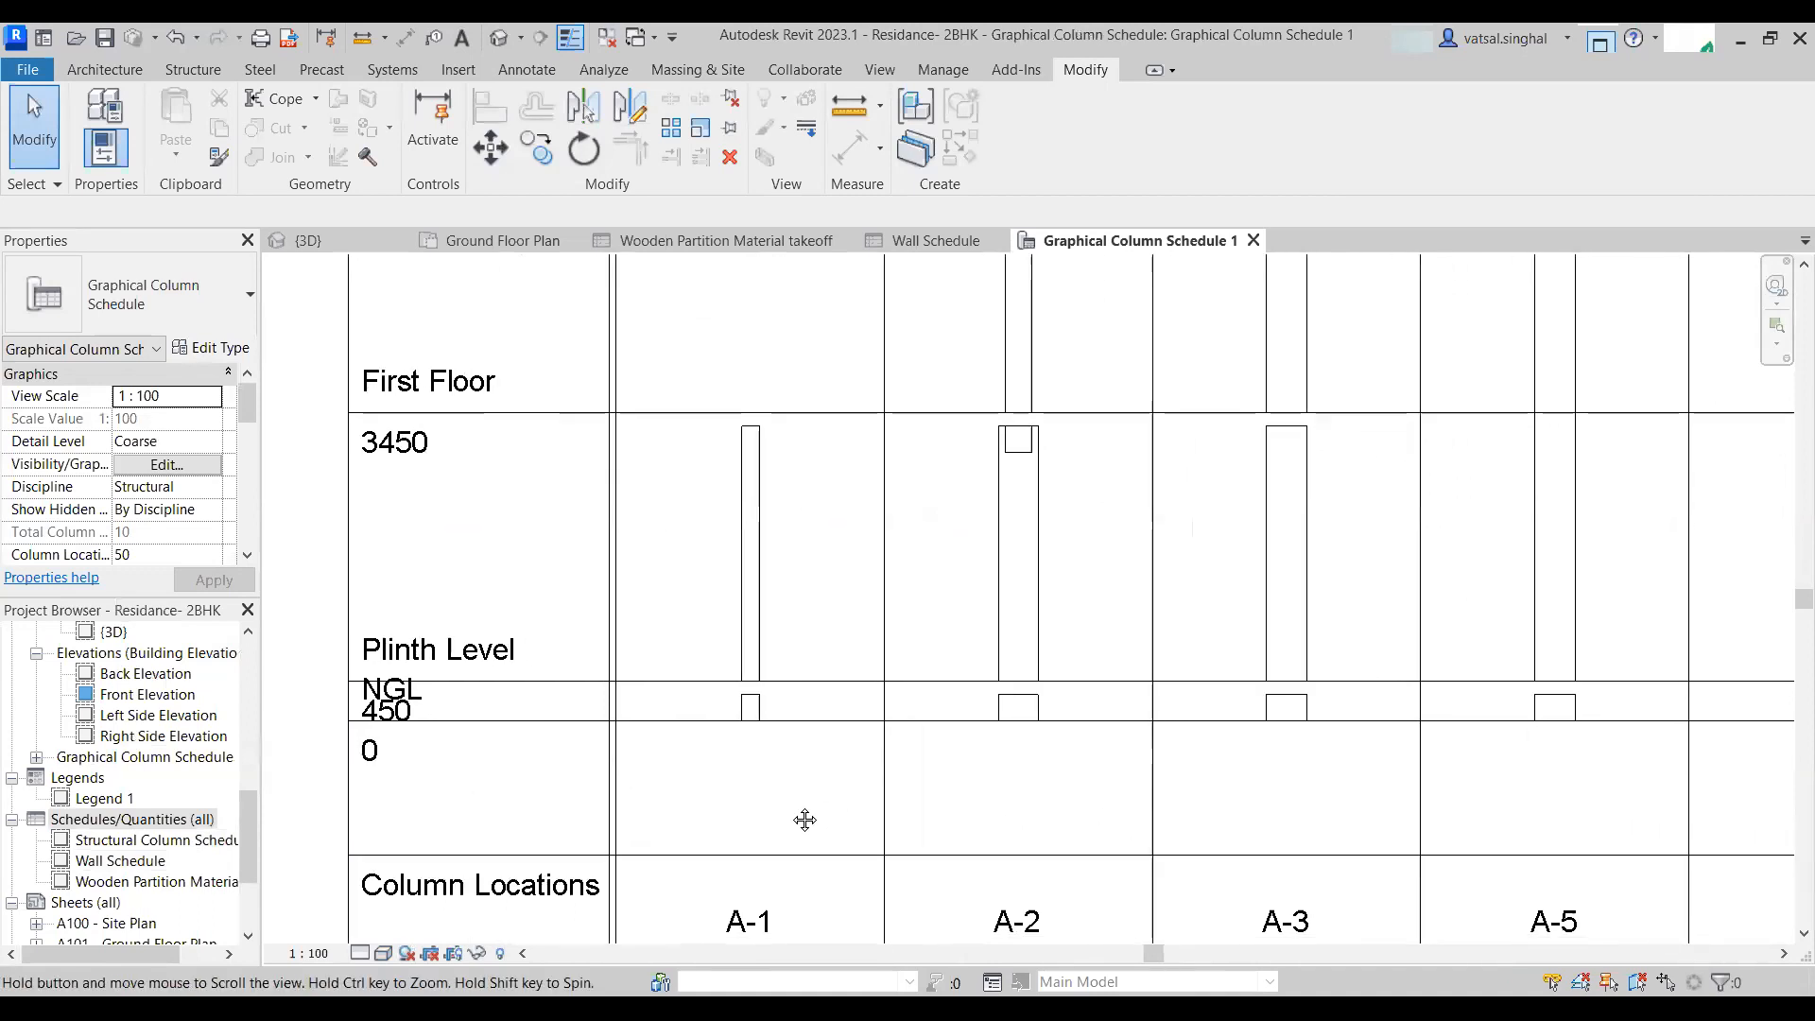
{"action": "middle_click_drag", "start_coordinate": [1484, 849], "coordinate": [1007, 799]}
{"action": "middle_click_drag", "start_coordinate": [600, 828], "coordinate": [1088, 881]}
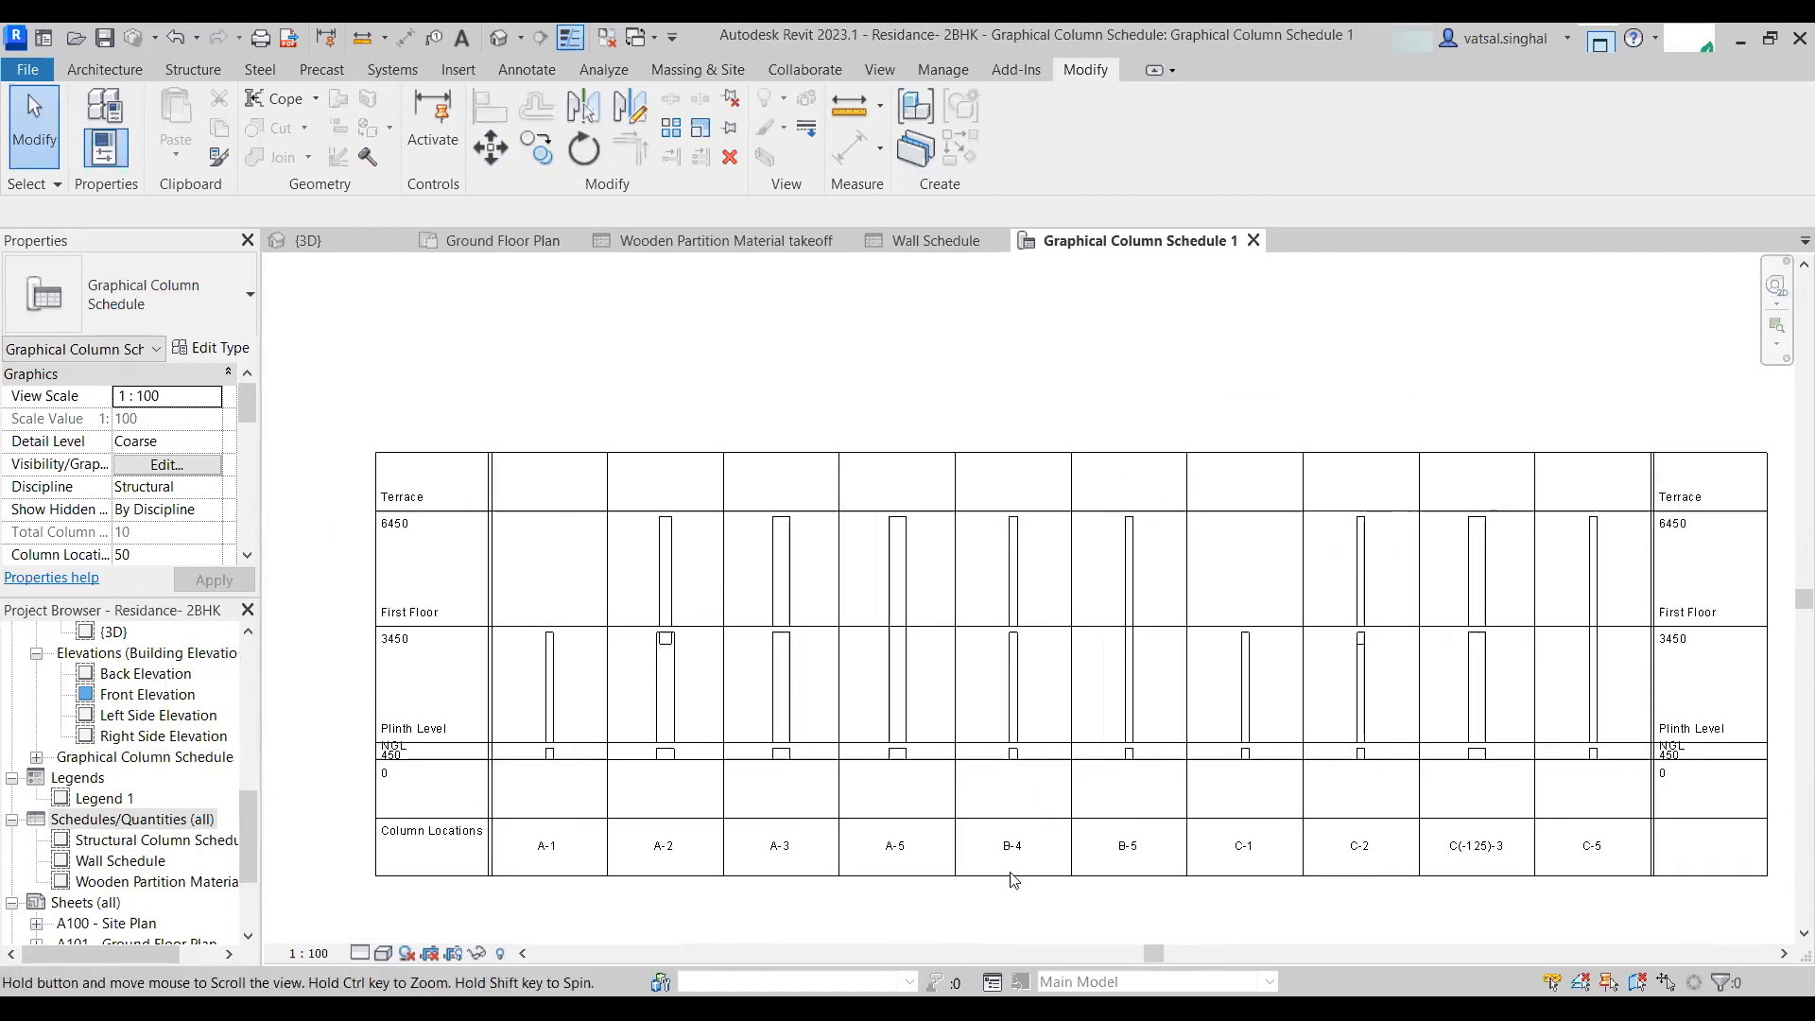
{"action": "middle_click_drag", "start_coordinate": [1147, 764], "coordinate": [910, 738]}
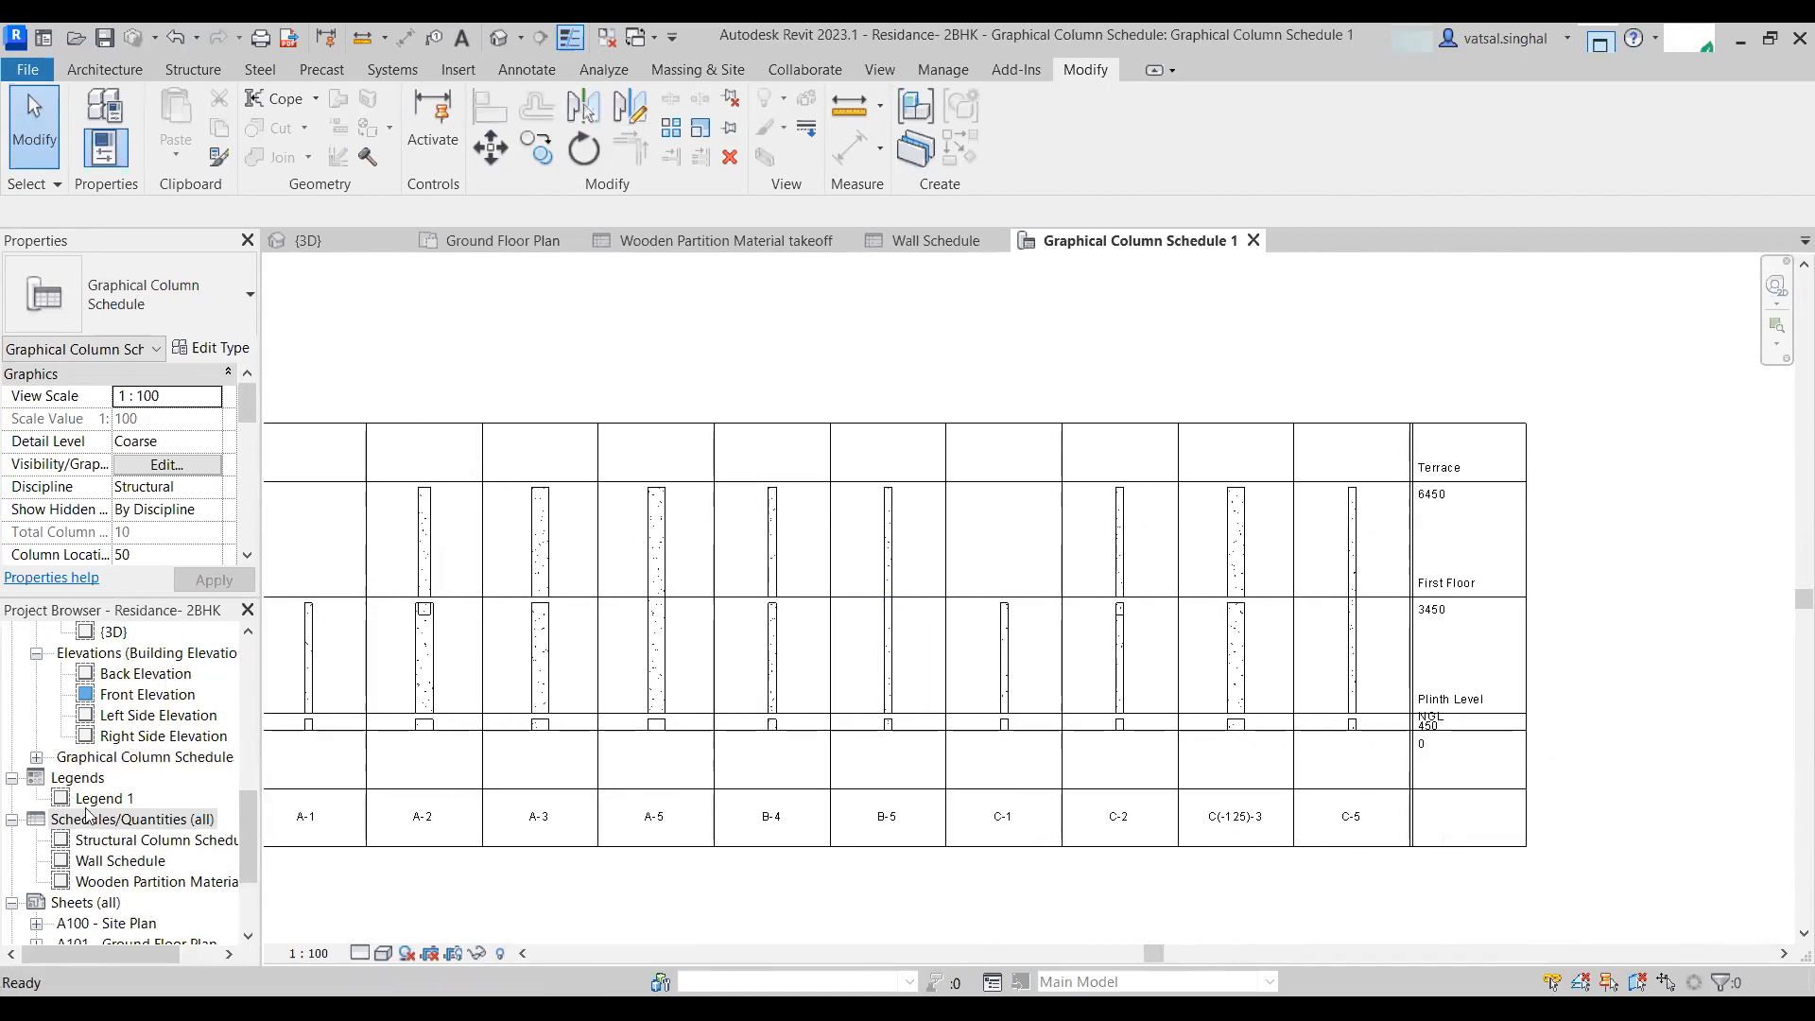
{"action": "middle_click_drag", "start_coordinate": [663, 836], "coordinate": [922, 791]}
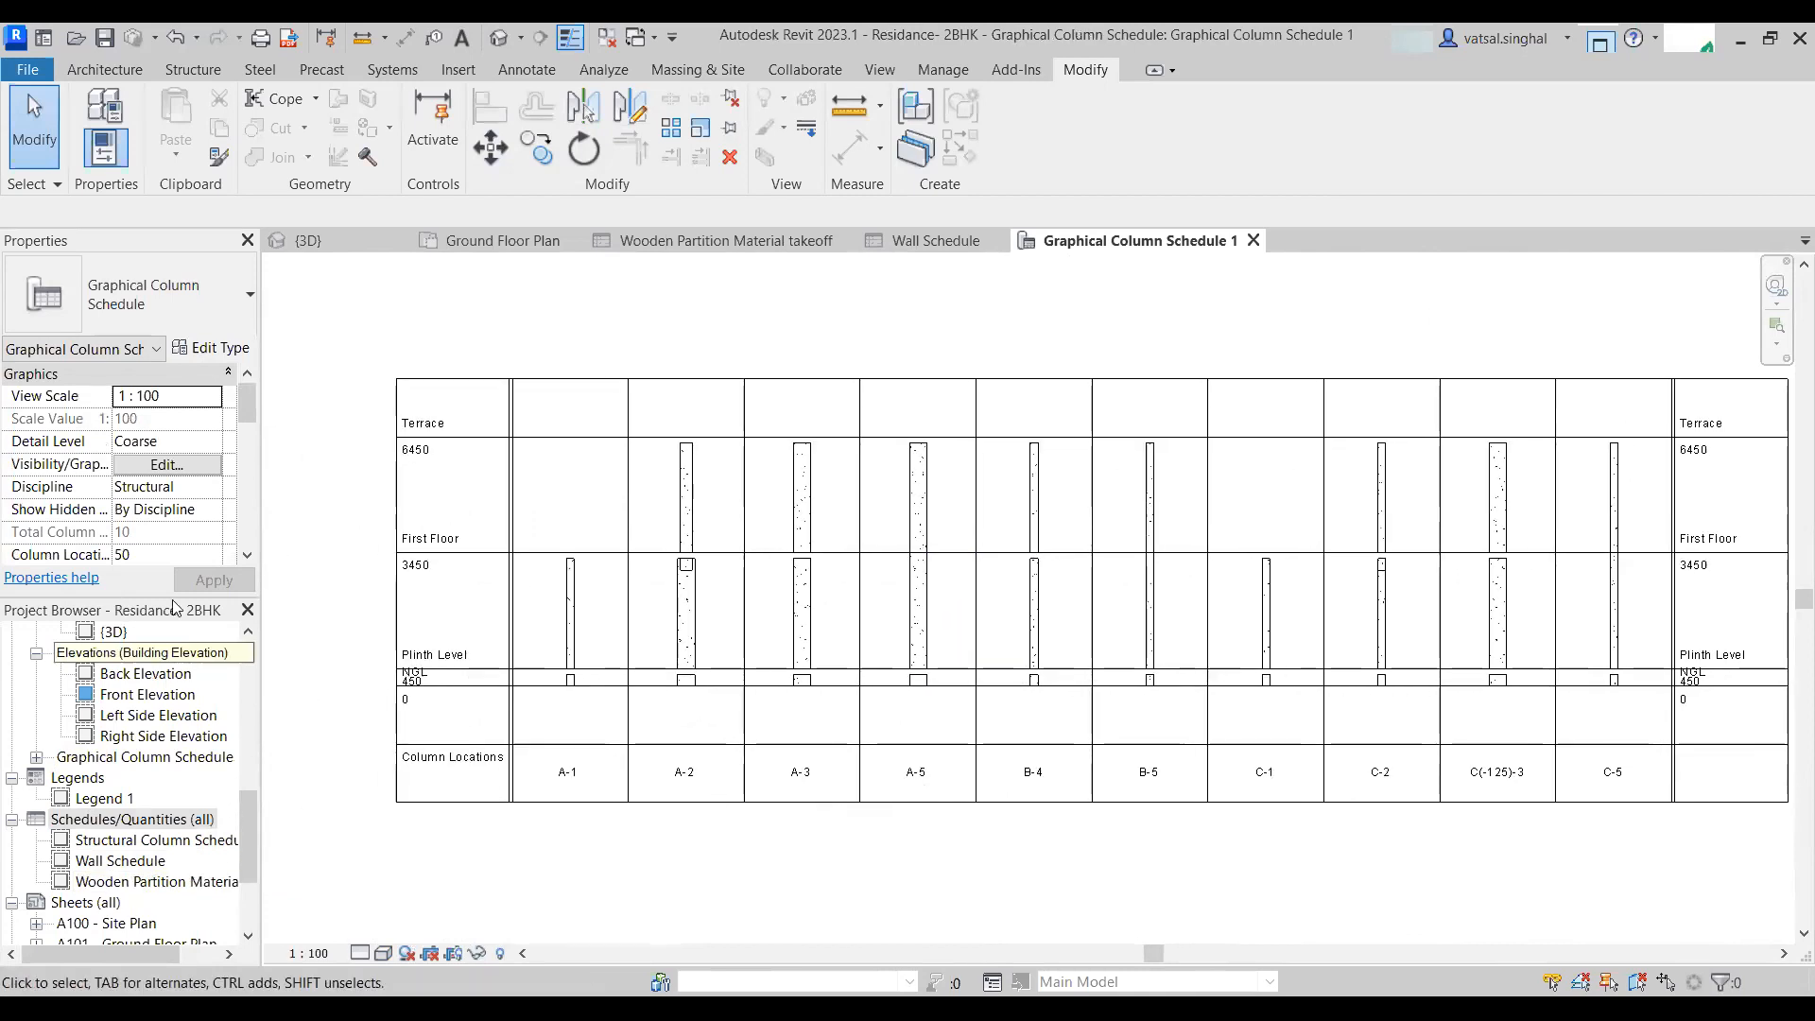
- Open the Structural Column Schedule and set its filter to none
{"action": "double_click", "coordinate": [204, 839]}
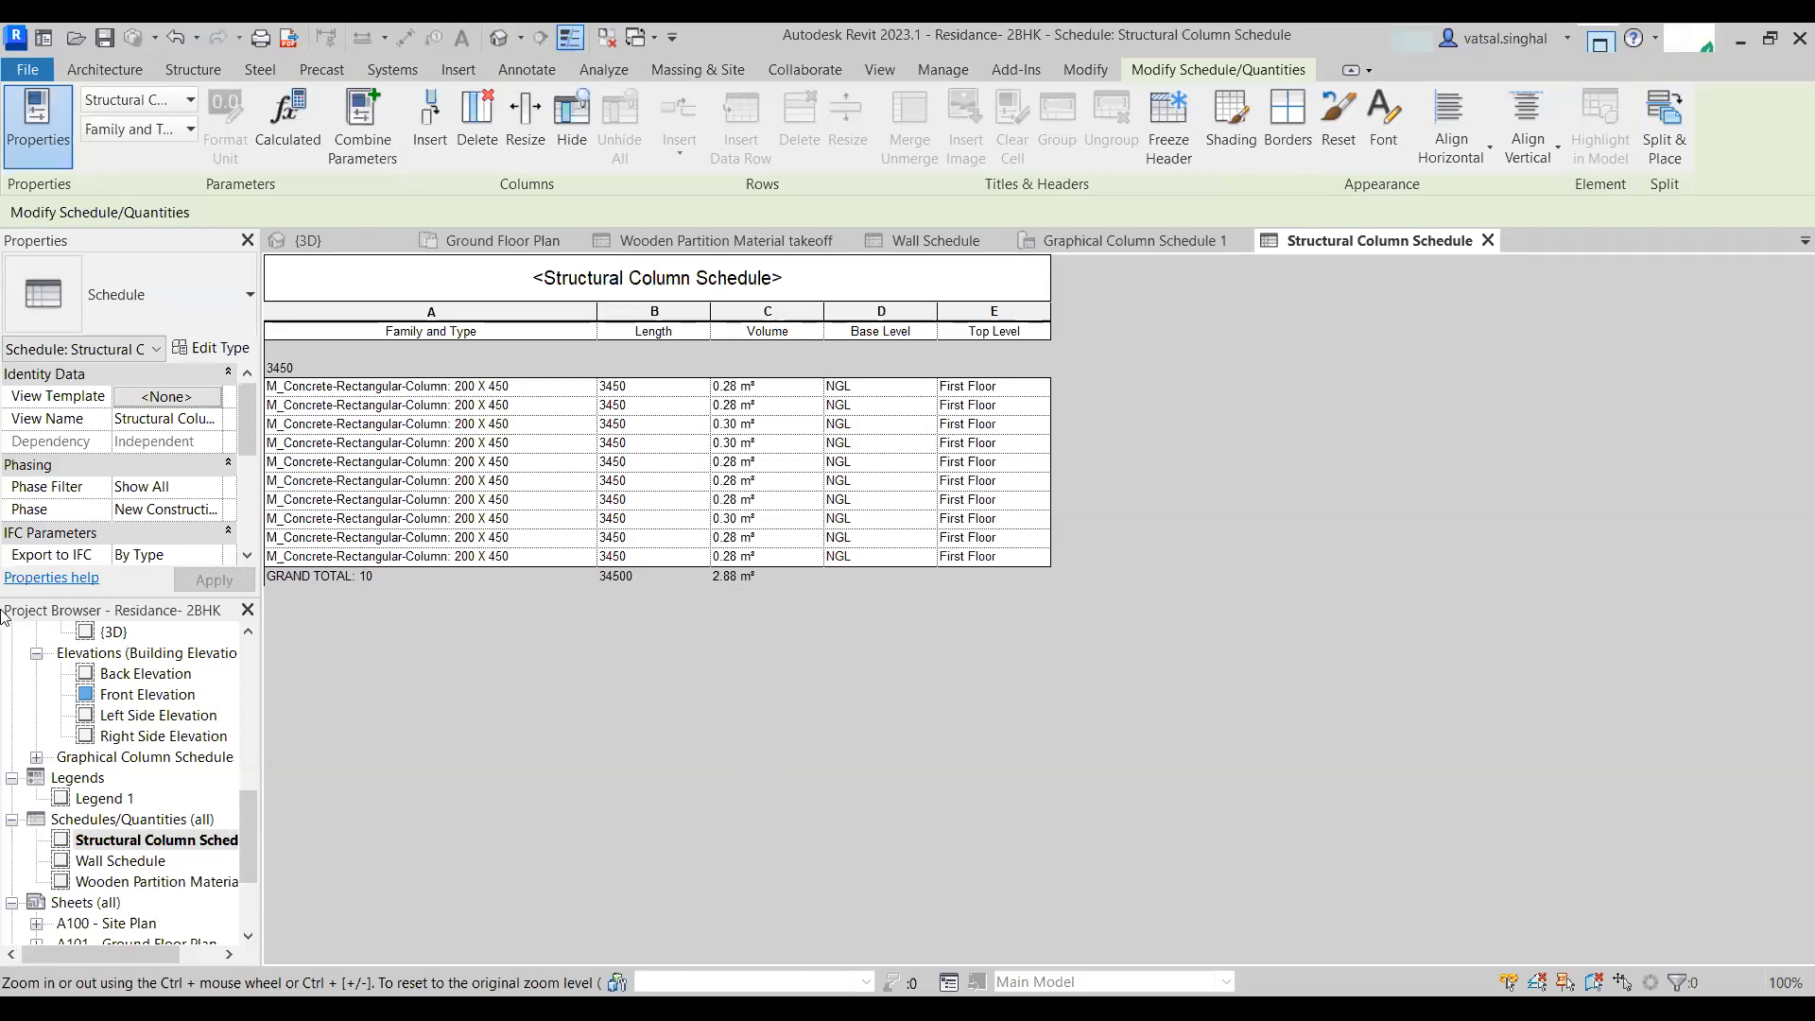
{"action": "scroll", "coordinate": [157, 517], "scroll_direction": "down", "scroll_amount": 3}
{"action": "scroll", "coordinate": [157, 517], "scroll_direction": "down", "scroll_amount": 1}
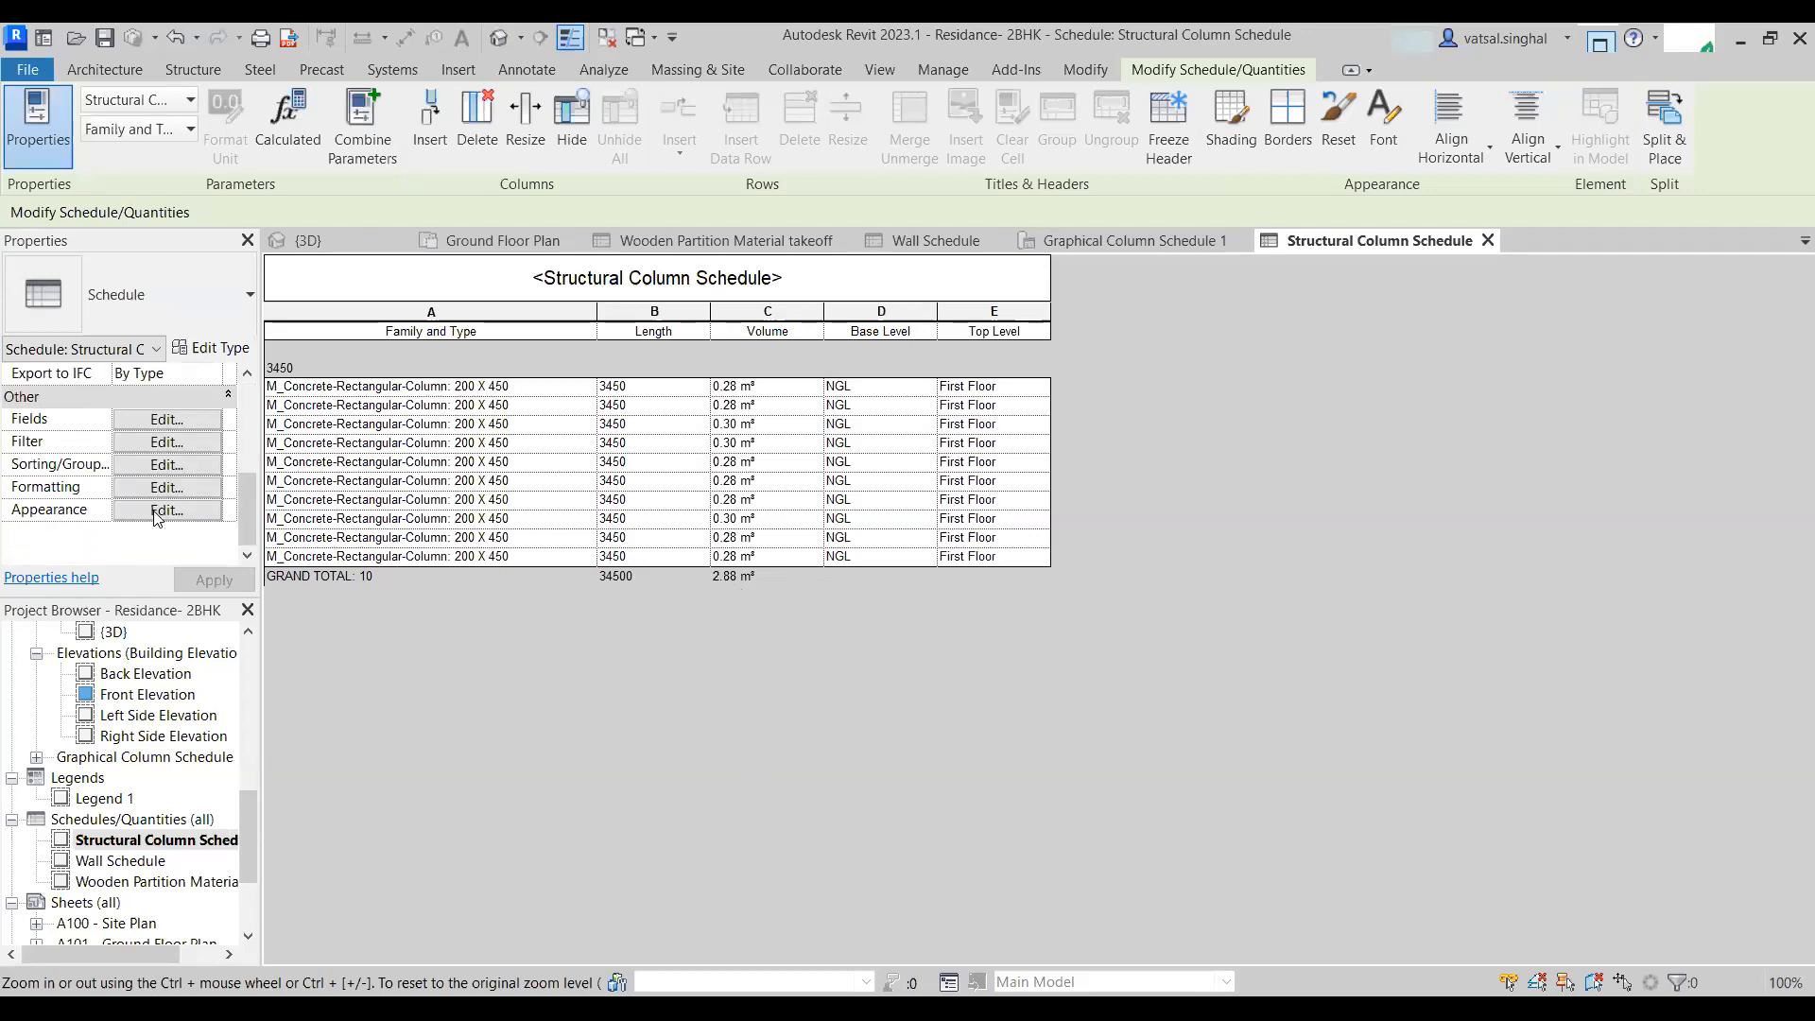
{"action": "left_click", "coordinate": [157, 446]}
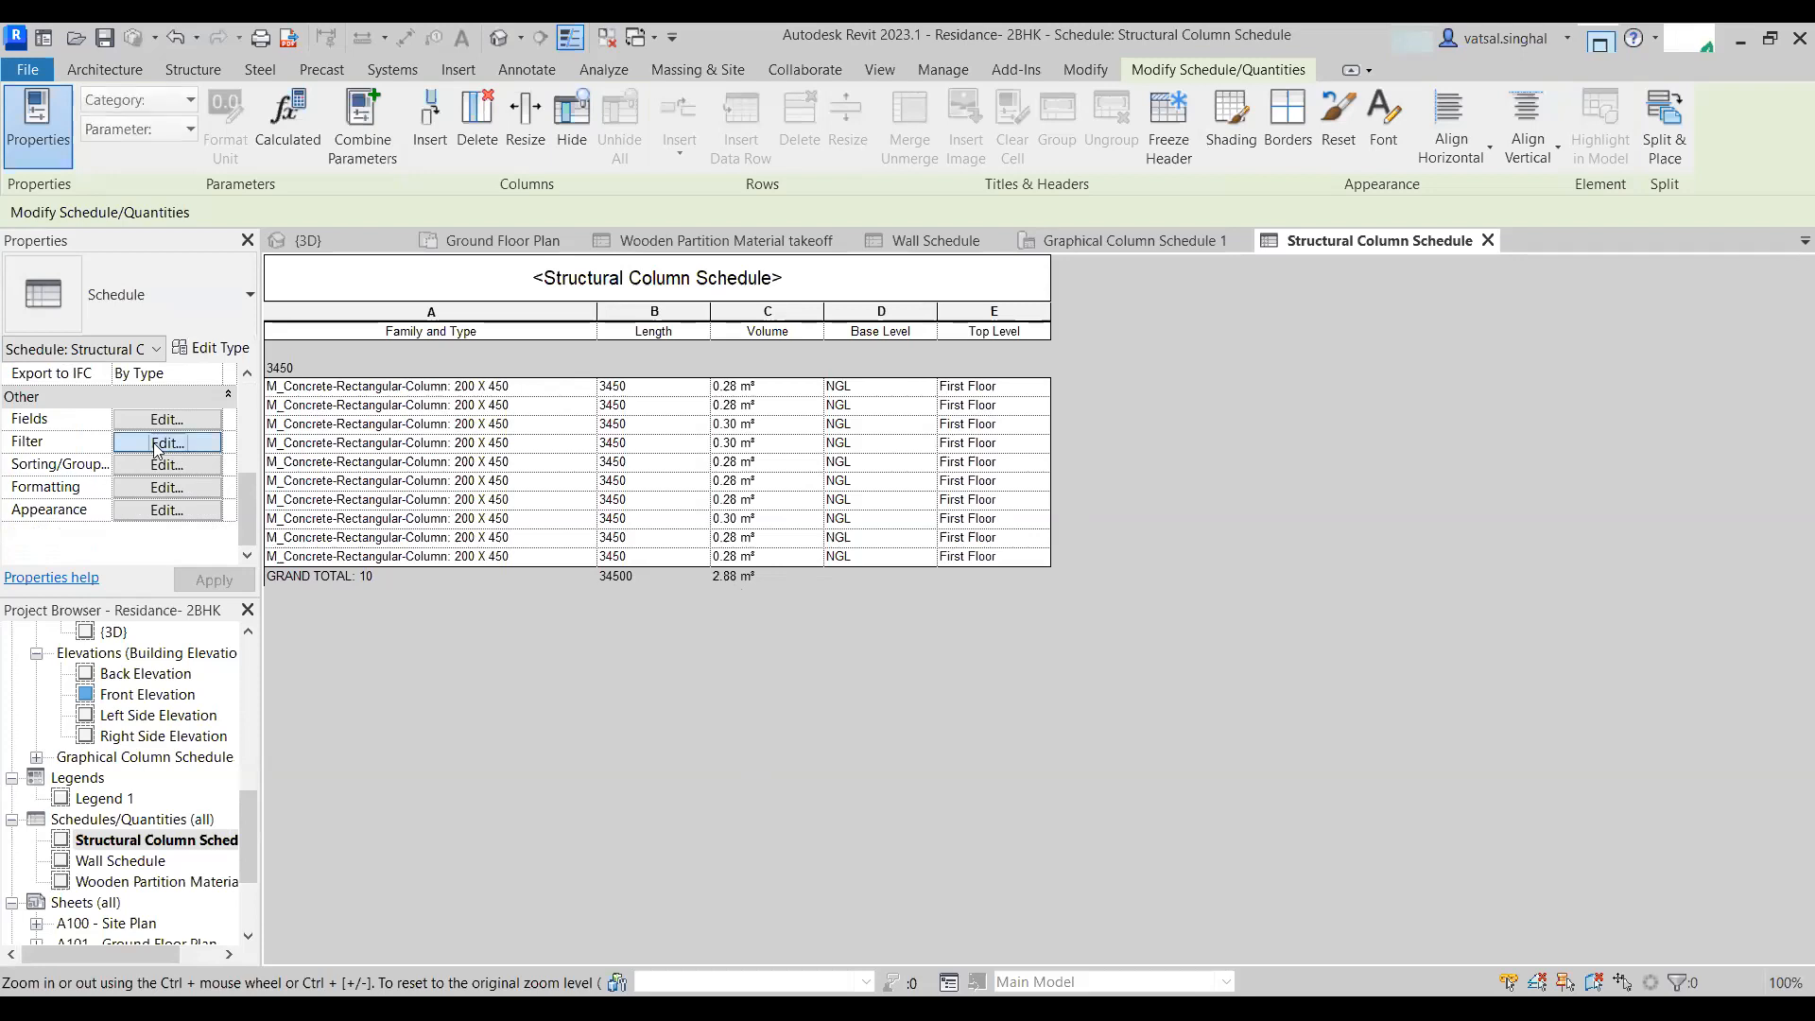
{"action": "left_click", "coordinate": [1232, 246]}
{"action": "left_click", "coordinate": [1227, 261]}
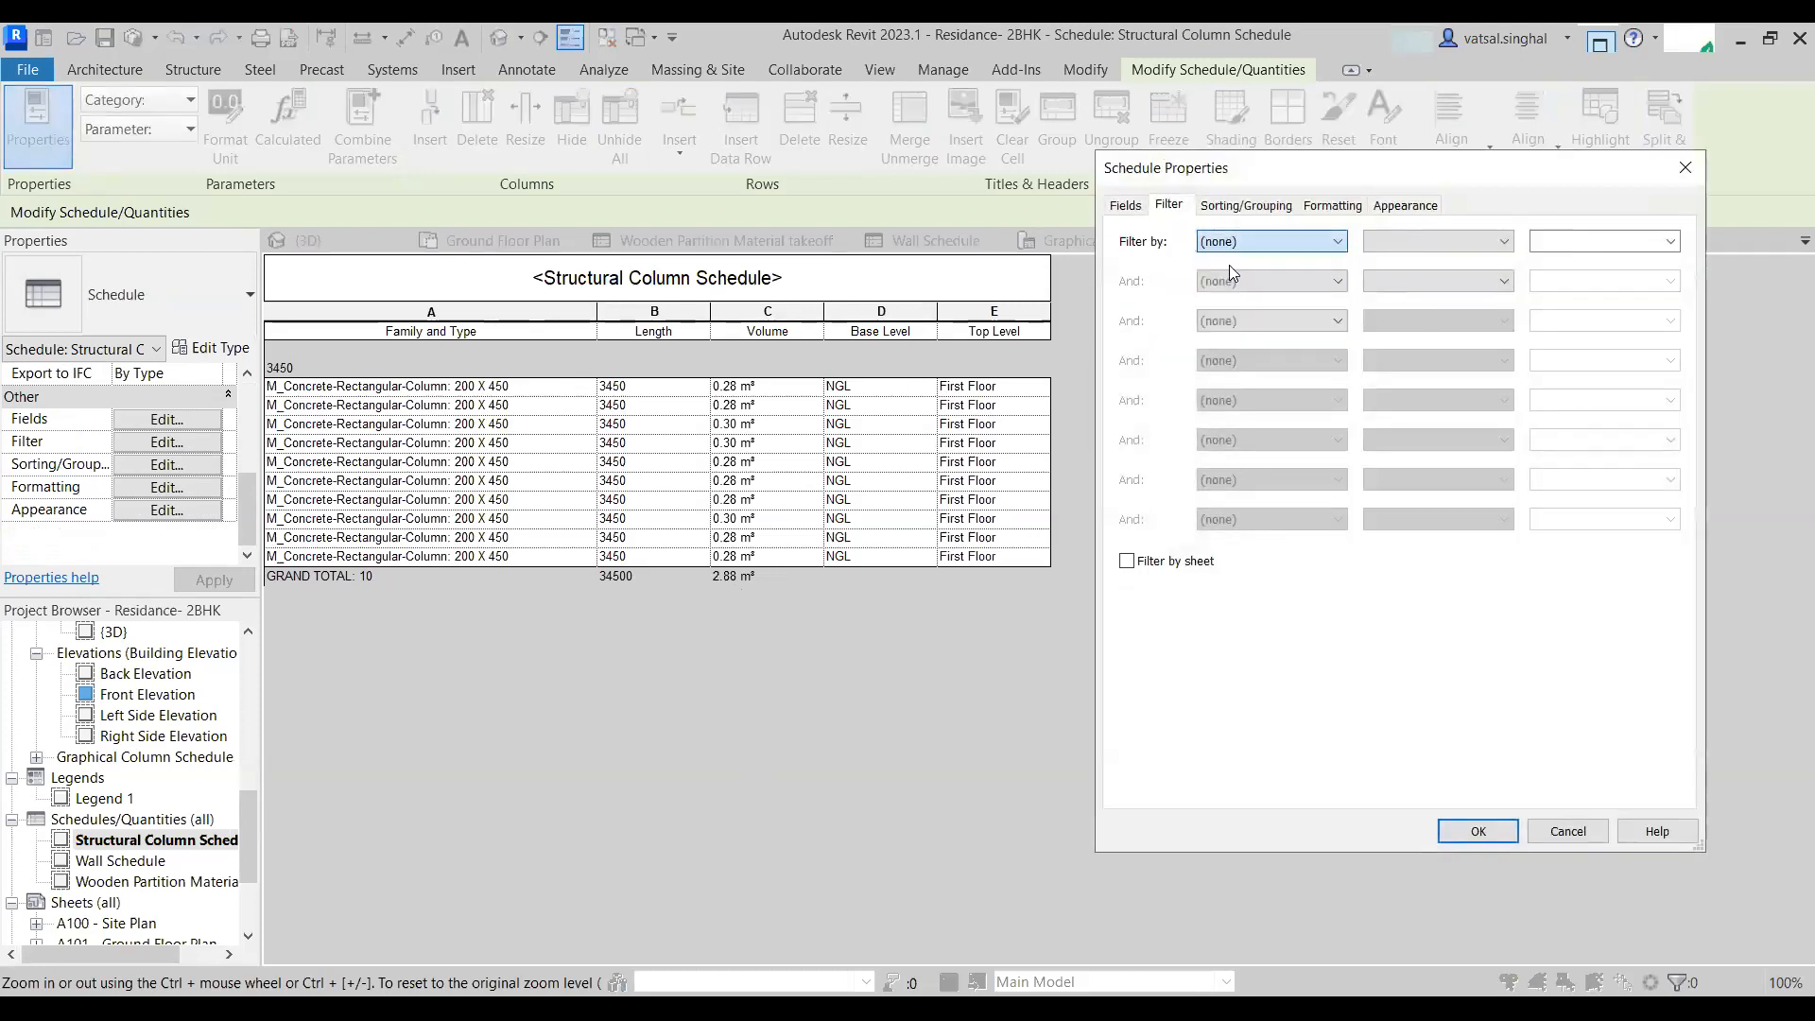
{"action": "left_click", "coordinate": [1495, 828]}
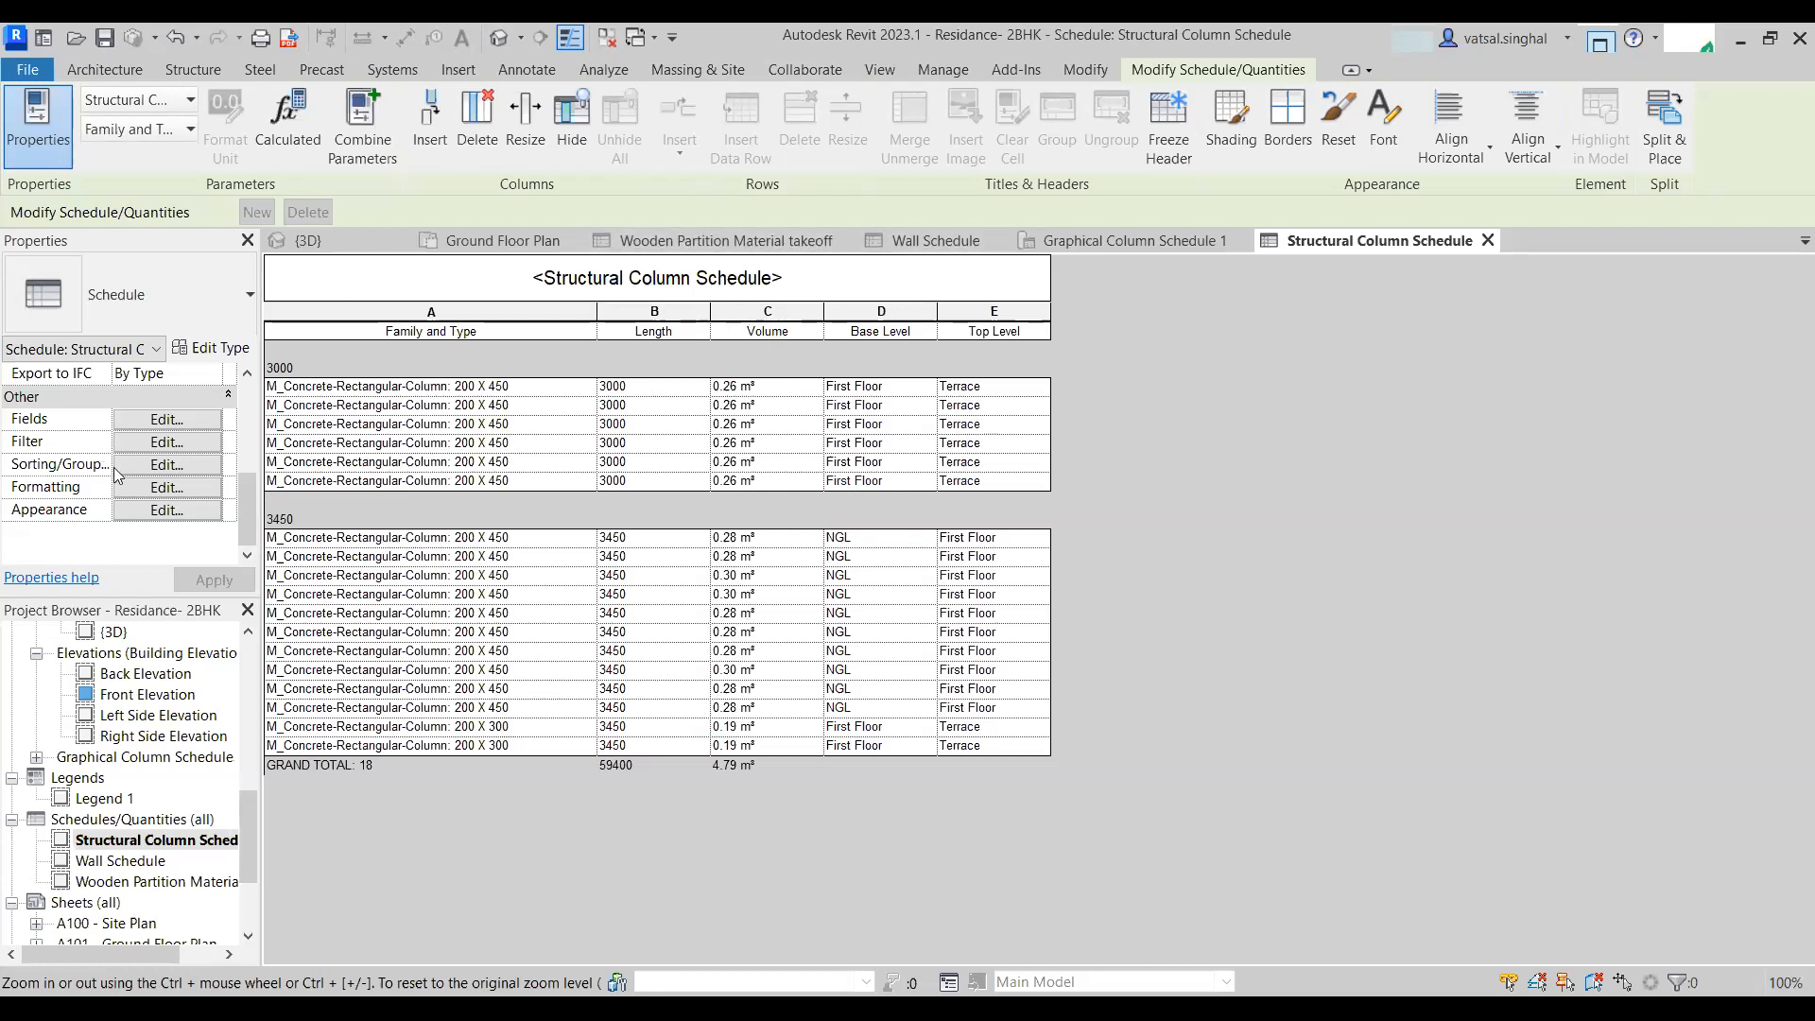
- Open the schedule's fields and start a calculated value named Volume of Dry Concrete
{"action": "left_click", "coordinate": [169, 420]}
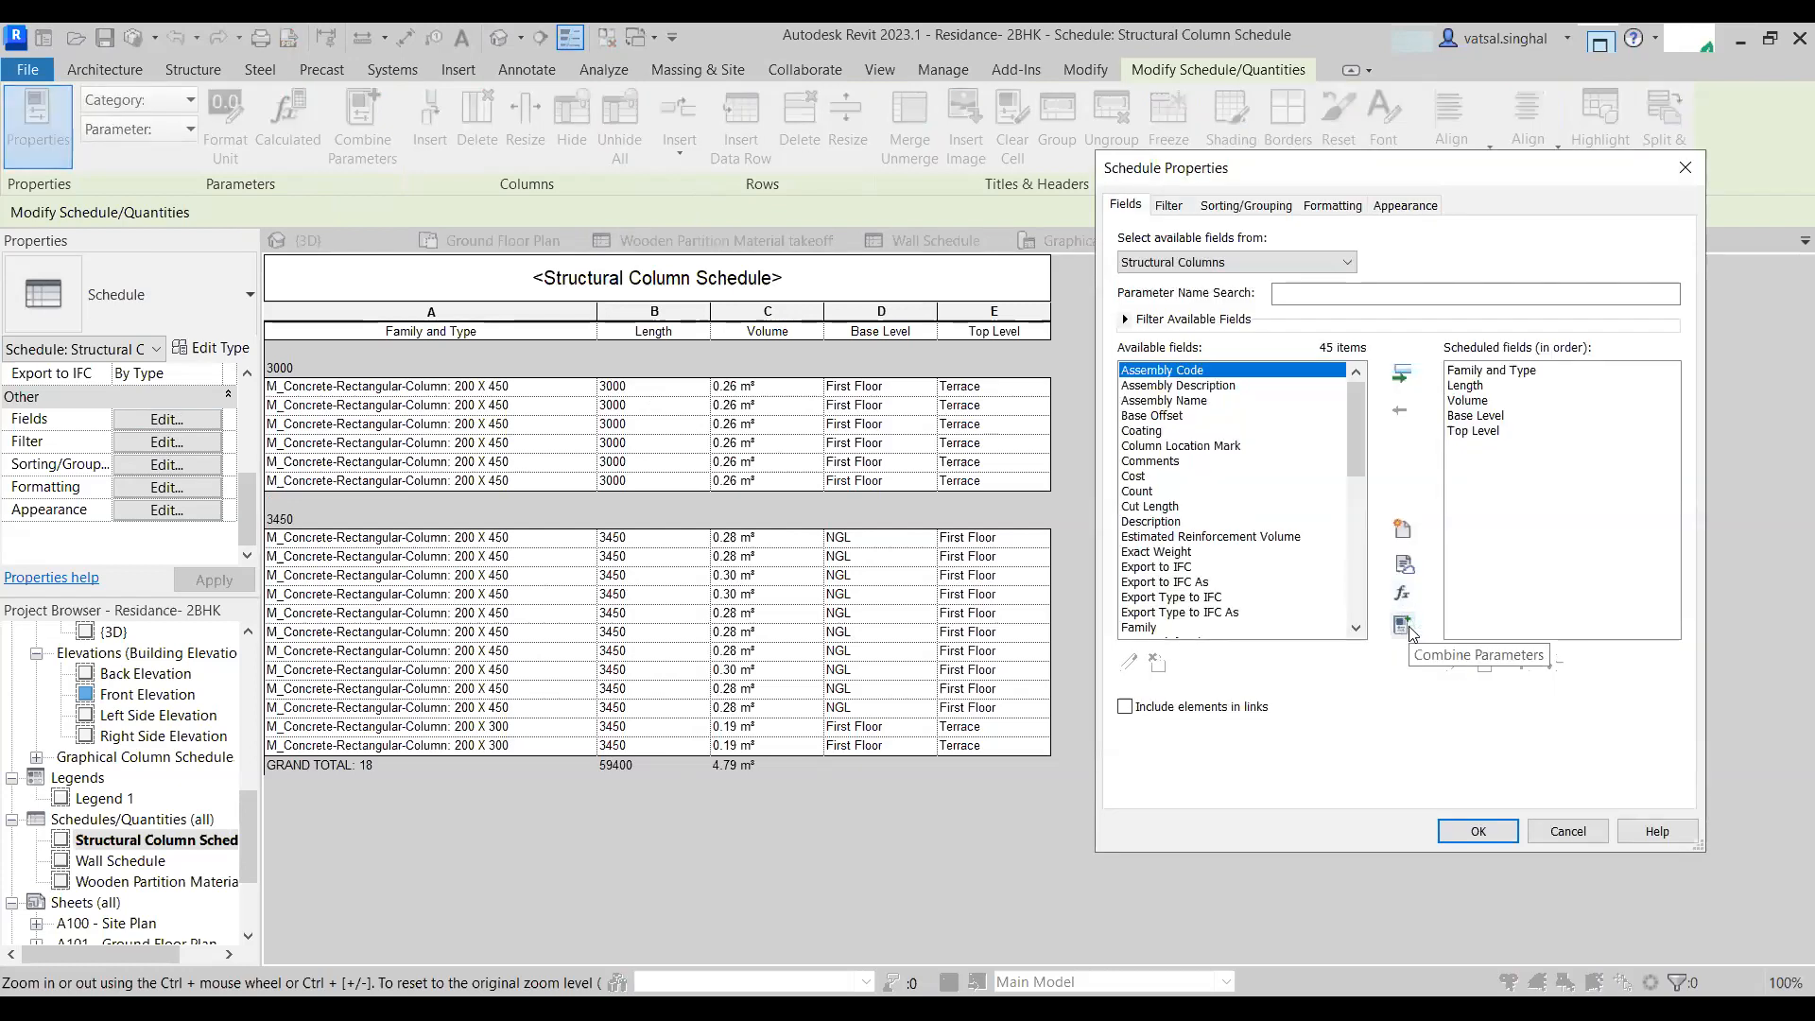
{"action": "left_click", "coordinate": [1402, 626]}
{"action": "key", "text": "Escape"}
{"action": "left_click_drag", "start_coordinate": [1579, 572], "coordinate": [650, 380]}
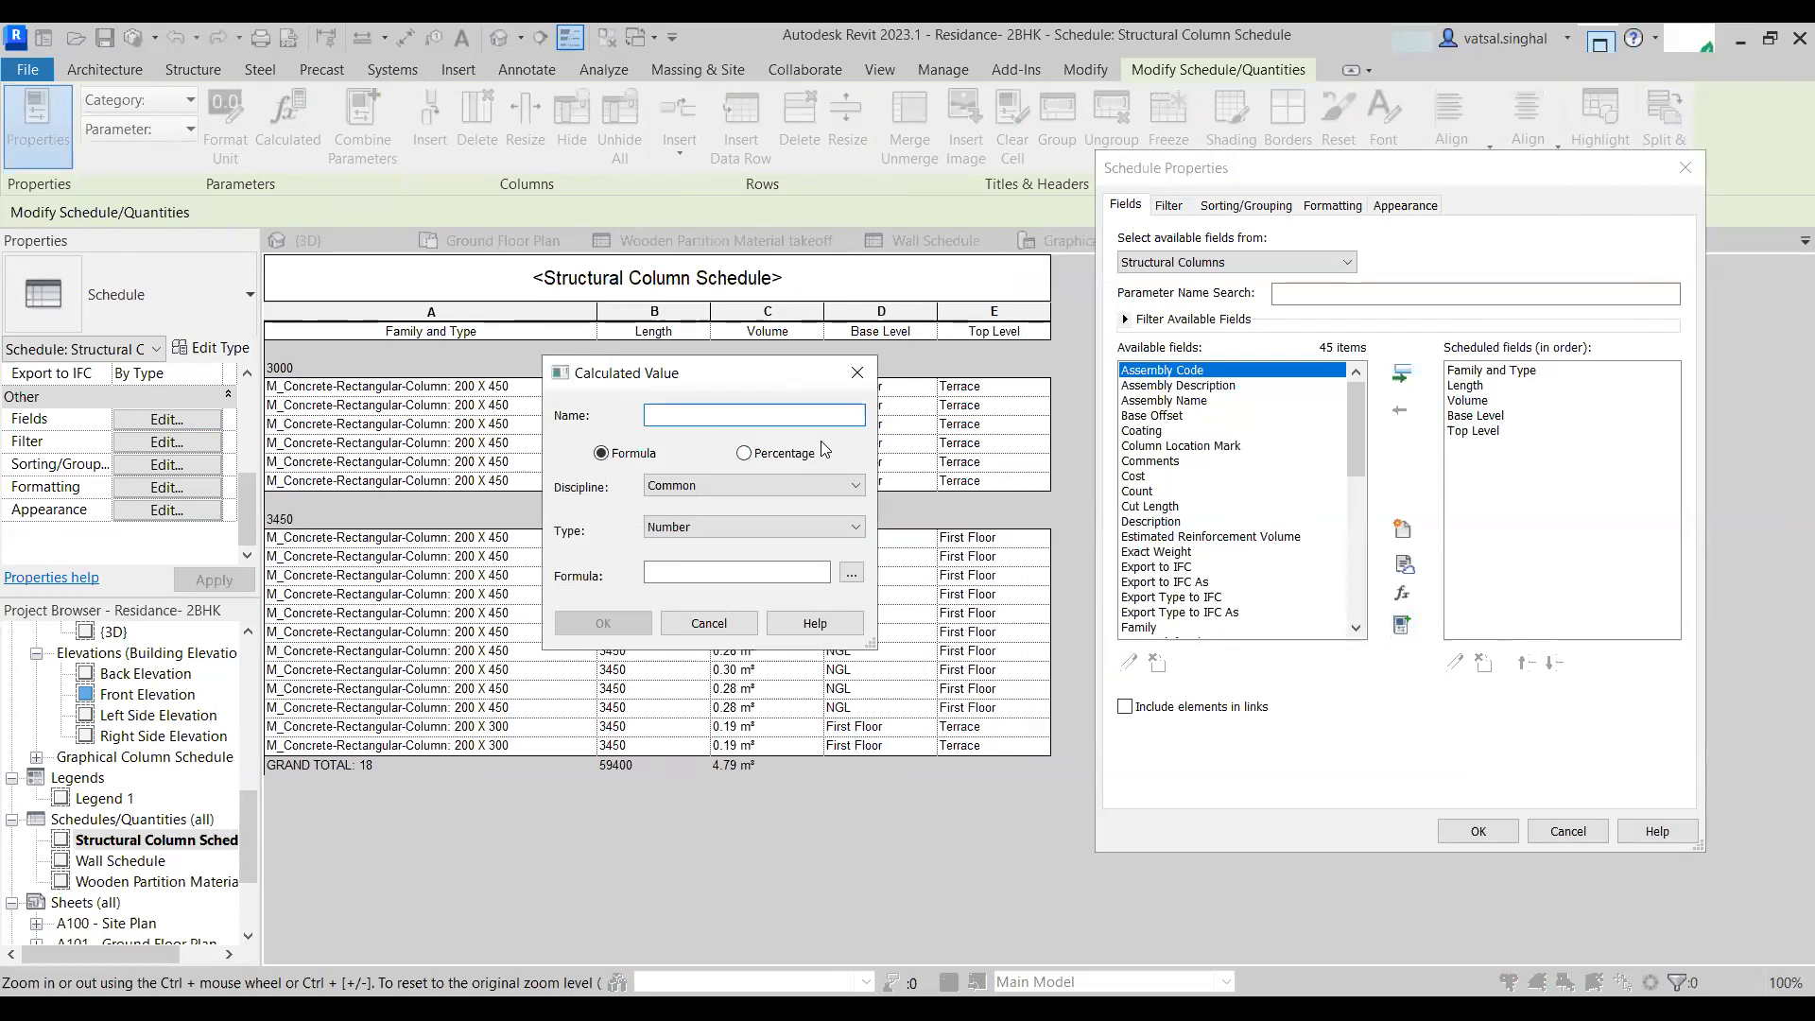
{"action": "type", "text": "Volue"}
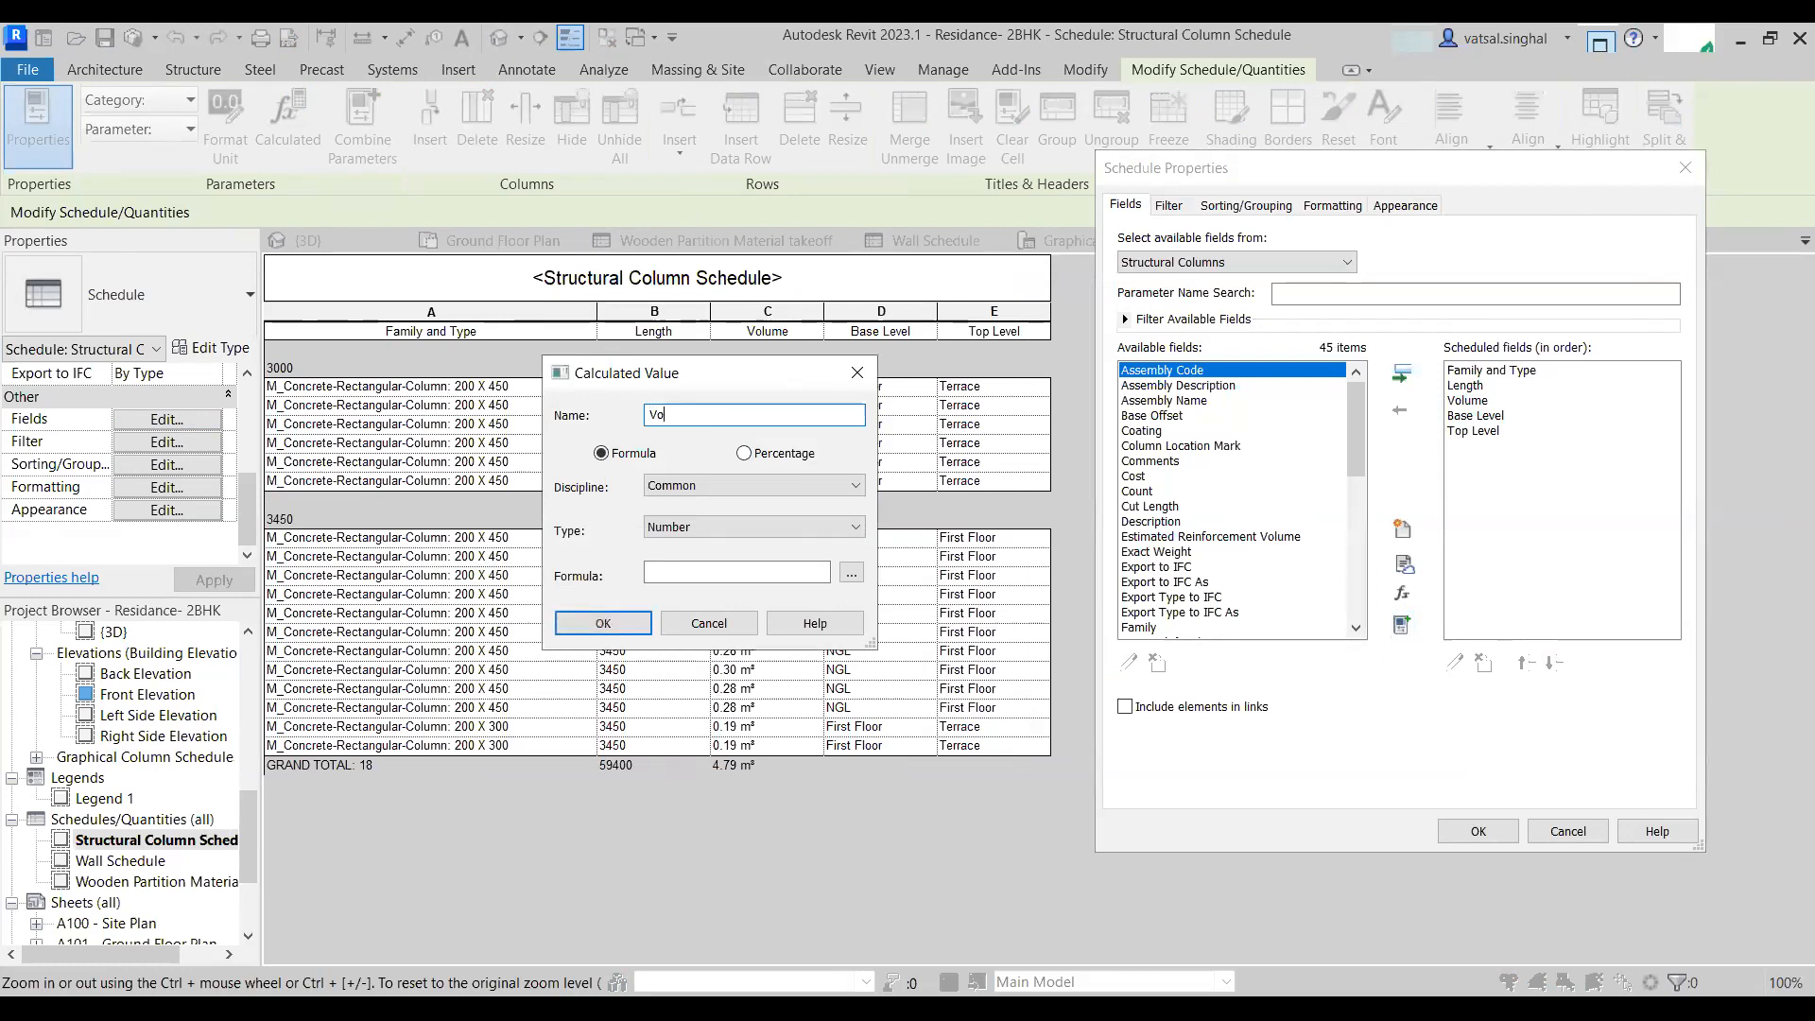
{"action": "key", "text": "BackSpace"}
{"action": "key", "text": "BackSpace"}
{"action": "type", "text": "me of Dry Concrete"}
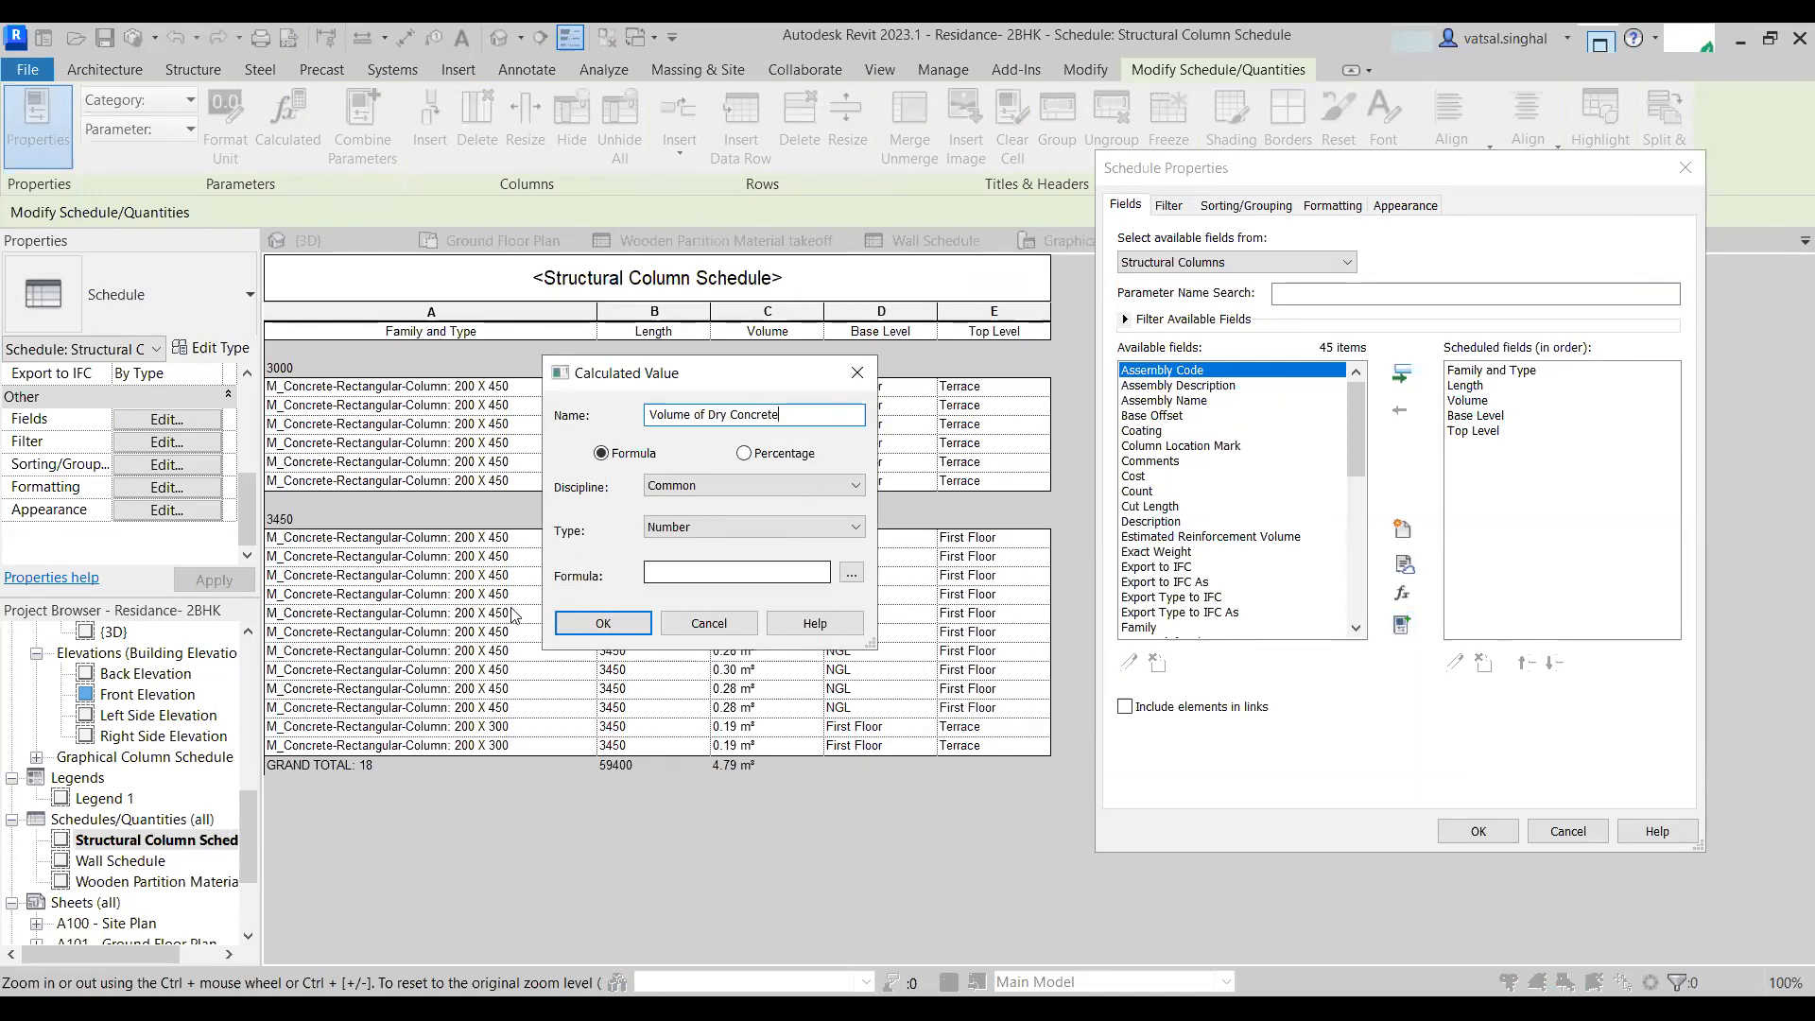
- Set the calculated value's type to Volume and its formula to Volume/0.5, then add it
{"action": "left_click", "coordinate": [694, 529]}
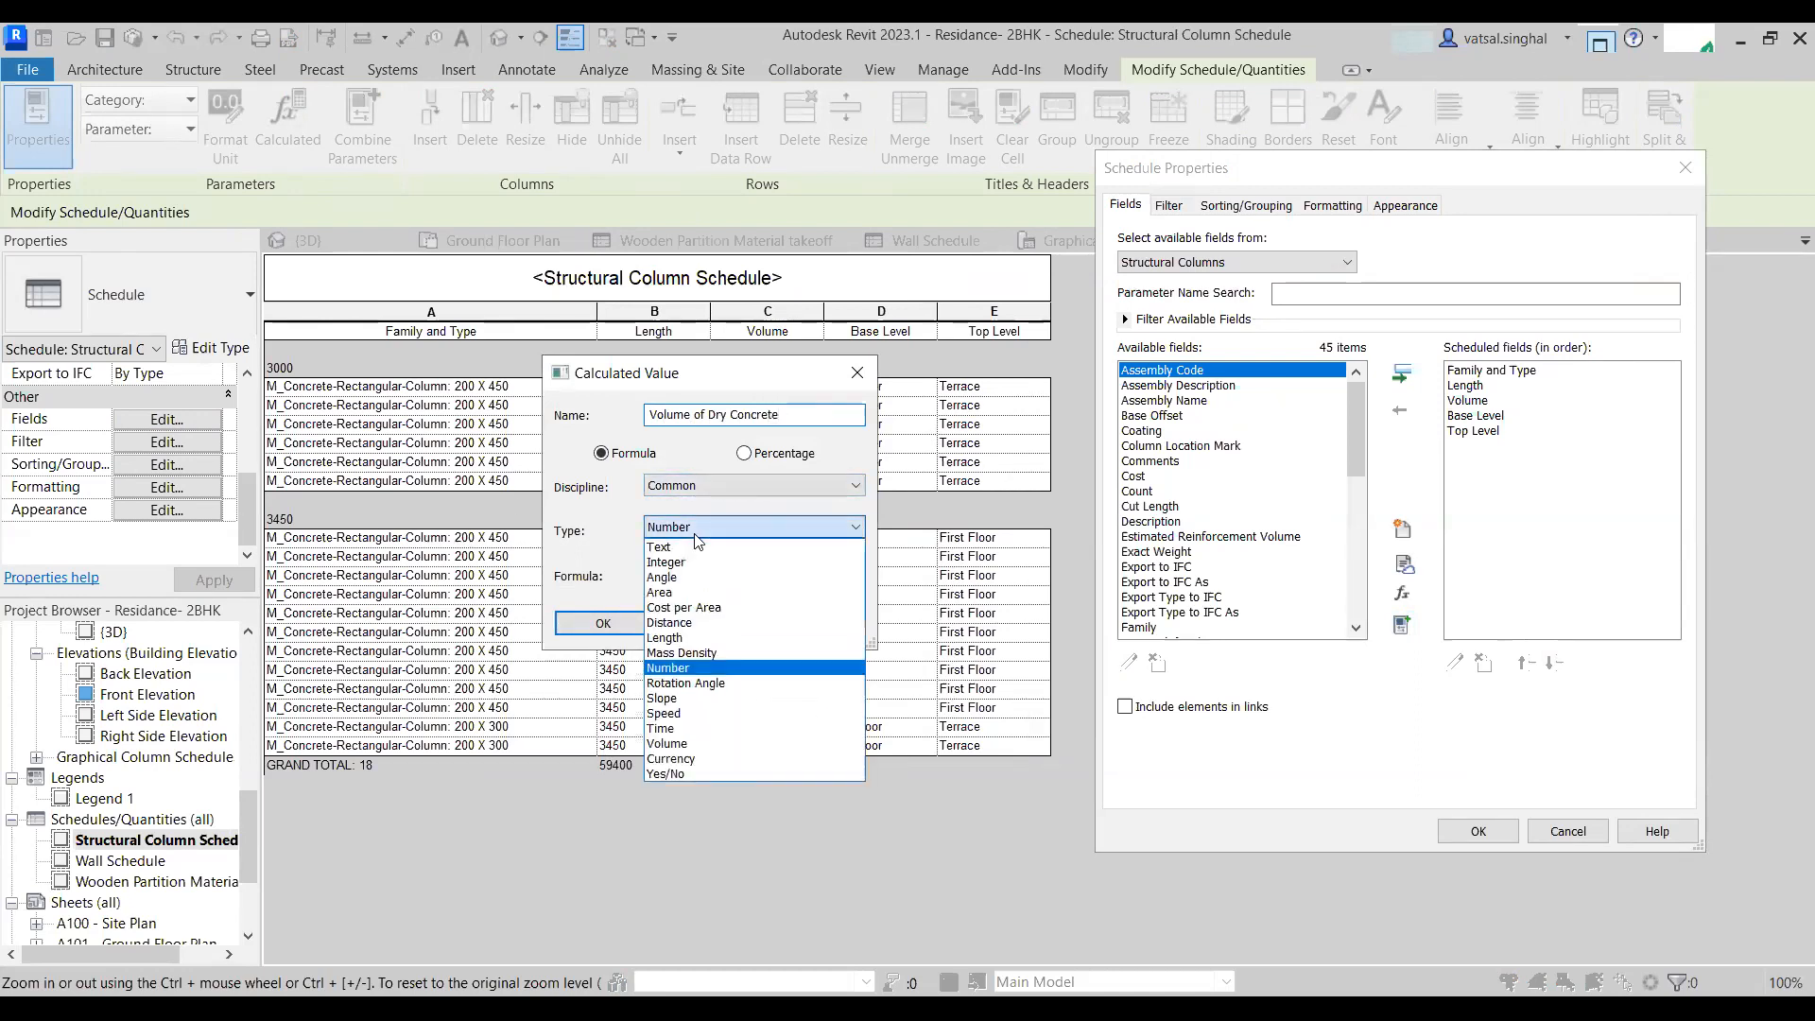
{"action": "left_click", "coordinate": [673, 742]}
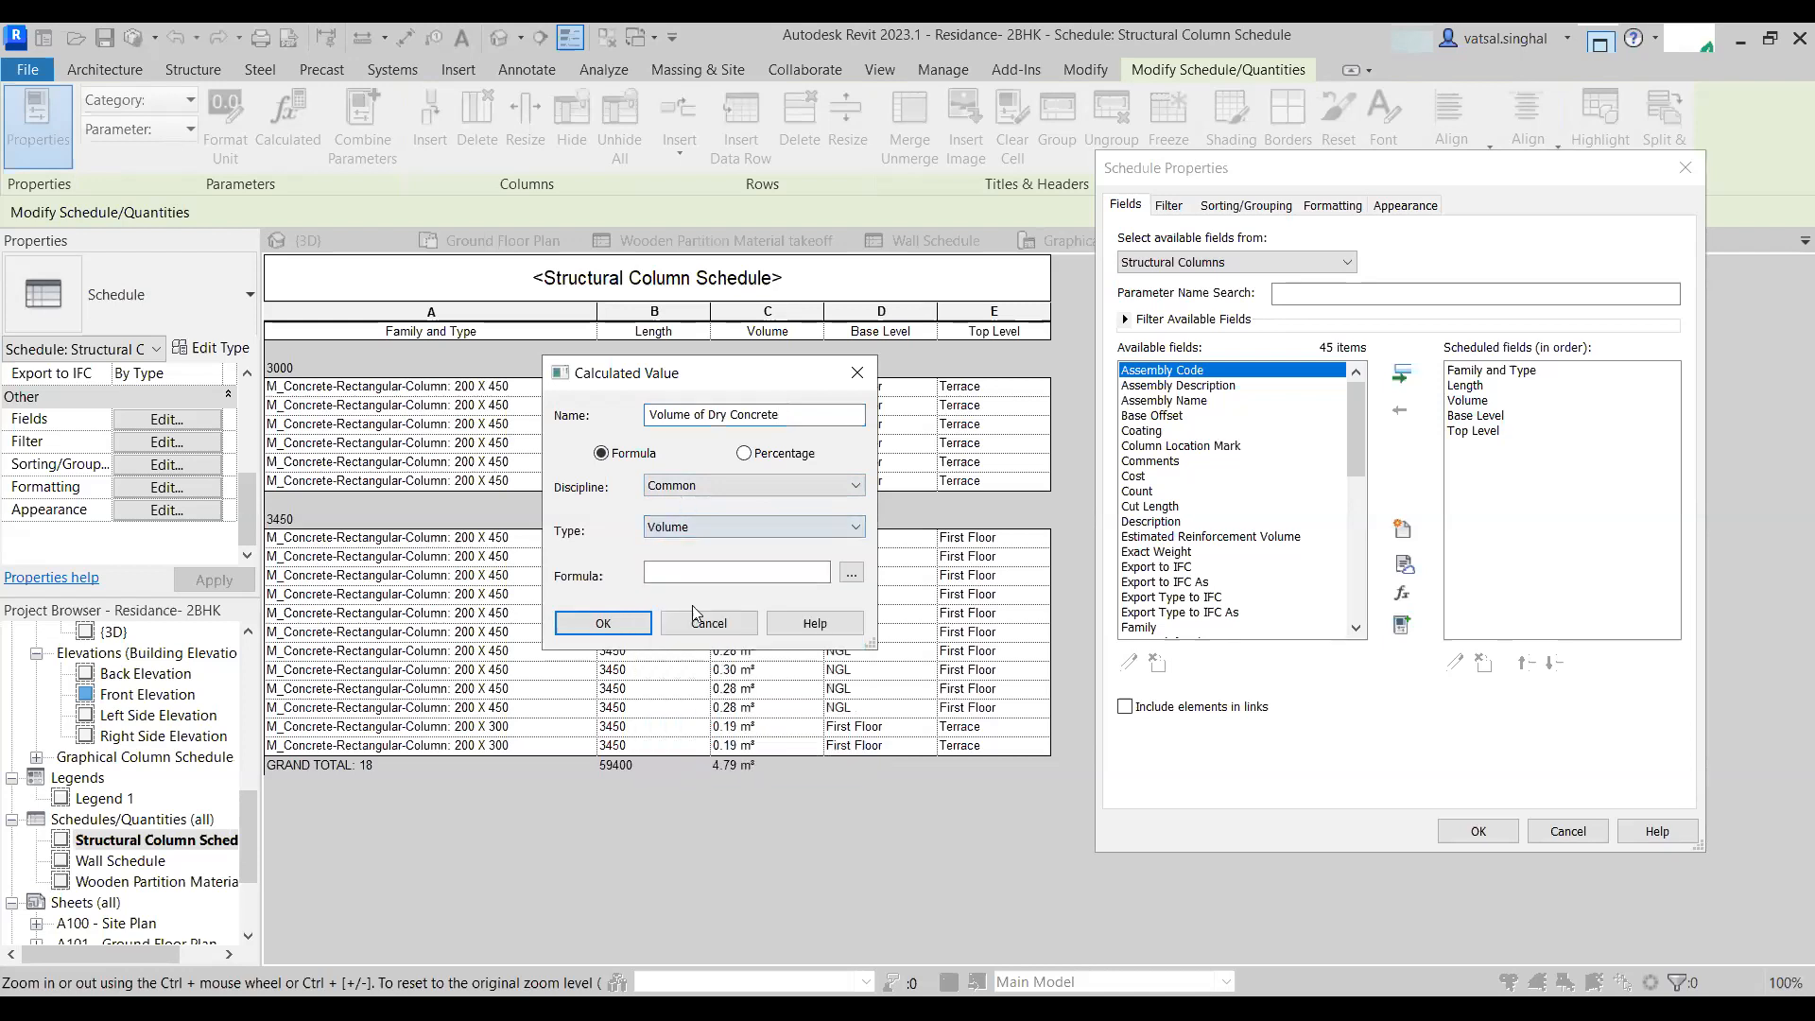
{"action": "left_click", "coordinate": [853, 574]}
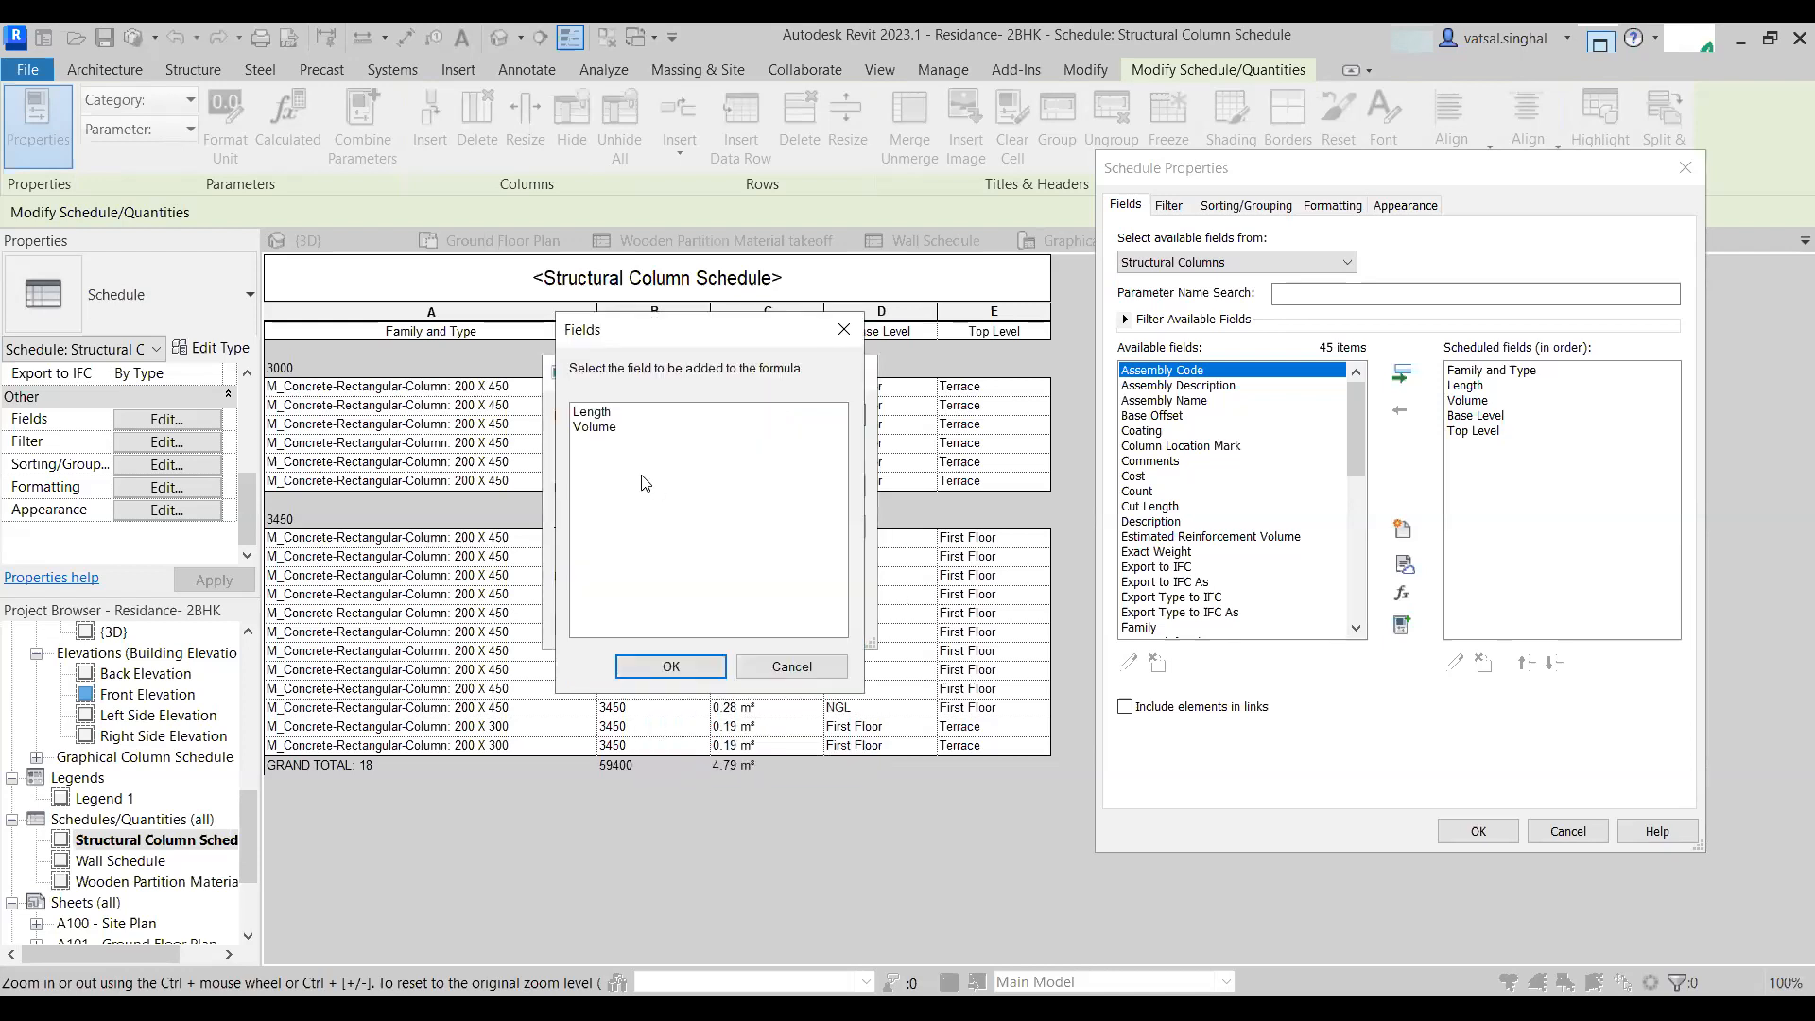
{"action": "left_click", "coordinate": [598, 426]}
{"action": "left_click", "coordinate": [692, 666]}
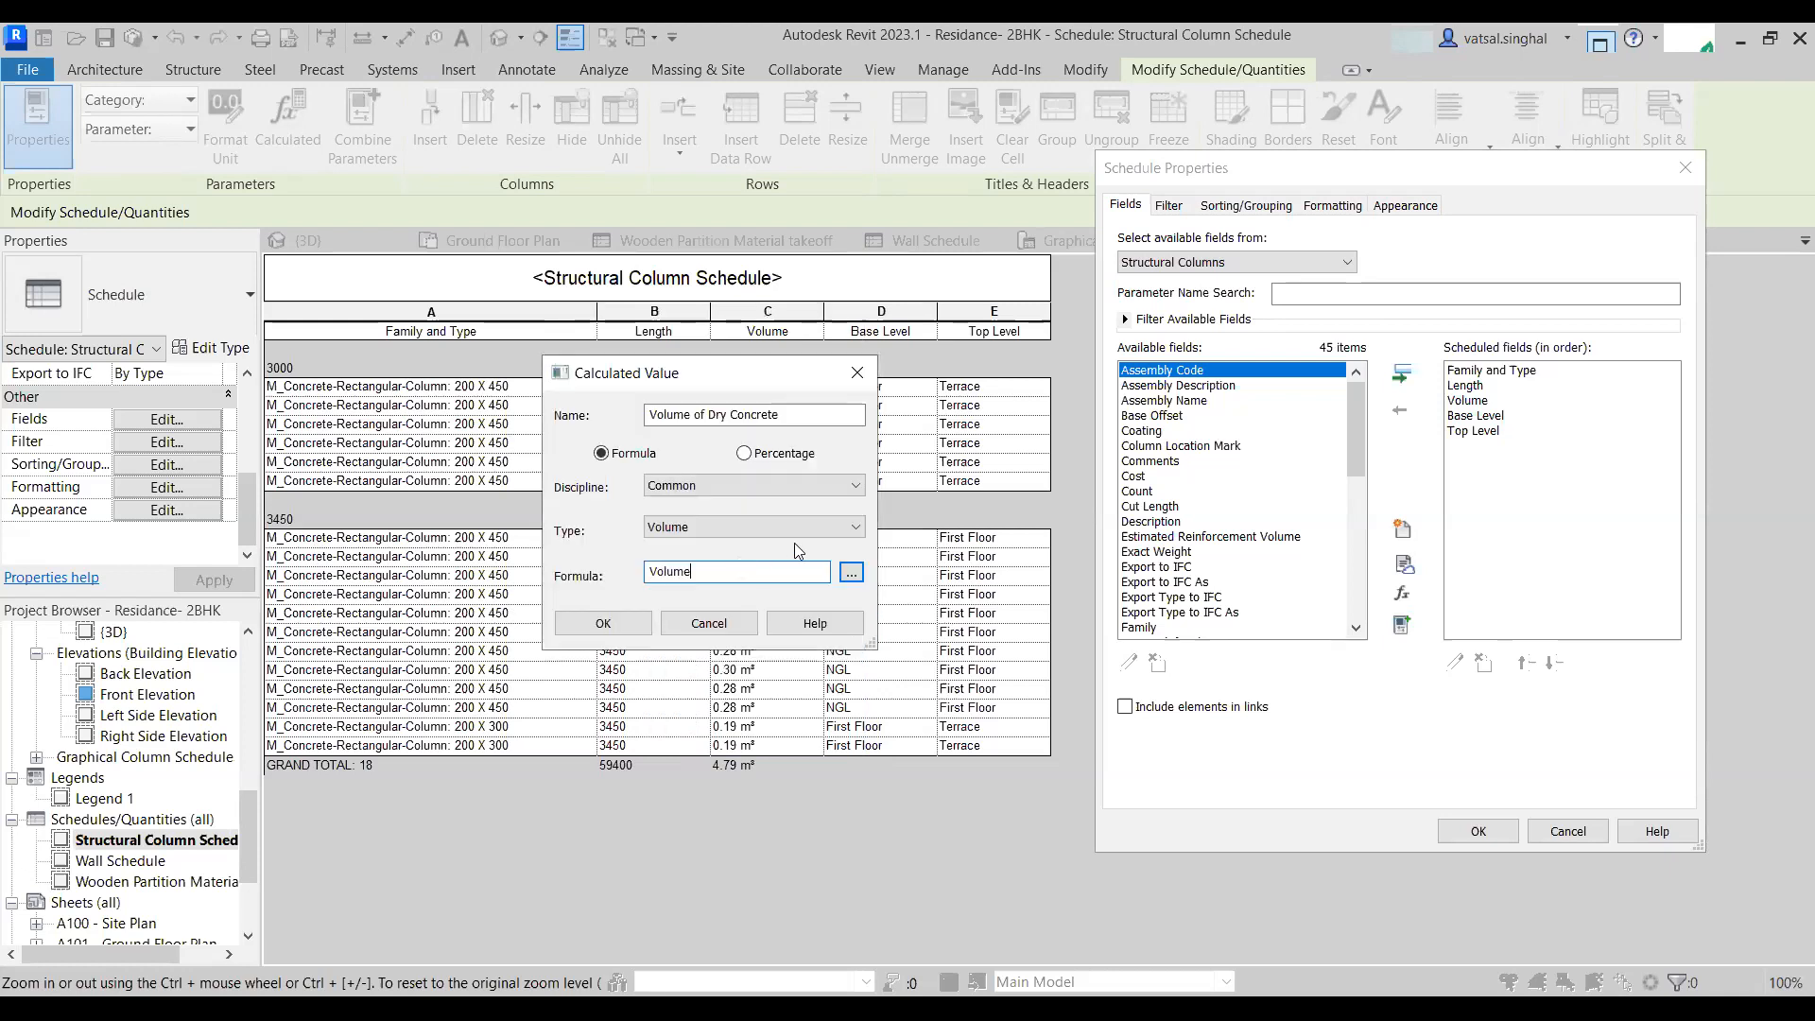
{"action": "type", "text": "/"}
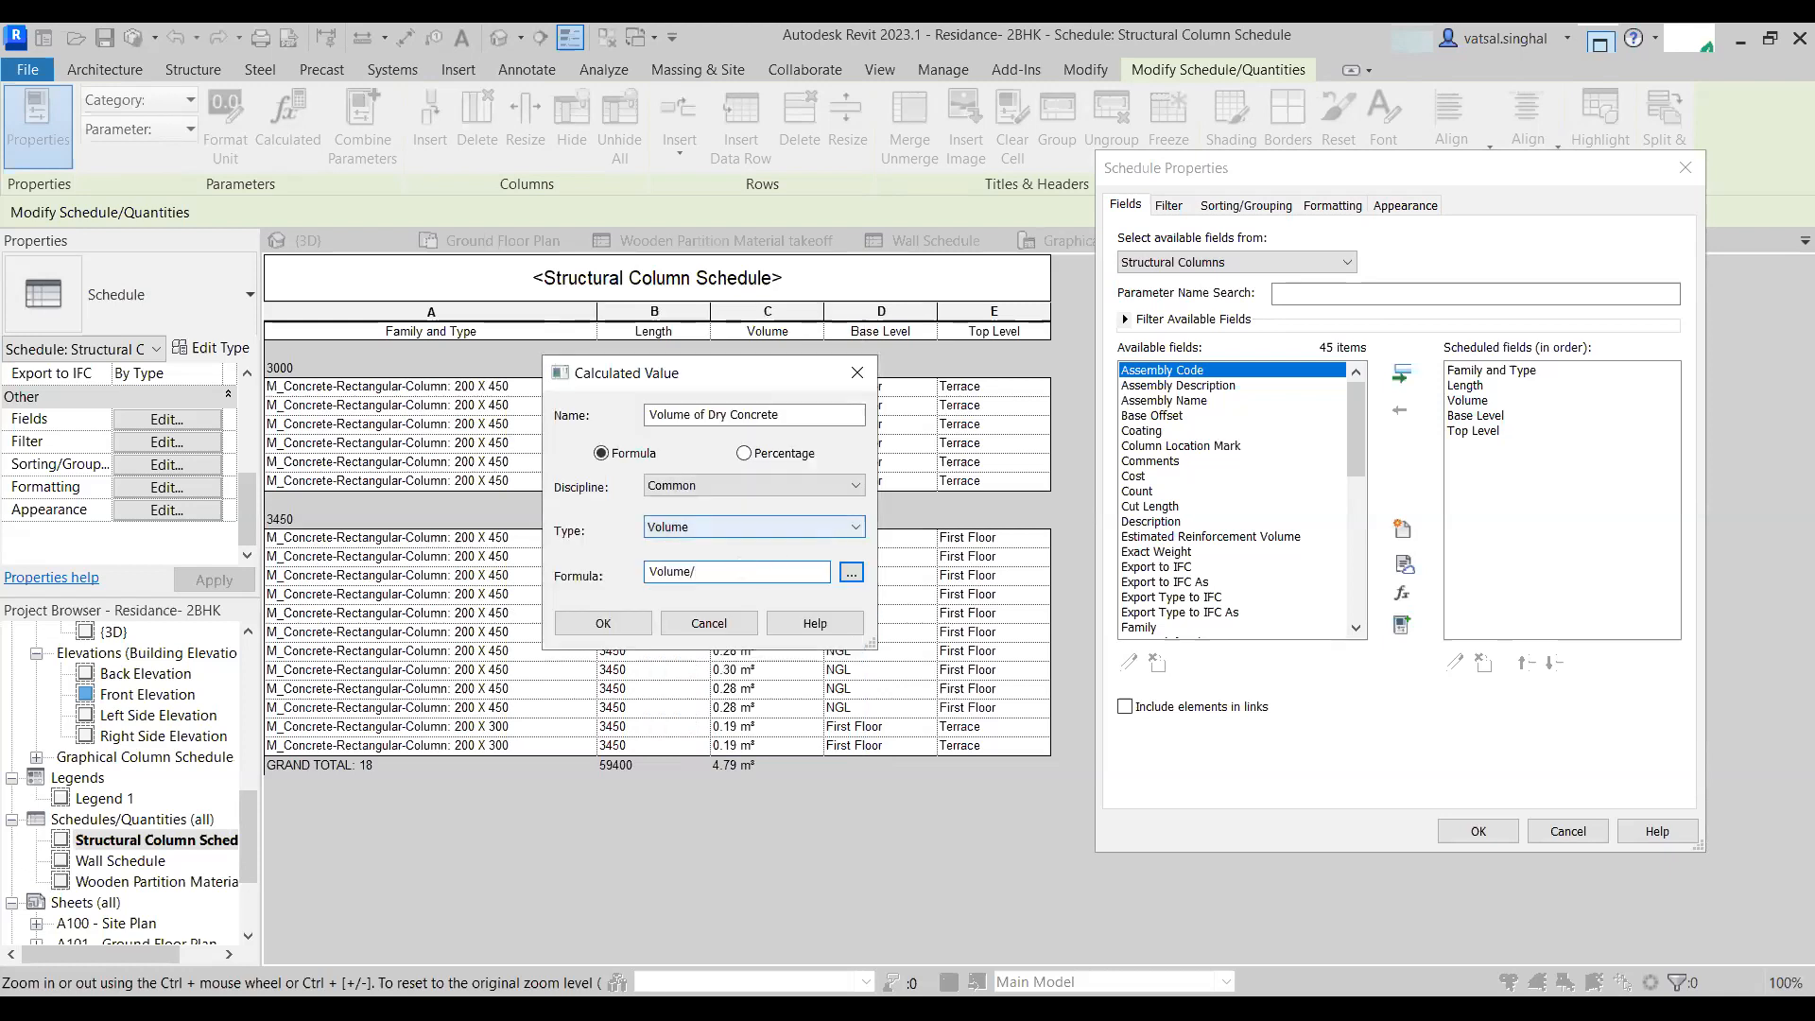
{"action": "type", "text": "0.5"}
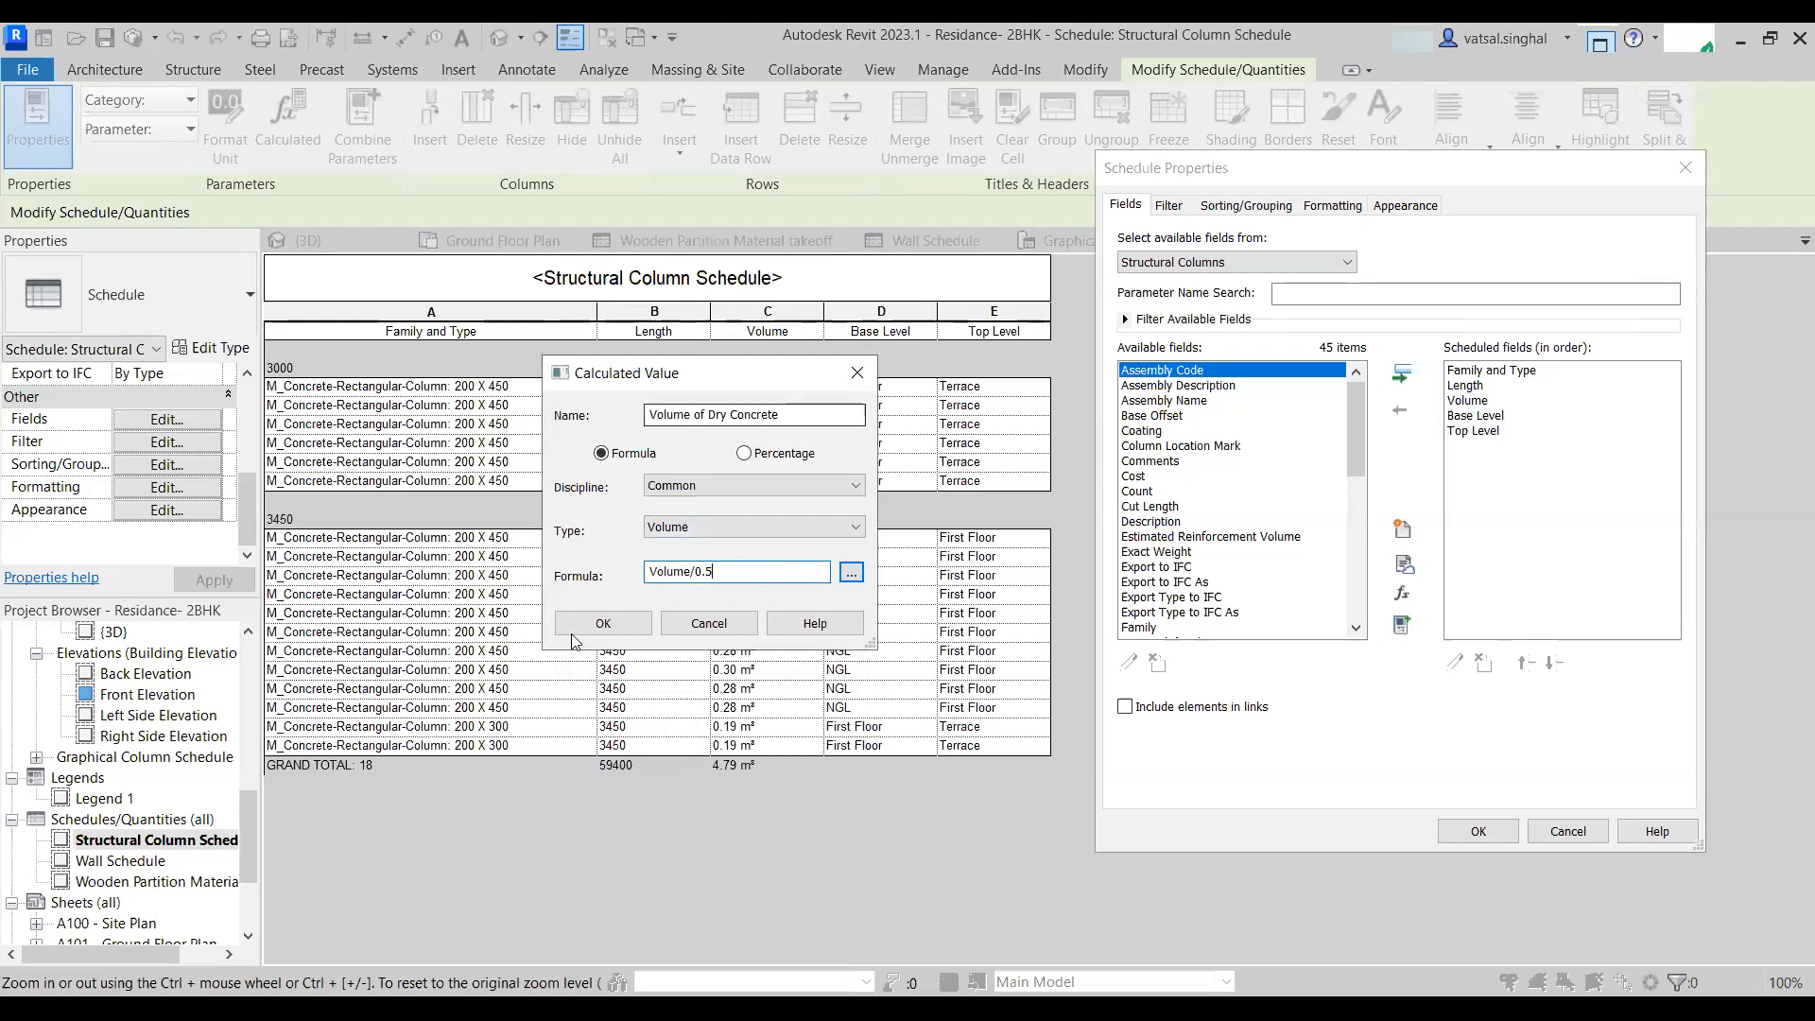
{"action": "key", "text": "Return"}
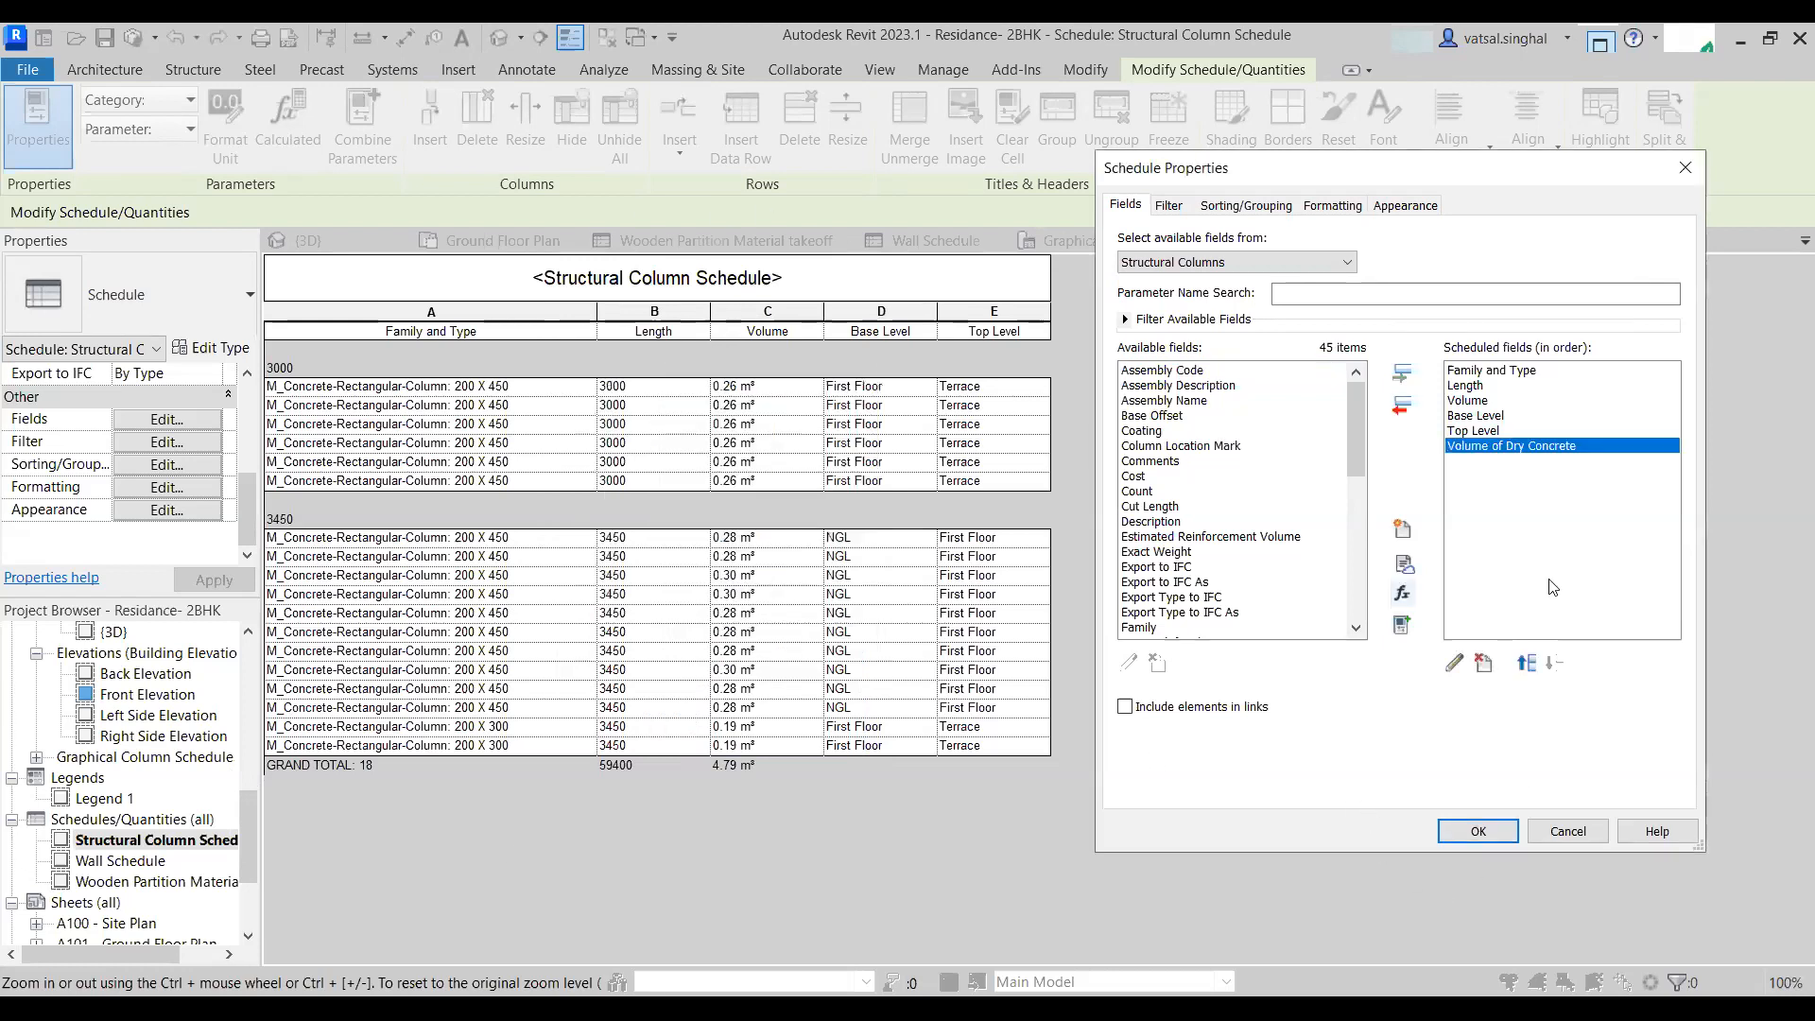
- Change the Volume of Dry Concrete formula to multiply Volume by 0.5 instead of dividing
{"action": "left_click", "coordinate": [1497, 837]}
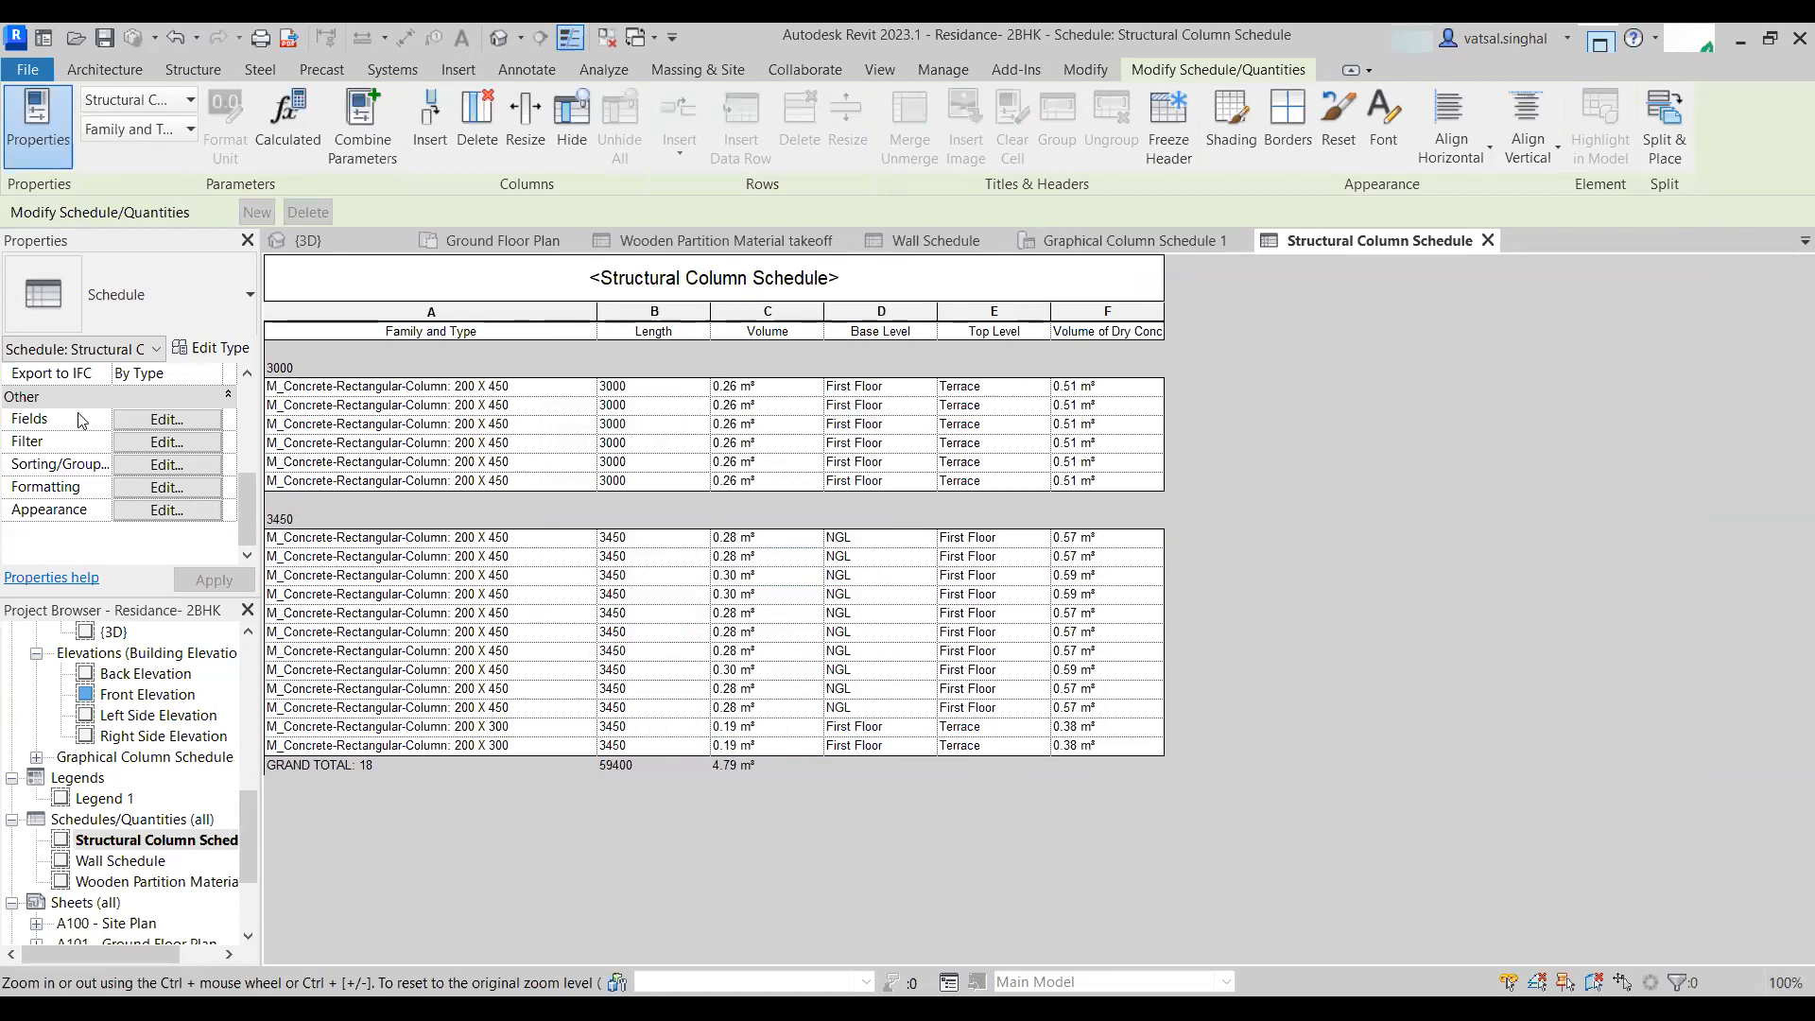
{"action": "left_click", "coordinate": [166, 420]}
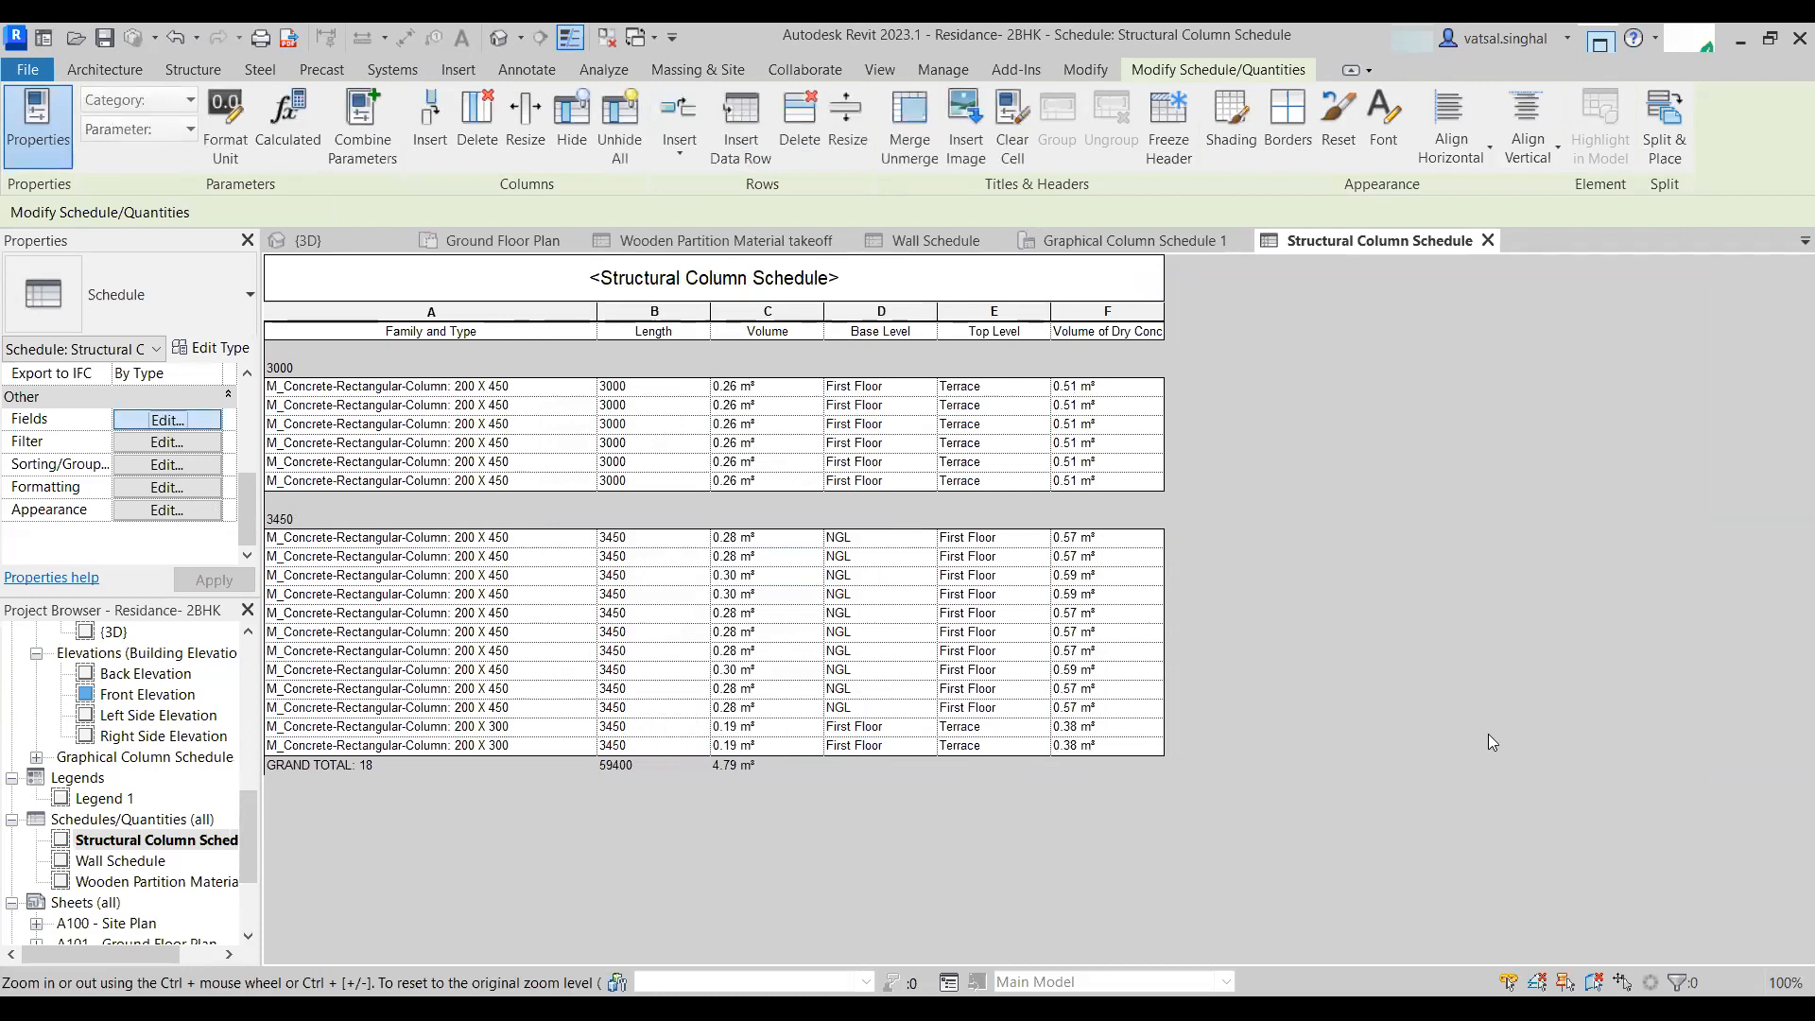
{"action": "left_click", "coordinate": [1516, 446]}
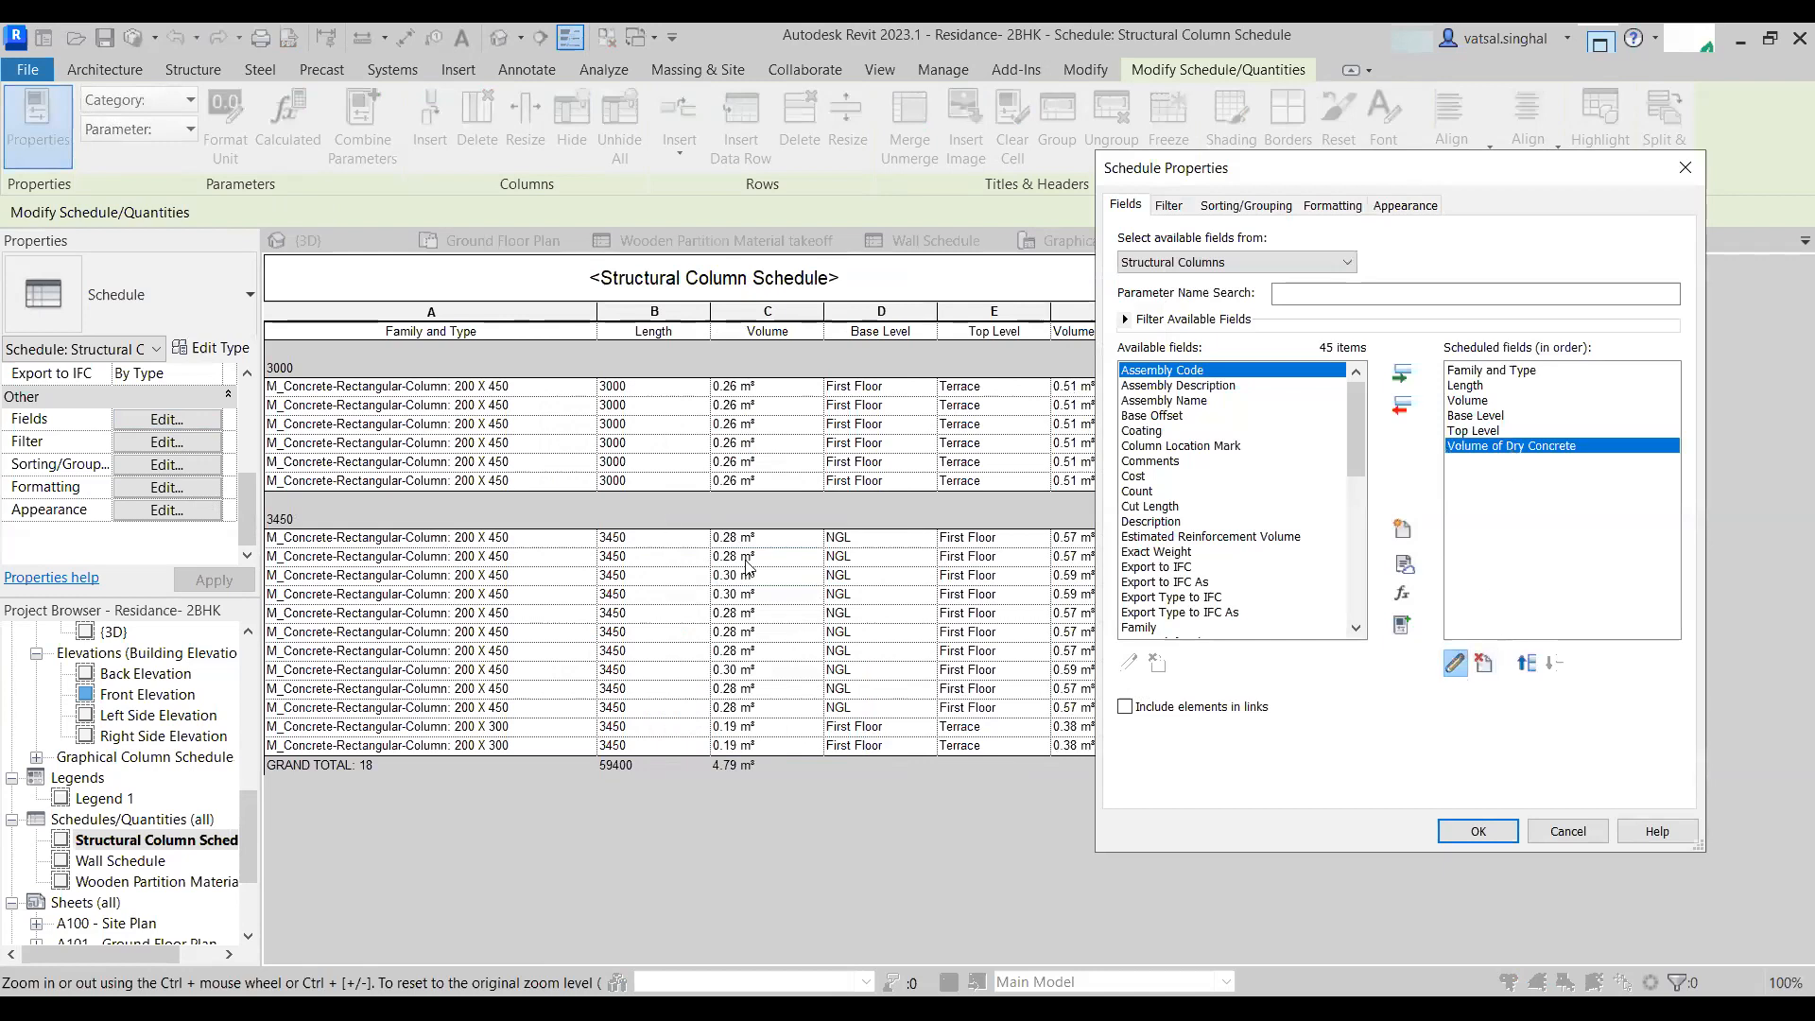
{"action": "left_click", "coordinate": [1456, 665]}
{"action": "left_click", "coordinate": [703, 572]}
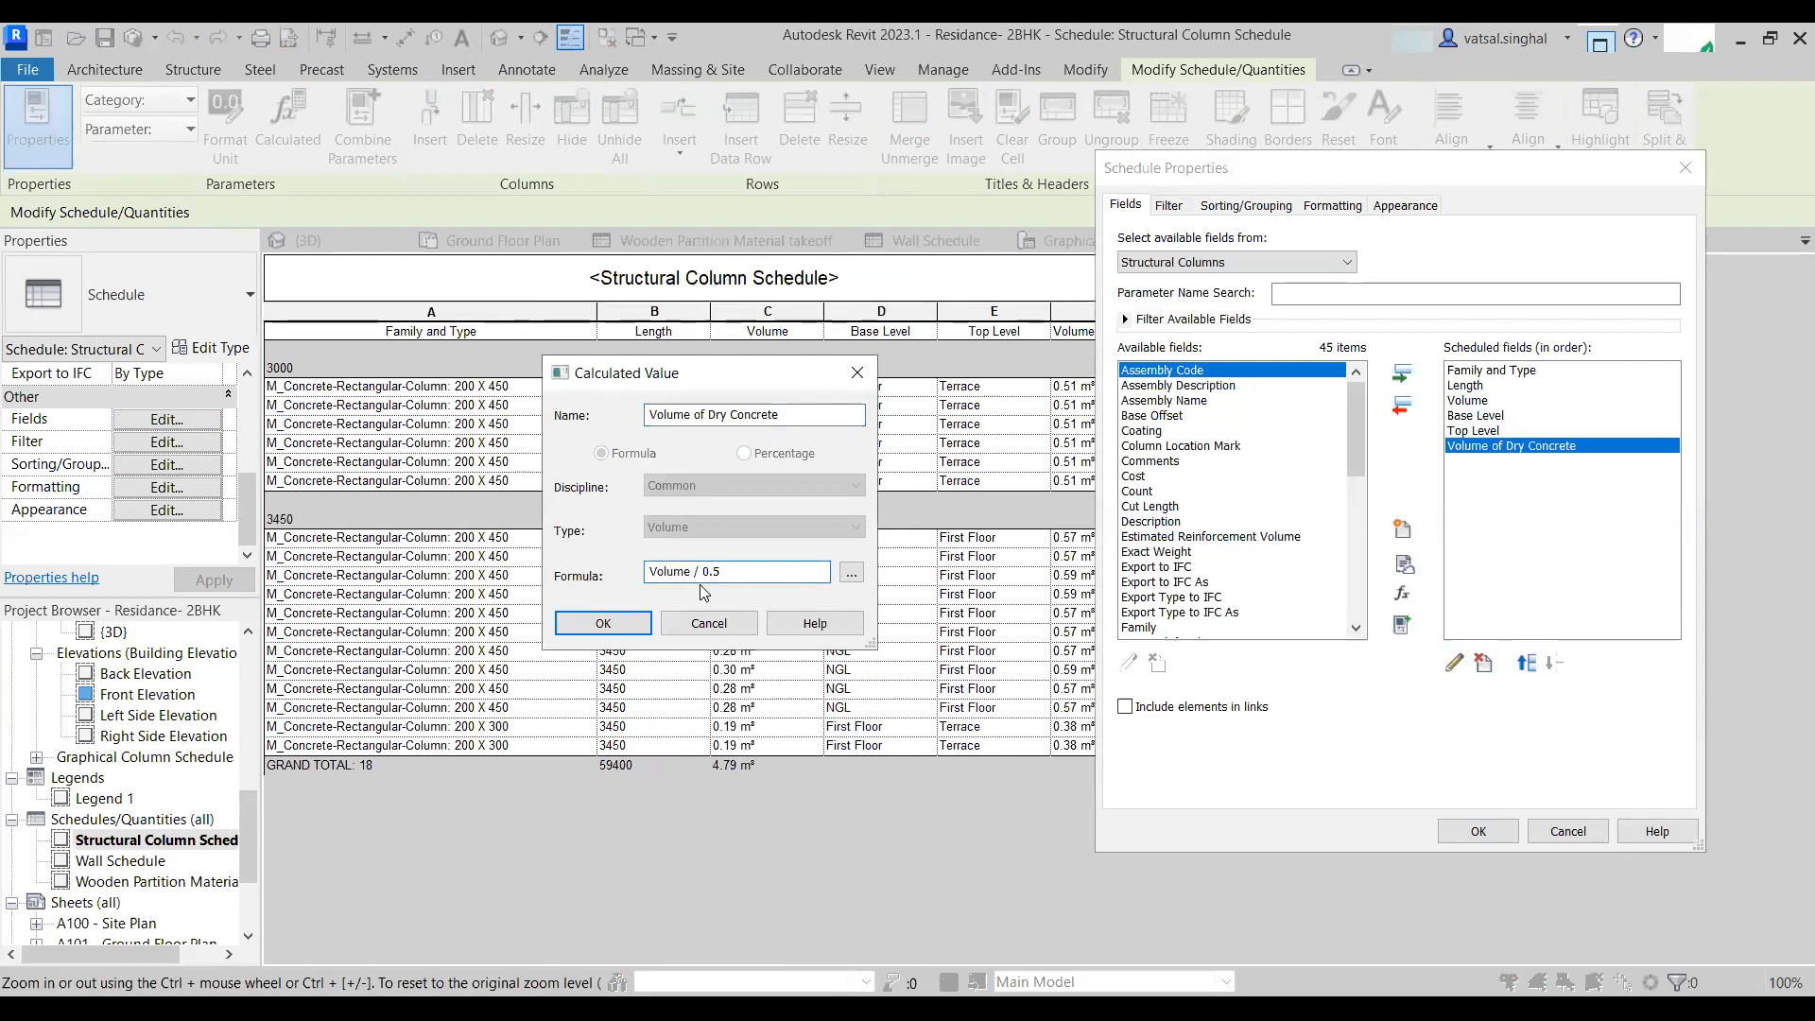
{"action": "key", "text": "BackSpace"}
{"action": "key", "text": "BackSpace"}
{"action": "type", "text": "*"}
{"action": "left_click", "coordinate": [598, 622]}
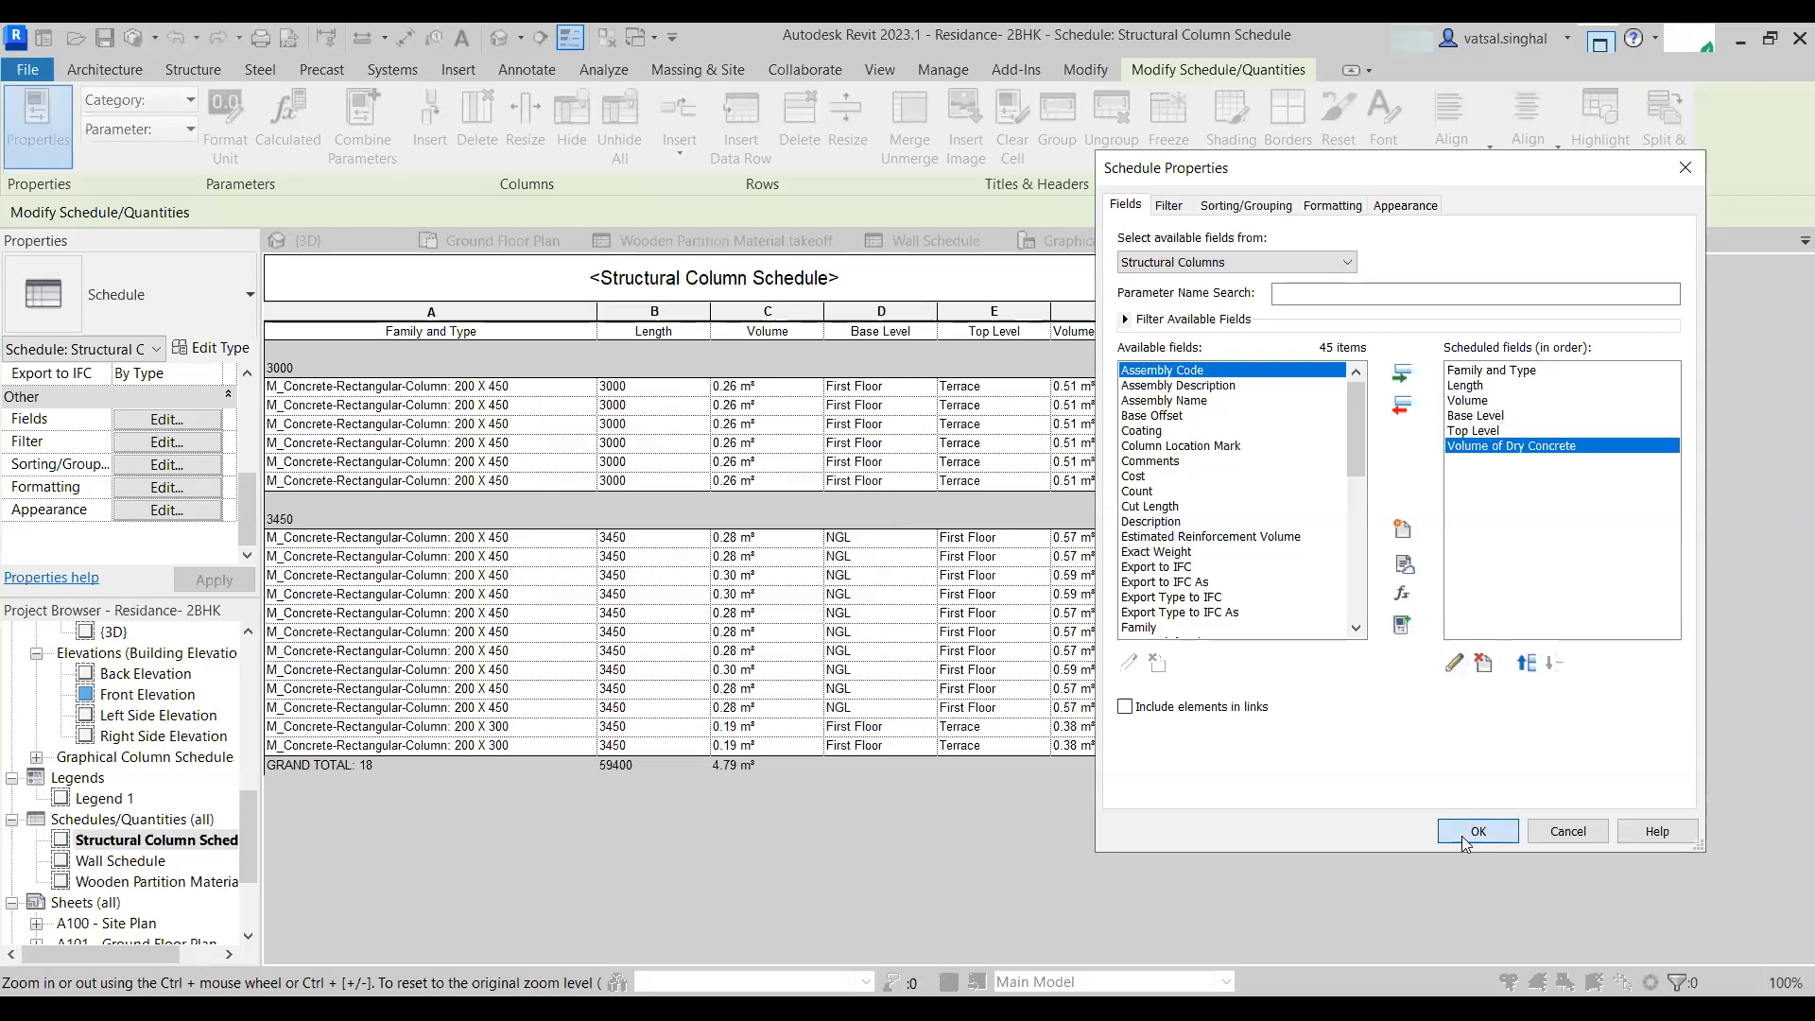
{"action": "left_click", "coordinate": [1475, 831]}
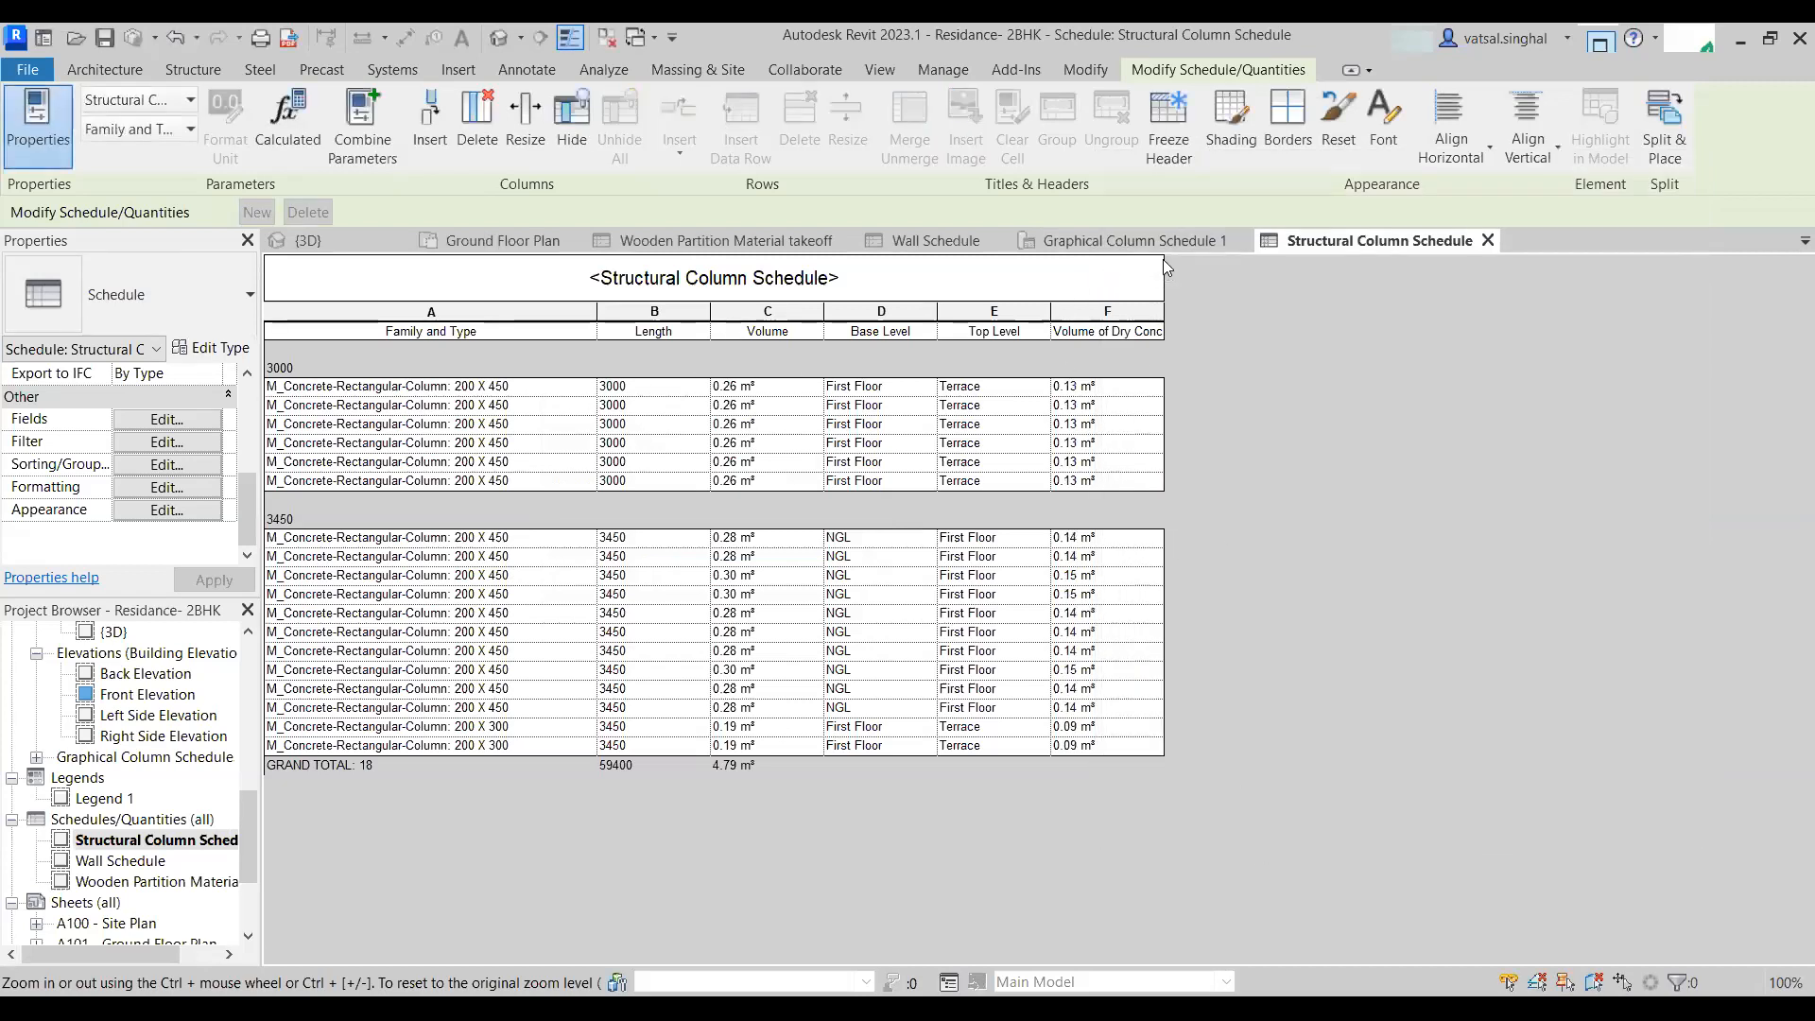
- Widen the Volume of Dry Concrete column and start a calculated value named Volume of Cement of type Volume
{"action": "left_click_drag", "start_coordinate": [1163, 311], "coordinate": [1234, 311]}
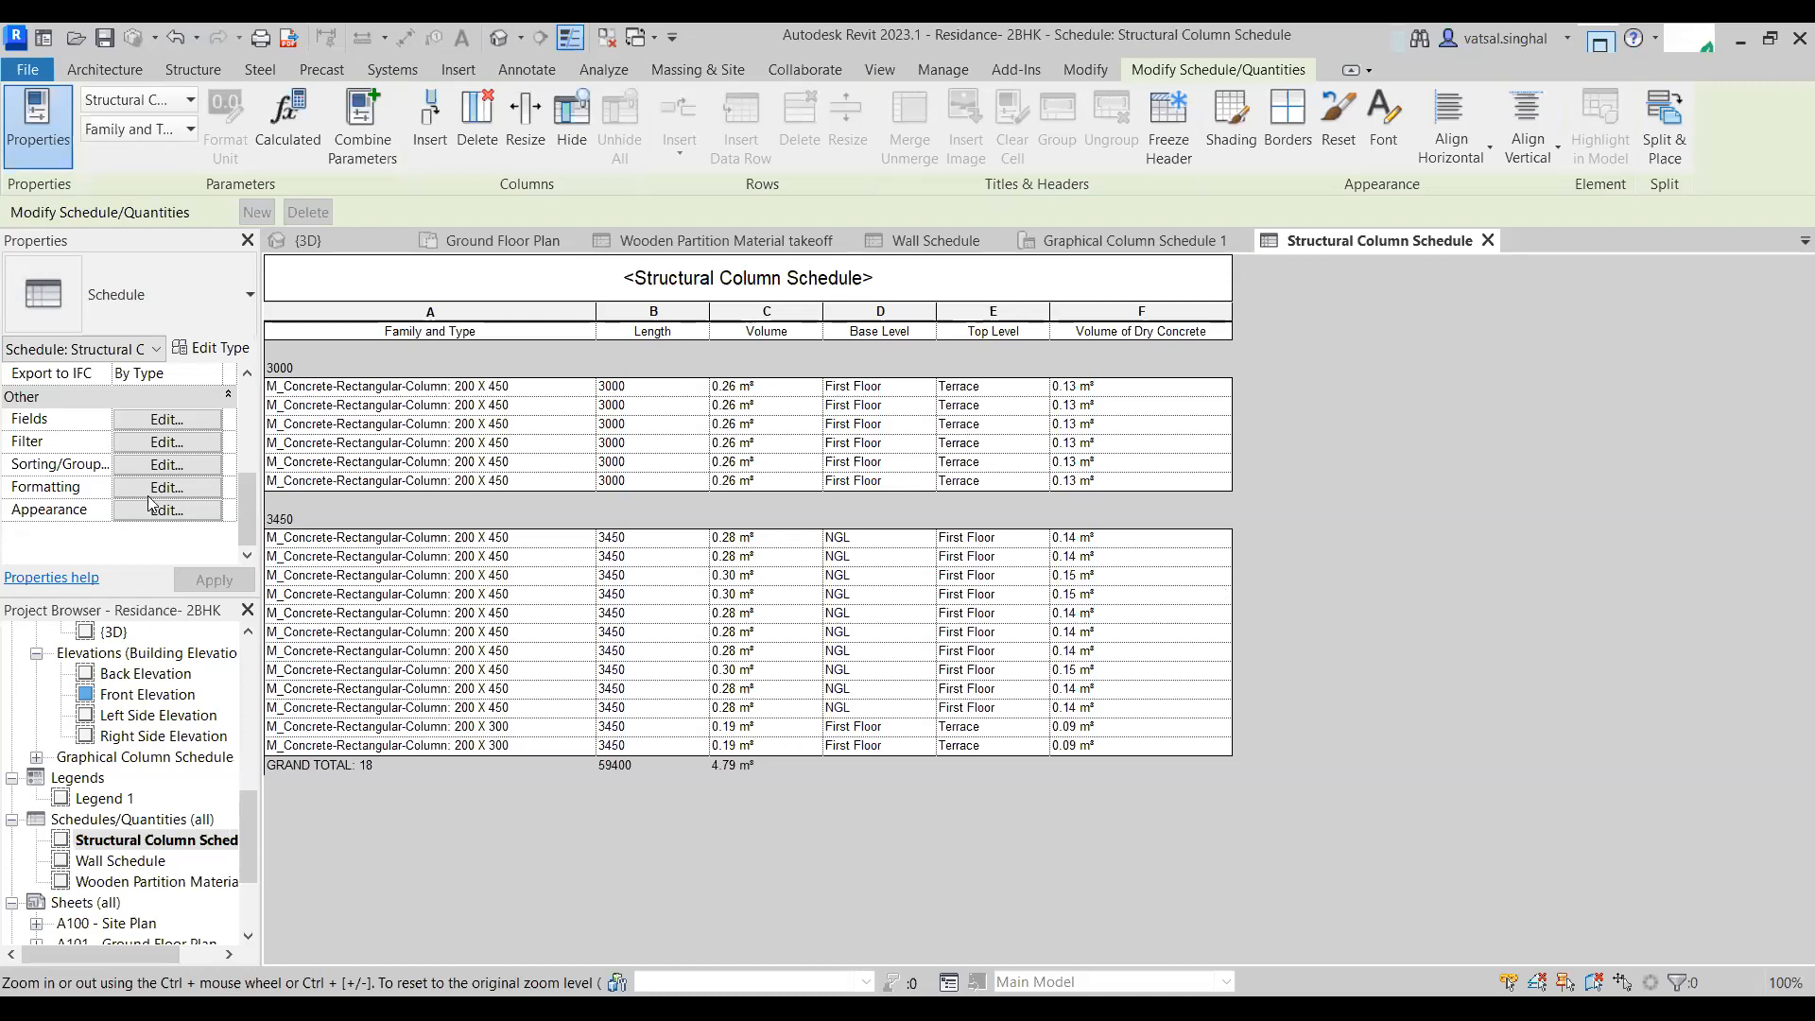
{"action": "left_click", "coordinate": [183, 423]}
{"action": "left_click", "coordinate": [1403, 594]}
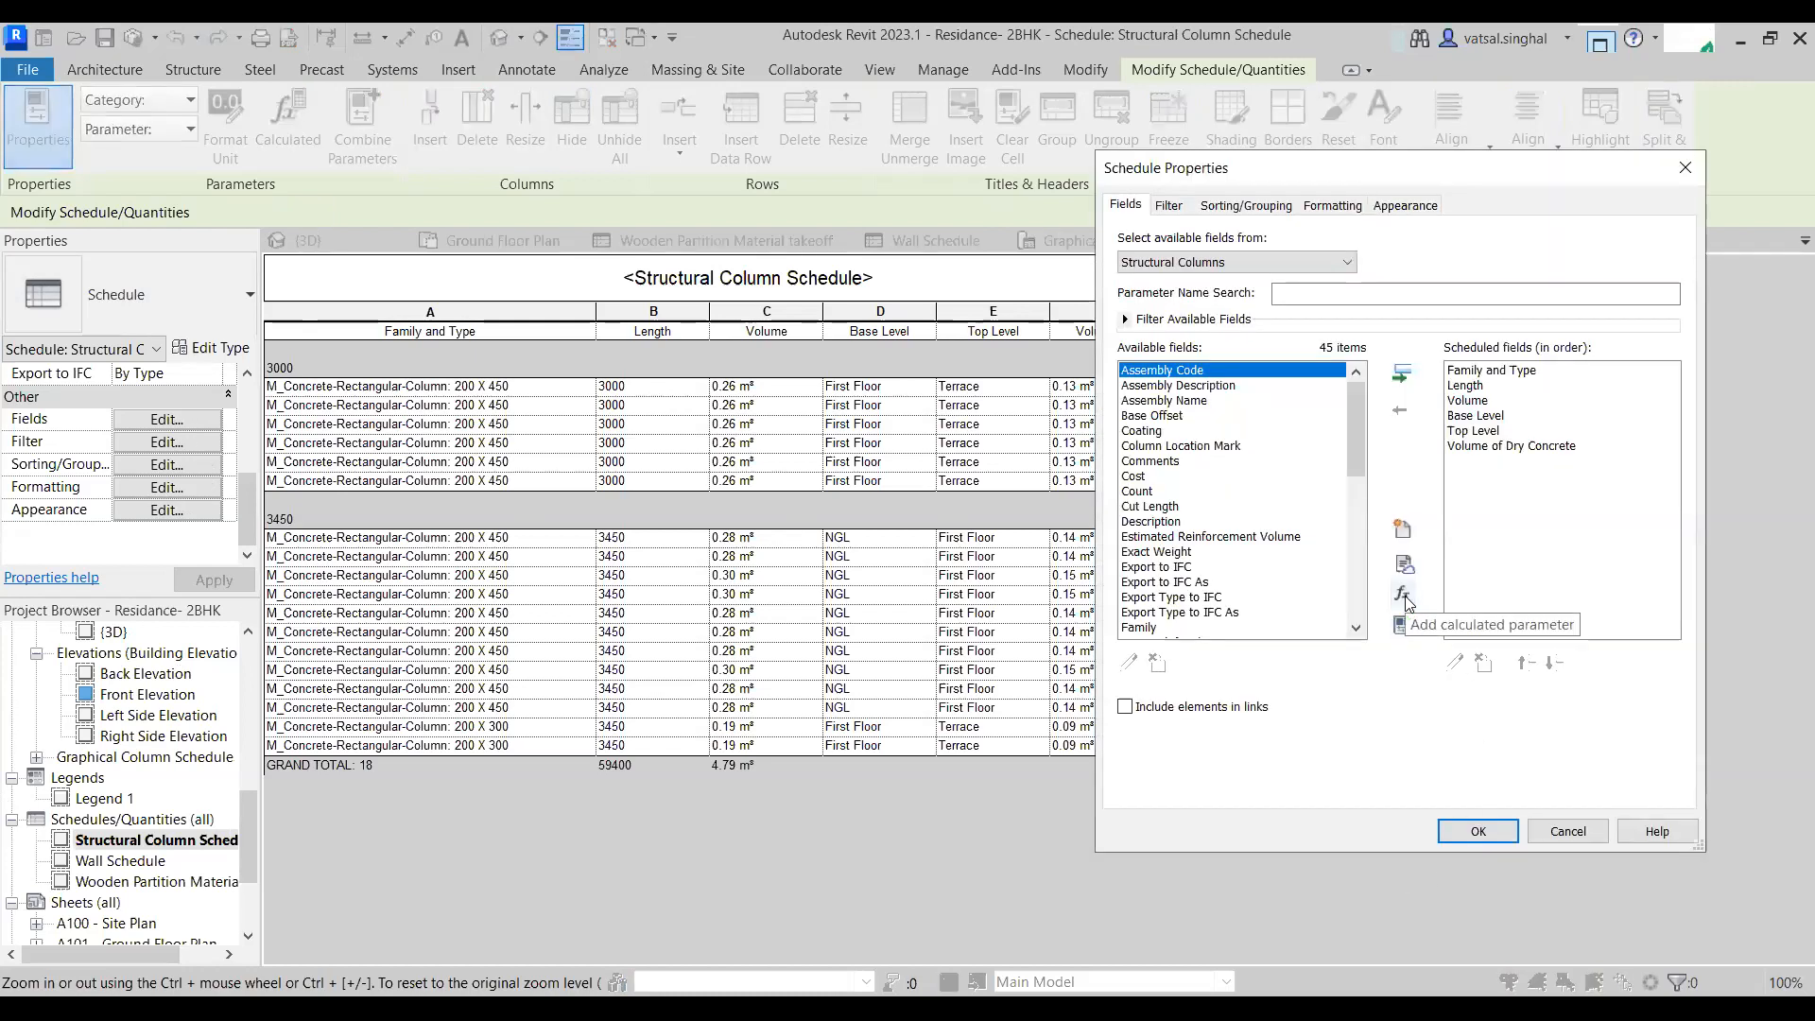
{"action": "type", "text": "Volume"}
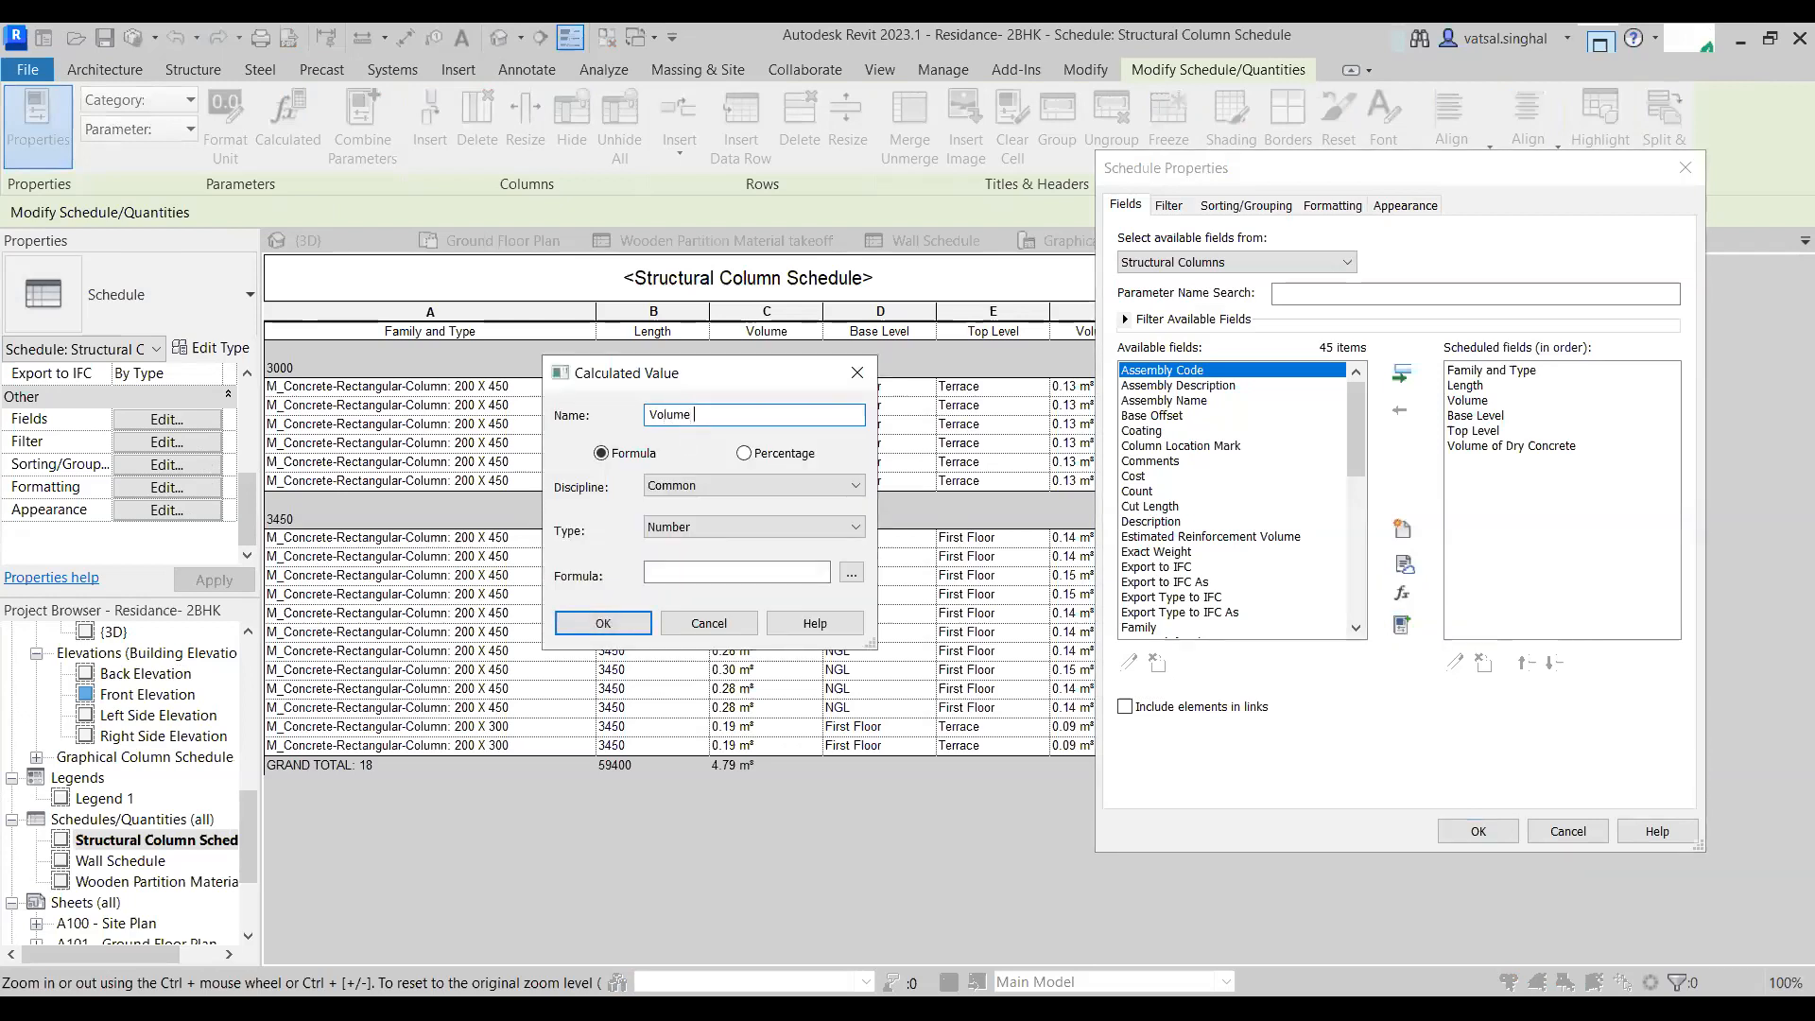
{"action": "type", "text": " of Cement"}
{"action": "left_click", "coordinate": [681, 528]}
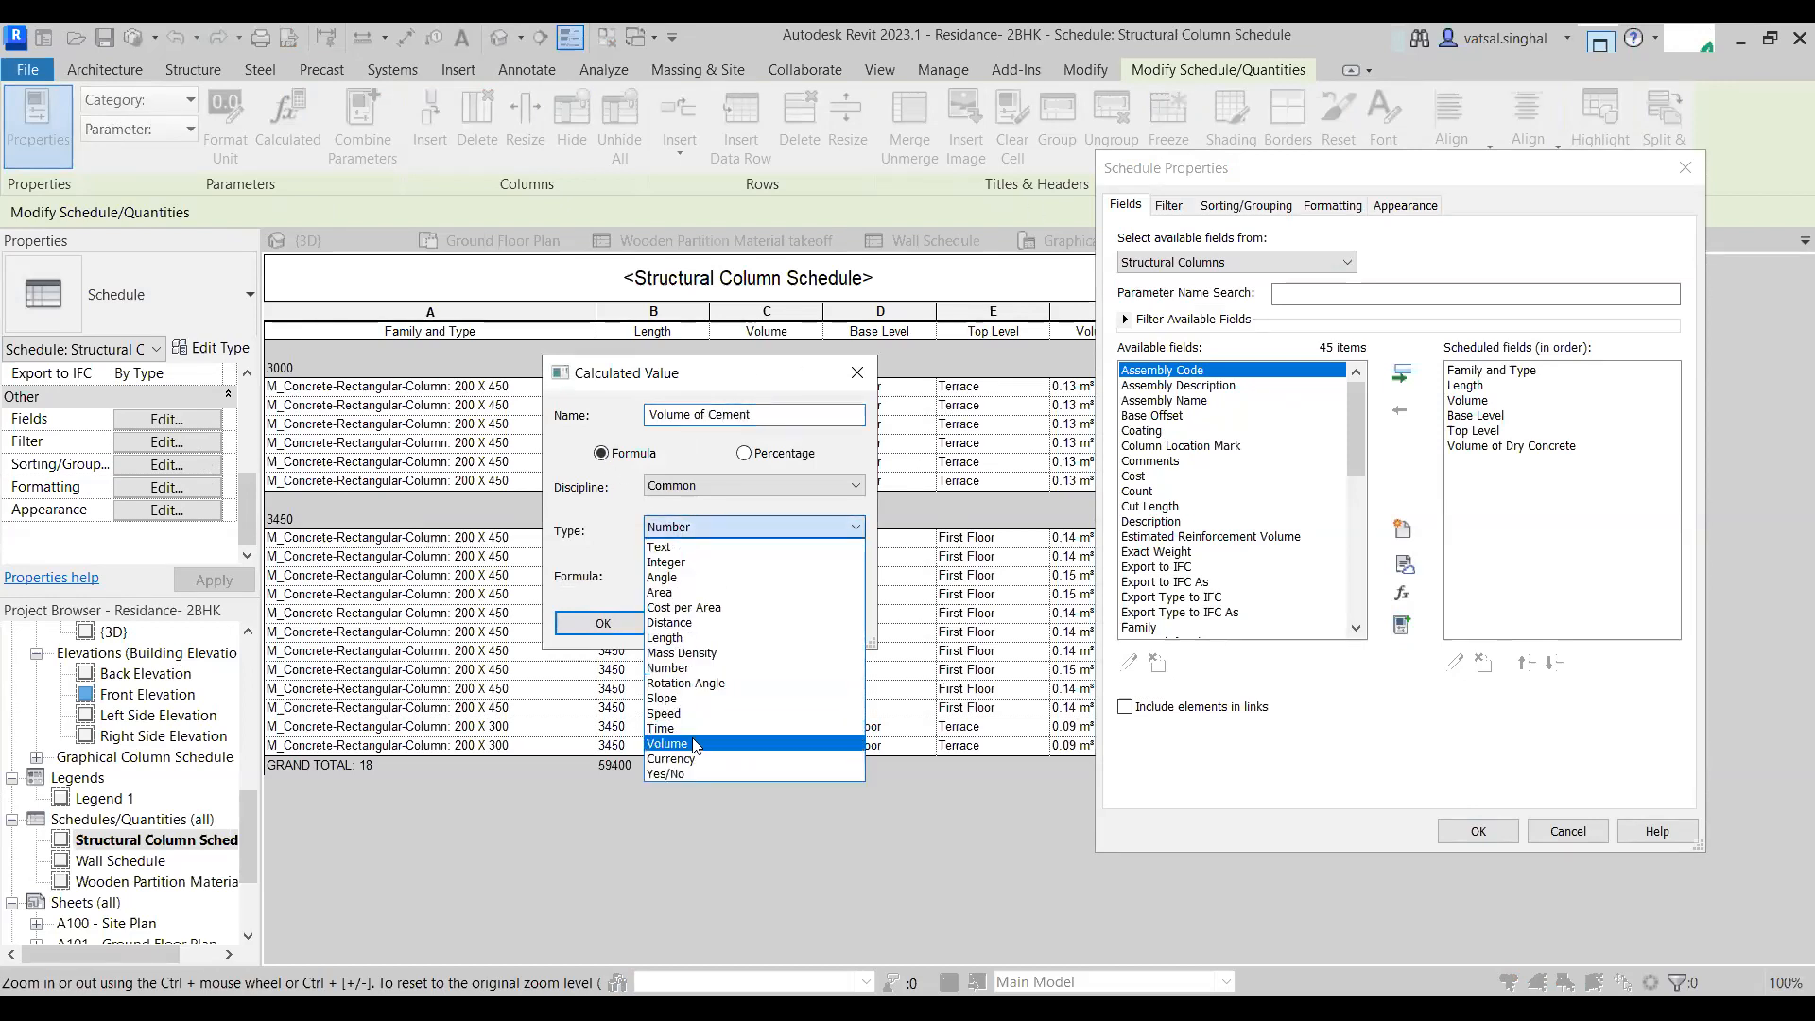
{"action": "left_click", "coordinate": [696, 742]}
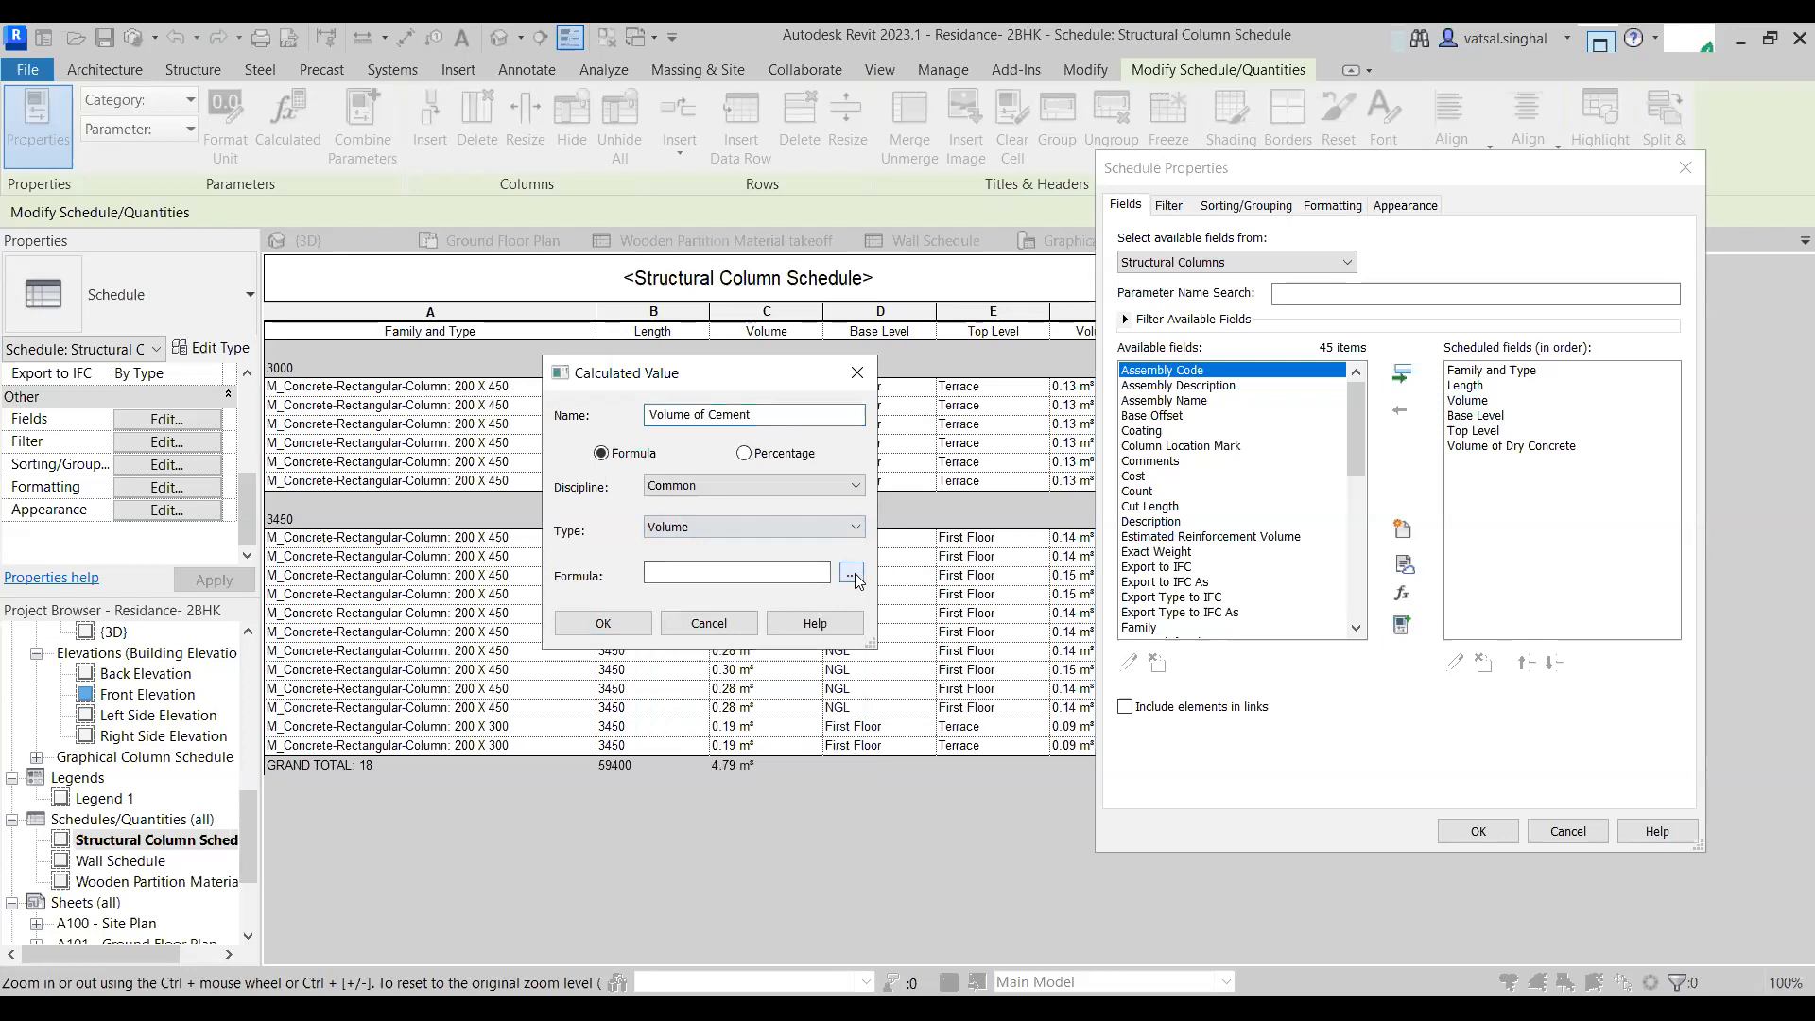
- Set the Volume of Cement formula to Volume of Dry Concrete*0.25 and add the field to the schedule
{"action": "left_click", "coordinate": [851, 573]}
{"action": "left_click", "coordinate": [605, 441]}
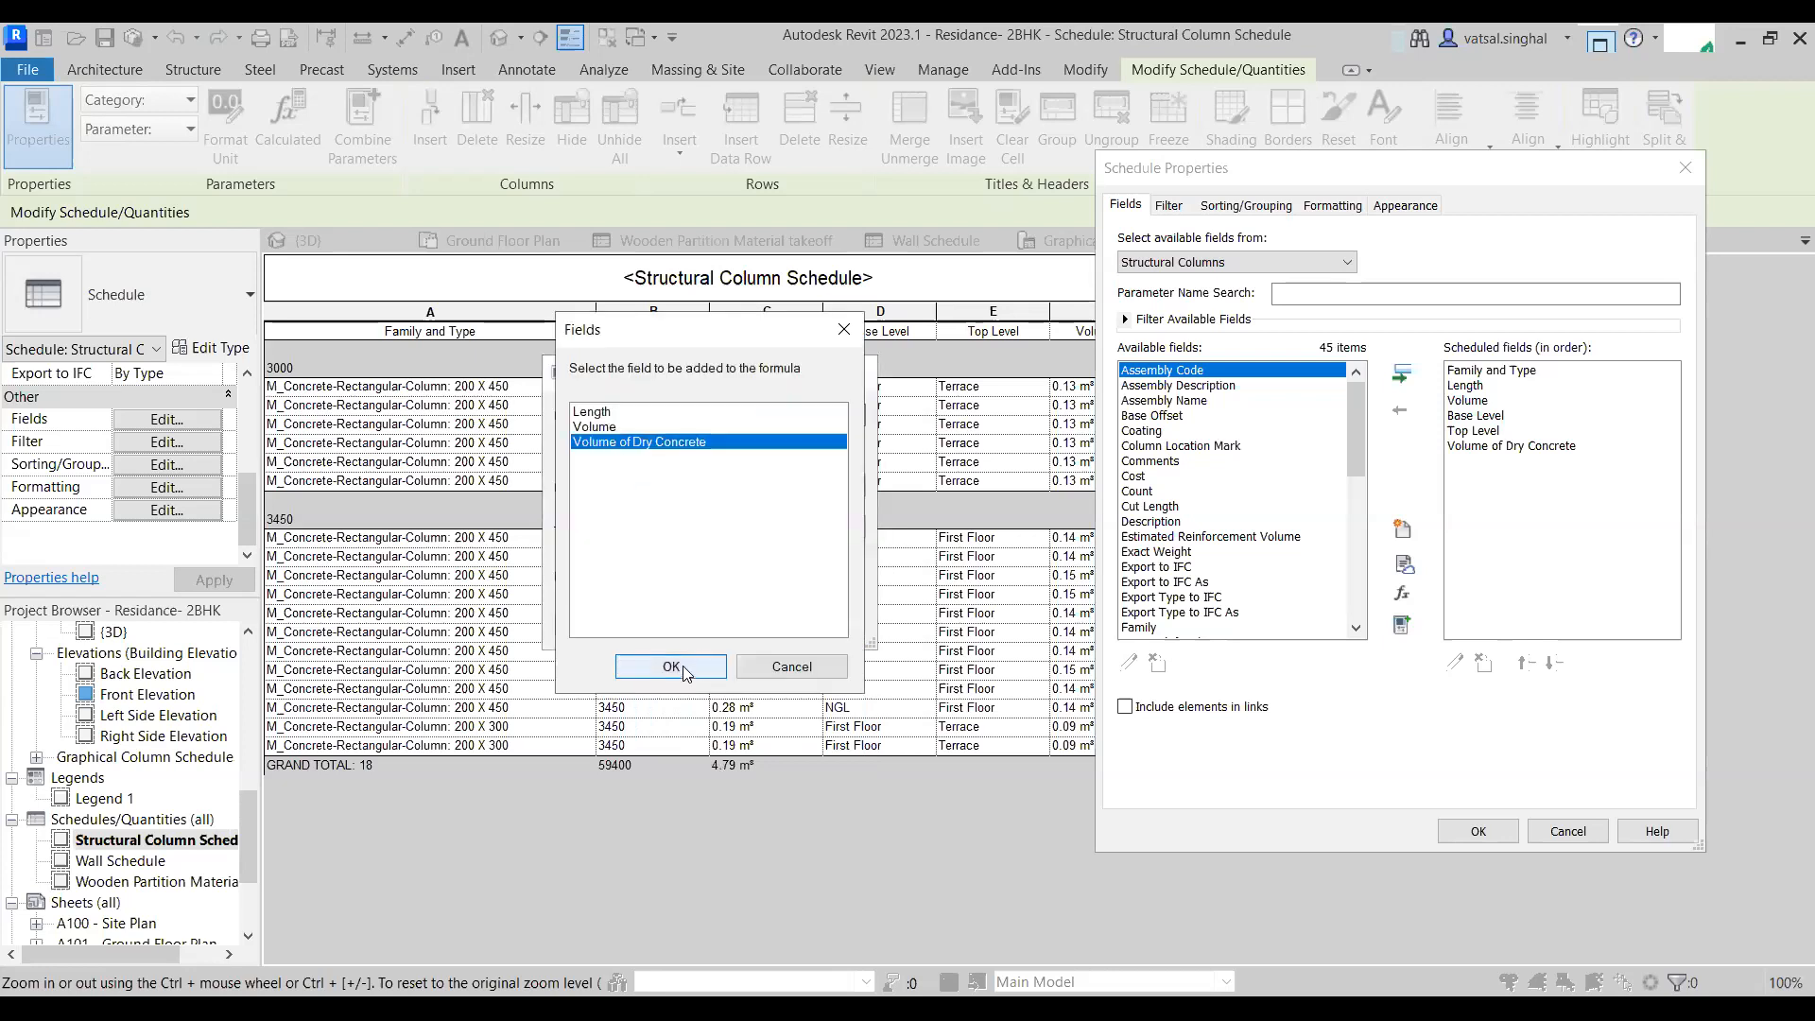
{"action": "left_click", "coordinate": [671, 668]}
{"action": "type", "text": "*0.25"}
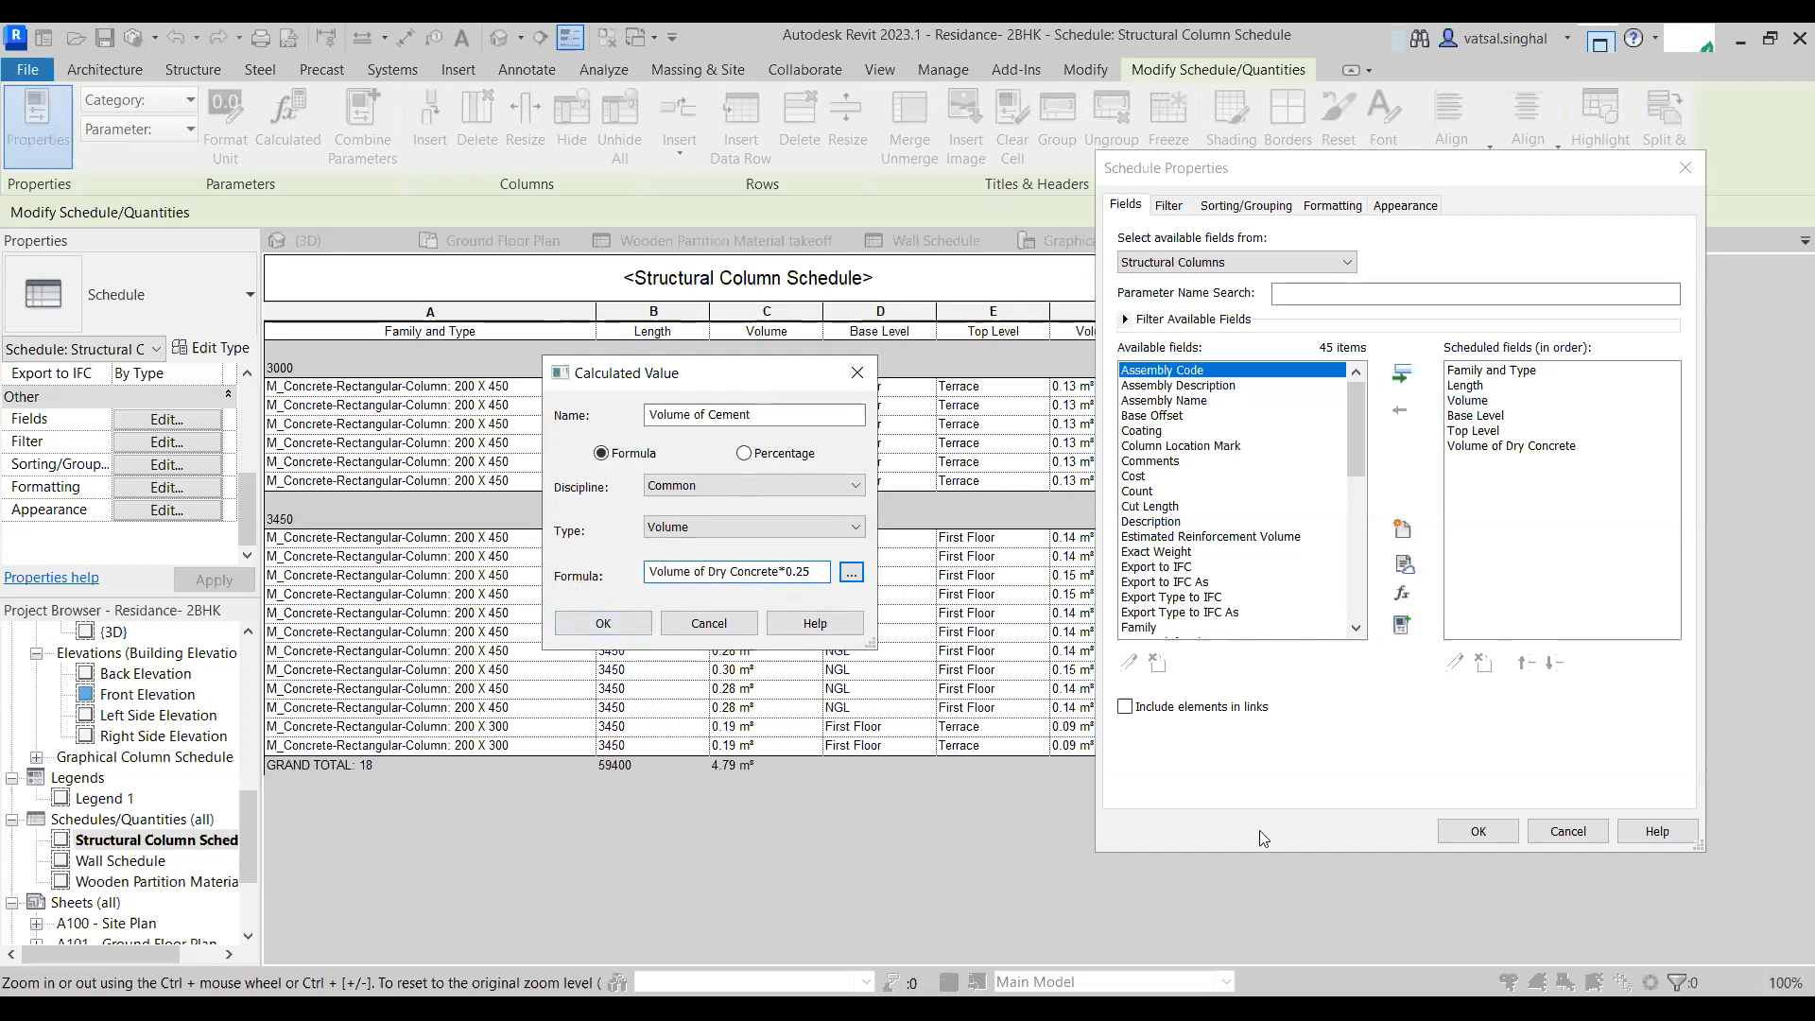
{"action": "left_click", "coordinate": [603, 623]}
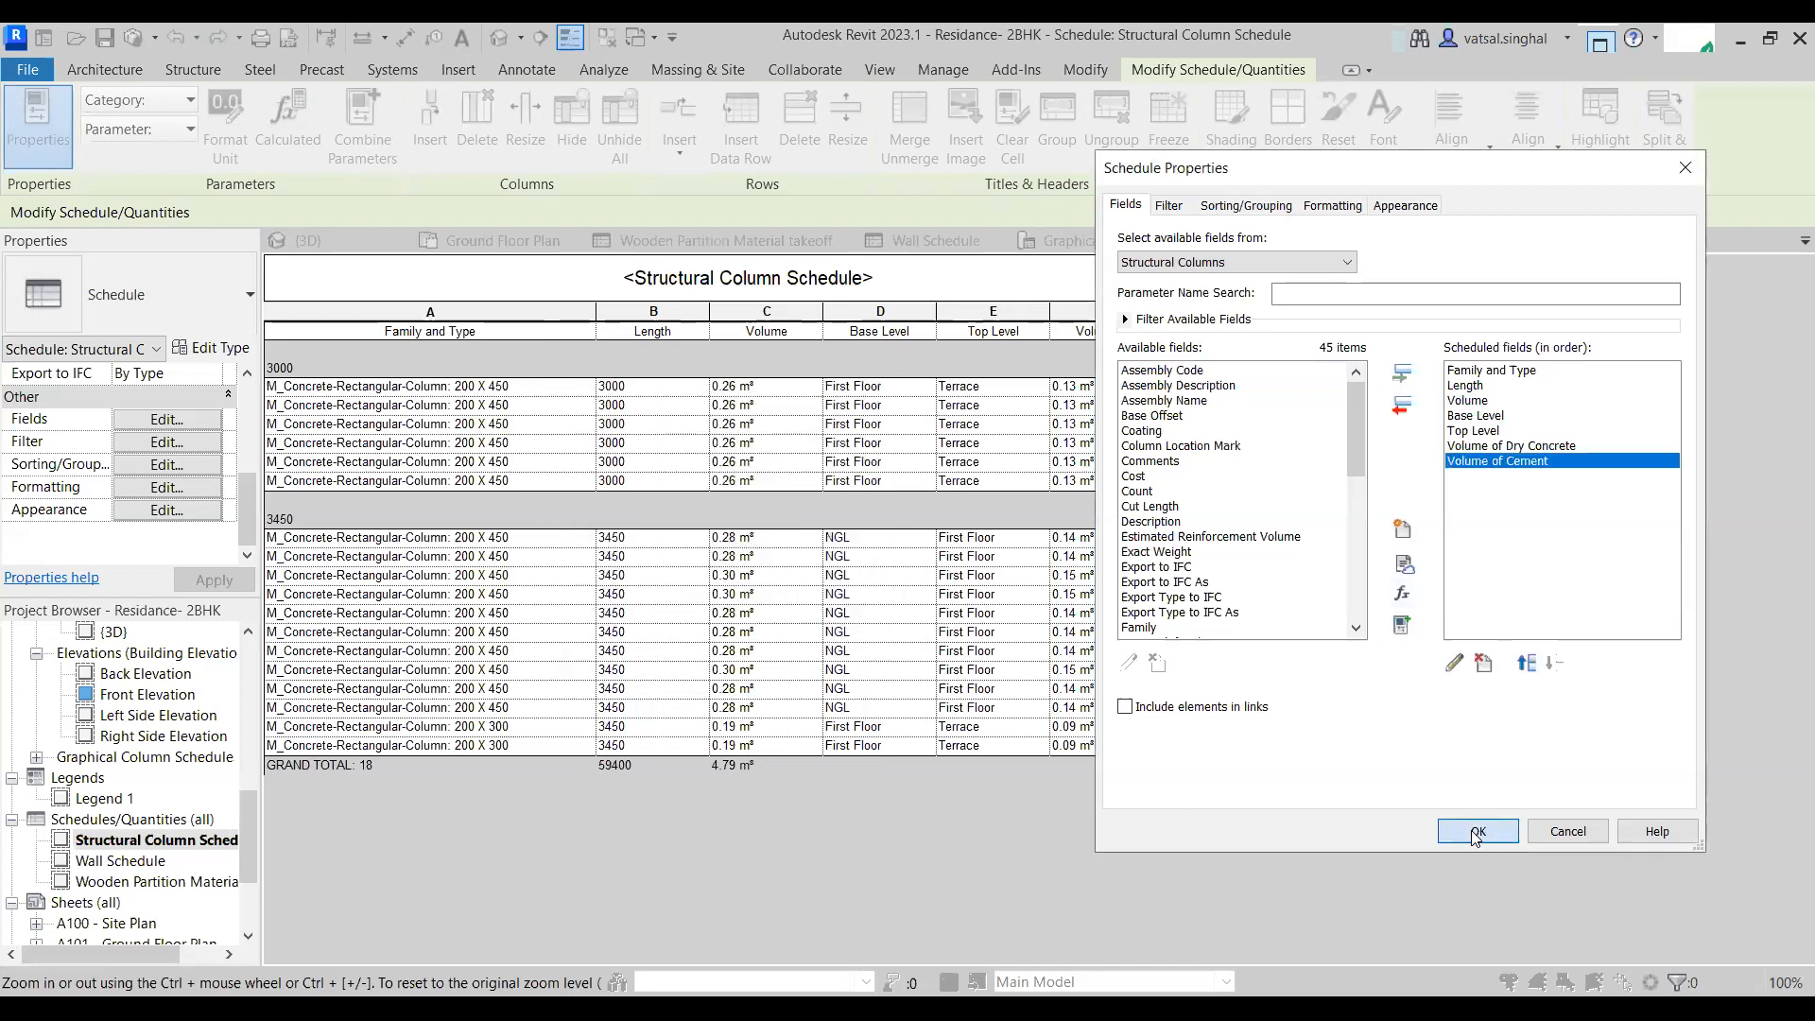
{"action": "left_click", "coordinate": [1477, 832]}
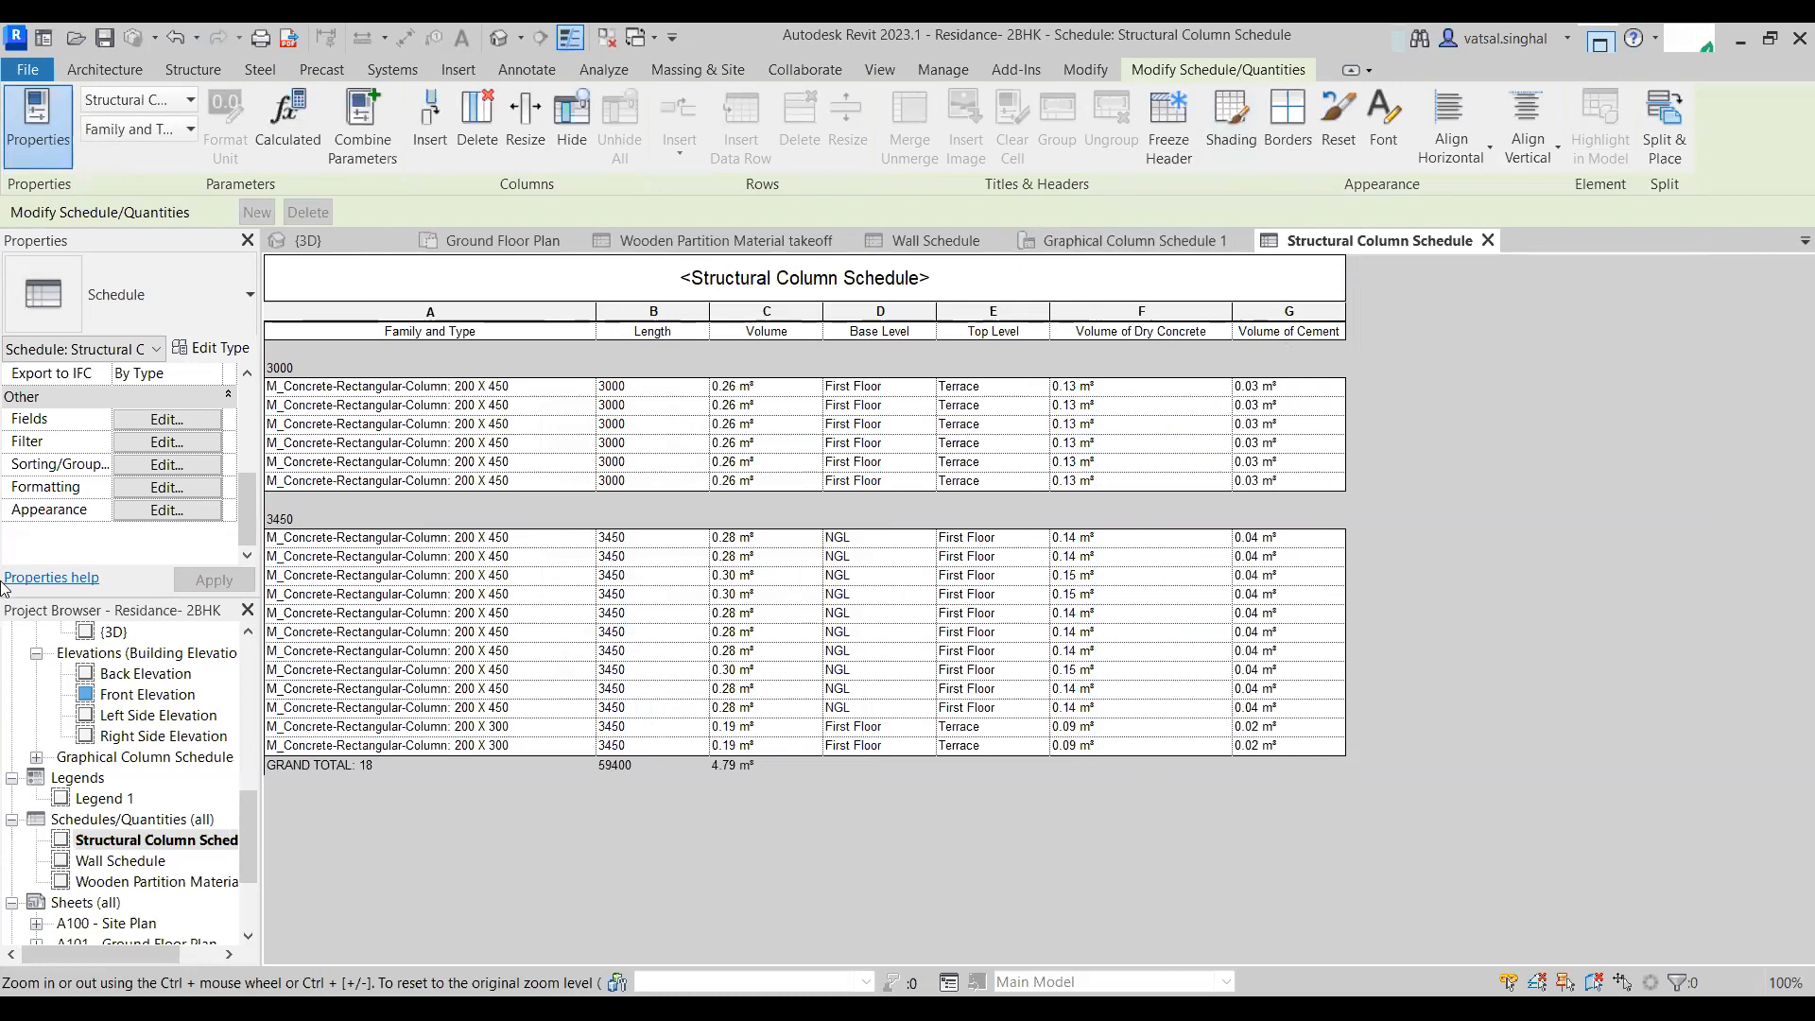
- Set the Volume of Cement field to calculate totals
{"action": "scroll", "coordinate": [173, 551], "scroll_direction": "up", "scroll_amount": 3}
{"action": "scroll", "coordinate": [173, 551], "scroll_direction": "down", "scroll_amount": 4}
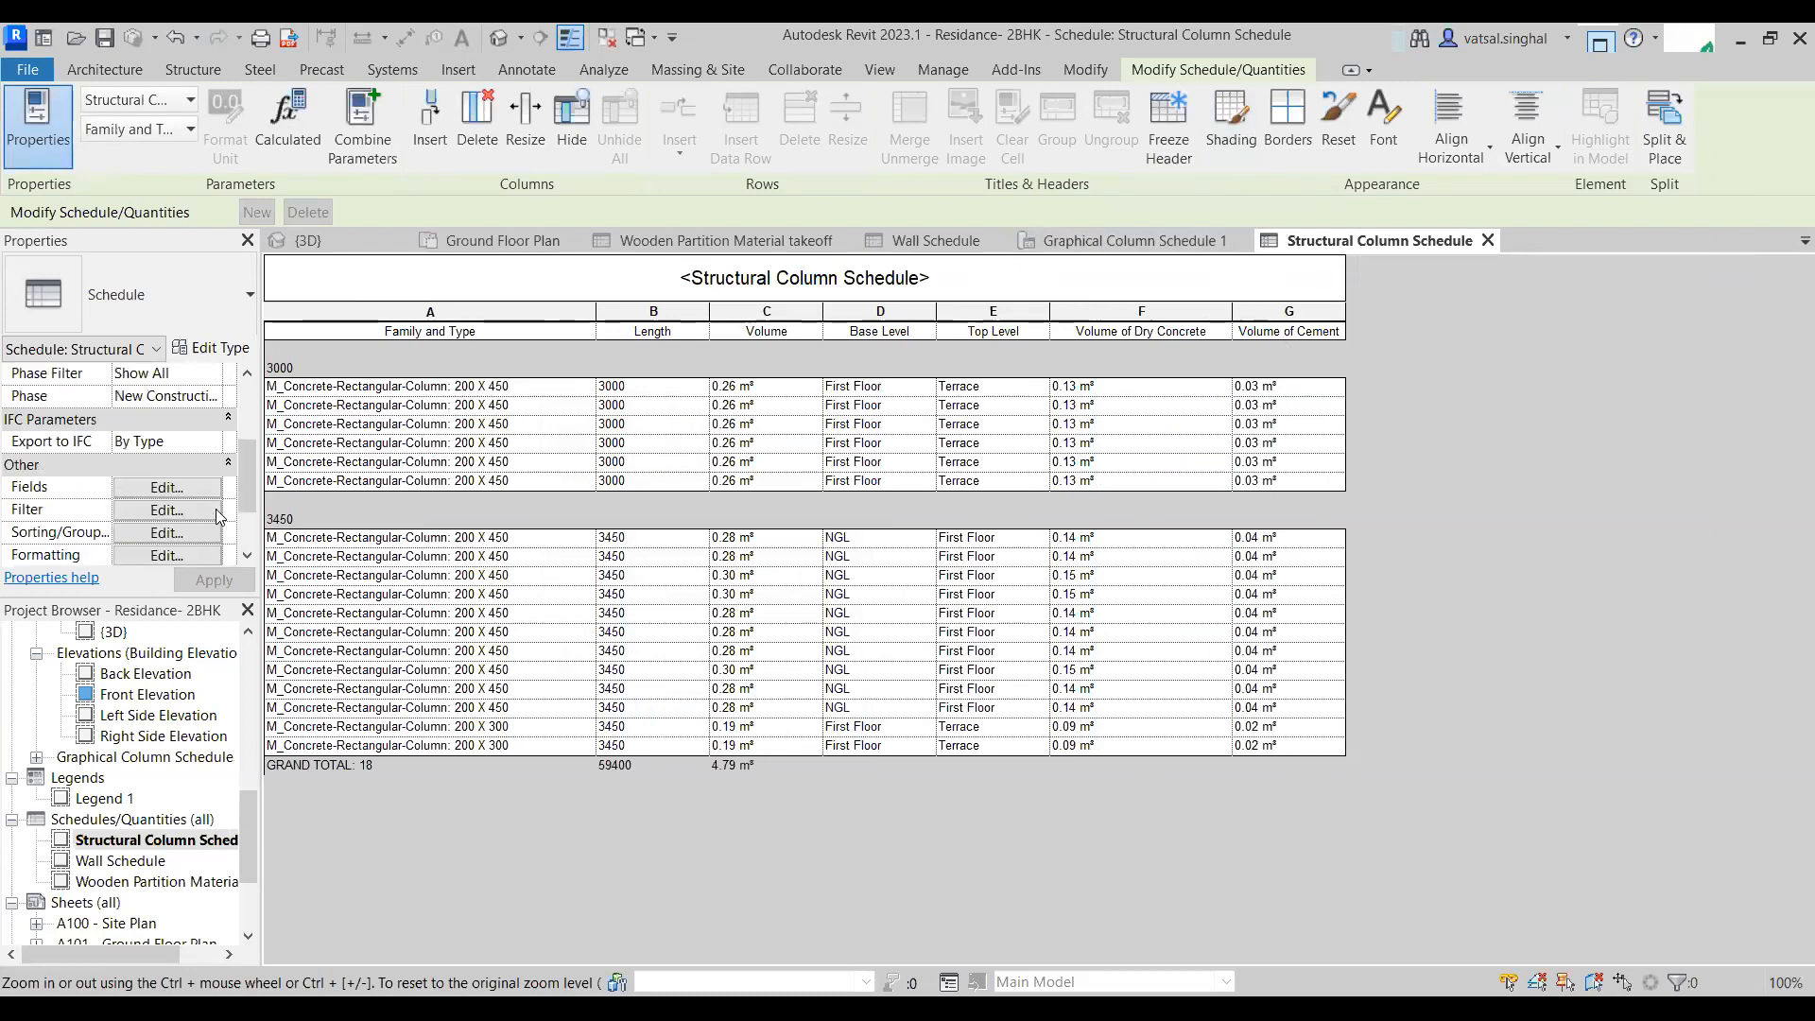
{"action": "left_click", "coordinate": [161, 510]}
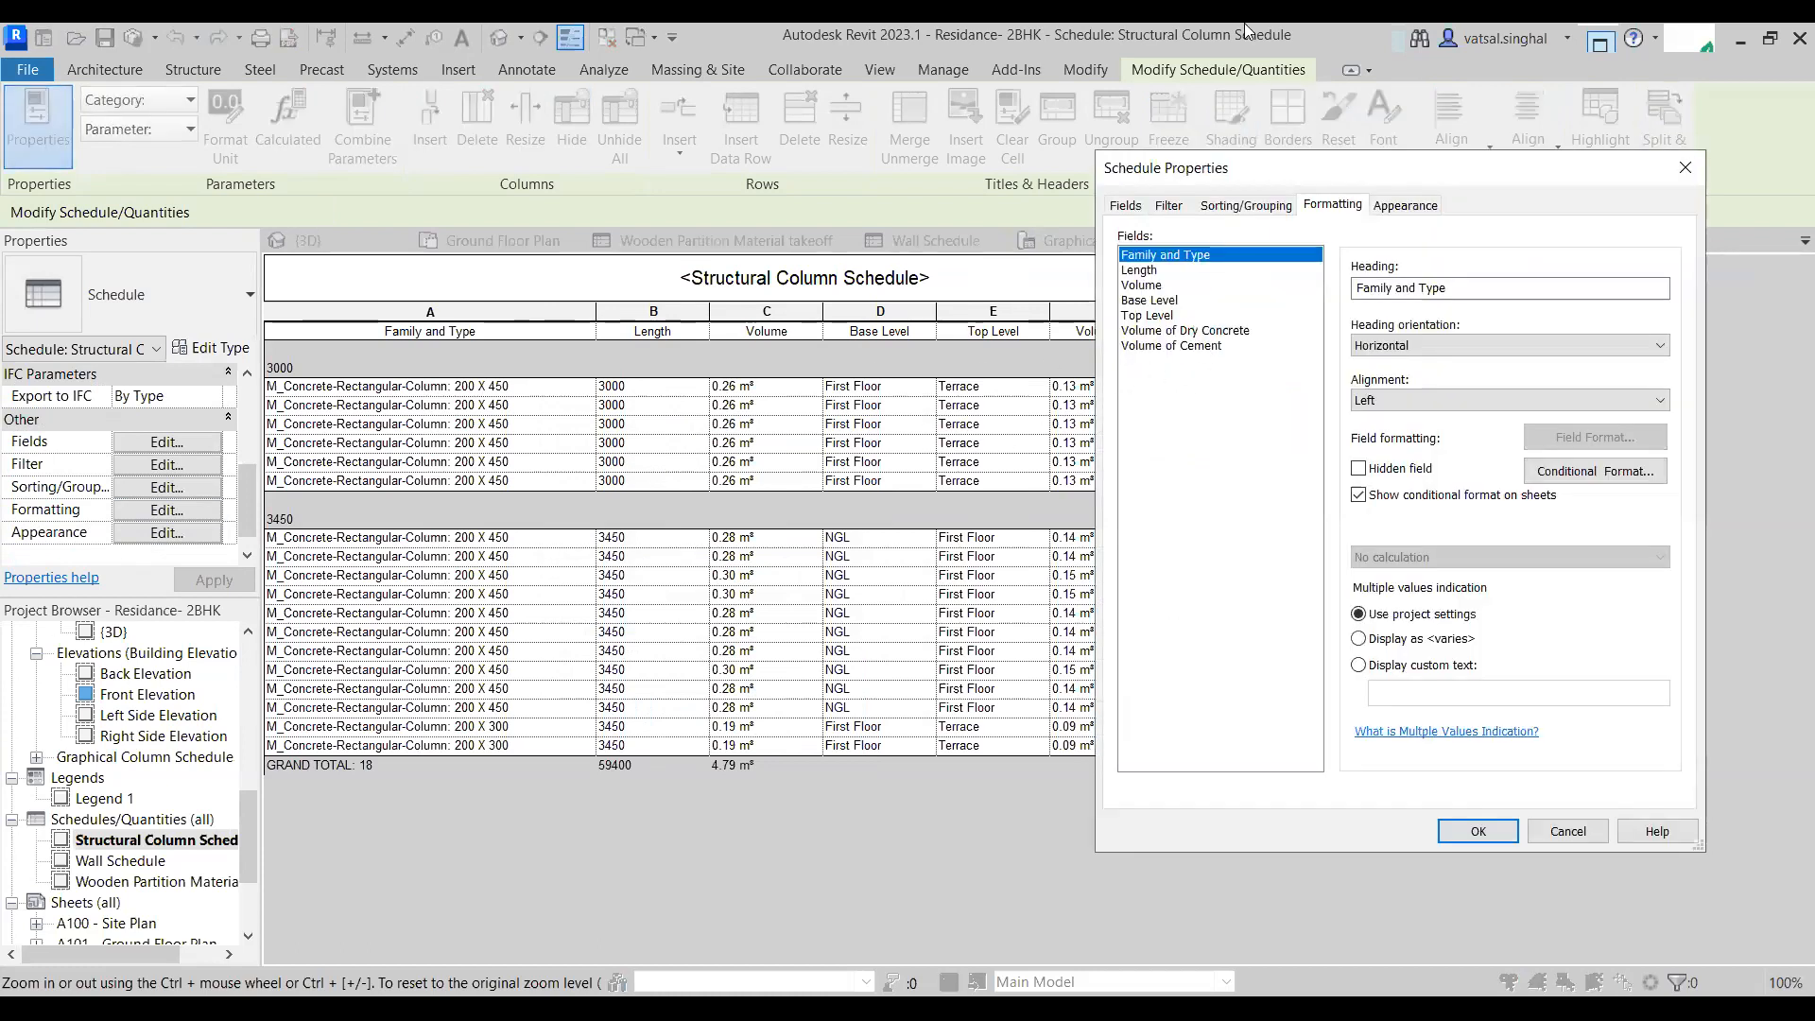
{"action": "left_click", "coordinate": [1191, 345]}
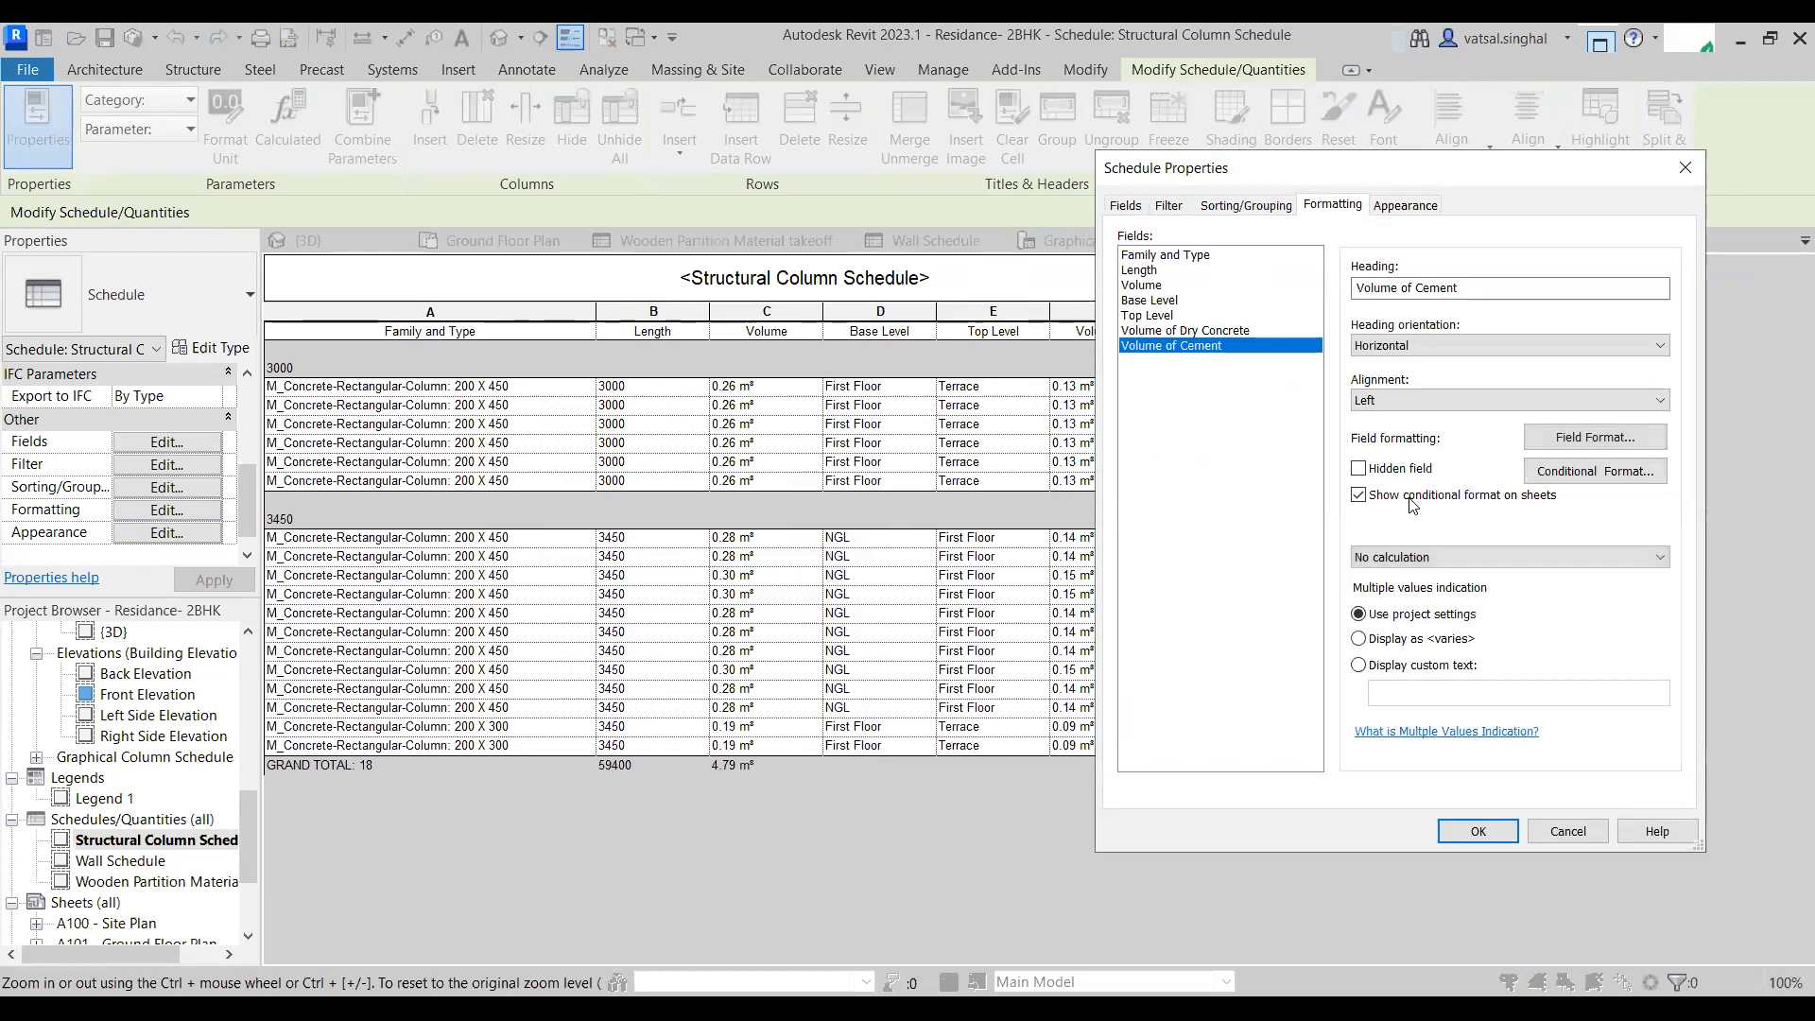
{"action": "left_click", "coordinate": [1448, 556]}
{"action": "left_click", "coordinate": [1457, 593]}
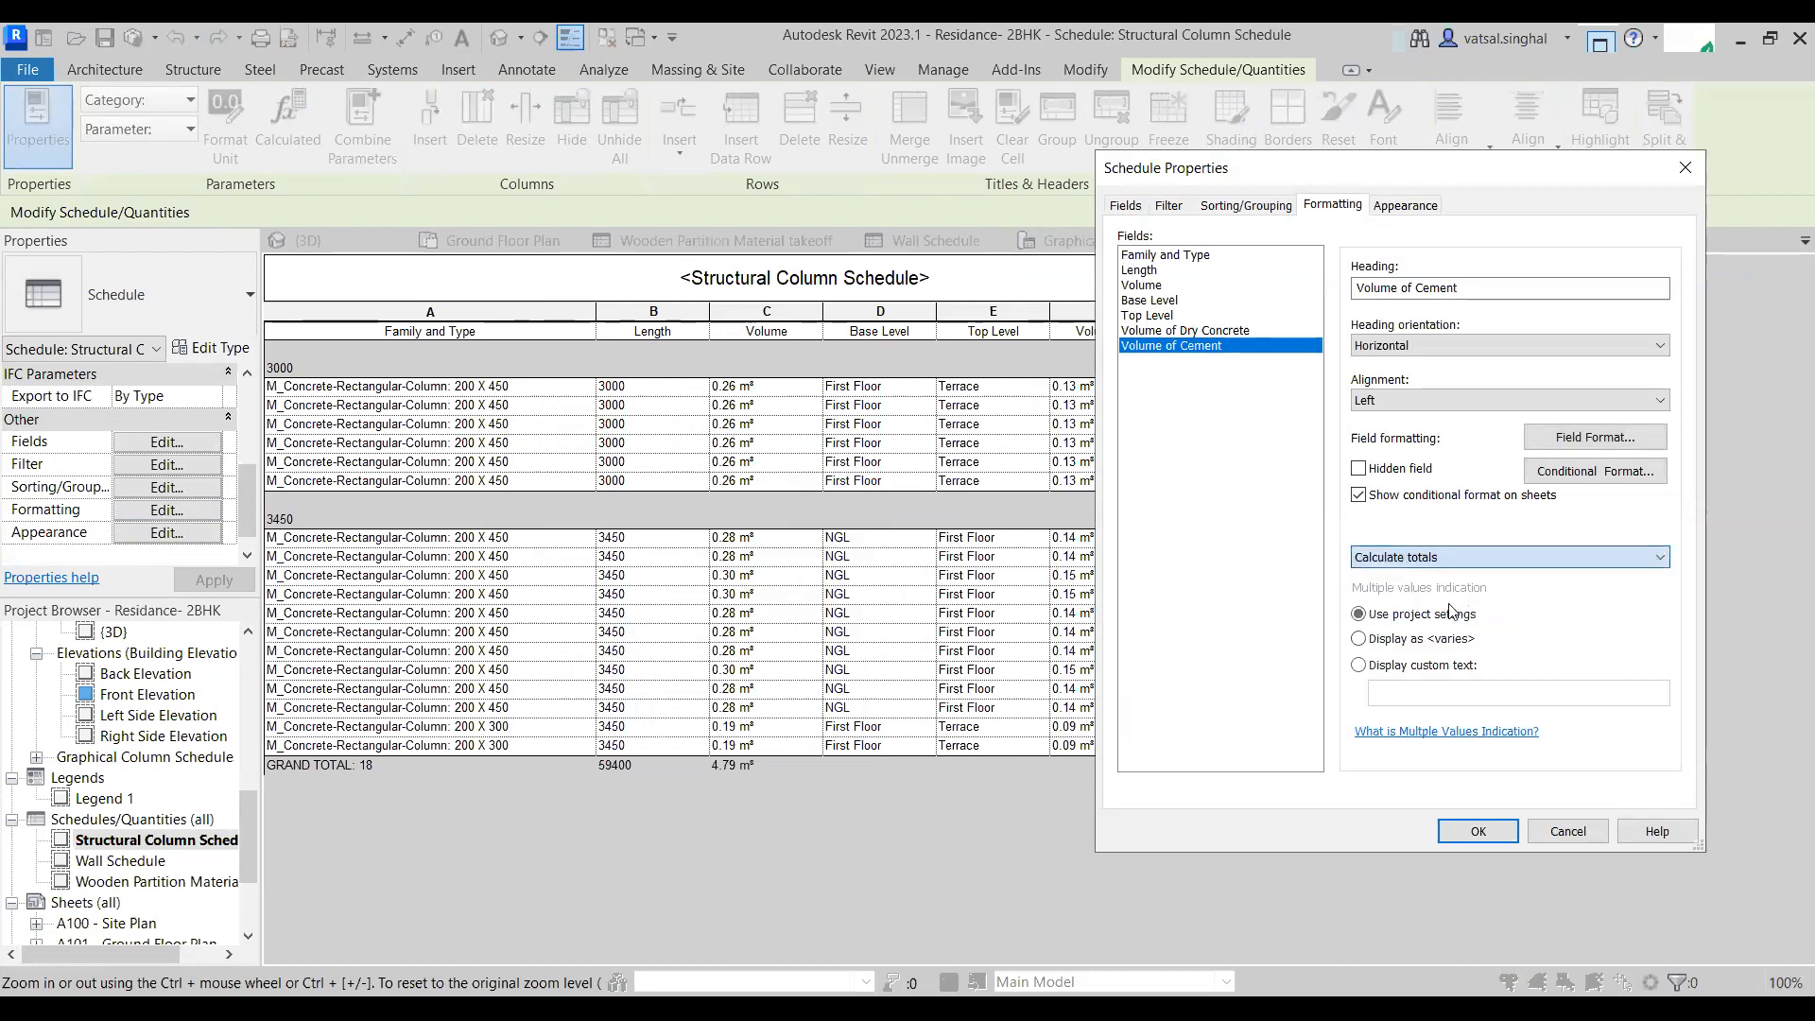
{"action": "left_click", "coordinate": [1478, 832]}
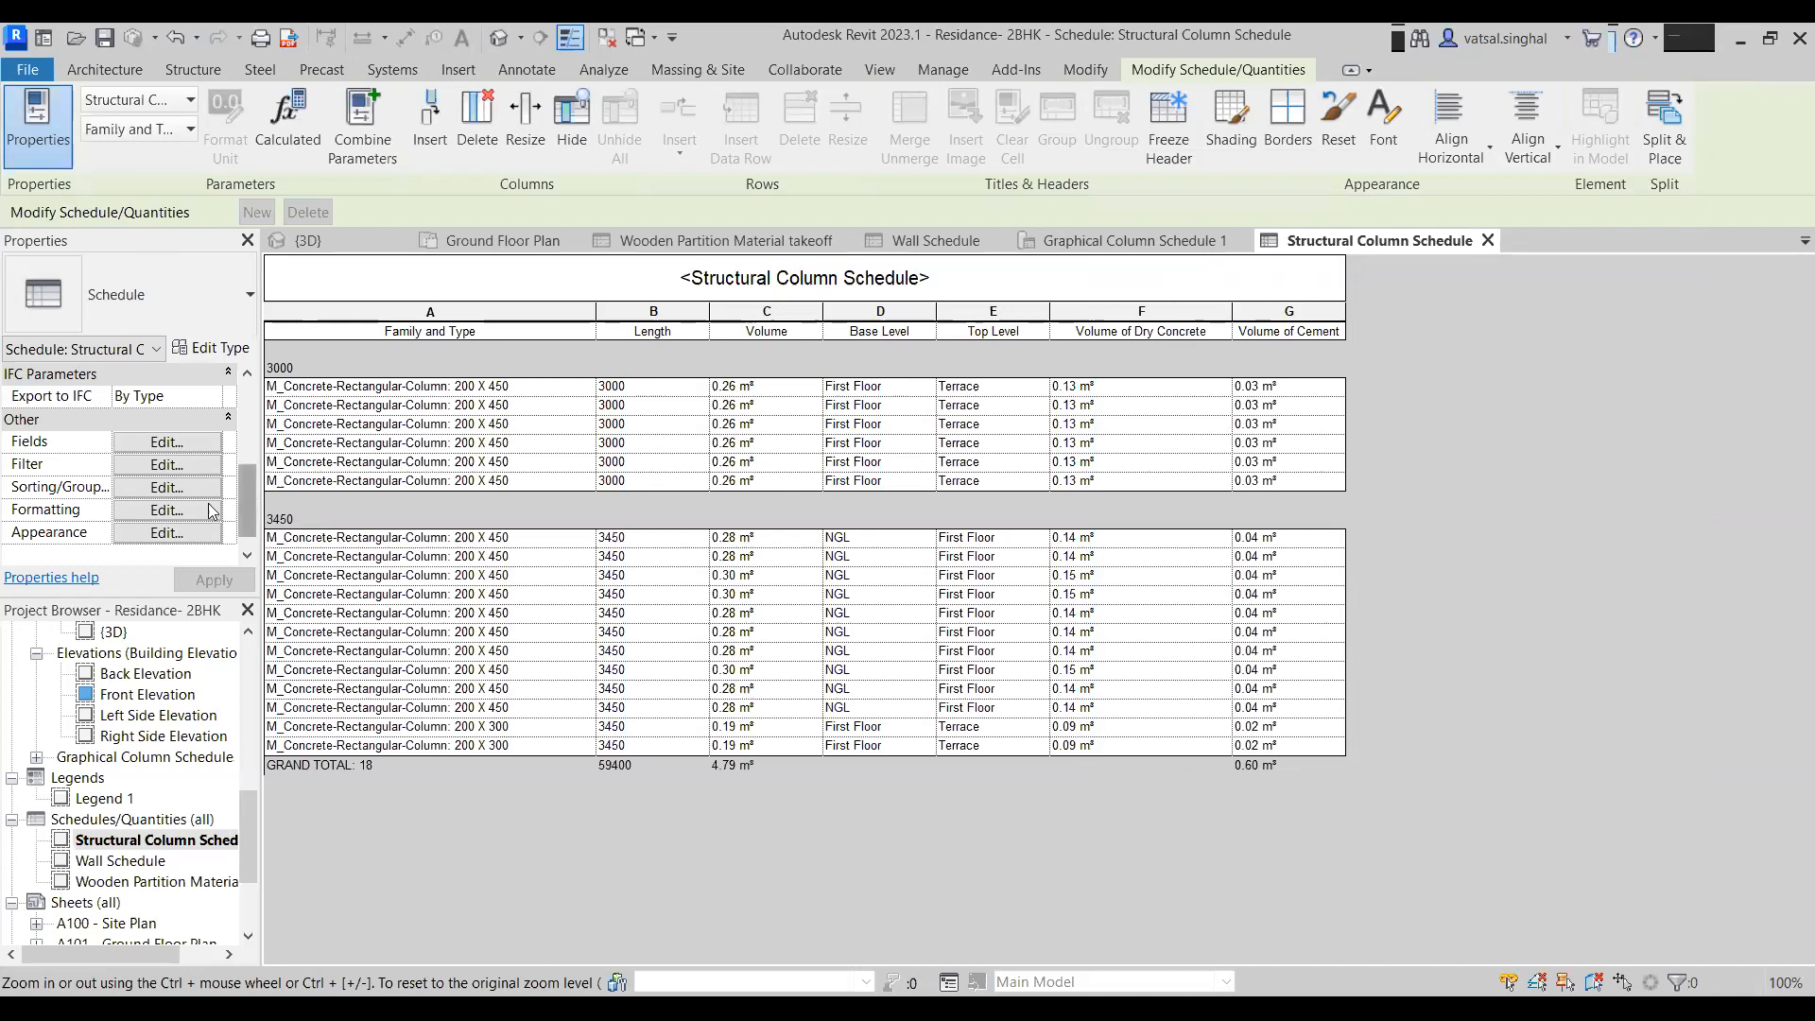
- Start a new calculated value named No. Of Cement Bags with type Number
{"action": "left_click", "coordinate": [167, 441]}
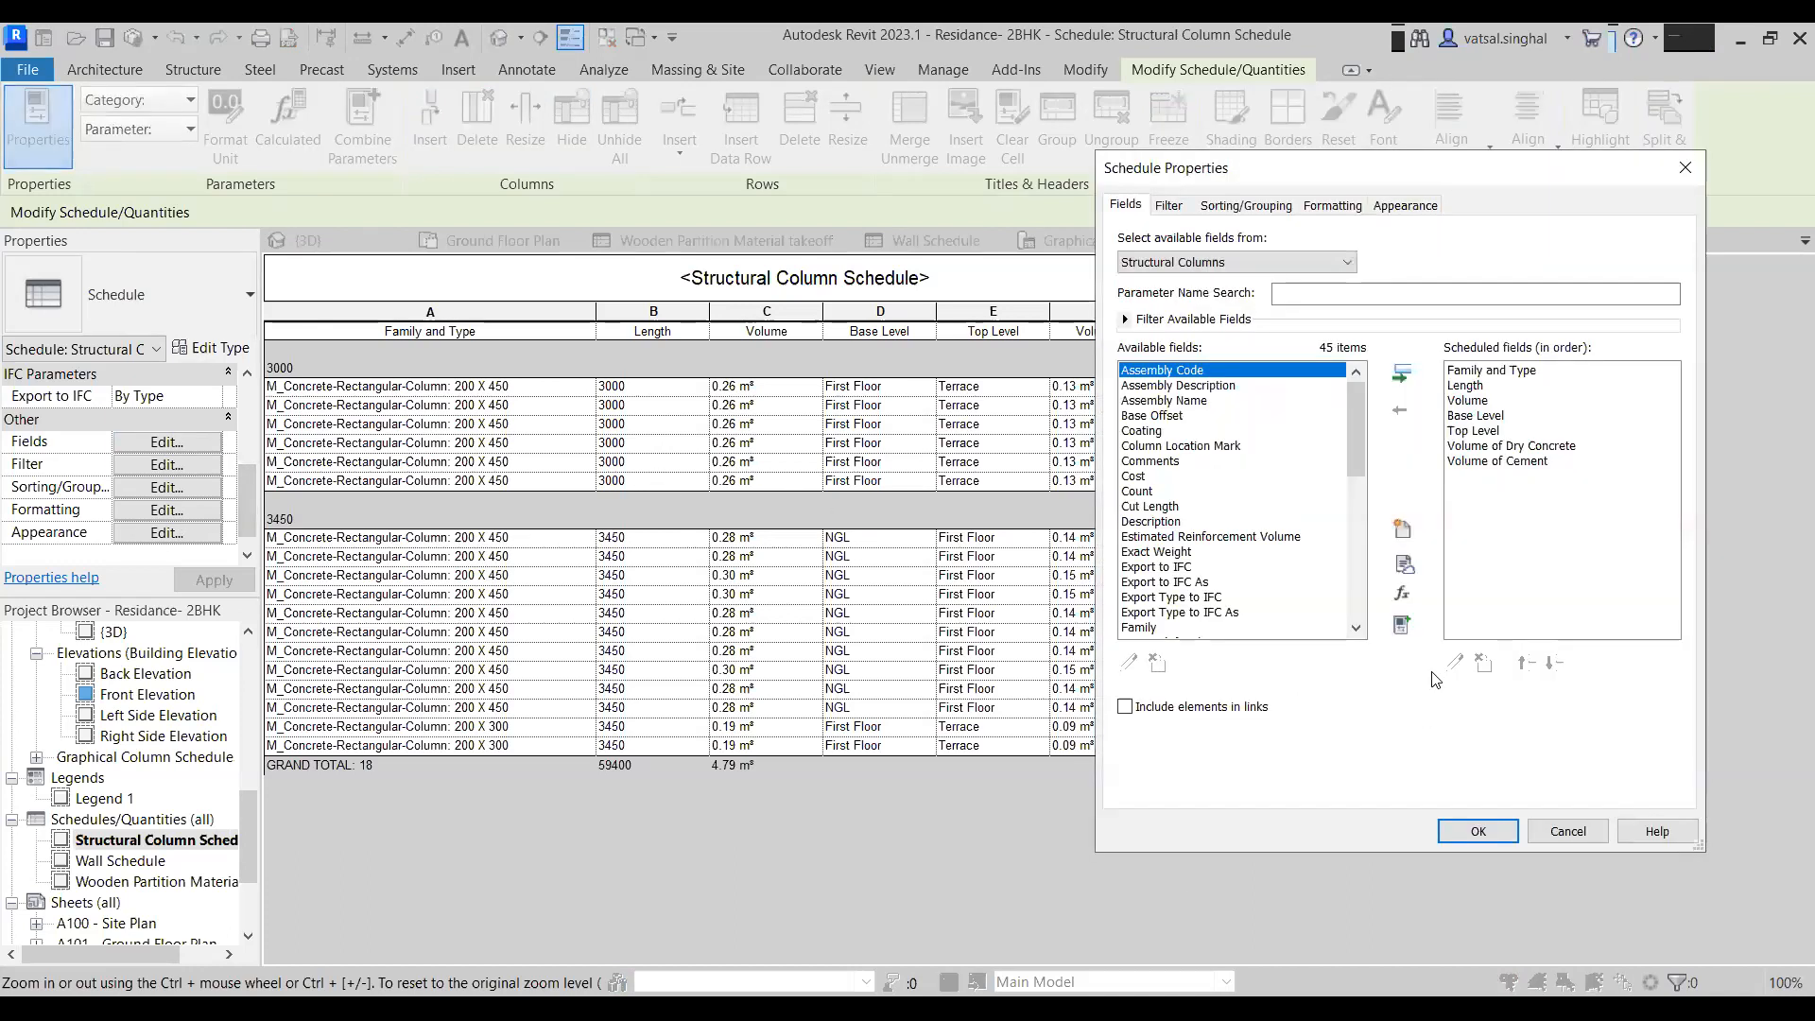
{"action": "left_click", "coordinate": [1401, 592]}
{"action": "type", "text": "No. "}
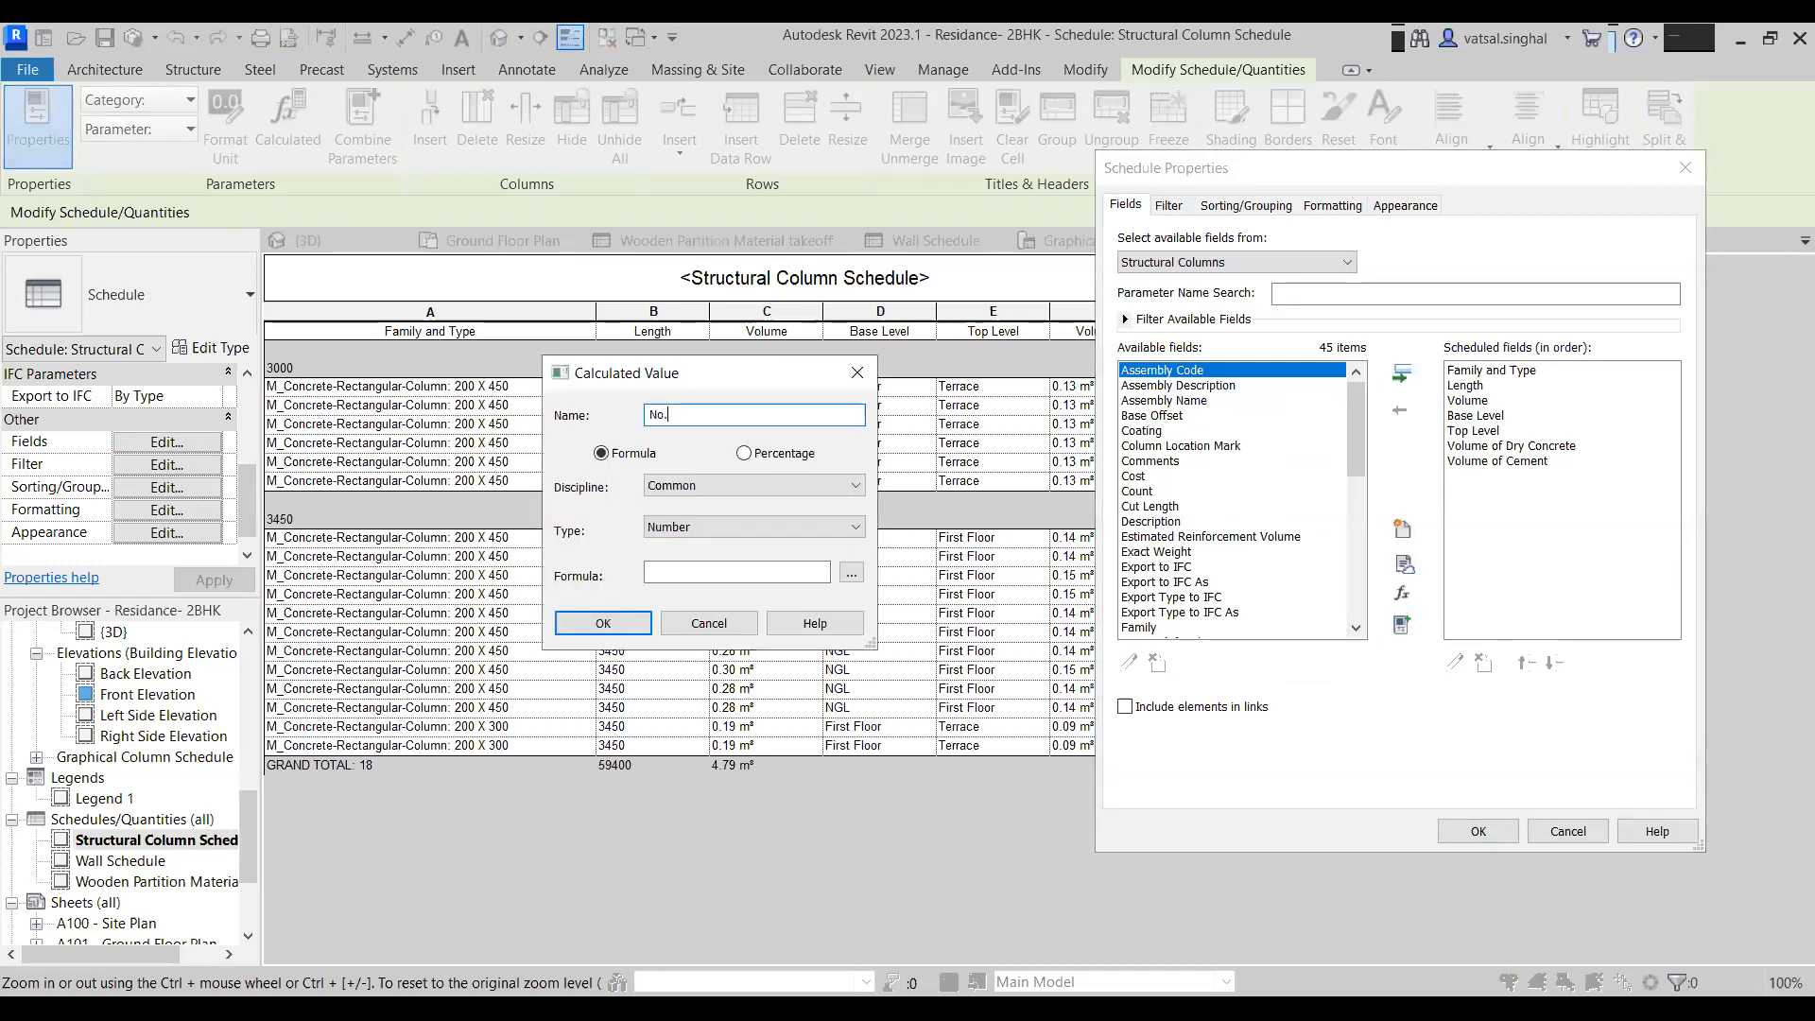
{"action": "type", "text": "Of Cement Bags"}
{"action": "left_click", "coordinate": [696, 531]}
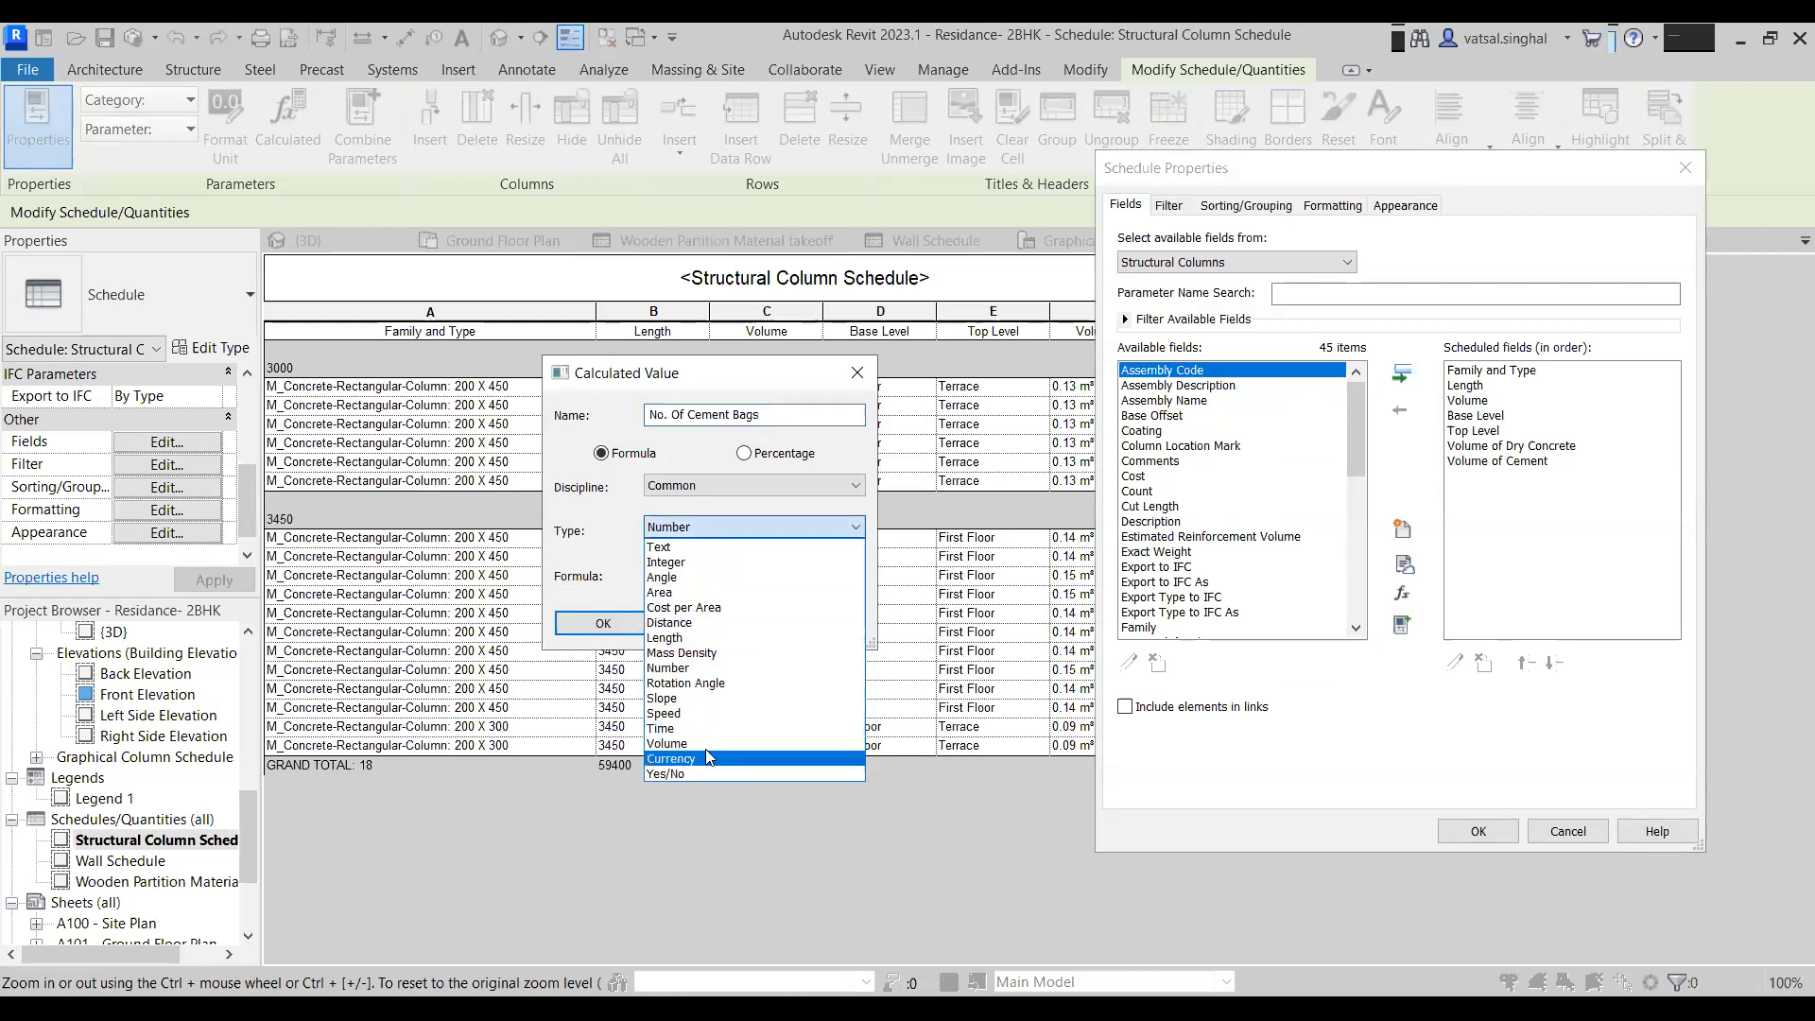
{"action": "left_click", "coordinate": [680, 667]}
- Set the No. Of Cement Bags formula to Volume of Cement/0.035 and add the field
{"action": "left_click", "coordinate": [851, 573]}
{"action": "left_click", "coordinate": [621, 458]}
{"action": "left_click", "coordinate": [670, 666]}
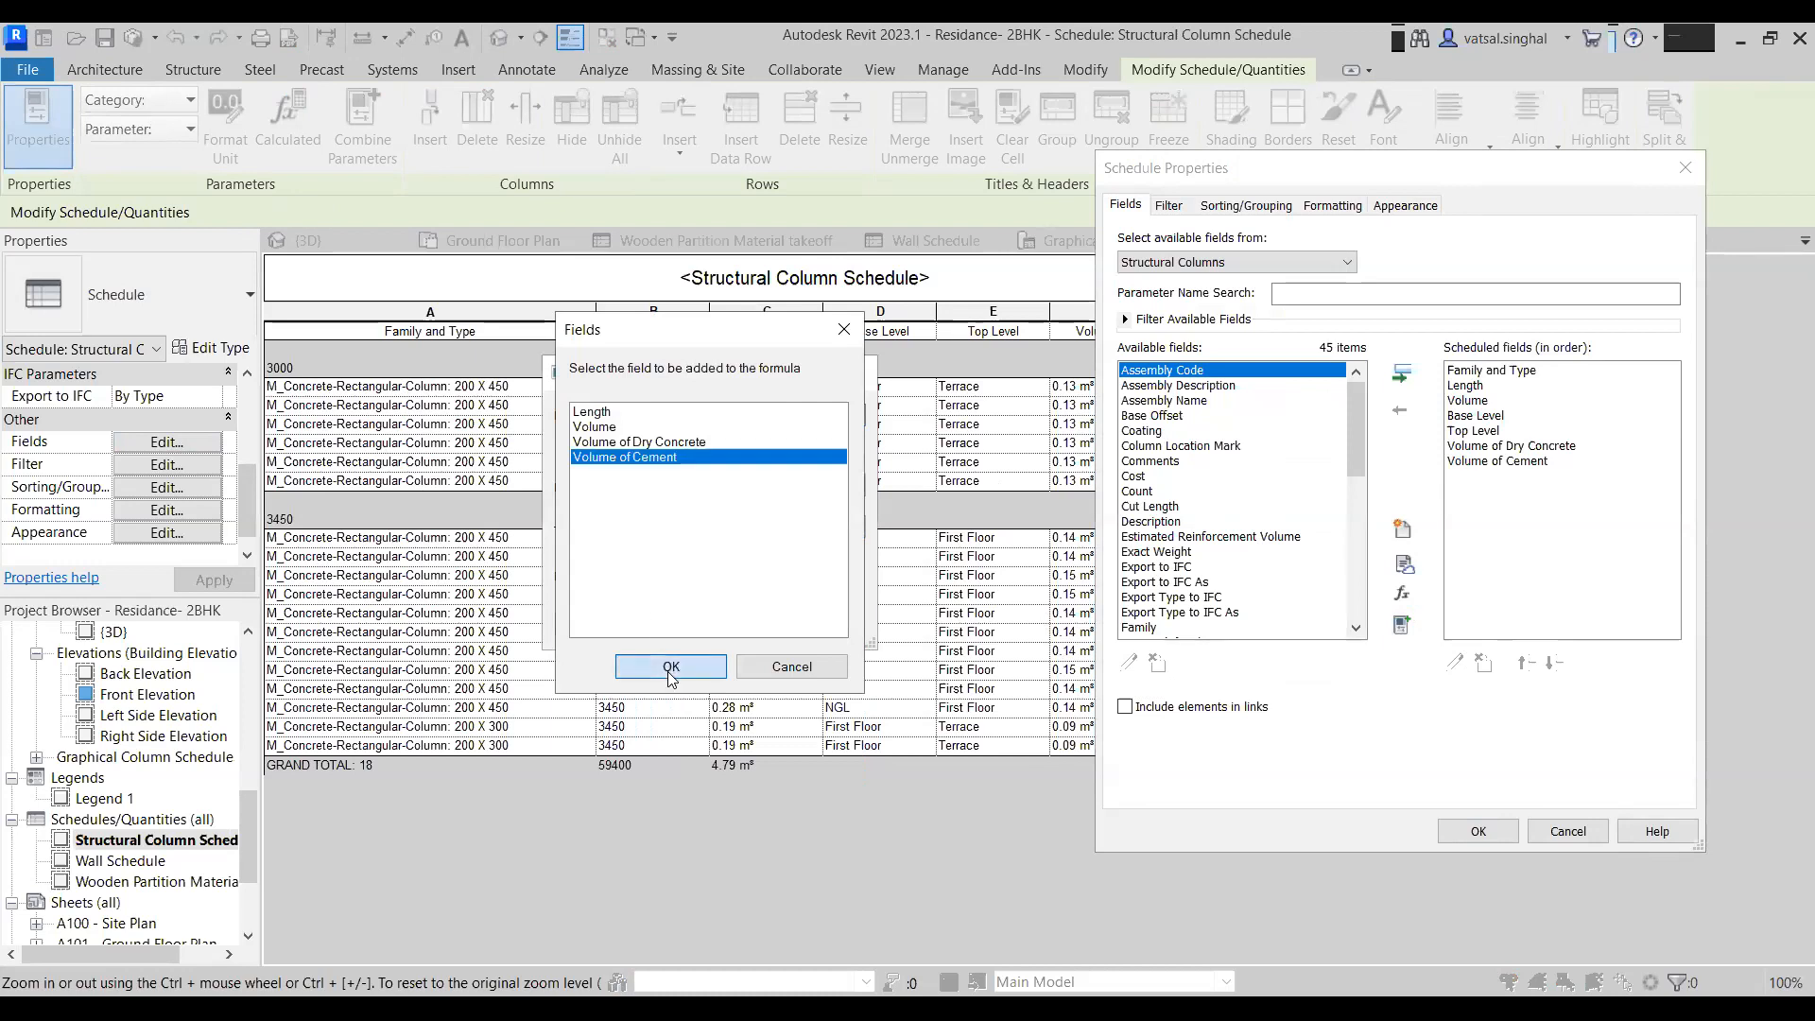
{"action": "type", "text": "/0.0"}
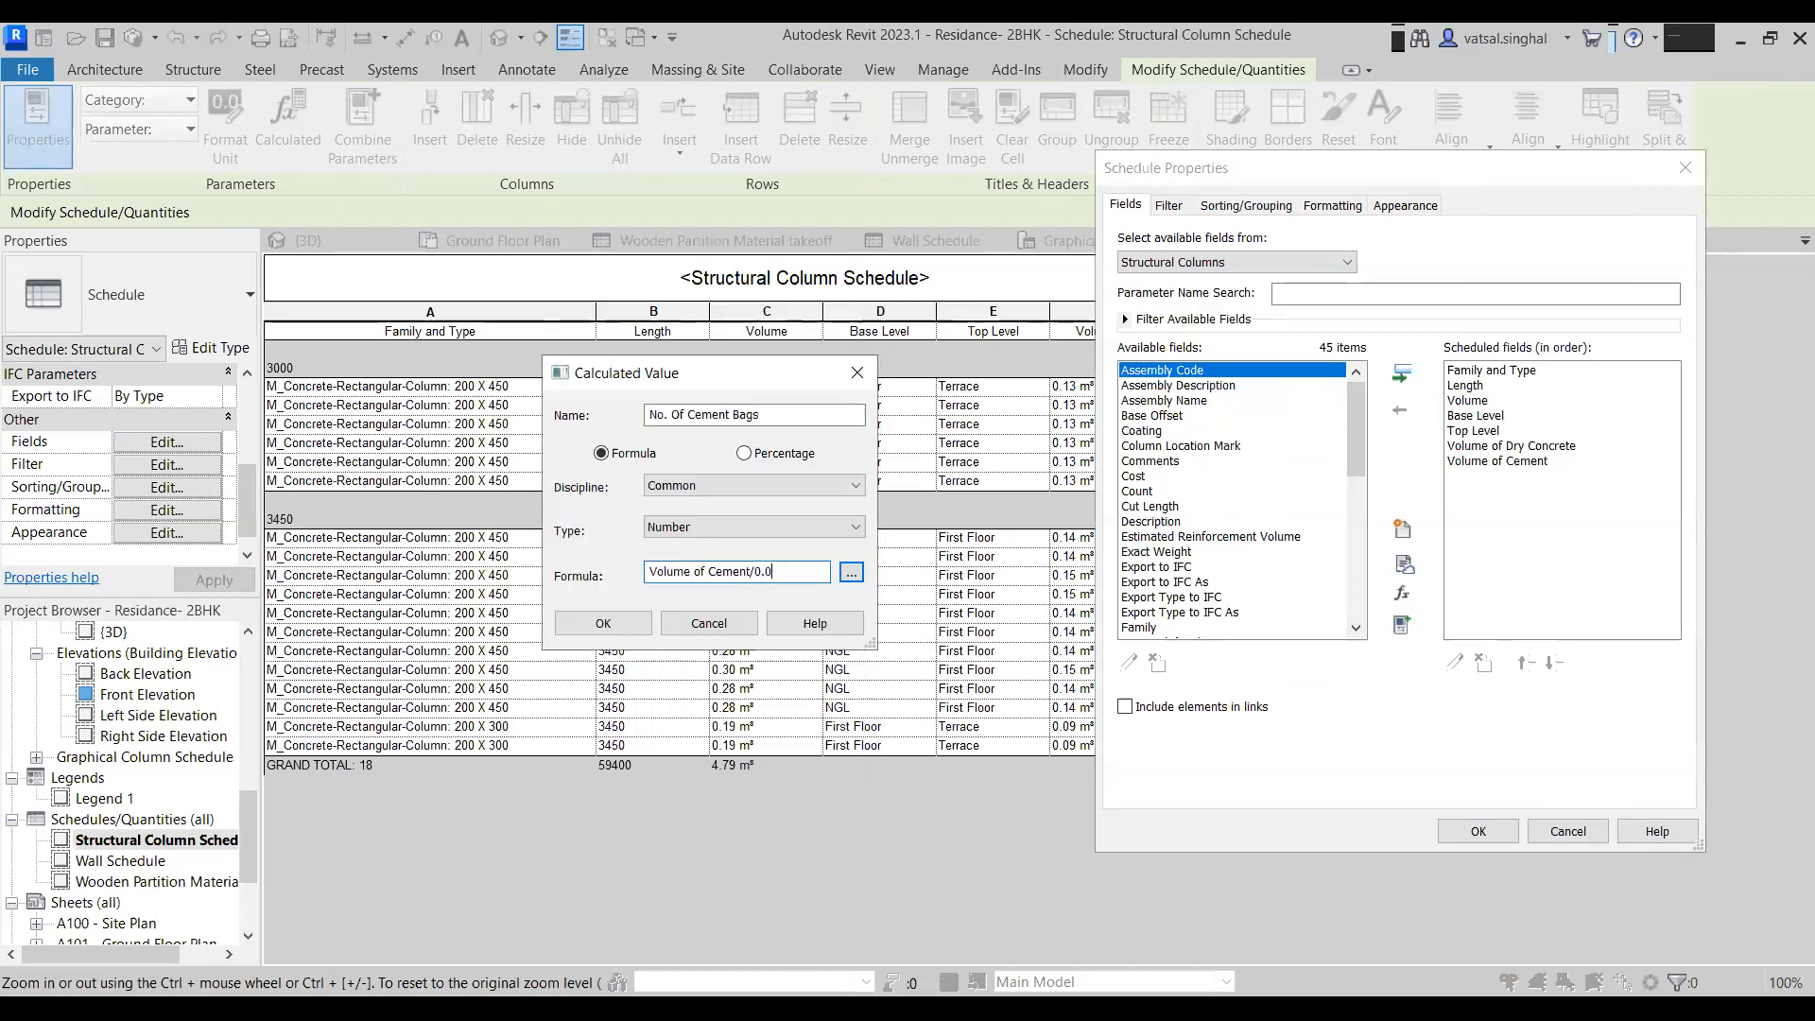
{"action": "type", "text": "35"}
{"action": "key", "text": "Return"}
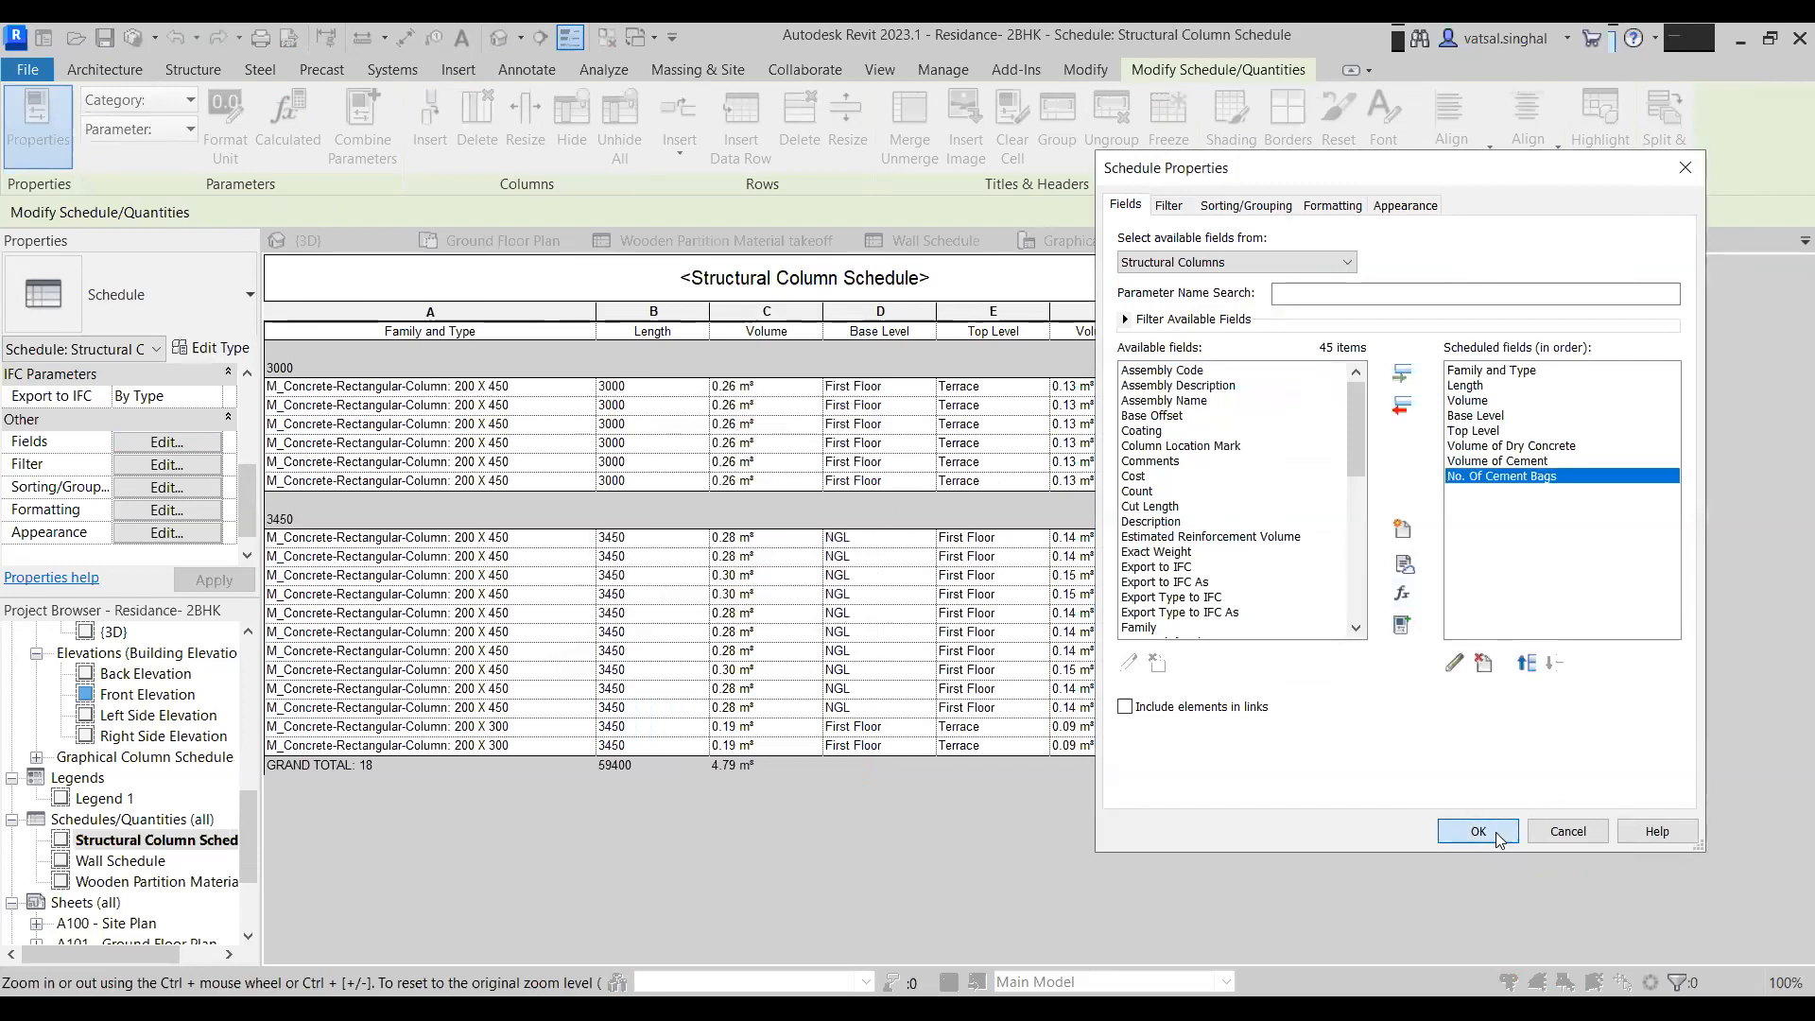
{"action": "left_click", "coordinate": [1477, 830]}
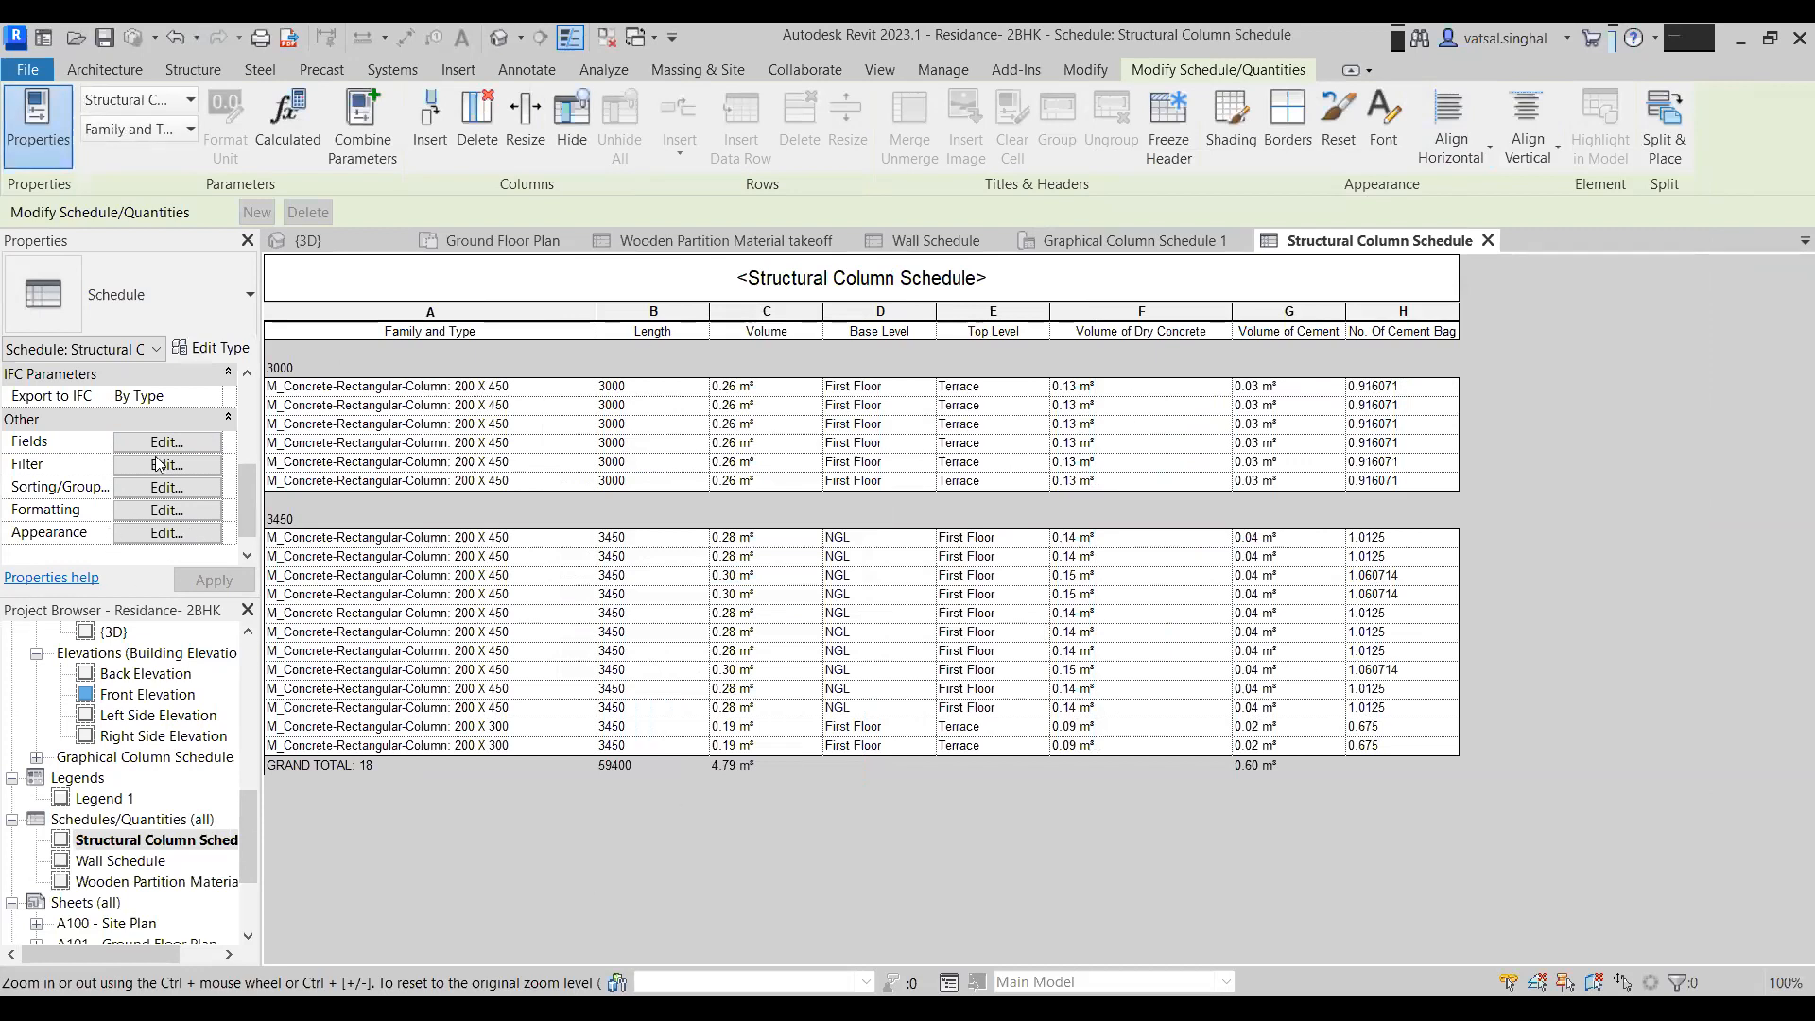
- Set the No. Of Cement Bags field to calculate totals
{"action": "left_click", "coordinate": [165, 510]}
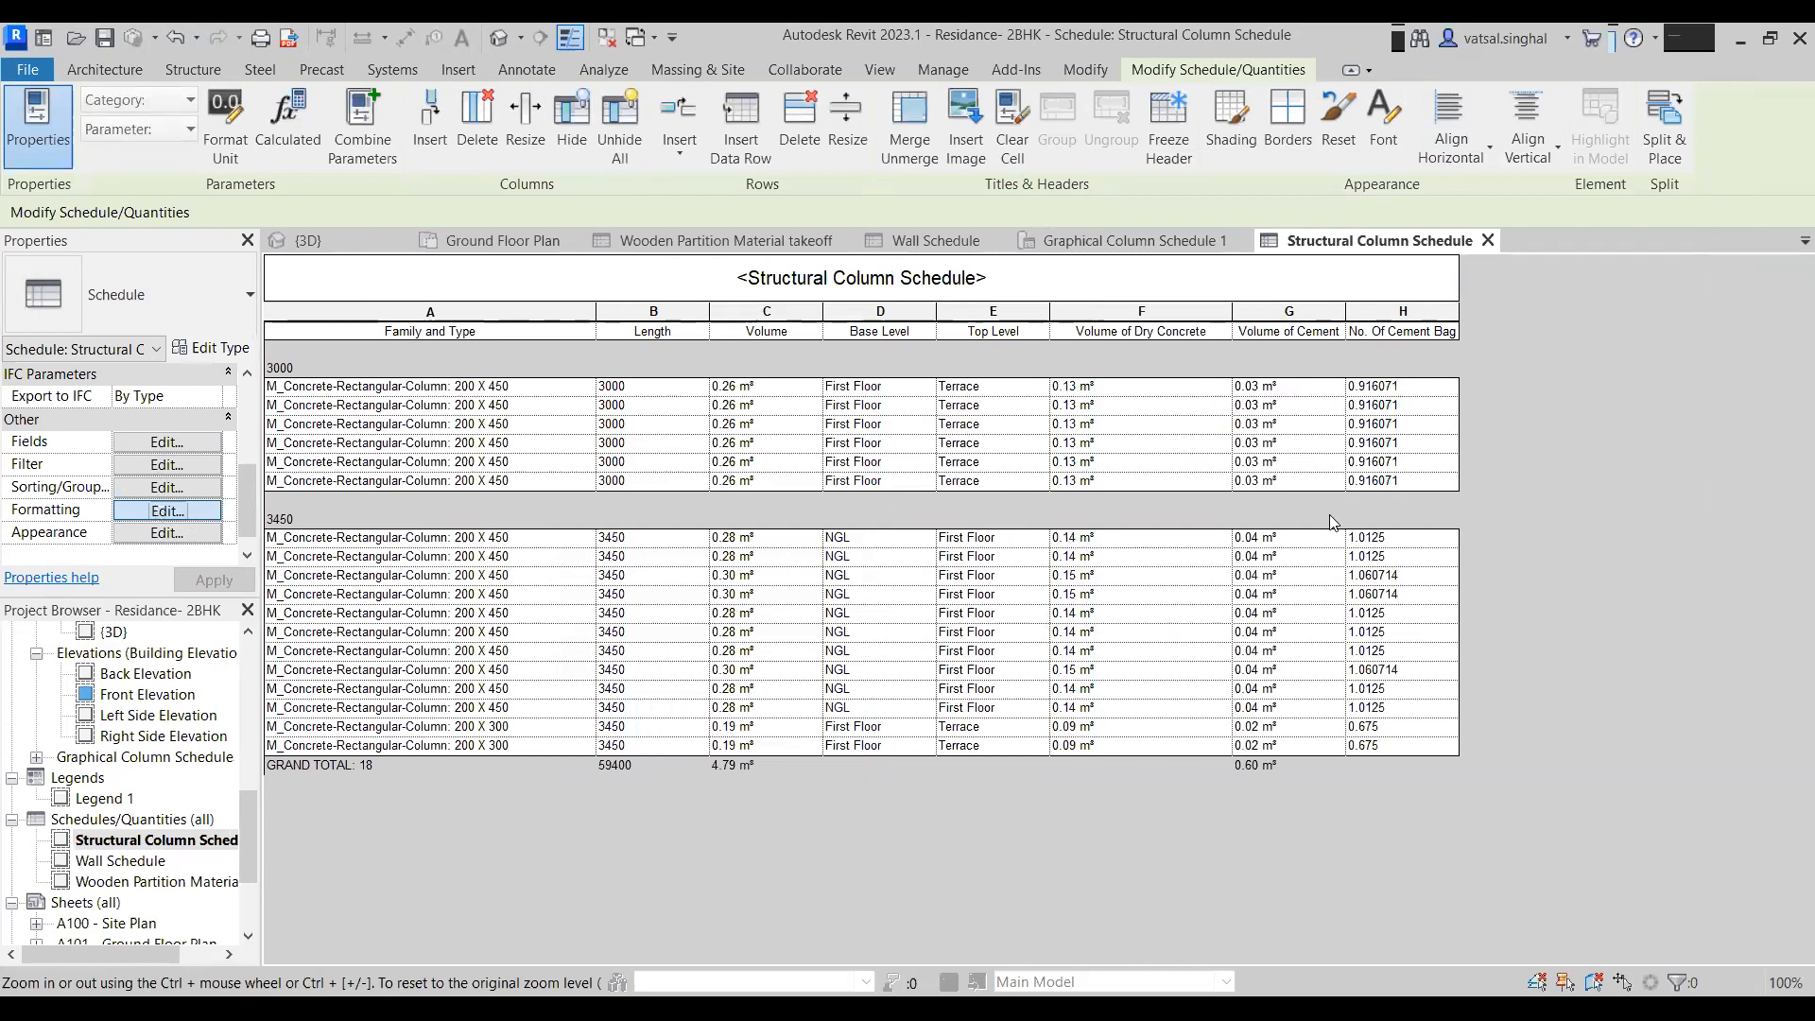
{"action": "left_click", "coordinate": [1172, 361]}
{"action": "left_click", "coordinate": [1544, 558]}
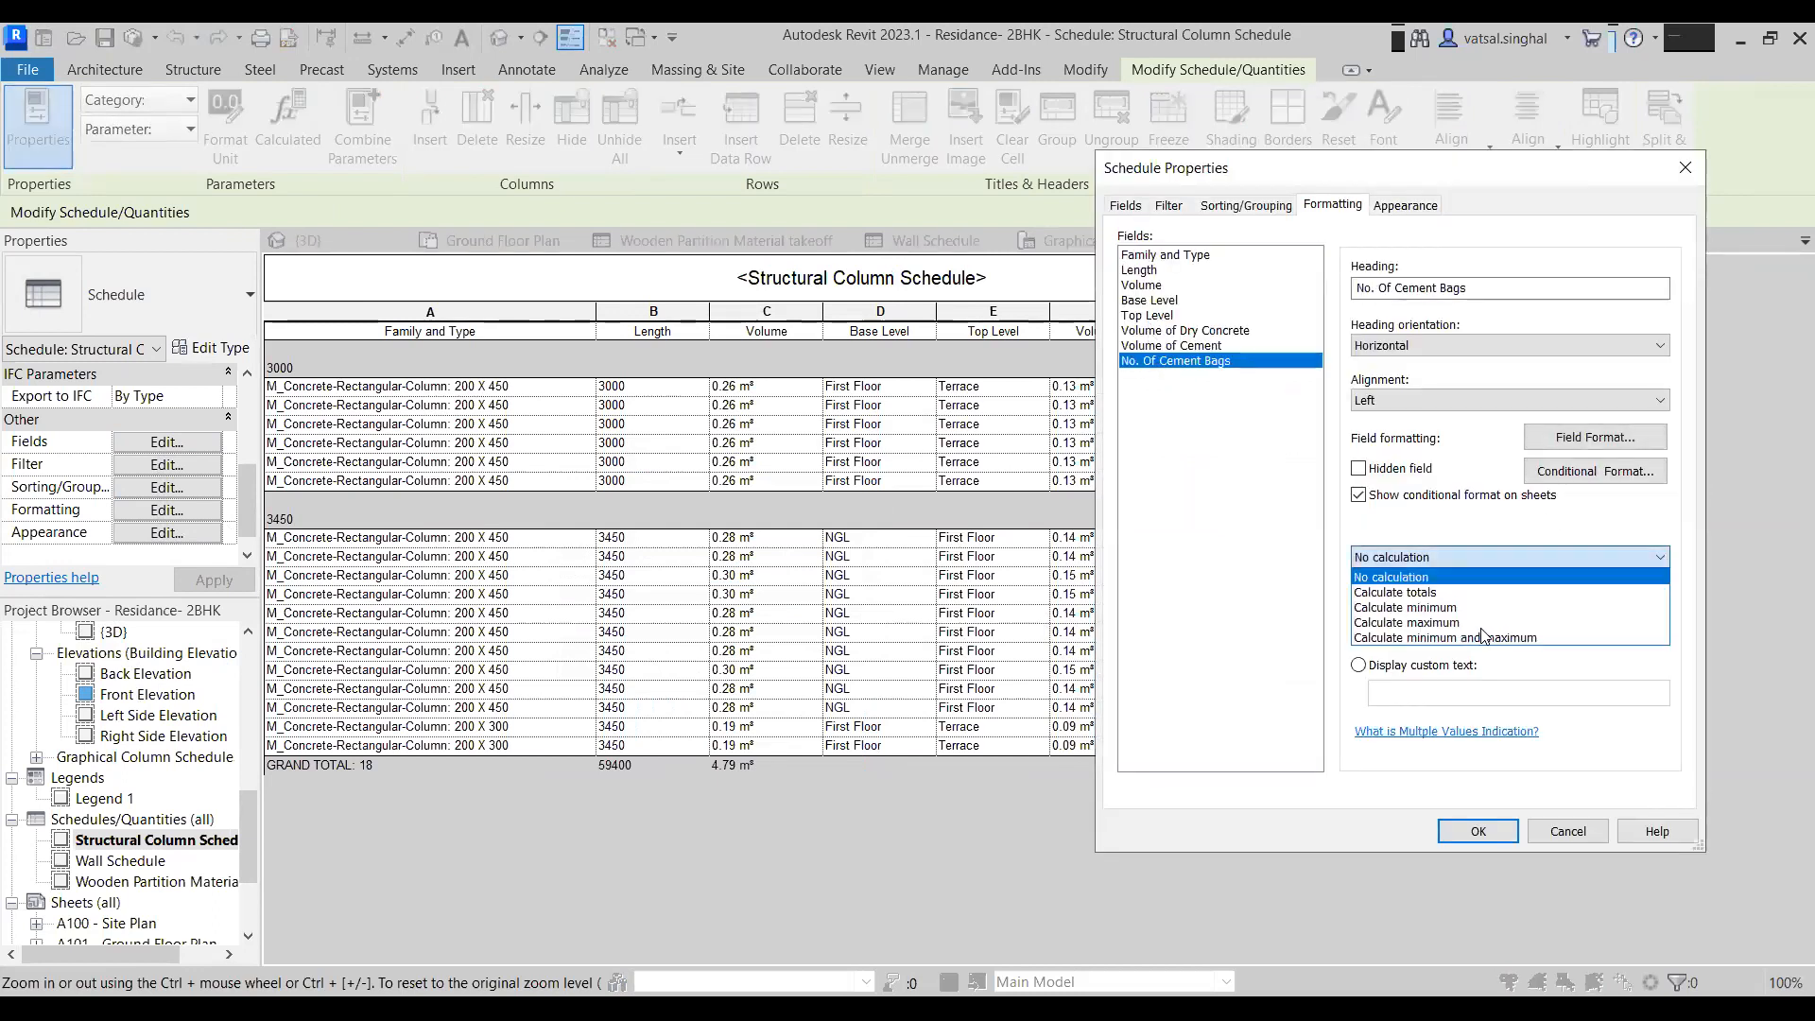
{"action": "left_click", "coordinate": [1445, 594]}
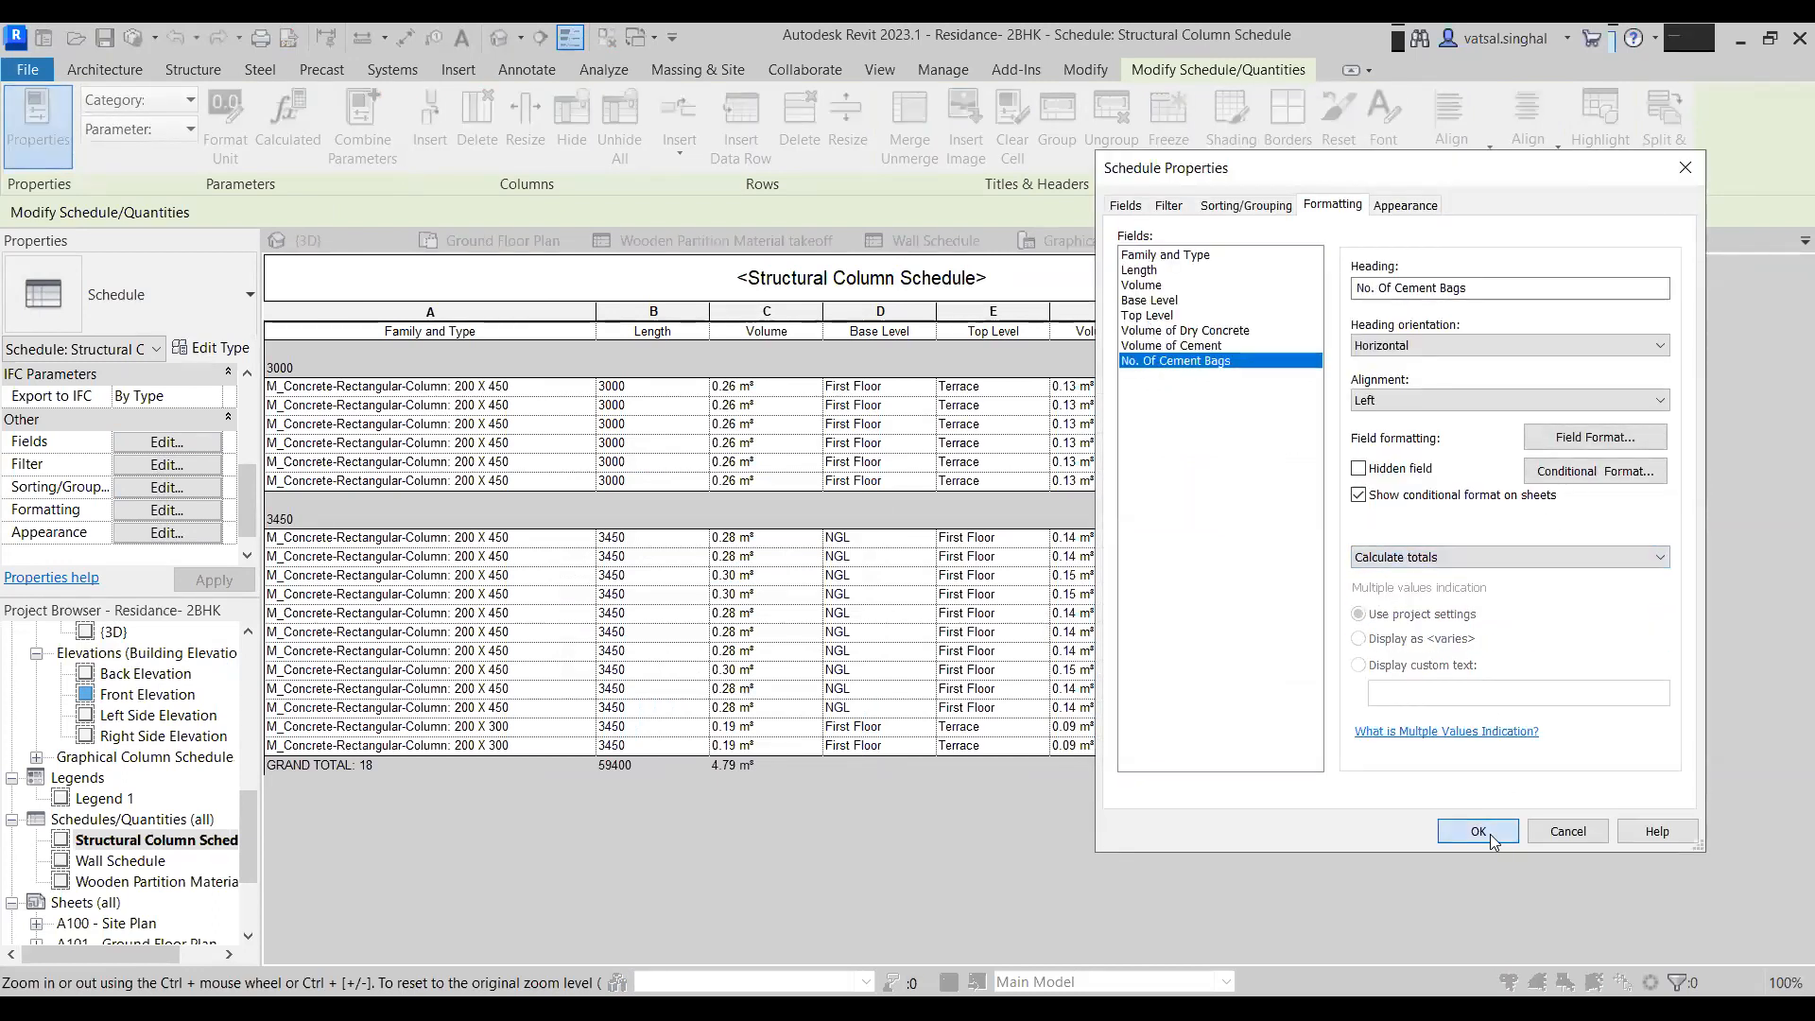
{"action": "left_click", "coordinate": [1478, 831]}
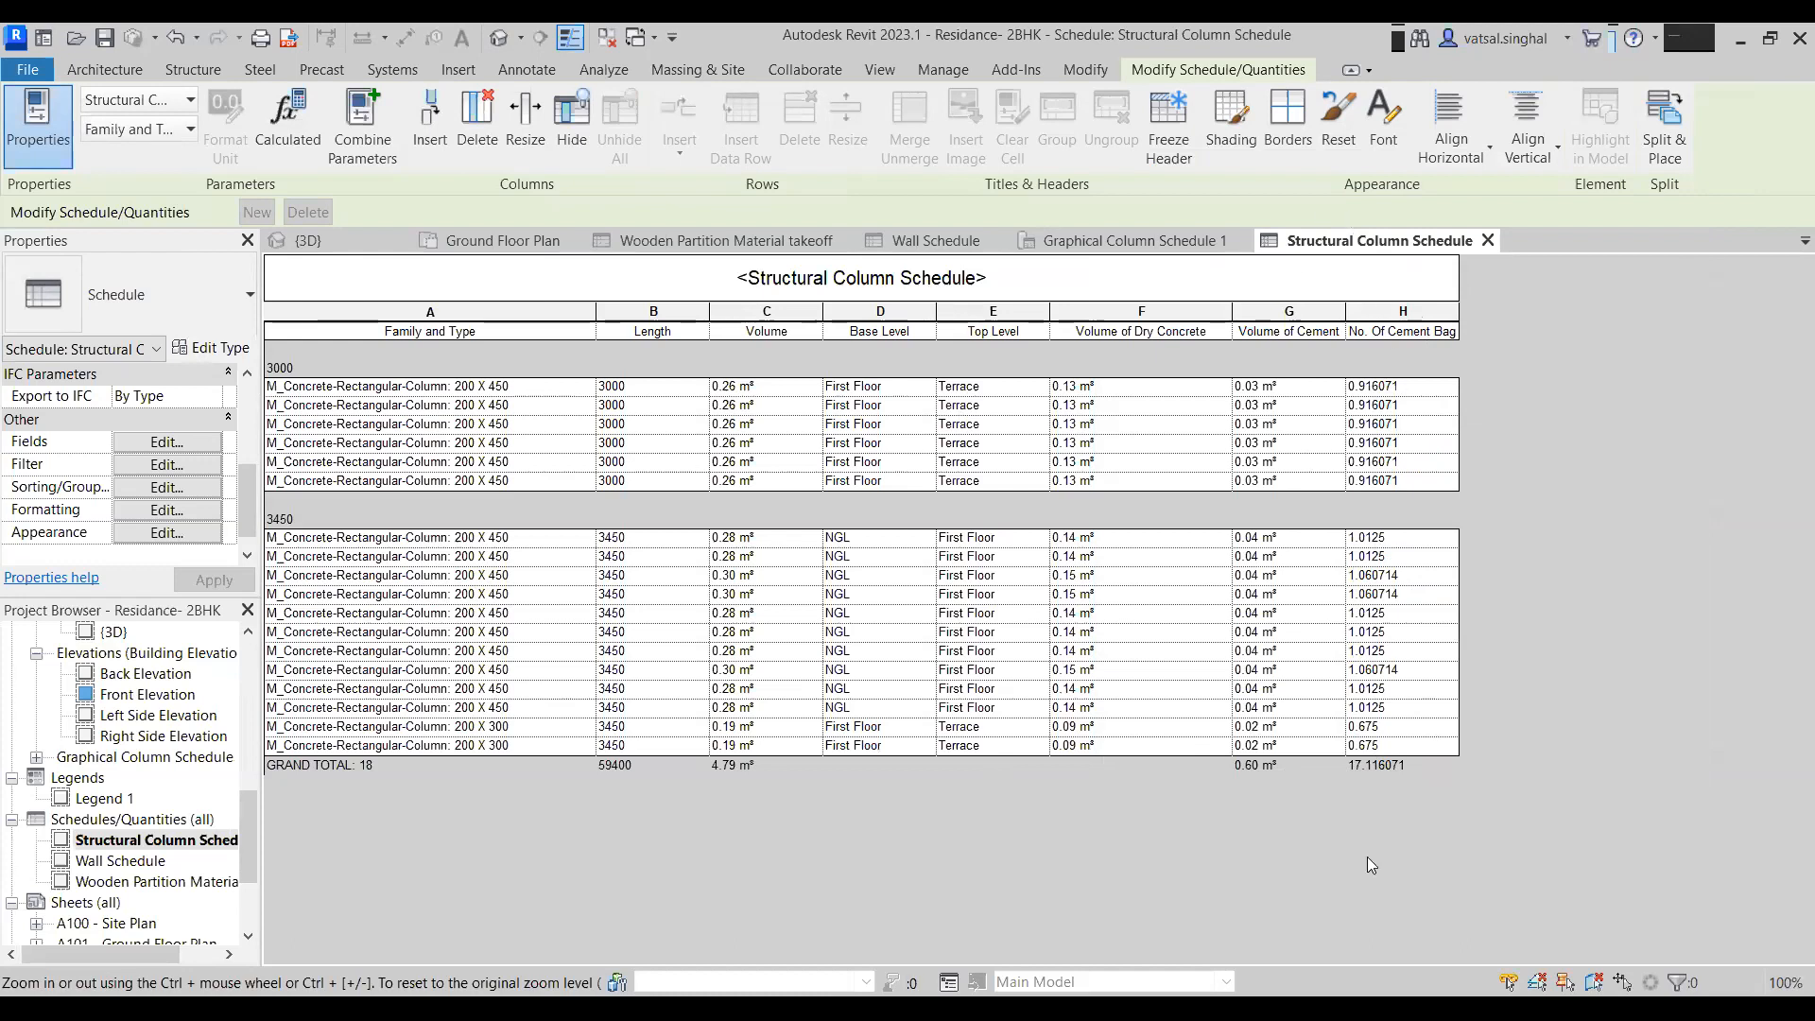
- Format the No. Of Cement Bags column as Fixed units rounded to 2 decimal places
{"action": "left_click", "coordinate": [1399, 314]}
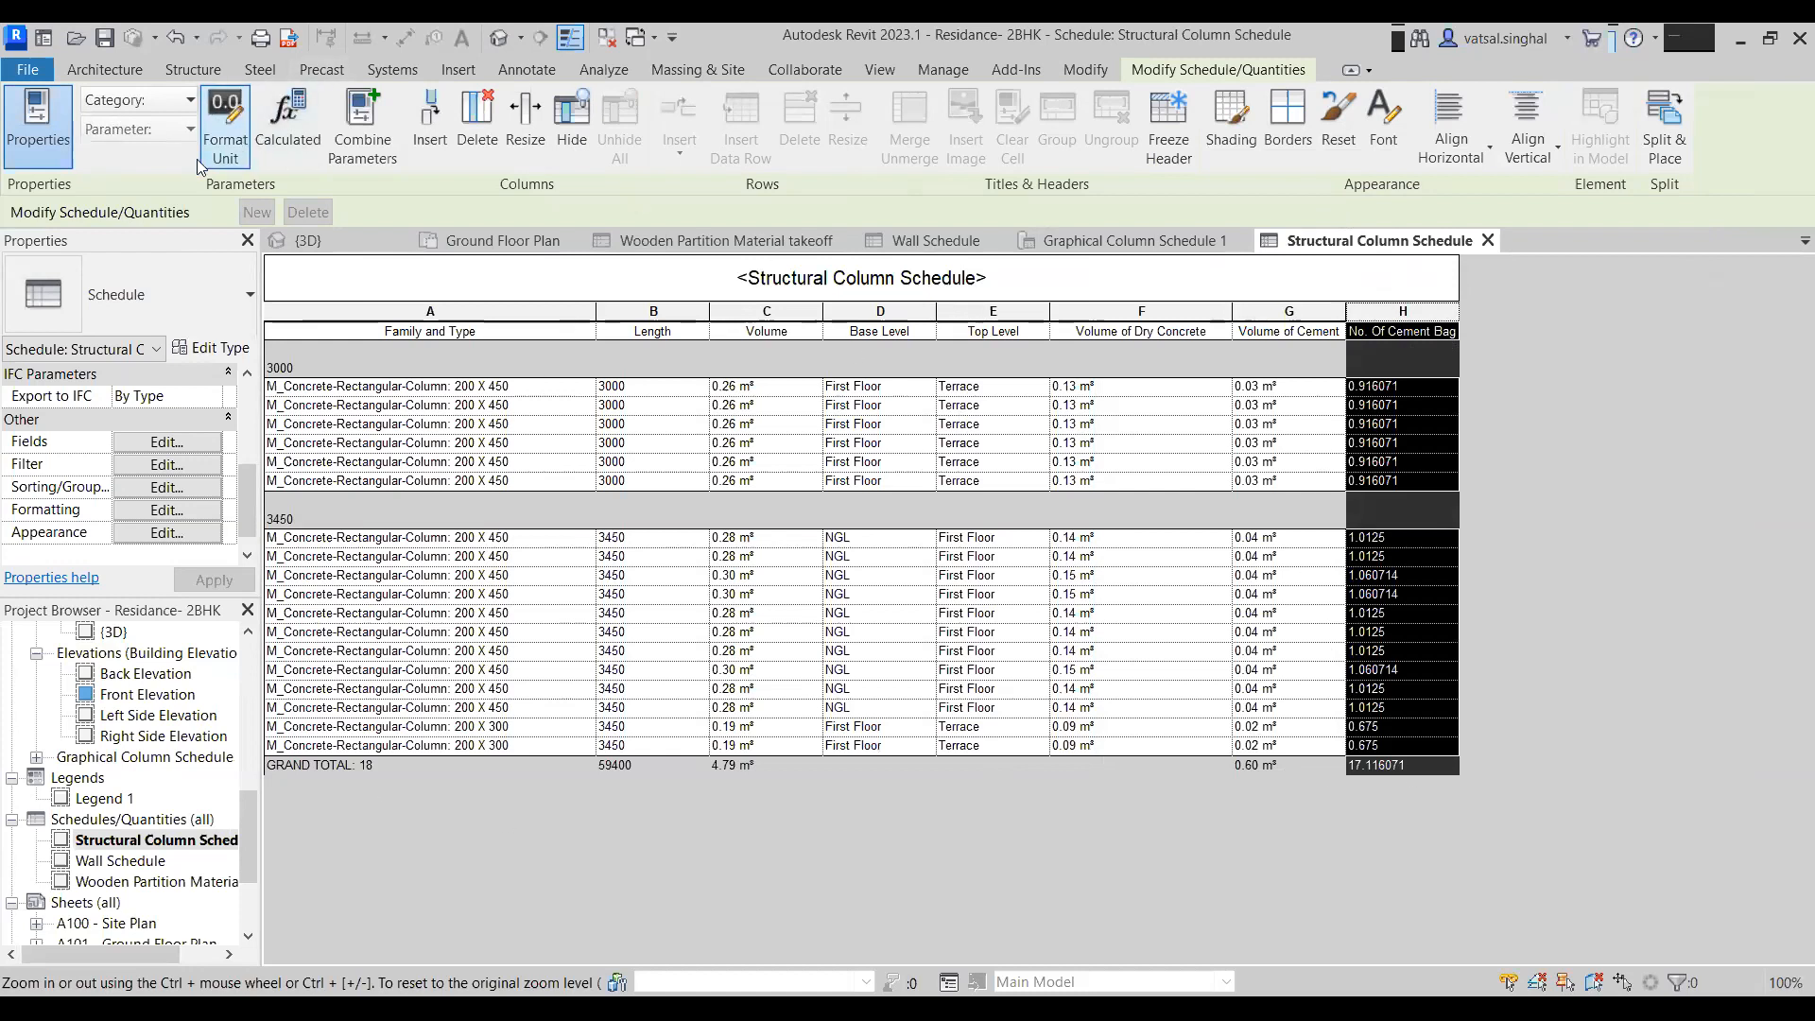
{"action": "left_click", "coordinate": [167, 510]}
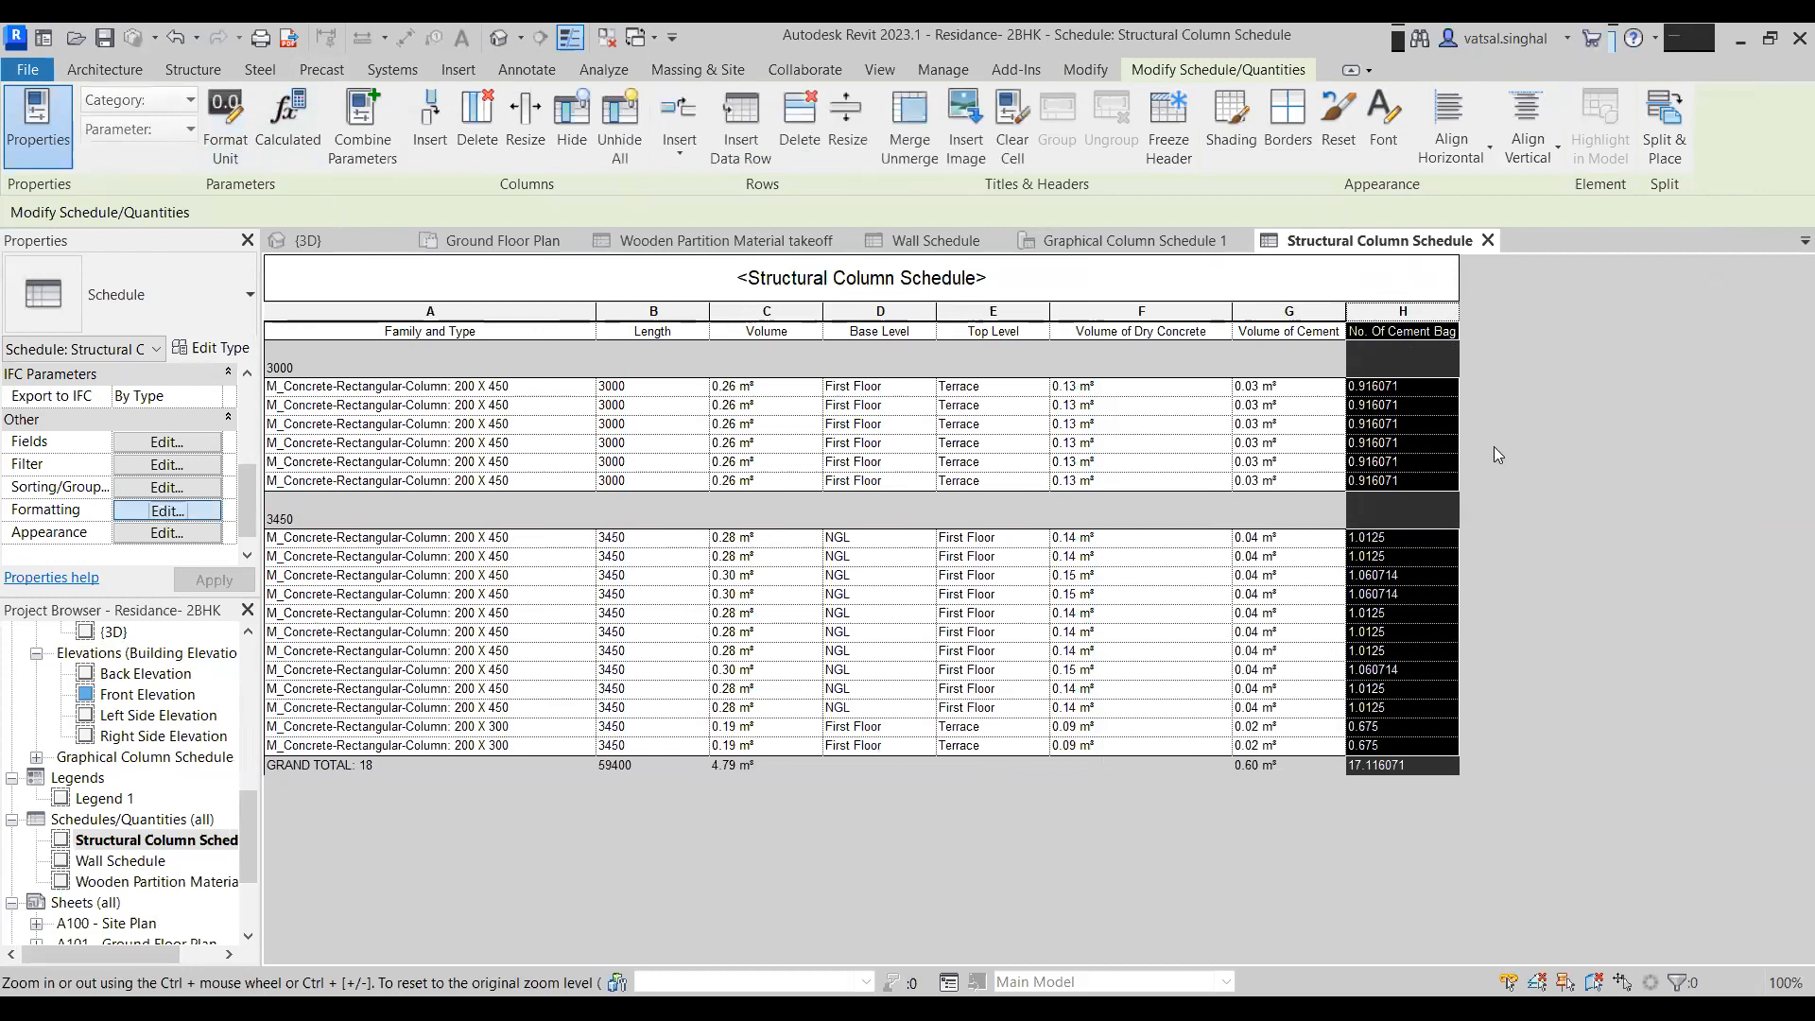
{"action": "left_click", "coordinate": [1574, 478]}
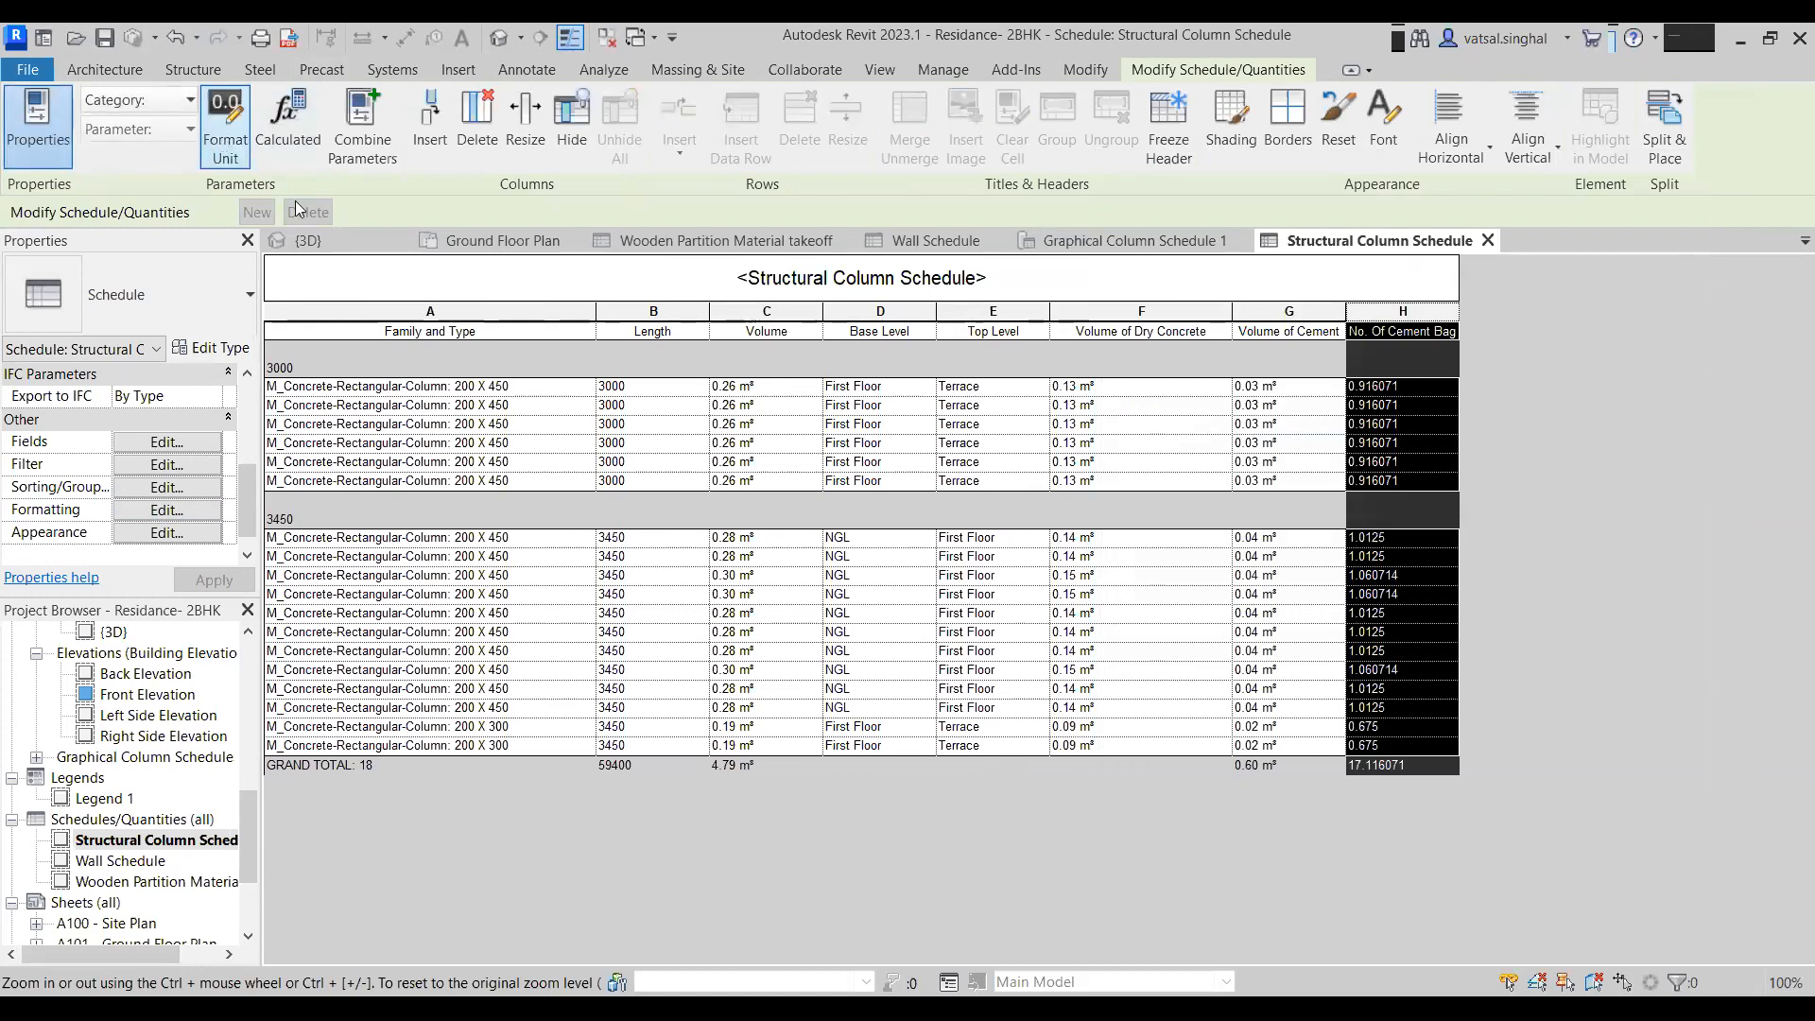
{"action": "left_click", "coordinate": [1094, 327]}
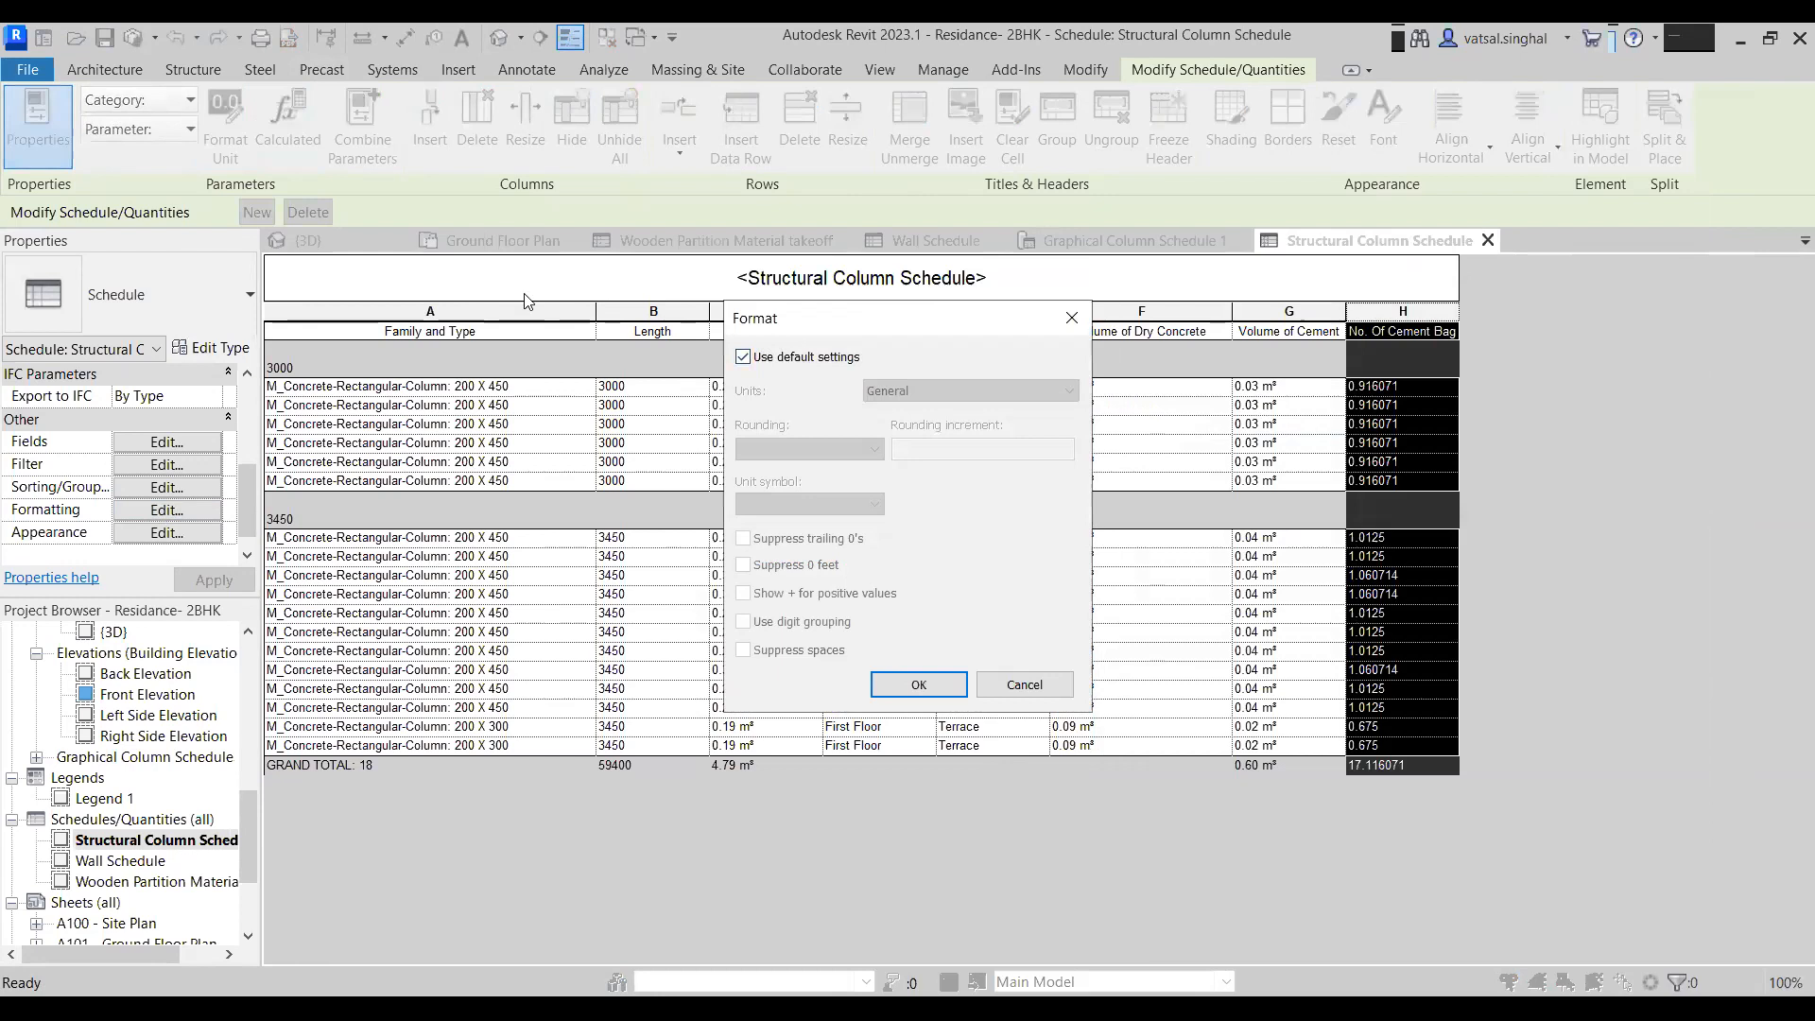
{"action": "left_click_drag", "start_coordinate": [803, 319], "coordinate": [530, 285]}
{"action": "left_click", "coordinate": [470, 322]}
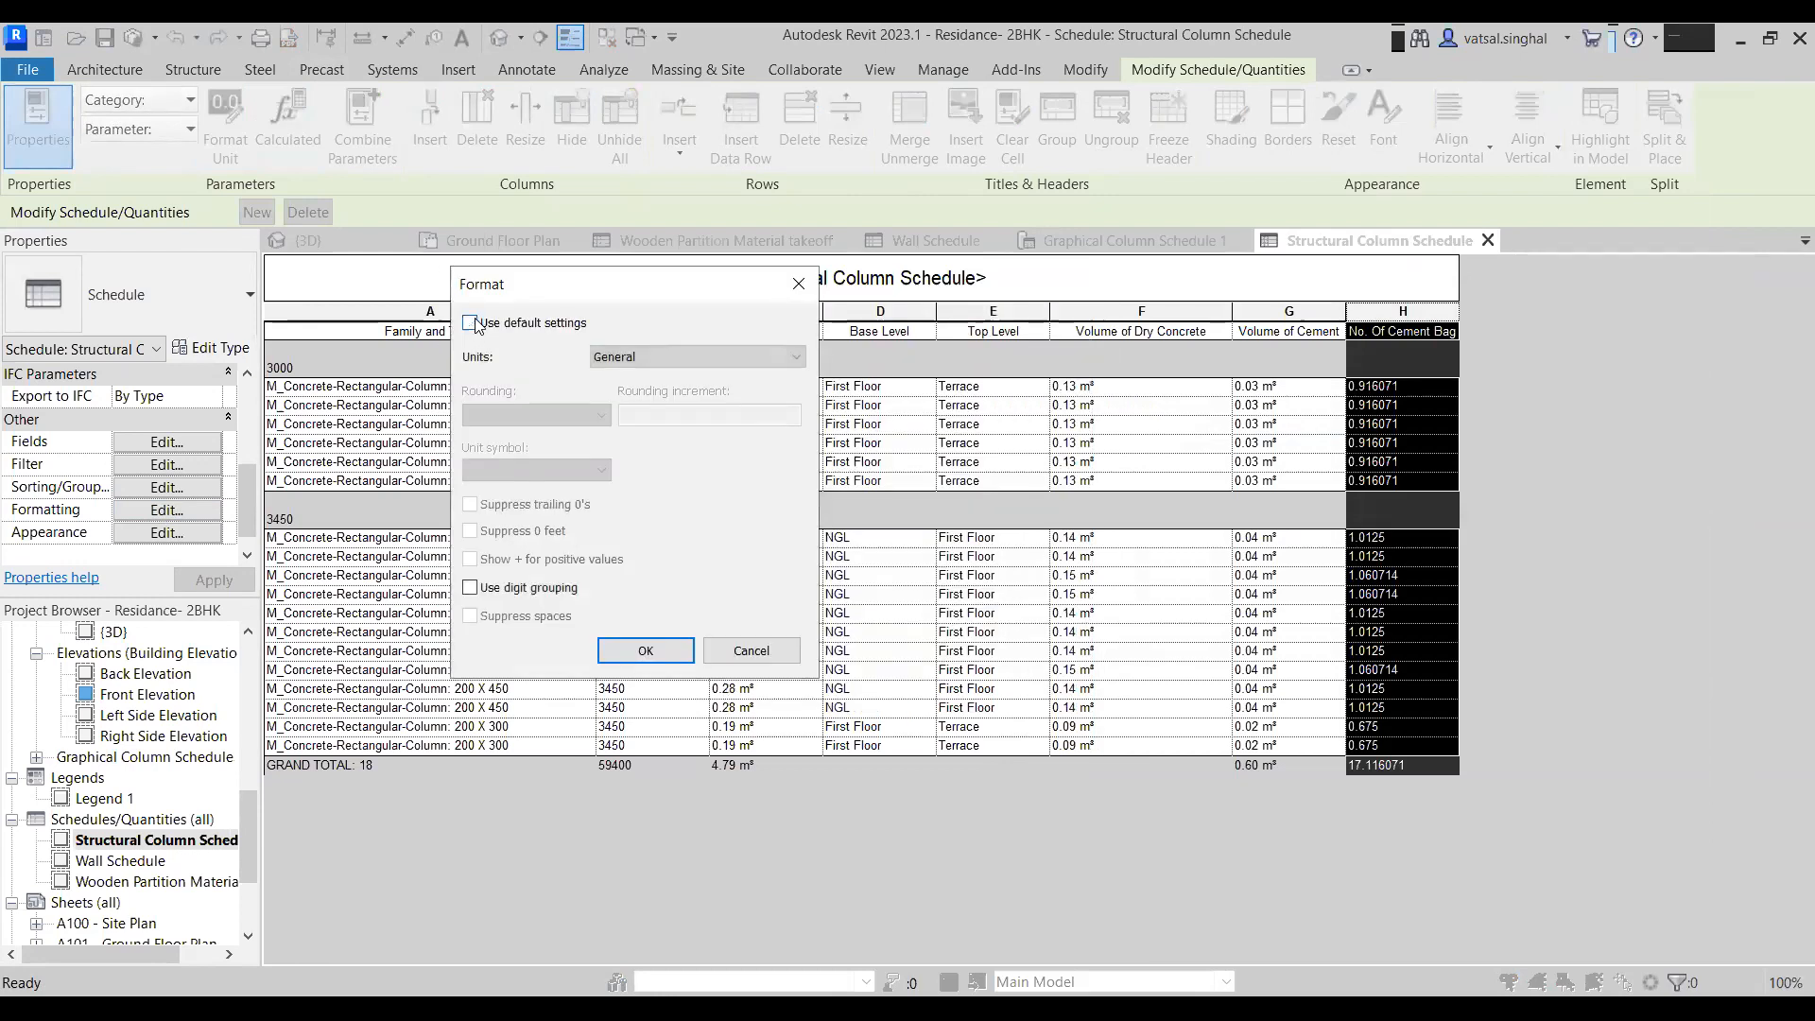
{"action": "left_click", "coordinate": [675, 355]}
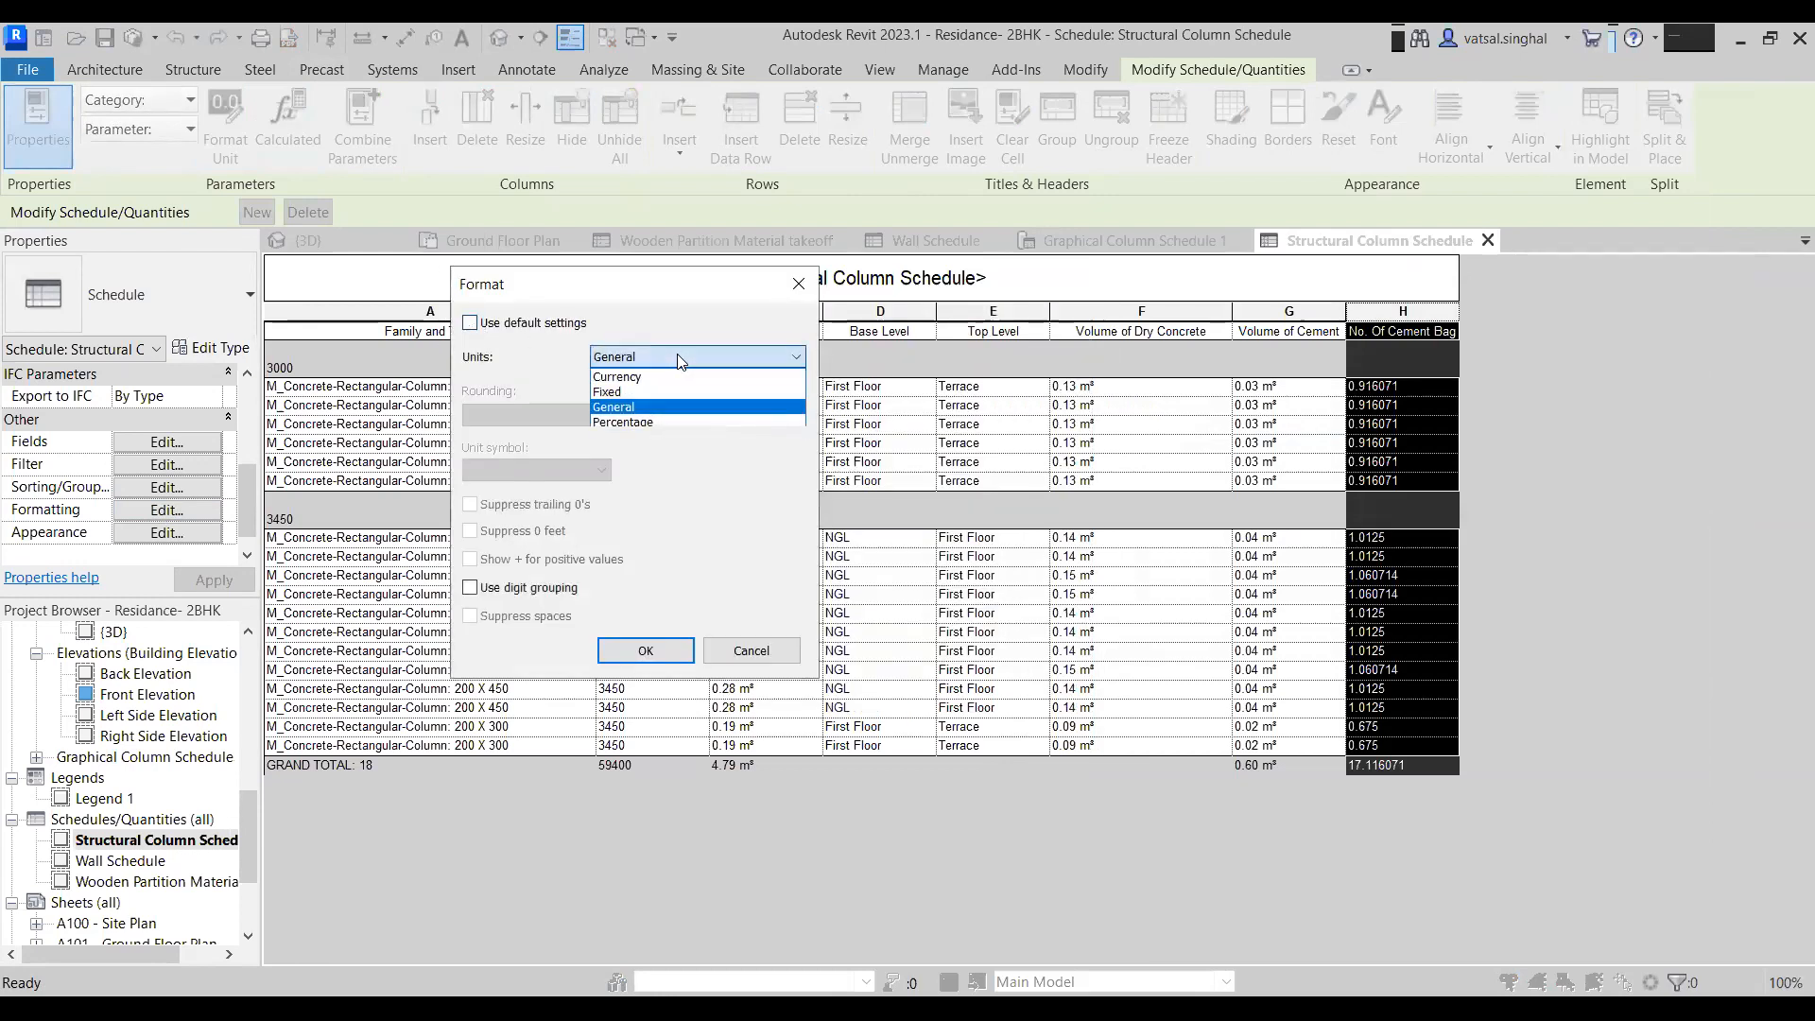
{"action": "left_click", "coordinate": [644, 391]}
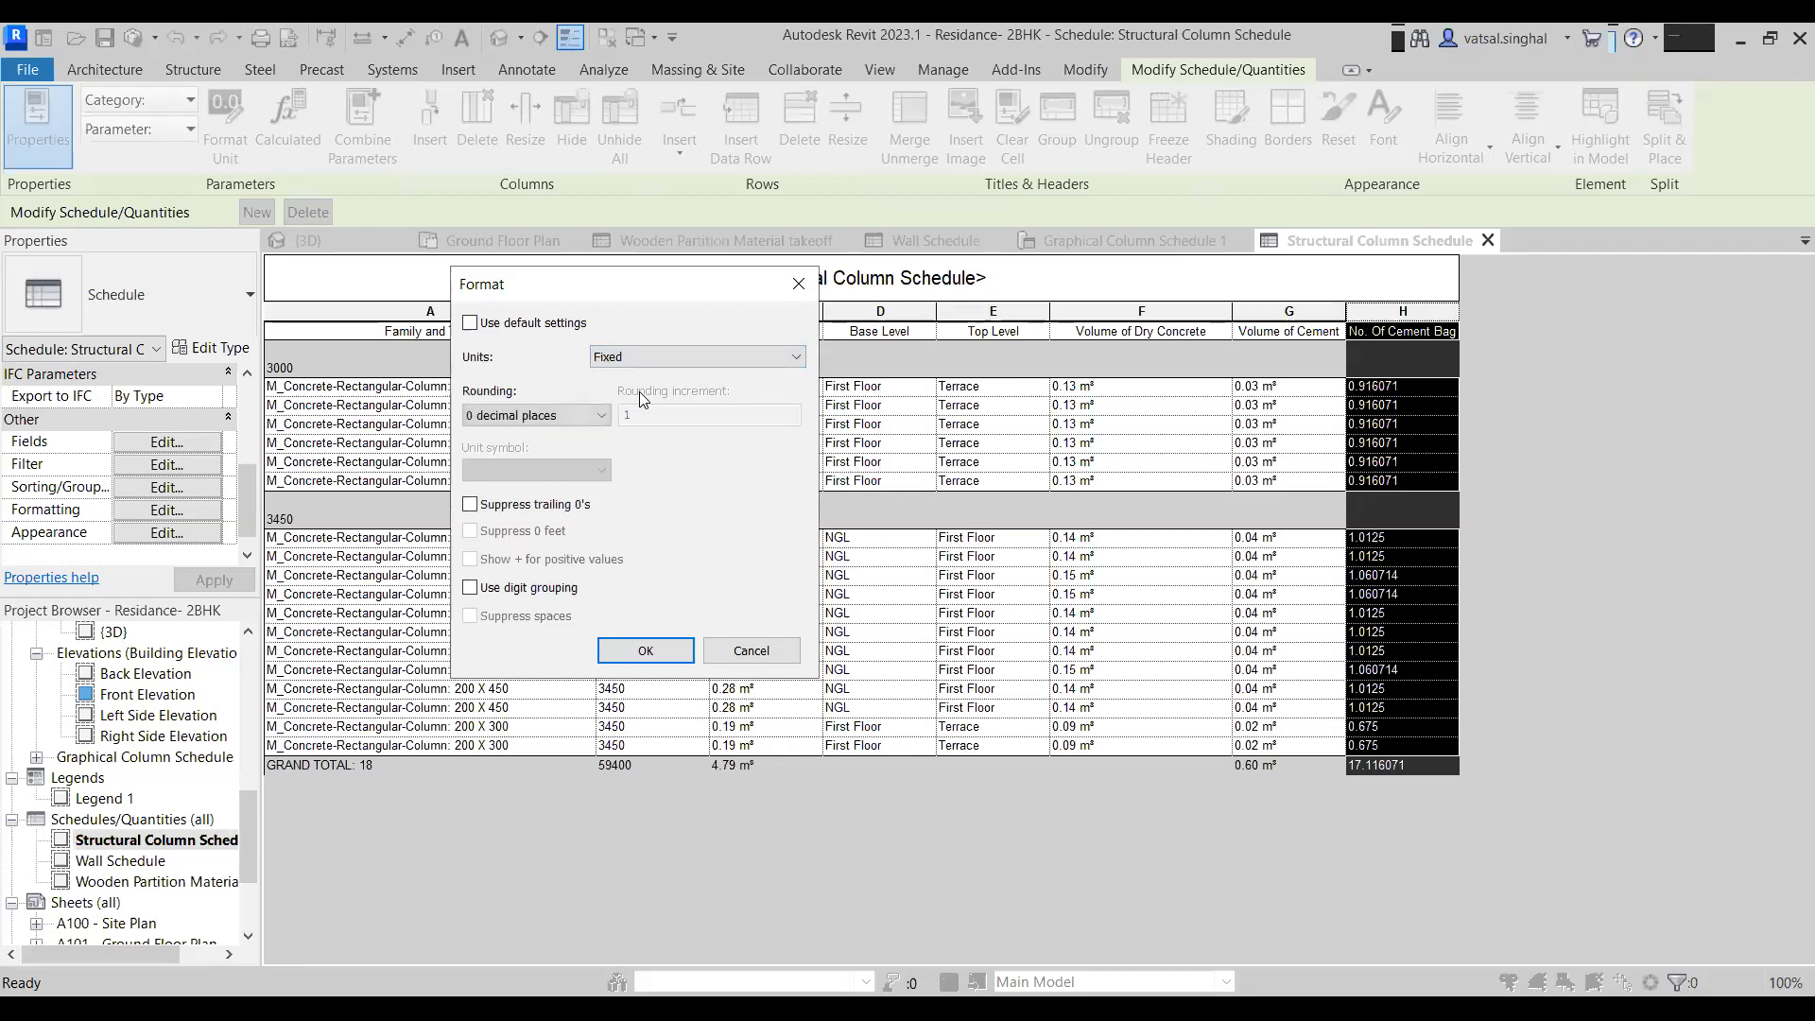
{"action": "left_click", "coordinate": [586, 415]}
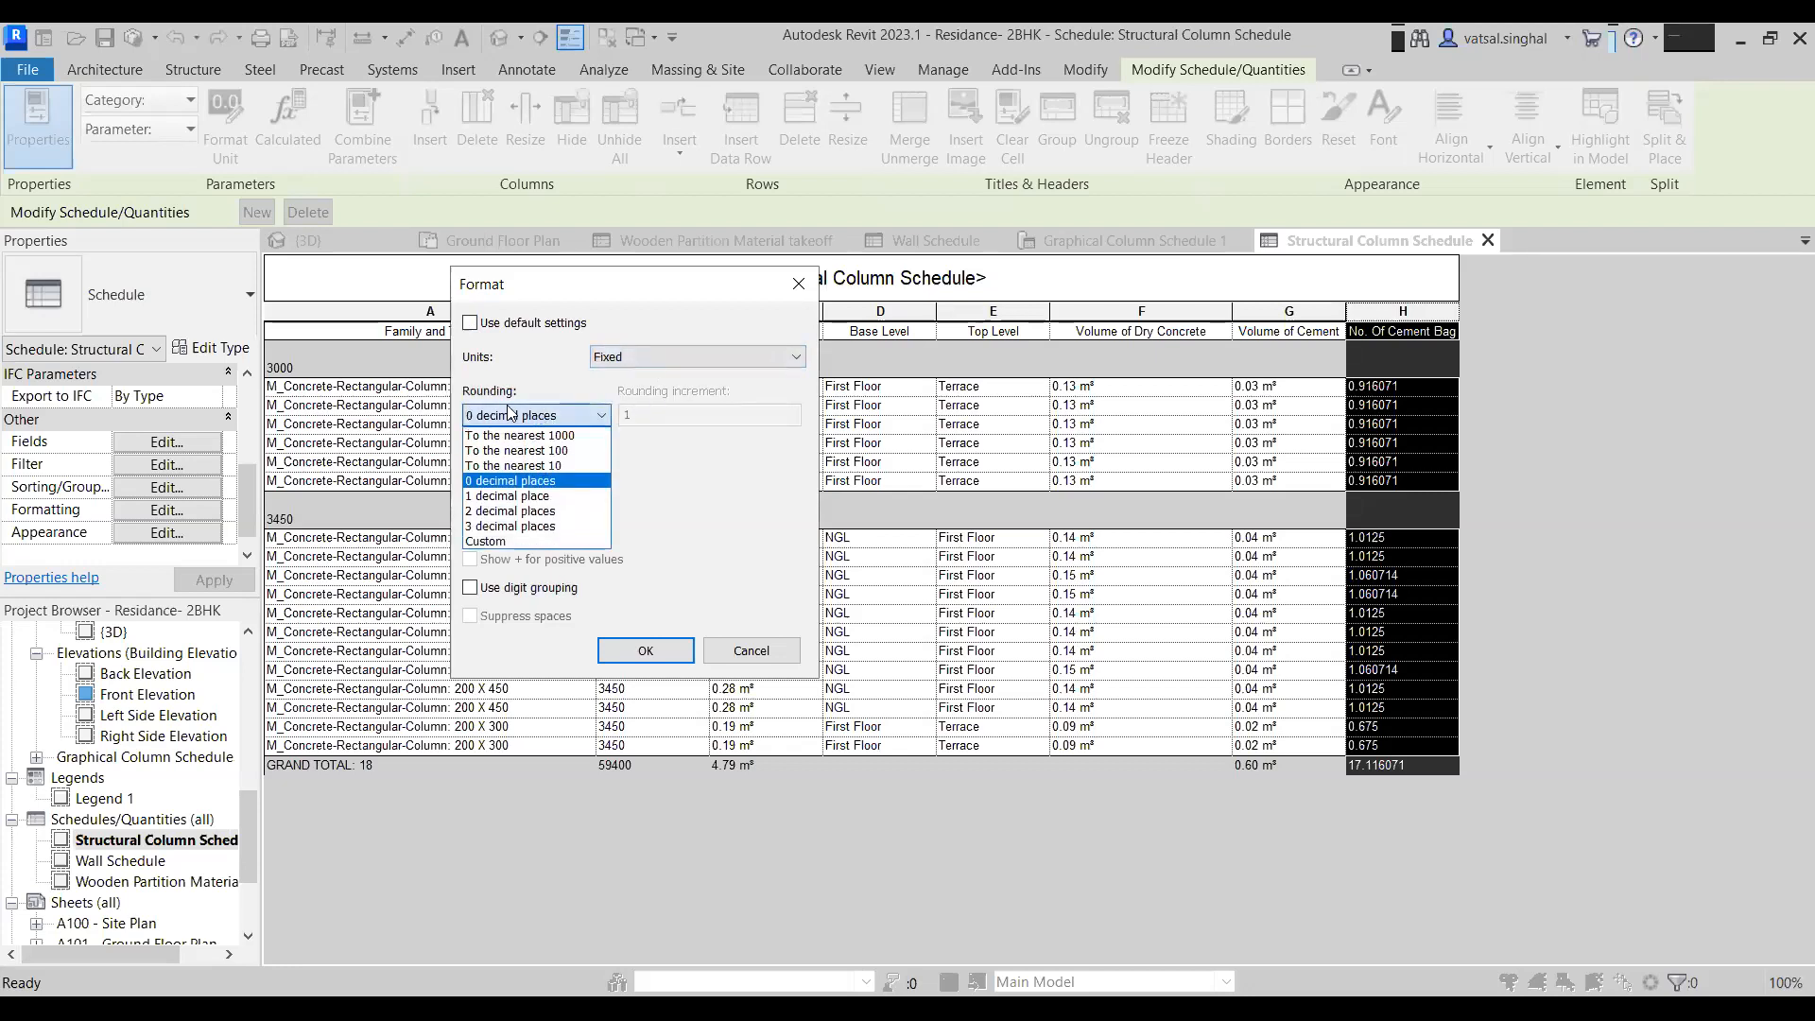
{"action": "left_click", "coordinate": [505, 511]}
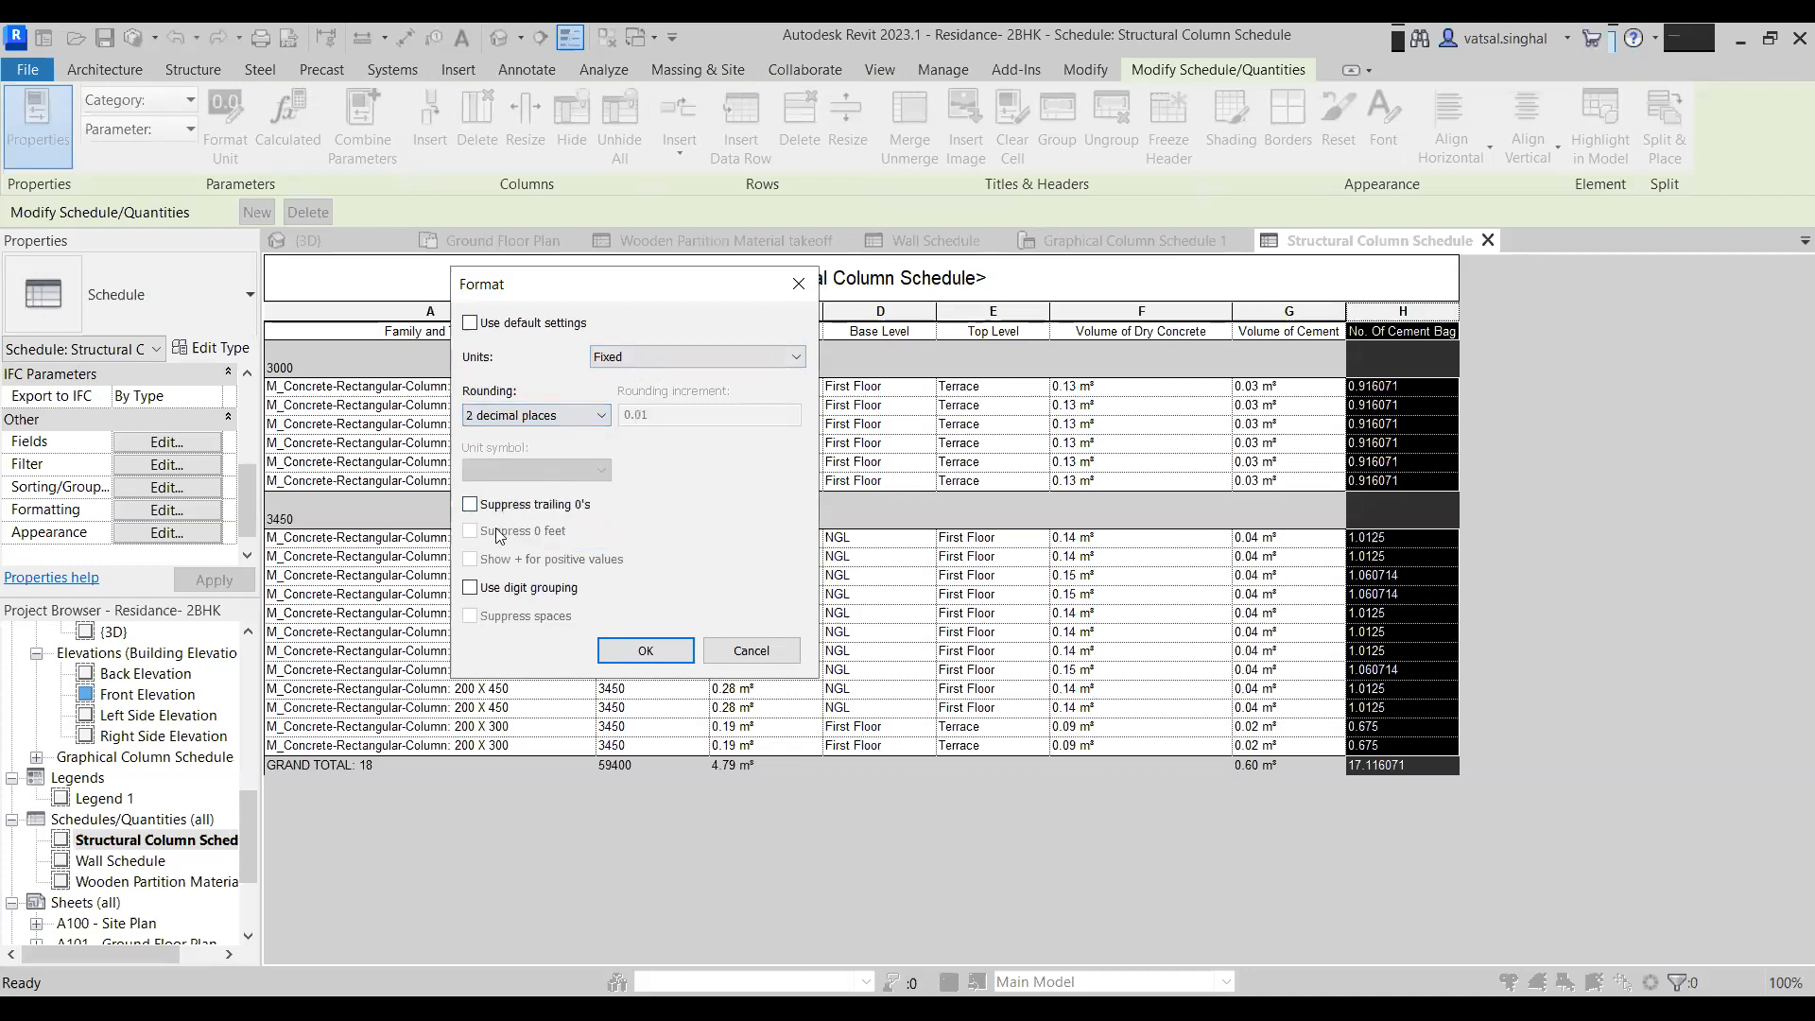
{"action": "left_click", "coordinate": [646, 651]}
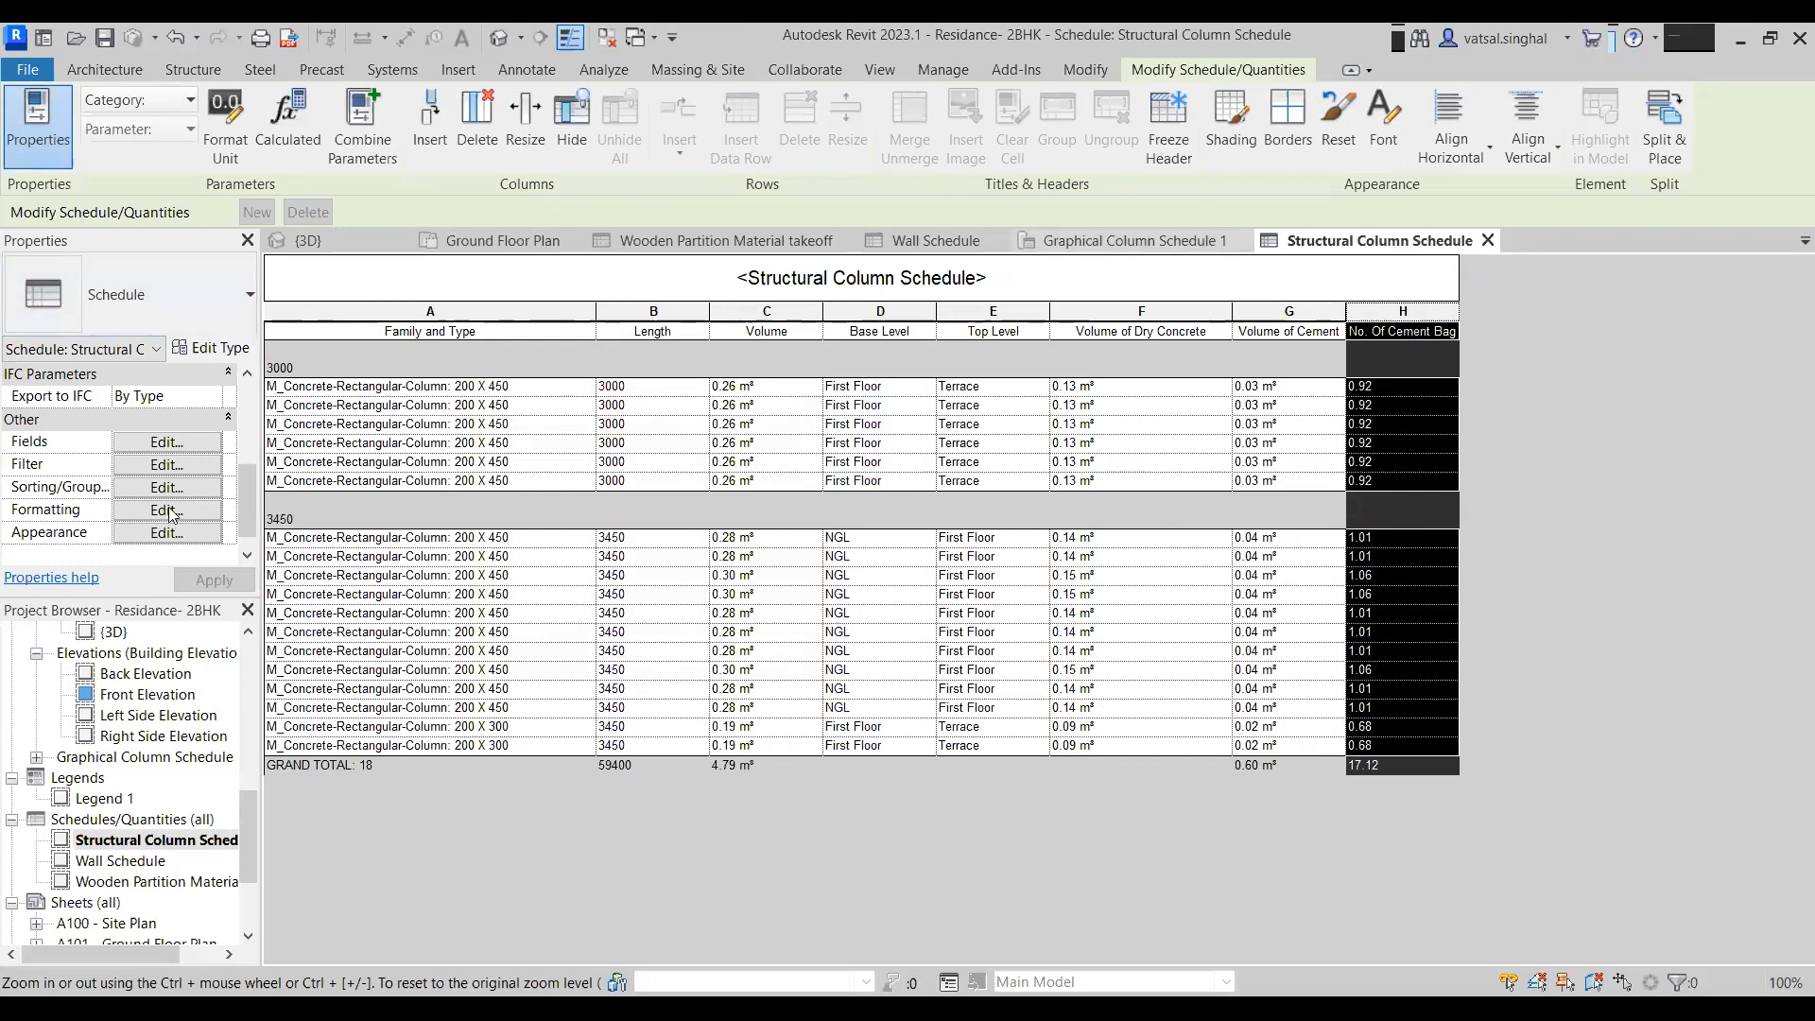
- Start a new calculated value named Volume of Sand with type Volume
{"action": "left_click", "coordinate": [181, 442]}
{"action": "left_click", "coordinate": [1399, 593]}
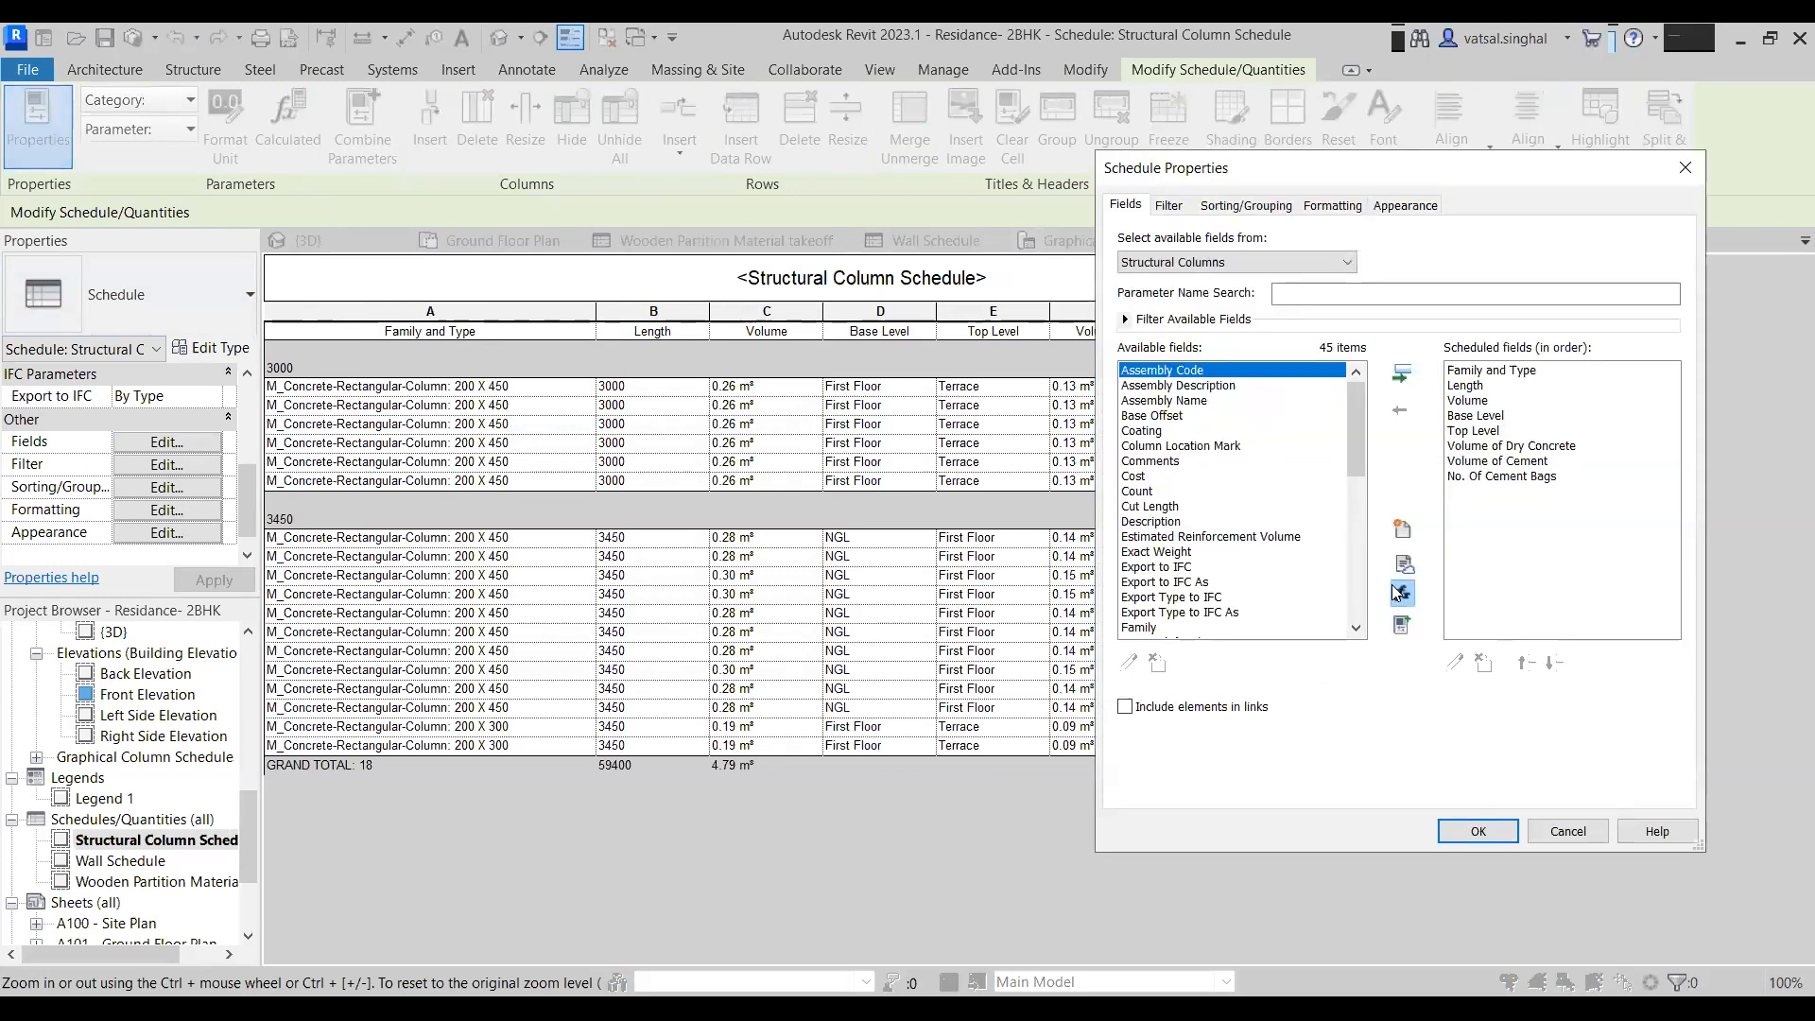
{"action": "type", "text": "Volume of Sand"}
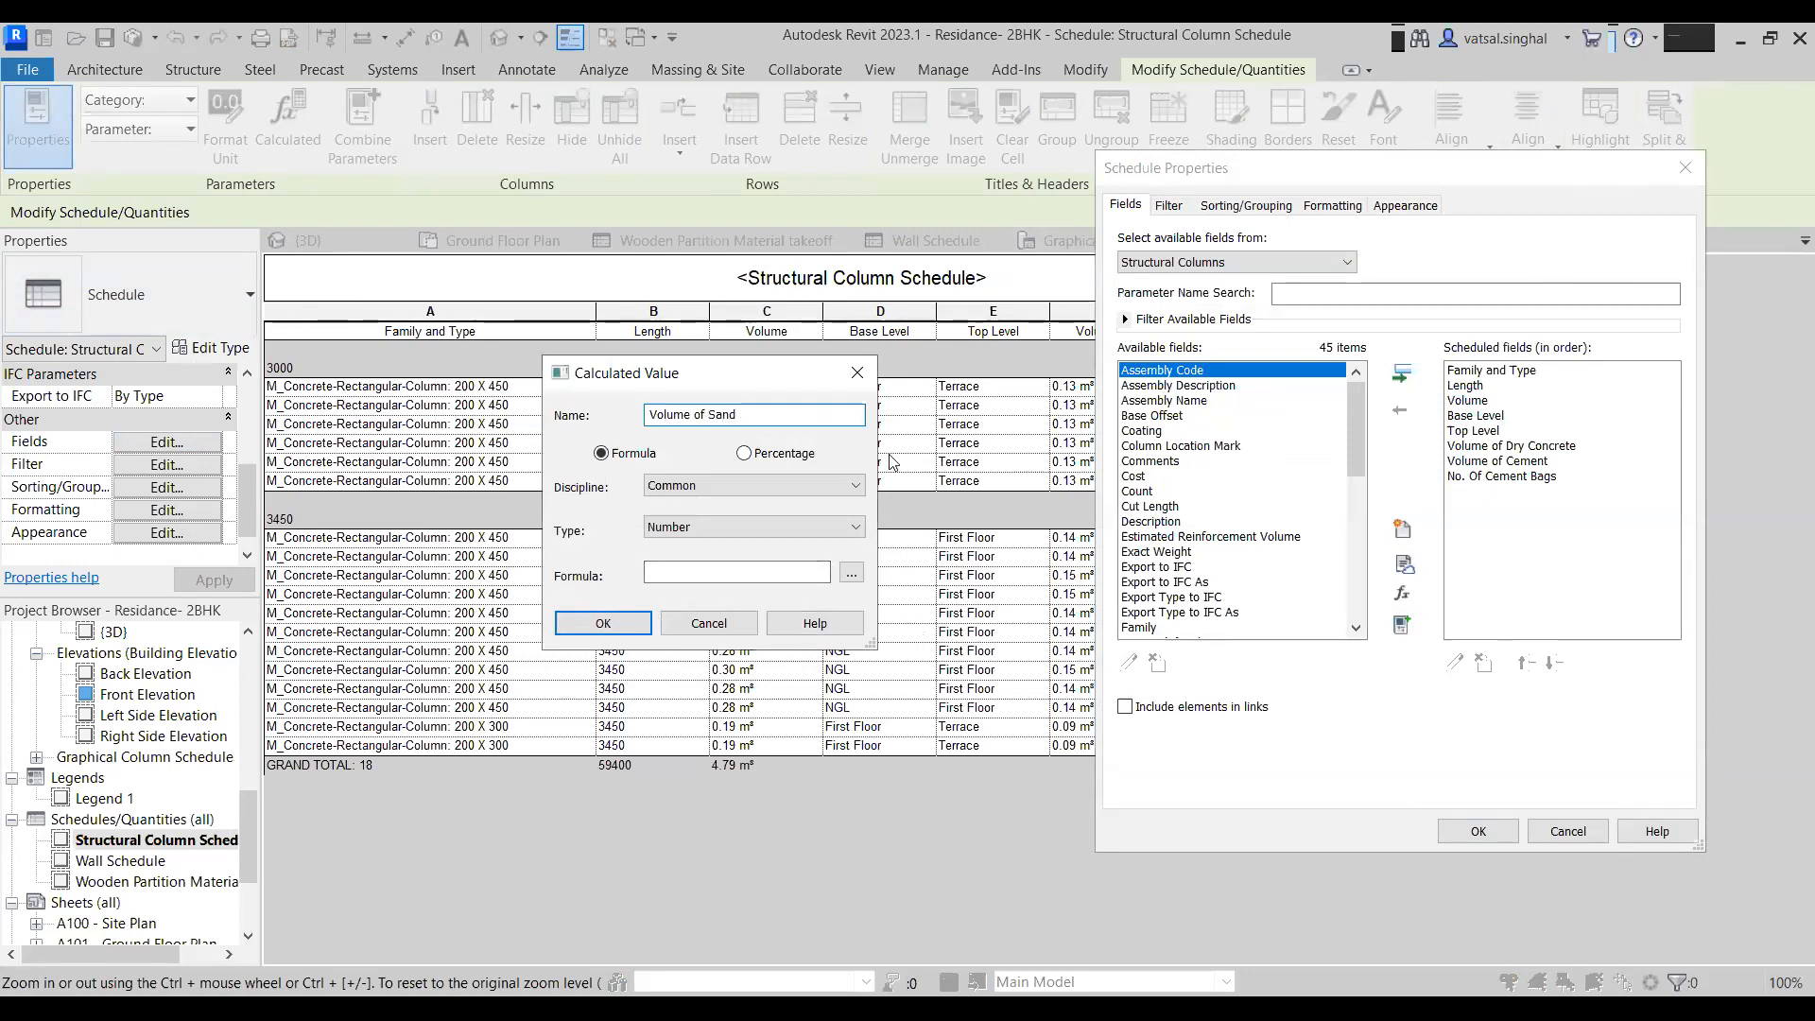
{"action": "left_click", "coordinate": [790, 529]}
{"action": "scroll", "coordinate": [746, 680], "scroll_direction": "down", "scroll_amount": 1}
{"action": "left_click", "coordinate": [737, 752]}
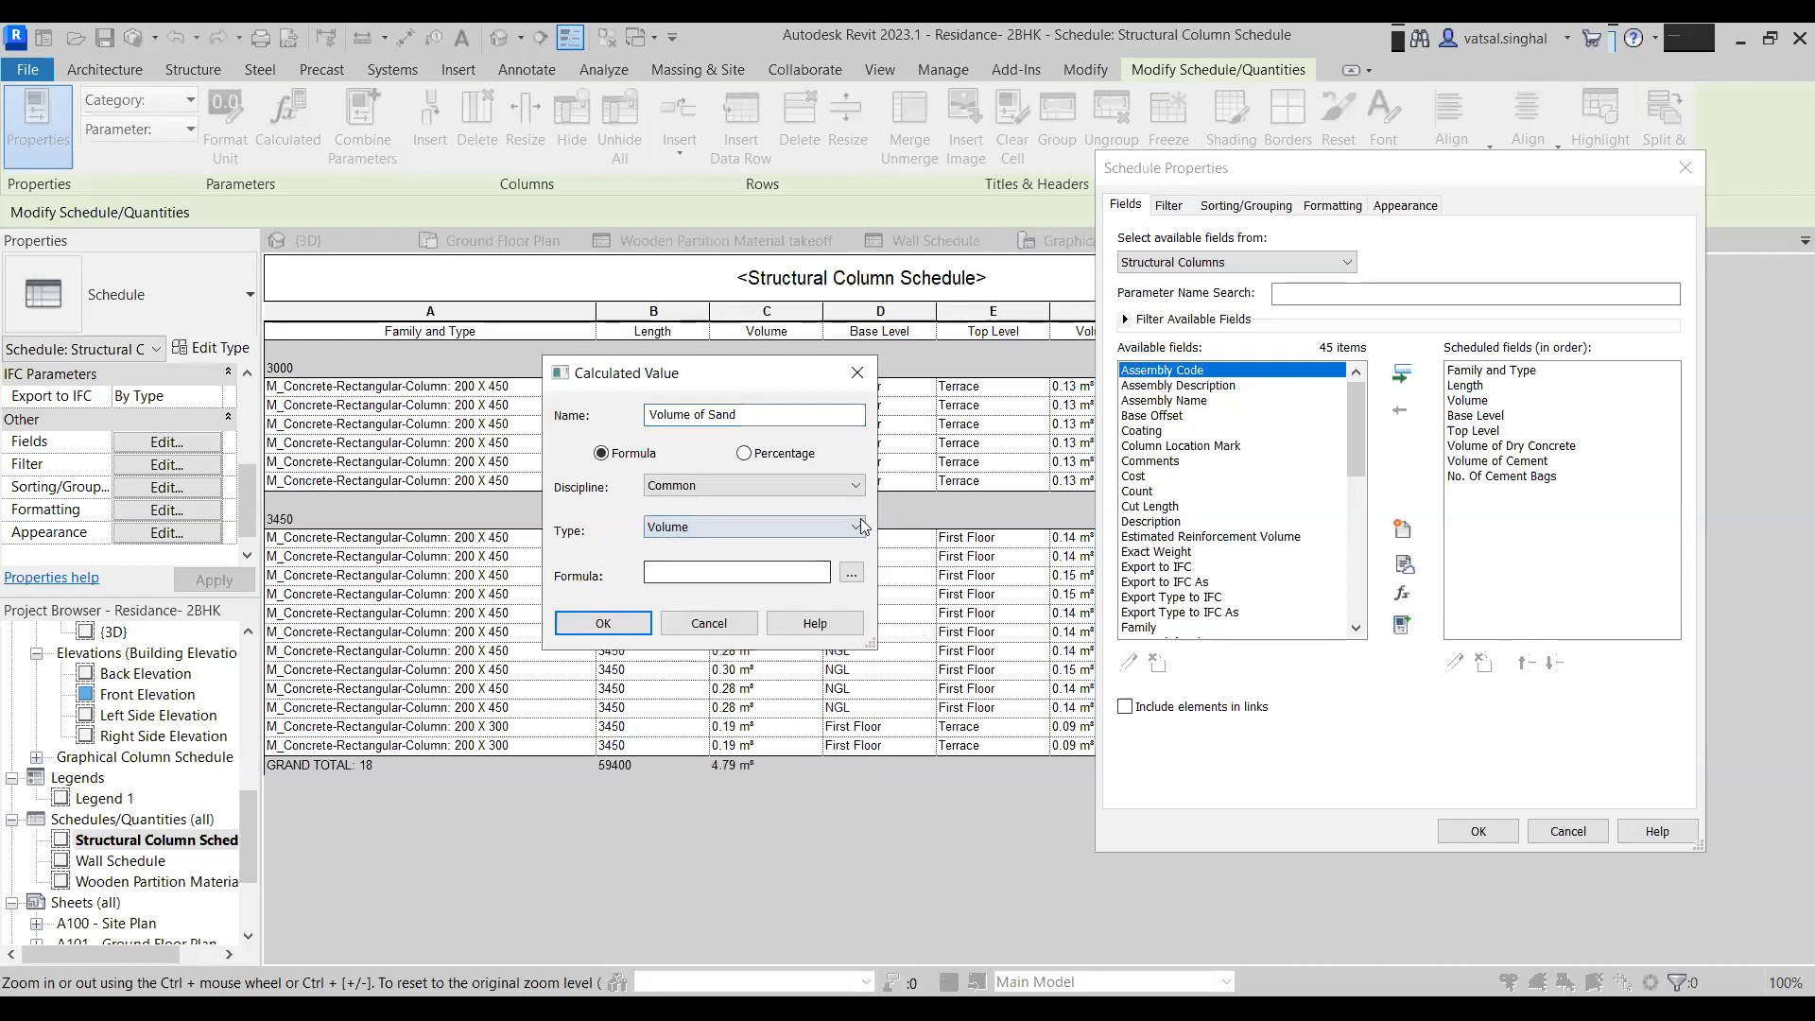
- Set the Volume of Sand formula to Volume of Cement and add the field to the schedule
{"action": "left_click", "coordinate": [852, 574]}
{"action": "left_click", "coordinate": [661, 457]}
{"action": "left_click", "coordinate": [662, 670]}
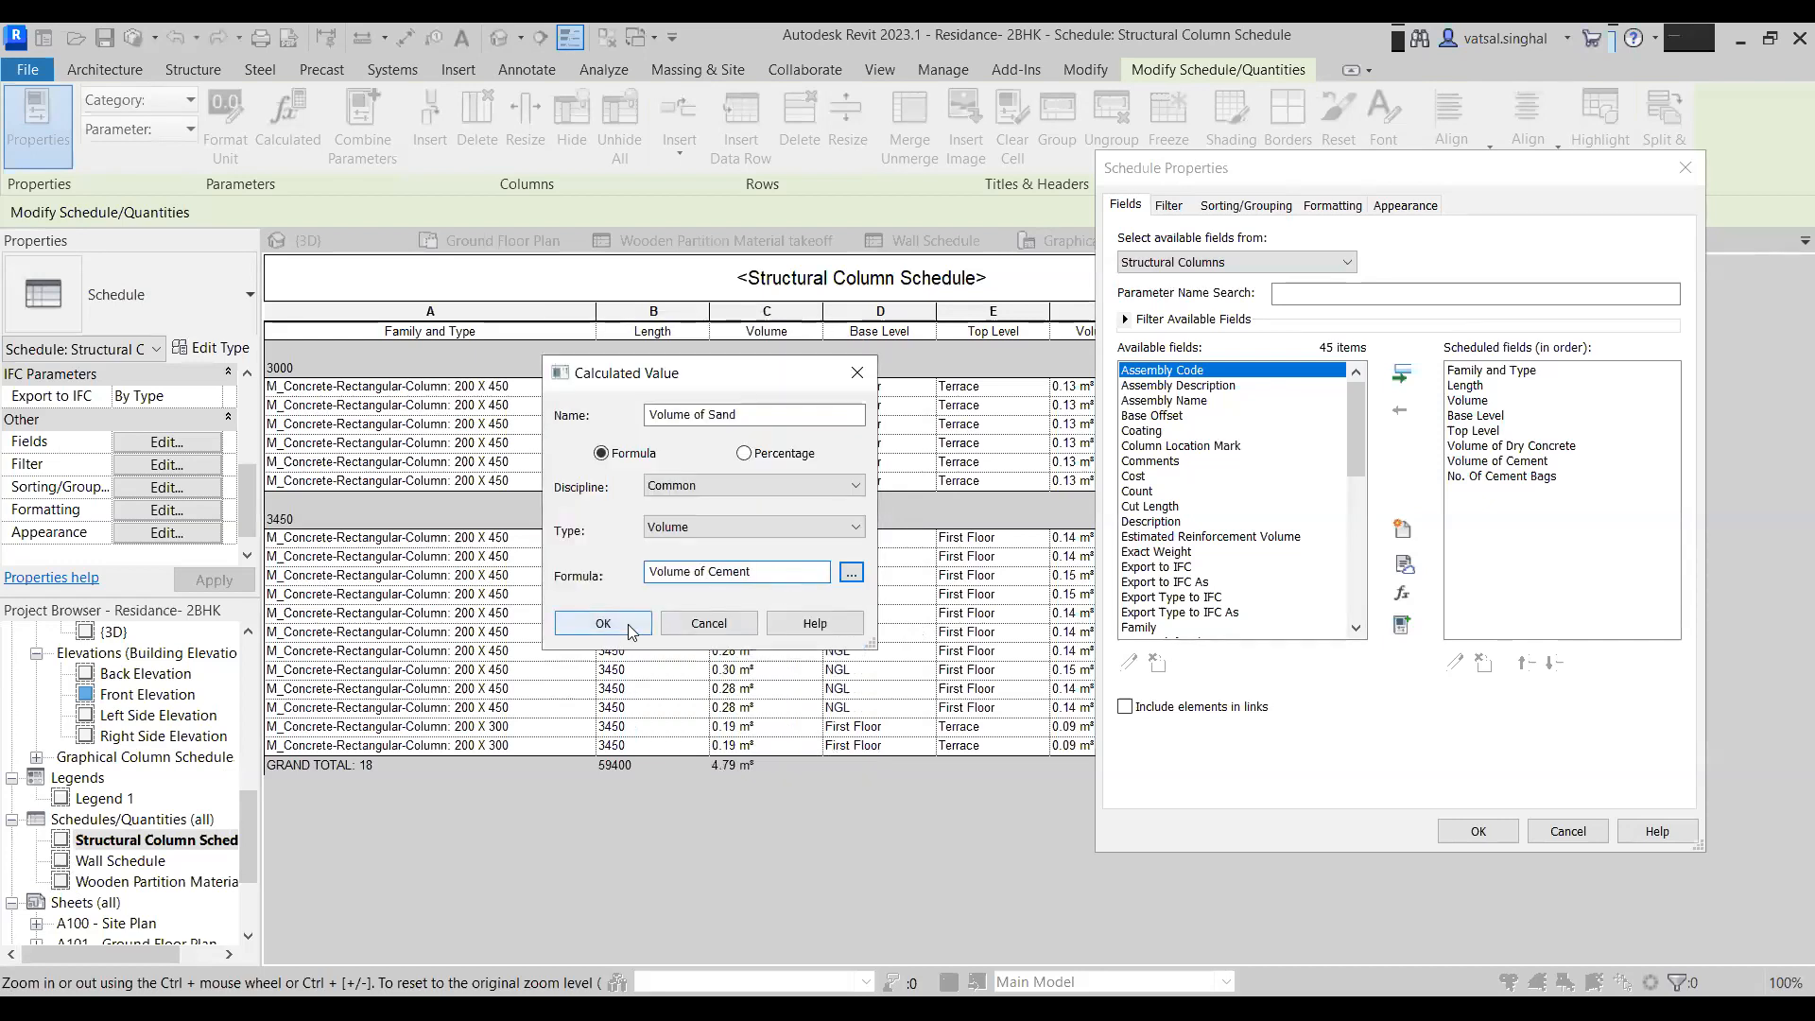
{"action": "left_click", "coordinate": [628, 624]}
{"action": "left_click", "coordinate": [1476, 831]}
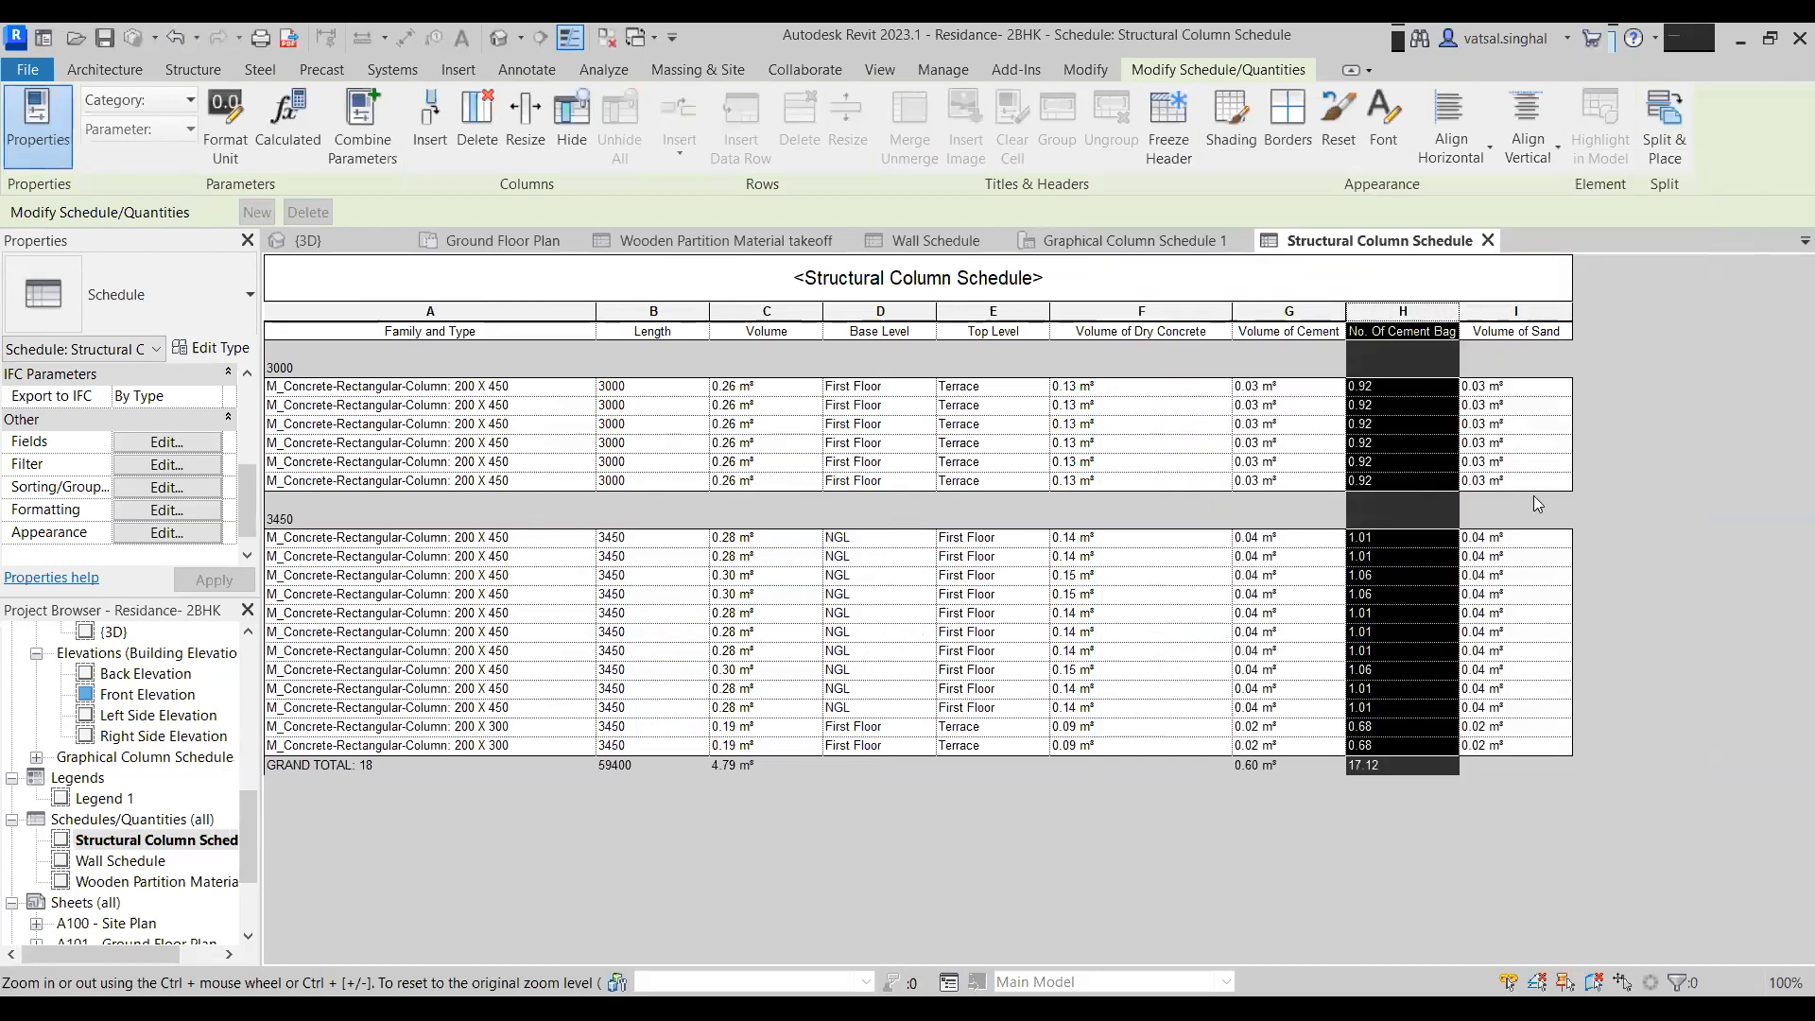
- Start a new calculated value named Vome of Aggregate with type Volume
{"action": "left_click", "coordinate": [1512, 537]}
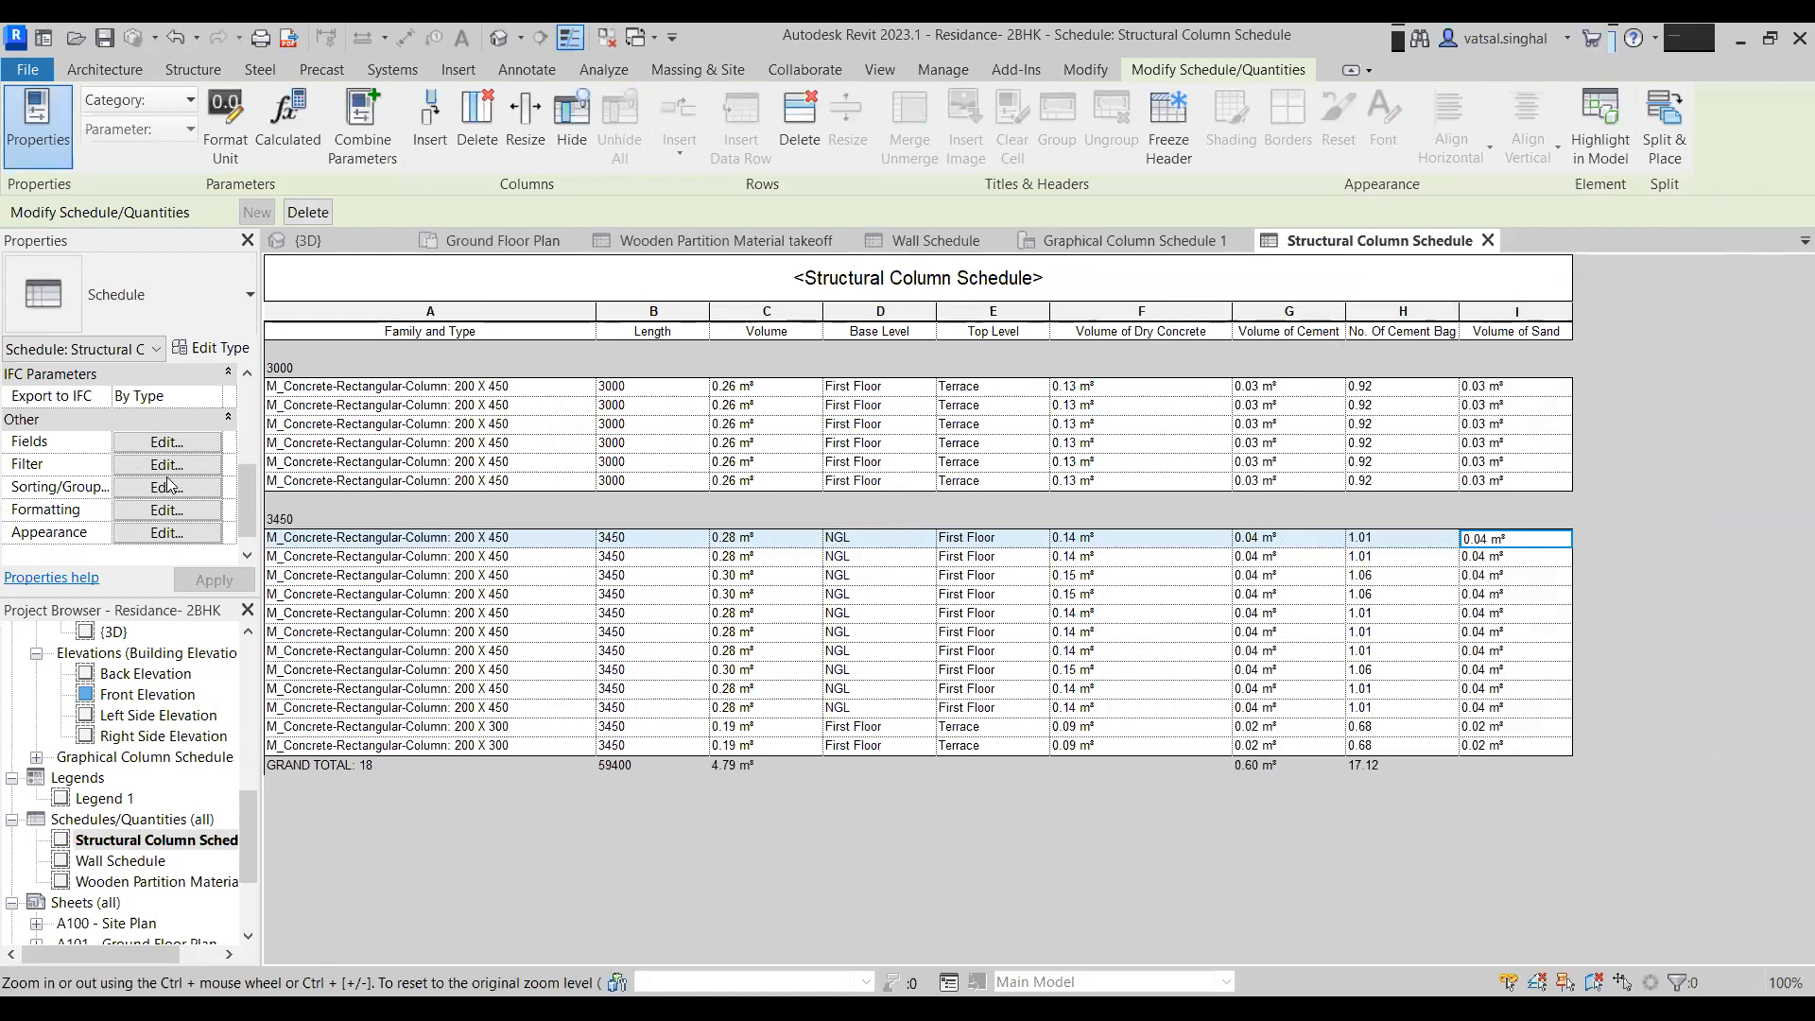
{"action": "left_click", "coordinate": [156, 442]}
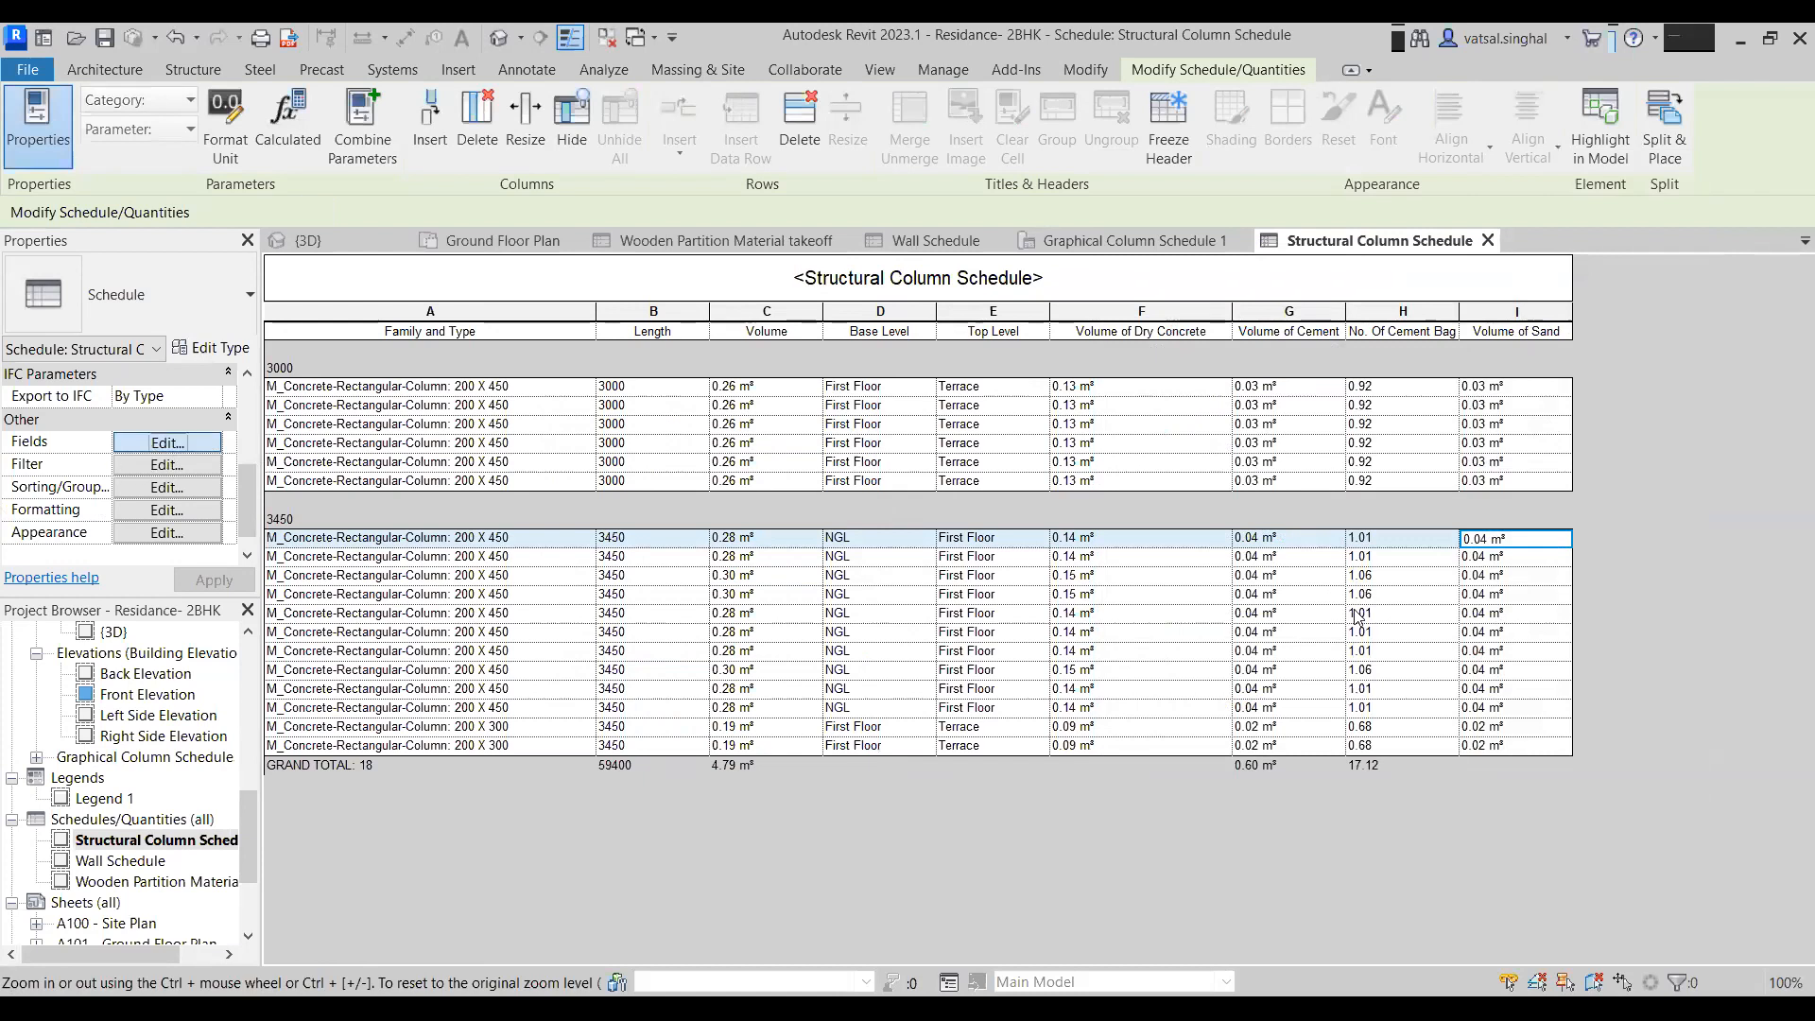
{"action": "left_click", "coordinate": [1402, 593]}
{"action": "type", "text": "Vome of"}
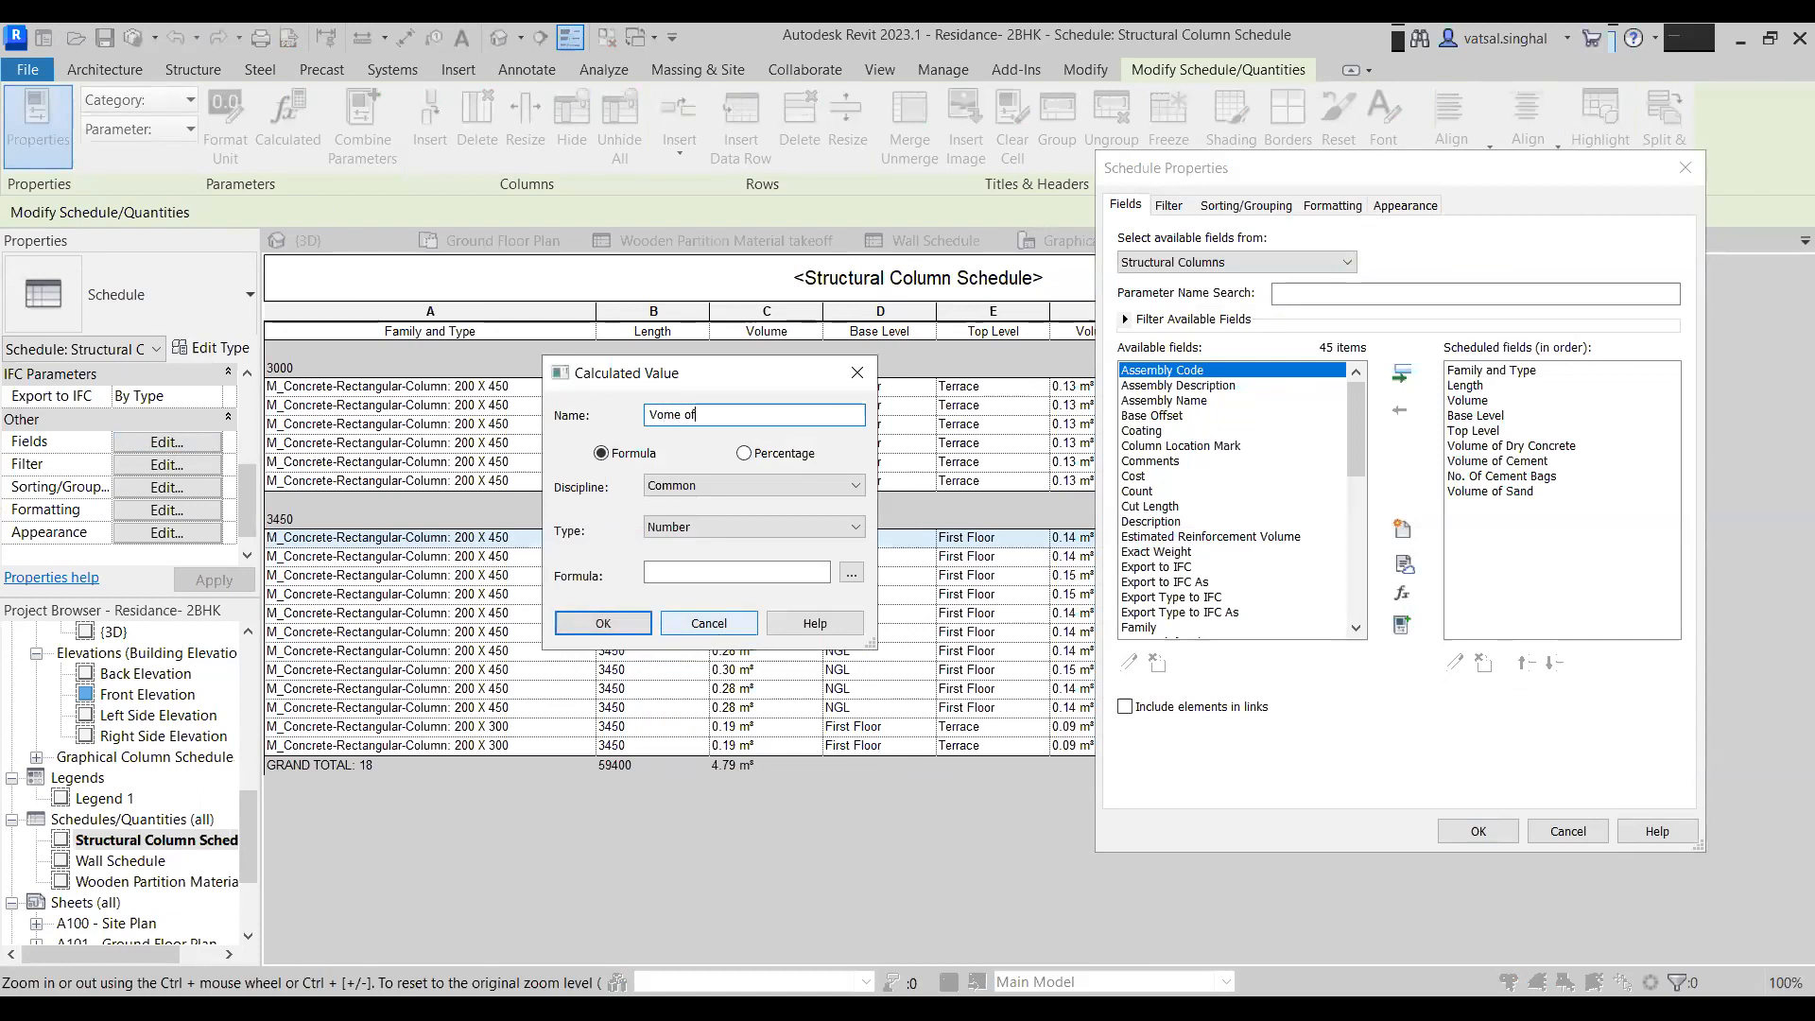
{"action": "type", "text": " Aggregate"}
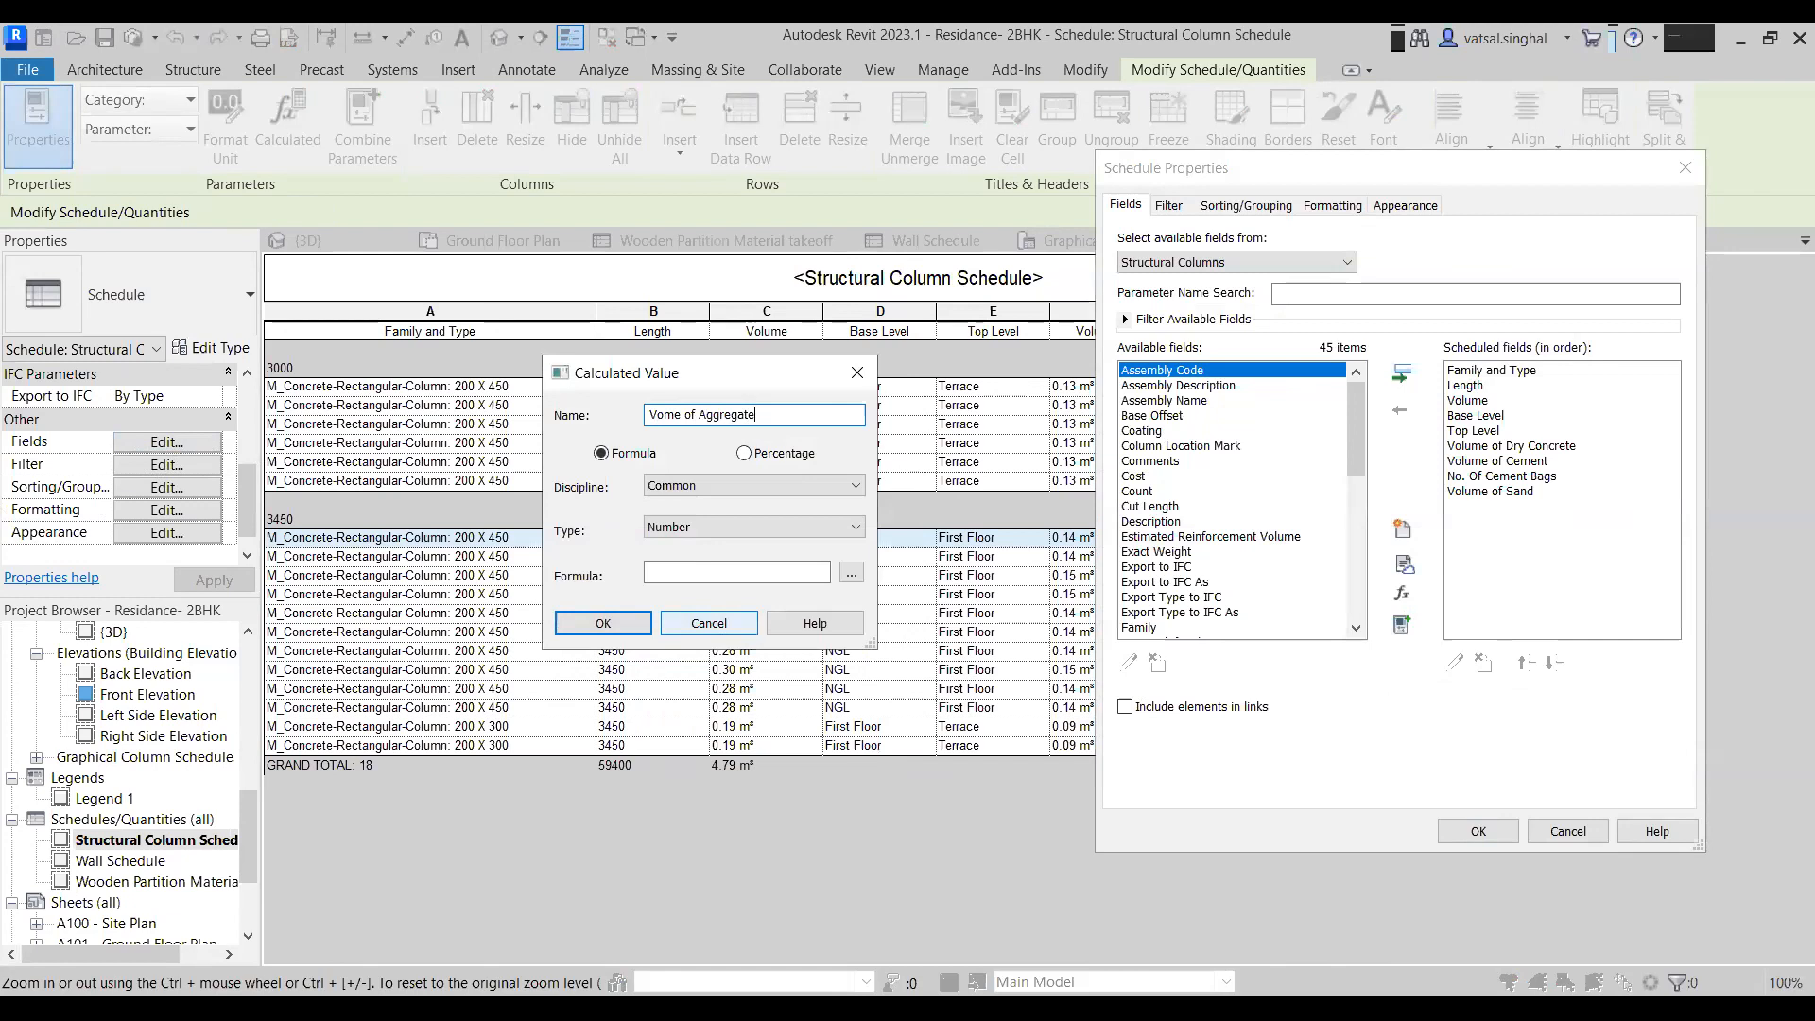
{"action": "left_click", "coordinate": [726, 526]}
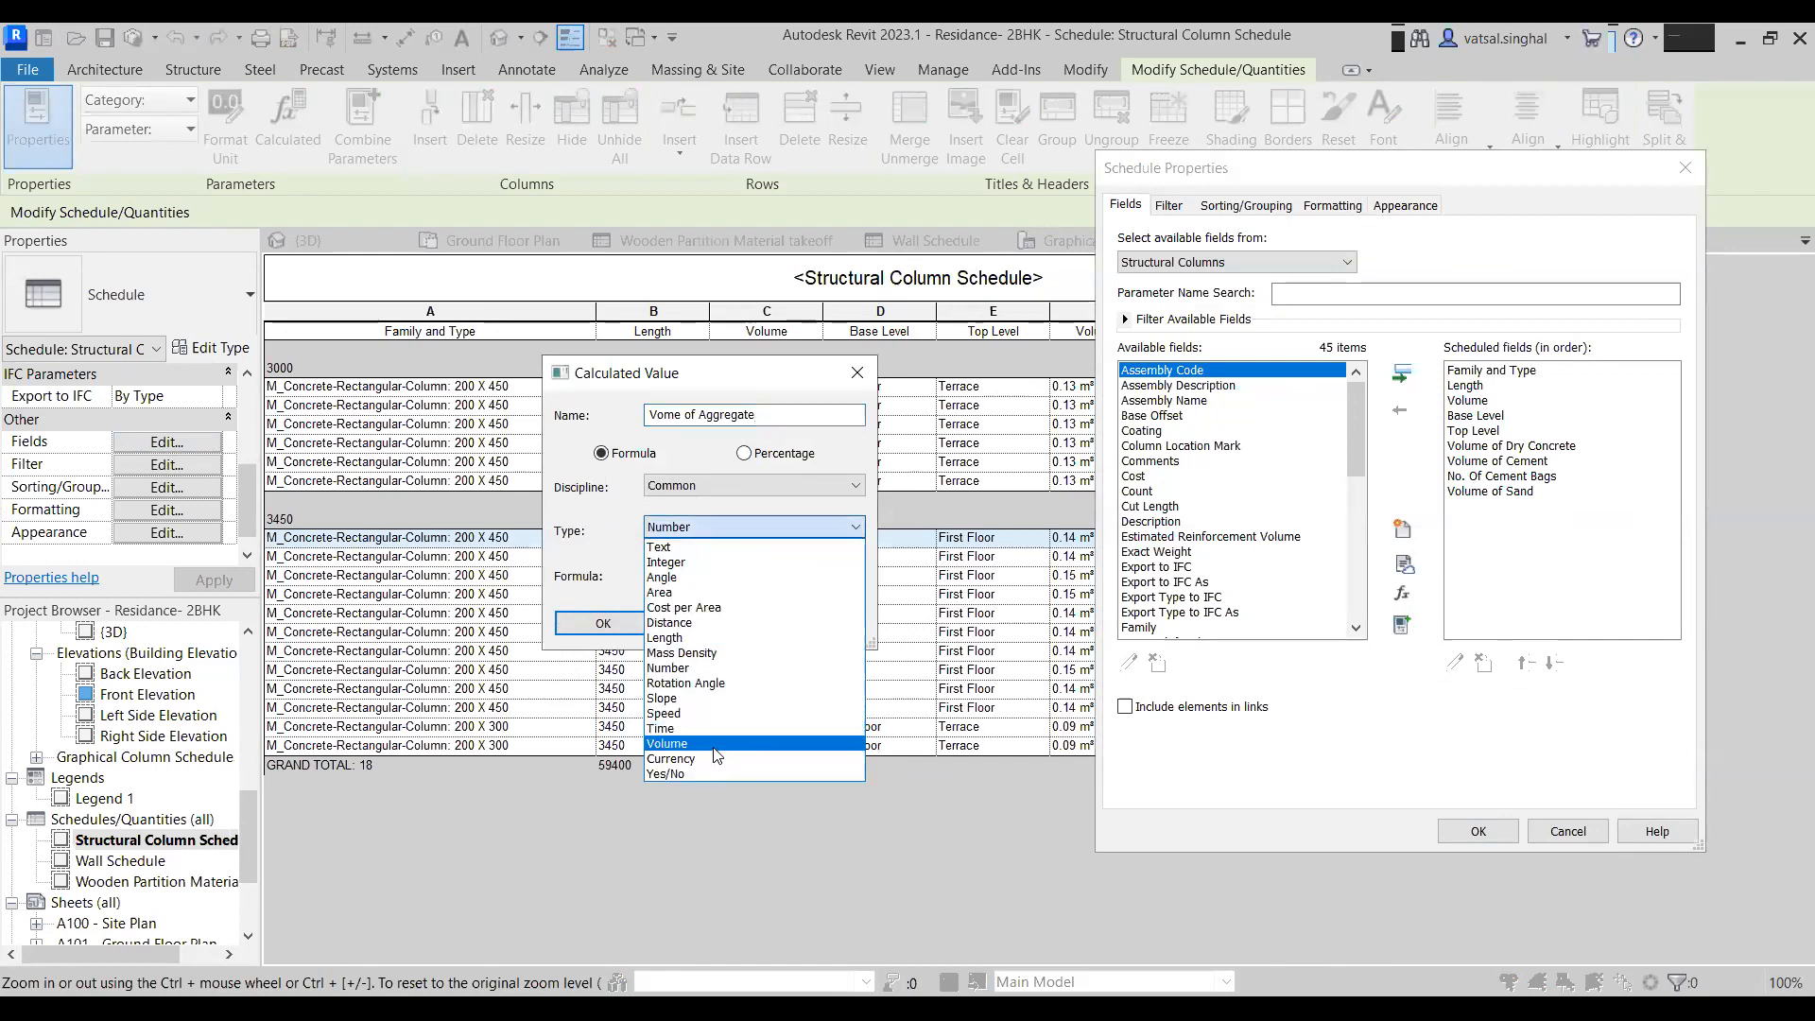
{"action": "left_click", "coordinate": [717, 744]}
- Set the Vome of Aggregate formula to Volume of Dry Concrete*0.5 and add the field to the schedule
{"action": "left_click", "coordinate": [846, 577]}
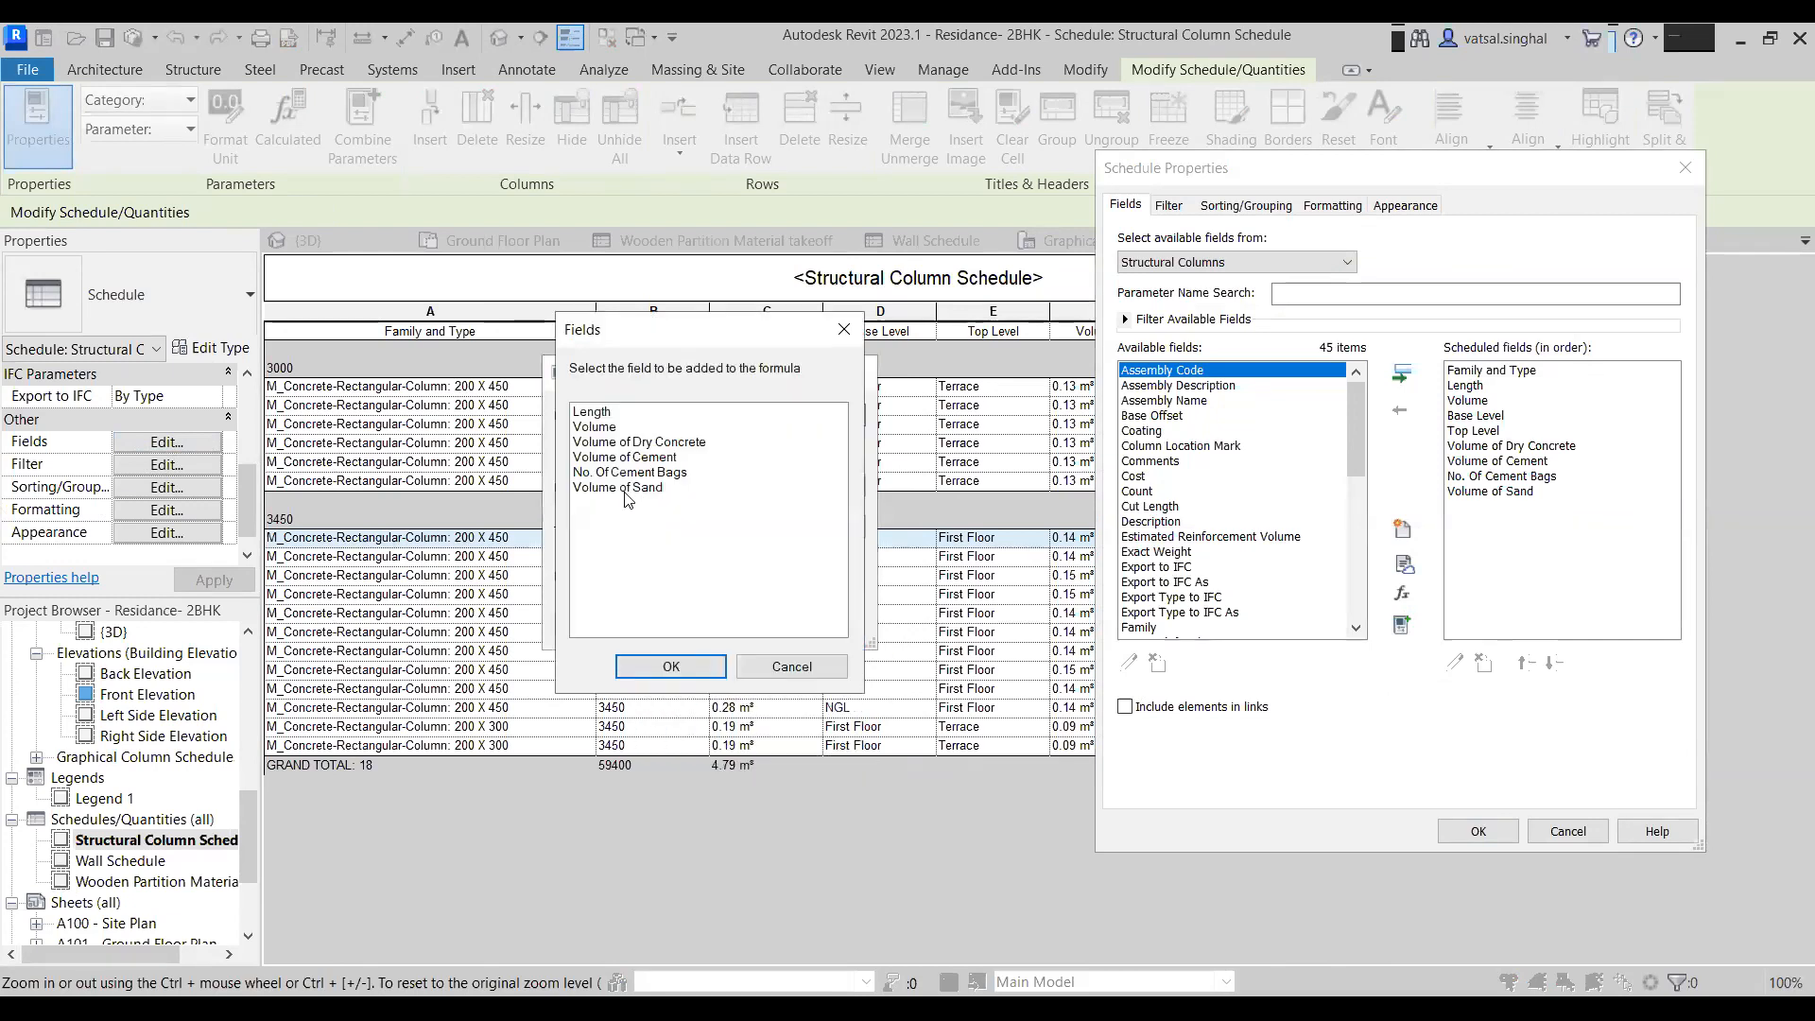
{"action": "left_click", "coordinate": [637, 444]}
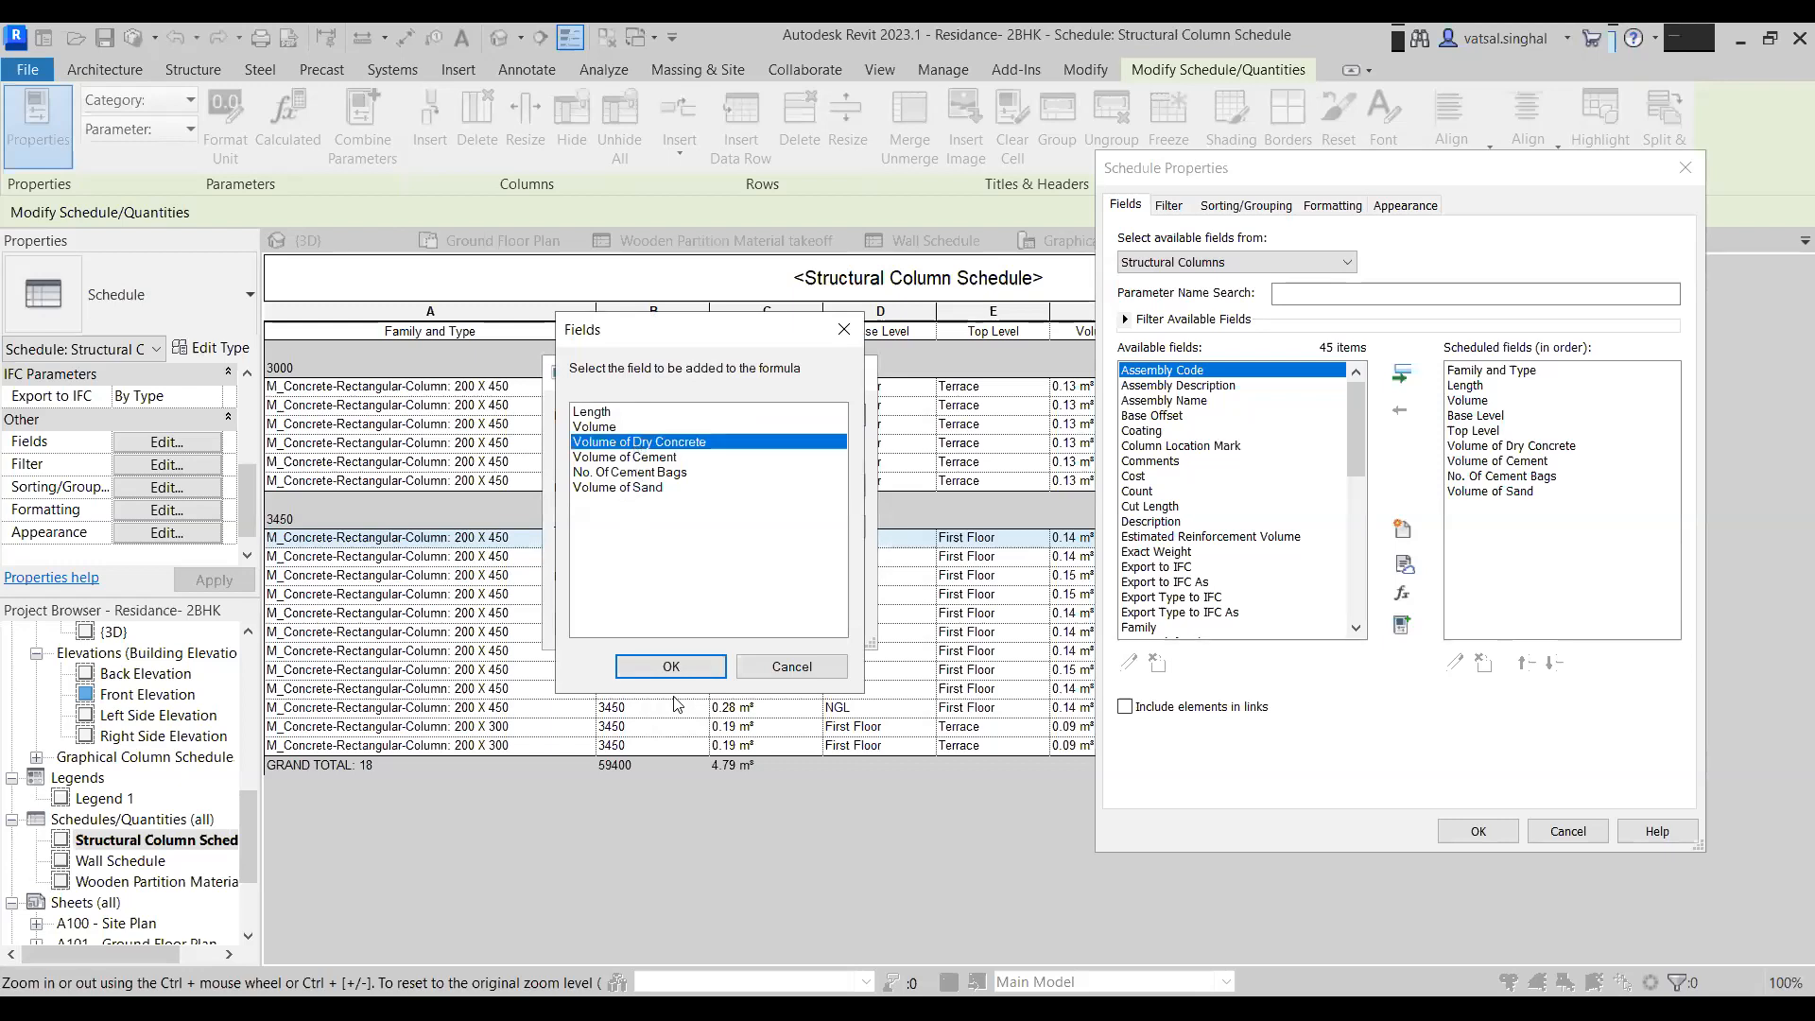
{"action": "left_click", "coordinate": [672, 666]}
{"action": "type", "text": "*"}
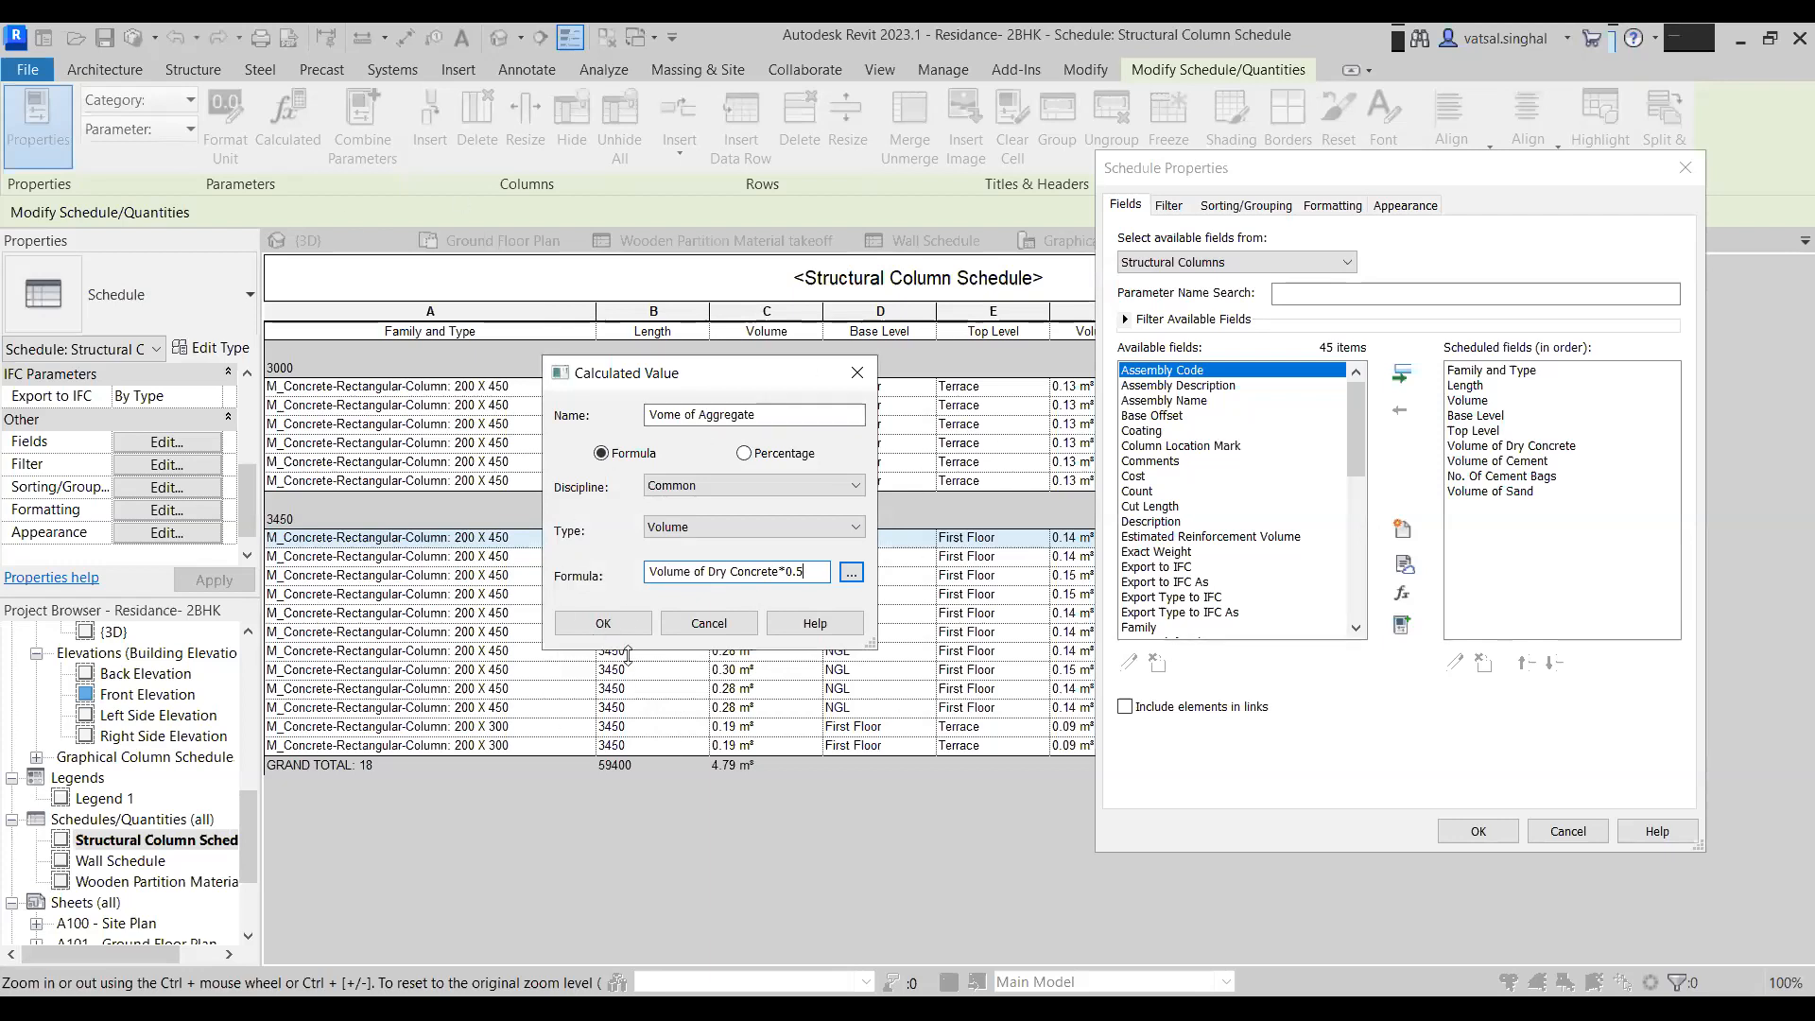
{"action": "left_click", "coordinate": [614, 628]}
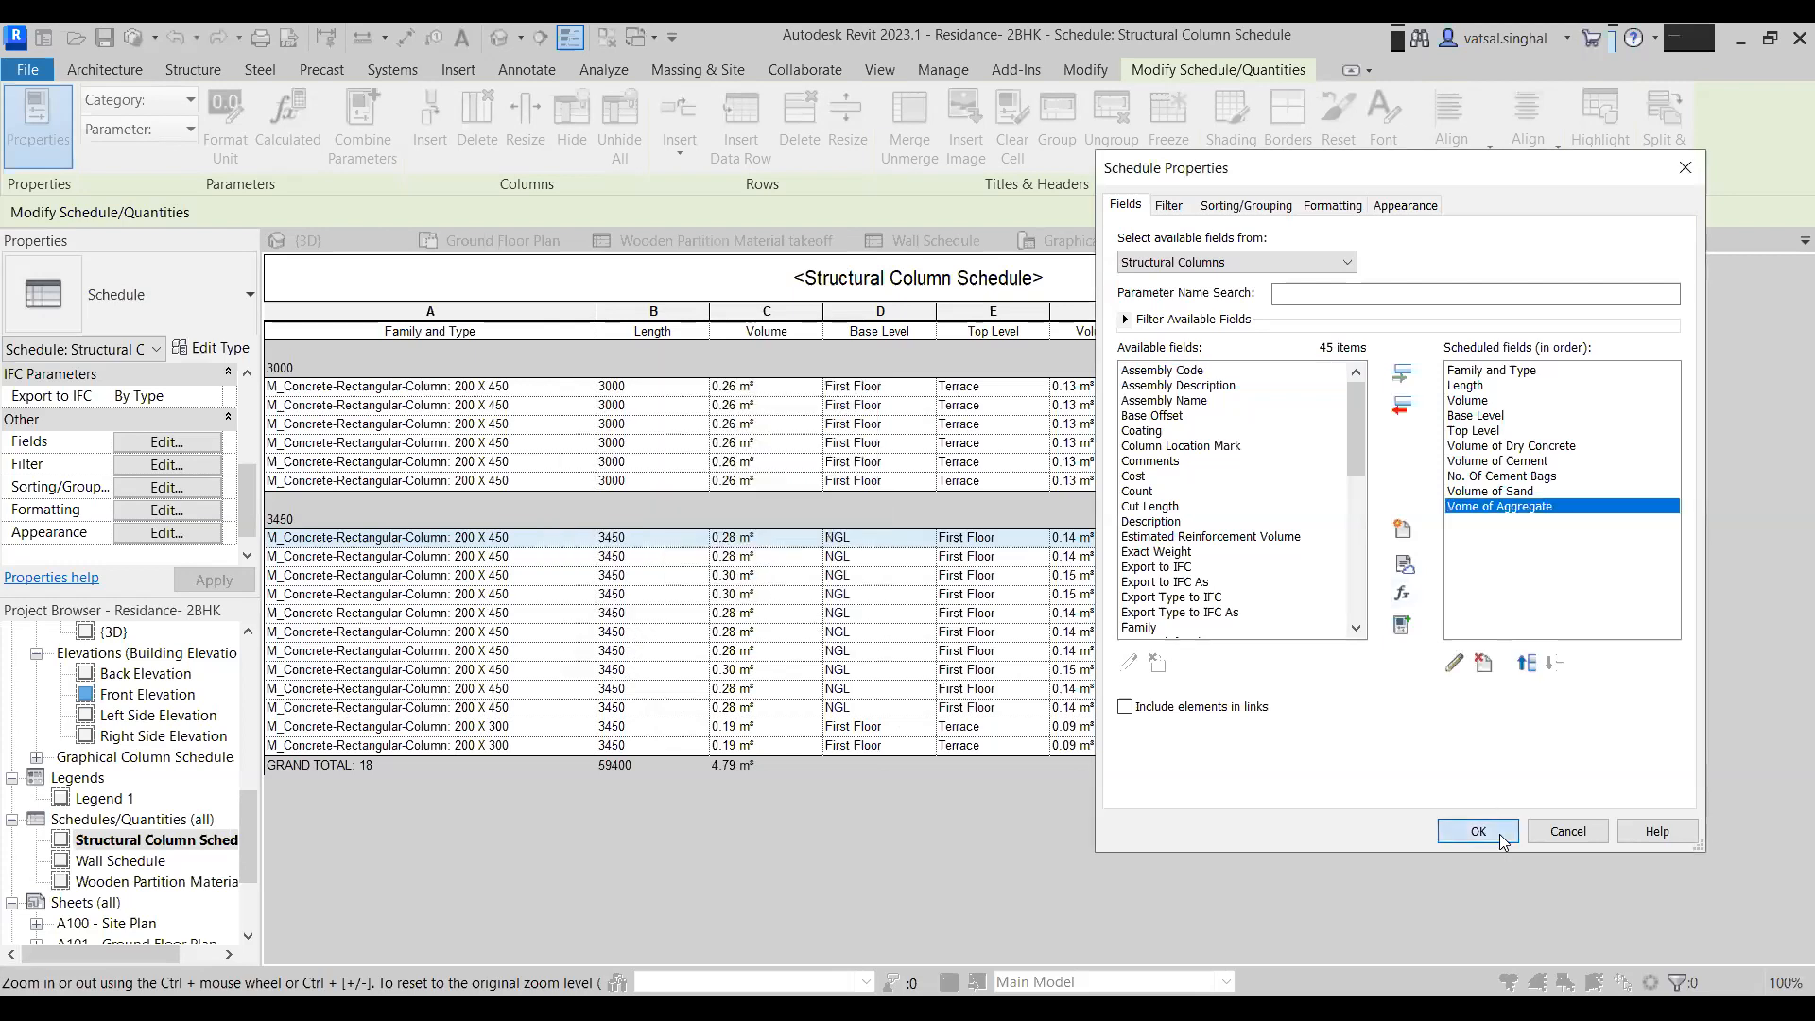
{"action": "left_click", "coordinate": [1477, 832]}
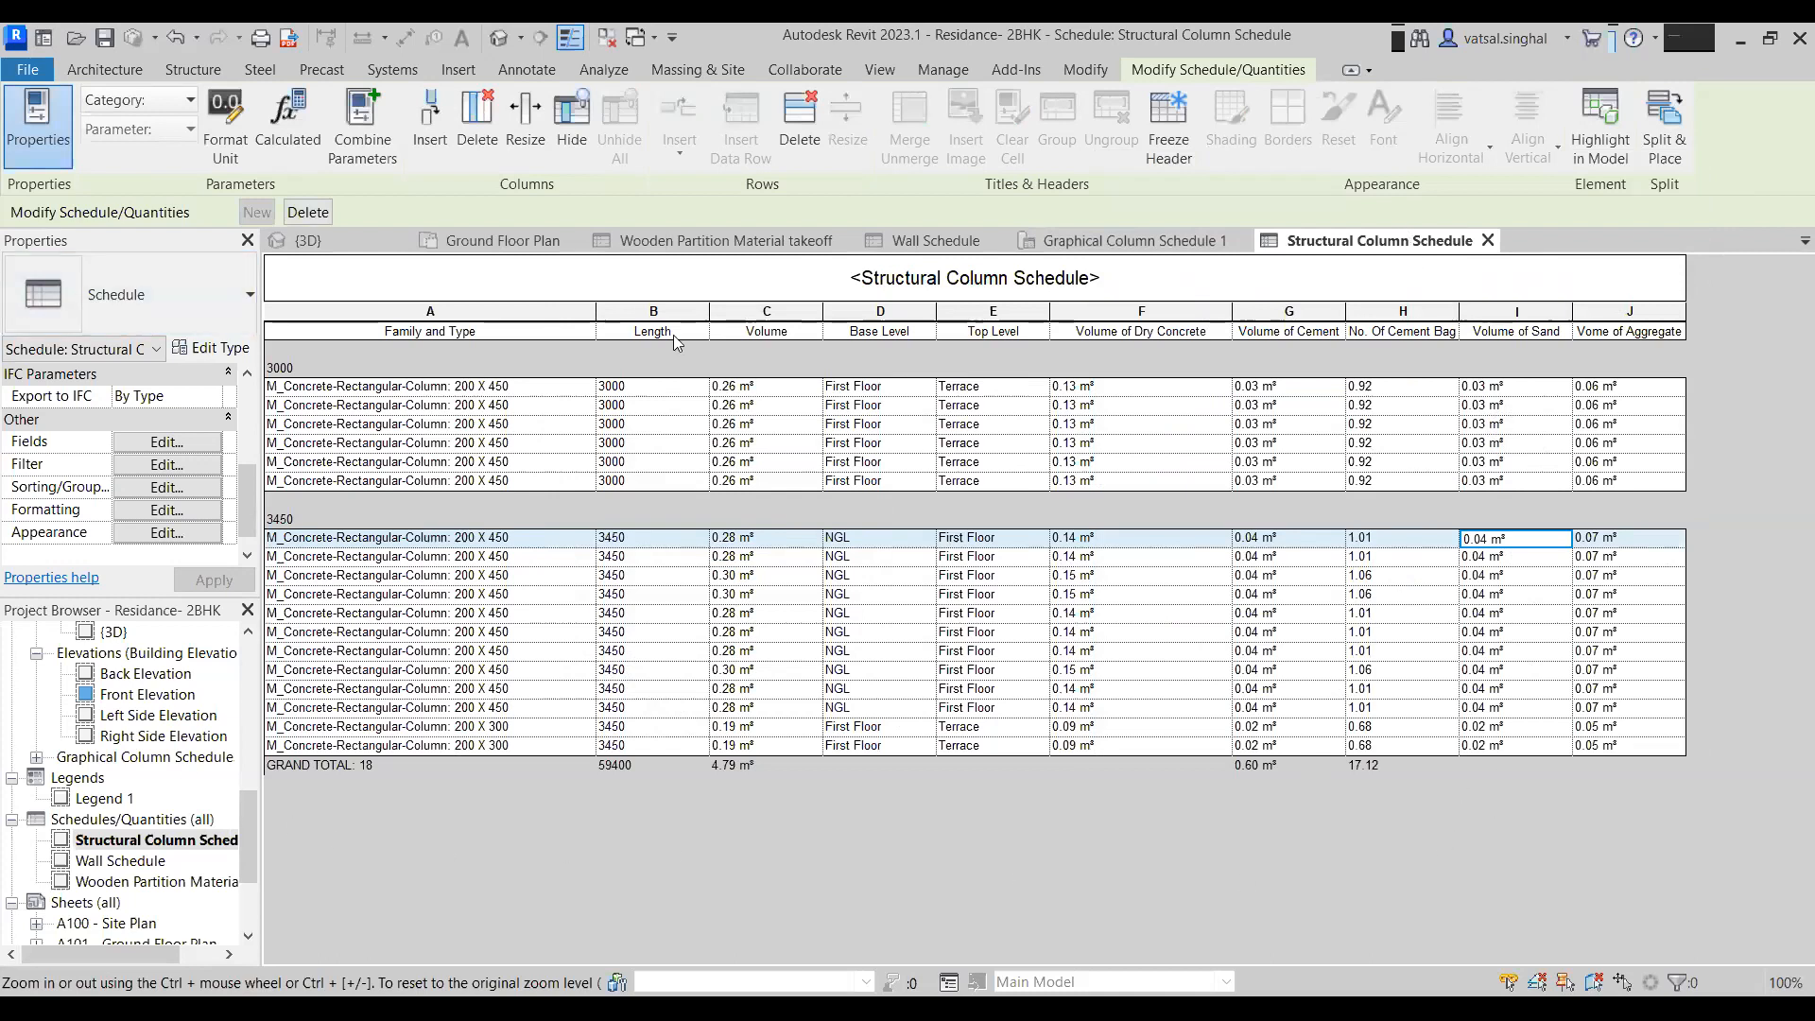
- Set the Volume of Sand and Vome of Aggregate fields to calculate totals
{"action": "left_click", "coordinate": [167, 510]}
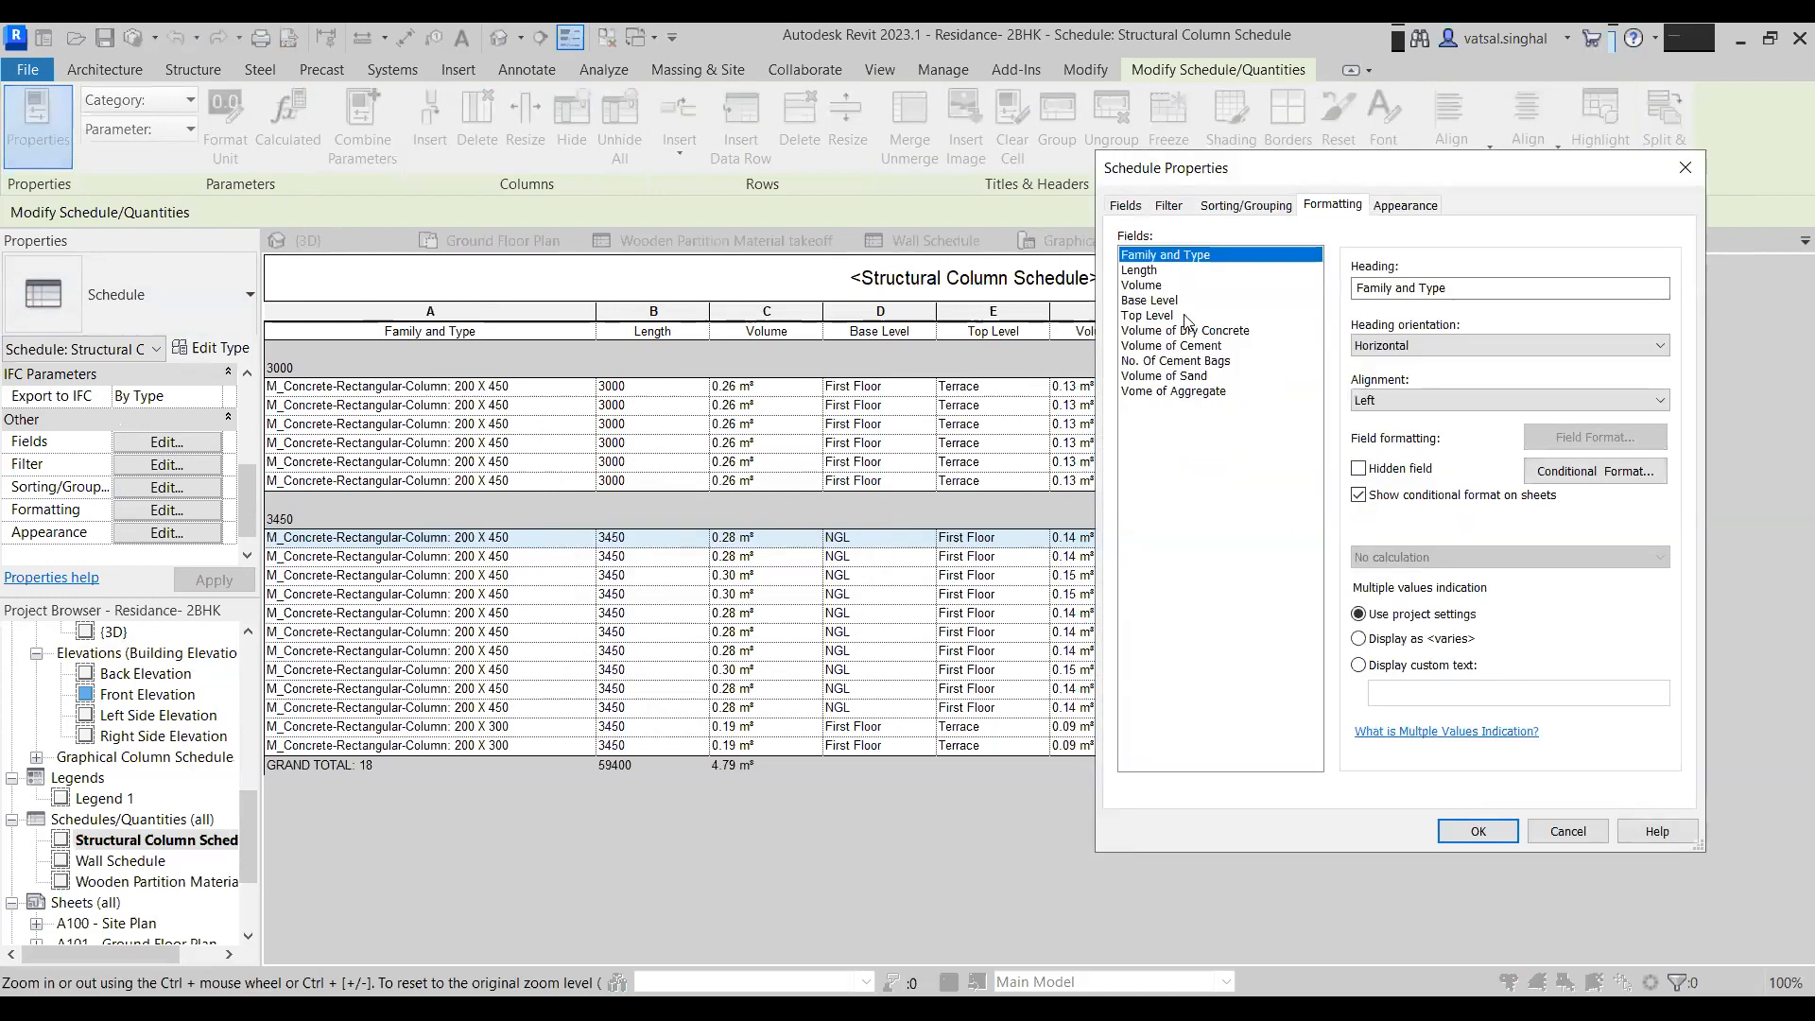
{"action": "left_click", "coordinate": [1164, 376]}
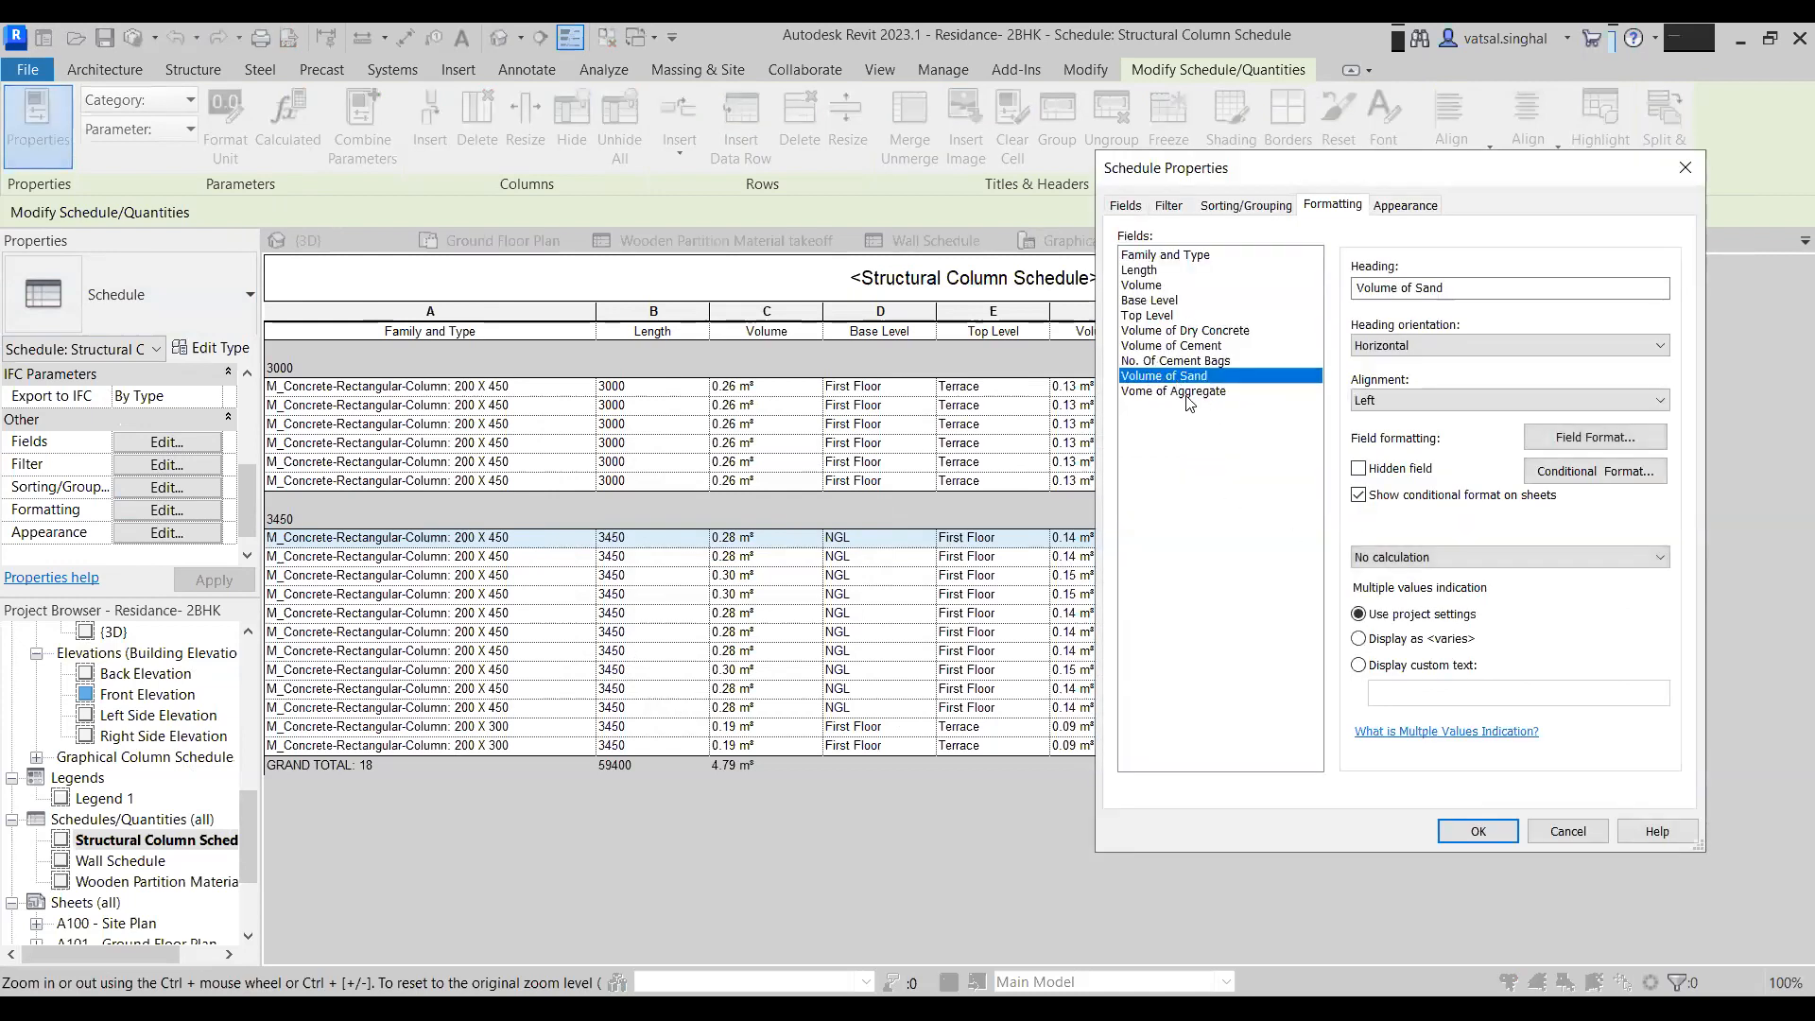
{"action": "left_click", "coordinate": [1187, 392], "text": "shift"}
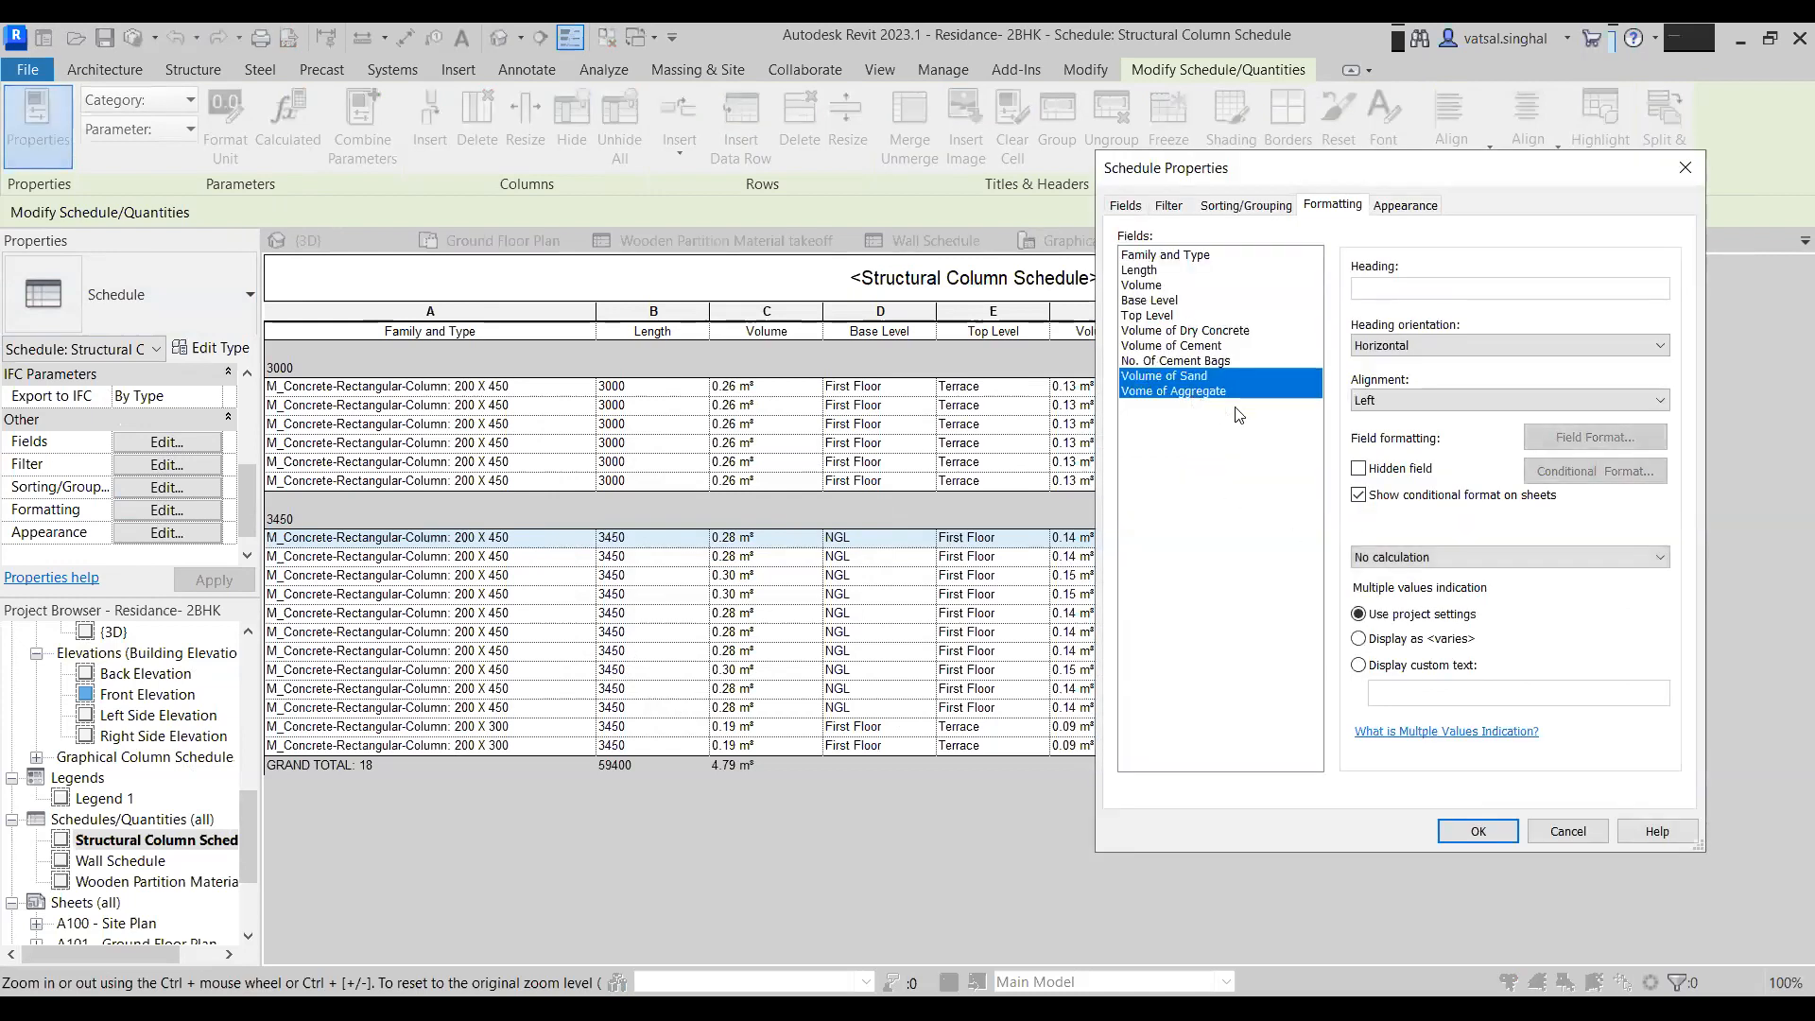
{"action": "left_click", "coordinate": [1442, 558]}
{"action": "left_click", "coordinate": [1438, 597]}
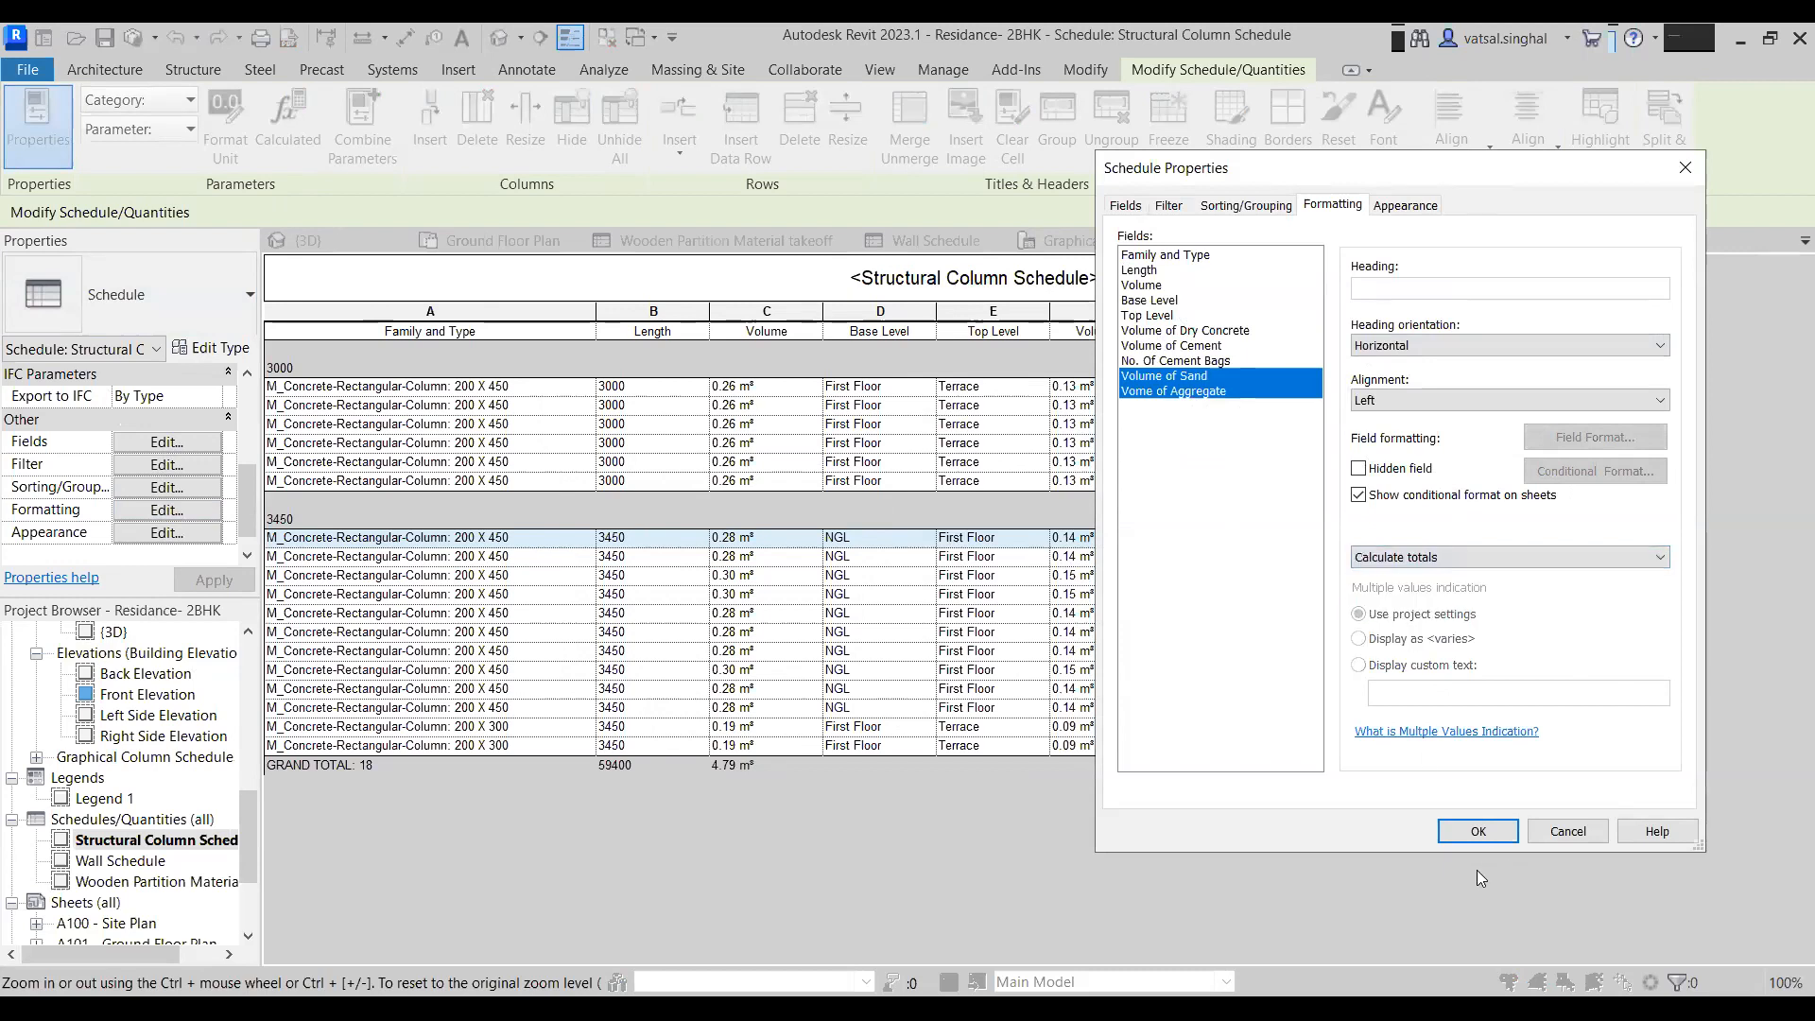
{"action": "left_click", "coordinate": [1477, 832]}
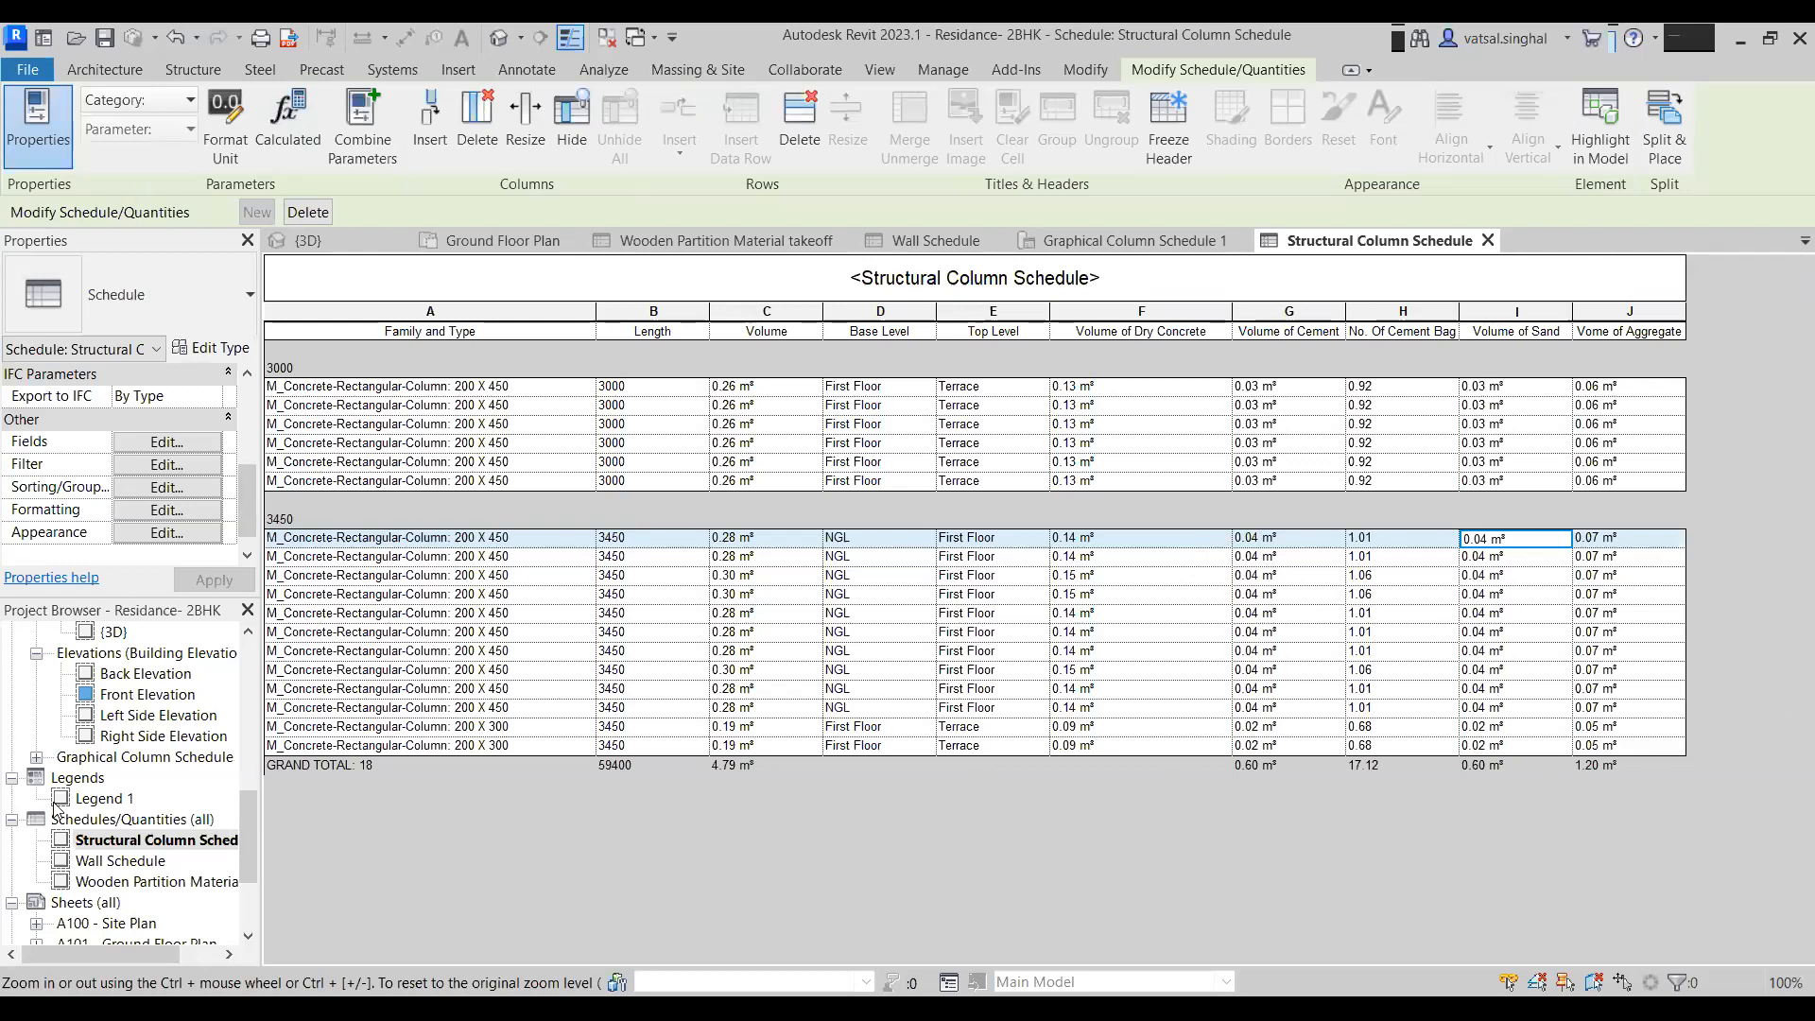
- Open the Wall Schedule view
{"action": "left_click", "coordinate": [121, 860]}
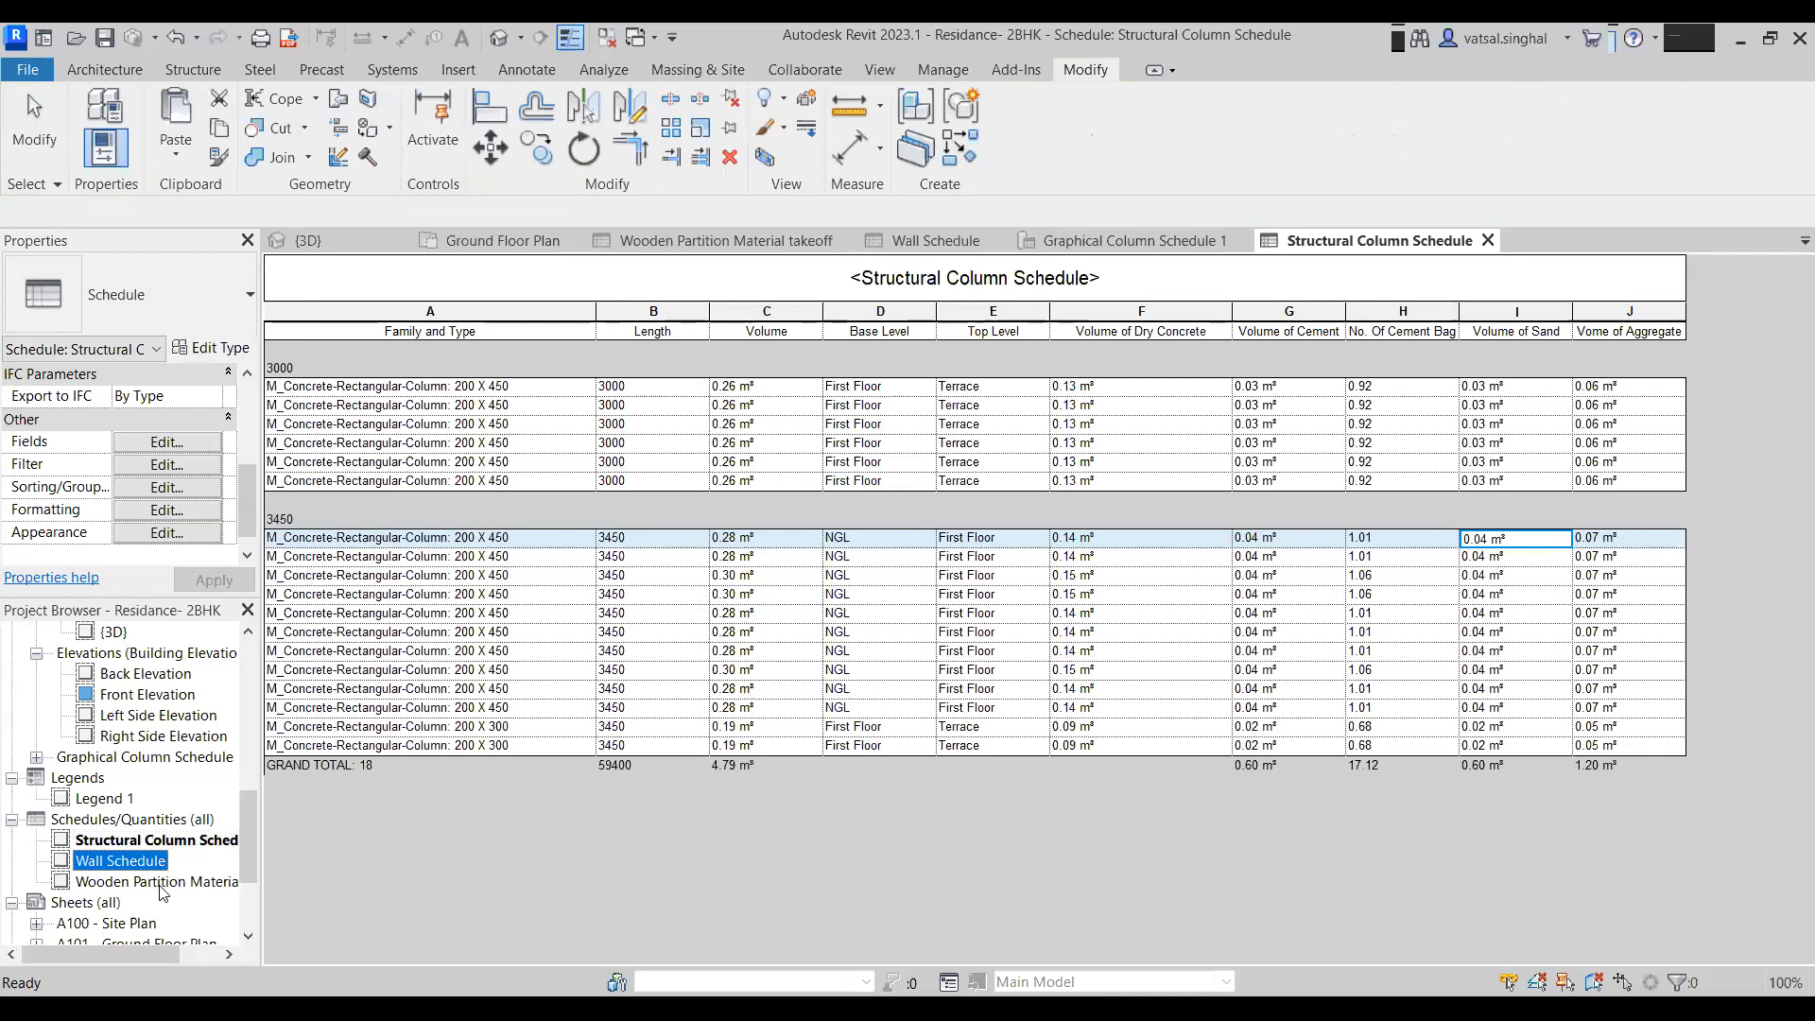
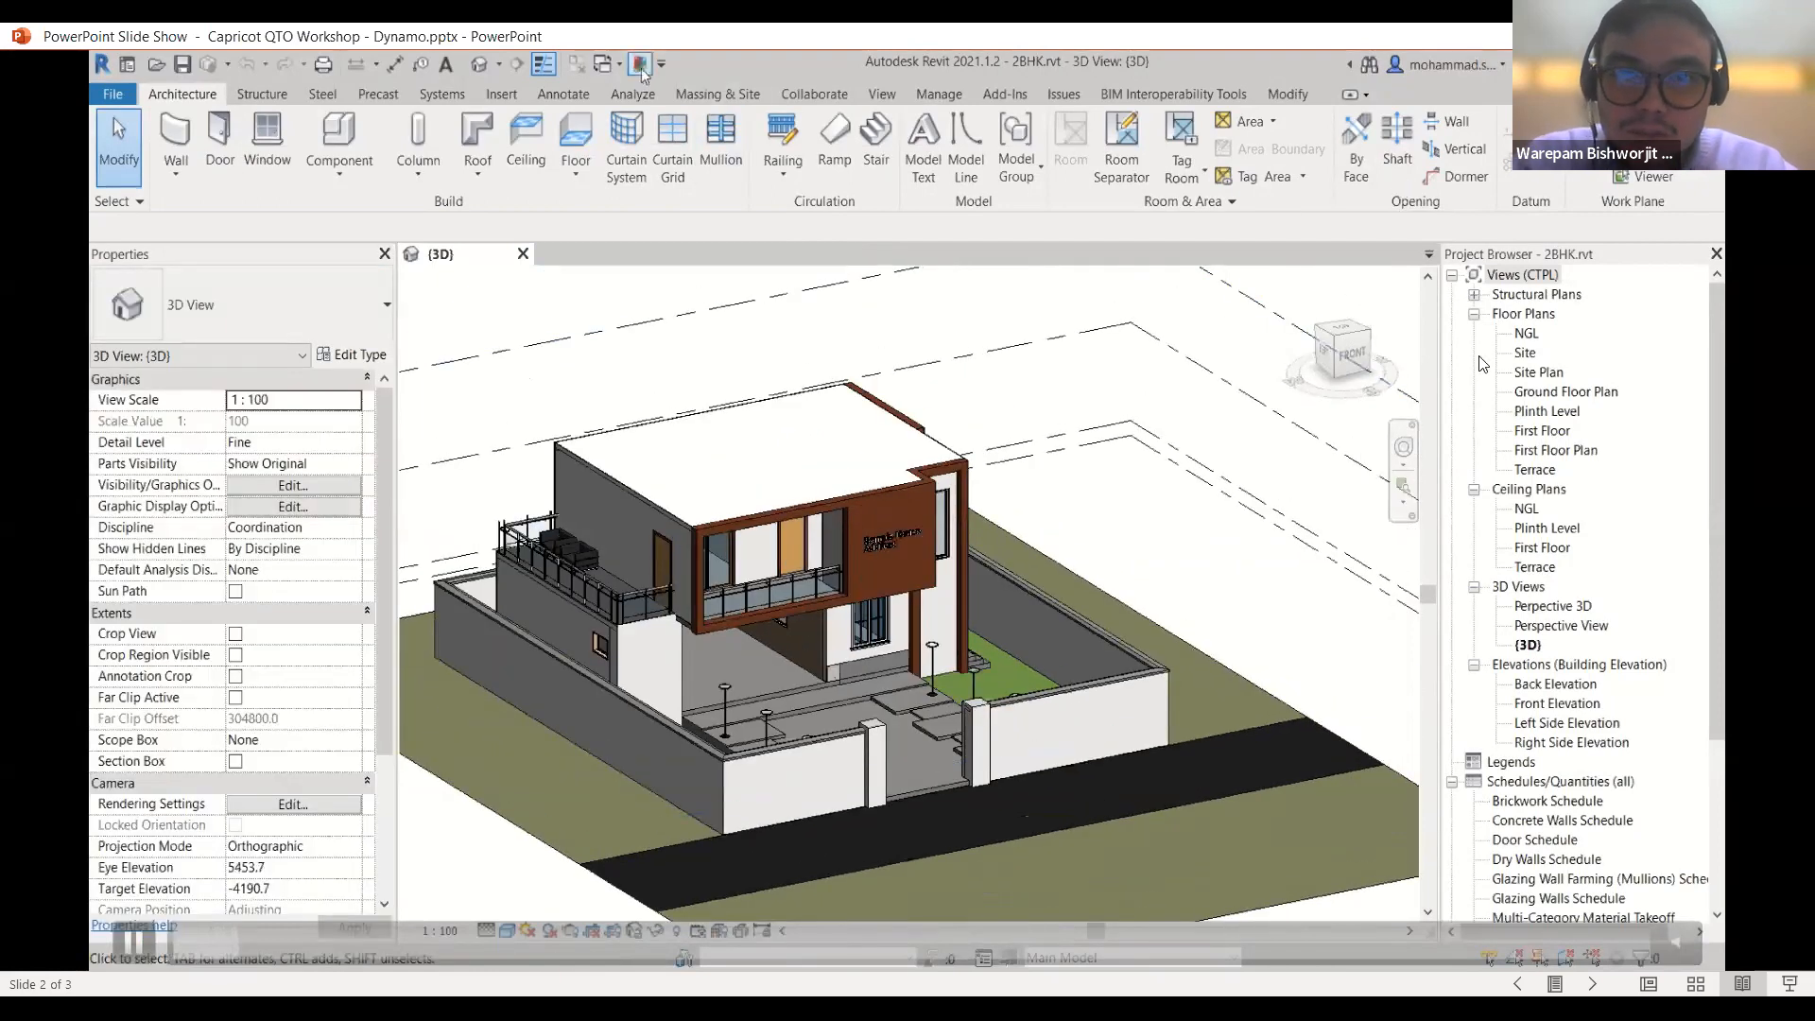
- Open Dynamo with the Export to excel graph, which collects Wall element types
{"action": "left_click", "coordinate": [955, 93]}
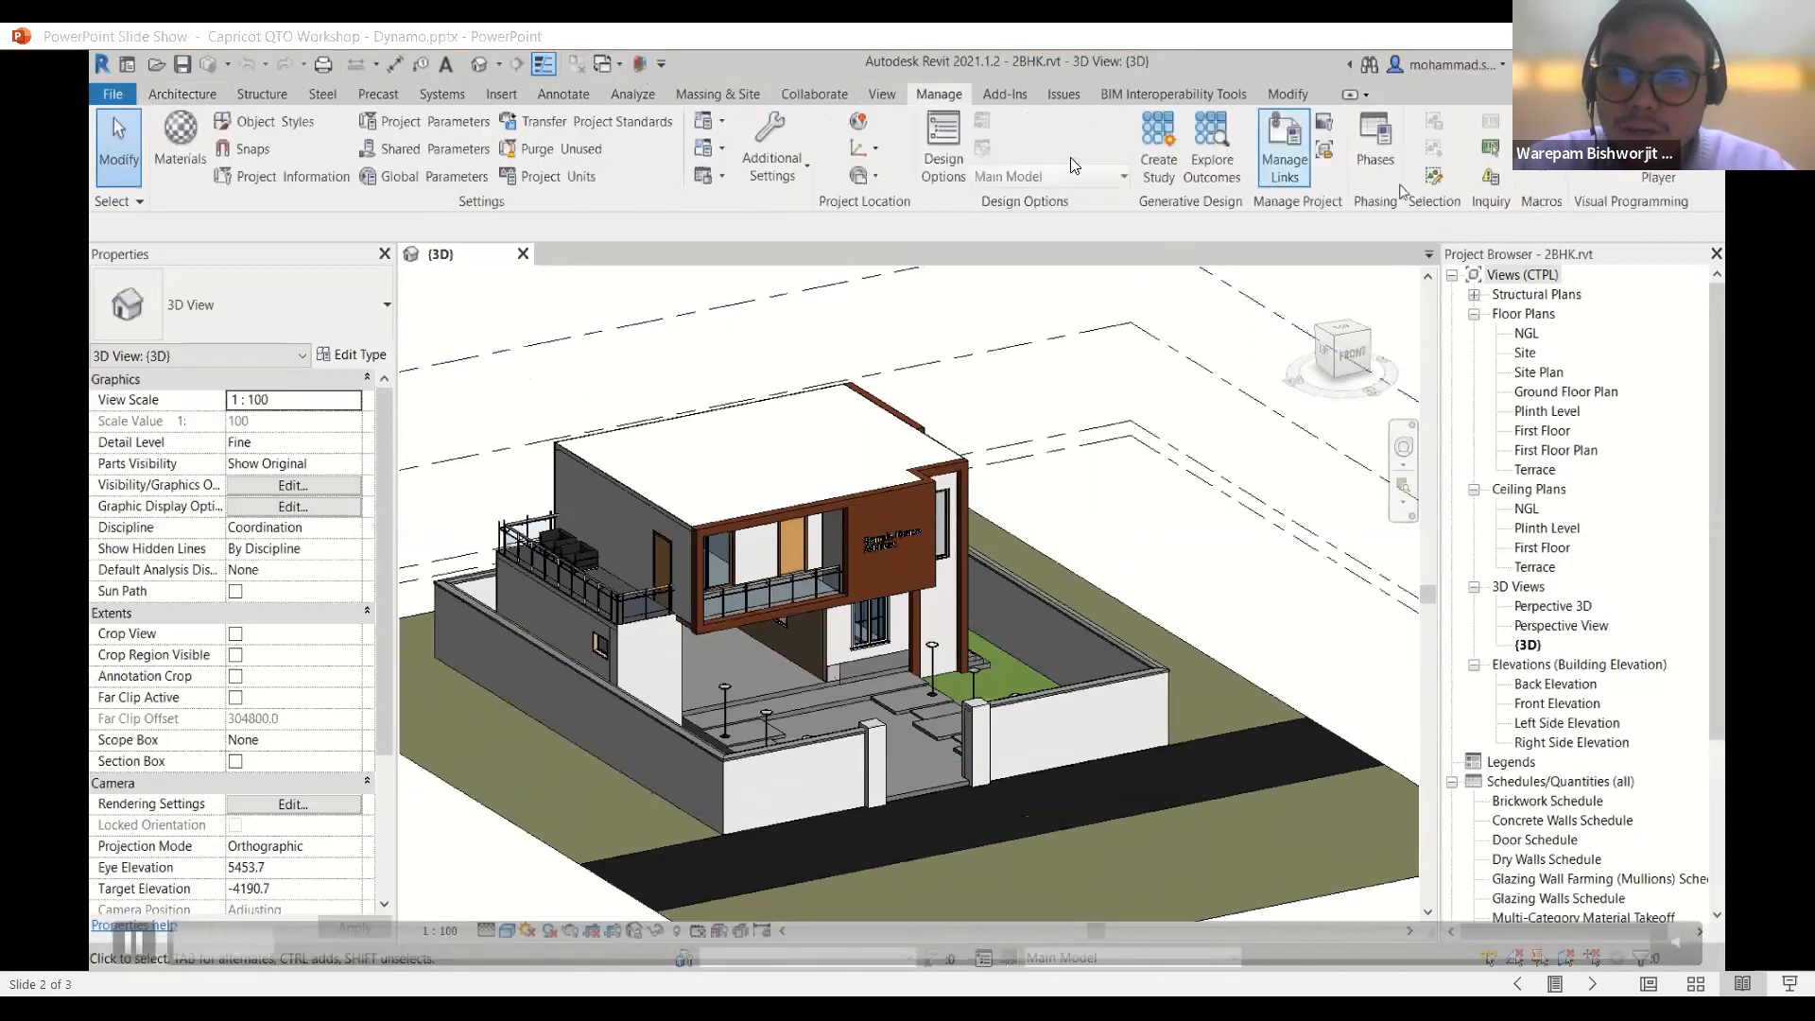
{"action": "mouse_move", "coordinate": [133, 948]}
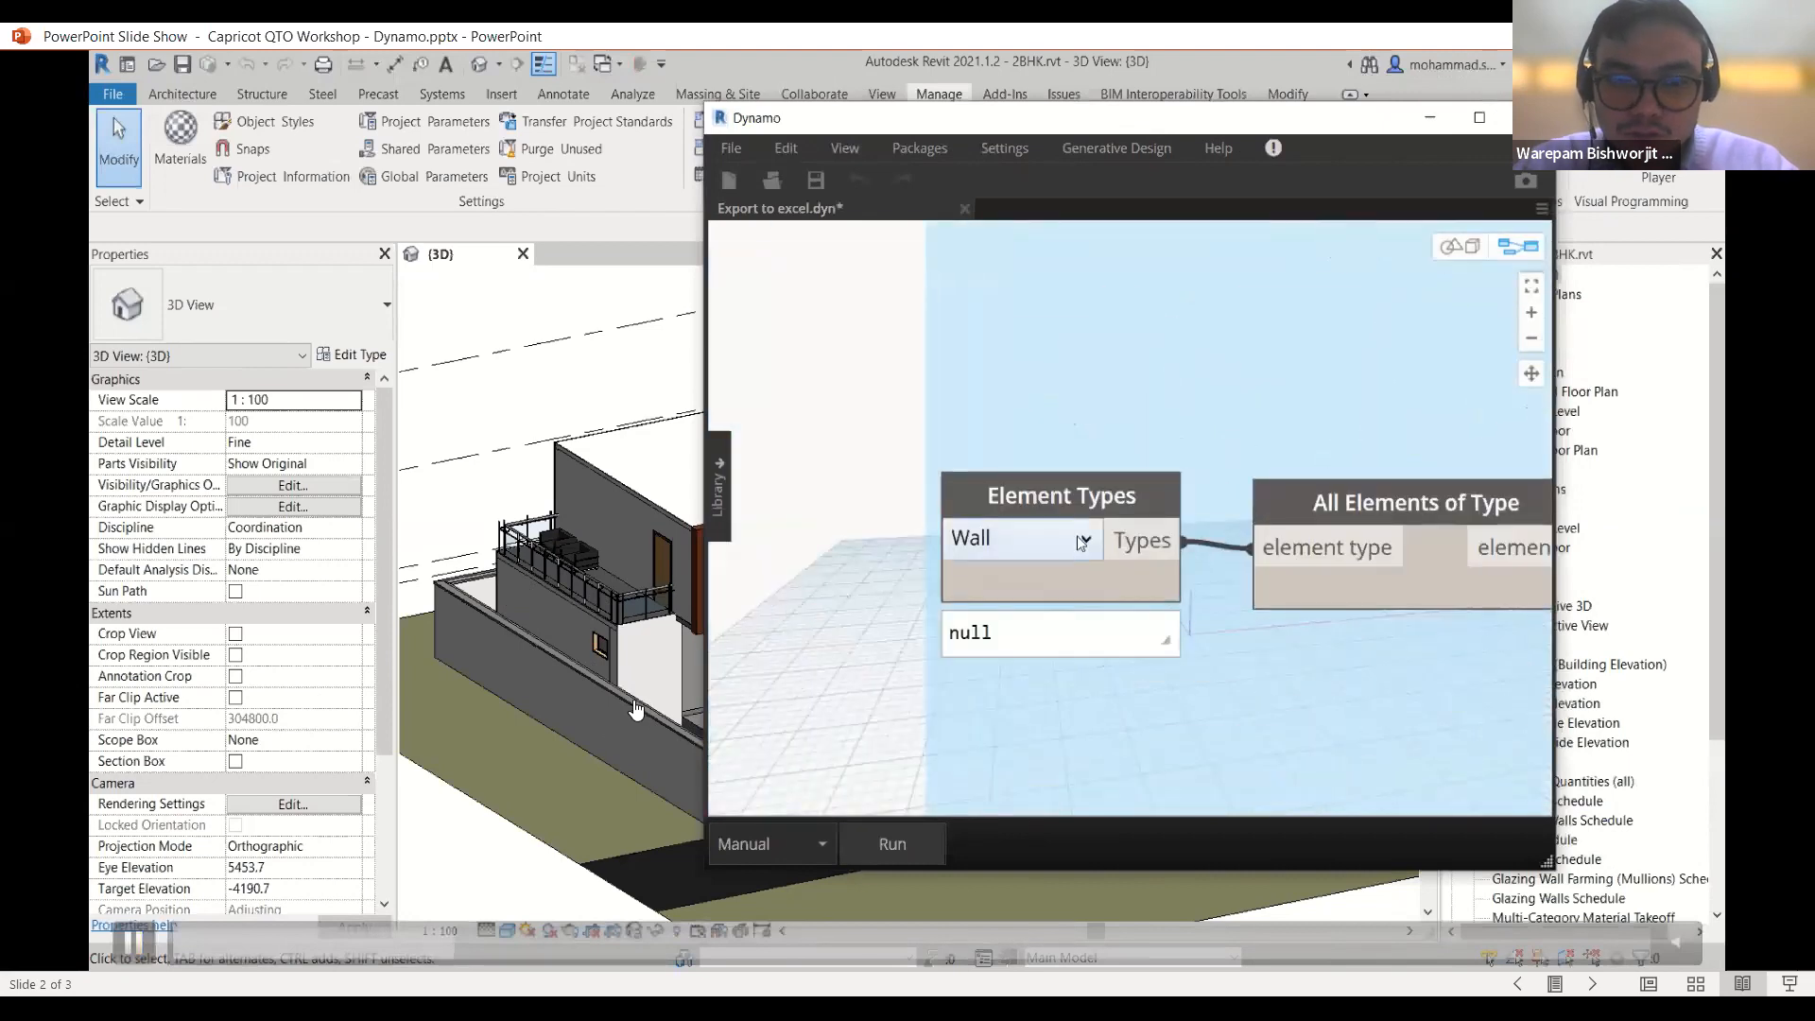
{"action": "mouse_move", "coordinate": [146, 959]}
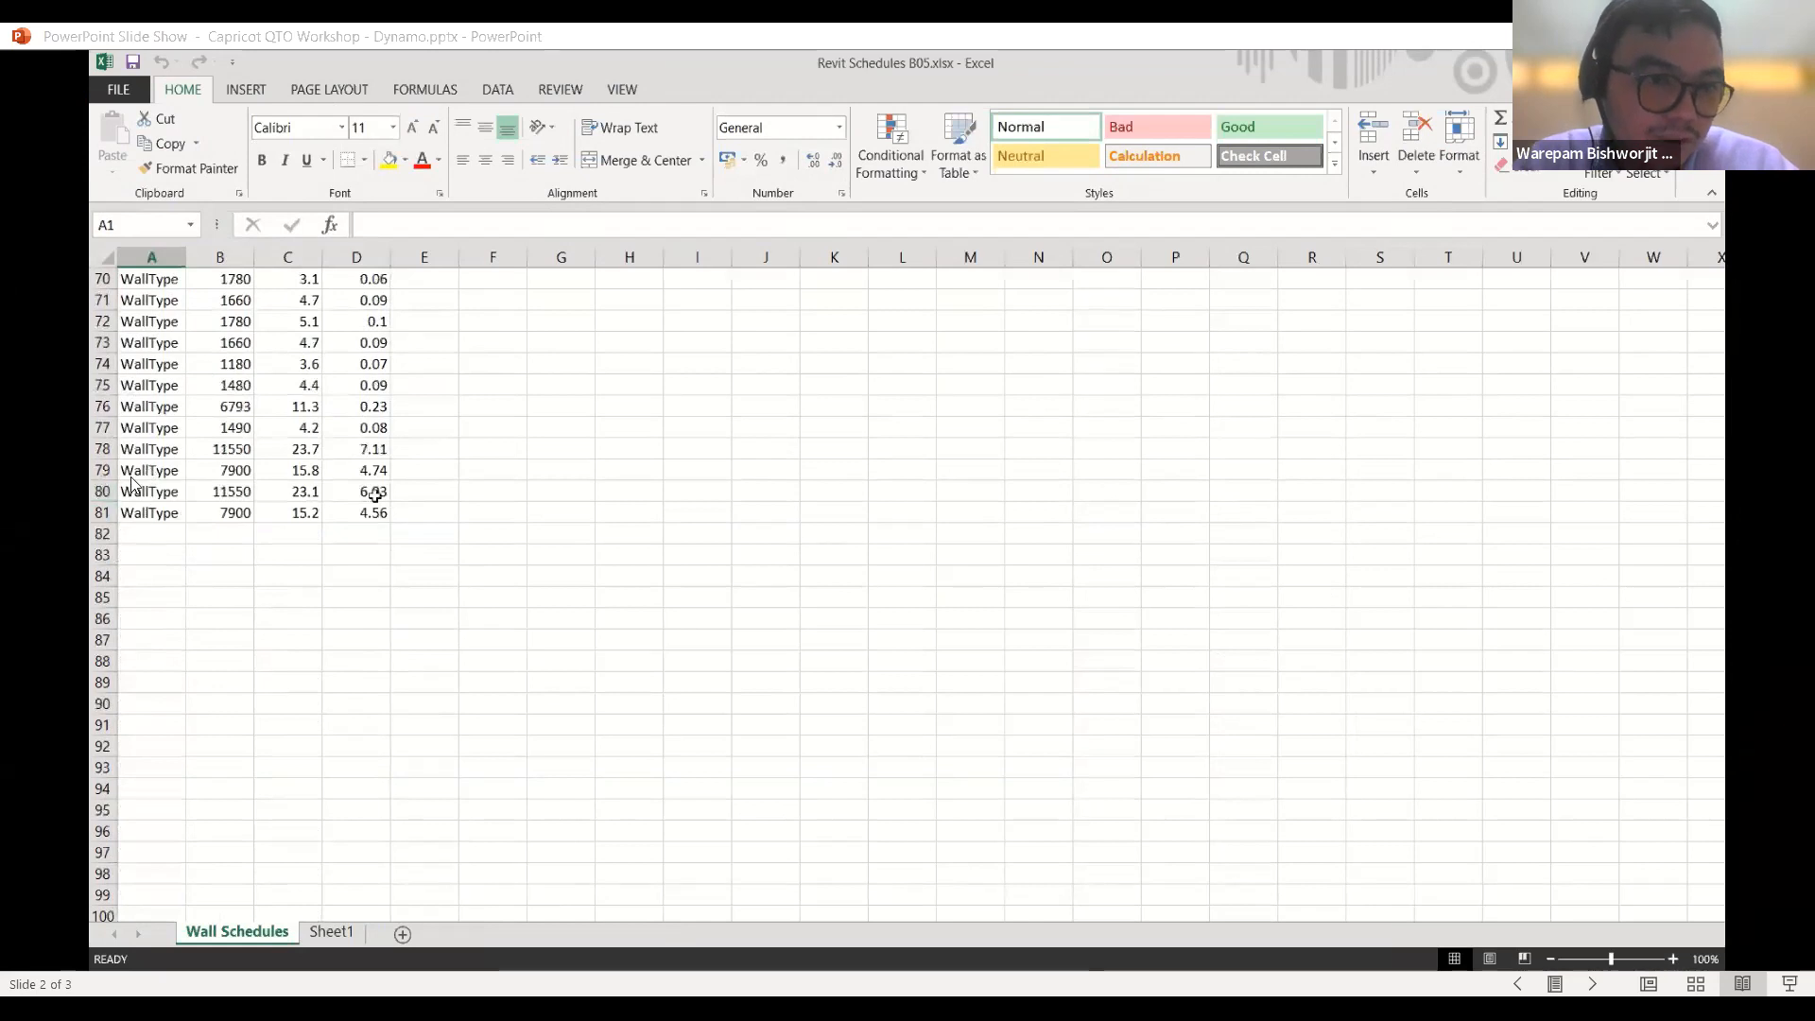
- Tile the Revit model beside the exported Excel wall schedule and close the Project Browser
{"action": "key", "text": "super+Right"}
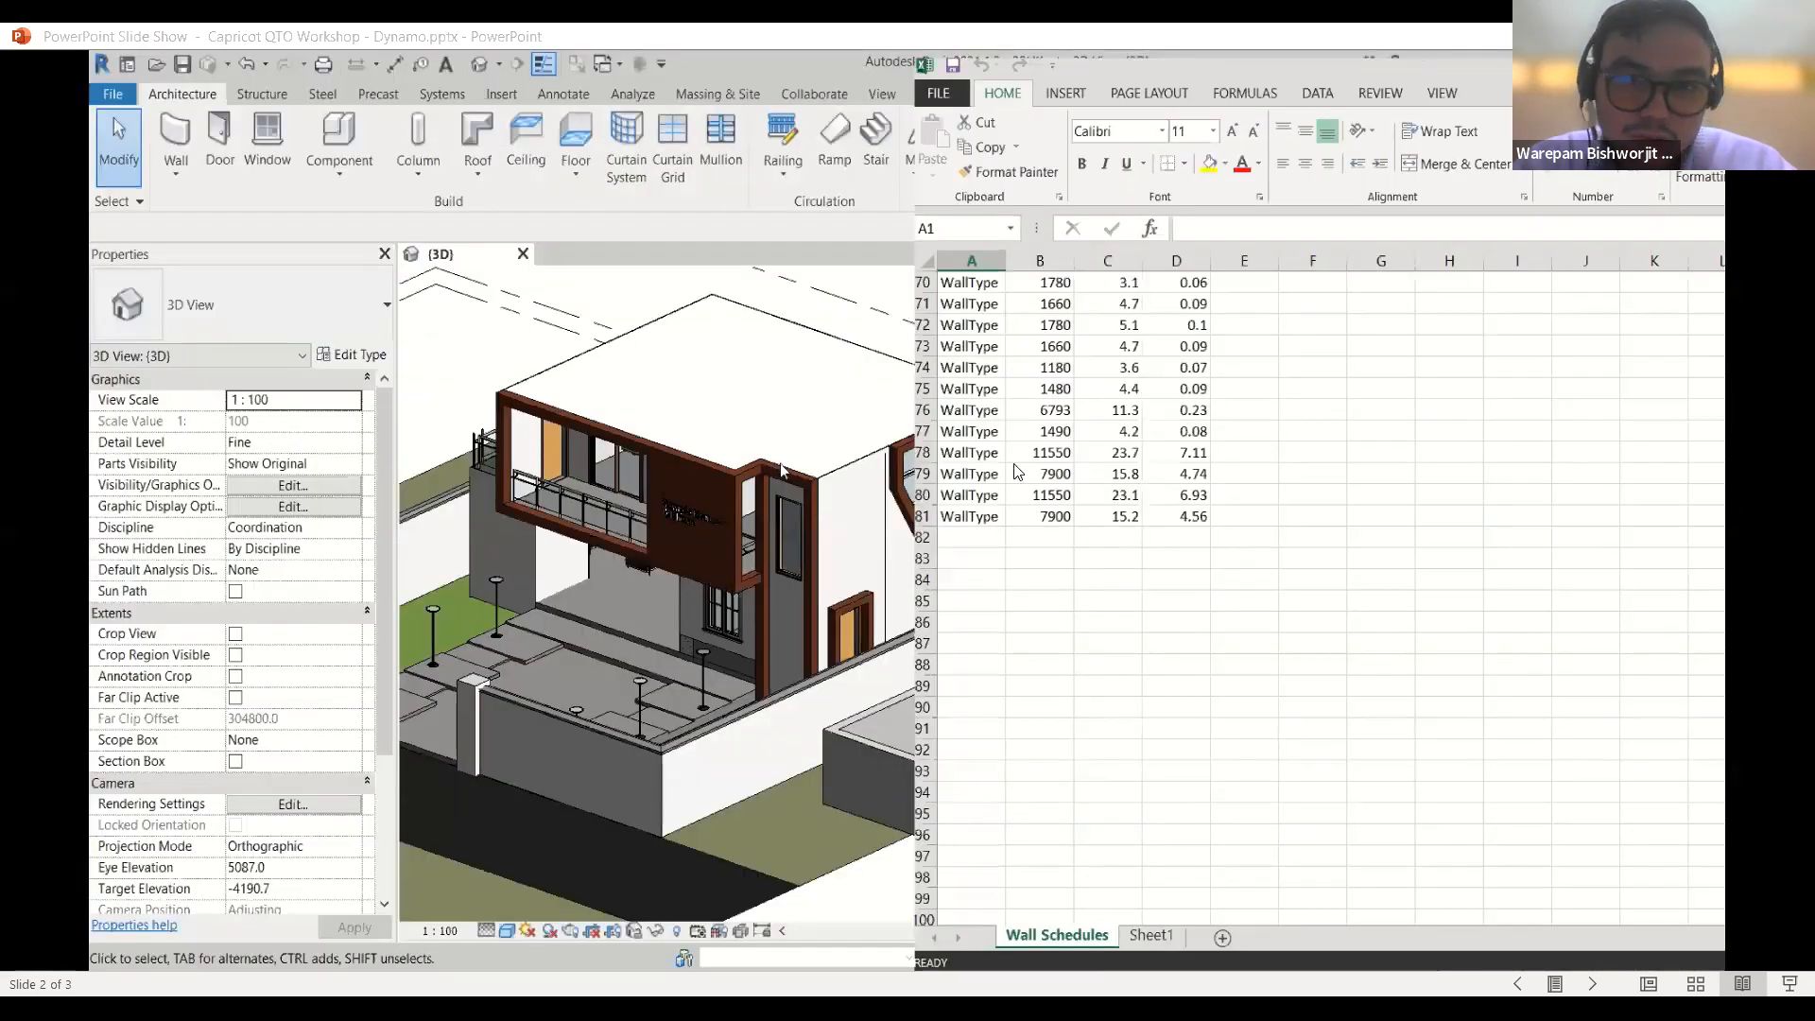
{"action": "left_click", "coordinate": [322, 342]}
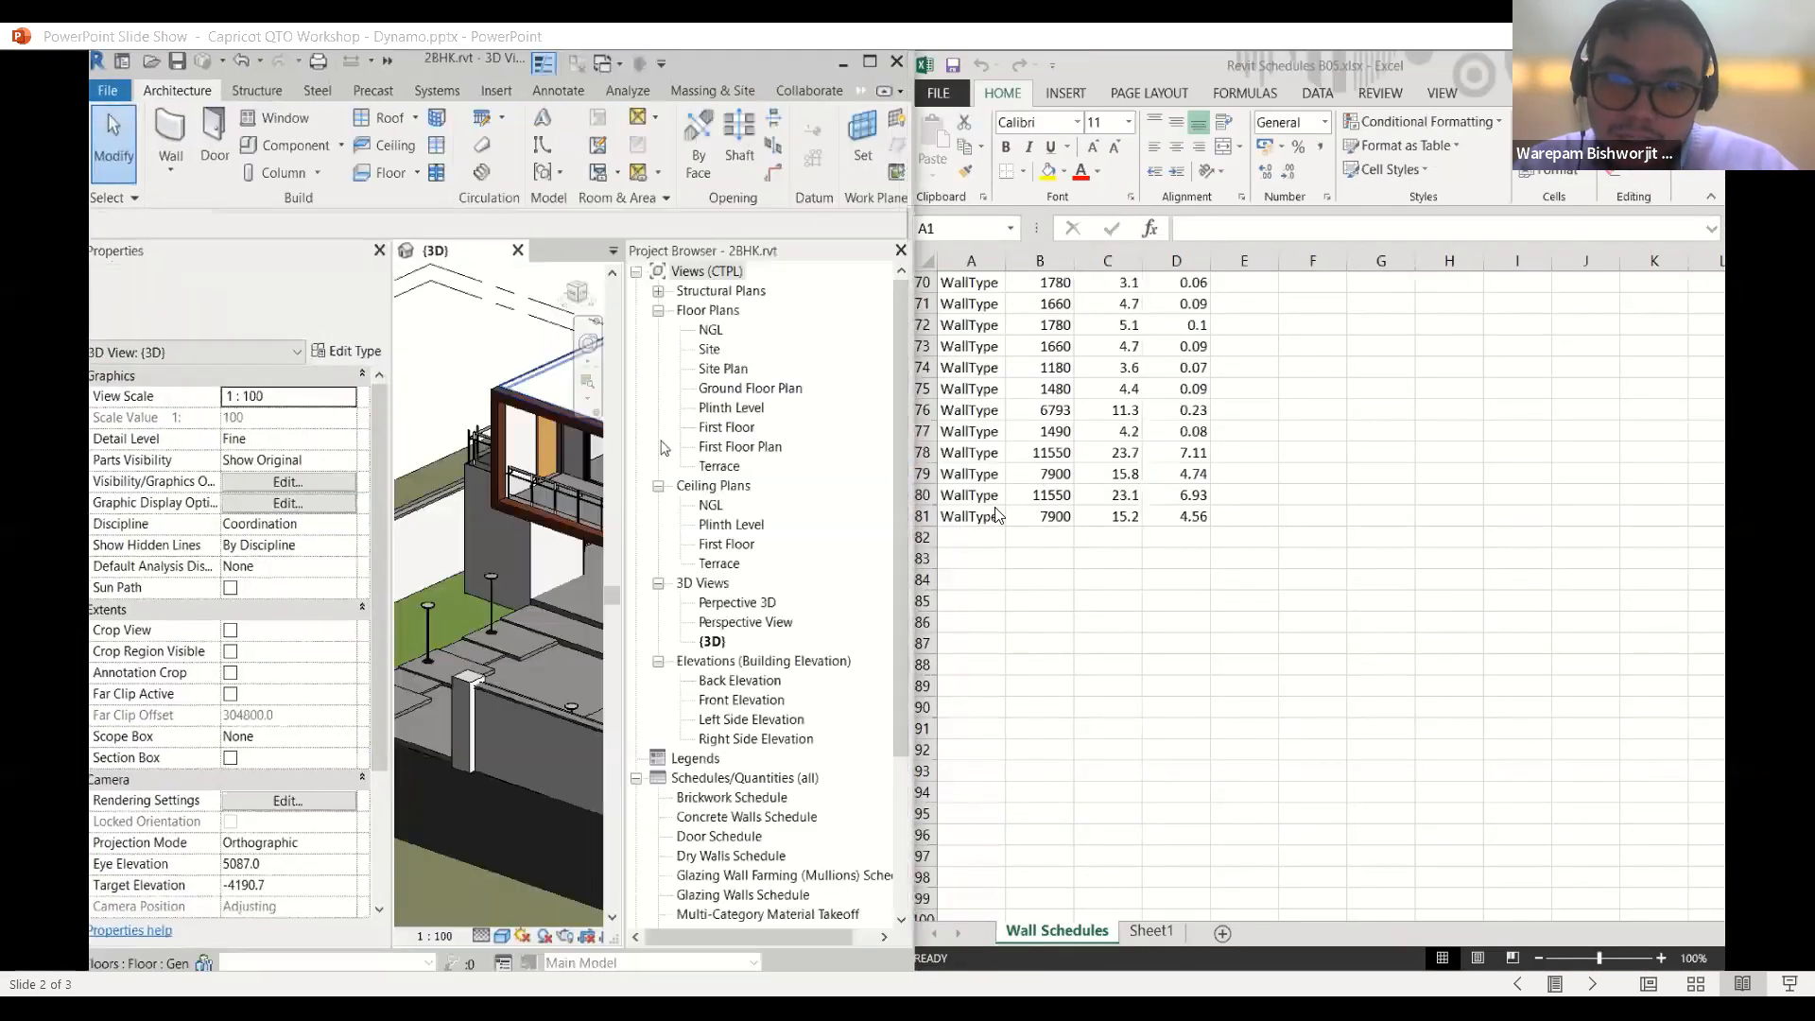
{"action": "left_click", "coordinate": [901, 251]}
- Delete the Retaining - 300mm Concrete wall along the front edge of the site
{"action": "middle_click_drag", "start_coordinate": [700, 681], "coordinate": [515, 522]}
{"action": "left_click", "coordinate": [380, 250]}
{"action": "middle_click_drag", "start_coordinate": [757, 628], "coordinate": [770, 695]}
{"action": "scroll", "coordinate": [757, 699], "scroll_direction": "down", "scroll_amount": 2}
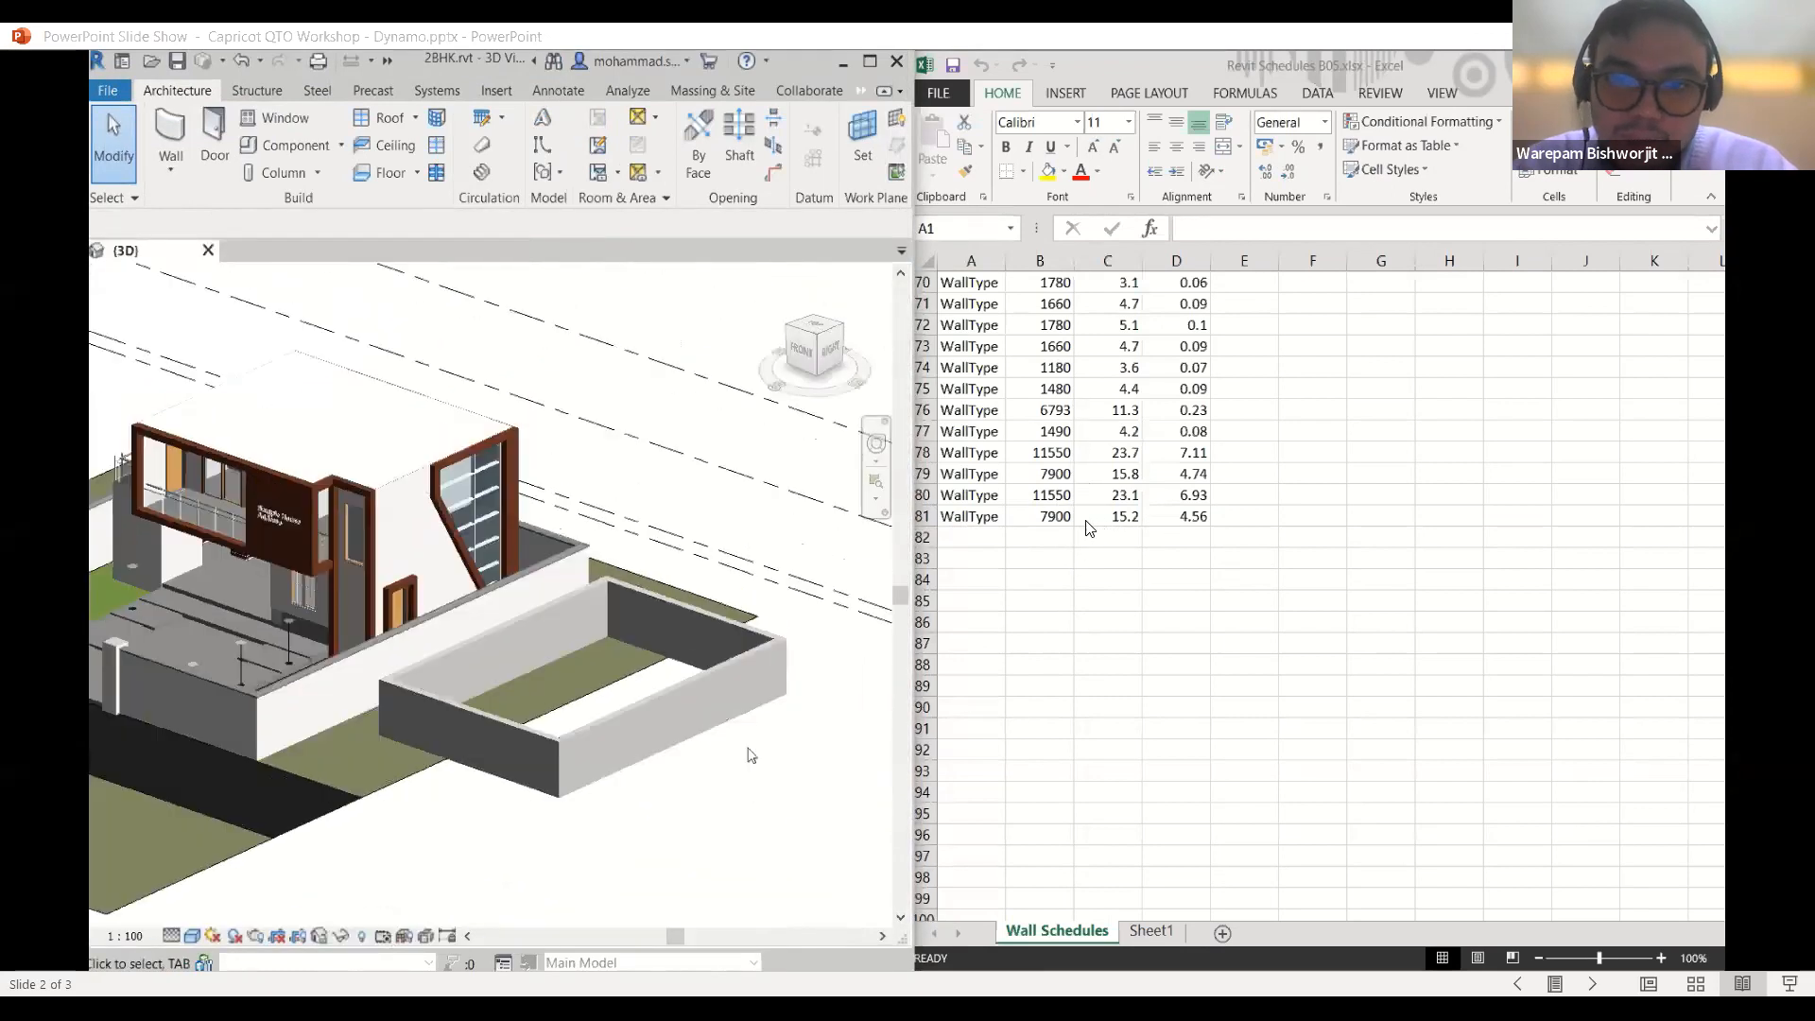
{"action": "left_click", "coordinate": [705, 692]}
{"action": "key", "text": "Delete"}
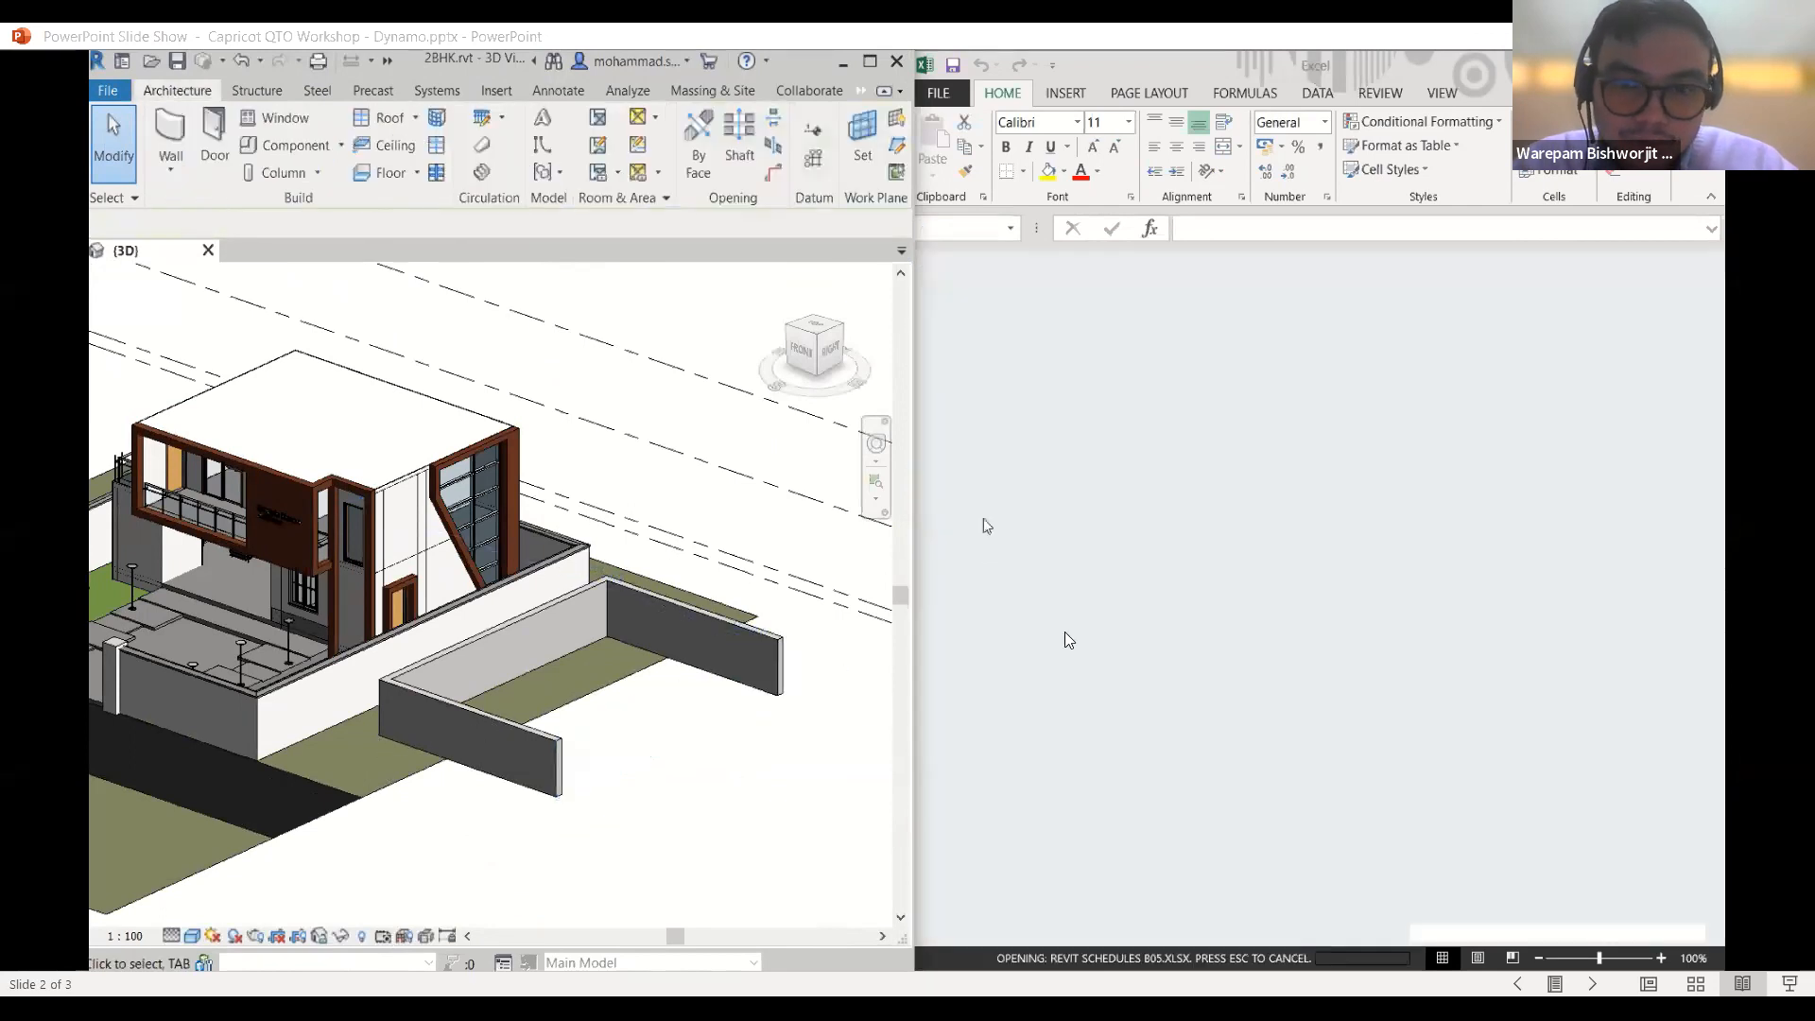
{"action": "scroll", "coordinate": [1018, 669], "scroll_direction": "down", "scroll_amount": 5}
{"action": "scroll", "coordinate": [1018, 669], "scroll_direction": "down", "scroll_amount": 18}
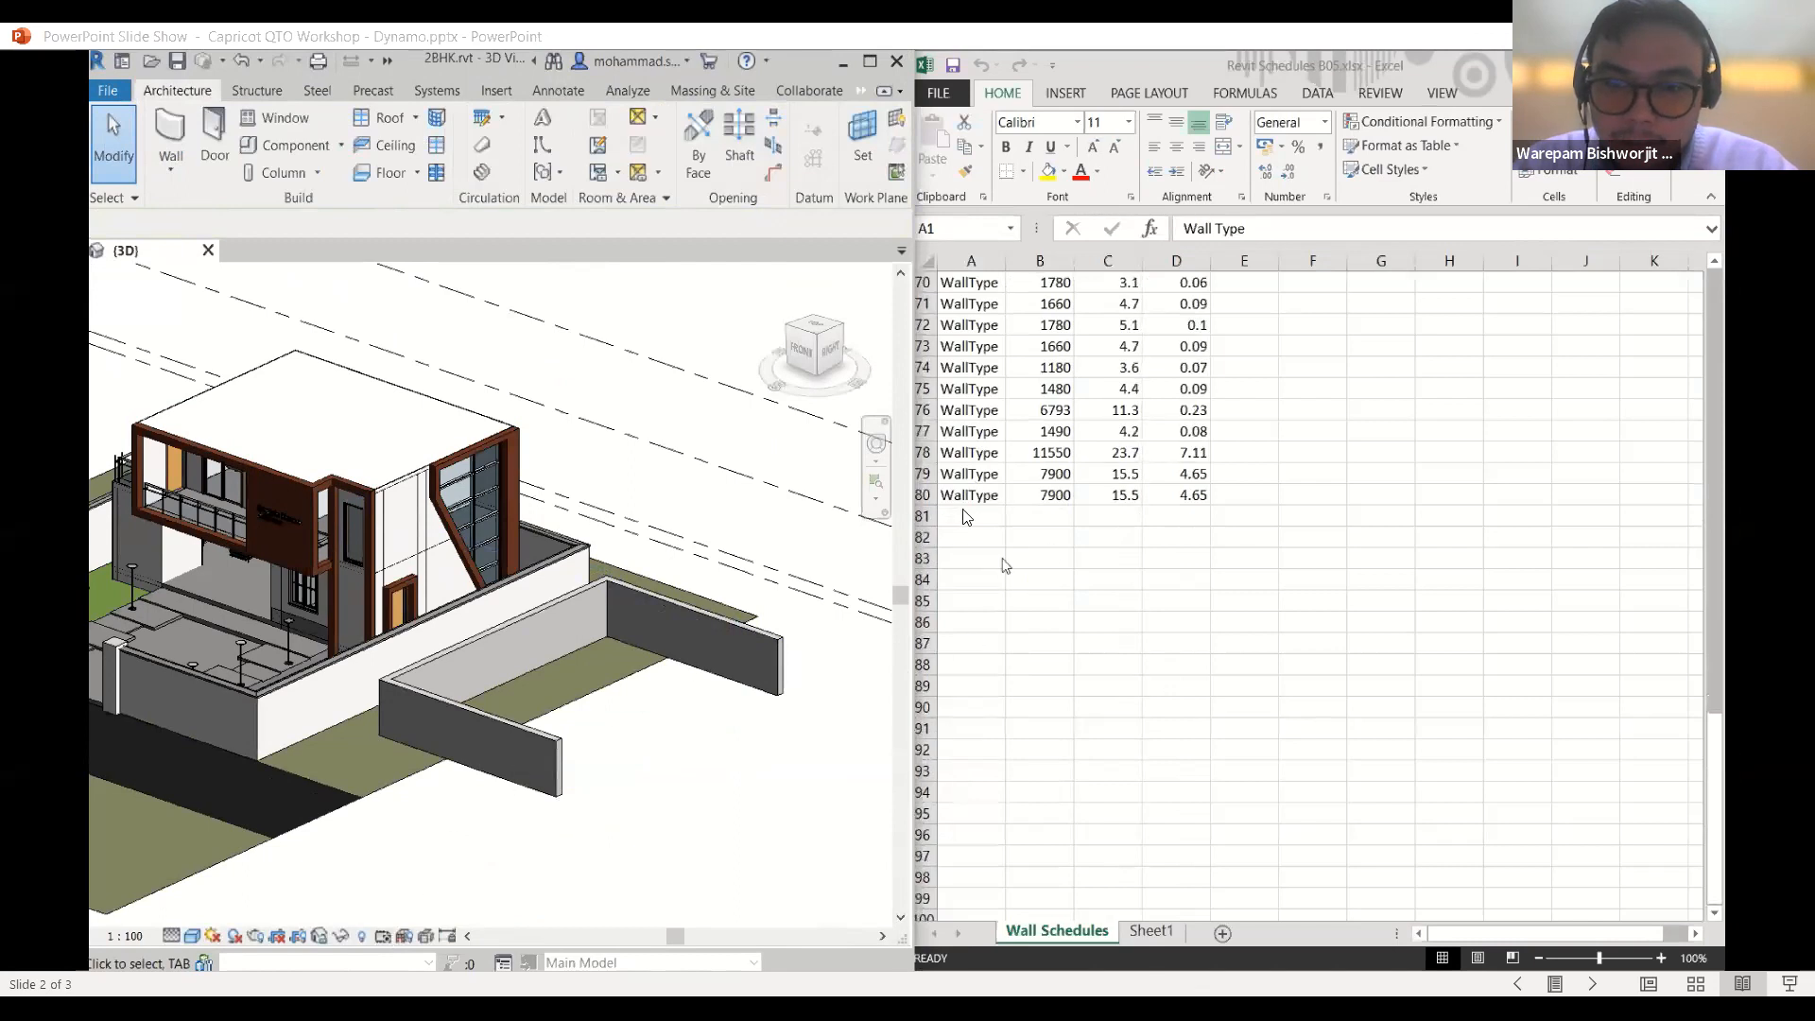
- Select the two remaining retaining walls beside the house and delete them
{"action": "left_click", "coordinate": [724, 627]}
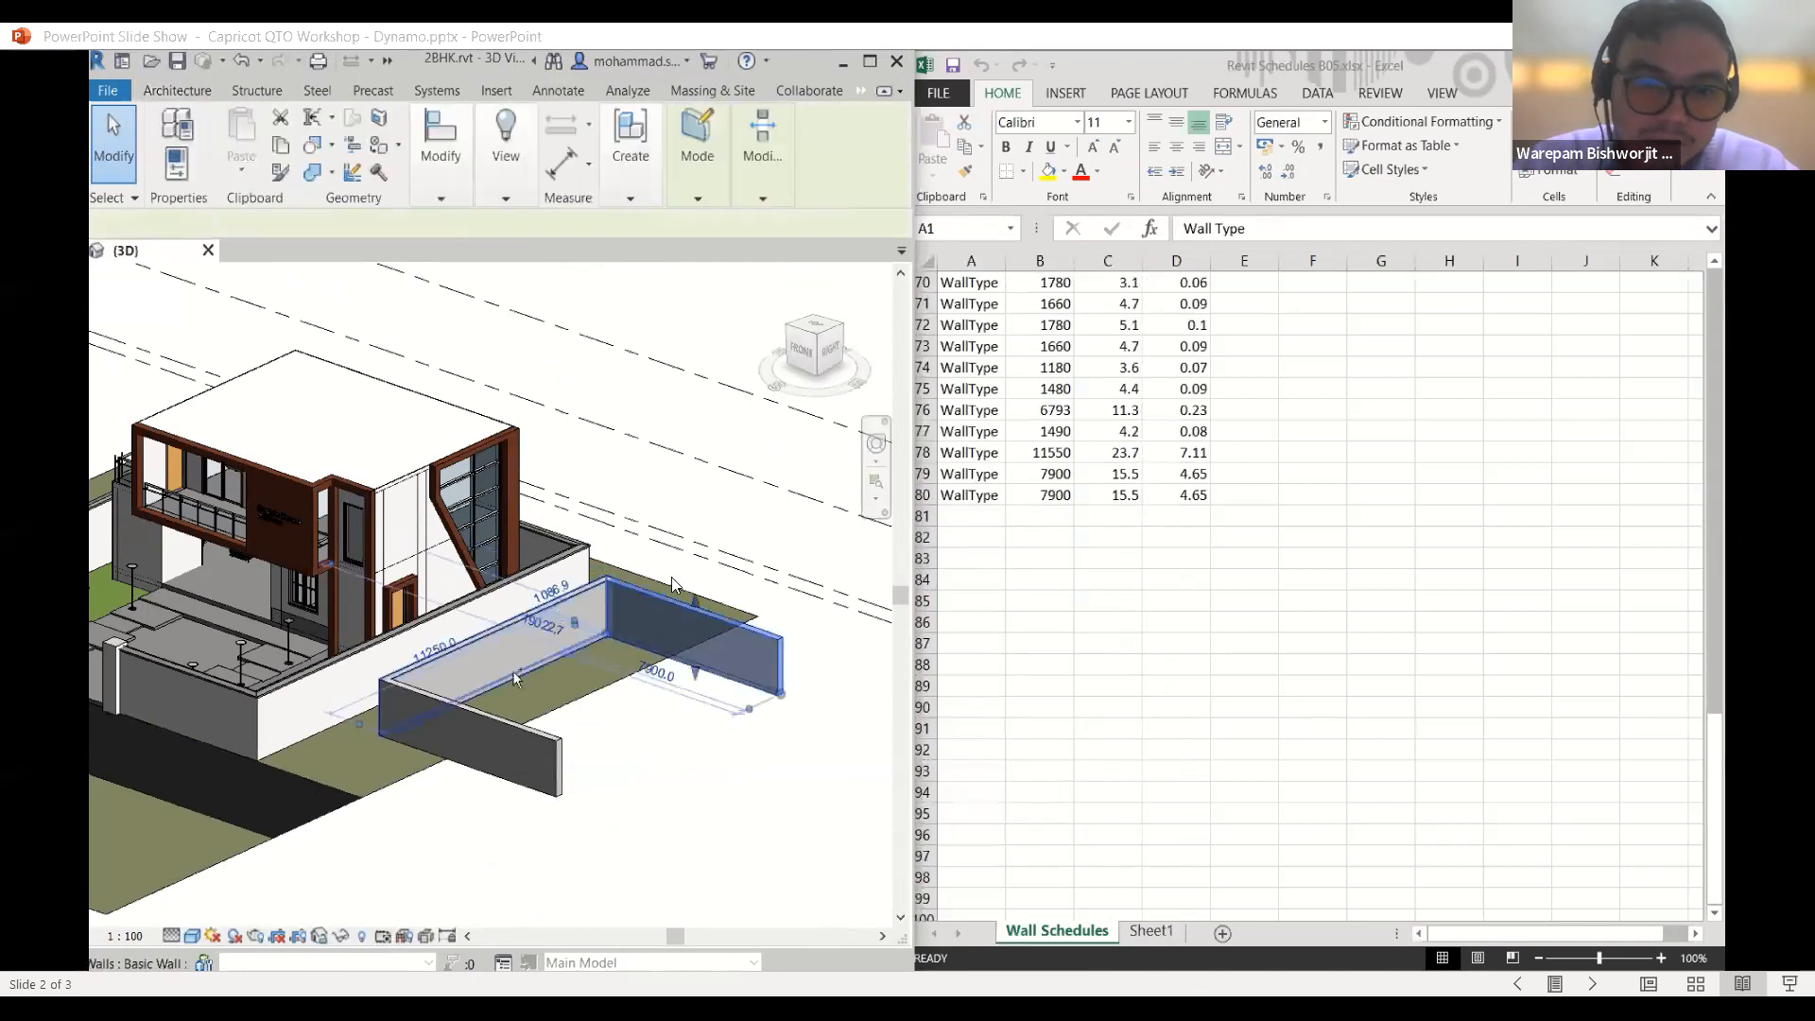
{"action": "left_click", "coordinate": [478, 727]}
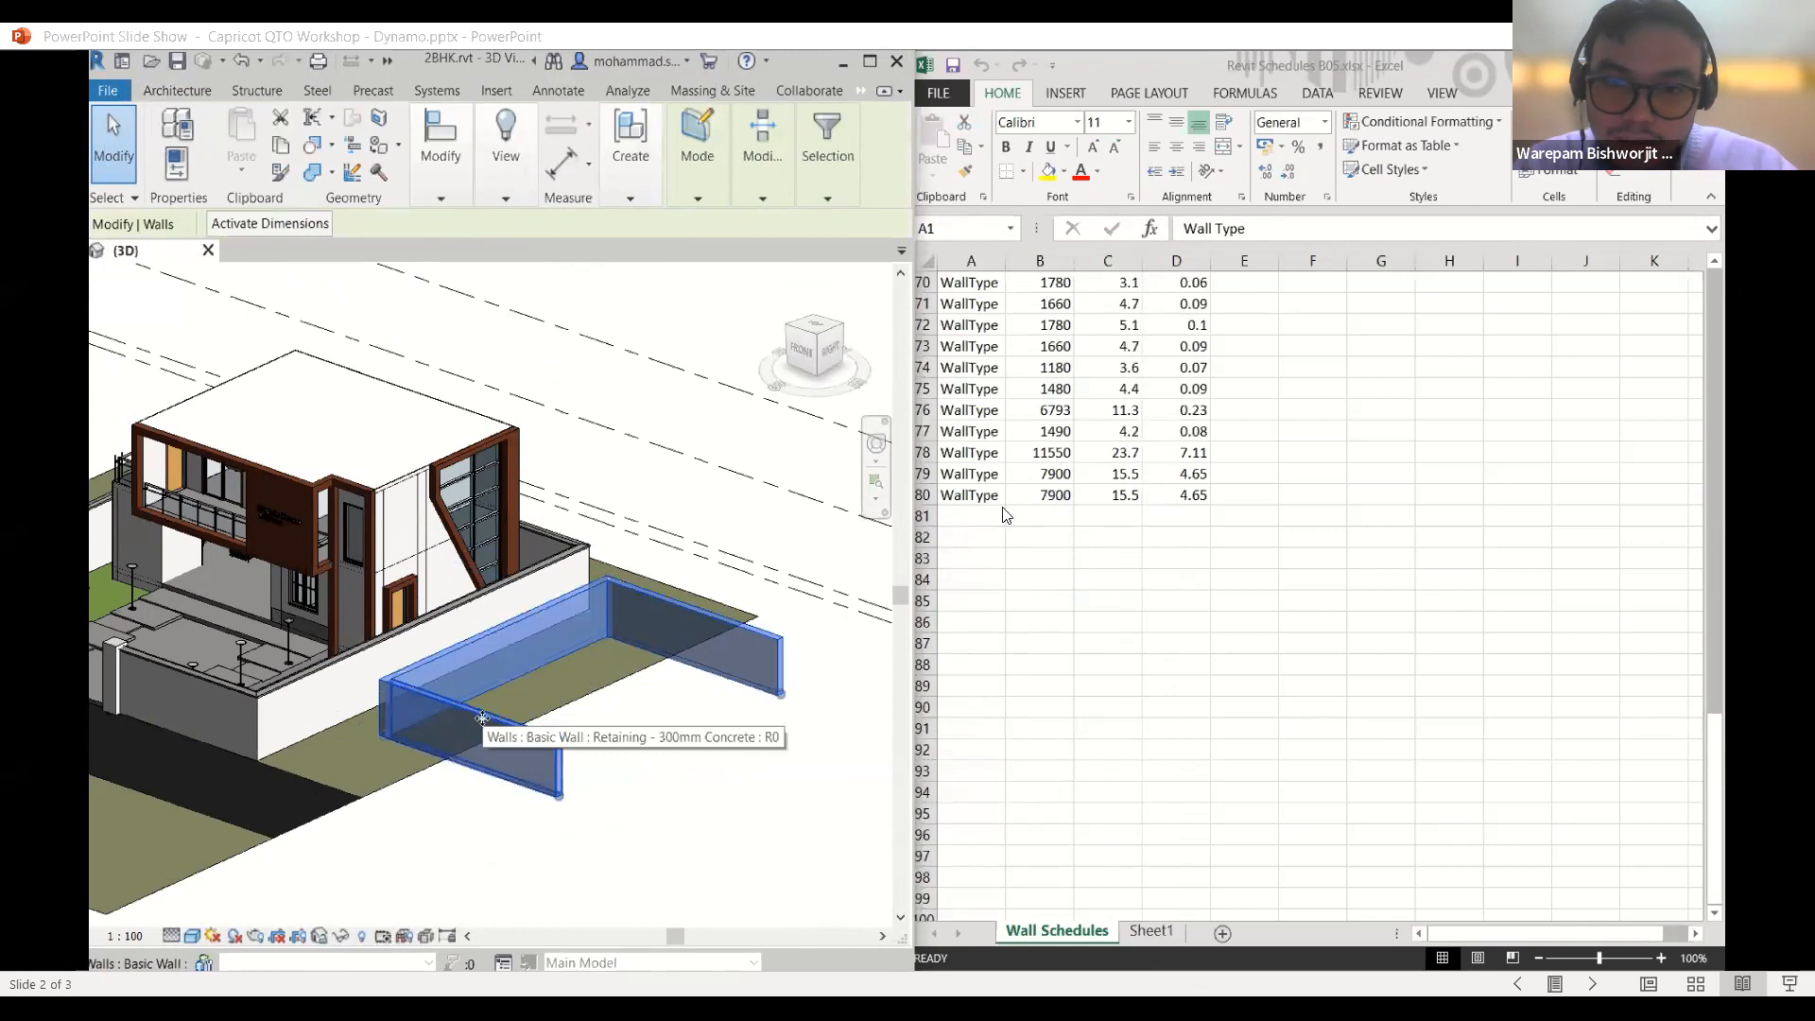
{"action": "key", "text": "Delete"}
{"action": "scroll", "coordinate": [1032, 746], "scroll_direction": "down", "scroll_amount": 20}
{"action": "scroll", "coordinate": [1021, 567], "scroll_direction": "up", "scroll_amount": 2}
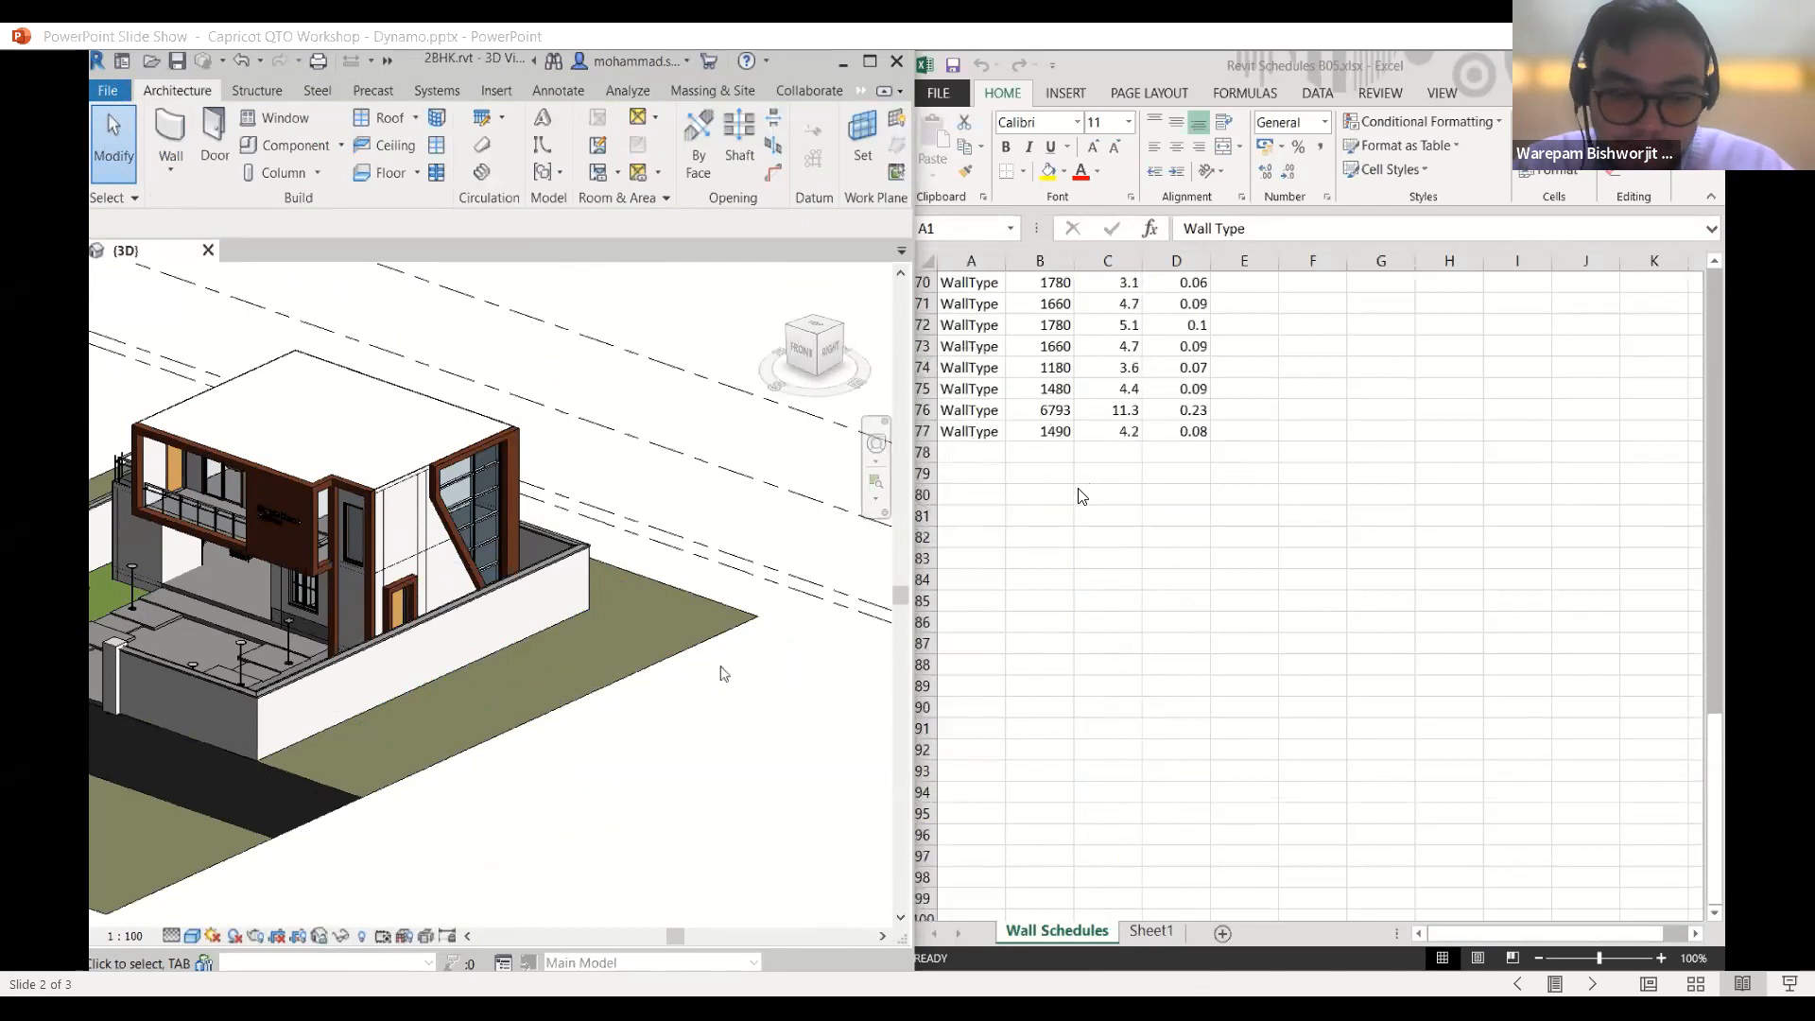
{"action": "scroll", "coordinate": [1085, 524], "scroll_direction": "up", "scroll_amount": 1}
{"action": "scroll", "coordinate": [1085, 525], "scroll_direction": "up", "scroll_amount": 6}
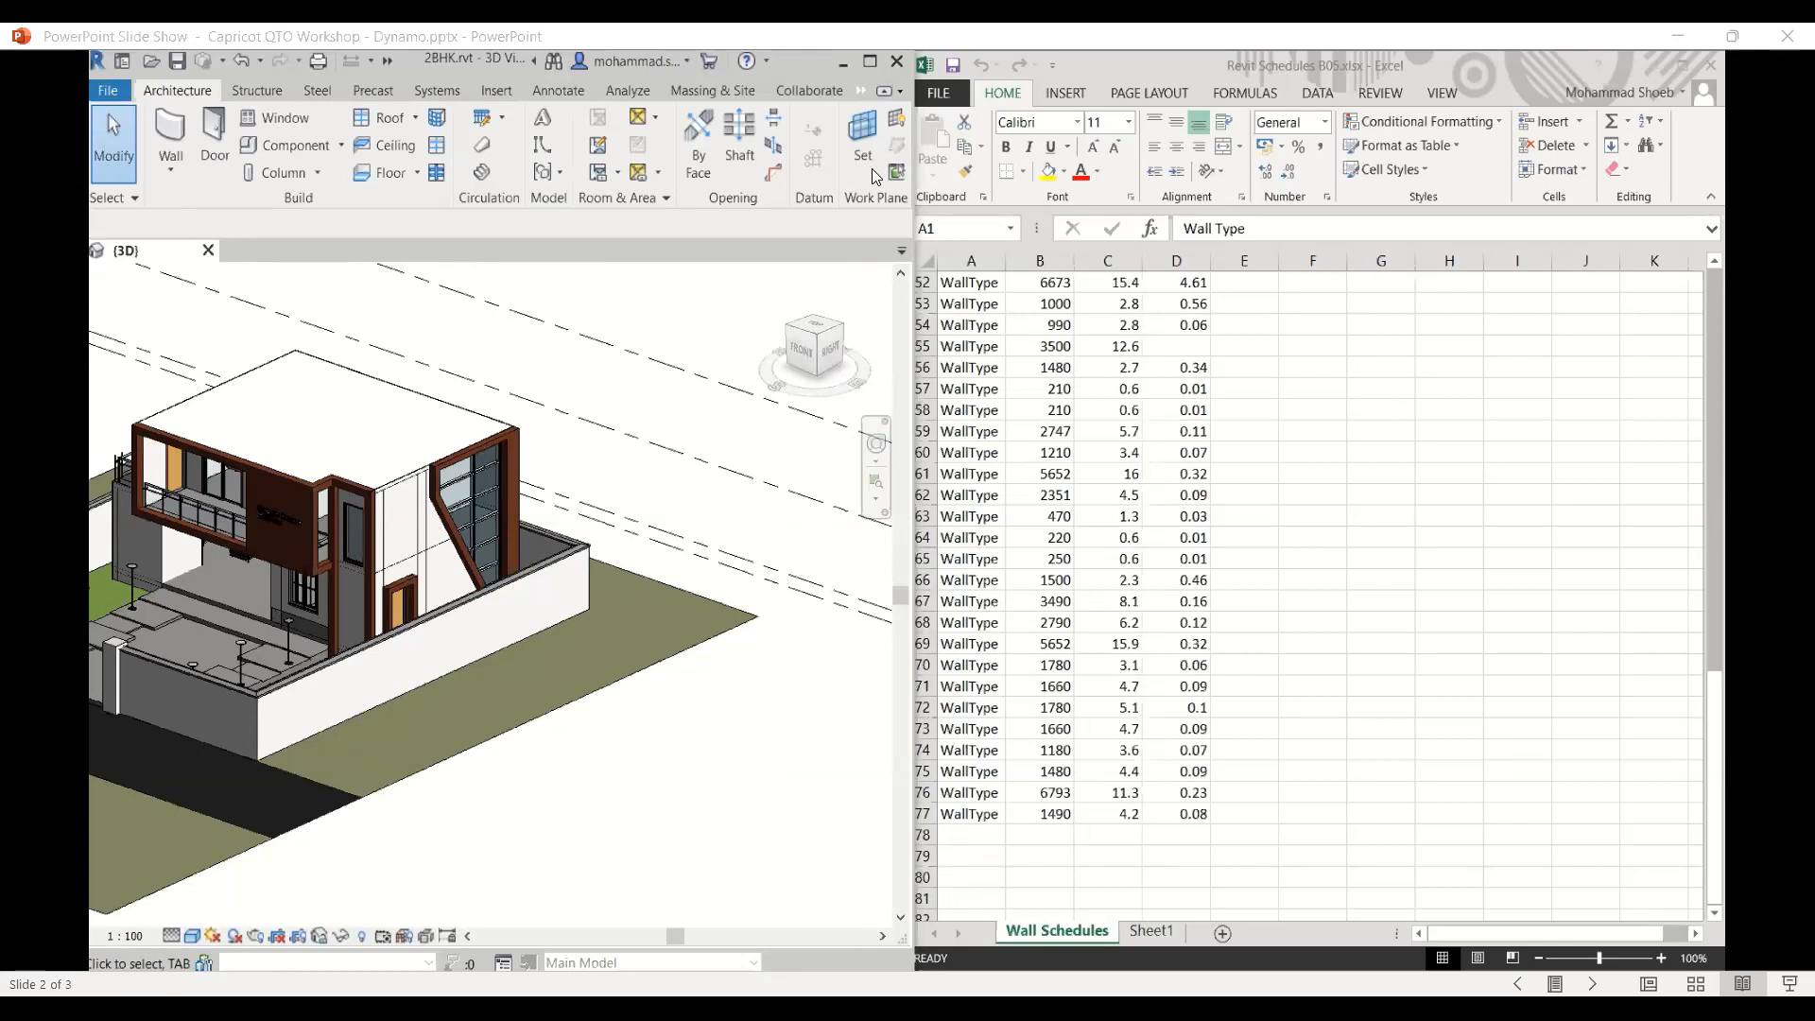
{"action": "left_click", "coordinate": [841, 328]}
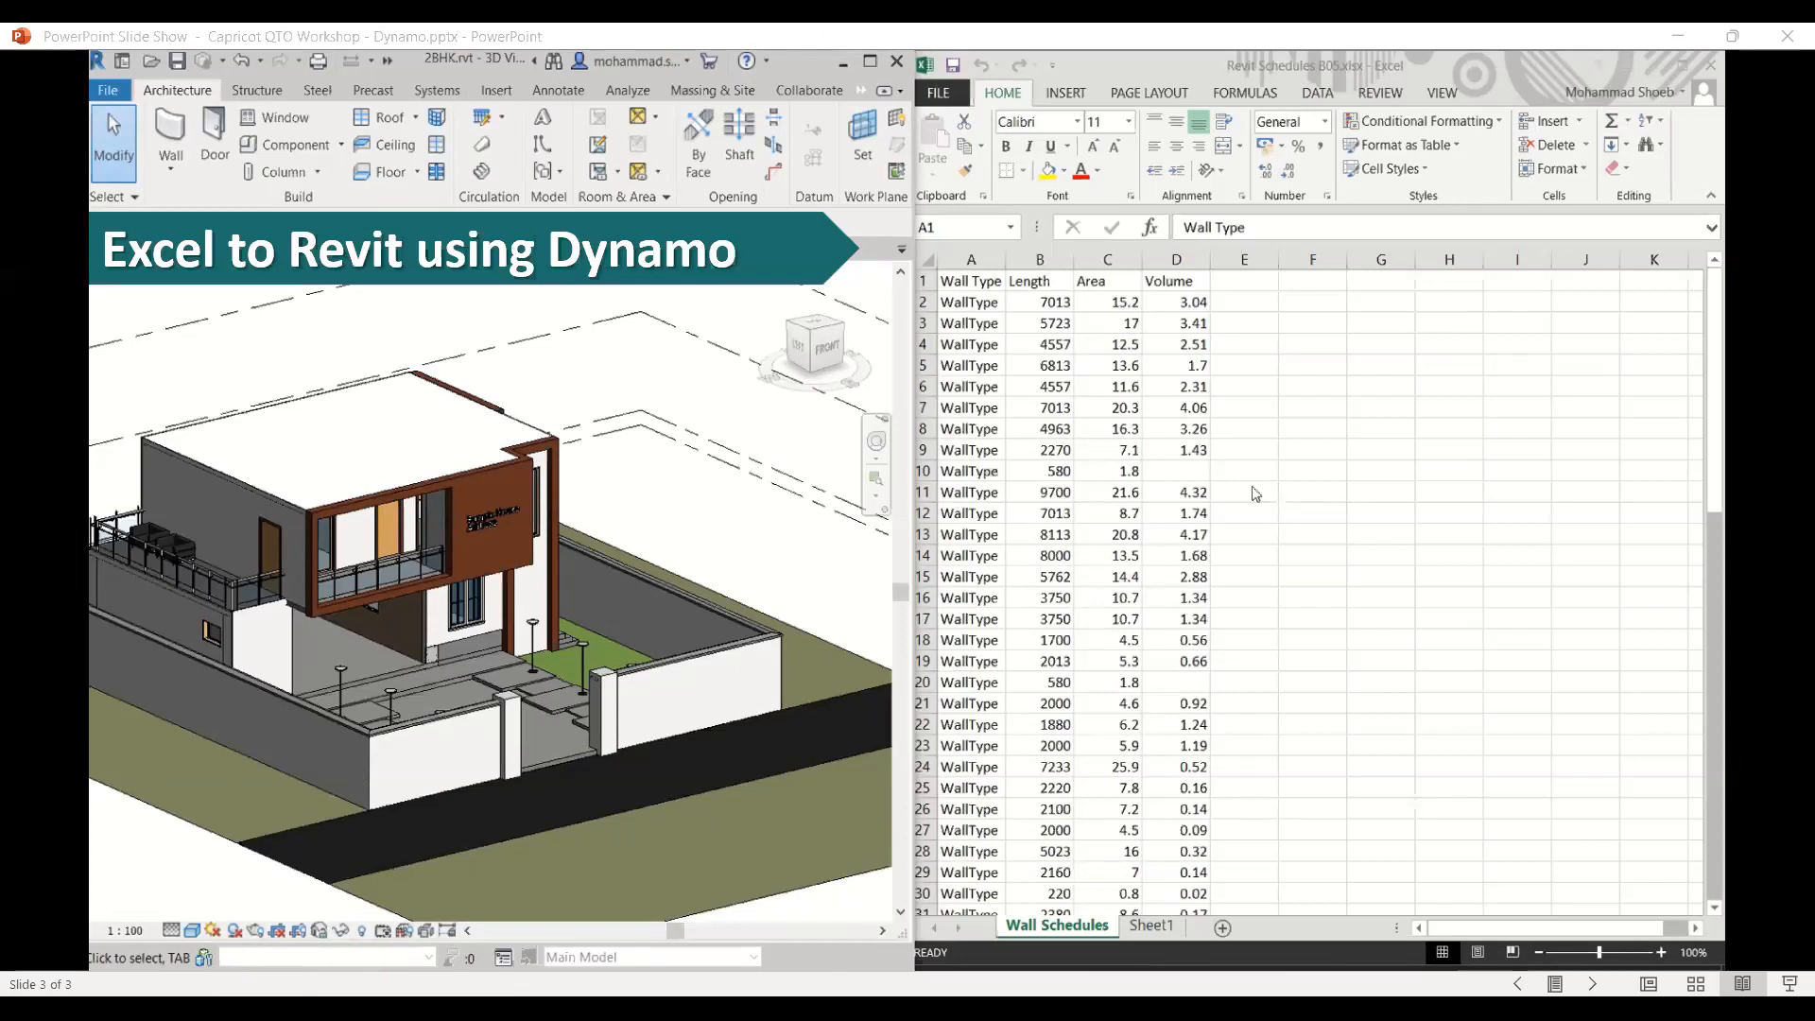
{"action": "left_click", "coordinate": [217, 788]}
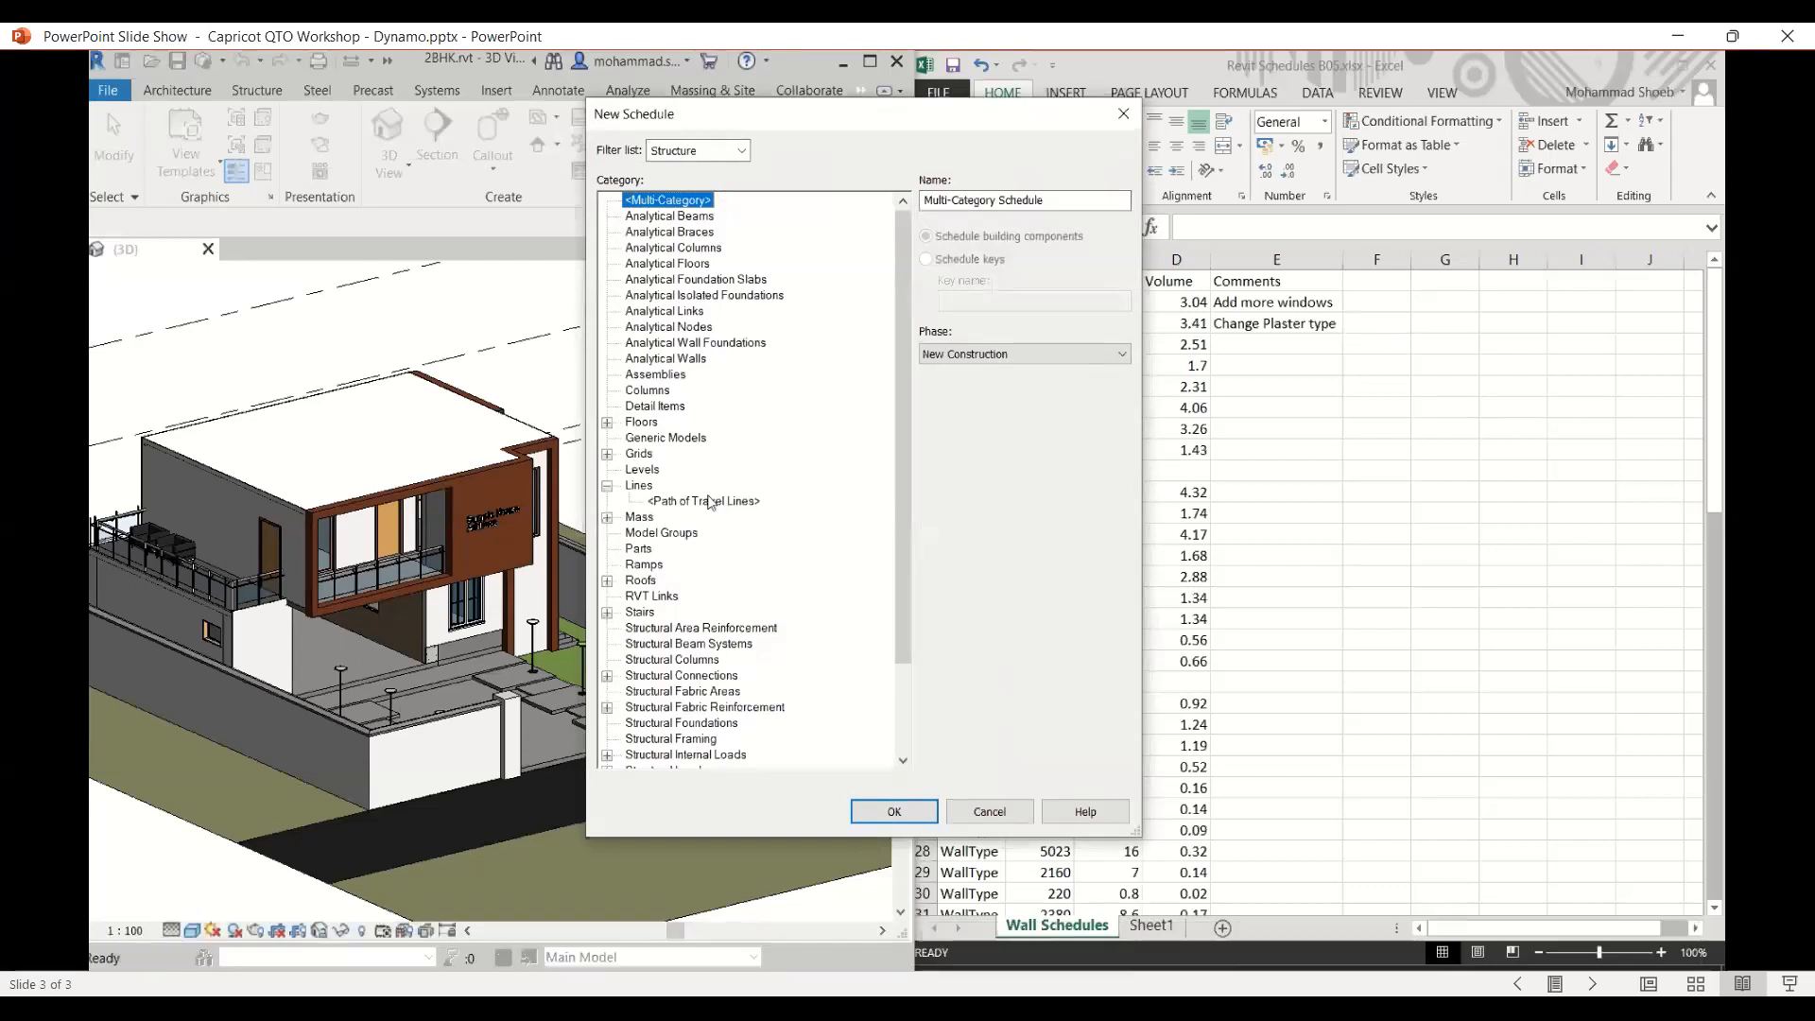
{"action": "left_click", "coordinate": [146, 951]}
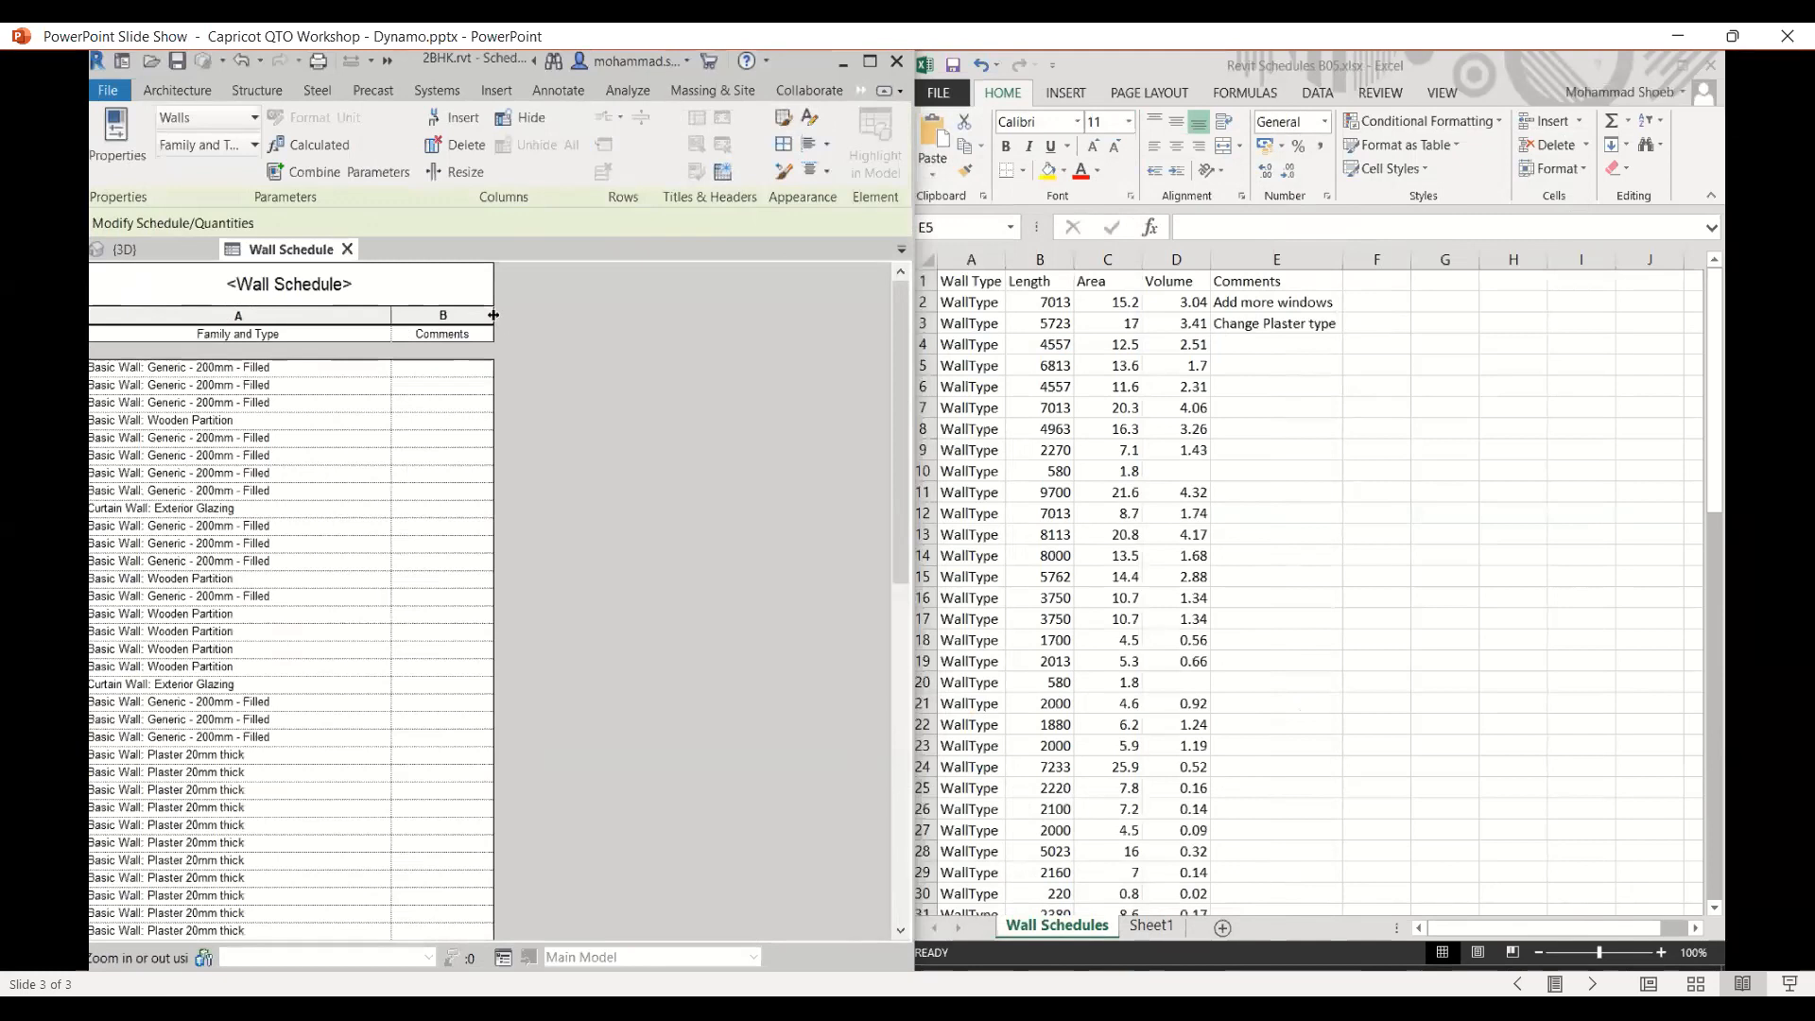
{"action": "mouse_move", "coordinate": [121, 921]}
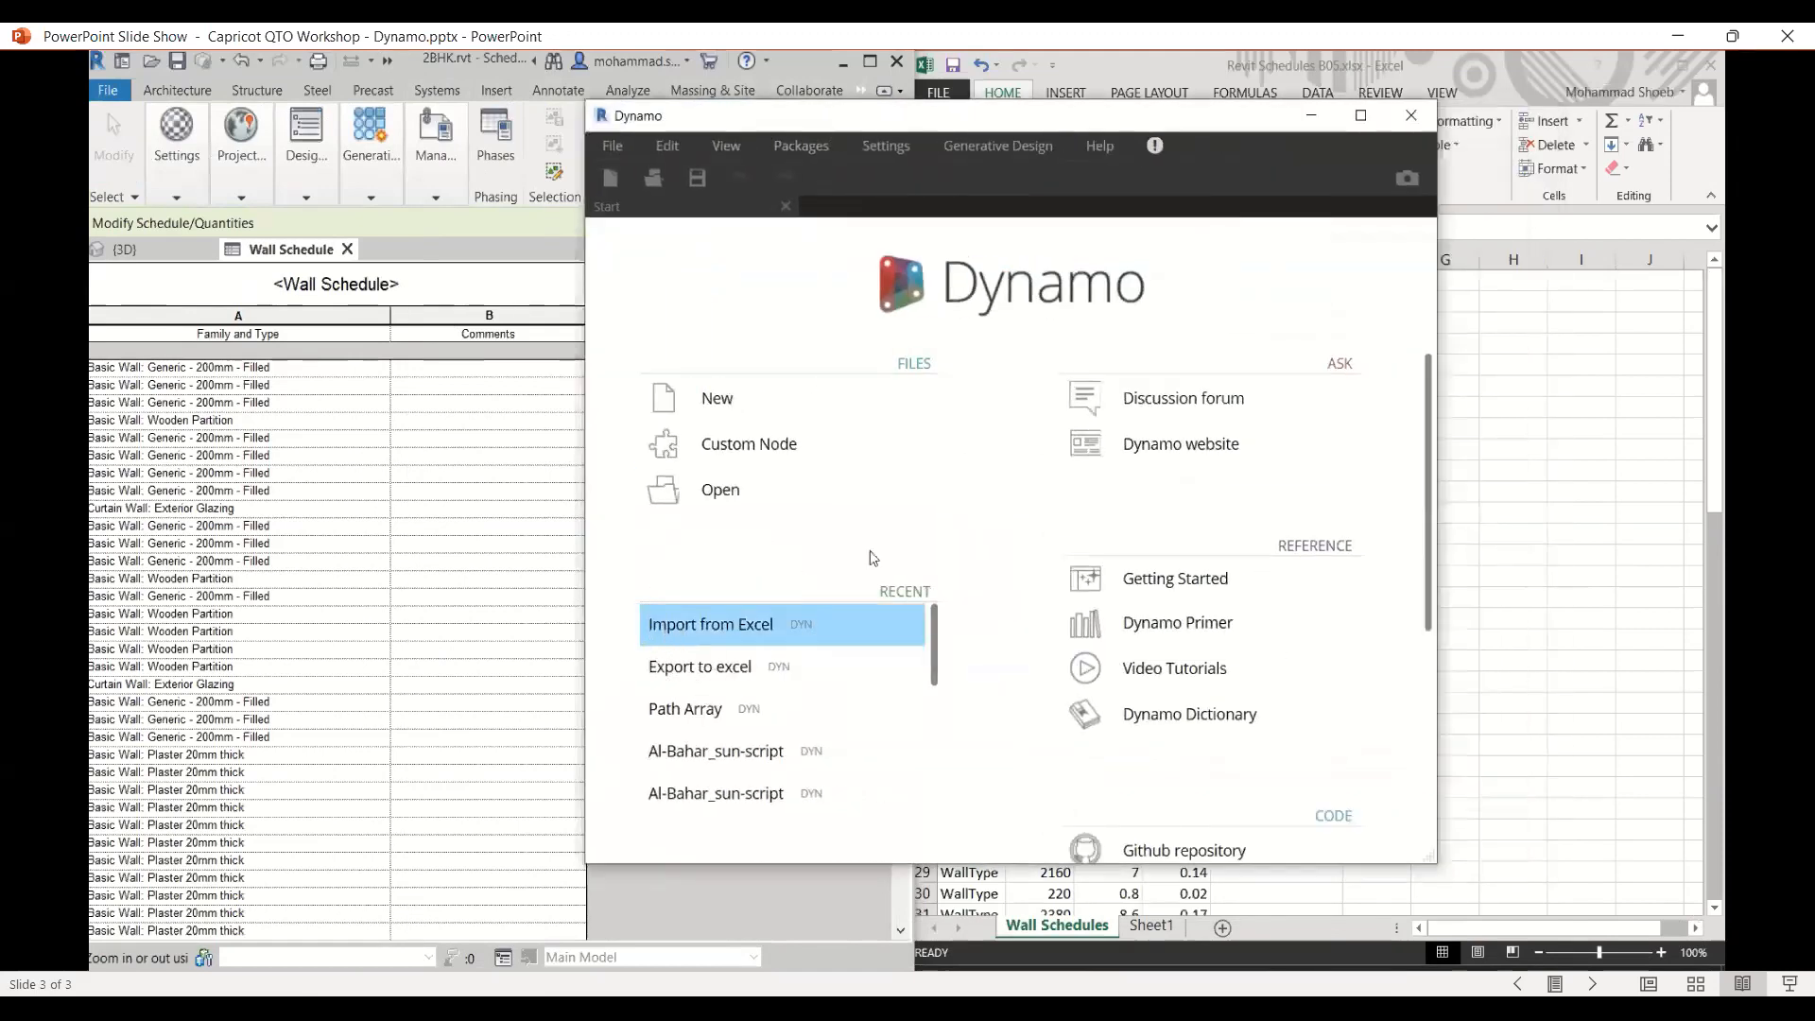
- Open the Import from Excel Dynamo graph and run it to write Excel comments into the wall schedule
{"action": "scroll", "coordinate": [907, 553], "scroll_direction": "down", "scroll_amount": 2}
{"action": "middle_click_drag", "start_coordinate": [955, 548], "coordinate": [1153, 564]}
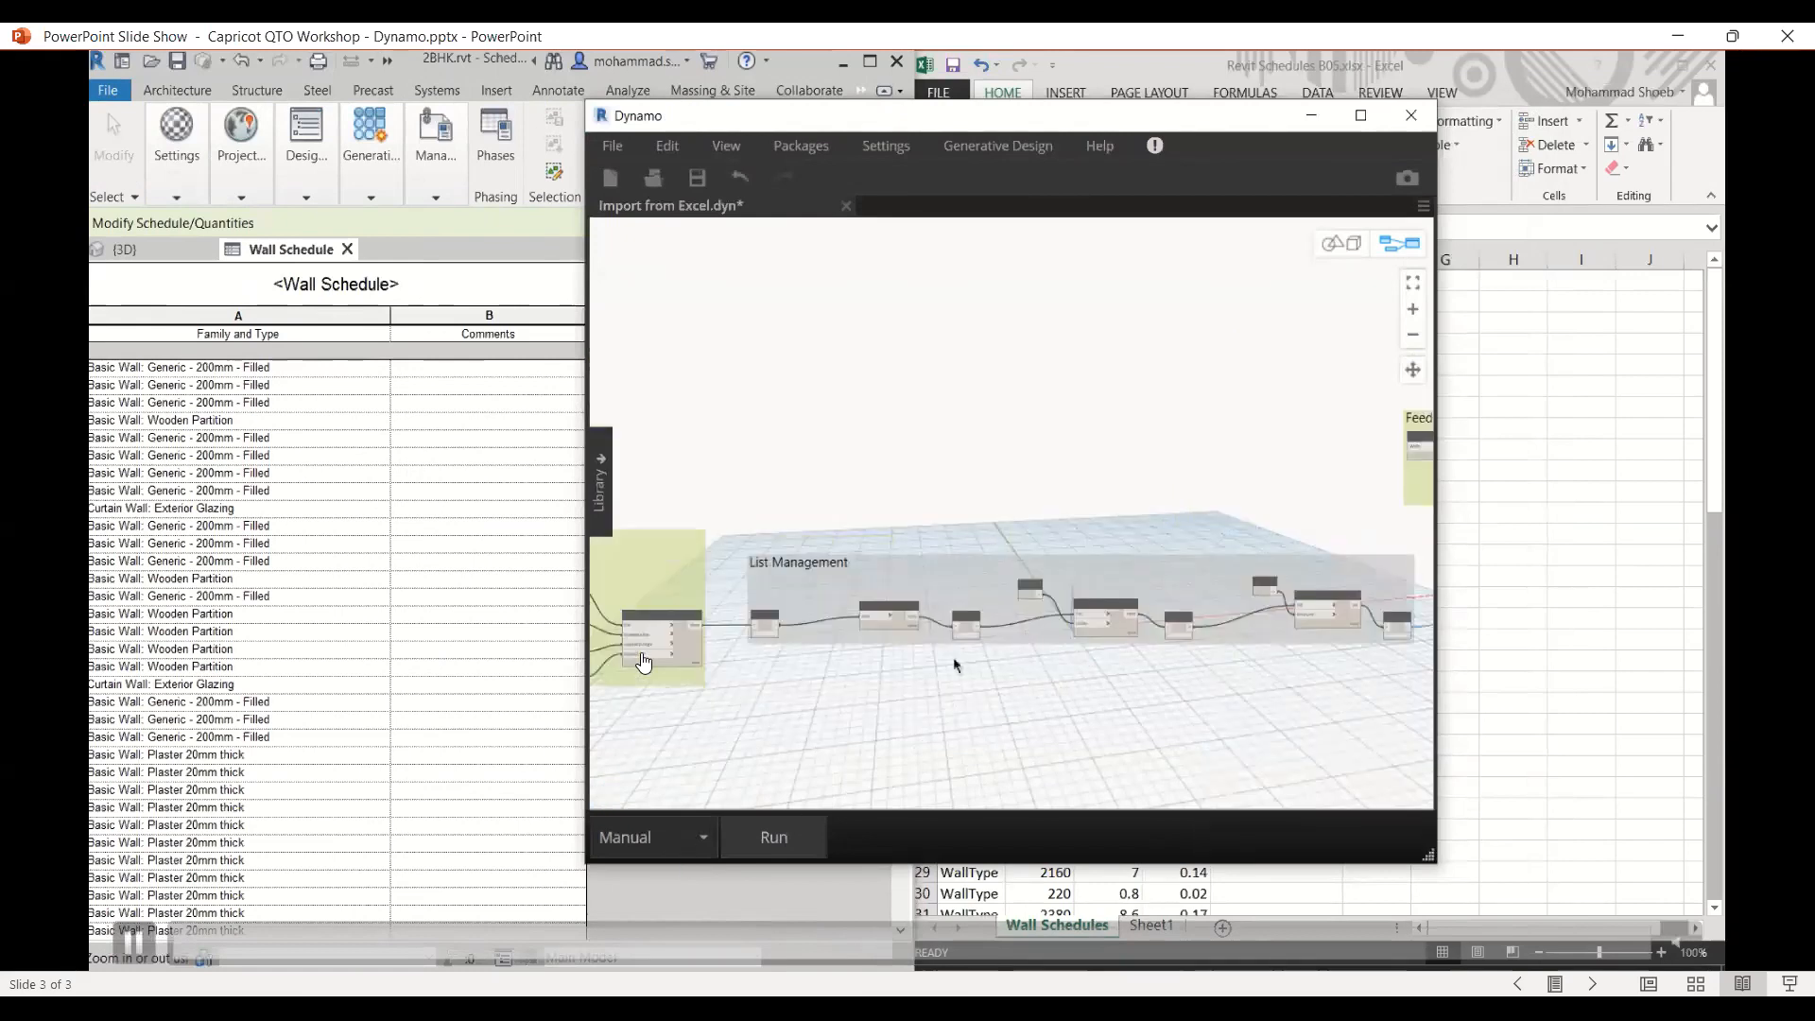
{"action": "left_click", "coordinate": [135, 955]}
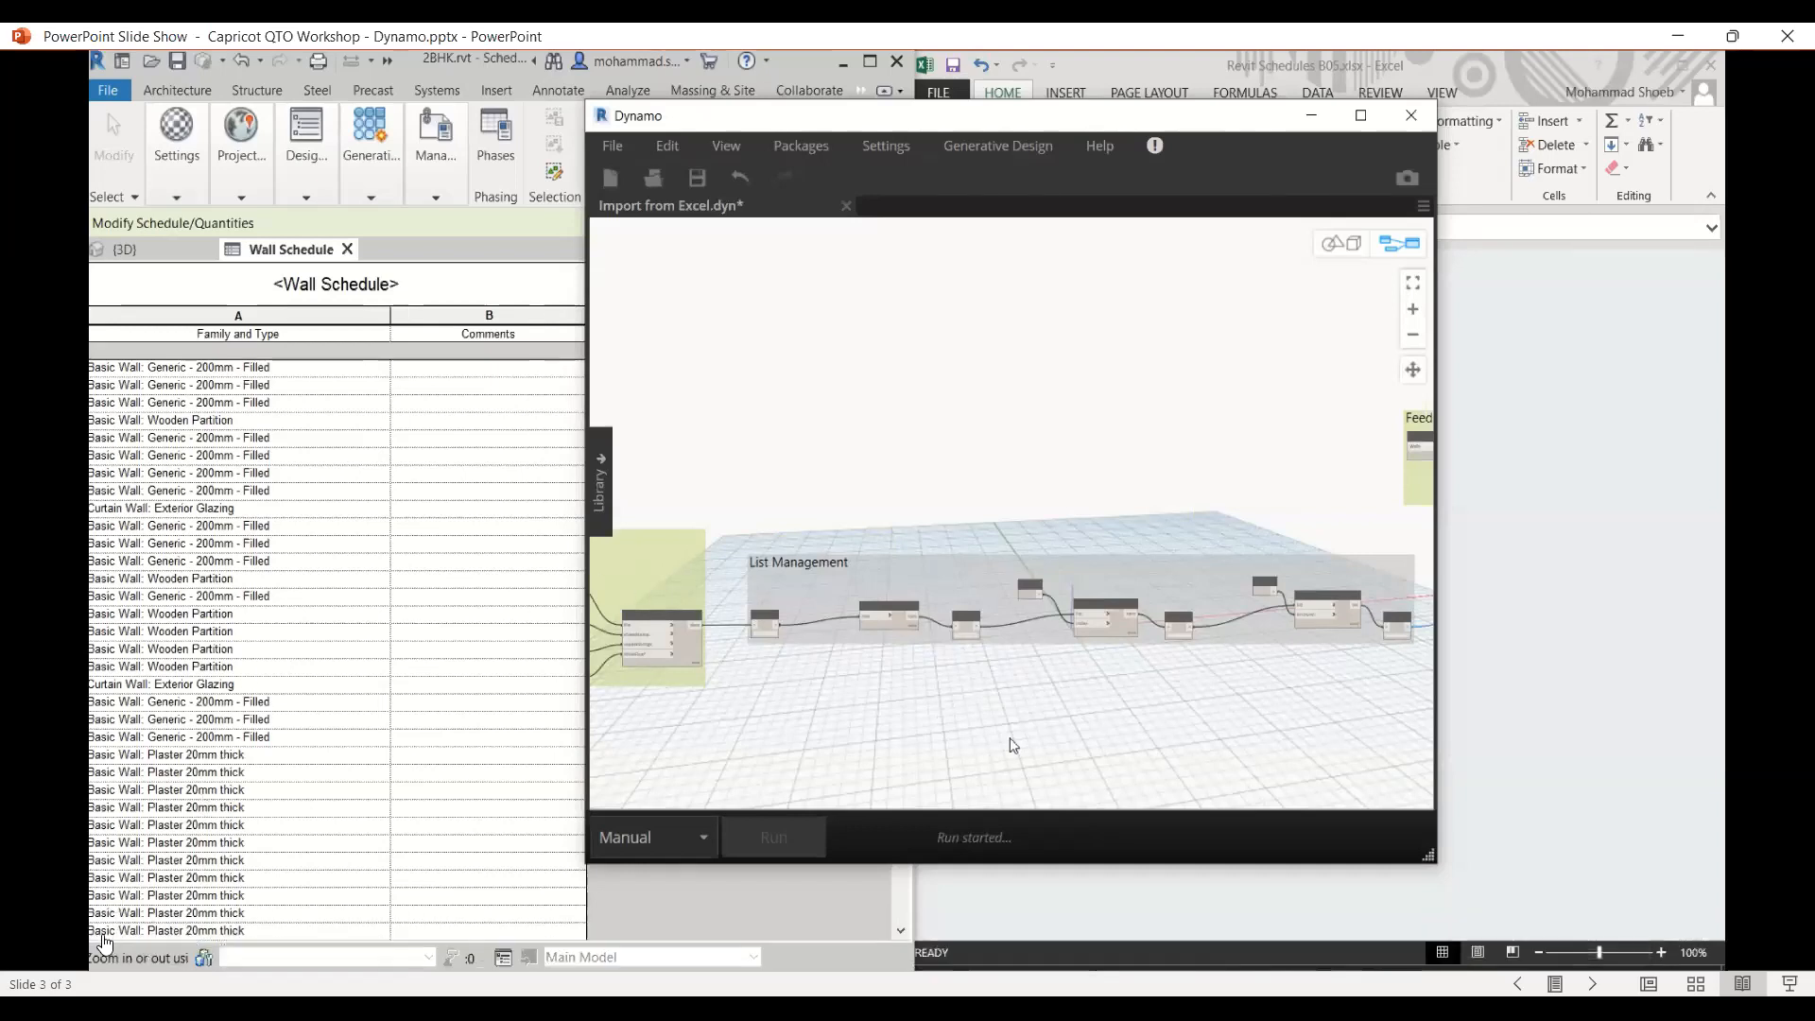
{"action": "left_click", "coordinate": [134, 940]}
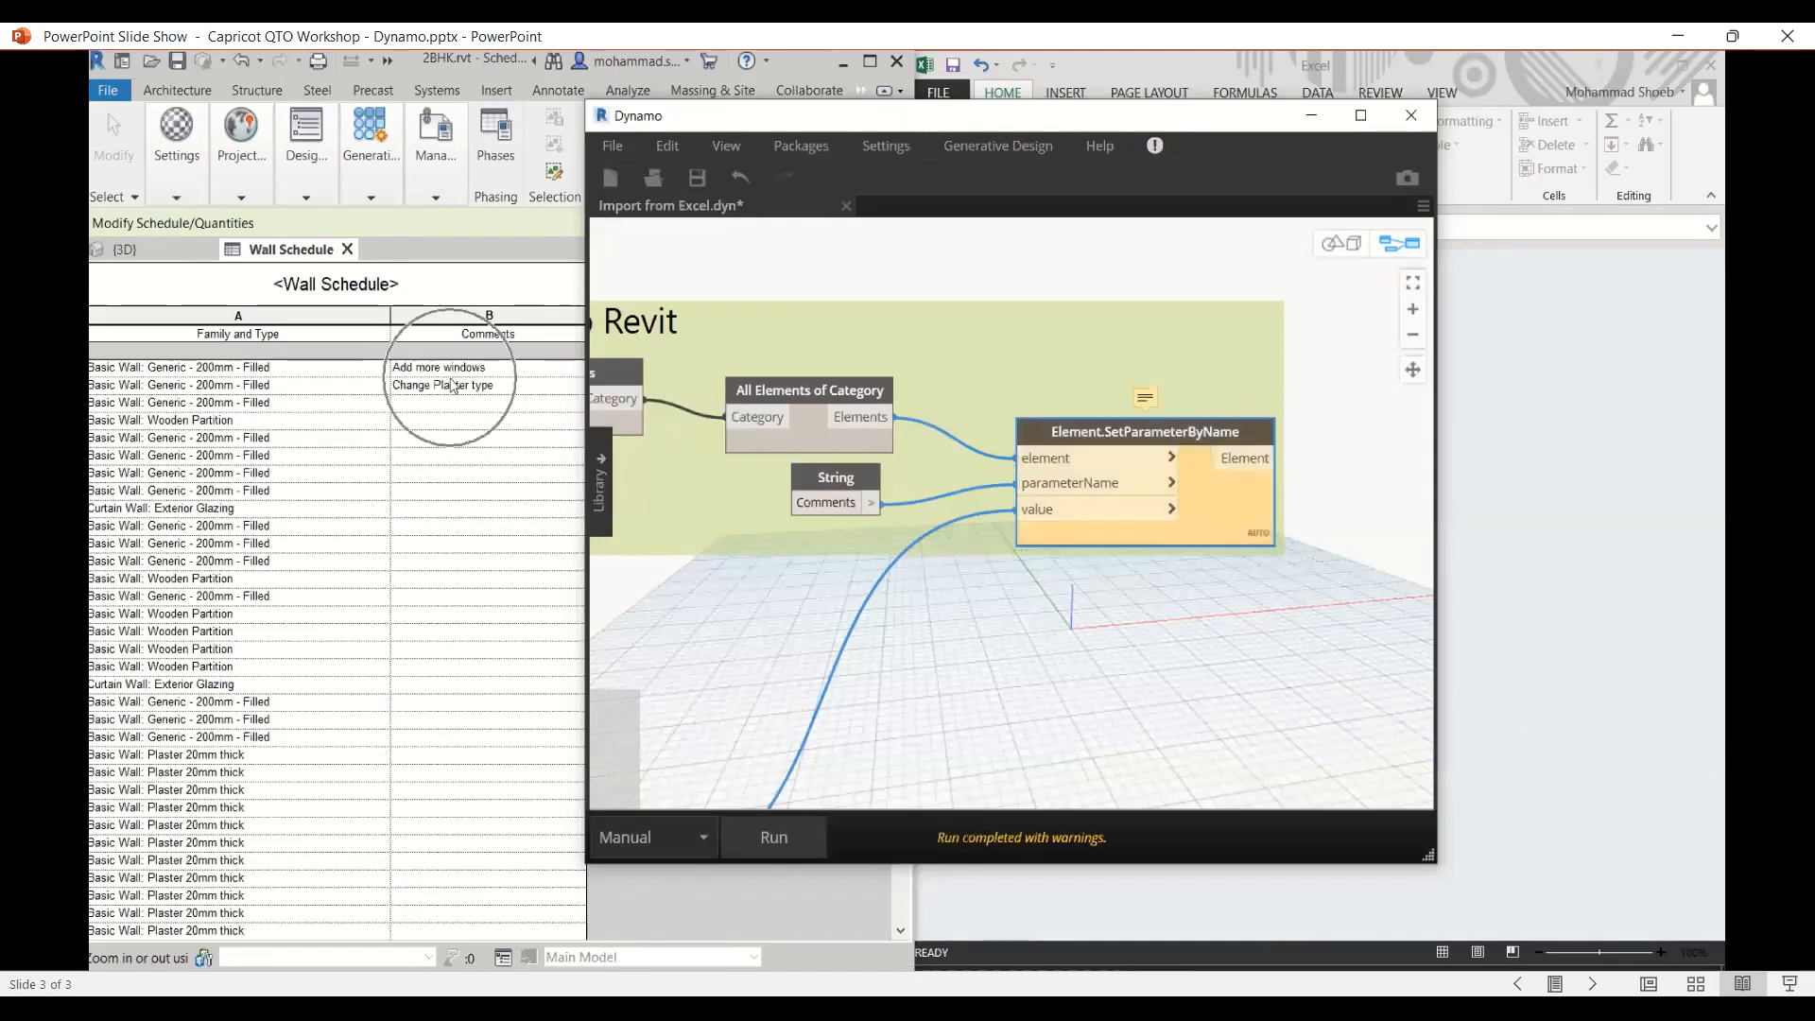
- Switch the Dynamo graph's run mode to Automatic
{"action": "left_click", "coordinate": [131, 945]}
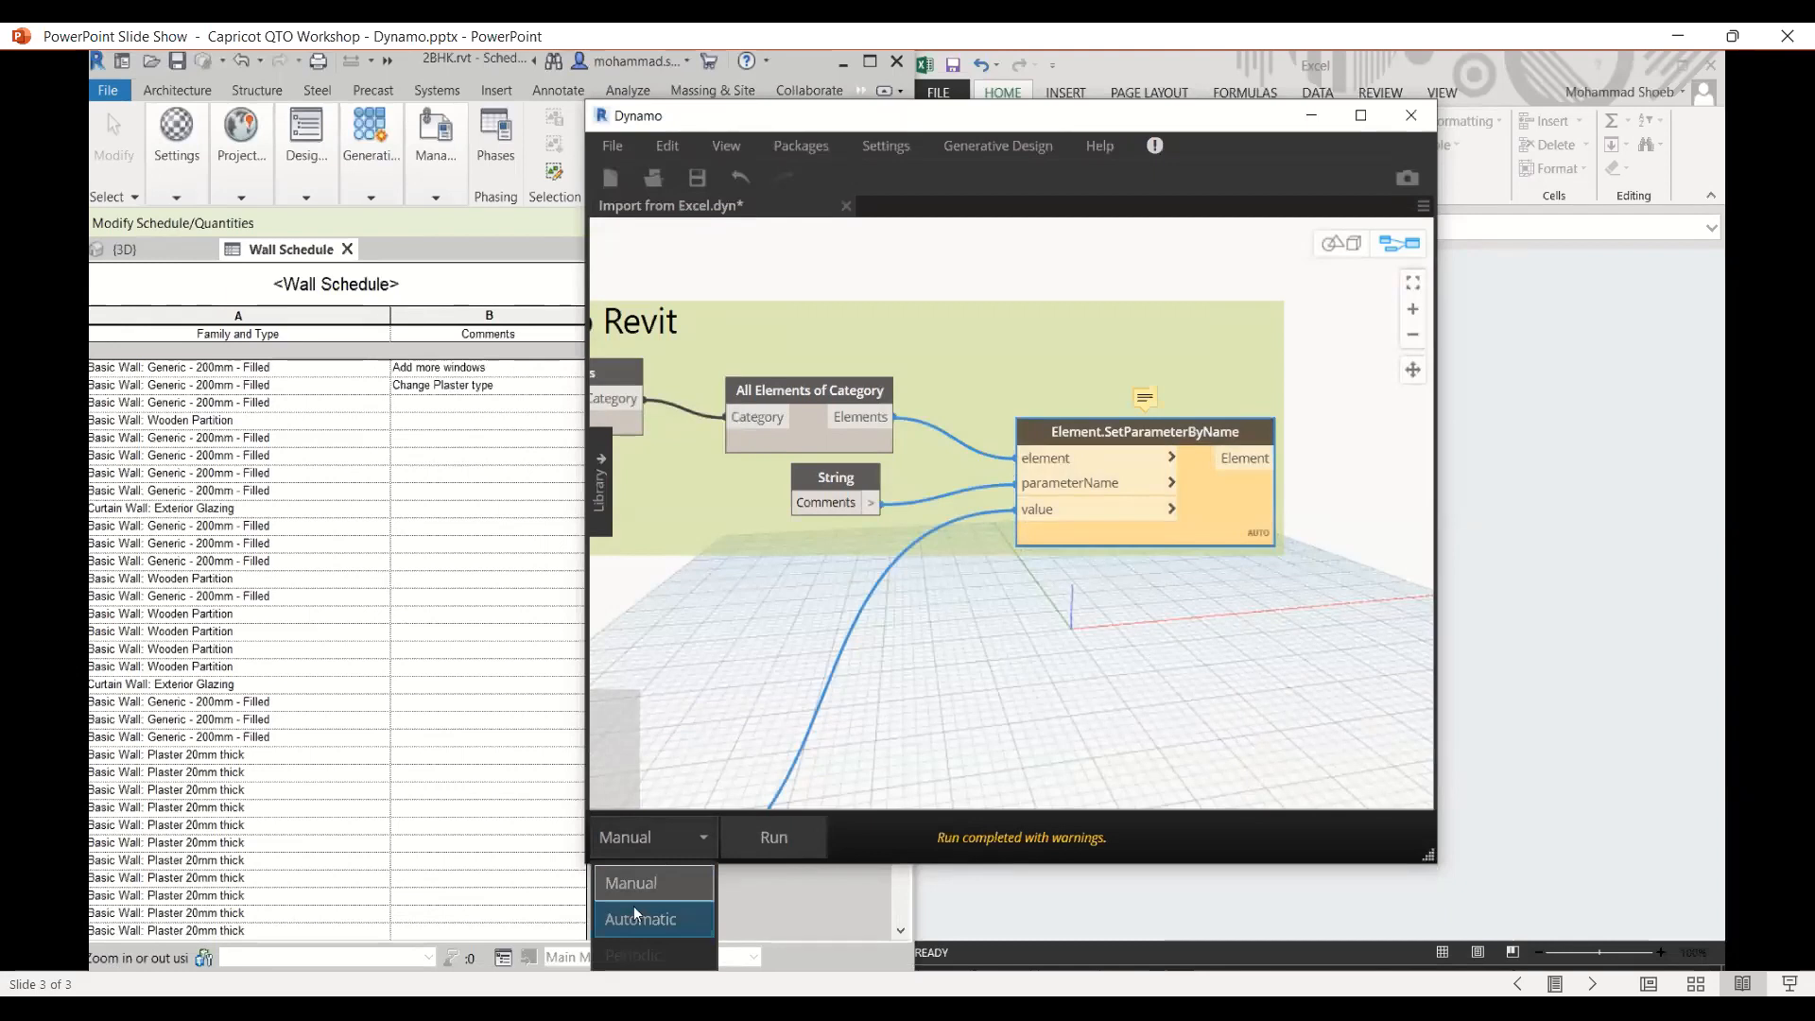
{"action": "left_click", "coordinate": [133, 942]}
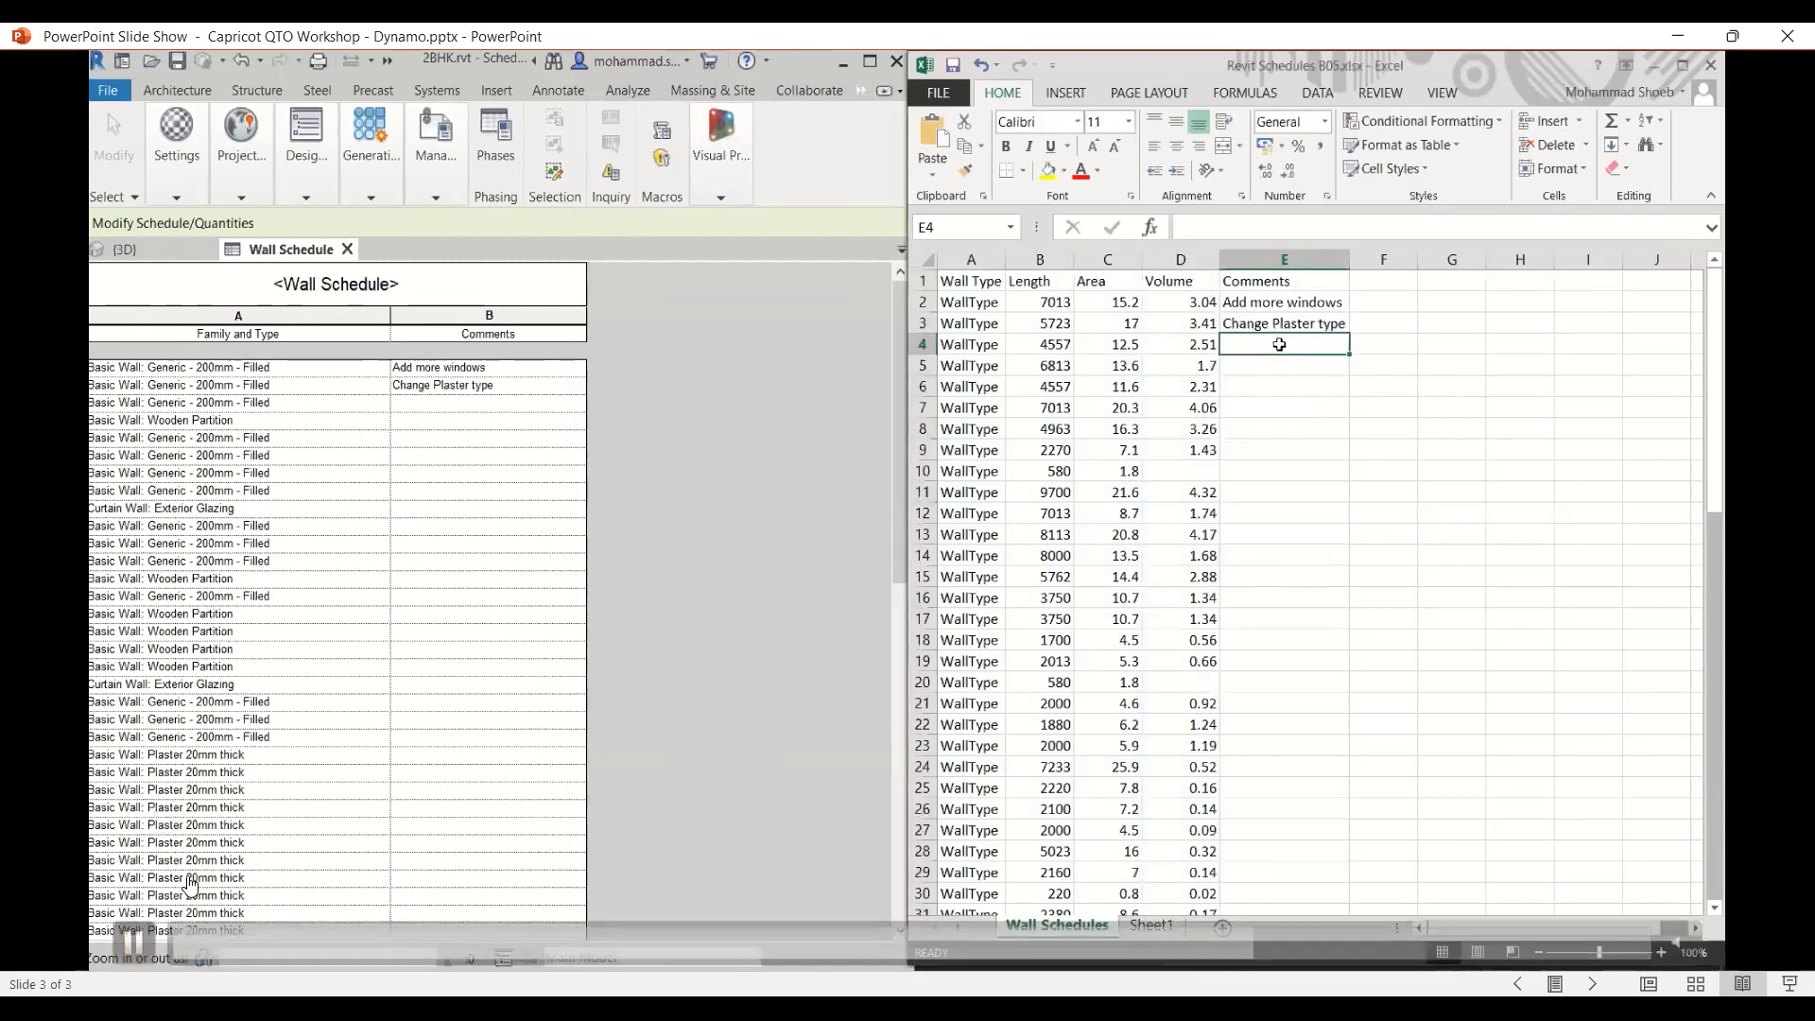
{"action": "left_click", "coordinate": [132, 943]}
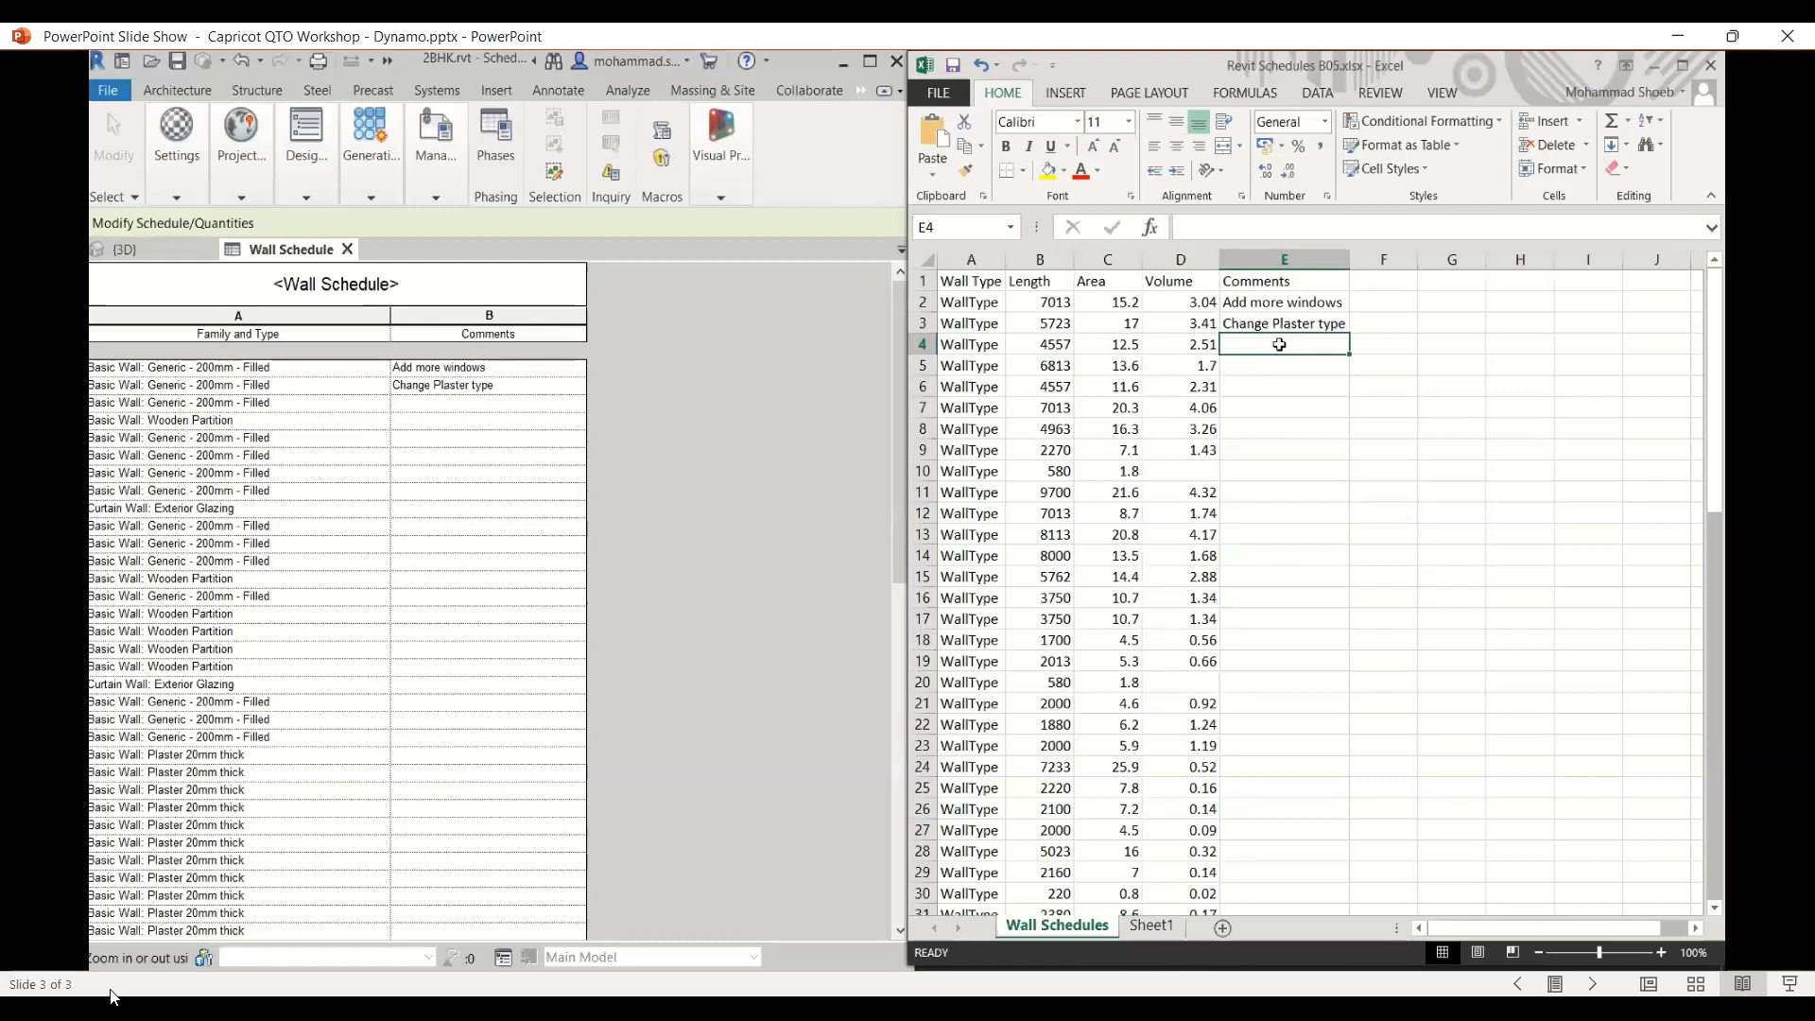
{"action": "mouse_move", "coordinate": [156, 950]}
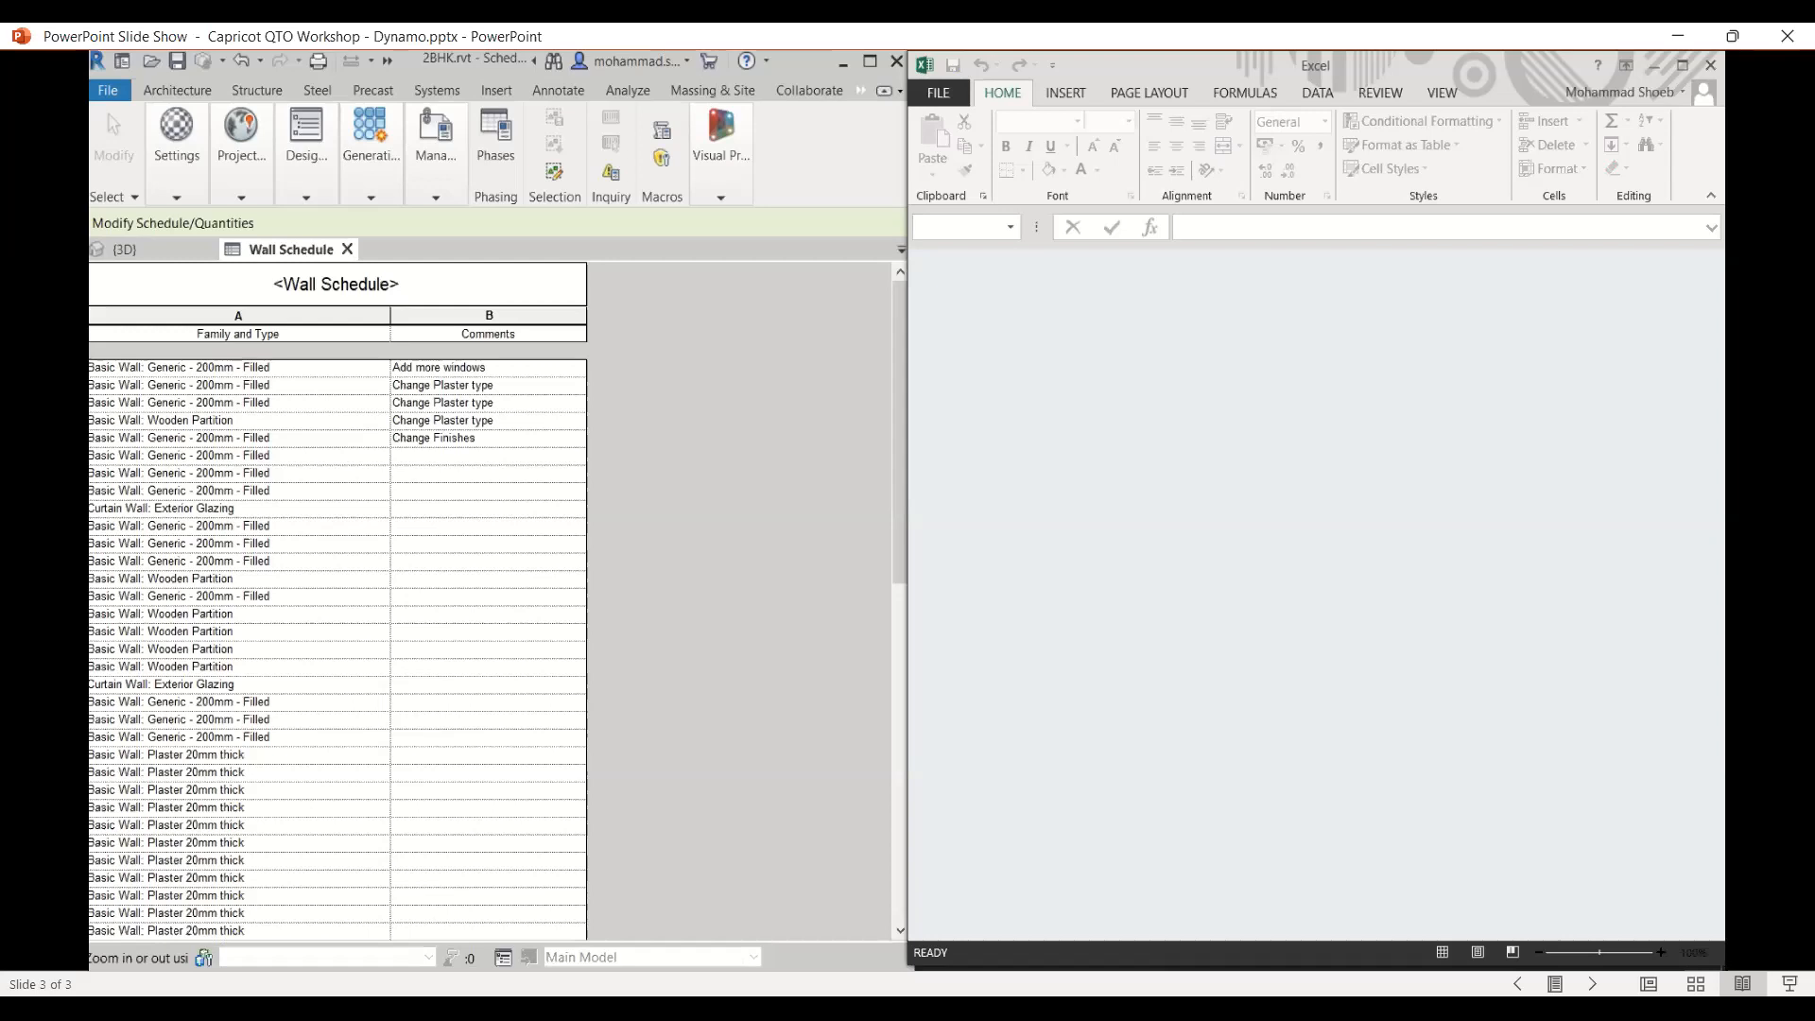
- Enter Change Plaster type, Change Finishes and Check SHGC for glass comments in the Excel Comments column
{"action": "mouse_move", "coordinate": [333, 883]}
{"action": "left_click", "coordinate": [135, 939]}
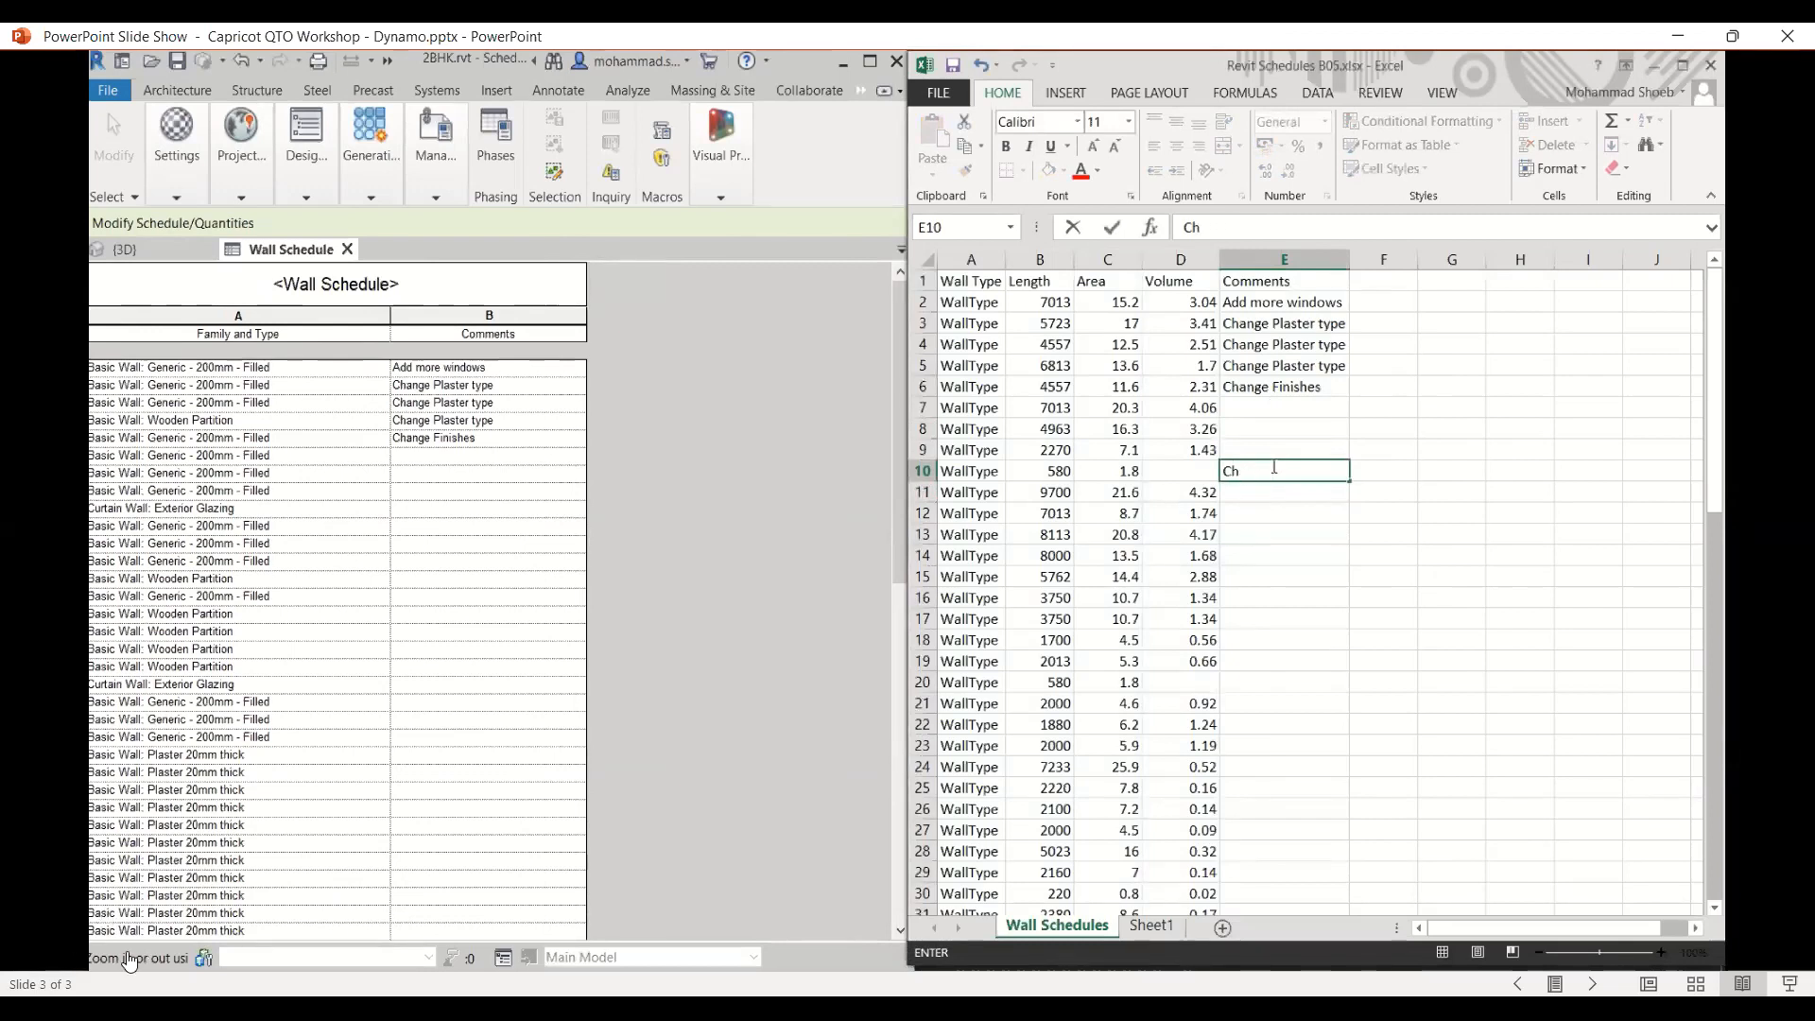
{"action": "mouse_move", "coordinate": [154, 948]}
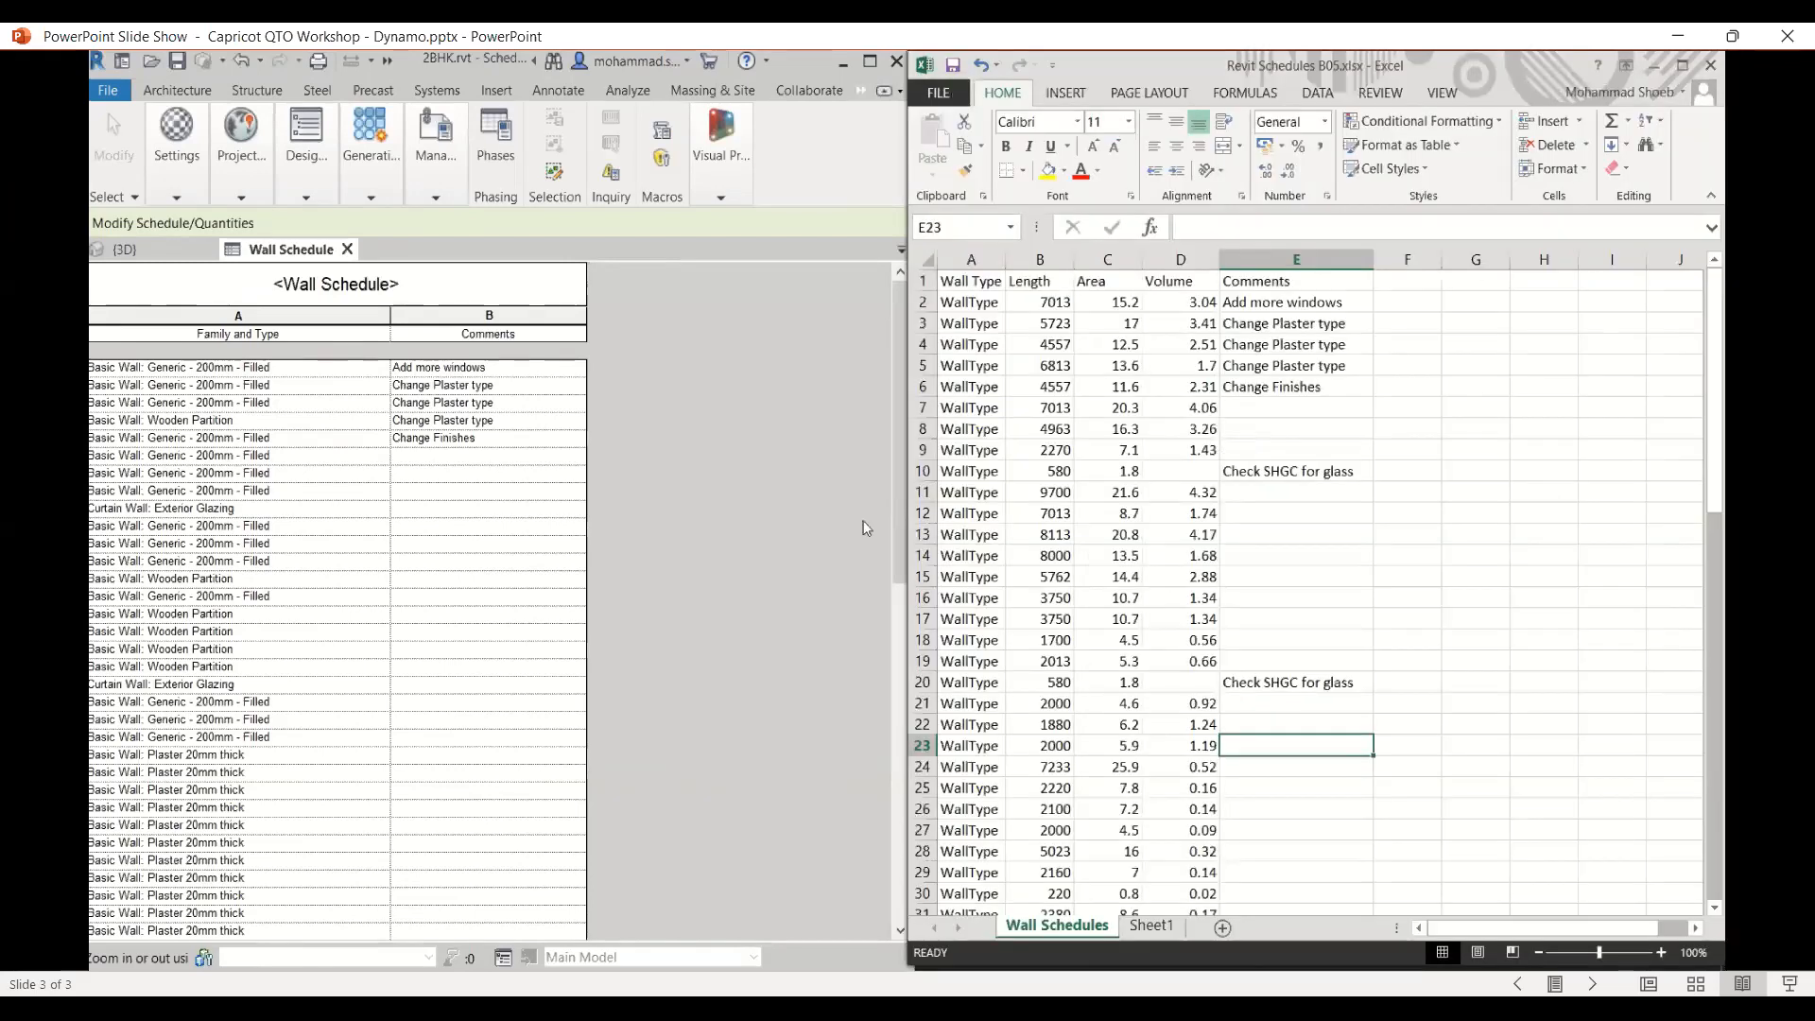
{"action": "left_click", "coordinate": [130, 944]}
{"action": "left_click", "coordinate": [131, 943]}
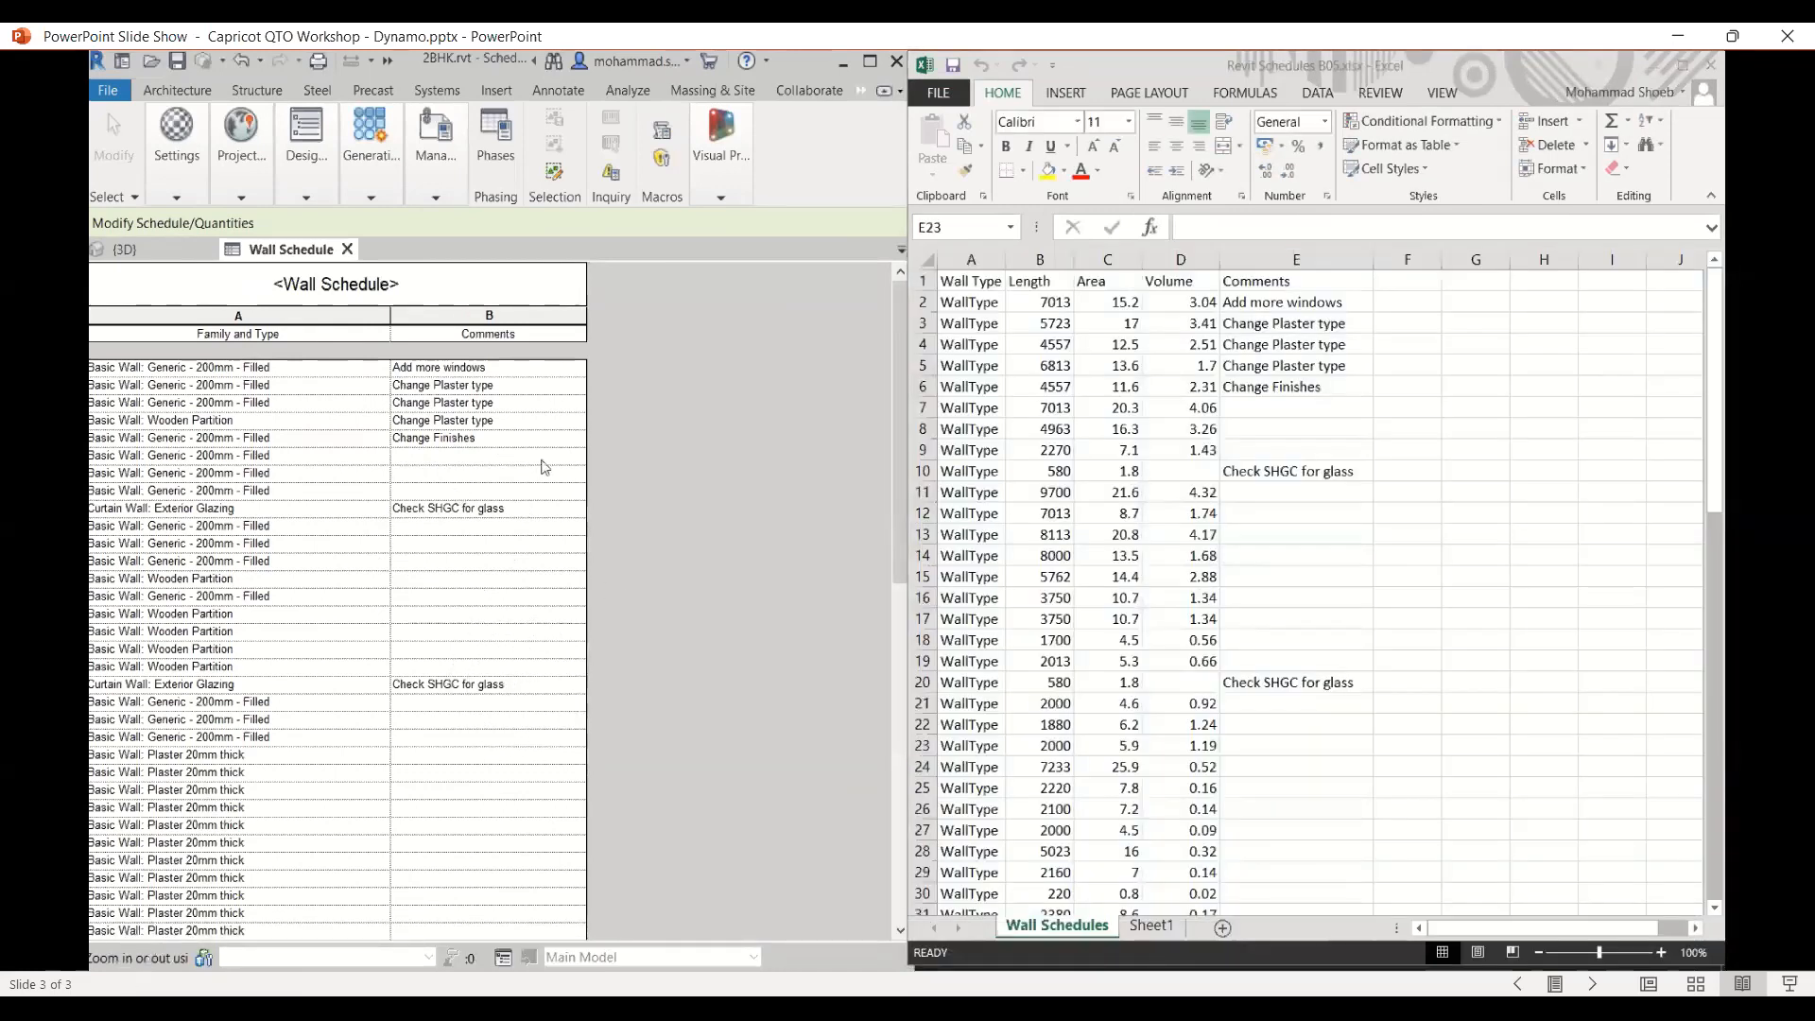
{"action": "mouse_move", "coordinate": [133, 922]}
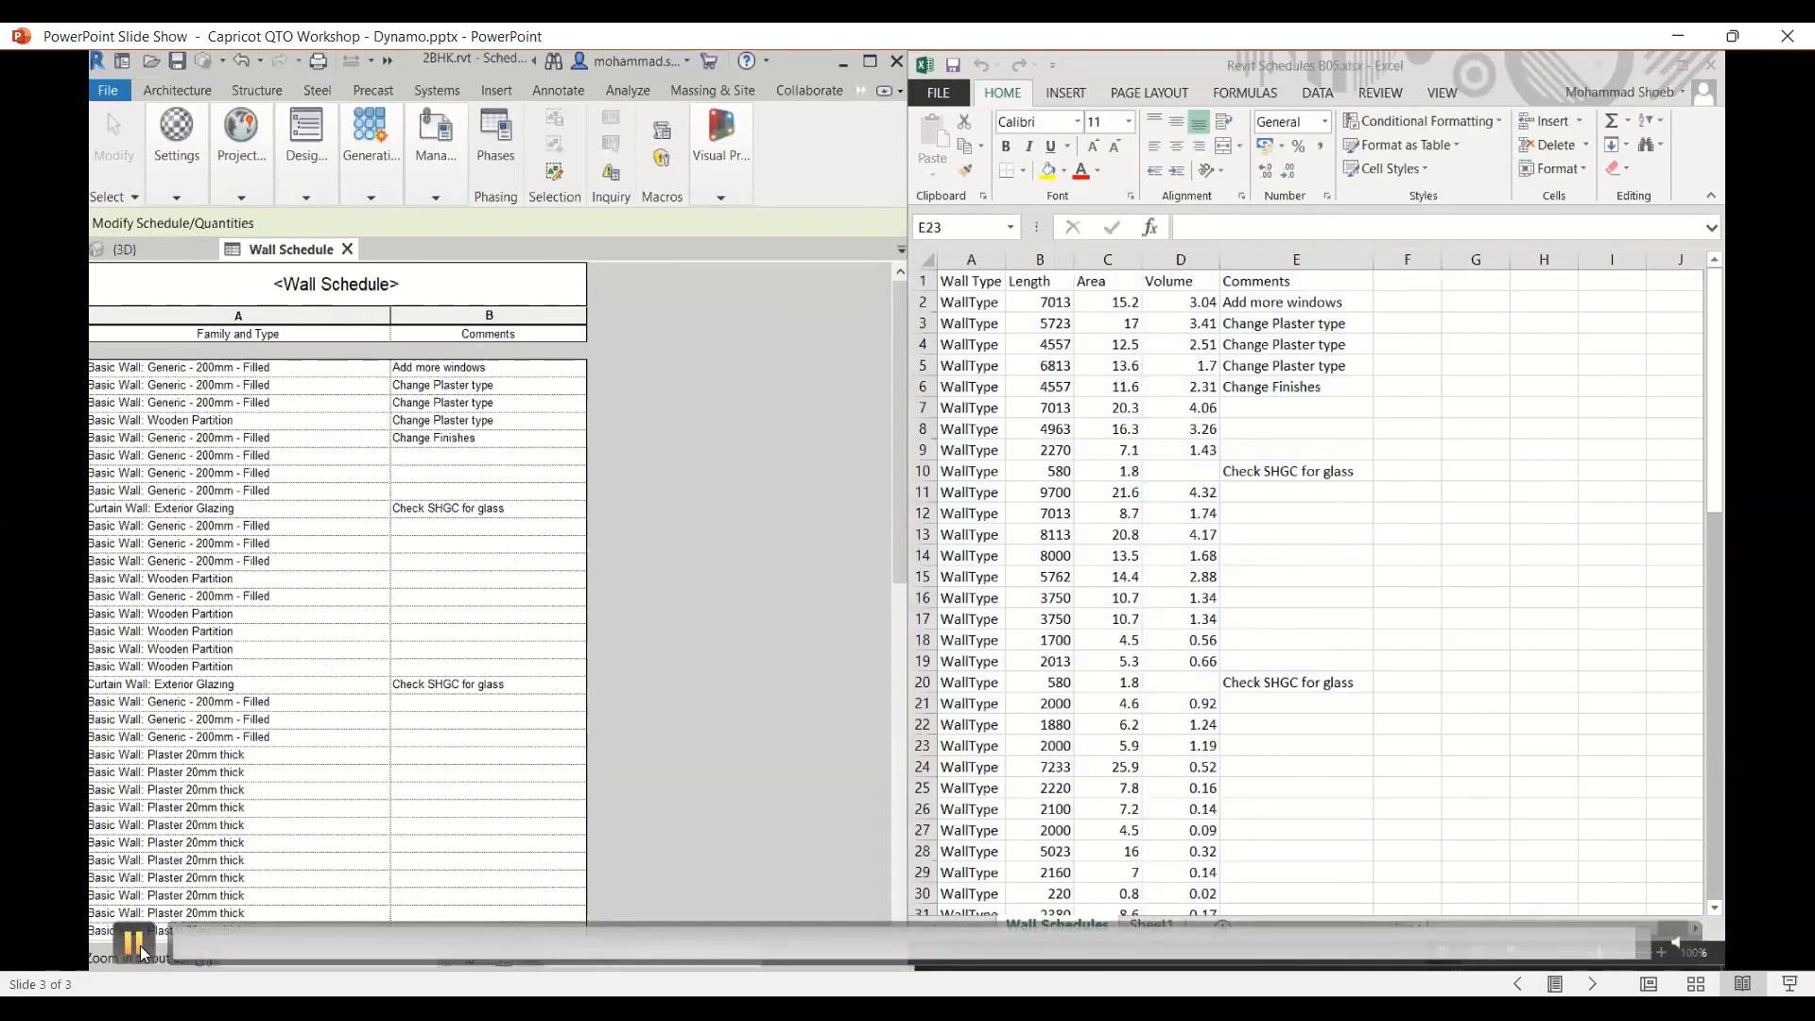
- Switch to the QTO Workshop Program Details presentation in PowerPoint online and start its slide show
{"action": "left_click", "coordinate": [135, 942]}
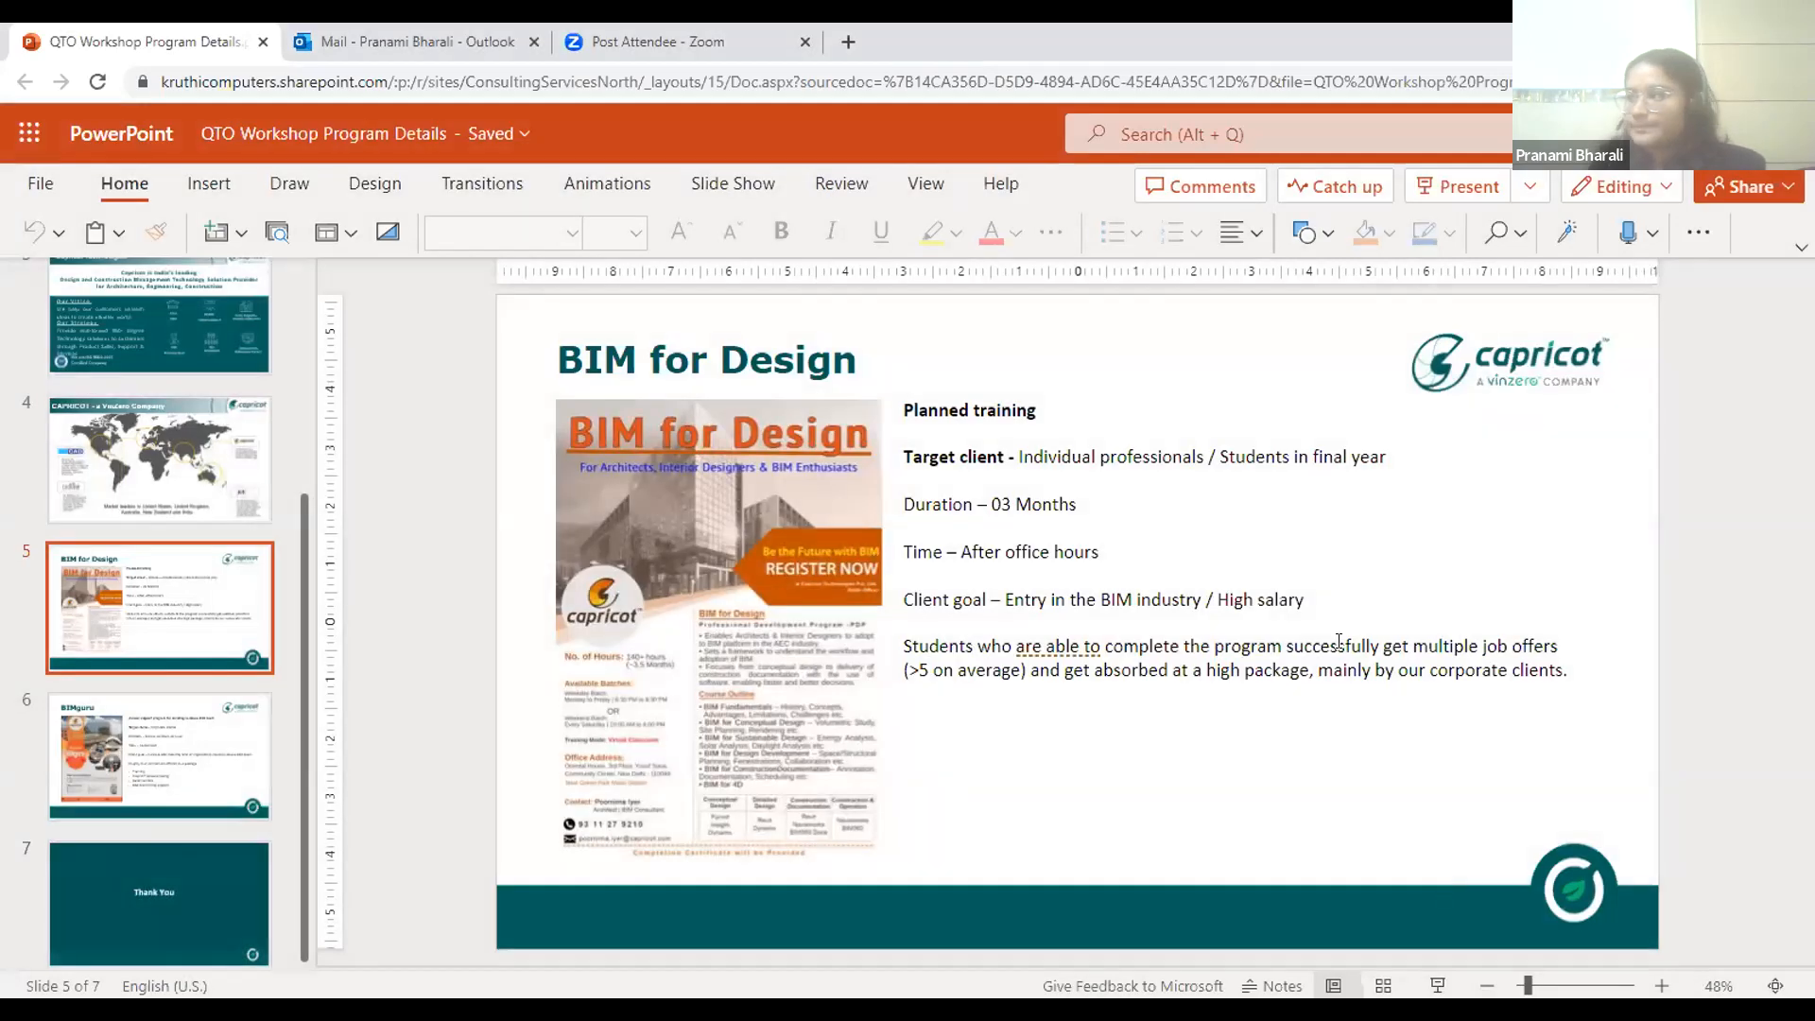
{"action": "left_click", "coordinate": [1437, 983]}
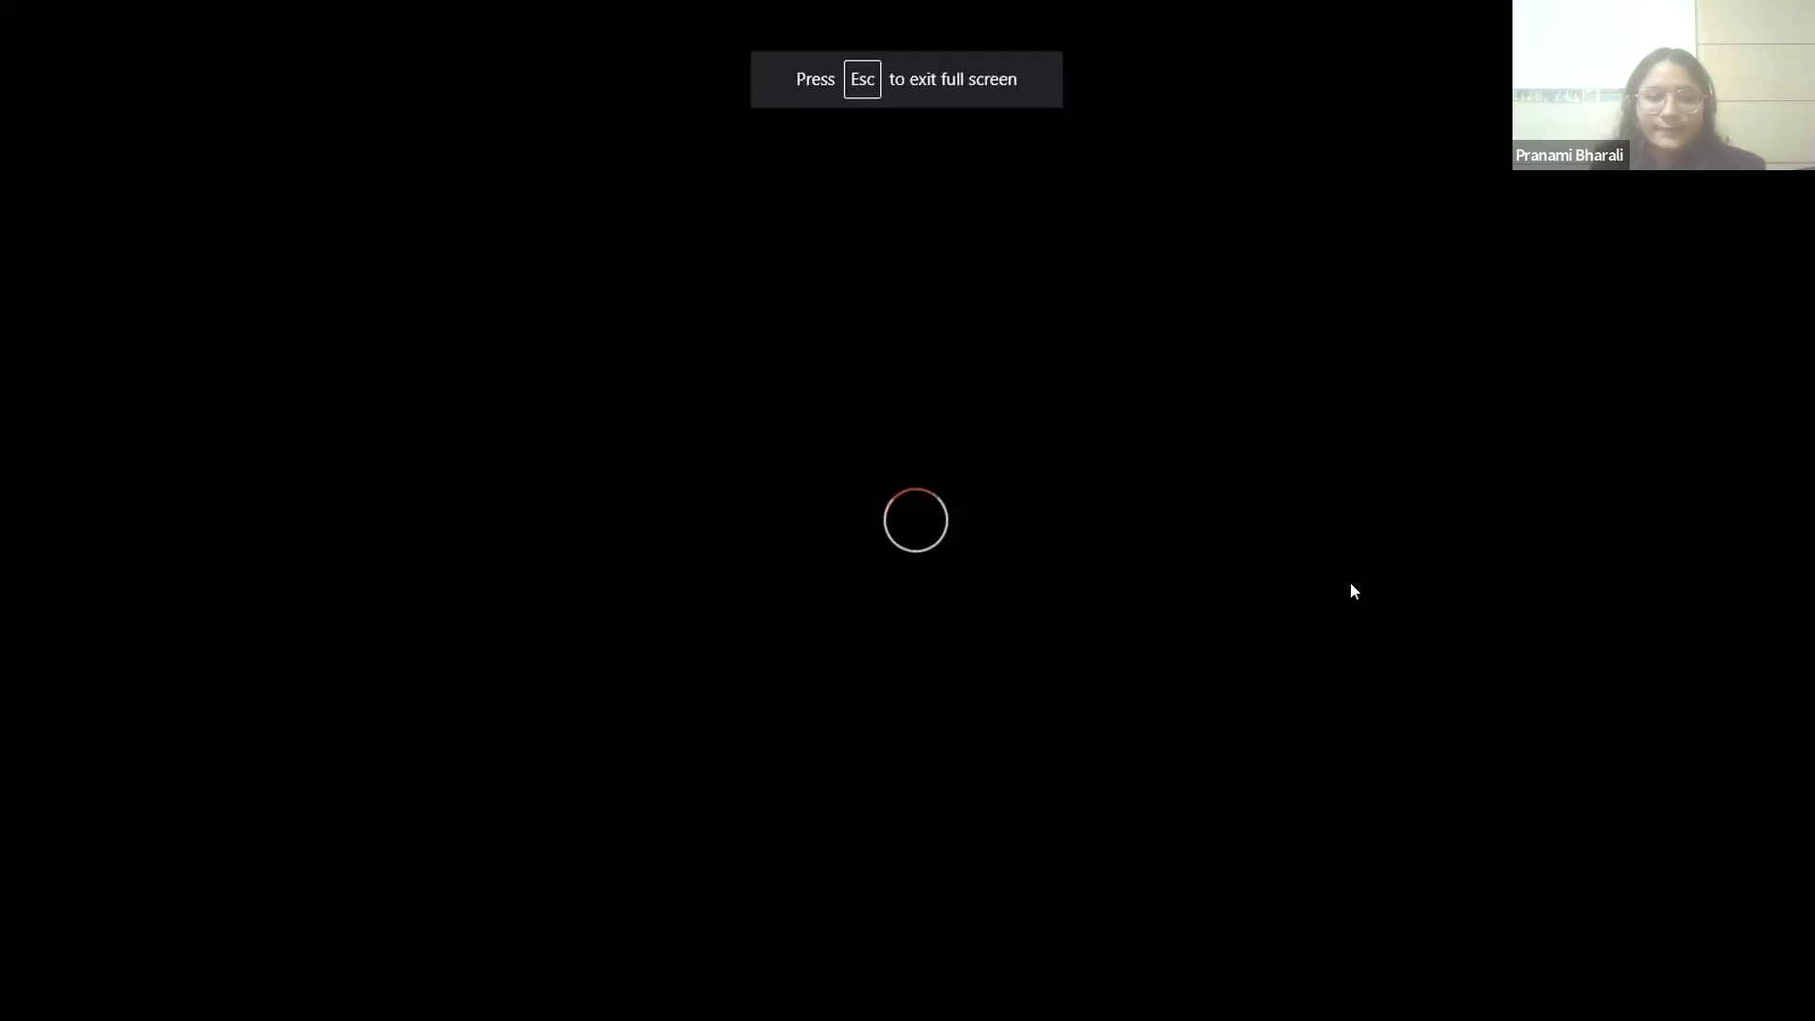